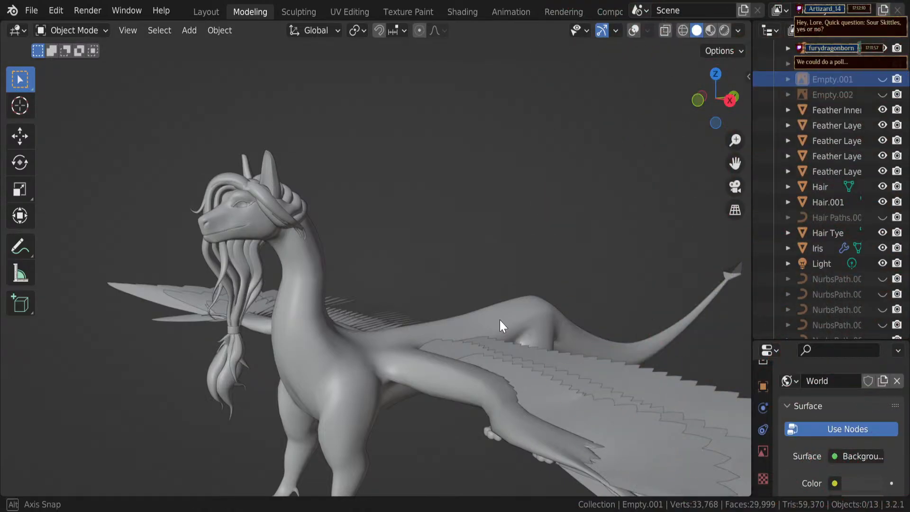
Step: Save Kinua.blend and switch the viewport to Rendered shading
middle_drag(499, 320, 410, 283)
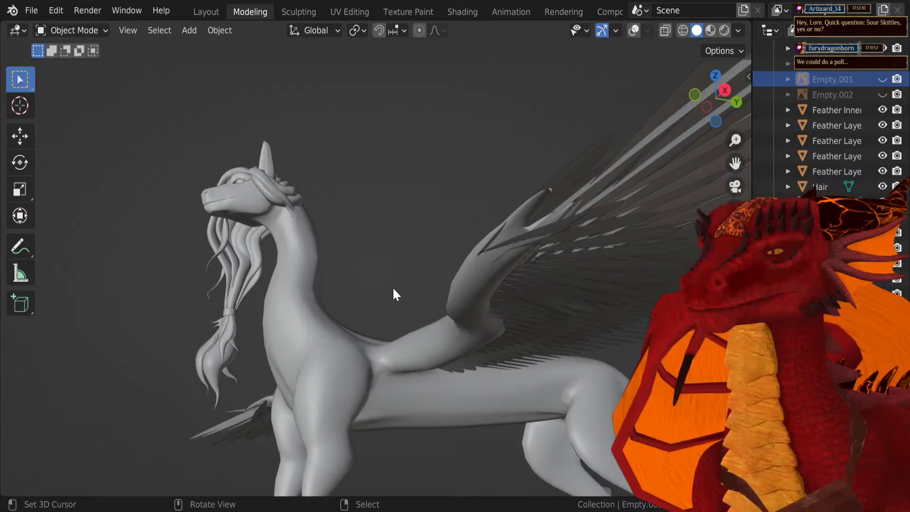
scroll(394, 284, up, 5)
middle_drag(394, 283, 427, 303)
key(ctrl+s)
scroll(426, 303, down, 3)
key(z)
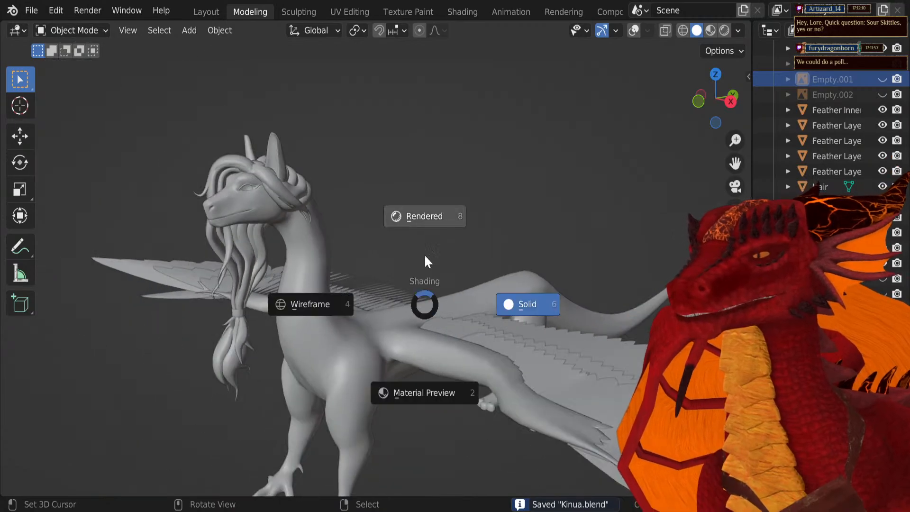
click(423, 218)
Step: Examine the rendered dragon's head, hair, body and legs up close and from a distance
middle_drag(392, 296, 358, 270)
scroll(425, 285, up, 5)
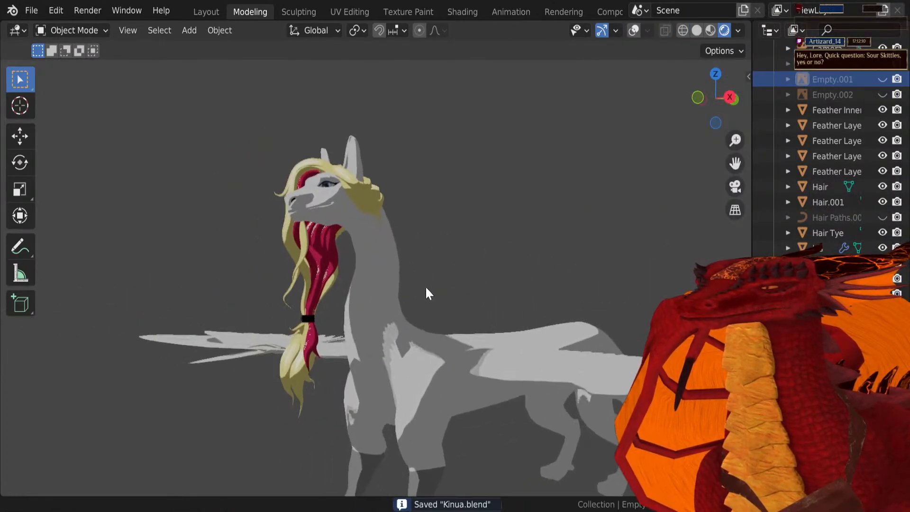
scroll(343, 281, down, 3)
middle_drag(418, 319, 348, 201)
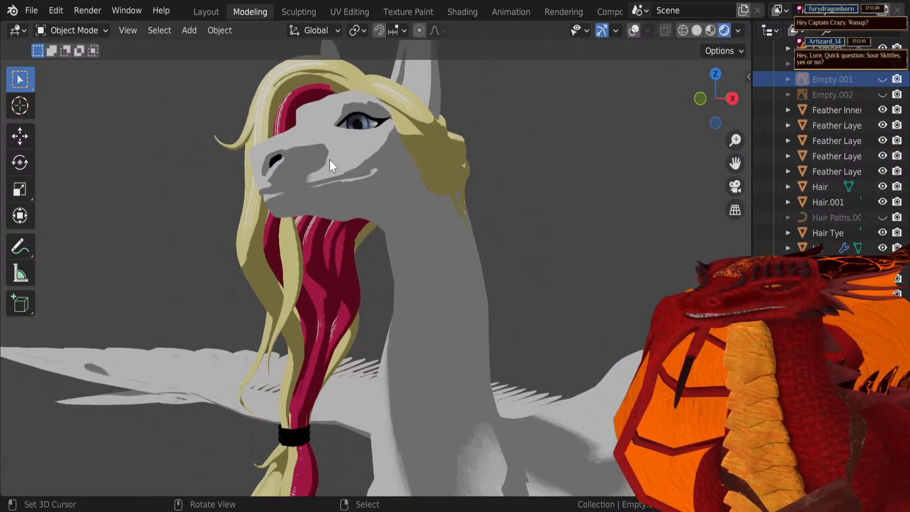
middle_drag(329, 160, 368, 228)
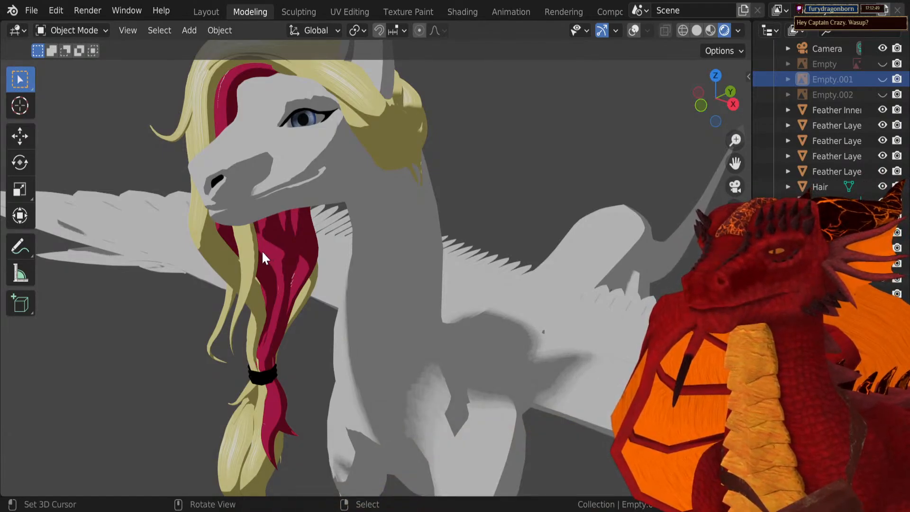
middle_drag(449, 238, 460, 267)
scroll(451, 282, down, 4)
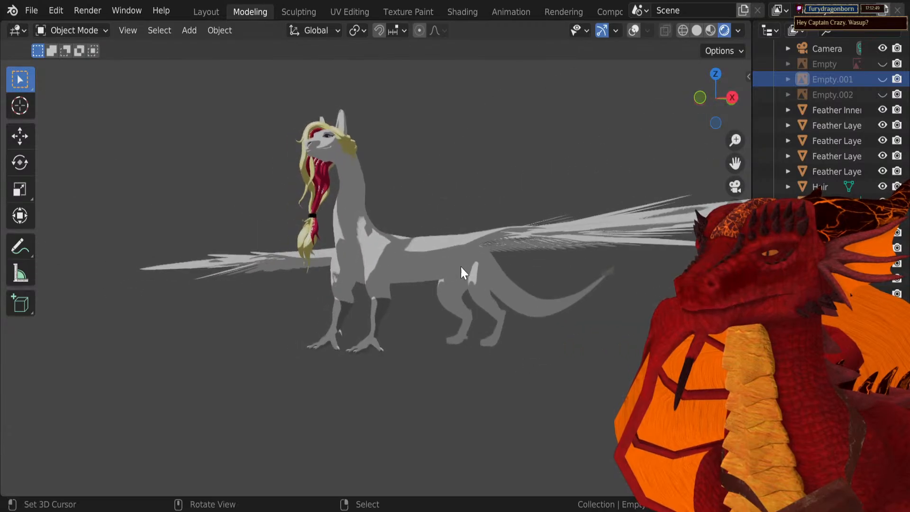
scroll(391, 253, up, 4)
middle_drag(378, 156, 324, 276)
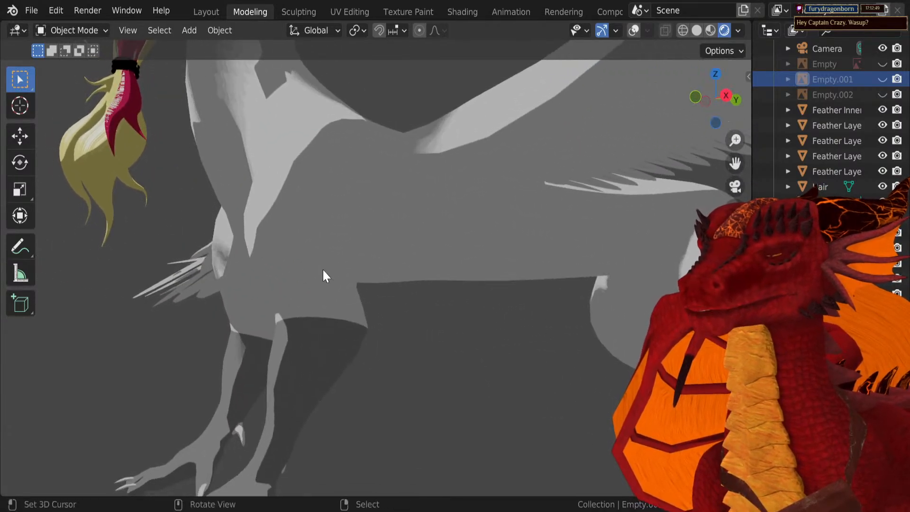
Step: Turn on the viewport overlays and open the dragon's body mesh, Body.001, in Edit Mode
click(634, 32)
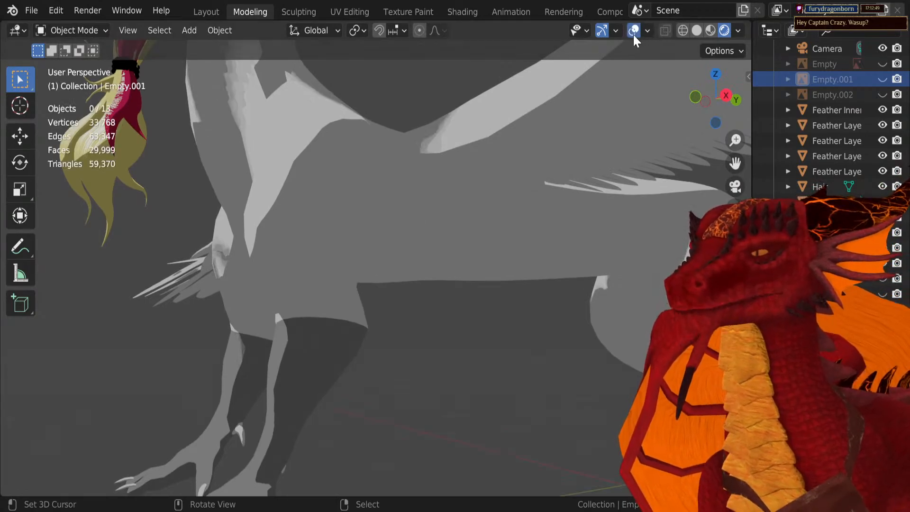
scroll(355, 270, up, 2)
click(350, 264)
key(Tab)
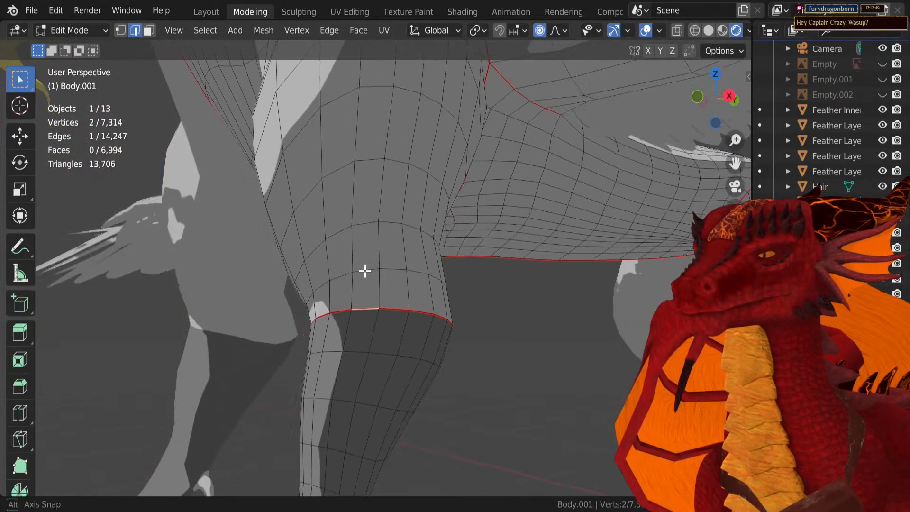
Step: Examine the edge flow and the seam loop around the dragon's front leg from several angles
scroll(379, 269, up, 2)
shift+middle_drag(395, 269, 337, 229)
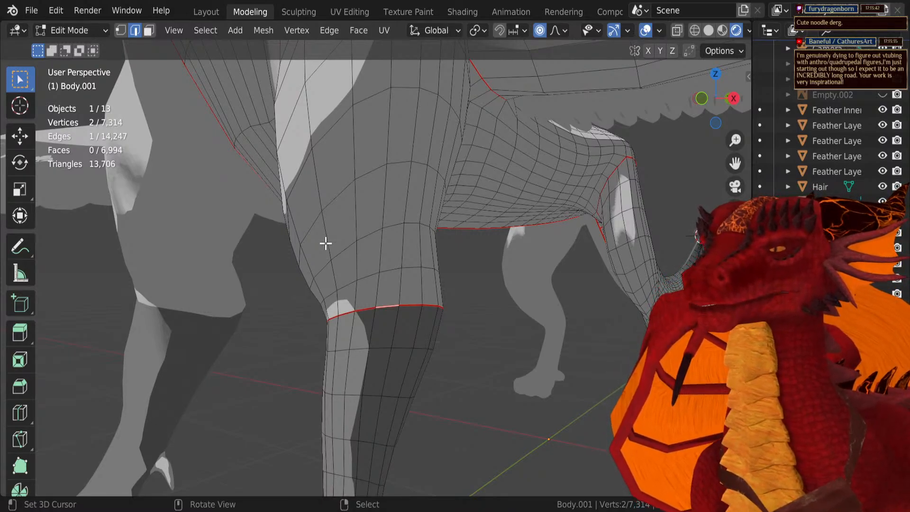
scroll(386, 300, down, 3)
middle_drag(386, 300, 364, 307)
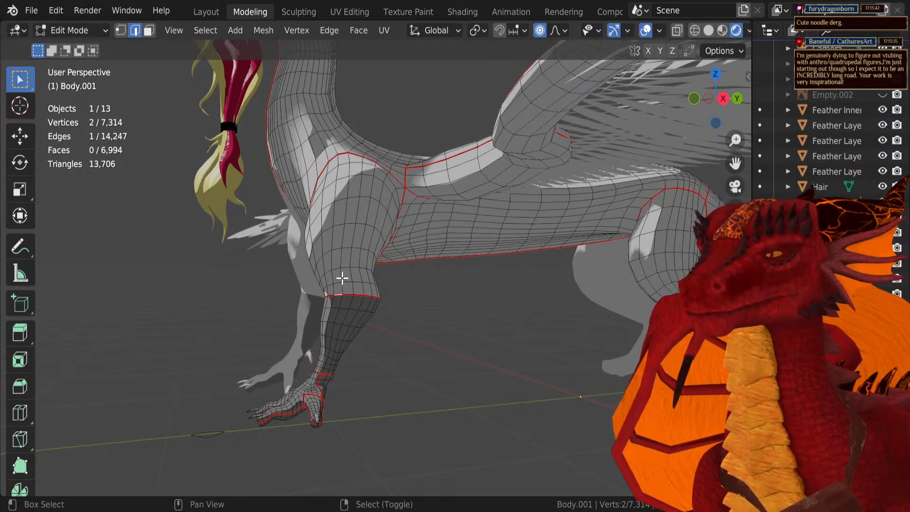
middle_drag(342, 278, 379, 315)
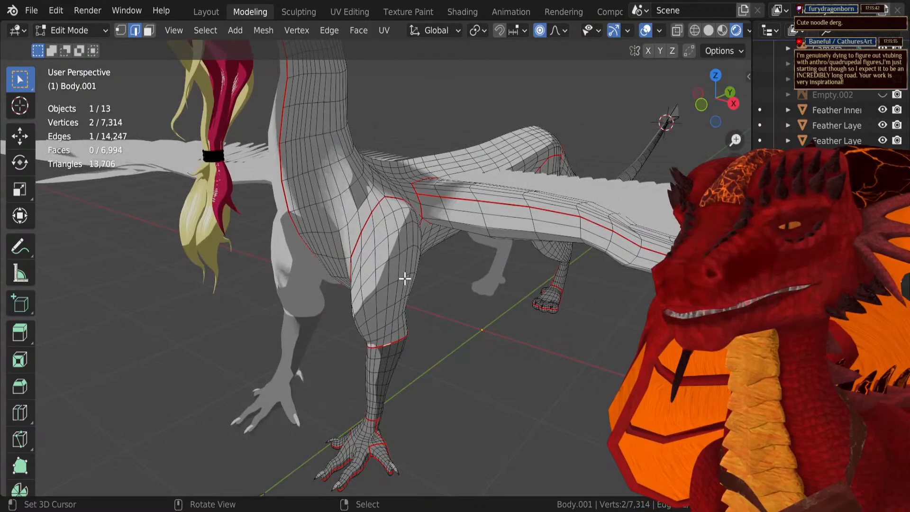
middle_drag(394, 272, 365, 274)
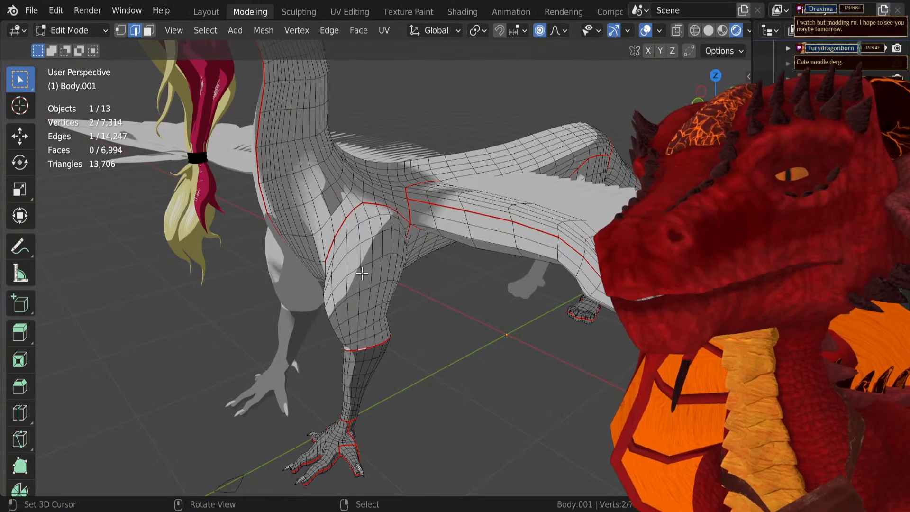
scroll(362, 273, down, 2)
middle_drag(362, 273, 397, 257)
scroll(390, 272, up, 4)
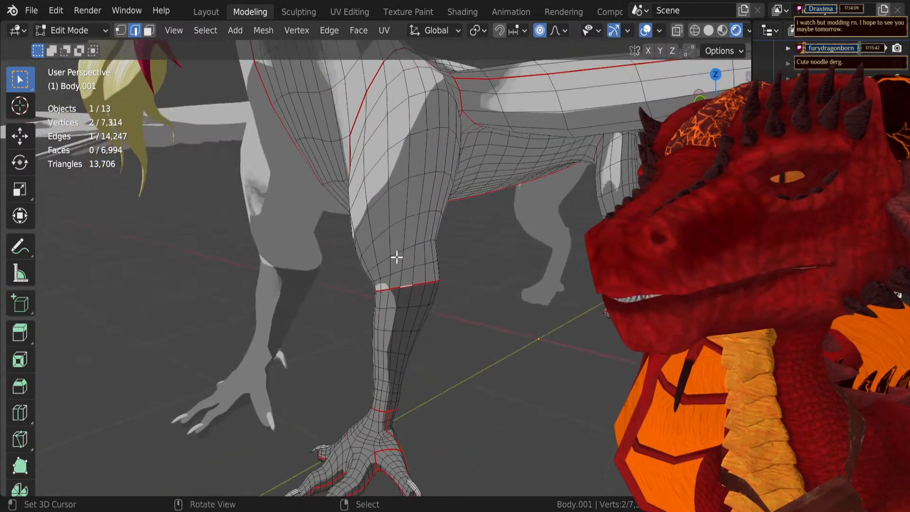
scroll(388, 255, up, 3)
middle_drag(365, 263, 384, 268)
scroll(412, 284, up, 3)
scroll(384, 281, down, 2)
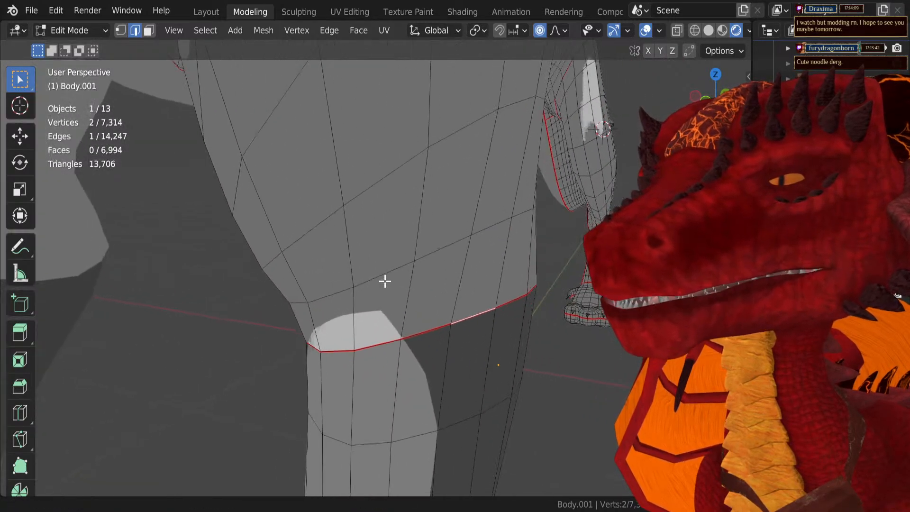
scroll(408, 311, down, 4)
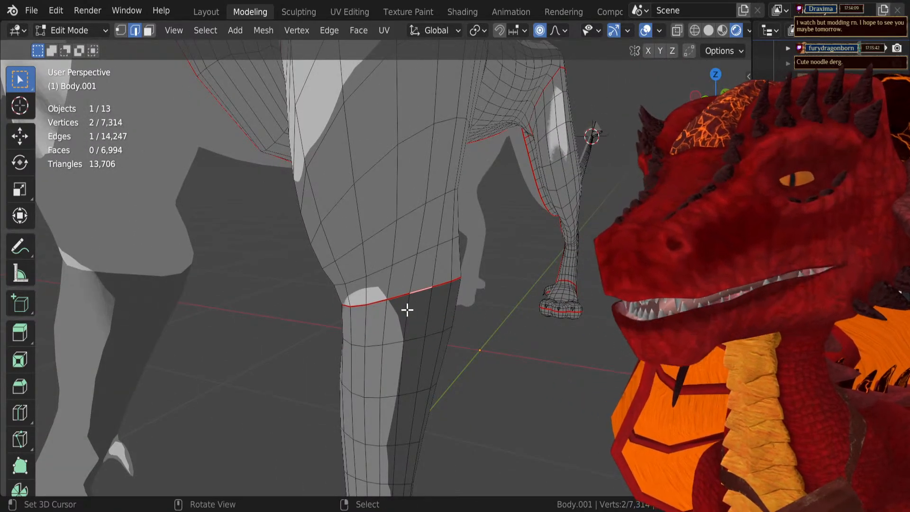
scroll(407, 310, down, 1)
scroll(407, 309, up, 1)
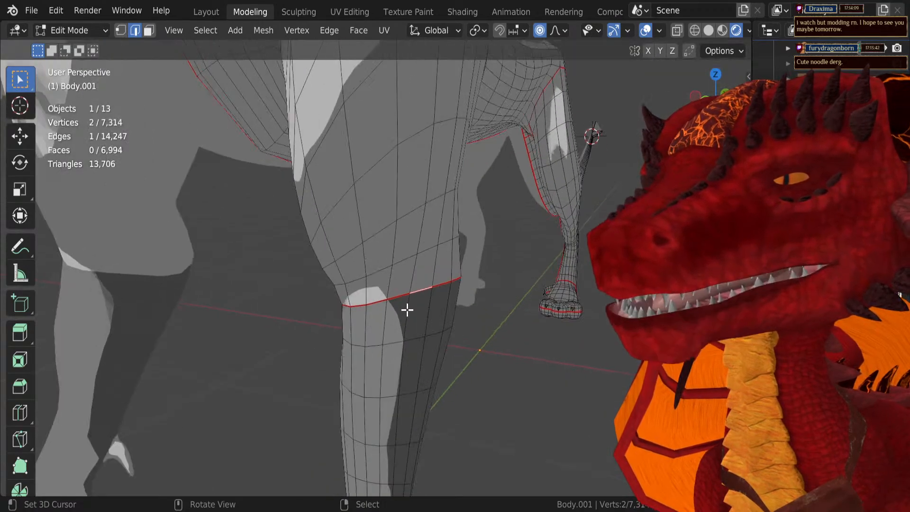
middle_drag(407, 310, 392, 300)
scroll(393, 300, up, 2)
scroll(392, 300, up, 2)
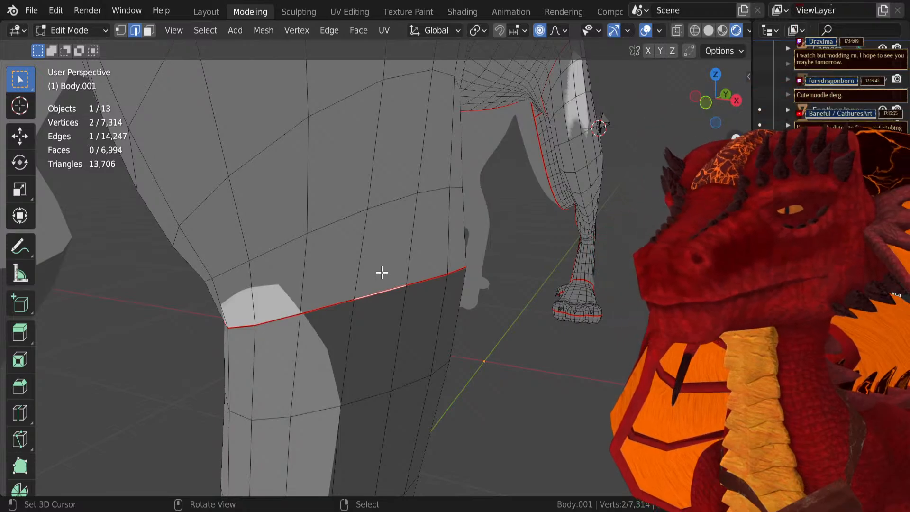
mouse_move(379, 267)
middle_down()
mouse_move(400, 268)
mouse_move(382, 284)
middle_up()
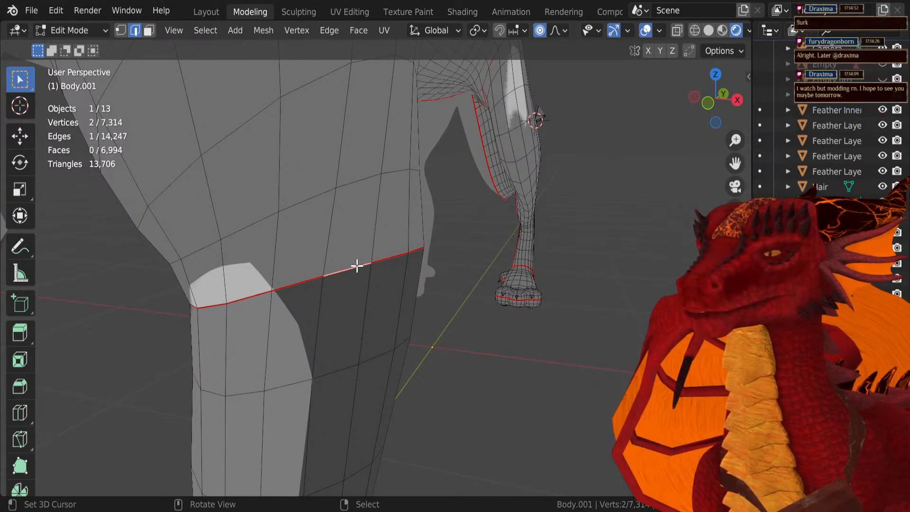
Step: Extrude the selected edge of the front leg's seam loop outward by about 0.034 m in X, -0.007 m in Y and -0.004 m in Z
middle_drag(357, 266, 326, 235)
scroll(300, 243, up, 2)
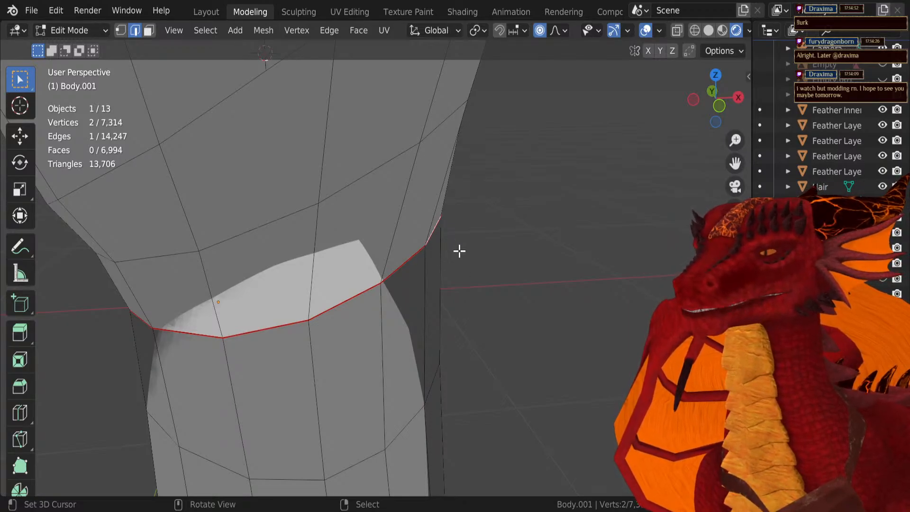
key(e)
click(528, 258)
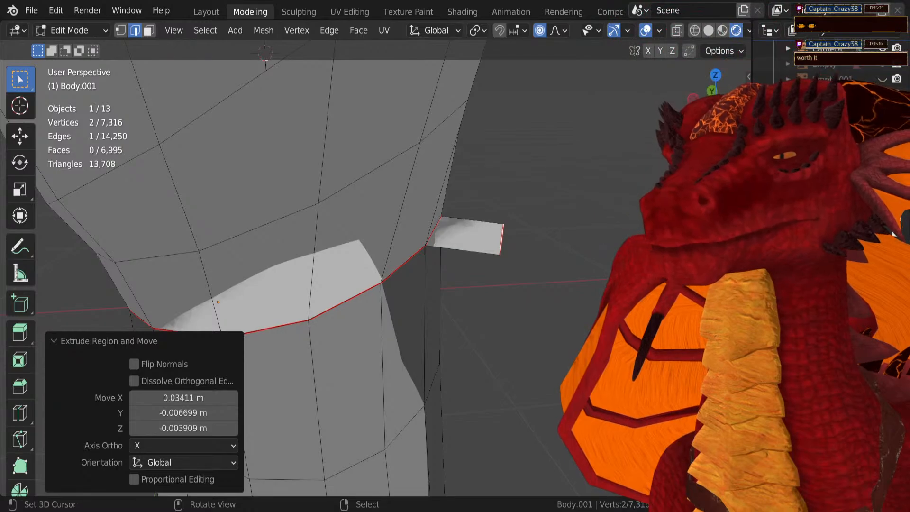
Step: Switch to the Twitch Stream Manager and check the activity feed
key(alt+Tab)
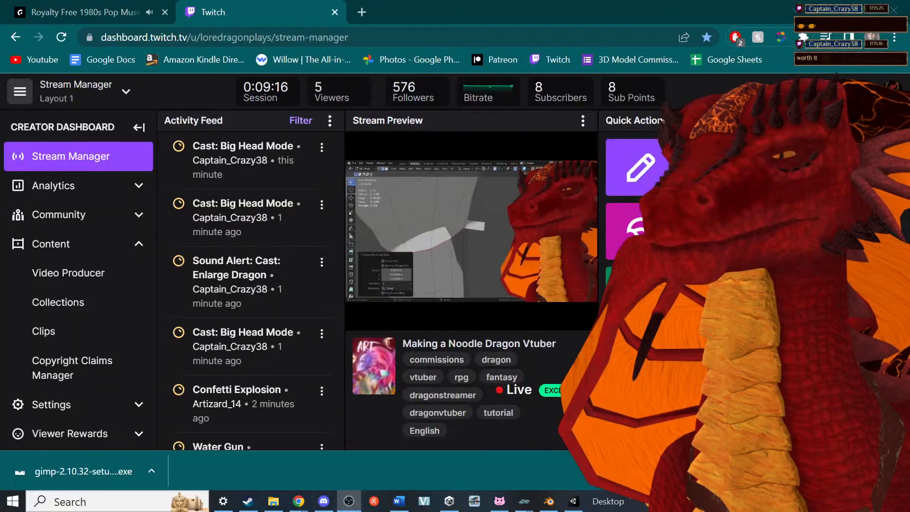
key(alt+Tab)
key(alt+Tab)
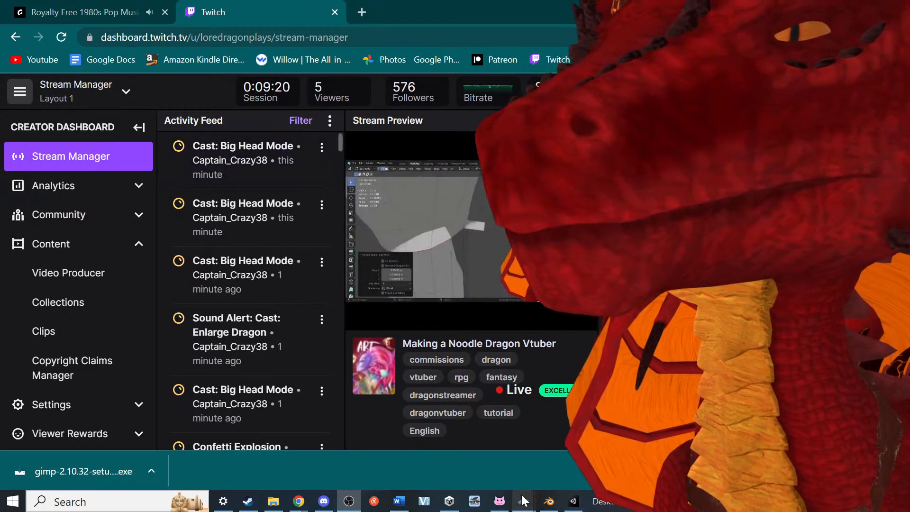
Step: Switch to VNyan and move the node graph window clear of the avatar, showing the Transformations graph's Channel Points and Command nodes
click(499, 501)
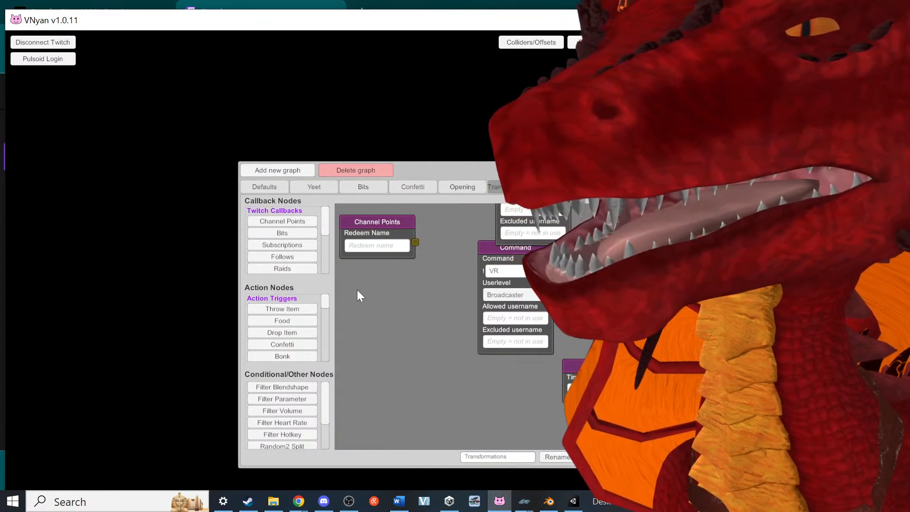
drag(420, 165, 259, 142)
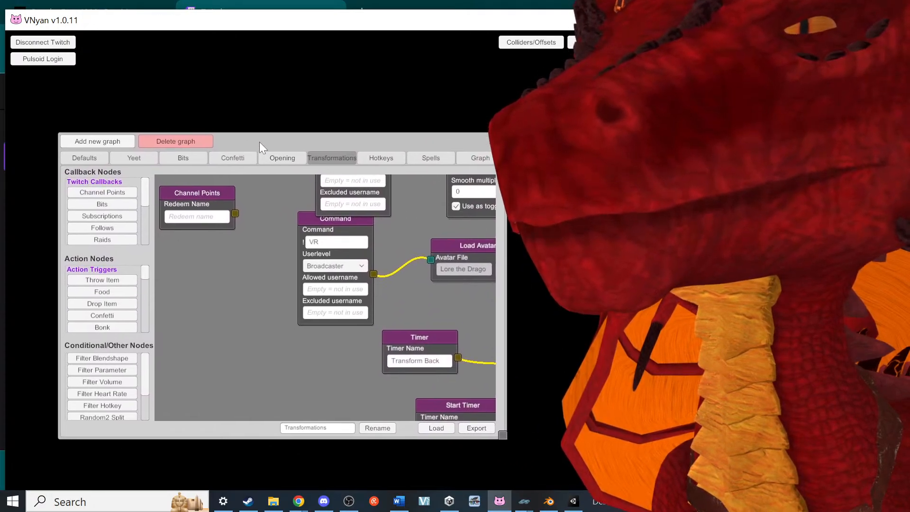
drag(225, 257, 260, 302)
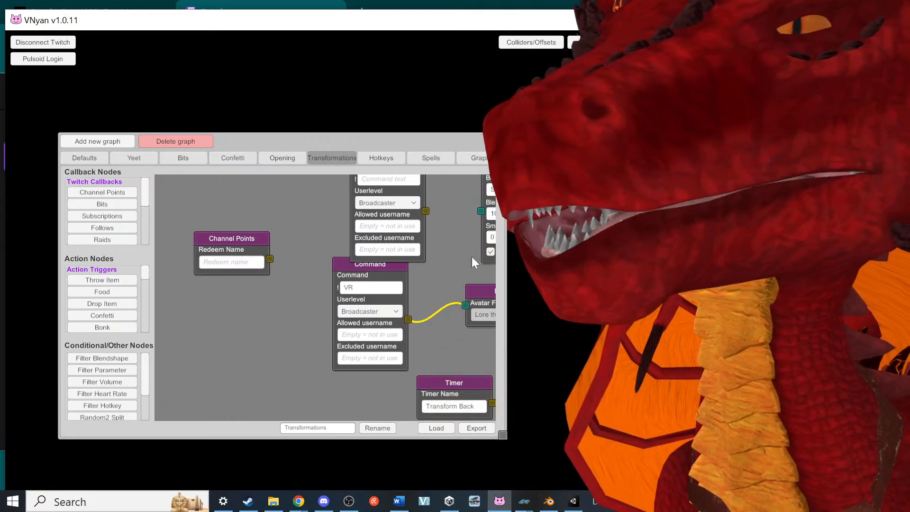
Step: Check the Twitch Stream Manager in Chrome again and return to Blender
mouse_move(298, 500)
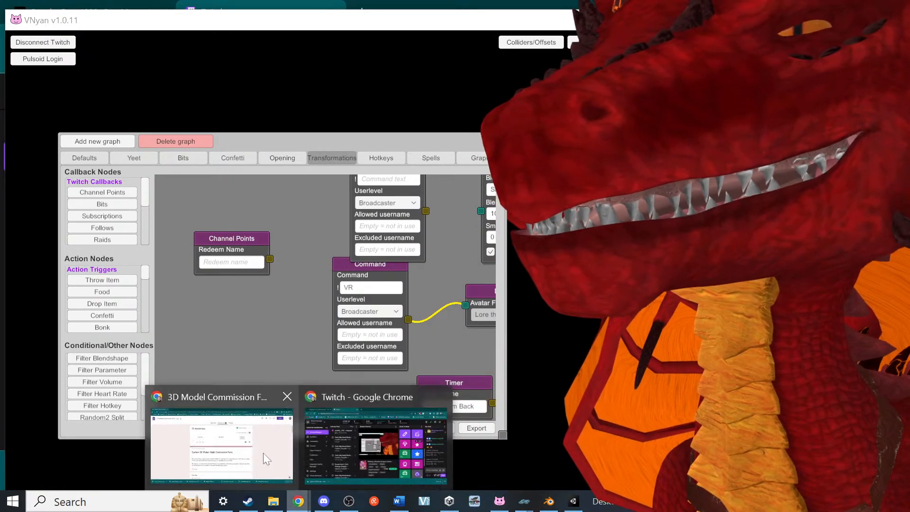
click(335, 437)
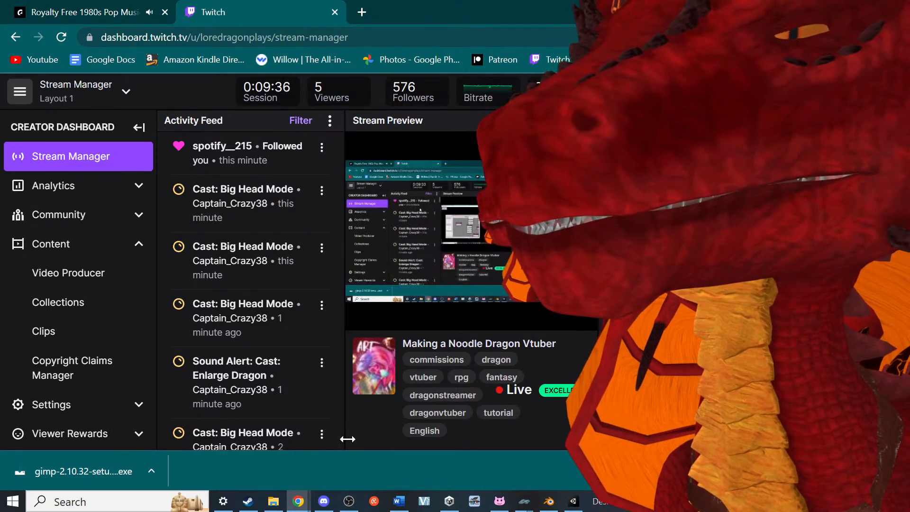
click(549, 500)
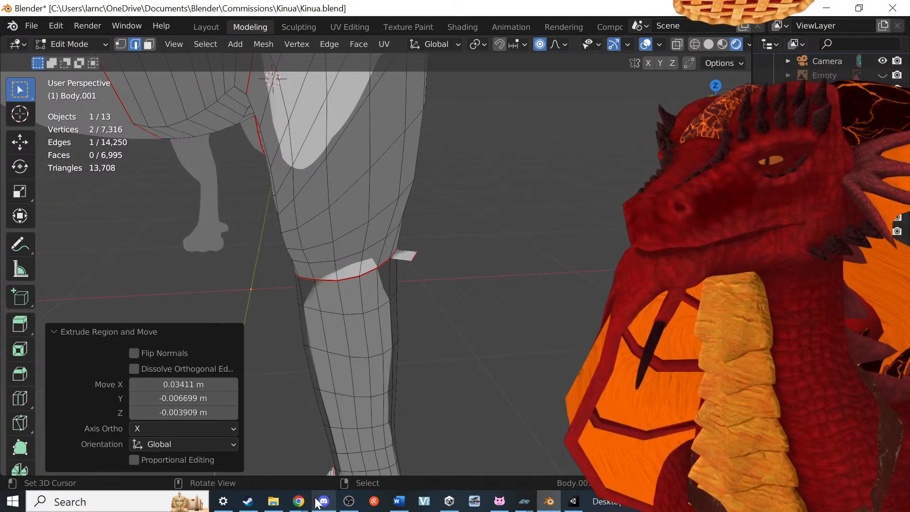
mouse_move(299, 501)
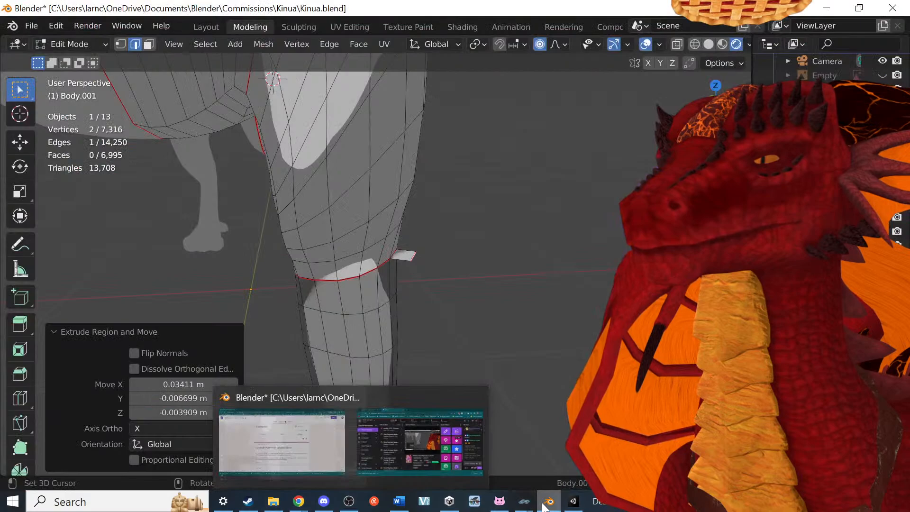
mouse_move(549, 506)
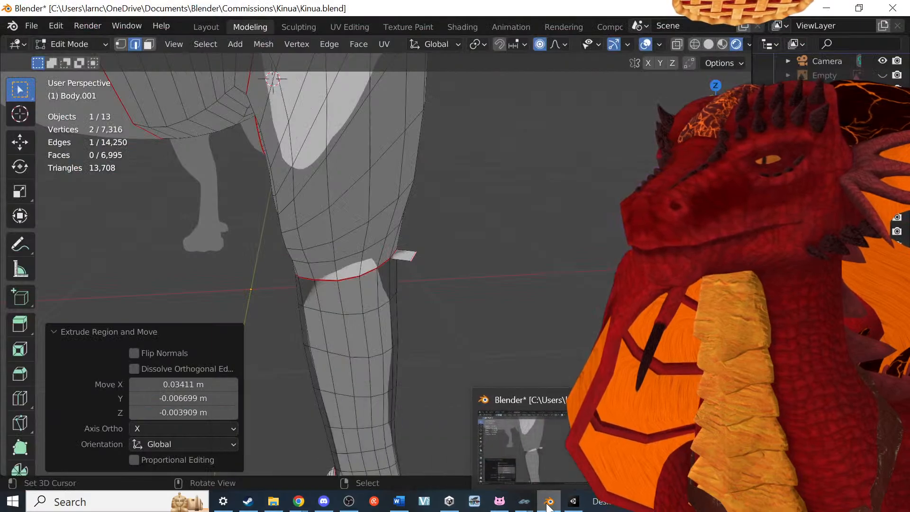
Step: Switch to VNyan and reposition the Channel Points node with the empty redeem name in the Transformations graph
mouse_move(499, 501)
click(473, 441)
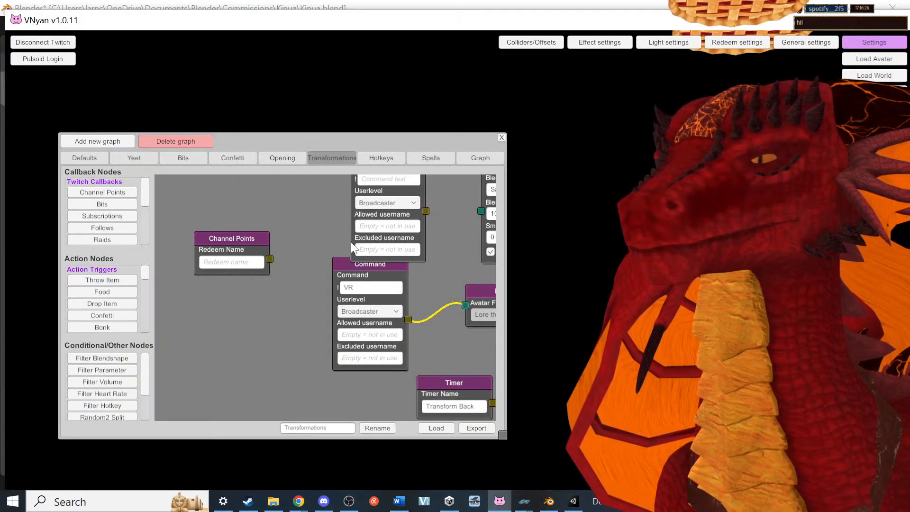
drag(250, 243, 308, 235)
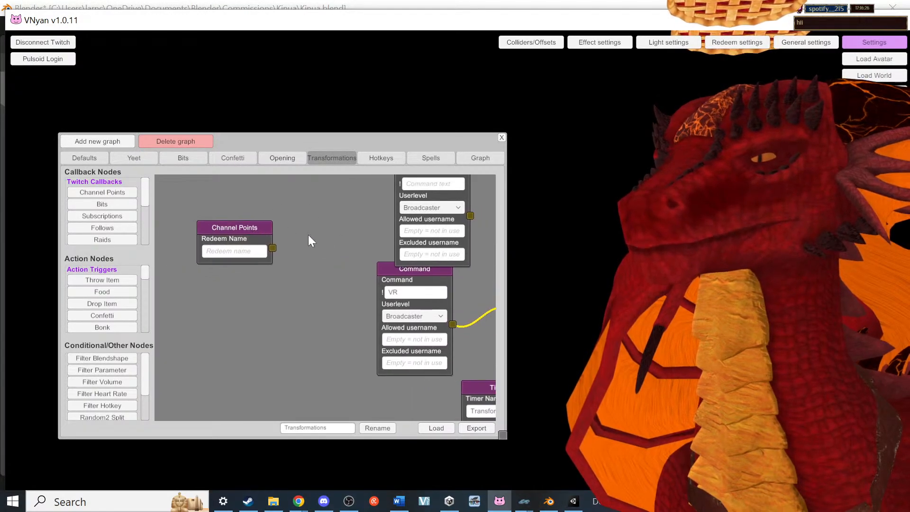
scroll(333, 257, down, 5)
scroll(320, 313, up, 5)
drag(302, 311, 327, 274)
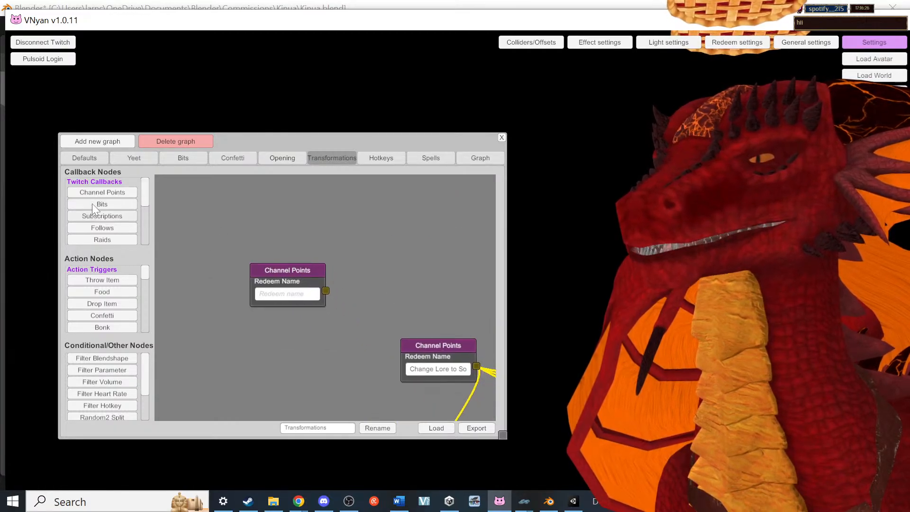
drag(269, 271, 259, 261)
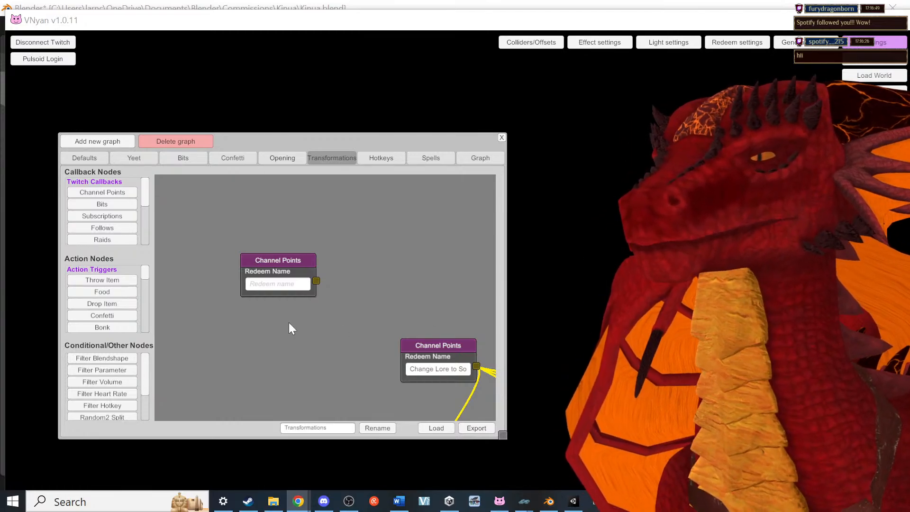
Step: Paste the Enlarge Dragon redeem name into the empty Channel Points node and move the node away from the others
click(286, 280)
key(ctrl+v)
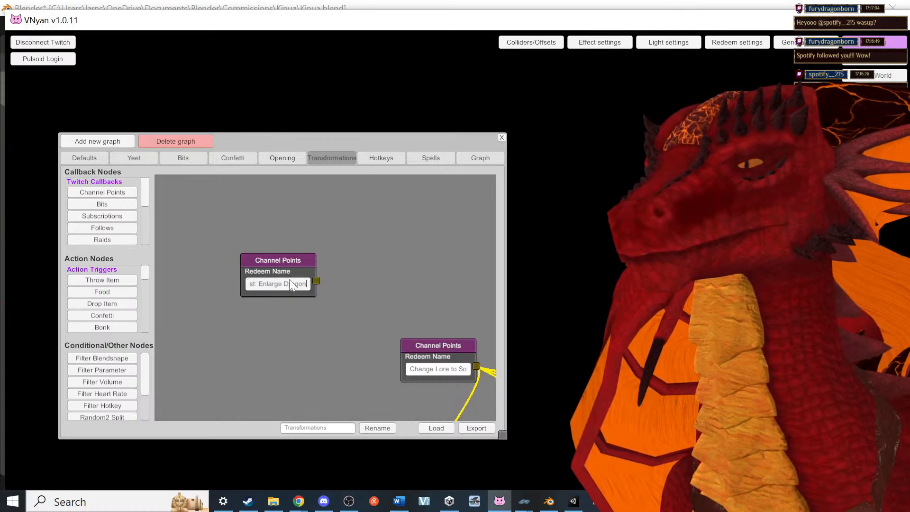
drag(275, 269, 240, 205)
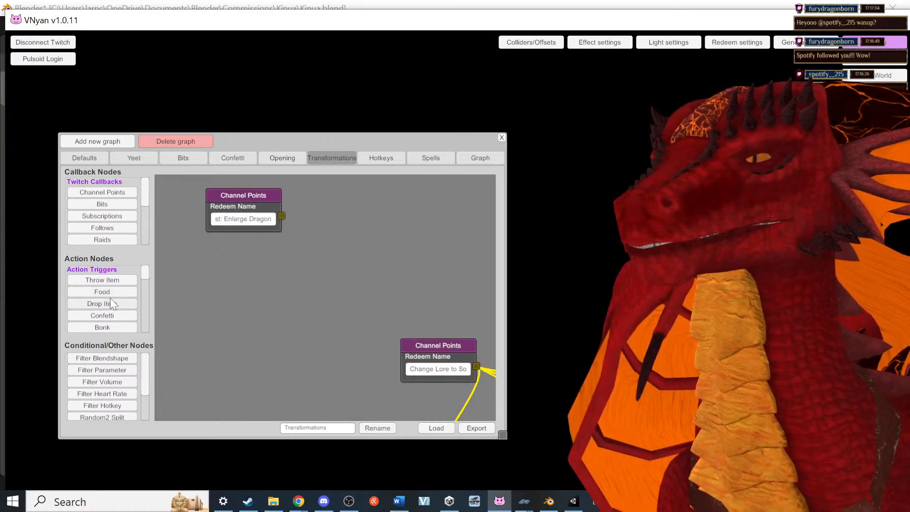
Step: Place the Enlarge Dragon Channel Points node closer to the other nodes, above the Change Lore redeem node
scroll(271, 294, down, 5)
scroll(307, 302, up, 5)
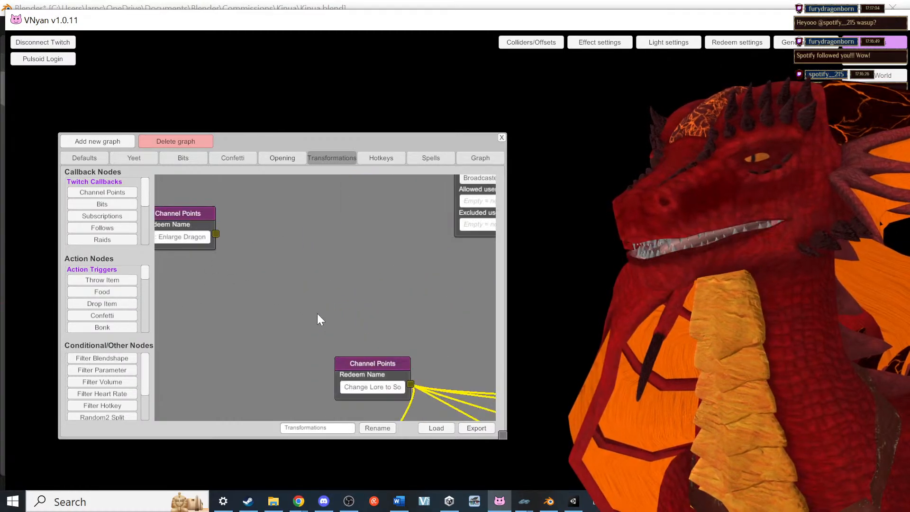
scroll(298, 303, down, 4)
scroll(304, 299, up, 2)
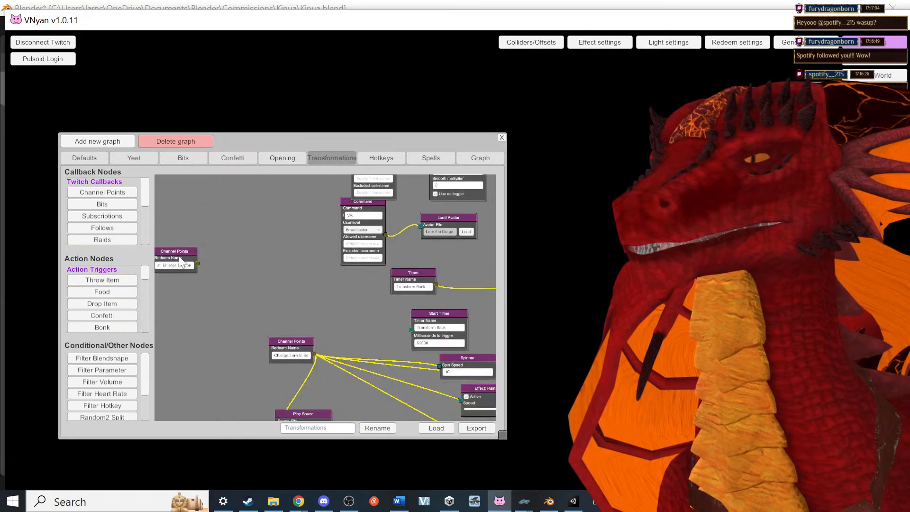
drag(179, 258, 279, 291)
drag(276, 245, 272, 233)
Step: Examine how the existing redeem, timer, spinner and rainbow effect nodes are wired in the Transformations graph
drag(345, 292, 286, 393)
scroll(266, 268, up, 2)
scroll(277, 309, down, 5)
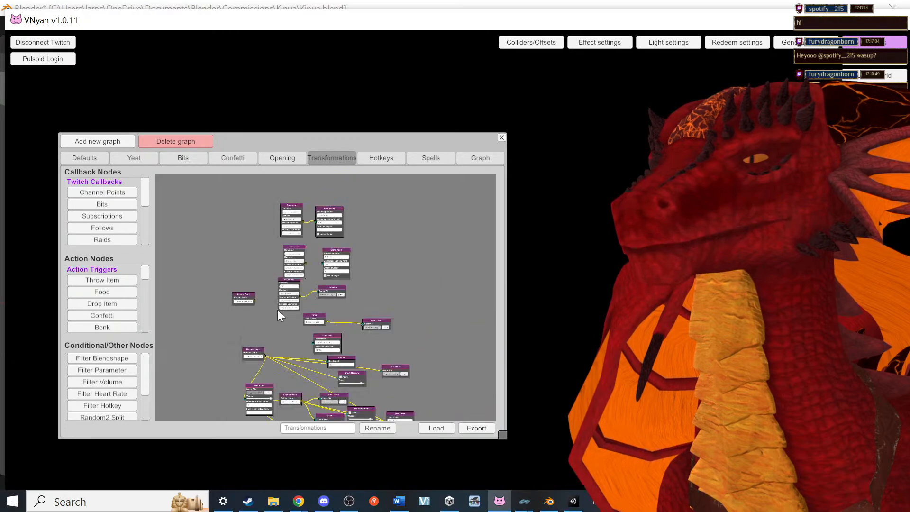
scroll(291, 310, up, 3)
drag(291, 310, 284, 164)
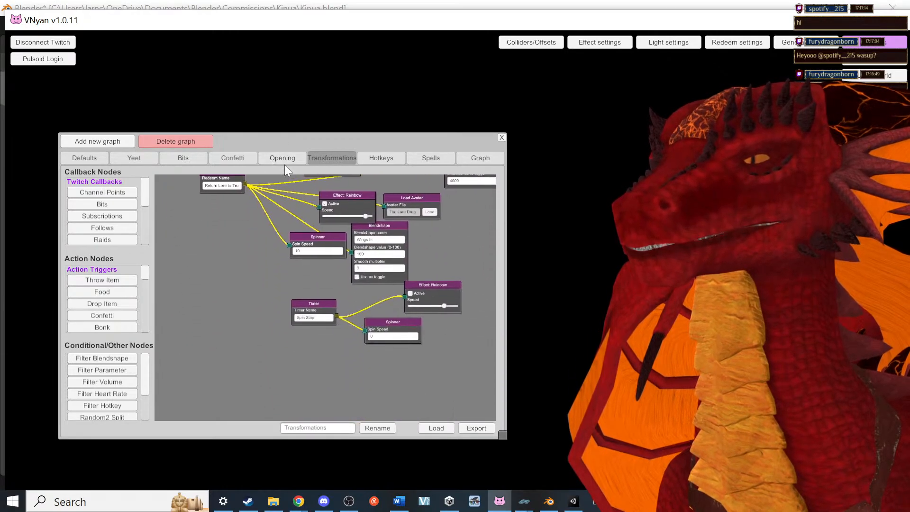
scroll(283, 288, up, 4)
drag(302, 264, 318, 438)
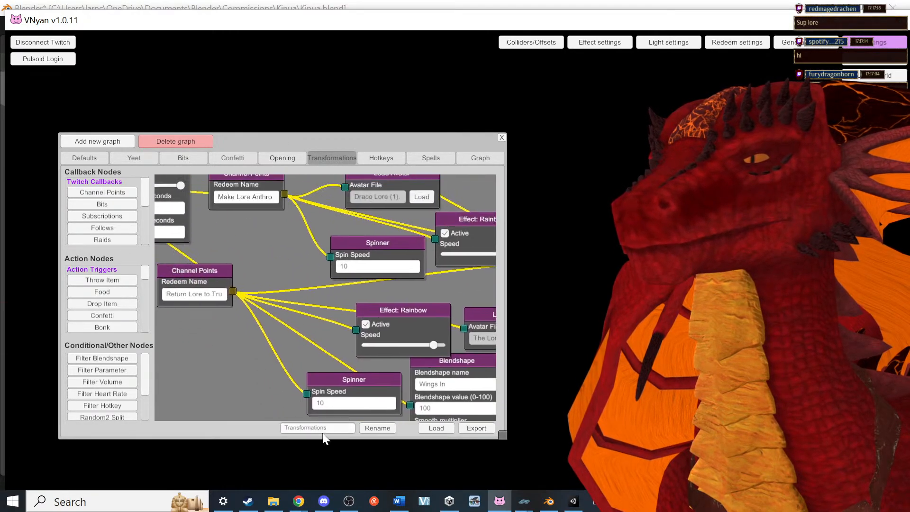
drag(311, 369, 325, 388)
drag(290, 251, 360, 334)
scroll(324, 267, down, 4)
drag(323, 265, 326, 339)
drag(292, 254, 294, 268)
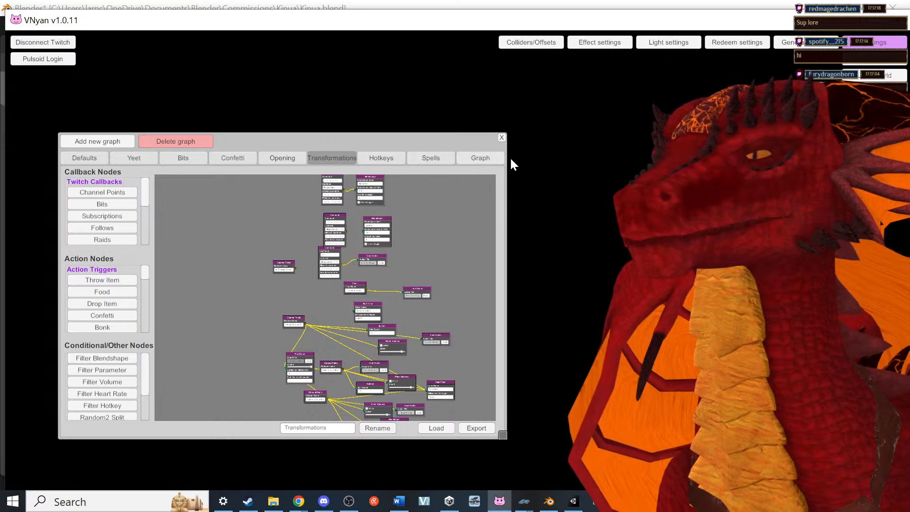
Step: Examine the BonkTimer, BonkReturn and head Bone Scale nodes in the graph named Graph
click(488, 155)
scroll(250, 288, down, 4)
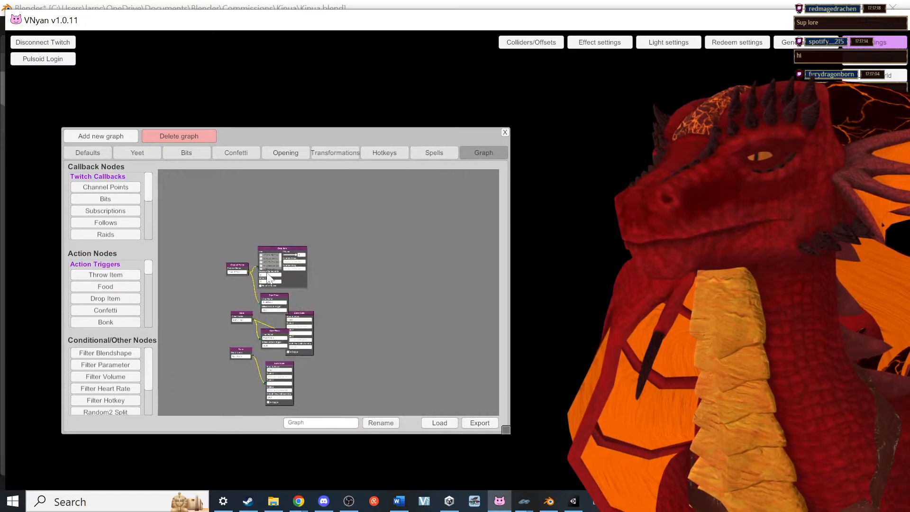
scroll(260, 300, up, 4)
drag(260, 300, 289, 137)
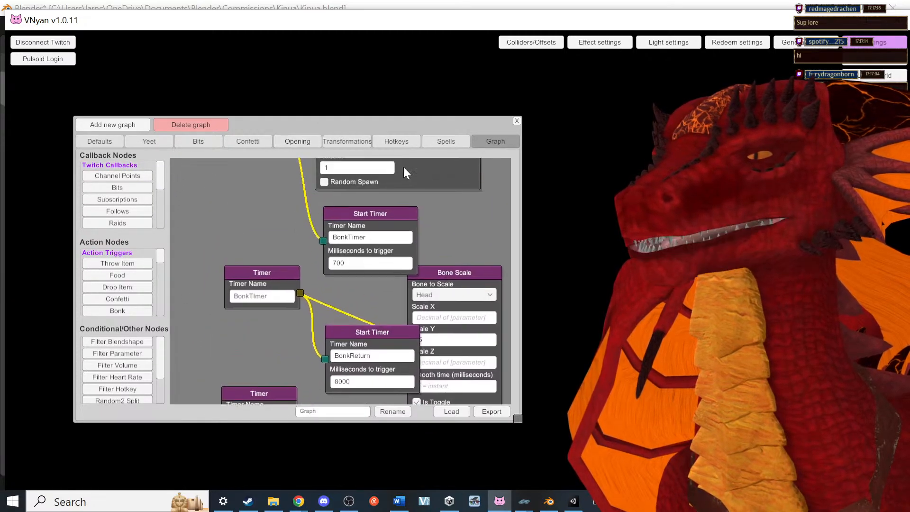
Step: Examine the Spells graph, including the Hail of Arrows, Ice Storm and Fireball redeems and their Dead and Alive timers
click(438, 149)
drag(320, 246, 615, 130)
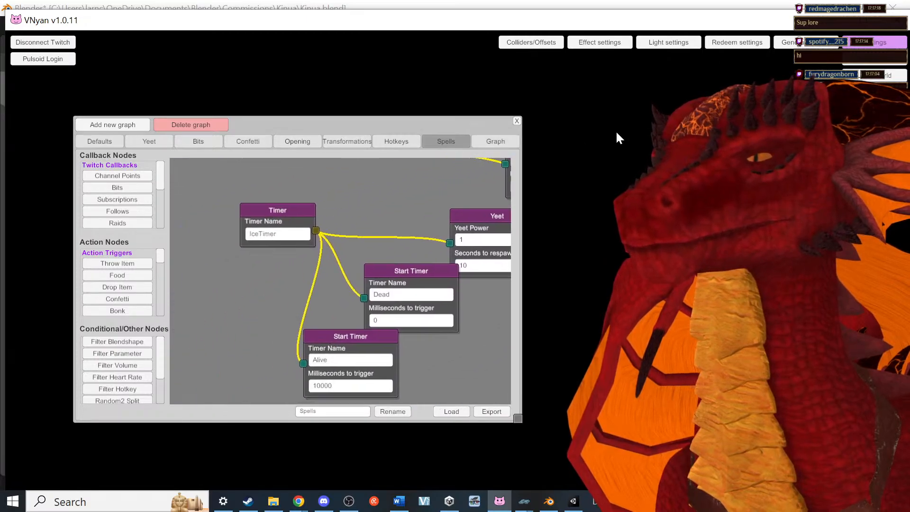
scroll(398, 221, down, 5)
drag(371, 195, 339, 297)
scroll(340, 297, up, 5)
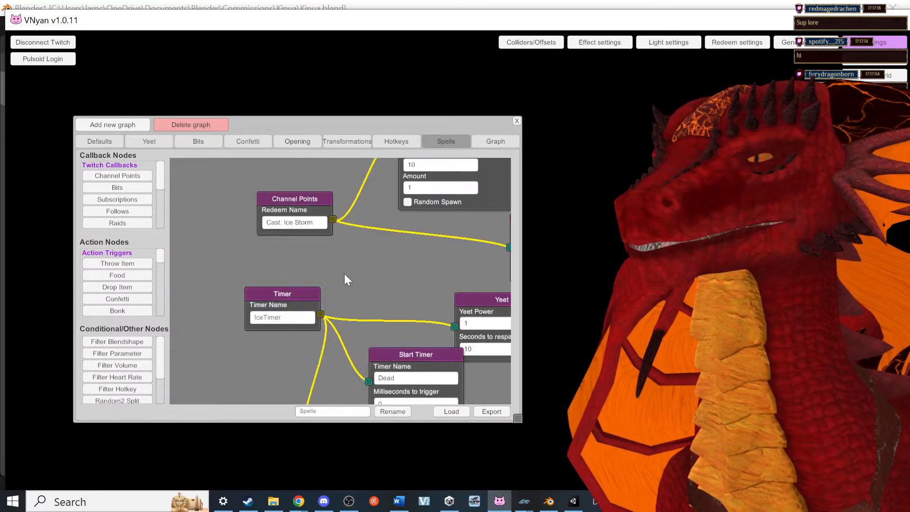
drag(343, 254, 369, 500)
scroll(357, 349, up, 5)
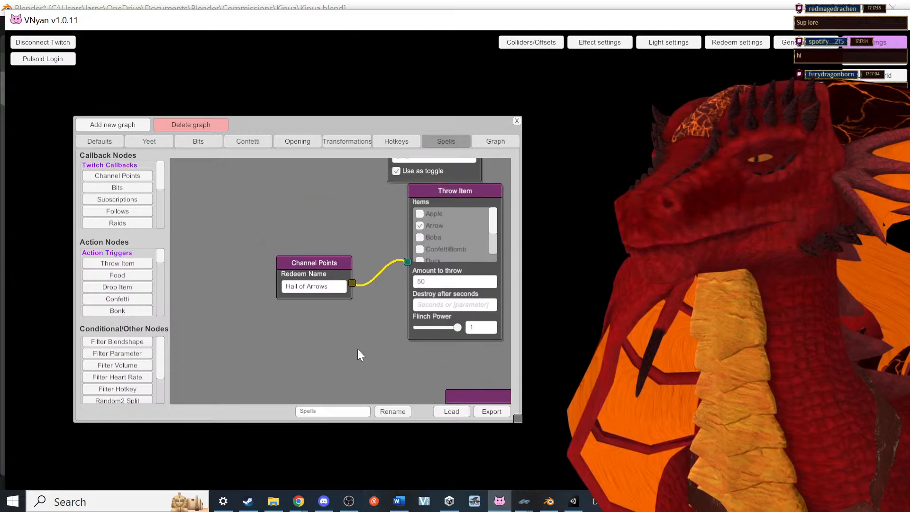
drag(364, 356, 315, 1)
scroll(345, 319, down, 5)
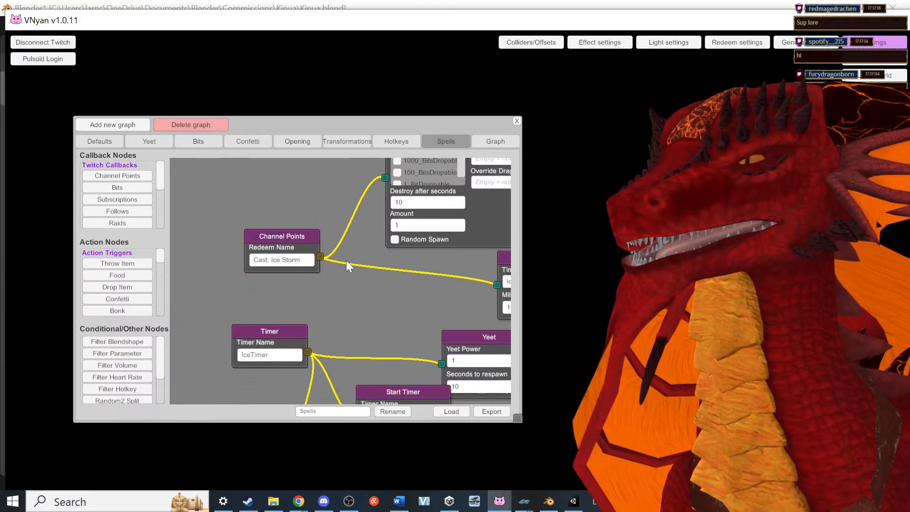
drag(345, 349, 343, 146)
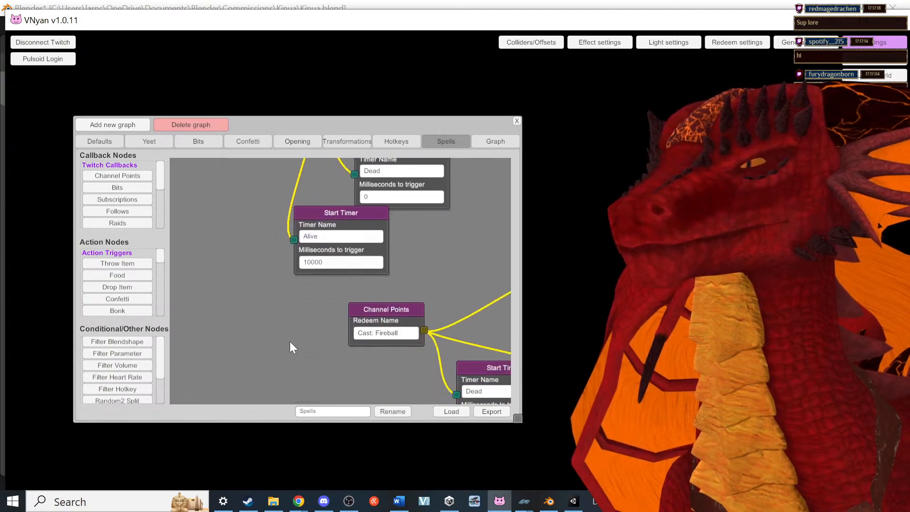
drag(289, 341, 254, 141)
drag(308, 317, 229, 179)
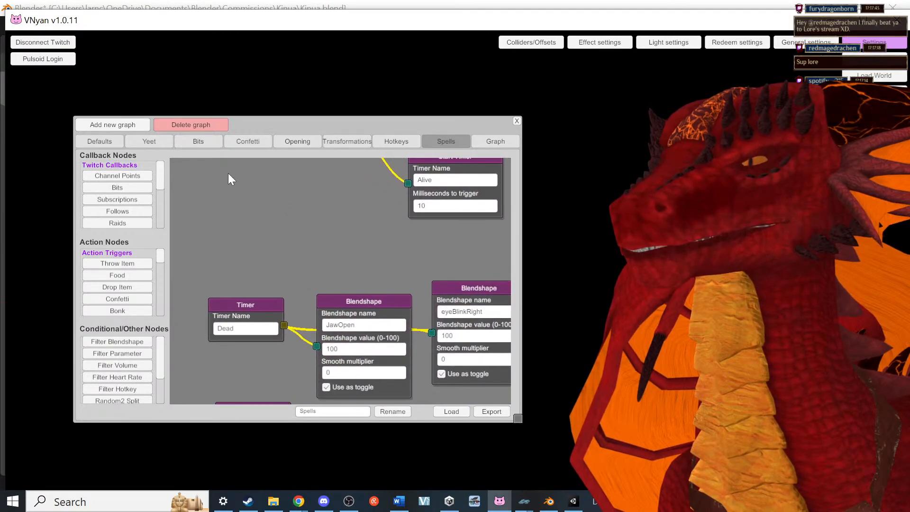
drag(234, 284, 255, 190)
drag(261, 298, 395, 408)
Step: Look over the node layouts of the Yeet, Bits and Confetti graphs
click(138, 140)
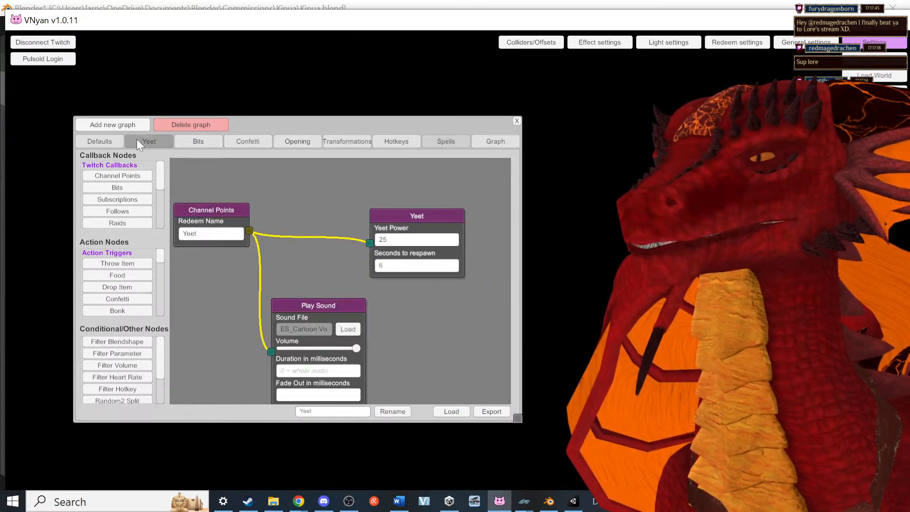
scroll(245, 335, down, 5)
drag(245, 334, 296, 228)
click(197, 142)
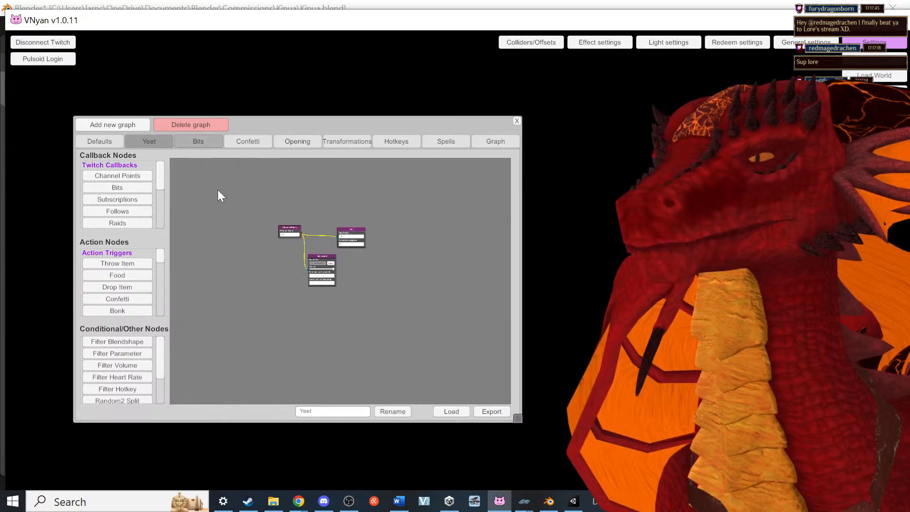
click(257, 136)
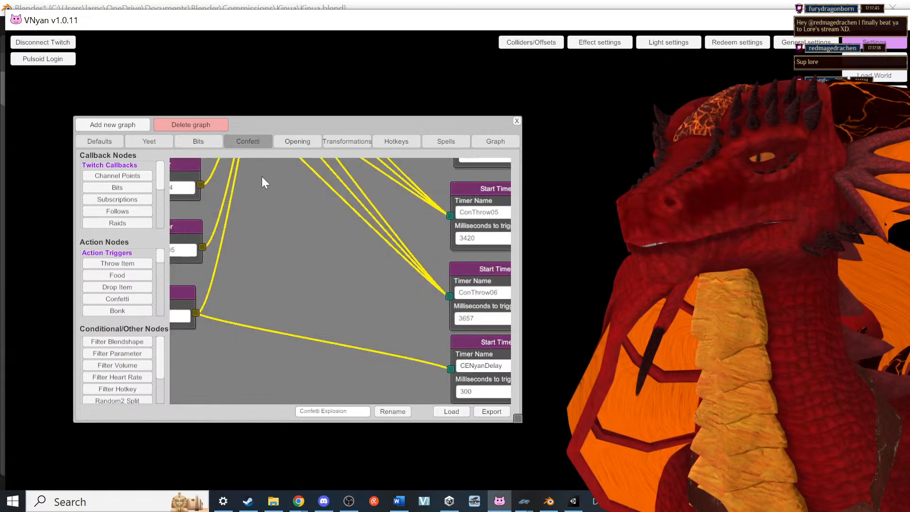
scroll(286, 290, down, 5)
drag(286, 290, 309, 373)
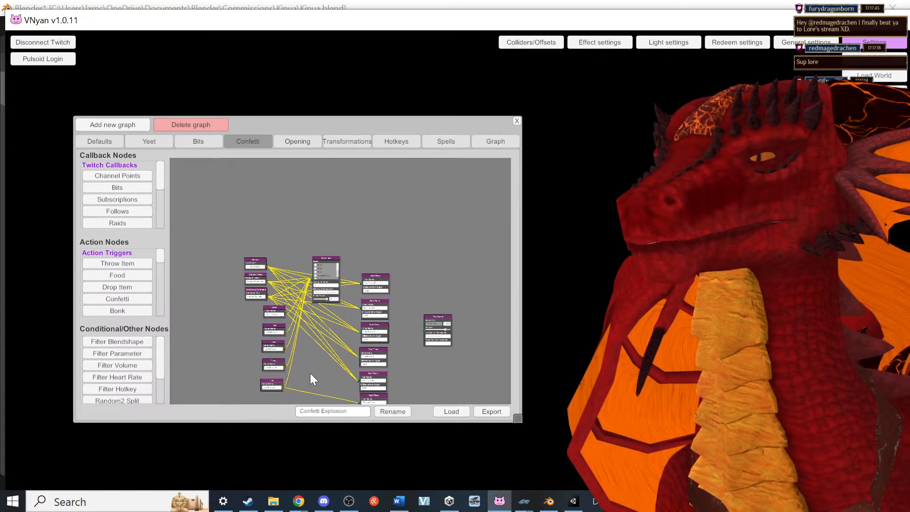
Step: Examine the Defaults graph, from the subscription item throw to the Water Gun redeem with its sound, timer and water nodes
click(134, 147)
click(113, 143)
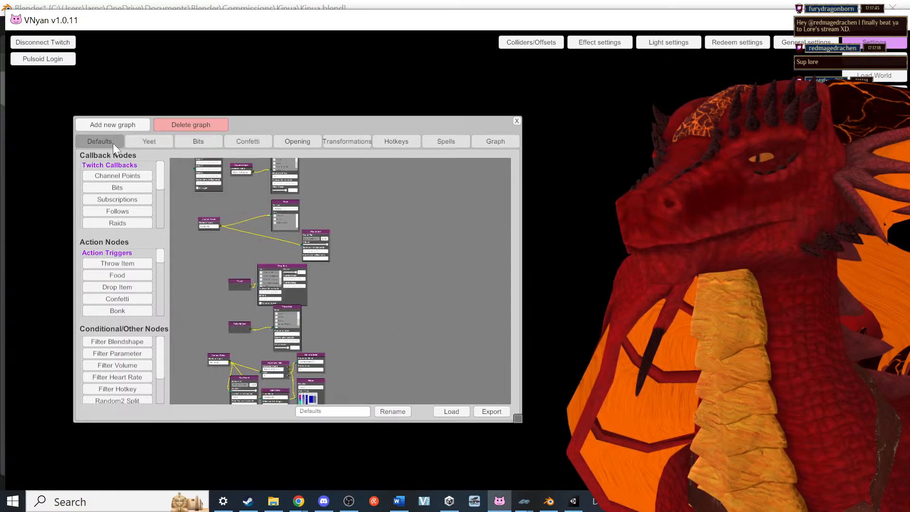
drag(215, 276, 274, 372)
scroll(280, 320, up, 5)
drag(294, 276, 291, 0)
drag(273, 315, 272, 215)
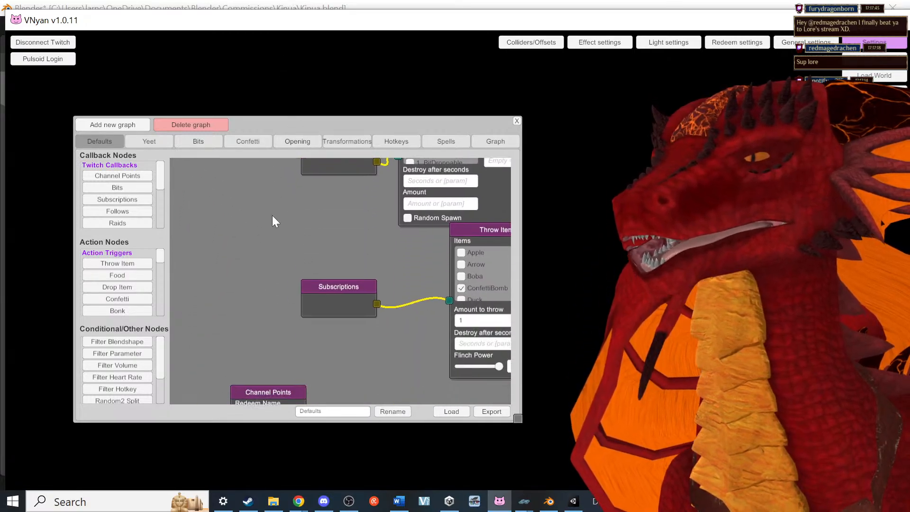
drag(264, 260, 241, 141)
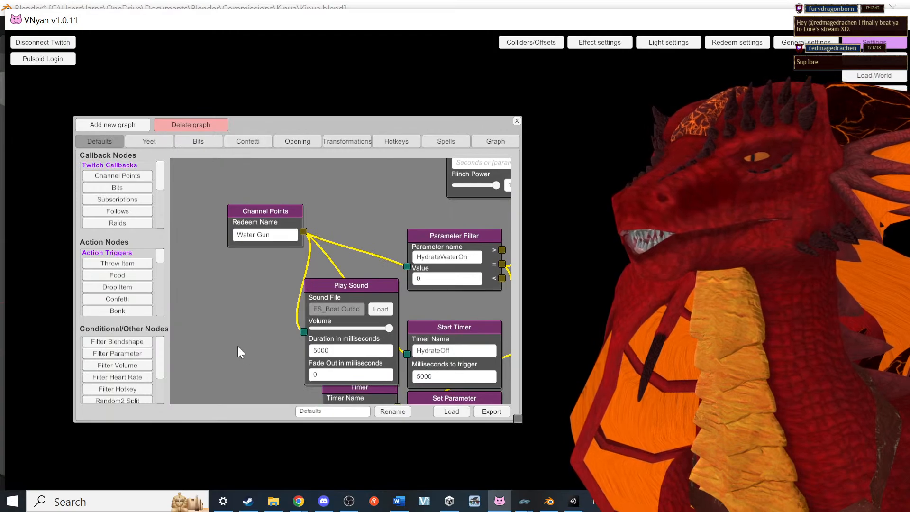
drag(237, 346, 240, 213)
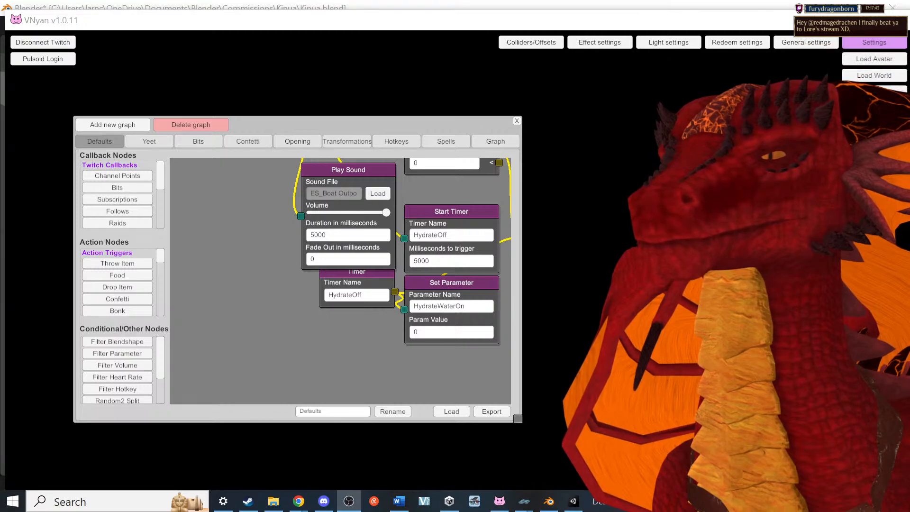
drag(278, 300, 114, 319)
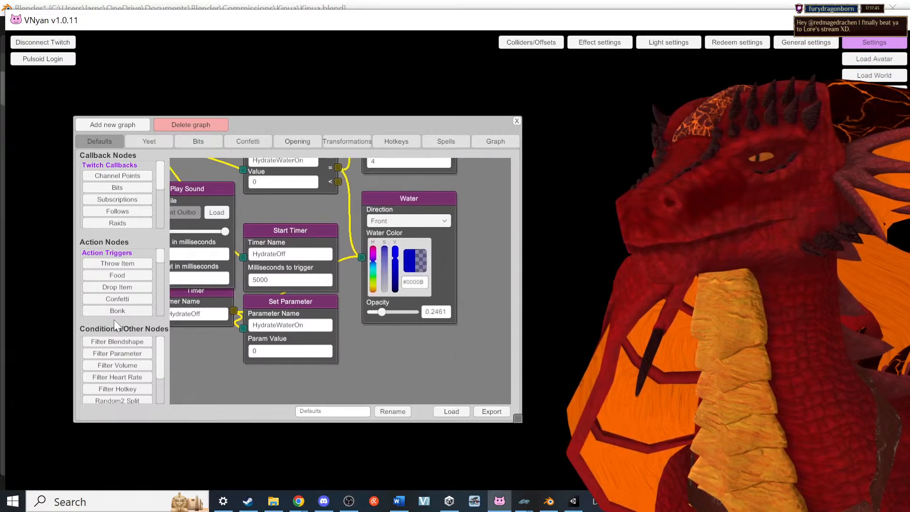
Step: Check the Yeet, Bits, Confetti and Opening graphs in turn, including the bits timers and Application Start nodes
click(150, 141)
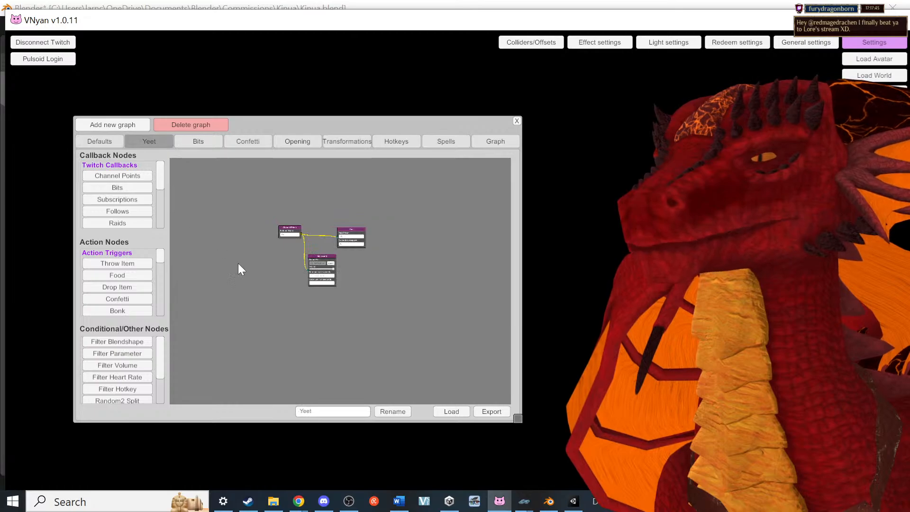
scroll(265, 284, up, 5)
click(199, 141)
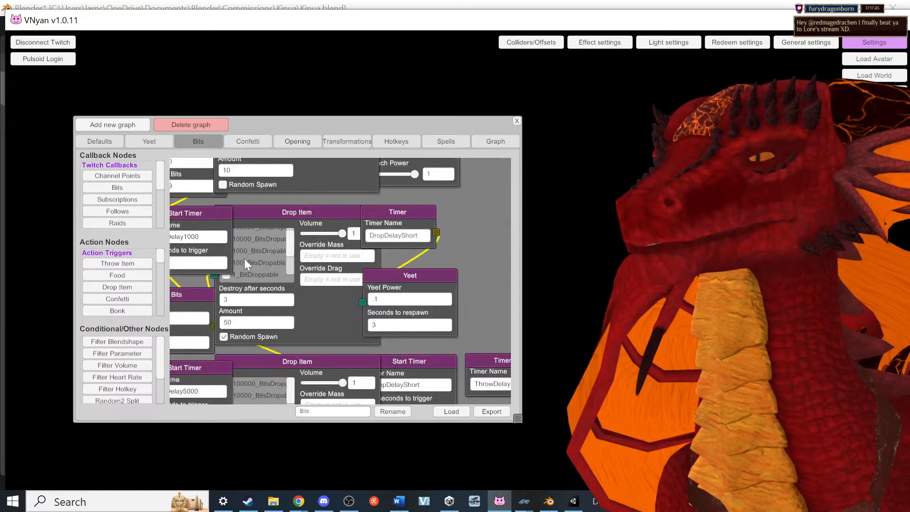
scroll(245, 263, down, 1)
drag(496, 263, 735, 495)
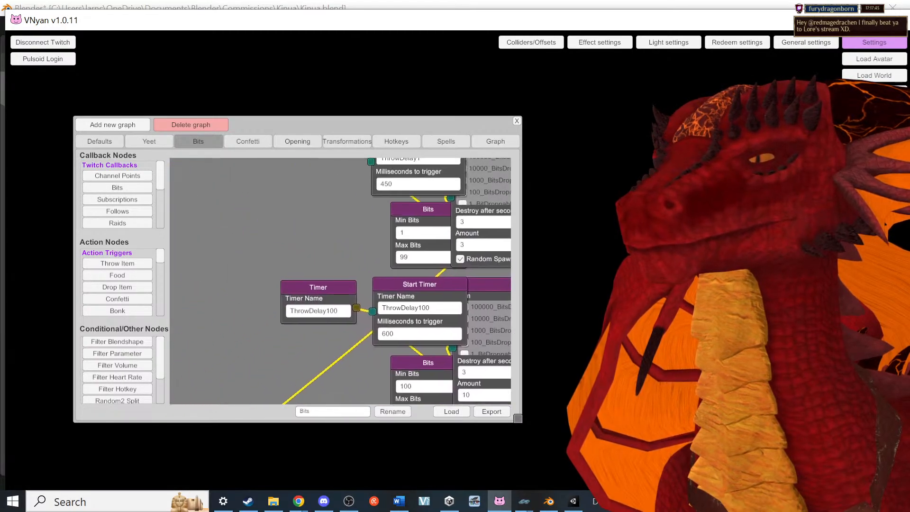
scroll(280, 206, down, 5)
scroll(265, 294, up, 5)
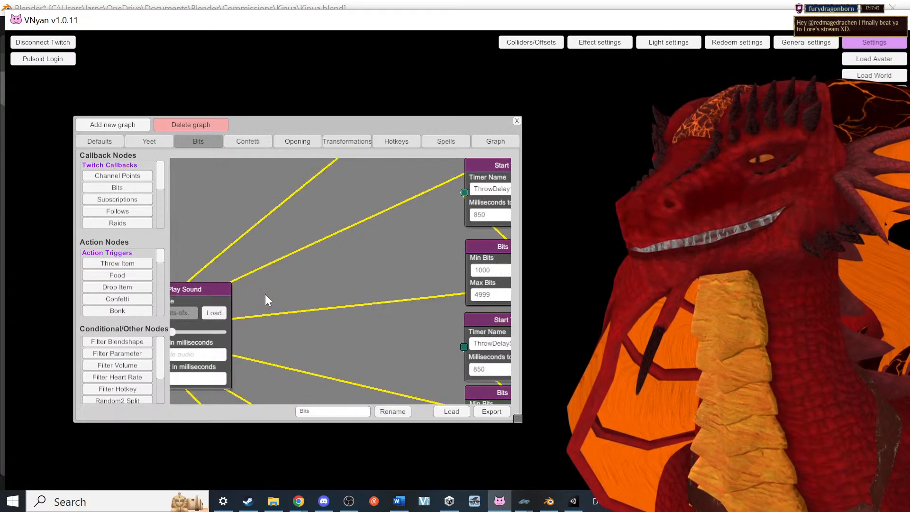
click(254, 141)
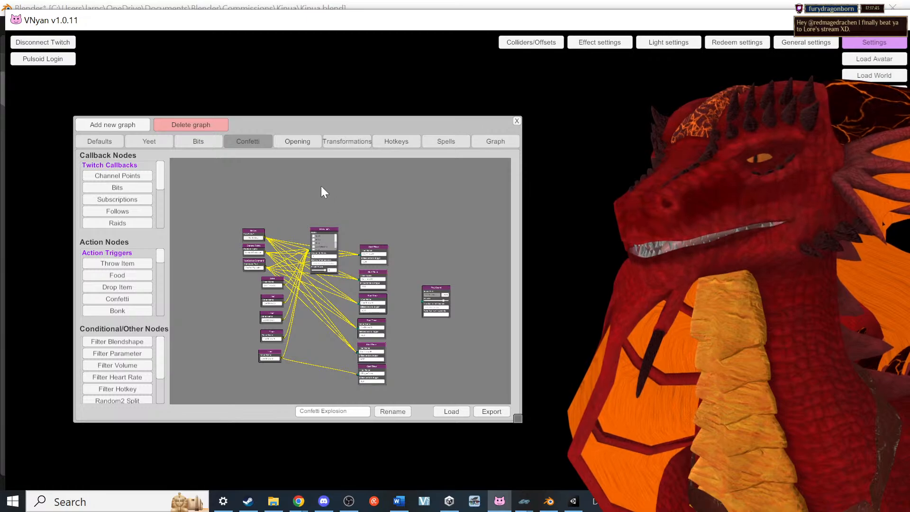
click(304, 143)
scroll(299, 246, down, 3)
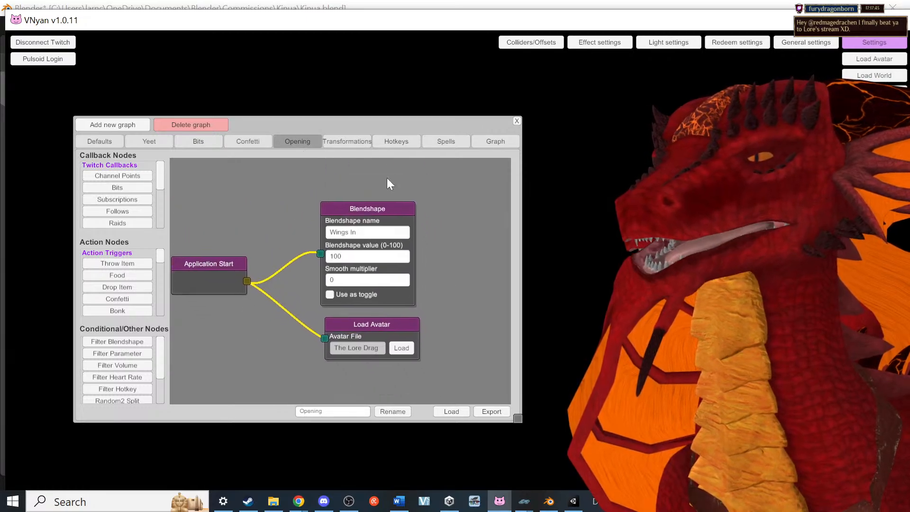
Step: Review the Transformations graph again, focusing on the Load Avatar, Wings In blendshape and Spin Stop timer nodes
click(348, 141)
drag(314, 282, 291, 223)
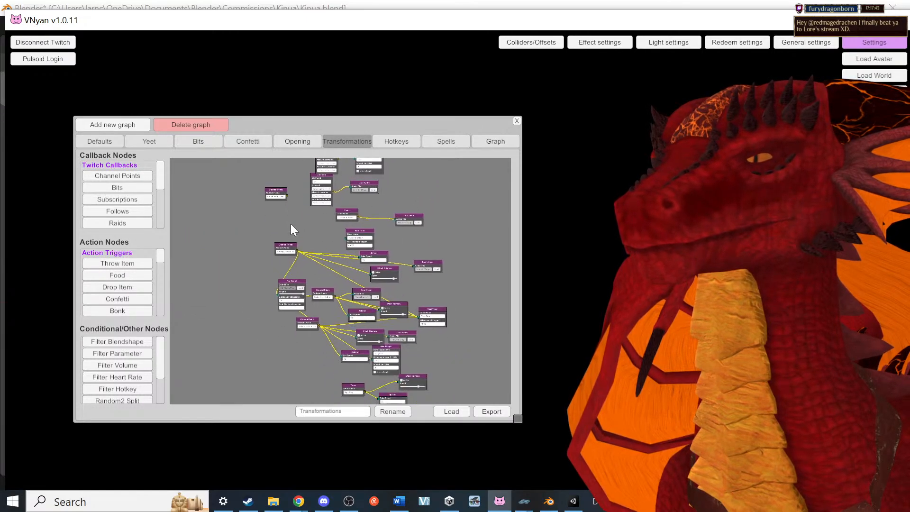
scroll(307, 272, up, 6)
drag(202, 349, 281, 256)
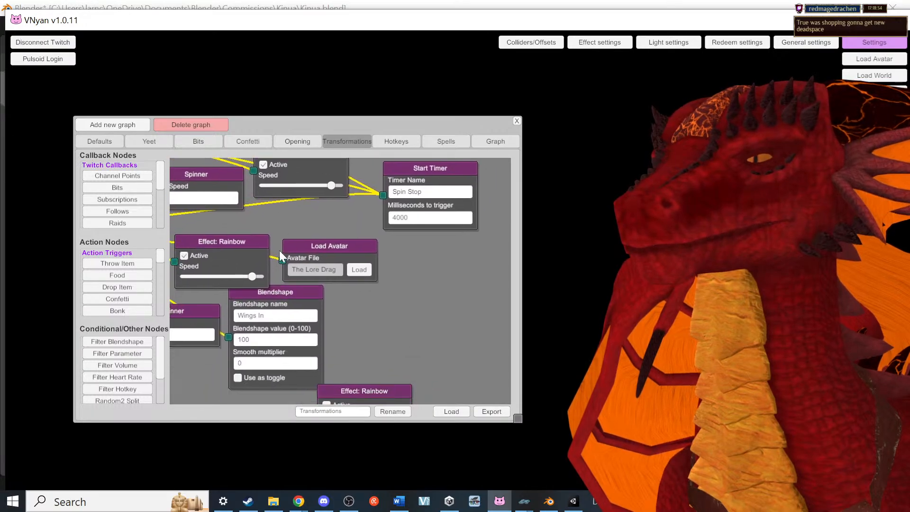
drag(368, 313, 378, 176)
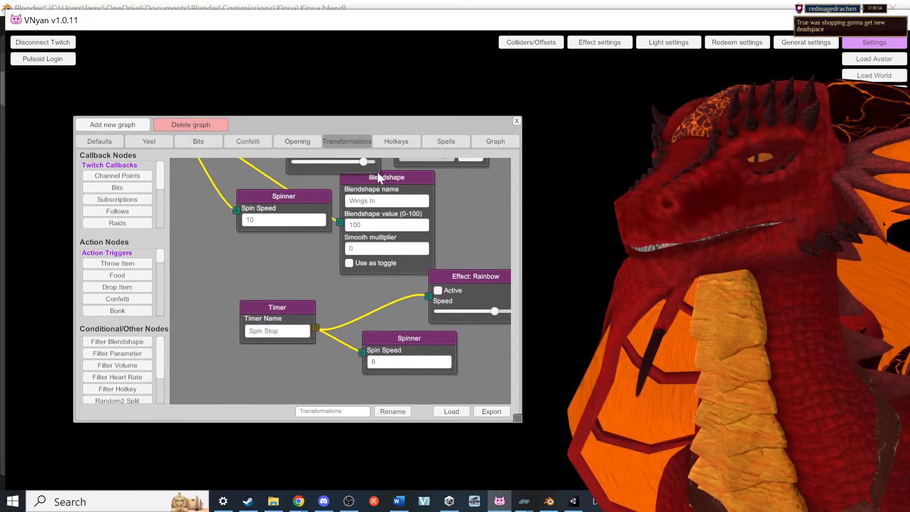
Step: Open the Hotkeys graph and view its complete node layout
click(395, 144)
drag(371, 360, 310, 301)
scroll(296, 268, down, 5)
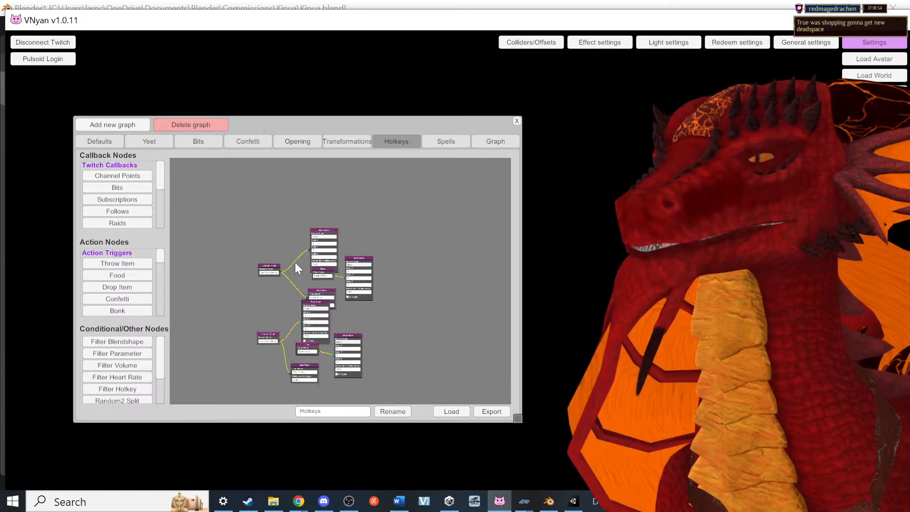
Step: Add a new Channel Points node beneath the Big Head redeem in the Hotkeys graph
scroll(295, 265, up, 5)
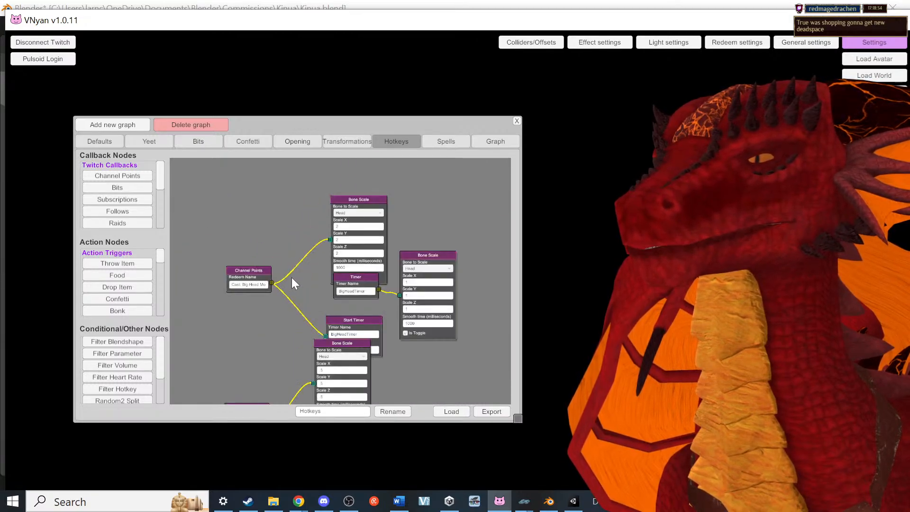
drag(227, 277, 205, 223)
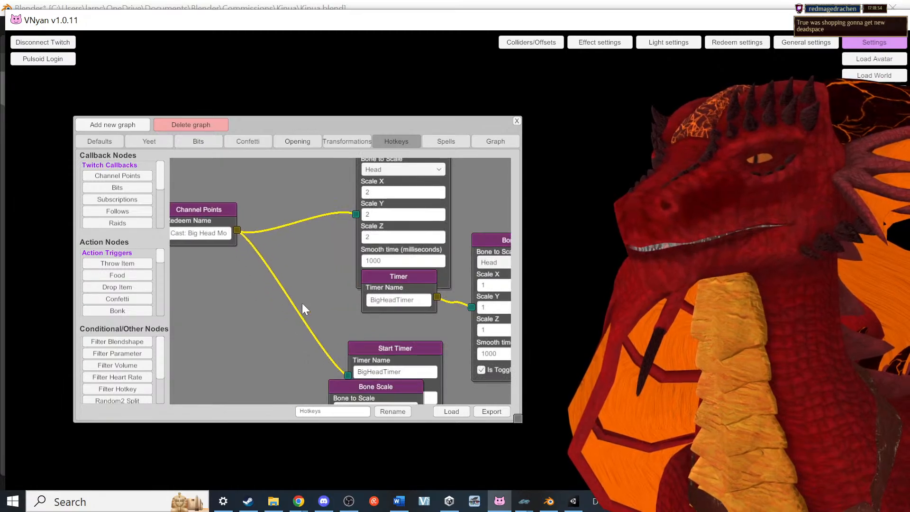
drag(303, 303, 227, 296)
click(121, 176)
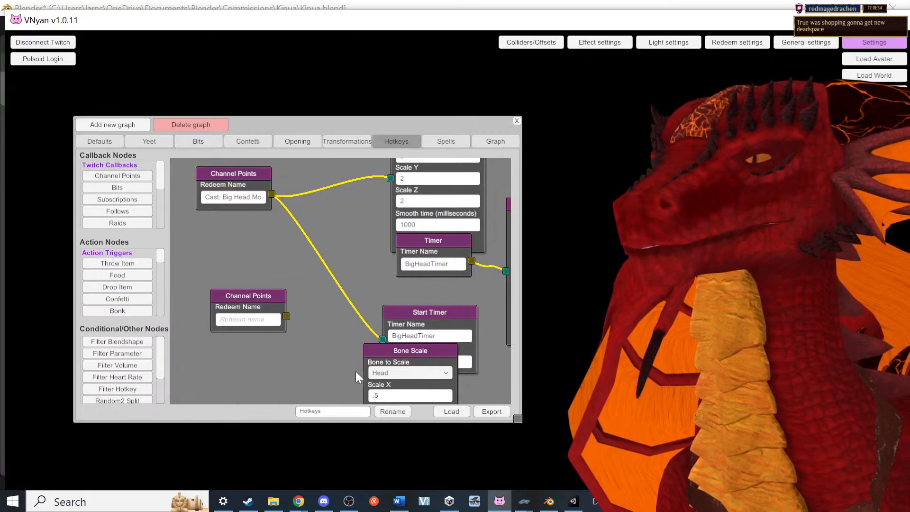
Step: Move the overlapping .5 head Bone Scale node clear of the BigHeadTimer Start Timer node, and connect the new Channel Points node to that timer
drag(385, 353, 419, 399)
drag(313, 353, 278, 304)
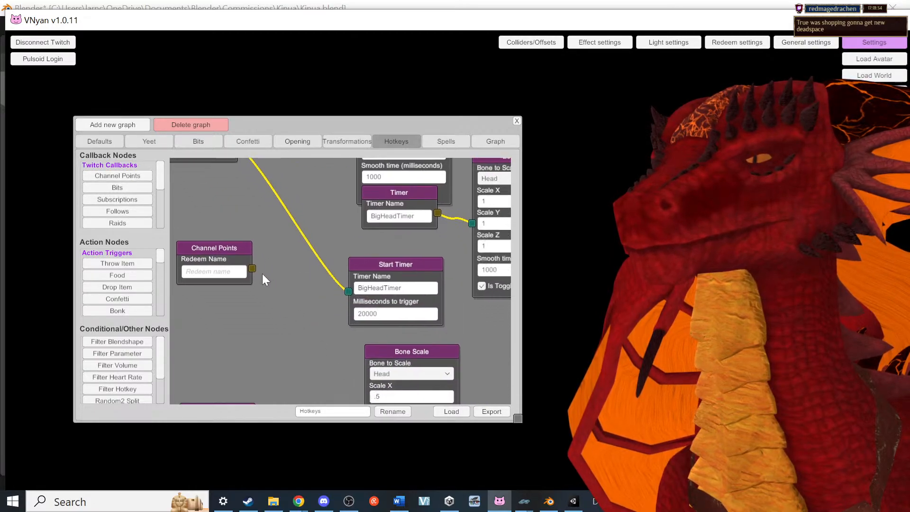
drag(251, 267, 350, 292)
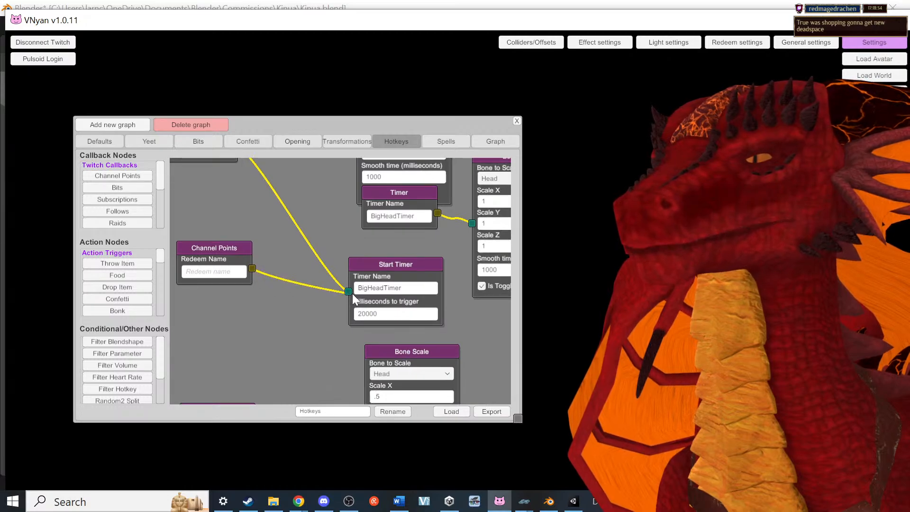
drag(266, 285, 288, 288)
Step: Paste the Enlarge Dragon redeem name into the new Channel Points node and shift the node slightly upward
click(253, 279)
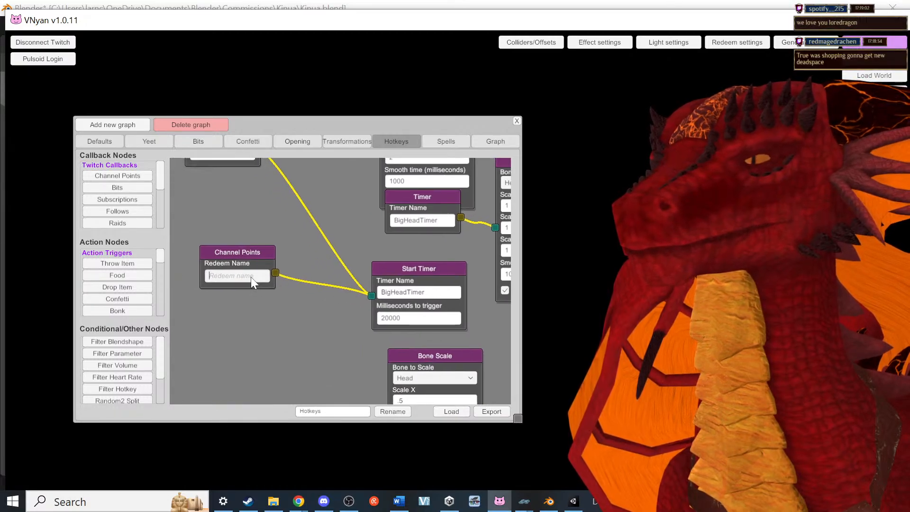
key(ctrl+v)
drag(230, 264, 229, 235)
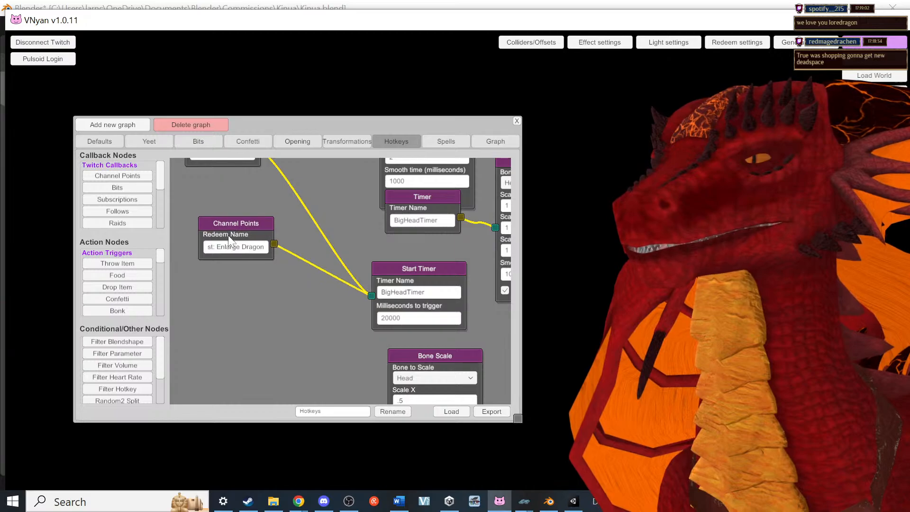
Step: Reposition the Enlarge Dragon Channel Points node farther from the BigHeadTimer Start Timer node, leaving room between them
drag(349, 324, 263, 364)
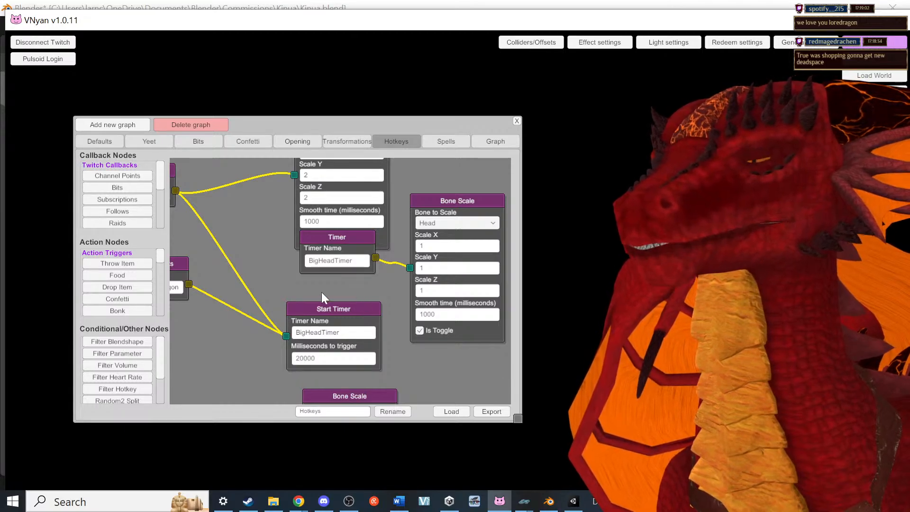
drag(322, 292, 323, 311)
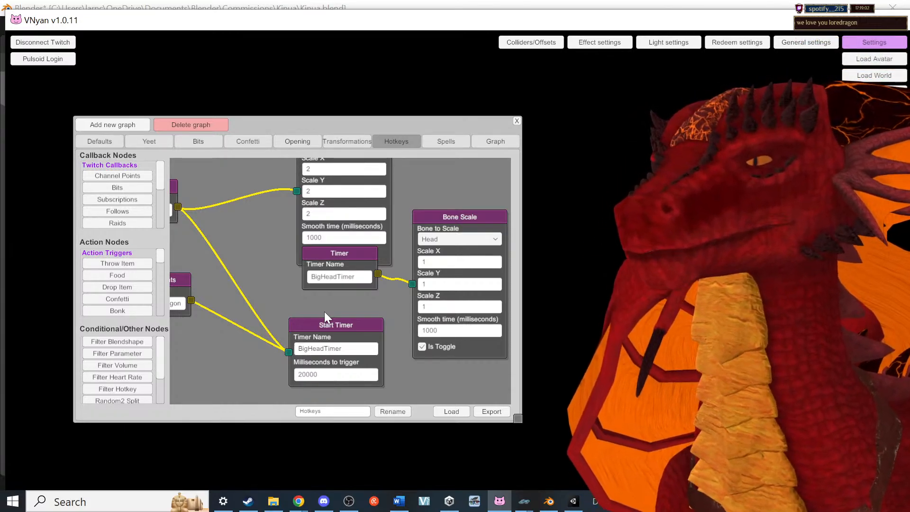
drag(316, 316, 381, 312)
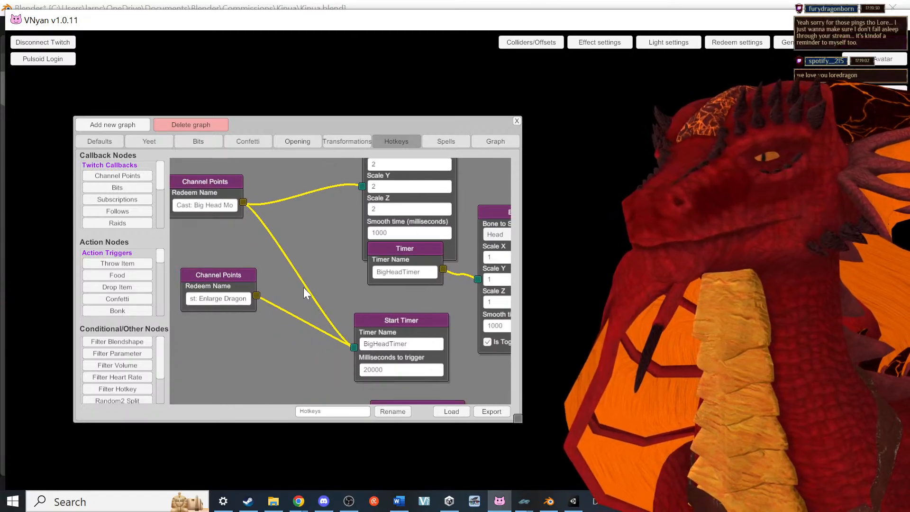
drag(305, 288, 323, 275)
scroll(315, 298, down, 5)
scroll(283, 291, up, 5)
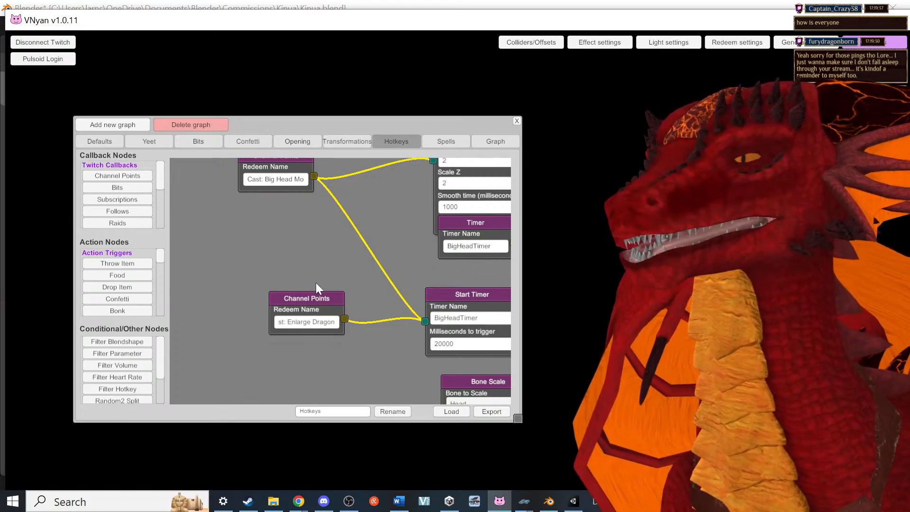
drag(332, 305, 262, 283)
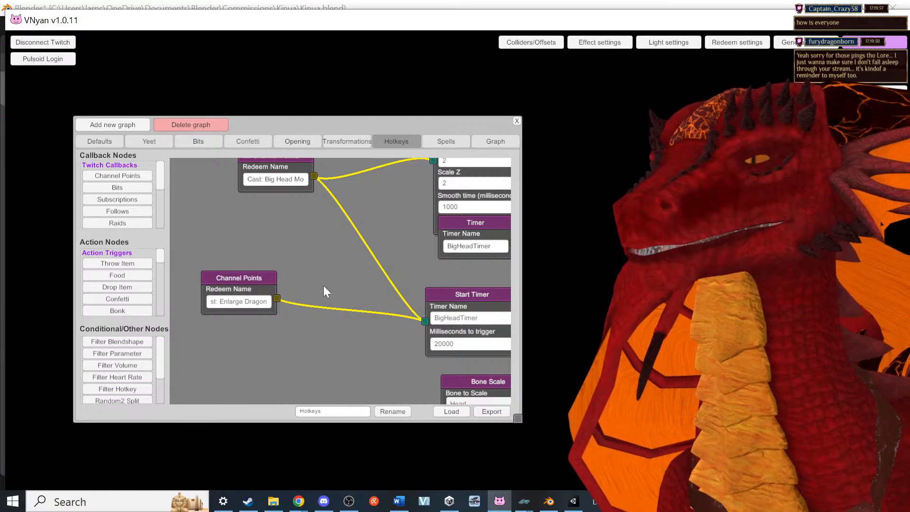
drag(322, 277, 311, 247)
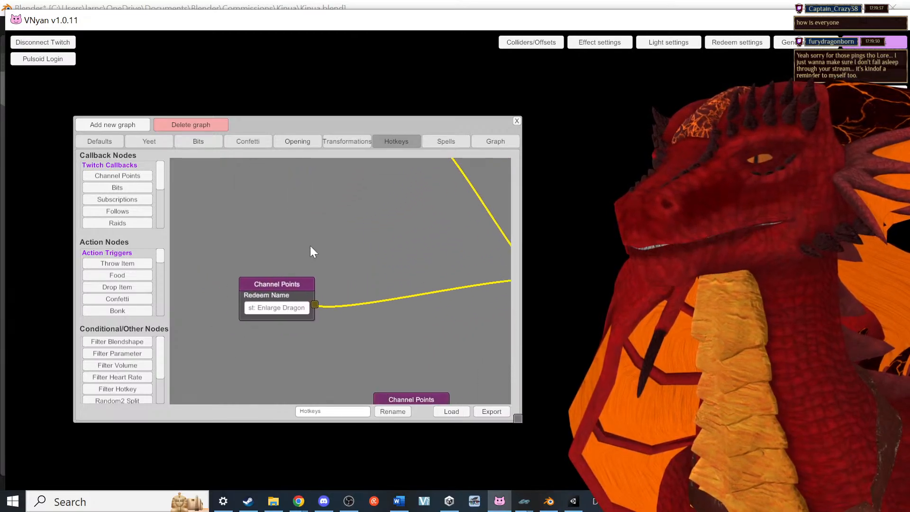
Step: Add a Bone Scale action node beside the Enlarge Dragon Channel Points node and connect the redeem's output to it
scroll(119, 294, down, 5)
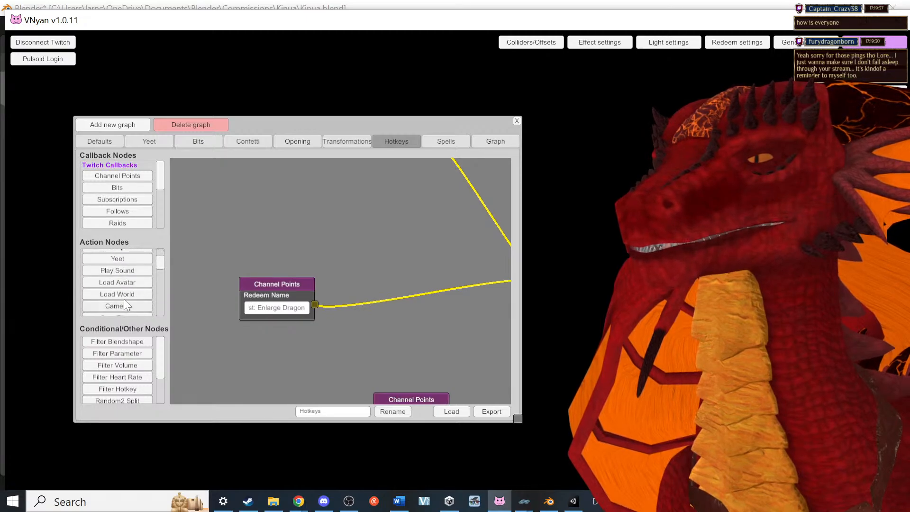
scroll(122, 299, down, 5)
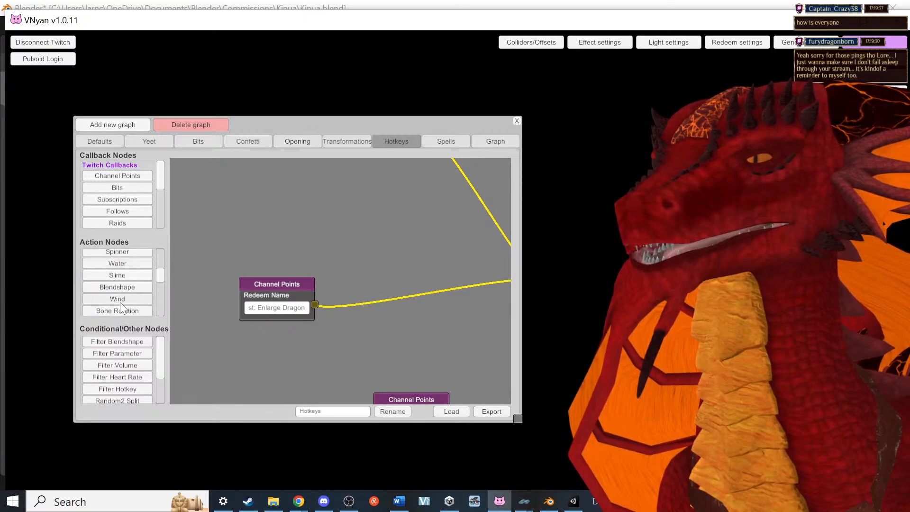
click(124, 287)
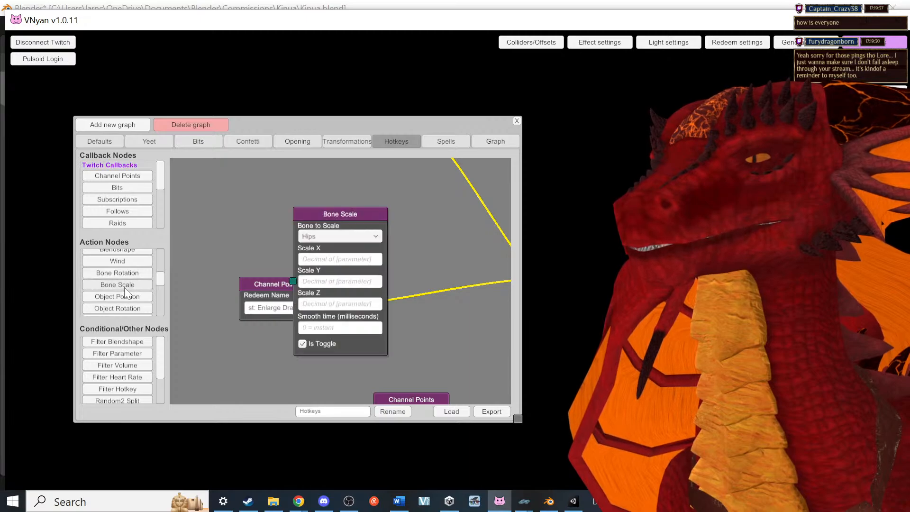
drag(360, 217, 434, 184)
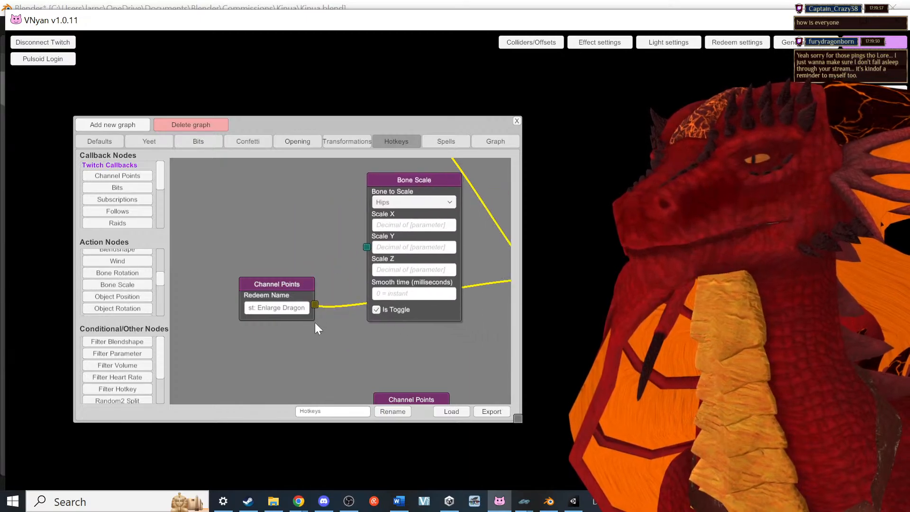
drag(314, 305, 366, 245)
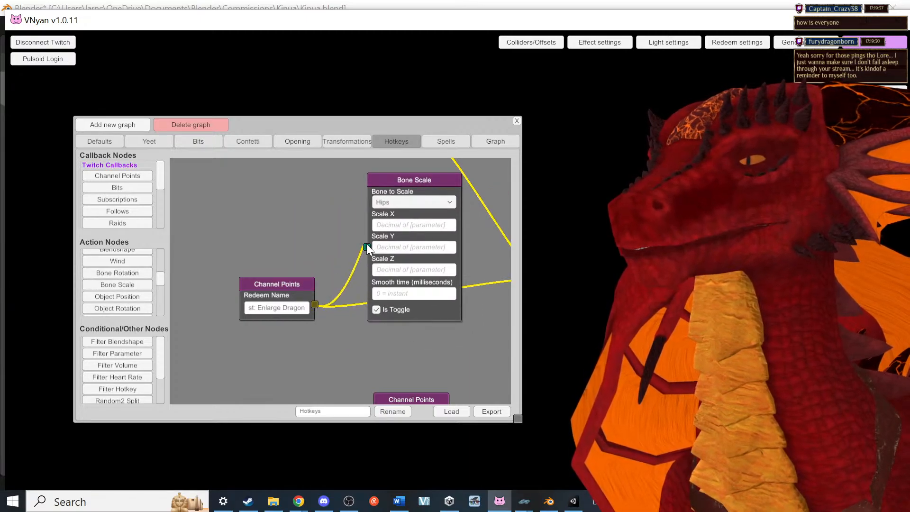
Step: Set the hips Bone Scale node's X, Y and Z scales to 2 and its smooth time to .5 milliseconds
middle_drag(326, 226, 265, 244)
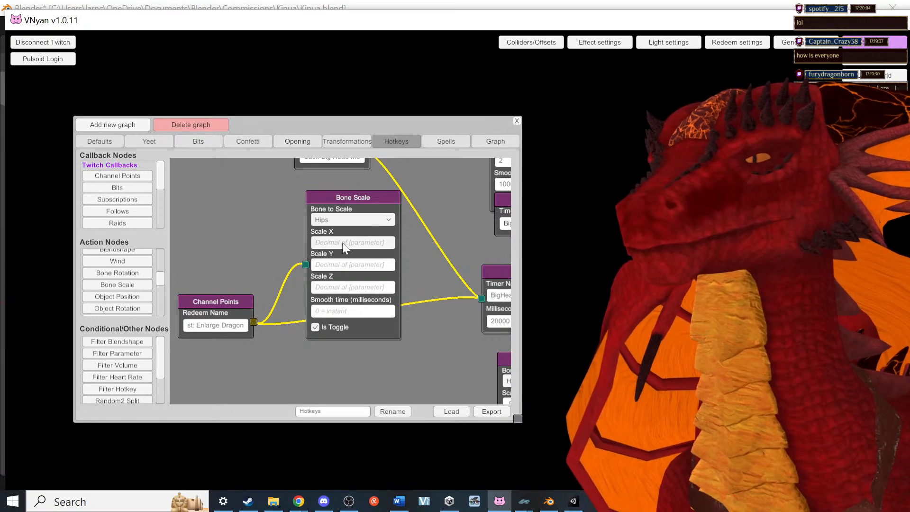
click(340, 263)
text(2)
click(341, 287)
text(2)
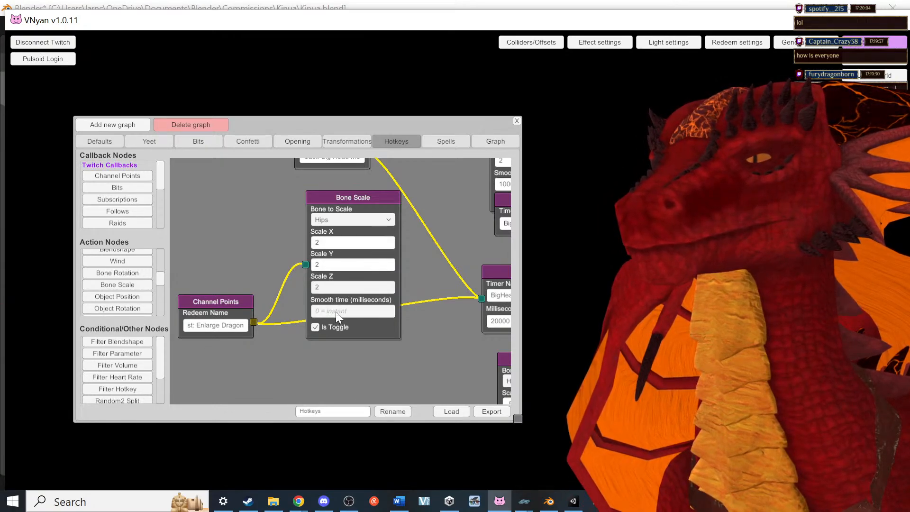
click(335, 311)
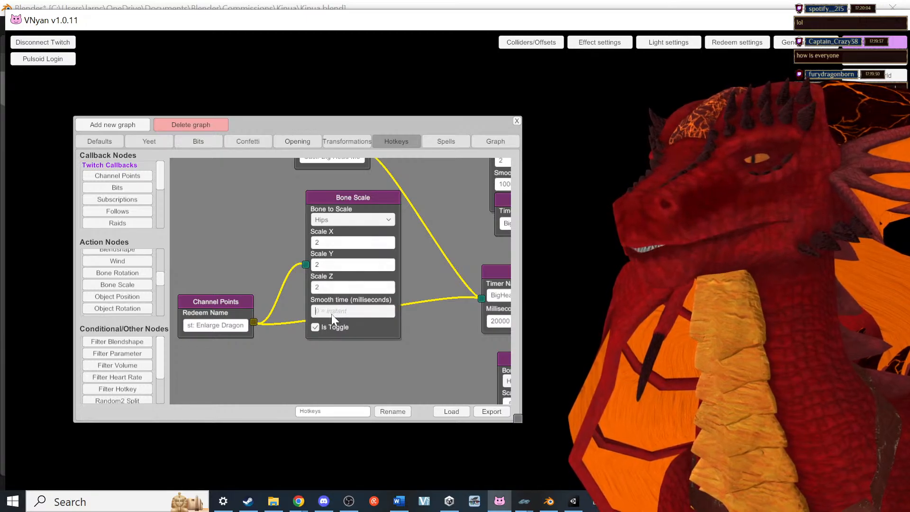
text(.5)
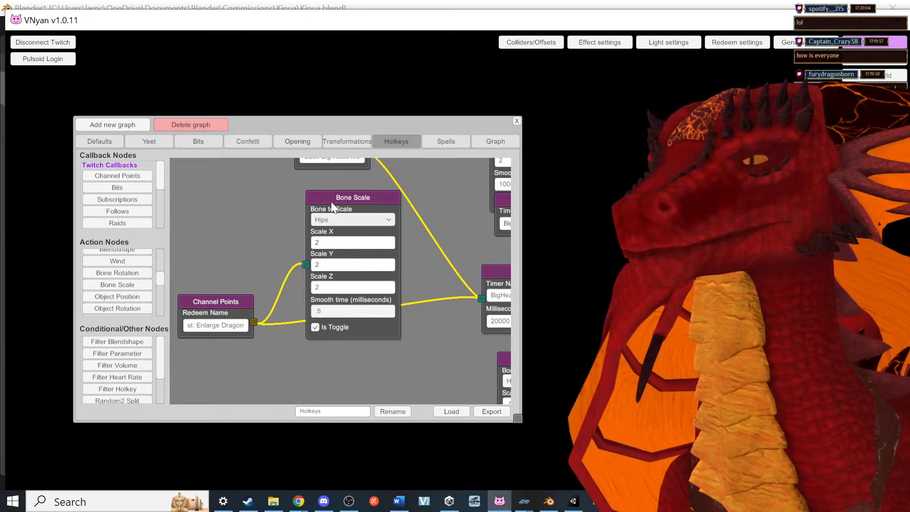
Step: Reposition the hips Bone Scale node between the Enlarge Dragon Channel Points node and the Start Timer node
drag(334, 194, 378, 181)
scroll(293, 249, down, 3)
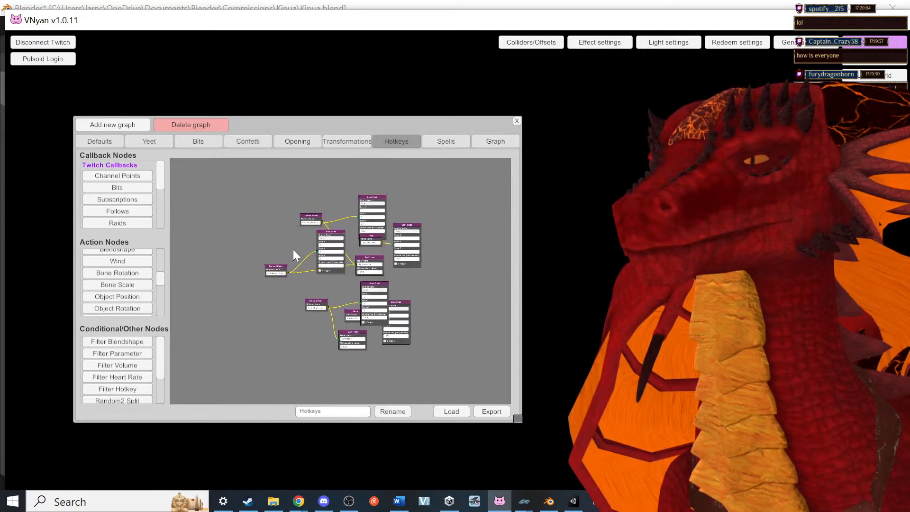
scroll(295, 260, up, 3)
drag(310, 288, 305, 281)
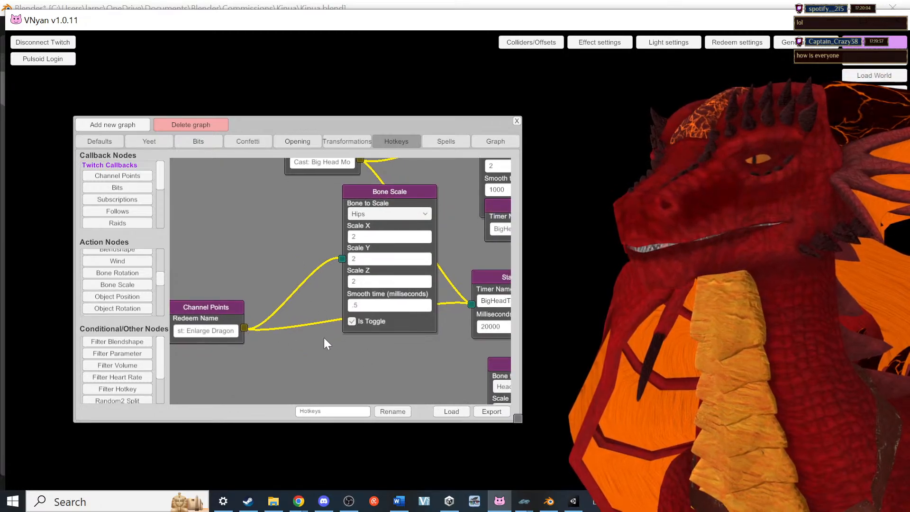
drag(324, 337, 233, 348)
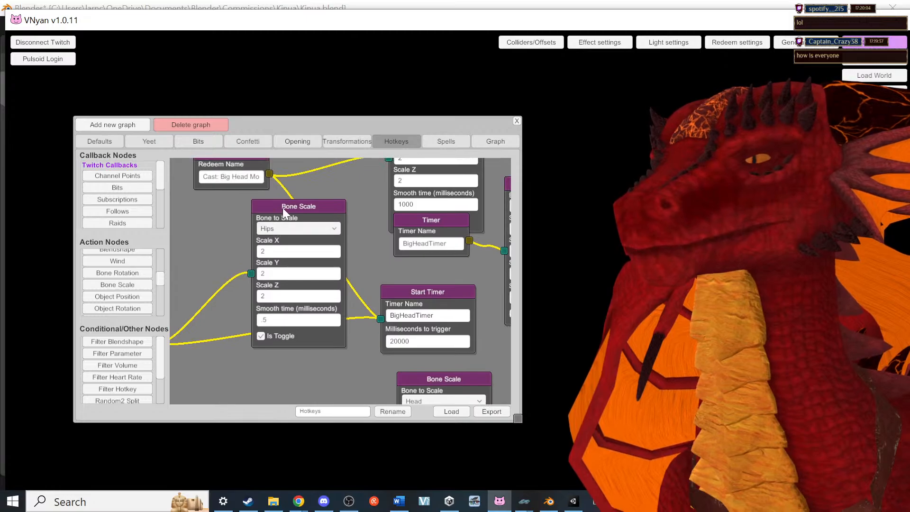
drag(282, 207, 280, 204)
drag(374, 266, 331, 259)
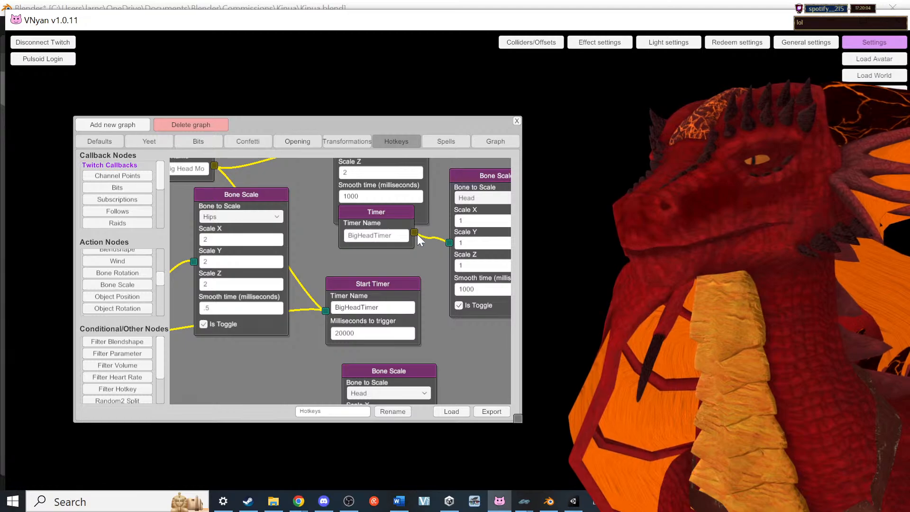
Step: Connect the BigHeadTimer Timer node's output to the hips Bone Scale node and send a test signal from the Enlarge Dragon redeem
drag(400, 251, 175, 265)
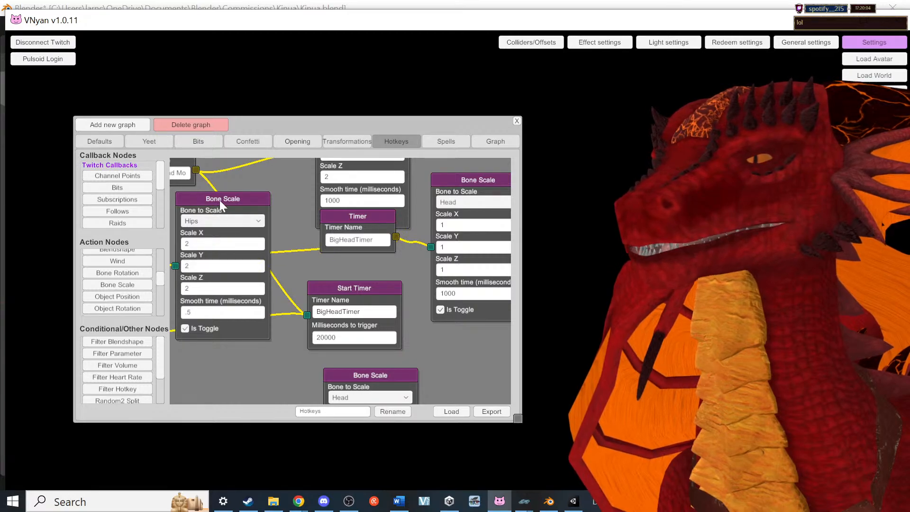
drag(220, 200, 241, 226)
drag(186, 247, 353, 213)
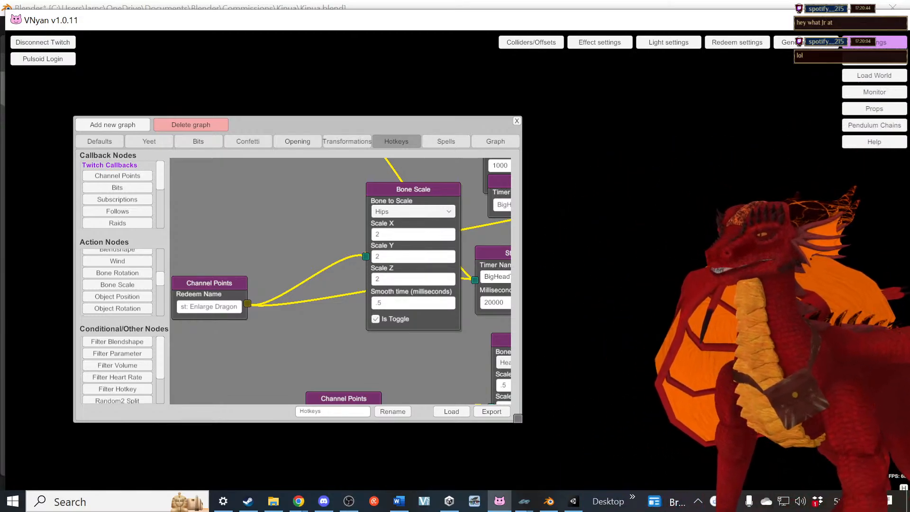
right_click(214, 291)
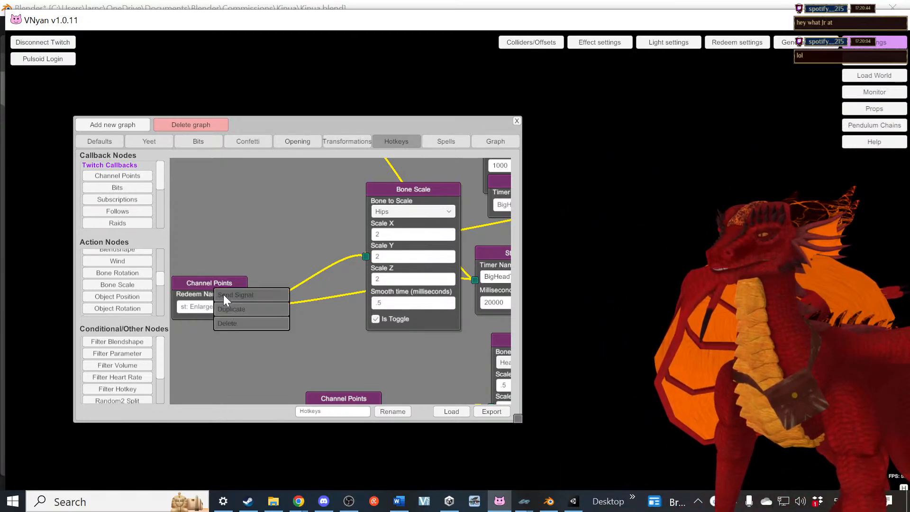
click(226, 294)
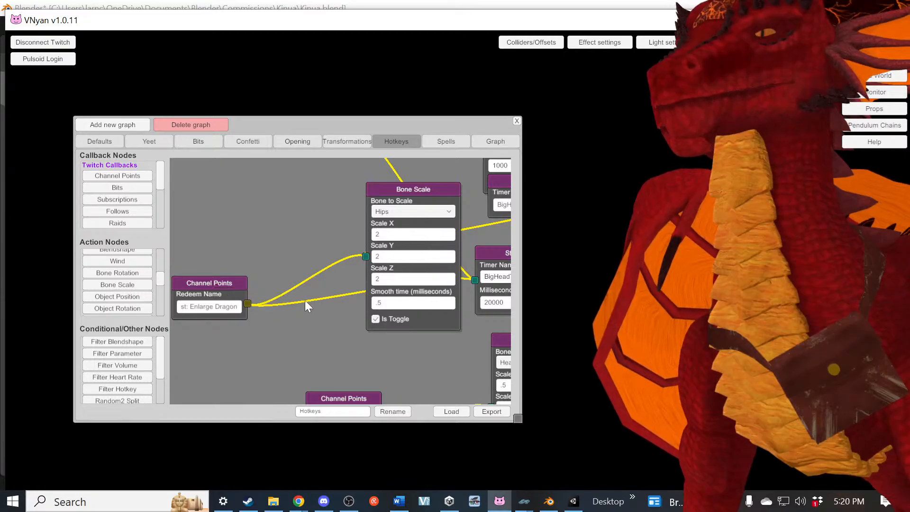
Step: Try a smooth time of 10000 on the hips Bone Scale node, set it to 1000 milliseconds, and send the Enlarge Dragon signal again
click(404, 306)
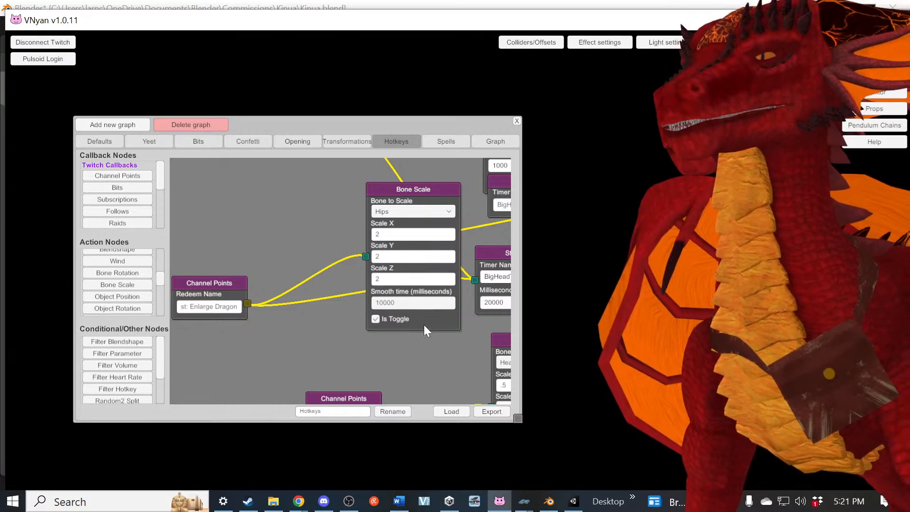
click(409, 305)
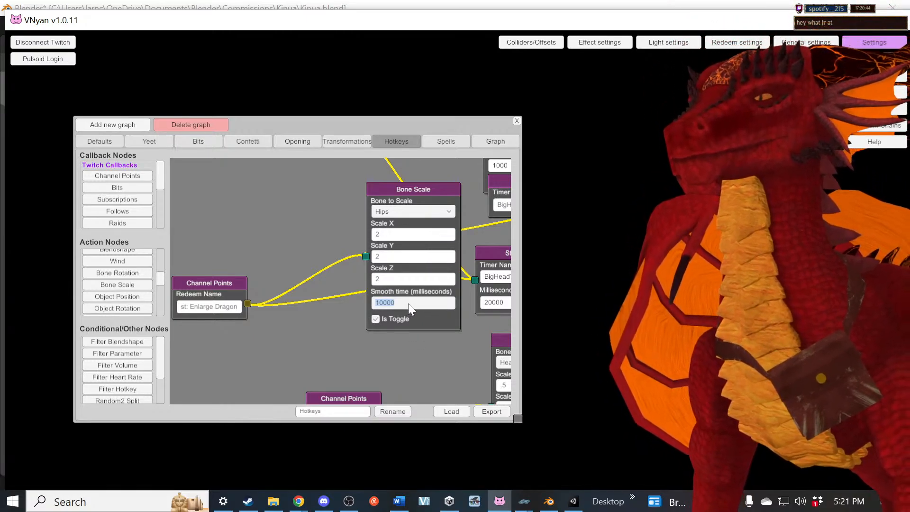
text(1000)
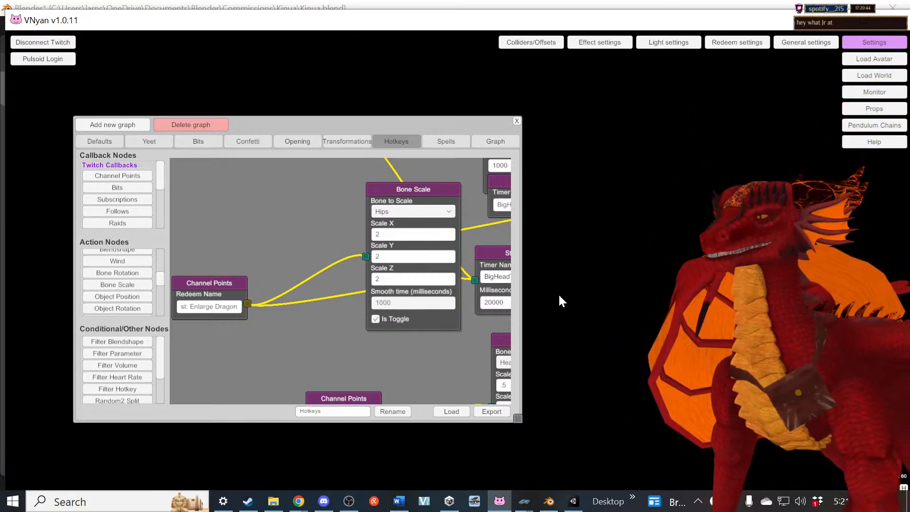
right_click(215, 290)
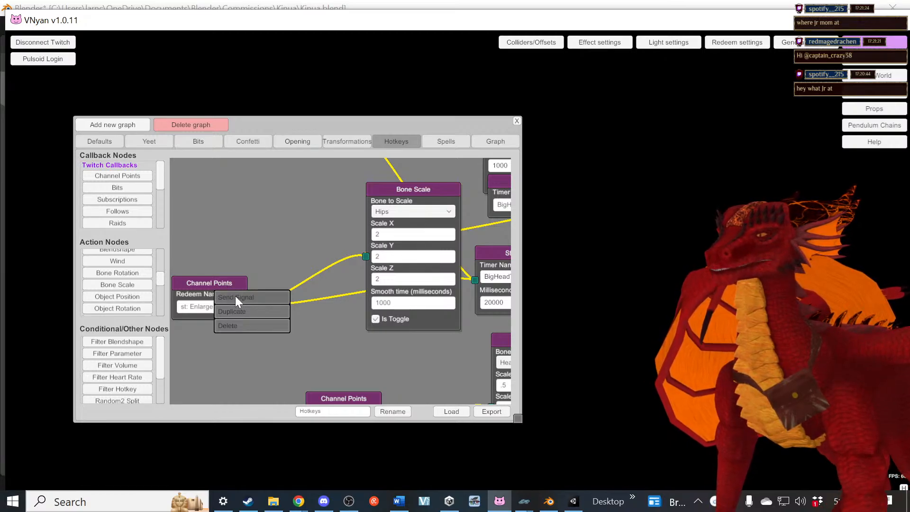
click(235, 296)
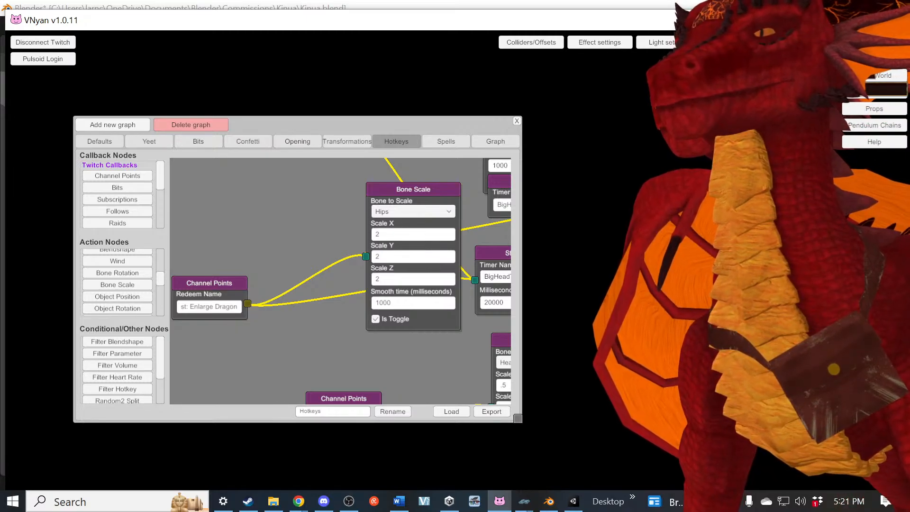
Step: Move the hips Bone Scale node slightly higher and closer to the Enlarge Dragon Channel Points node
scroll(284, 322, down, 5)
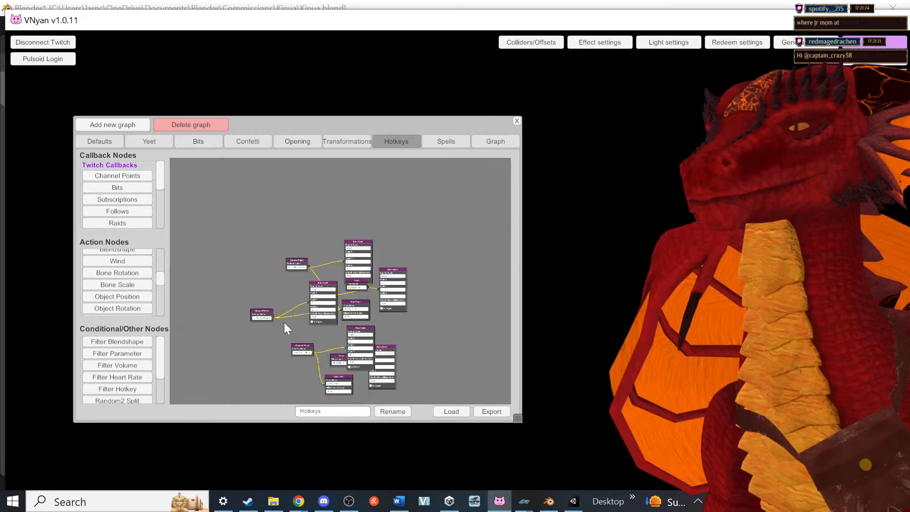
scroll(284, 325, up, 5)
drag(442, 192, 397, 176)
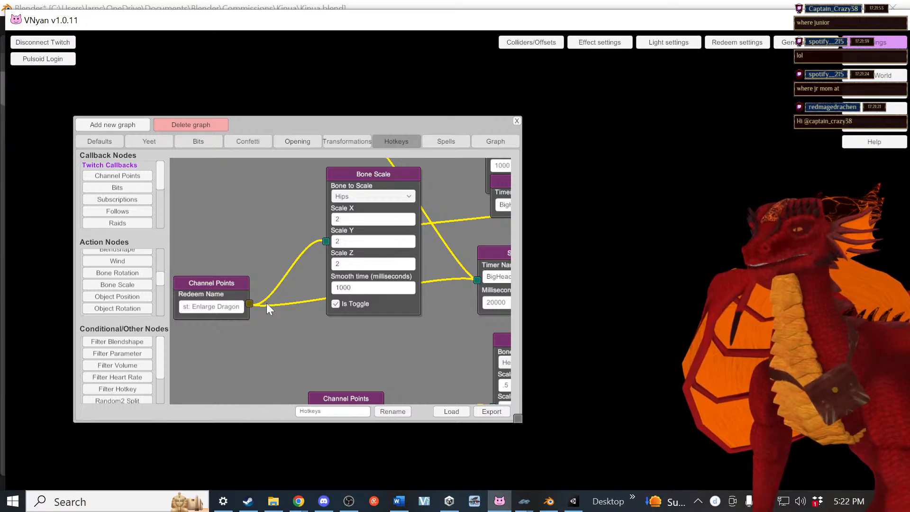
Step: Duplicate the Enlarge Dragon Channel Points node, place the copy below it, and paste the Cast: Shrink Dragon redeem name into it
drag(266, 317, 320, 298)
right_click(274, 278)
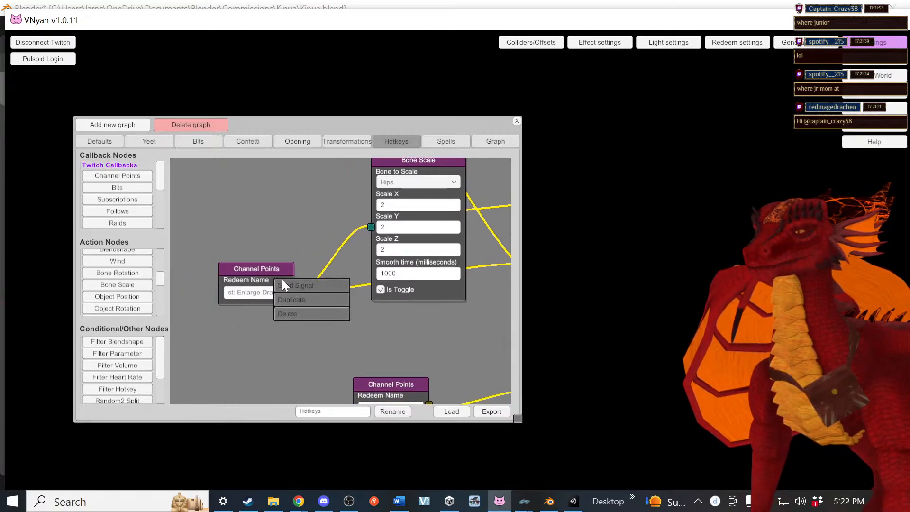
click(294, 303)
drag(272, 274, 274, 335)
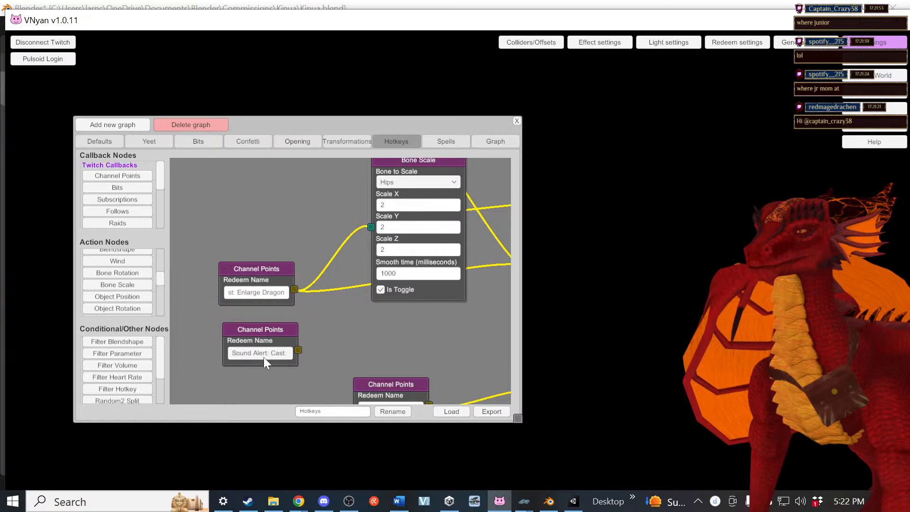
mouse_move(298, 501)
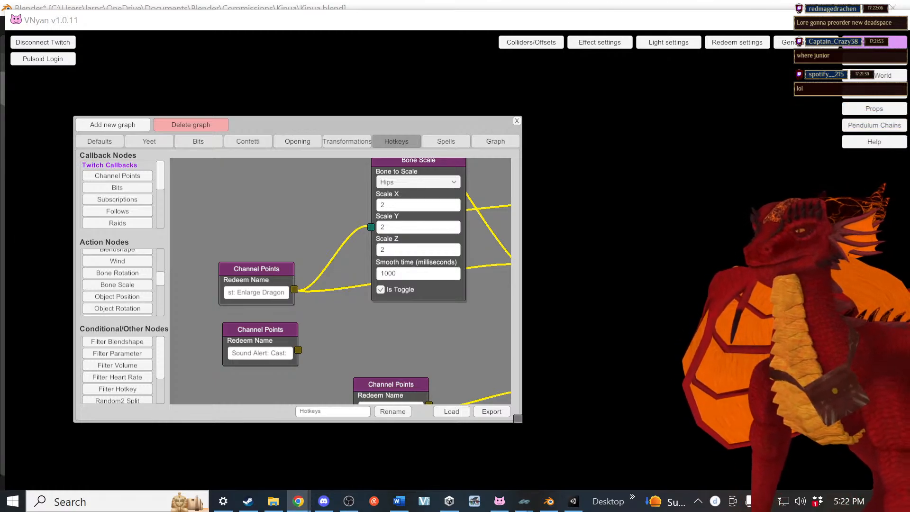
click(266, 352)
key(ctrl+v)
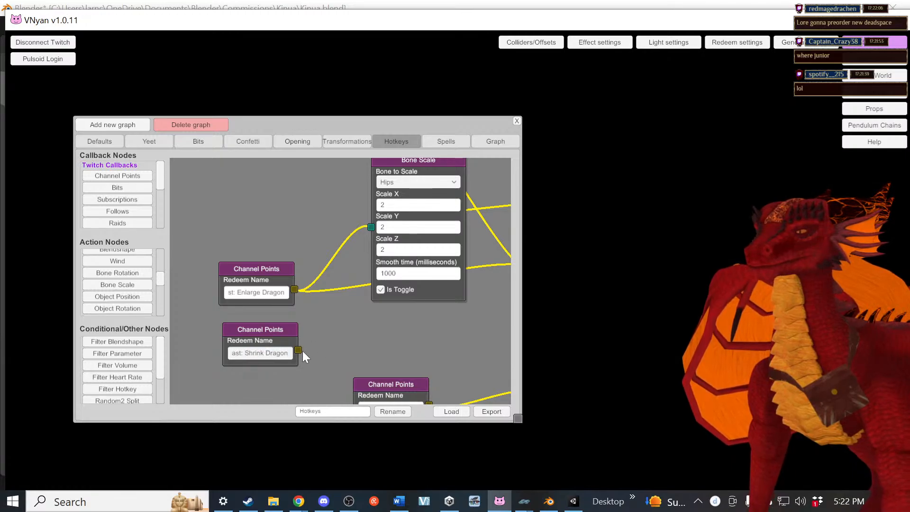
Step: Duplicate the hips Bone Scale node and place the copy beside the Shrink Dragon Channel Points node
scroll(301, 332, down, 5)
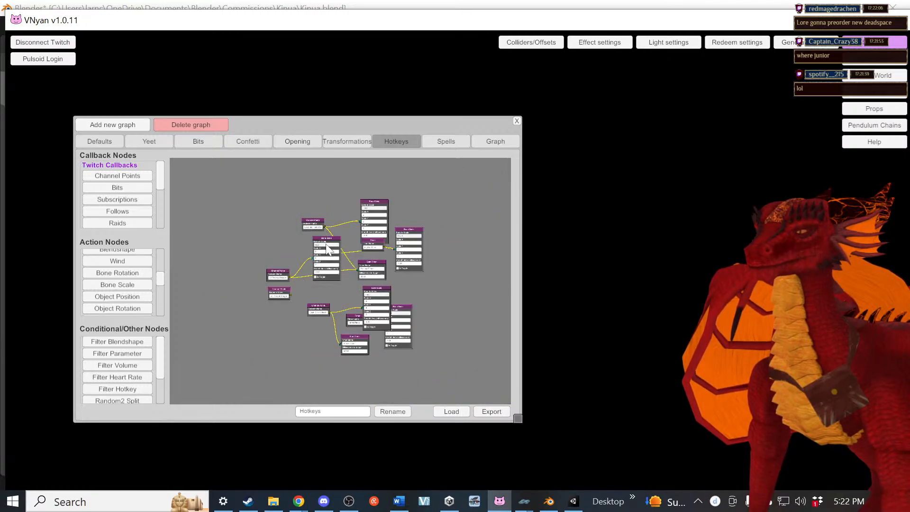
right_click(323, 241)
click(328, 246)
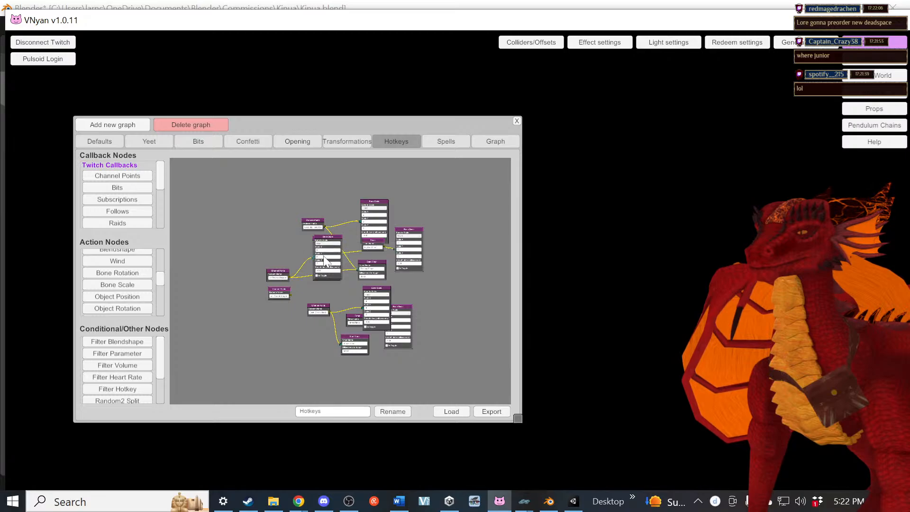
drag(336, 238, 317, 259)
scroll(312, 256, up, 5)
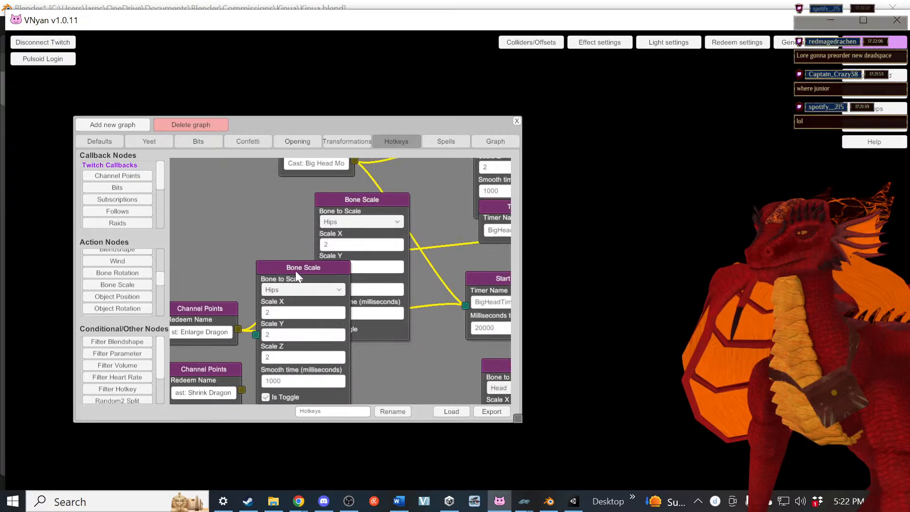
Step: Set the X, Y and Z scales of the duplicated hips Bone Scale node to .3
click(271, 313)
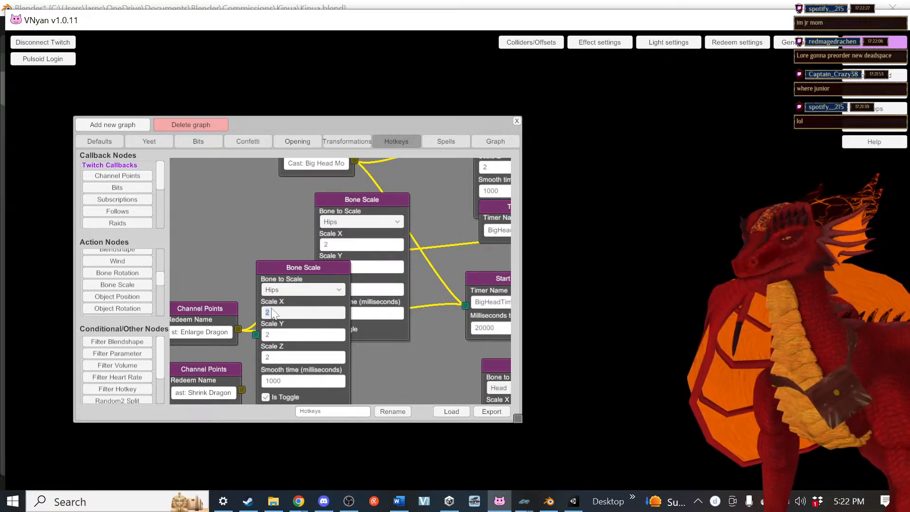
text(3)
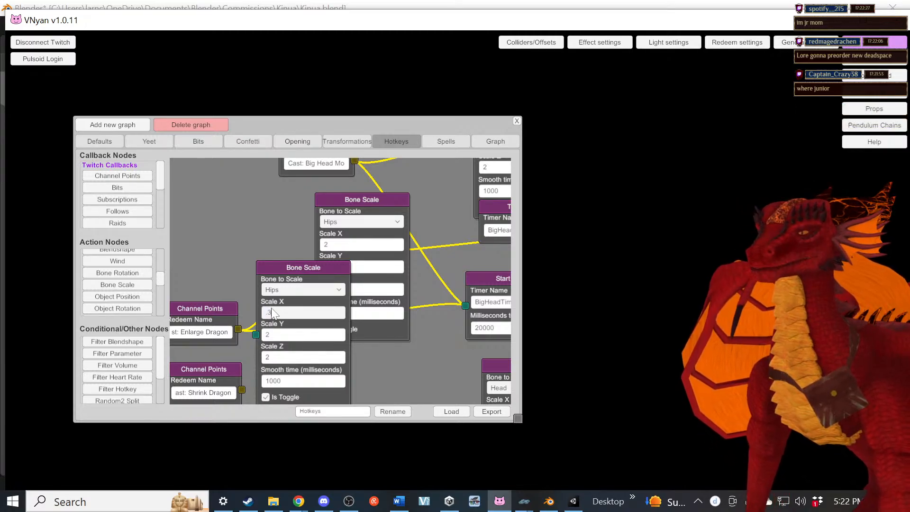
click(286, 337)
text(.3)
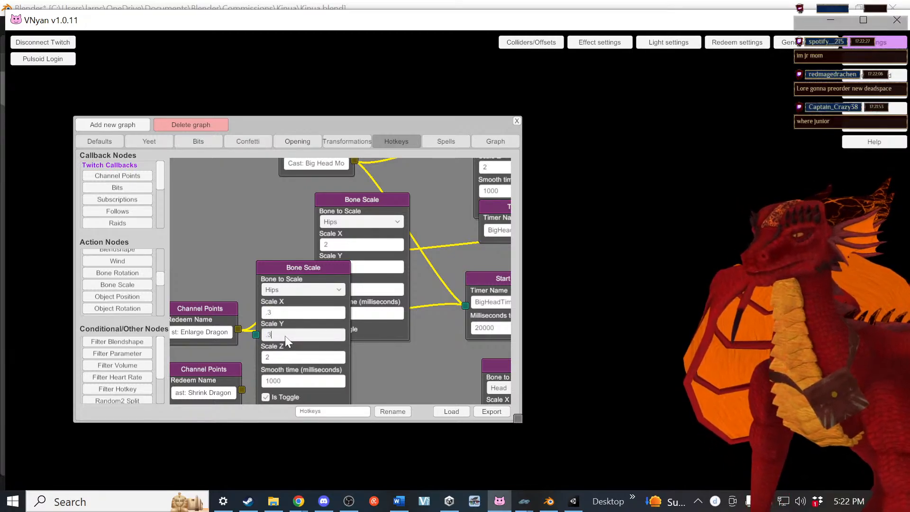
click(281, 360)
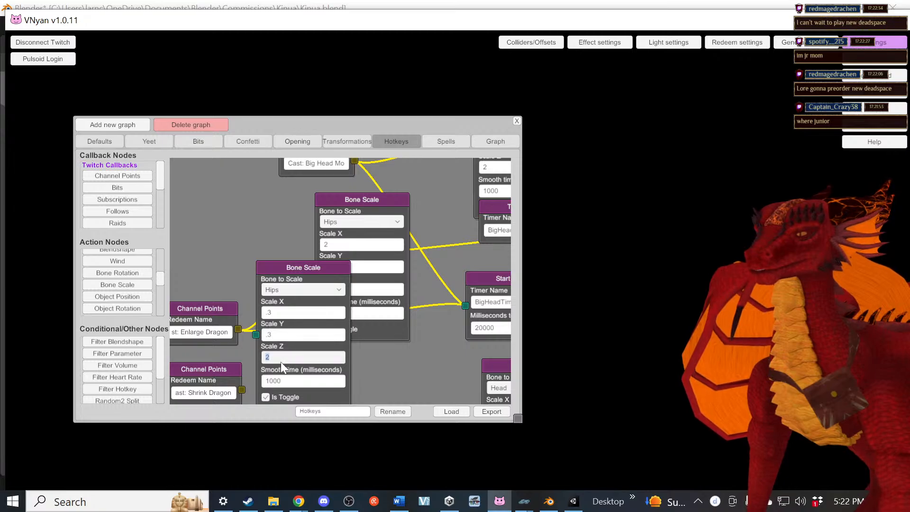
text(.3)
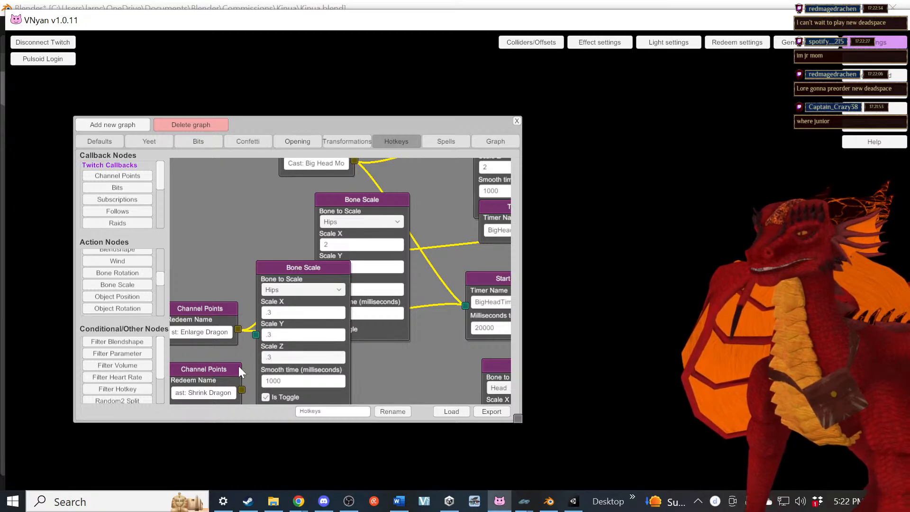
Step: Connect Shrink Dragon to the .3 hips Bone Scale and BigHeadTimer Start Timer nodes, and link the BigHeadTimer Timer output to that Bone Scale
drag(246, 363, 253, 320)
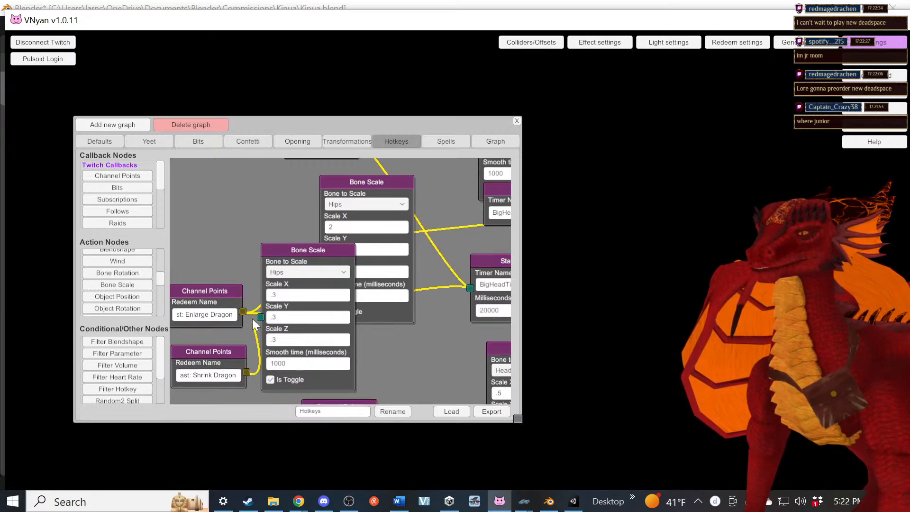
drag(332, 260, 351, 271)
middle_drag(290, 284, 268, 260)
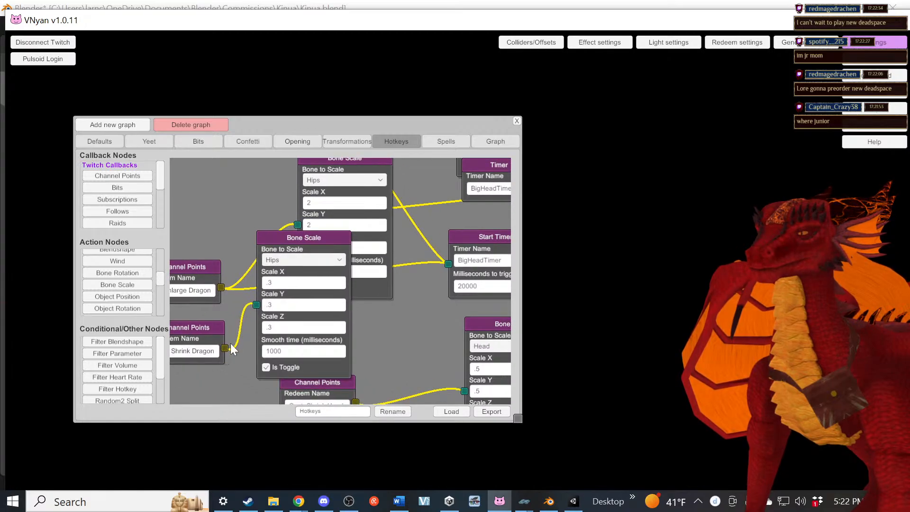
middle_drag(446, 281, 347, 283)
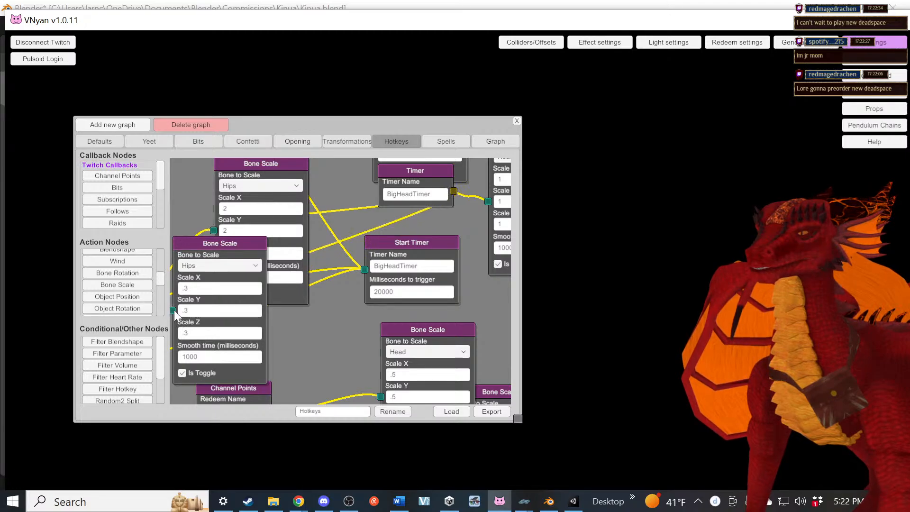
drag(309, 321, 409, 297)
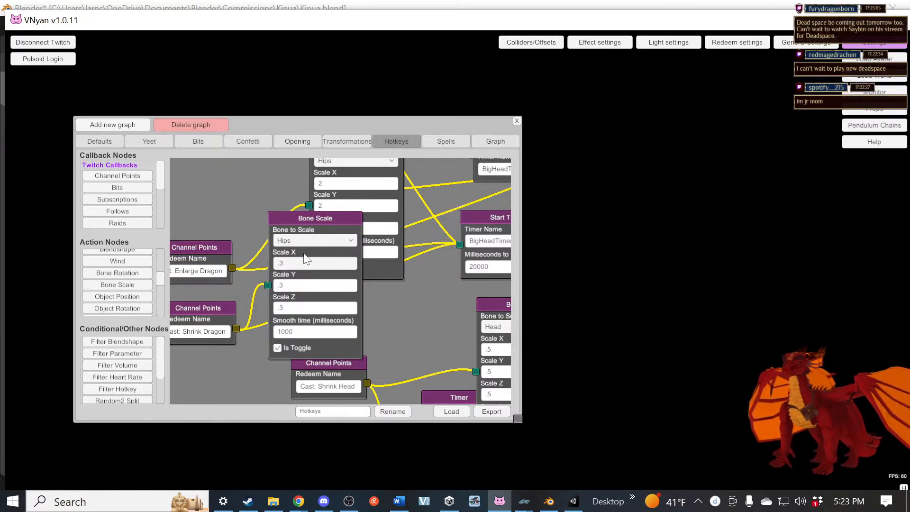
Step: Move the .3 hips Bone Scale node clear below the scale 2 hips node, closing and reopening the node graph along the way
drag(313, 215, 339, 235)
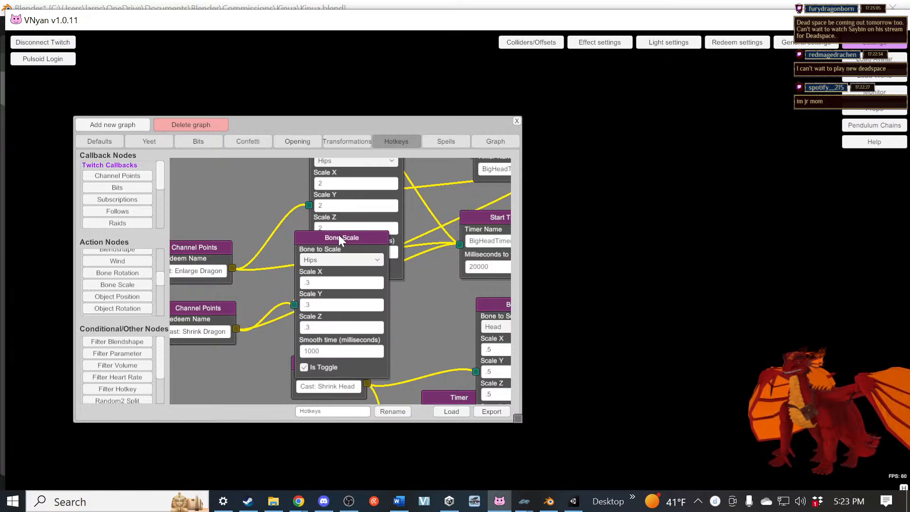
click(515, 121)
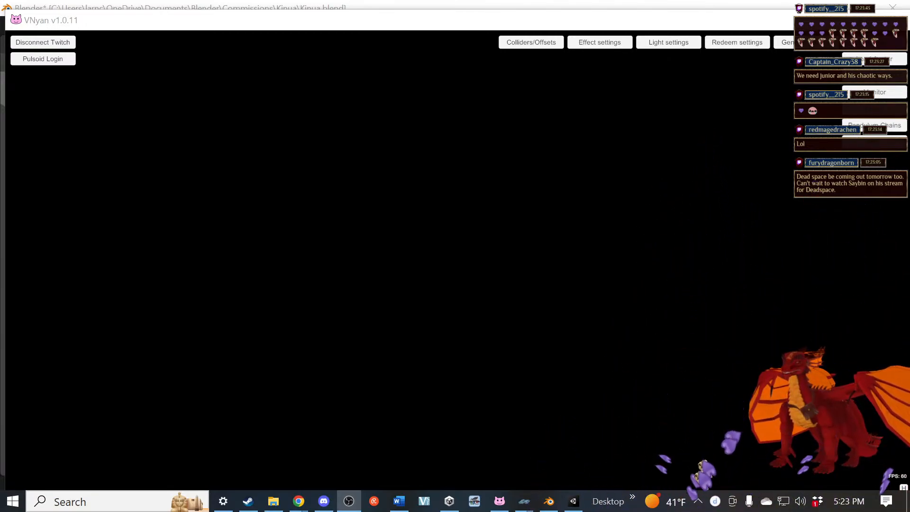
key(alt+Tab)
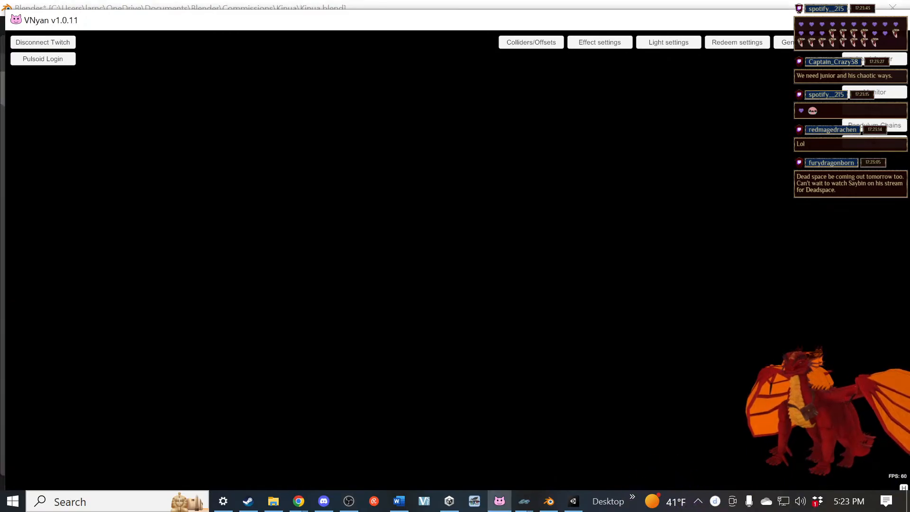
click(740, 43)
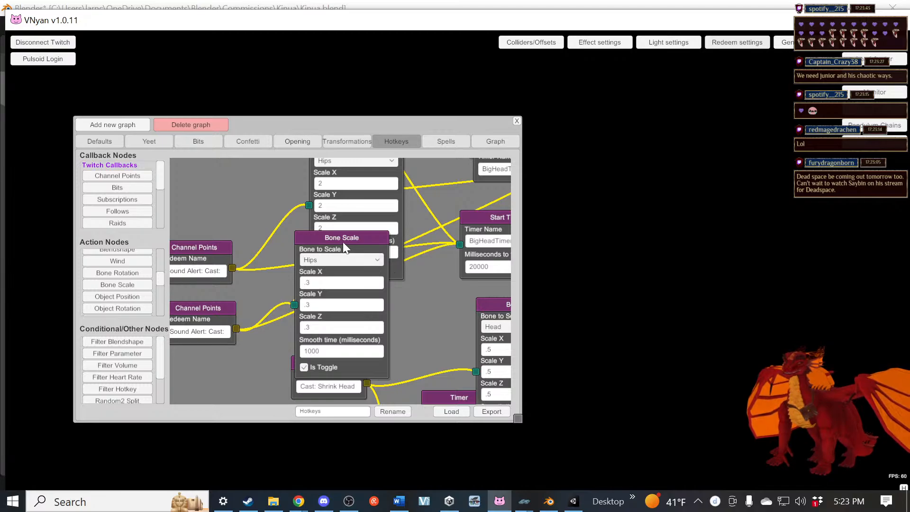
drag(344, 246, 388, 289)
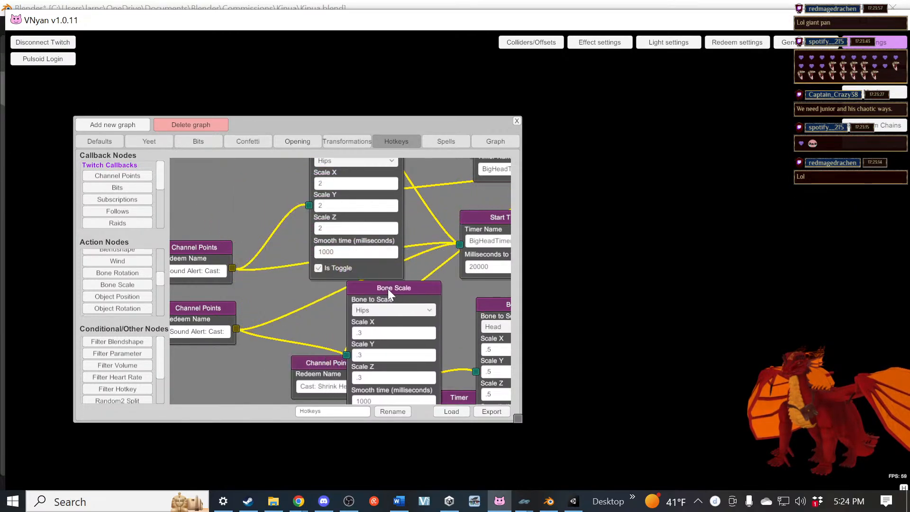
drag(306, 301, 183, 360)
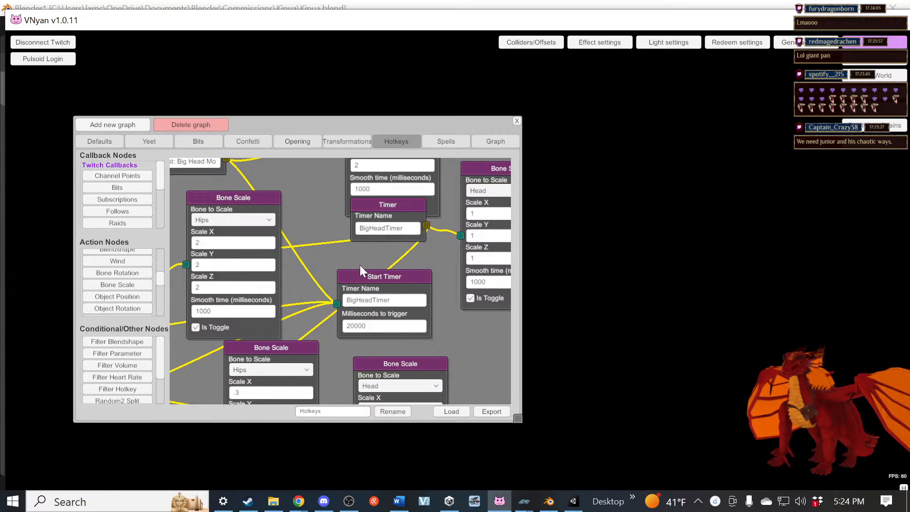
drag(359, 265, 415, 167)
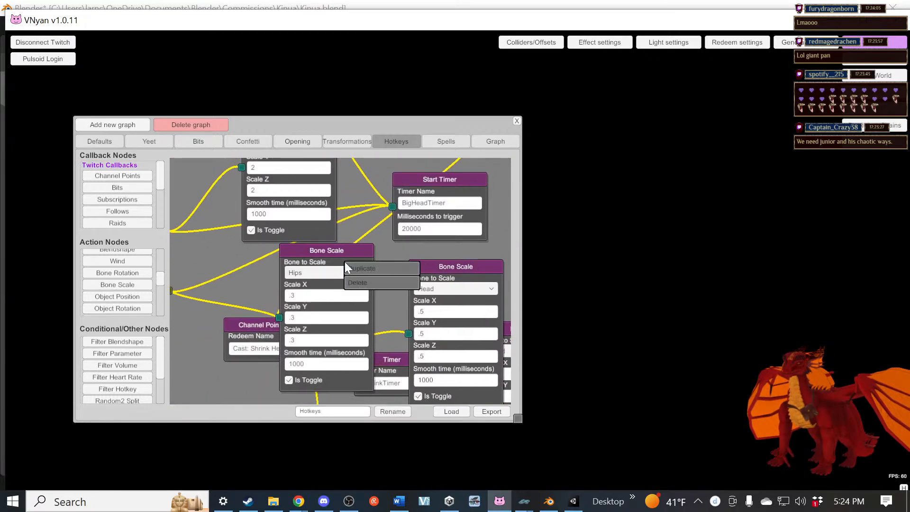
drag(348, 274, 191, 282)
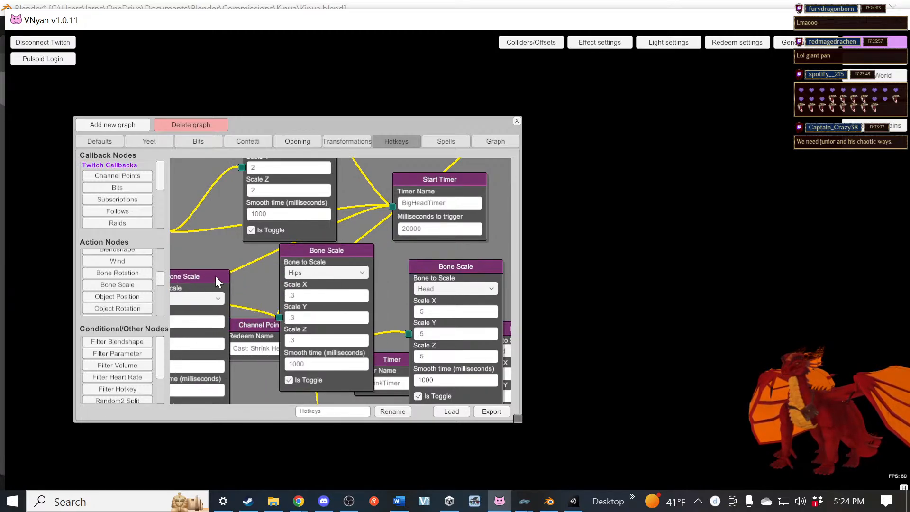
right_click(212, 277)
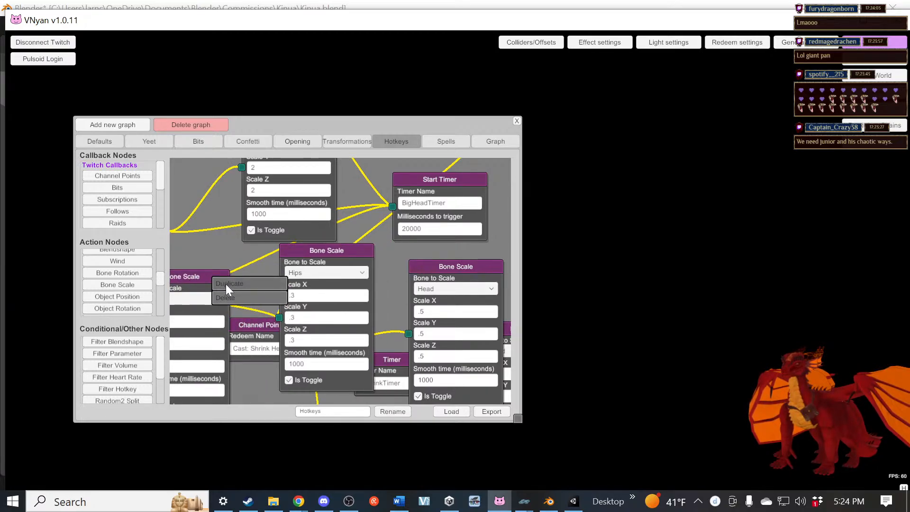
right_click(339, 253)
drag(241, 285, 212, 306)
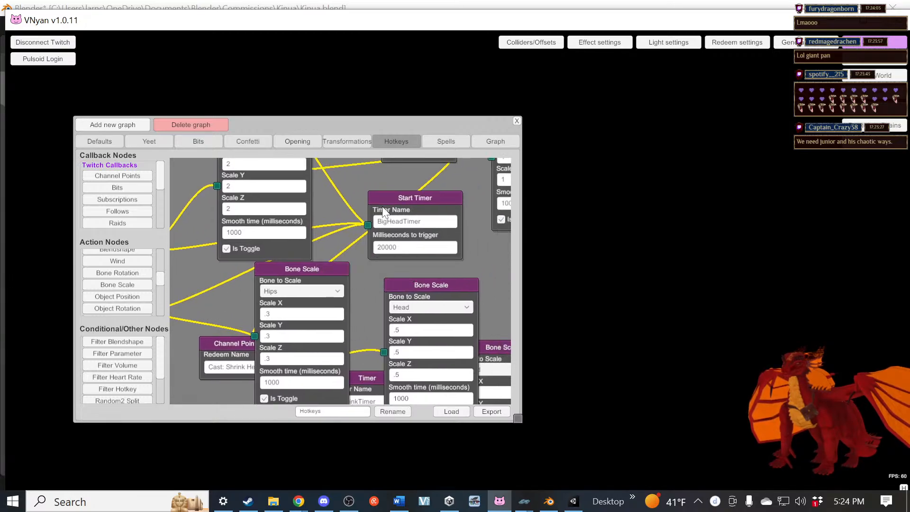
Step: Send a test signal from the BigHeadTimer Timer node
drag(381, 206, 336, 257)
right_click(375, 189)
click(382, 197)
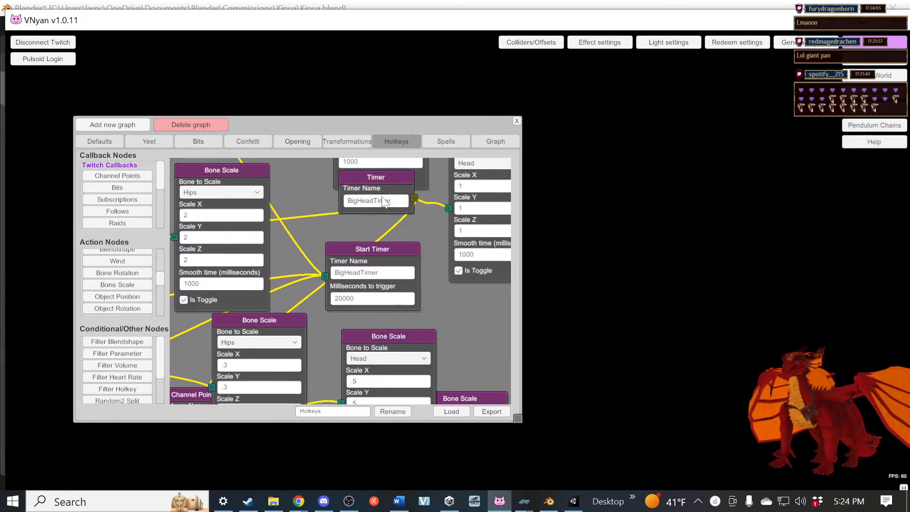
Step: Spread the two hips Bone Scale nodes apart, moving the scale 2 node up and away and the .3 node nearer the Start Timer
drag(321, 247, 411, 168)
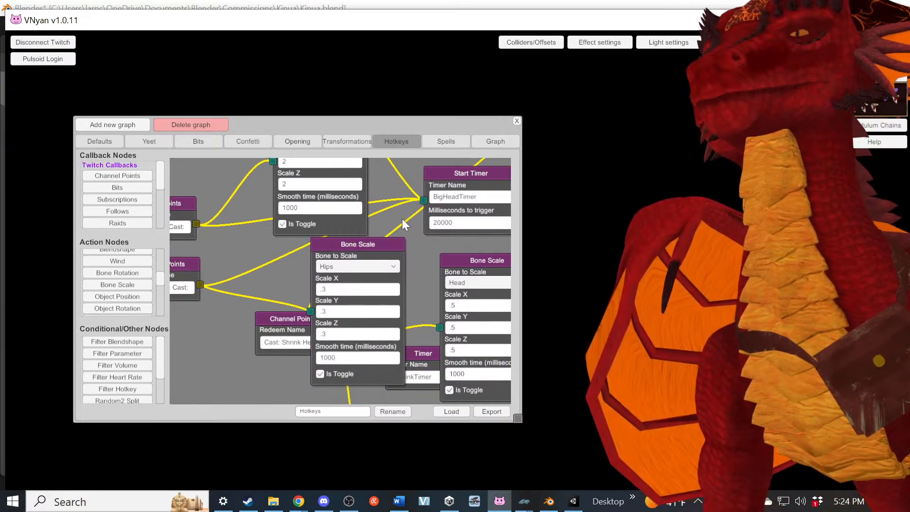
drag(402, 218, 400, 293)
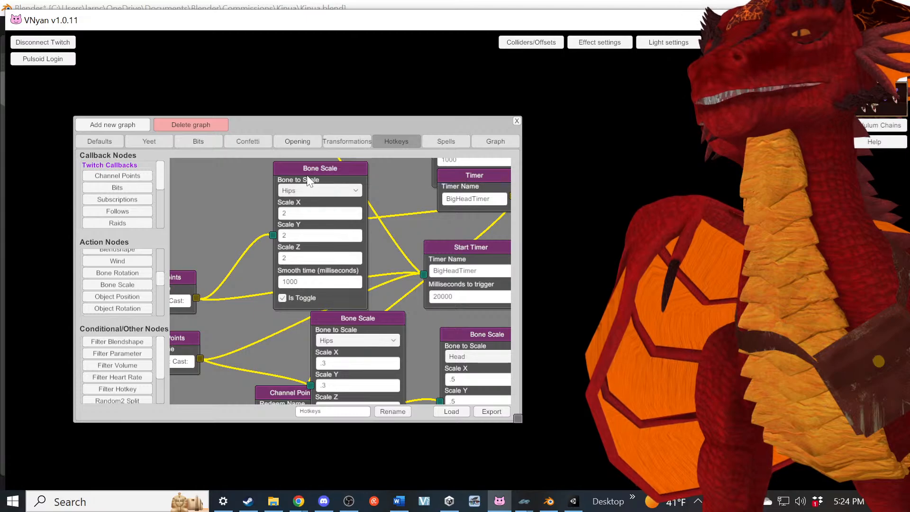
drag(308, 178, 229, 138)
scroll(340, 257, down, 3)
scroll(339, 257, up, 3)
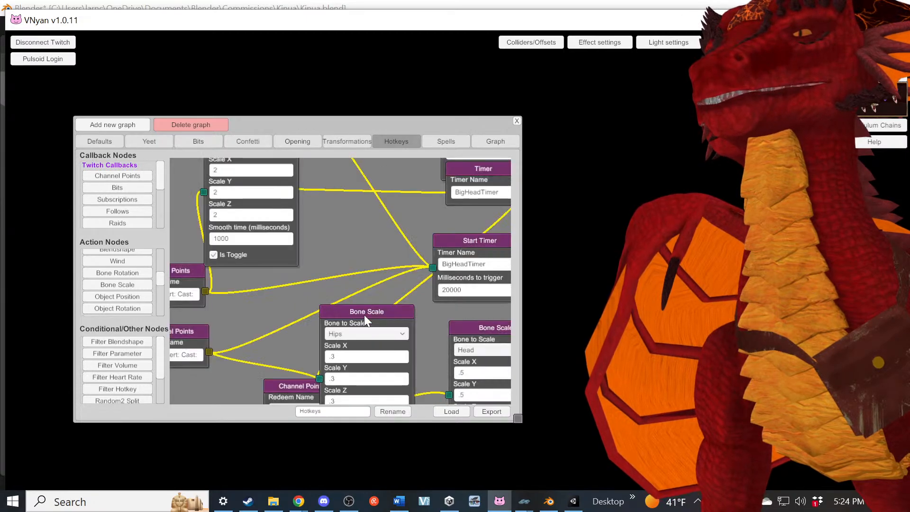
drag(364, 314, 377, 288)
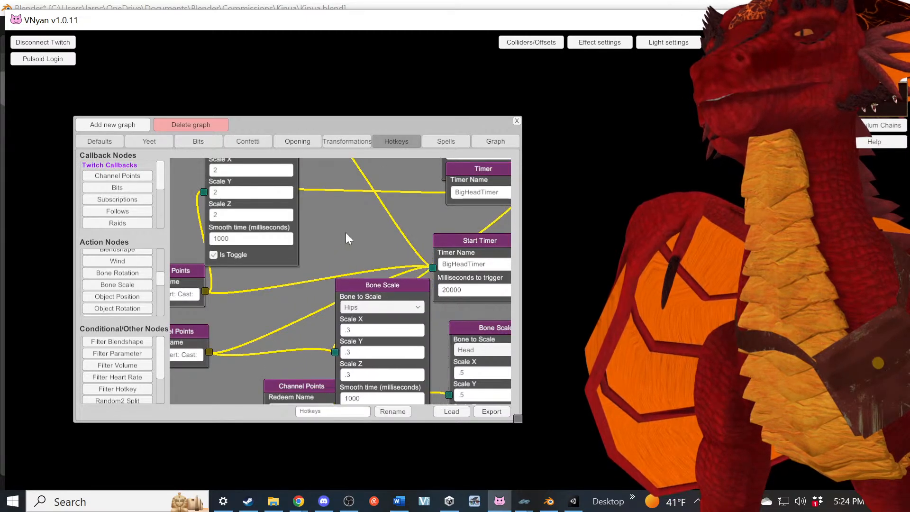
Step: Disconnect the Shrink Dragon and BigHeadTimer Timer links from the input of the .3 hips Bone Scale node
drag(350, 233, 243, 244)
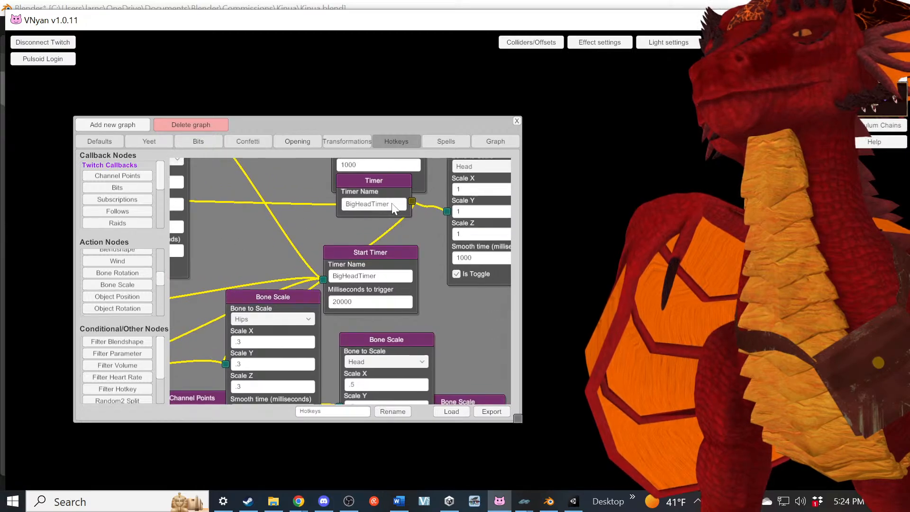
drag(329, 219, 337, 201)
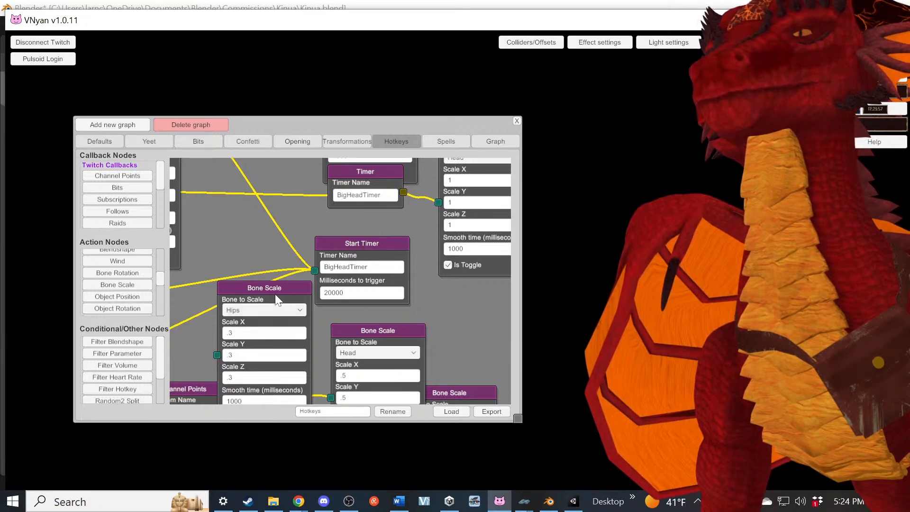
Step: Move the .3 hips Bone Scale node directly below the BigHeadTimer Start Timer node, clear of its incoming links
drag(275, 293, 320, 322)
drag(286, 254, 351, 247)
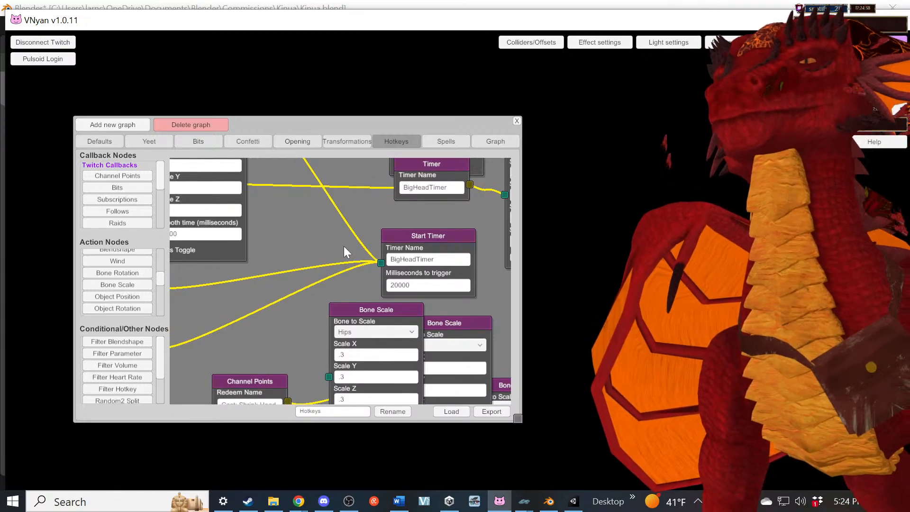
Step: Send a test signal from the Enlarge Dragon Channel Points node
drag(320, 238, 473, 255)
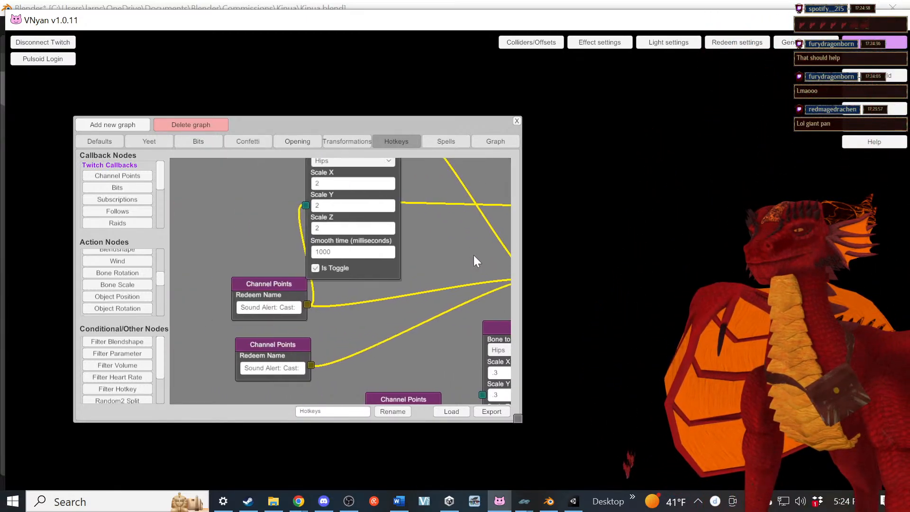
right_click(276, 290)
click(284, 300)
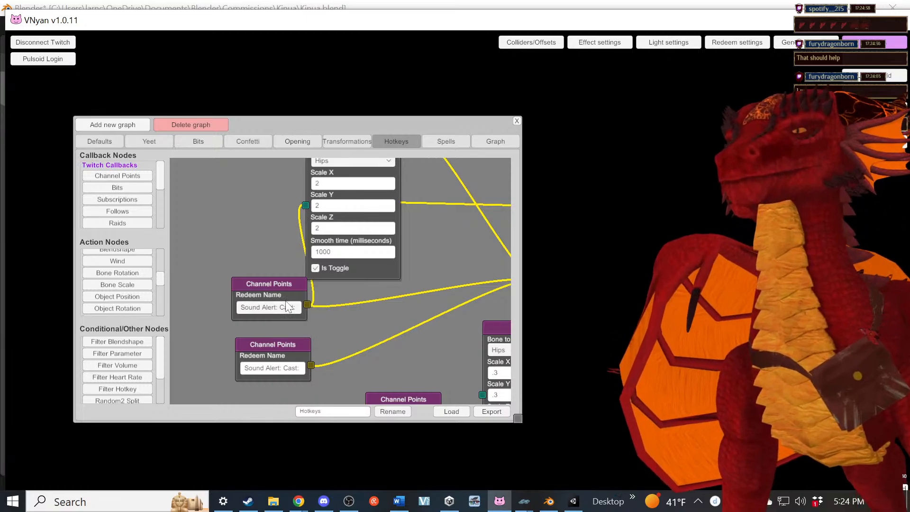
Step: Clear all links into the BigHeadTimer Start Timer node and reconnect the Enlarge Dragon redeem to it
drag(363, 295, 246, 253)
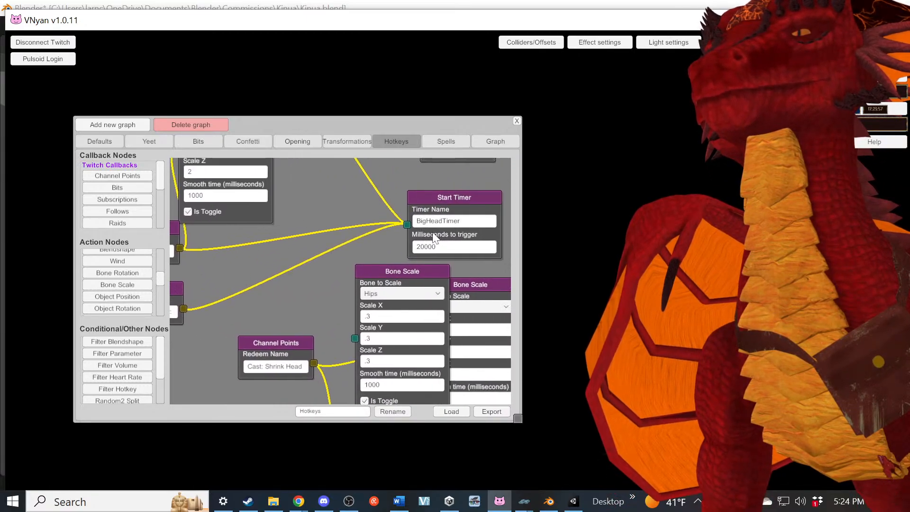
click(407, 226)
drag(323, 241, 378, 288)
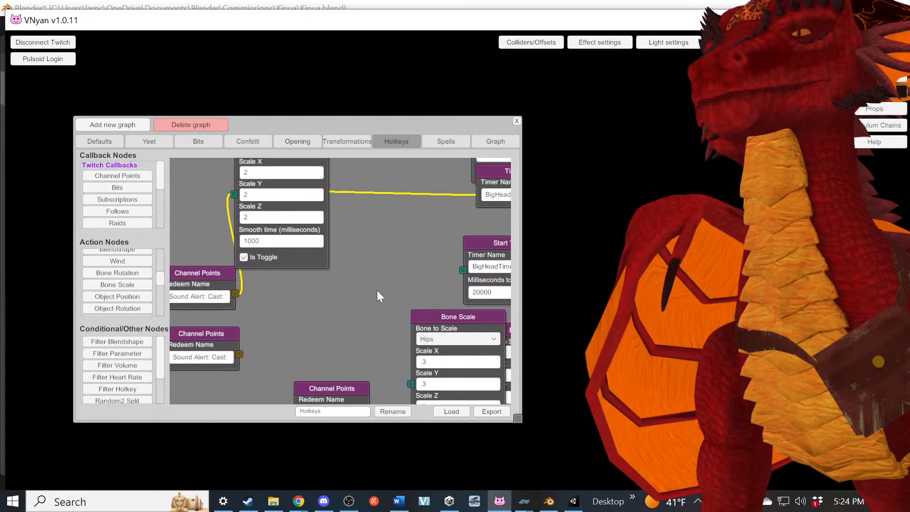
drag(236, 293, 462, 271)
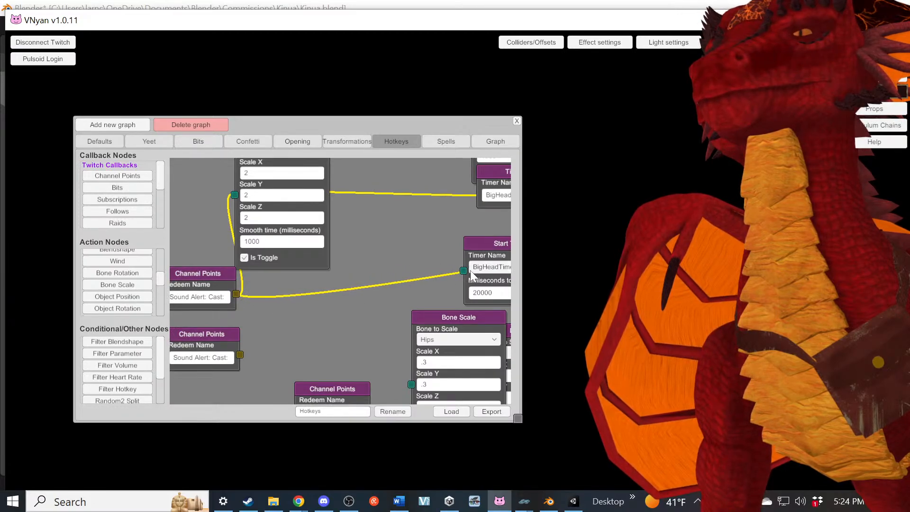
click(464, 270)
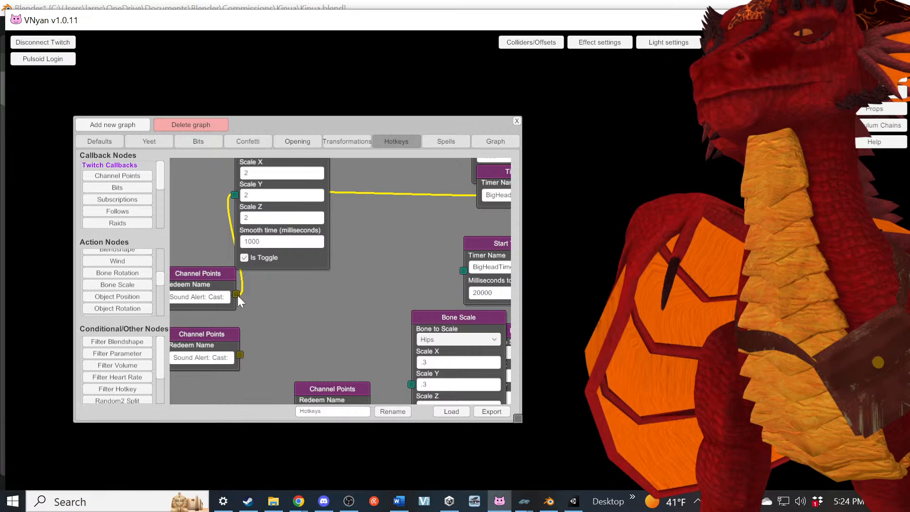
drag(236, 294, 464, 271)
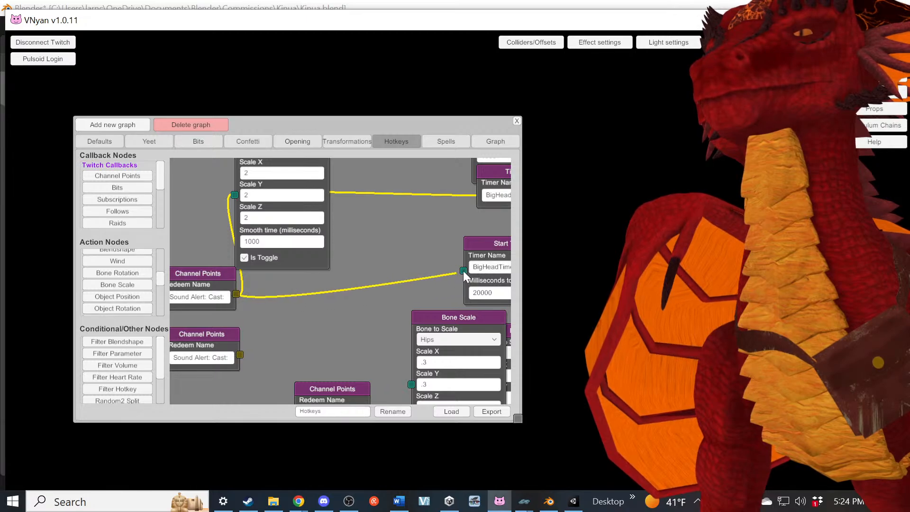
Step: Shift the scale 2 hips Bone Scale node aside and link the Big Head redeem to the BigHeadTimer Start Timer
scroll(423, 247, down, 5)
scroll(423, 247, up, 5)
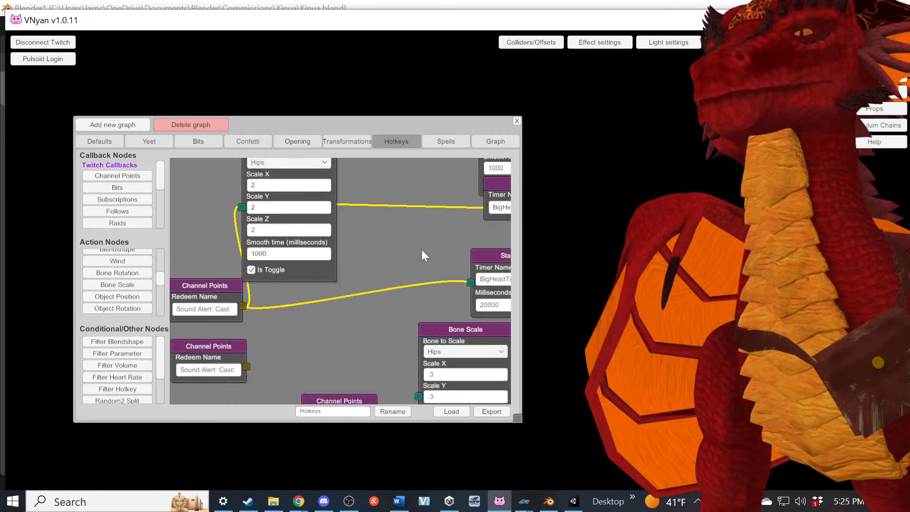
middle_drag(349, 254, 337, 306)
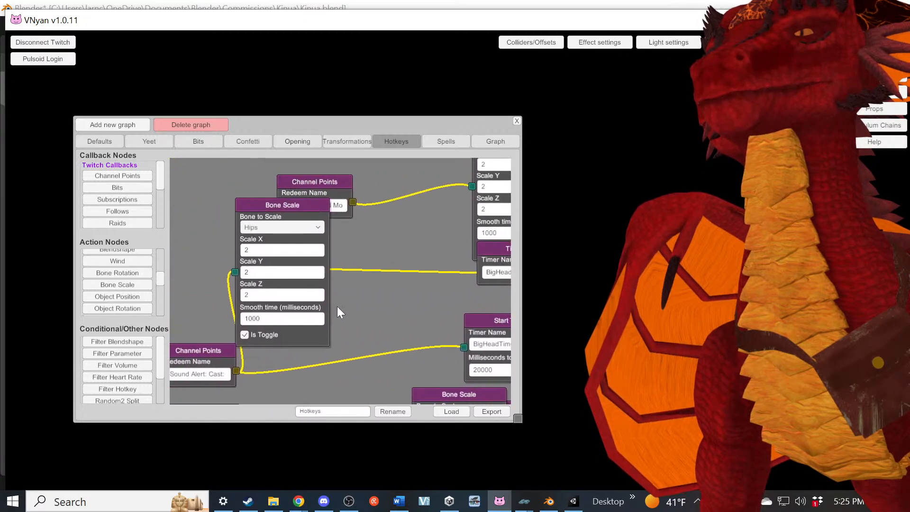
drag(267, 203, 469, 351)
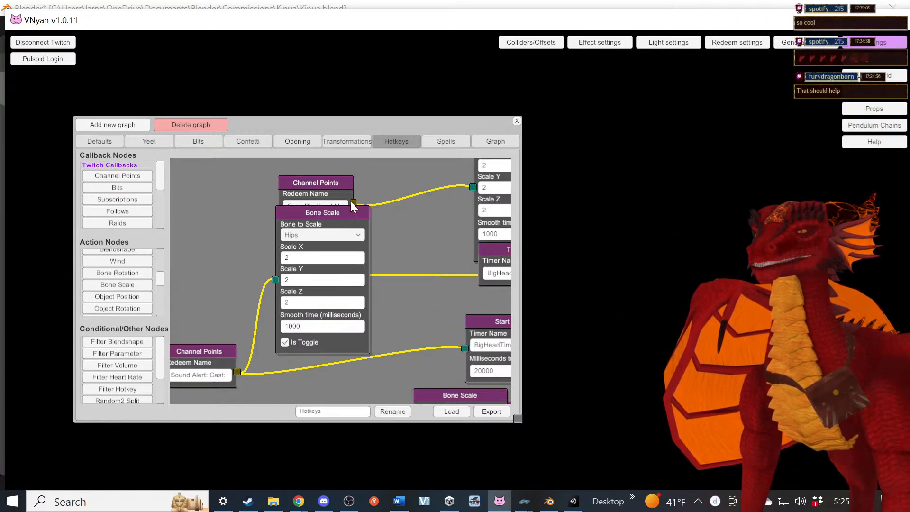
drag(351, 201, 392, 232)
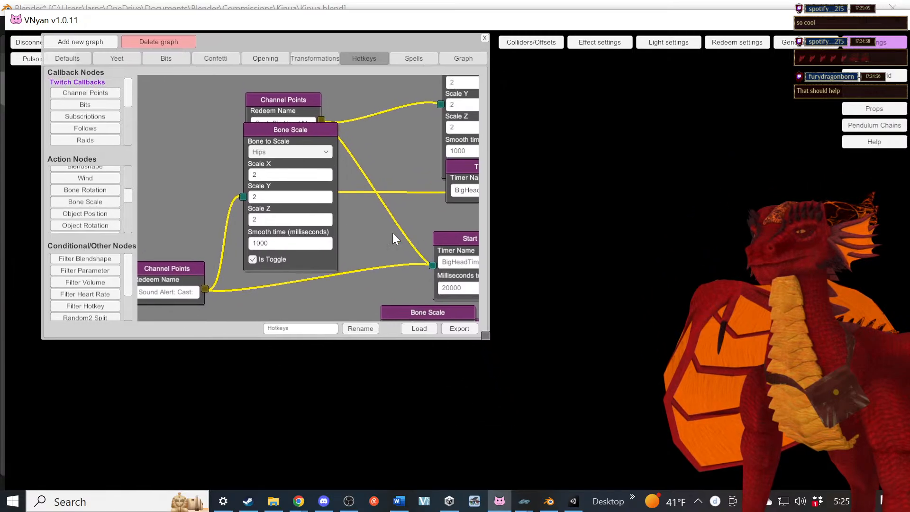
Step: Move the Enlarge Dragon Channel Points node up and away, level with the input of the scale 2 hips Bone Scale node
scroll(372, 213, down, 5)
scroll(353, 241, up, 3)
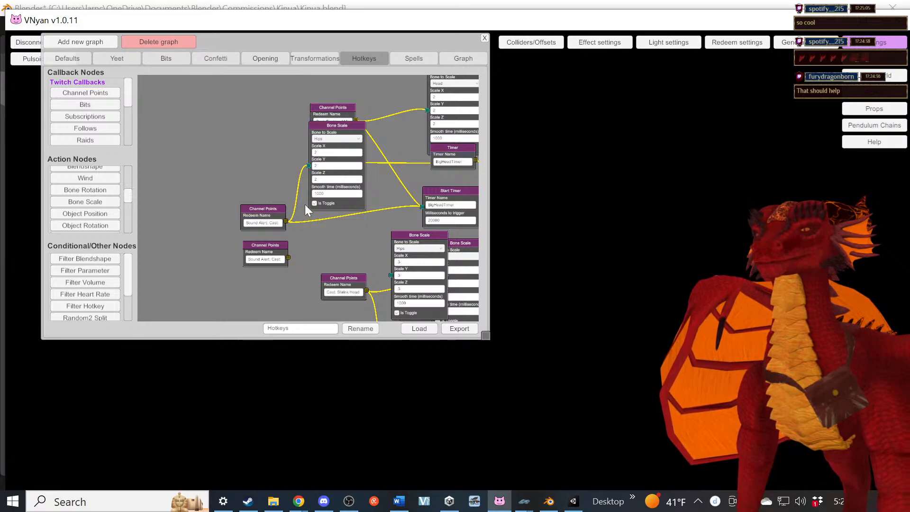
drag(267, 214, 228, 166)
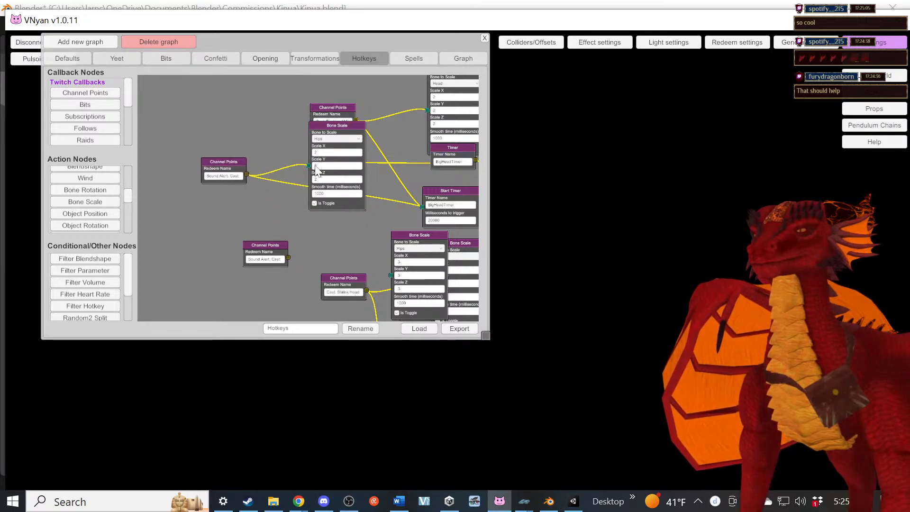
Step: Duplicate the BigHeadTimer Start Timer, place the copy near the Shrink Dragon redeem and set its timer name to ShrinkTimer
click(463, 200)
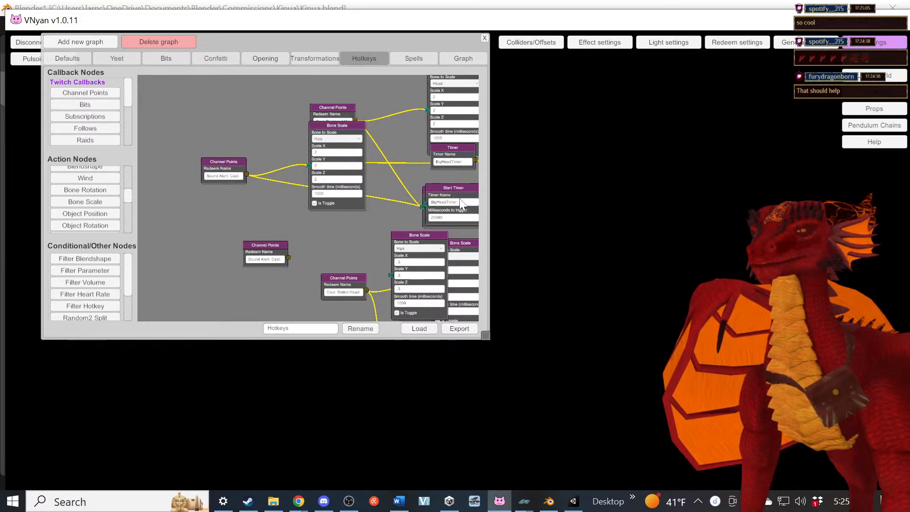
drag(264, 244, 173, 265)
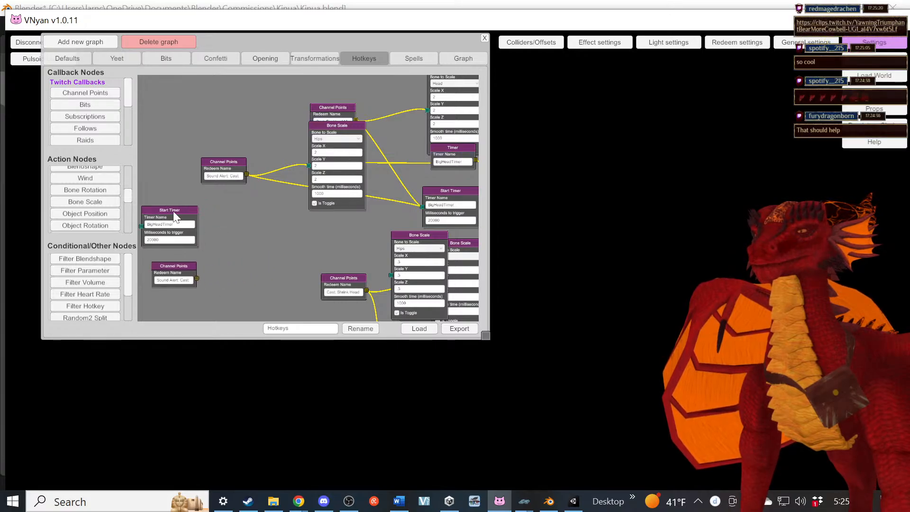
drag(173, 212, 237, 221)
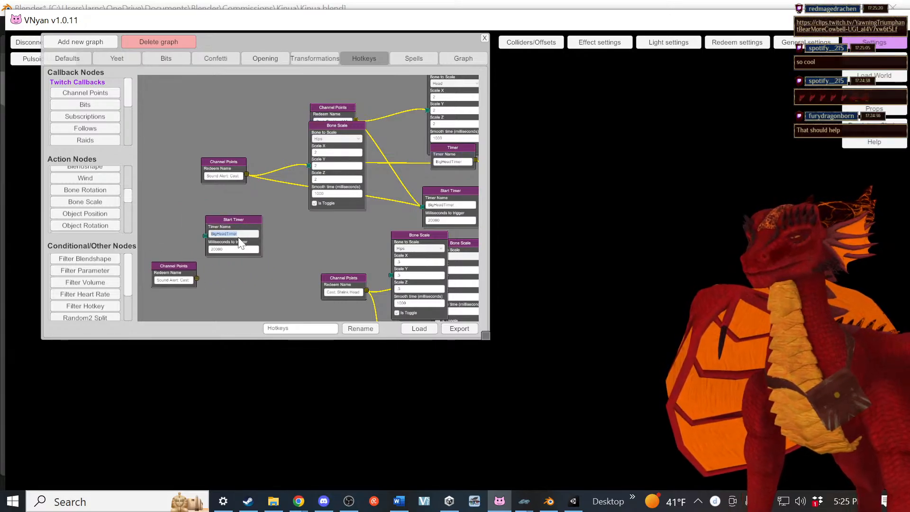
text(Shrin)
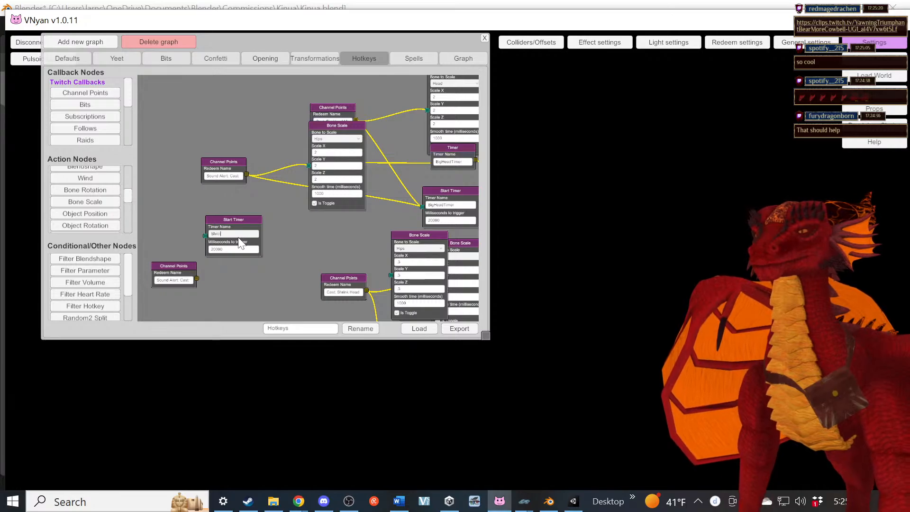
text(kTimer)
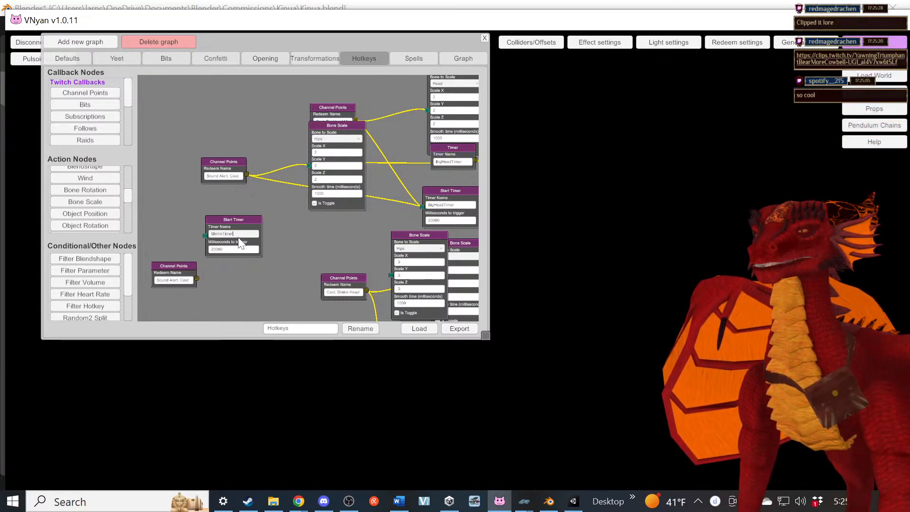
Step: Connect the Shrink Dragon Channel Points node to the ShrinkTimer Start Timer node and space the two nodes apart
scroll(239, 243, up, 3)
middle_drag(238, 245, 336, 243)
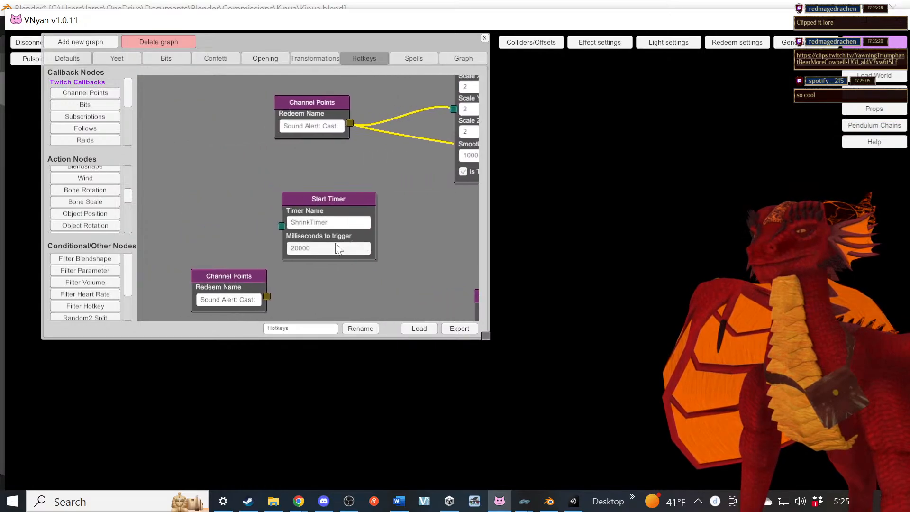
drag(247, 271, 202, 233)
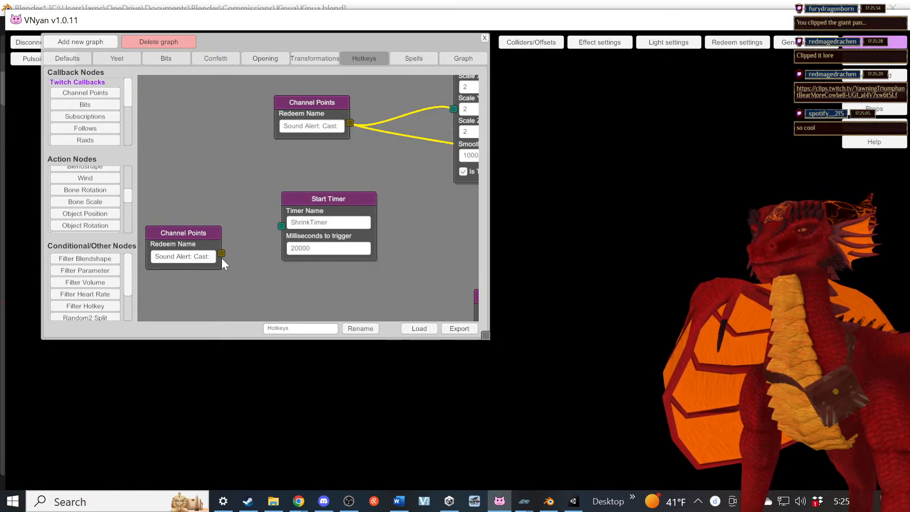
drag(222, 252, 281, 227)
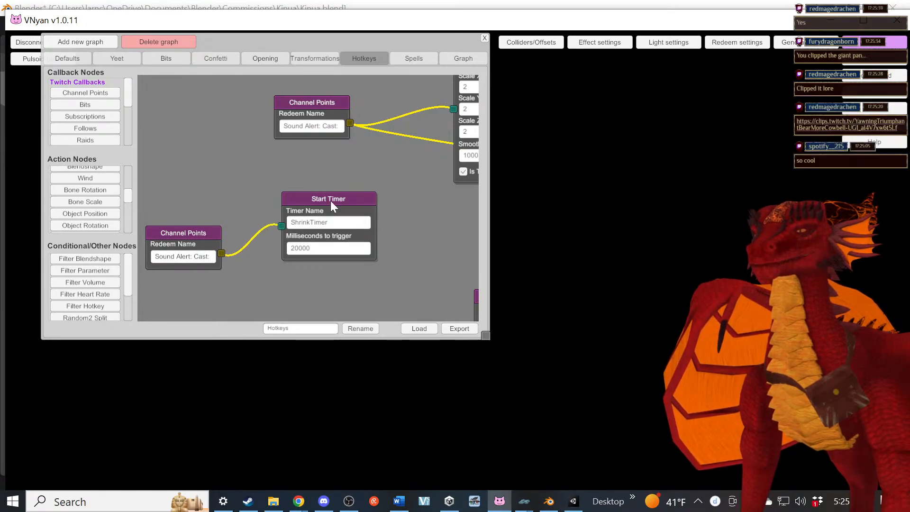
drag(331, 200, 362, 189)
Step: Duplicate the BigHeadTimer Timer callback node and place the copy below the ShrinkTimer Start Timer node
drag(326, 251, 161, 230)
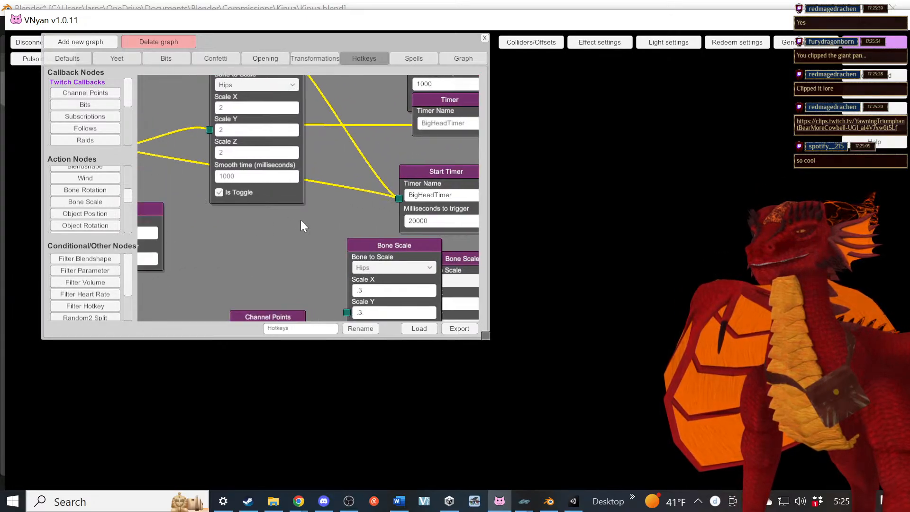
drag(301, 221, 177, 286)
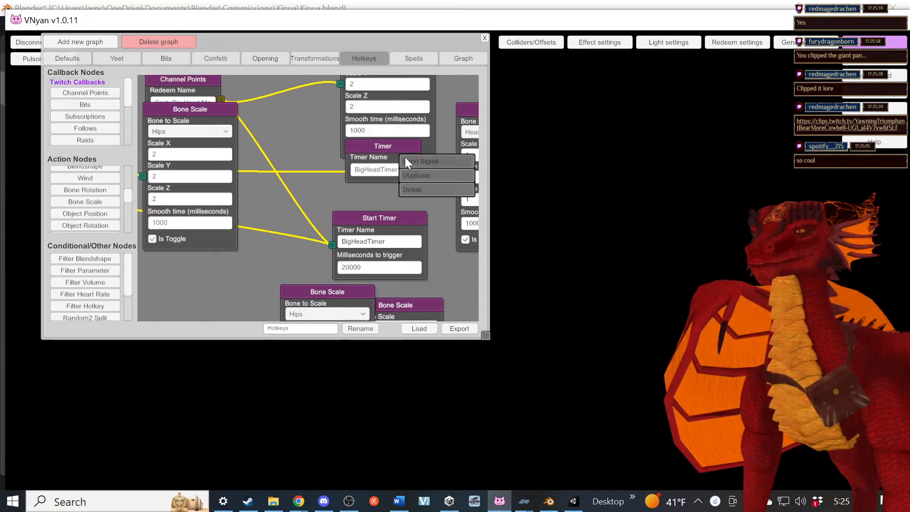
drag(402, 165, 179, 311)
drag(221, 243, 455, 128)
drag(412, 171, 235, 251)
drag(381, 209, 56, 335)
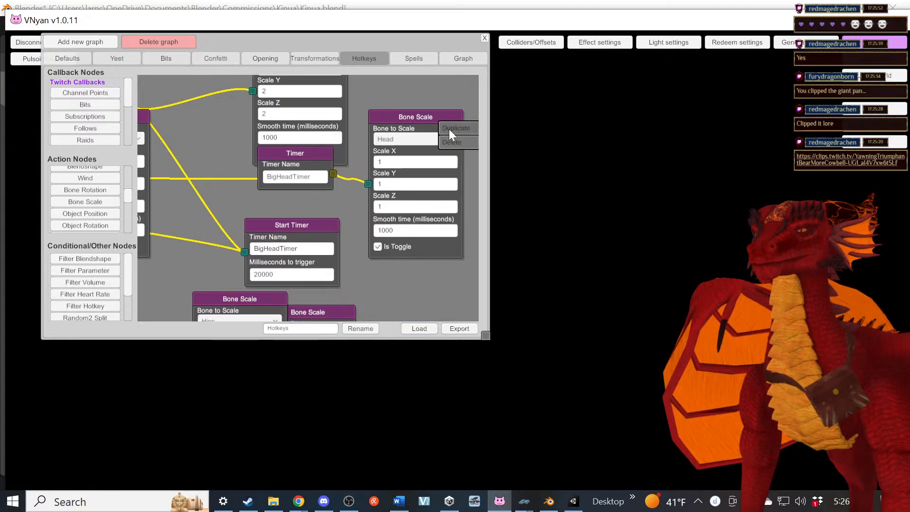
Step: Duplicate the scale 2 hips Bone Scale node and place the copy beside the duplicated Timer node
drag(230, 220, 431, 178)
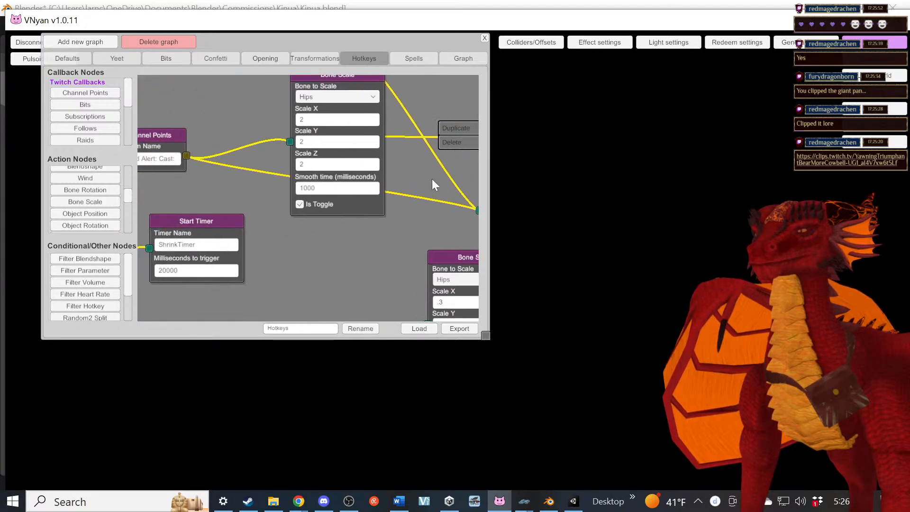
scroll(431, 178, down, 5)
scroll(362, 214, up, 3)
right_click(351, 158)
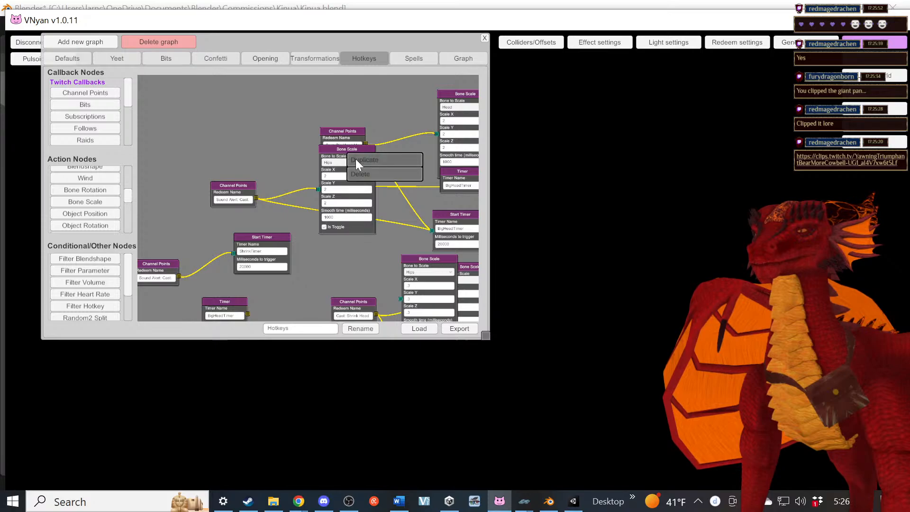
click(396, 159)
drag(352, 157, 298, 280)
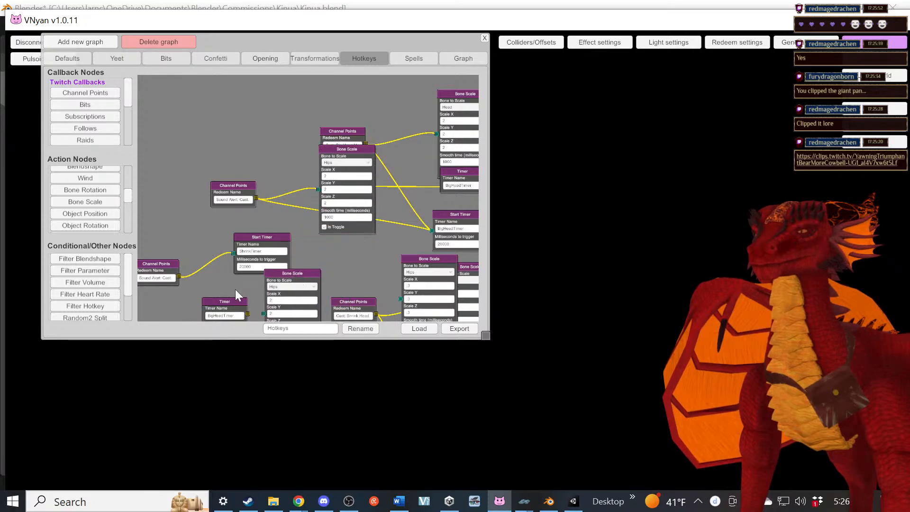
Step: Link the duplicated Timer node to the copied hips Bone Scale node and set its timer name to ShrinkTimer
scroll(235, 291, up, 3)
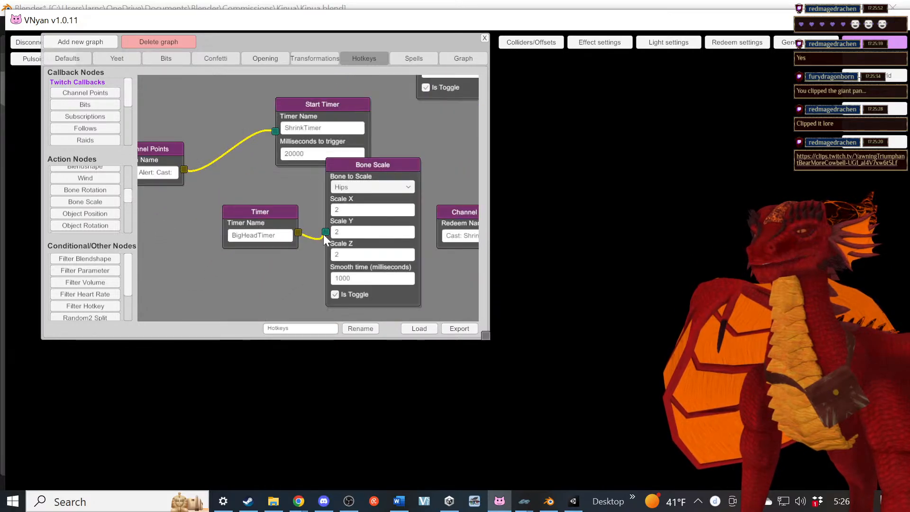
drag(324, 234, 324, 233)
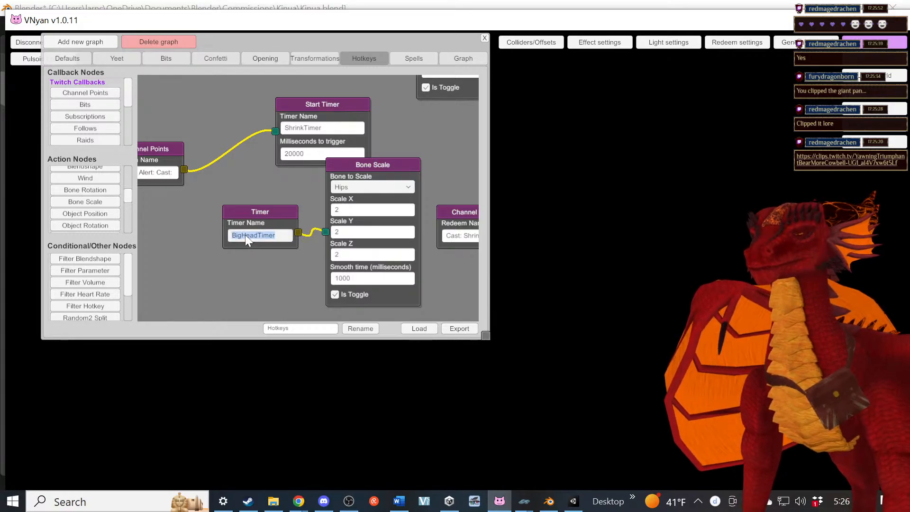
text(ShrinkTimer)
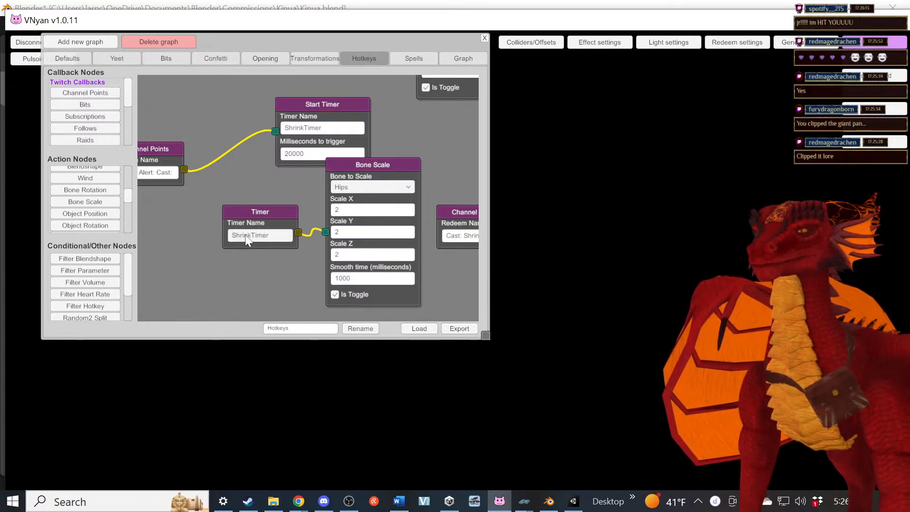
Step: Set Scale X, Y and Z of the hips Bone Scale node linked to ShrinkTimer to .3
click(345, 211)
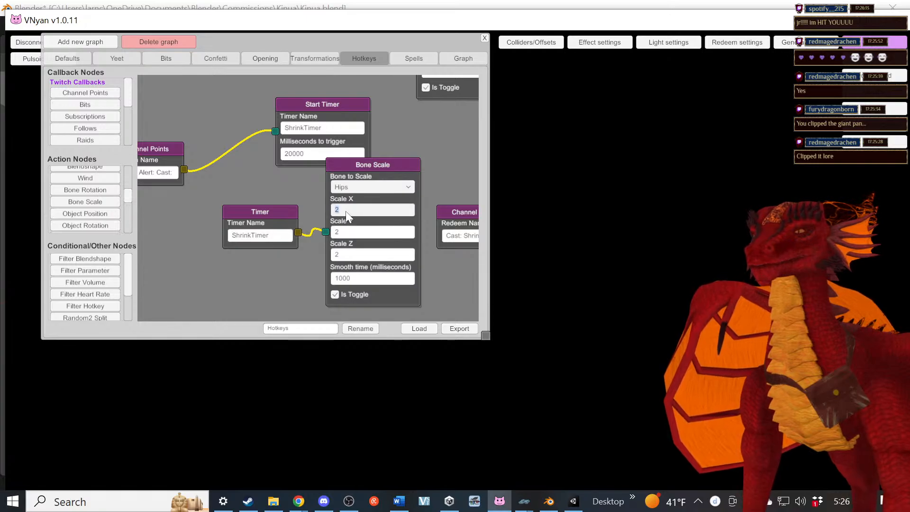
text(.3)
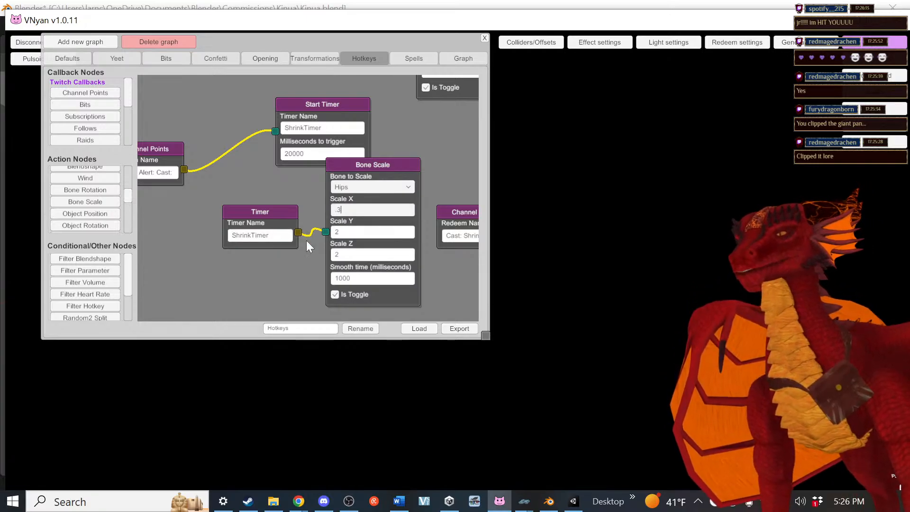
click(347, 235)
text(.3)
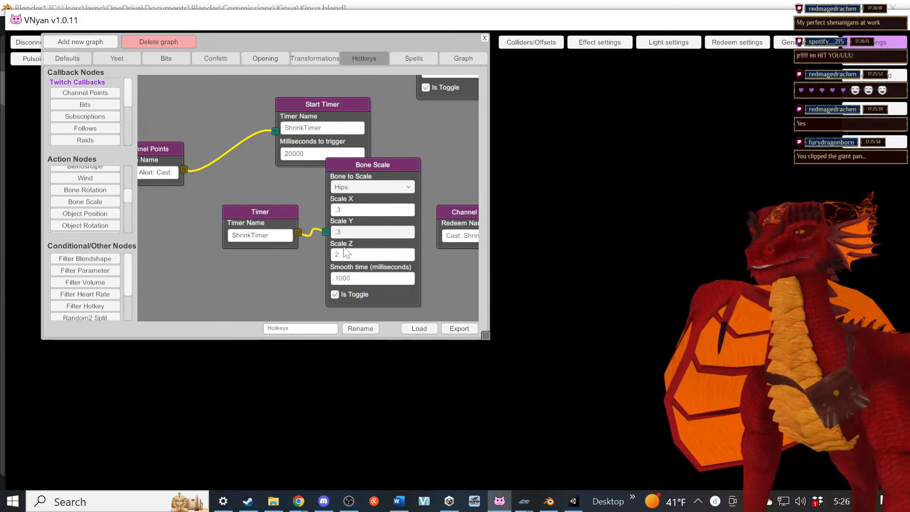
click(345, 251)
text(.3)
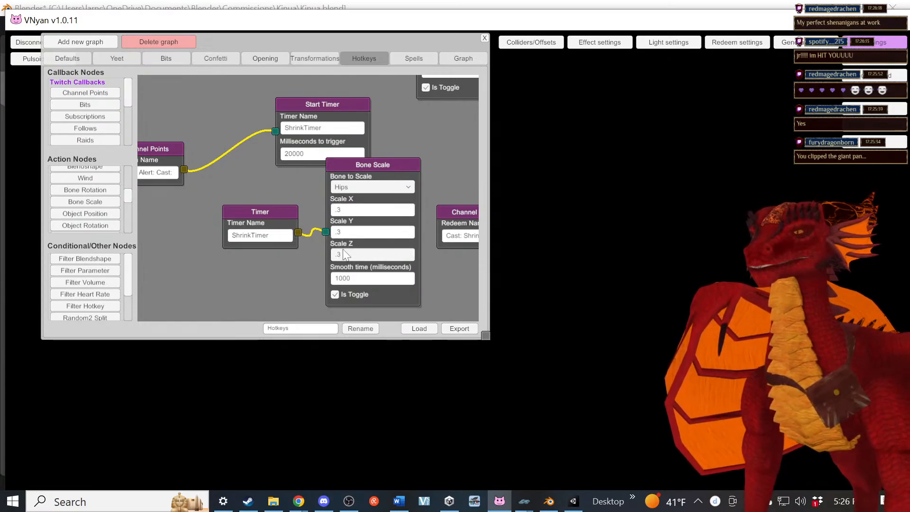
Step: Space out the ShrinkTimer callback node and its linked .3 hips Bone Scale node below the ShrinkTimer Start Timer node
drag(390, 163, 399, 198)
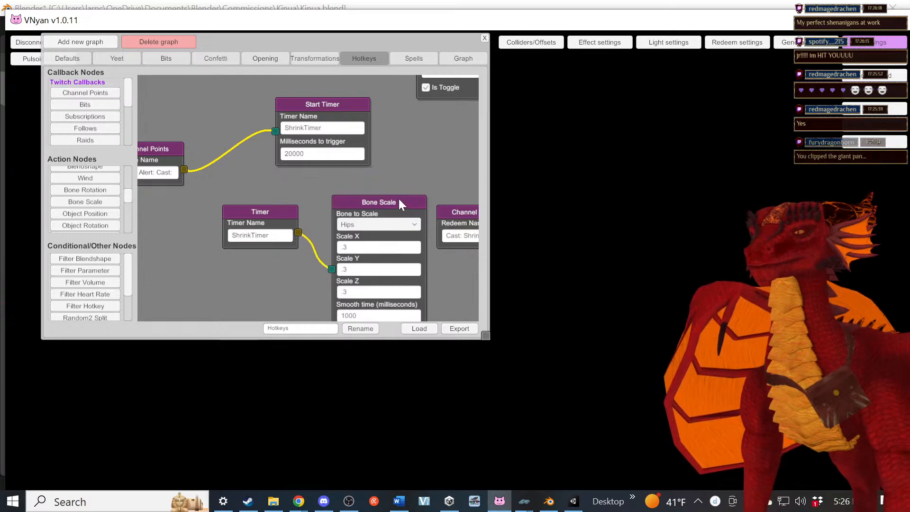
drag(274, 217, 244, 235)
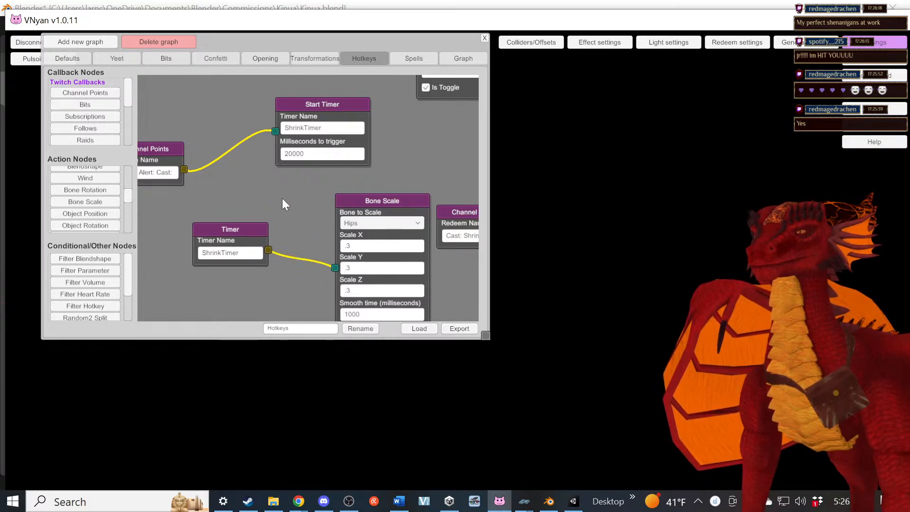
drag(287, 198, 287, 184)
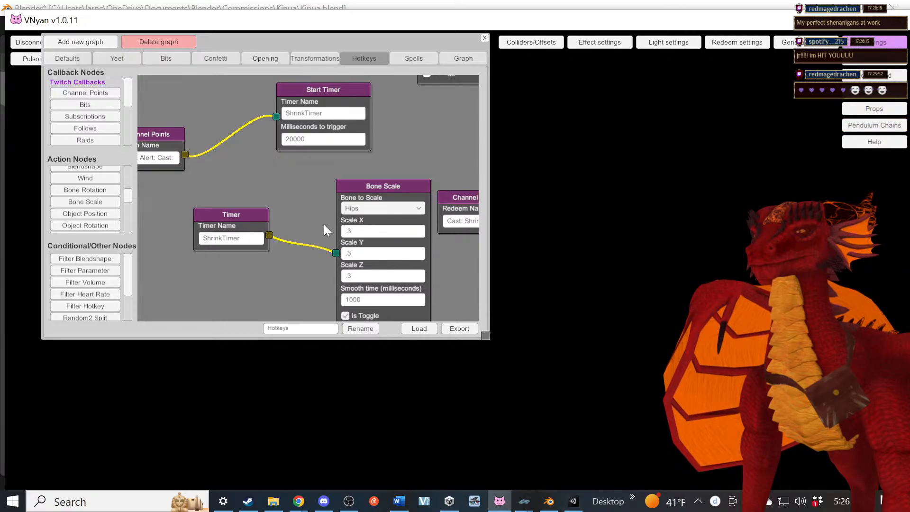
drag(323, 224, 341, 245)
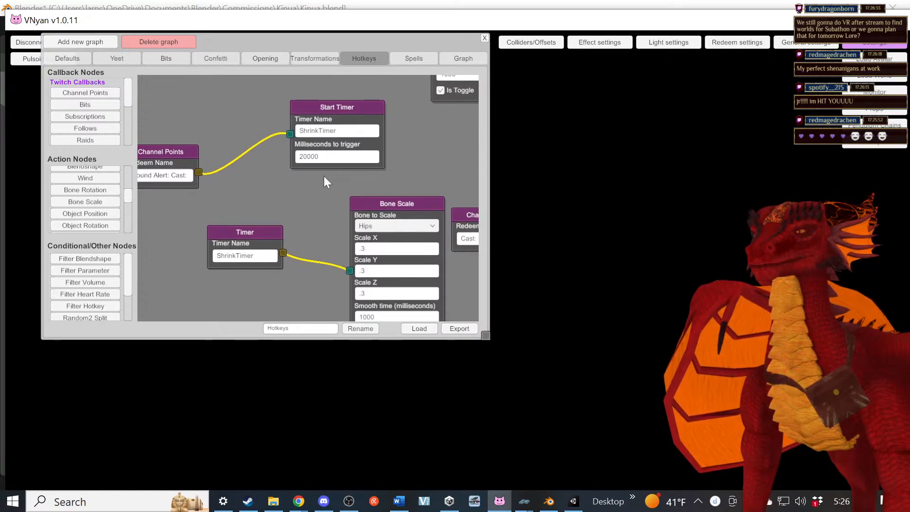
Step: Relink the shrink Channel Points node from the Start Timer node to the .3 hips Bone Scale node, and reposition the Channel Points and Timer nodes
right_click(324, 116)
click(290, 133)
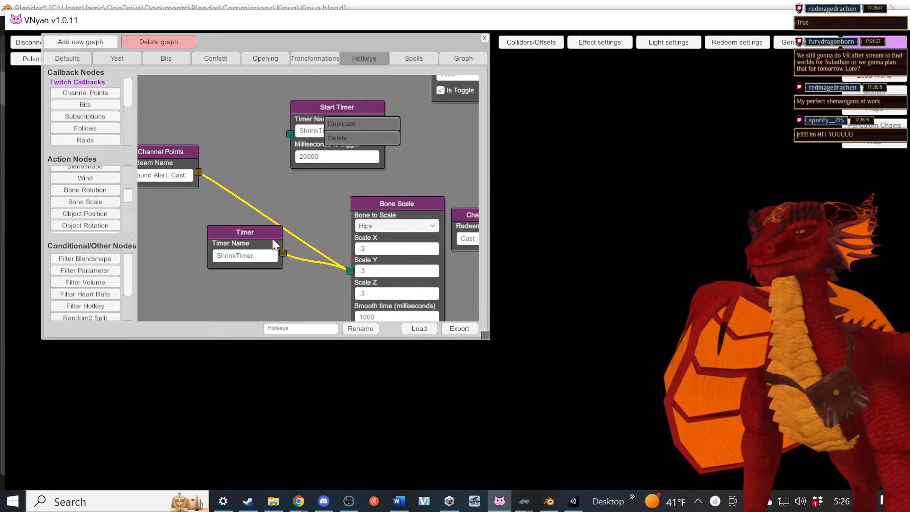
drag(270, 236, 249, 273)
drag(277, 244, 275, 223)
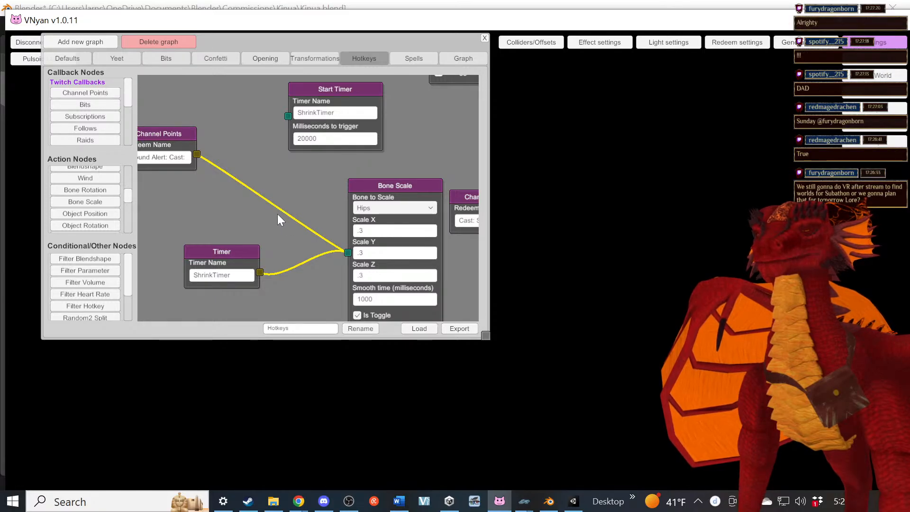
drag(278, 214, 318, 233)
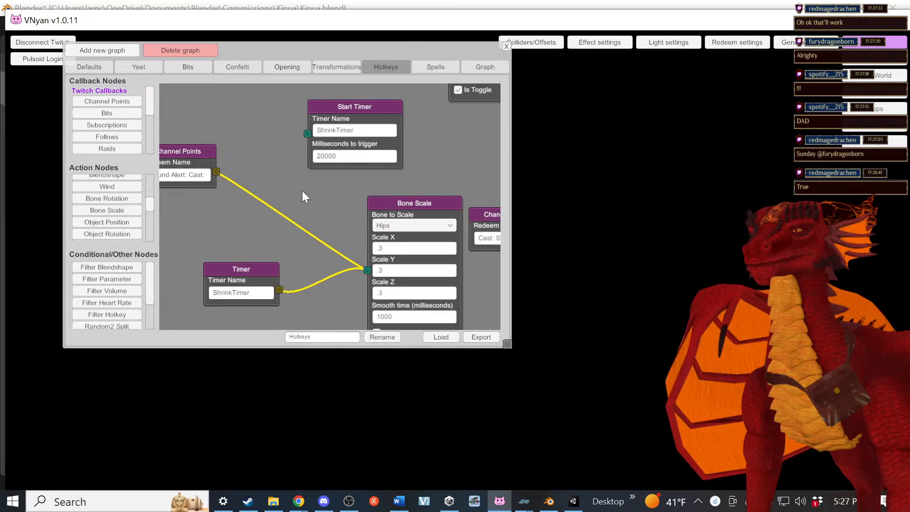
drag(211, 156, 235, 161)
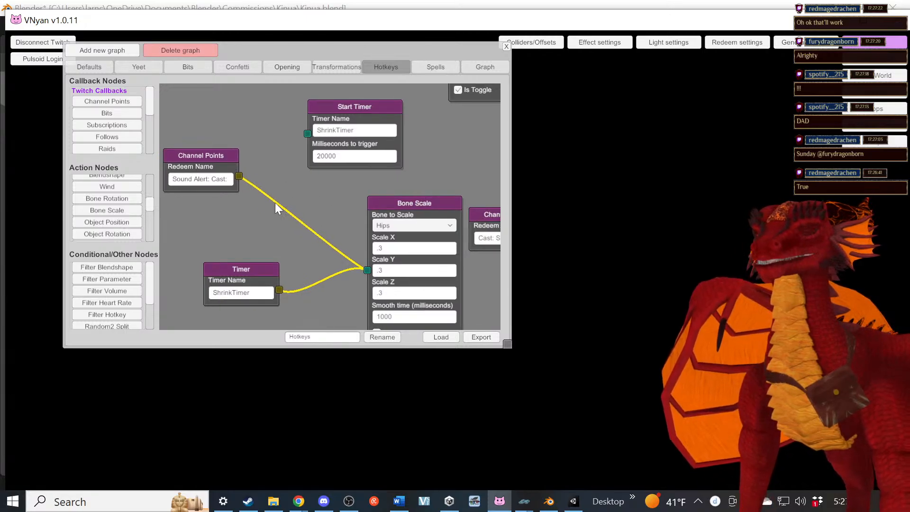
scroll(279, 195, down, 3)
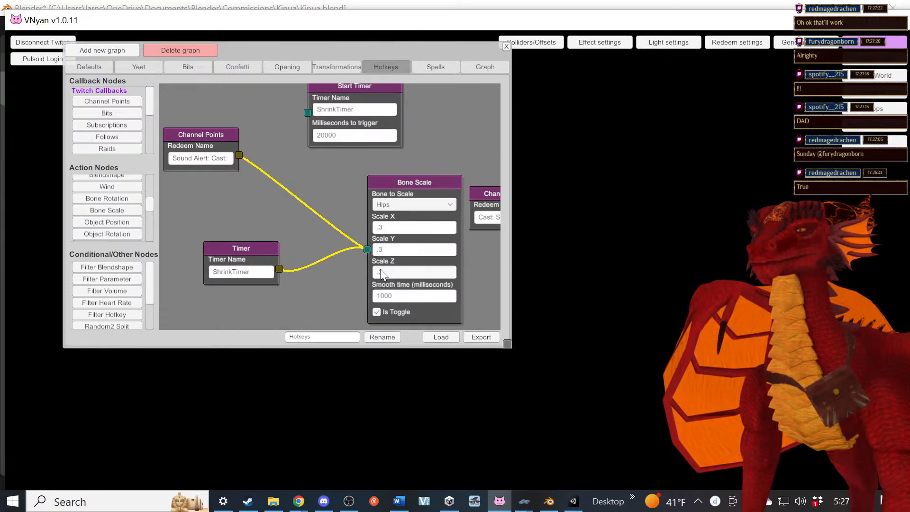
Step: Clear both links into the .3 hips Bone Scale node and reconnect only the shrink Channel Points node to it
drag(368, 248, 355, 251)
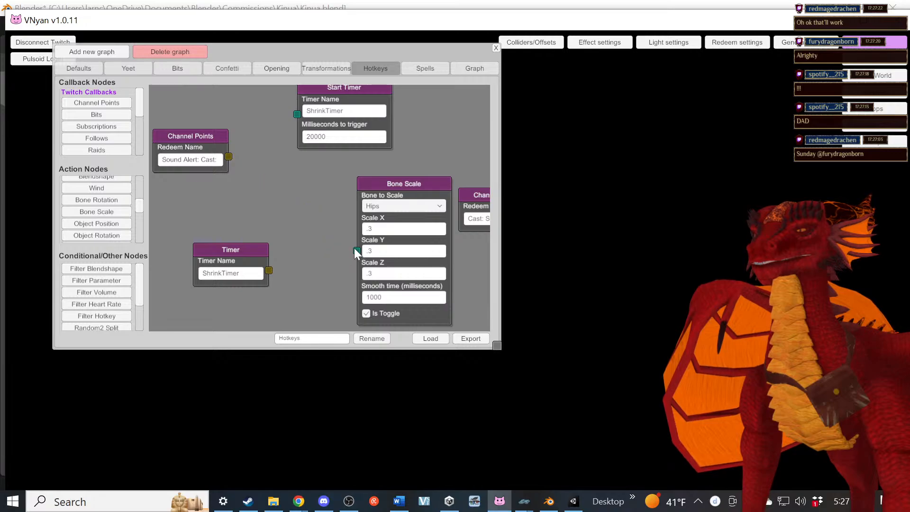
drag(227, 155, 395, 332)
drag(377, 178, 389, 203)
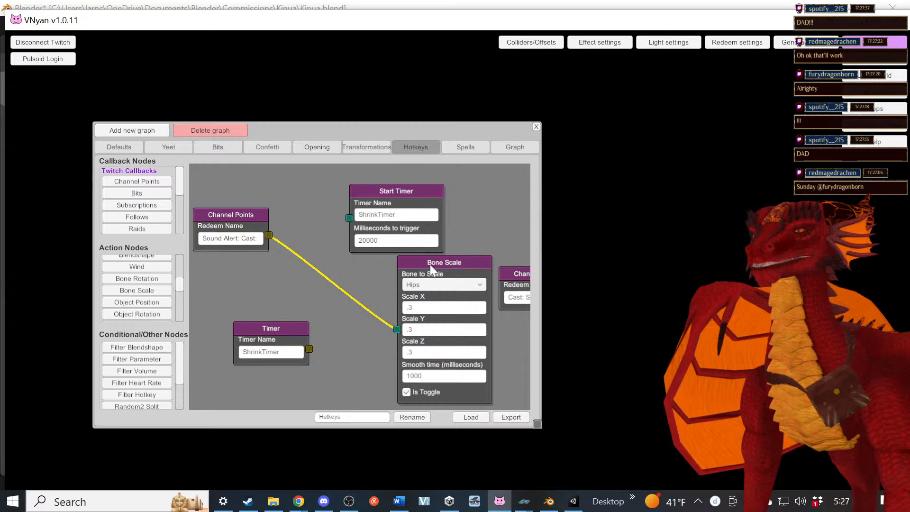
Step: Rearrange the .3 Bone Scale and Start Timer nodes, linking Channel Points to ShrinkTimer's Start Timer and the Timer callback to Bone Scale
drag(430, 264, 302, 106)
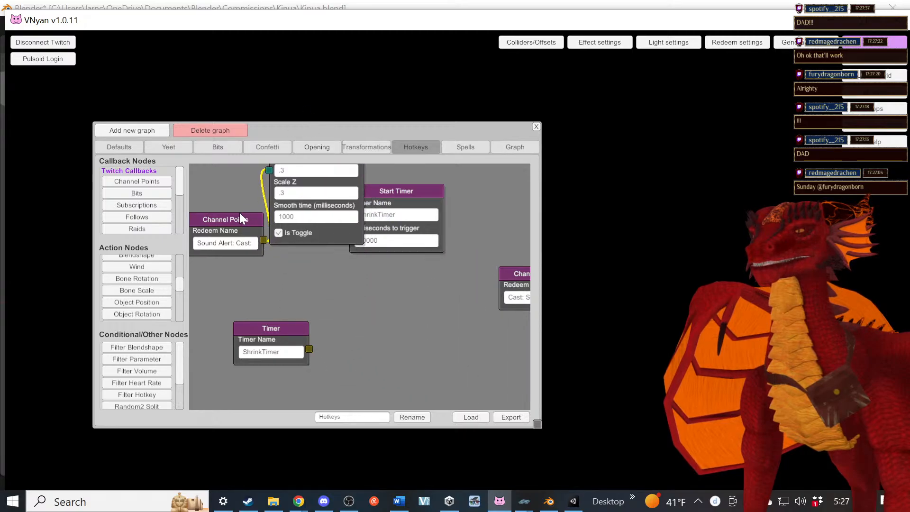
drag(425, 204, 447, 263)
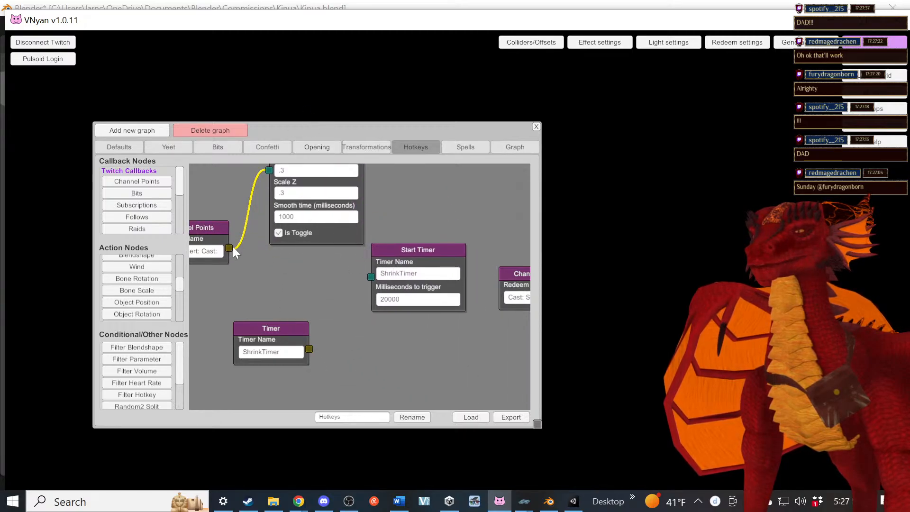
drag(228, 247, 371, 276)
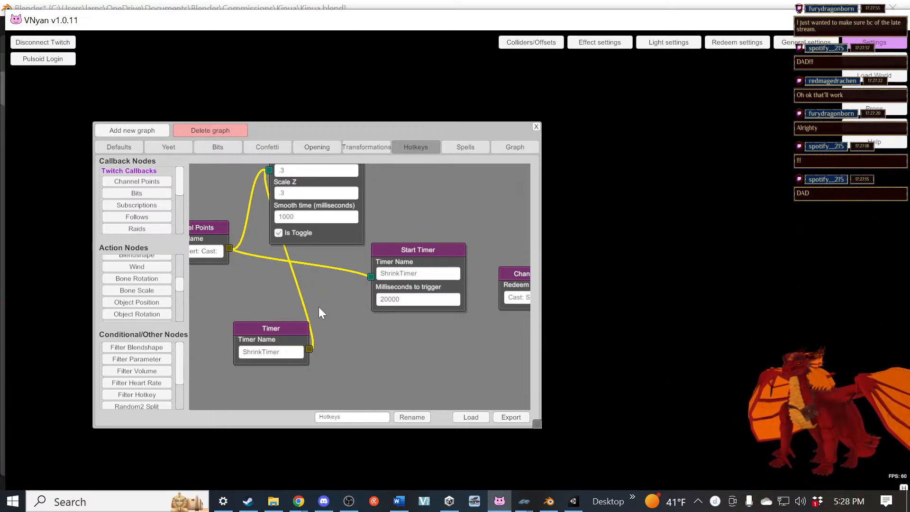
Step: Place the .3 hips Bone Scale node just beneath the upper Channel Points node and close the graph editor
drag(326, 312, 332, 387)
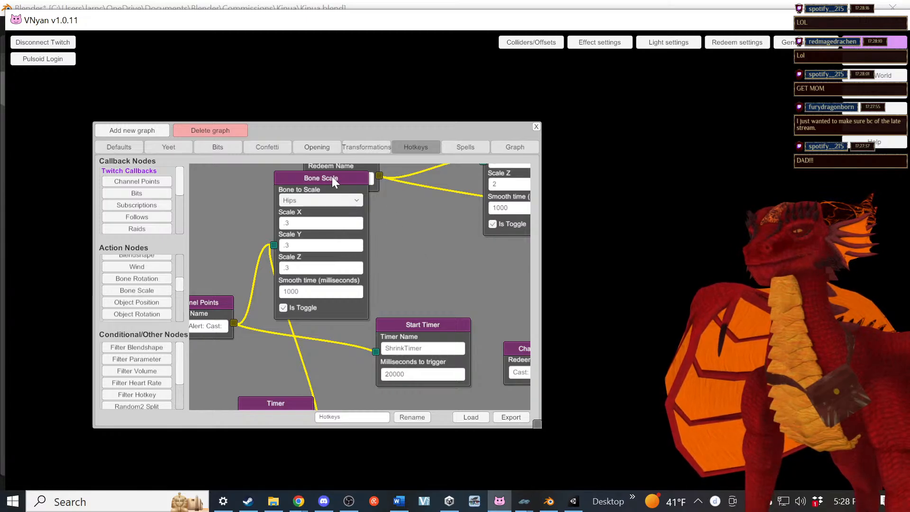
drag(331, 176, 340, 206)
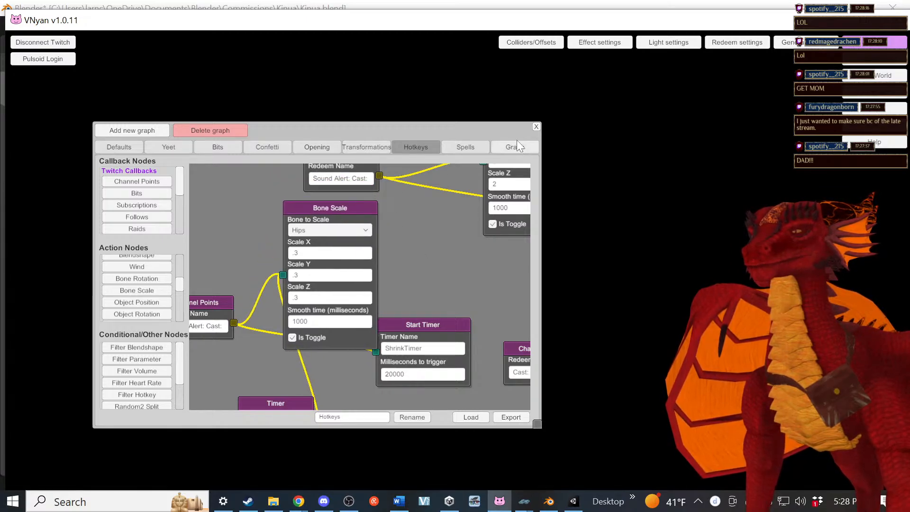
click(536, 127)
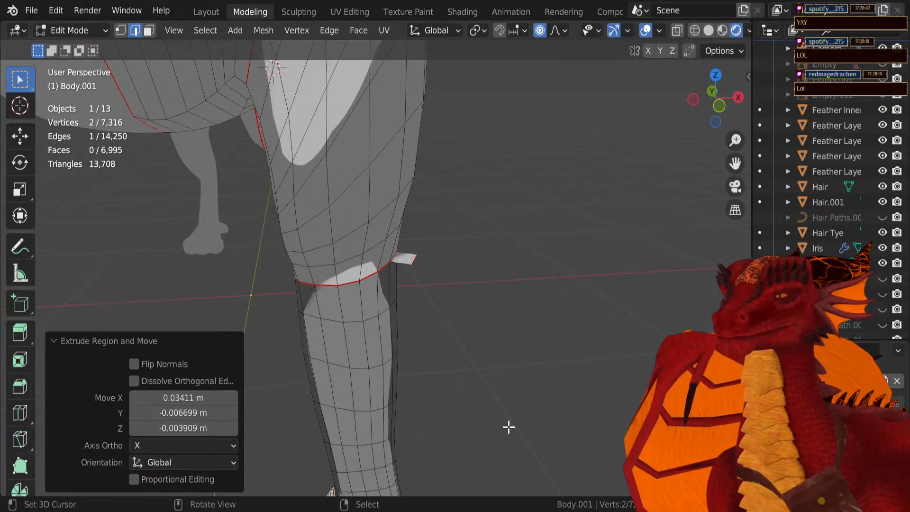
Step: Switch to Blender and move the extruded leg flap's outer edge down about 0.022 m with smooth proportional editing at size 0.020
middle_drag(508, 427, 452, 393)
scroll(436, 373, up, 3)
middle_drag(287, 258, 384, 266)
scroll(398, 270, up, 3)
right_click(367, 367)
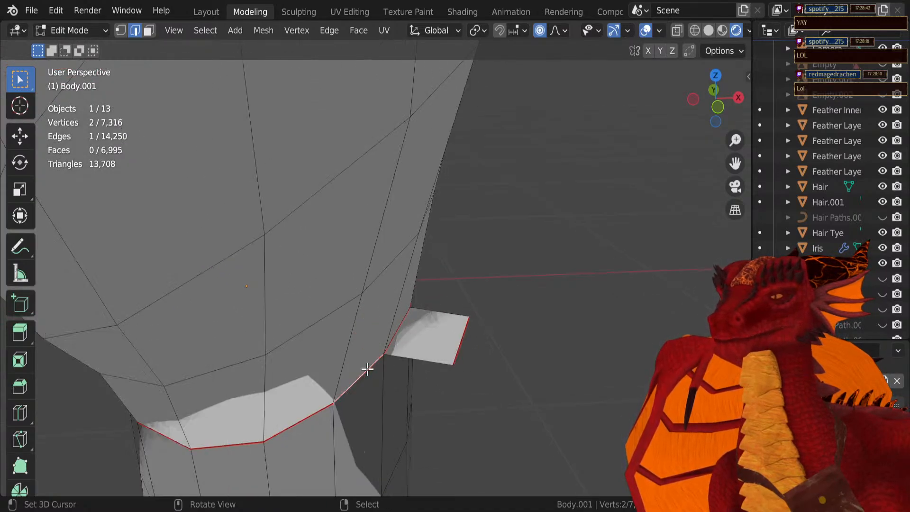
middle_drag(470, 351, 437, 327)
scroll(434, 339, up, 3)
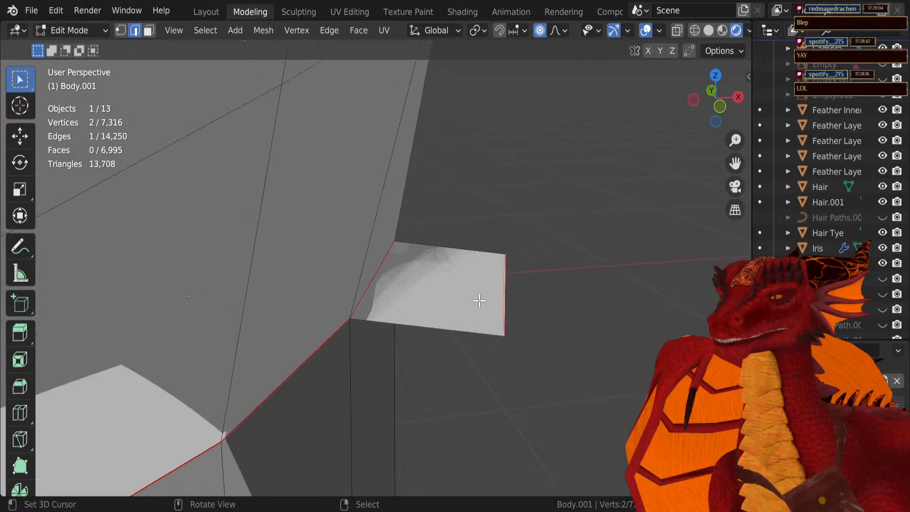
key(g)
scroll(512, 346, up, 8)
click(517, 396)
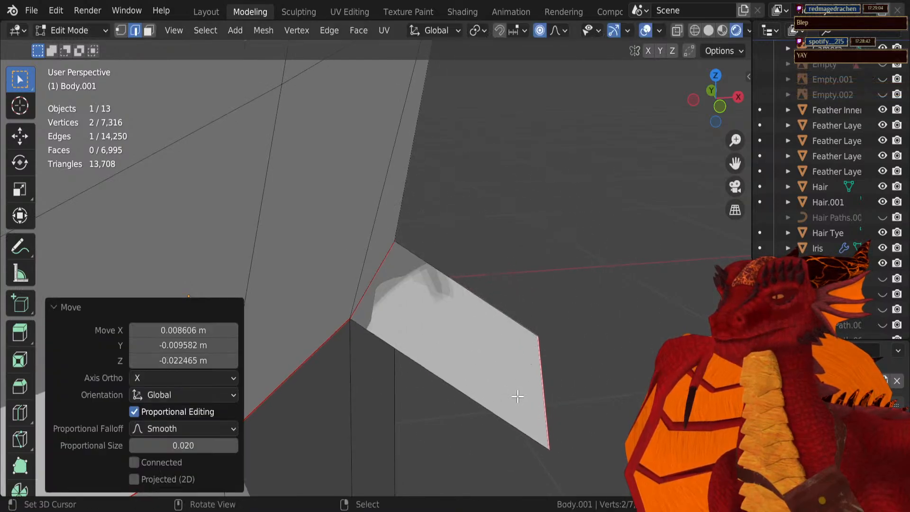
Step: Extrude the seam edge next to the existing leg flap outward and downward as a second flap
shift+middle_drag(518, 397, 514, 342)
right_click(317, 151)
scroll(392, 204, down, 4)
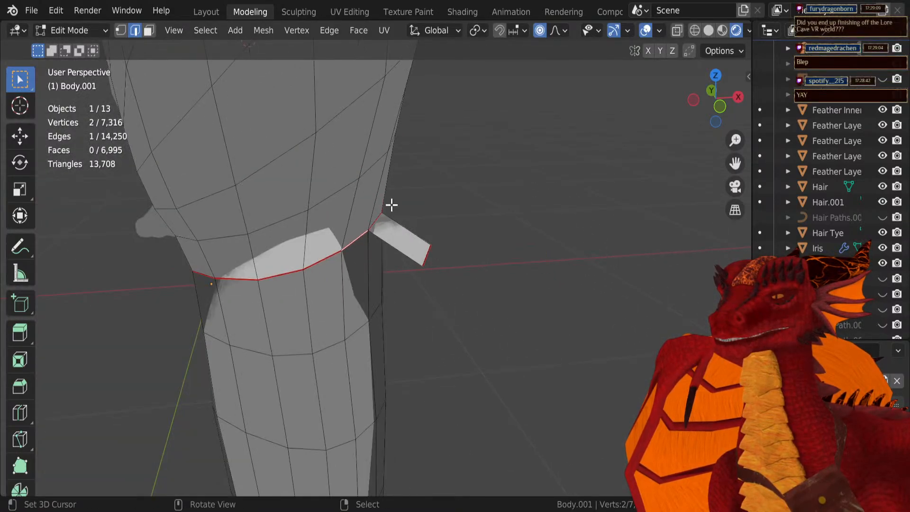
scroll(391, 204, up, 3)
key(e)
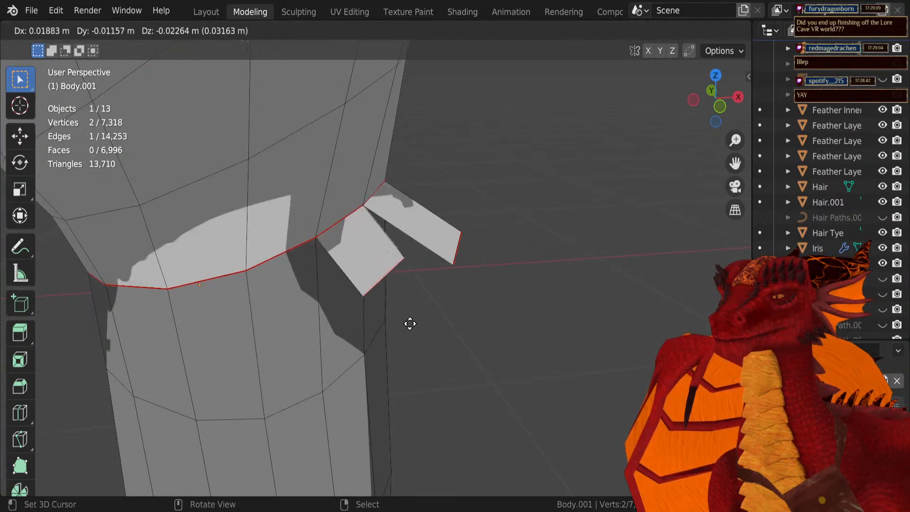
click(458, 349)
Step: Extrude the following two seam edges across the front of the leg into separate downward-slanting flaps
right_click(274, 253)
key(e)
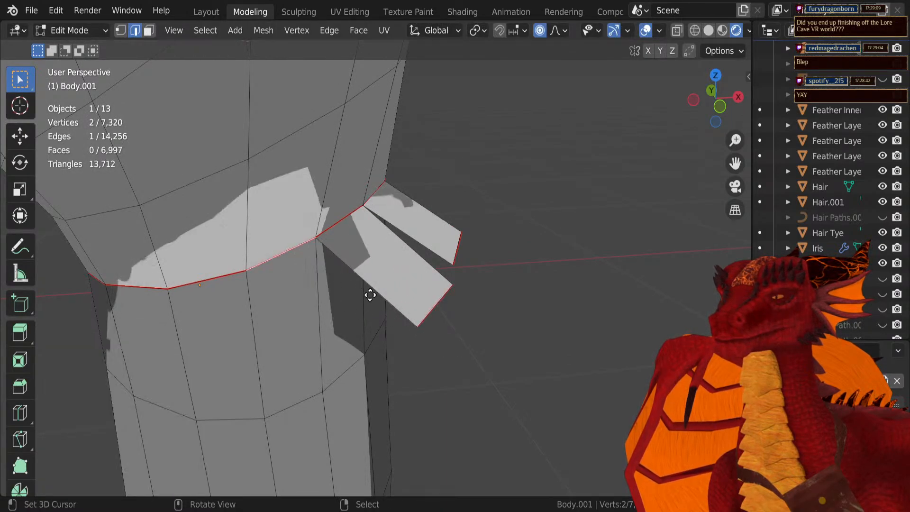
click(467, 423)
right_click(230, 270)
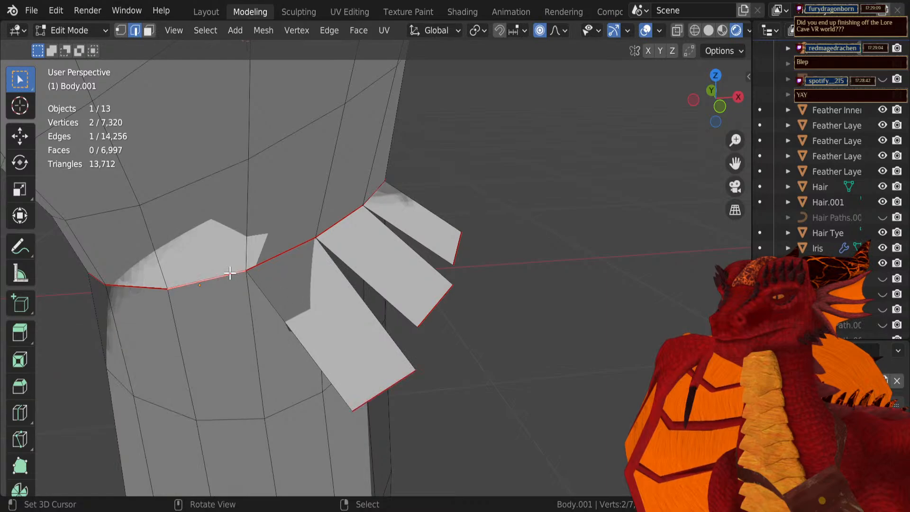
middle_drag(229, 270, 213, 229)
shift+middle_drag(566, 157, 353, 207)
key(e)
click(509, 285)
Step: Extrude the next two seam edges around the leg's front corner into flaps, the first by about -0.040, -0.040, -0.062 m
right_click(370, 196)
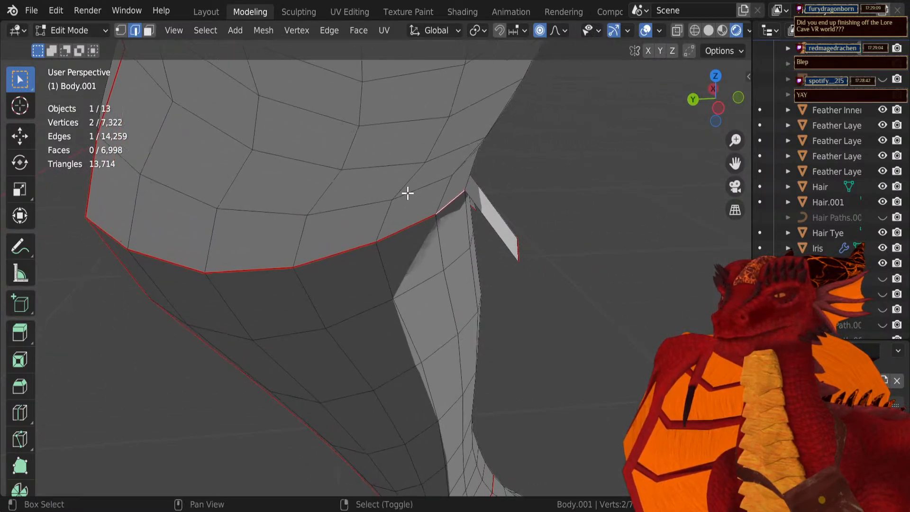
shift+middle_drag(465, 194, 338, 203)
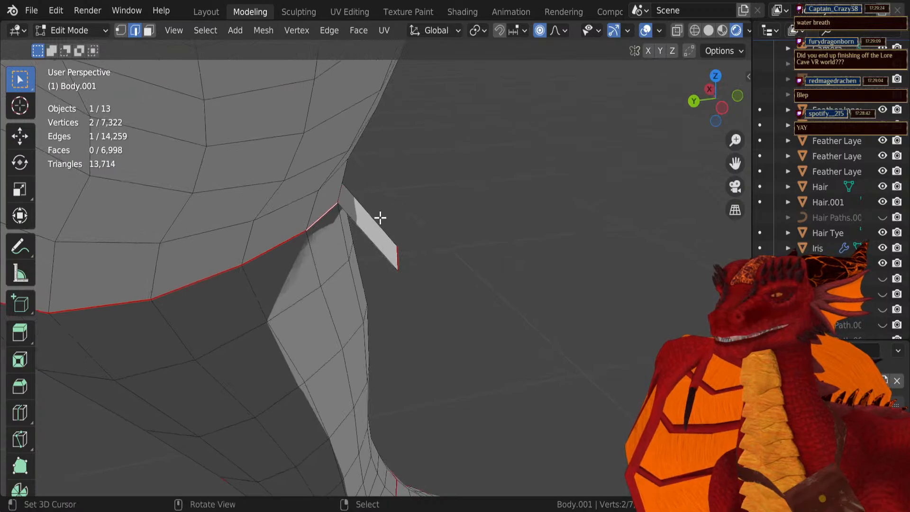
key(e)
click(406, 319)
middle_drag(406, 319, 344, 274)
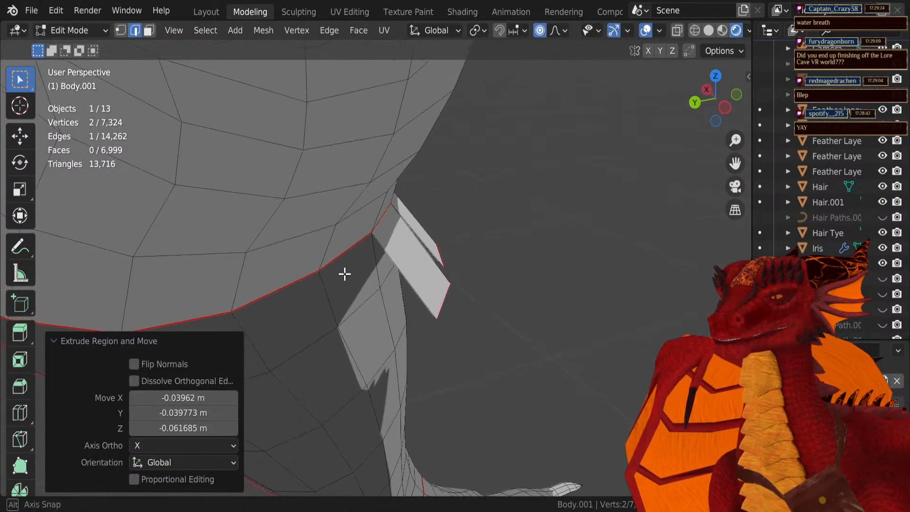
key(e)
click(427, 371)
Step: Extrude two more seam edges along the leg's negative X side into flaps, the second by about -0.067, 0.017, -0.074 m
middle_drag(427, 371, 502, 317)
key(e)
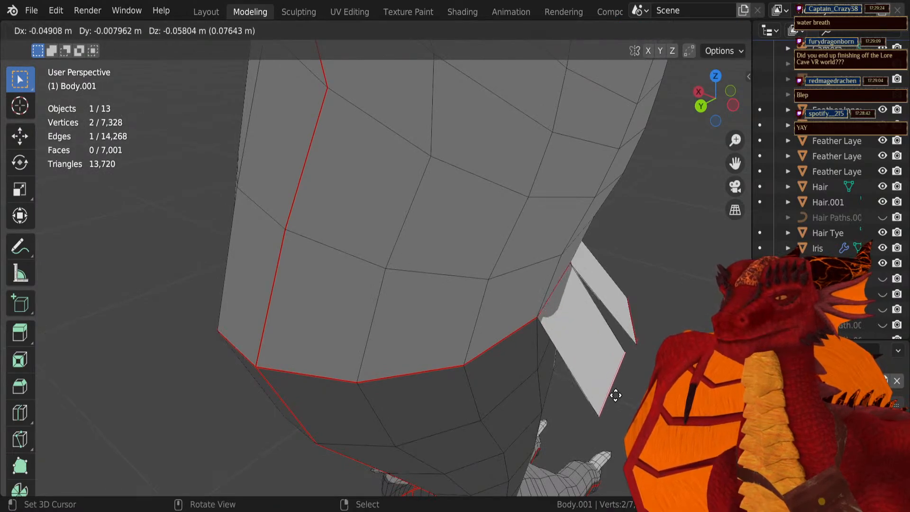
click(605, 378)
shift+middle_drag(605, 377, 444, 285)
middle_drag(416, 258, 370, 246)
key(e)
click(315, 227)
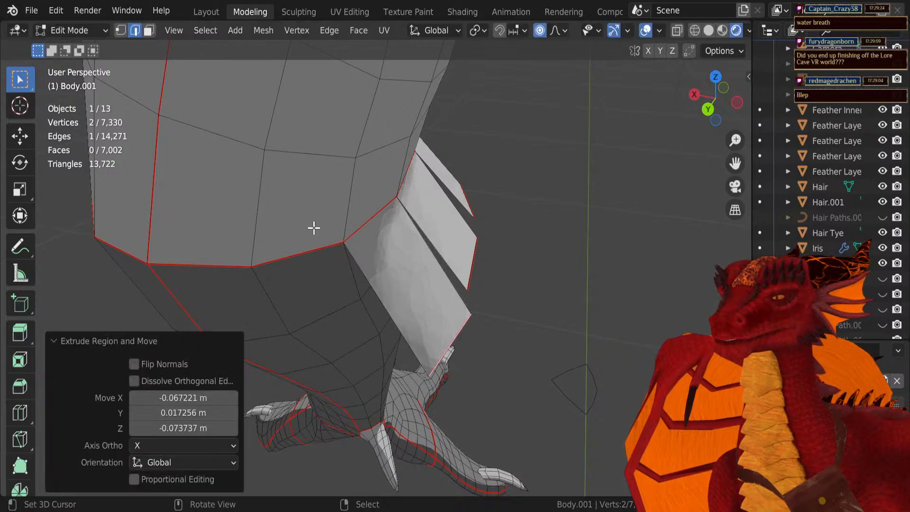
Step: Extrude the next two seam edges around the rear corner of the leg's negative X side into downward-slanting flaps
middle_drag(310, 238, 241, 191)
key(e)
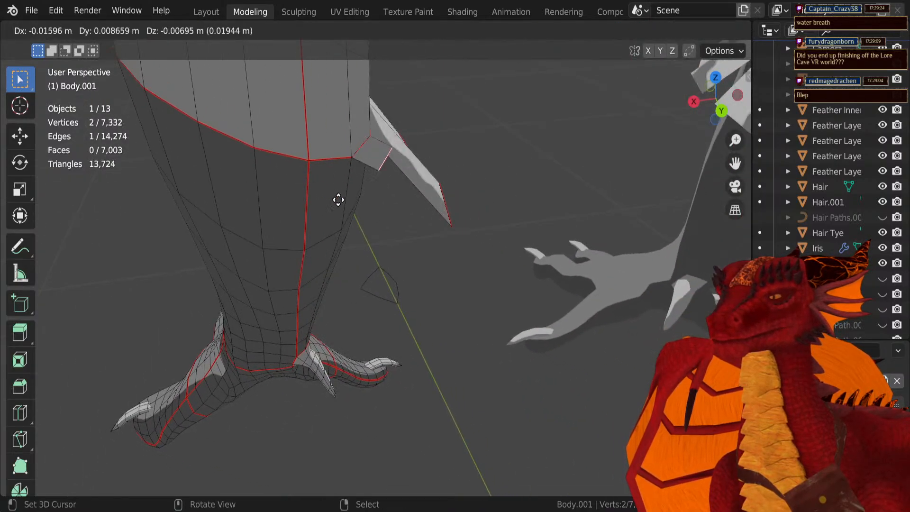
click(377, 199)
middle_drag(328, 153, 416, 223)
key(e)
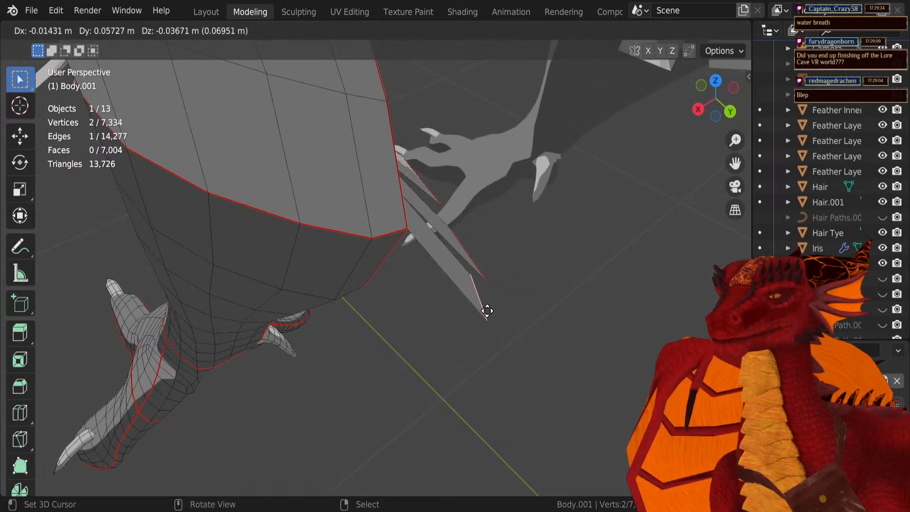
click(487, 311)
Step: Extrude three more seam edges along the back of the leg into flaps, the first by about 0.012, 0.063, -0.035 m
middle_drag(487, 311, 429, 311)
key(e)
click(505, 415)
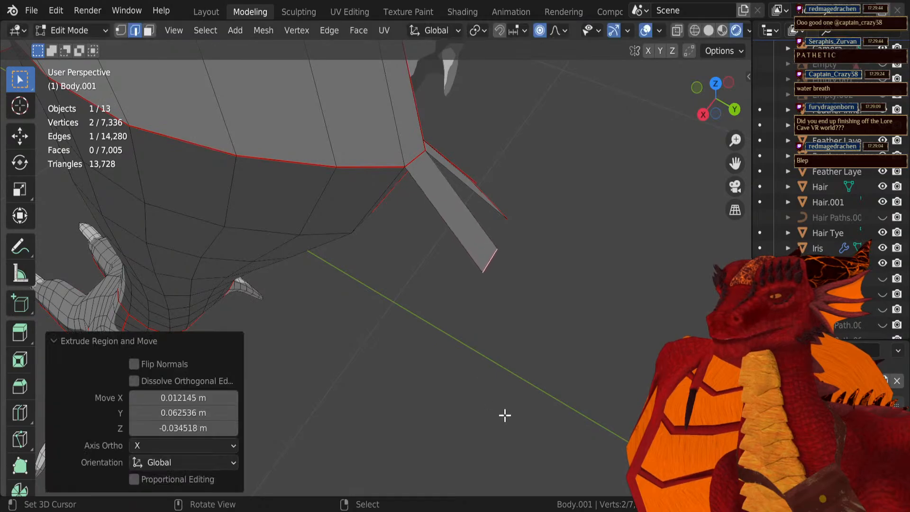
middle_drag(372, 165, 349, 152)
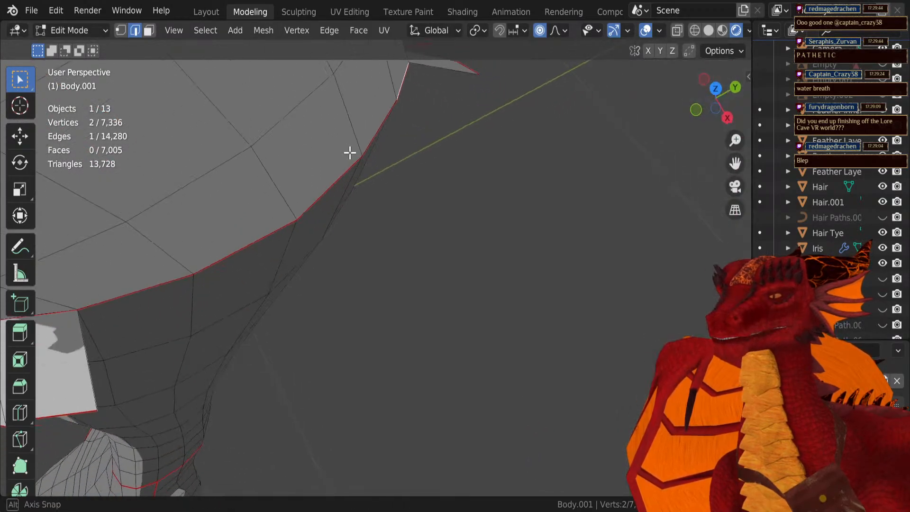
key(e)
click(507, 204)
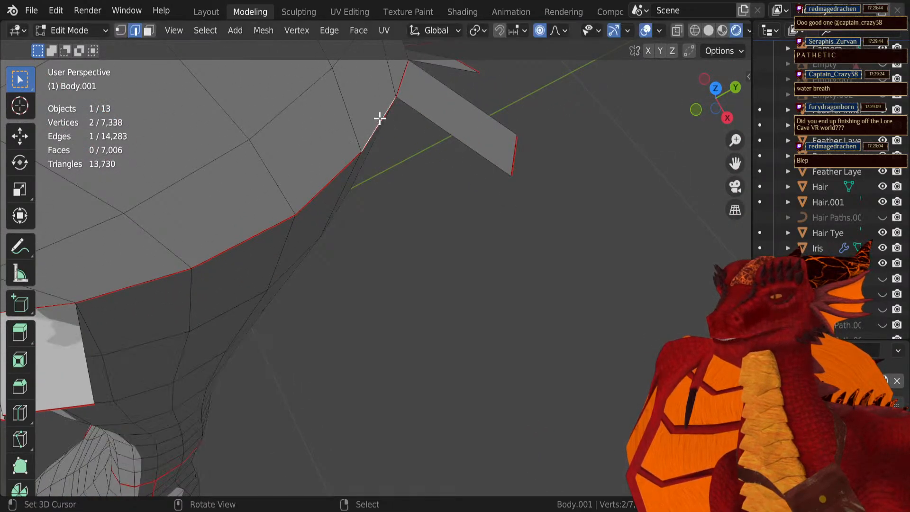
key(e)
click(534, 258)
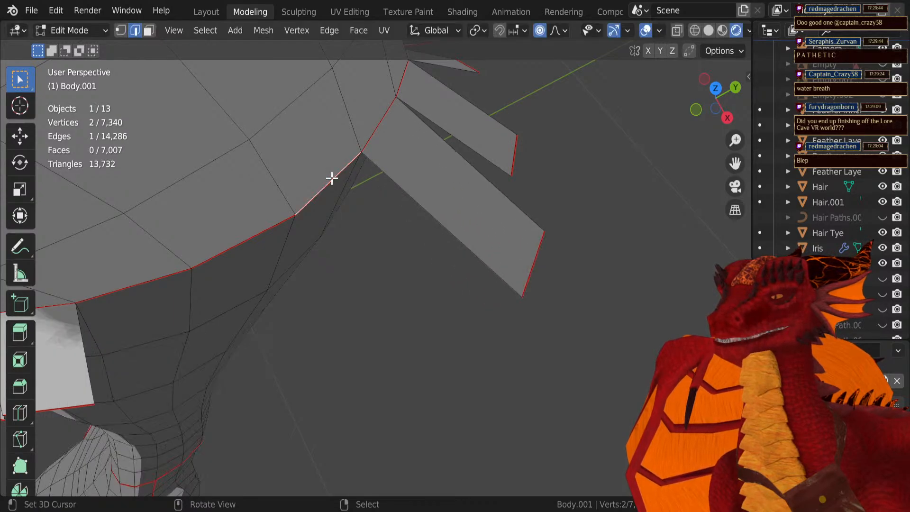
Step: Extrude the last three seam edges along the leg's positive X side into flaps, the final one by about 0.081, -0.008, -0.030 m
middle_drag(331, 179, 397, 189)
key(e)
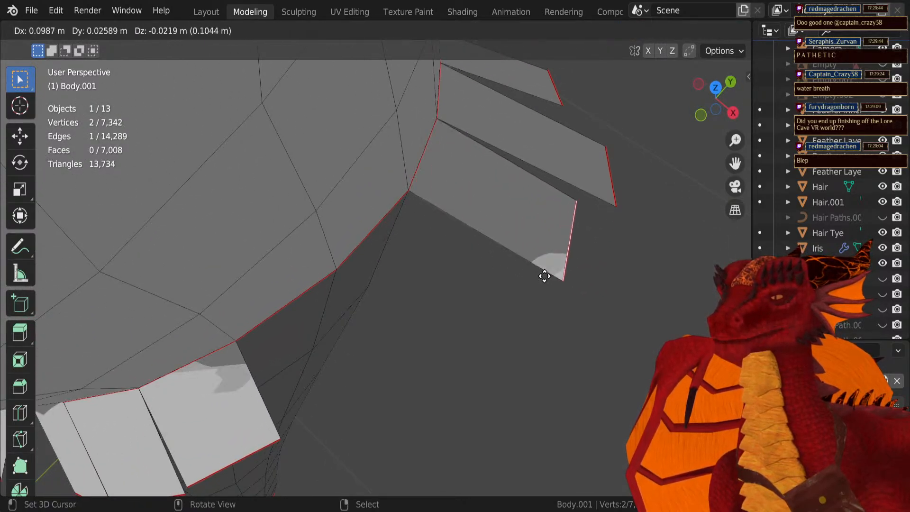
click(544, 274)
middle_drag(364, 256, 374, 228)
key(e)
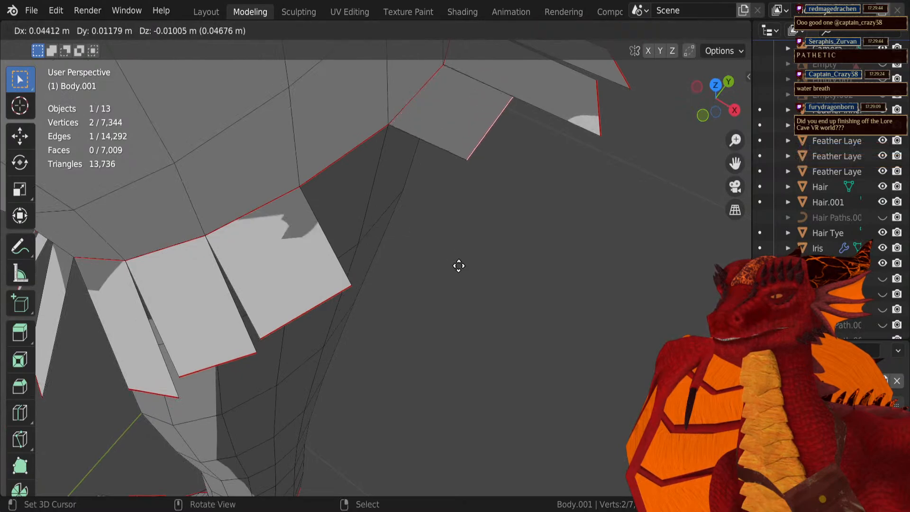
click(454, 245)
middle_drag(453, 243, 368, 132)
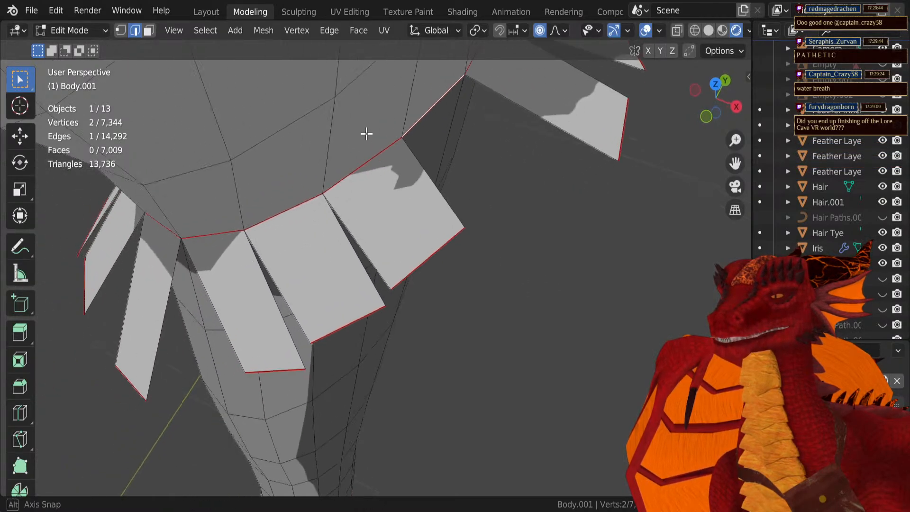
key(e)
click(550, 254)
Step: Examine the full ring of flaps from several sides and distances, comparing its shape with the mirrored leg
middle_drag(550, 254, 248, 118)
scroll(401, 152, up, 5)
scroll(399, 155, down, 4)
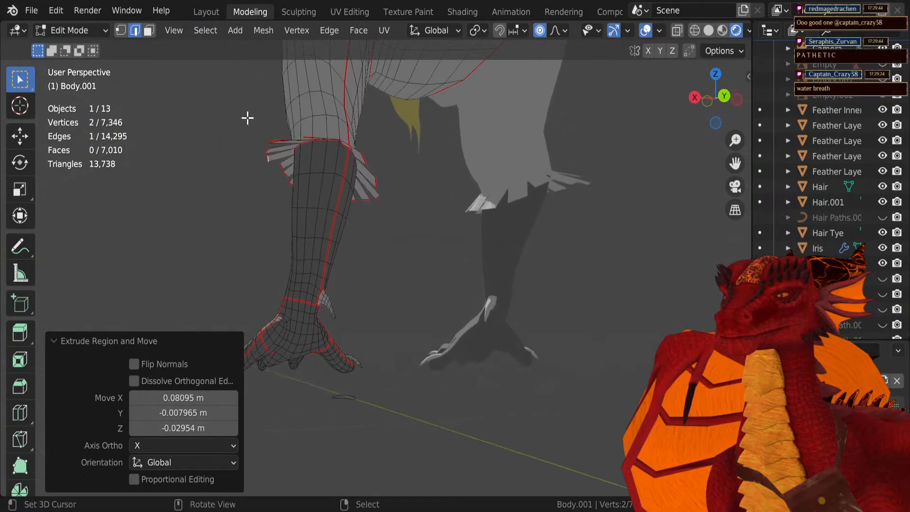
scroll(266, 148, down, 3)
middle_drag(266, 147, 432, 122)
scroll(435, 186, down, 3)
scroll(432, 121, up, 3)
middle_drag(362, 153, 378, 261)
scroll(432, 206, up, 4)
scroll(432, 206, down, 3)
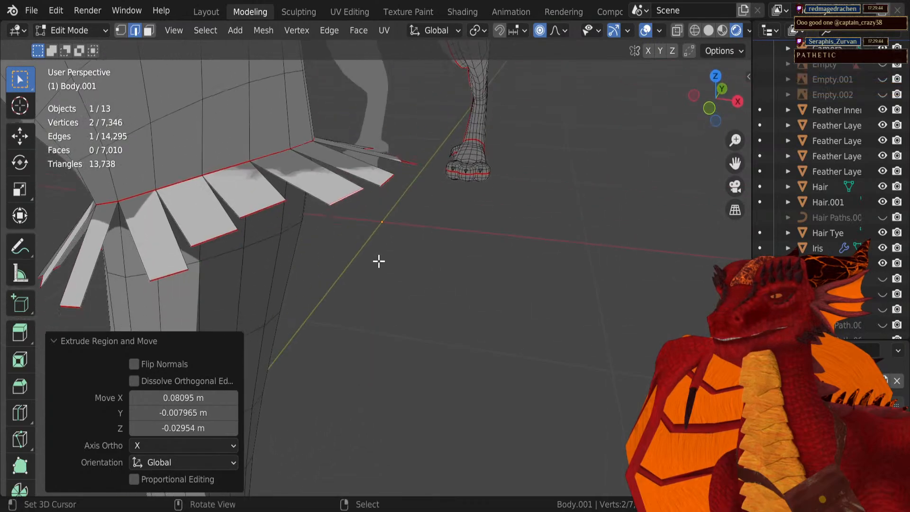
Step: Lower the end edge of a flap near the front corner of the leg's positive X side by about 0.045 m along Z
key(g)
key(z)
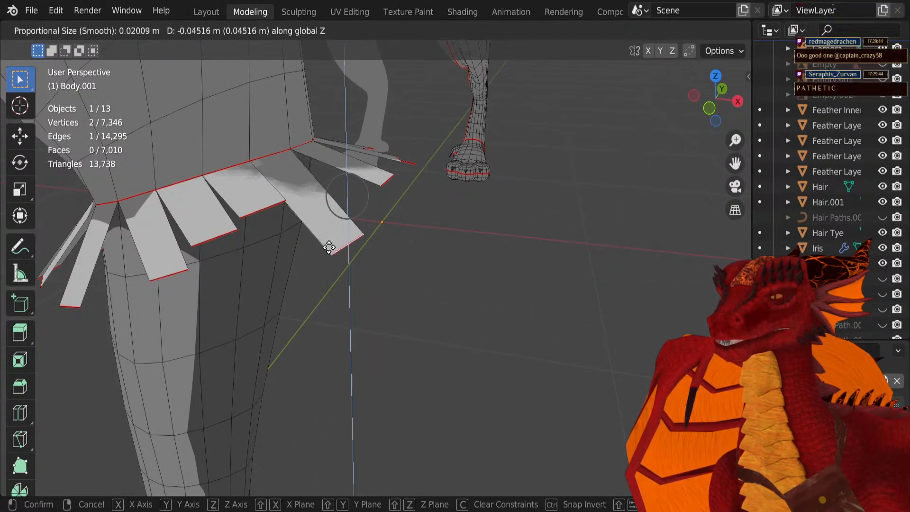
click(328, 249)
right_click(275, 205)
key(g)
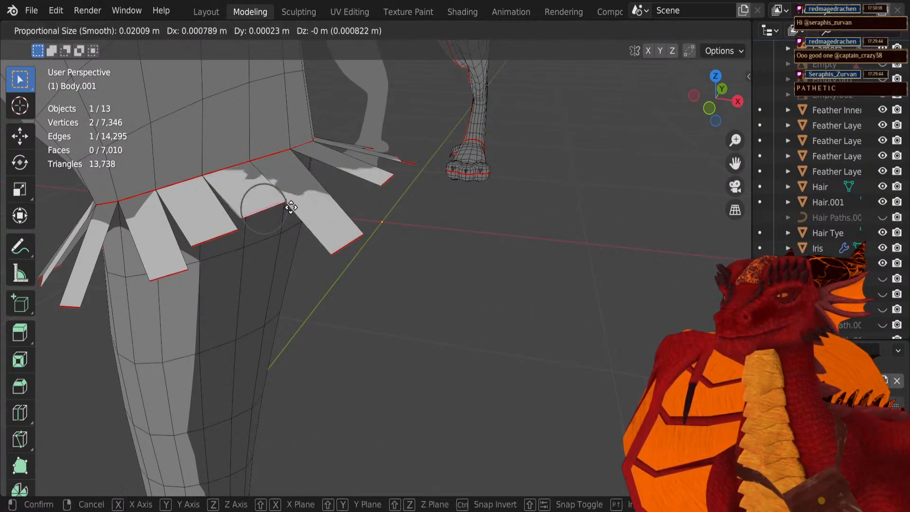
right_click(310, 248)
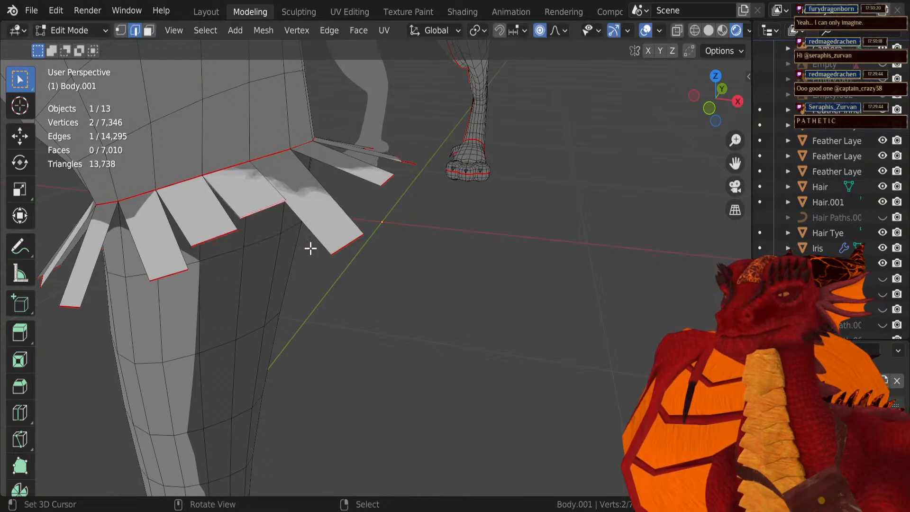
Step: Pull the ends of three flaps around the positive X front corner downward, the first by about -0.027, -0.021, -0.030 m
middle_drag(505, 141, 404, 197)
key(g)
click(377, 230)
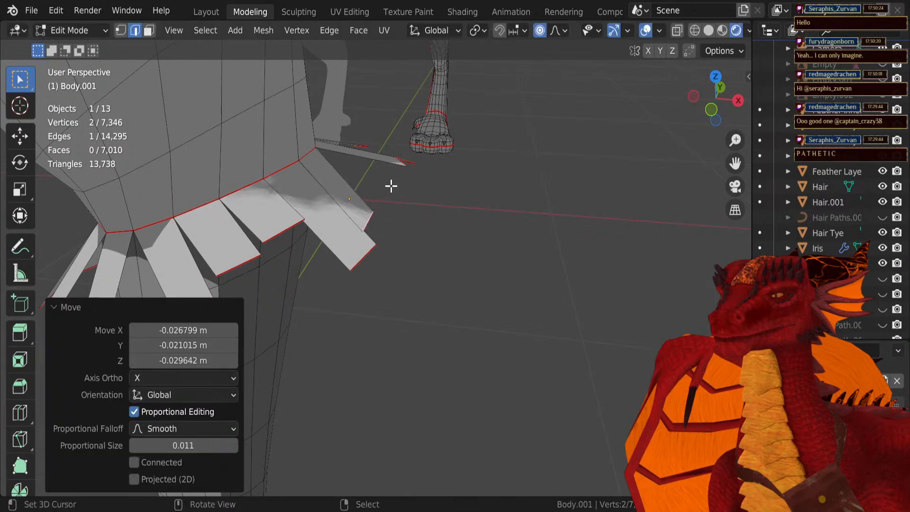
right_click(400, 161)
middle_drag(400, 160, 363, 175)
key(g)
click(421, 174)
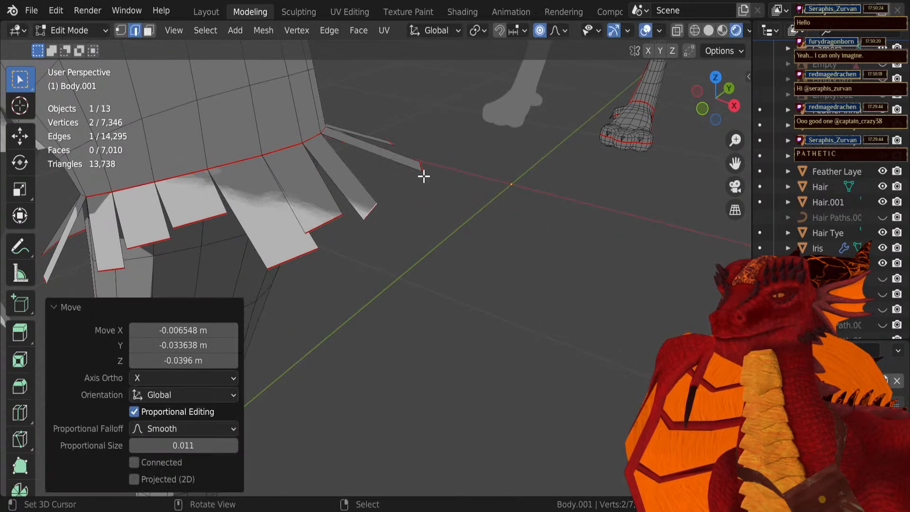
key(g)
click(389, 196)
Step: Move the ends of two more flaps along the leg's positive X side inward, the second by about -0.024, 0.034, -0.010 m
right_click(398, 140)
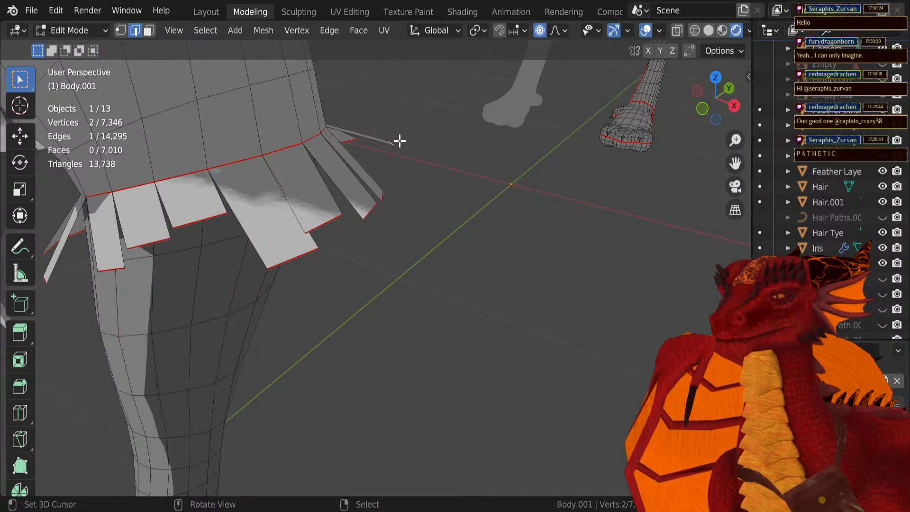
middle_drag(398, 141, 322, 234)
key(g)
click(387, 188)
key(g)
click(318, 236)
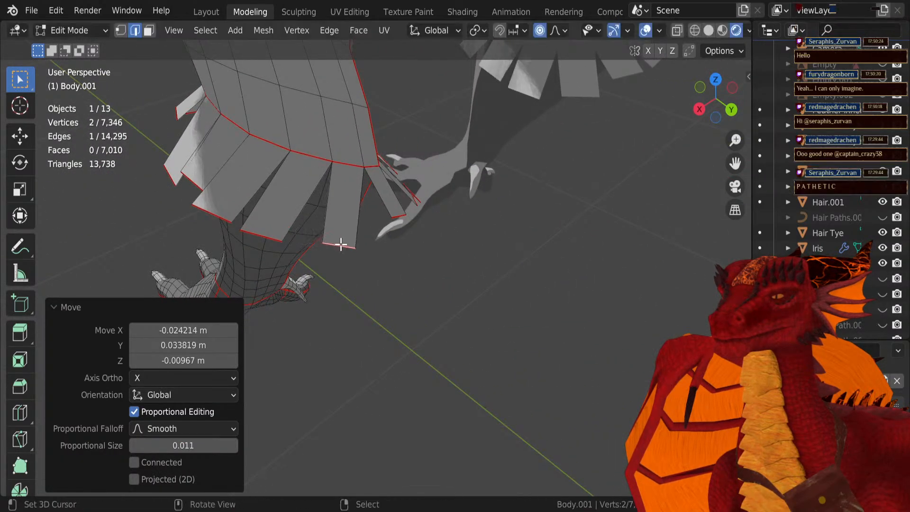
Step: Shift the end edges of the two neighbouring flaps in the middle of the leg's positive X side to even out their spacing
right_click(274, 233)
key(g)
click(290, 242)
right_click(217, 212)
key(g)
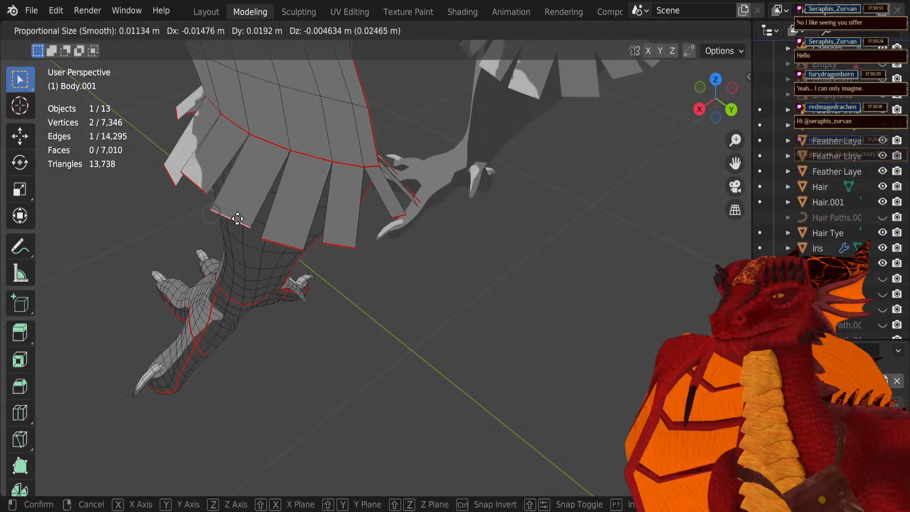
click(299, 212)
Step: Pull the outward-pointing flap ends at the rear corner of the leg's positive X side down closer to the leg
middle_drag(327, 201, 366, 236)
right_click(365, 170)
key(g)
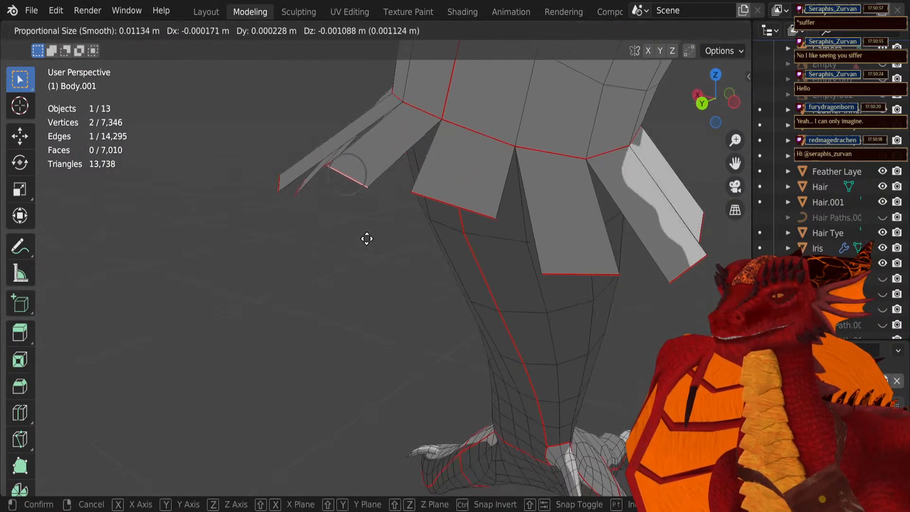
click(367, 283)
middle_drag(368, 283, 418, 253)
key(g)
click(416, 260)
Step: Select the flaps along the positive X side and front of the leg as linked faces delimited by normal
mouse_move(365, 280)
middle_down()
mouse_move(360, 289)
mouse_move(417, 281)
mouse_move(479, 258)
mouse_move(510, 274)
mouse_move(382, 278)
middle_up()
key(ctrl+l)
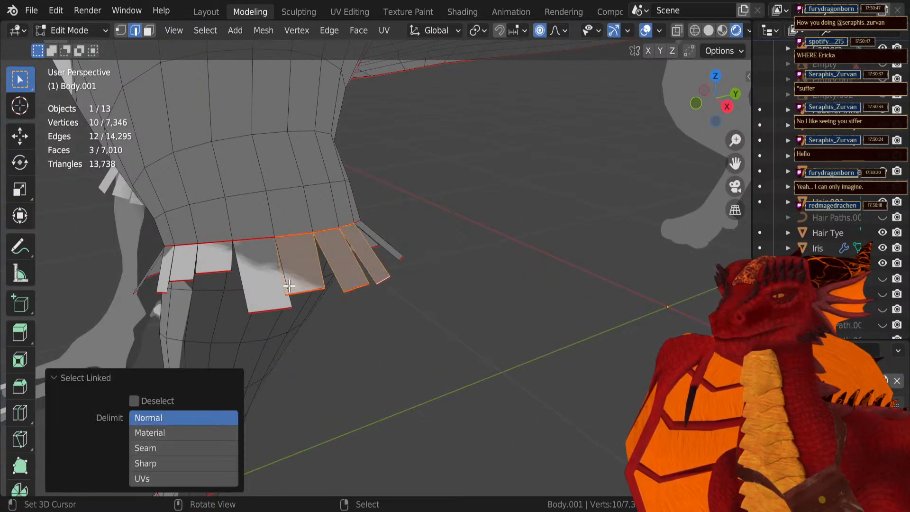
key(l)
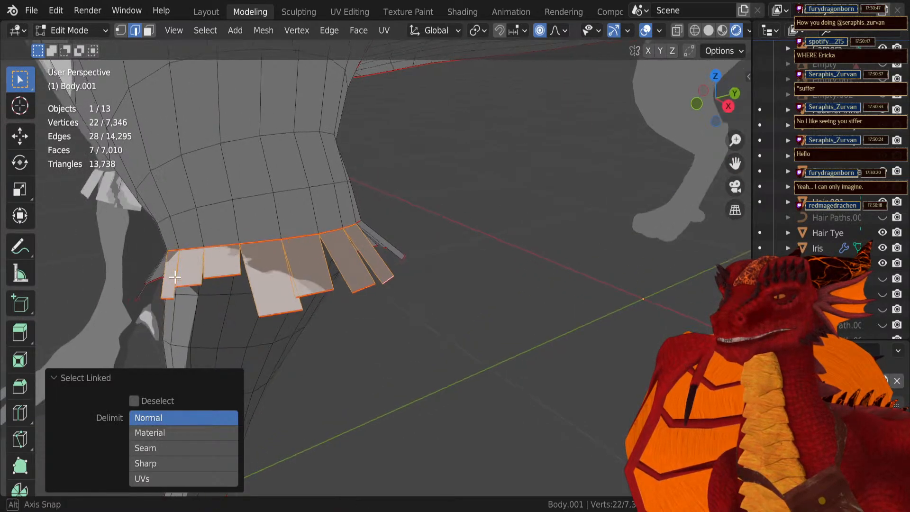
middle_drag(172, 264, 356, 271)
key(l)
key(l)
key(l)
key(l)
key(l)
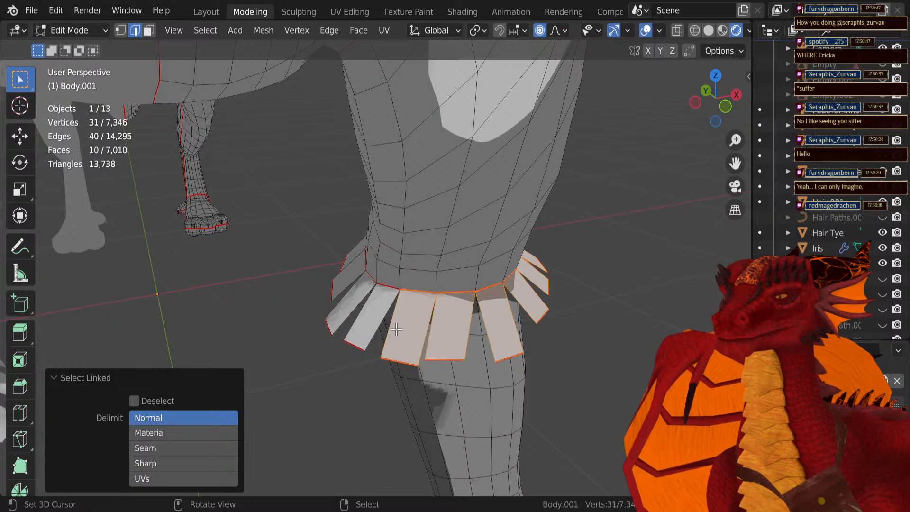
Step: Add the remaining flaps around the negative X side and back of the leg to the selection and create a new material slot
middle_drag(333, 280, 476, 267)
key(l)
key(l)
middle_drag(372, 240, 407, 226)
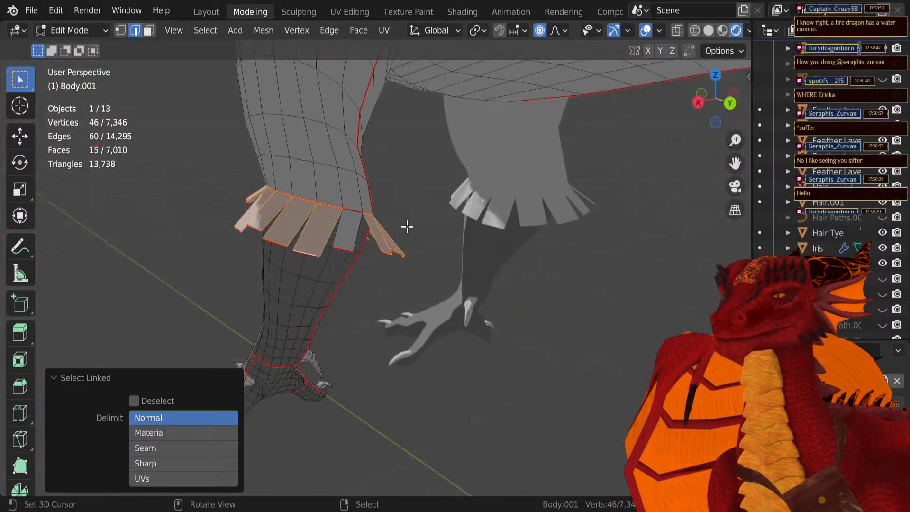
key(l)
middle_drag(341, 234, 481, 234)
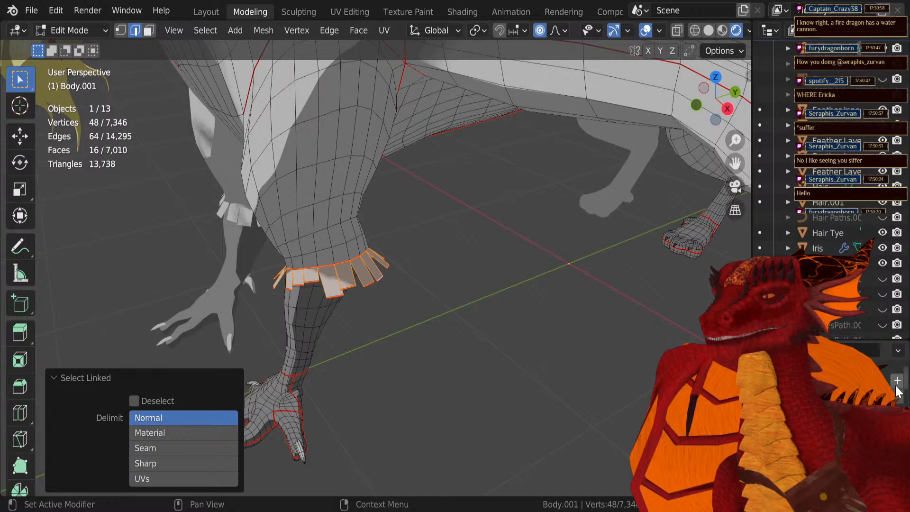
click(896, 382)
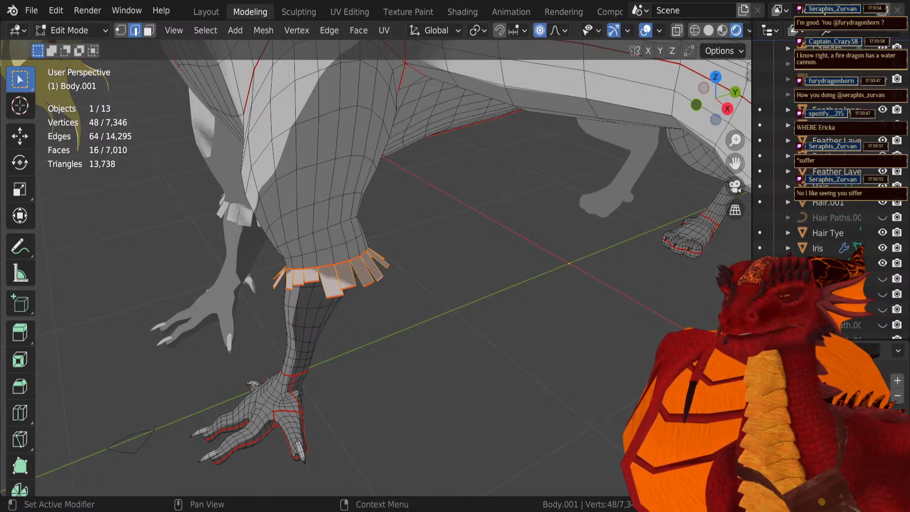
Step: Nudge the end edge of a front flap in two small moves, the second by about -0.004, -0.002, -0.004 m
middle_drag(466, 305, 460, 251)
scroll(424, 286, up, 5)
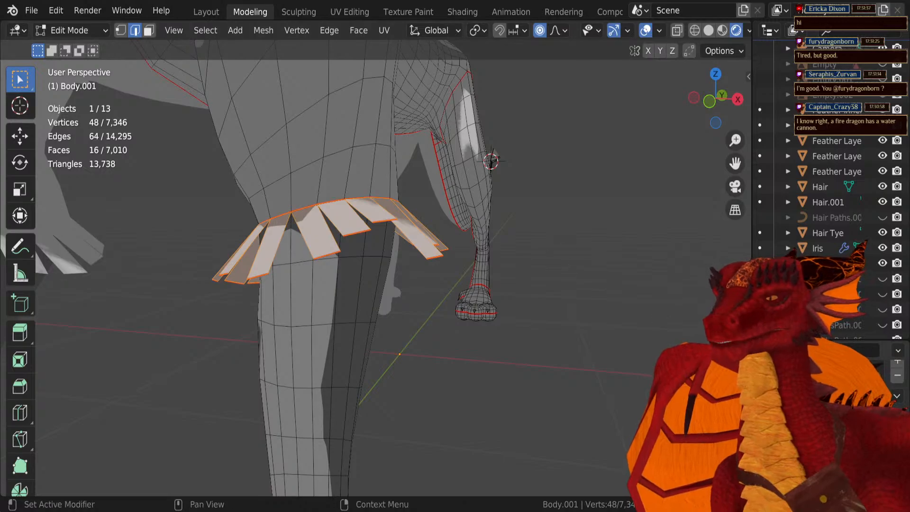
middle_drag(429, 204, 403, 256)
scroll(403, 255, up, 4)
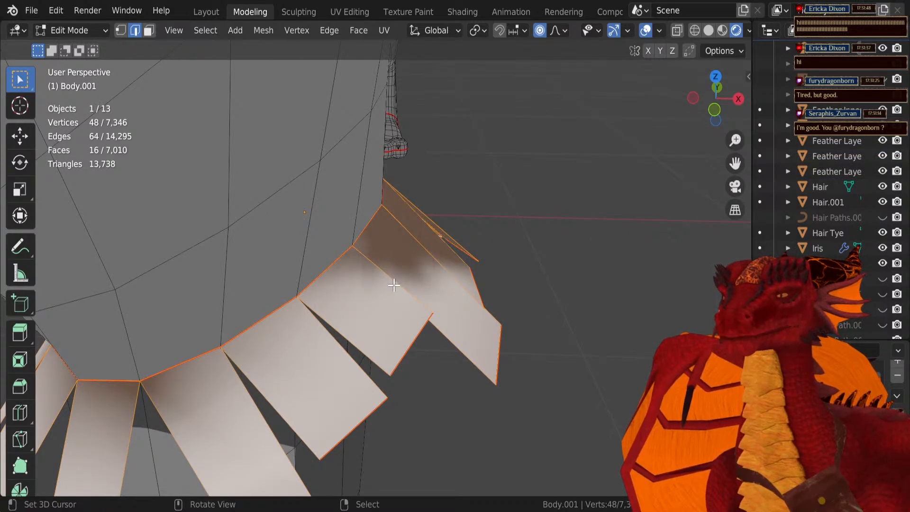
mouse_move(393, 285)
middle_down()
mouse_move(335, 256)
mouse_move(381, 277)
middle_up()
scroll(316, 259, down, 2)
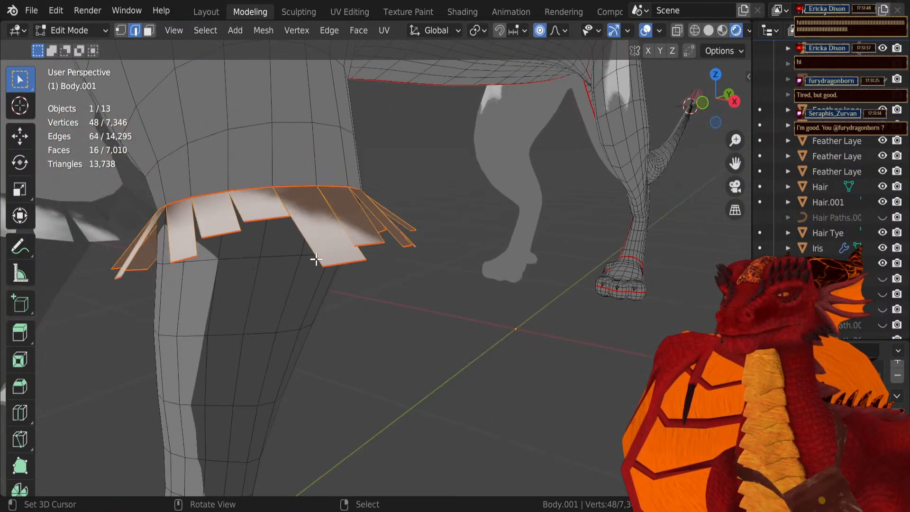
scroll(316, 259, up, 2)
middle_drag(269, 250, 379, 278)
click(373, 254)
key(g)
click(380, 278)
key(g)
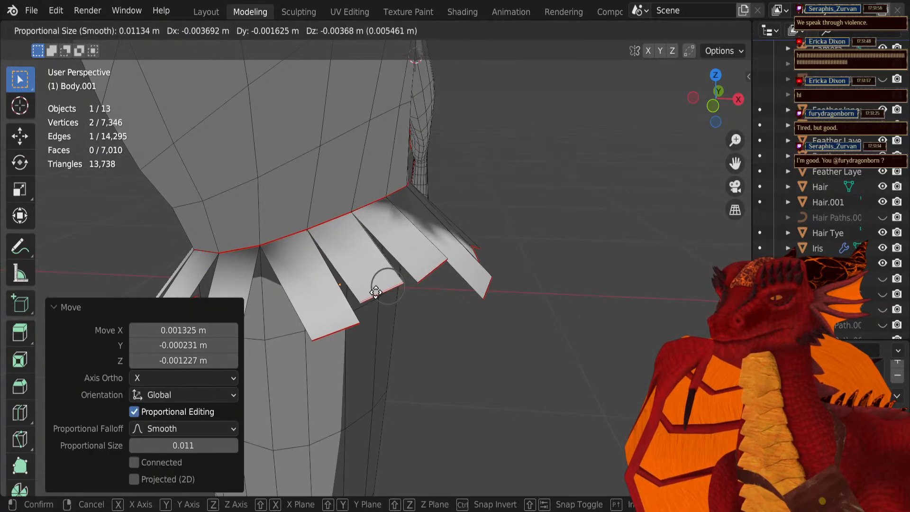
click(374, 291)
middle_drag(434, 282, 351, 277)
right_click(396, 259)
Step: Leave Edit Mode, open the Shading workspace and delete the Principled BSDF node from the Fur Cards material
key(Tab)
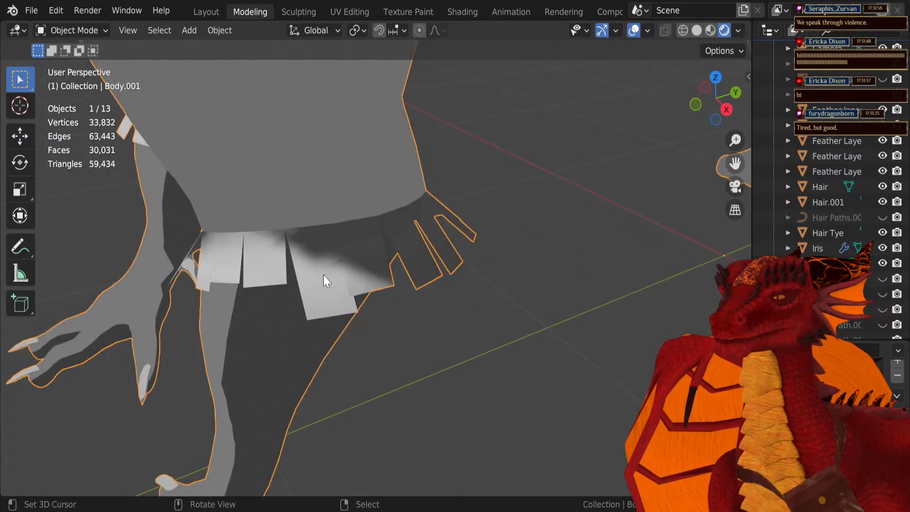
click(464, 12)
key(Home)
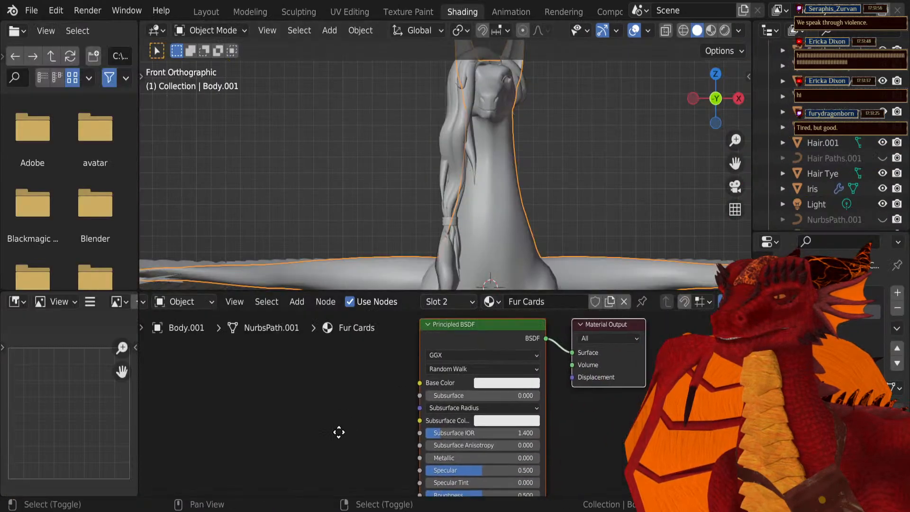
key(x)
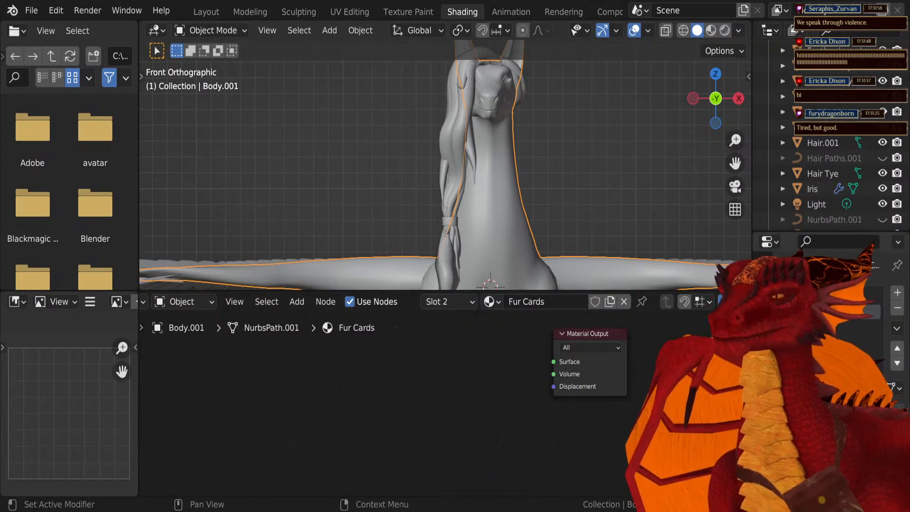
Step: Copy all Kinua Body material nodes except the Material Output into the Fur Cards material
click(824, 297)
scroll(520, 363, down, 10)
middle_drag(460, 409, 470, 340)
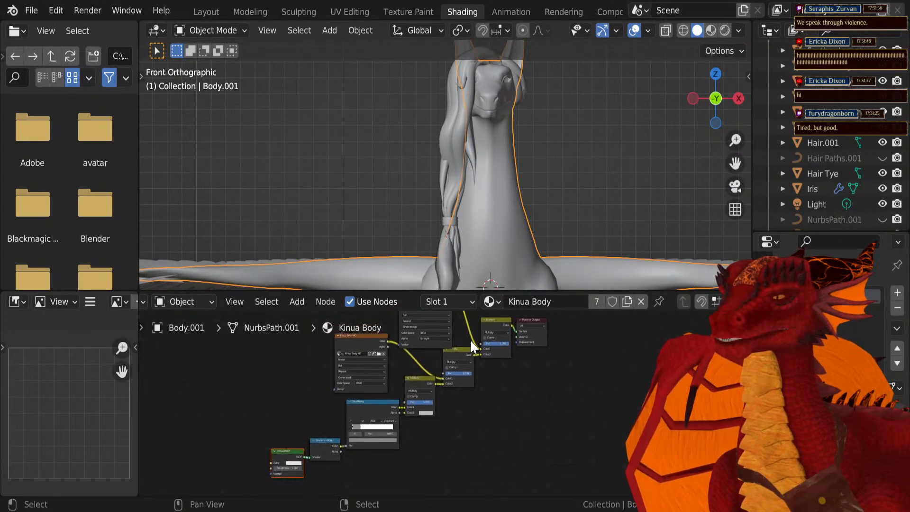
scroll(460, 342, down, 9)
drag(349, 333, 479, 465)
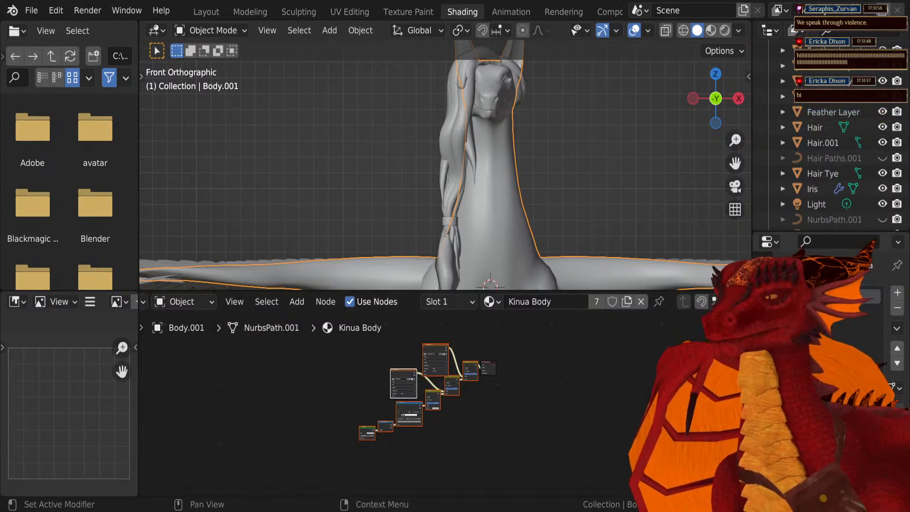
click(825, 312)
key(ctrl+v)
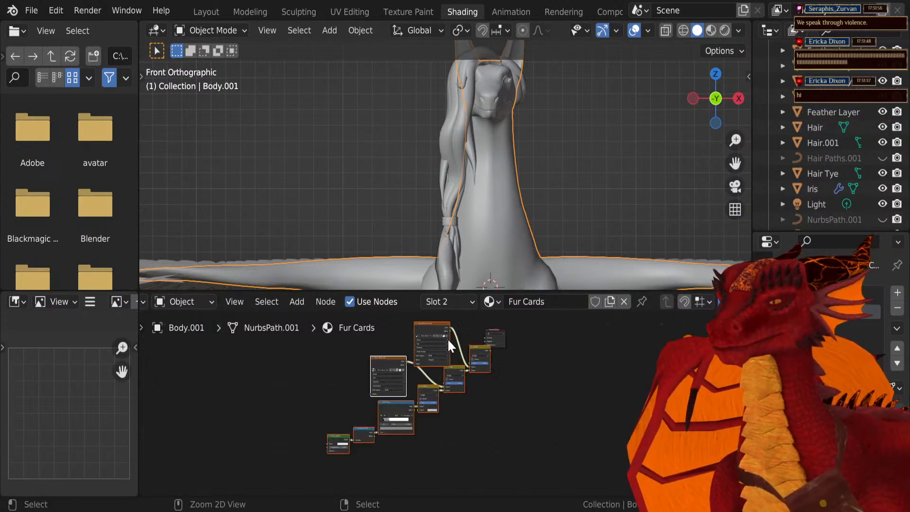
Step: Reposition the pasted nodes and connect the last Multiply node's Color output to the Material Output's Surface input
drag(451, 339, 393, 384)
shift+middle_drag(392, 384, 376, 392)
drag(400, 422, 382, 403)
scroll(419, 379, up, 6)
scroll(417, 370, up, 2)
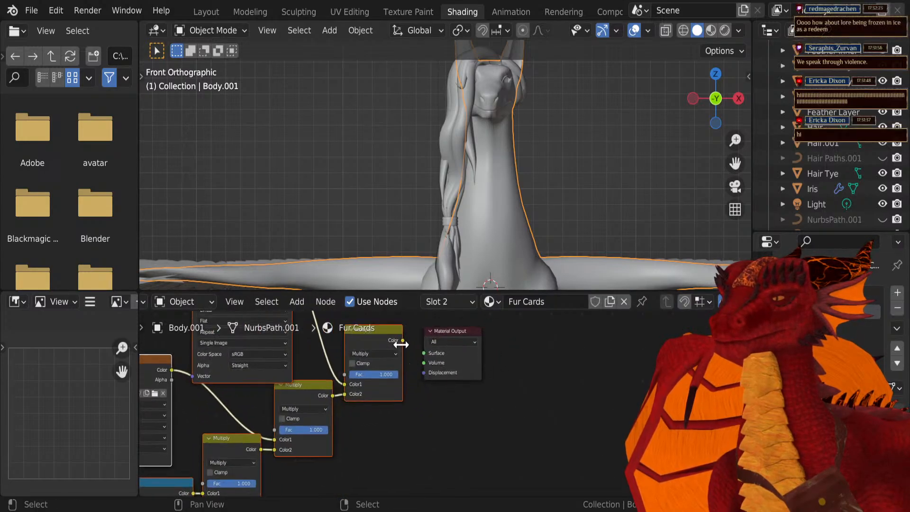
drag(402, 340, 424, 354)
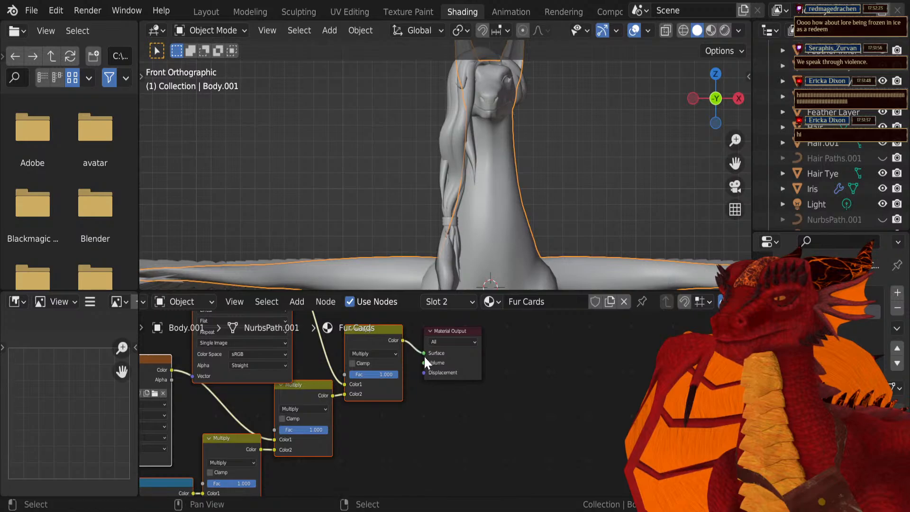
Step: Replace the Kinua Body Texture in the Fur Cards material with a new blank 1024 px image named Fur Card Texture
shift+middle_drag(406, 365, 554, 422)
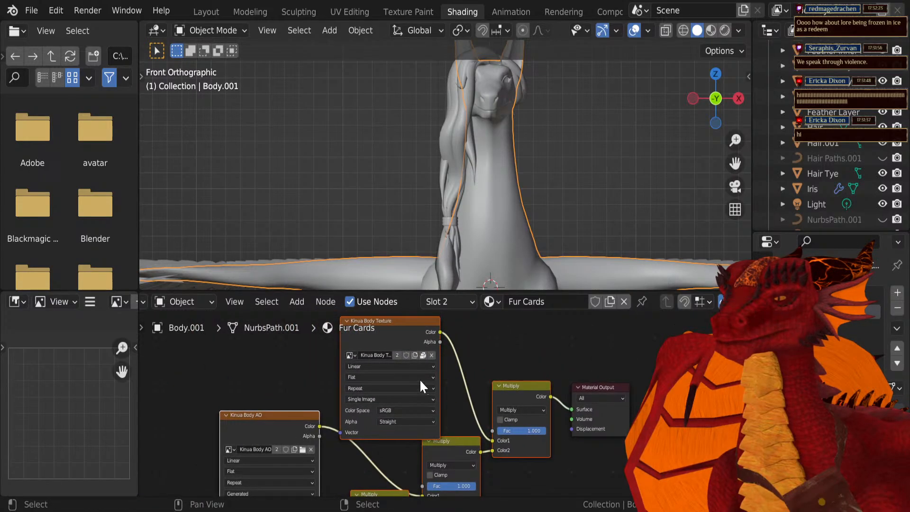
click(429, 353)
click(381, 356)
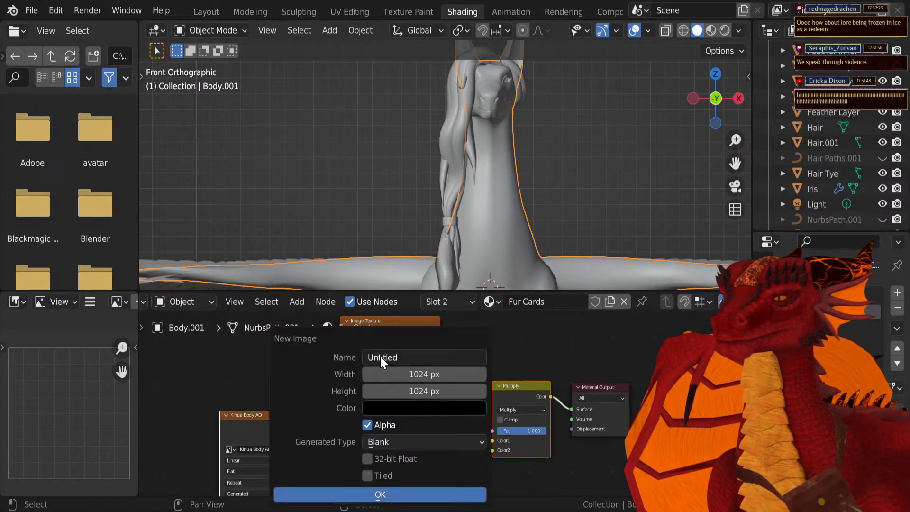
click(405, 356)
text(Fur Card Texture)
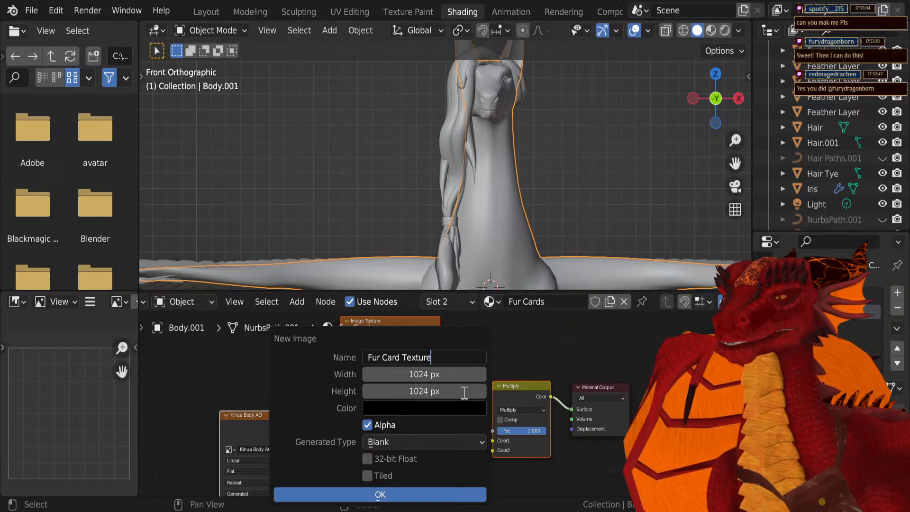
click(404, 493)
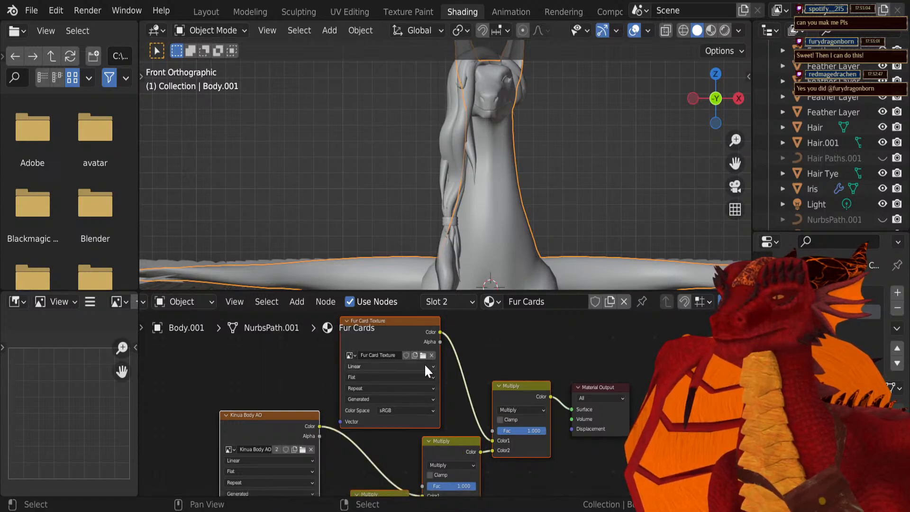
Step: Remove the Kinua Body AO image from its texture node and disconnect that node from the Multiply node's Color1 input
scroll(417, 359, up, 2)
shift+middle_drag(412, 356, 421, 392)
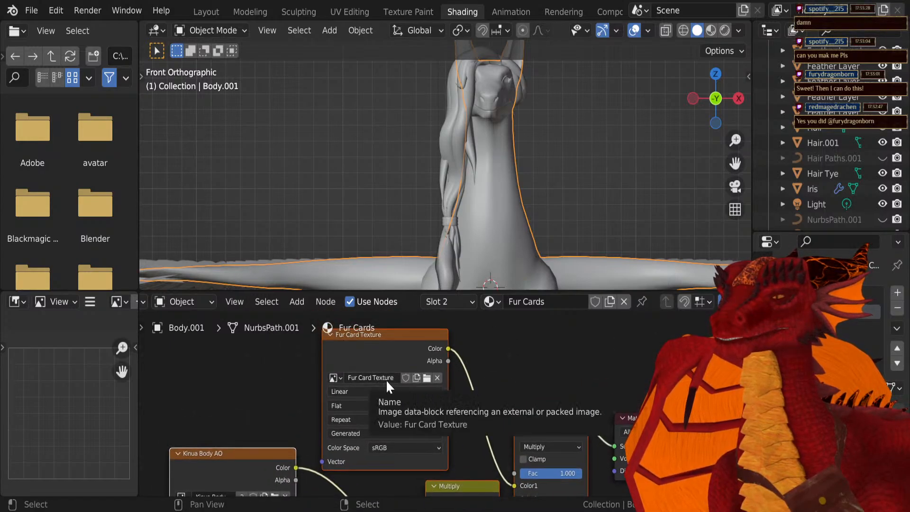
shift+middle_drag(267, 426, 347, 322)
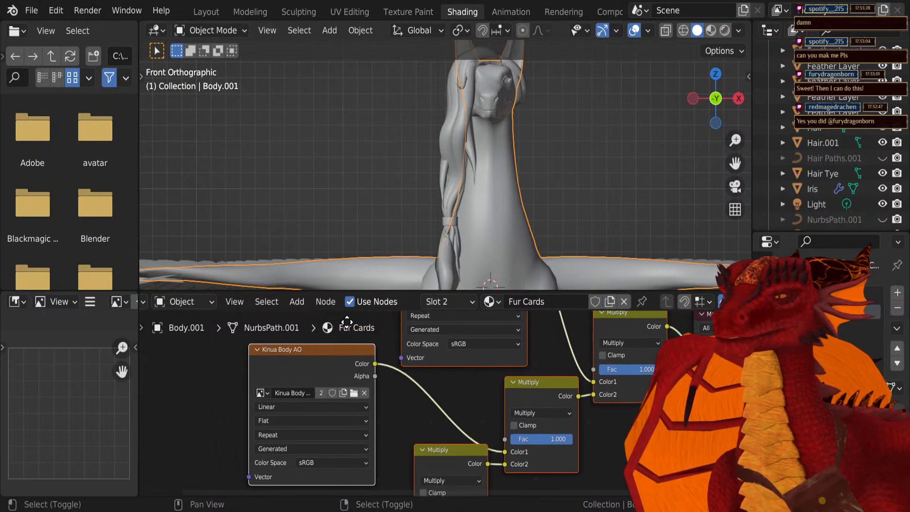
click(363, 393)
drag(503, 452, 454, 421)
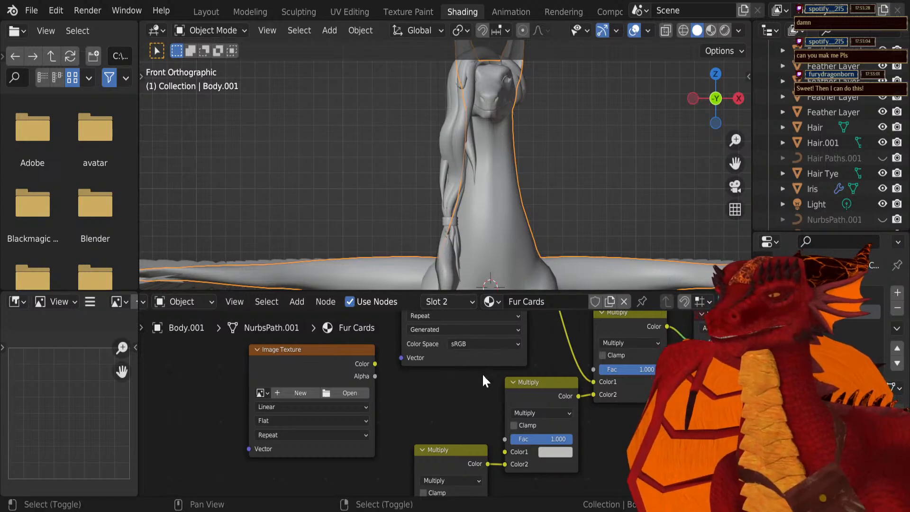
shift+middle_drag(482, 373, 409, 460)
scroll(464, 396, down, 4)
mouse_move(474, 379)
shift+middle_down()
mouse_move(462, 437)
mouse_move(469, 367)
shift+middle_up()
scroll(463, 435, up, 5)
scroll(469, 368, down, 4)
middle_drag(464, 398, 460, 392)
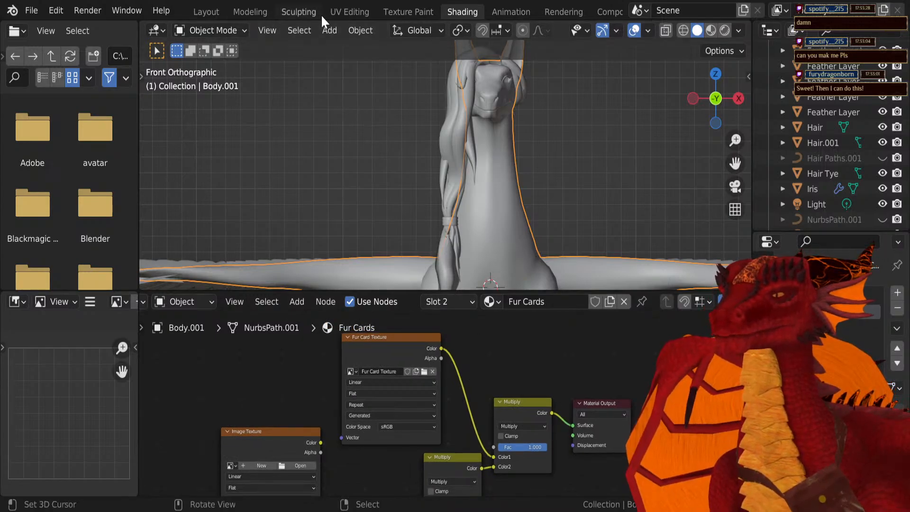
Step: Open the Texture Paint workspace and frame the UV layout over the Fur Card Texture
click(393, 12)
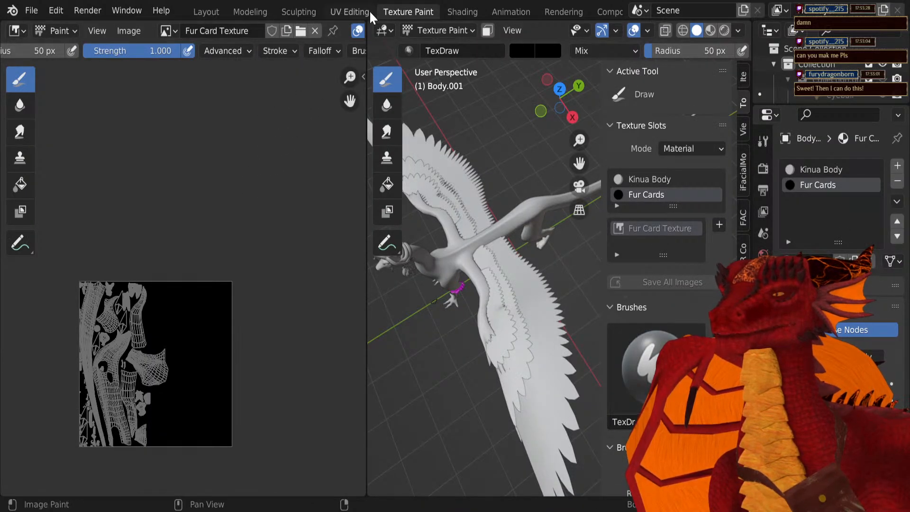
click(353, 12)
scroll(184, 253, up, 3)
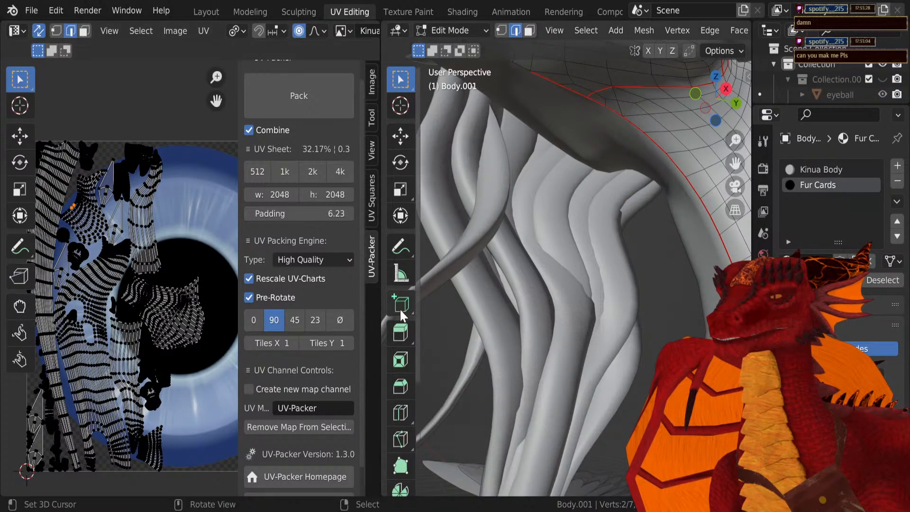
scroll(545, 236, down, 6)
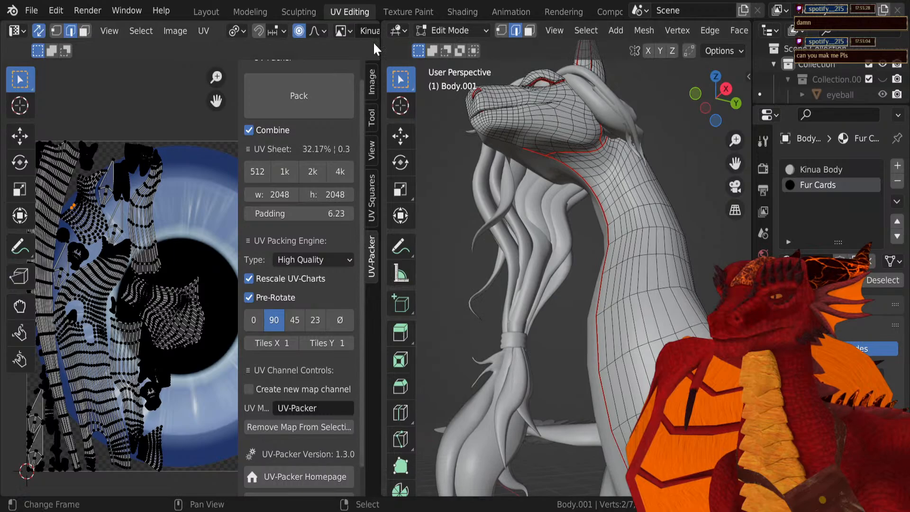
click(422, 12)
scroll(142, 332, up, 4)
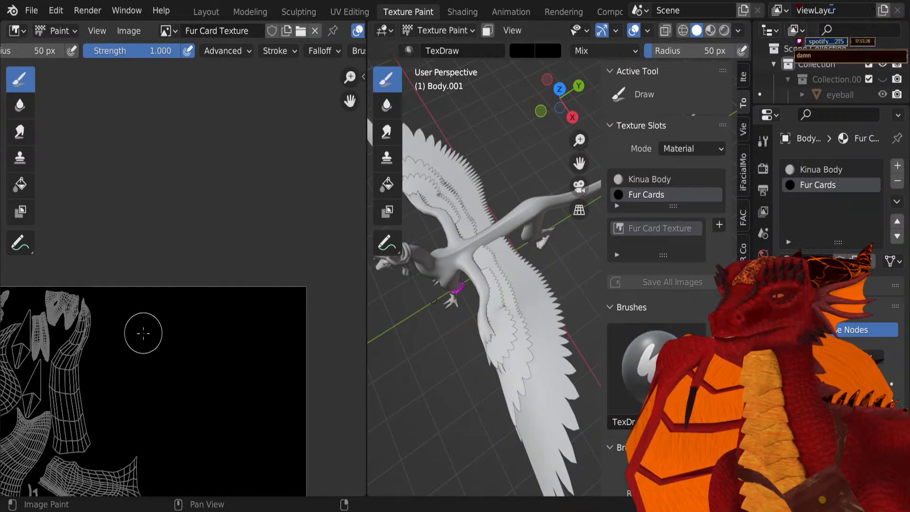
shift+middle_drag(151, 325, 215, 146)
Step: Switch the 3D viewport to Rendered shading around the fur flaps on the front leg
shift+middle_drag(513, 366, 532, 345)
scroll(504, 283, up, 5)
scroll(532, 346, up, 6)
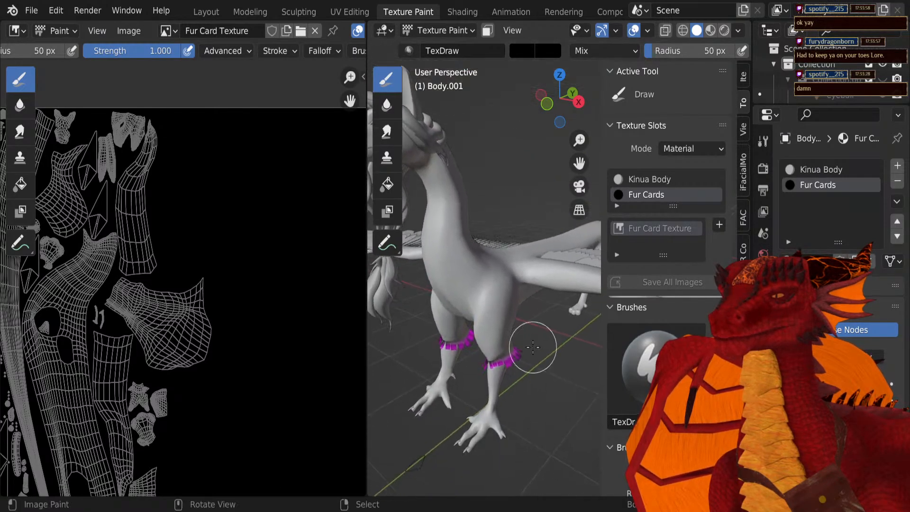
shift+middle_drag(477, 375, 501, 306)
scroll(487, 345, up, 2)
scroll(500, 292, down, 4)
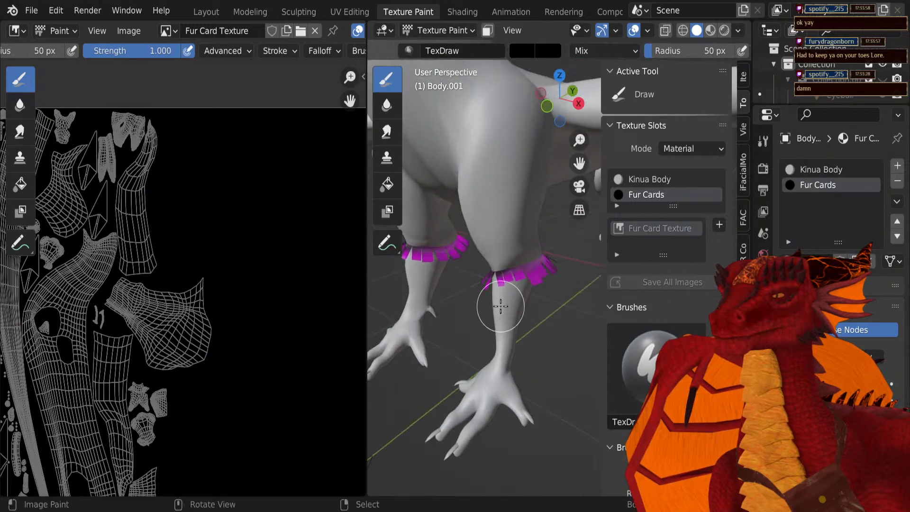
key(z)
click(507, 277)
scroll(506, 292, up, 5)
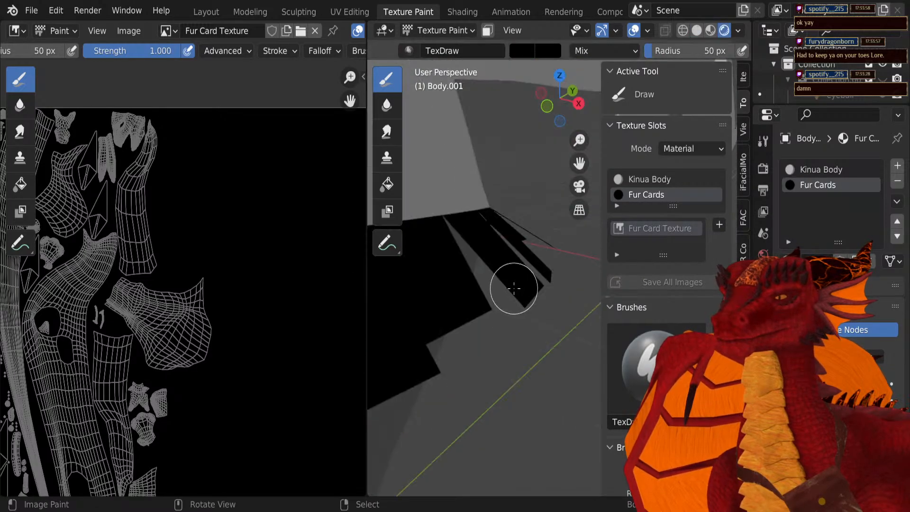
shift+middle_drag(505, 294, 504, 288)
Step: Set the brush blending mode to Erase Alpha and try erasing a fur flap's end in the right orthographic view
key(KP_1)
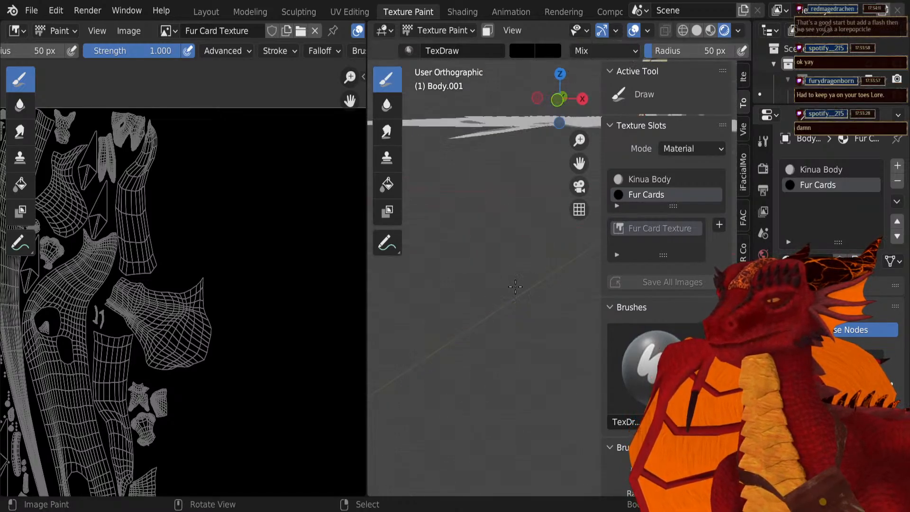
key(KP_3)
shift+middle_drag(514, 287, 630, 312)
scroll(556, 284, up, 5)
shift+middle_drag(445, 214, 441, 298)
scroll(475, 270, up, 4)
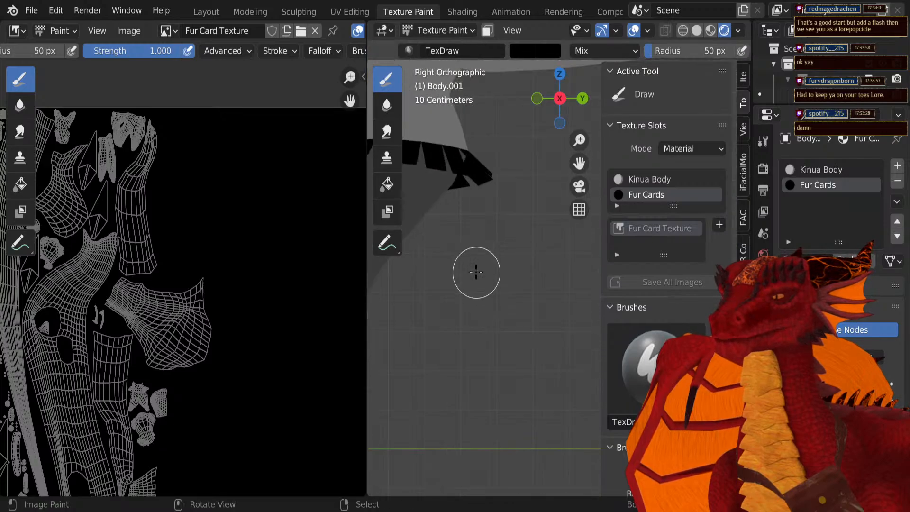
shift+middle_drag(475, 270, 517, 323)
scroll(517, 304, up, 4)
shift+middle_drag(479, 223, 521, 284)
shift+middle_drag(443, 277, 475, 281)
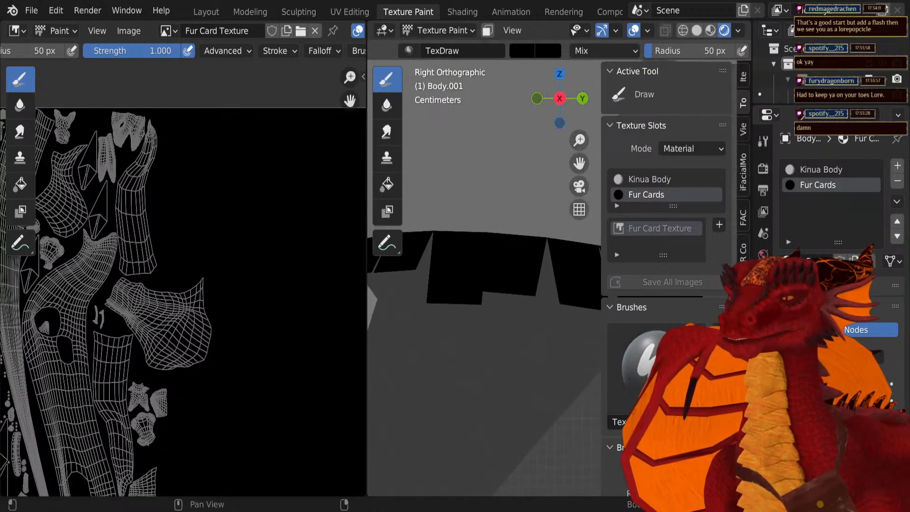
scroll(663, 256, down, 3)
click(690, 389)
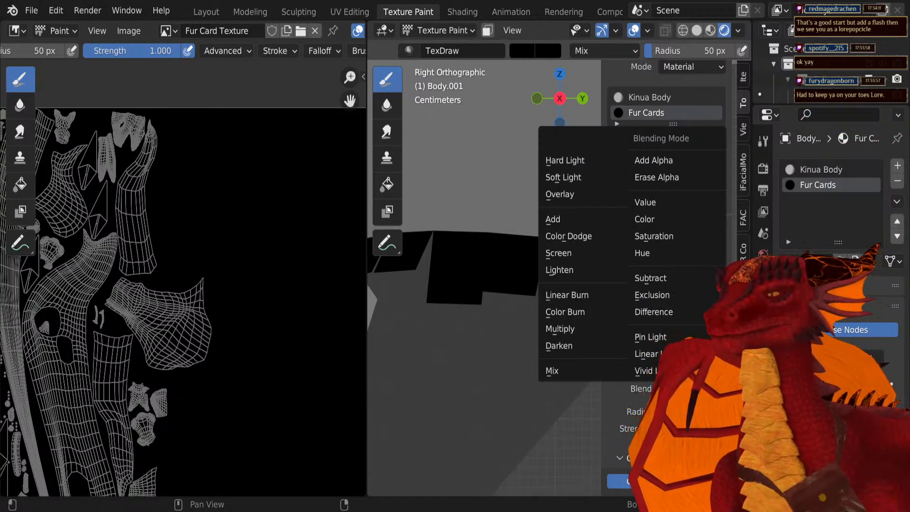
click(656, 177)
scroll(467, 291, up, 4)
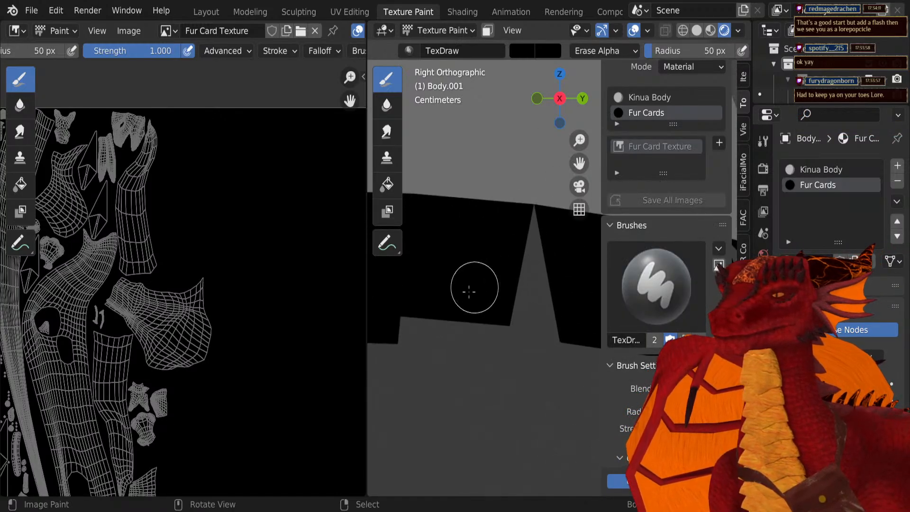
shift+middle_drag(540, 302, 622, 297)
mouse_move(497, 360)
mouse_down()
mouse_move(510, 310)
mouse_move(532, 356)
mouse_up()
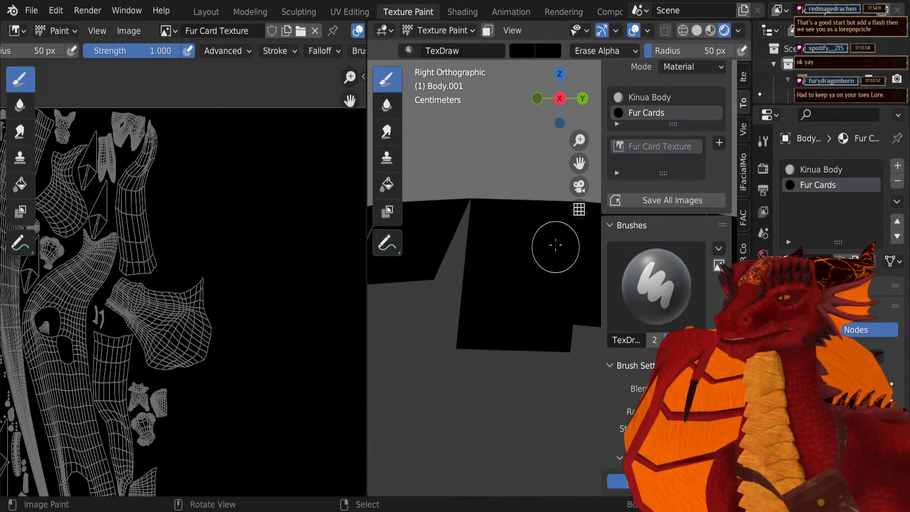
Step: Display the active tool settings in the properties editor and return from Edit Mode to Texture Paint mode
key(Tab)
scroll(528, 245, down, 3)
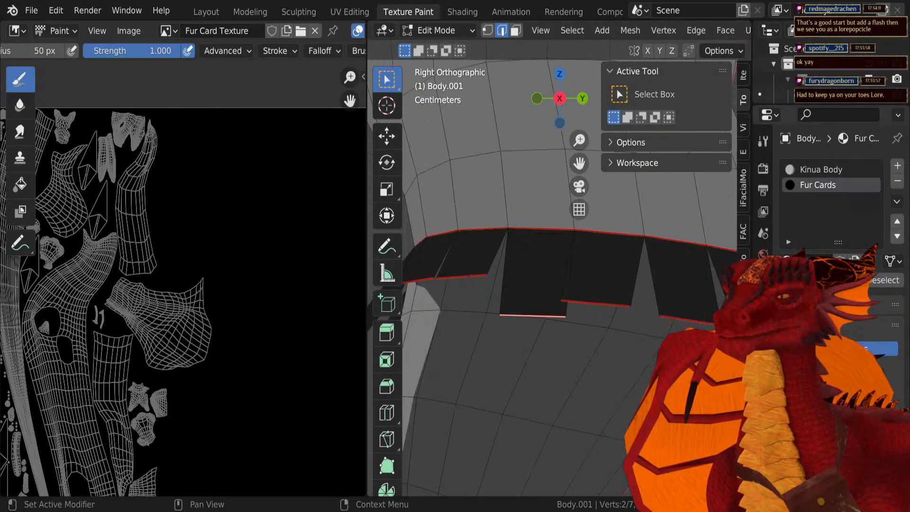
click(761, 140)
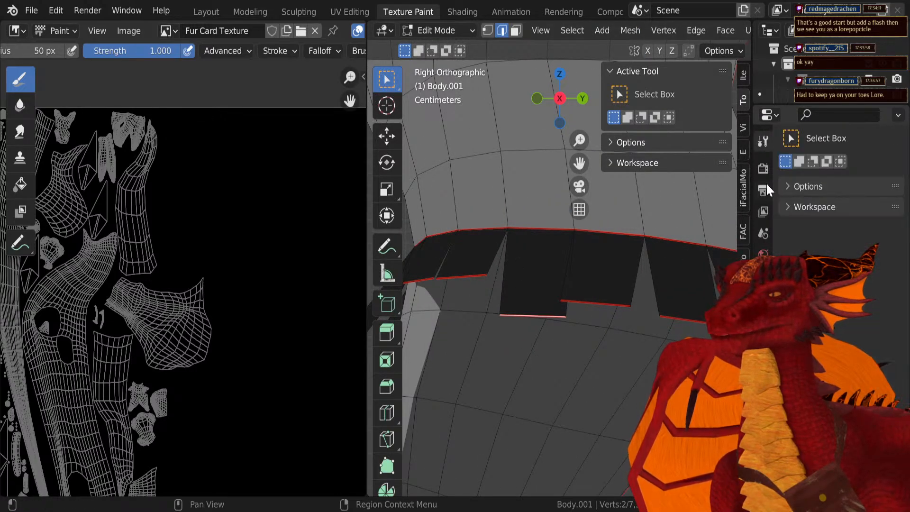
key(Tab)
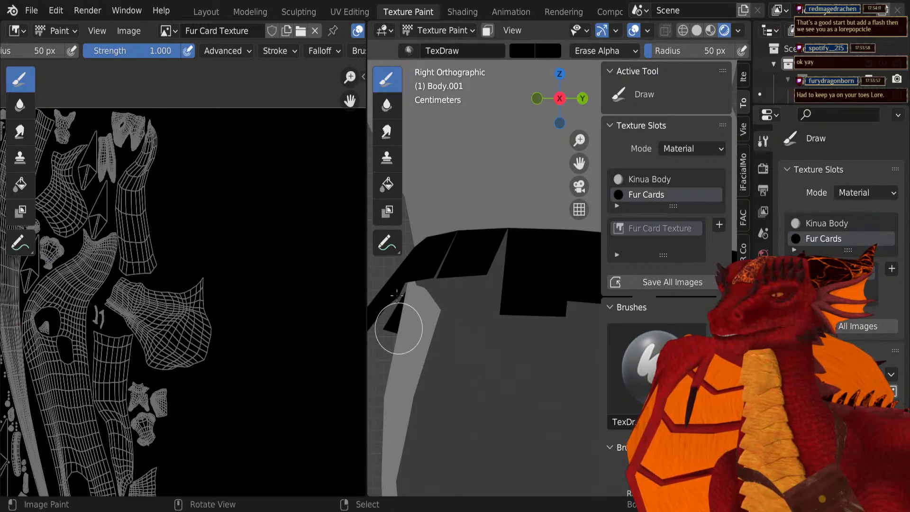
Step: Try Erase Alpha strokes across a fur flap and the leg below it, and check the flap ring from several angles
scroll(526, 319, up, 2)
drag(527, 317, 507, 247)
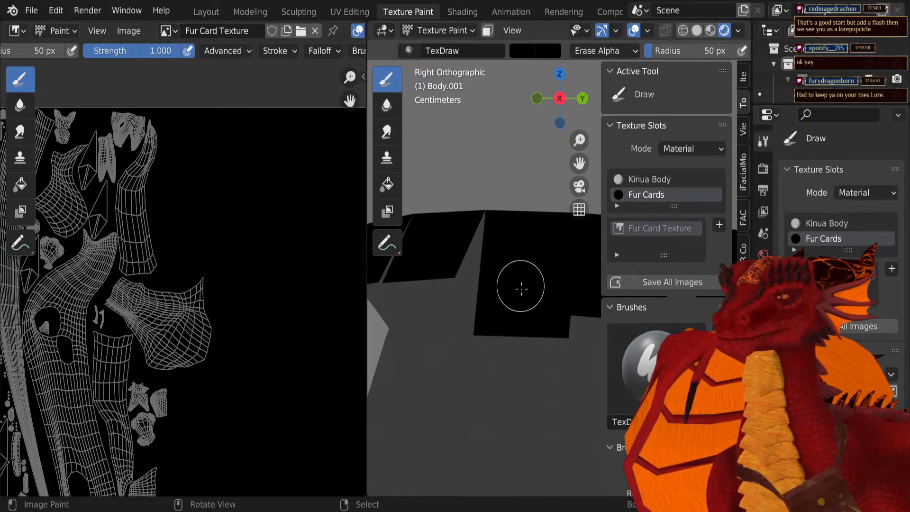
mouse_move(516, 406)
mouse_down()
mouse_move(489, 420)
mouse_move(420, 503)
mouse_up()
scroll(518, 424, down, 3)
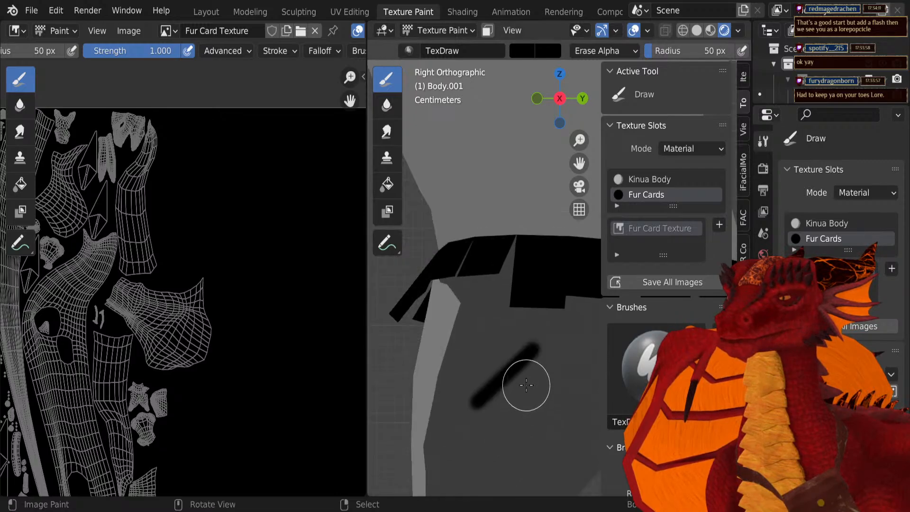
scroll(526, 369, down, 4)
mouse_move(526, 367)
middle_down()
mouse_move(538, 375)
mouse_move(613, 356)
mouse_move(508, 325)
mouse_move(519, 325)
mouse_move(490, 373)
mouse_move(520, 341)
middle_up()
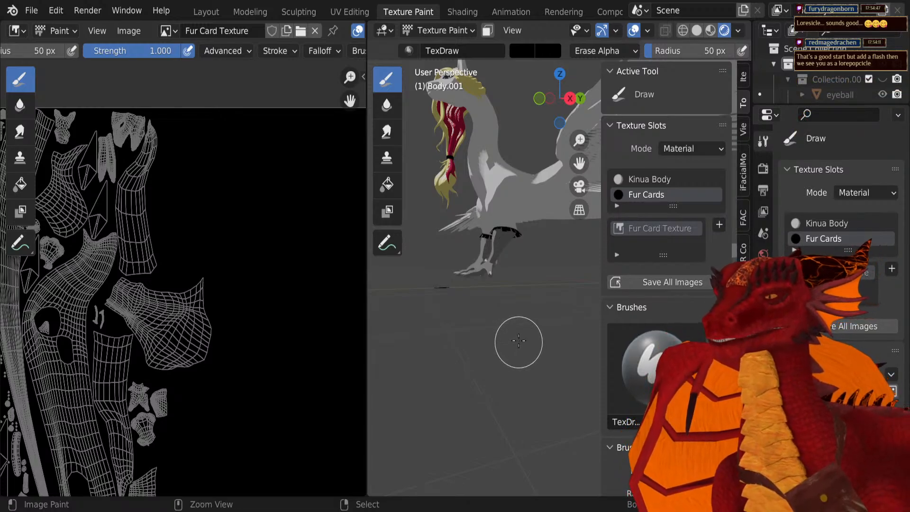
ctrl+middle_drag(519, 345, 520, 315)
scroll(525, 302, up, 6)
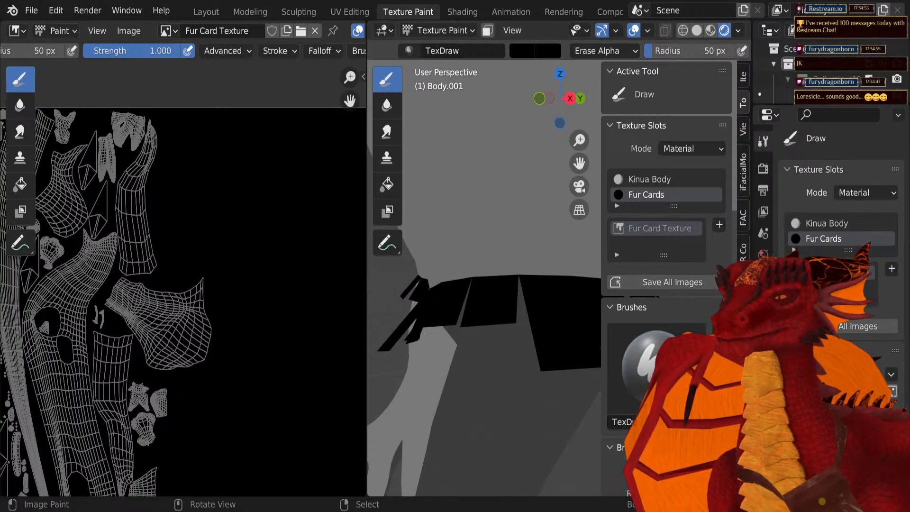
scroll(488, 335, down, 5)
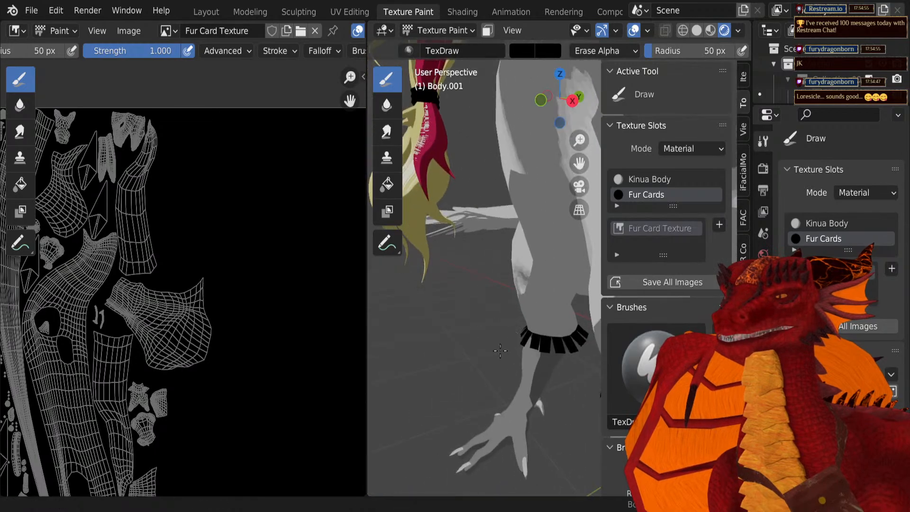
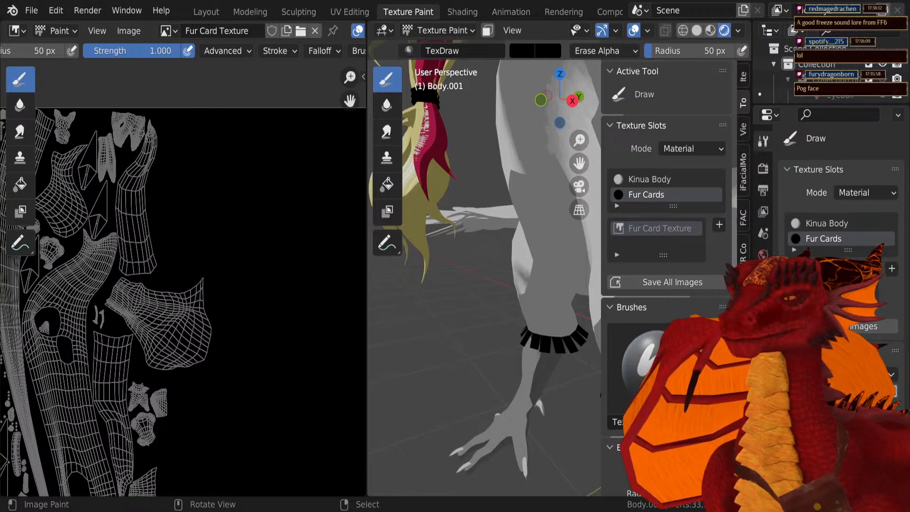
Step: Switch the body mesh to Edit Mode and select one whole fur flap on the front leg through its linked geometry
scroll(468, 334, down, 4)
shift+middle_drag(483, 308, 462, 296)
scroll(466, 313, up, 4)
key(Tab)
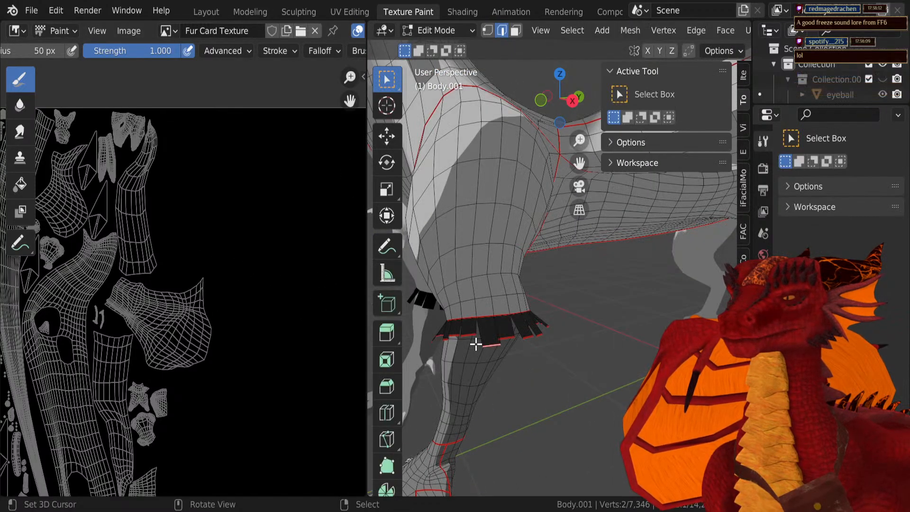
scroll(474, 347, up, 5)
scroll(474, 350, down, 5)
click(488, 420)
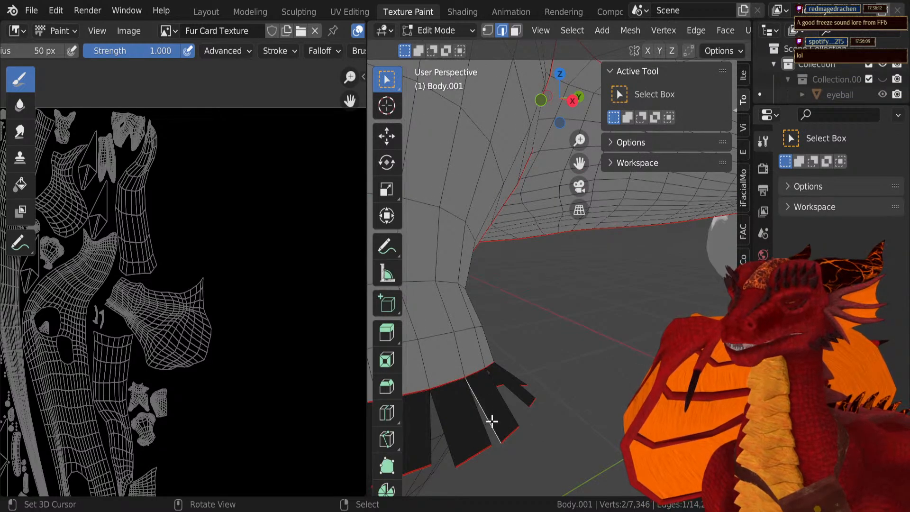
key(ctrl+l)
scroll(538, 294, down, 4)
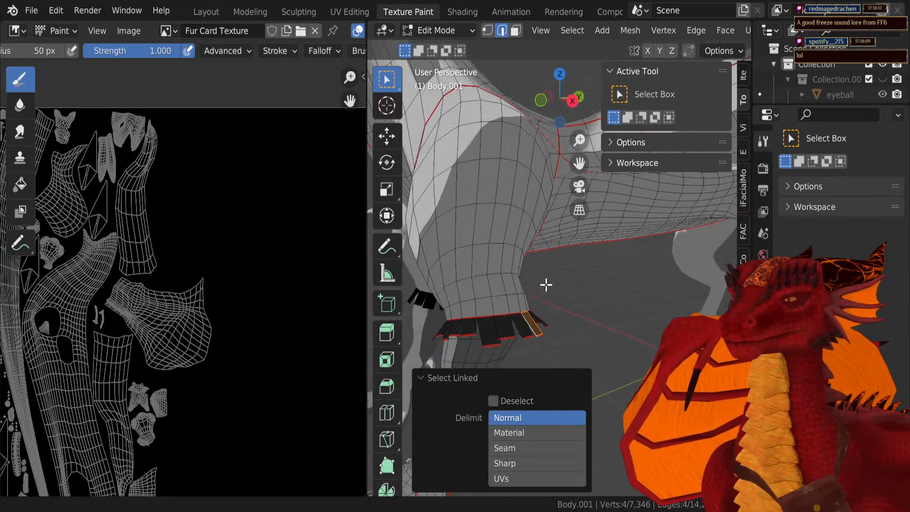
Step: Add the neighbouring linked fur flaps on the near side of the ring to the selection and undo the accidental leg selection
key(l)
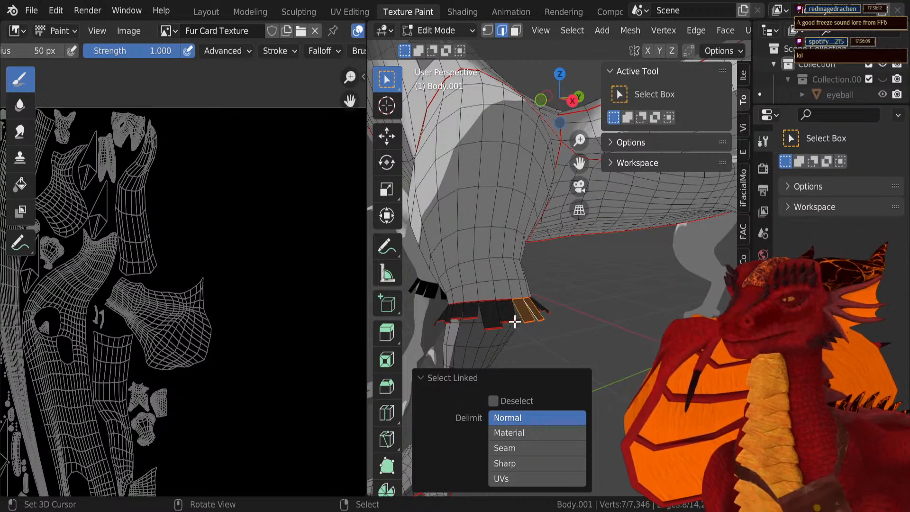
key(l)
key(l)
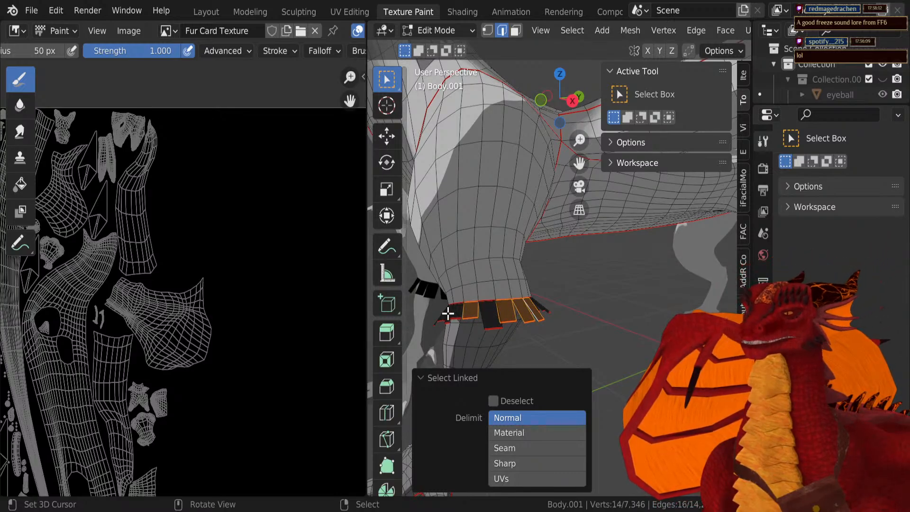
key(l)
key(l)
key(l)
key(l)
key(l)
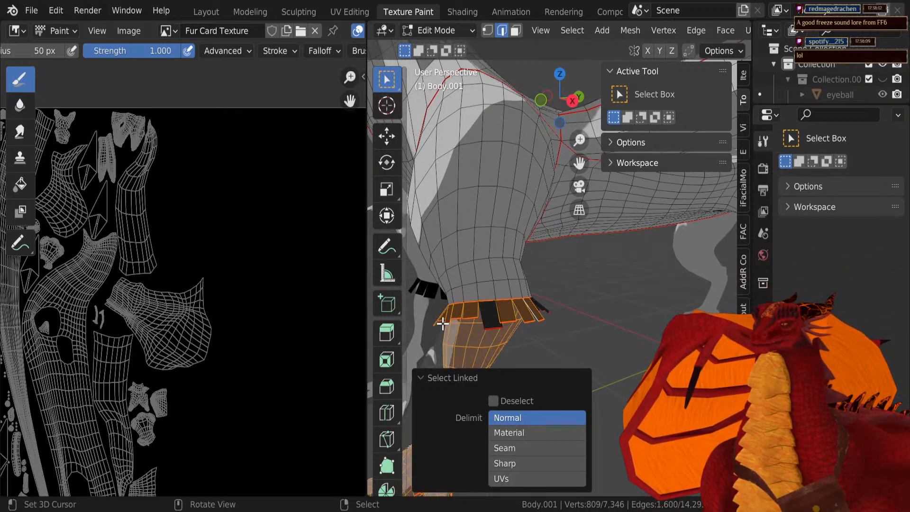
key(ctrl+z)
Step: Add the skipped front flap and the linked flaps on the other side of the leg to the selection
middle_drag(518, 303, 489, 306)
shift+middle_drag(489, 306, 568, 280)
scroll(467, 303, down, 5)
scroll(551, 271, up, 6)
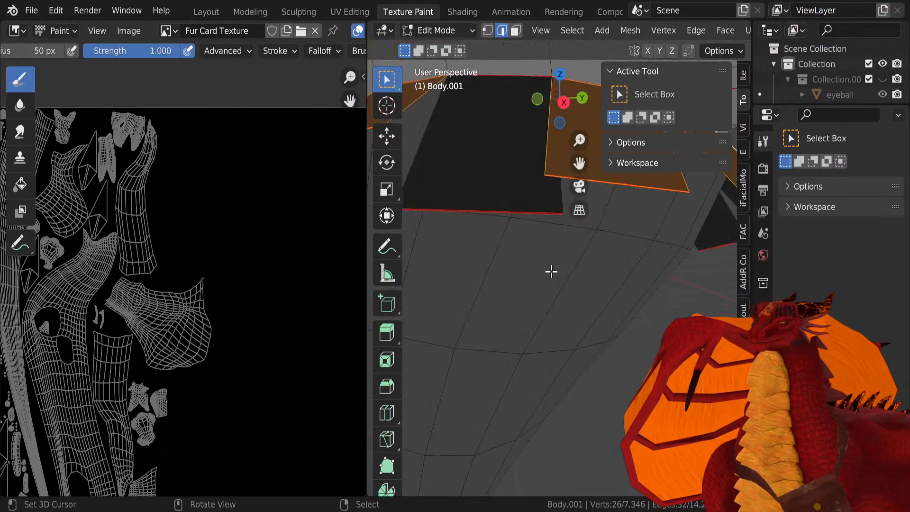
key(l)
scroll(506, 176, down, 9)
middle_drag(538, 191, 490, 197)
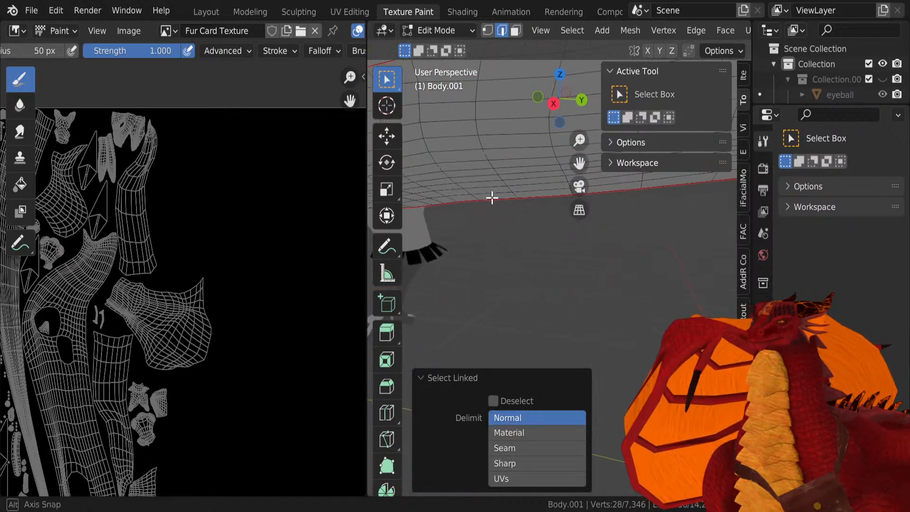
shift+middle_drag(450, 258, 581, 276)
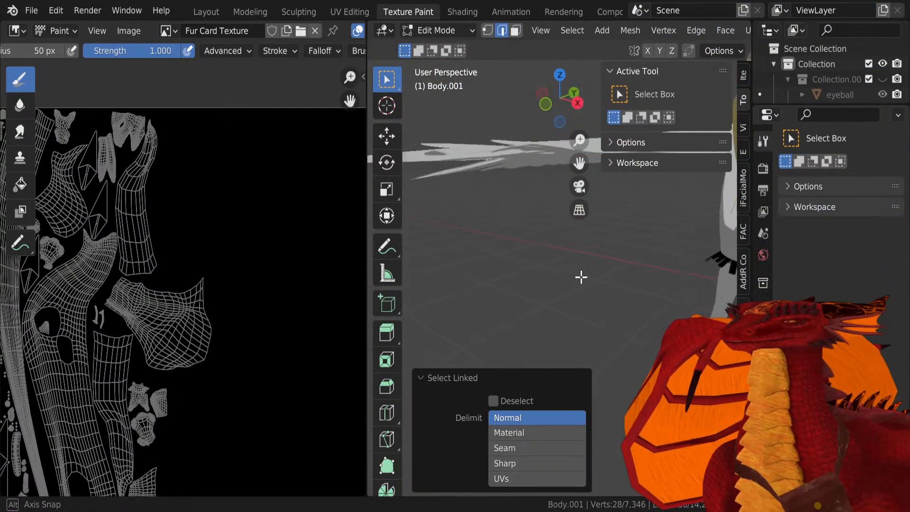
shift+middle_drag(706, 272, 370, 244)
middle_drag(439, 256, 525, 237)
scroll(486, 236, up, 3)
shift+middle_drag(524, 237, 555, 221)
scroll(532, 233, up, 5)
scroll(530, 234, down, 2)
shift+middle_drag(429, 201, 547, 234)
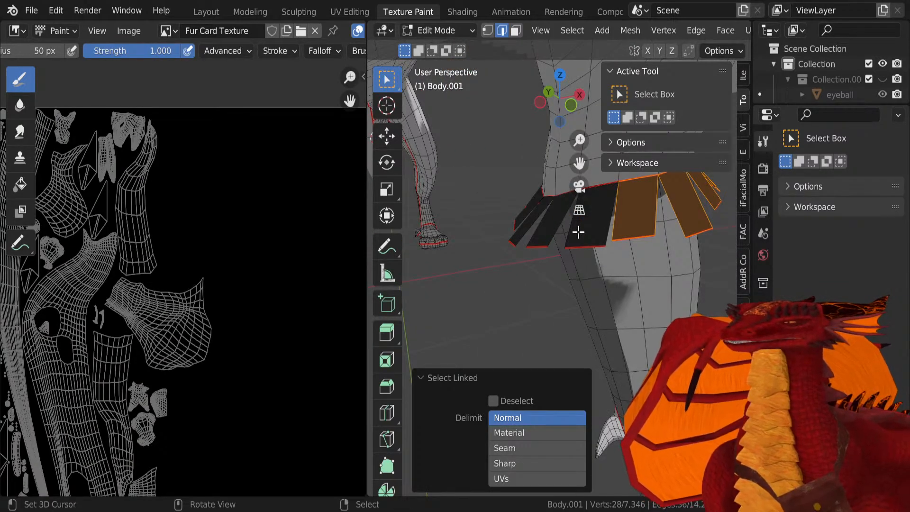
key(l)
key(l)
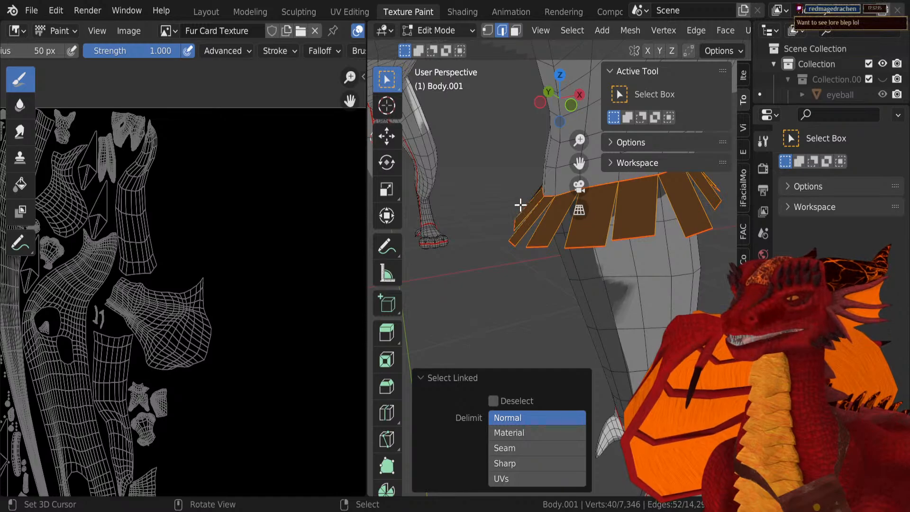
Step: Select the remaining linked flaps to complete the ring around the leg, and switch to the front orthographic view
middle_drag(523, 208, 572, 224)
shift+middle_drag(422, 218, 515, 230)
scroll(542, 249, up, 4)
key(l)
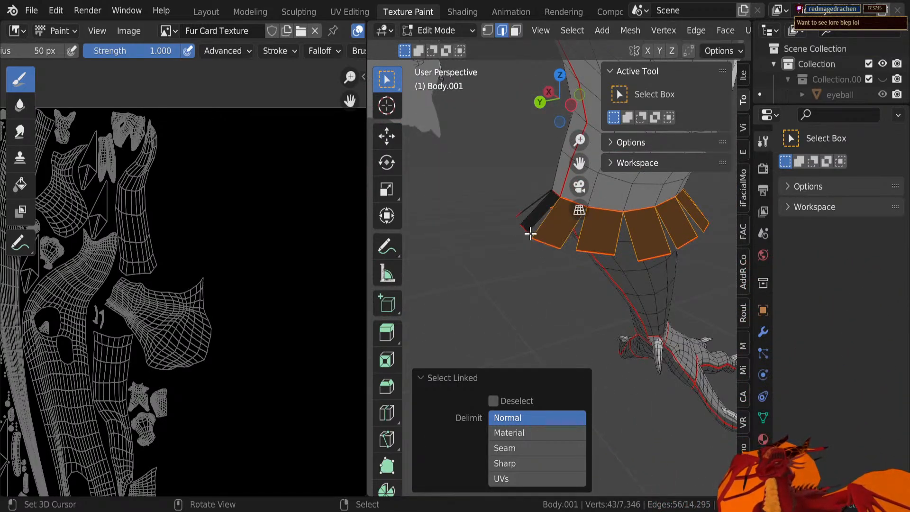
key(l)
key(l)
middle_drag(524, 209, 511, 229)
key(KP_1)
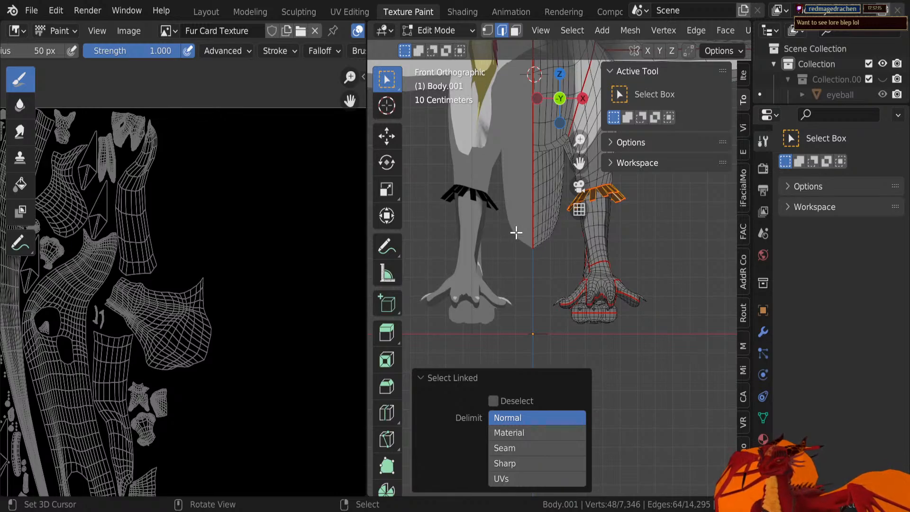
Step: Unwrap the selected ring of fur flaps and fit the whole Fur Card Texture in the image editor
shift+middle_drag(629, 244, 607, 283)
scroll(608, 283, up, 5)
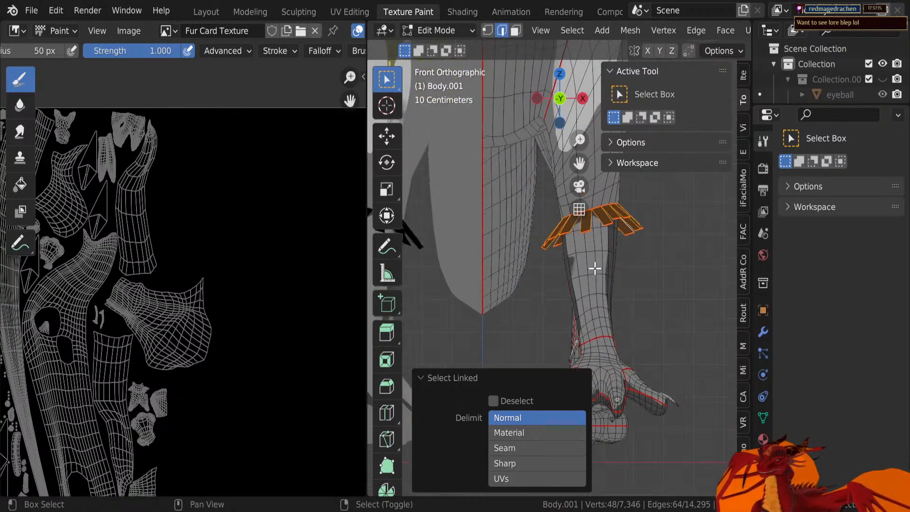
shift+middle_drag(589, 278, 613, 300)
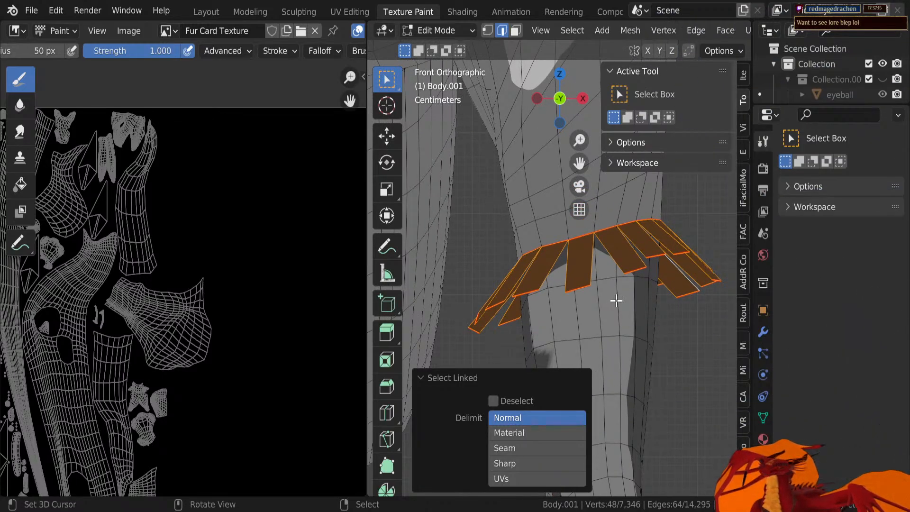
middle_drag(593, 283, 585, 310)
key(u)
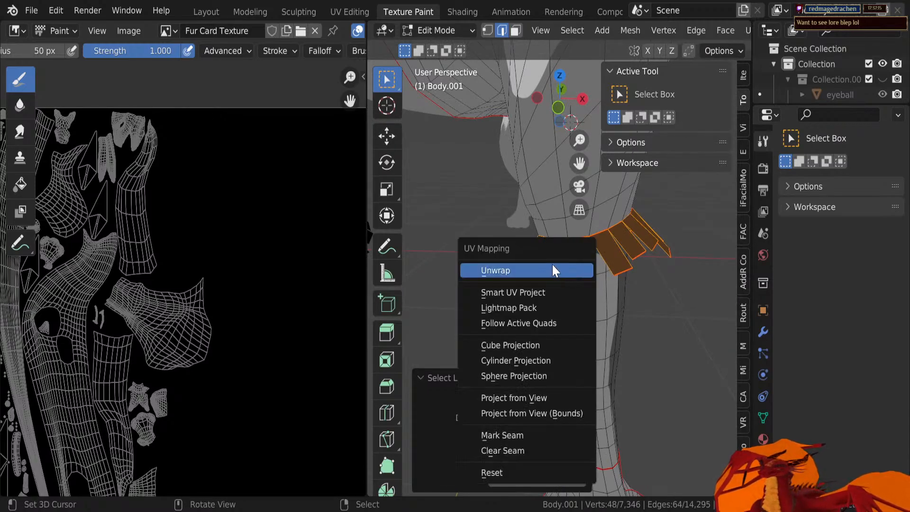
click(578, 268)
key(Home)
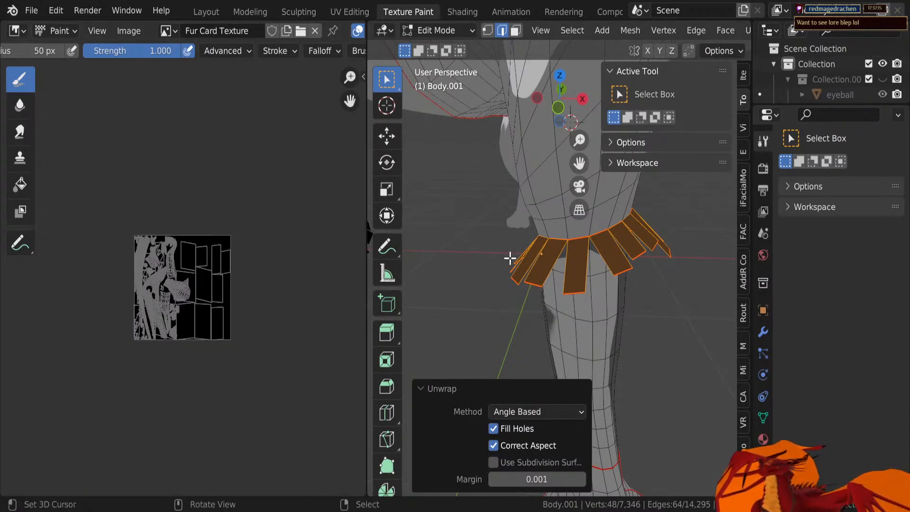
Step: Open the UV Editing workspace and set the UV editor's pivot point to Median Point
click(356, 11)
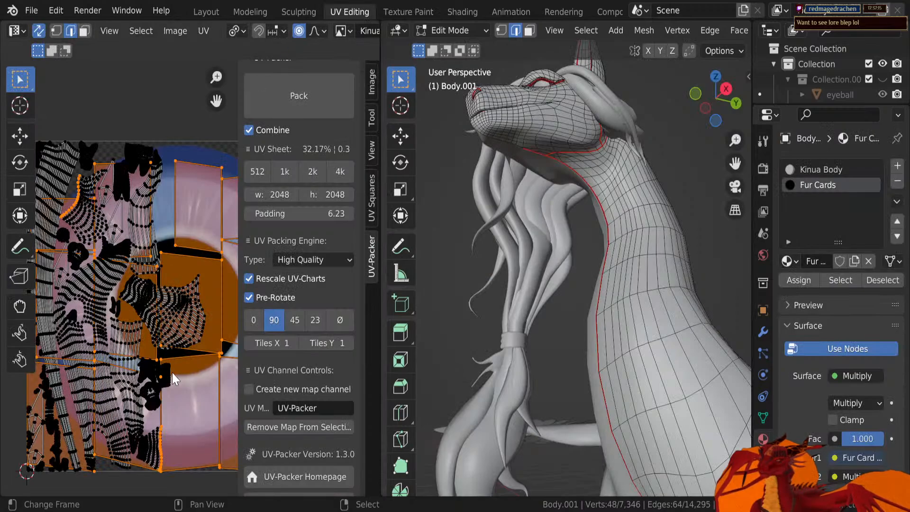
key(s)
click(197, 410)
key(period)
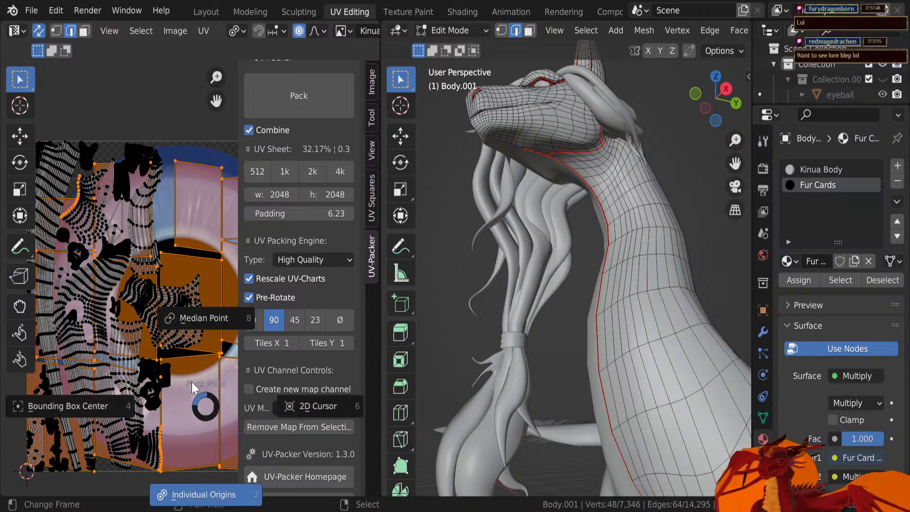
click(192, 339)
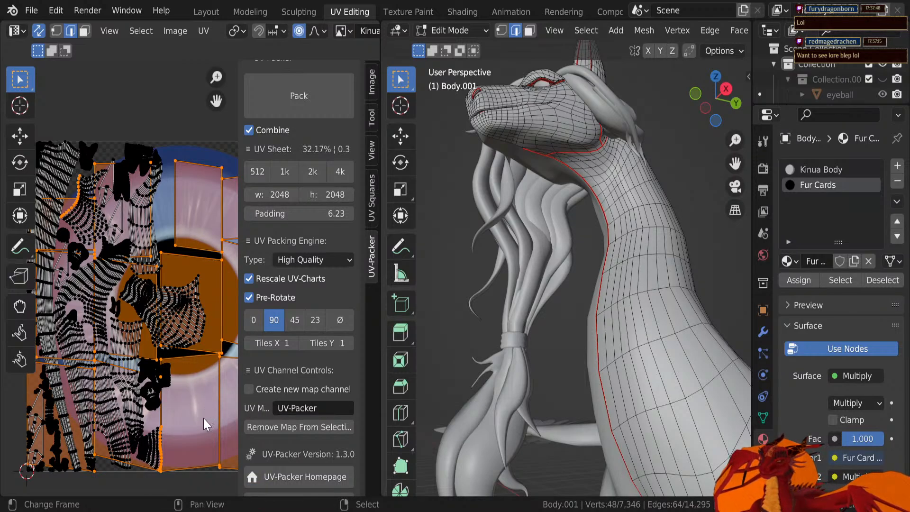
Step: Try scaling and moving the fur flap UV islands with proportional editing on, and undo the scaling
key(s)
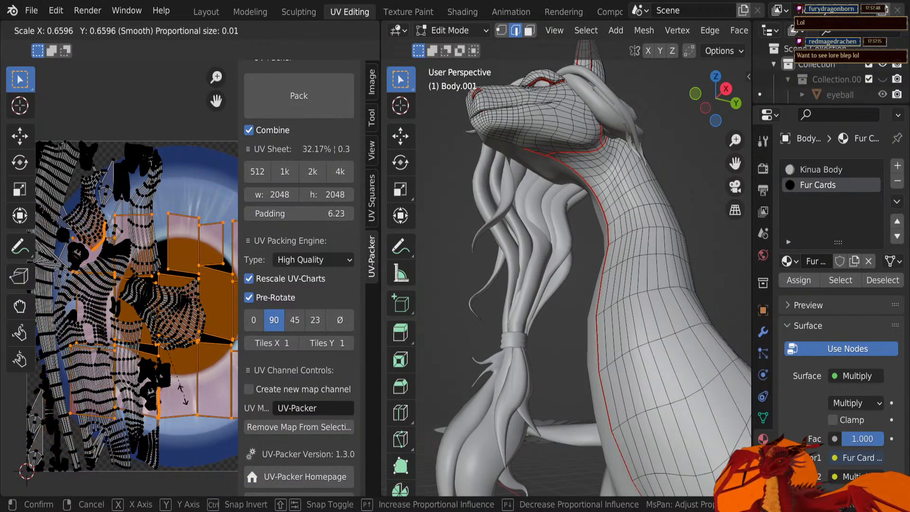
click(177, 364)
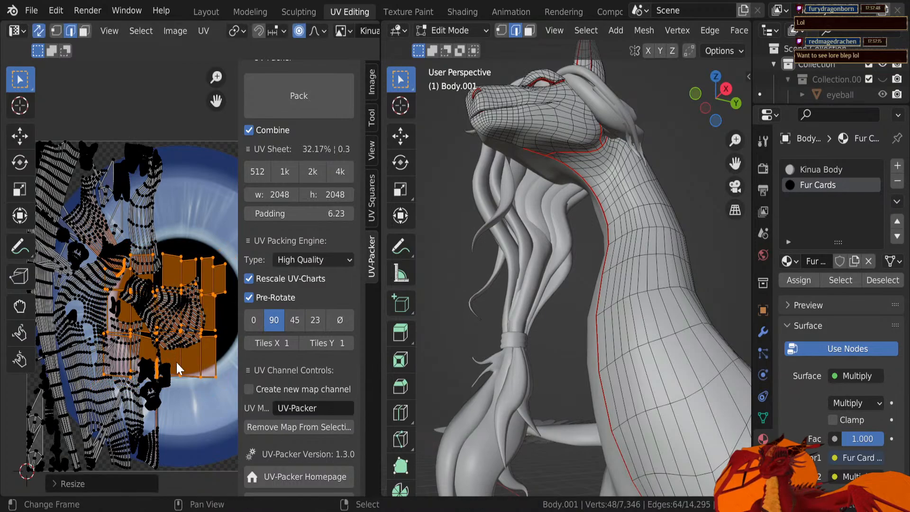
key(g)
right_click(214, 285)
key(ctrl+z)
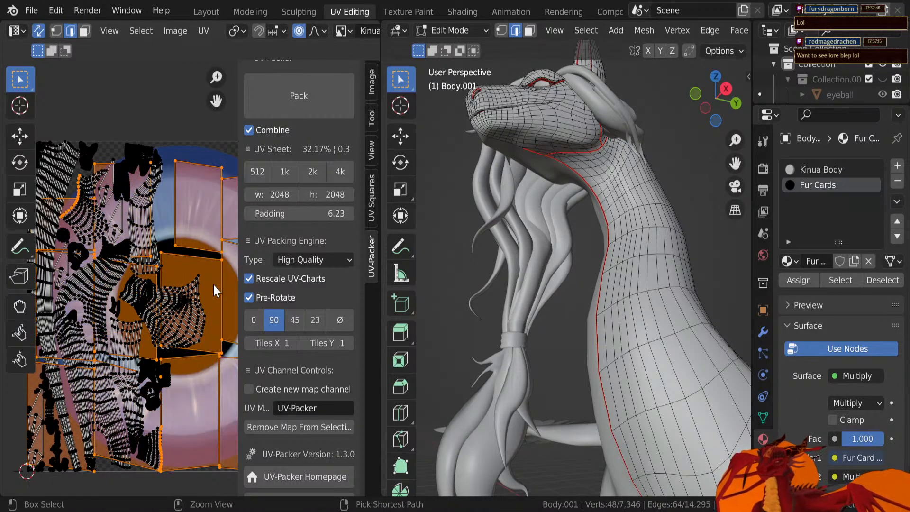
Step: Turn off proportional editing in the UV editor, try scaling down the fur flap UVs, and undo the scaling
key(o)
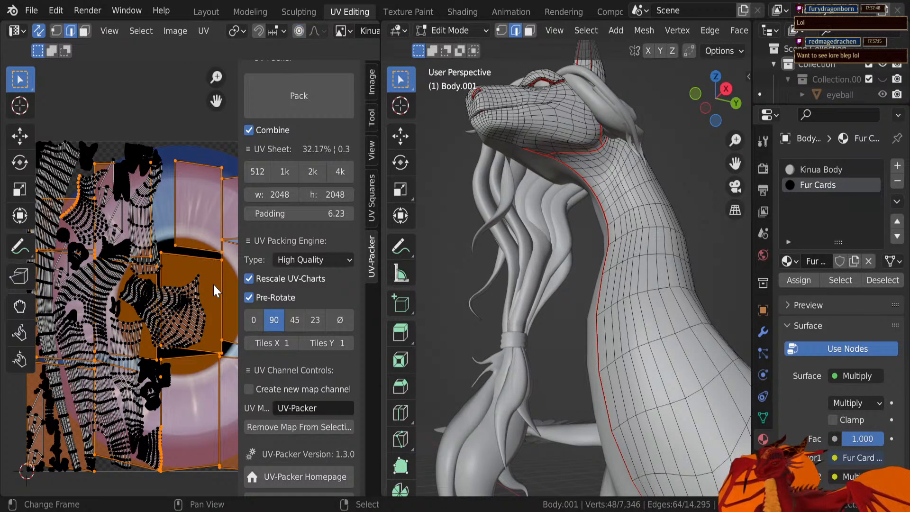
key(s)
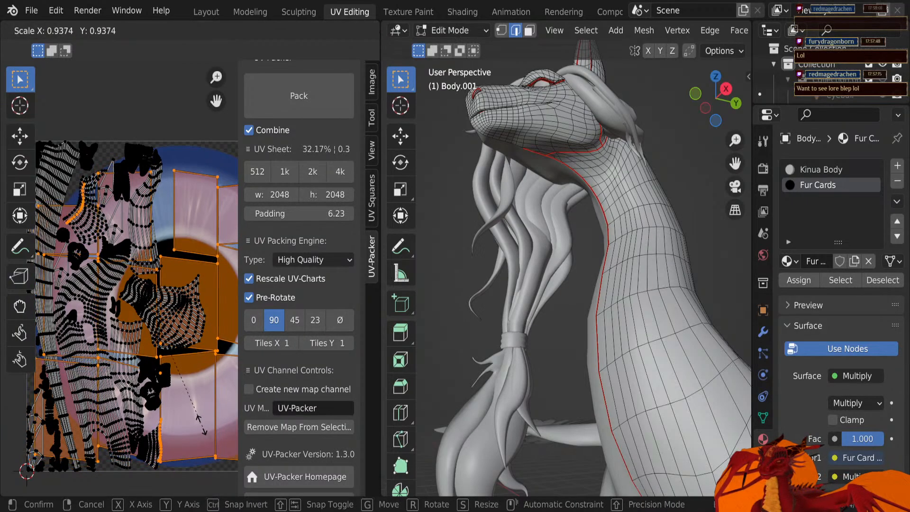
click(165, 338)
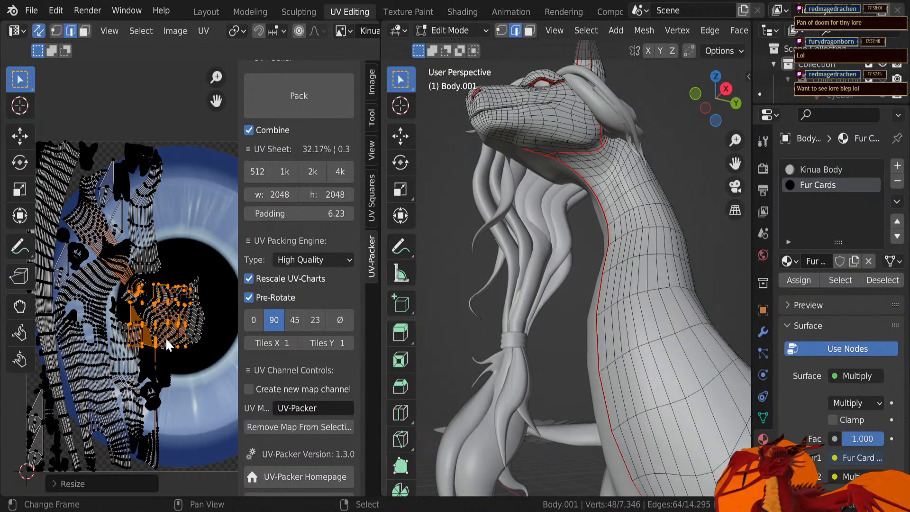
key(ctrl+z)
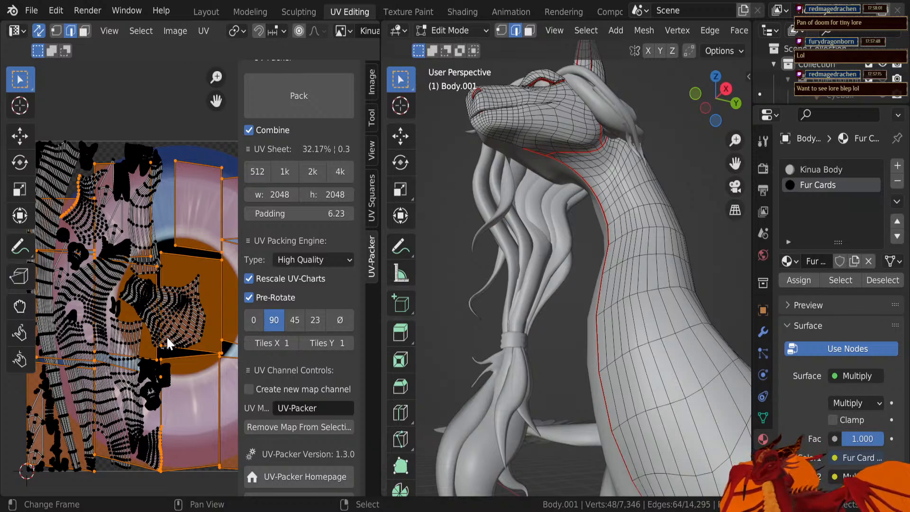
Step: Switch the UV editor to face selection, scale down the fur flap UV islands and move them away from the body islands
key(3)
key(s)
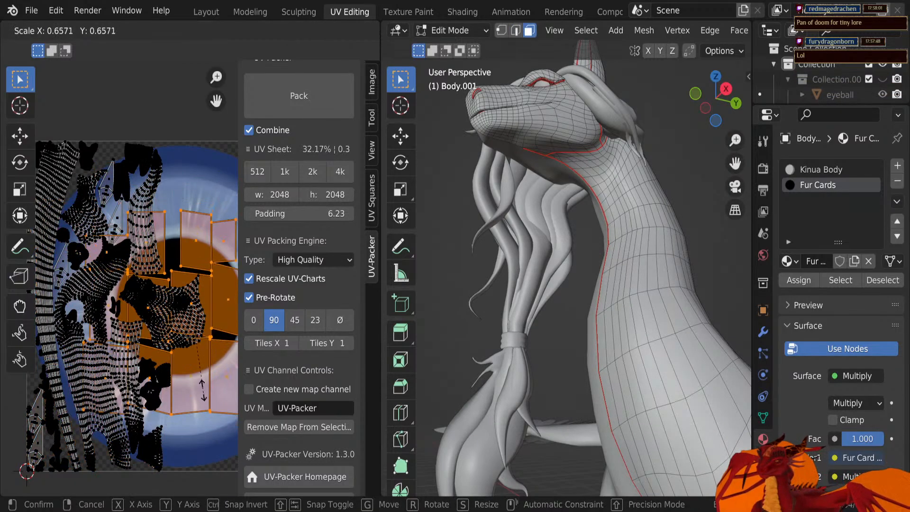
click(177, 342)
key(g)
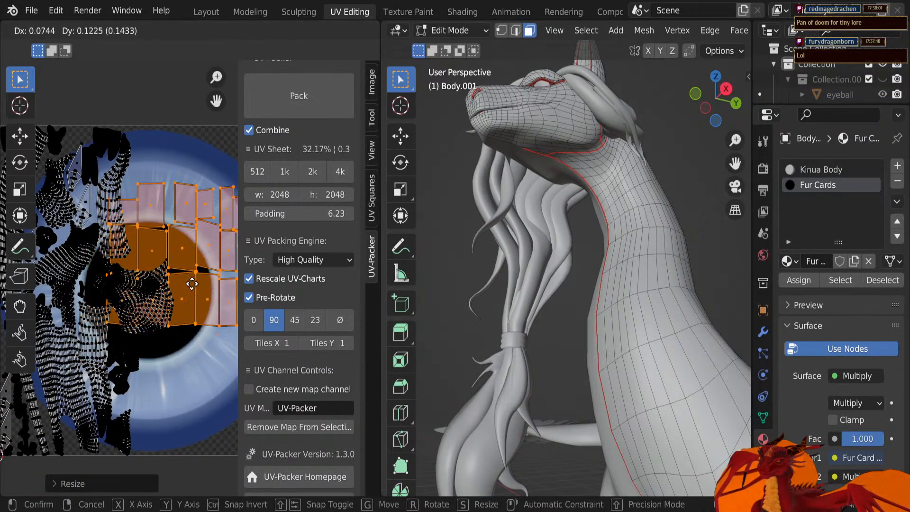
click(236, 363)
Step: Shrink the fur flap UV islands further and move them into the empty upper-right corner of the UV space
key(s)
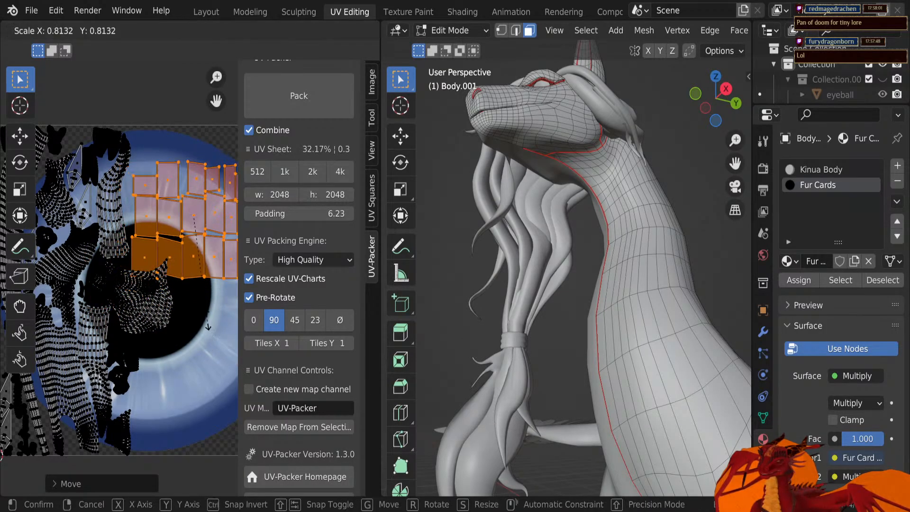
click(201, 284)
key(g)
click(200, 266)
scroll(200, 267, up, 2)
key(g)
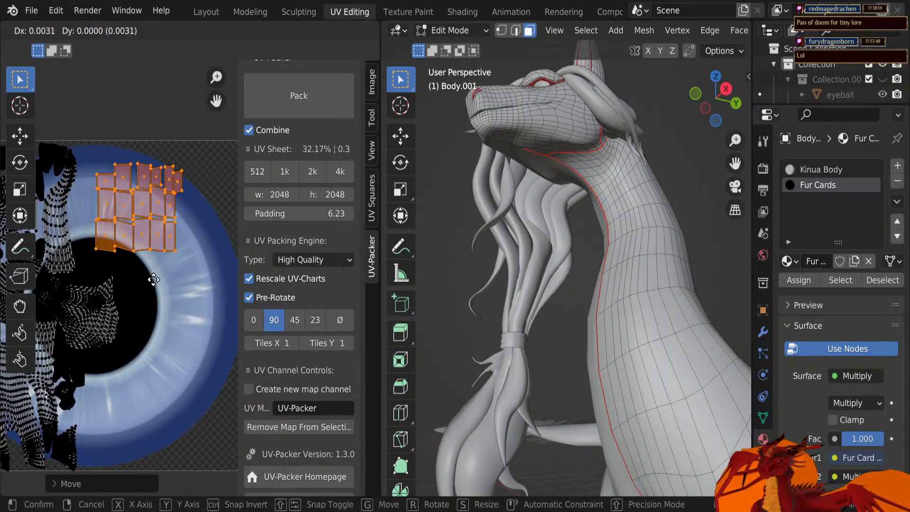
click(209, 265)
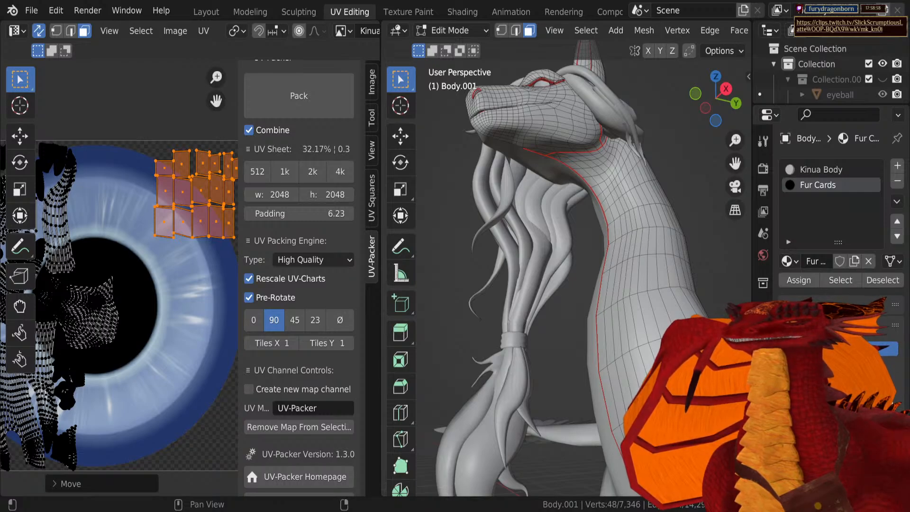
scroll(153, 265, up, 2)
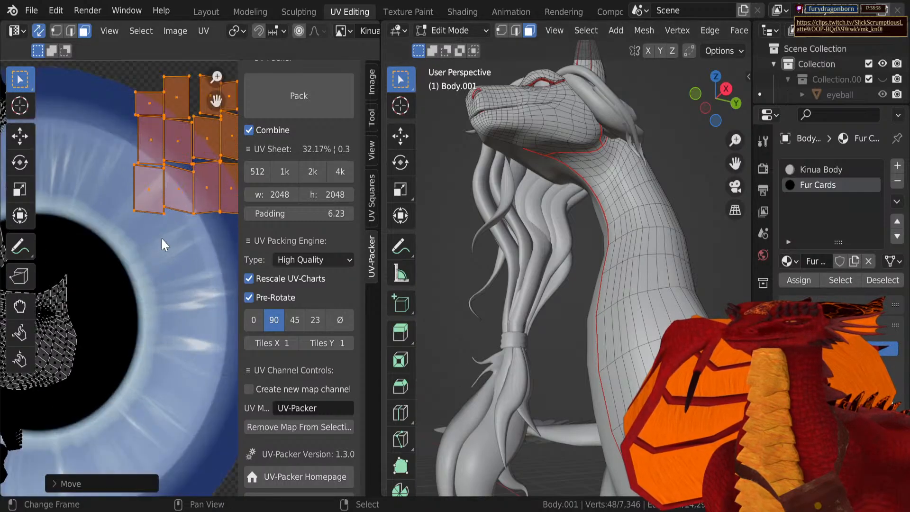
middle_drag(158, 242, 119, 291)
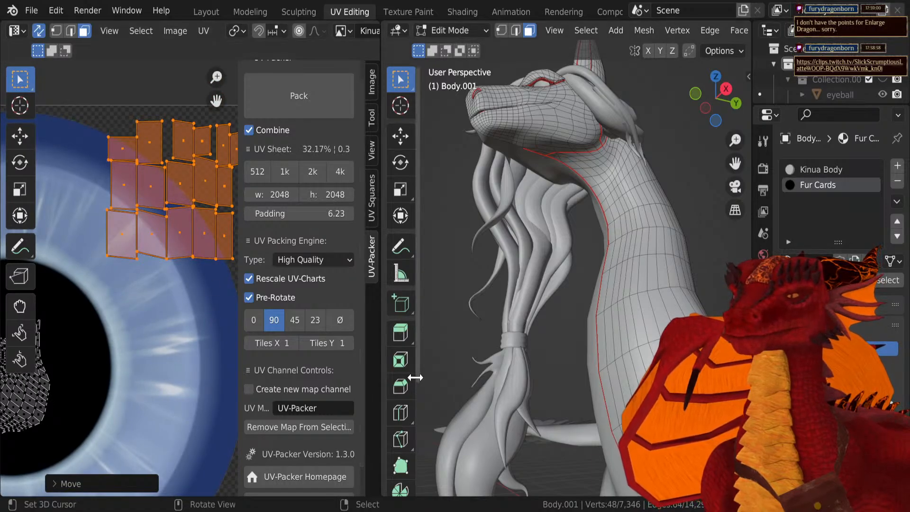
scroll(679, 183, up, 5)
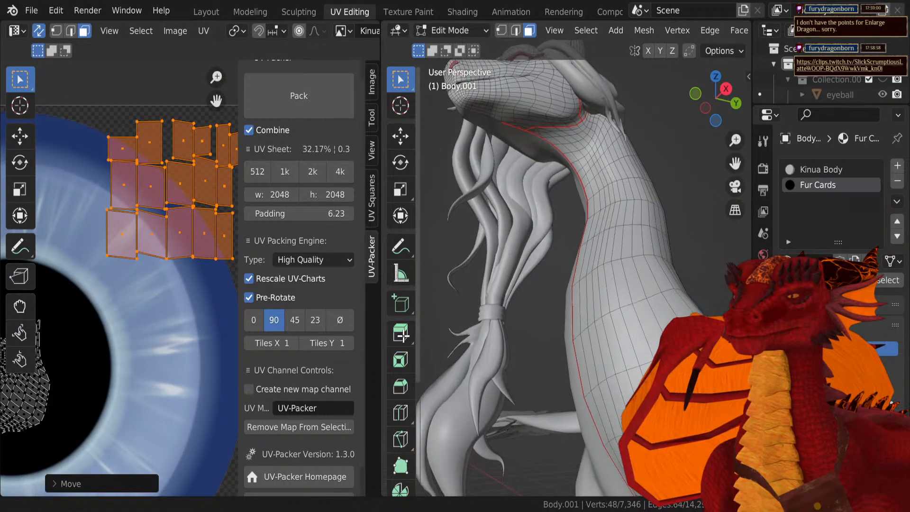
Step: Leave mesh editing for the Texture Paint workspace and turn on the face-selection paint mask for the body
shift+middle_drag(680, 183, 653, 137)
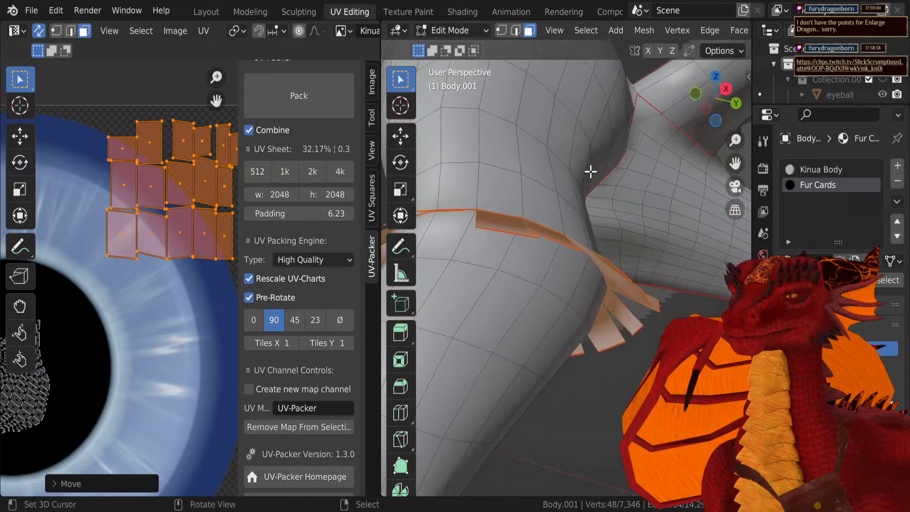
middle_drag(589, 170, 563, 293)
shift+middle_drag(563, 308, 544, 241)
key(Tab)
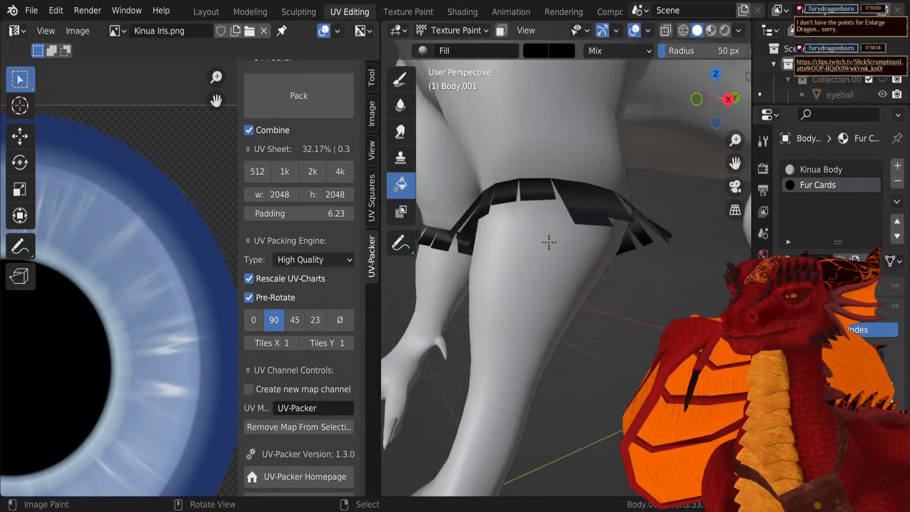
click(398, 11)
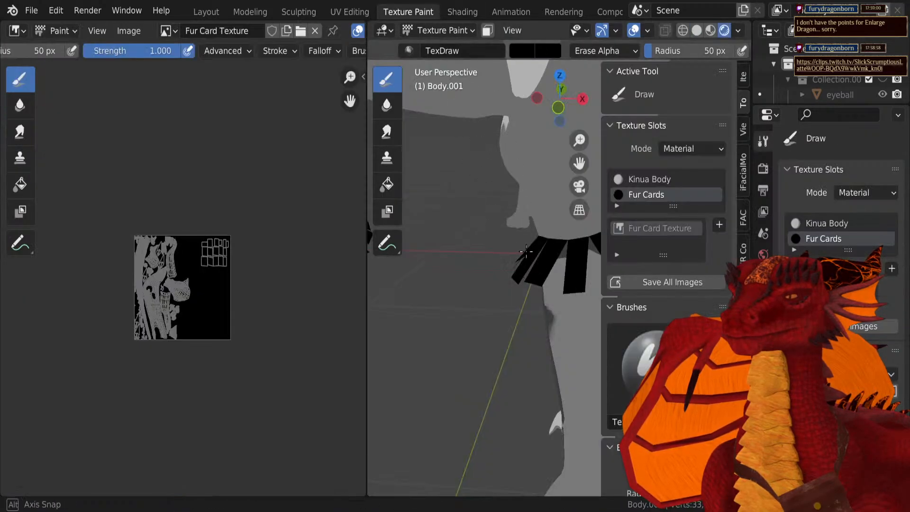
scroll(504, 204, up, 3)
click(488, 30)
shift+middle_drag(525, 203, 473, 224)
middle_drag(479, 255, 516, 311)
scroll(517, 311, up, 1)
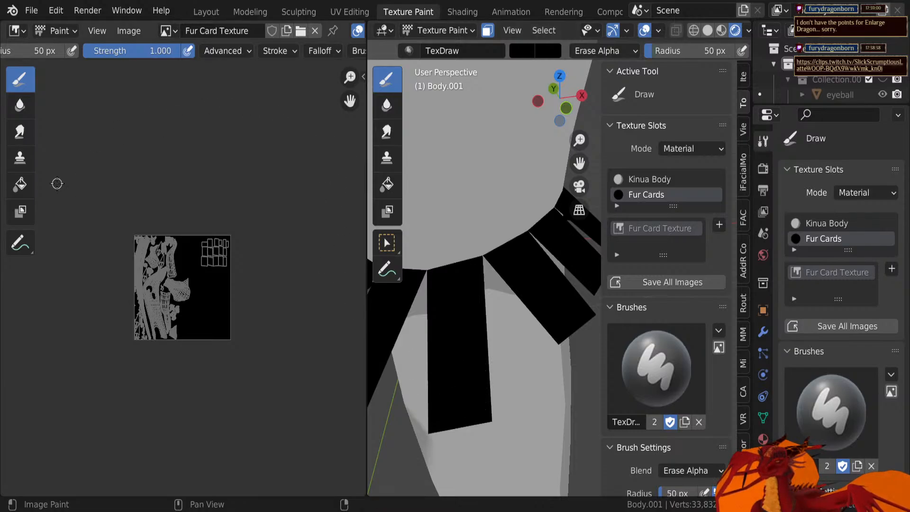
Step: Fill the whole Fur Card Texture image with white from the color palette using the Fill brush
click(20, 183)
scroll(616, 313, down, 5)
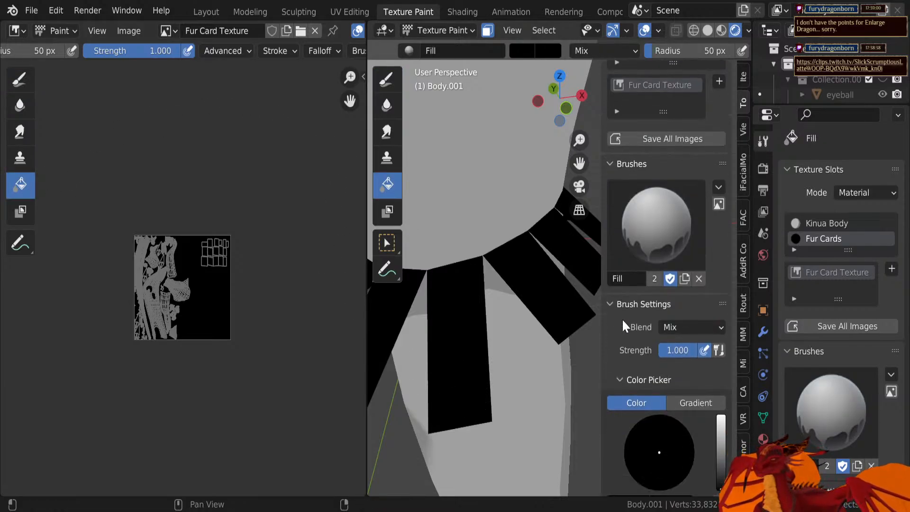
scroll(622, 317, down, 4)
click(611, 489)
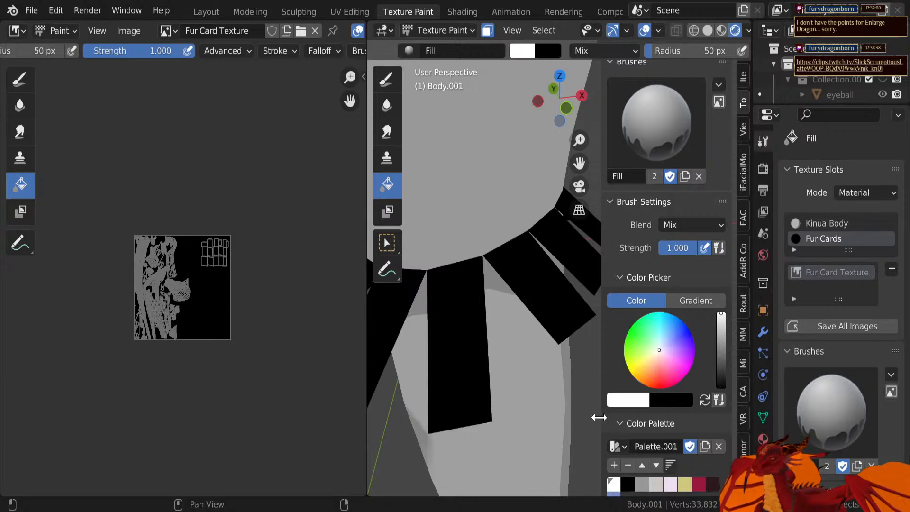
click(222, 305)
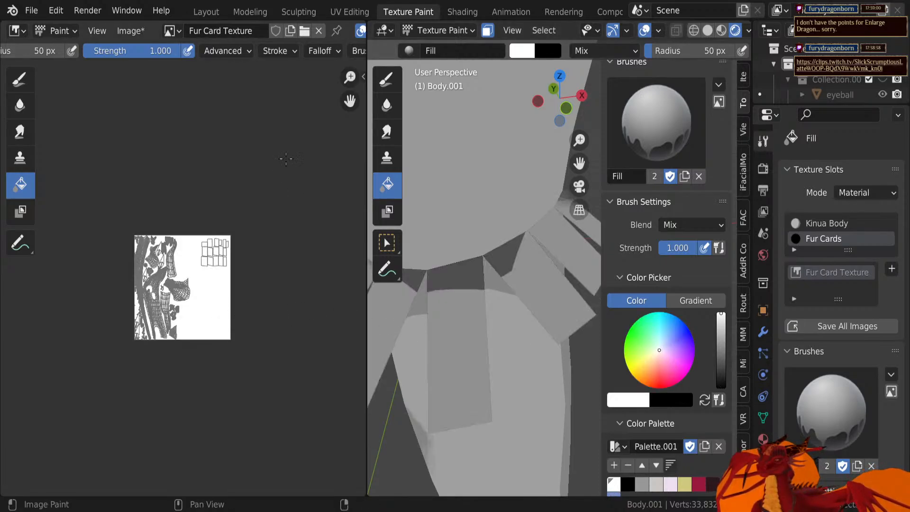
Step: Activate the Draw brush, try an Erase Alpha stroke at the lower-left corner of the fur flap UV islands, and undo it
click(21, 79)
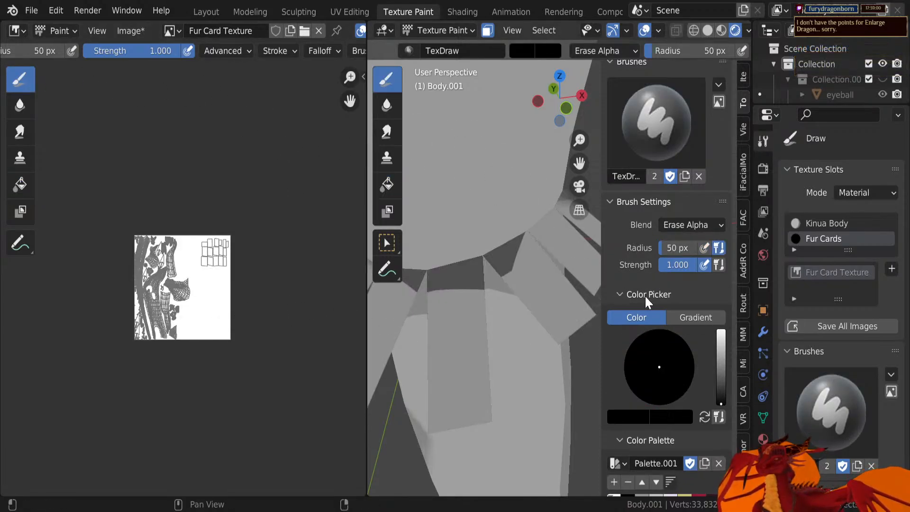
scroll(488, 290, up, 3)
shift+middle_drag(449, 361, 535, 240)
scroll(321, 273, up, 8)
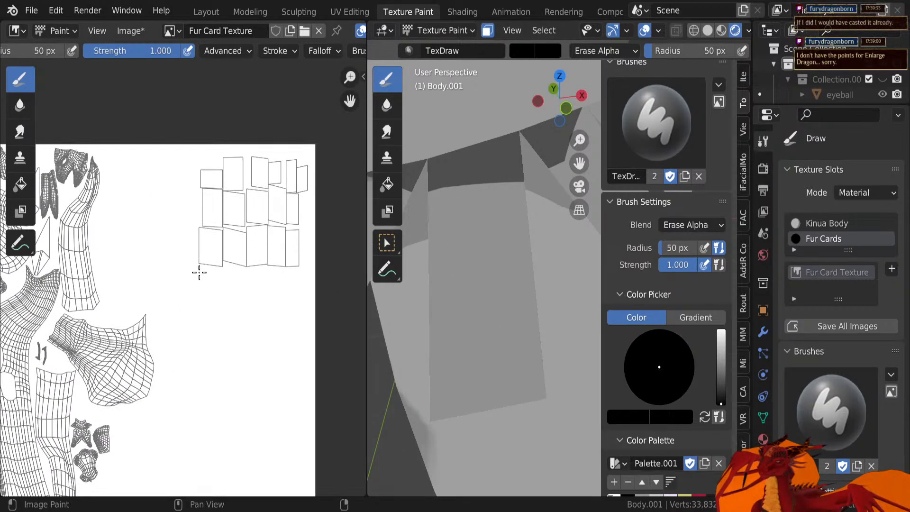
scroll(258, 273, down, 1)
key(n)
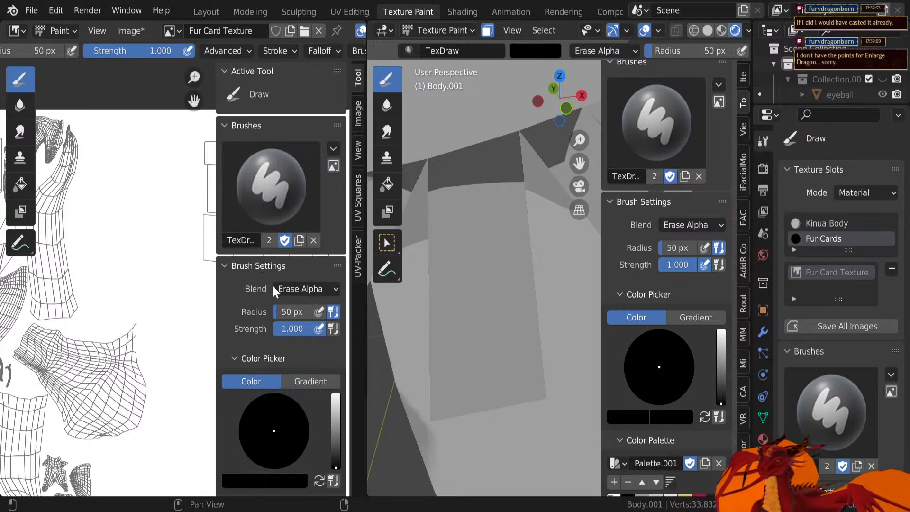
key(n)
scroll(236, 264, up, 2)
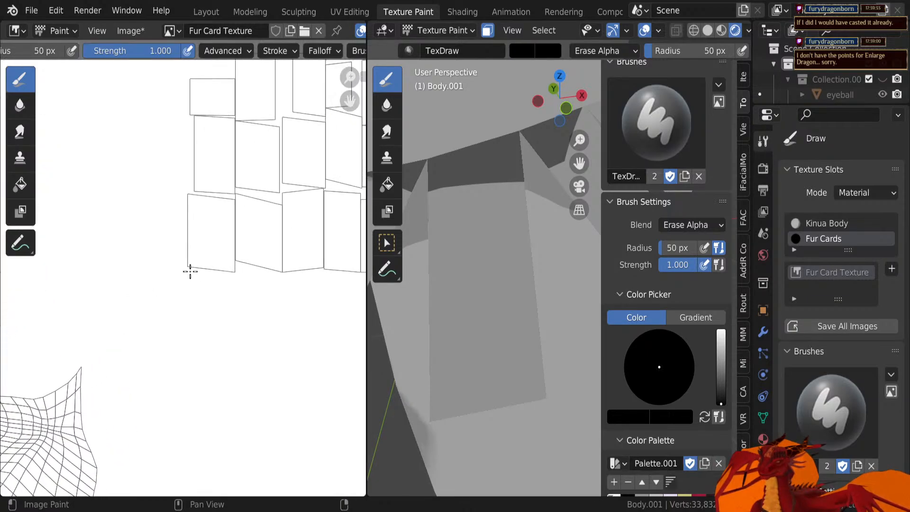
drag(185, 284, 187, 275)
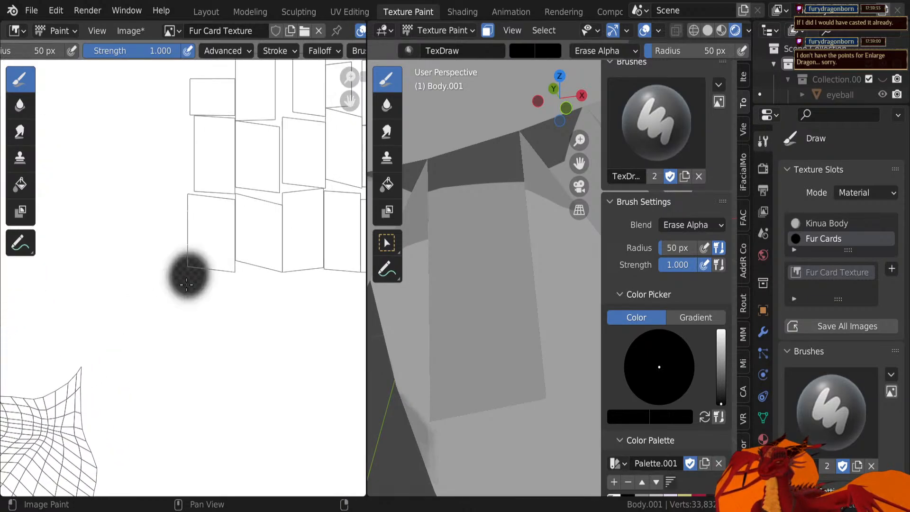
key(ctrl+z)
Step: Change the Draw brush's stroke method from Line to Space
scroll(285, 52, down, 2)
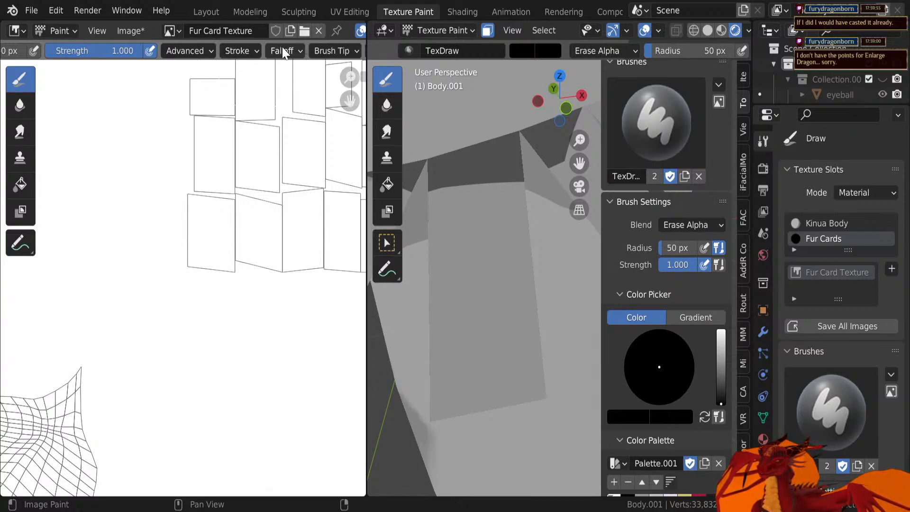
scroll(291, 55, down, 6)
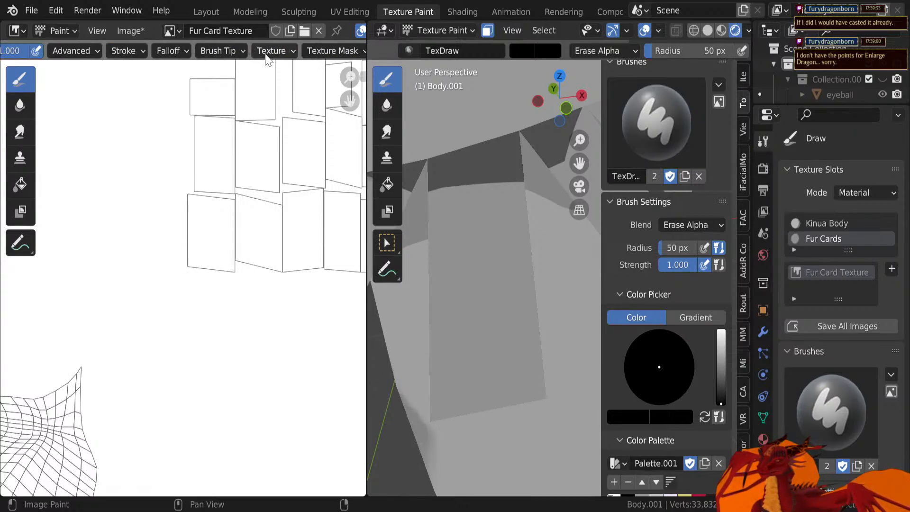
scroll(280, 59, down, 2)
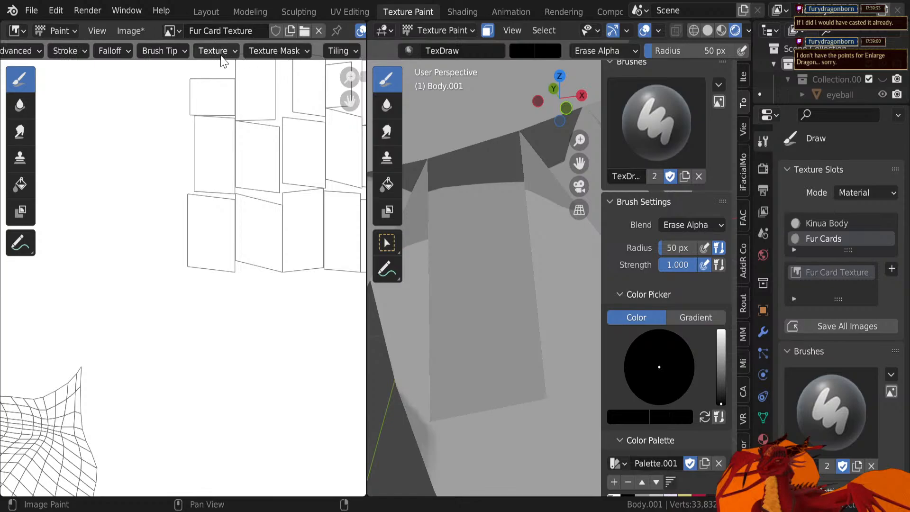
scroll(228, 56, up, 3)
click(160, 54)
click(165, 79)
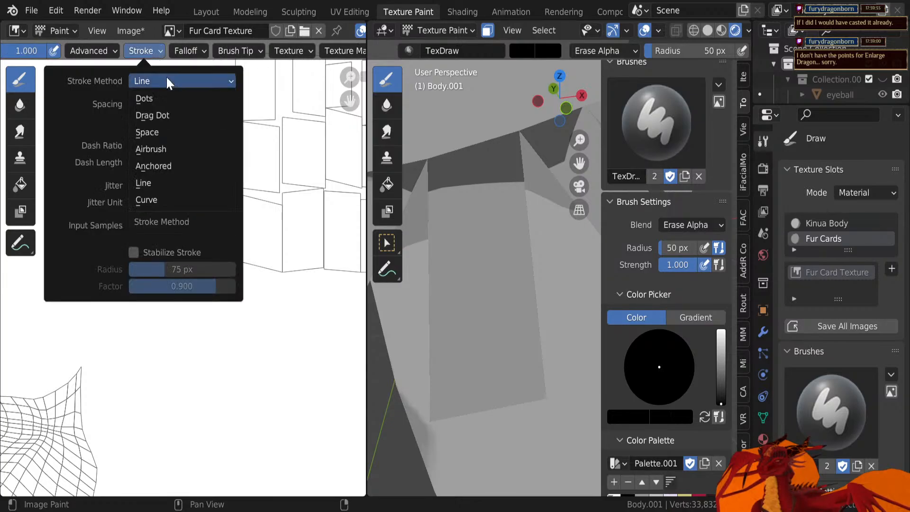
click(156, 133)
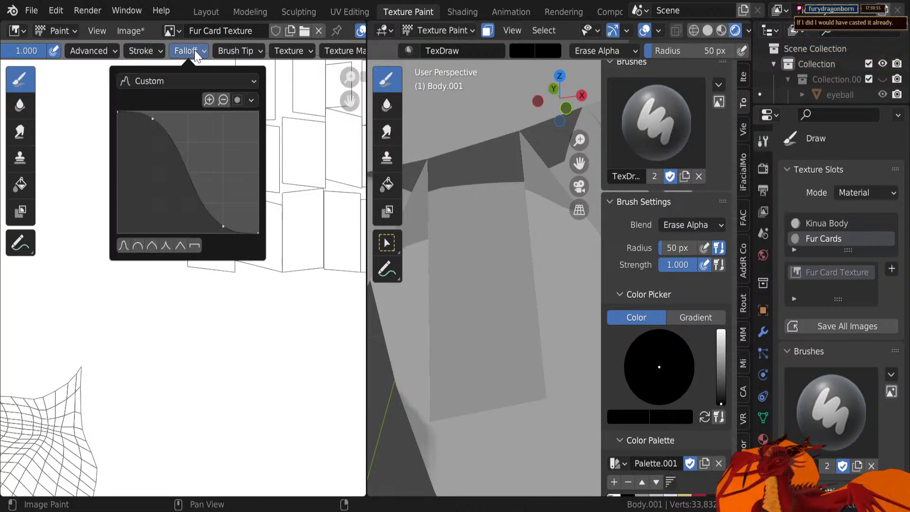
Step: Apply the round preset shape to the Draw brush's custom falloff curve
mouse_move(228, 48)
mouse_move(185, 53)
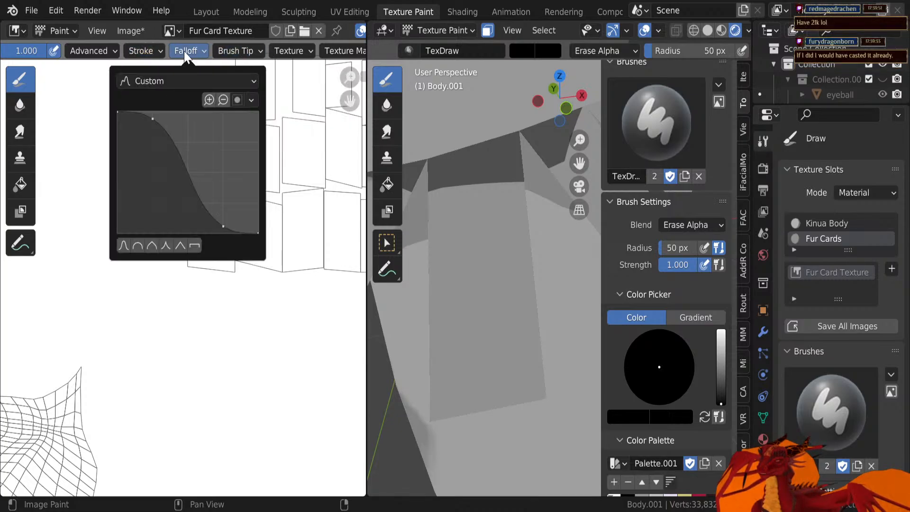
click(138, 249)
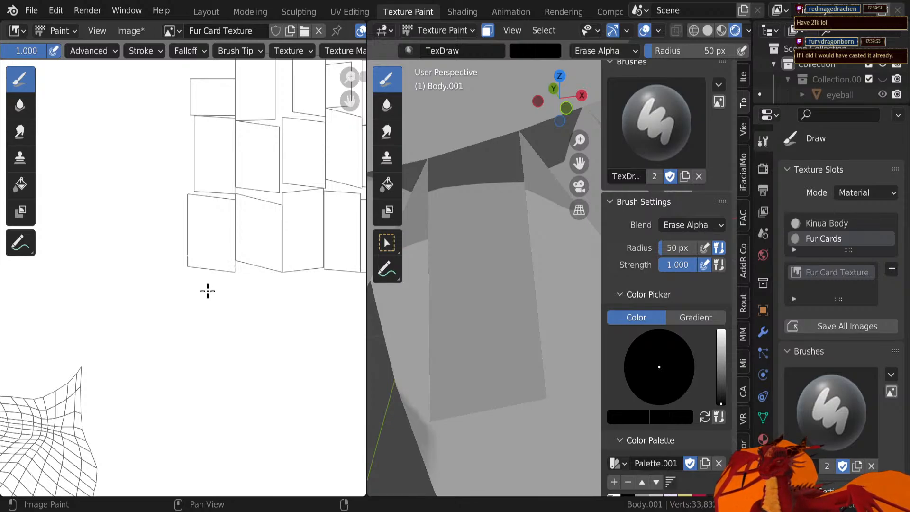
scroll(194, 270, up, 2)
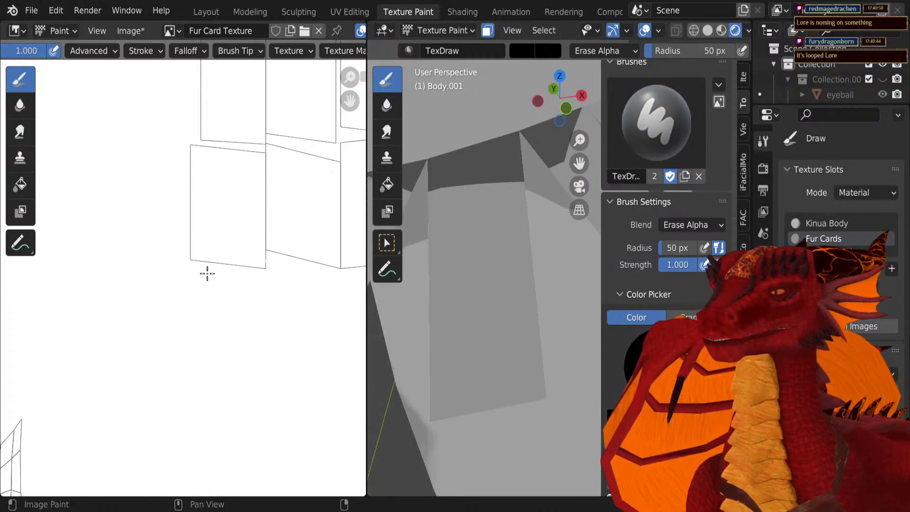
Step: Undo the trial erase stroke on the fur card texture and set the brush radius to 22 px
mouse_move(207, 273)
mouse_down()
mouse_move(192, 268)
mouse_move(199, 256)
mouse_up()
key(ctrl+z)
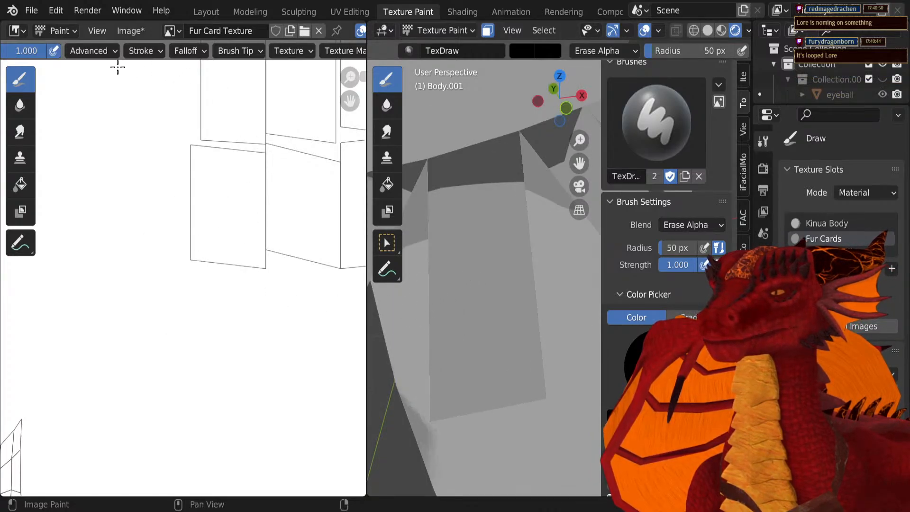
scroll(118, 53, left, 5)
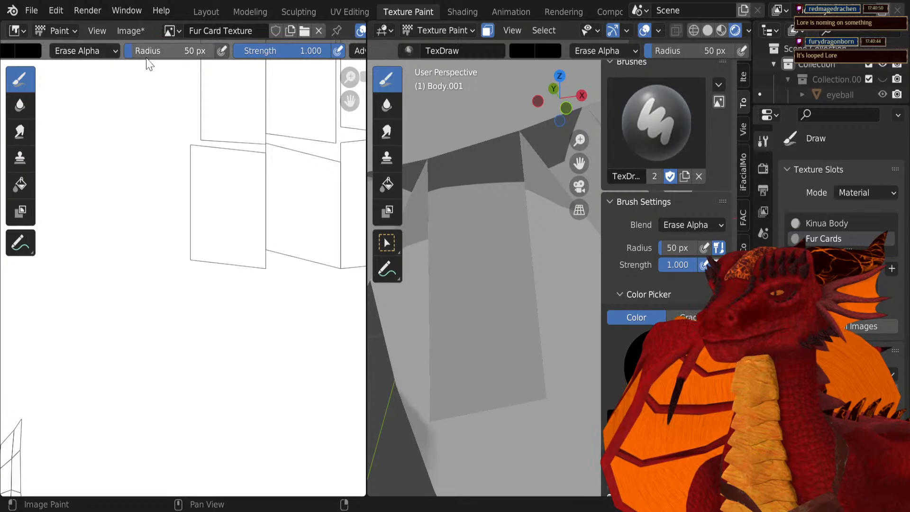
drag(148, 54, 125, 55)
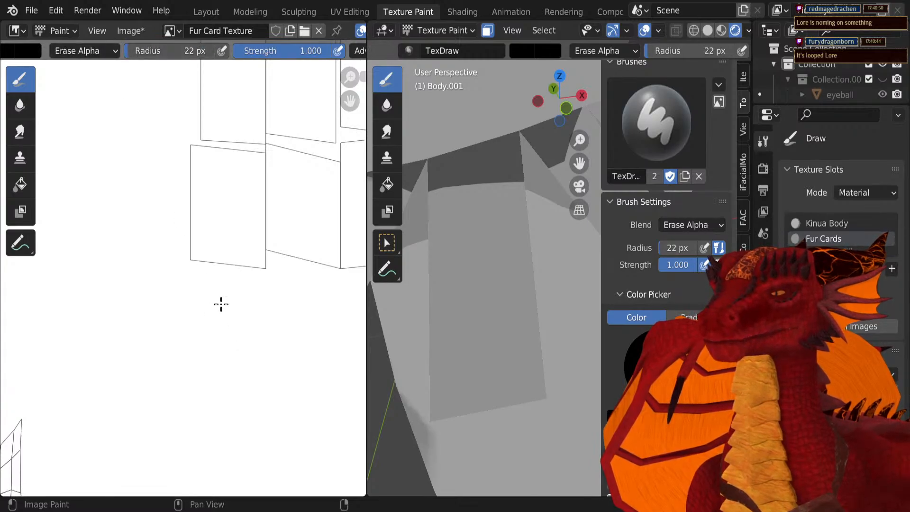
Step: Try erasing a spot across the bottom edge of the lower-left fur card, inspect it on the model, and undo it
drag(221, 304, 219, 254)
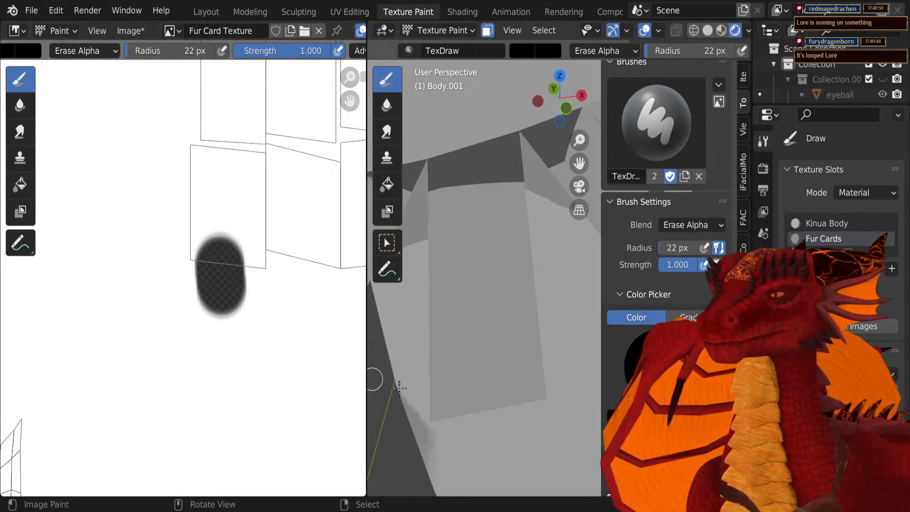
middle_drag(372, 376, 515, 341)
scroll(516, 341, up, 4)
shift+middle_drag(473, 375, 518, 336)
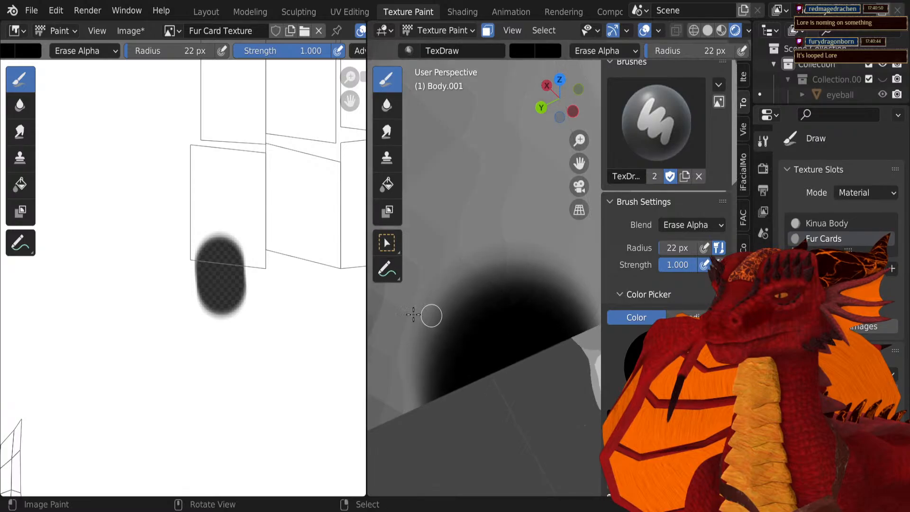
key(ctrl+z)
Step: Switch to the Shading workspace to access the Fur Cards material's node tree
shift+middle_drag(232, 265, 209, 319)
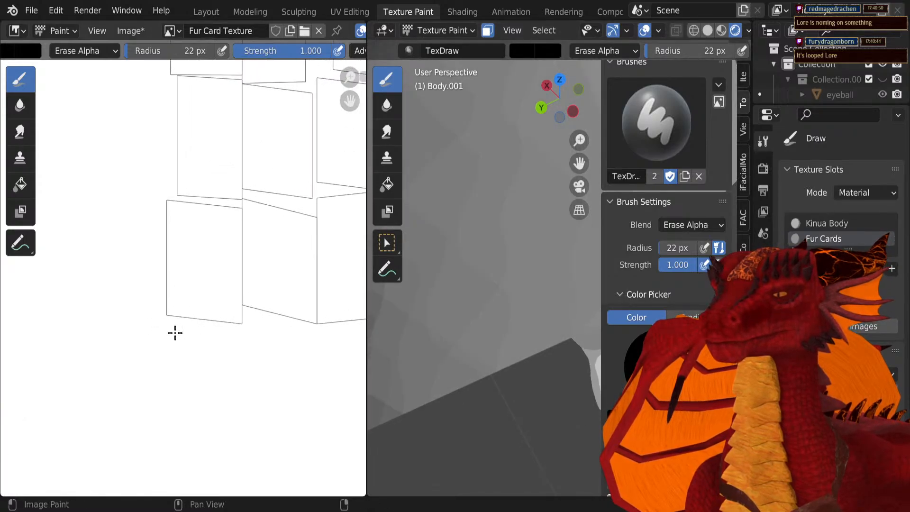
click(684, 227)
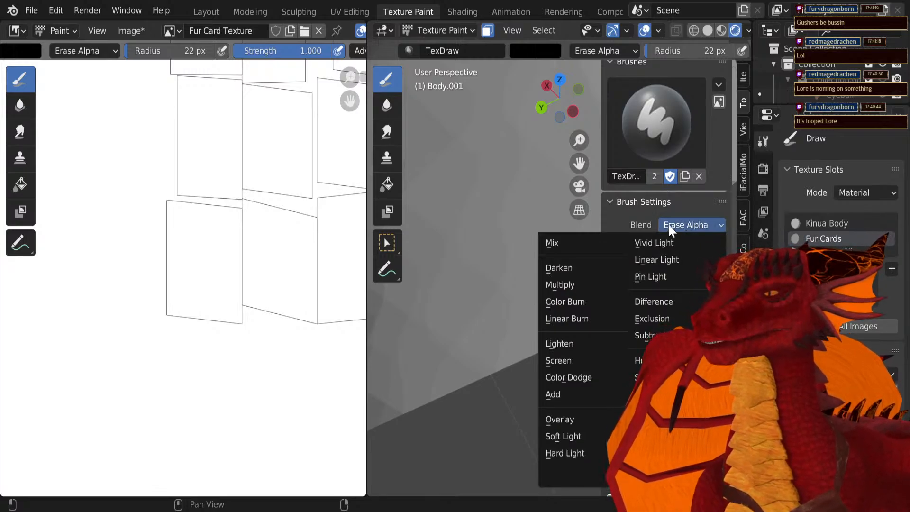
click(453, 13)
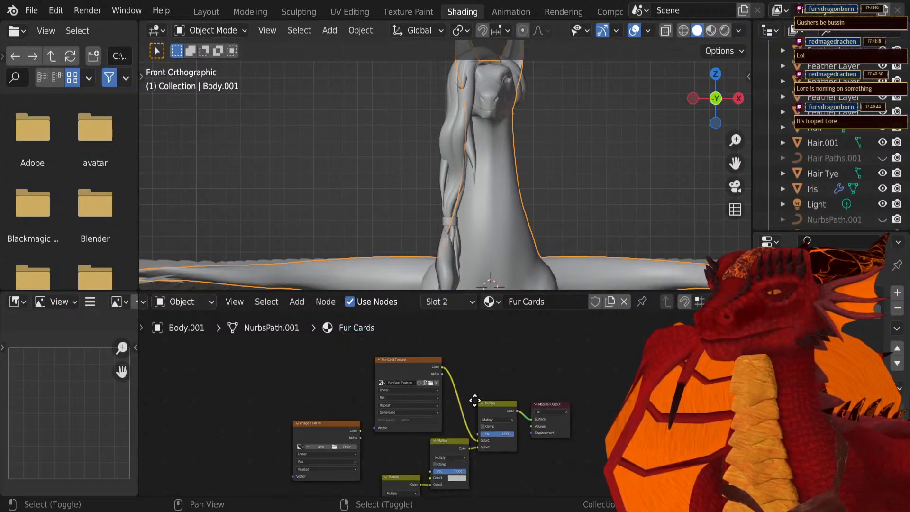
Step: Try deleting every node of the Fur Cards material except Material Output, then undo the deletion
middle_drag(475, 400, 393, 425)
scroll(411, 407, down, 5)
key(b)
drag(307, 366, 451, 496)
key(x)
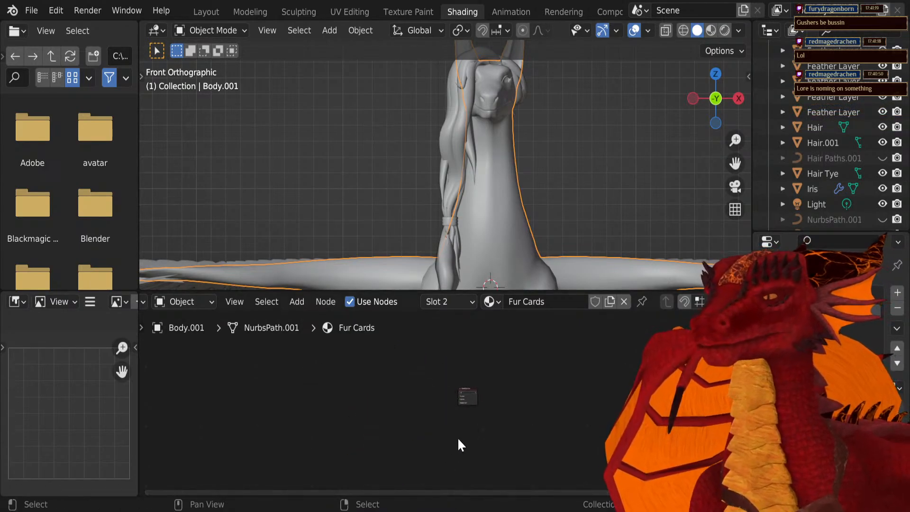
drag(473, 396, 555, 404)
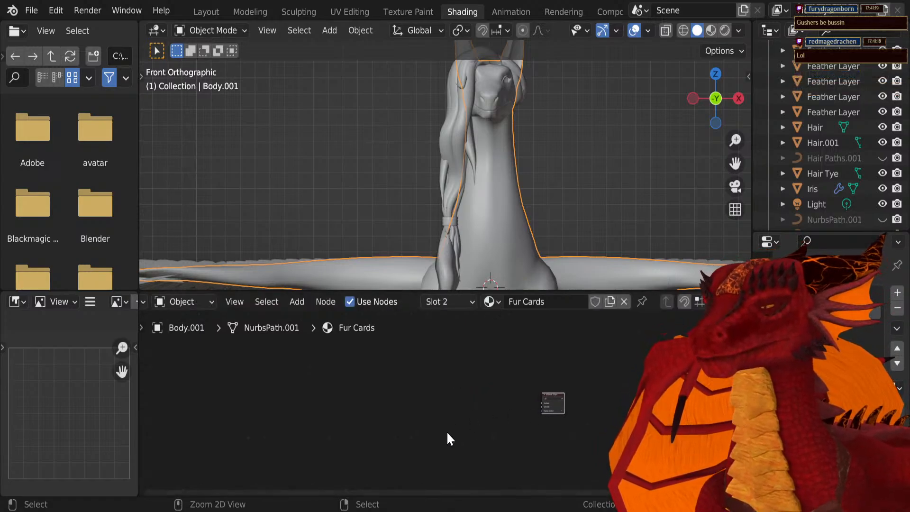
key(ctrl+z)
key(ctrl+z)
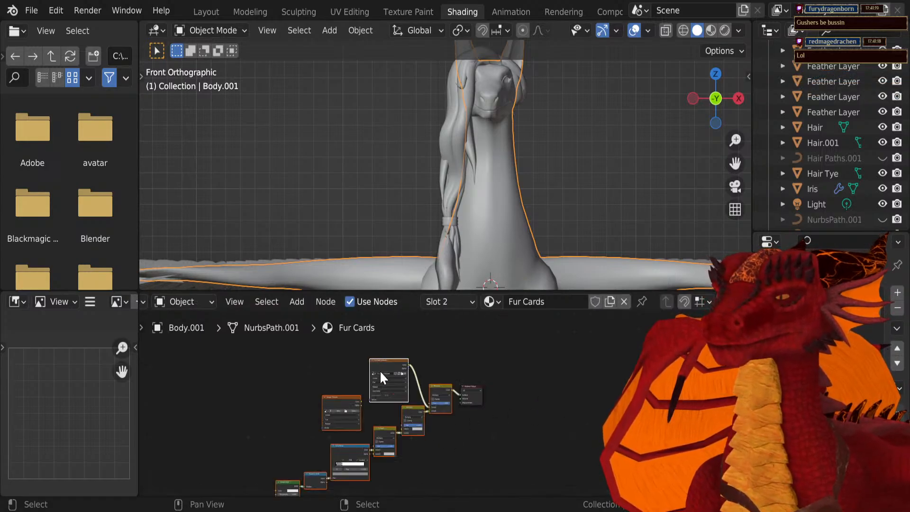
Step: Delete all Fur Cards material nodes except the Fur Card Texture image node and Material Output
drag(379, 370, 435, 398)
click(400, 363)
key(x)
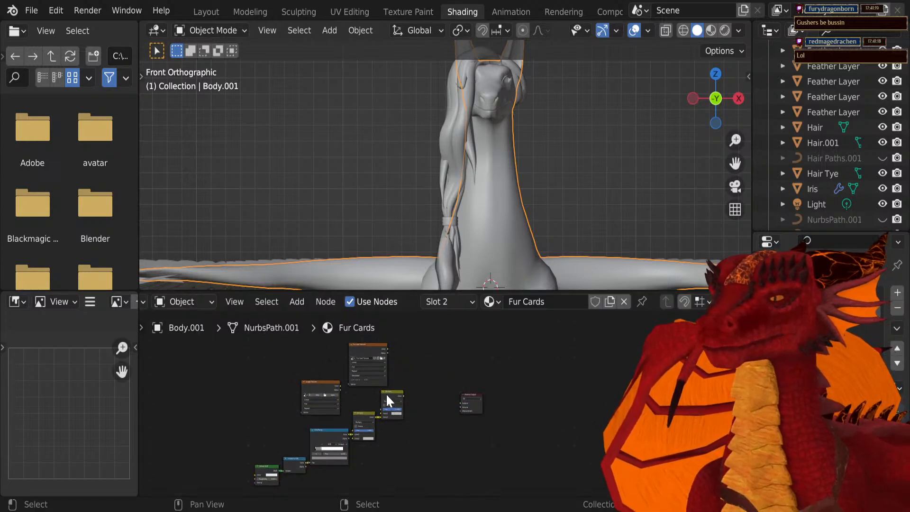
key(x)
click(339, 431)
key(x)
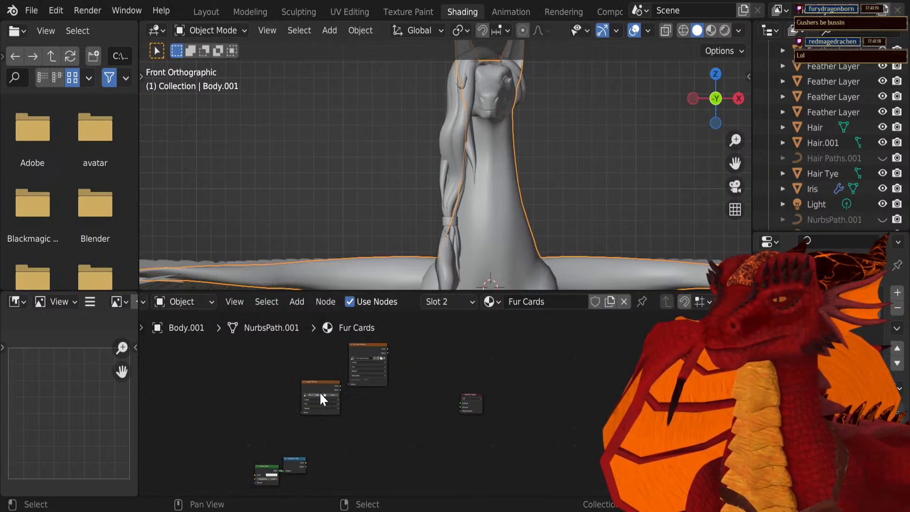
click(291, 462)
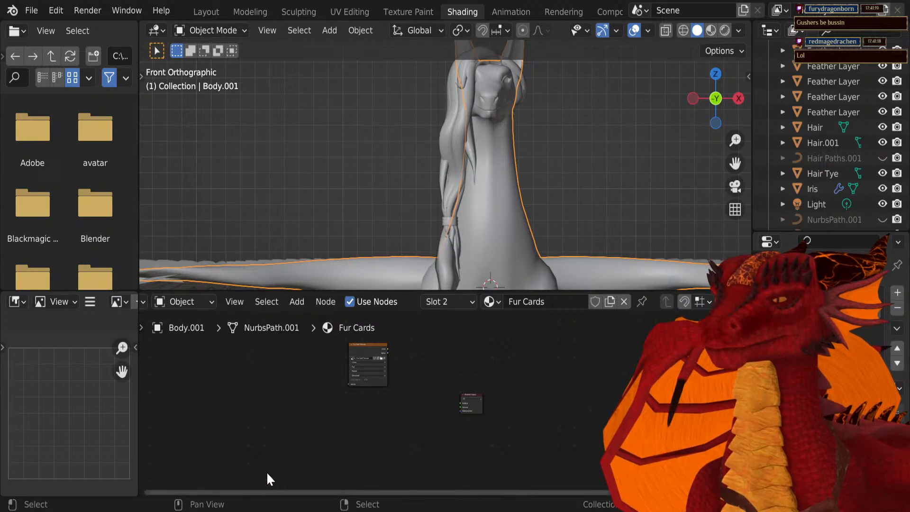
key(shift+a)
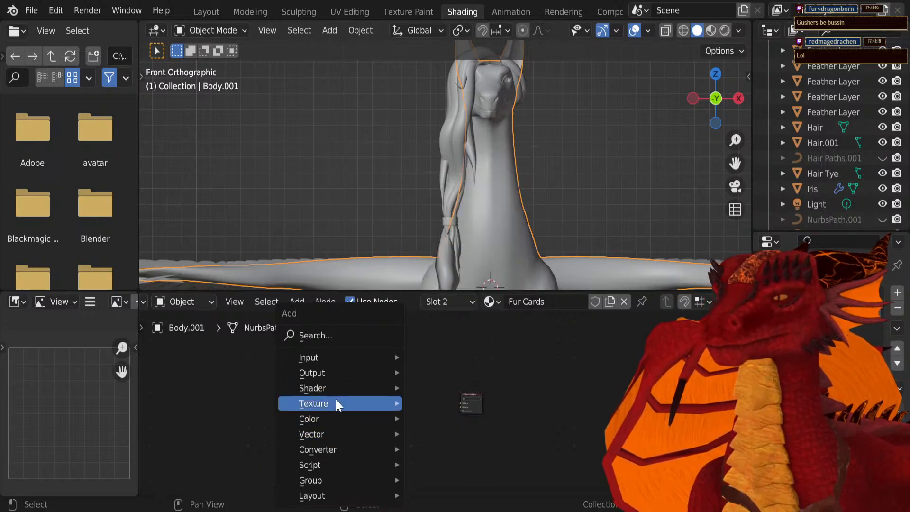
mouse_move(334, 387)
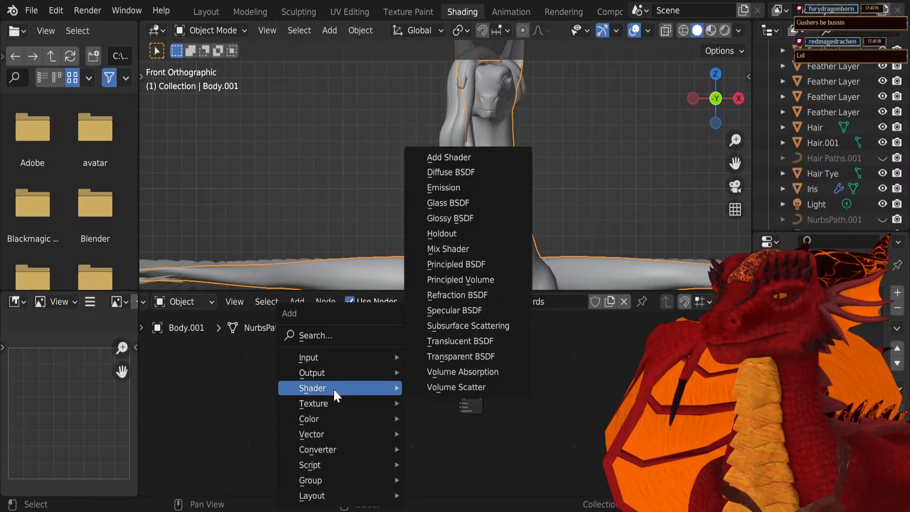
click(463, 279)
click(412, 407)
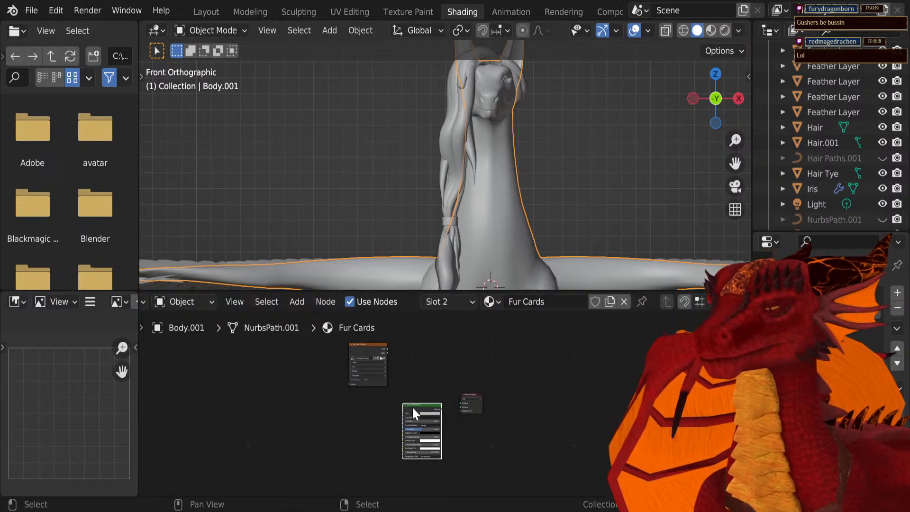
key(x)
Step: Add a Principled BSDF node and connect its BSDF output to the Material Output's Surface
key(shift+a)
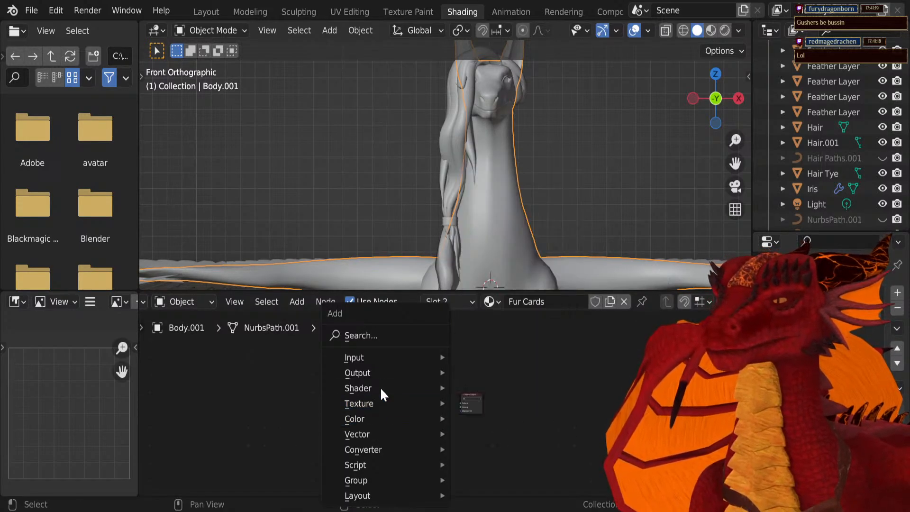
mouse_move(384, 388)
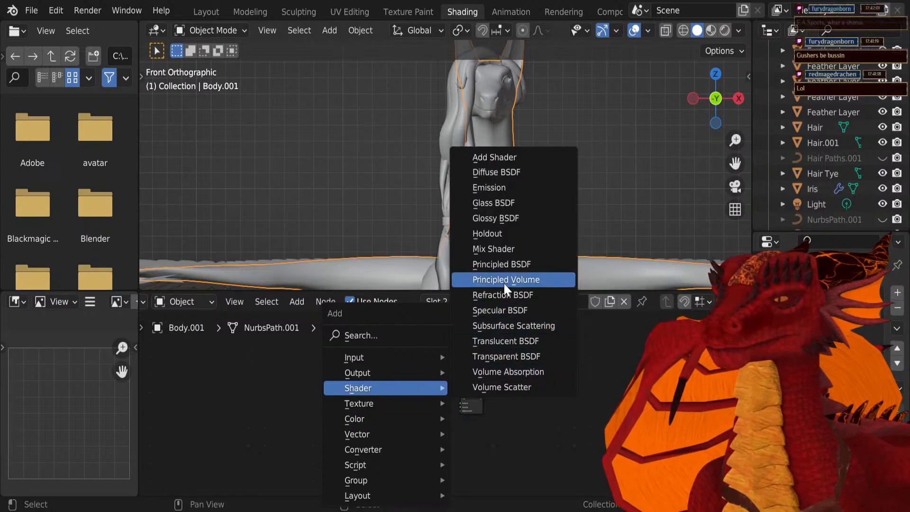
click(501, 266)
click(417, 385)
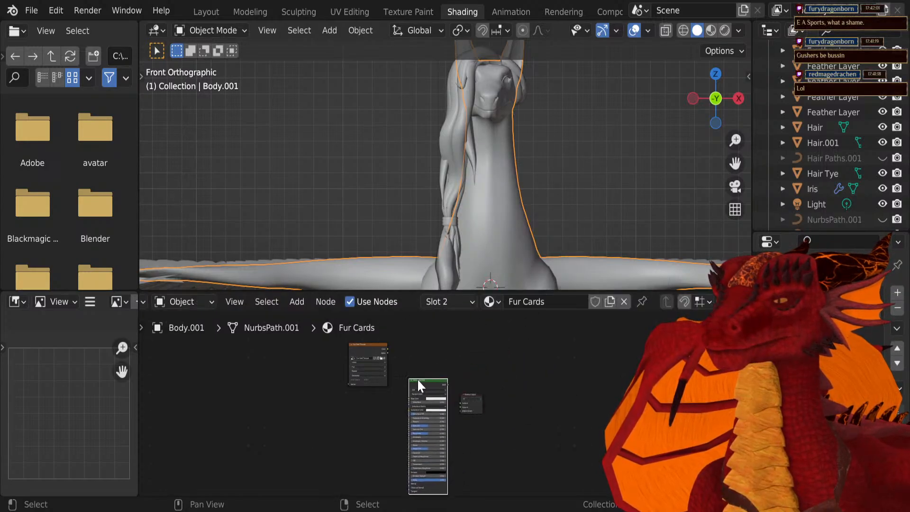
scroll(441, 400, up, 3)
drag(450, 371, 471, 403)
shift+middle_drag(372, 372, 365, 414)
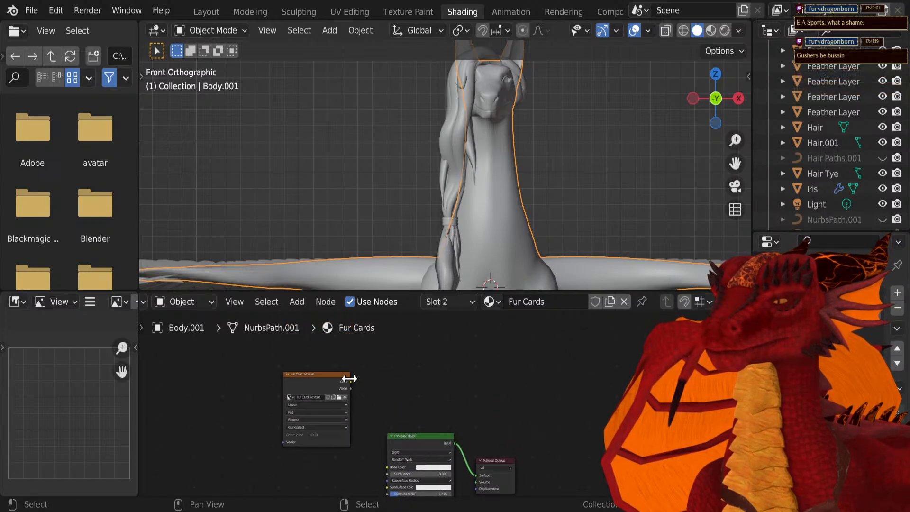
Step: Connect the Fur Card Texture's Color output to the Principled BSDF's Base Color input
drag(351, 382, 388, 466)
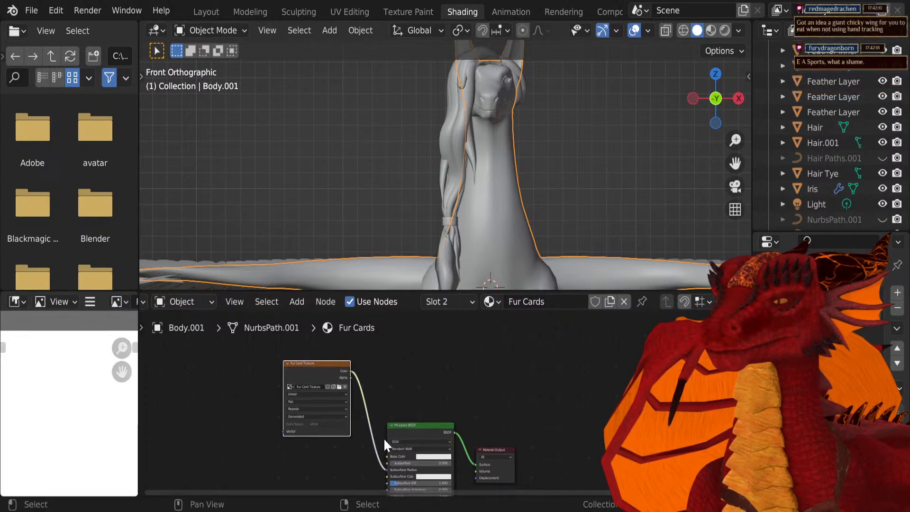
shift+middle_drag(383, 437, 382, 399)
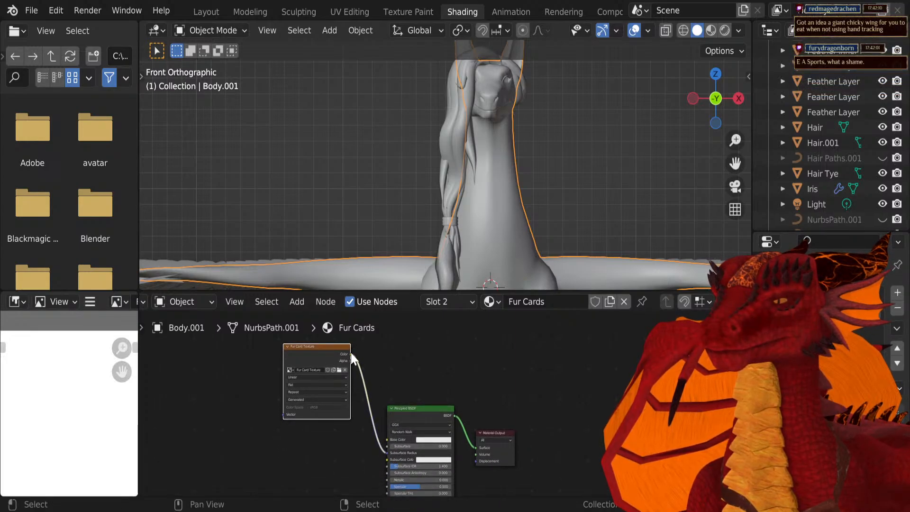
drag(386, 440, 383, 443)
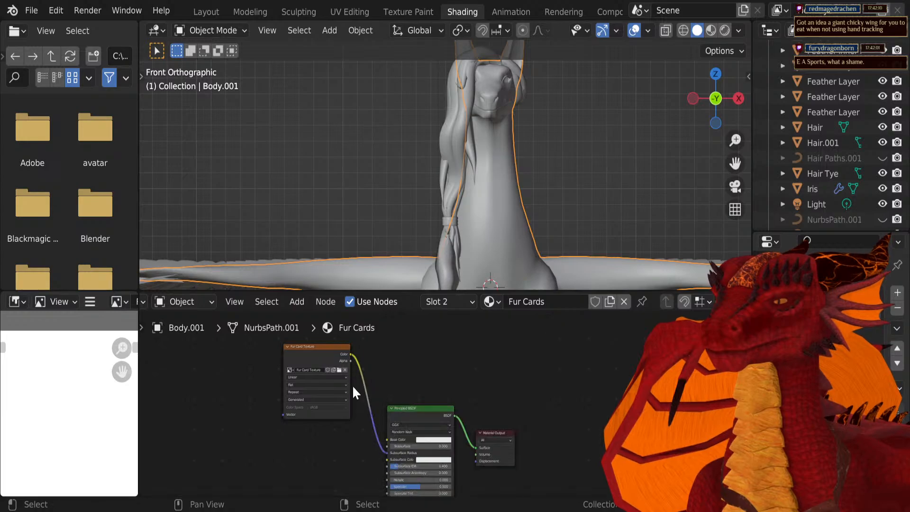
shift+middle_drag(353, 396, 346, 374)
scroll(360, 439, up, 4)
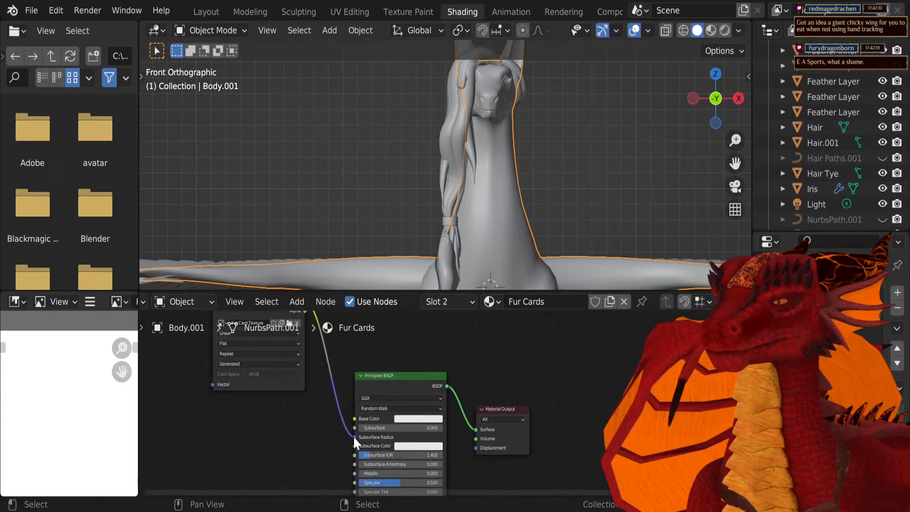
mouse_move(354, 436)
mouse_down()
mouse_move(344, 419)
mouse_move(354, 418)
mouse_up()
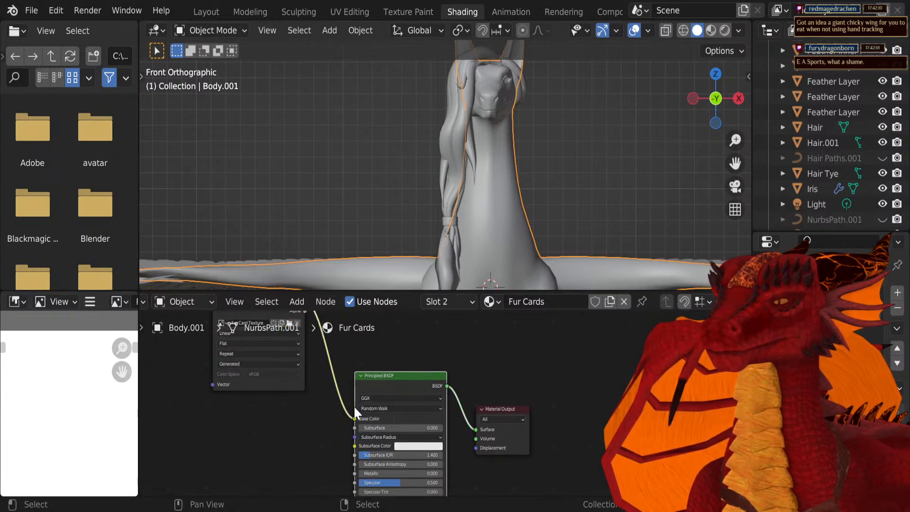
Step: Connect the Fur Card Texture's Alpha output to the Principled BSDF's Alpha input
scroll(354, 408, down, 2)
middle_drag(336, 337, 358, 394)
drag(348, 376, 388, 465)
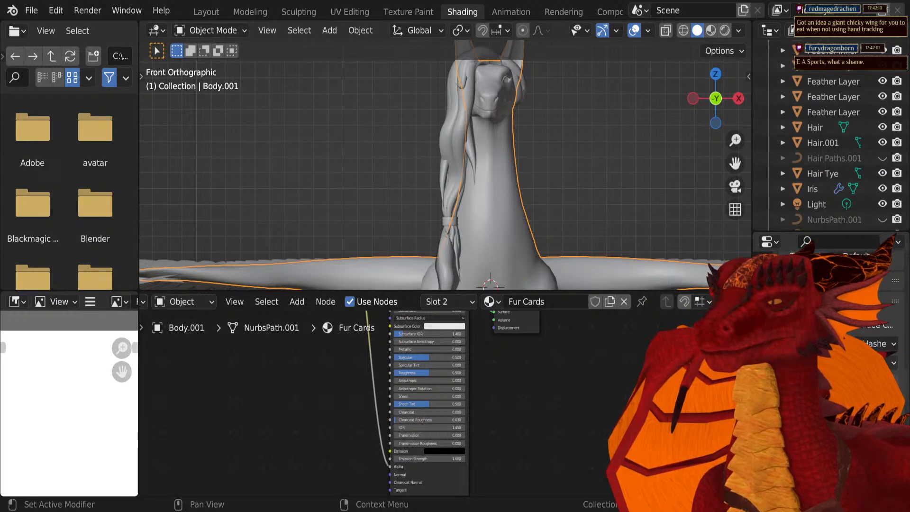
Step: Inspect the fur cards on the body mesh up close in the Modeling workspace
scroll(464, 241, down, 3)
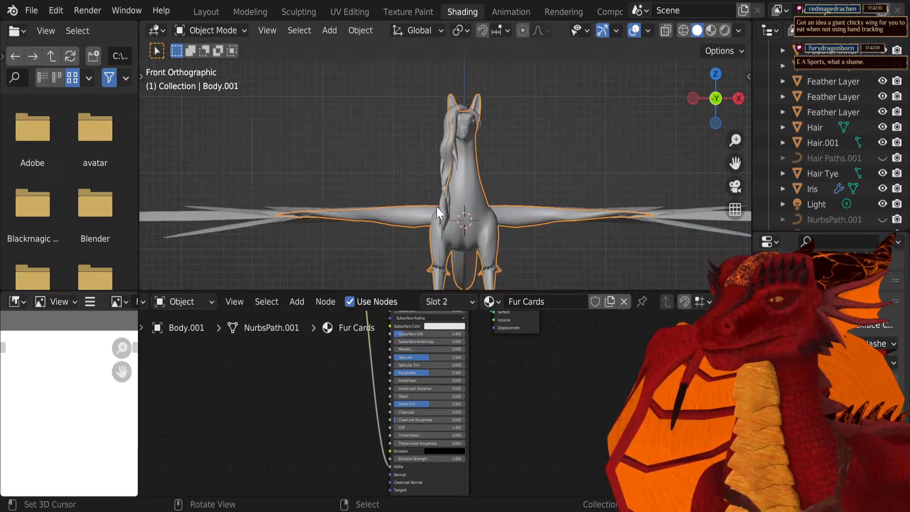
click(250, 11)
scroll(436, 319, up, 4)
shift+middle_drag(393, 298, 395, 317)
key(Tab)
scroll(385, 338, up, 4)
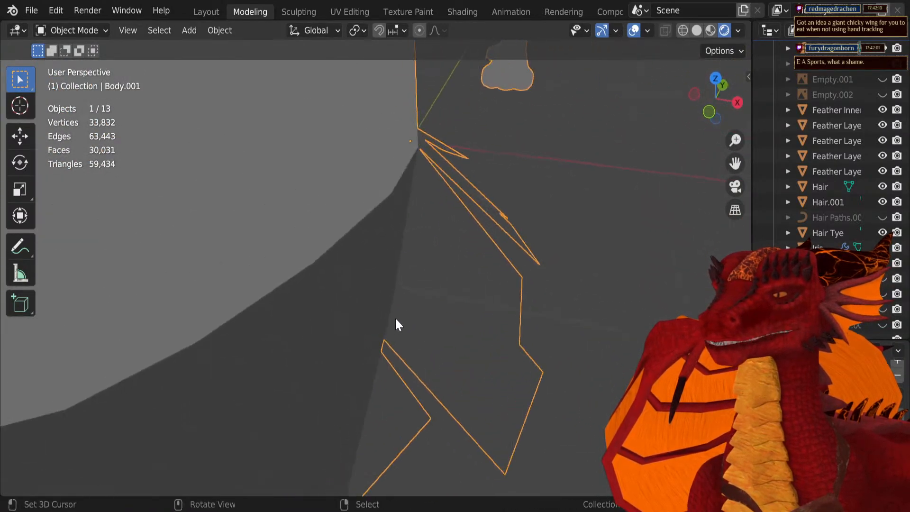
scroll(405, 302, down, 4)
Step: Return to the Texture Paint workspace and fill the entire Fur Card Texture image with black using the Fill tool
click(418, 14)
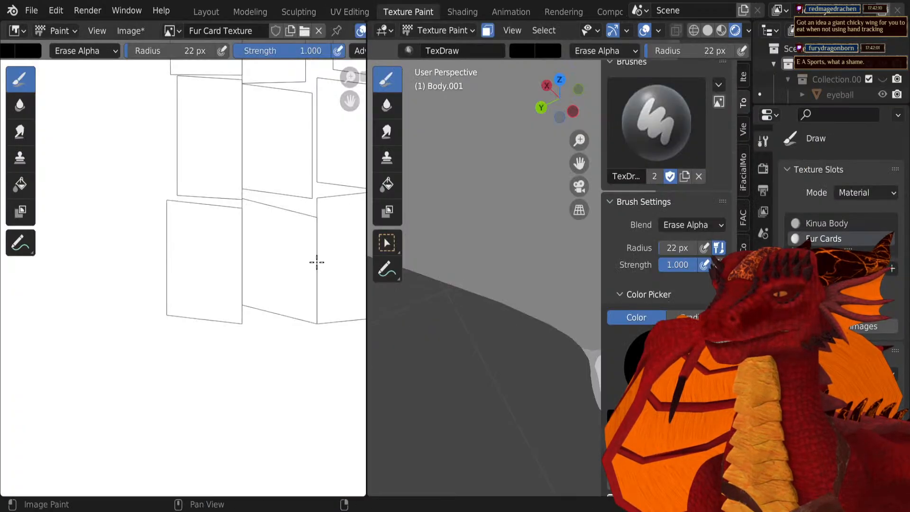
scroll(284, 284, down, 3)
middle_drag(270, 299, 244, 338)
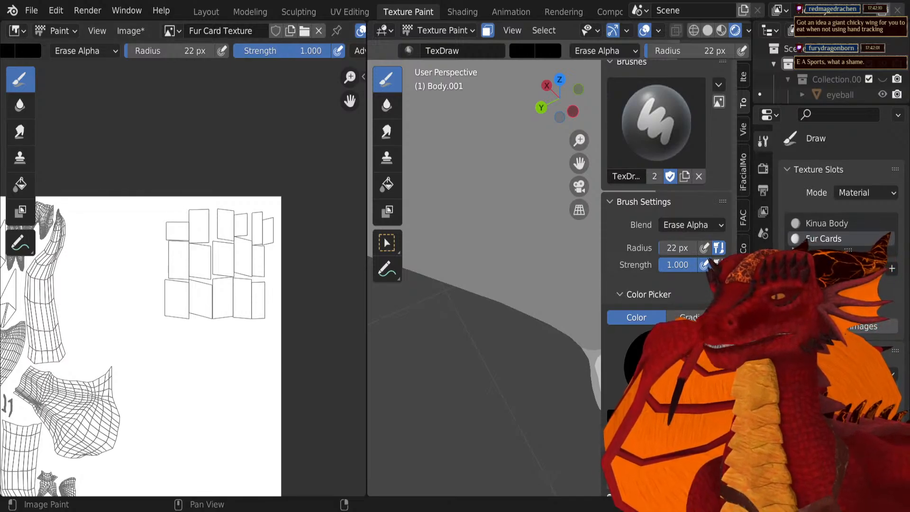
click(20, 185)
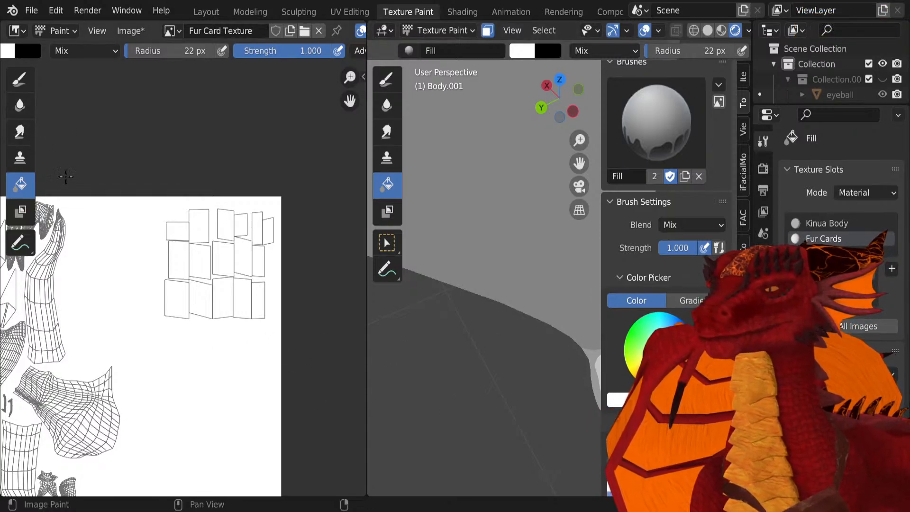
scroll(161, 287, down, 4)
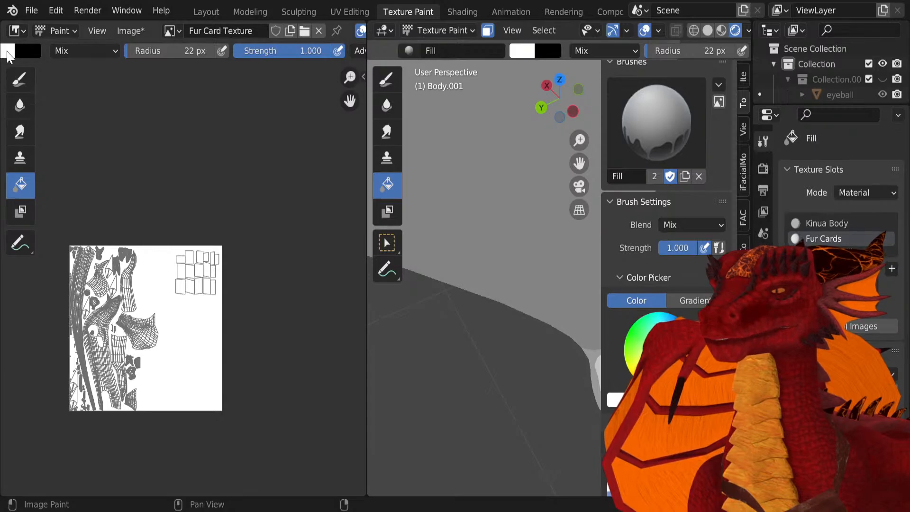
click(8, 52)
drag(127, 148, 127, 180)
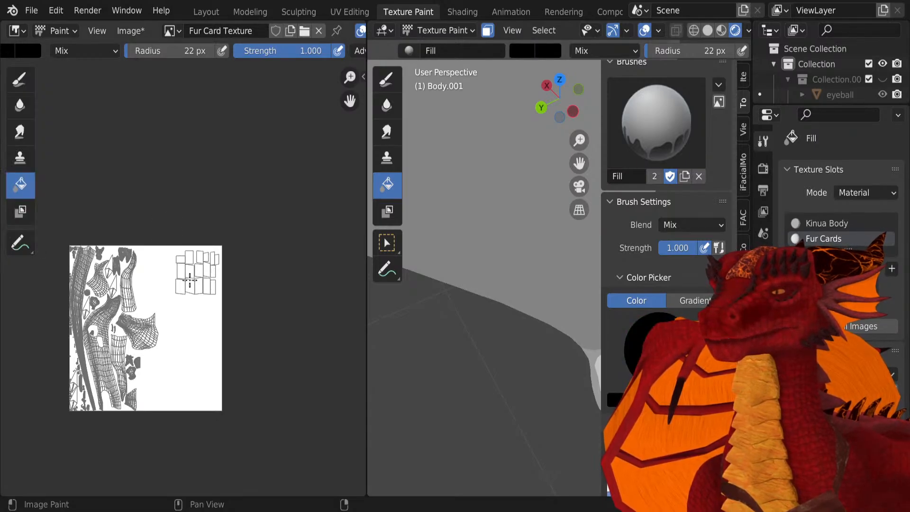
click(194, 318)
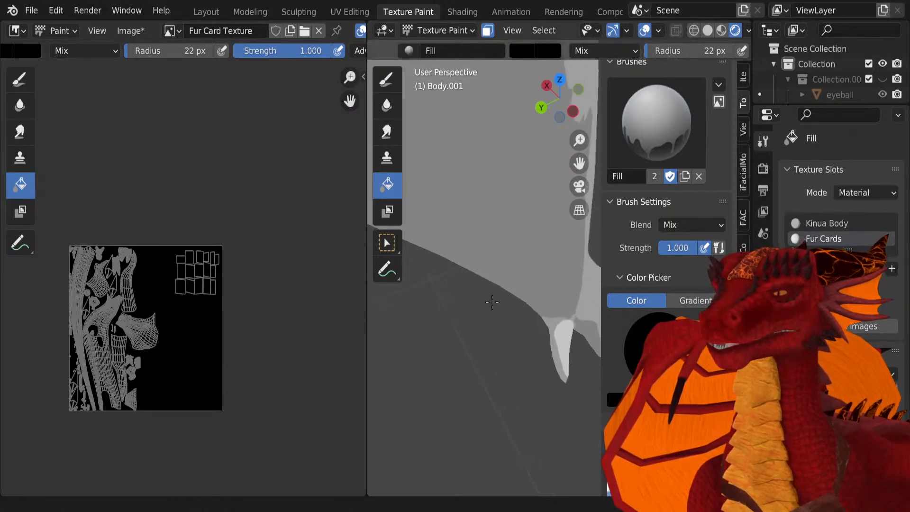
Step: Inspect the fur card areas around the creature's legs and turn off the face selection paint mask
scroll(493, 265, up, 2)
scroll(536, 268, down, 9)
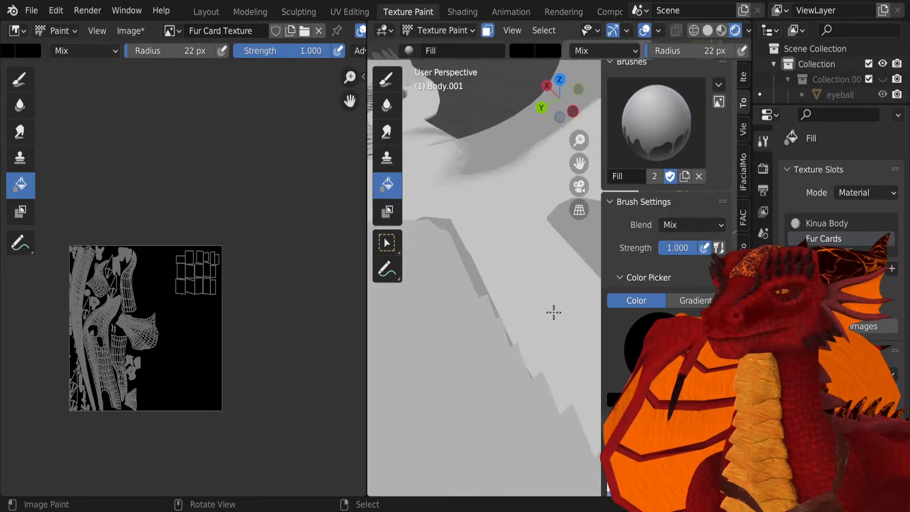
shift+middle_drag(553, 311, 431, 159)
scroll(497, 293, up, 5)
scroll(498, 292, down, 5)
middle_drag(497, 293, 472, 221)
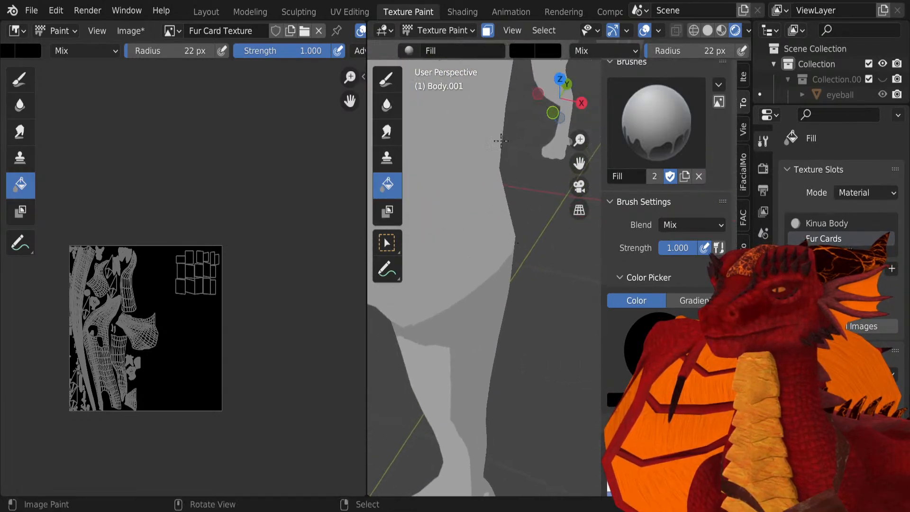
click(487, 31)
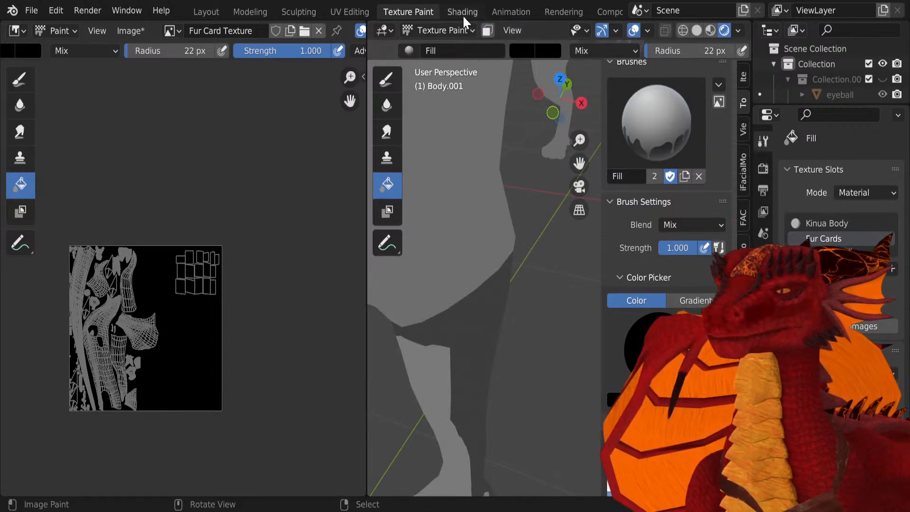
Step: Compare the fur cards around the leg in Solid and Rendered viewport shading
key(z)
click(553, 368)
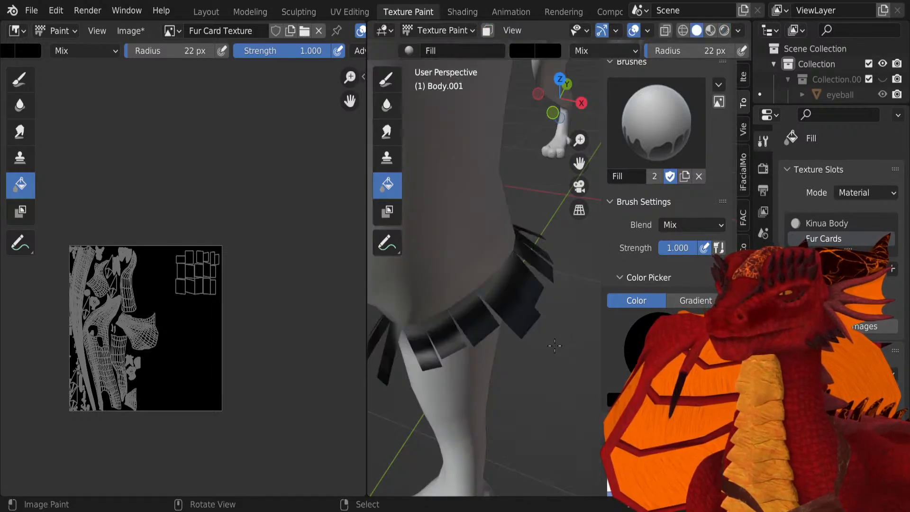
mouse_move(553, 368)
middle_down()
mouse_move(527, 333)
mouse_move(542, 325)
middle_up()
key(z)
click(535, 236)
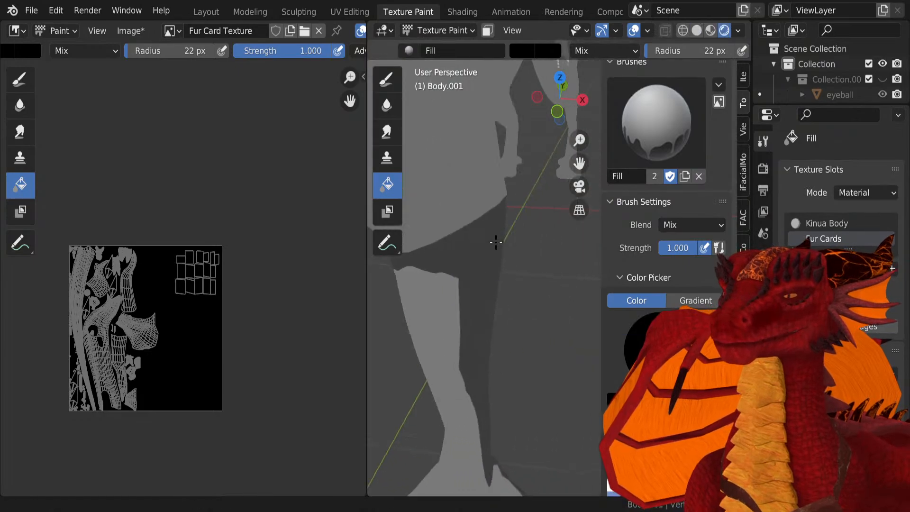
Step: Try erasing part of the Fur Card Texture with the Draw brush in Erase Alpha blending and undo the stroke
click(188, 314)
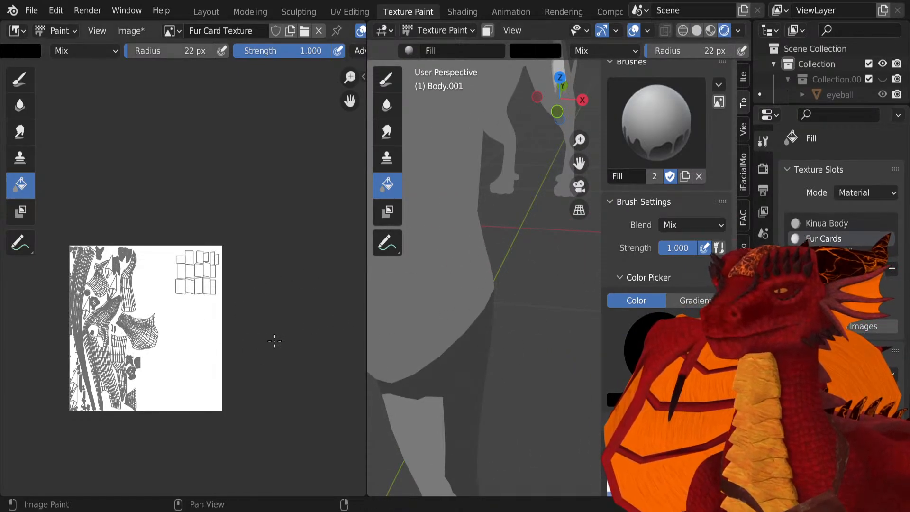
click(20, 80)
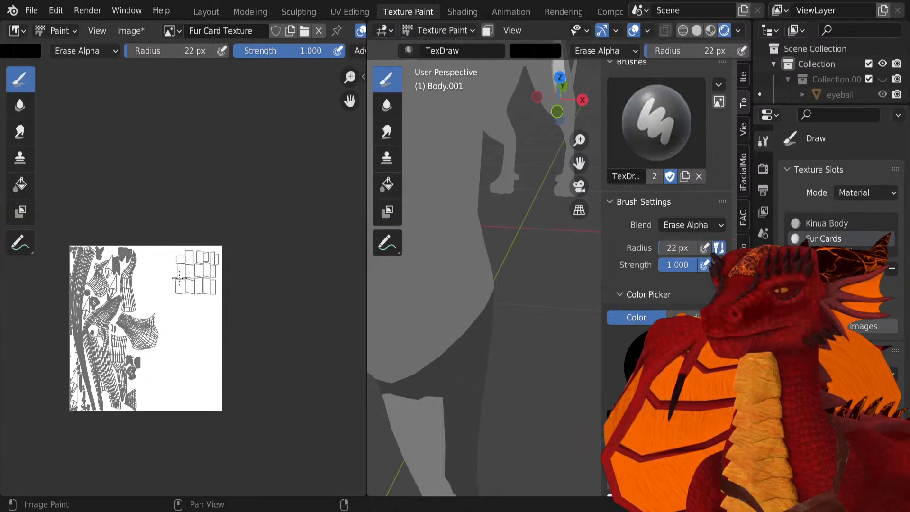
key(ctrl+z)
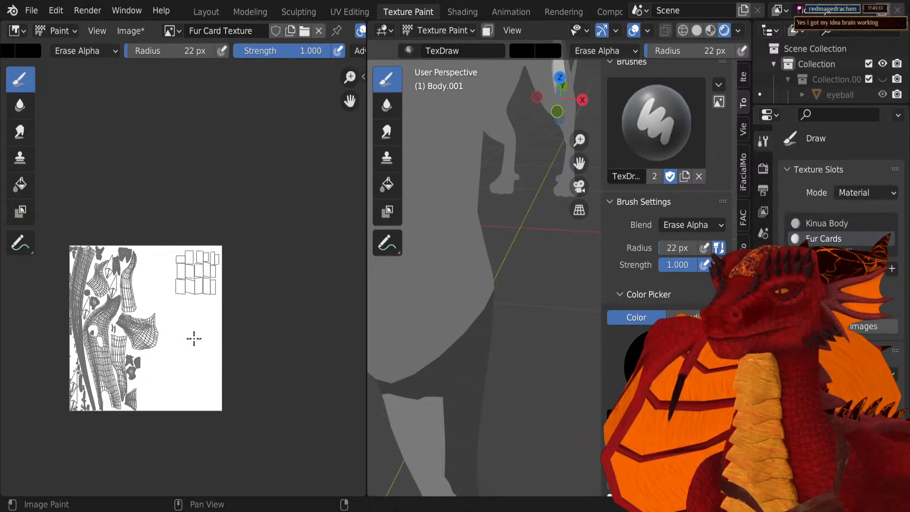
Step: Set the Draw brush's blending to Mix and fill the Fur Card Texture image with black using the Fill tool
click(708, 227)
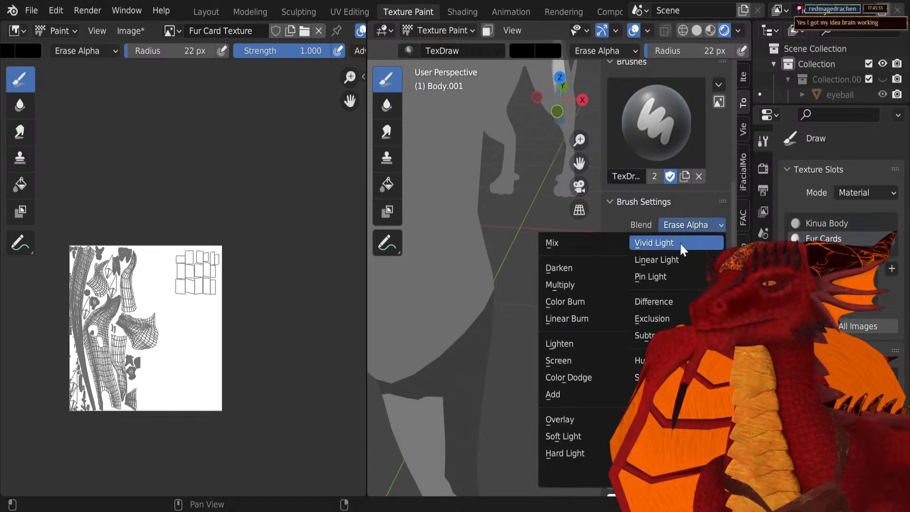
click(550, 243)
click(20, 184)
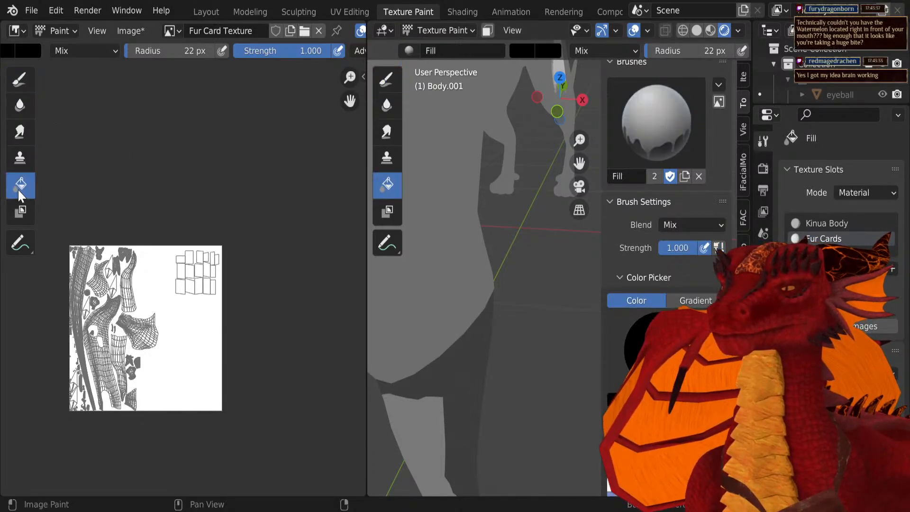
click(174, 328)
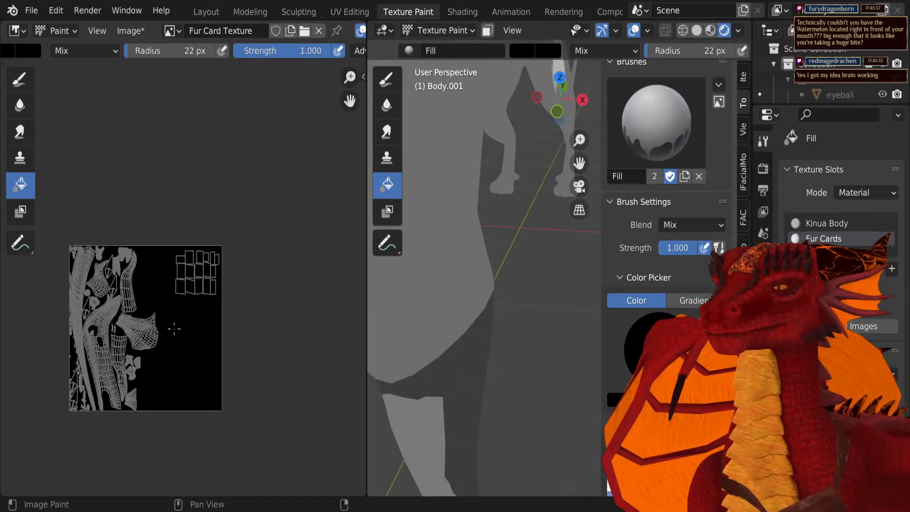
Step: Inspect the leg's fur cards in the Modeling workspace in both Edit and Object Mode, and return to the Texture Paint workspace
shift+middle_drag(431, 356, 469, 273)
click(252, 13)
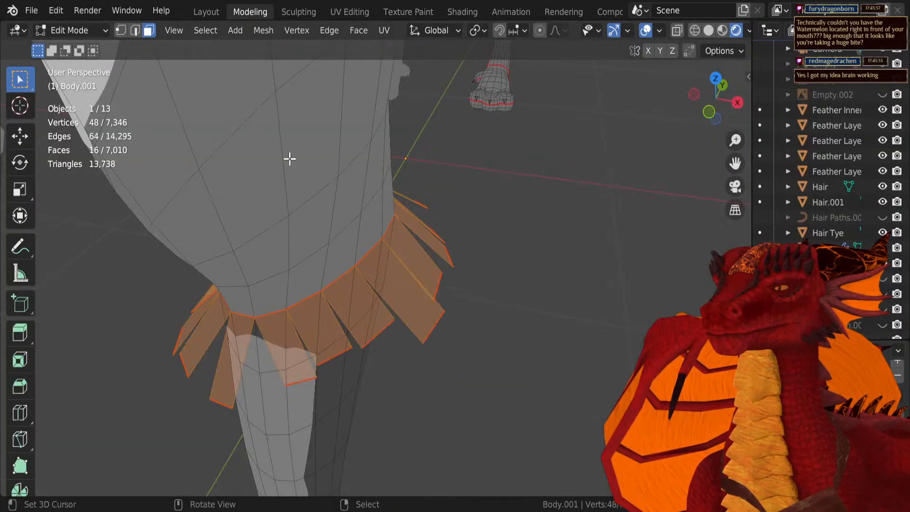
scroll(288, 158, down, 3)
middle_drag(369, 323, 436, 358)
key(Tab)
scroll(438, 343, up, 4)
key(Tab)
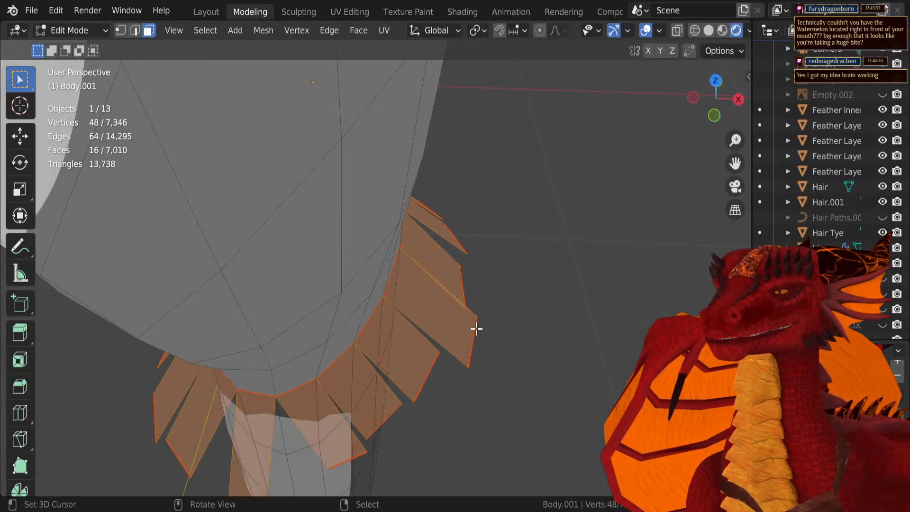
key(Tab)
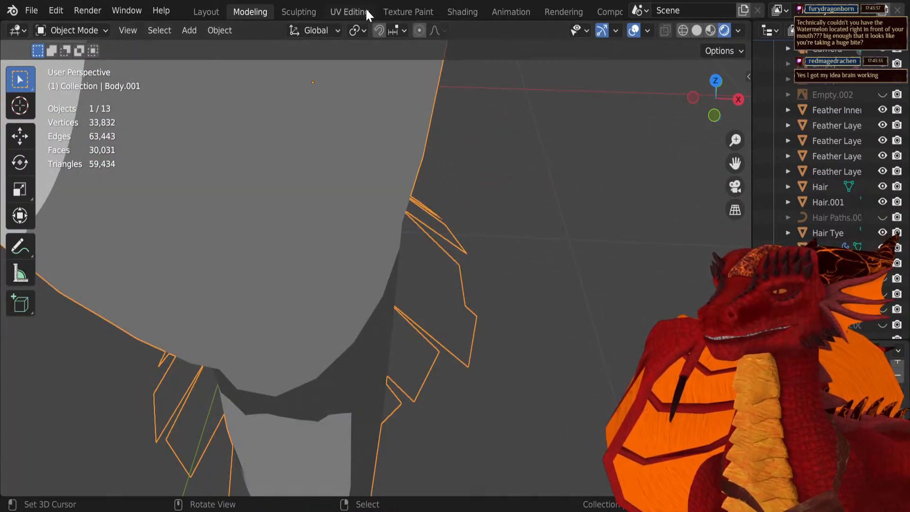
click(396, 13)
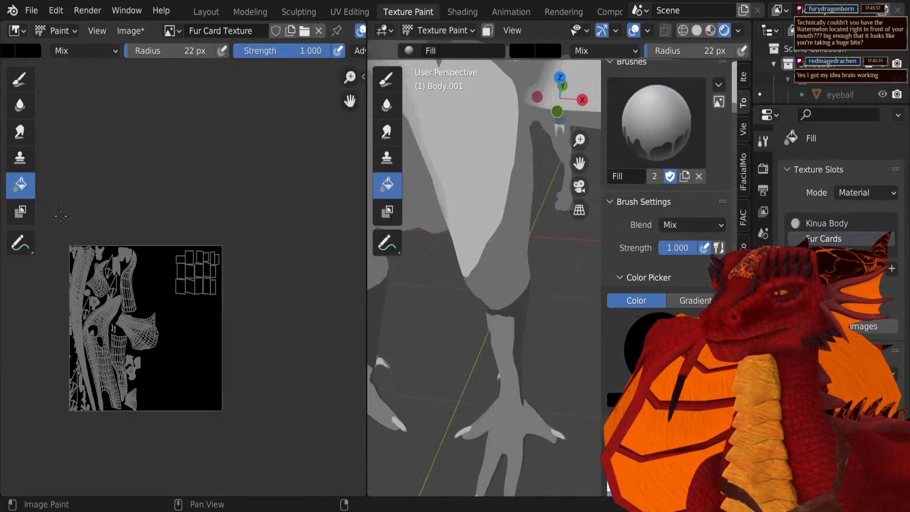
Step: Set the Fur Cards material's blend mode to Alpha Clip in its material settings
scroll(839, 209, down, 12)
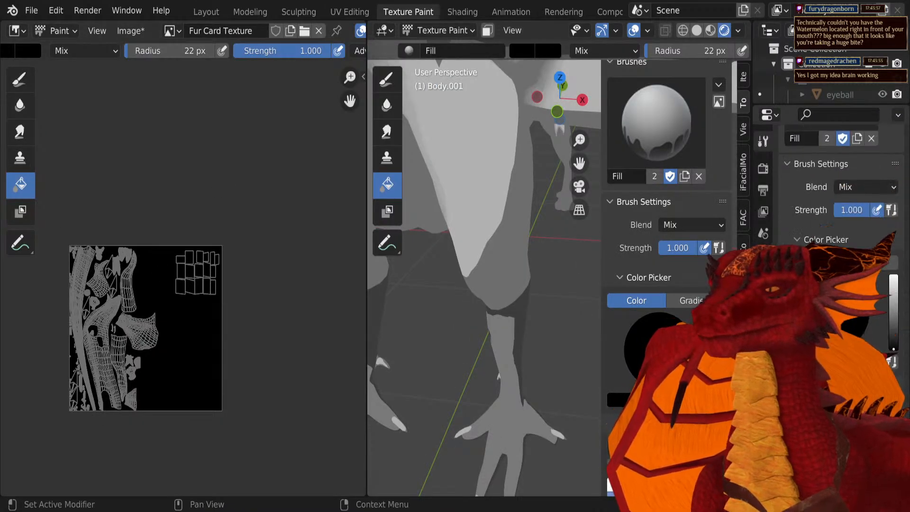
scroll(838, 208, up, 2)
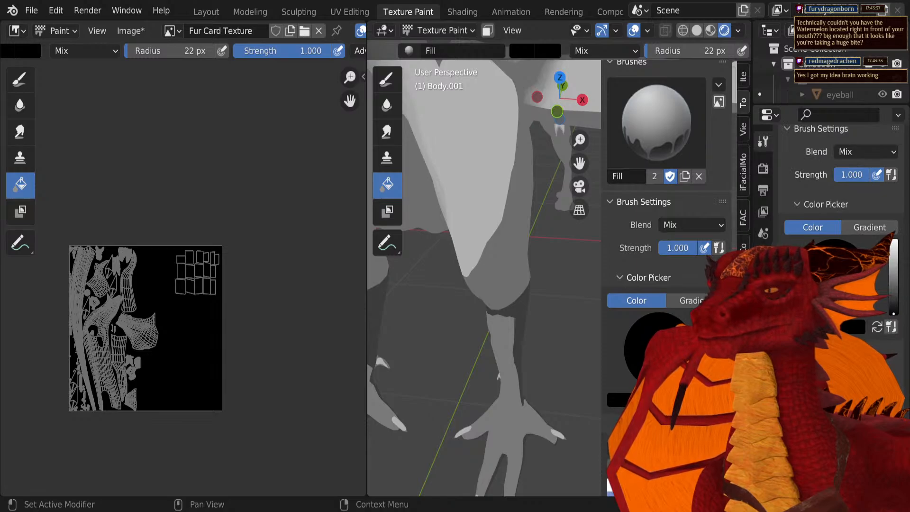
click(762, 438)
scroll(838, 209, down, 14)
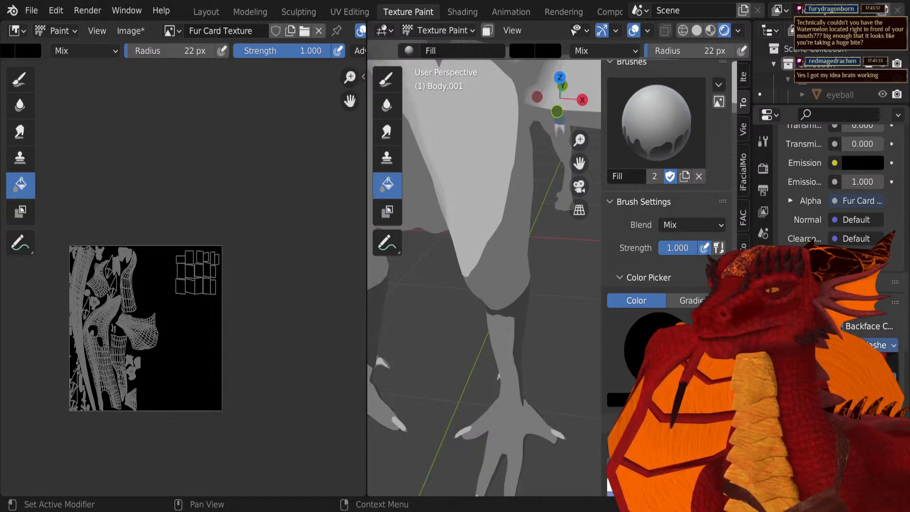
Step: Check the transparency of the leg's fur cards in Object Mode in the Modeling workspace
middle_drag(478, 267, 514, 282)
click(245, 12)
mouse_move(289, 316)
middle_down()
mouse_move(322, 329)
mouse_move(349, 319)
middle_up()
key(Tab)
middle_drag(433, 328, 439, 319)
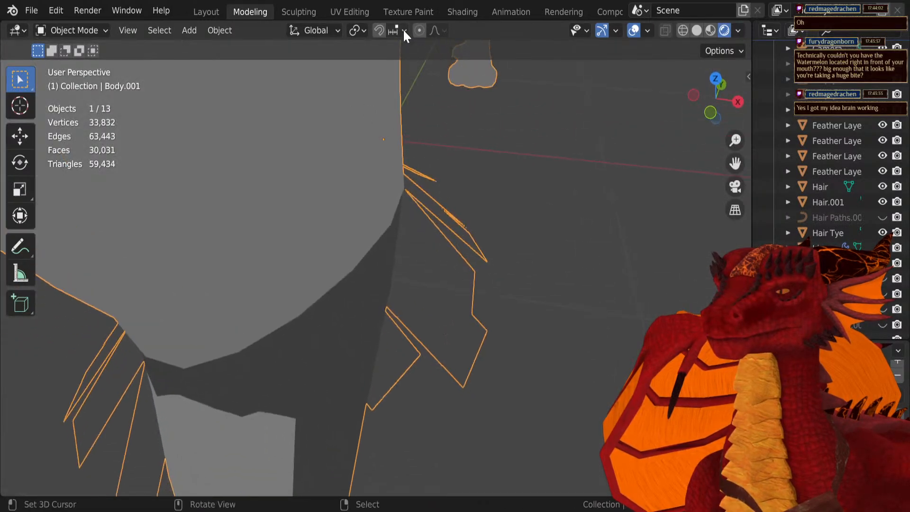
Step: Return to the Texture Paint workspace, set the brush color to white and fill the entire Fur Card Texture image
click(407, 10)
click(9, 49)
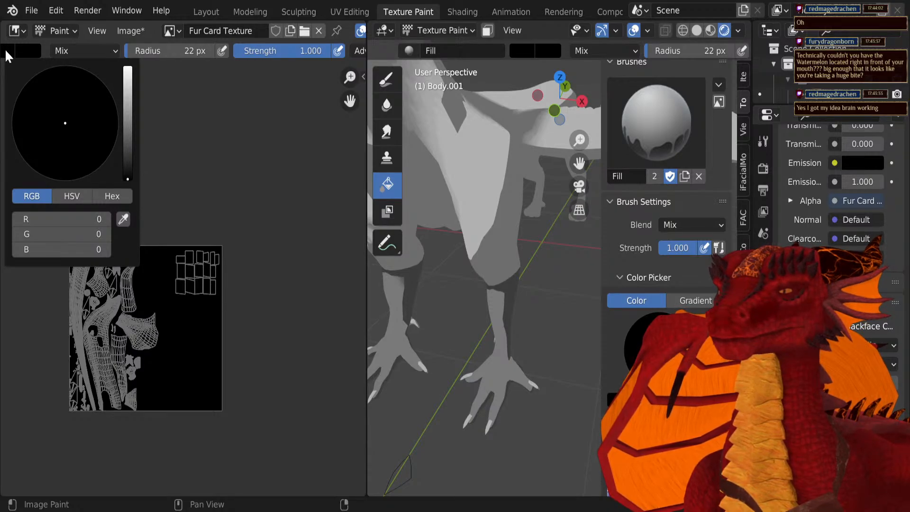
drag(135, 160, 126, 68)
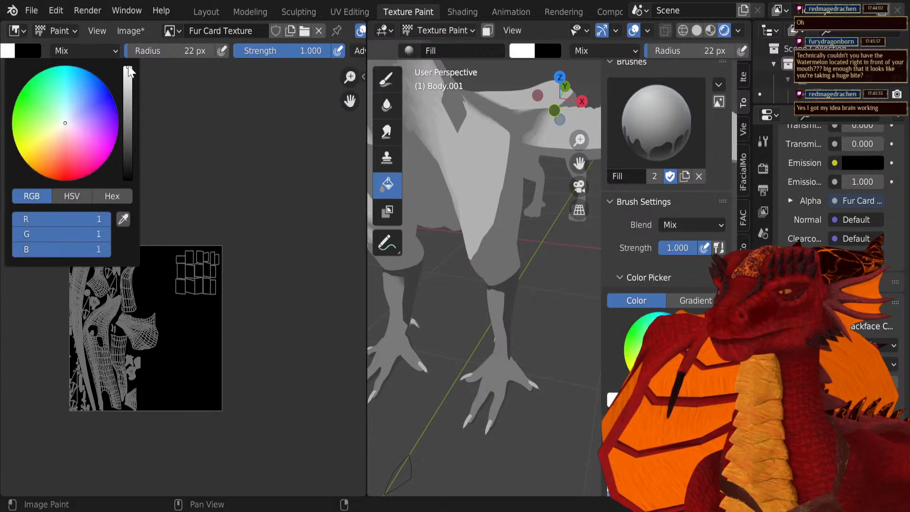
click(197, 326)
Step: Switch to Object Mode and examine the fur cards with the white texture in the Texture Paint and Modeling workspaces
scroll(426, 190, up, 4)
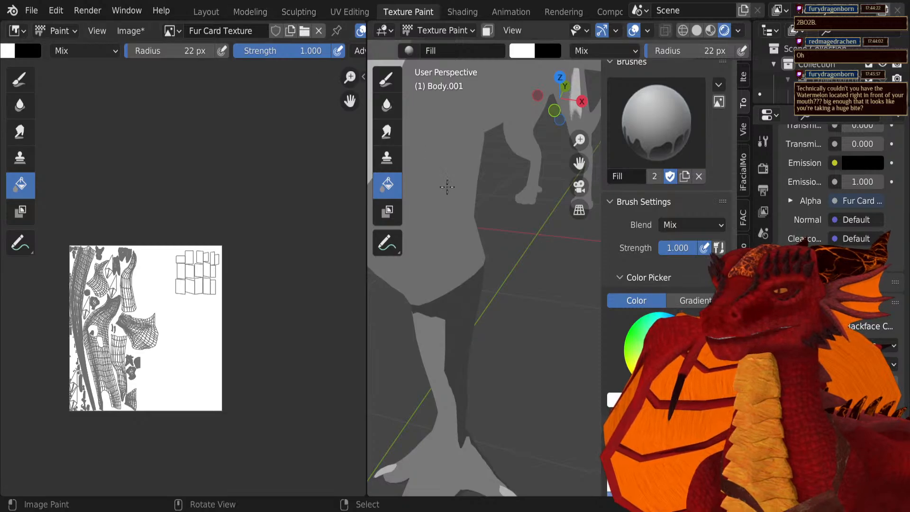
click(419, 32)
click(427, 49)
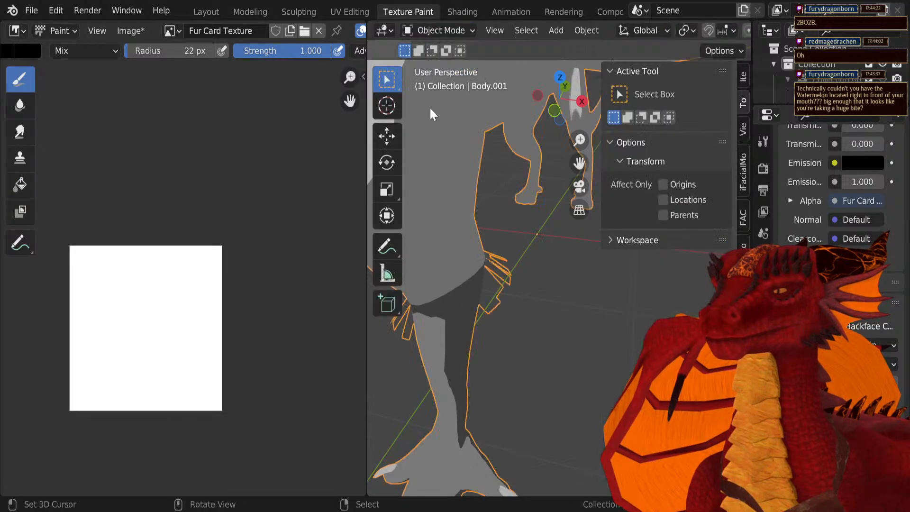
scroll(496, 230, up, 3)
click(251, 12)
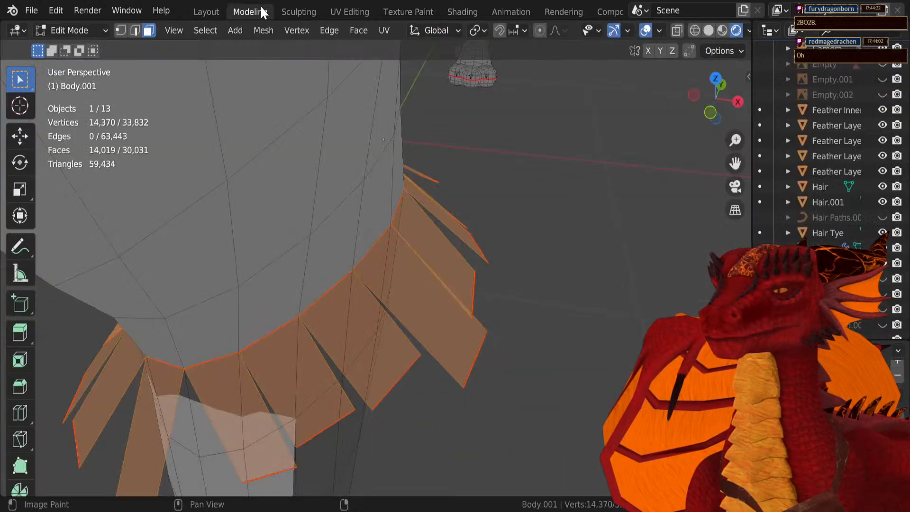
key(Tab)
scroll(408, 364, down, 5)
middle_drag(430, 367, 422, 254)
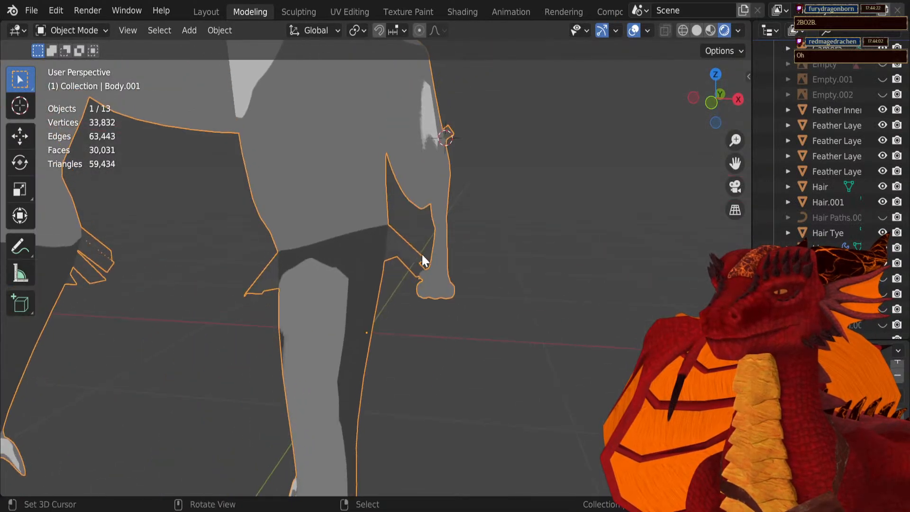
Step: Open the Shading workspace and move the Fur Card Texture node down beside the Principled BSDF node
click(458, 12)
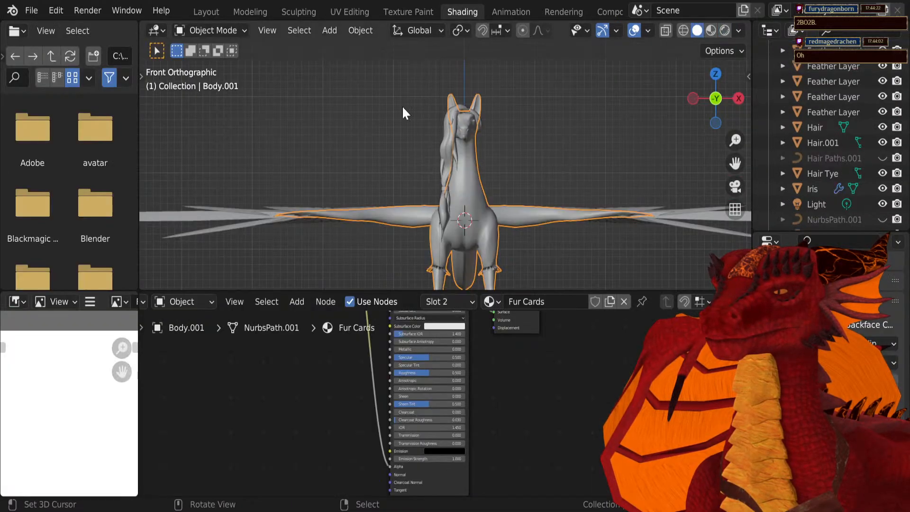
scroll(390, 412, up, 1)
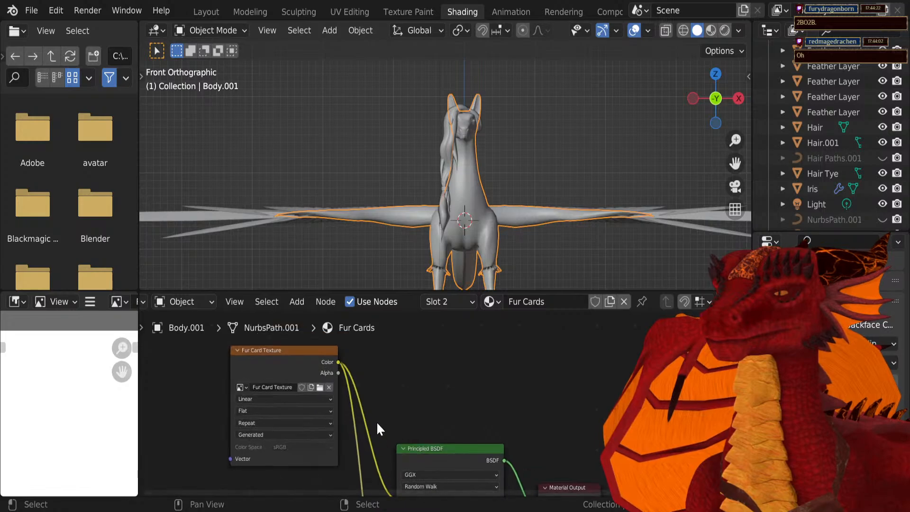
shift+middle_drag(364, 458, 364, 426)
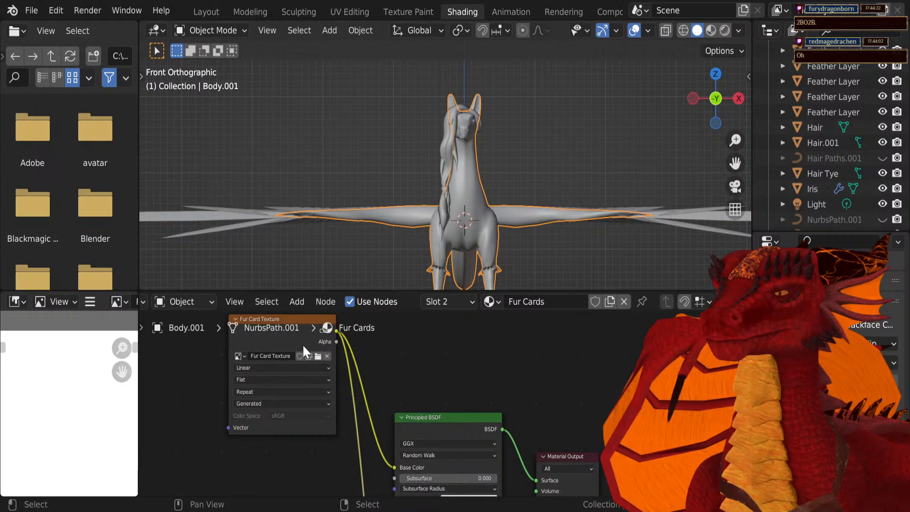
drag(302, 343, 293, 427)
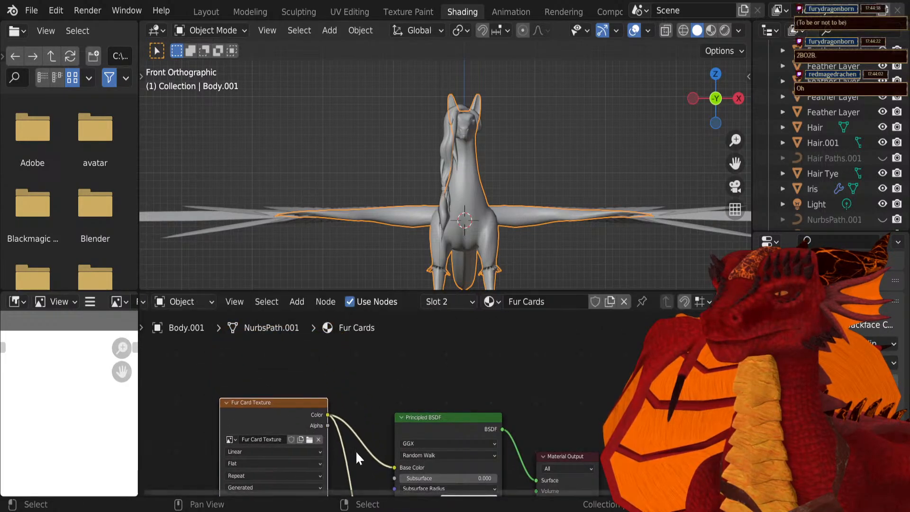
Step: Disconnect the Fur Card Texture link from the Principled BSDF's Alpha input
scroll(356, 453, down, 3)
middle_drag(353, 452, 358, 273)
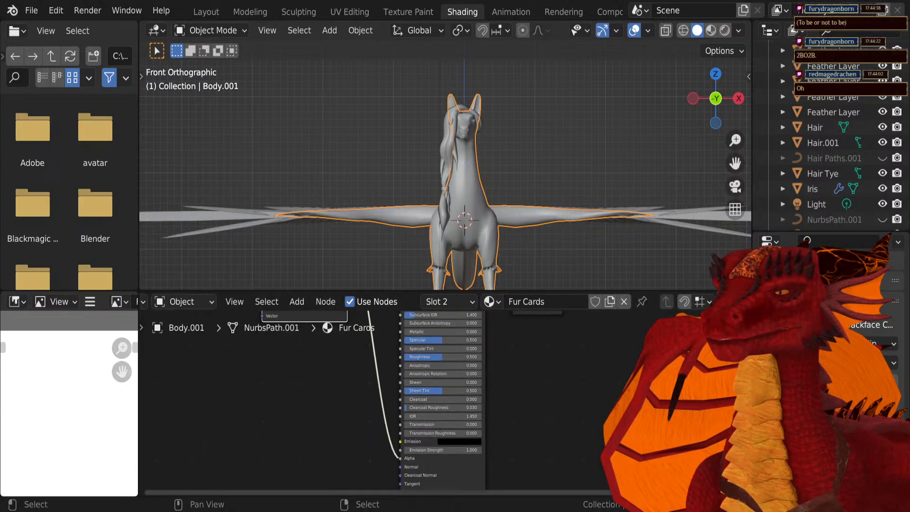
click(399, 458)
click(400, 459)
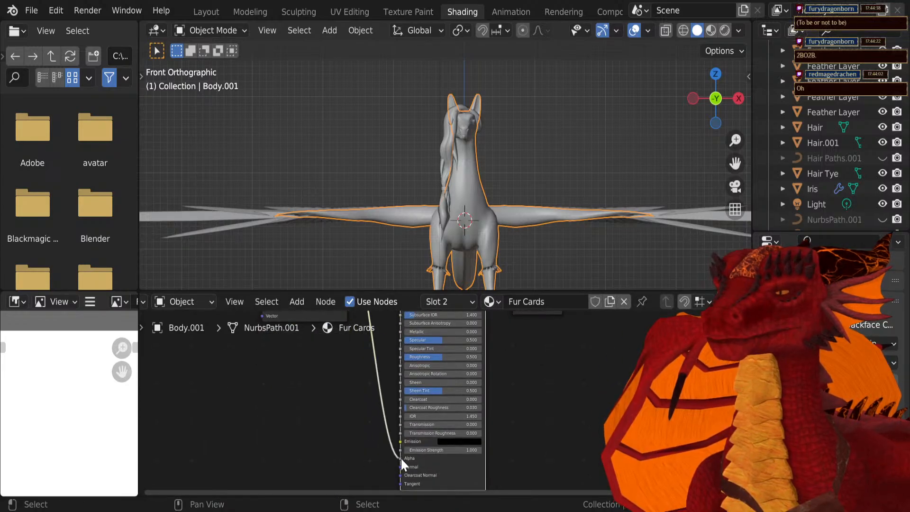
drag(401, 459, 383, 420)
middle_drag(381, 406, 399, 385)
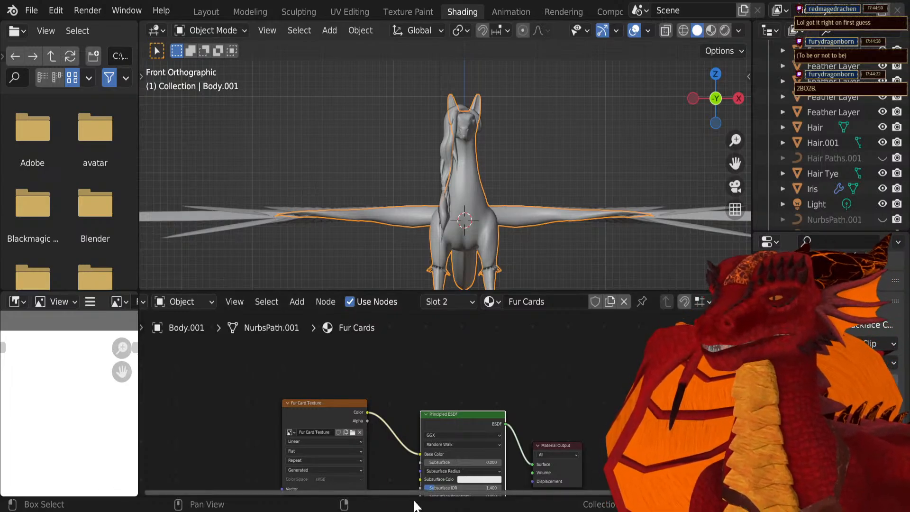
Step: Duplicate the Fur Card Texture node and place the copy below the original, near the Principled BSDF's Alpha input
scroll(410, 477, down, 1)
middle_drag(409, 476, 418, 422)
scroll(418, 425, up, 1)
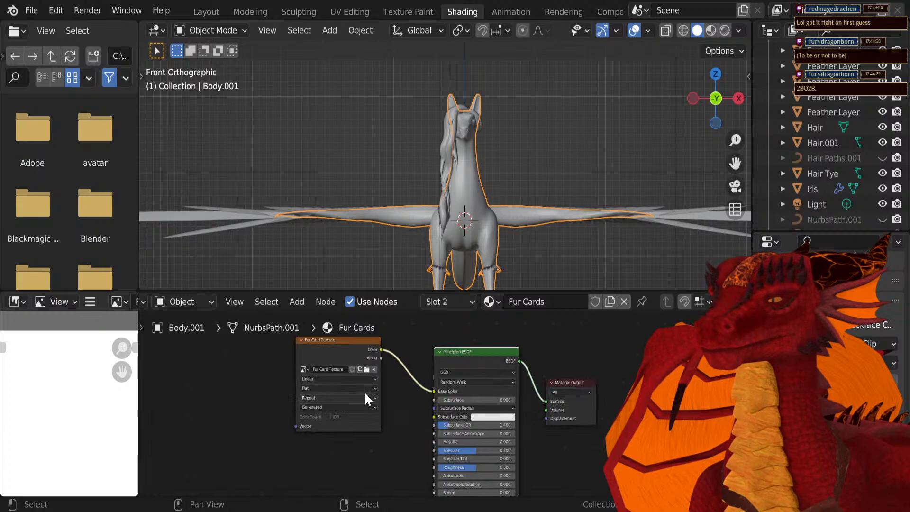
click(339, 355)
key(shift+d)
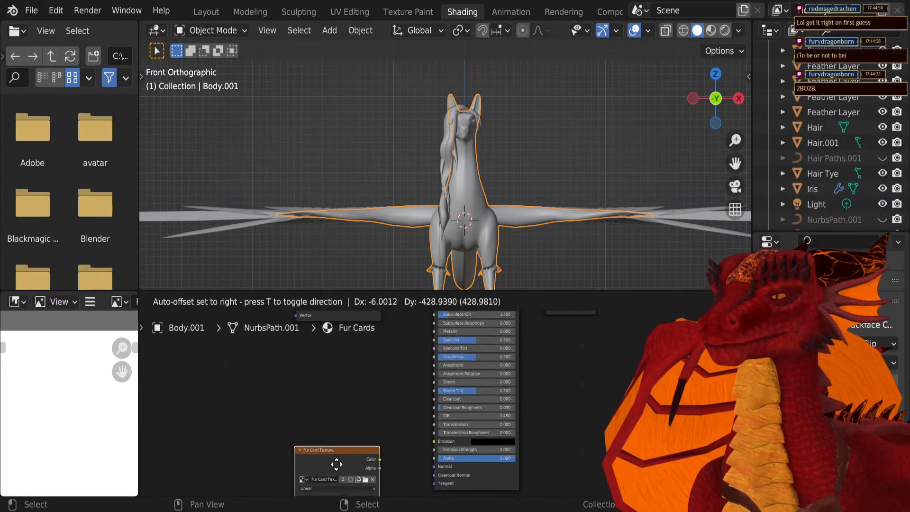
click(334, 438)
Step: Clear the face selection in the Modeling workspace and examine the leg fur cards in rendered shading there and in Texture Paint
middle_drag(439, 267, 360, 148)
click(250, 12)
key(z)
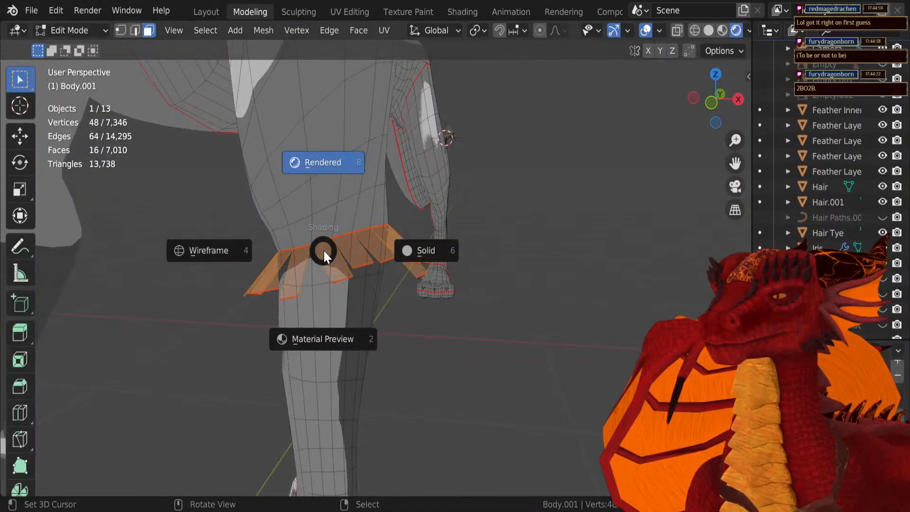
click(507, 361)
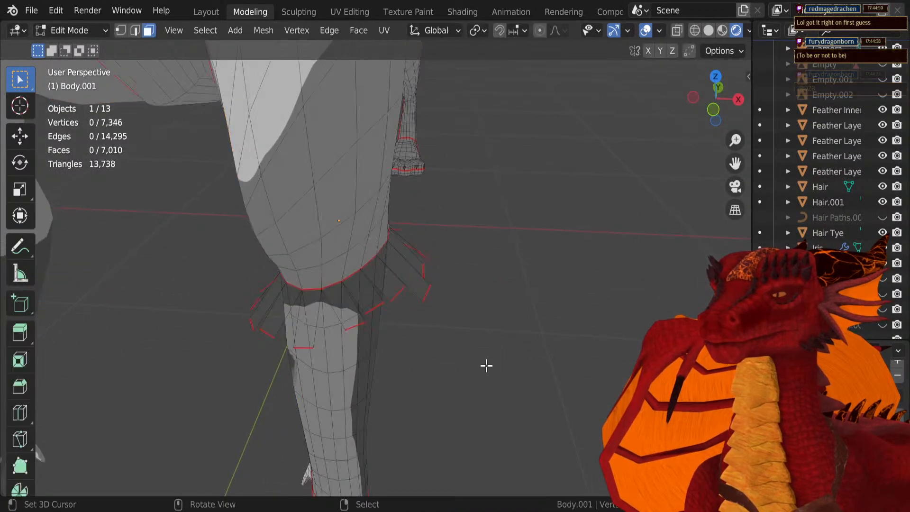
scroll(492, 365, up, 5)
middle_drag(484, 391, 413, 333)
key(Tab)
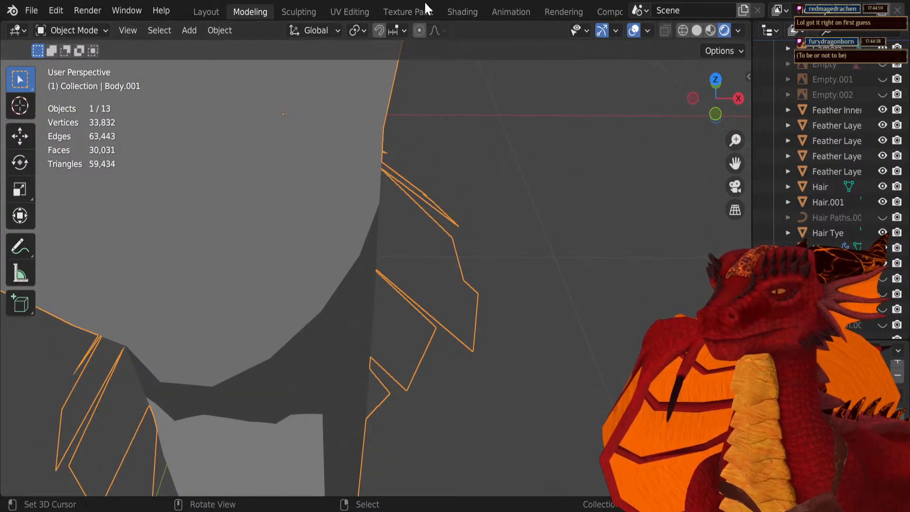
click(407, 11)
scroll(512, 398, down, 6)
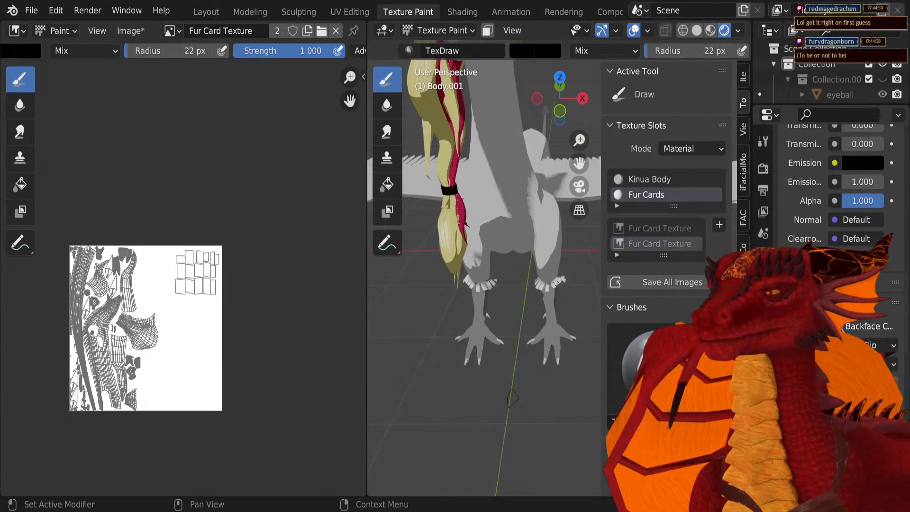
Step: Switch the body to Edit Mode in Texture Paint and turn off Backface Culling for the Fur Cards material
scroll(544, 309, up, 6)
mouse_move(514, 278)
shift+middle_down()
mouse_move(505, 255)
mouse_move(523, 266)
shift+middle_up()
key(Tab)
click(838, 345)
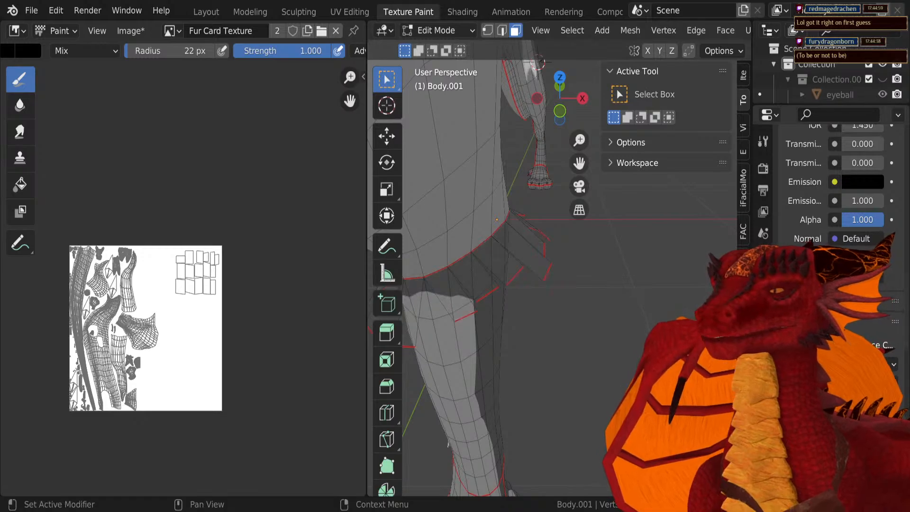
click(838, 345)
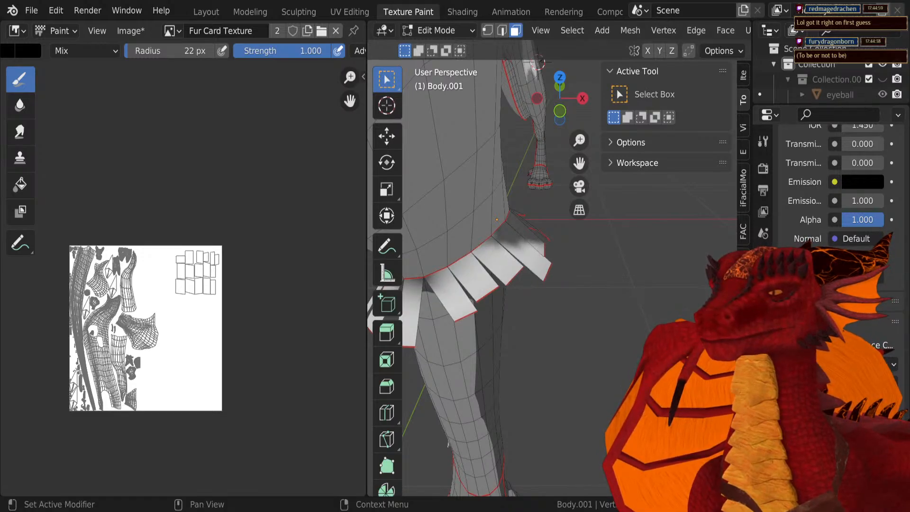
Step: Check the fur cards in Modeling, then in Shading connect the upper Fur Card Texture's Color output to the Principled BSDF's Alpha input
click(260, 9)
scroll(354, 294, down, 2)
mouse_move(358, 296)
middle_down()
mouse_move(335, 247)
mouse_move(353, 296)
mouse_move(383, 307)
middle_up()
scroll(353, 296, up, 3)
key(Tab)
click(461, 11)
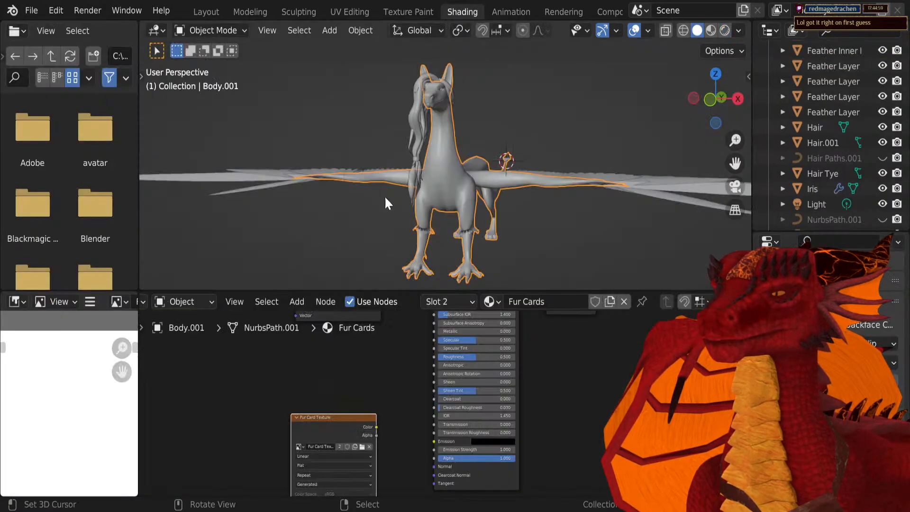
shift+middle_drag(364, 387, 350, 320)
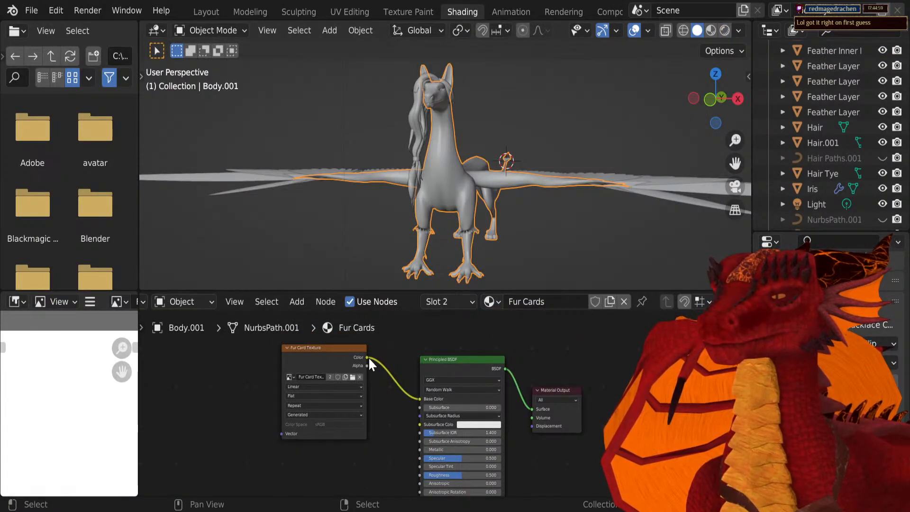
mouse_move(368, 357)
mouse_down()
mouse_move(400, 482)
mouse_move(402, 425)
mouse_move(418, 385)
mouse_move(423, 405)
mouse_up()
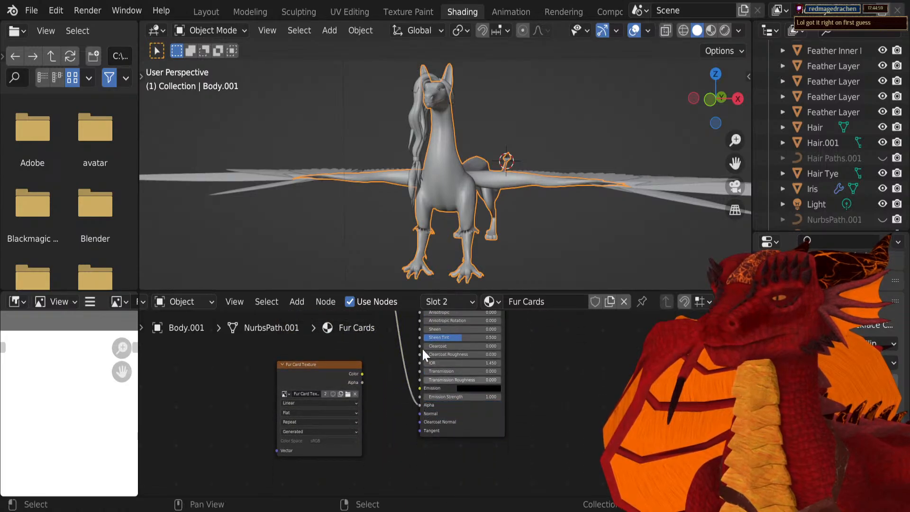
Step: Paint a black test stroke over the lower-left fur card's UV outline, check it on the leg, and undo it
click(249, 12)
scroll(342, 354, down, 7)
middle_drag(363, 366, 313, 374)
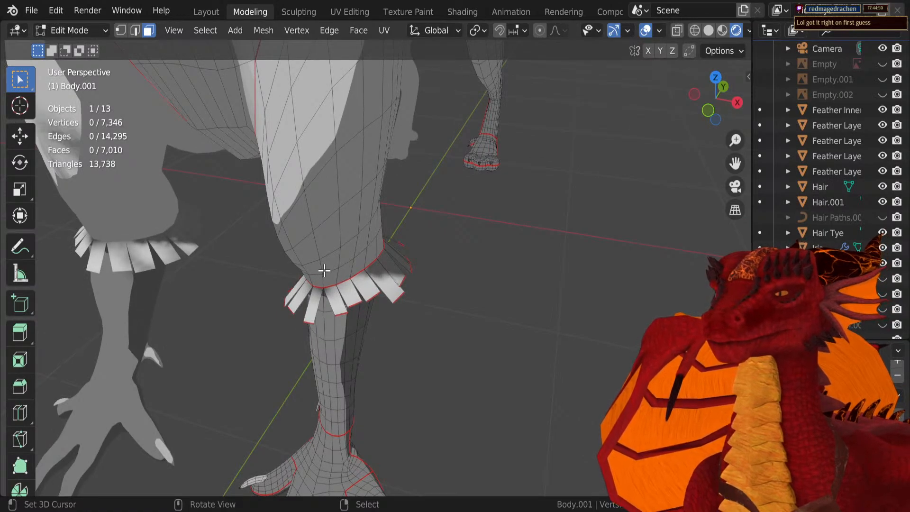
click(345, 10)
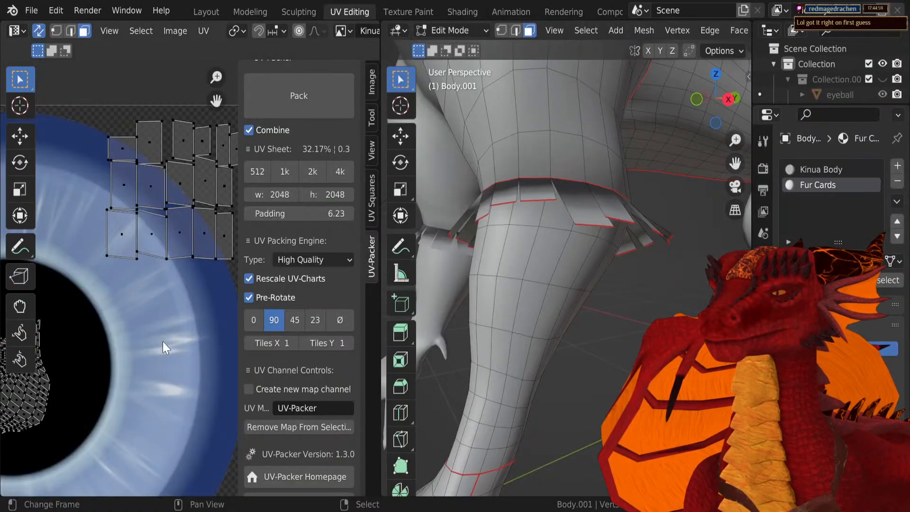
click(398, 14)
scroll(183, 325, up, 7)
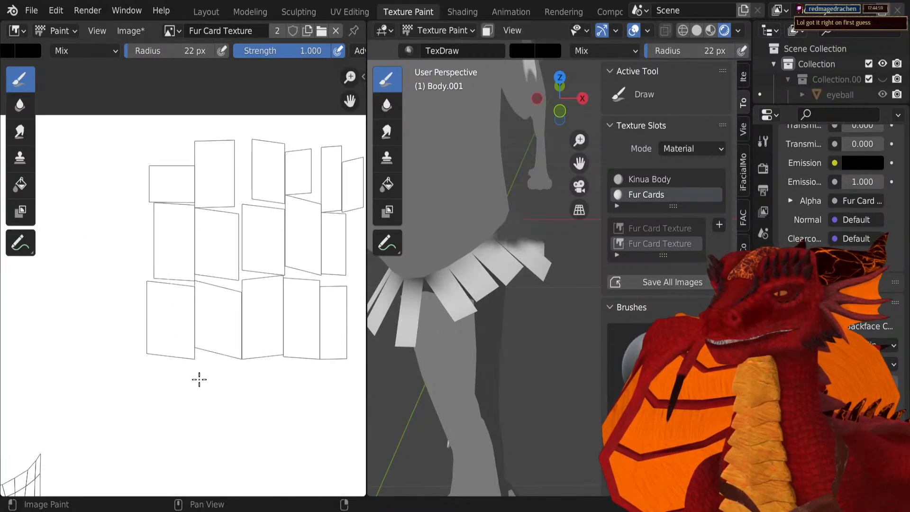
drag(165, 360, 159, 320)
mouse_move(389, 308)
middle_down()
mouse_move(471, 305)
mouse_move(550, 342)
mouse_move(538, 325)
mouse_move(524, 336)
middle_up()
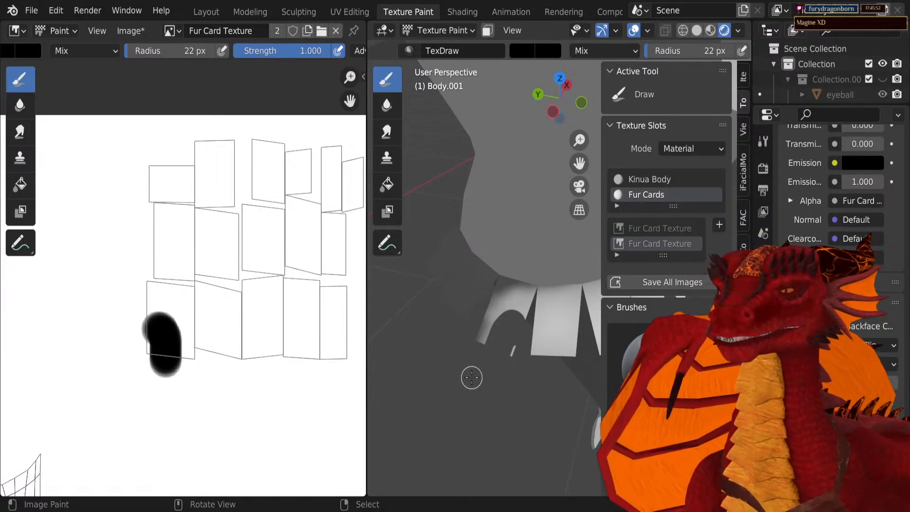
key(ctrl+z)
Step: Try to shape a fur tip on the lower-left card with black 22 px strokes, and undo them
scroll(504, 319, up, 2)
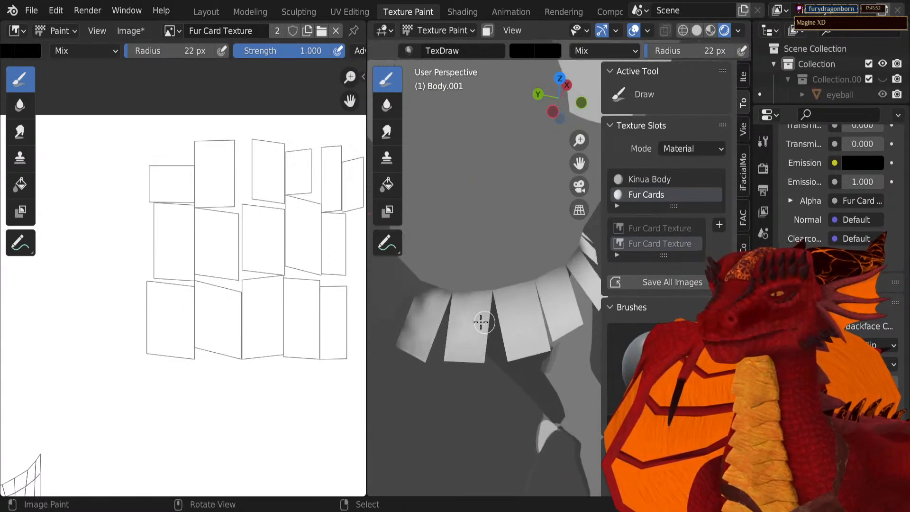
scroll(171, 367, up, 1)
scroll(163, 366, up, 3)
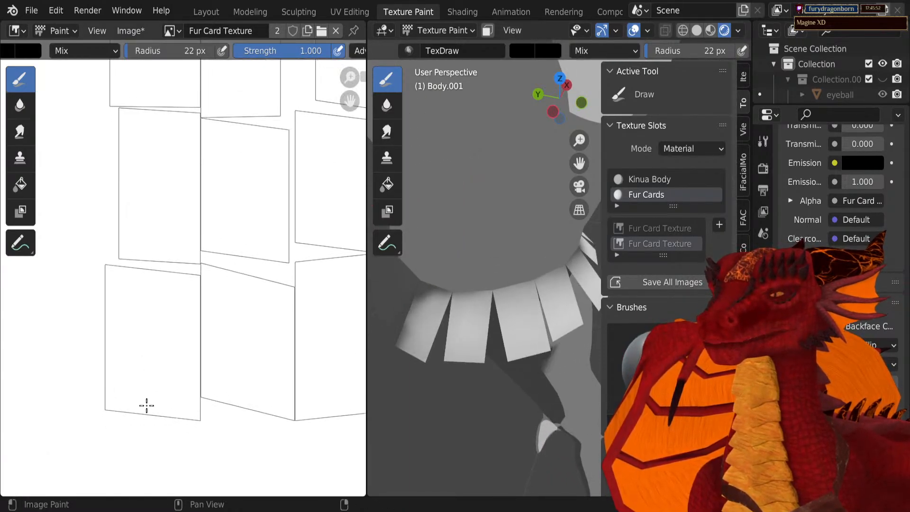
mouse_move(111, 416)
mouse_down()
mouse_move(101, 412)
mouse_move(116, 345)
mouse_up()
mouse_move(144, 438)
mouse_down()
mouse_move(179, 403)
mouse_move(184, 320)
mouse_up()
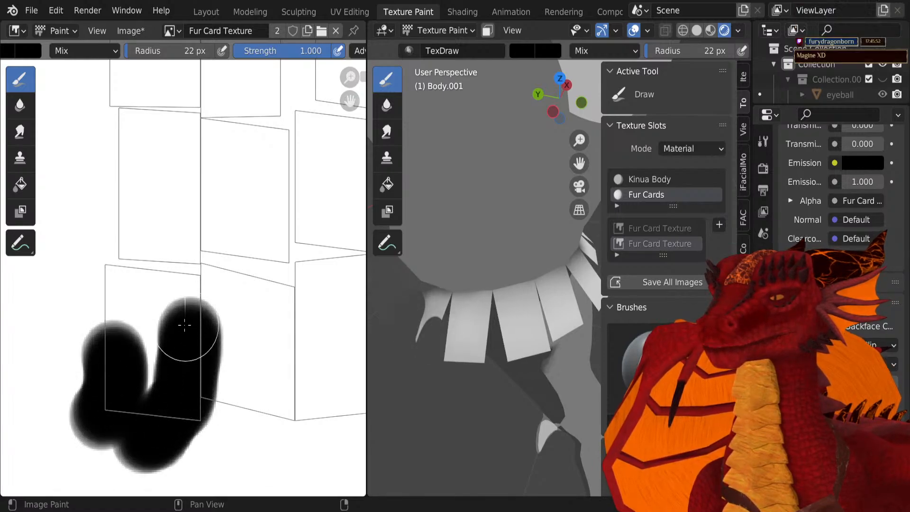
key(ctrl+z)
key(ctrl+z)
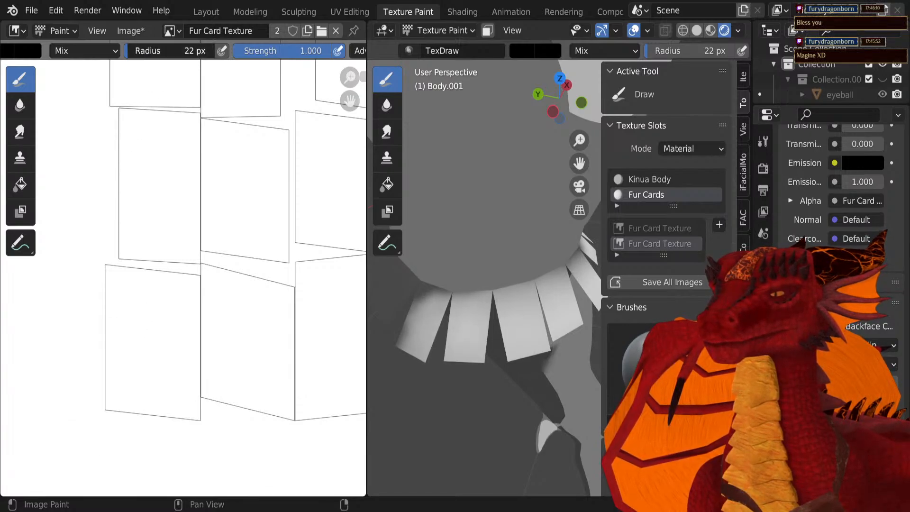
Step: Set the brush radius to 12 px and paint black strokes that cut pointed fur tips into the lower-left card of the texture
drag(172, 51, 169, 50)
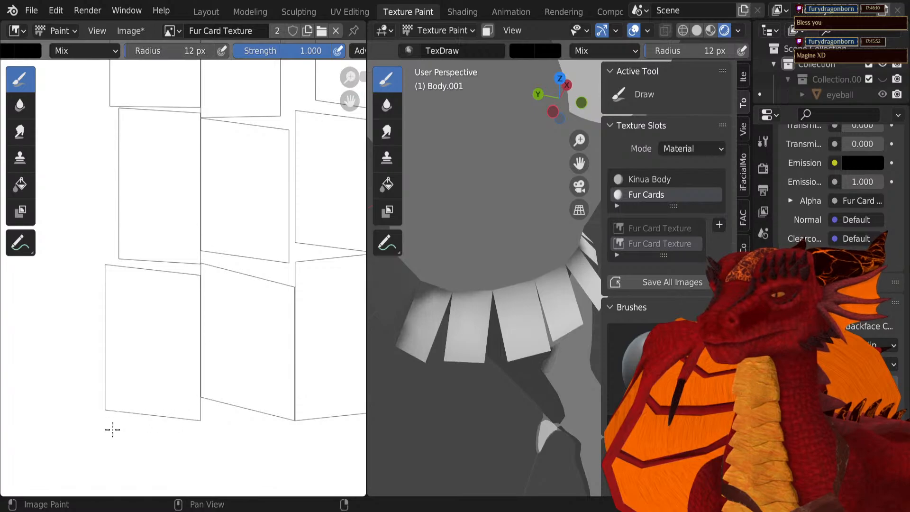
mouse_move(112, 430)
mouse_down()
mouse_move(102, 349)
mouse_move(121, 330)
mouse_up()
mouse_move(125, 416)
mouse_down()
mouse_move(122, 422)
mouse_move(158, 335)
mouse_move(184, 360)
mouse_move(179, 372)
mouse_move(202, 286)
mouse_up()
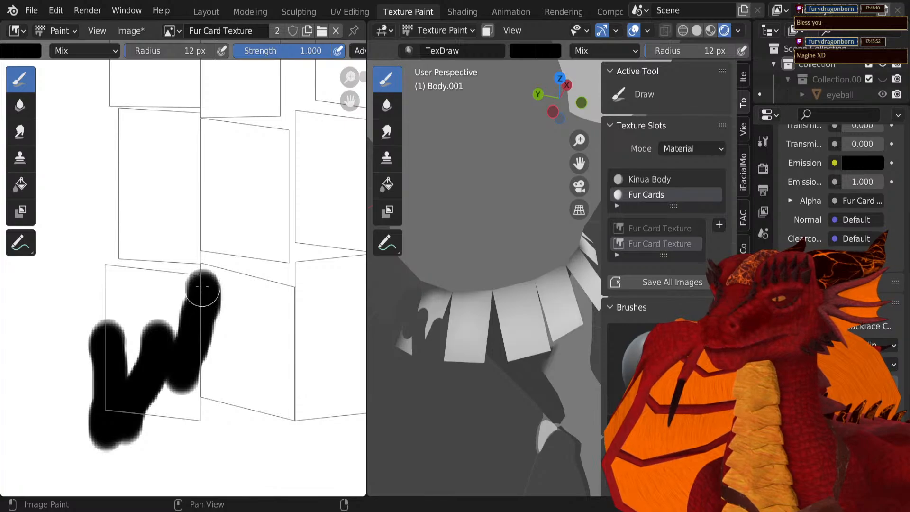
mouse_move(82, 343)
mouse_down()
mouse_move(99, 272)
mouse_move(92, 254)
mouse_up()
middle_drag(385, 292, 415, 301)
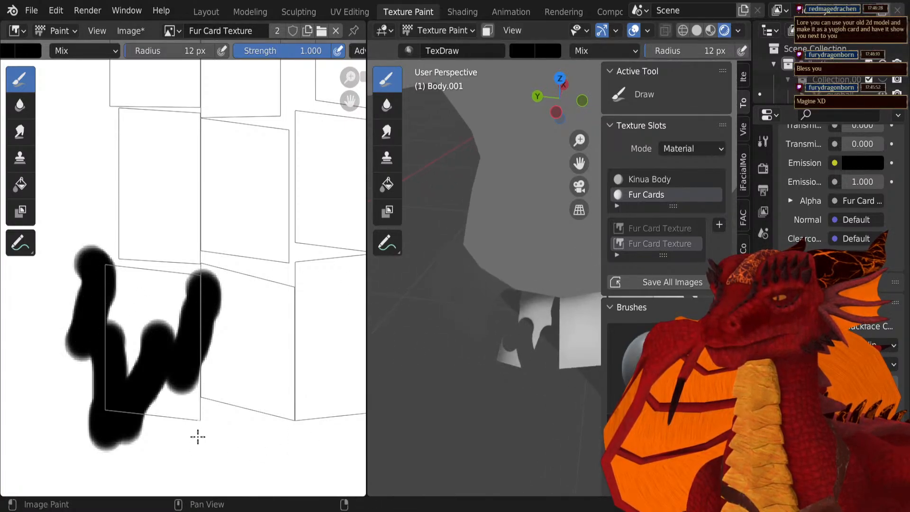
mouse_move(198, 436)
mouse_down()
mouse_move(175, 399)
mouse_move(137, 421)
mouse_move(187, 390)
mouse_move(195, 372)
mouse_move(208, 381)
mouse_move(126, 424)
mouse_move(148, 422)
mouse_up()
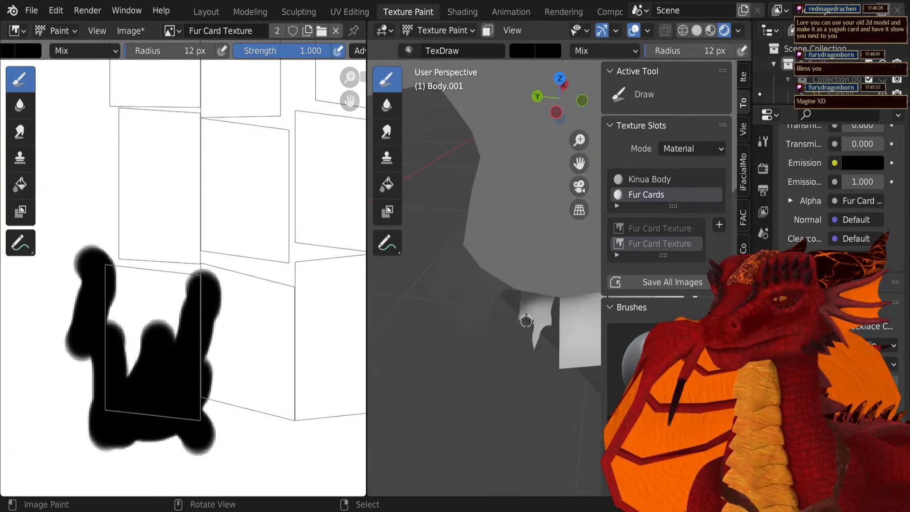
Step: Examine the edges of the painted fur tips up close on the leg, and view the card from other angles
mouse_move(526, 321)
middle_down()
mouse_move(486, 316)
mouse_move(519, 322)
mouse_move(500, 331)
mouse_move(437, 298)
mouse_move(457, 297)
middle_up()
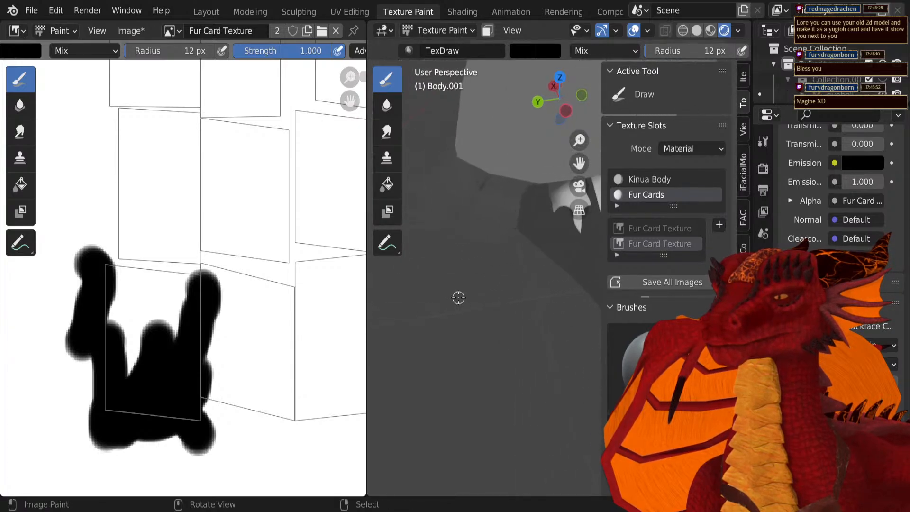
scroll(546, 218, up, 3)
mouse_move(546, 218)
shift+middle_down()
mouse_move(518, 253)
mouse_move(530, 249)
mouse_move(496, 274)
shift+middle_up()
shift+middle_drag(461, 372, 480, 344)
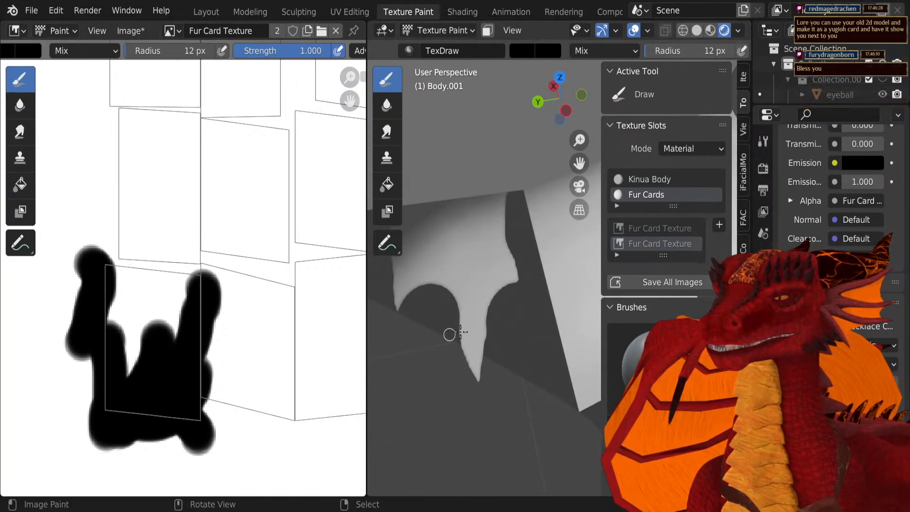
key(Home)
middle_drag(503, 337, 528, 366)
shift+middle_drag(474, 302, 446, 312)
shift+middle_drag(509, 282, 521, 311)
scroll(526, 321, up, 2)
Step: Undo the black 12 px strokes on the Fur Card Texture
key(ctrl+z)
key(ctrl+z)
key(ctrl+z)
key(ctrl+z)
key(ctrl+z)
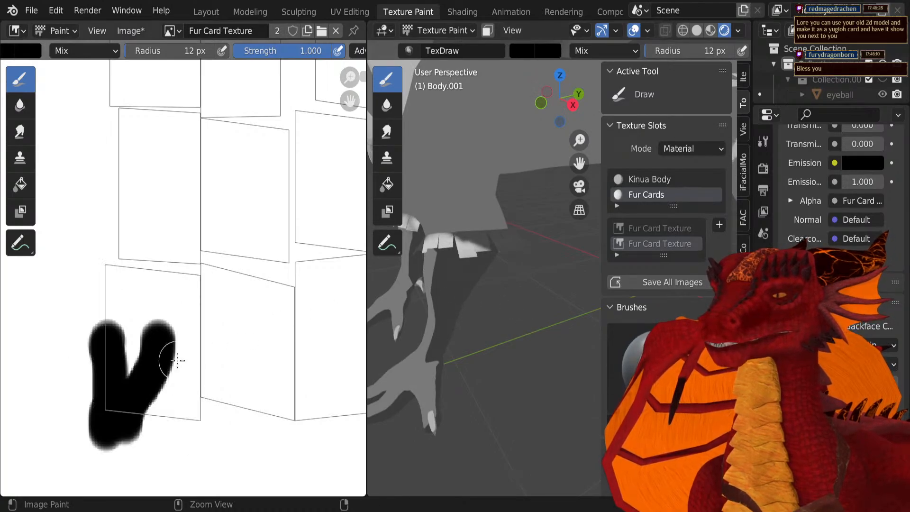
Step: In the UV Editing workspace, scale the fur card UV islands up about 1.6 times and move them back inside the image area
click(349, 12)
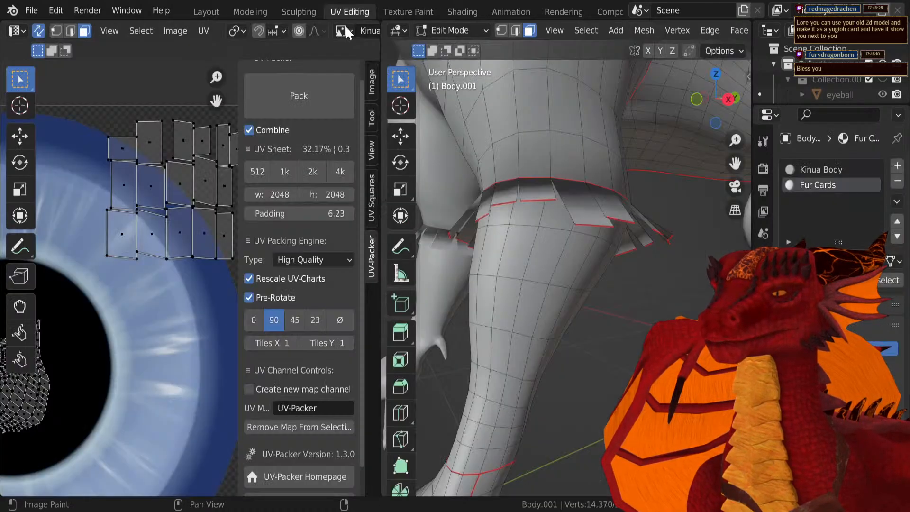
scroll(184, 271, down, 2)
drag(213, 286, 157, 211)
key(s)
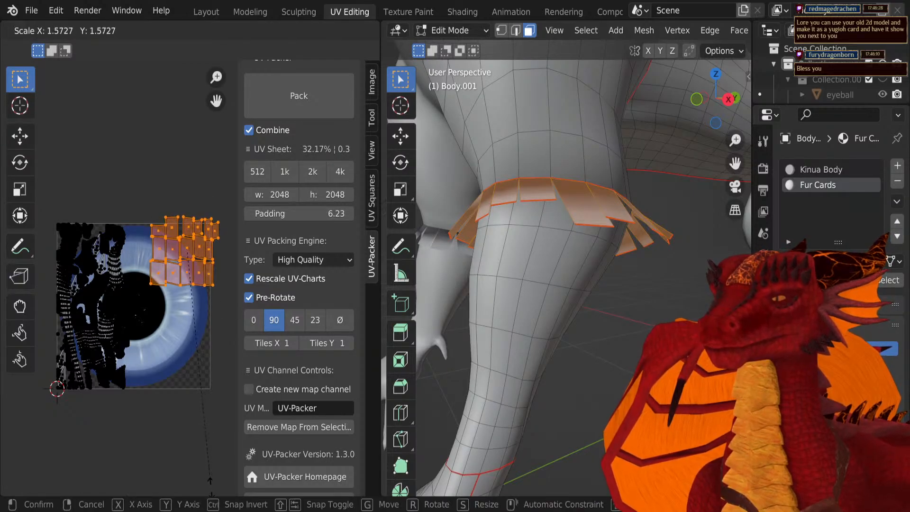
click(210, 42)
key(g)
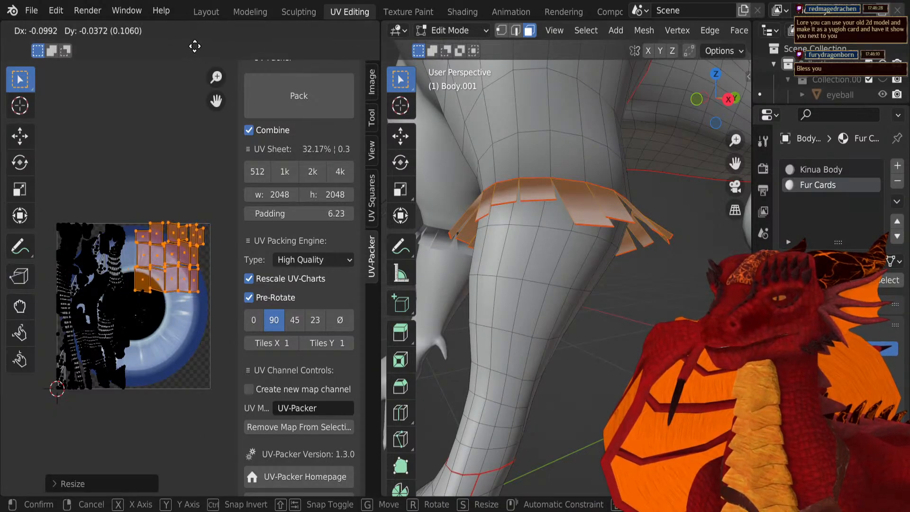
click(196, 51)
Step: Resize the Fur Card Texture image to 2048 by 2048 pixels in the Texture Paint workspace
click(408, 11)
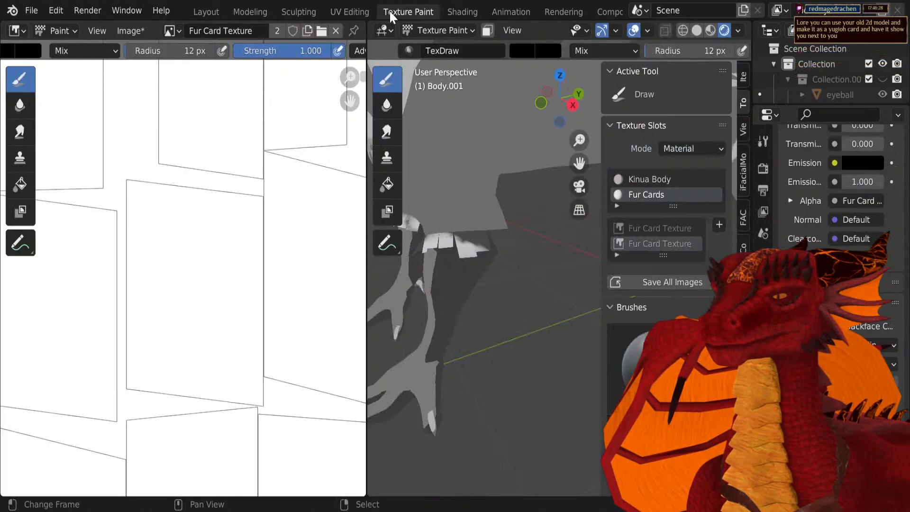
click(134, 33)
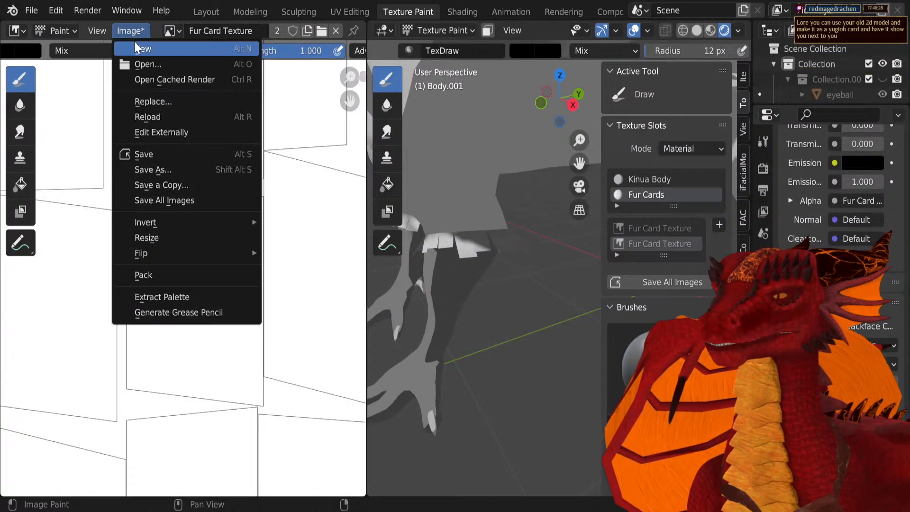
click(142, 235)
click(176, 268)
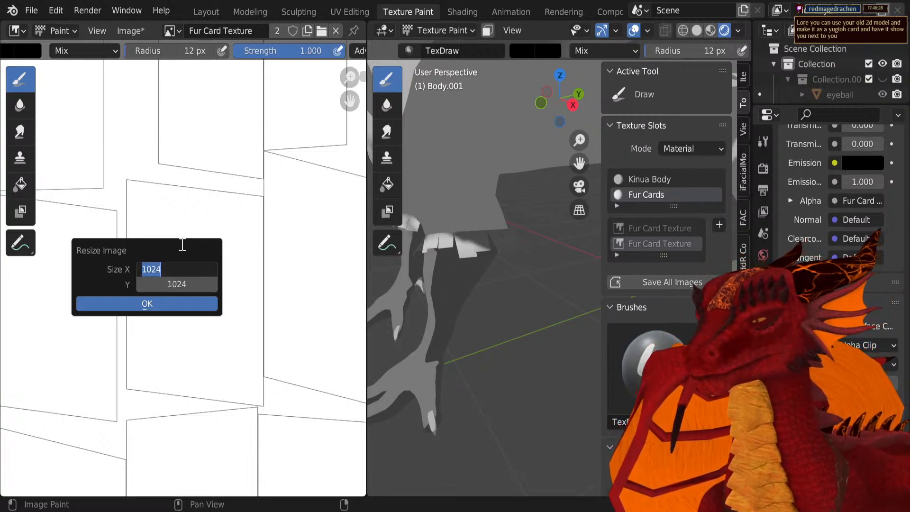
text(2048)
key(Tab)
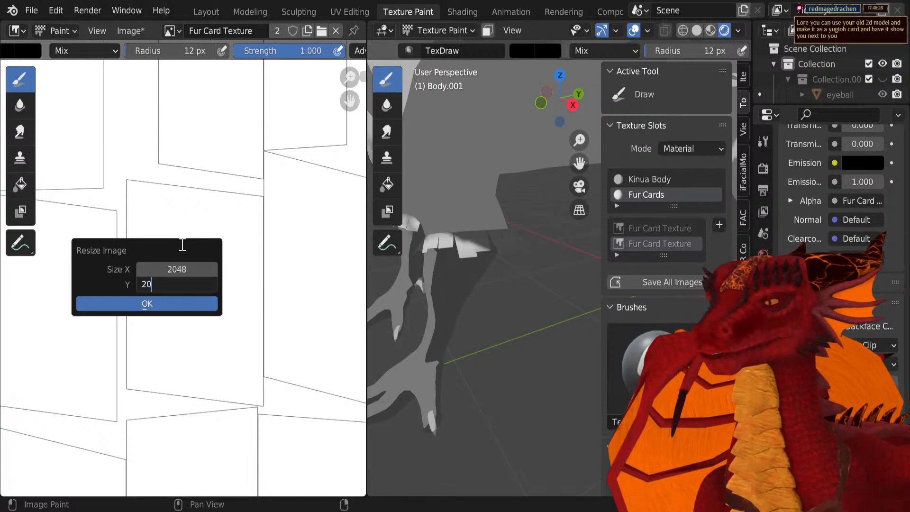
key(Return)
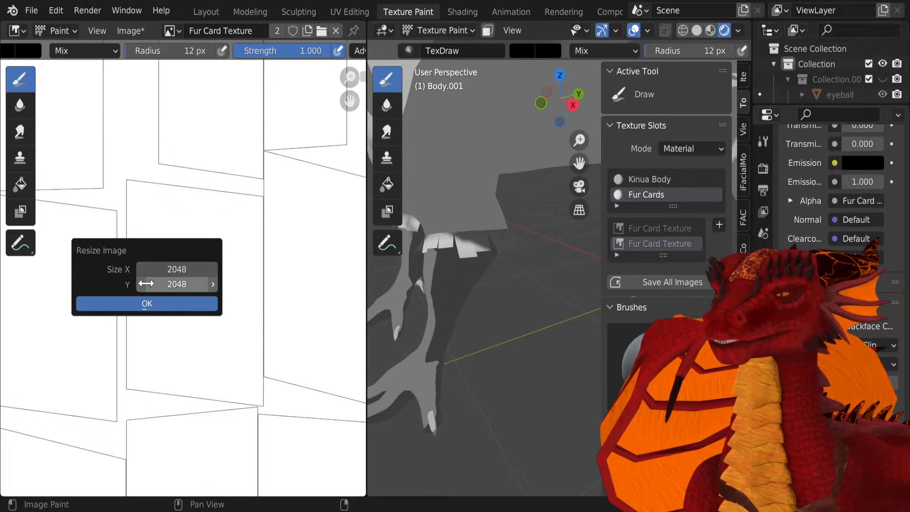
click(148, 303)
scroll(151, 304, down, 5)
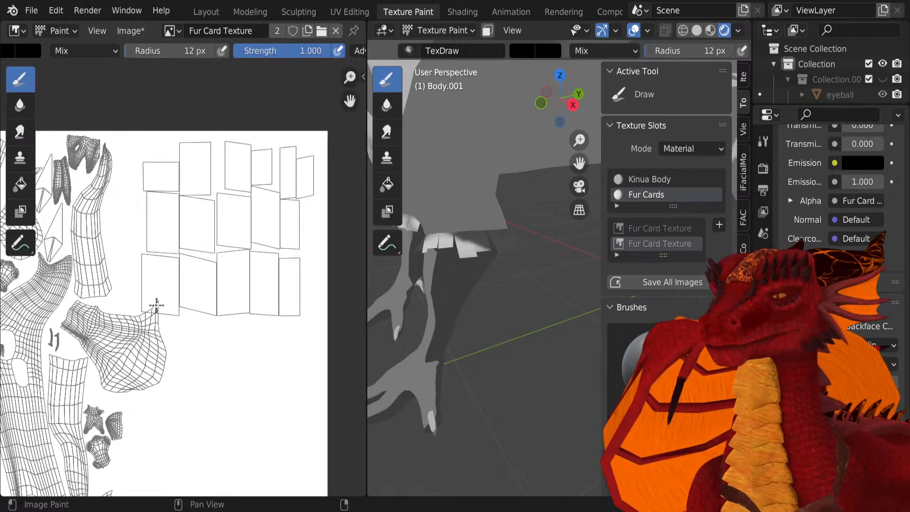
scroll(187, 310, up, 3)
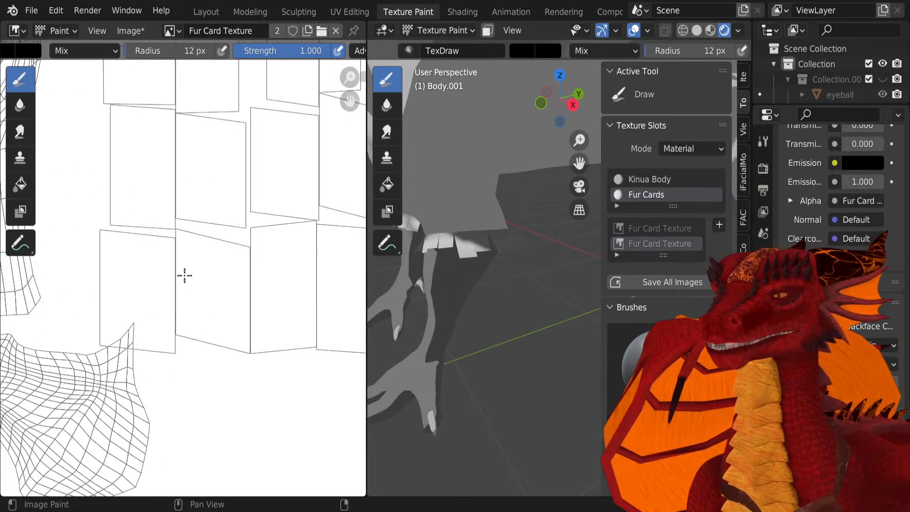
Step: Delete the spare Fur Card Texture image node from the Fur Cards material in the Shading workspace
click(460, 13)
mouse_move(404, 405)
middle_down()
mouse_move(408, 482)
mouse_move(414, 314)
mouse_move(406, 368)
mouse_move(417, 475)
mouse_move(416, 454)
middle_up()
click(311, 434)
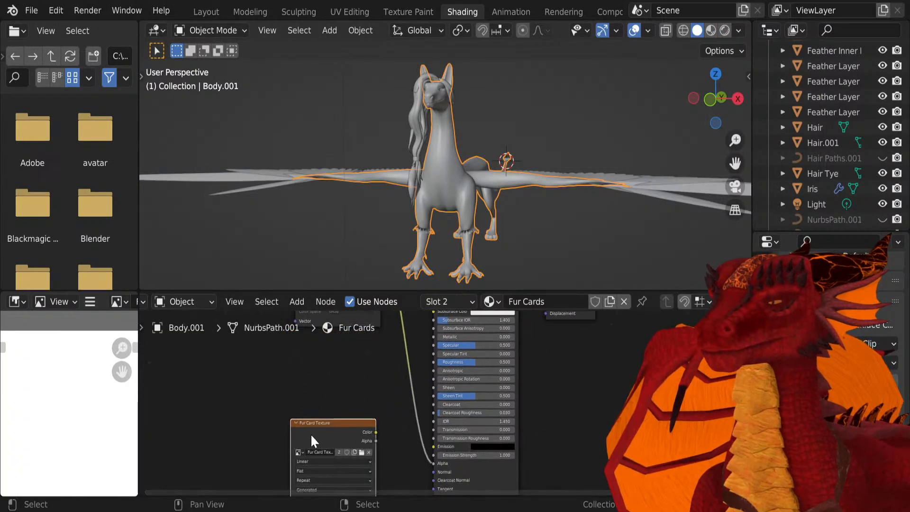
key(x)
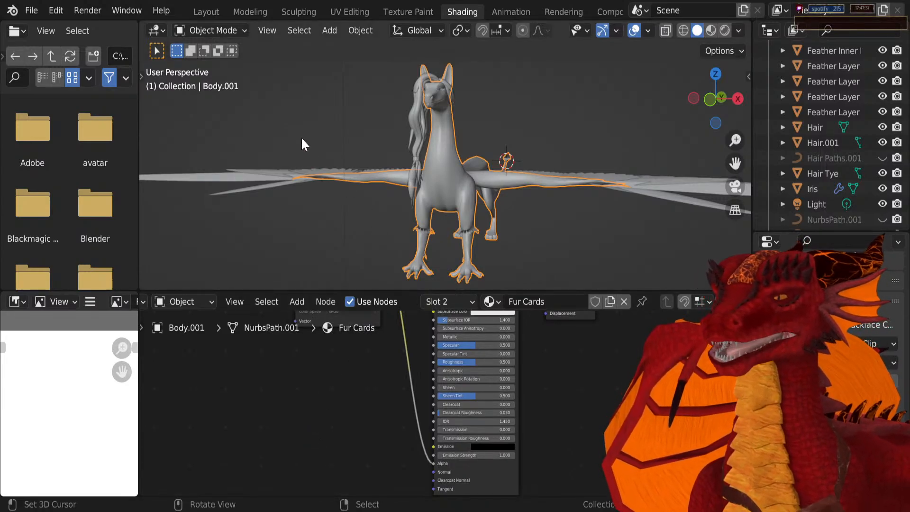
Step: In the Modeling workspace, select a fur card on the front leg and switch the mesh to edge selection
click(254, 6)
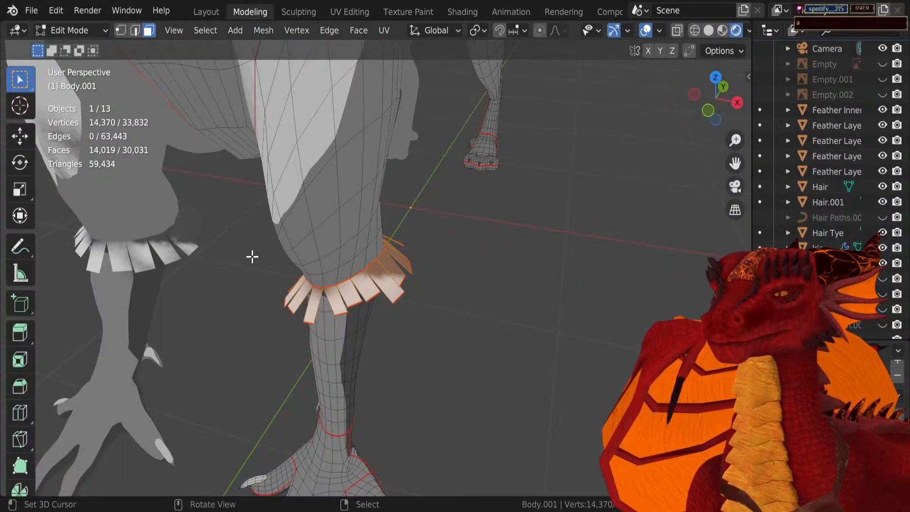
scroll(295, 284, down, 5)
scroll(308, 288, up, 4)
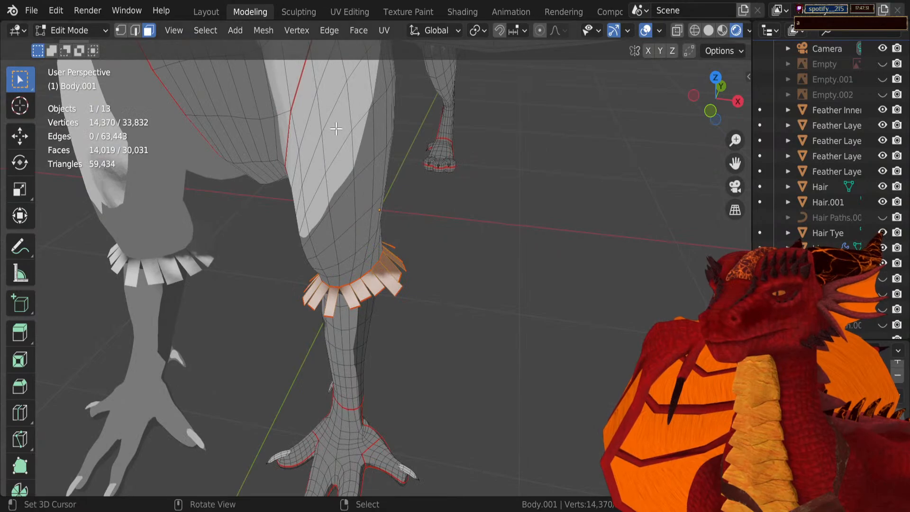
middle_drag(313, 330, 364, 314)
scroll(321, 341, up, 6)
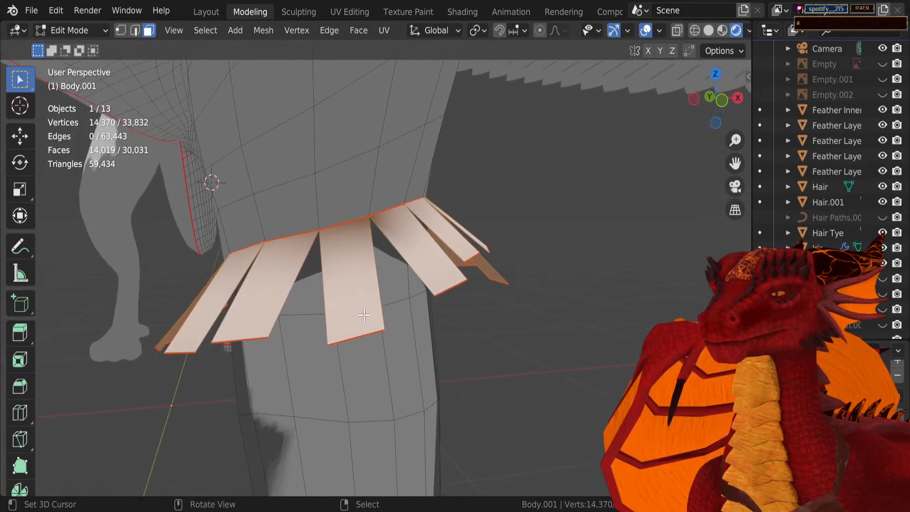
click(366, 324)
key(s)
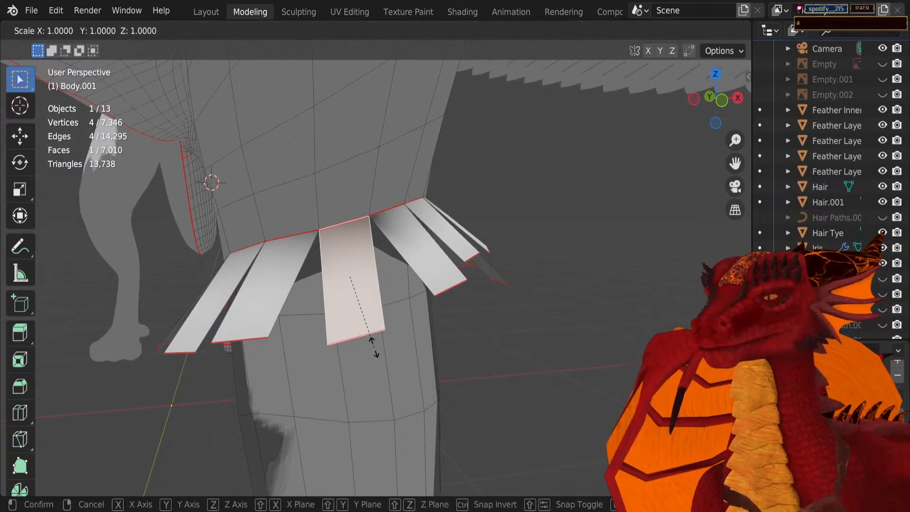
key(Escape)
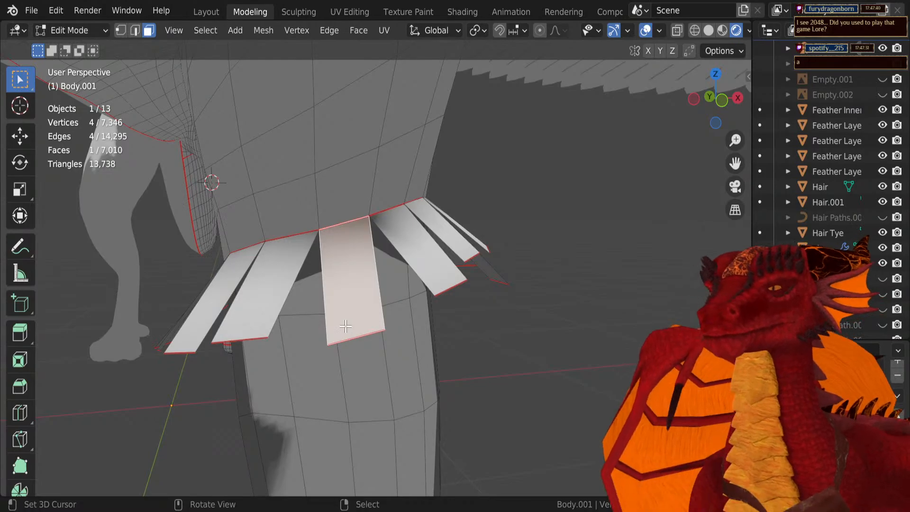
key(2)
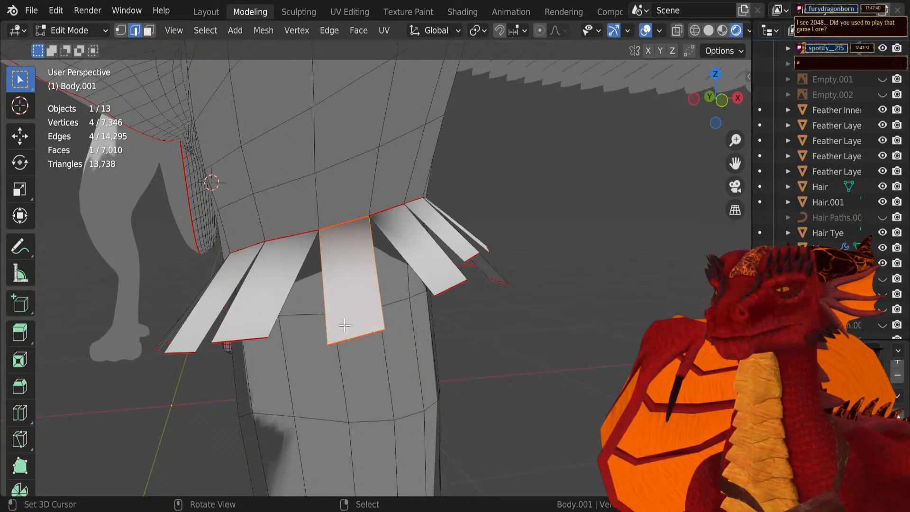
Step: Widen the bottom edge of the fur card beside the selected one to about twice its length and shift it slightly
middle_drag(414, 286, 396, 257)
scroll(413, 269, up, 4)
scroll(413, 269, down, 5)
click(409, 233)
key(s)
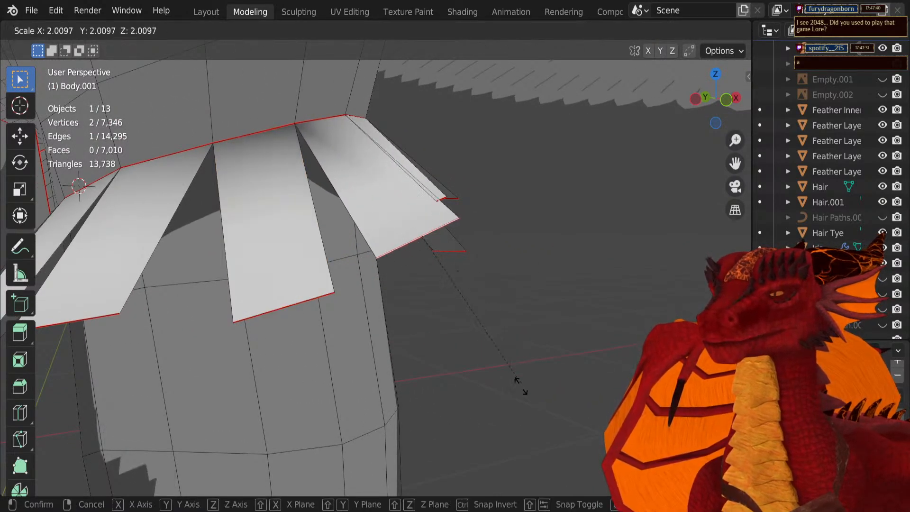
click(526, 398)
middle_drag(464, 378, 431, 343)
key(g)
click(398, 359)
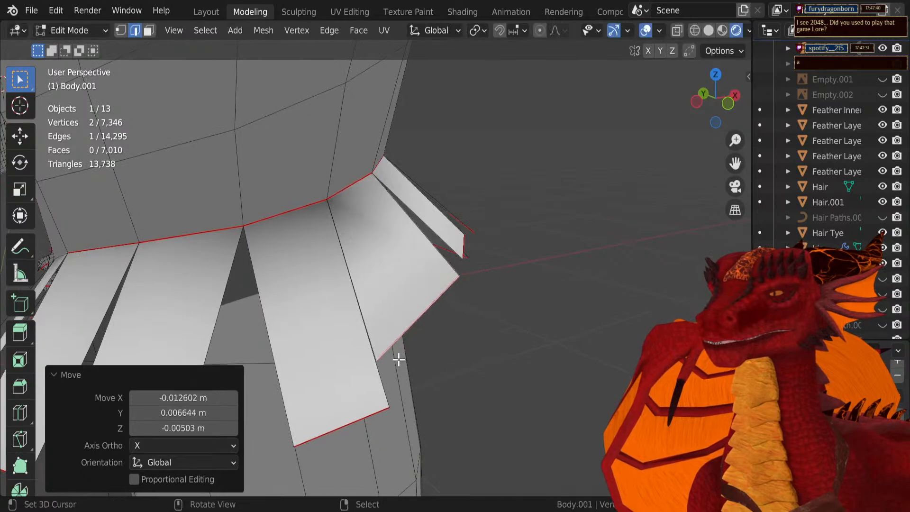
Step: Scale the next fur card's bottom edge by 1.85 and shift it to sit against its neighbour
key(s)
click(376, 438)
key(g)
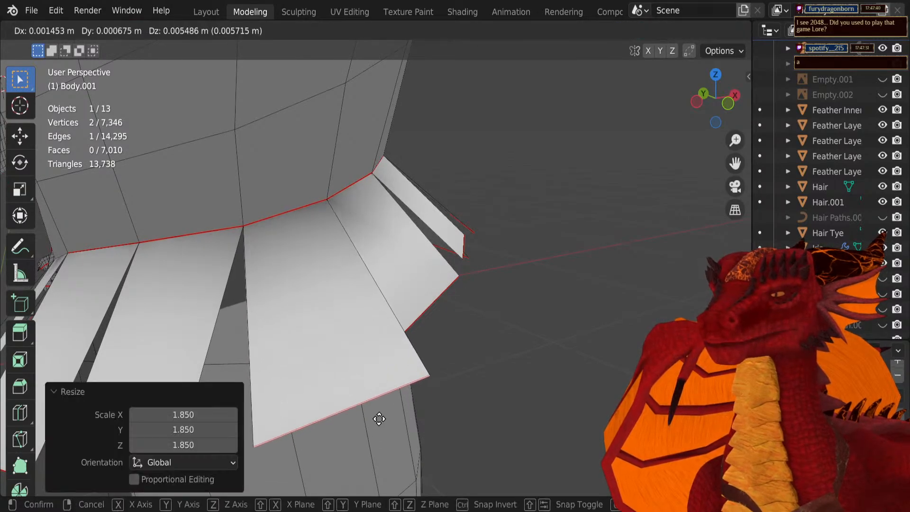
click(365, 385)
middle_drag(365, 385, 428, 367)
key(g)
click(408, 373)
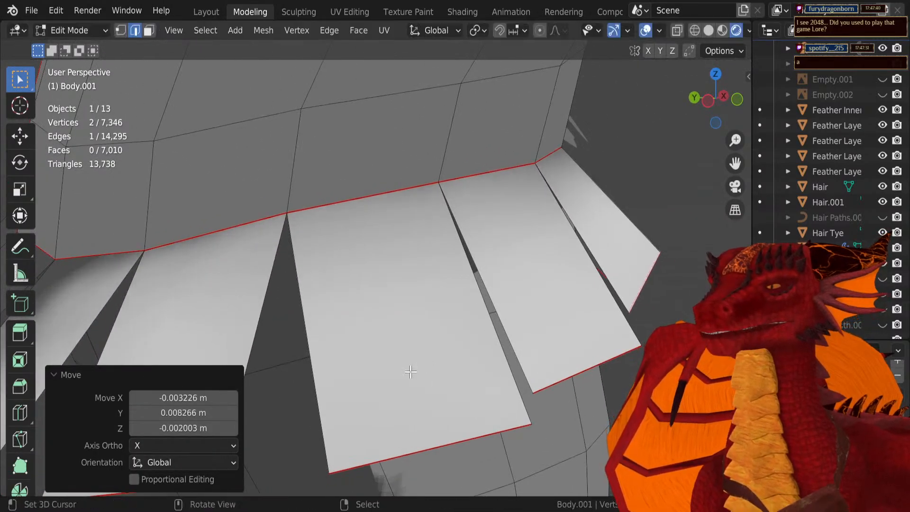
Step: Scale the bottom edge of the following fur card by about 2.27 and reposition the flared edges around the leg
right_click(609, 367)
key(s)
click(620, 403)
key(g)
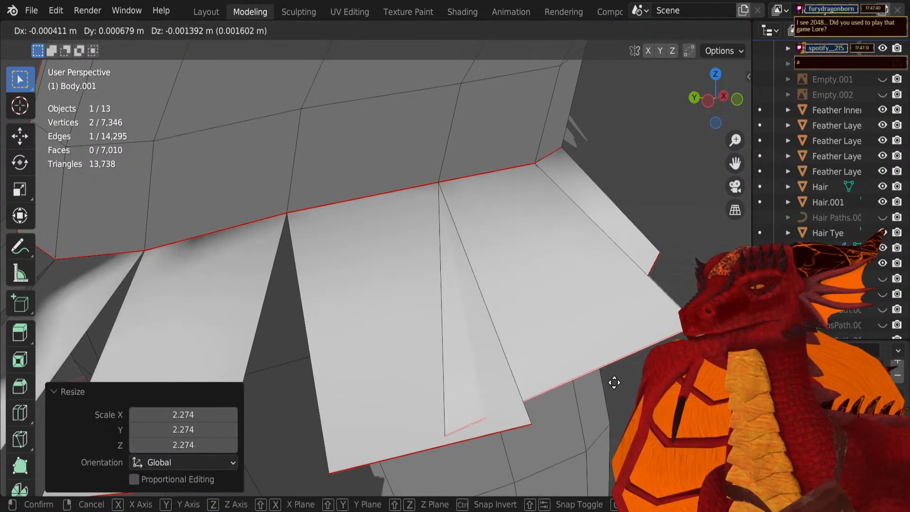
right_click(615, 370)
middle_drag(615, 363, 555, 340)
key(g)
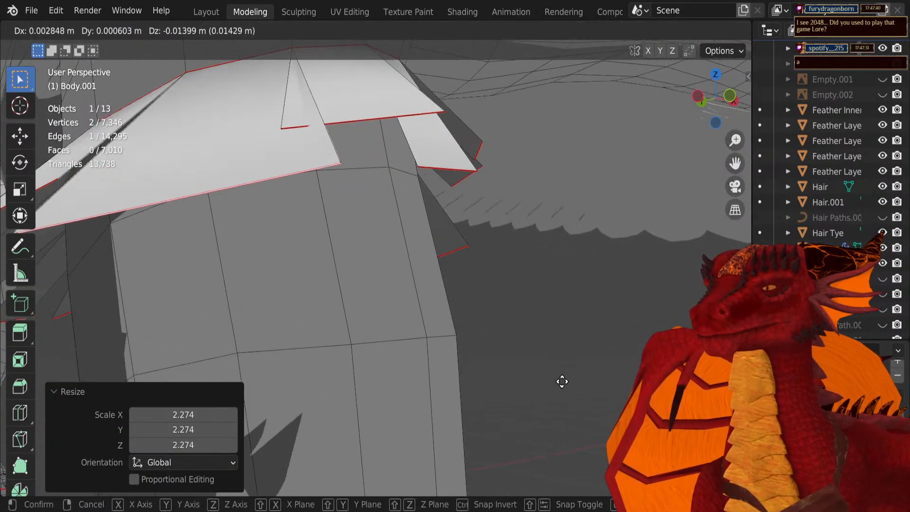
click(524, 370)
middle_drag(524, 369, 609, 374)
key(g)
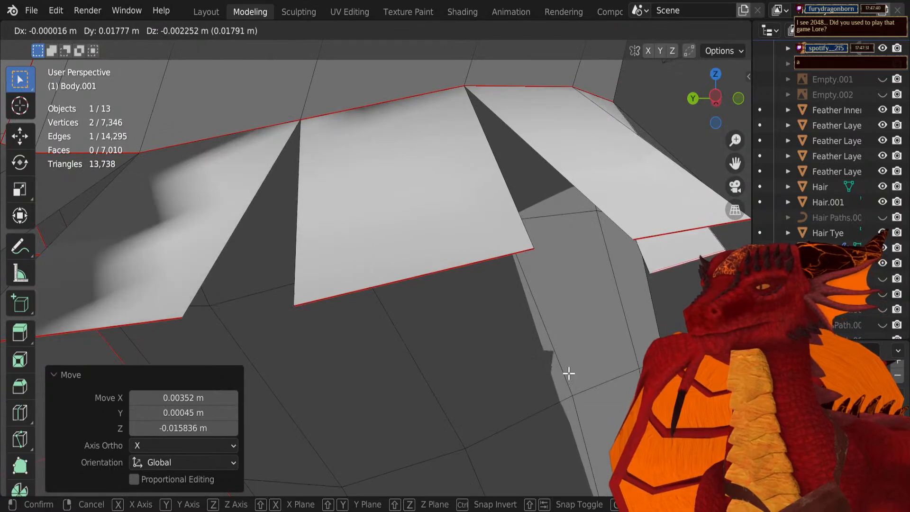
click(674, 234)
Step: Move the next narrow fur card's bottom edge about 0.024 m along Y and 0.013 m down, then widen it
right_click(669, 234)
middle_drag(643, 229, 525, 145)
key(g)
click(479, 182)
key(s)
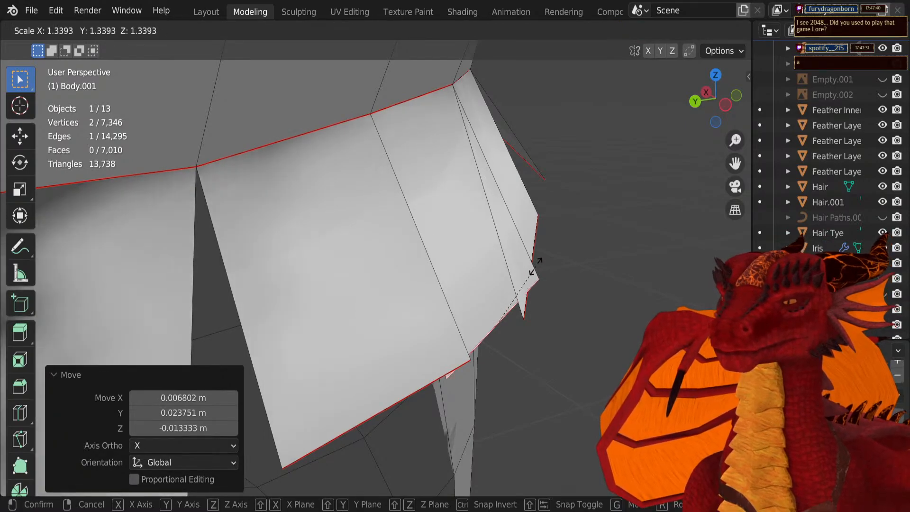
click(535, 265)
Step: Scale the adjoining fur card's bottom edge by about 1.76 and adjust its position from a second angle
key(s)
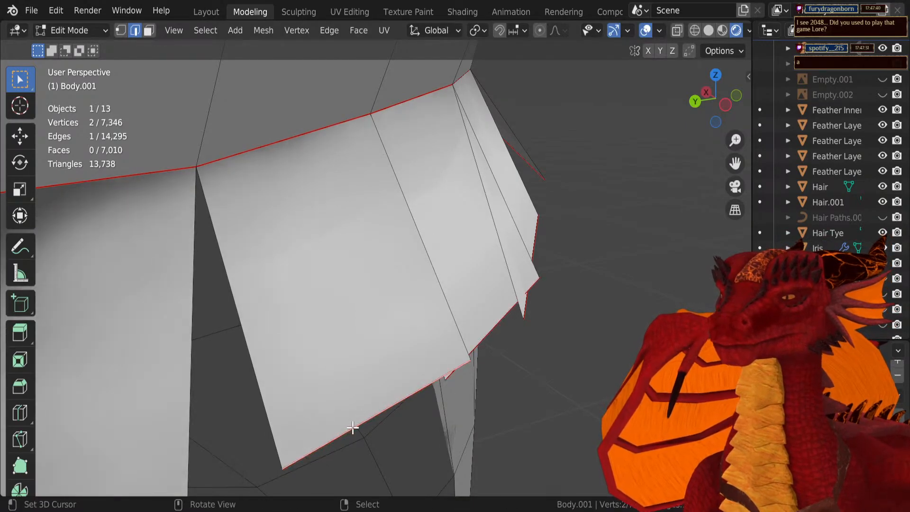
click(379, 420)
middle_drag(384, 412, 427, 386)
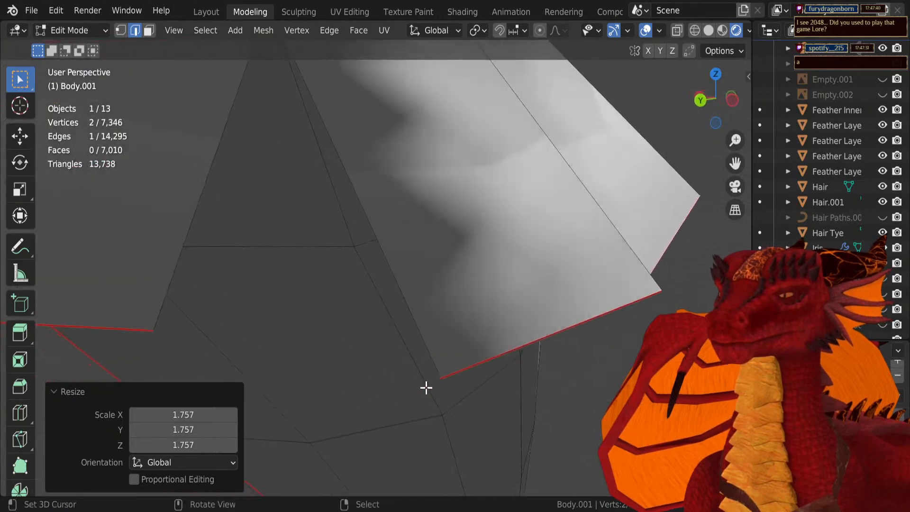
key(g)
click(448, 351)
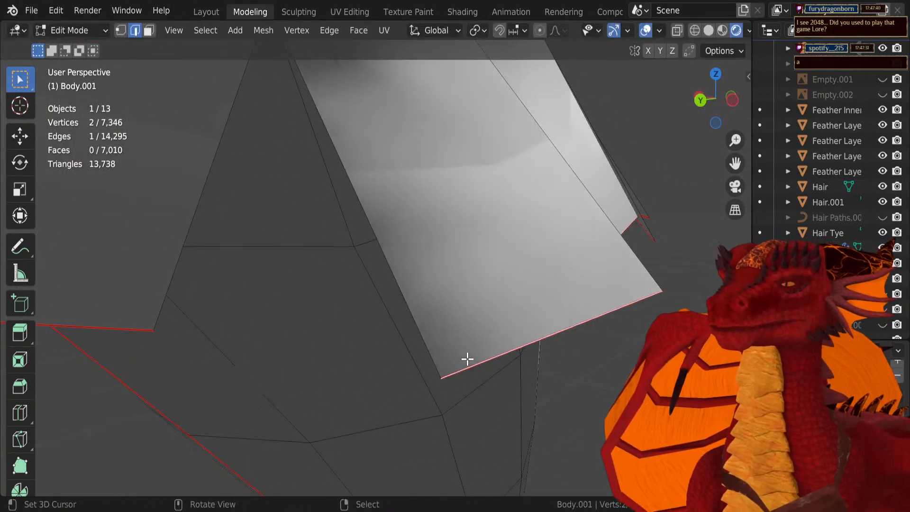
Step: Widen the next fur card's bottom edge and move it about 0.037 m in X and 0.010 m down
key(s)
click(445, 410)
scroll(445, 410, down, 8)
middle_drag(446, 410, 483, 387)
key(g)
click(436, 402)
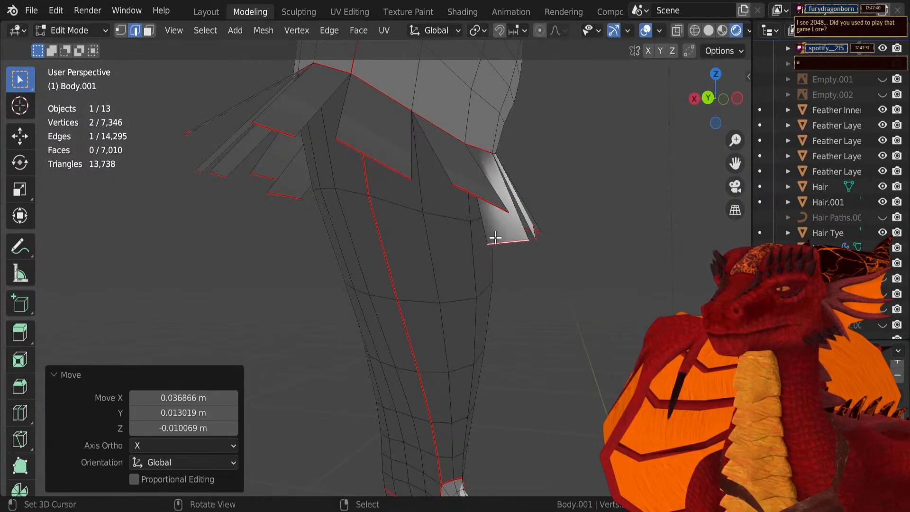
Step: Move the outward-sticking fur card's bottom edge about 0.033 m in X and 0.018 m down, and scale it by 2.37
middle_drag(481, 185, 516, 183)
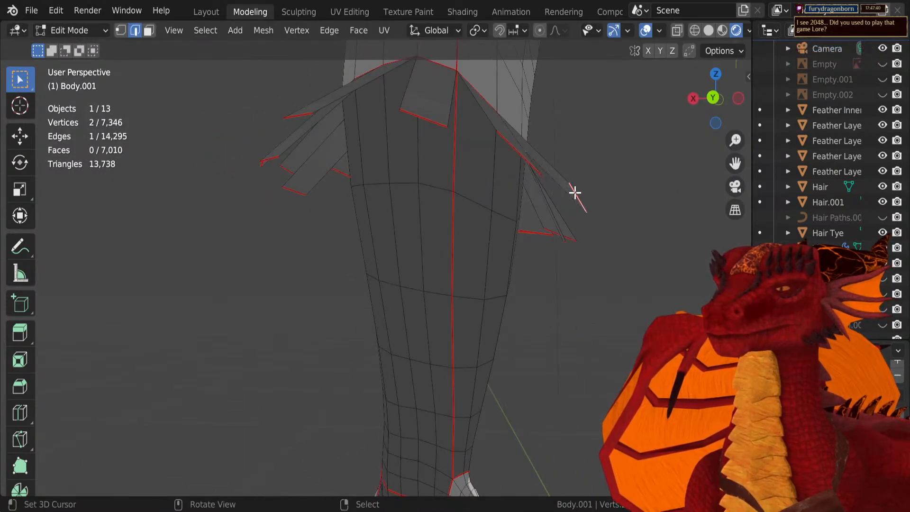
key(g)
click(540, 256)
key(s)
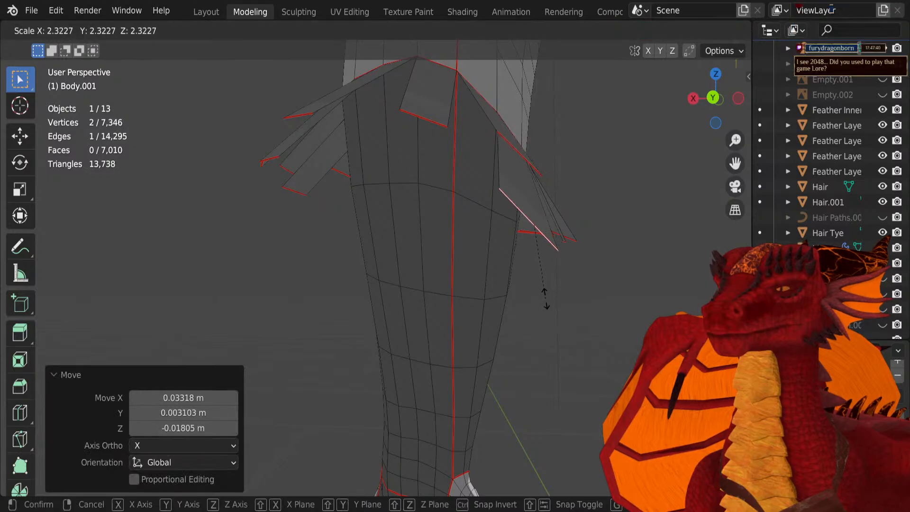
click(550, 284)
Step: Scale the oversized bottom edge by about 0.56 and align it with the neighbouring fur card
middle_drag(562, 247, 462, 250)
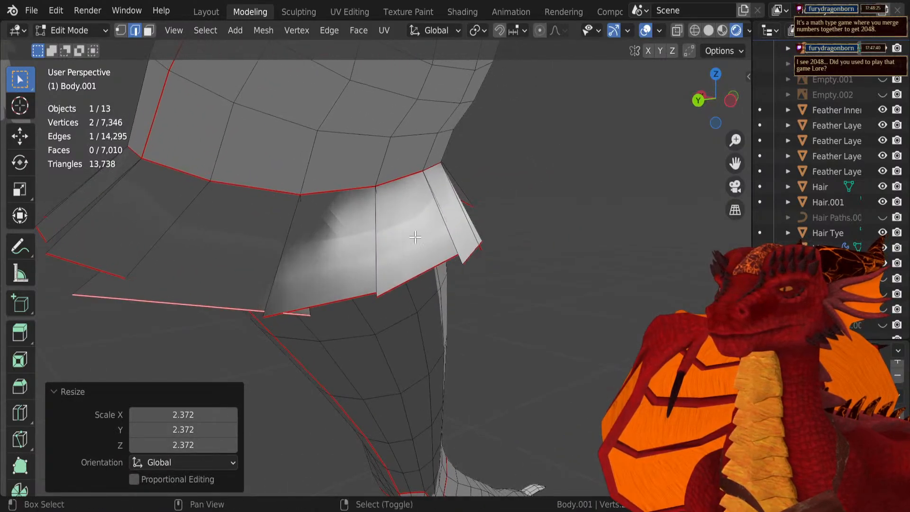
shift+middle_drag(377, 220, 449, 221)
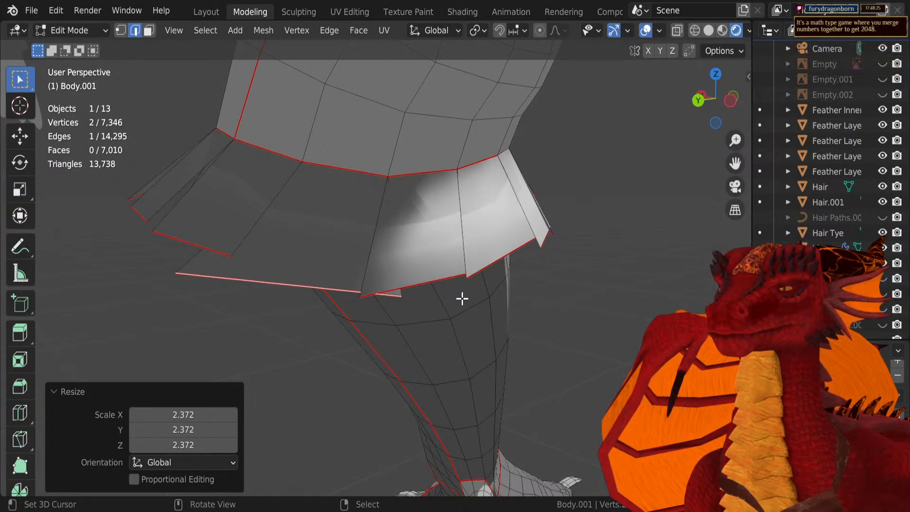
key(s)
click(382, 319)
key(g)
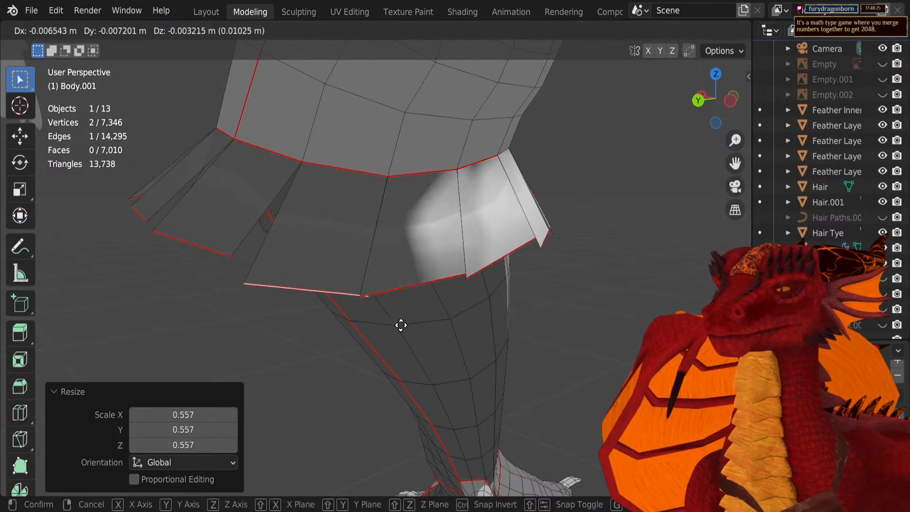
click(404, 327)
Step: Widen the next fur card's bottom edge about 1.6 times and lower it by about 0.015 m
click(206, 239)
key(s)
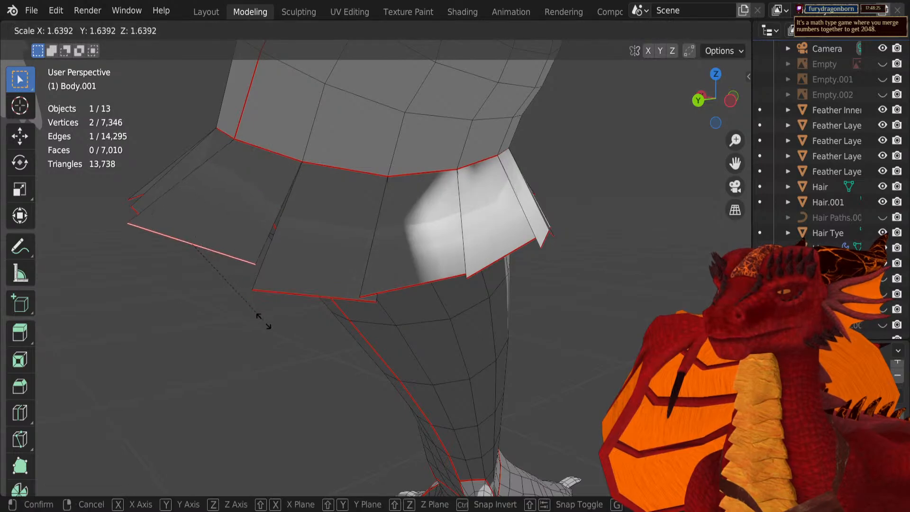
click(268, 325)
key(g)
click(280, 346)
Step: From behind the leg, move the widened edge about 0.027 m in X and nudge it beside the adjacent fur card
middle_drag(280, 345, 343, 324)
shift+middle_drag(343, 325, 363, 327)
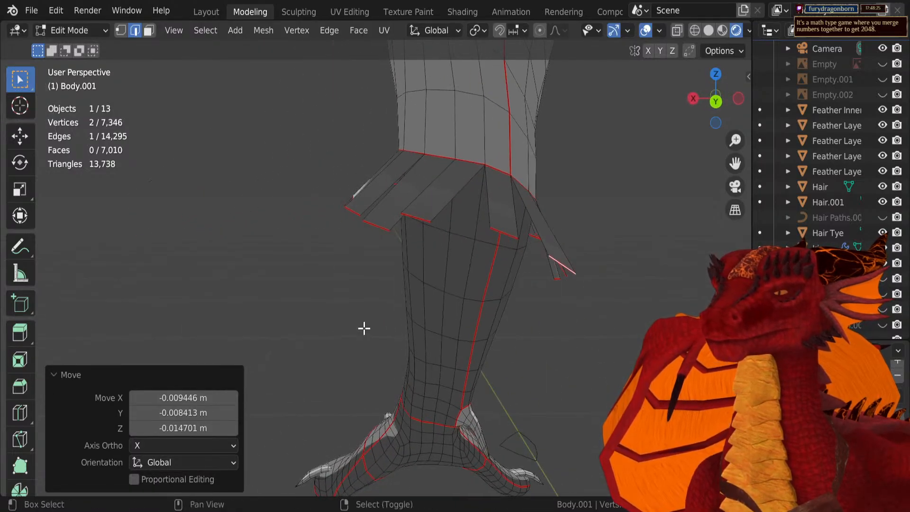
key(g)
click(335, 335)
shift+middle_drag(447, 258, 361, 239)
scroll(374, 236, up, 3)
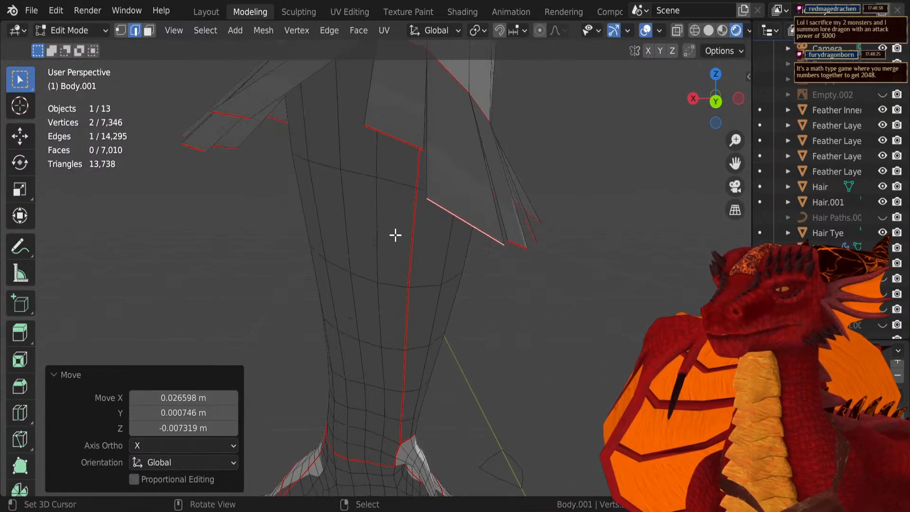
key(g)
click(383, 239)
Step: Lower the bottom edge of the short fur card at the back of the leg and scale it by about 2.38
click(396, 148)
key(g)
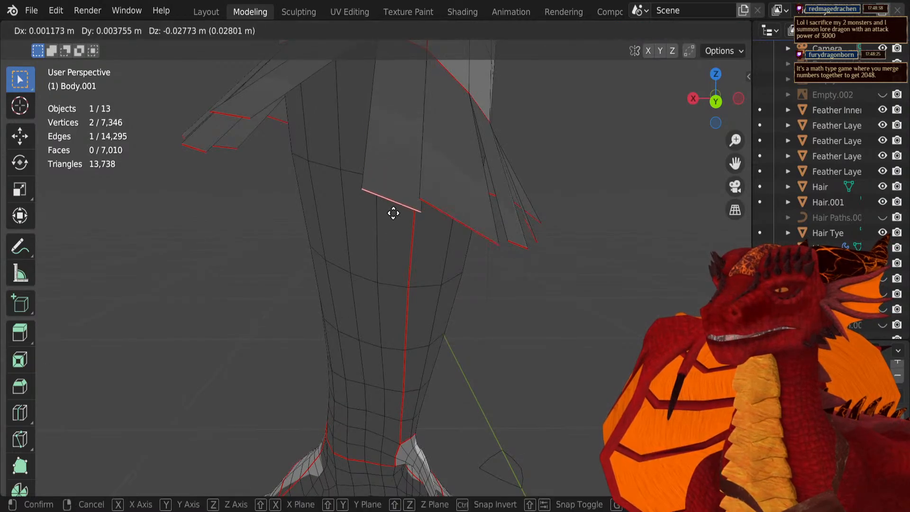
click(393, 213)
key(s)
click(401, 235)
mouse_move(401, 236)
middle_down()
mouse_move(447, 258)
mouse_move(409, 258)
mouse_move(406, 273)
mouse_move(403, 252)
middle_up()
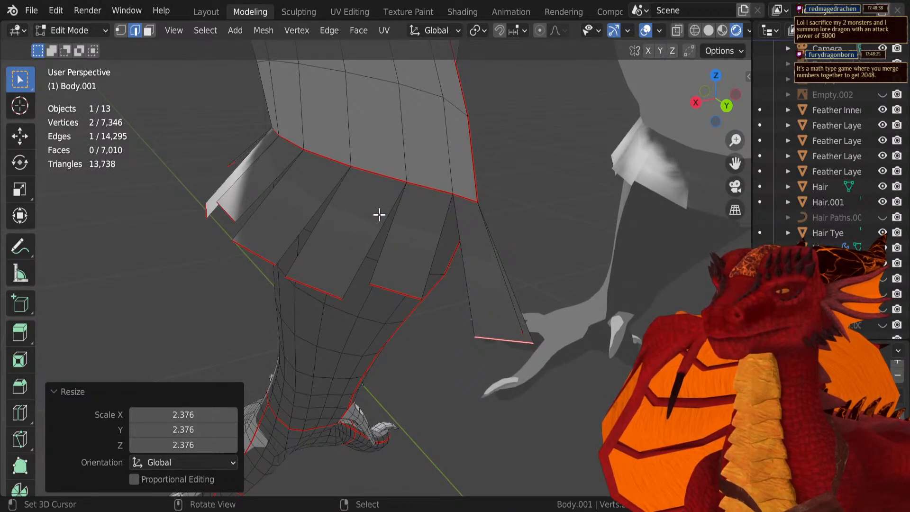
Step: Widen the bottom edge of the next rear fur card and move it about 0.039 m toward the leg in Y
key(s)
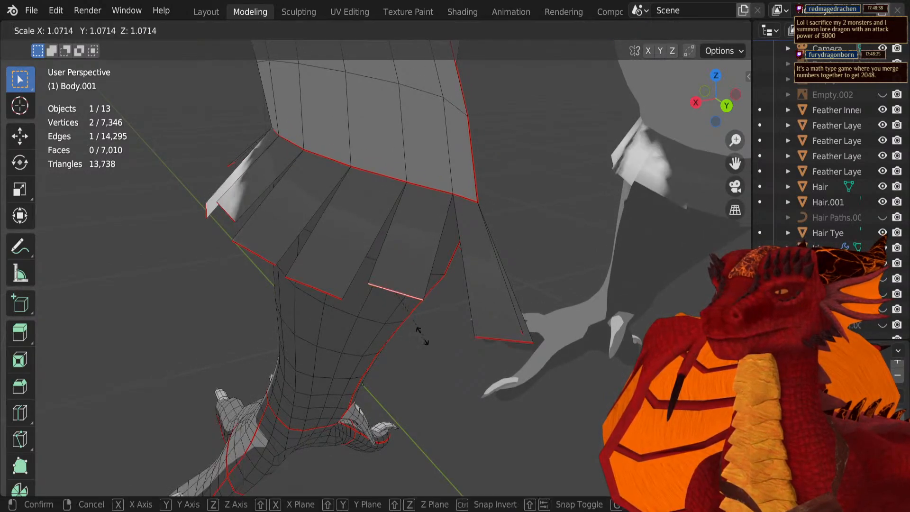
click(442, 408)
key(g)
click(443, 378)
middle_drag(443, 377, 398, 285)
key(g)
click(354, 305)
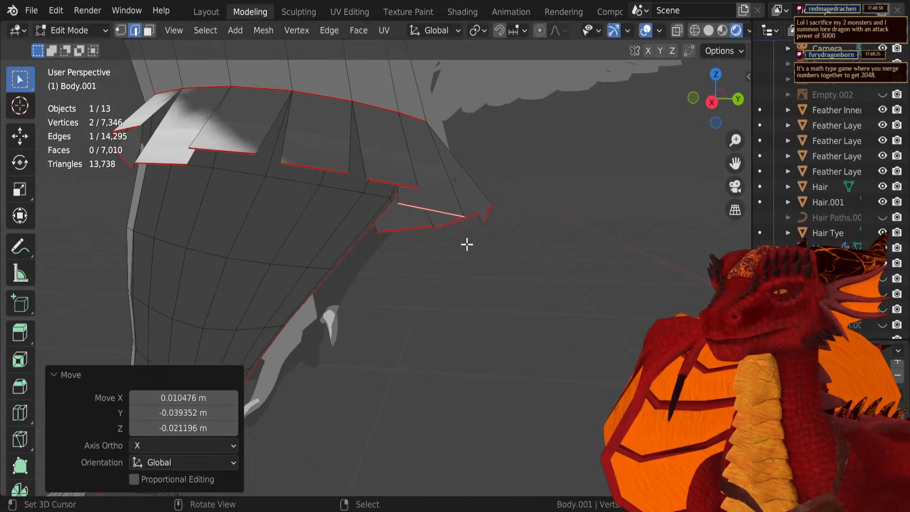
Step: Pull the bottom edges of the remaining protruding rear fur cards about 0.037 m along negative Y toward the leg
key(g)
right_click(487, 207)
key(g)
click(453, 212)
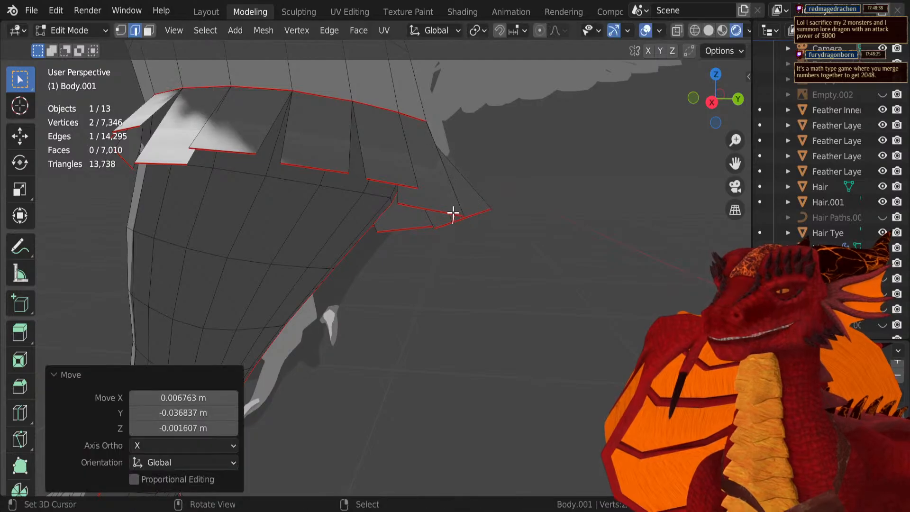
key(g)
click(448, 211)
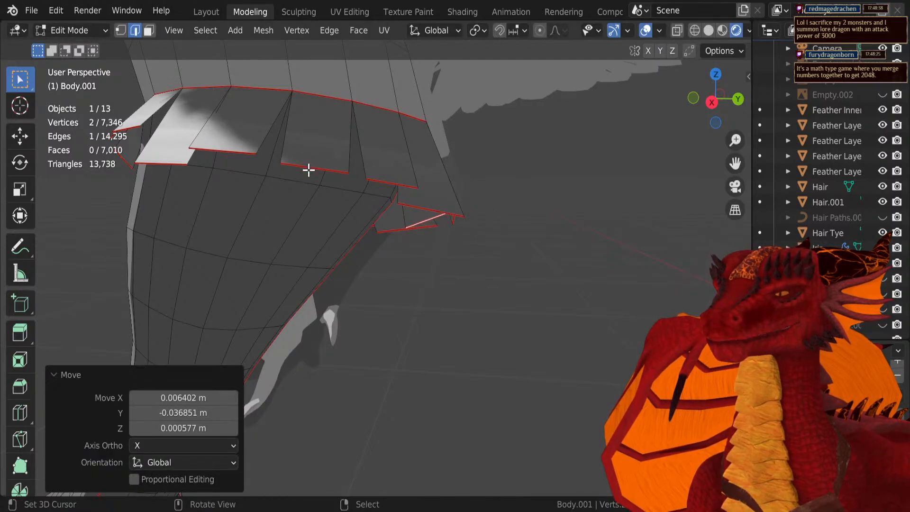
middle_drag(308, 169, 470, 223)
key(g)
click(410, 219)
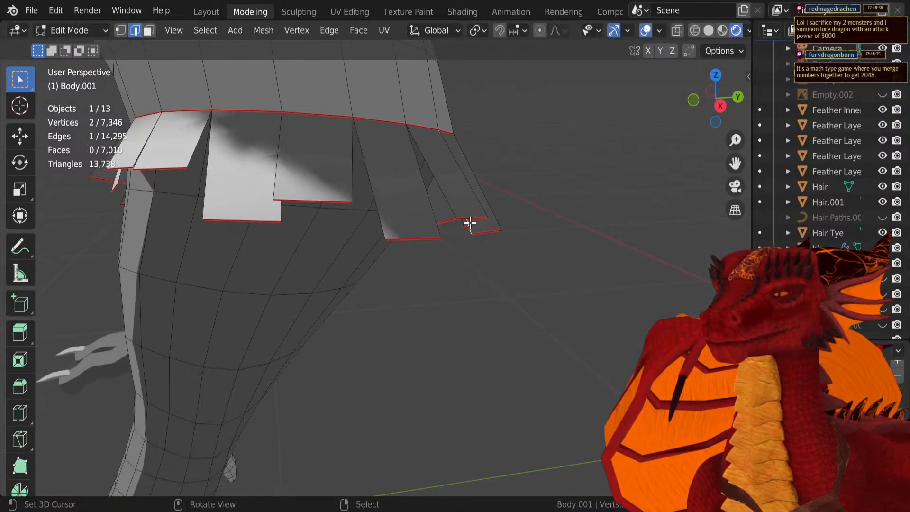
Step: Lower a rear fur card's bottom edge level with its neighbour, and move the short side card's edge about 0.011 m down in Z
key(g)
click(457, 230)
right_click(314, 200)
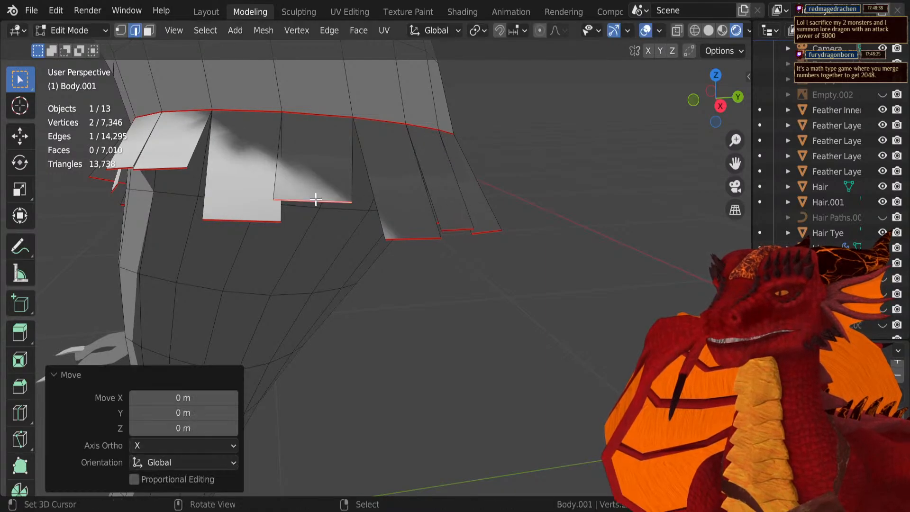
key(g)
click(325, 214)
Step: Pull the bottom edges of the outlying fur cards inward toward the leg, moving the outermost one about 0.035 m in negative X
middle_drag(325, 213, 462, 232)
key(g)
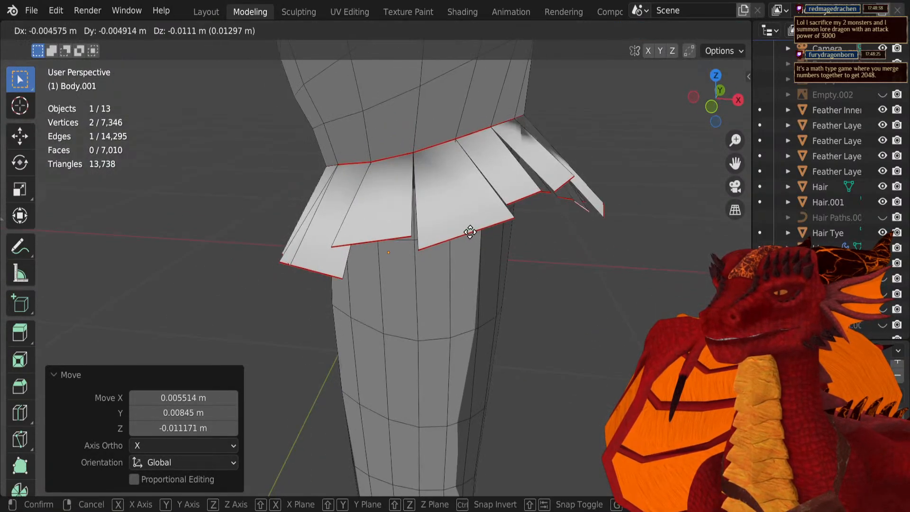
click(552, 207)
key(g)
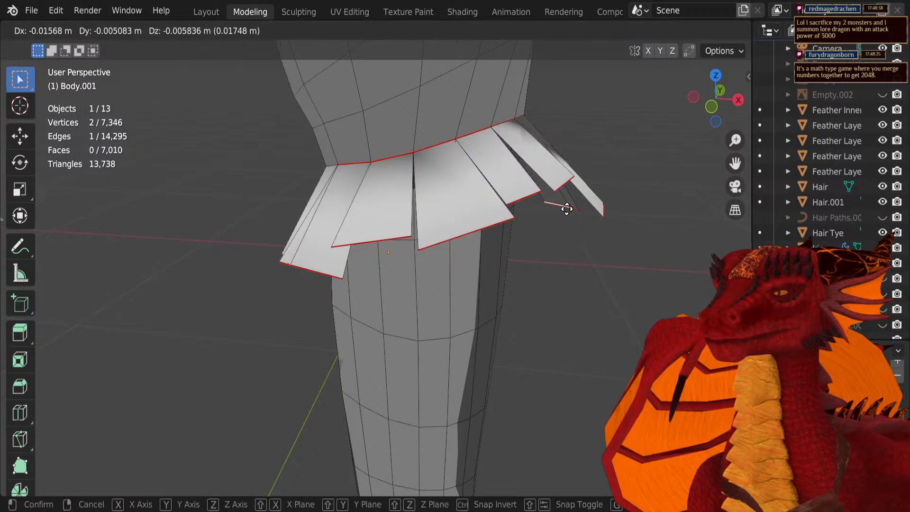
click(557, 208)
key(g)
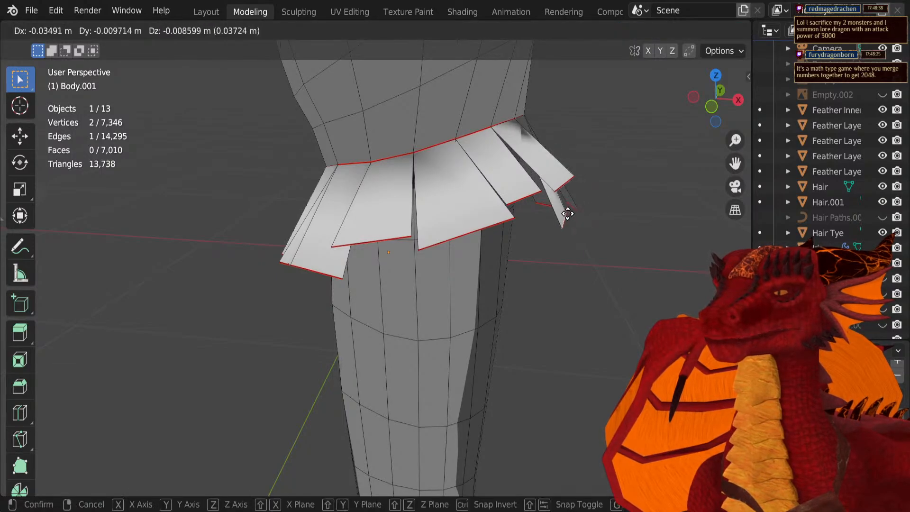
click(563, 180)
Step: Reposition the bottom edges of the protruding rear fur cards, scaling one edge by about 1.10 and nudging it into place
middle_drag(563, 180, 510, 219)
key(g)
click(587, 173)
key(g)
click(587, 185)
key(s)
click(473, 254)
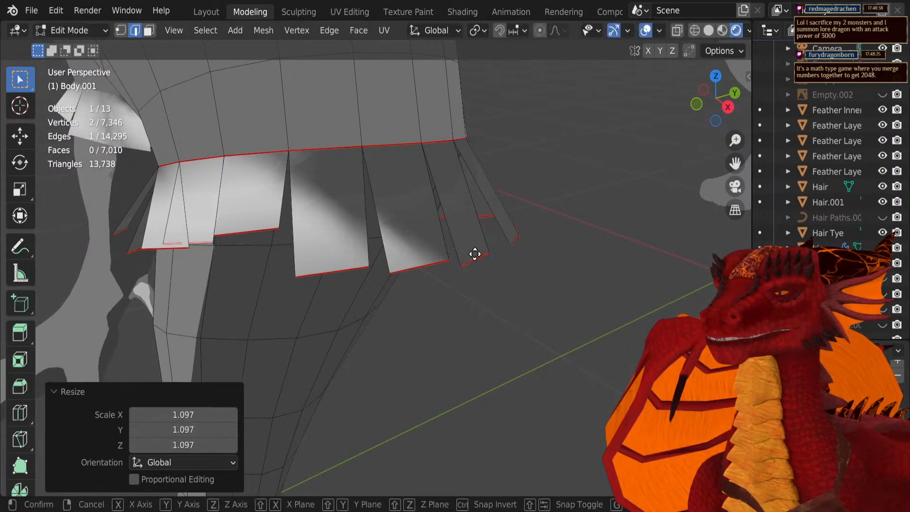
key(g)
click(490, 258)
Step: Scale the bottom edge of the forward side fur card by about 1.43 and nudge it into line with the front card
click(261, 232)
key(s)
click(380, 301)
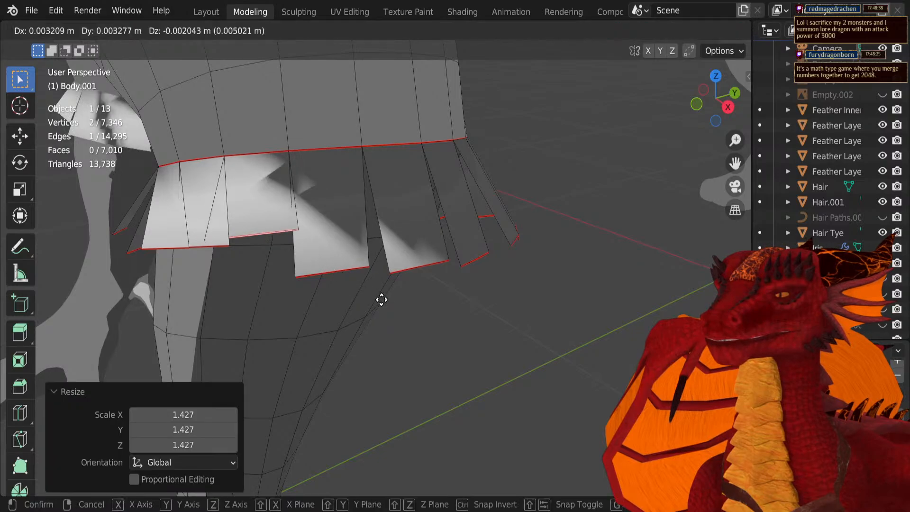
key(g)
click(388, 307)
Step: Widen the bottom edges of the next two side fur cards, scaling the rearward one by about 1.66
click(342, 261)
key(s)
click(400, 292)
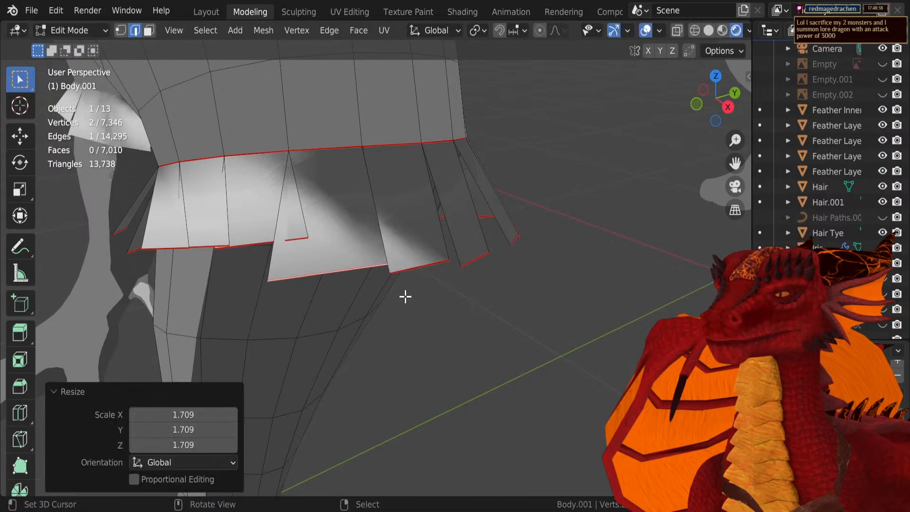
key(g)
click(419, 261)
key(s)
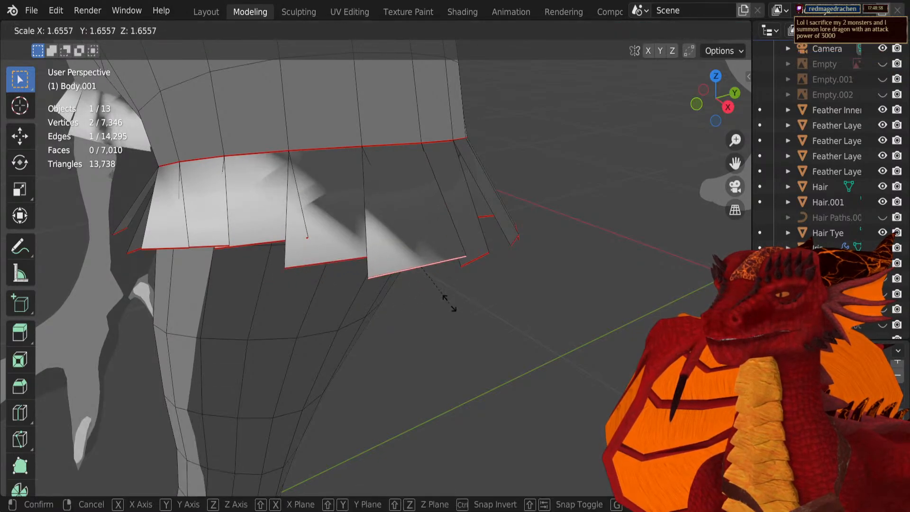
click(447, 240)
Step: Move the next side card's bottom edge about 0.011 m in Y and 0.013 m down in Z, and widen it
middle_drag(446, 239, 367, 256)
key(g)
click(368, 260)
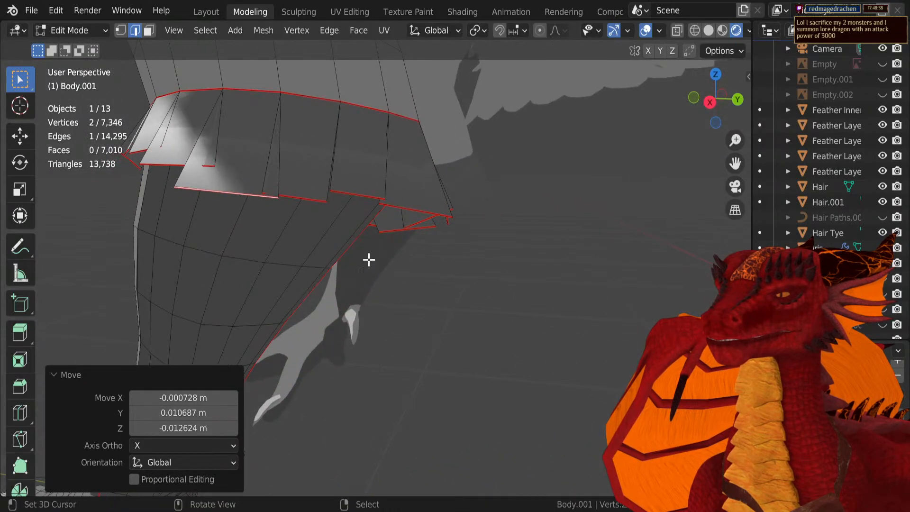
key(s)
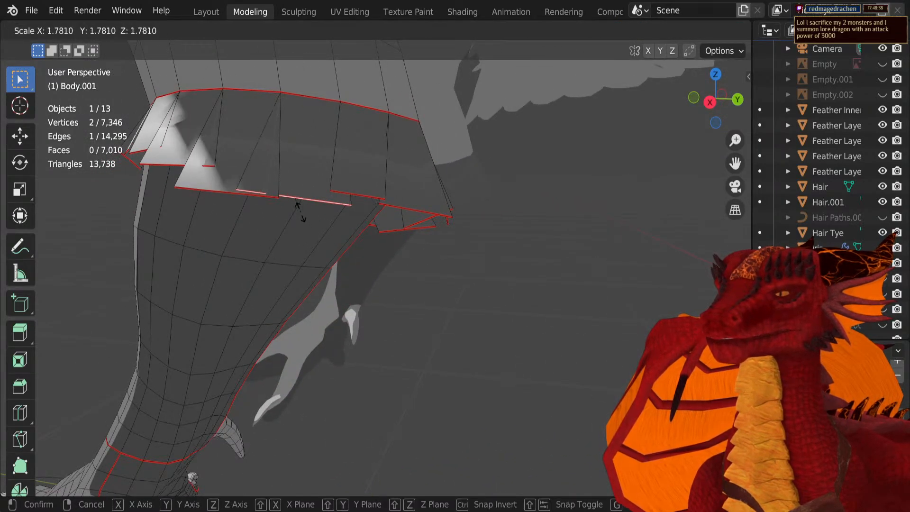
click(347, 198)
Step: In the right side view, lower the rearmost card's bottom edge and move the adjacent card's edge about 0.035 m down in Z
right_click(347, 199)
right_click(356, 197)
right_click(429, 203)
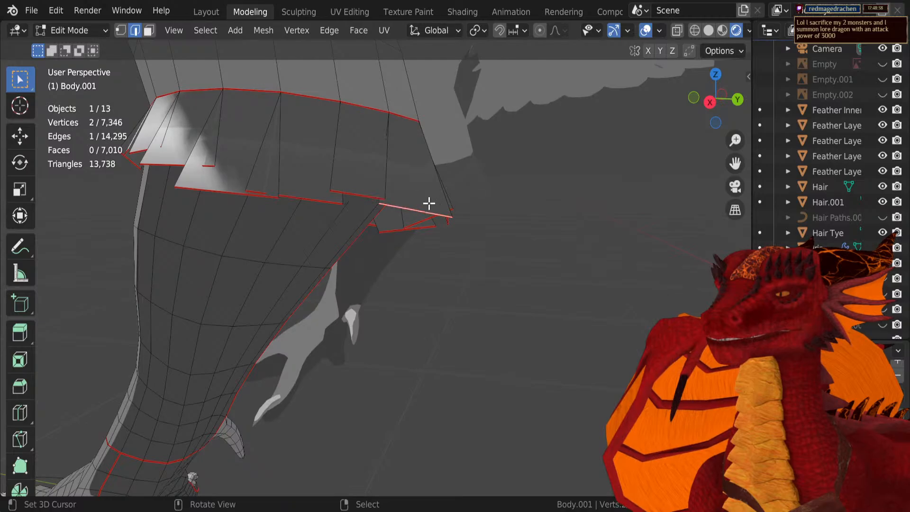
key(KP_1)
key(KP_3)
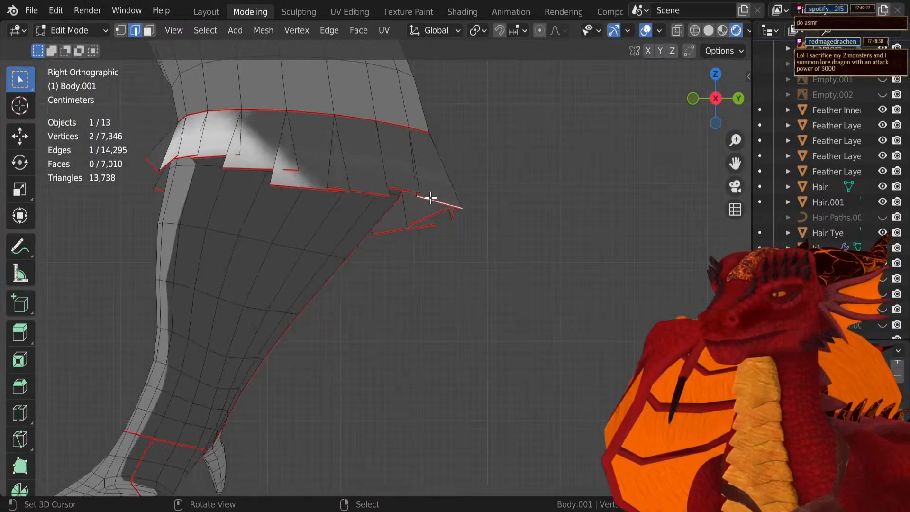
key(g)
click(443, 221)
key(g)
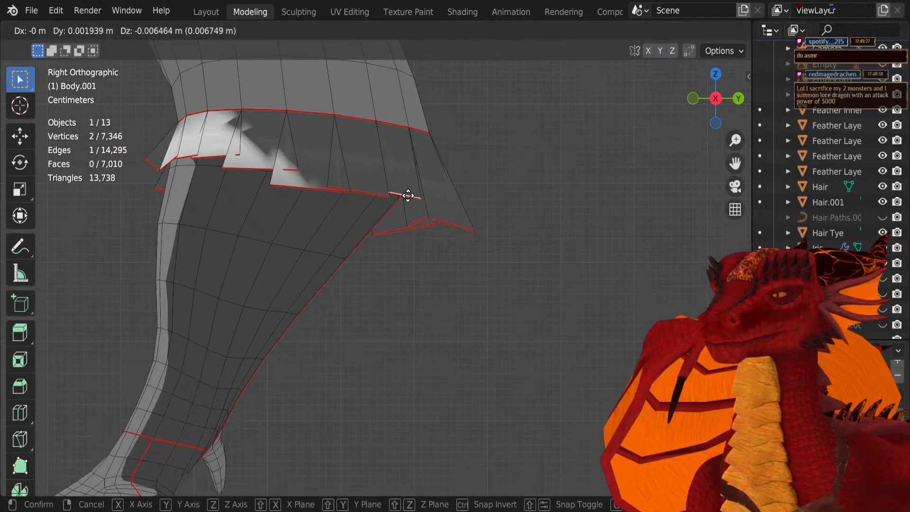
click(409, 216)
Step: Nudge the adjacent rear card's bottom edge toward the rearmost card and scale it by about 1.39 to close the gap
key(g)
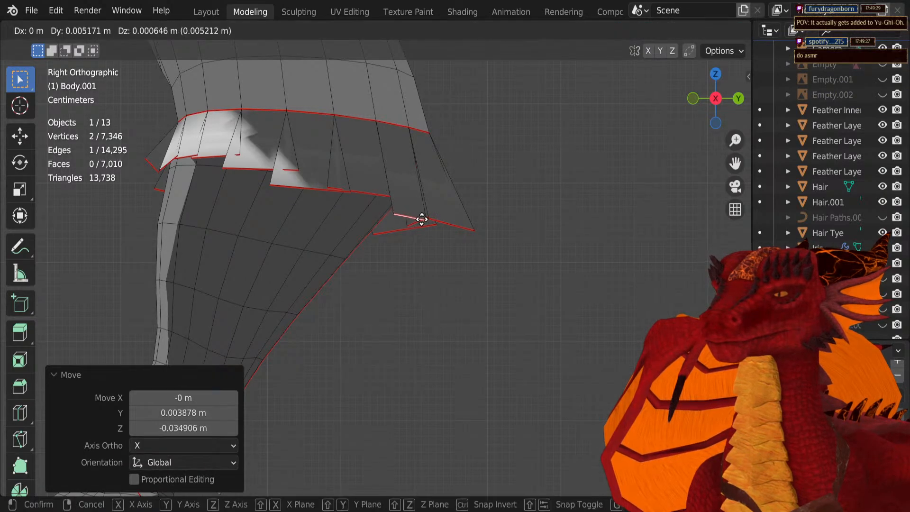
key(s)
click(436, 324)
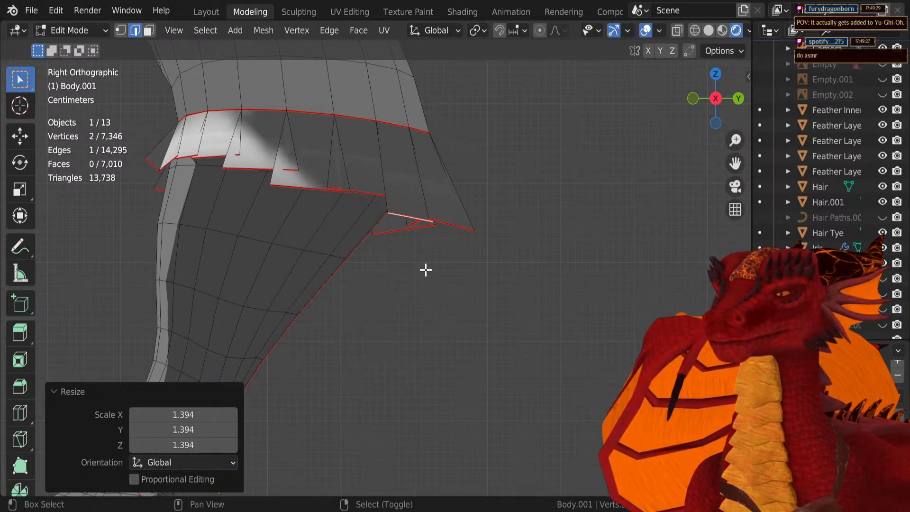
shift+middle_drag(425, 268, 492, 336)
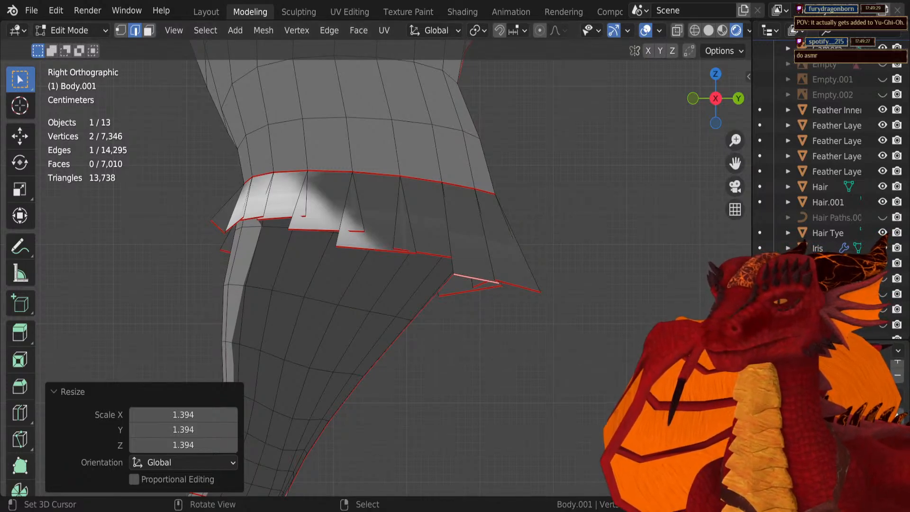
Step: Switch to the Texture Paint workspace and locate the last card in the bottom UV row of the Fur Card Texture
click(409, 11)
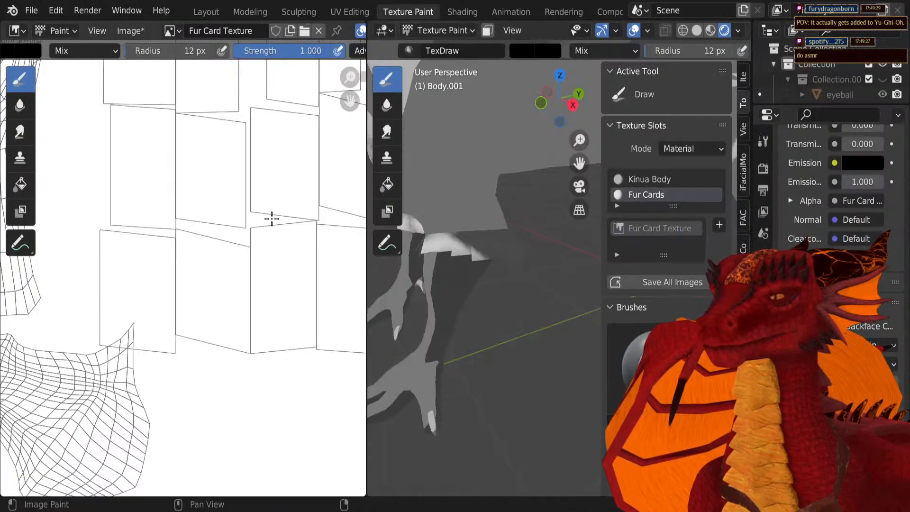
scroll(266, 218, down, 3)
scroll(216, 241, up, 4)
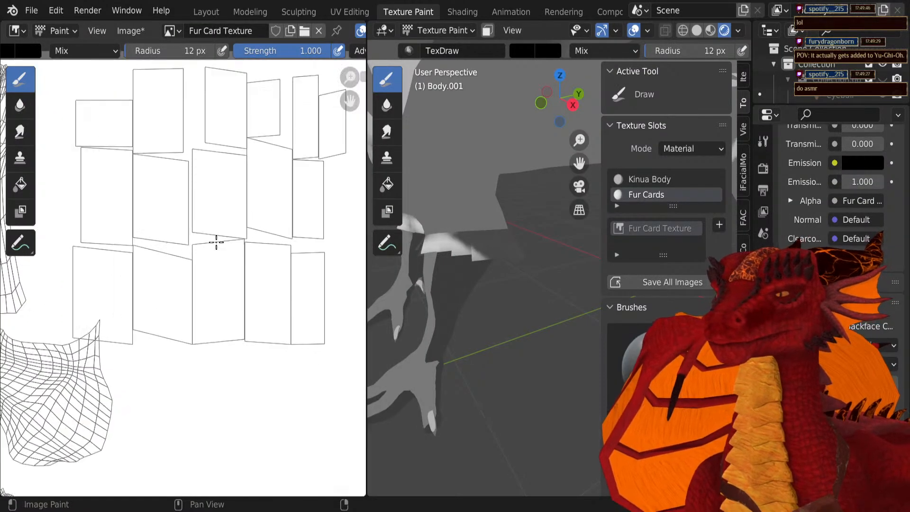
middle_drag(45, 239, 118, 303)
middle_drag(47, 306, 25, 285)
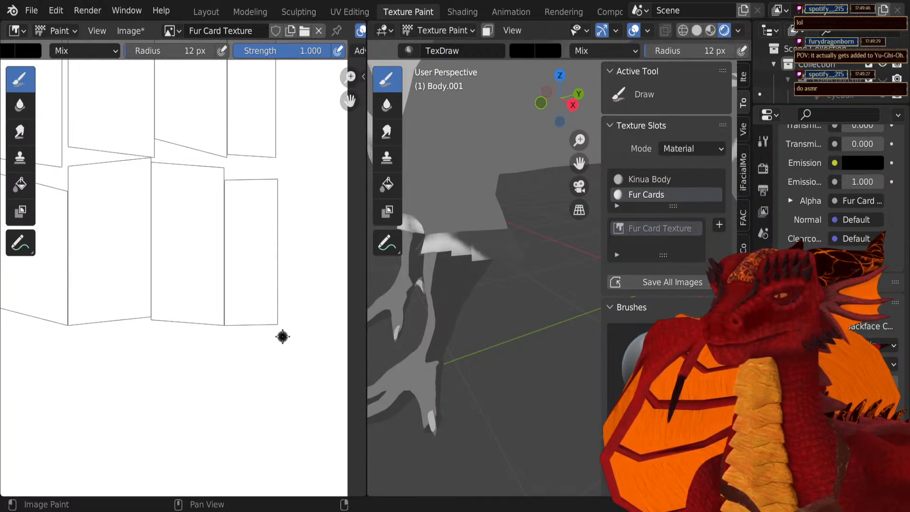
key(ctrl+z)
scroll(278, 328, up, 1)
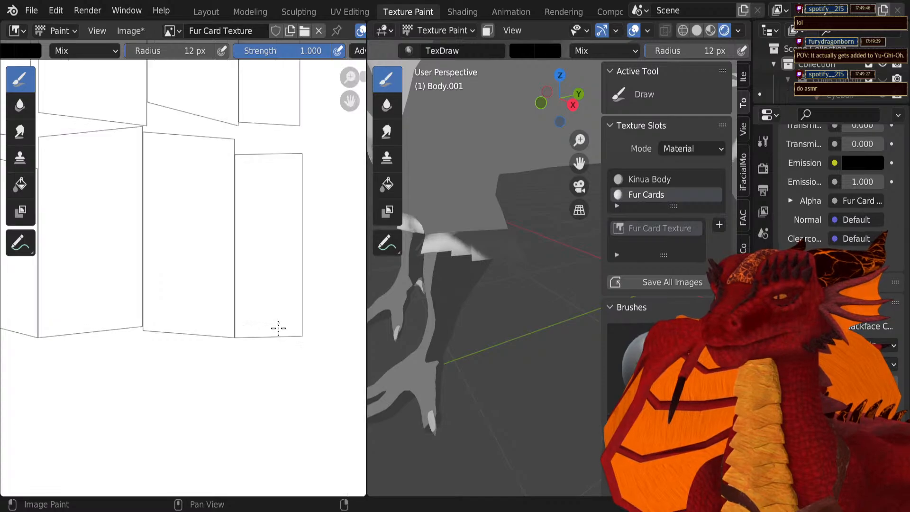
scroll(298, 340, up, 1)
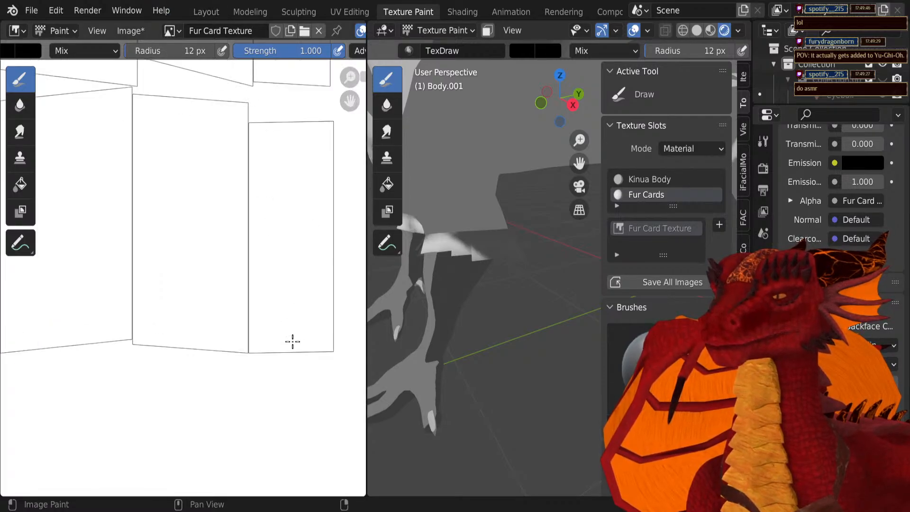
middle_drag(292, 341, 230, 331)
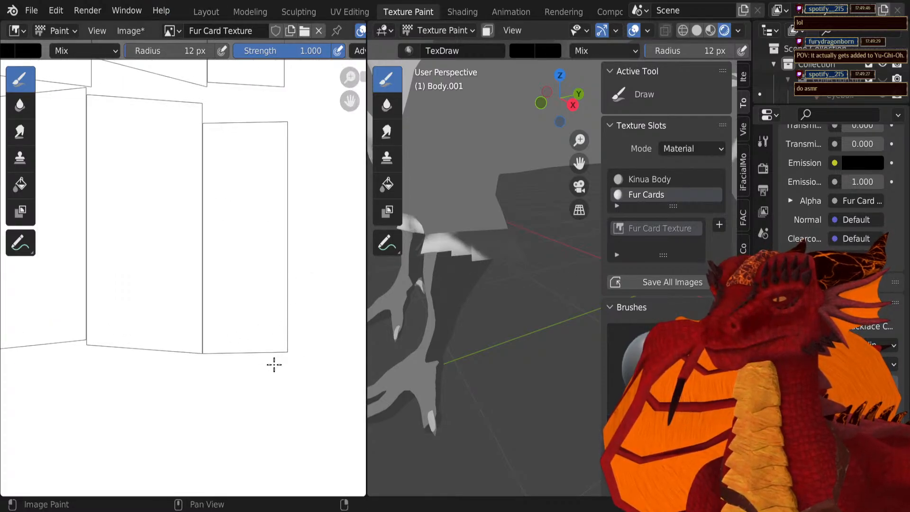
Step: Keep the brush's Space stroke method, enable Stabilize Stroke, and check the texture mask and brush tip settings
scroll(315, 53, down, 8)
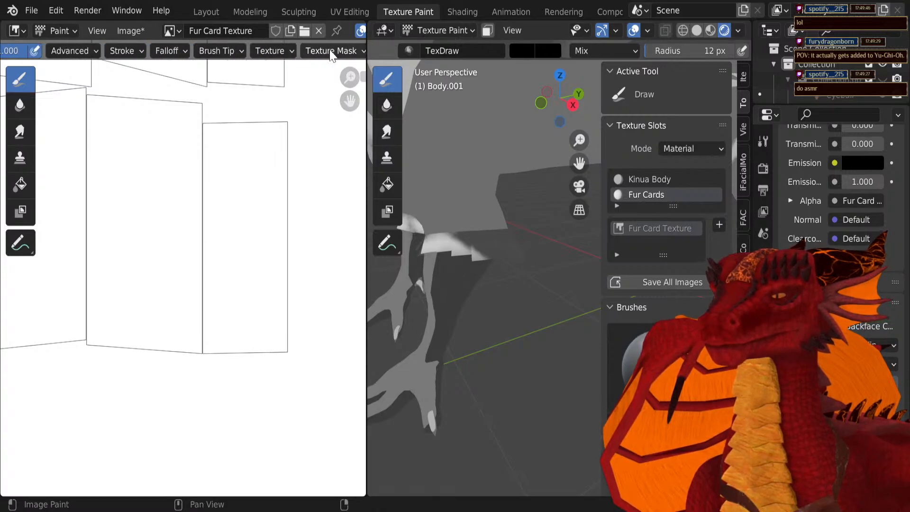
scroll(161, 48, up, 3)
scroll(303, 52, down, 3)
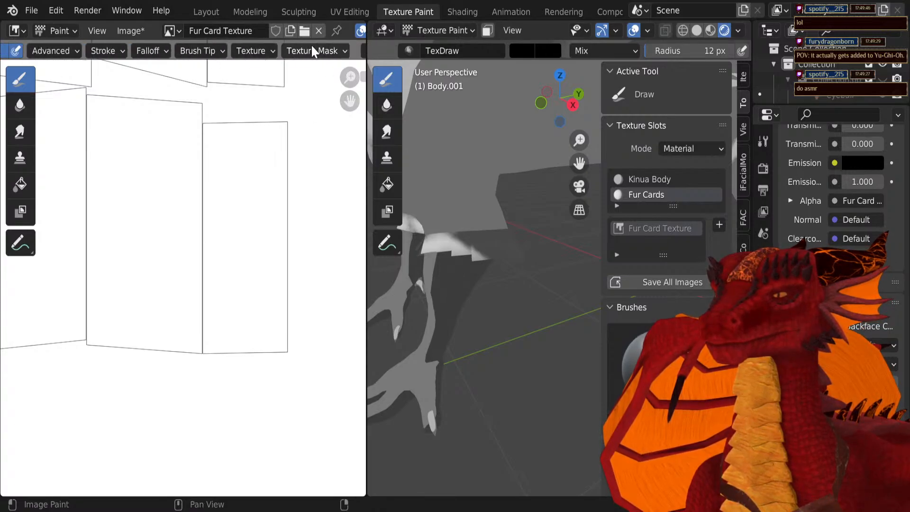
scroll(275, 56, up, 2)
click(213, 54)
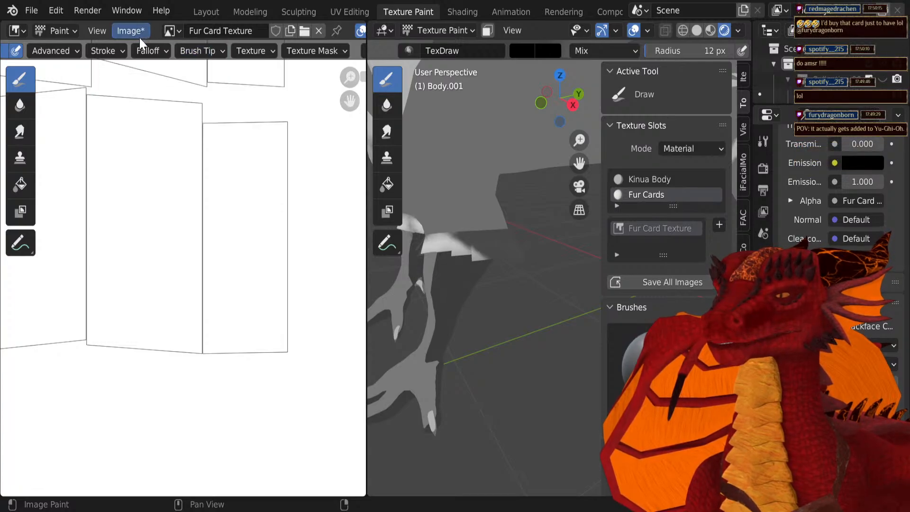
click(104, 50)
click(114, 79)
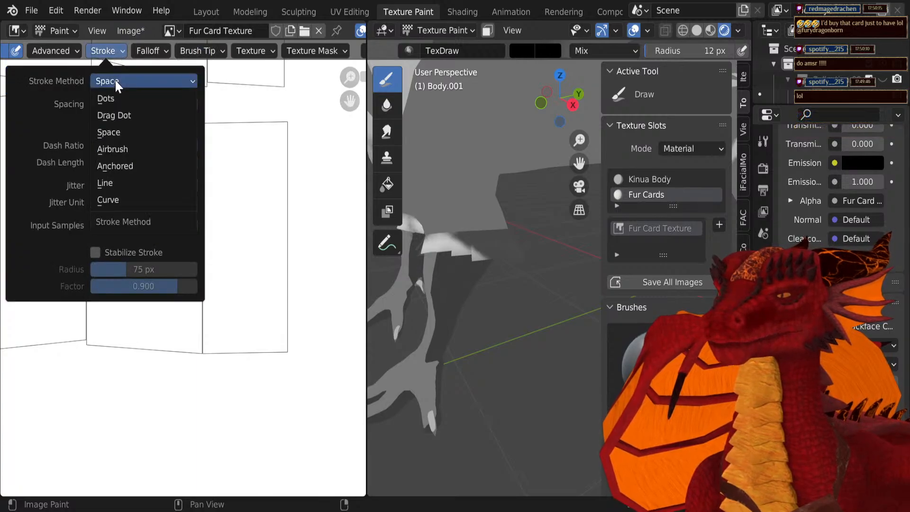
click(114, 79)
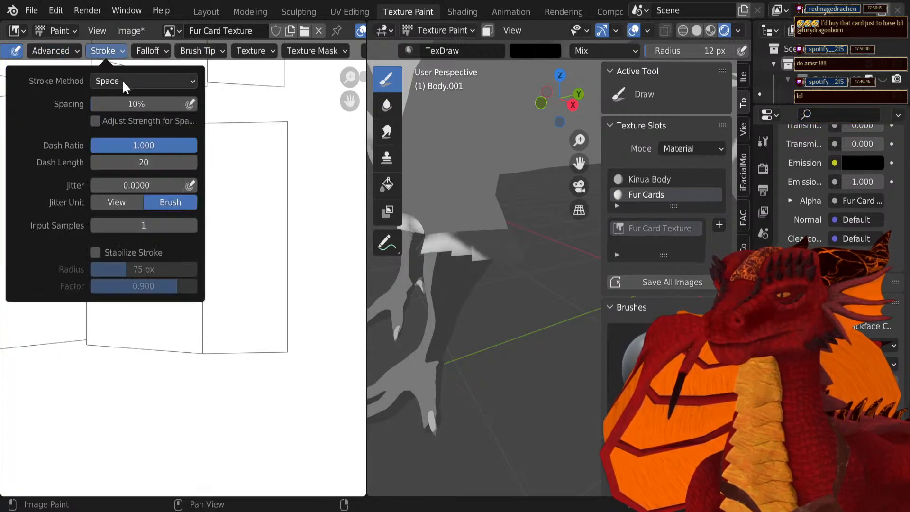
click(95, 252)
click(310, 49)
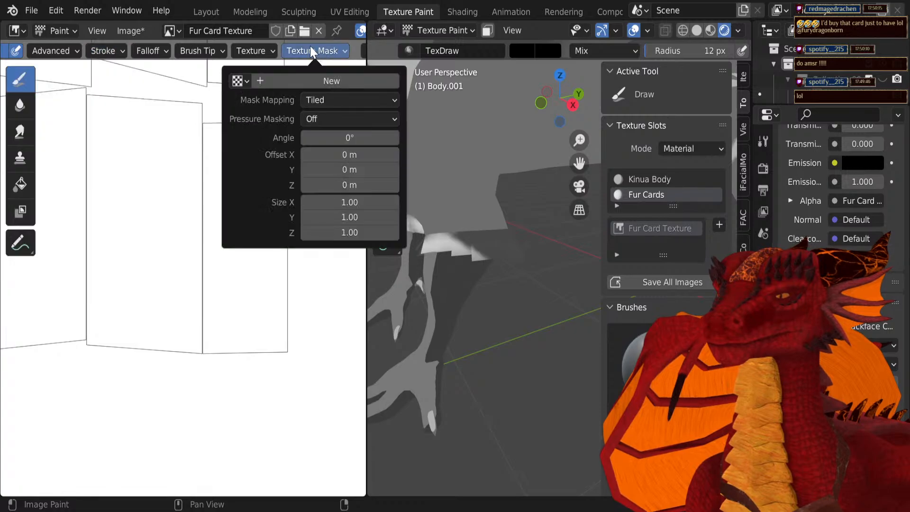
mouse_move(206, 55)
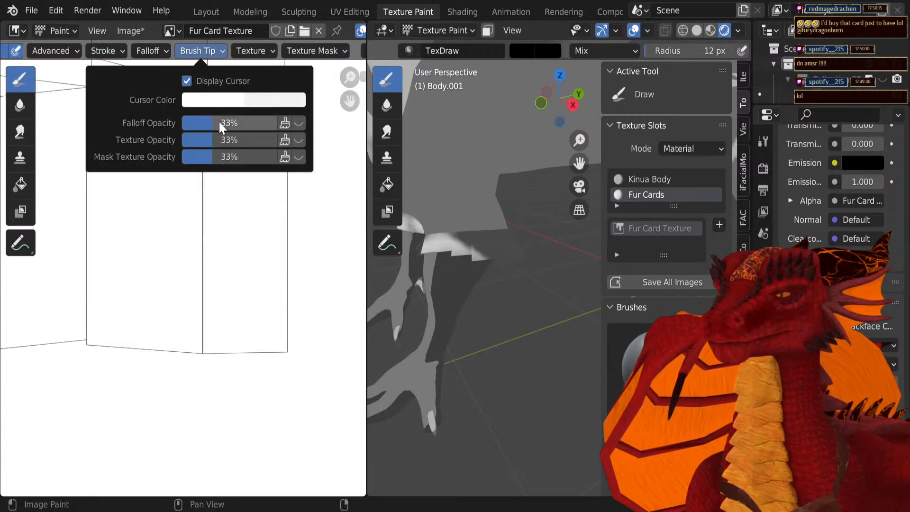
drag(218, 121, 243, 121)
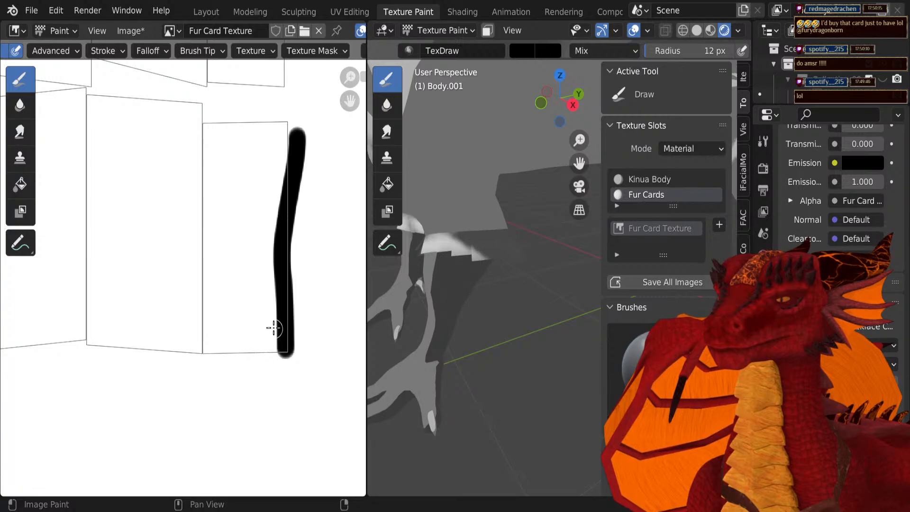
Step: Paint black fur strands of varying height rising from the bottom edge of the last card in the bottom UV row
drag(277, 295, 287, 236)
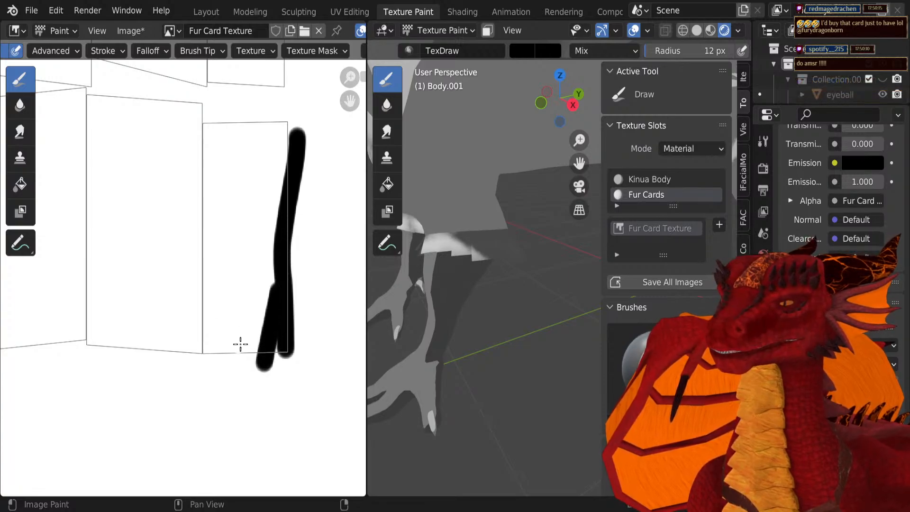
drag(264, 336, 268, 298)
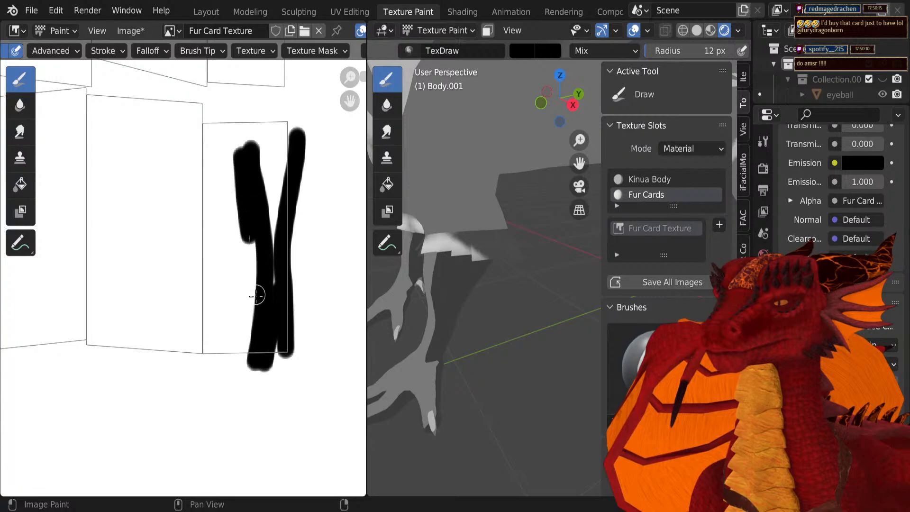
key(ctrl+z)
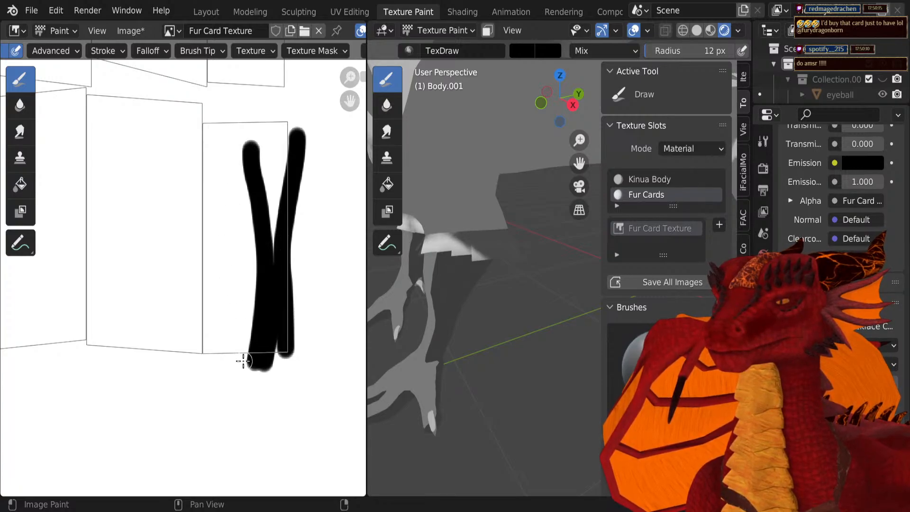
mouse_move(236, 235)
mouse_down()
mouse_move(223, 213)
mouse_move(213, 128)
mouse_up()
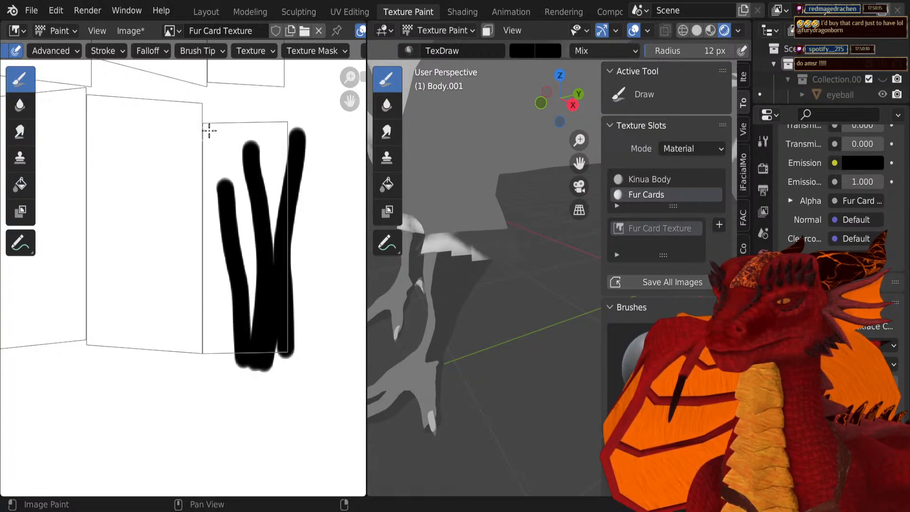
Step: Paint two overlapping long strands along the edge shared by the last two bottom-row cards and fill the gap at their base
drag(207, 127, 204, 229)
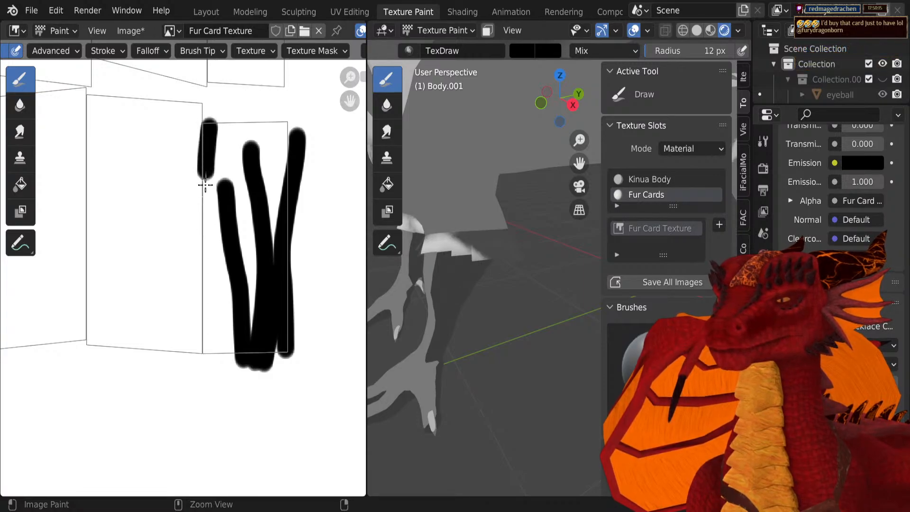
key(ctrl+z)
mouse_move(190, 130)
mouse_down()
mouse_move(214, 277)
mouse_move(216, 388)
mouse_move(247, 428)
mouse_up()
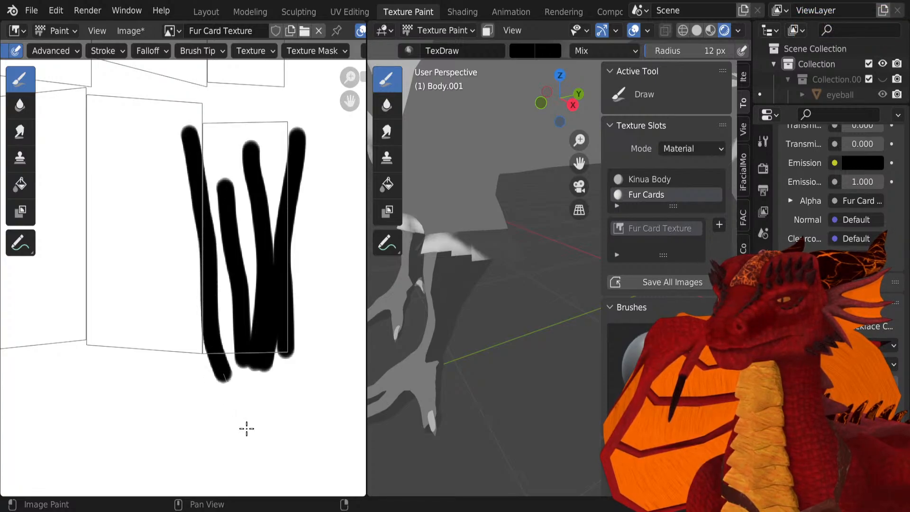
mouse_move(215, 317)
mouse_down()
mouse_move(218, 345)
mouse_move(261, 398)
mouse_up()
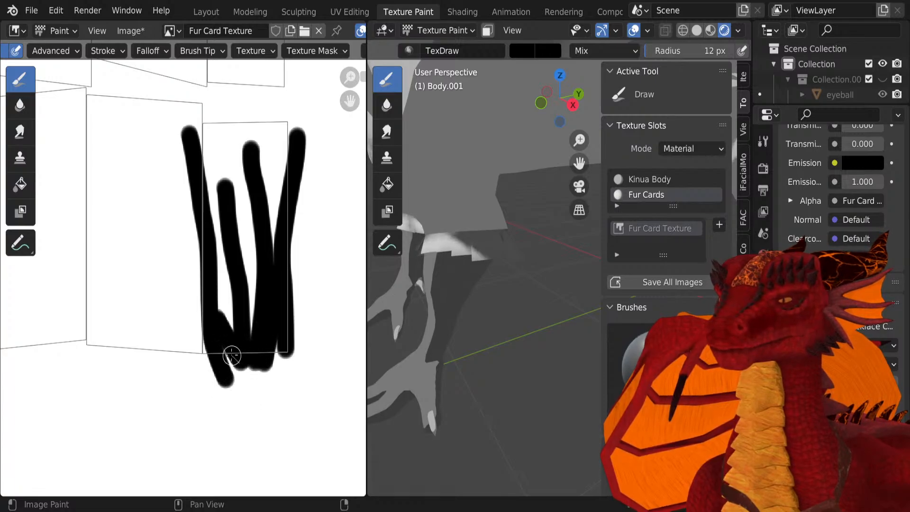
mouse_move(231, 355)
mouse_down()
mouse_move(207, 240)
mouse_move(190, 209)
mouse_move(188, 156)
mouse_move(214, 54)
mouse_up()
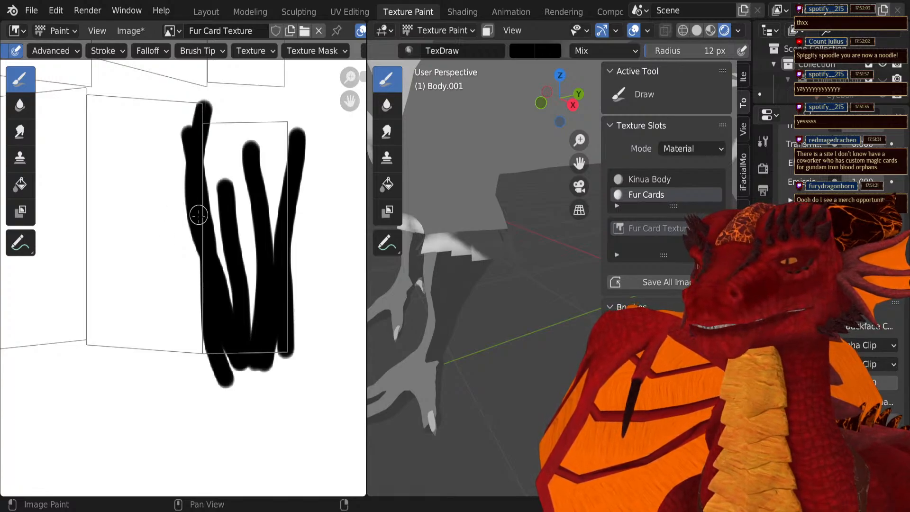
Step: Paint a tall curved strand on the second-to-last bottom-row card, rooted near its lower right corner
middle_drag(443, 258, 457, 284)
scroll(447, 290, down, 8)
scroll(232, 312, up, 2)
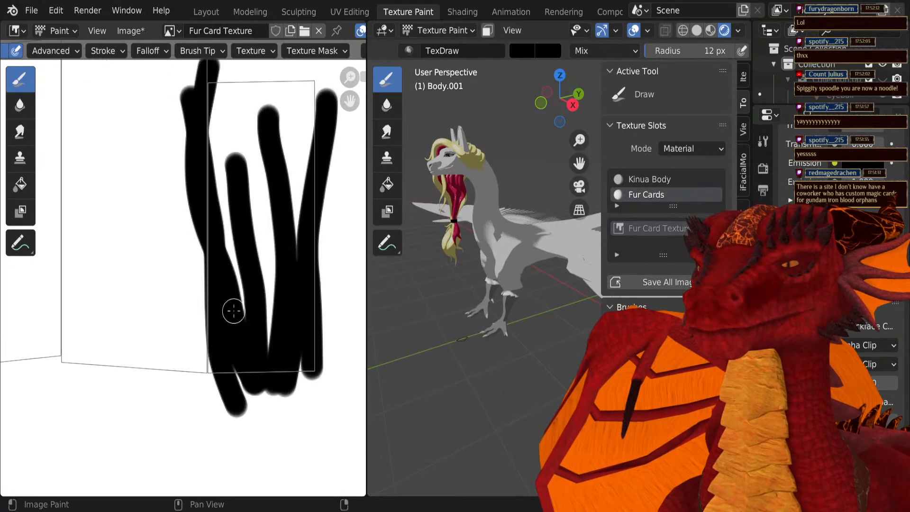
scroll(209, 380, down, 2)
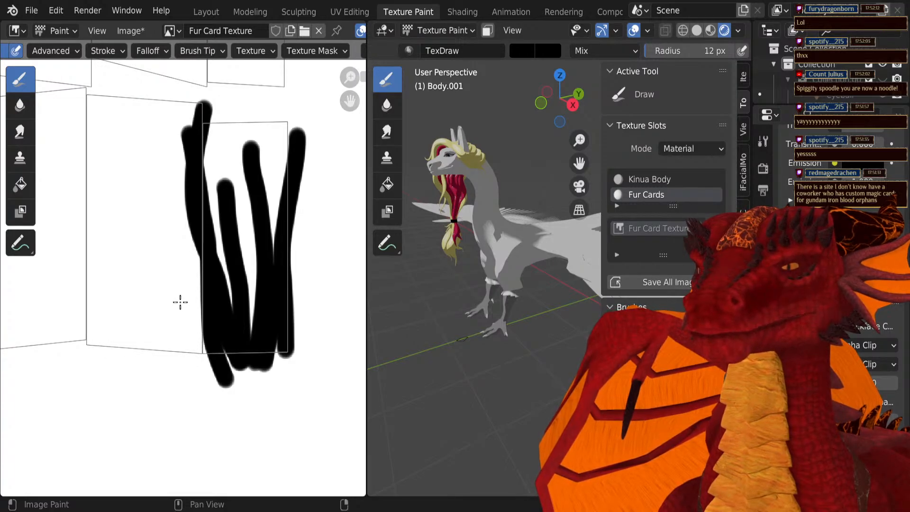
mouse_move(195, 358)
mouse_down()
mouse_move(154, 252)
mouse_move(156, 144)
mouse_up()
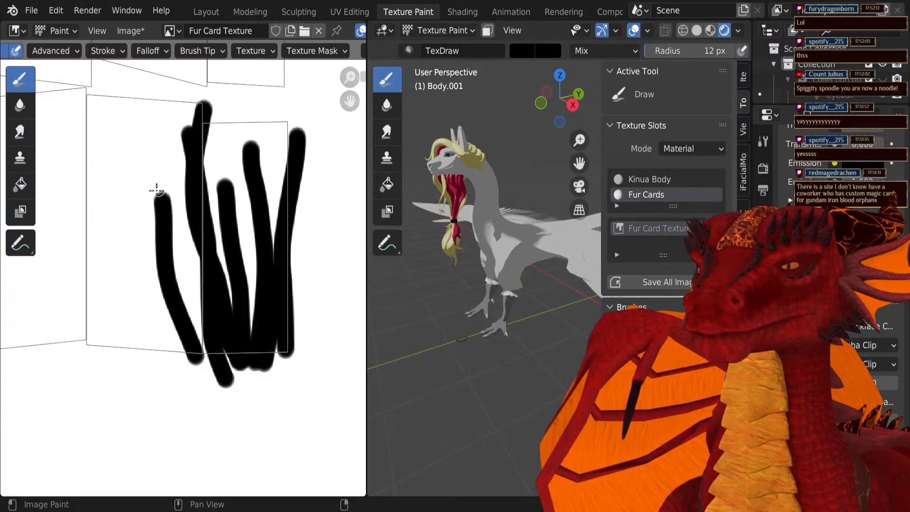
drag(89, 357, 102, 287)
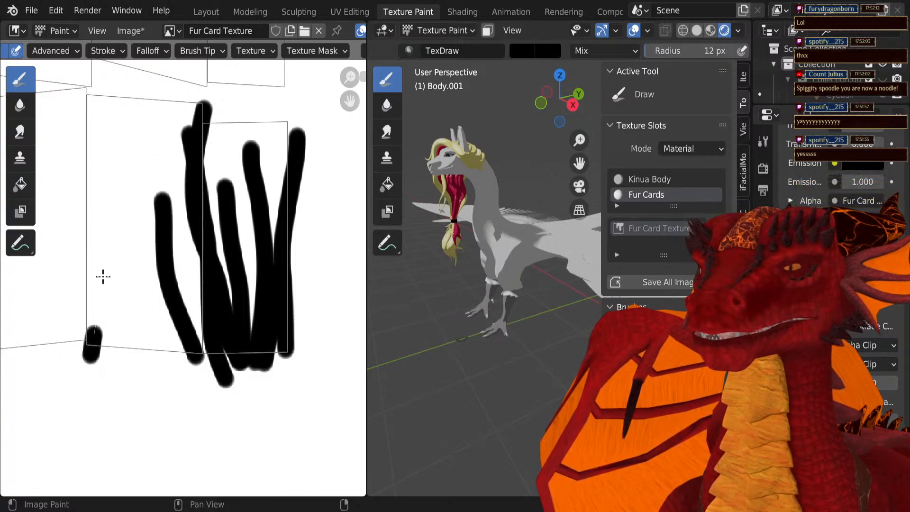
drag(113, 229, 105, 164)
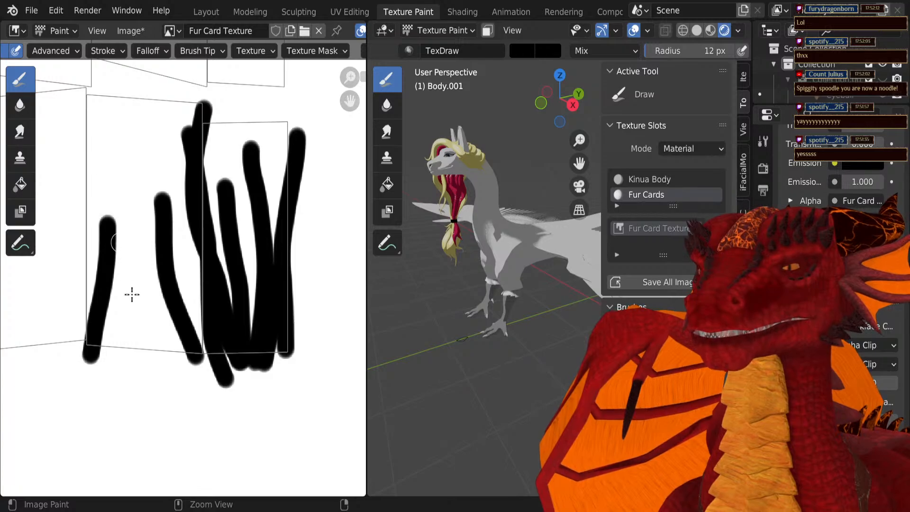
key(ctrl+z)
mouse_move(138, 324)
mouse_down()
mouse_move(117, 287)
mouse_move(111, 246)
mouse_move(138, 141)
mouse_up()
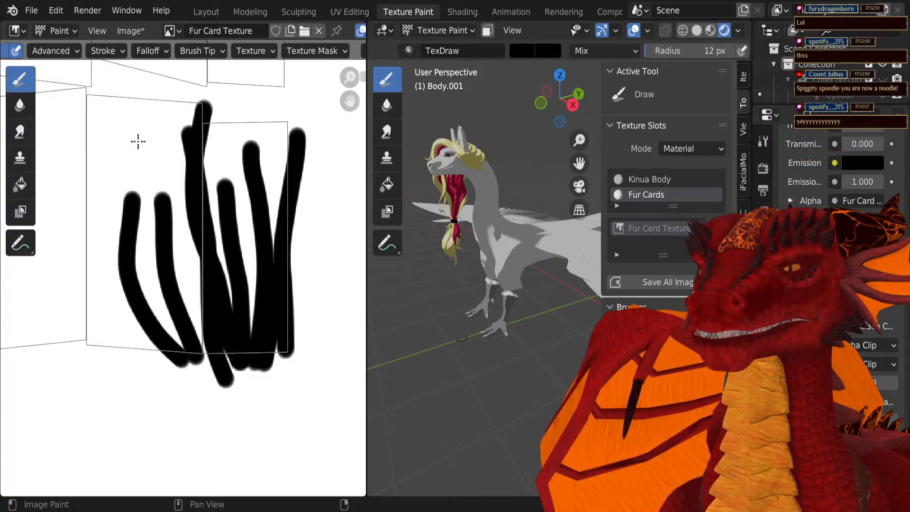
drag(118, 252, 135, 357)
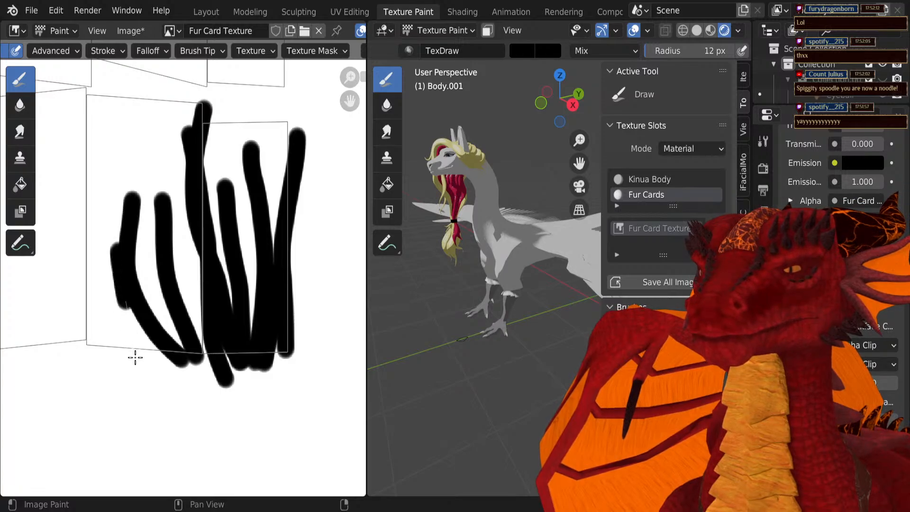
key(ctrl+z)
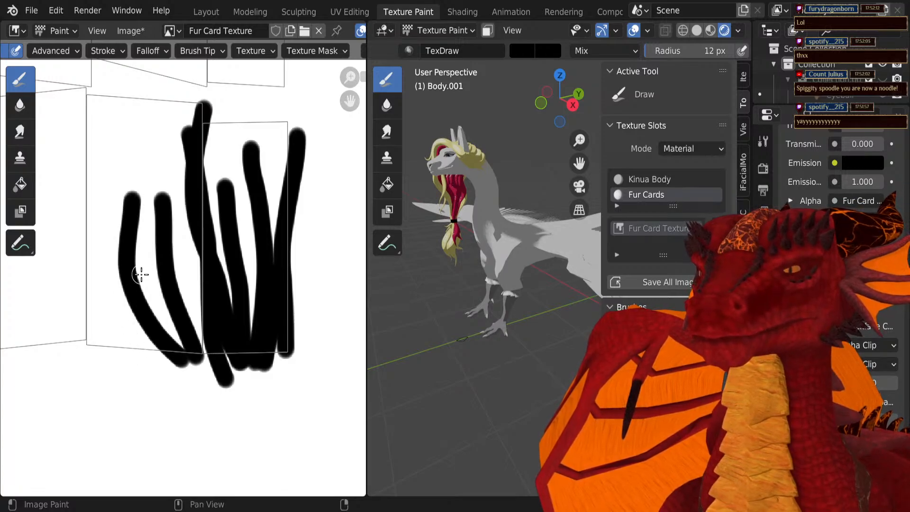
key(ctrl+z)
Step: Paint a short strand and a longer one curving up to the left from the base of the second-to-last card
drag(146, 314, 121, 237)
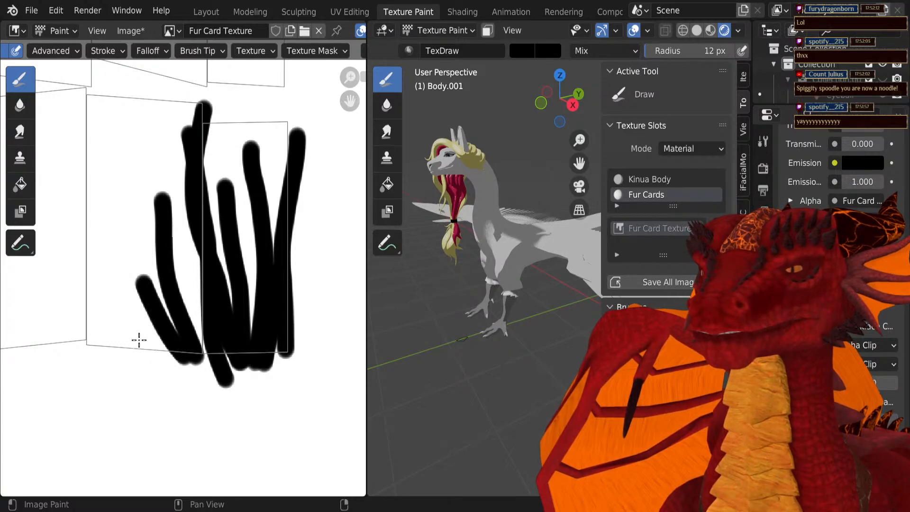
drag(139, 340, 118, 235)
key(ctrl+z)
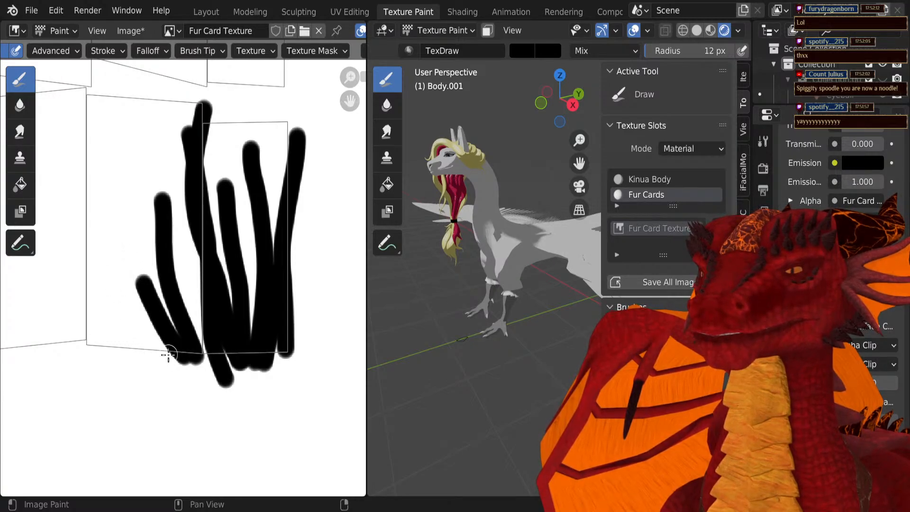
mouse_move(146, 335)
mouse_down()
mouse_move(97, 280)
mouse_move(90, 245)
mouse_move(127, 189)
mouse_up()
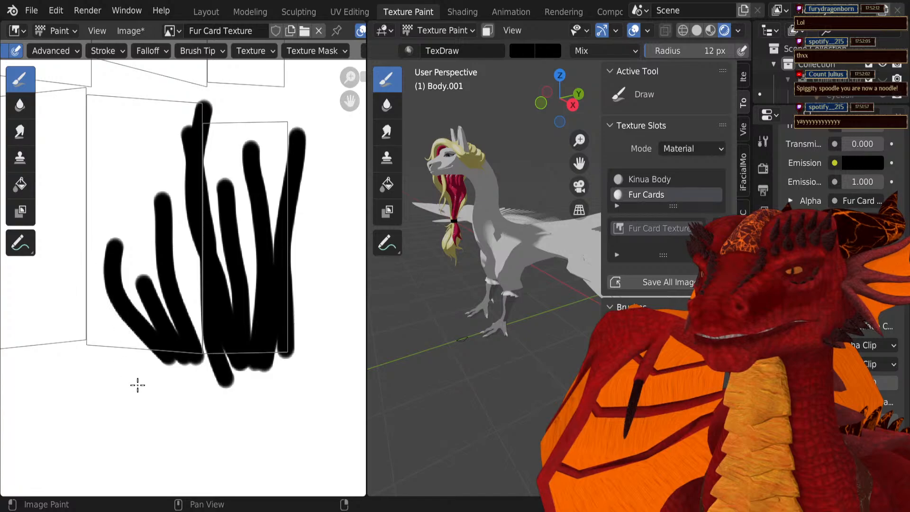
mouse_move(124, 342)
mouse_down()
mouse_move(87, 311)
mouse_move(78, 241)
mouse_up()
key(ctrl+z)
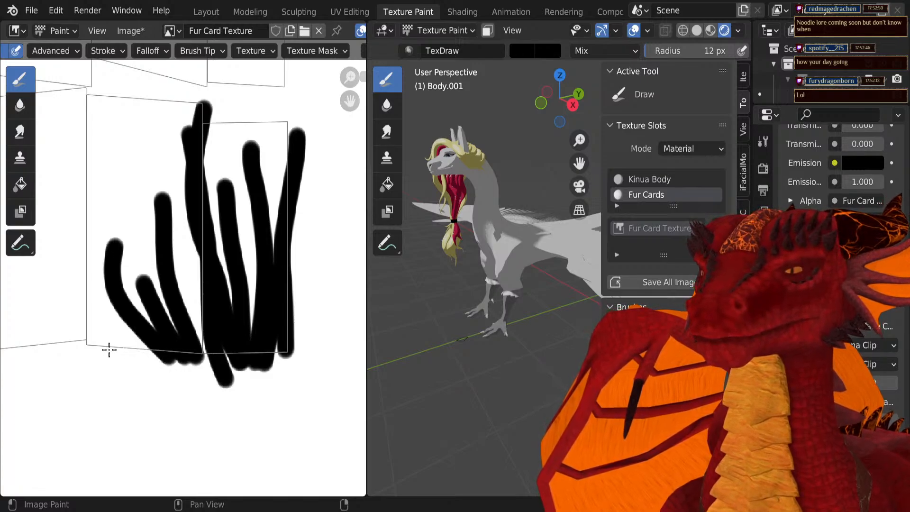
Step: Paint short strands at the lower left of the second-to-last card and fill the gaps between their roots with solid black
mouse_move(87, 345)
mouse_down()
mouse_move(95, 244)
mouse_move(76, 203)
mouse_up()
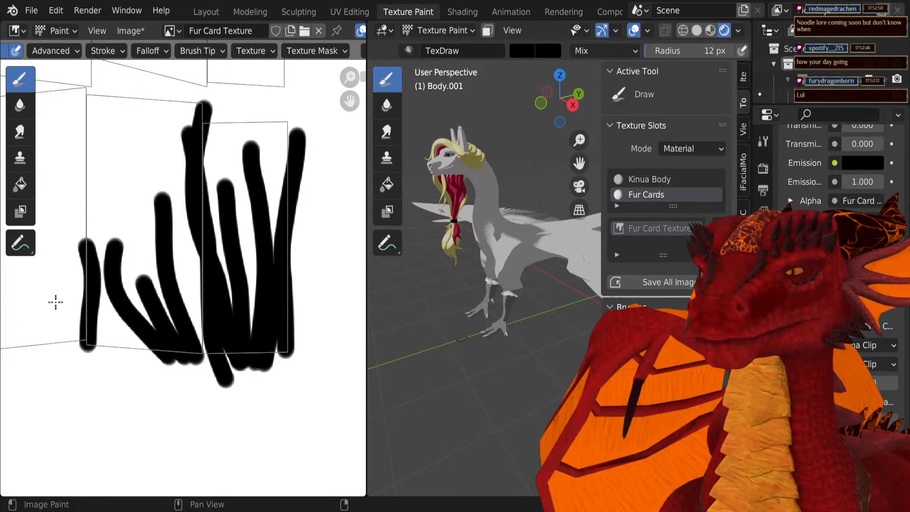
drag(103, 353, 100, 240)
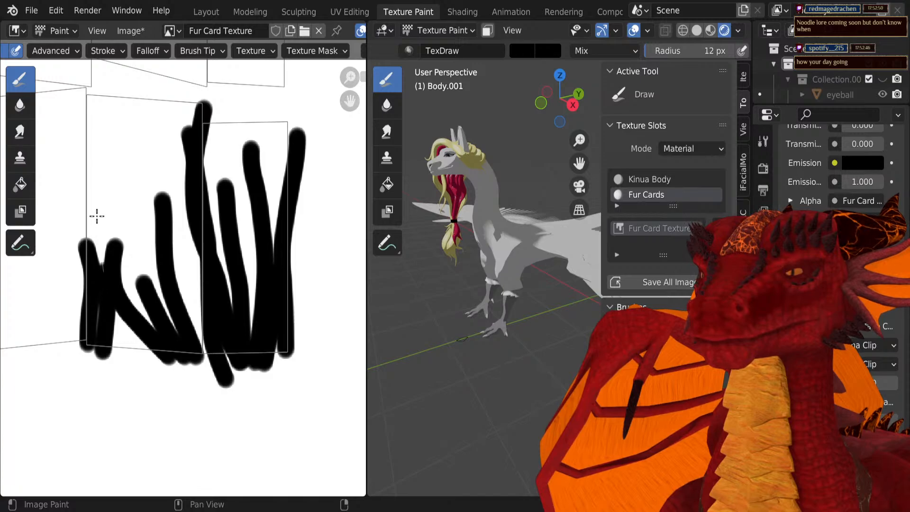
mouse_move(108, 308)
mouse_down()
mouse_move(78, 288)
mouse_move(84, 259)
mouse_up()
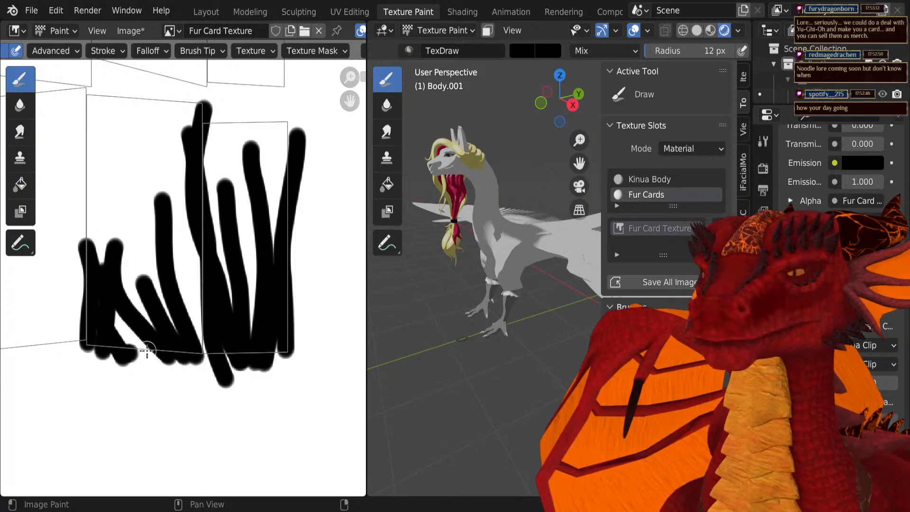
drag(108, 307, 81, 279)
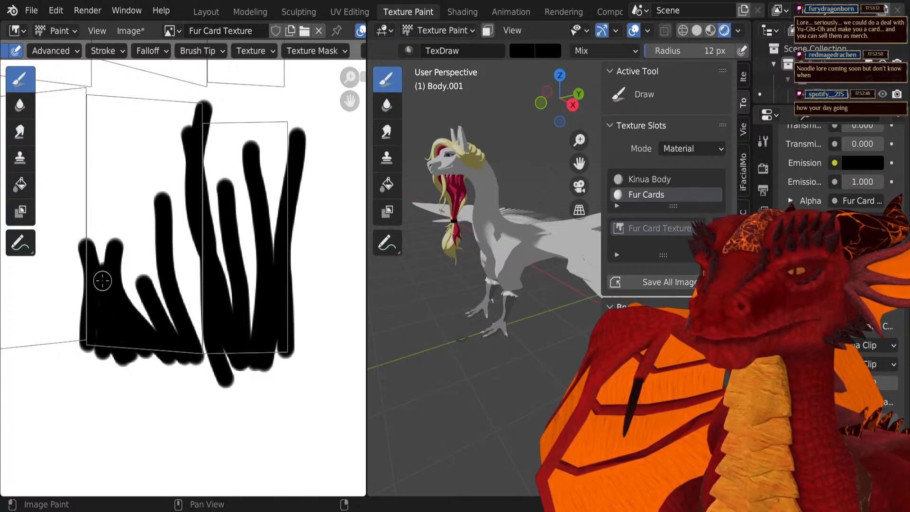
Step: Paint a long strand up the second-to-last card's left edge and a thick strand branching inward from its middle
mouse_move(92, 267)
mouse_down()
mouse_move(77, 165)
mouse_move(97, 115)
mouse_move(102, 53)
mouse_up()
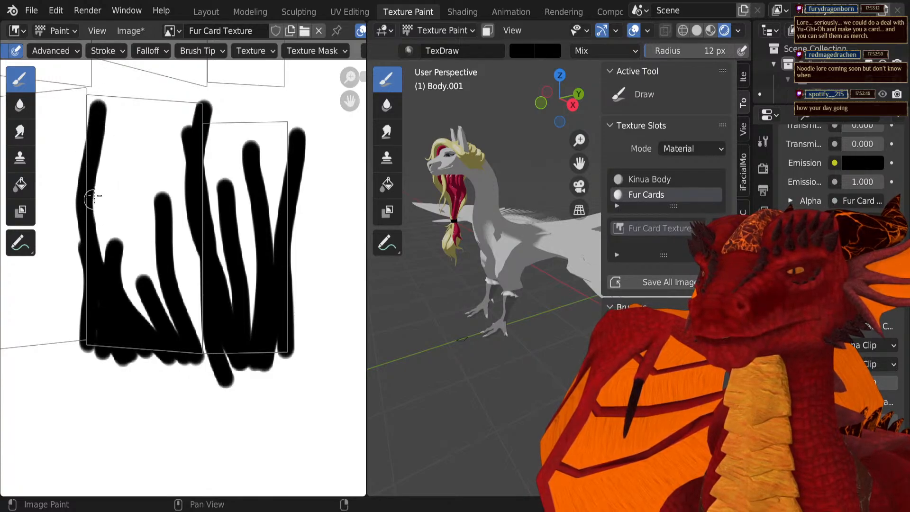
mouse_move(94, 196)
mouse_down()
mouse_move(101, 138)
mouse_move(114, 129)
mouse_up()
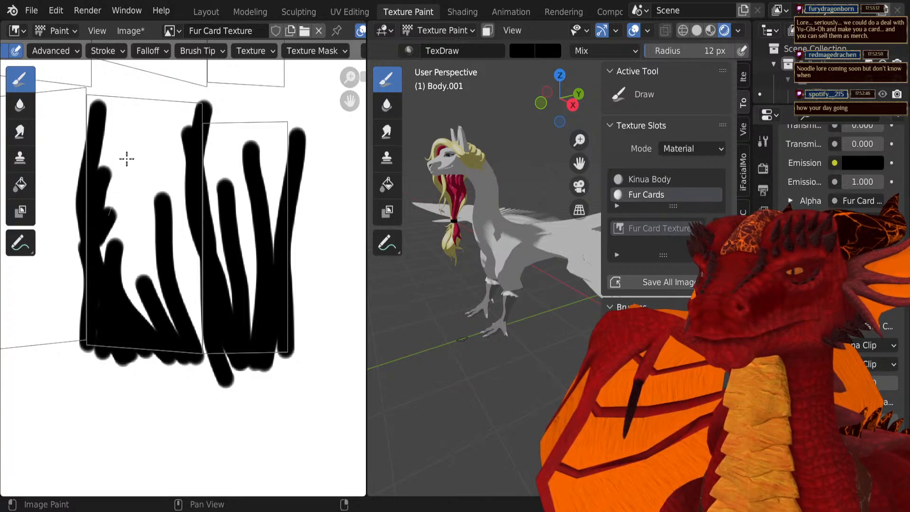
key(ctrl+z)
key(ctrl+z)
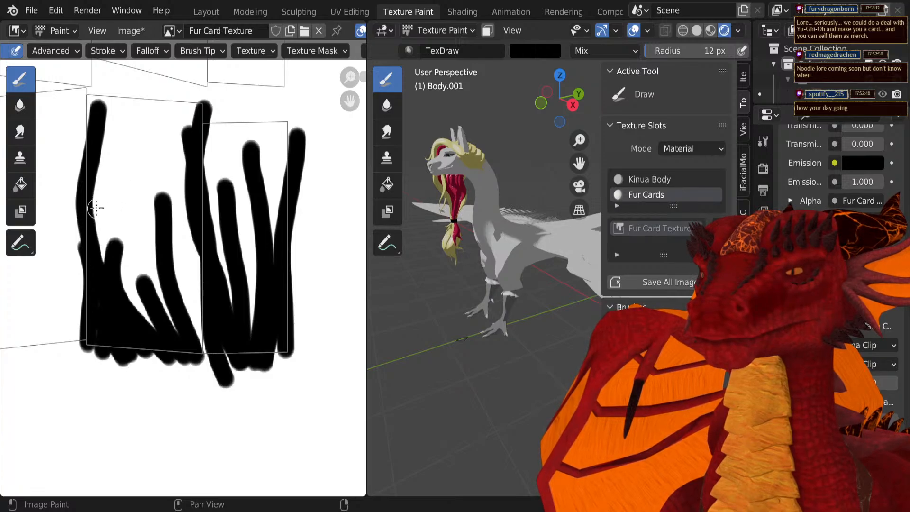
drag(118, 160, 142, 113)
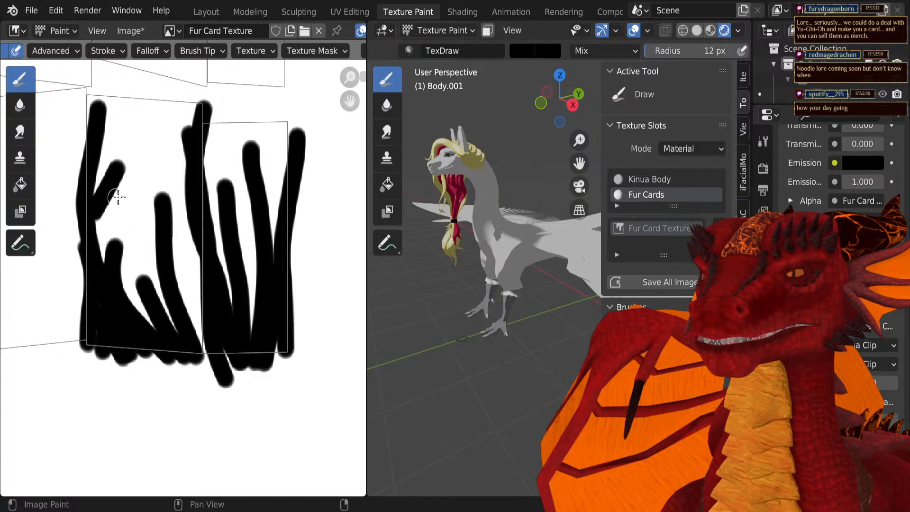
mouse_move(118, 197)
mouse_down()
mouse_move(134, 175)
mouse_move(138, 139)
mouse_up()
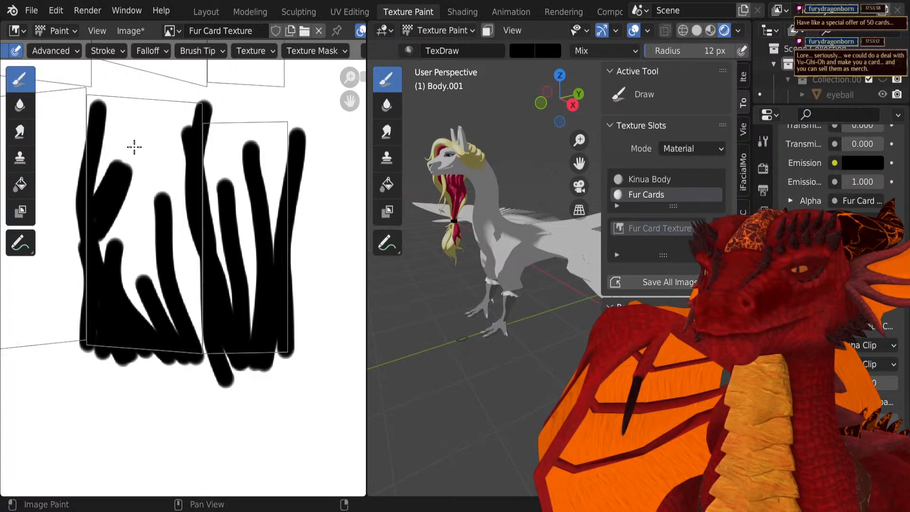
Step: Extend the tip of the left-edge strand up to the top border of the second-to-last card
shift+middle_drag(200, 174, 252, 269)
scroll(144, 288, up, 2)
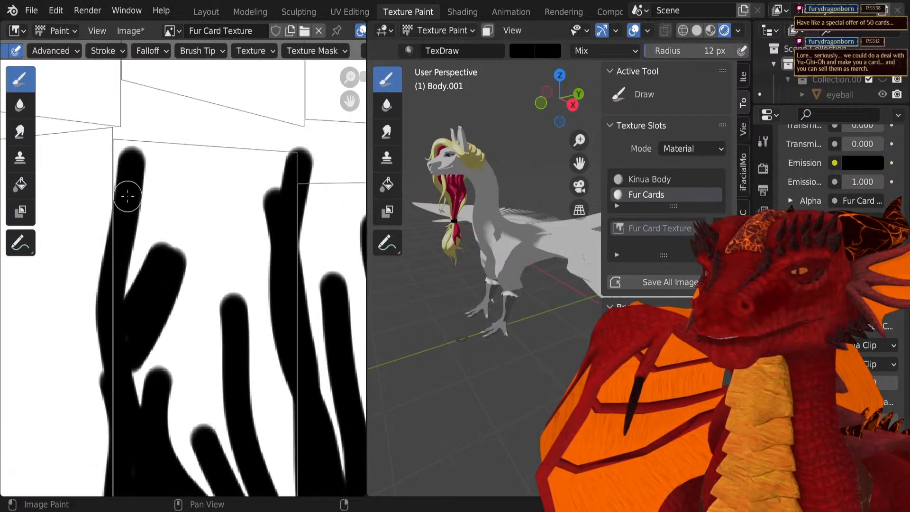
drag(145, 73, 137, 57)
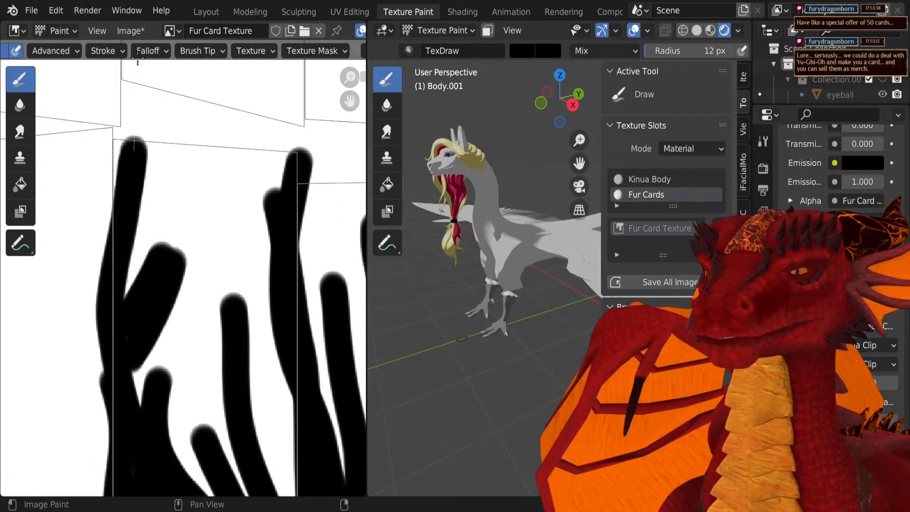
mouse_move(124, 222)
mouse_down()
mouse_move(121, 79)
mouse_move(131, 66)
mouse_up()
key(ctrl+z)
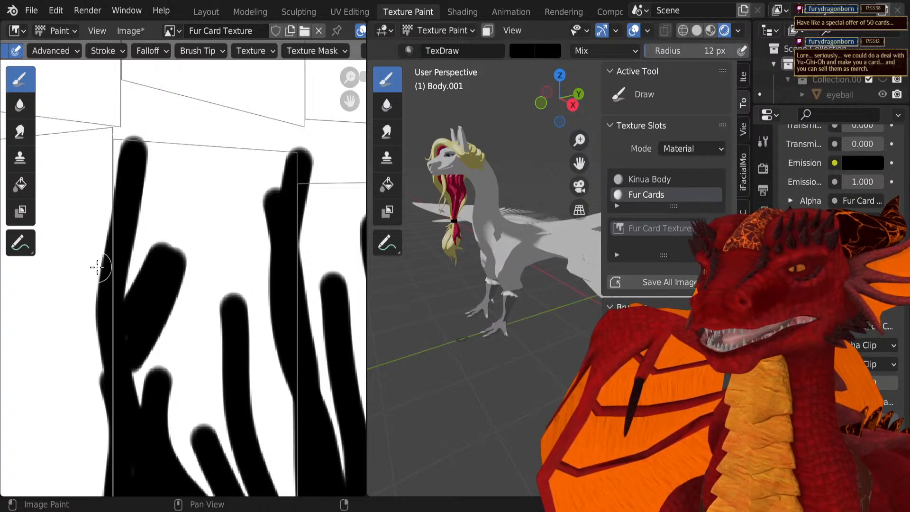
Step: Paint over the junction where the thick branching strand meets the lower strands along the card's left edge
scroll(97, 266, down, 5)
scroll(158, 273, up, 3)
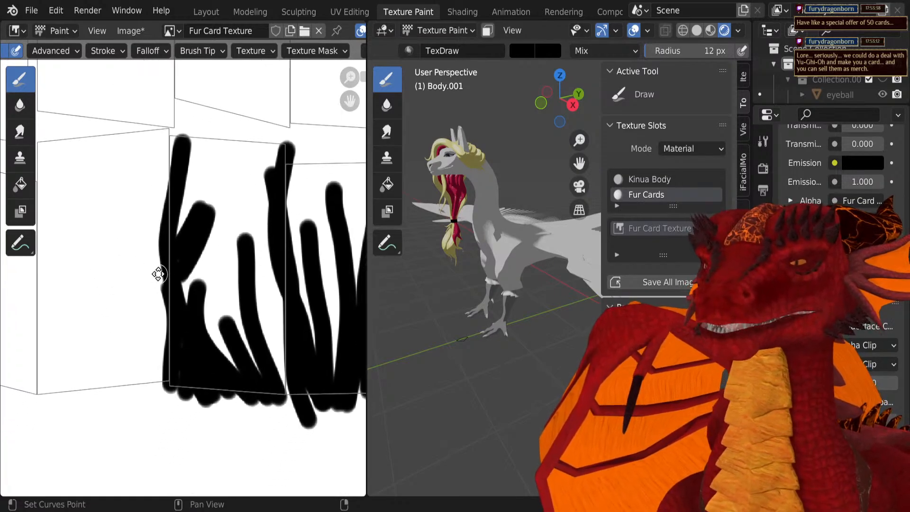
scroll(158, 274, down, 3)
scroll(173, 289, up, 6)
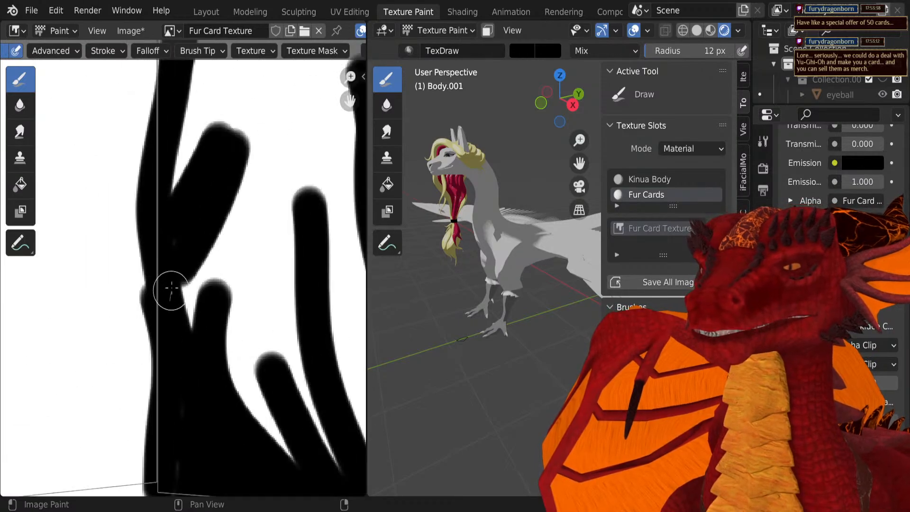
mouse_move(172, 287)
mouse_down()
mouse_move(193, 205)
mouse_move(223, 146)
mouse_up()
scroll(224, 217, down, 3)
middle_drag(191, 273, 144, 198)
scroll(260, 318, up, 2)
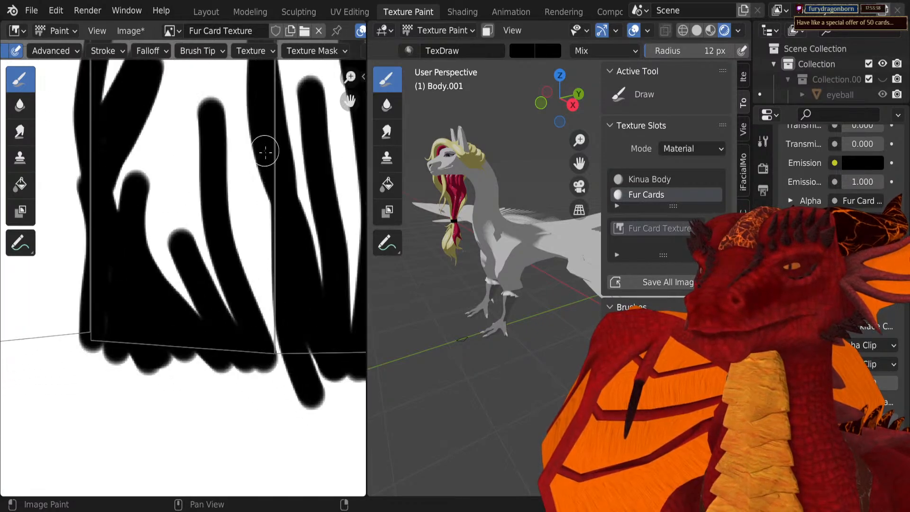
Step: Extend the strand on the border between the last two fur cards up to the top with black
mouse_move(265, 152)
mouse_down()
mouse_move(321, 363)
mouse_move(301, 361)
mouse_move(265, 258)
mouse_move(270, 77)
mouse_up()
scroll(183, 280, down, 5)
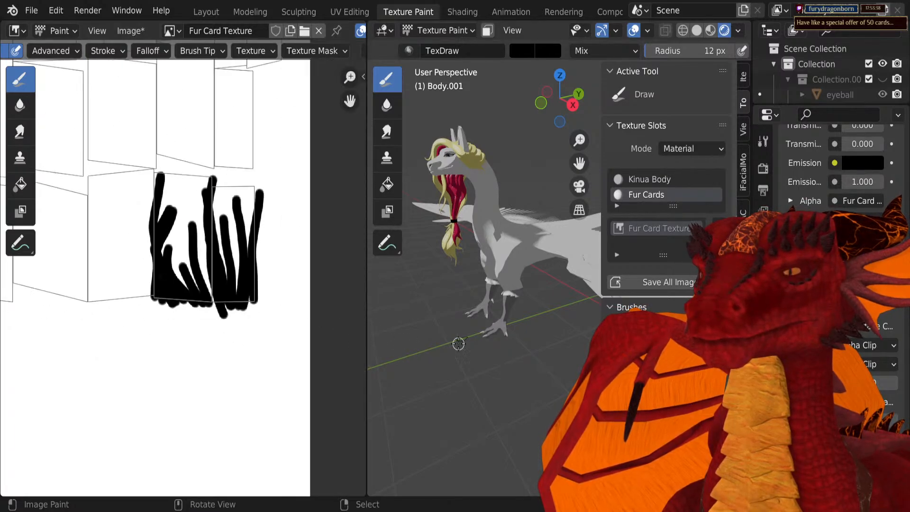
Step: Examine how the painted strands appear on the fur cards around the creature's lower legs
middle_drag(458, 311, 403, 287)
scroll(500, 247, up, 4)
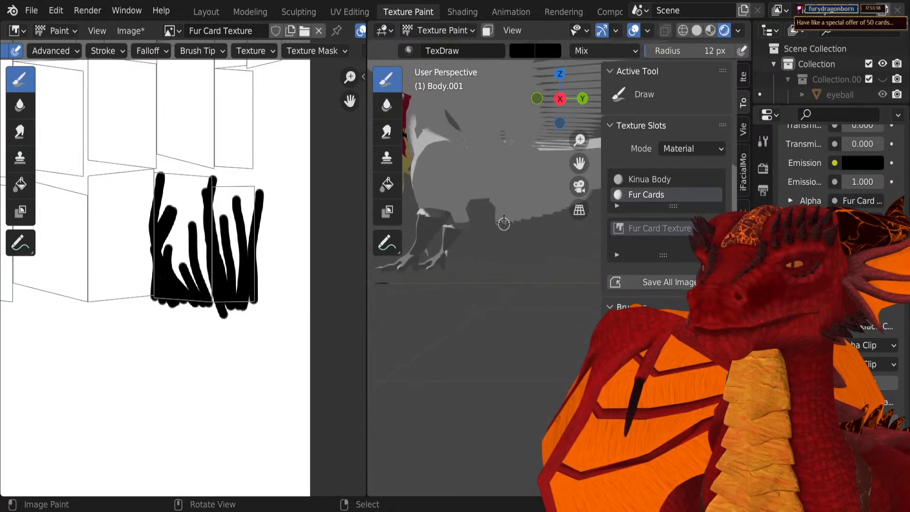
shift+middle_drag(500, 248, 490, 298)
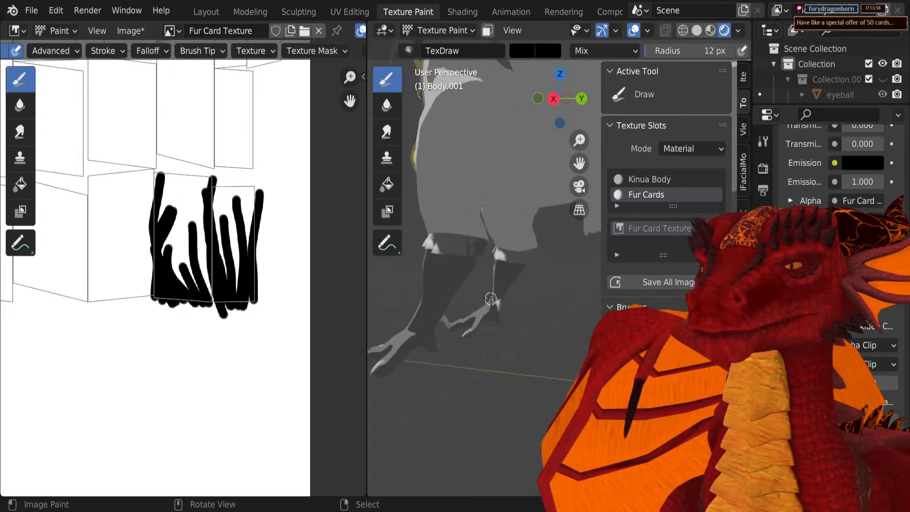
scroll(456, 256, up, 2)
shift+middle_drag(457, 255, 540, 308)
scroll(458, 262, up, 1)
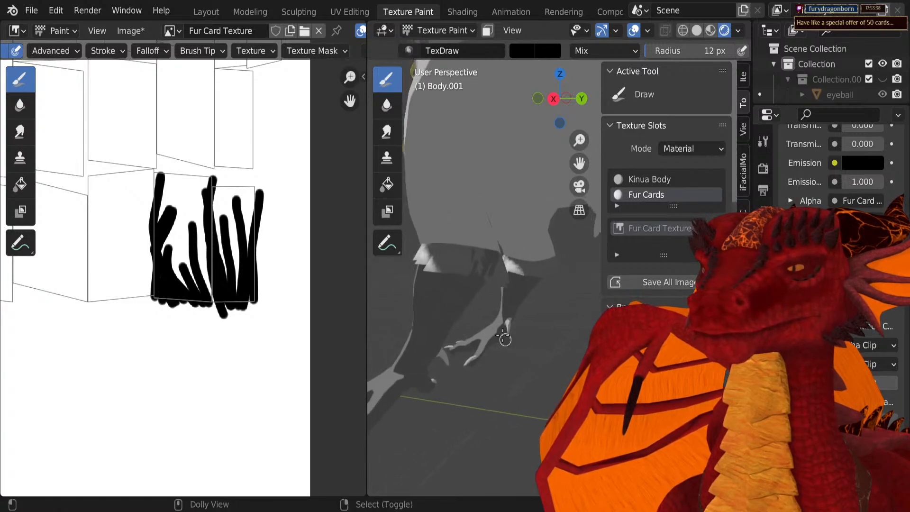
ctrl+shift+middle_drag(484, 309, 542, 361)
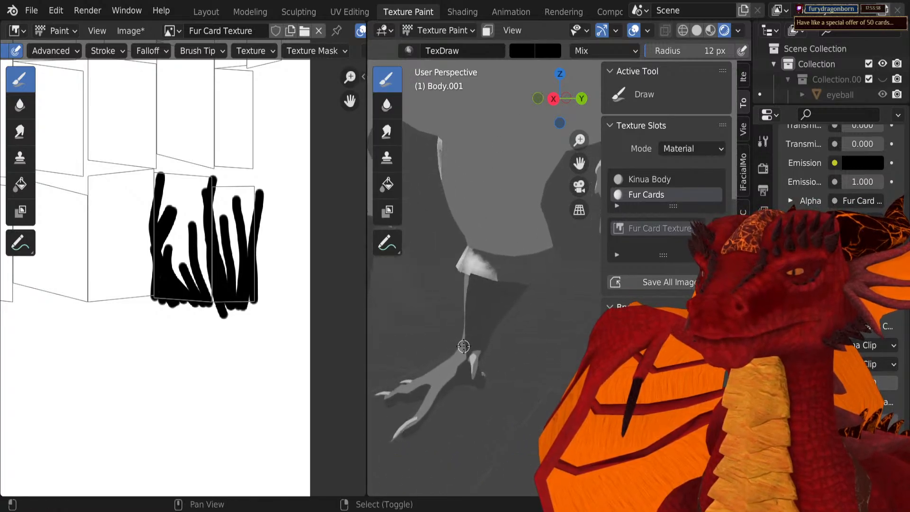
shift+middle_drag(386, 189, 496, 256)
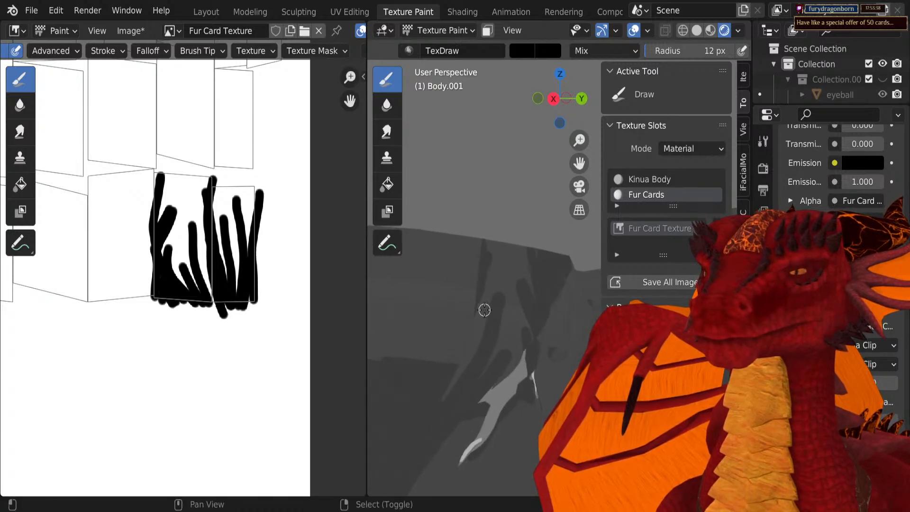
mouse_move(484, 311)
ctrl+shift+middle_down()
mouse_move(506, 262)
mouse_move(594, 263)
ctrl+shift+middle_up()
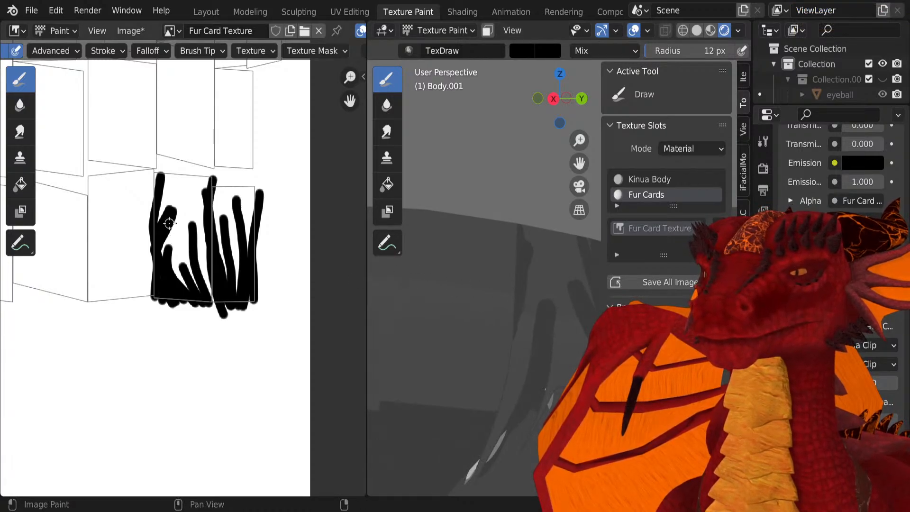
Step: Switch the brush colour to white and paint away the upper part of the second-to-last card's left-edge strand
scroll(173, 243, up, 3)
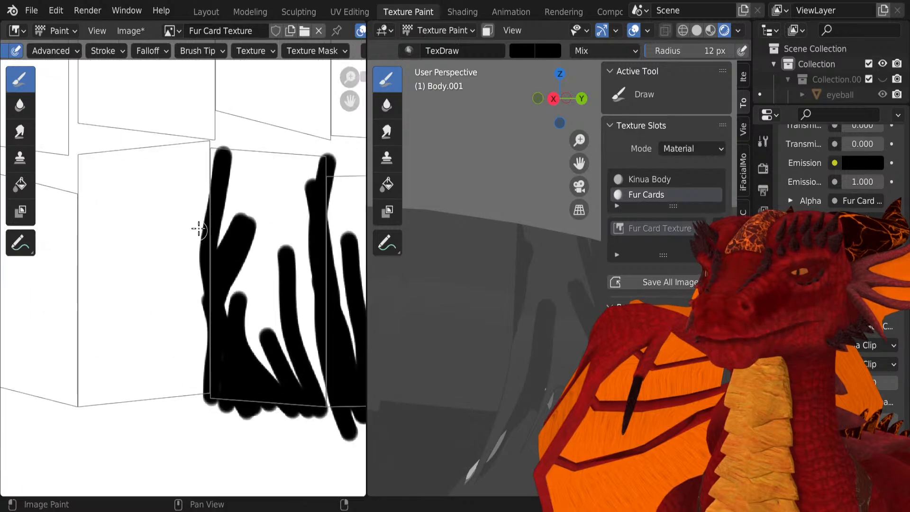
scroll(47, 52, left, 10)
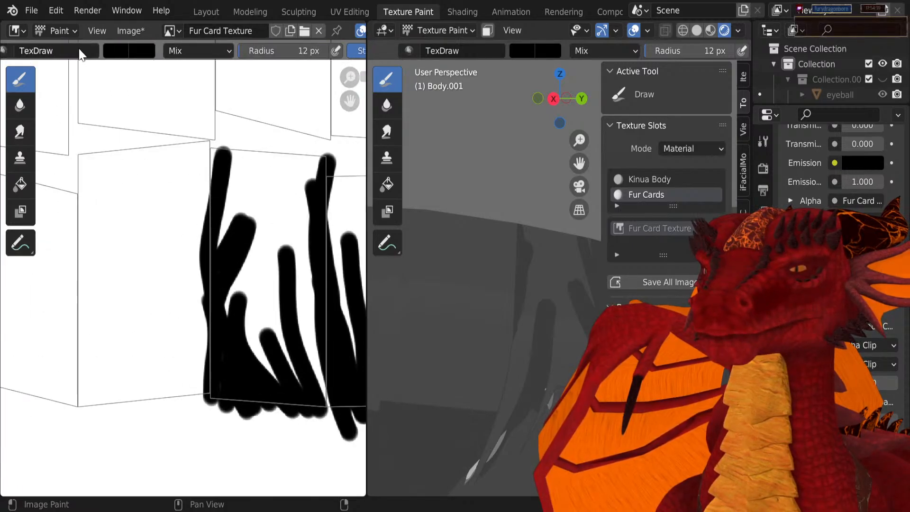
click(110, 52)
click(226, 134)
drag(226, 134, 225, 69)
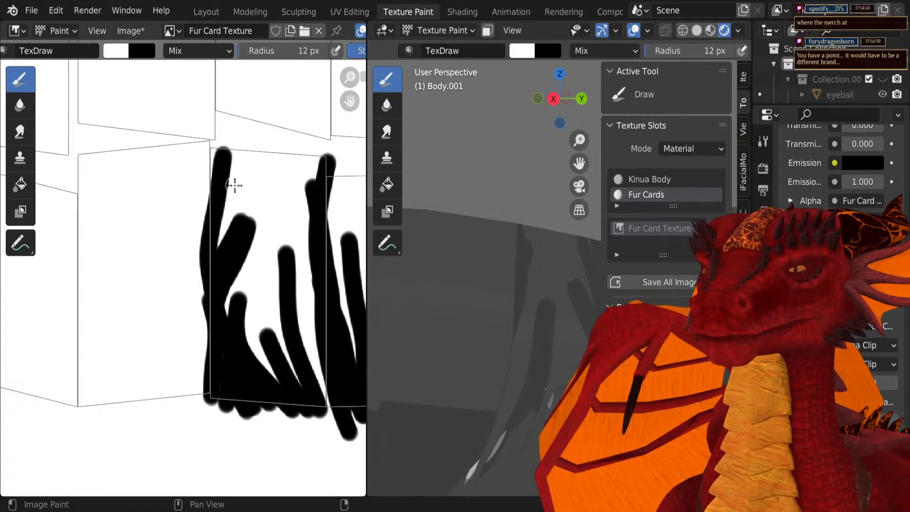
drag(204, 150, 217, 184)
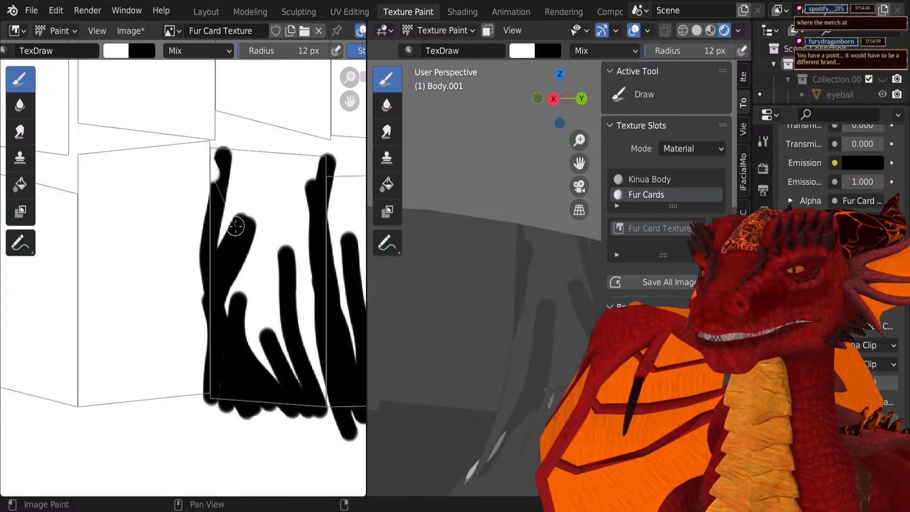
drag(204, 152, 246, 155)
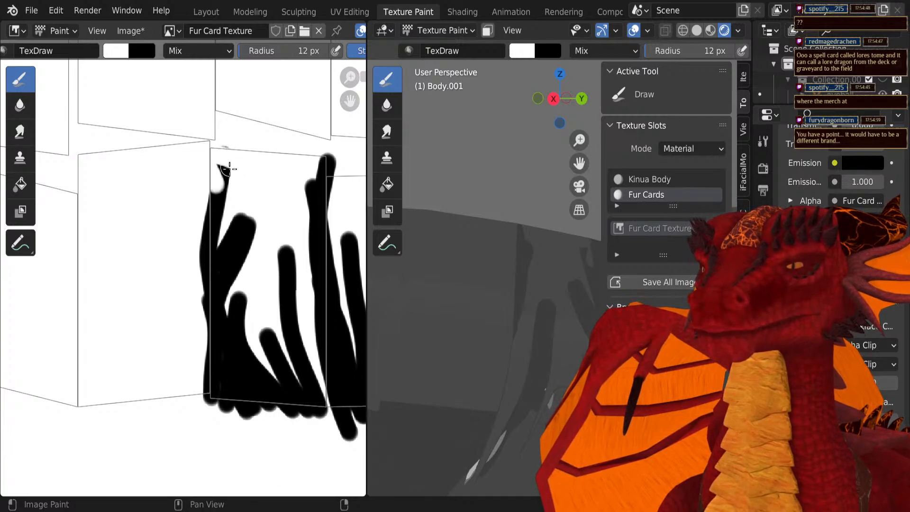
mouse_move(227, 168)
mouse_down()
mouse_move(227, 241)
mouse_move(170, 231)
mouse_up()
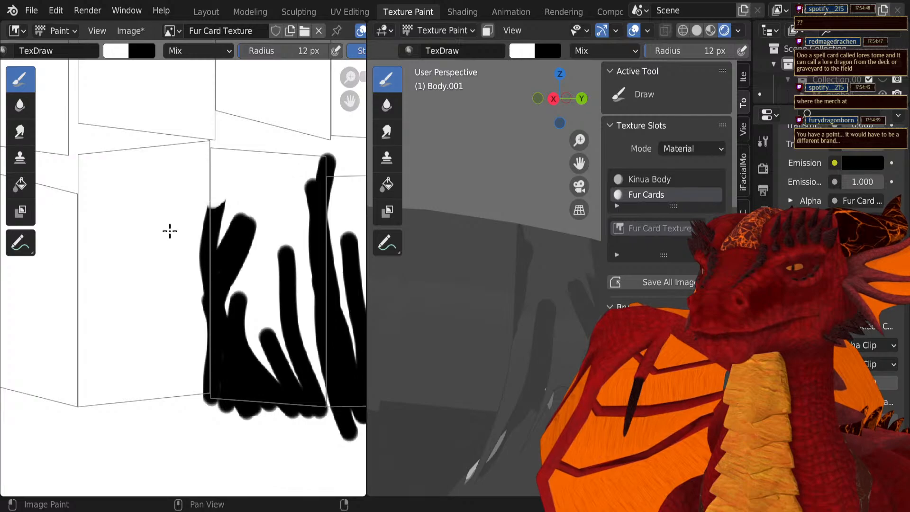
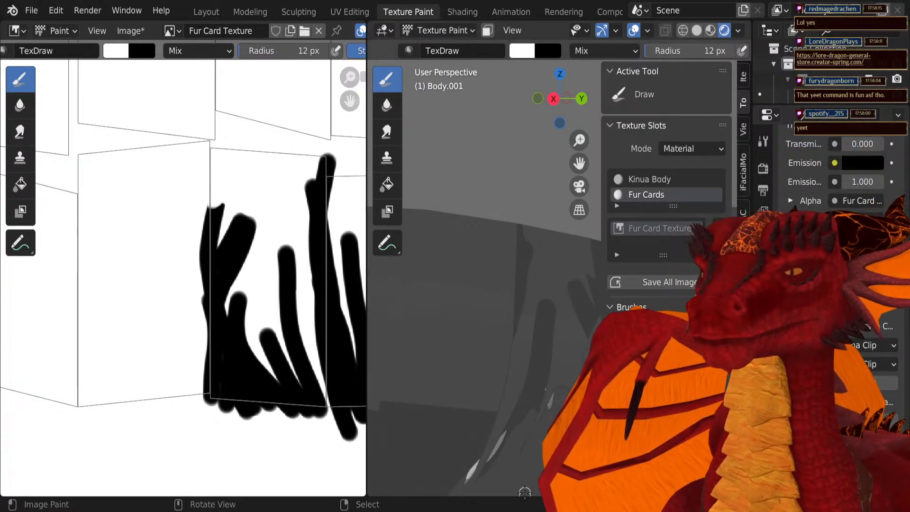
scroll(185, 245, up, 1)
scroll(186, 246, up, 1)
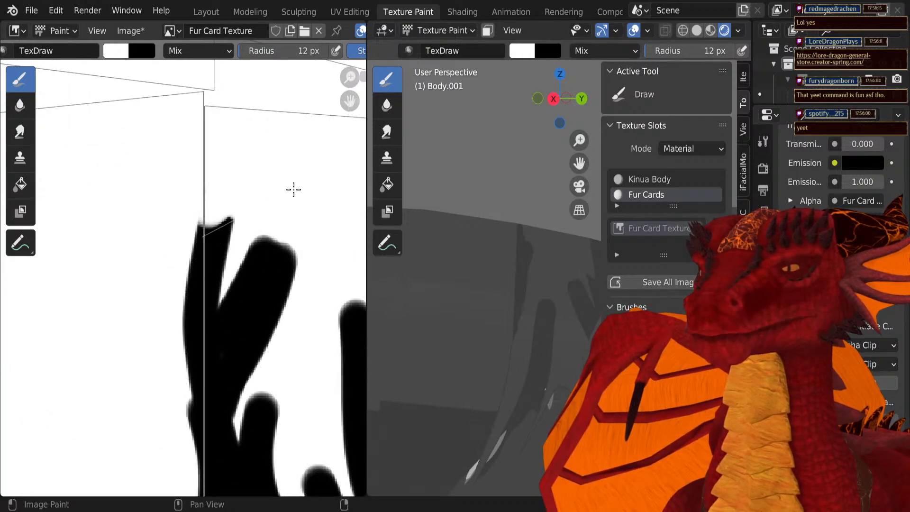
drag(293, 190, 332, 190)
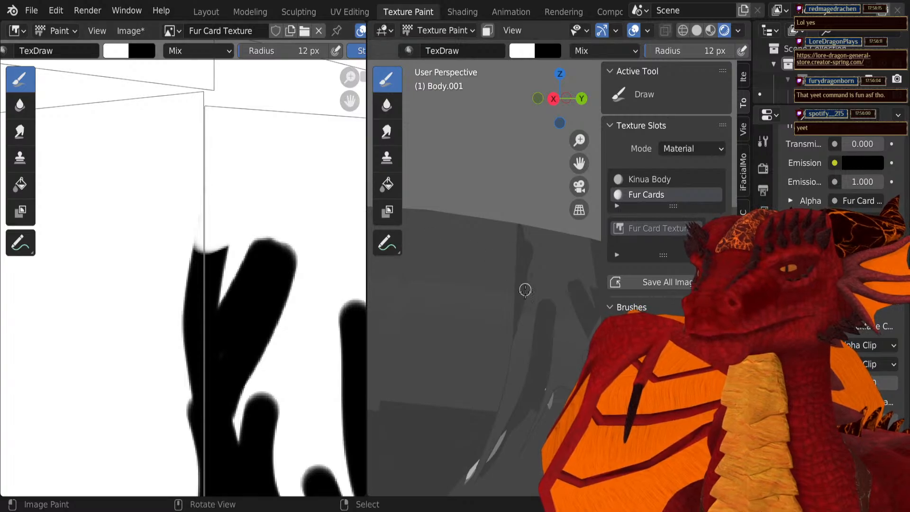
middle_drag(524, 290, 524, 302)
Step: Erase the top of the strand on the last two cards' shared border with white, tapering it to a slanted point
mouse_move(213, 224)
shift+middle_down()
mouse_move(334, 237)
mouse_move(298, 176)
shift+middle_up()
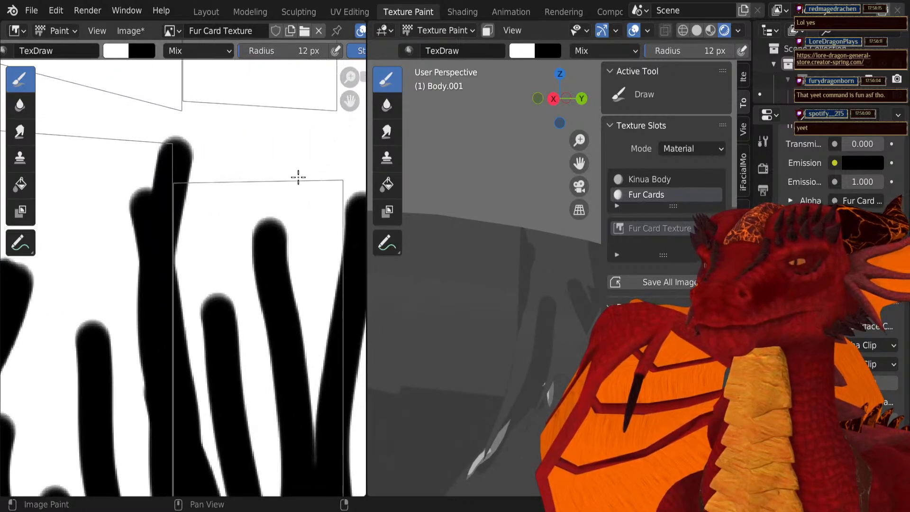
mouse_move(203, 162)
mouse_down()
mouse_move(148, 238)
mouse_move(130, 284)
mouse_move(157, 334)
mouse_move(184, 335)
mouse_up()
mouse_move(176, 138)
mouse_down()
mouse_move(149, 223)
mouse_move(166, 278)
mouse_move(193, 308)
mouse_up()
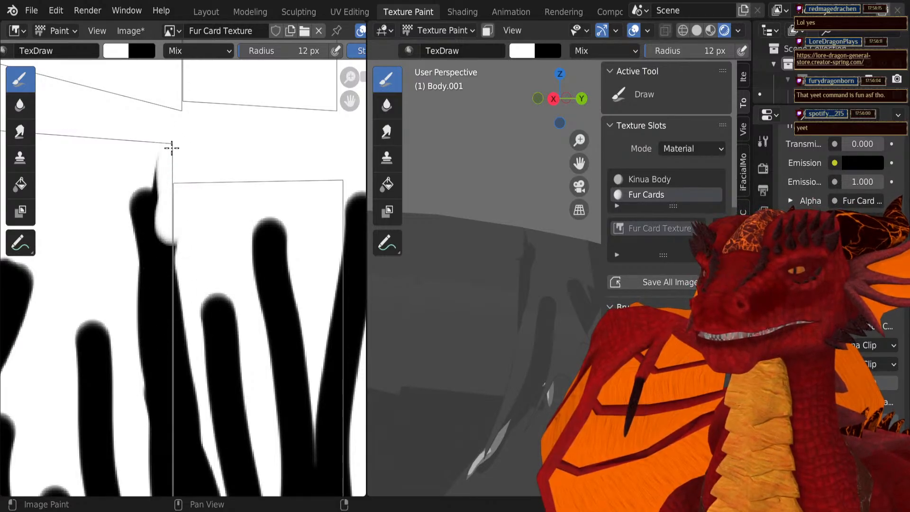
drag(159, 167, 242, 328)
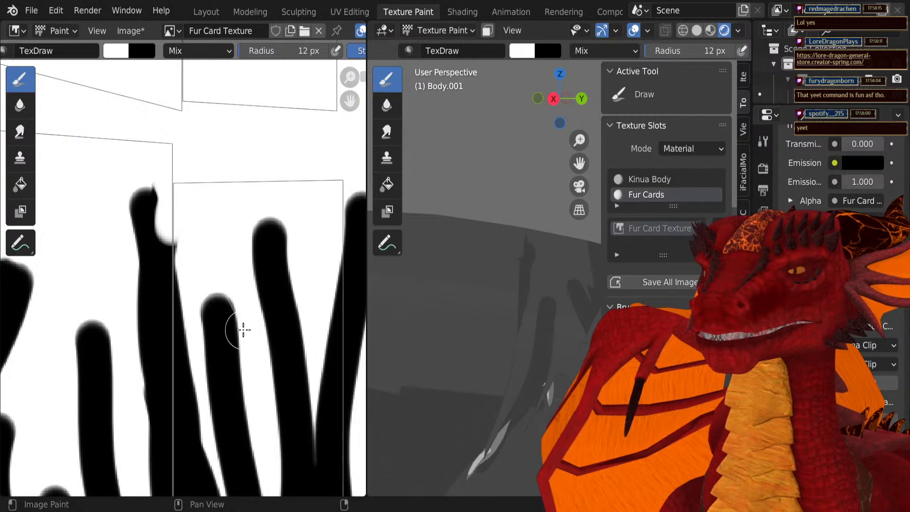
mouse_move(143, 167)
mouse_down()
mouse_move(218, 331)
mouse_move(229, 416)
mouse_up()
key(ctrl+z)
key(ctrl+z)
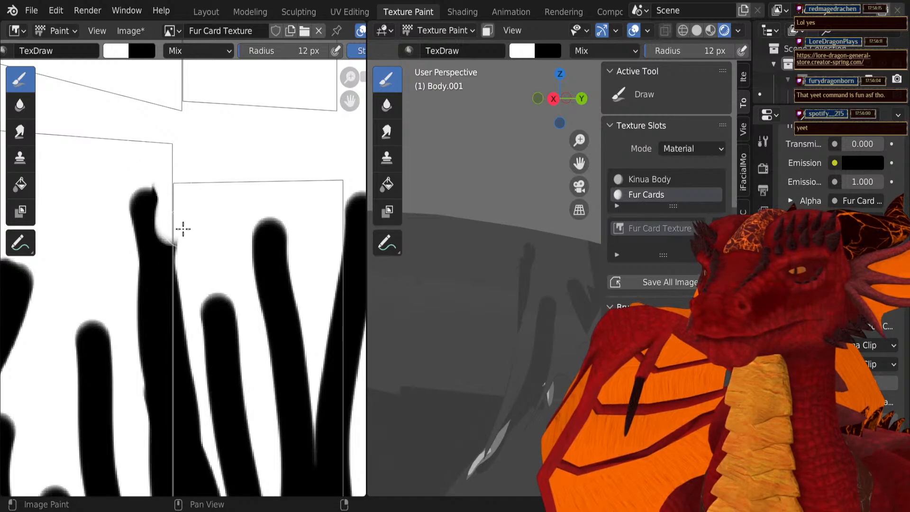
drag(183, 228, 217, 375)
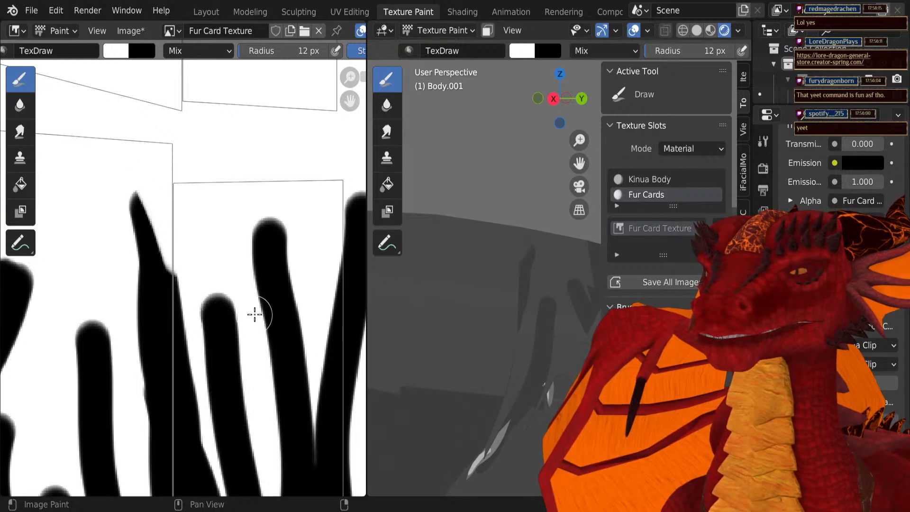
Step: Compare the trimmed strands on the texture layout with the fur cards on the leg to check their orientation
scroll(246, 313, down, 3)
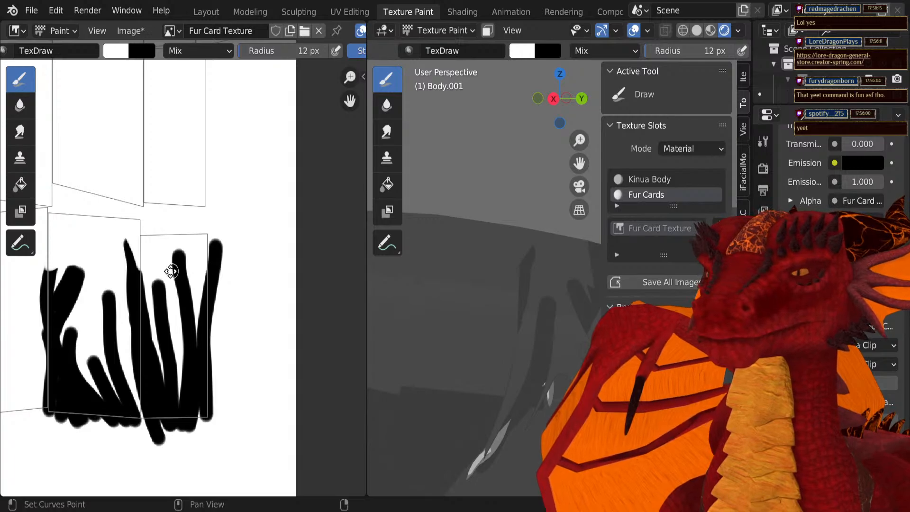
middle_drag(170, 271, 182, 280)
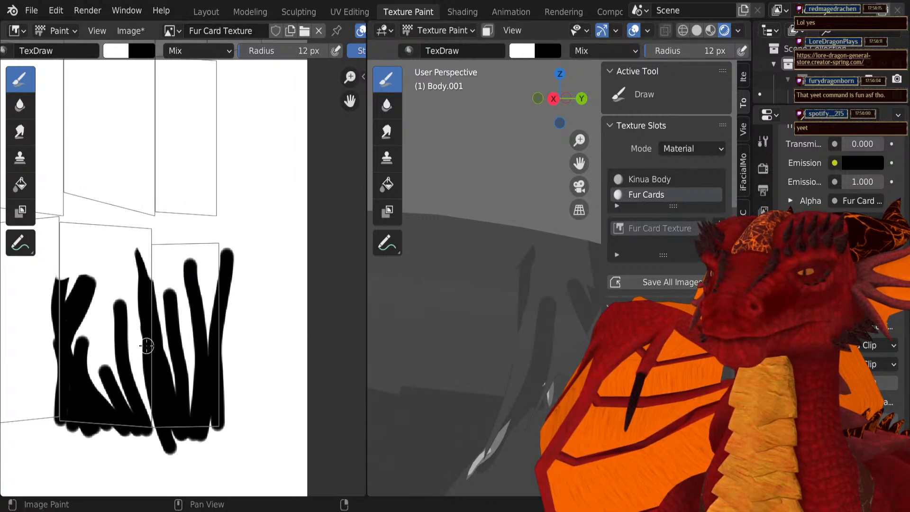
middle_drag(146, 346, 213, 360)
middle_drag(148, 341, 181, 316)
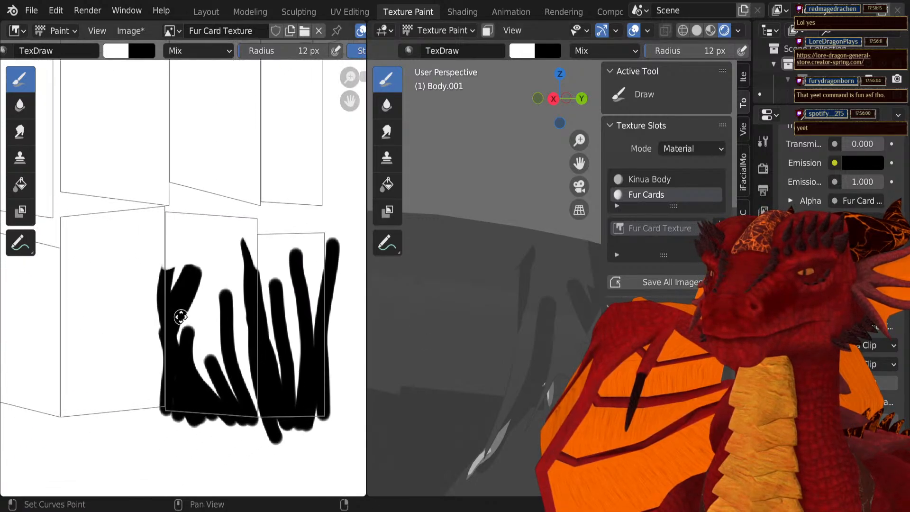
mouse_move(432, 315)
middle_down()
mouse_move(446, 304)
mouse_move(521, 302)
mouse_move(367, 301)
middle_up()
scroll(111, 352, down, 8)
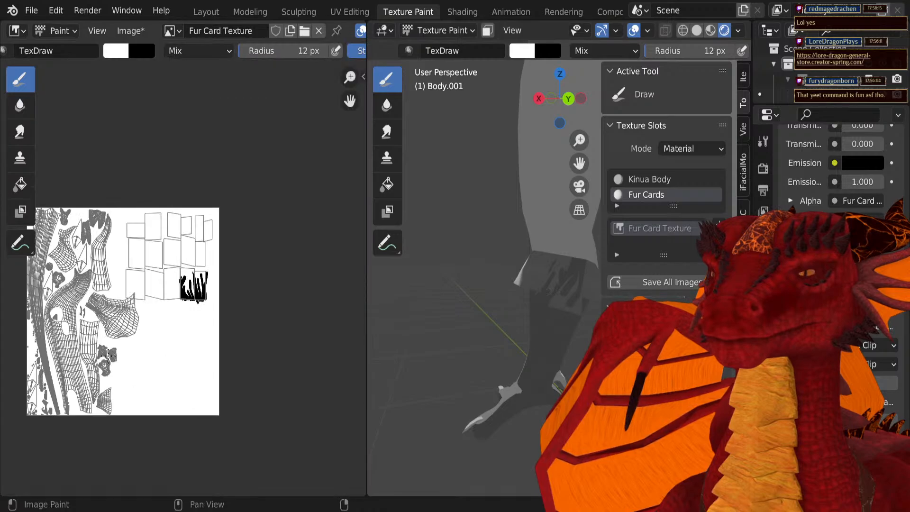
scroll(108, 354, up, 3)
scroll(539, 278, up, 2)
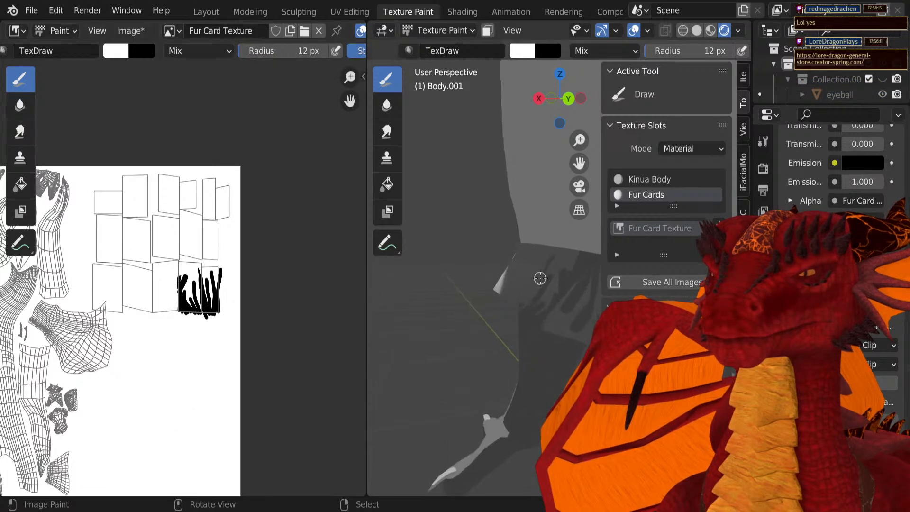
mouse_move(540, 278)
middle_down()
mouse_move(458, 280)
mouse_move(508, 285)
mouse_move(546, 321)
mouse_move(522, 285)
mouse_move(523, 264)
mouse_move(504, 295)
mouse_move(400, 240)
mouse_move(381, 268)
middle_up()
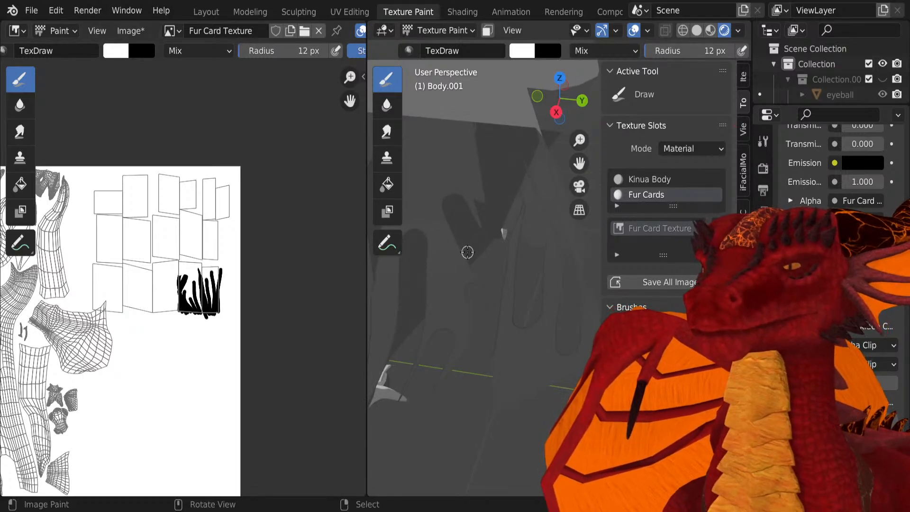
Step: Select the whole fur card at the back of the lower leg in the Modeling workspace's Edit Mode
click(248, 11)
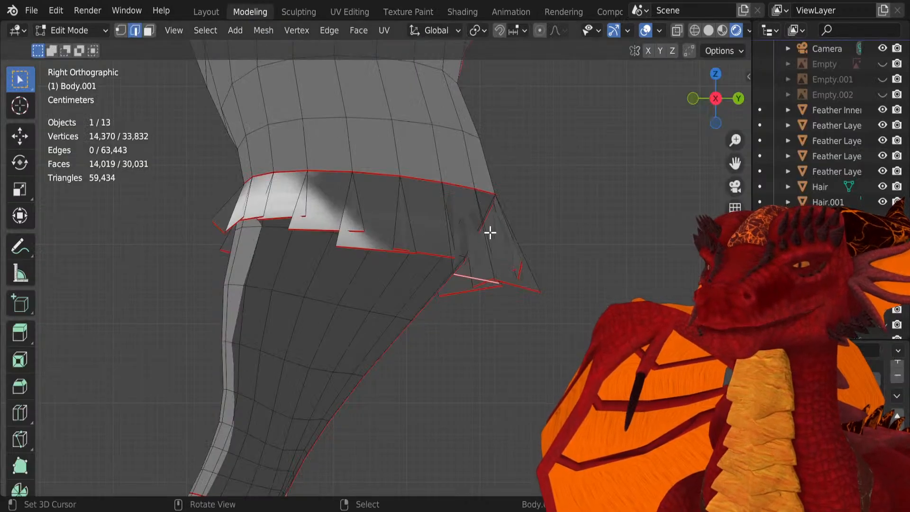
middle_drag(490, 232, 414, 329)
key(Tab)
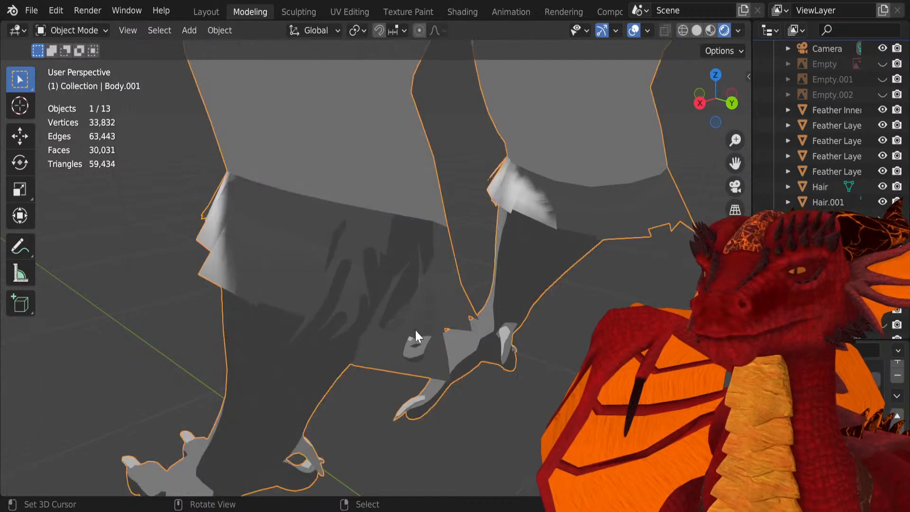
key(Tab)
click(404, 369)
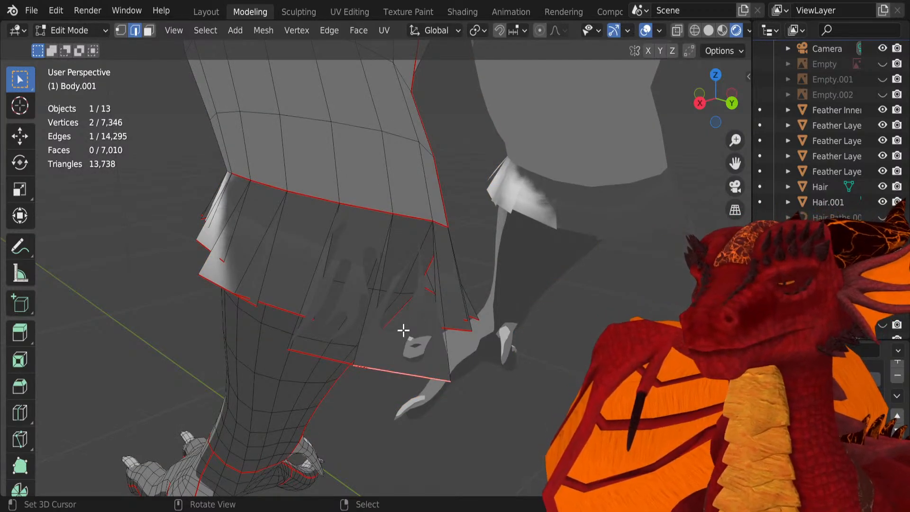
key(ctrl+l)
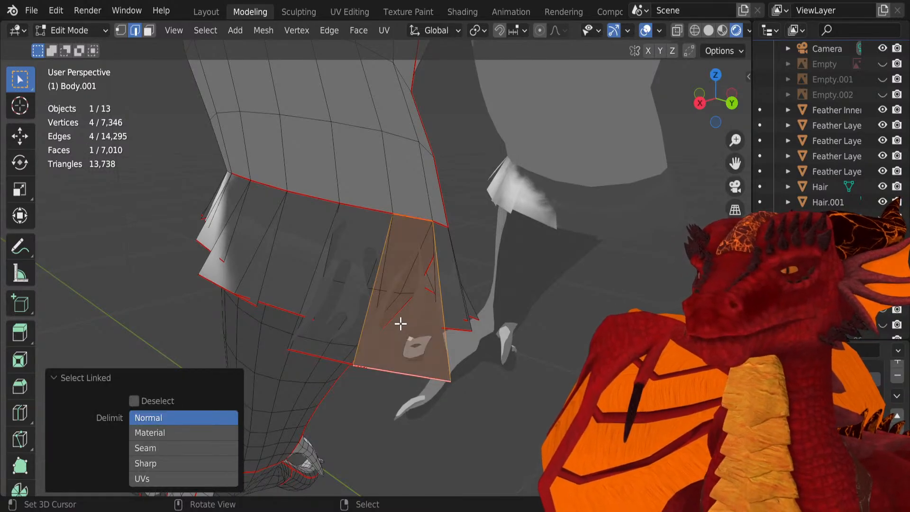
Step: In the UV Editing workspace, rotate the selected back-leg fur card's UV island by 180 degrees and check its strands on the leg
click(349, 12)
scroll(173, 320, up, 6)
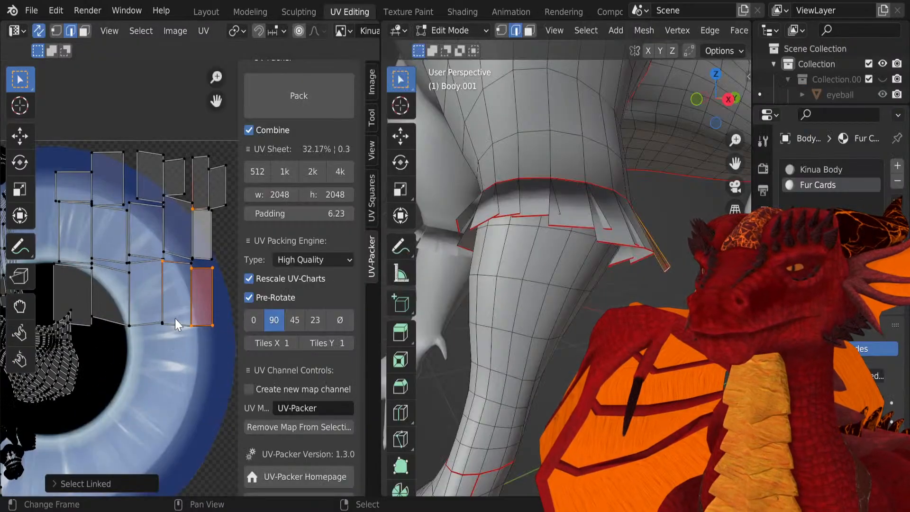
middle_drag(223, 375, 195, 353)
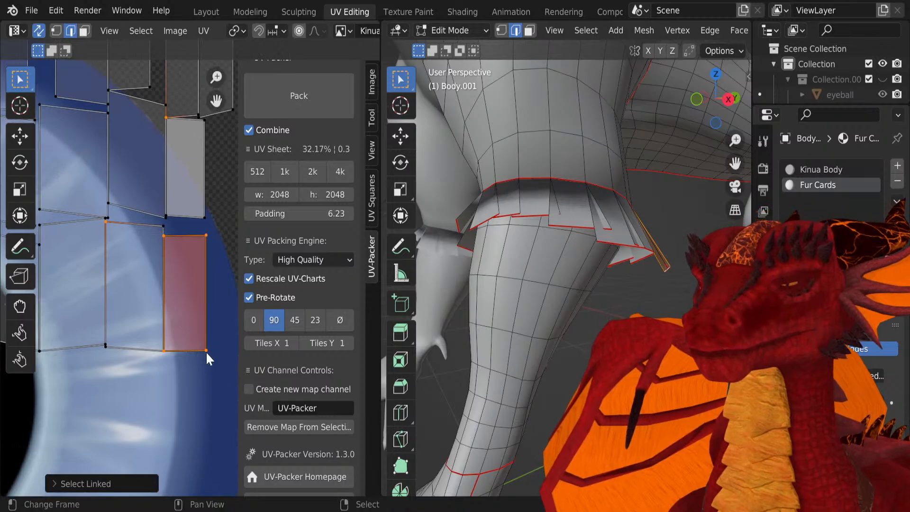
key(l)
key(3)
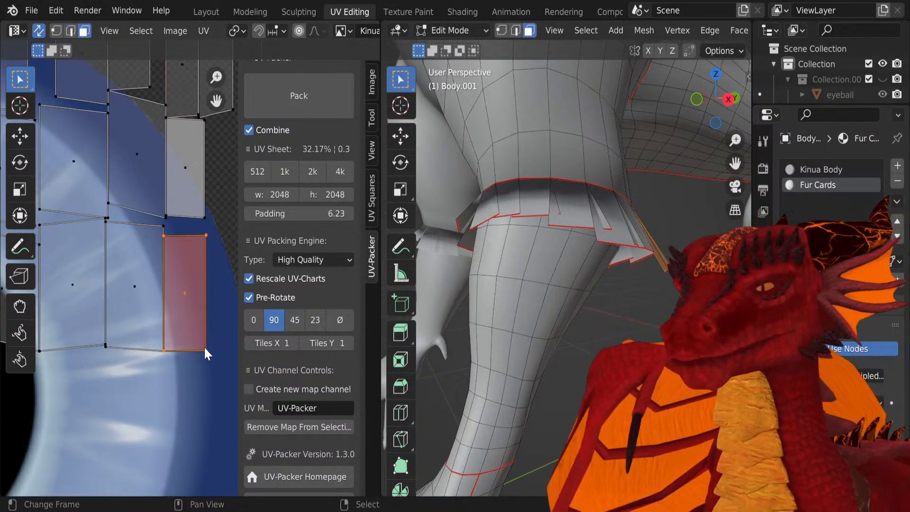
middle_drag(204, 346, 186, 341)
text(r180)
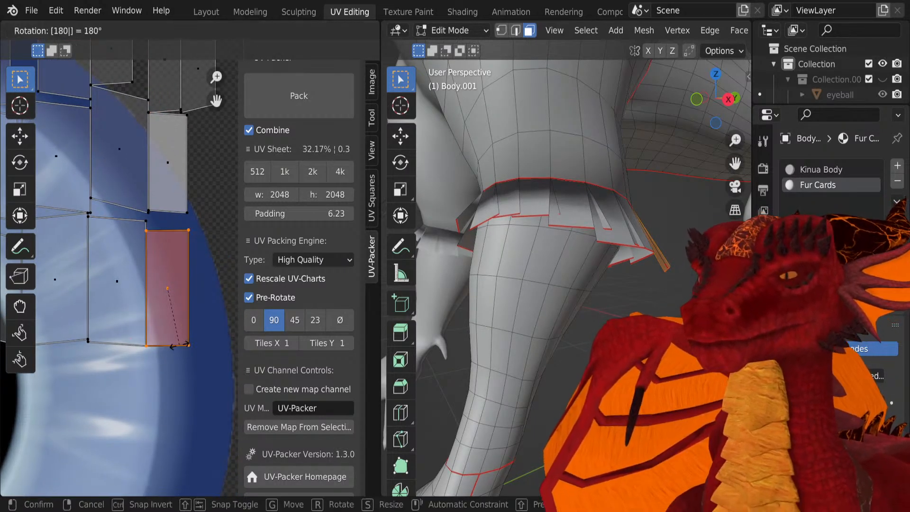
key(Return)
middle_drag(678, 221, 576, 229)
scroll(576, 229, up, 6)
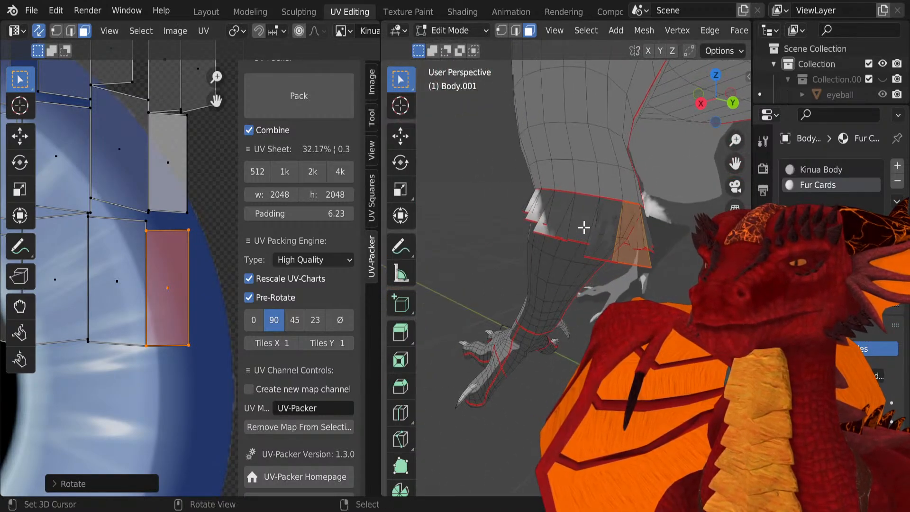
scroll(542, 242, down, 5)
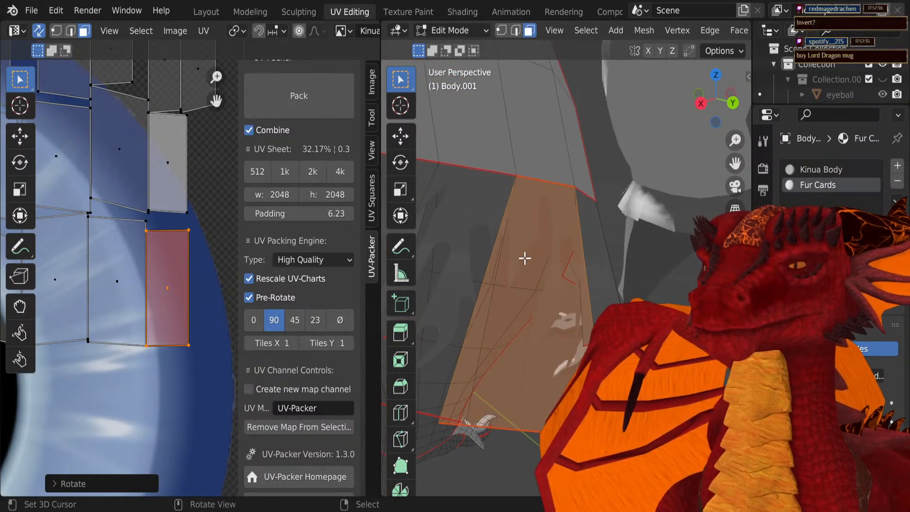
Step: Select all the fur card UV islands in the layout, leaving the rest of the body's islands unselected
key(a)
scroll(161, 270, down, 4)
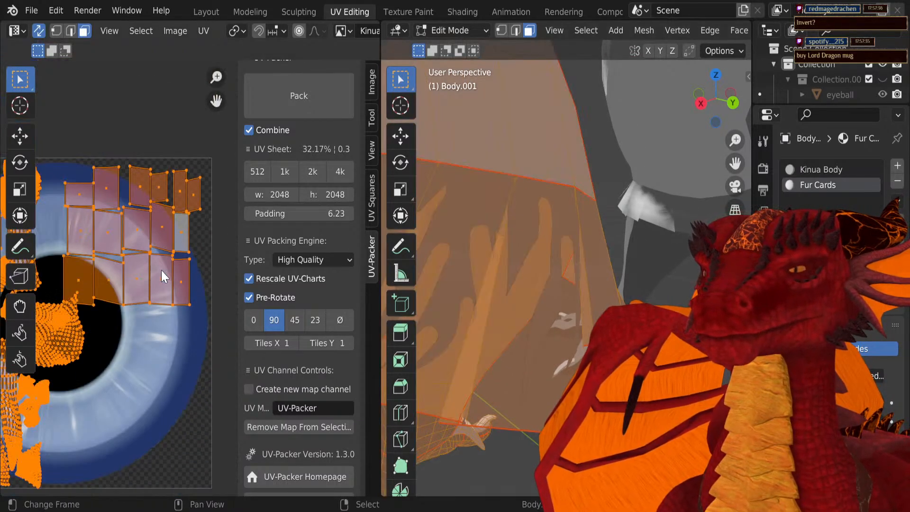
right_click(160, 271)
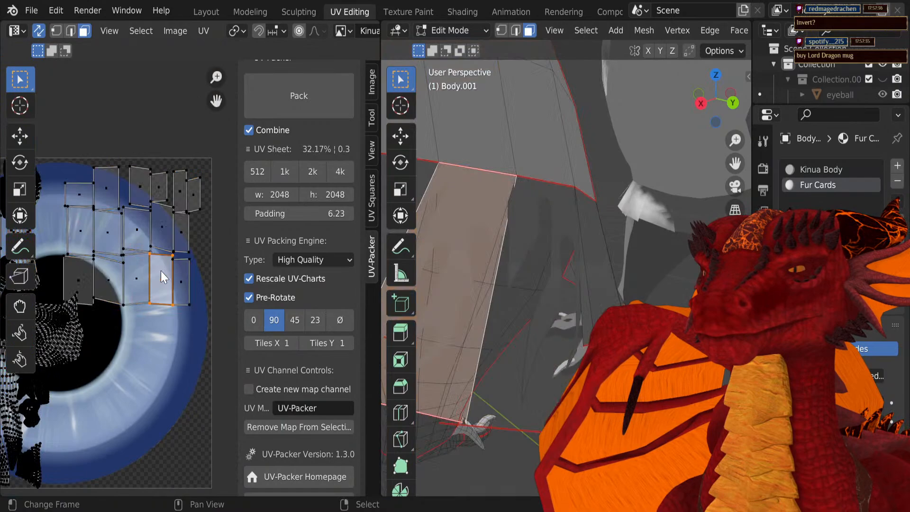
right_click(170, 241)
key(l)
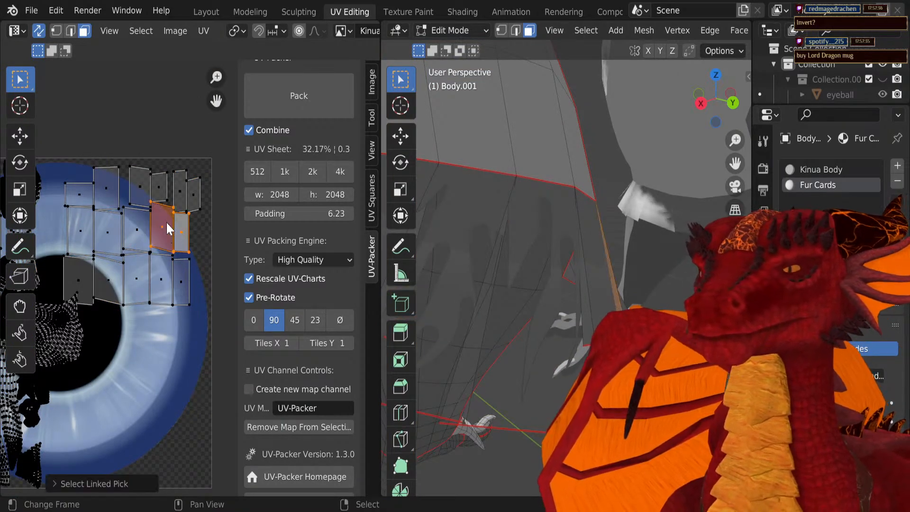
key(l)
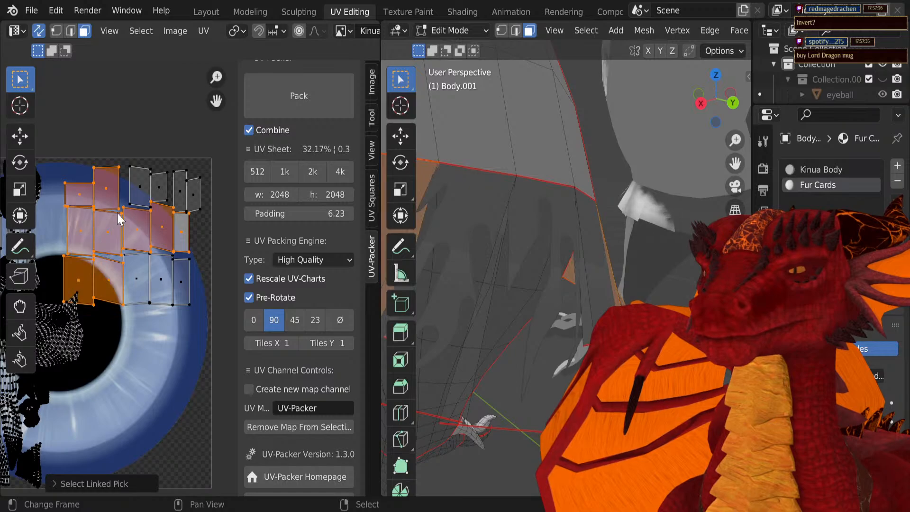
key(l)
key(l)
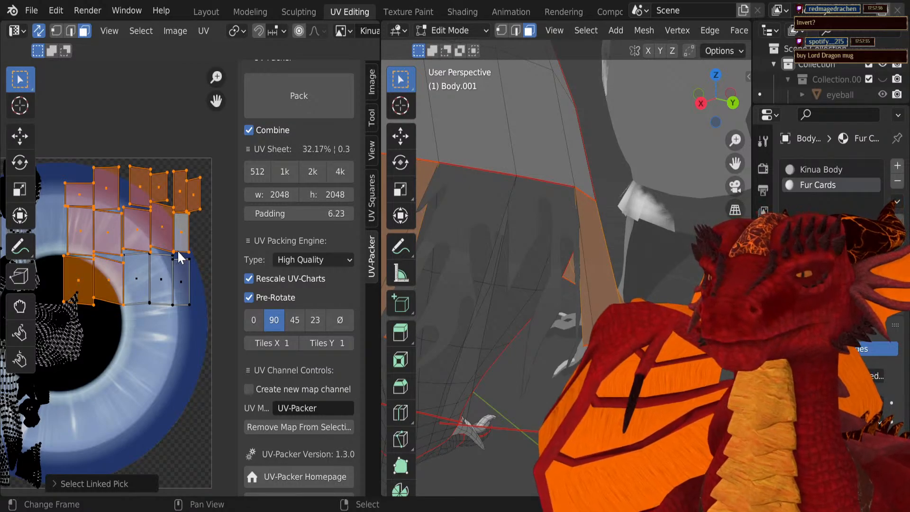
key(l)
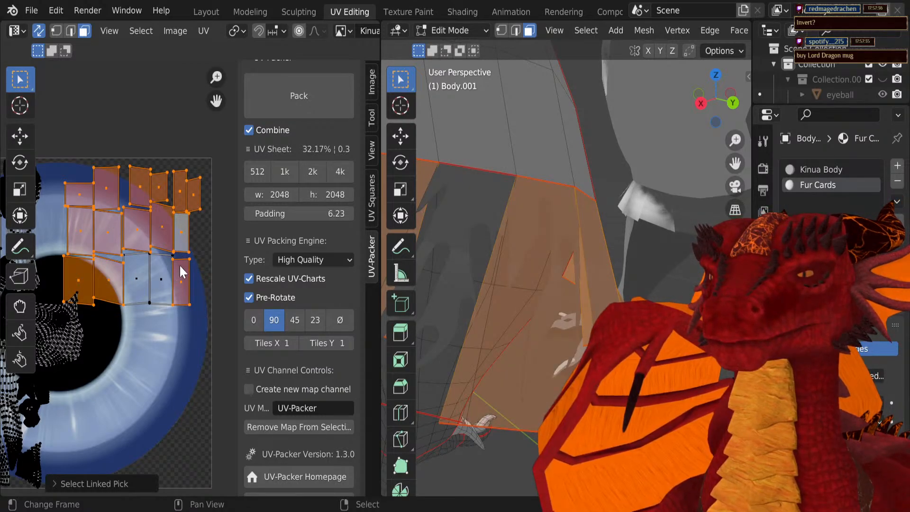
key(l)
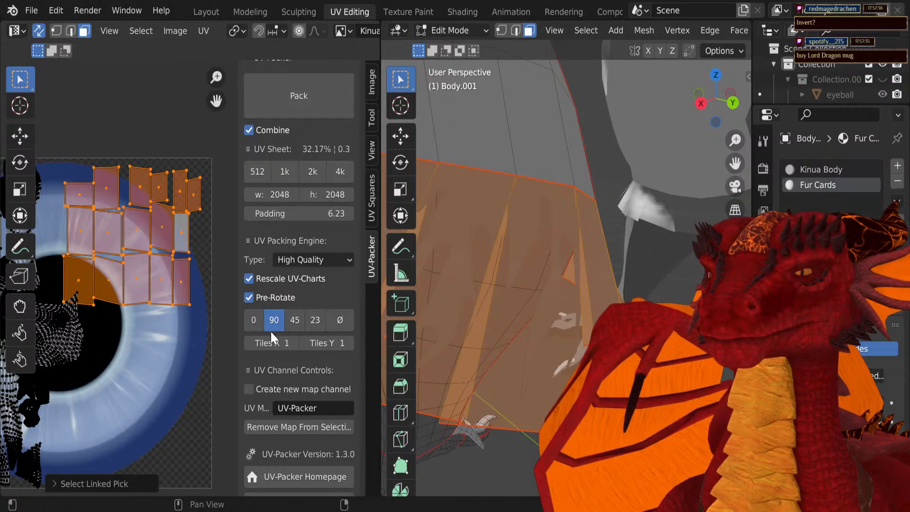
Step: Turn off UV sync selection and apply UV Squares' To Grid By Shape and To Square Grid to all fur card islands
click(254, 317)
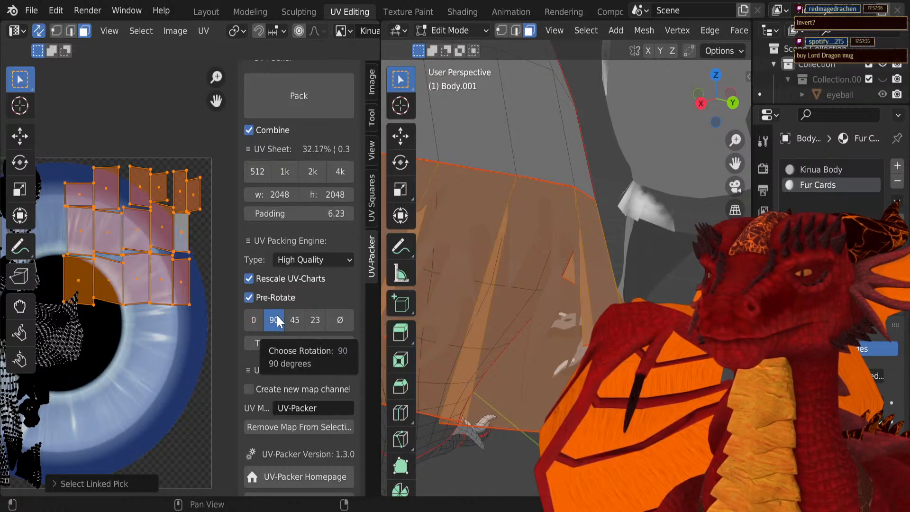
click(369, 192)
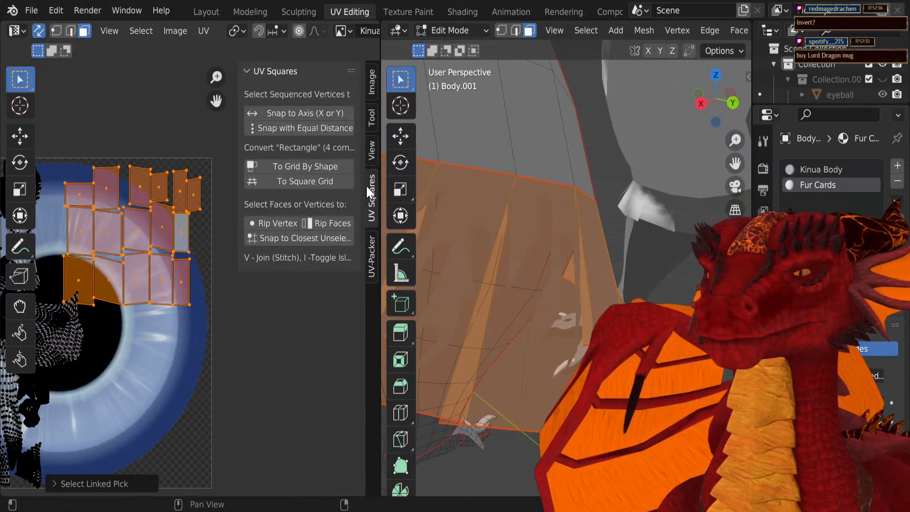
click(304, 167)
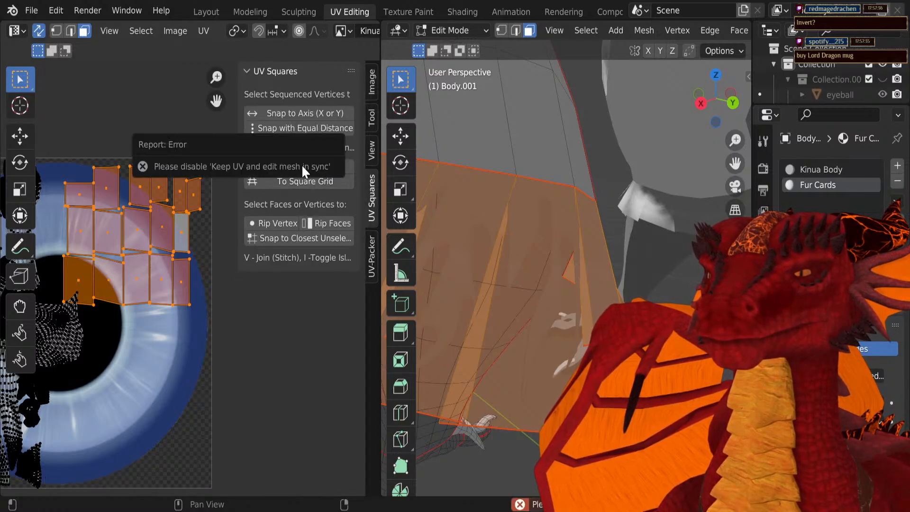
click(39, 32)
drag(231, 327, 55, 144)
click(334, 164)
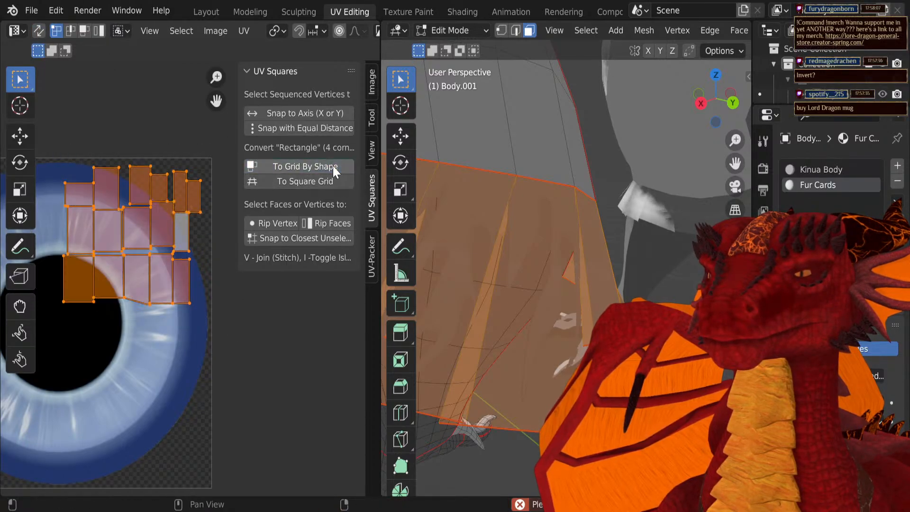
click(322, 181)
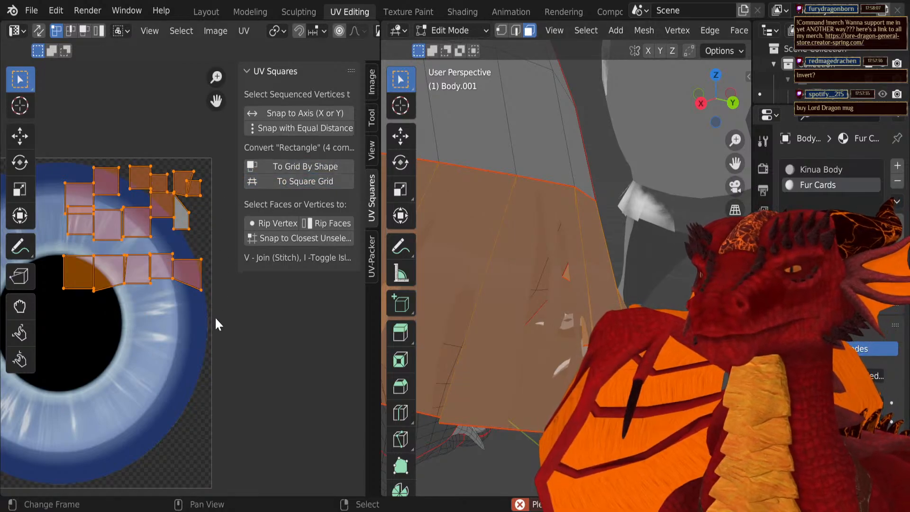
Step: Convert the three rightmost islands of the lowest fur card row to square grids, one at a time
key(alt+a)
key(l)
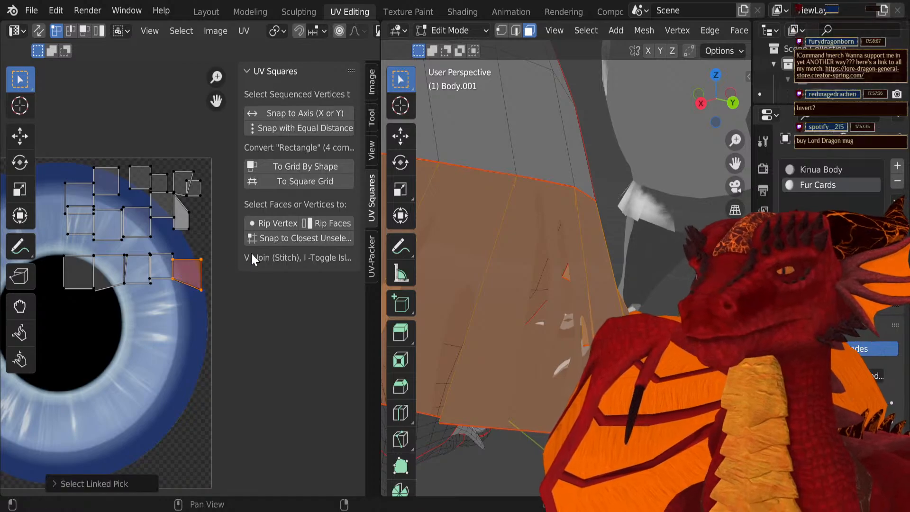
click(309, 183)
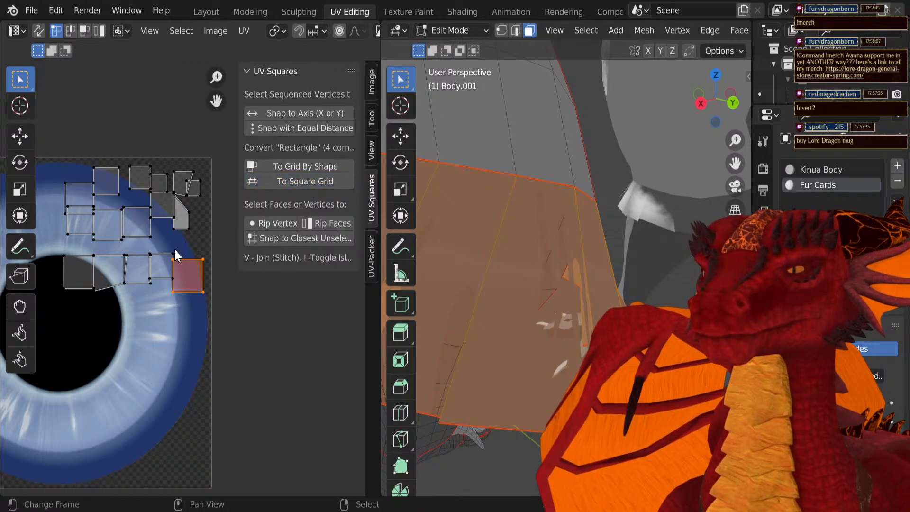
key(alt+a)
key(l)
click(309, 181)
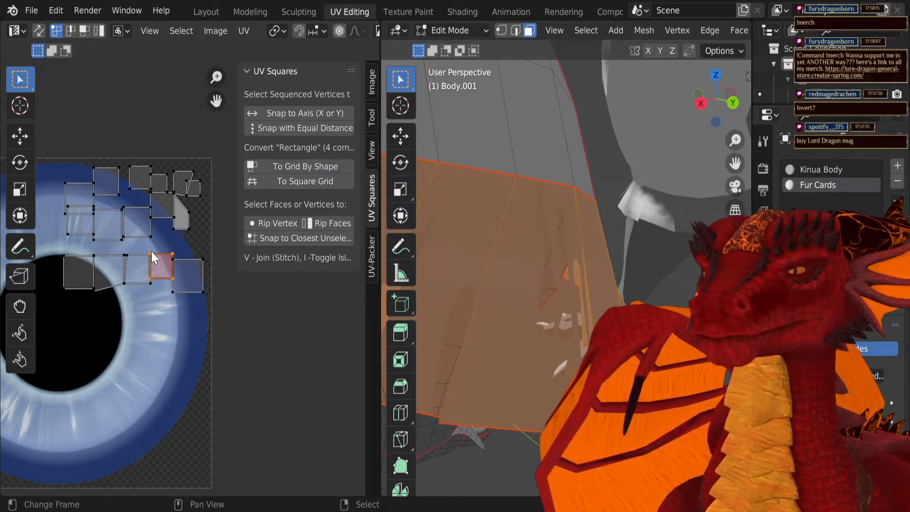
key(alt+a)
key(l)
click(347, 182)
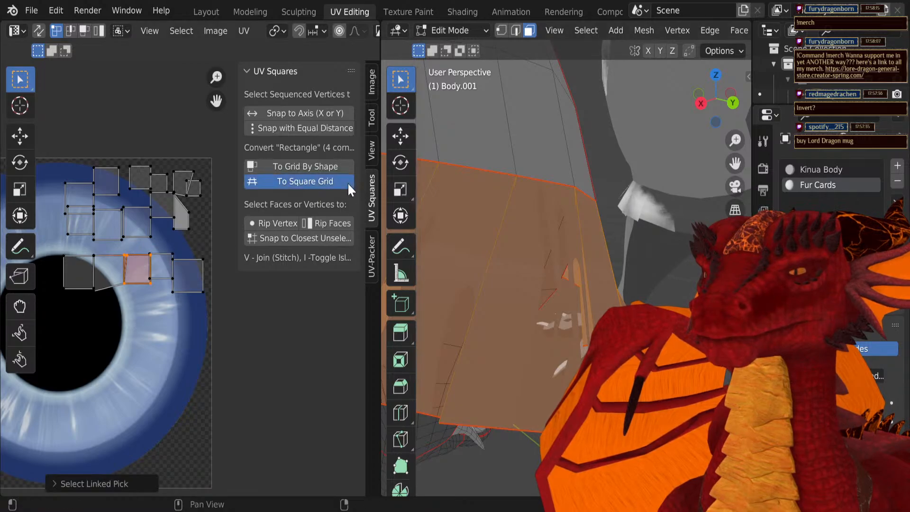
Step: Convert the two leftmost islands of the lowest fur card row to square grids individually
key(alt+a)
key(l)
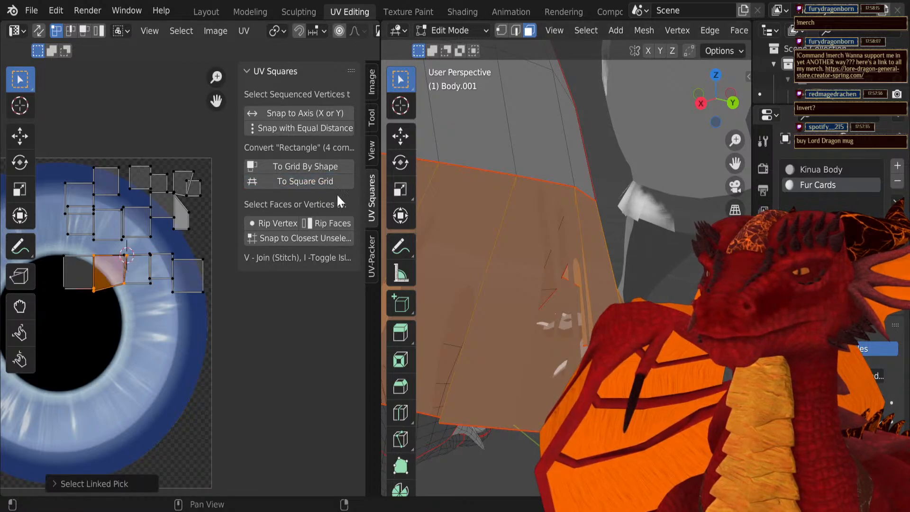
click(337, 178)
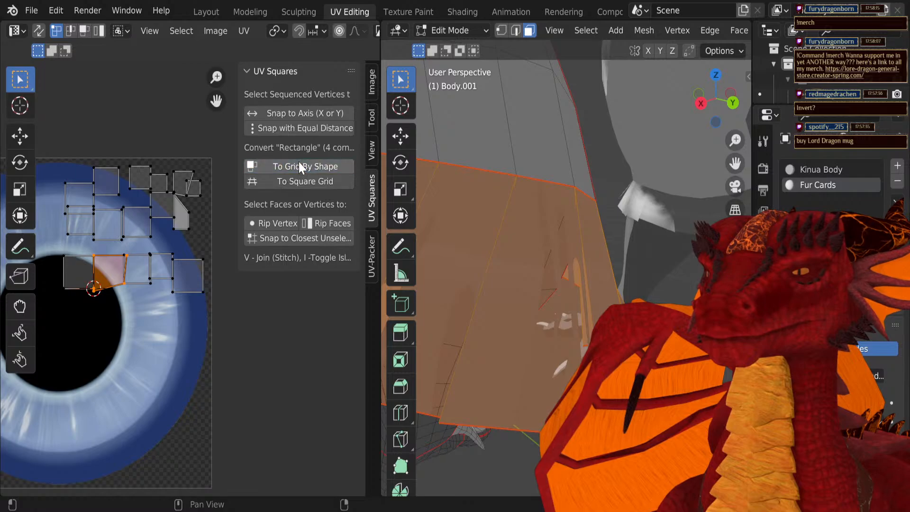
key(alt+a)
key(l)
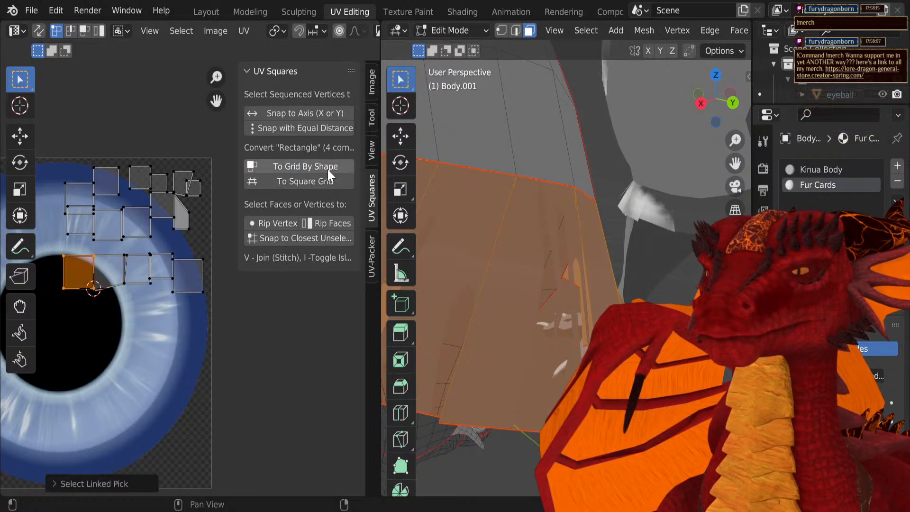
click(319, 178)
key(alt+a)
key(l)
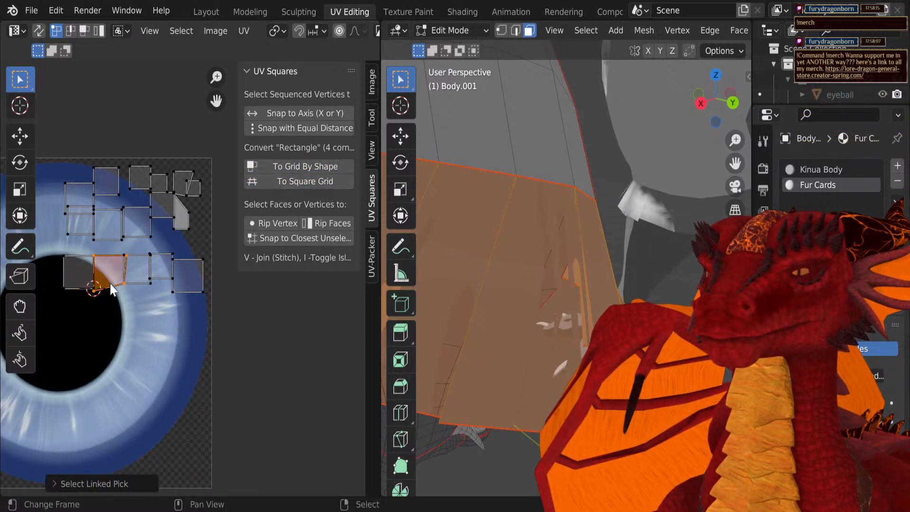
click(293, 181)
Step: Apply To Square Grid to the middle row's second island and to the pointed small island at that row's right end
key(alt+a)
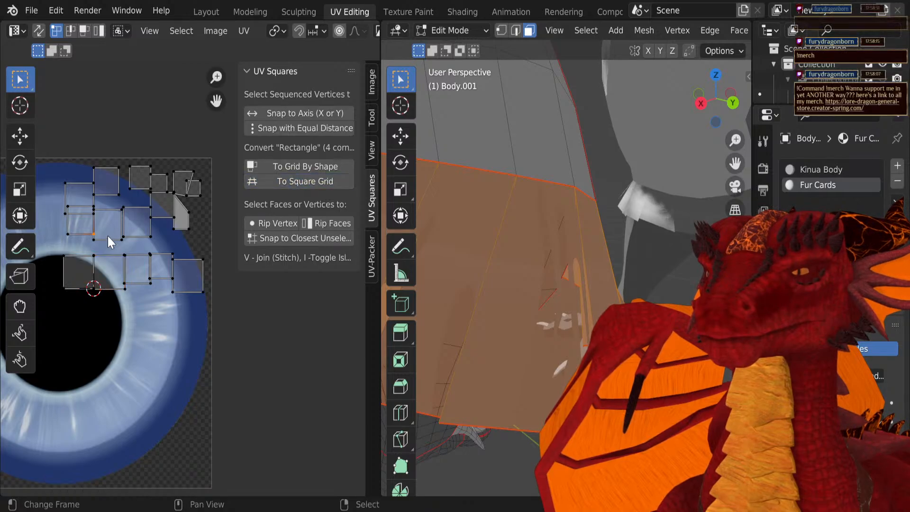
key(l)
click(314, 178)
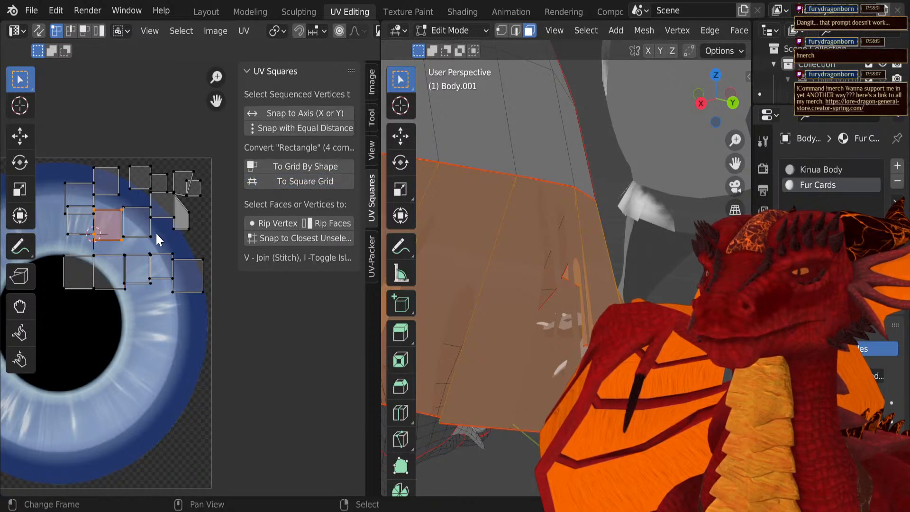
key(alt+a)
key(l)
click(327, 182)
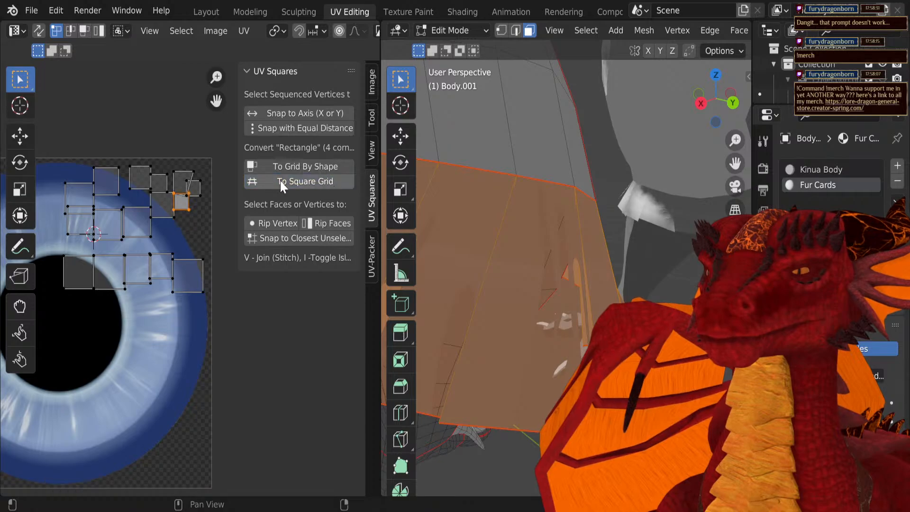
Step: Square the two small islands at the layout's upper-right corner and move the outermost one slightly right, clear of its neighbour
key(alt+a)
key(l)
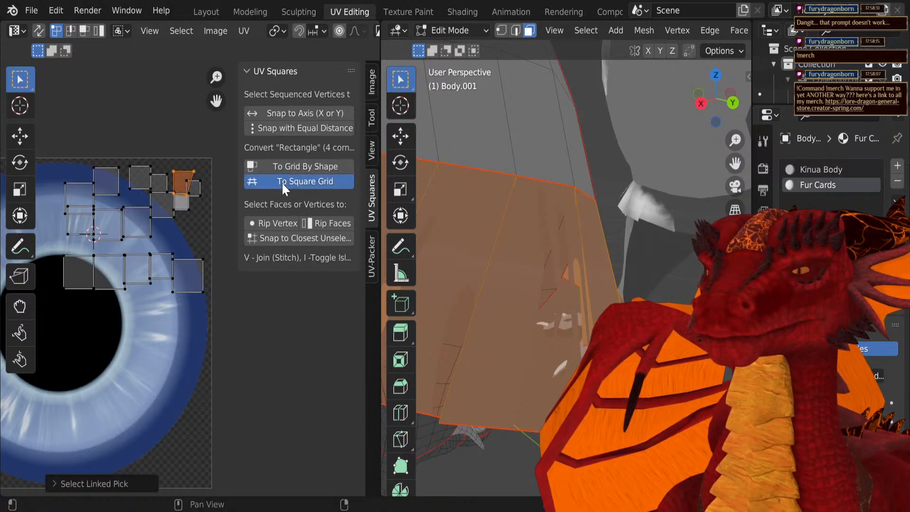
click(281, 181)
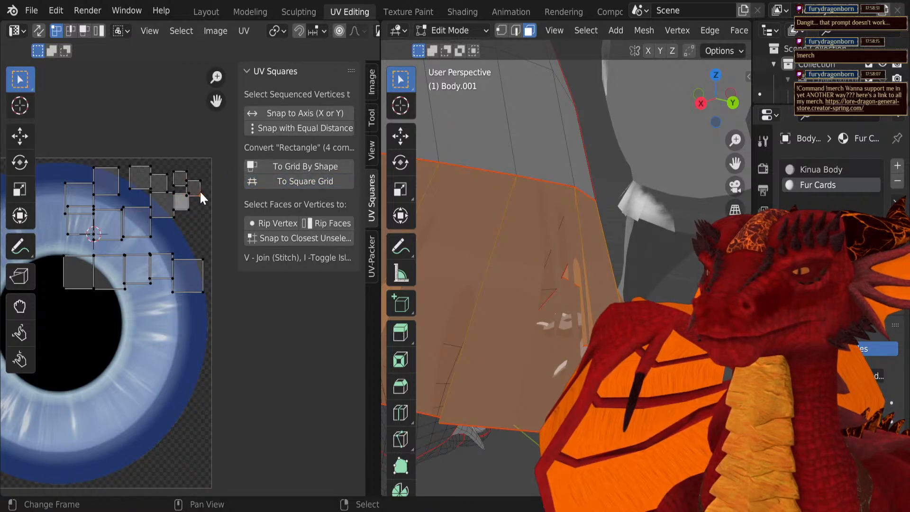
key(l)
click(300, 181)
key(g)
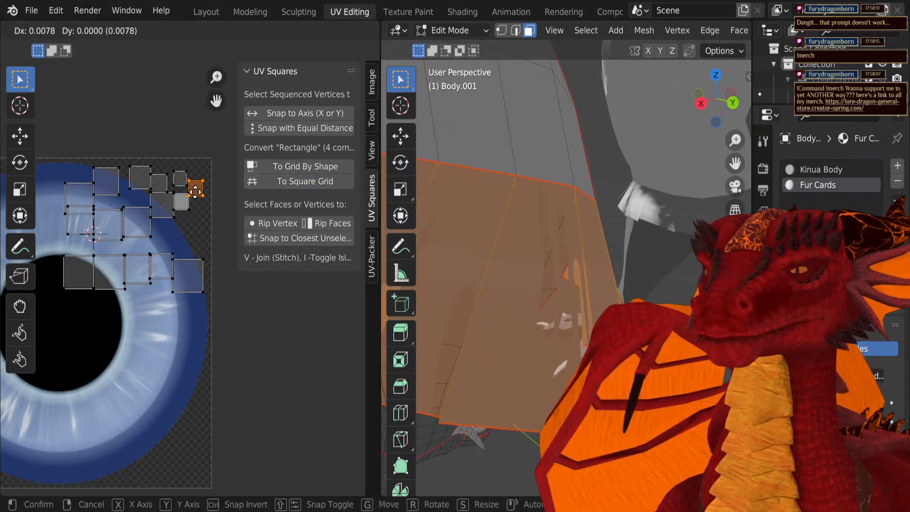
click(197, 190)
Step: Move the small fourth island of the top row up beside its larger neighbour, clear of the island below
key(alt+a)
key(l)
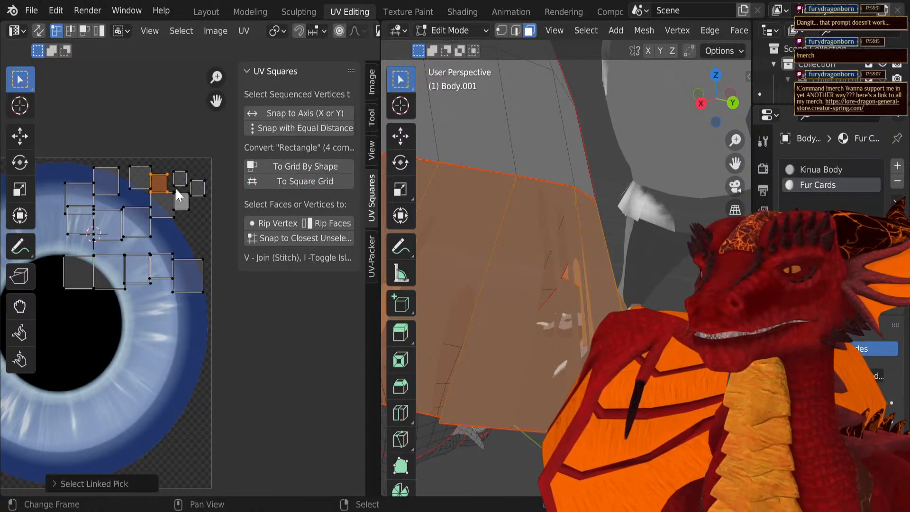
key(g)
click(156, 186)
Step: Convert the leftmost island of the top fur card row to a square grid
key(alt+a)
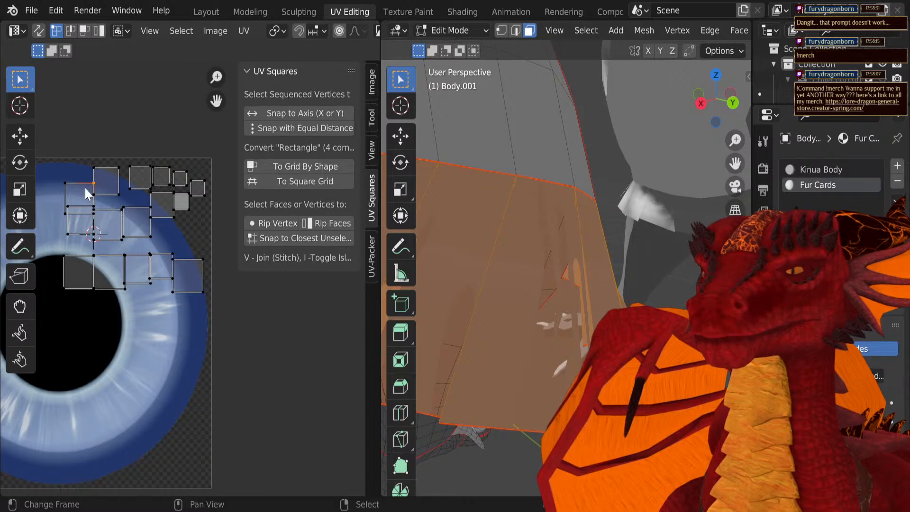
key(l)
click(291, 181)
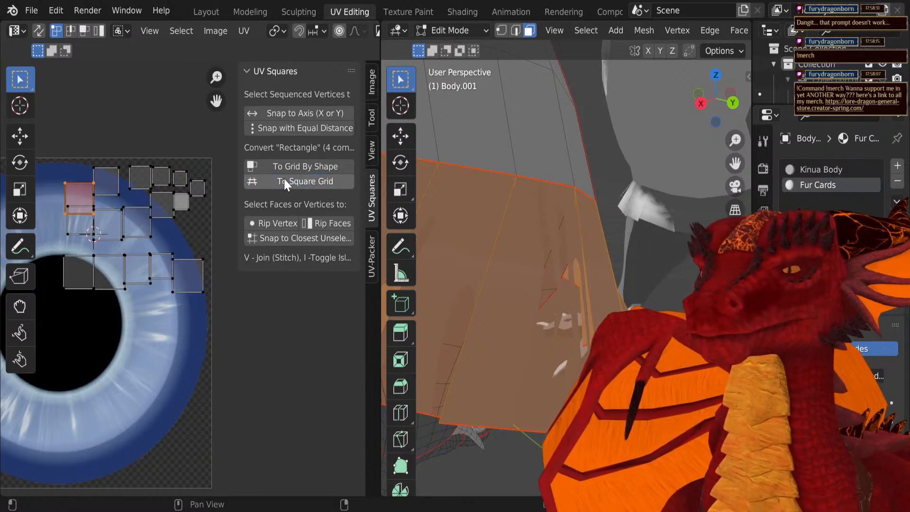
Step: Move the squared leftmost island of the top fur card row up and left, level with its neighbour
key(g)
click(109, 187)
middle_drag(109, 187, 157, 195)
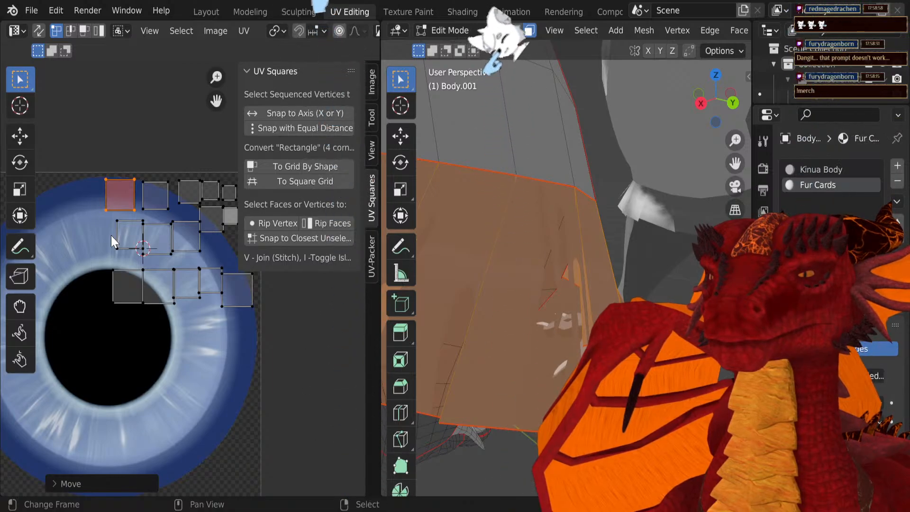
scroll(140, 243, up, 2)
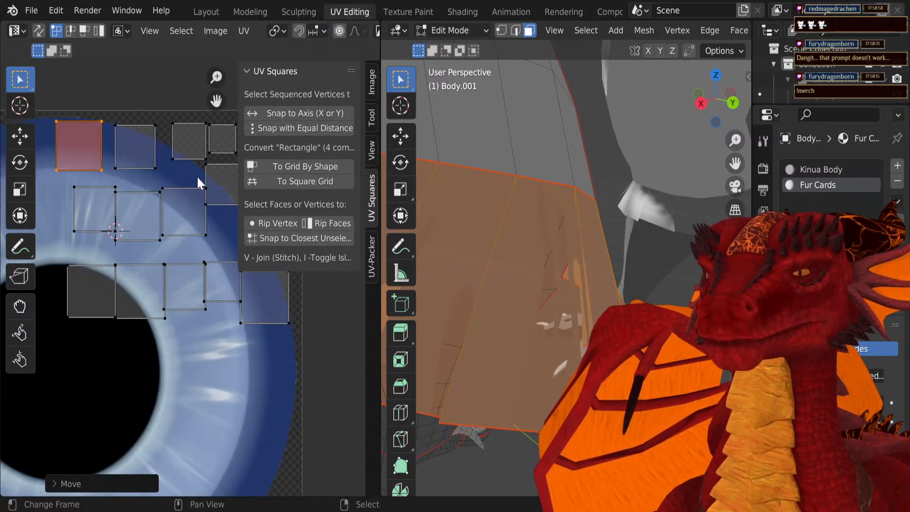
Step: Move the middle row's first island slightly left, clear of the second island
click(69, 240)
key(l)
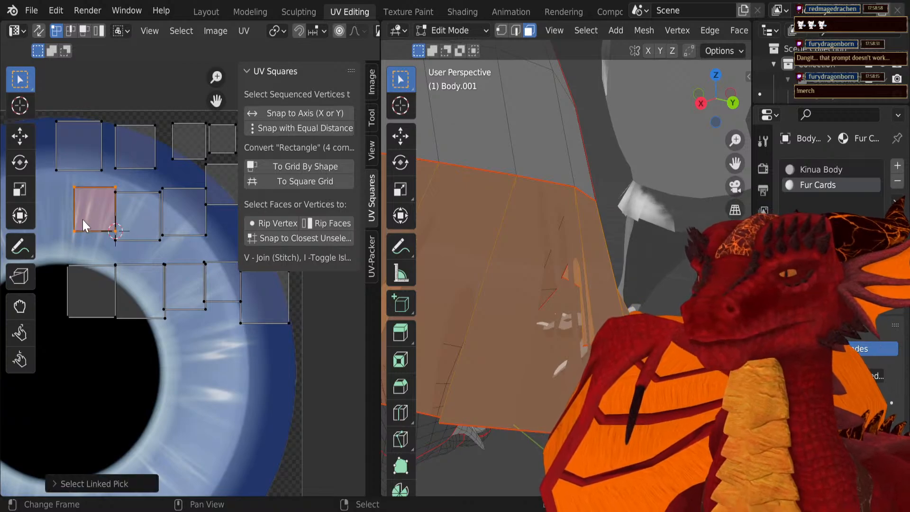
key(g)
click(70, 222)
Step: Nudge the second and third islands of the middle row slightly left, keeping them apart
click(116, 192)
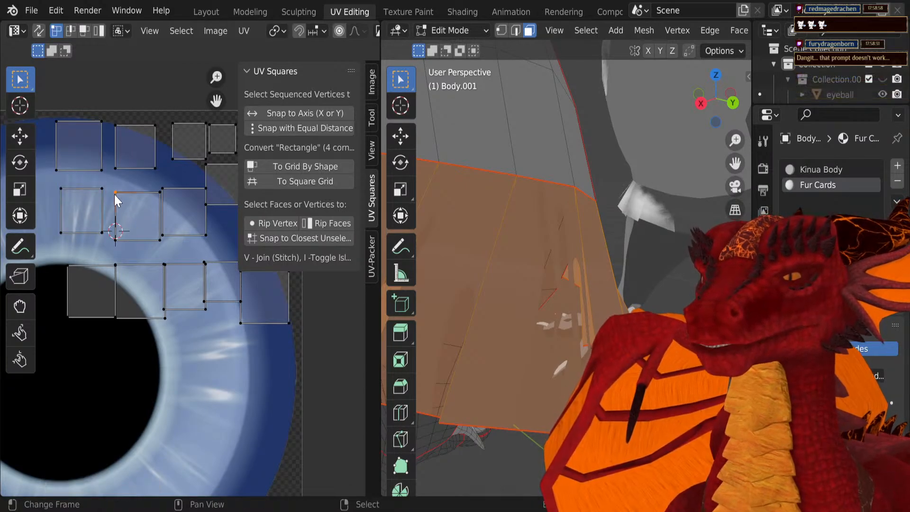
key(l)
key(g)
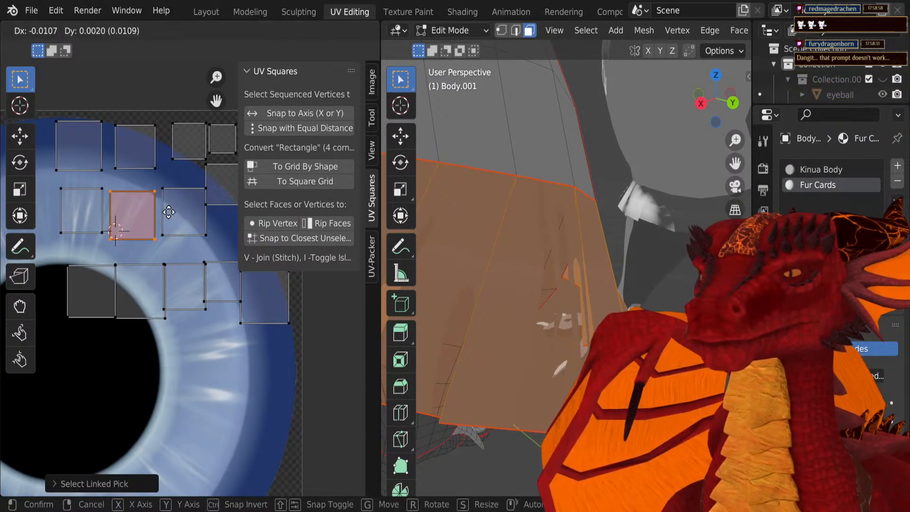
click(170, 212)
scroll(156, 214, down, 2)
key(ctrl+z)
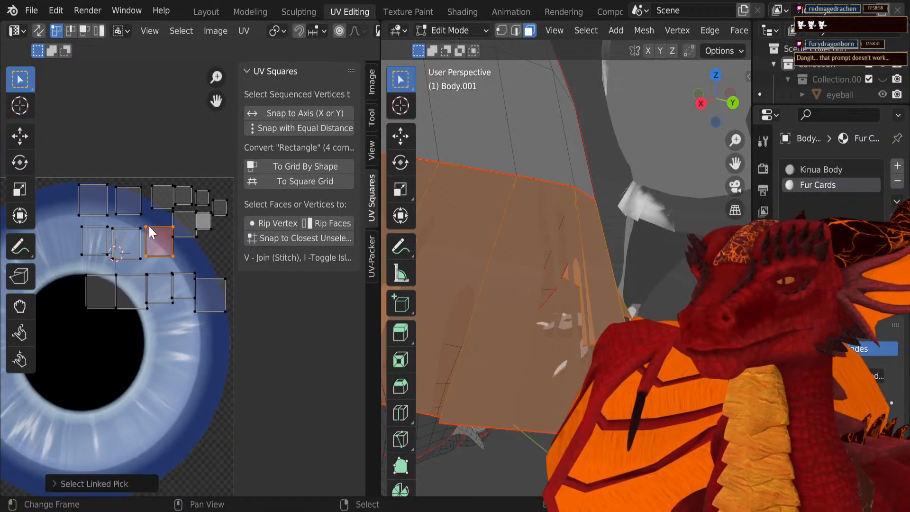
key(g)
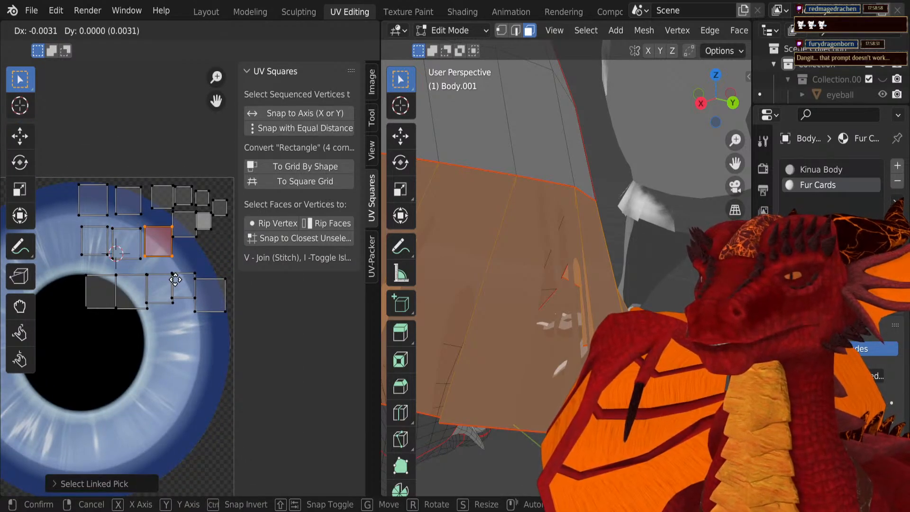
click(174, 280)
Step: Move the small island and its larger neighbour at the middle row's right end down and right, clear of the top row
click(212, 223)
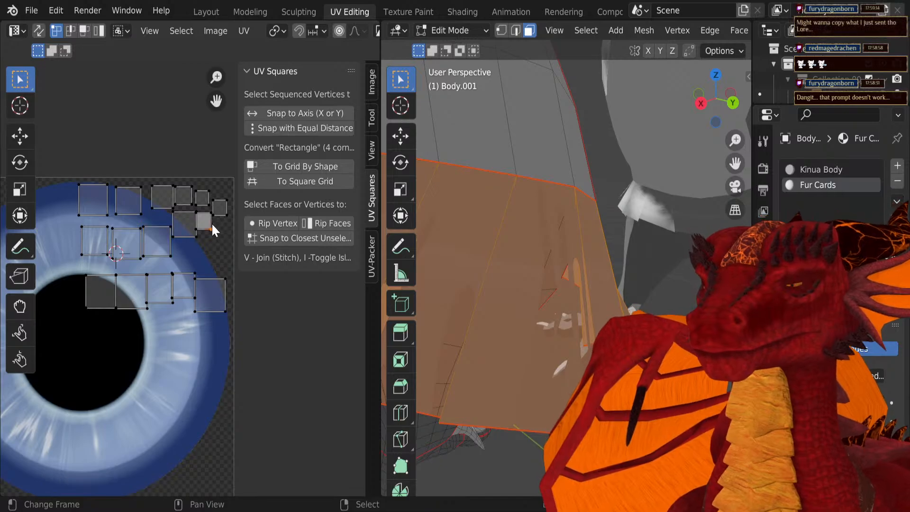
key(l)
key(g)
click(224, 259)
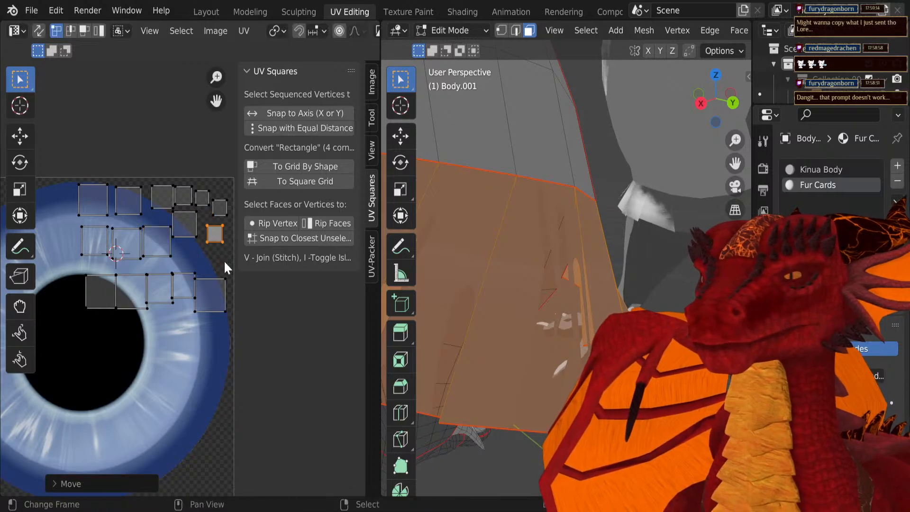
click(201, 243)
key(l)
key(g)
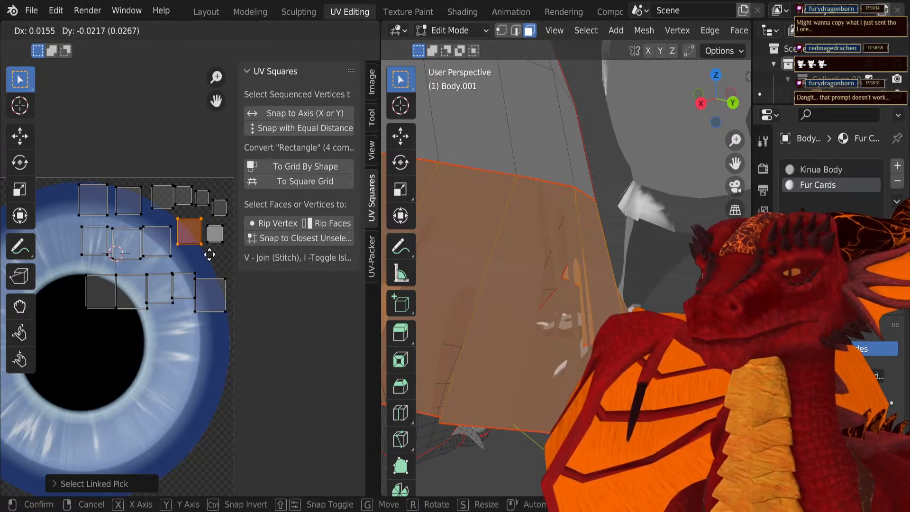
click(212, 259)
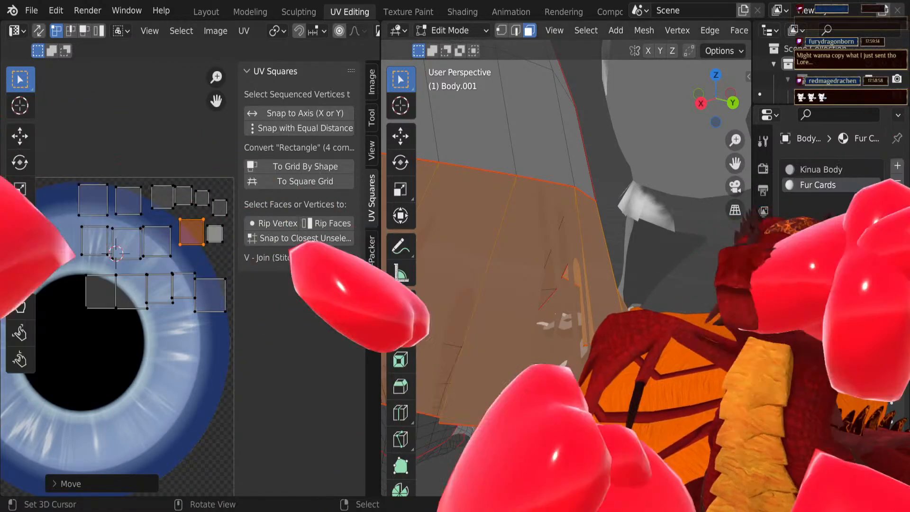
Step: Select all the fur card UV islands and examine the leg's fur cards in both Edit Mode and Object Mode
scroll(459, 396, down, 3)
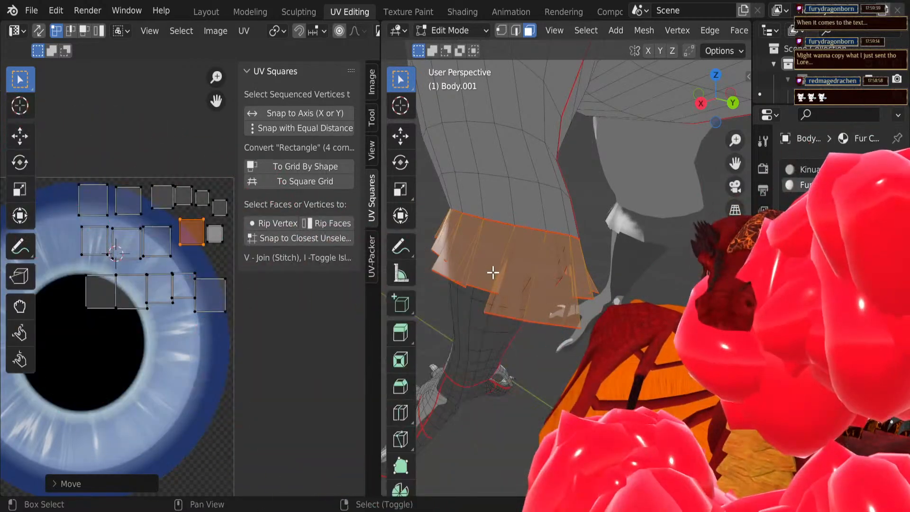
shift+middle_drag(496, 275, 512, 308)
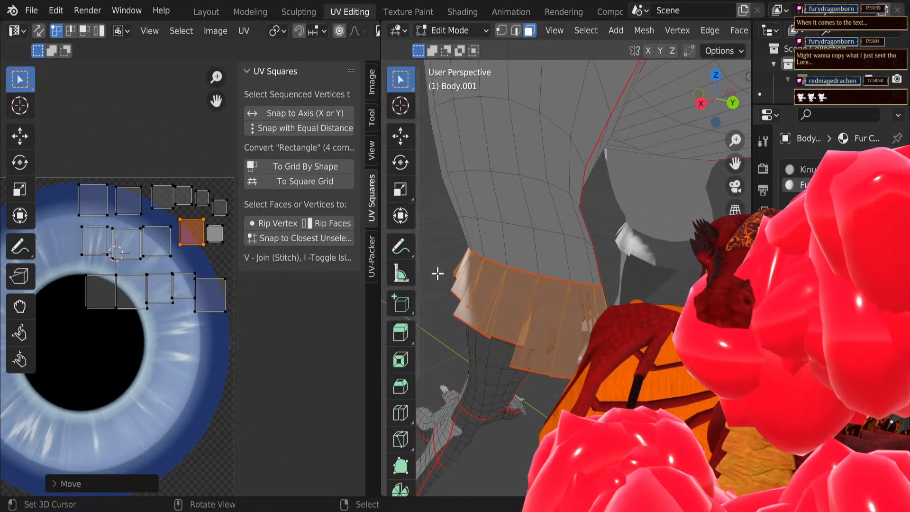
scroll(208, 365, down, 3)
drag(233, 338, 101, 217)
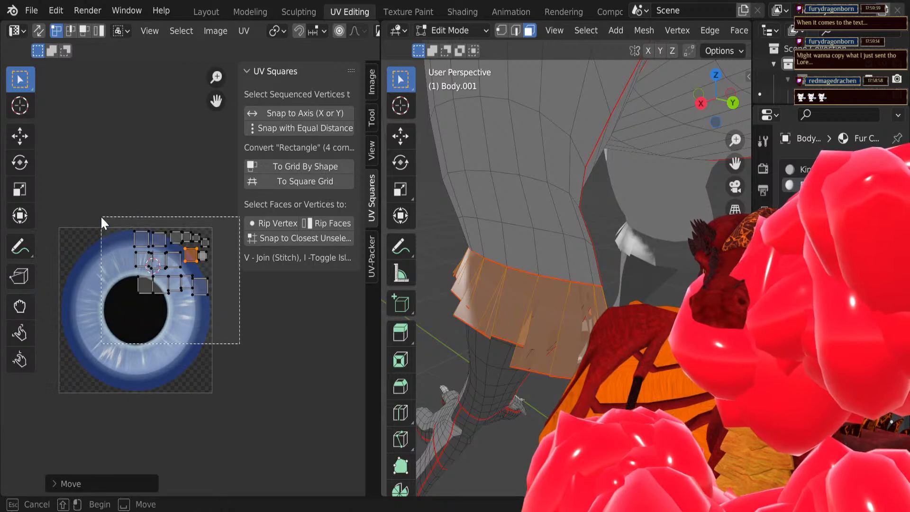
scroll(248, 336, up, 2)
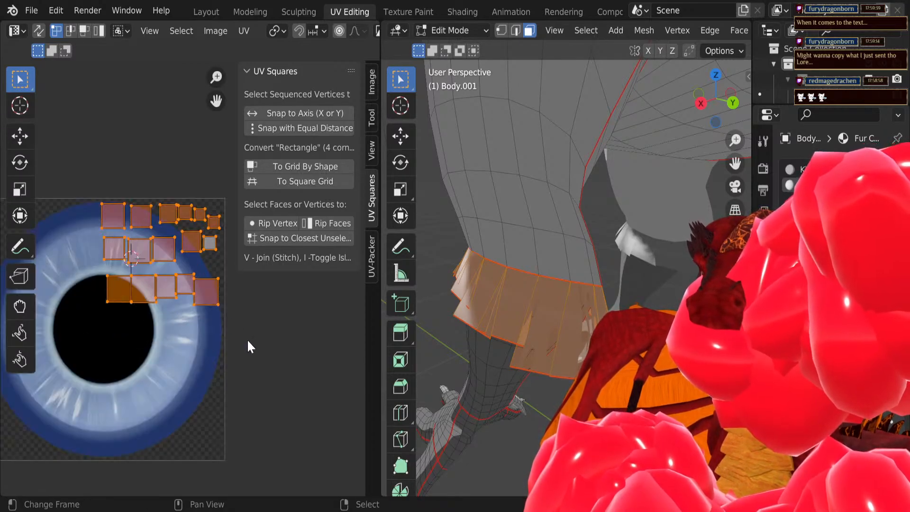
scroll(564, 319, up, 7)
scroll(550, 317, down, 6)
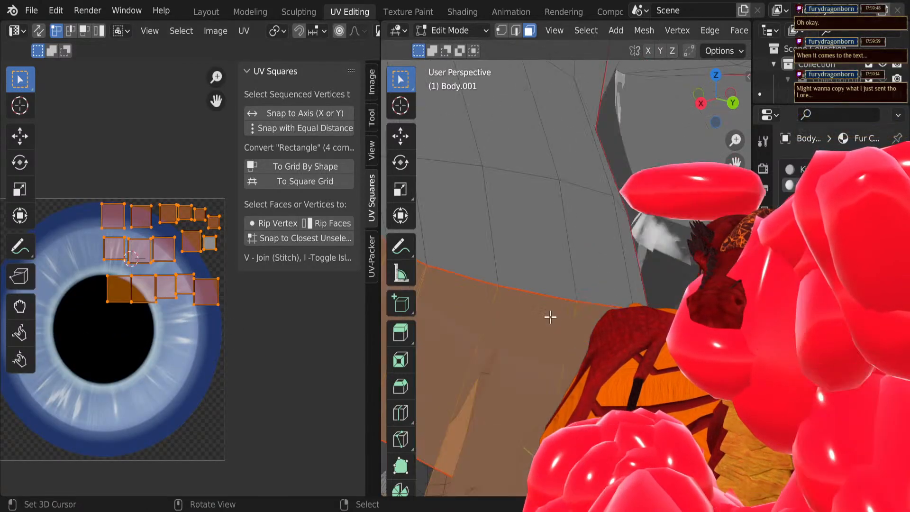
middle_drag(544, 315, 531, 295)
scroll(526, 303, up, 4)
key(Tab)
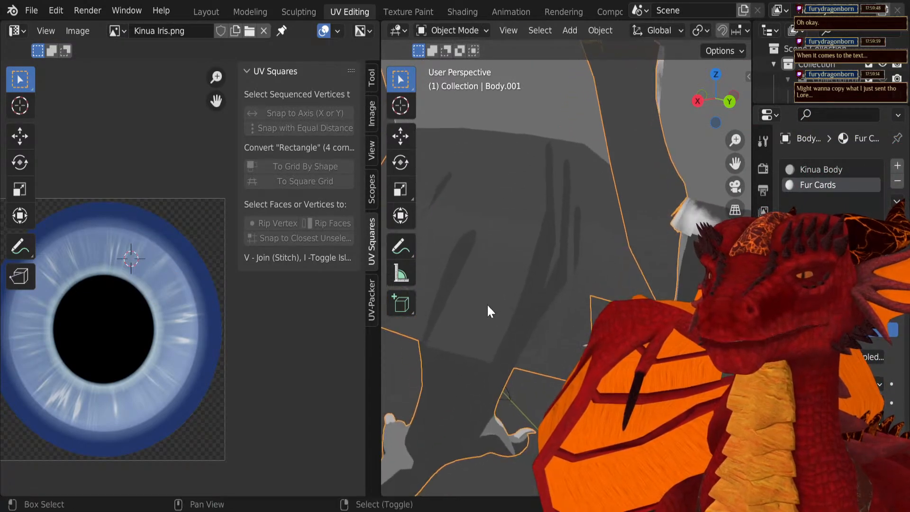
scroll(478, 308, down, 2)
key(Tab)
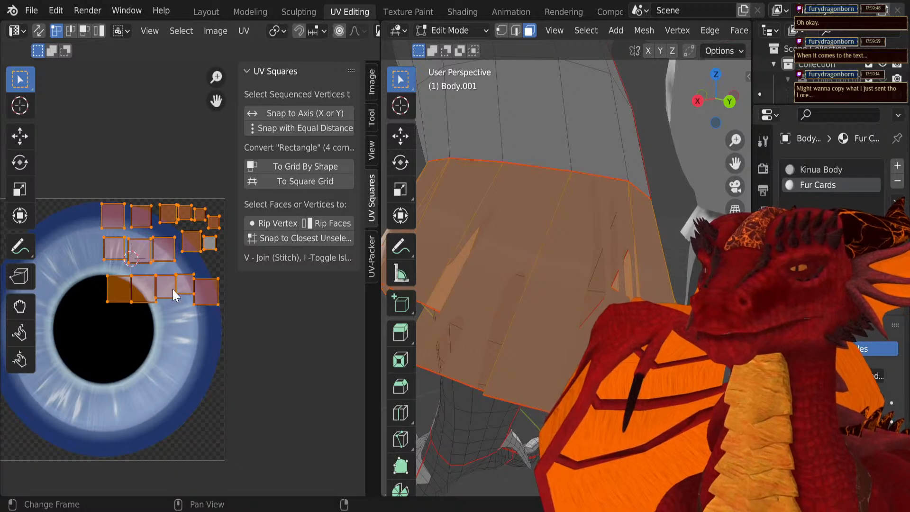
Step: In the Texture Paint workspace, set the brush radius to 175 px and paint white over the black strands on the Fur Card Texture
click(398, 11)
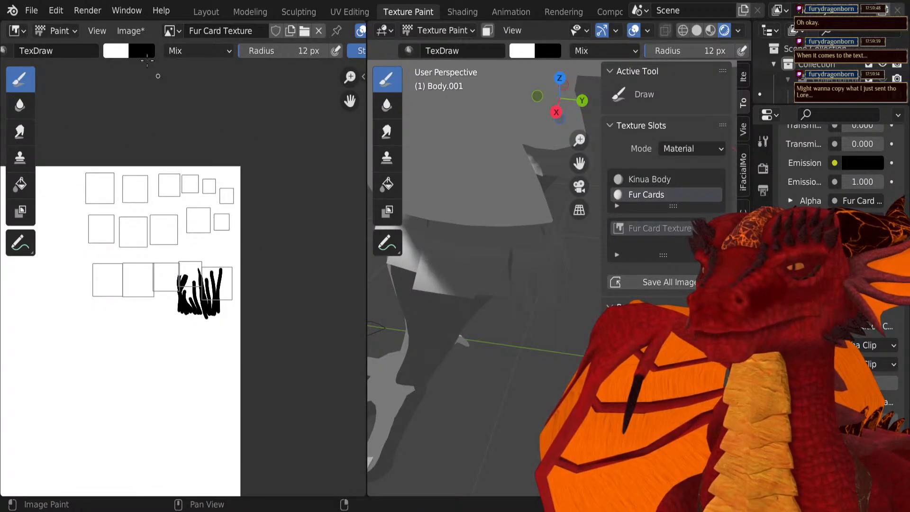
drag(278, 52, 308, 52)
drag(185, 257, 161, 346)
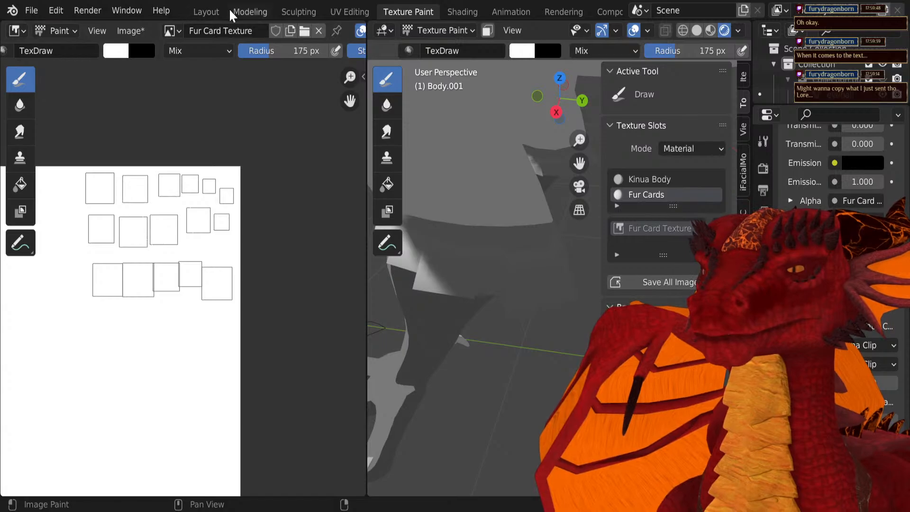
Step: In the Modeling workspace, restart the selection on the leg's fur cards, picking each linked card along the near and side parts of the ring
click(250, 11)
key(Tab)
key(Tab)
scroll(329, 306, up, 1)
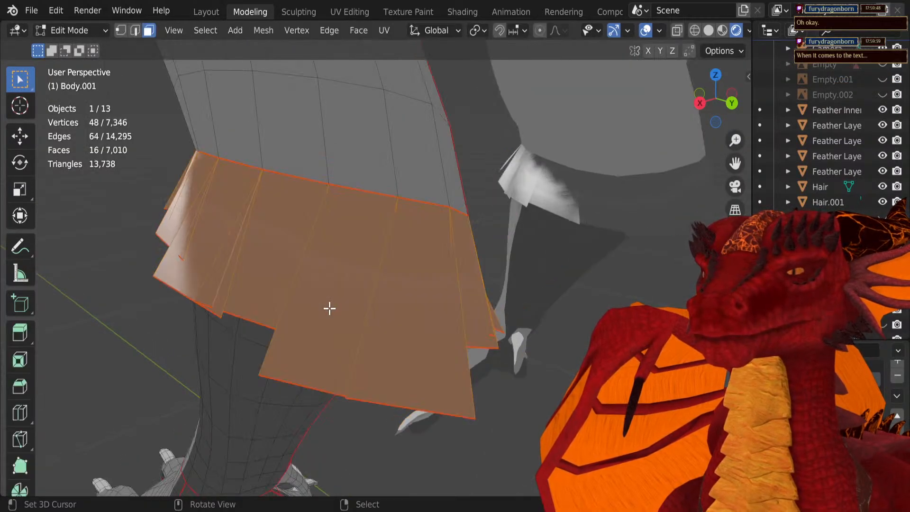
right_click(330, 312)
key(l)
key(l)
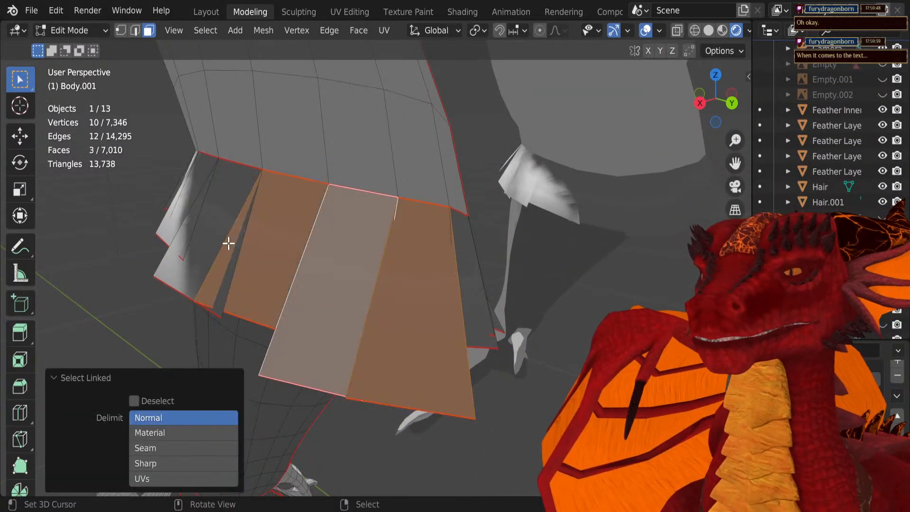
key(l)
key(l)
middle_drag(326, 261, 256, 214)
key(l)
key(l)
key(l)
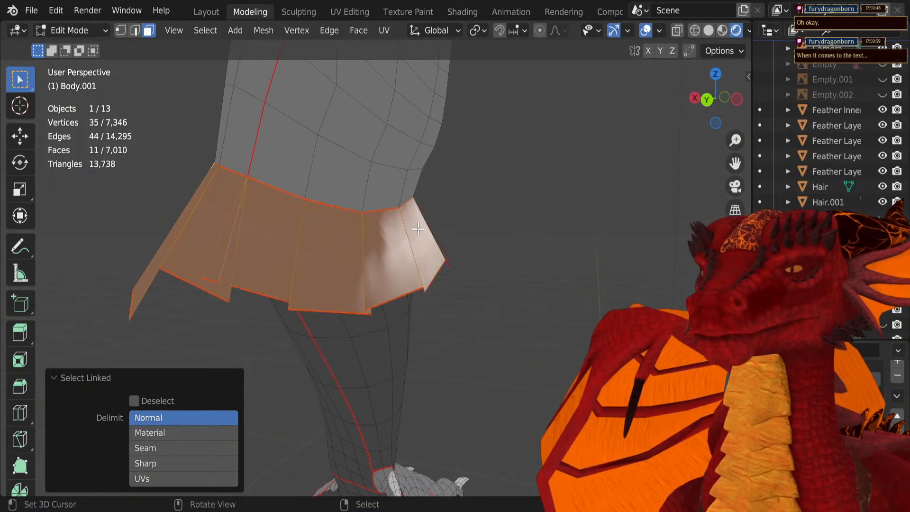
Step: Add the remaining linked fur cards around the other side of the leg to the selection
middle_drag(325, 267, 377, 268)
key(l)
key(l)
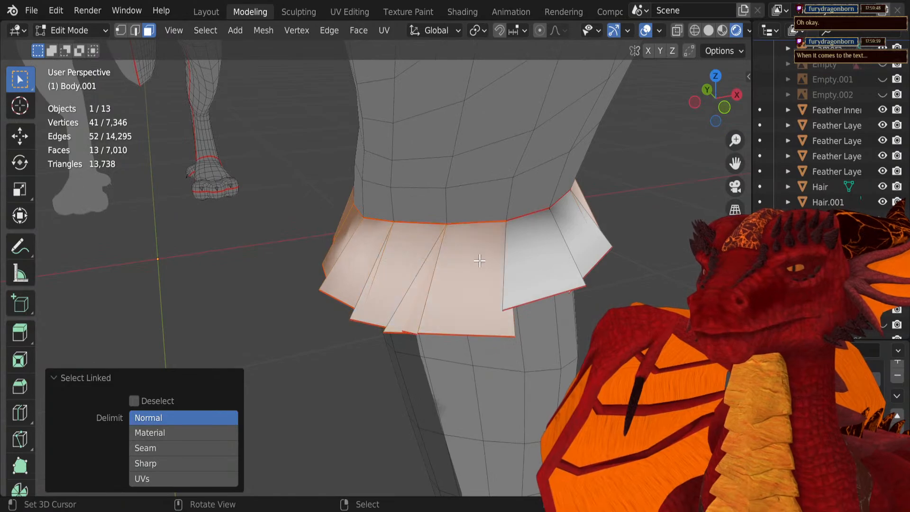
key(l)
key(l)
middle_drag(588, 222, 473, 224)
key(l)
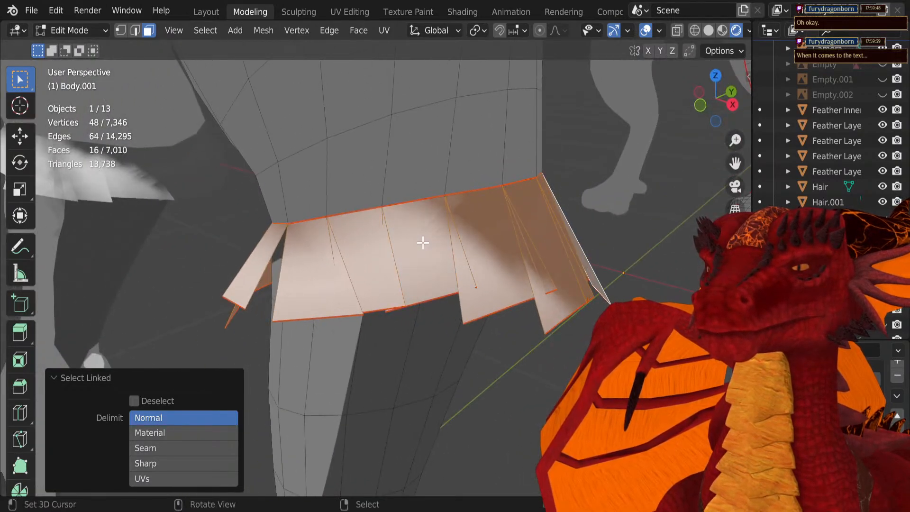
middle_drag(420, 242, 477, 228)
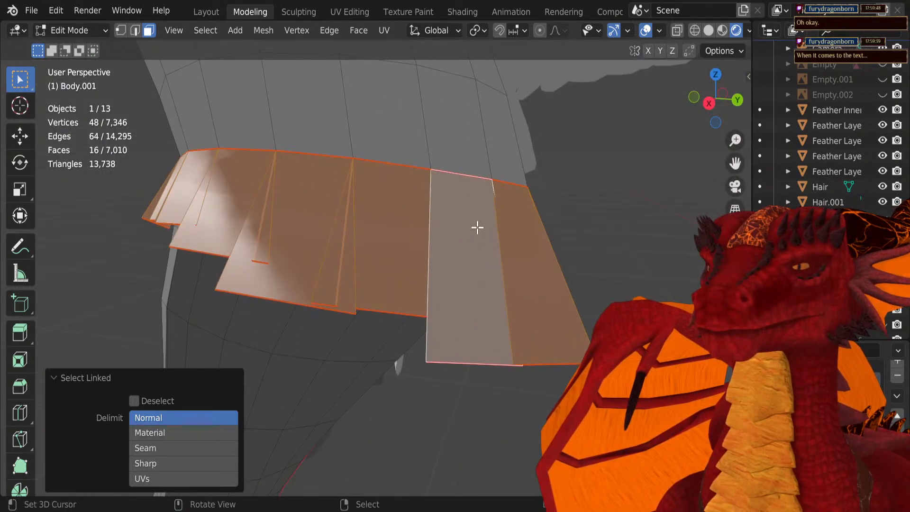
Step: Try a standard Unwrap on all the selected fur cards in the UV Editing workspace, and undo it
click(349, 12)
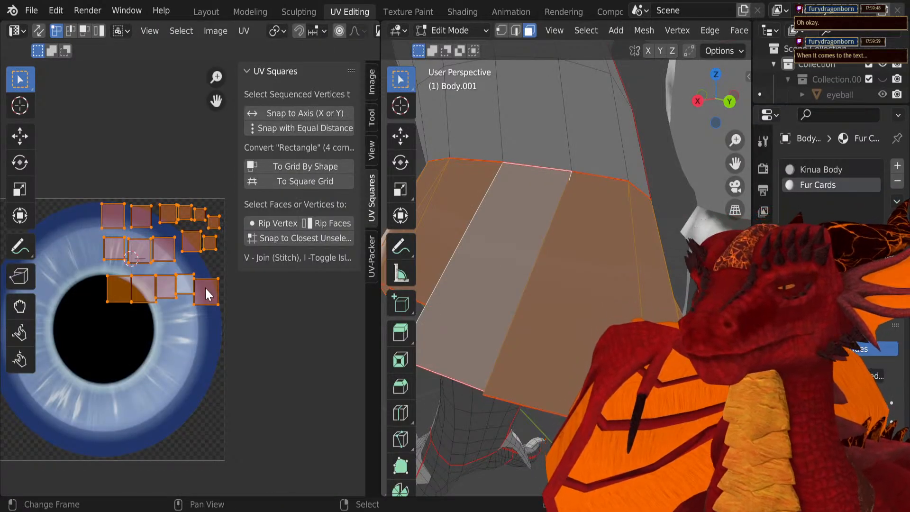
key(u)
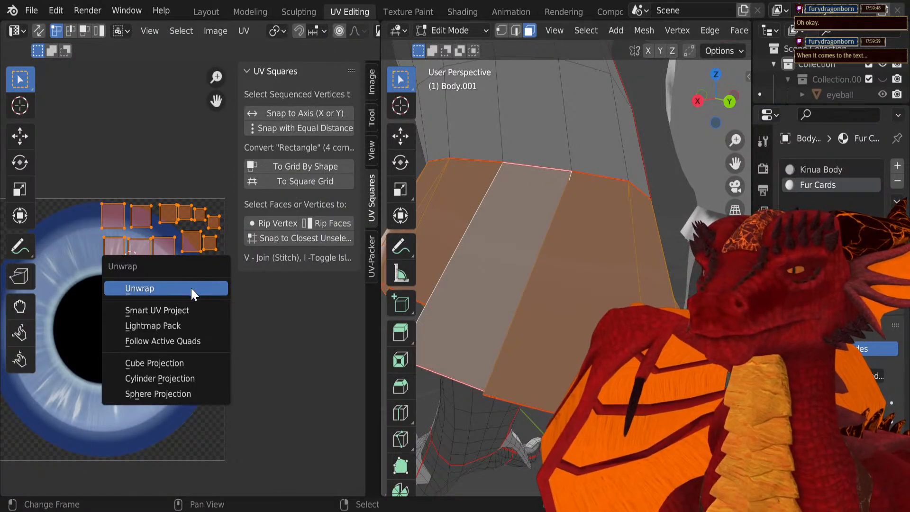
click(190, 287)
scroll(193, 328, down, 2)
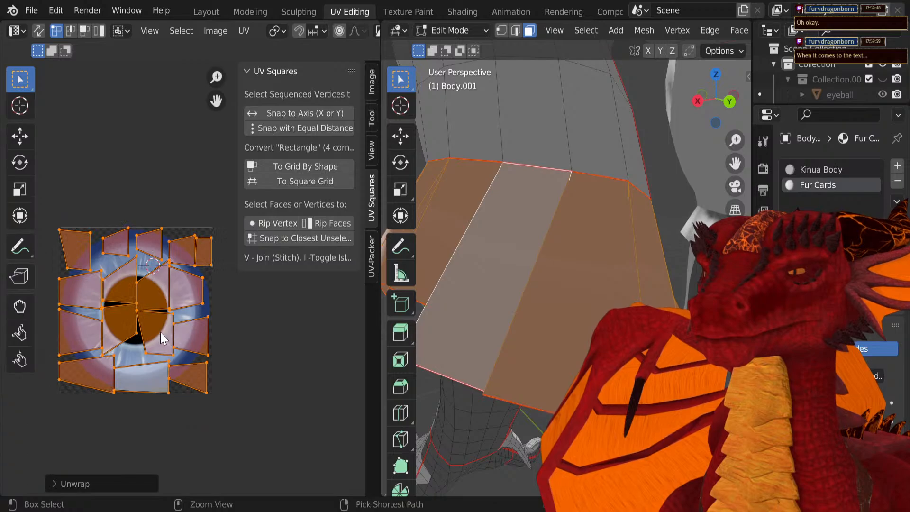
key(ctrl+z)
right_click(164, 295)
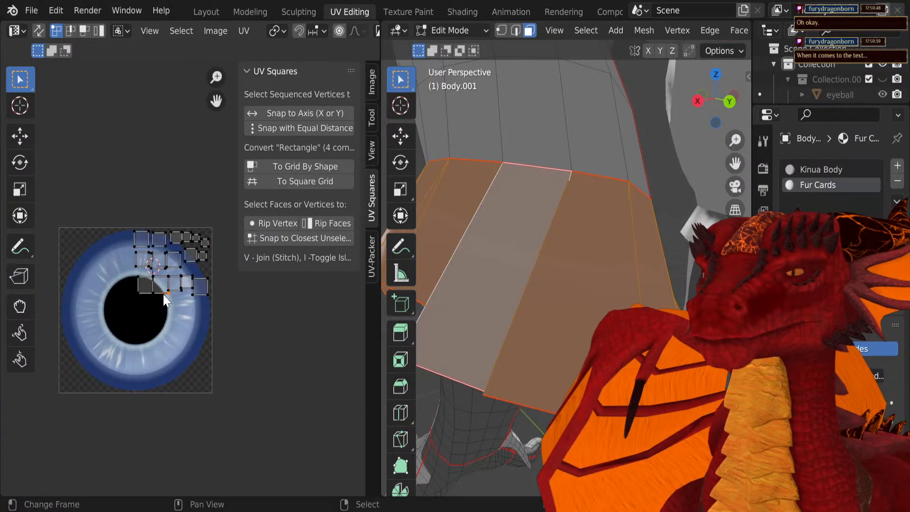
Step: Select only one long fur card and check its island's placement on the Fur Card Texture in the Texture Paint workspace
right_click(566, 360)
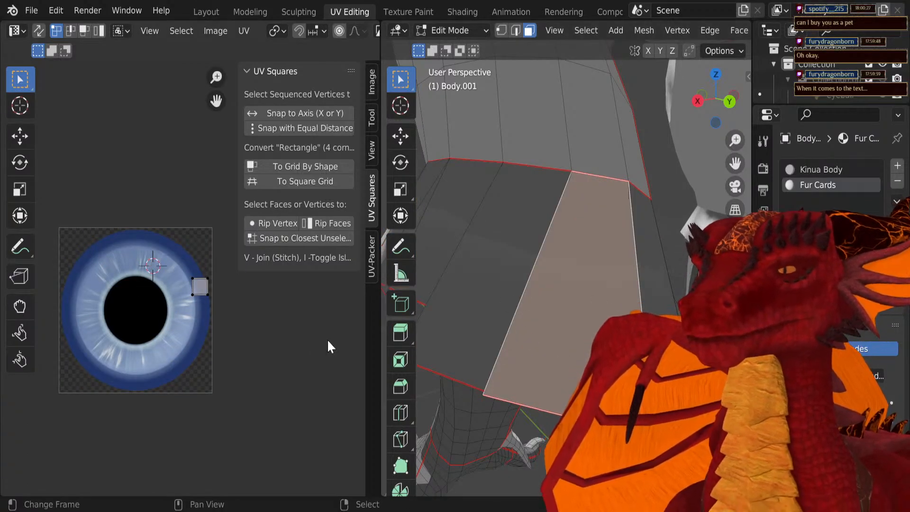
click(391, 14)
scroll(183, 277, down, 5)
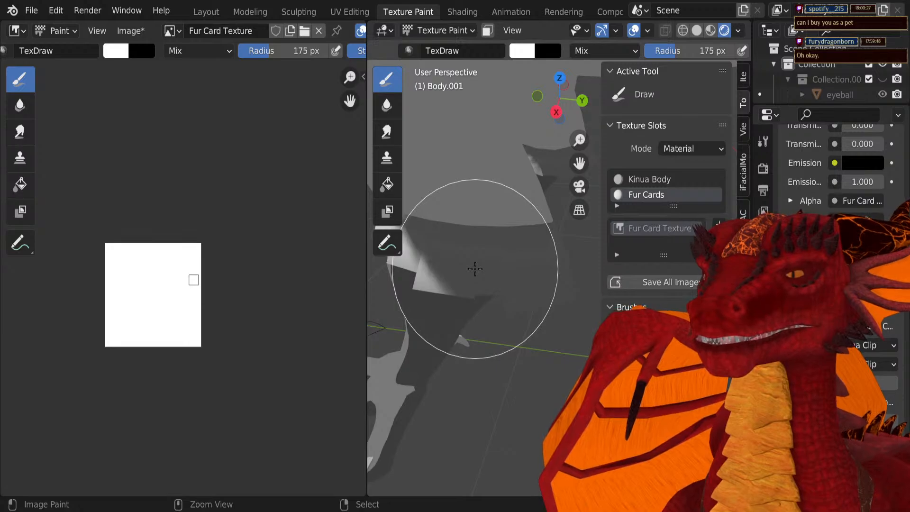
Step: Return the body to Edit Mode with all the leg's fur cards selected so their islands overlay the Fur Card Texture
key(Tab)
key(l)
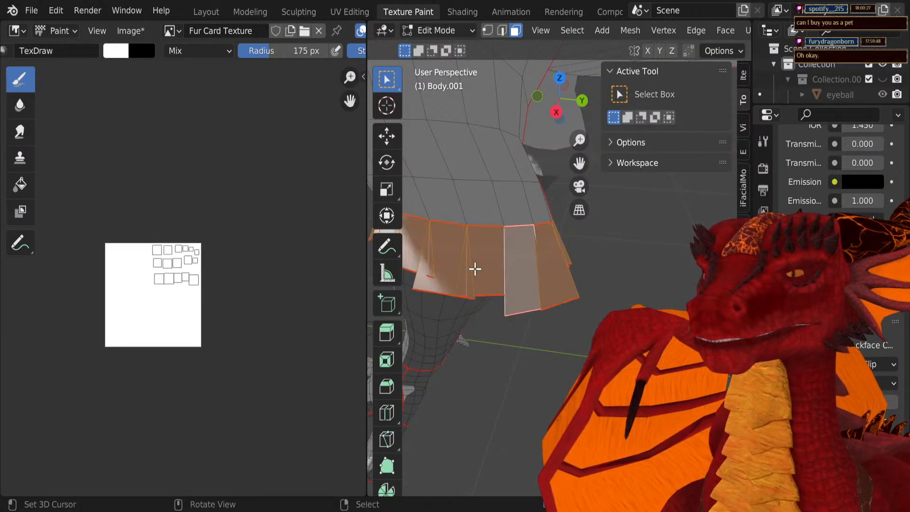
scroll(178, 307, up, 4)
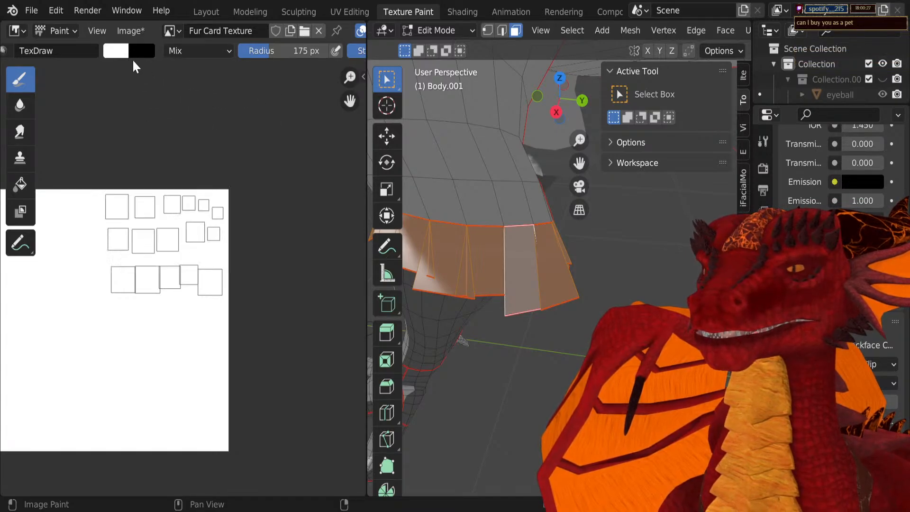
Step: Set the texture paint brush colour to black and reduce its radius to 66 px
click(114, 50)
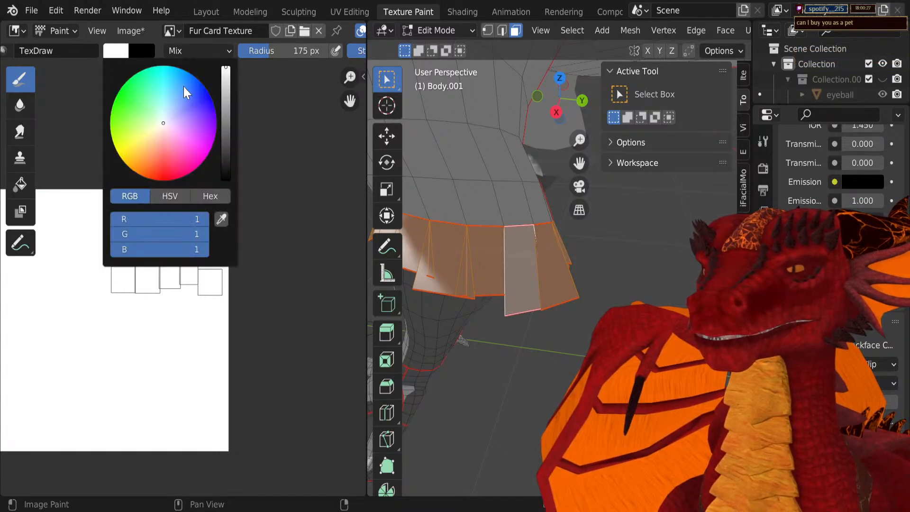
drag(223, 105, 226, 180)
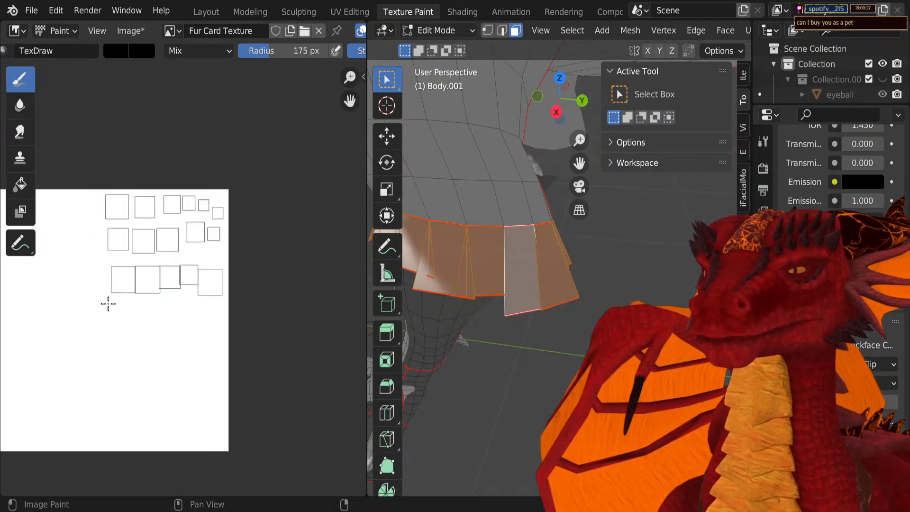
scroll(108, 303, up, 2)
drag(69, 304, 264, 305)
key(ctrl+z)
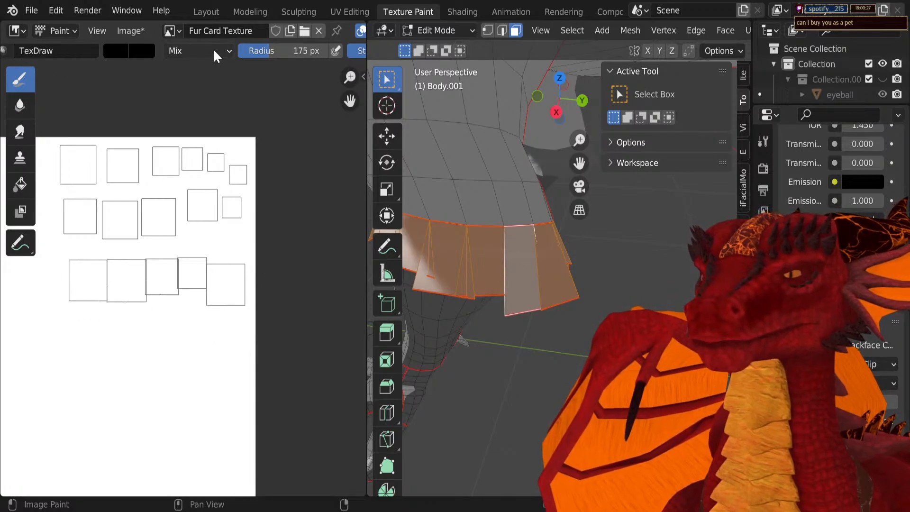
drag(299, 52, 240, 53)
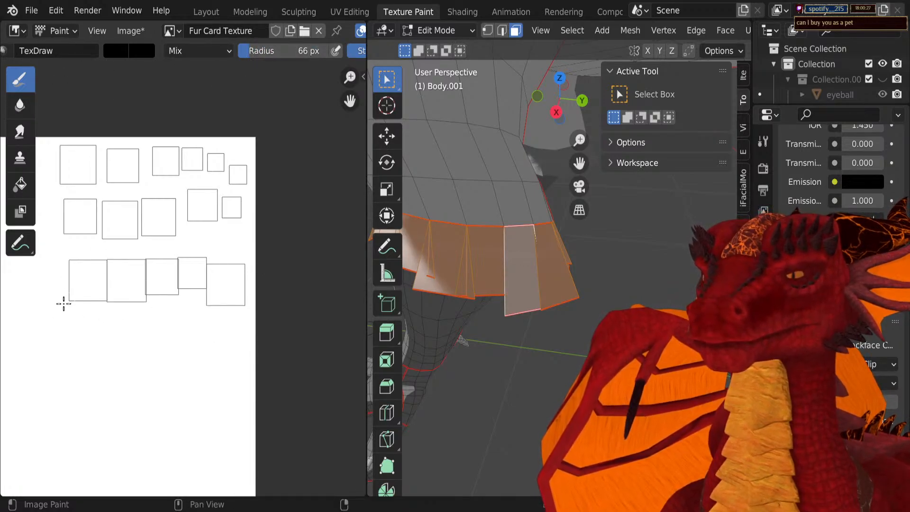
Step: Paint black bands across the lower edges of all three rows of fur card islands on the Fur Card Texture
drag(63, 304, 215, 305)
drag(252, 297, 264, 296)
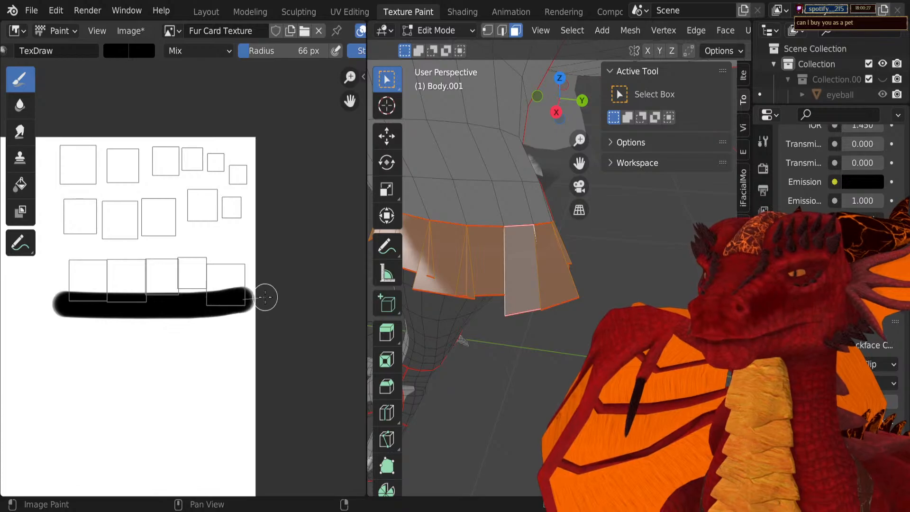
drag(194, 284, 217, 310)
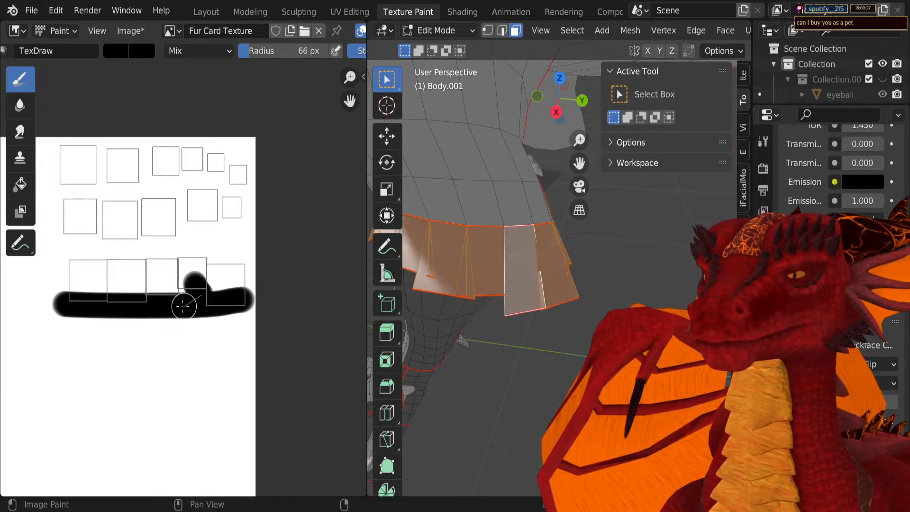
click(180, 287)
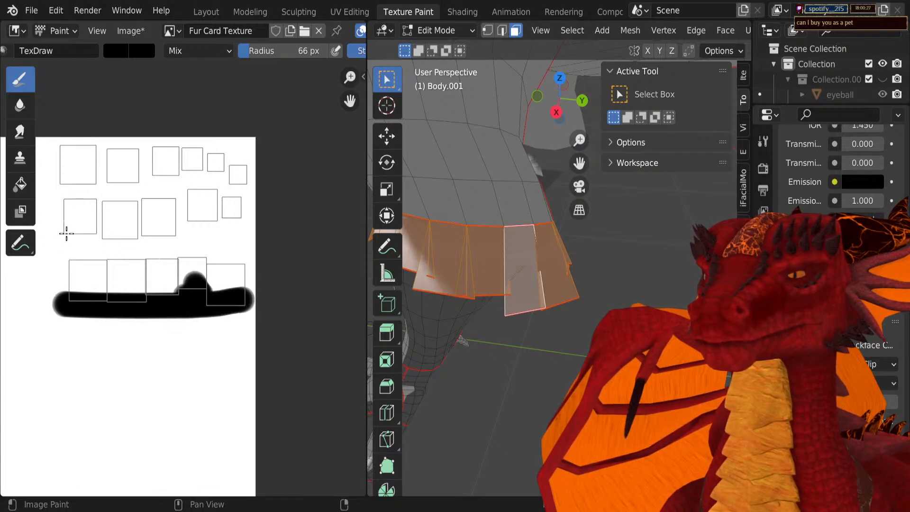
mouse_move(81, 233)
mouse_down()
mouse_move(128, 239)
mouse_move(264, 213)
mouse_up()
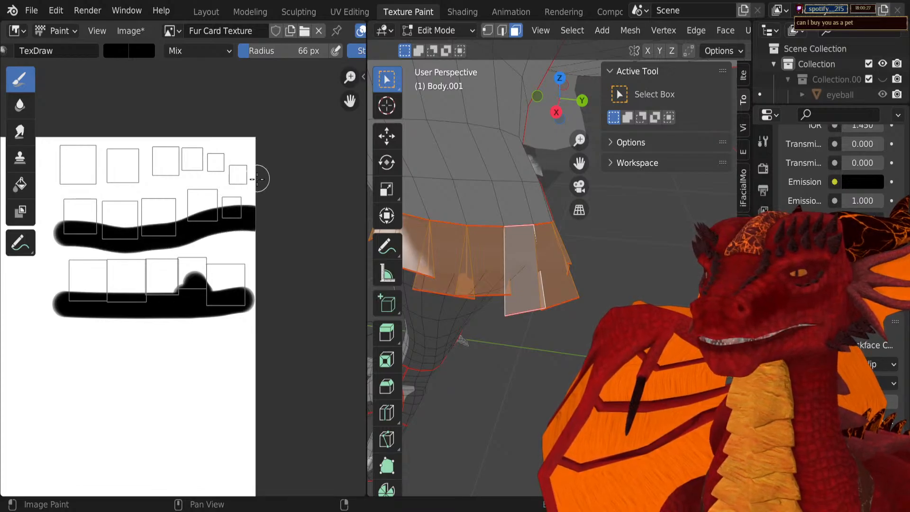
drag(235, 180, 52, 177)
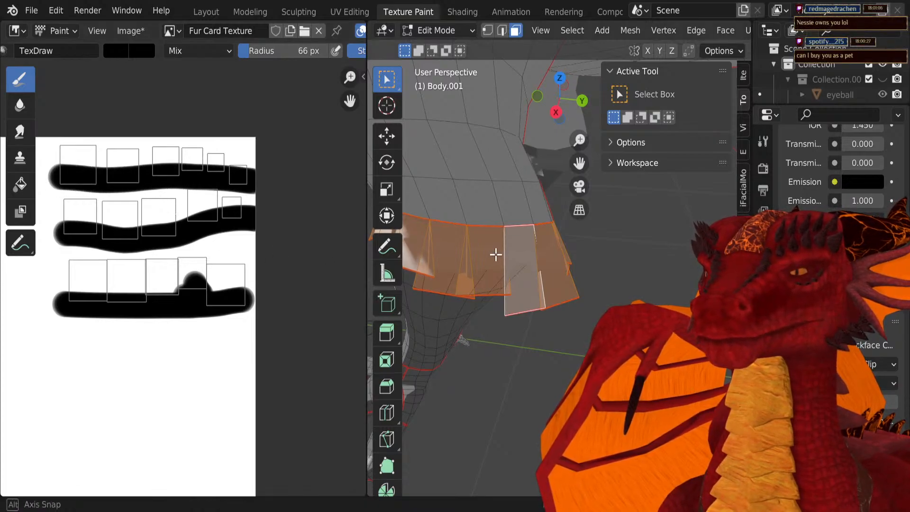
Step: Examine how the black bands map onto the leg's fur cards, continuing in the Modeling workspace with rendered shading
middle_drag(495, 251, 468, 236)
scroll(607, 290, up, 4)
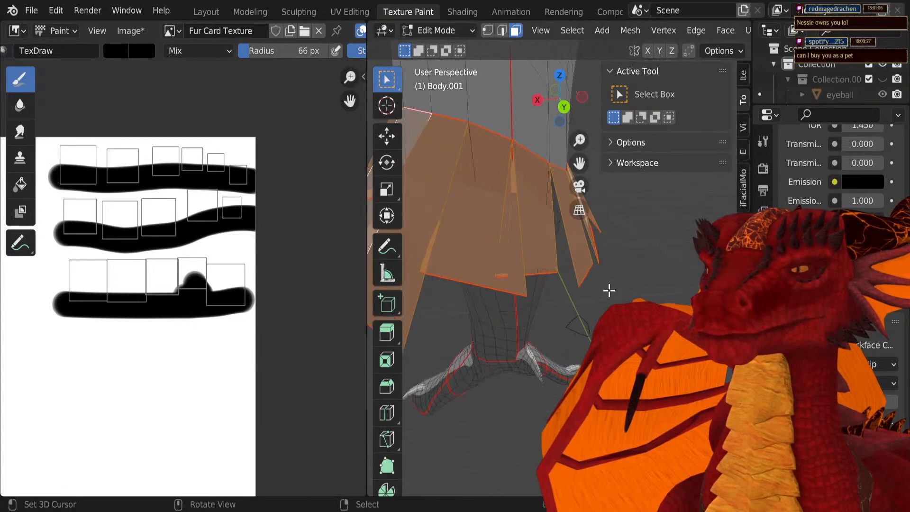
shift+middle_drag(521, 279, 567, 294)
key(Tab)
key(Tab)
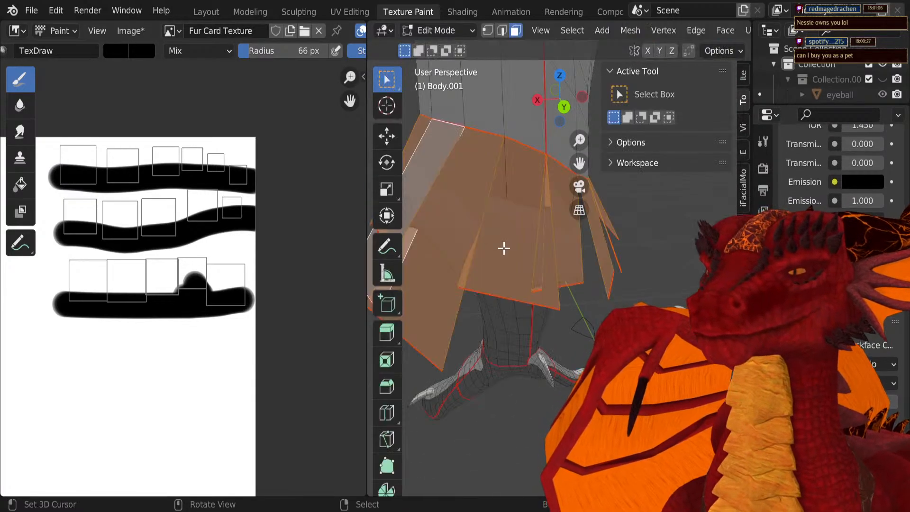
mouse_move(504, 246)
middle_down()
mouse_move(518, 247)
mouse_move(580, 313)
mouse_move(507, 299)
mouse_move(556, 311)
middle_up()
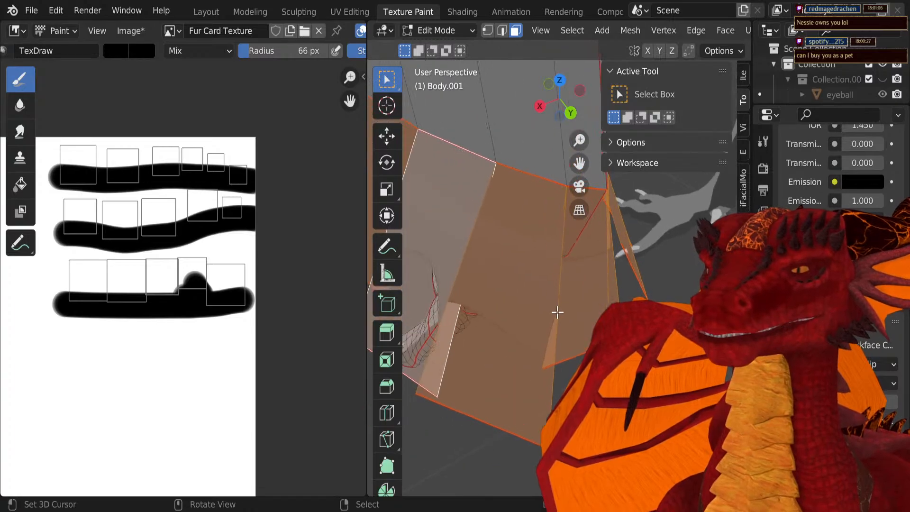
click(250, 12)
middle_drag(304, 284, 346, 367)
key(z)
click(387, 295)
middle_drag(388, 297, 380, 296)
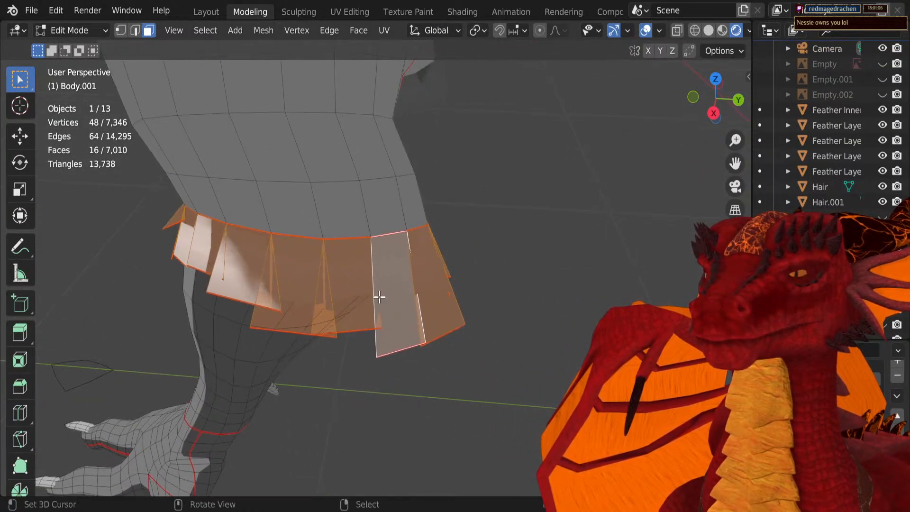
Step: Select a single incorrectly oriented fur card on the leg and rotate its island 180° in the UV Editing workspace
right_click(406, 327)
middle_drag(406, 327, 307, 278)
scroll(307, 278, up, 2)
scroll(321, 246, up, 2)
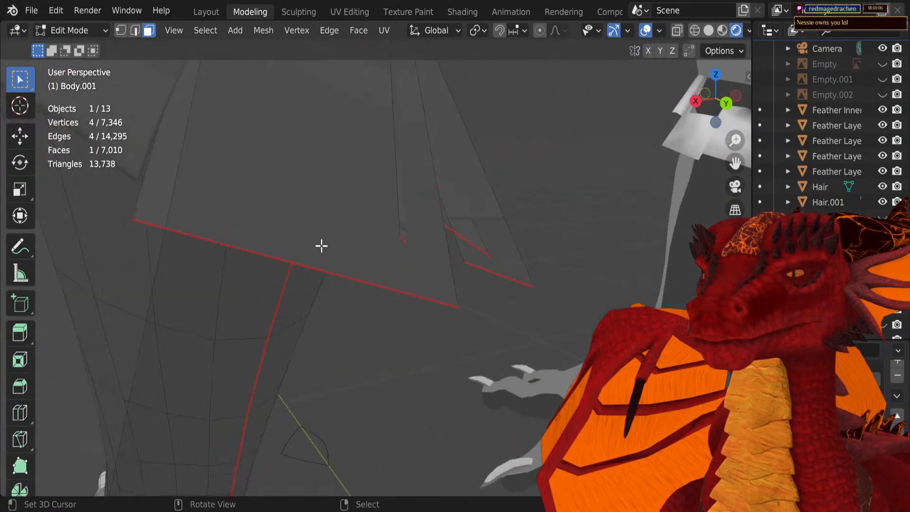
middle_drag(321, 246, 294, 277)
right_click(273, 245)
click(353, 11)
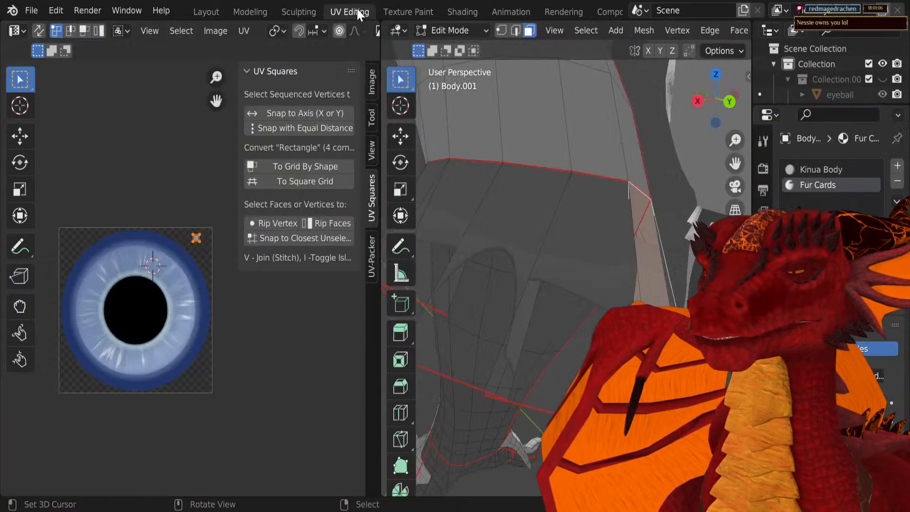
scroll(184, 268, up, 3)
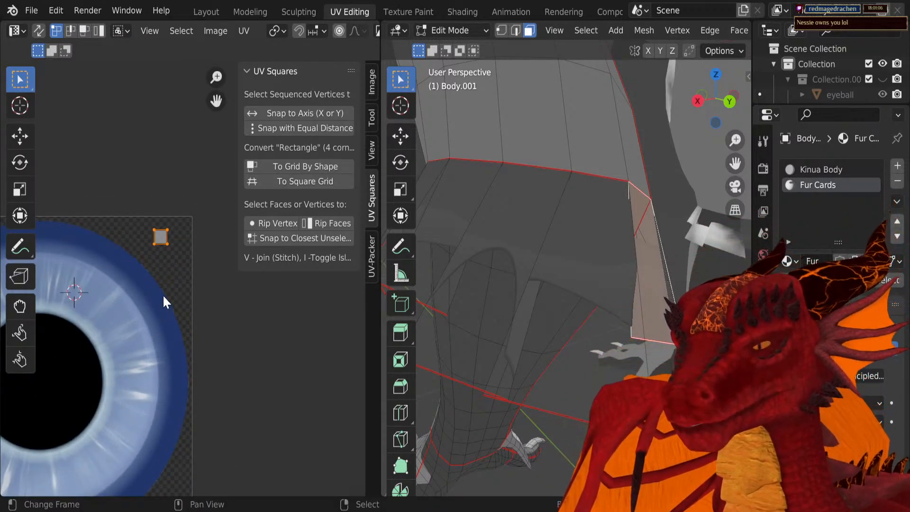
text(r180)
key(Return)
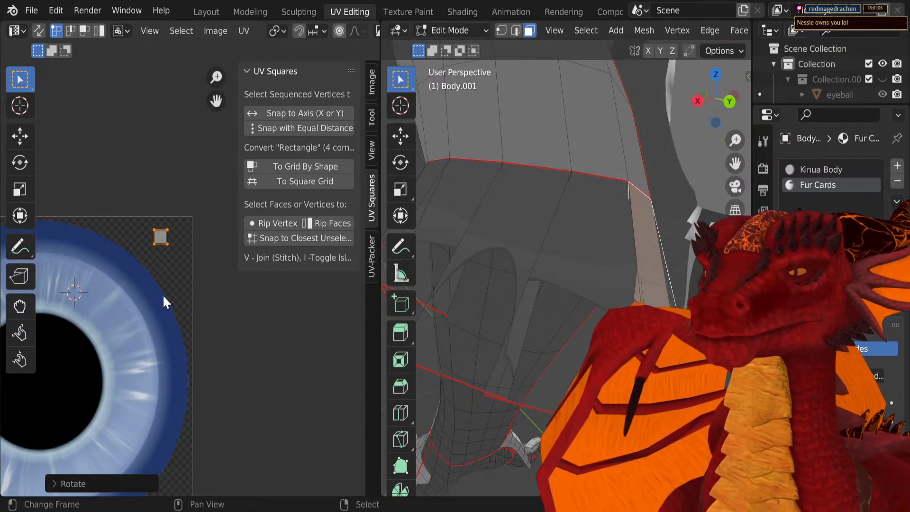
Step: Select the wide fur card beside the leg's vertical seam and rotate its UV island 180°
middle_drag(498, 256, 562, 276)
click(536, 271)
scroll(549, 270, up, 6)
scroll(563, 277, down, 6)
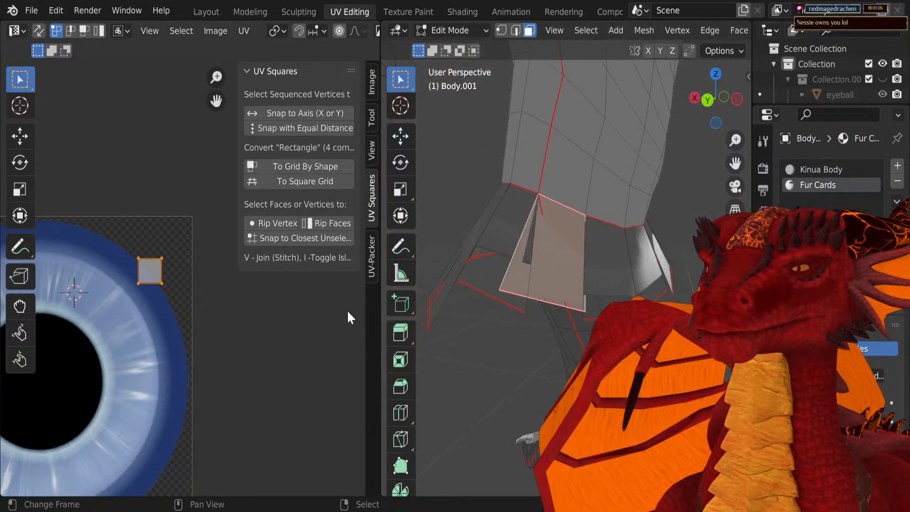
text(r180)
key(Return)
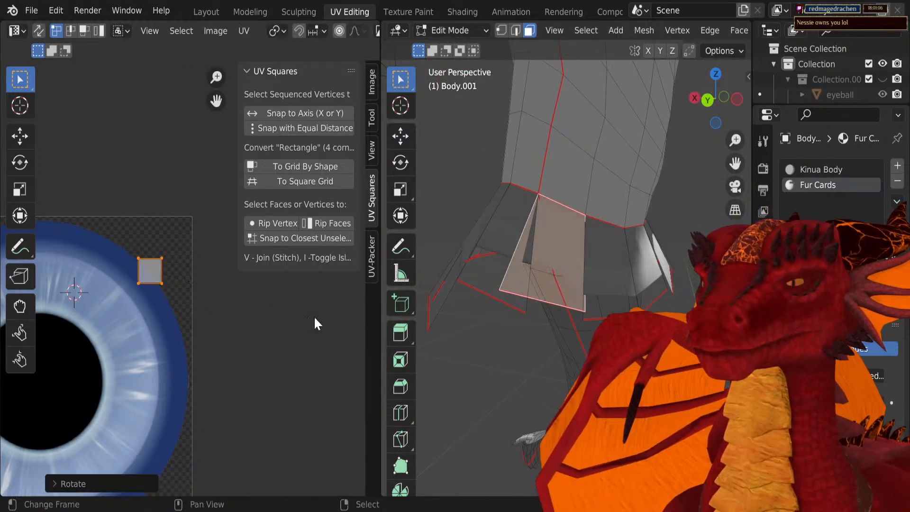
Step: Select three incorrectly oriented fur cards around the other side of the leg
middle_drag(655, 204, 495, 303)
click(495, 303)
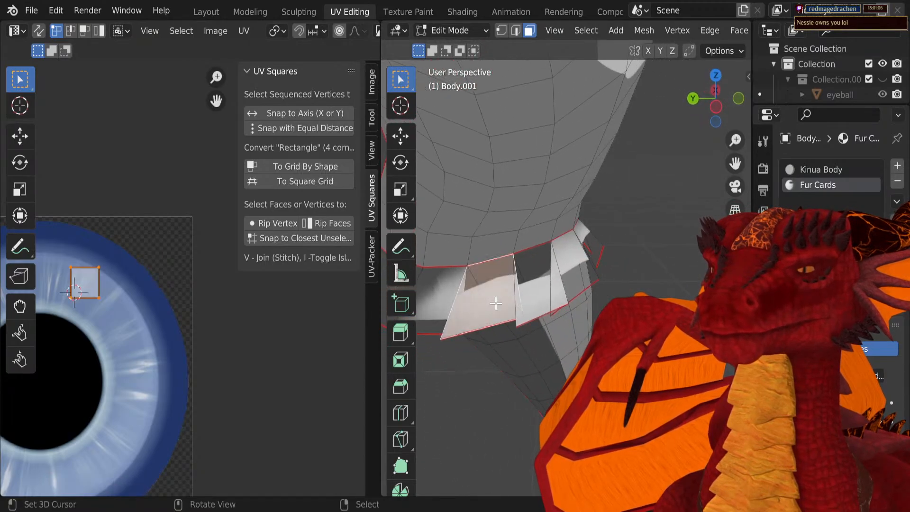
shift+click(546, 279)
middle_drag(546, 280, 545, 256)
shift+right_click(539, 254)
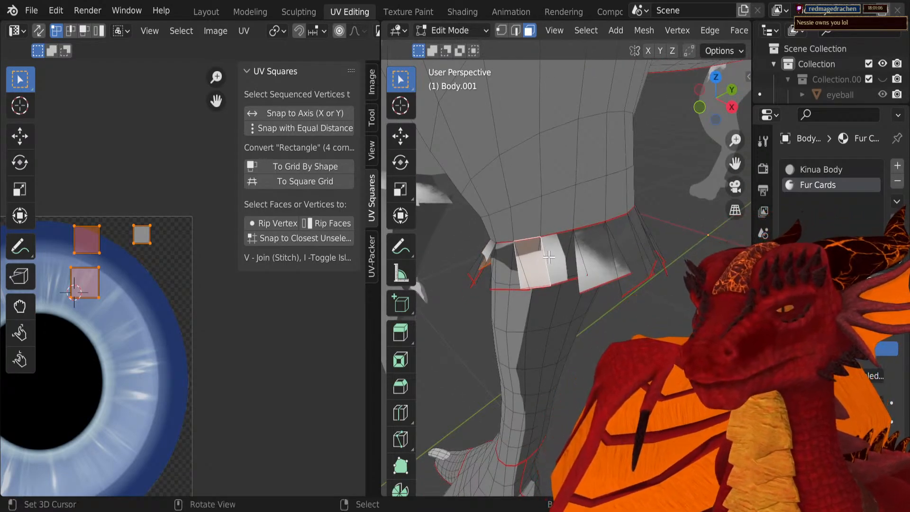
text(r180)
key(Return)
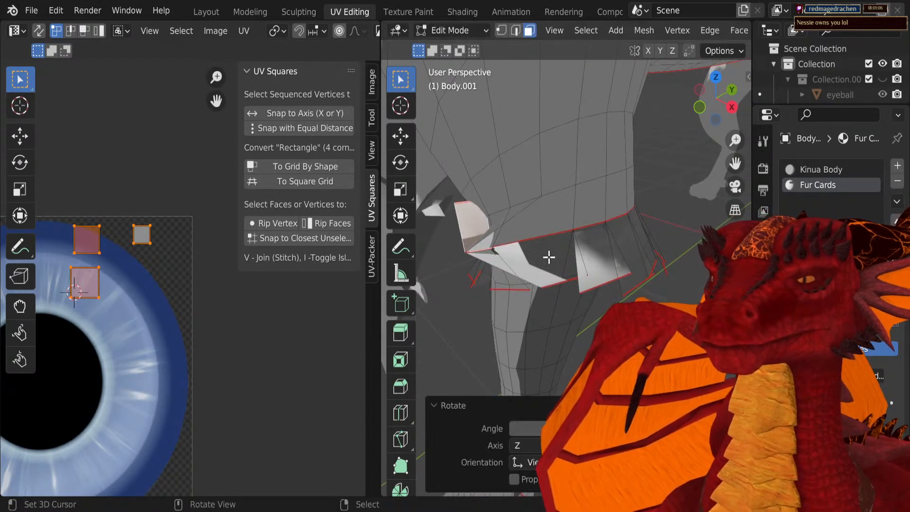
key(ctrl+z)
Step: Select the three fur cards' islands in the UV editor and rotate them to correct their orientation
click(144, 306)
drag(212, 330, 54, 200)
text(r18)
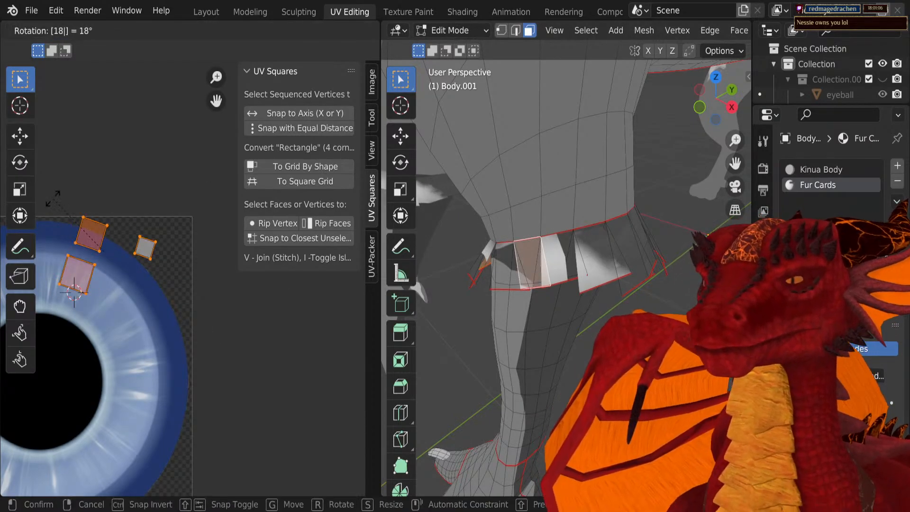
text(0)
key(Return)
key(ctrl+z)
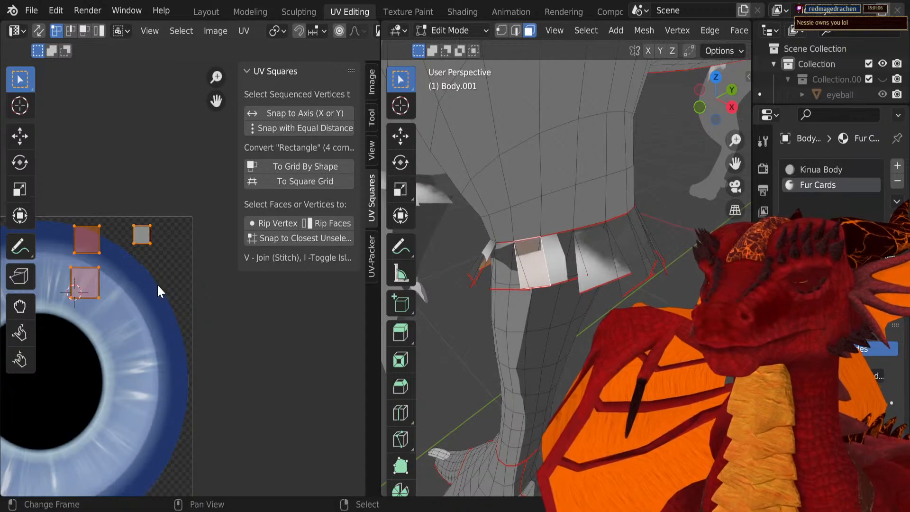
Step: Set the UV pivot to individual origins and move the Fur Cards material up to the first slot
key(period)
click(159, 339)
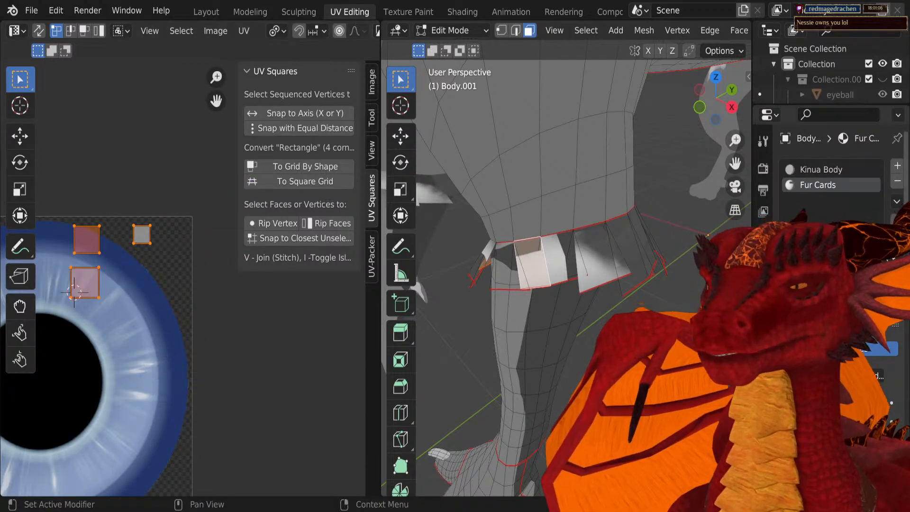
click(896, 222)
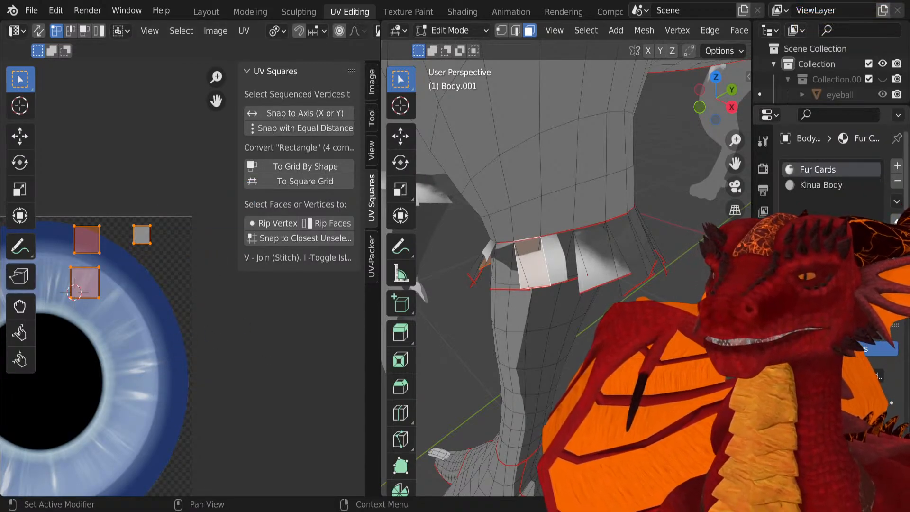
Step: Rotate the selected fur card UV islands 180° around their individual origins
middle_drag(469, 239, 638, 217)
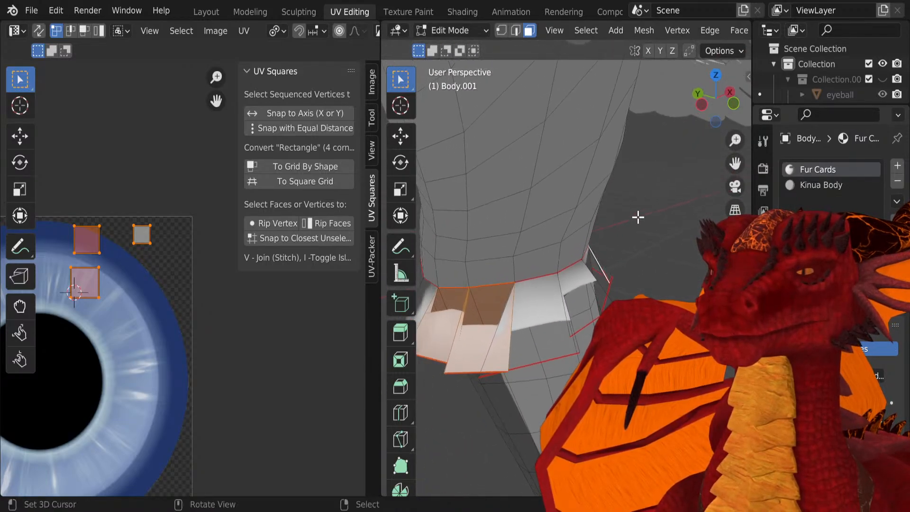
drag(166, 337, 60, 165)
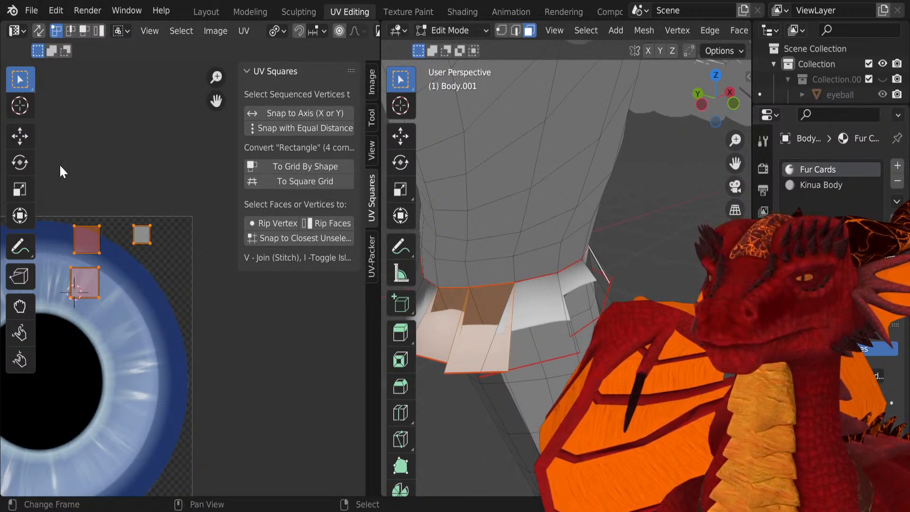
text(r180)
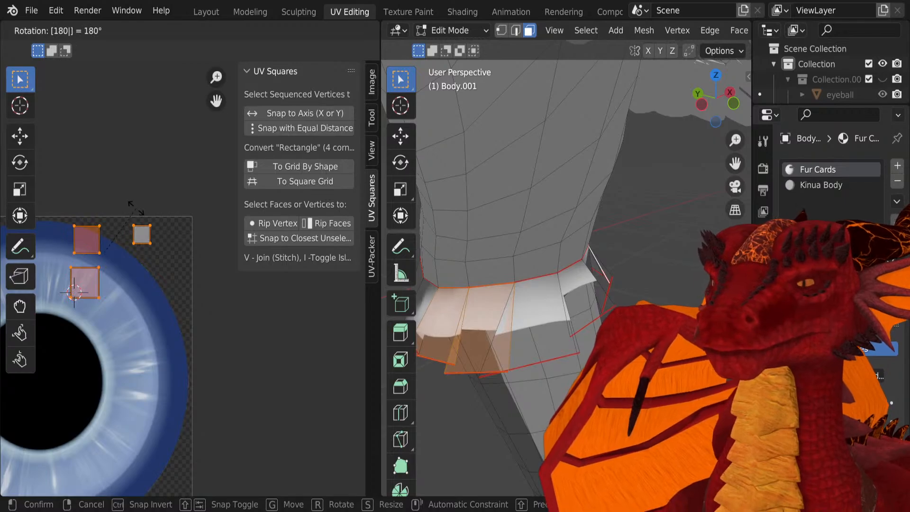
key(Return)
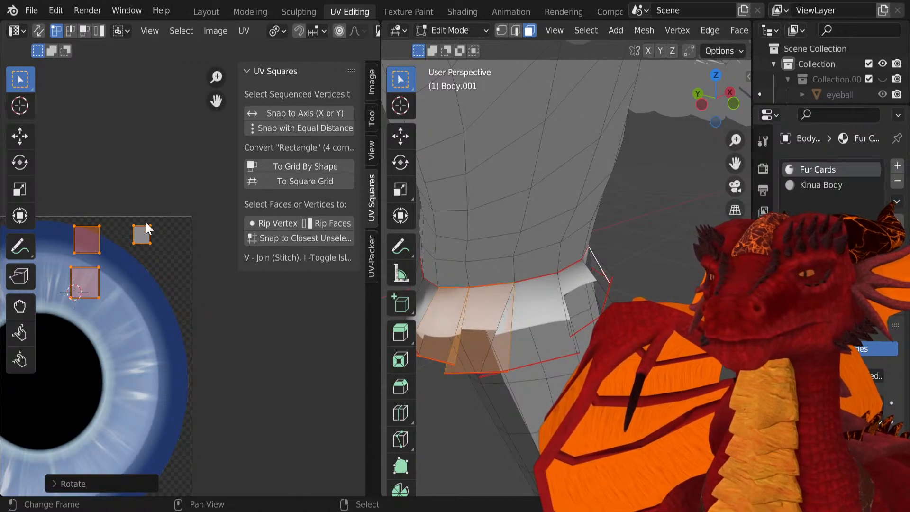
Step: Select the single fur card face between the two neighbouring cards on the front of the leg
mouse_move(450, 266)
middle_down()
mouse_move(503, 291)
mouse_move(460, 281)
middle_up()
right_click(527, 280)
right_click(562, 246)
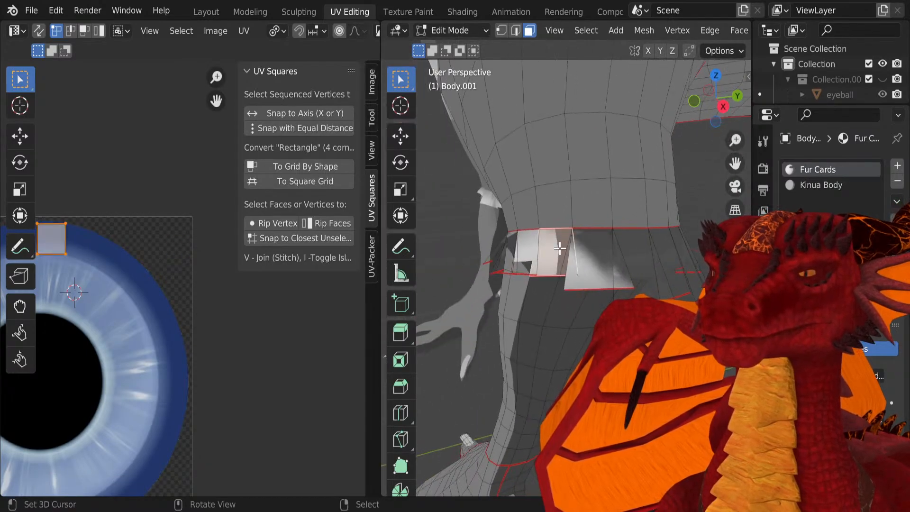
text(r-9)
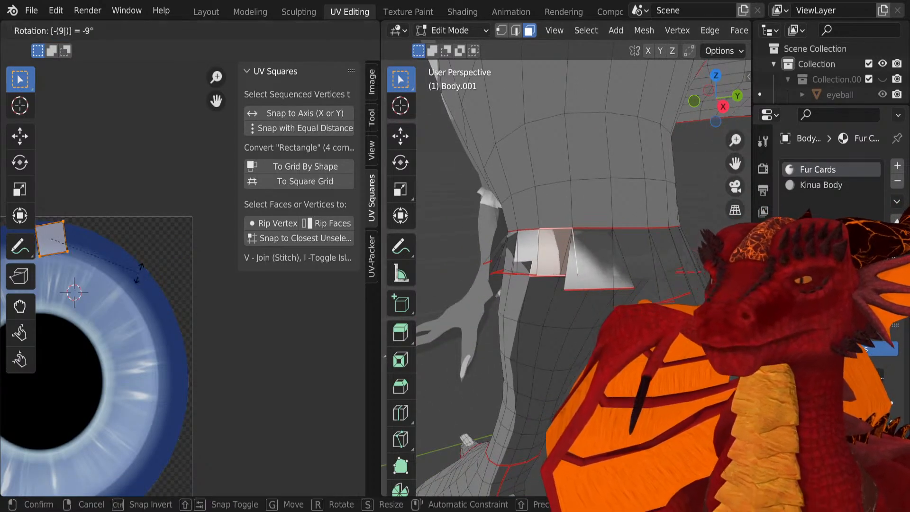
key(BackSpace)
key(BackSpace)
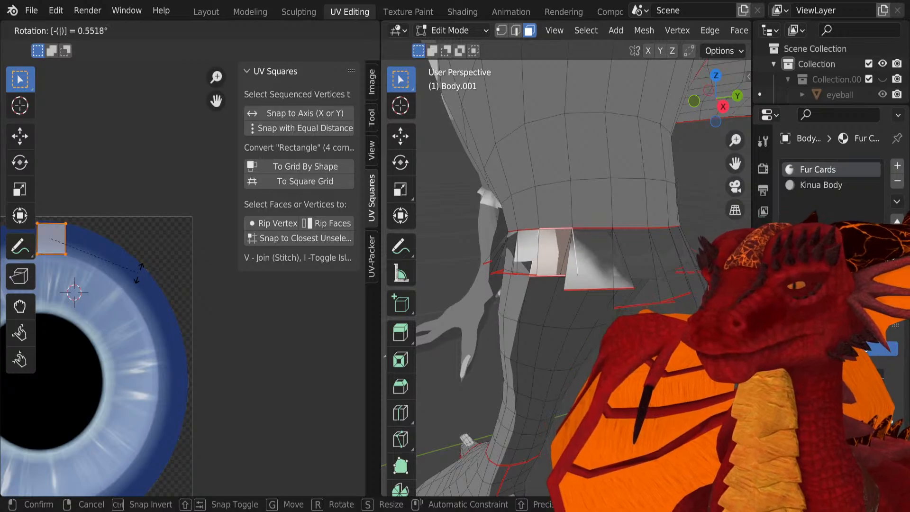
text(r-90)
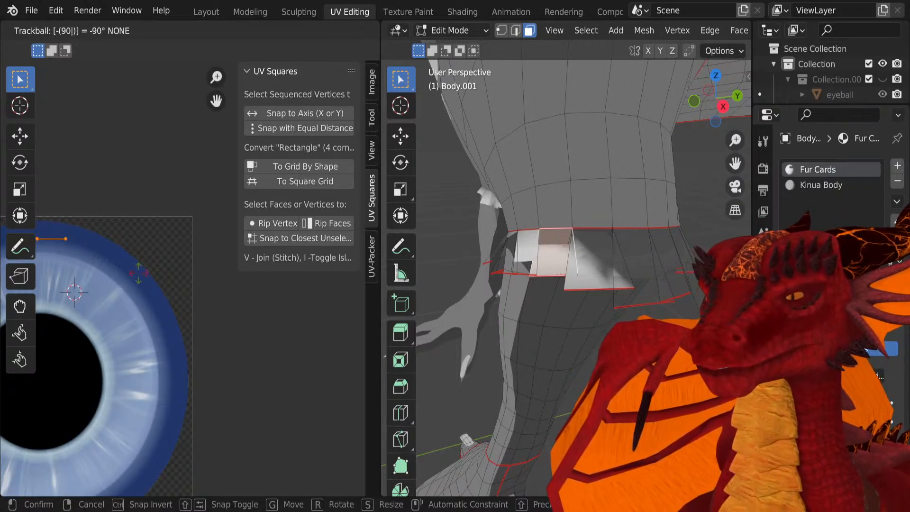
key(Return)
key(ctrl+z)
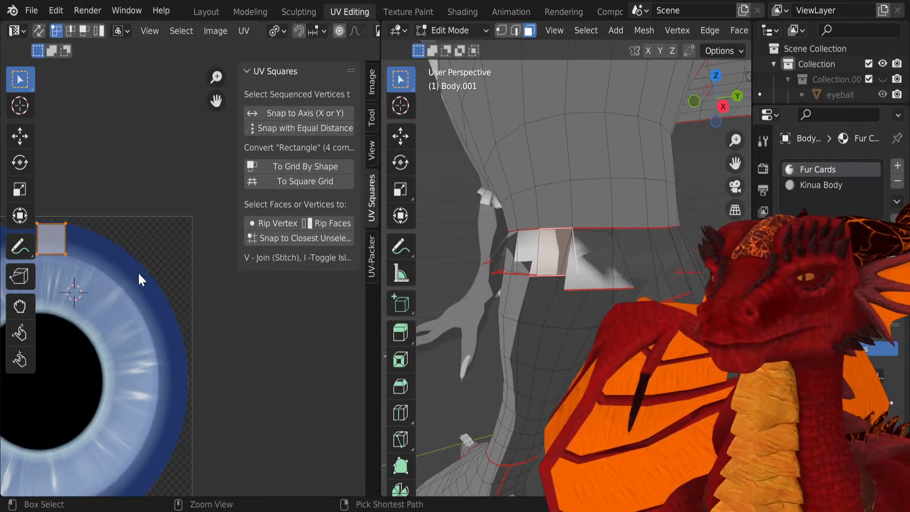
Step: Rotate the selected fur card's UV island 90°
scroll(68, 255, down, 2)
drag(124, 285, 70, 229)
text(r90)
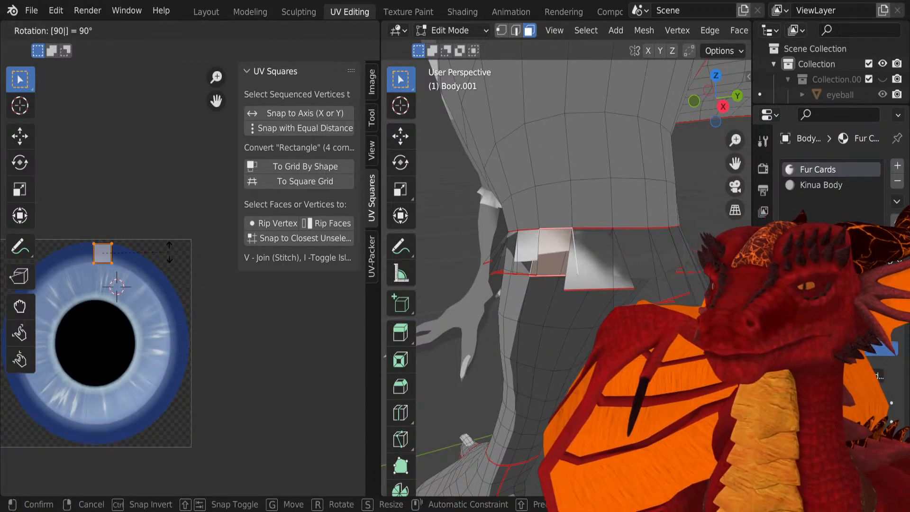
key(Return)
Step: Select the wide, flared fur card face next to it and rotate its UV island 180° with trackball rotation
middle_drag(612, 290, 488, 279)
scroll(542, 288, up, 3)
right_click(554, 320)
middle_drag(583, 294, 436, 273)
scroll(504, 277, up, 5)
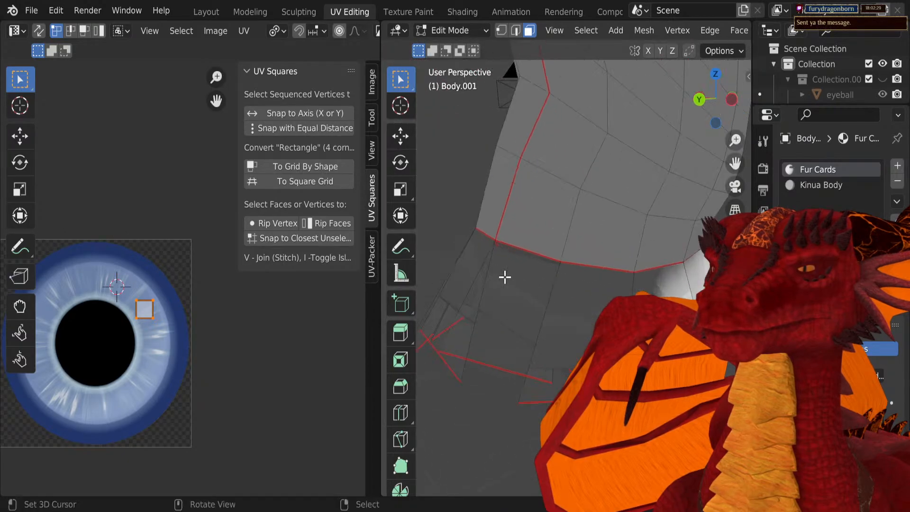
scroll(496, 307, down, 4)
middle_drag(496, 307, 729, 315)
scroll(484, 254, up, 2)
shift+middle_drag(483, 254, 546, 266)
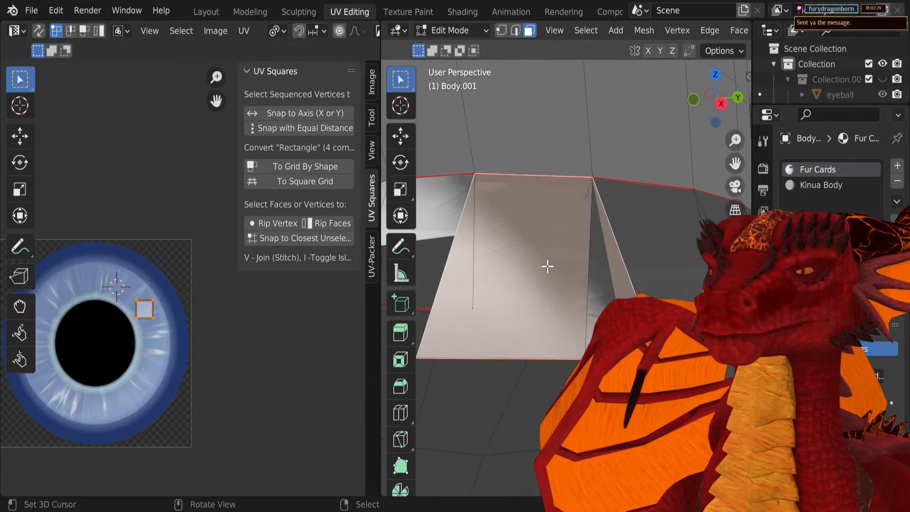
scroll(546, 266, down, 1)
scroll(187, 346, up, 1)
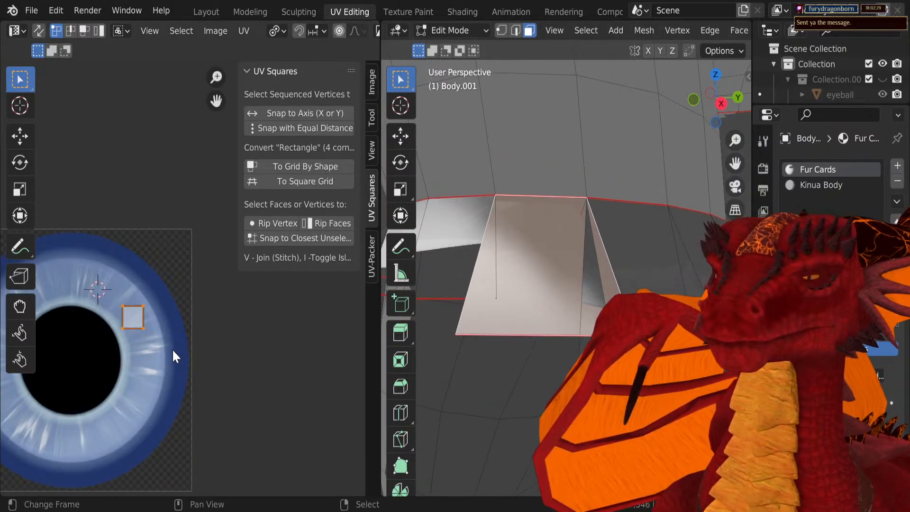
text(r90)
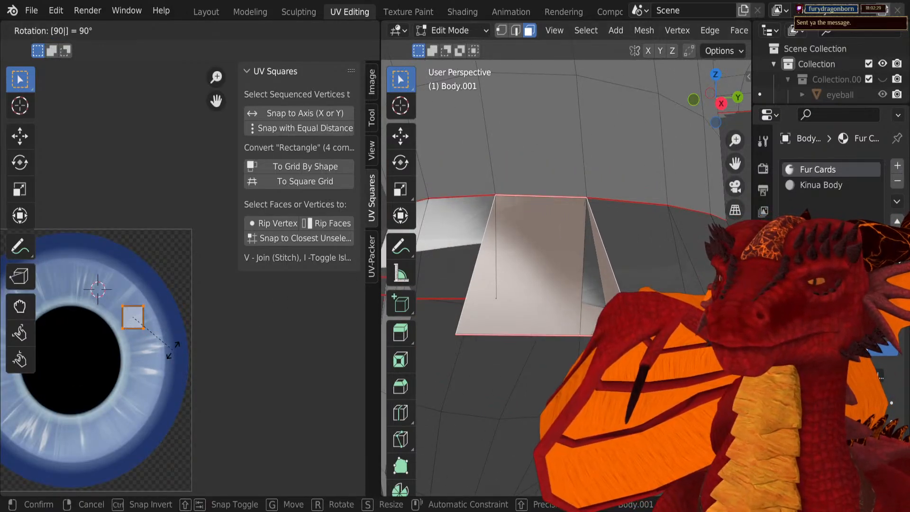
key(BackSpace)
key(BackSpace)
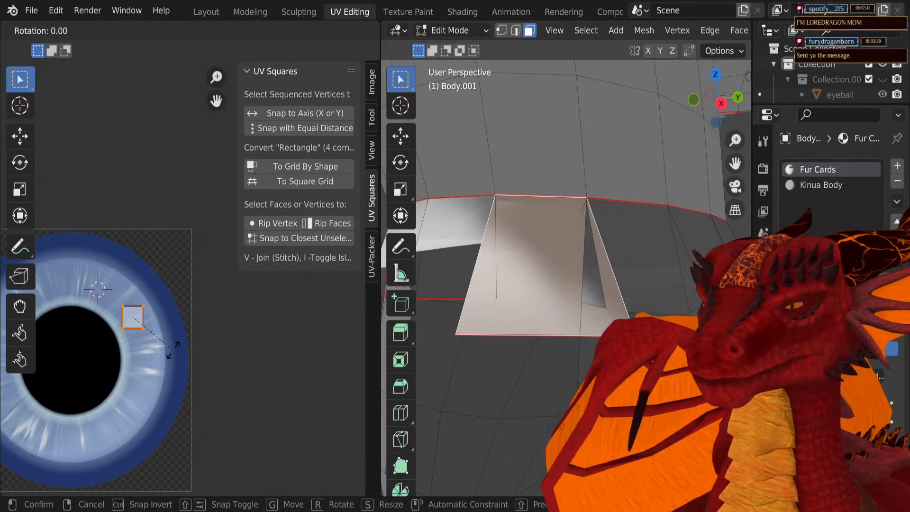
text(r180)
key(Return)
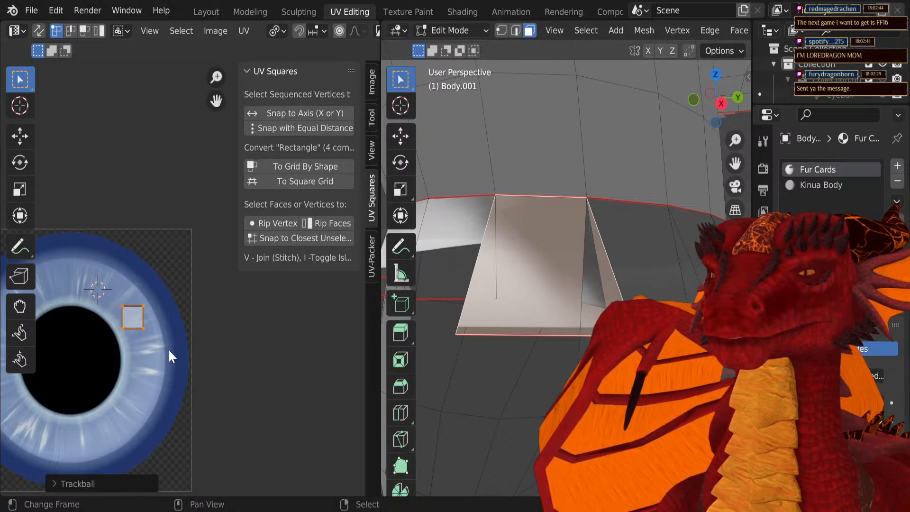
Step: In the Texture Paint workspace, cover the black strokes on Fur Card Texture with a white 286 px brush and save the image
click(410, 11)
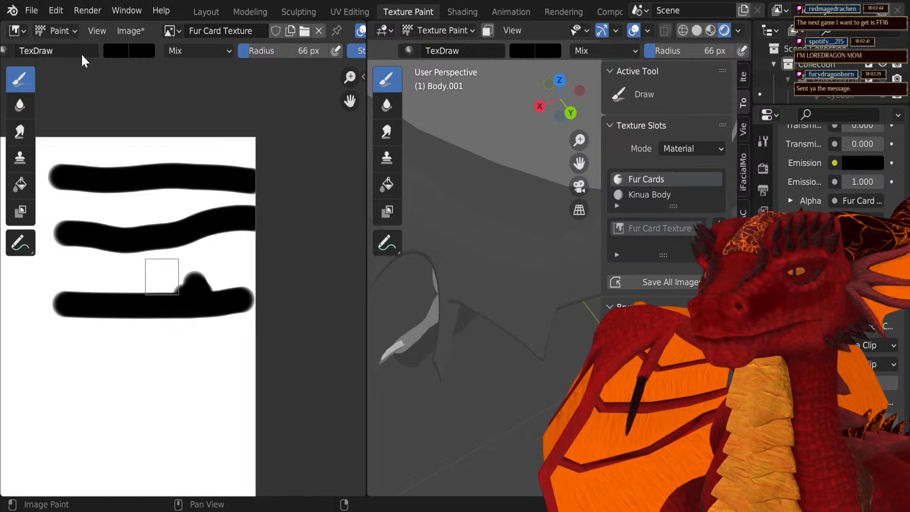
click(115, 51)
mouse_move(226, 179)
mouse_down()
mouse_move(226, 68)
mouse_move(297, 46)
mouse_up()
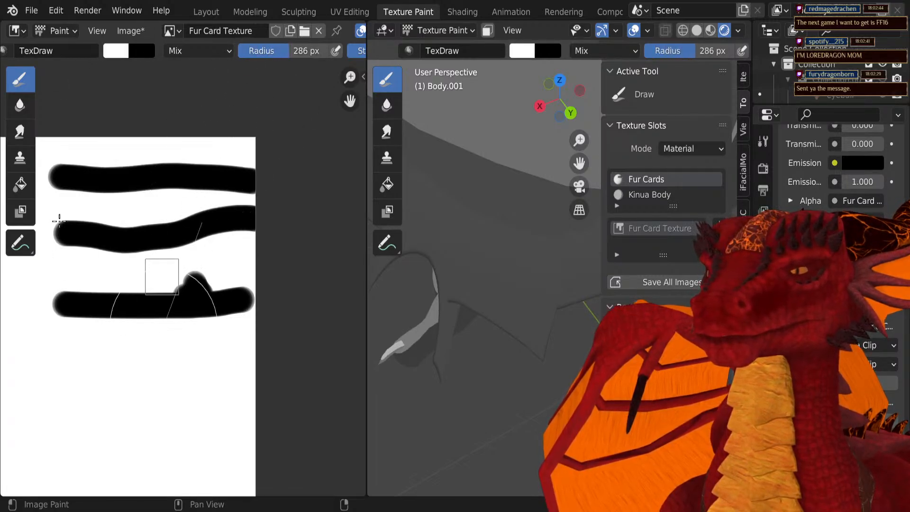
mouse_move(185, 205)
mouse_down()
mouse_move(97, 126)
mouse_move(97, 190)
mouse_move(45, 325)
mouse_move(180, 333)
mouse_move(254, 264)
mouse_move(172, 61)
mouse_up()
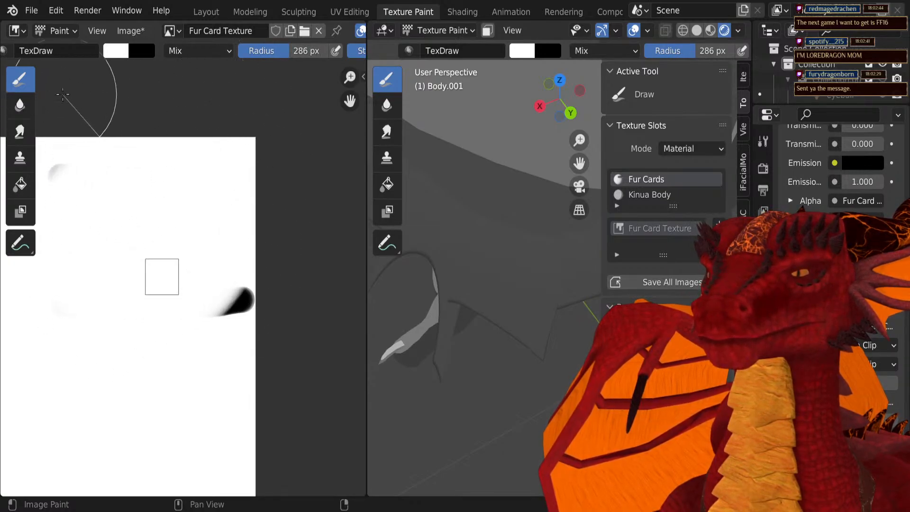
drag(265, 303, 284, 493)
mouse_move(160, 187)
mouse_down()
mouse_move(214, 426)
mouse_move(39, 230)
mouse_move(61, 308)
mouse_up()
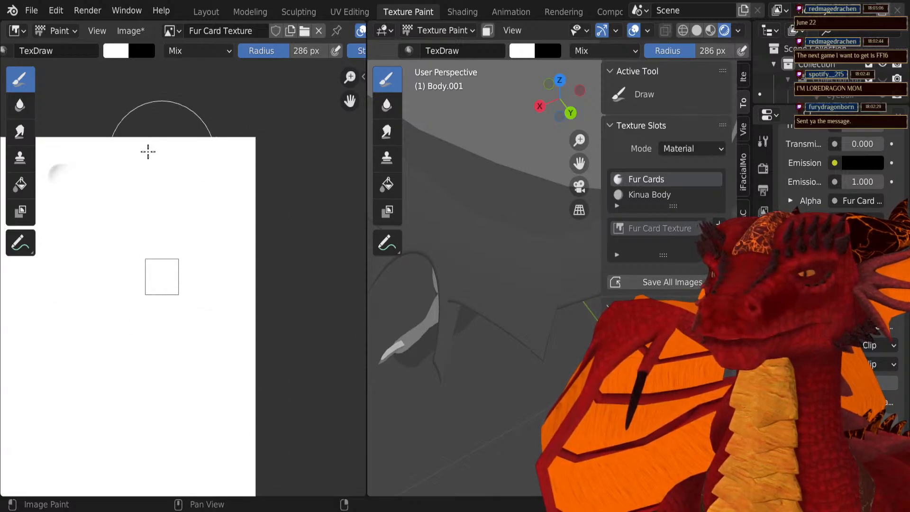
drag(147, 148, 57, 172)
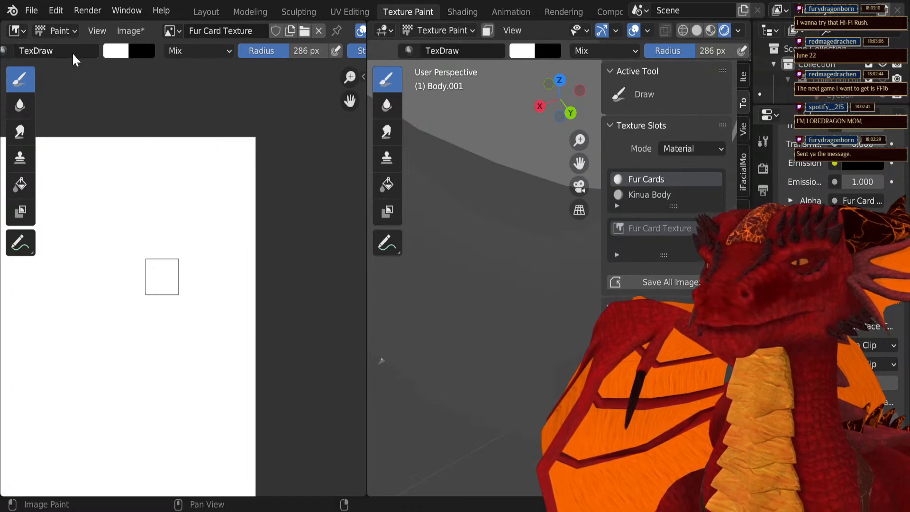
click(139, 30)
click(159, 154)
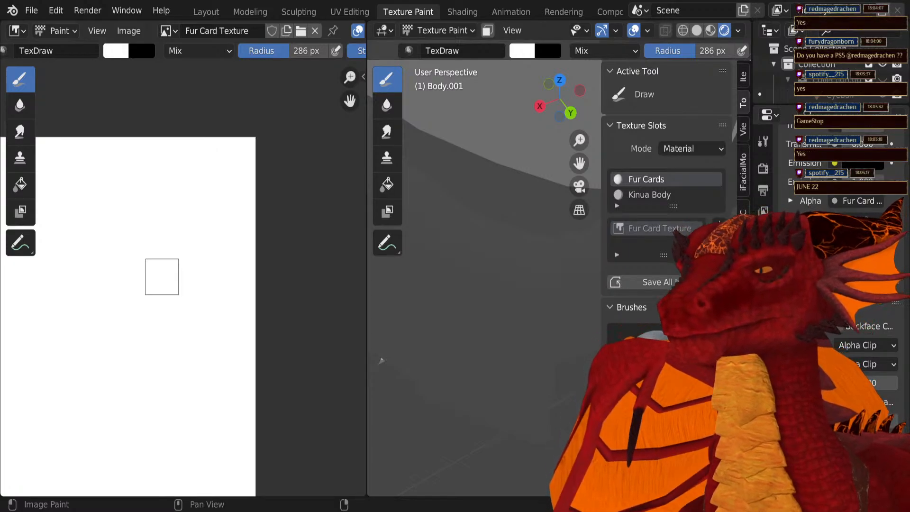
Step: Switch the body mesh to Edit Mode and select the linked fur card faces around the leg
scroll(220, 329, down, 4)
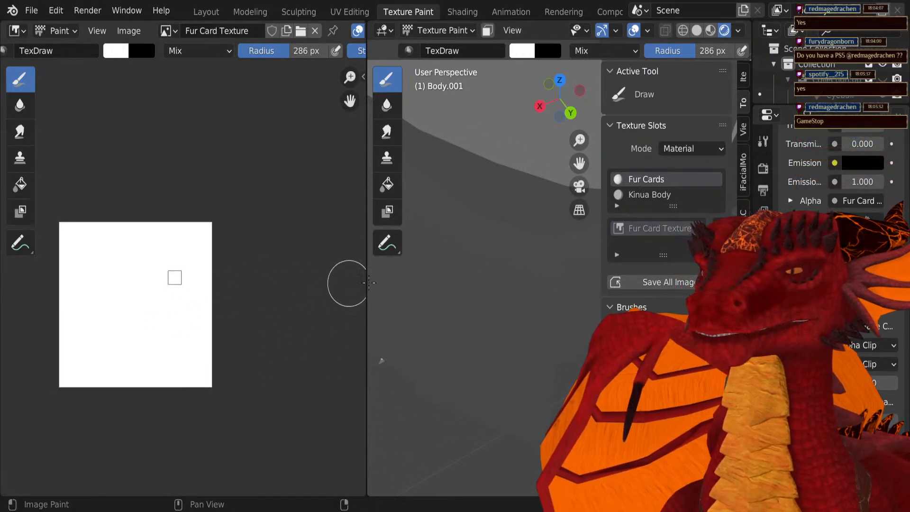
mouse_move(375, 284)
middle_down()
mouse_move(466, 407)
mouse_move(481, 329)
mouse_move(512, 299)
middle_up()
scroll(243, 285, up, 3)
key(Tab)
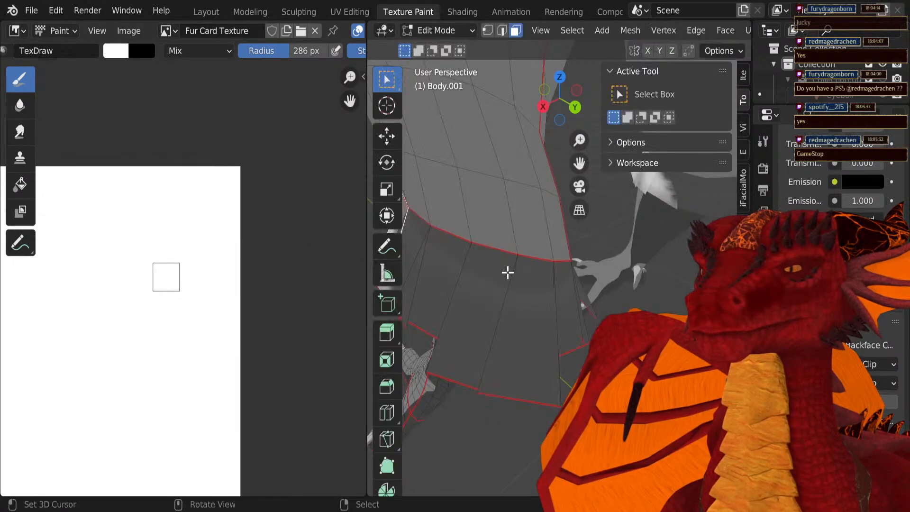
key(a)
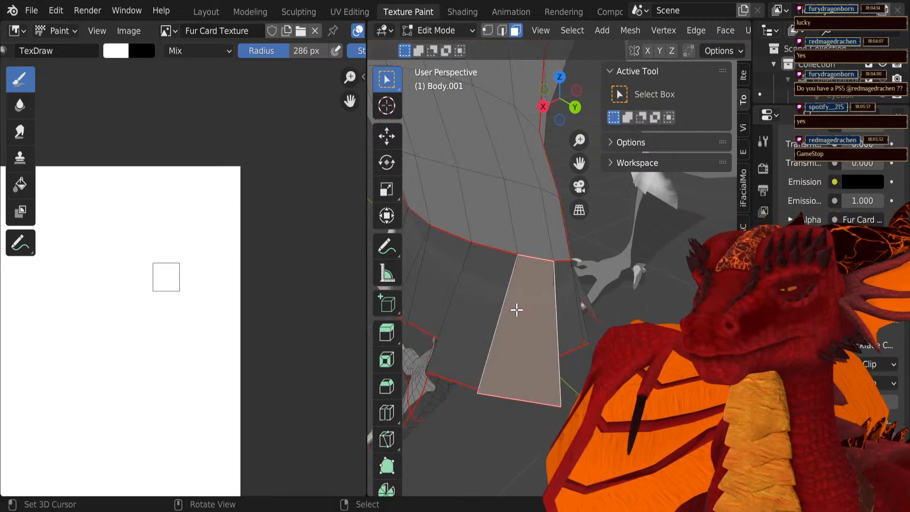
key(l)
key(l)
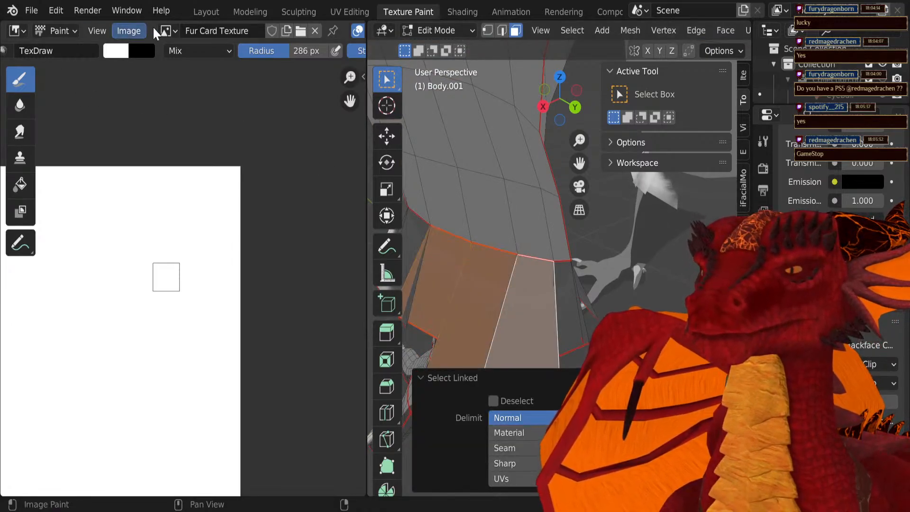
Step: Turn on UV sync selection in the UV Editing workspace and return to Texture Paint with the mesh in Texture Paint mode
click(354, 12)
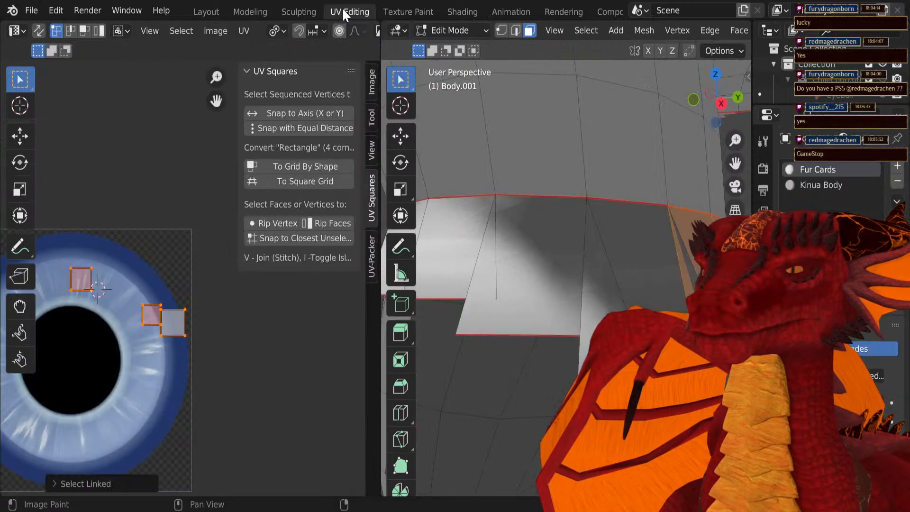
click(39, 31)
click(418, 12)
mouse_move(453, 238)
middle_down()
mouse_move(483, 293)
mouse_move(518, 272)
mouse_move(418, 233)
middle_up()
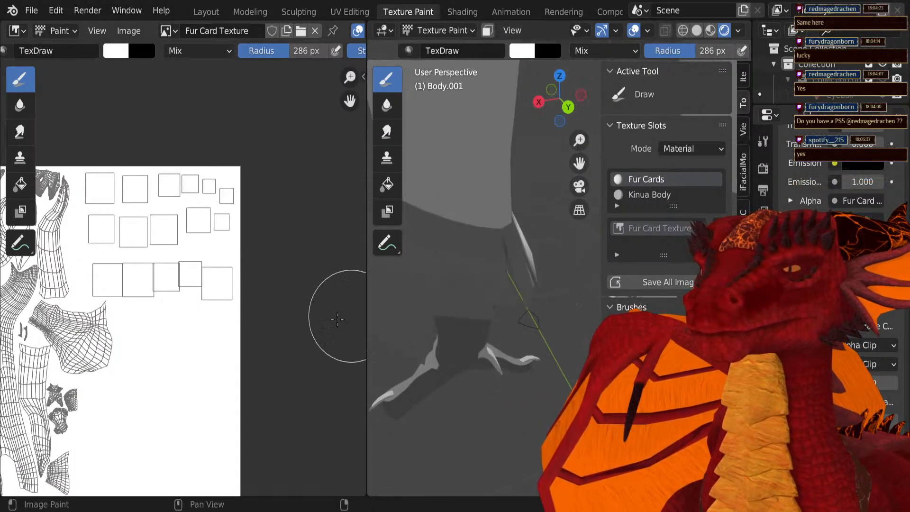
Step: Set the paint brush radius to 30 px for working on the lower row of fur card UV squares
scroll(222, 317, up, 2)
middle_drag(223, 316, 158, 245)
scroll(233, 313, up, 3)
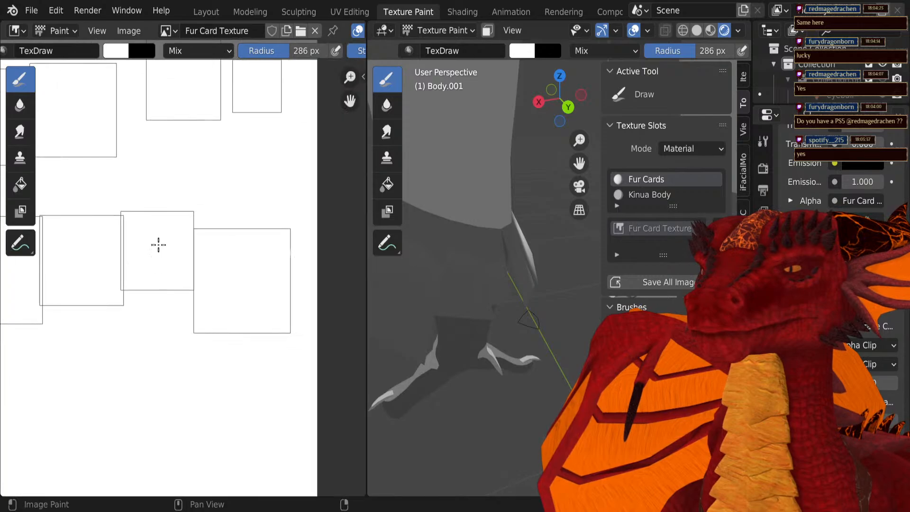
scroll(124, 47, up, 3)
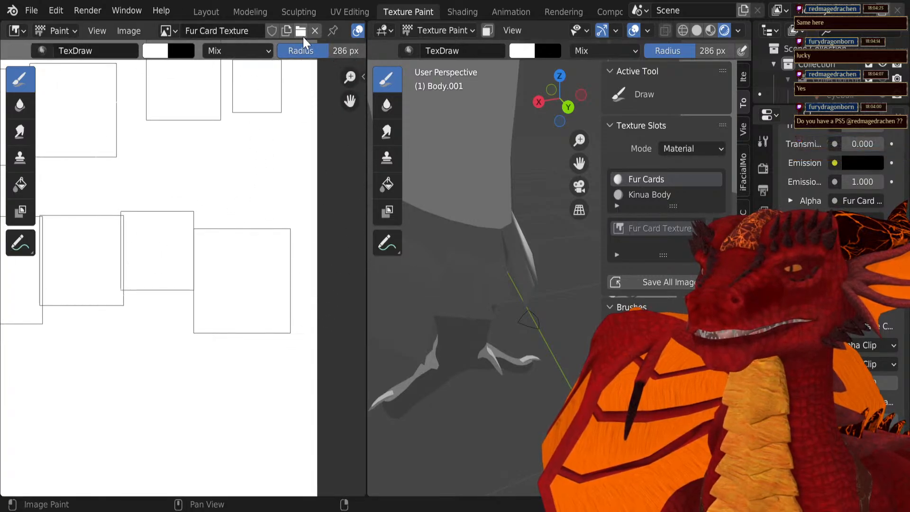
drag(299, 47, 250, 47)
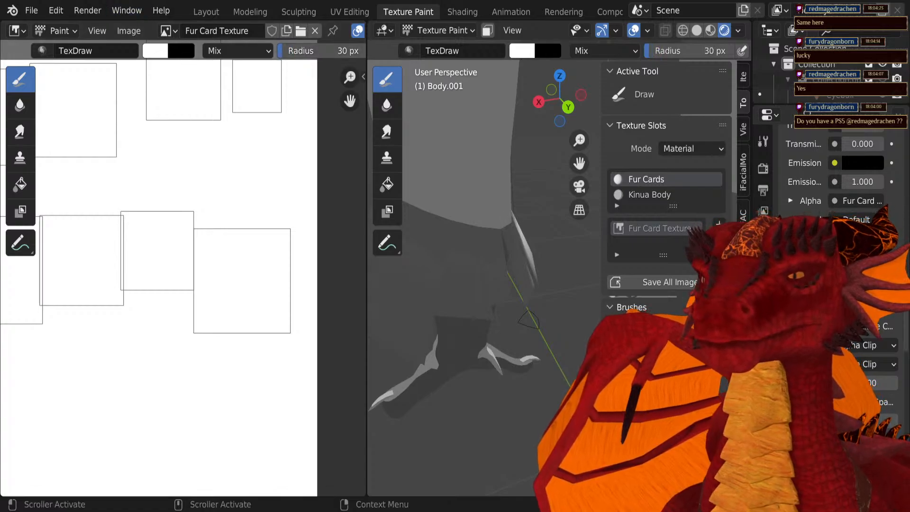
shift+middle_drag(133, 374, 66, 365)
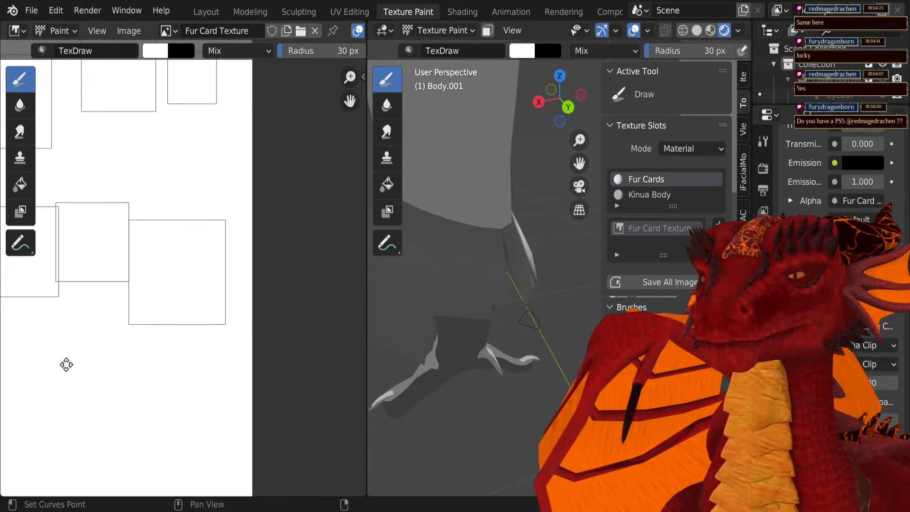
Step: Set the brush colour to black for painting the rightmost fur card square in the lower row
scroll(119, 358, up, 2)
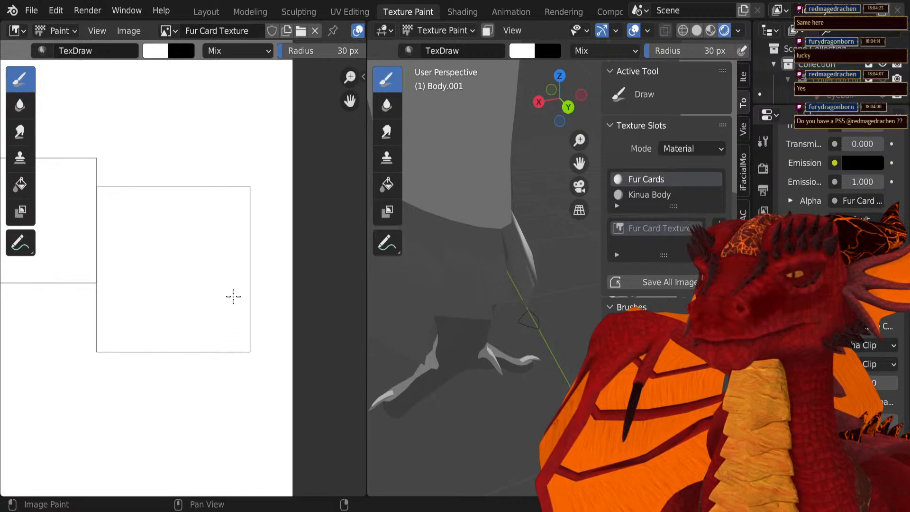
click(218, 245)
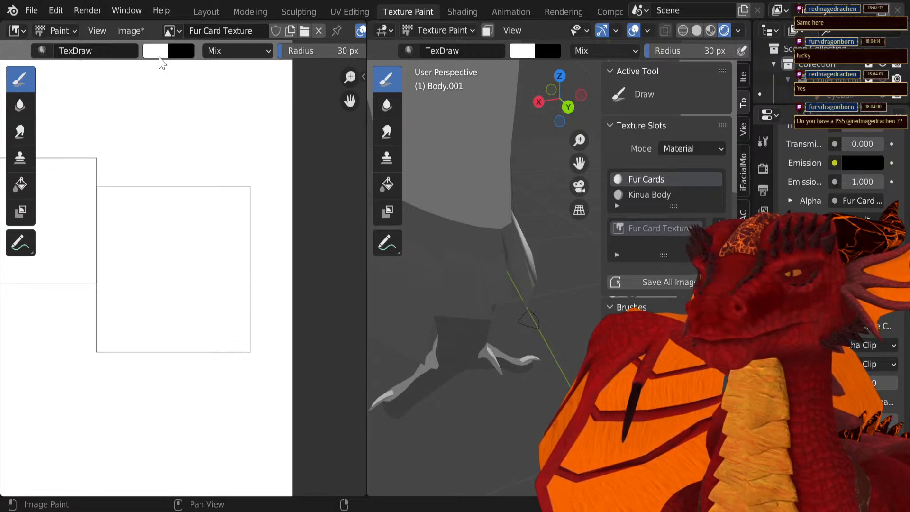
click(162, 52)
drag(260, 102, 264, 182)
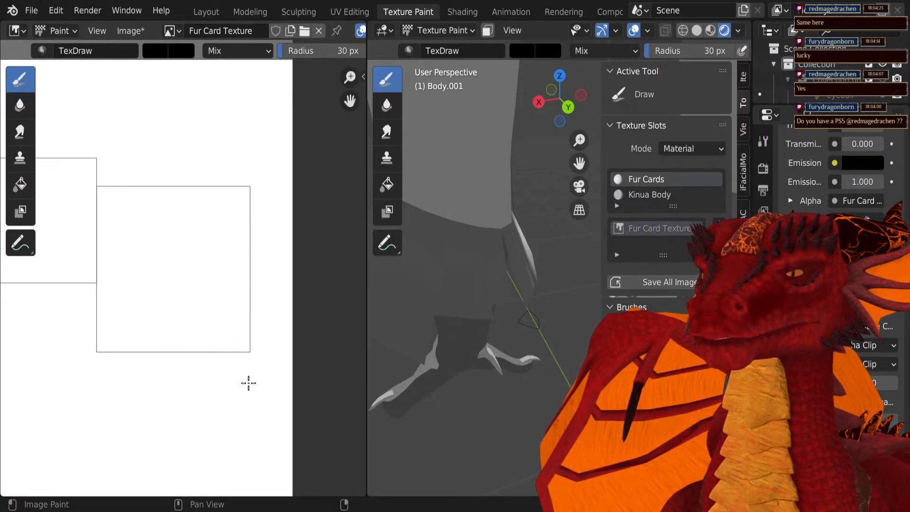
Step: Paint overlapping black 30 px fur strokes of uneven height across the lower half and right edge of the rightmost lower-row UV square
mouse_move(245, 363)
mouse_down()
mouse_move(227, 290)
mouse_move(228, 236)
mouse_up()
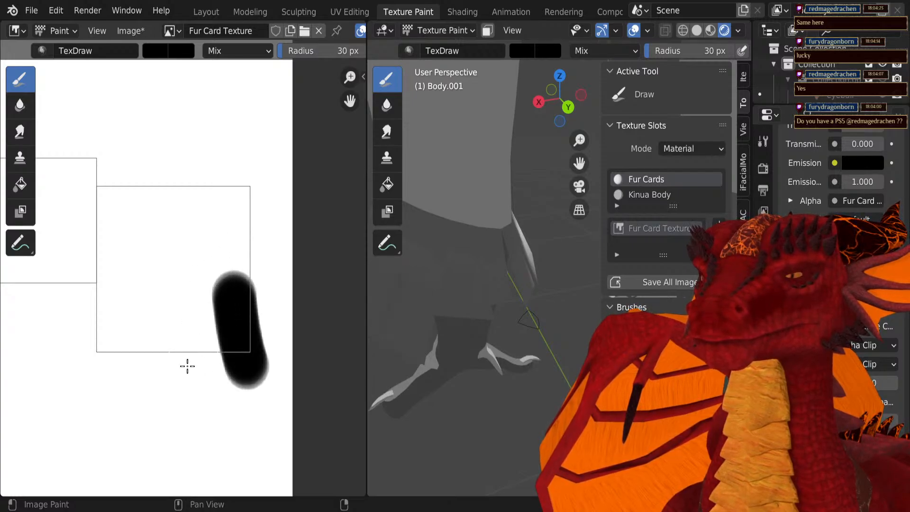
key(ctrl+z)
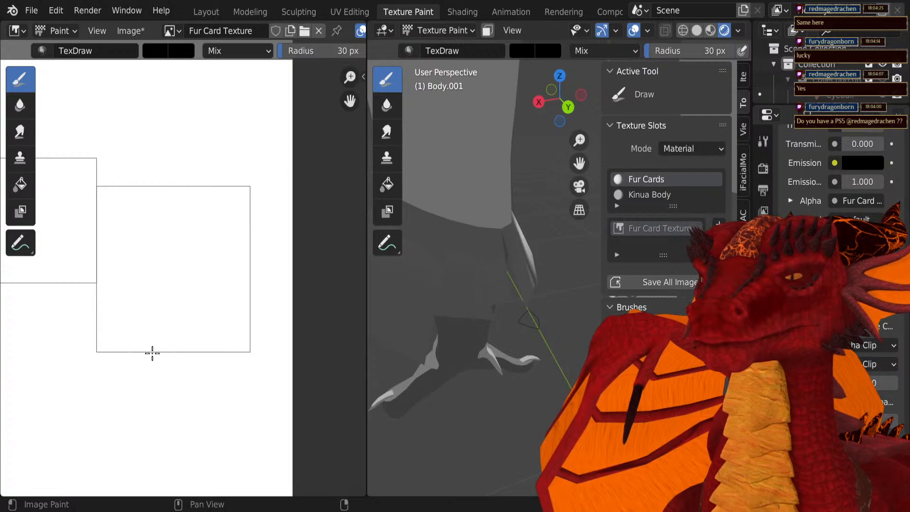
drag(111, 338, 176, 398)
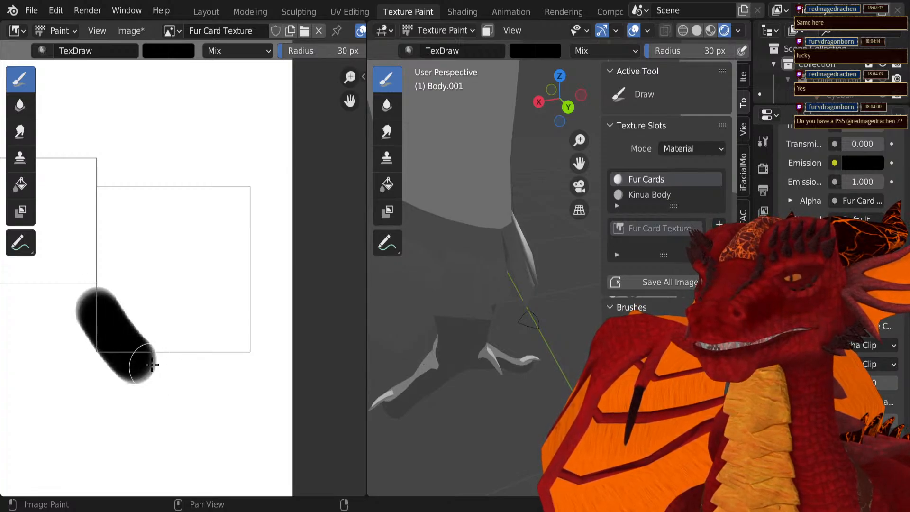
mouse_move(152, 364)
mouse_down()
mouse_move(159, 252)
mouse_move(183, 237)
mouse_move(211, 305)
mouse_move(203, 346)
mouse_move(230, 411)
mouse_up()
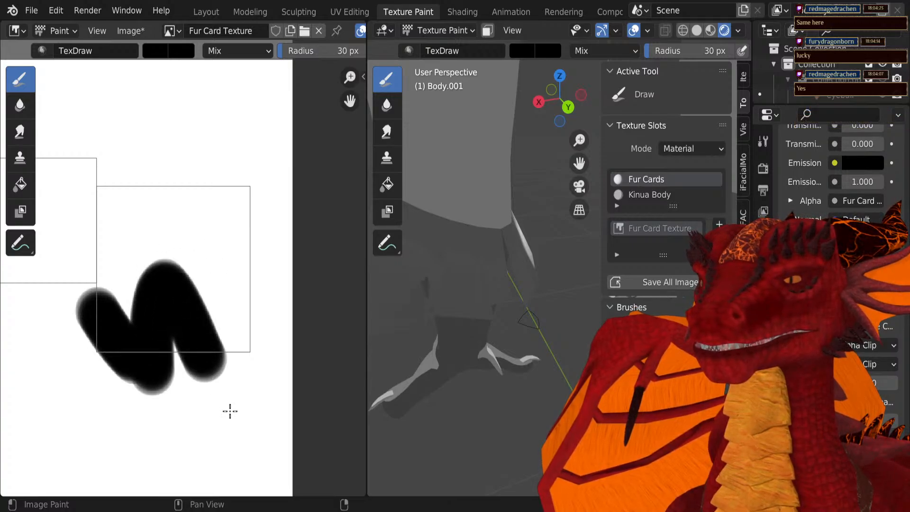
mouse_move(203, 284)
mouse_down()
mouse_move(238, 339)
mouse_move(232, 372)
mouse_up()
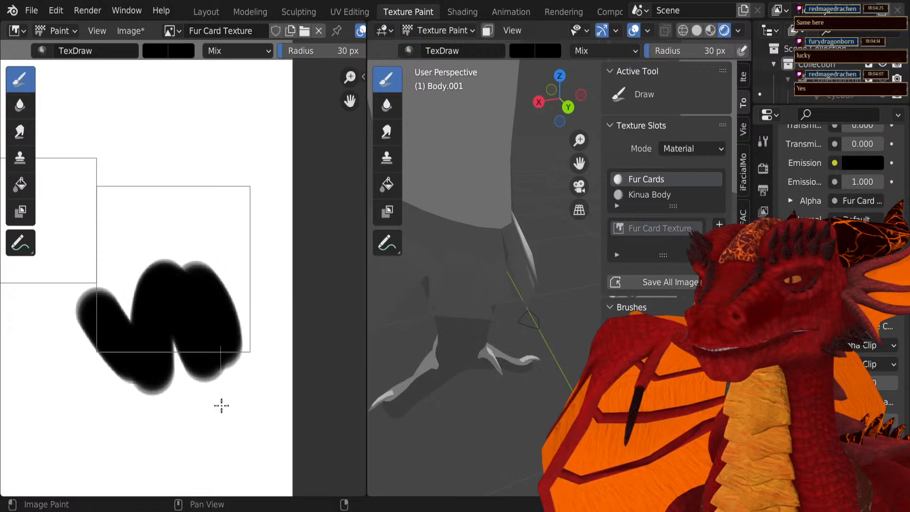
drag(235, 309, 194, 379)
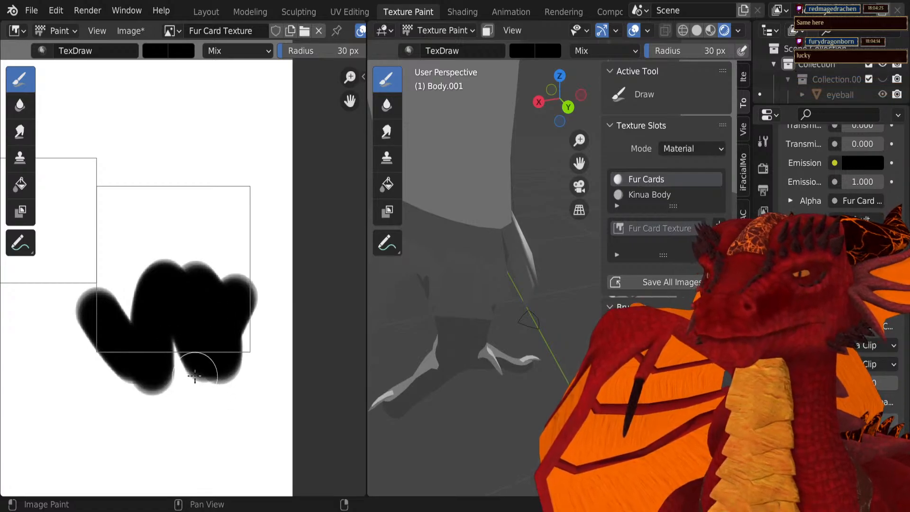
drag(195, 347, 212, 364)
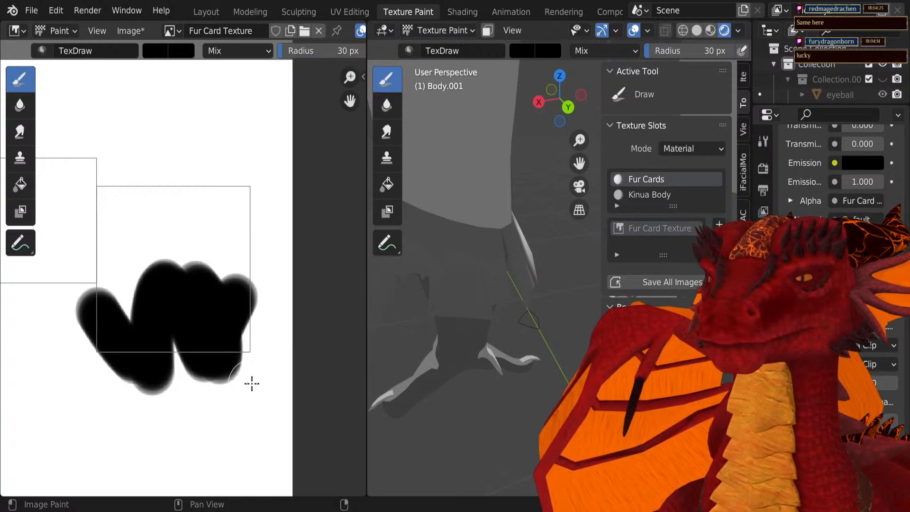
drag(253, 312, 258, 187)
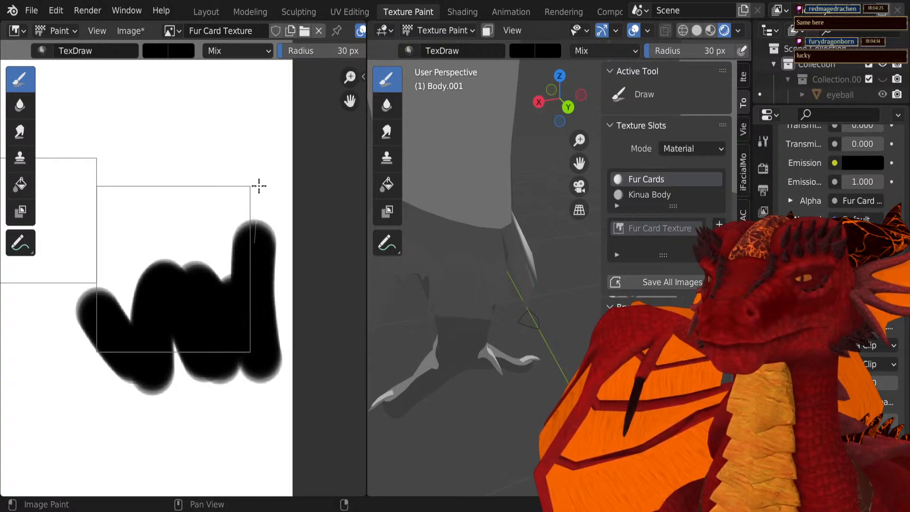
drag(223, 304, 265, 210)
Step: Paint black fur strokes from the bottom edge upward on the second lower-row UV square from the right
shift+middle_drag(148, 306, 319, 371)
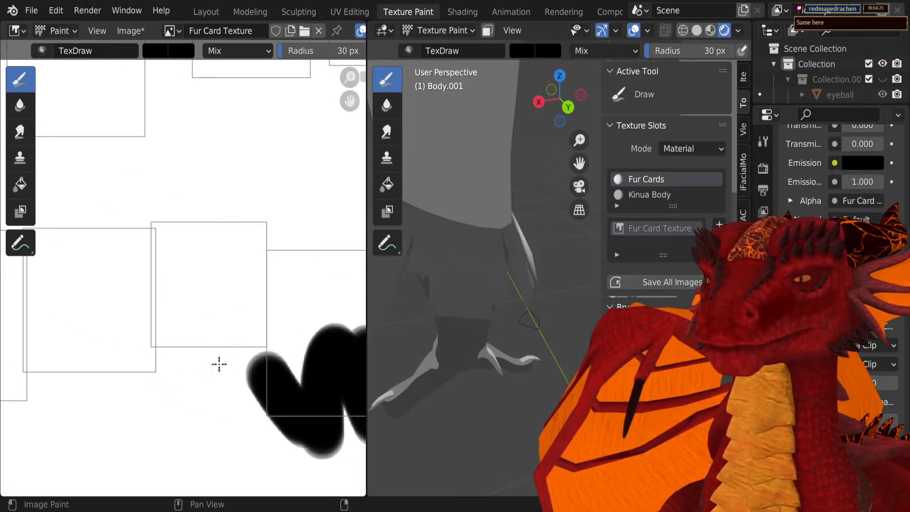
scroll(168, 354, up, 2)
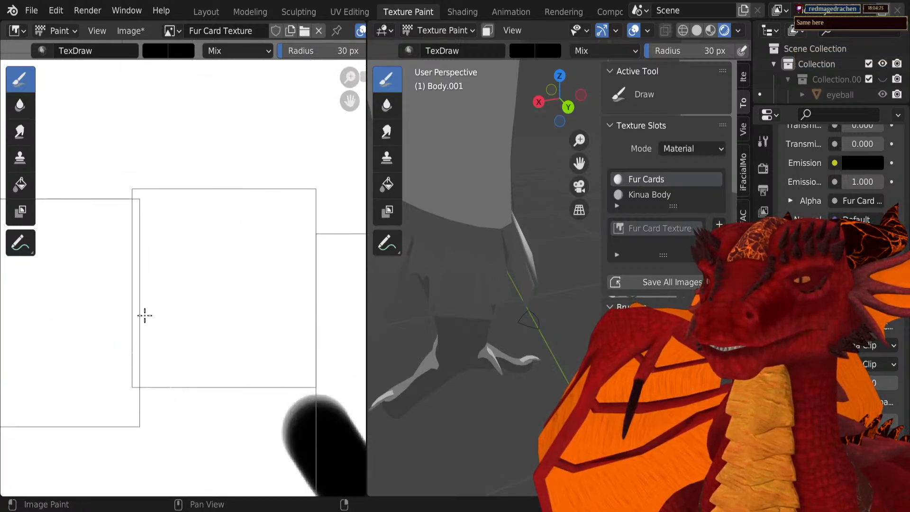
drag(143, 293, 137, 227)
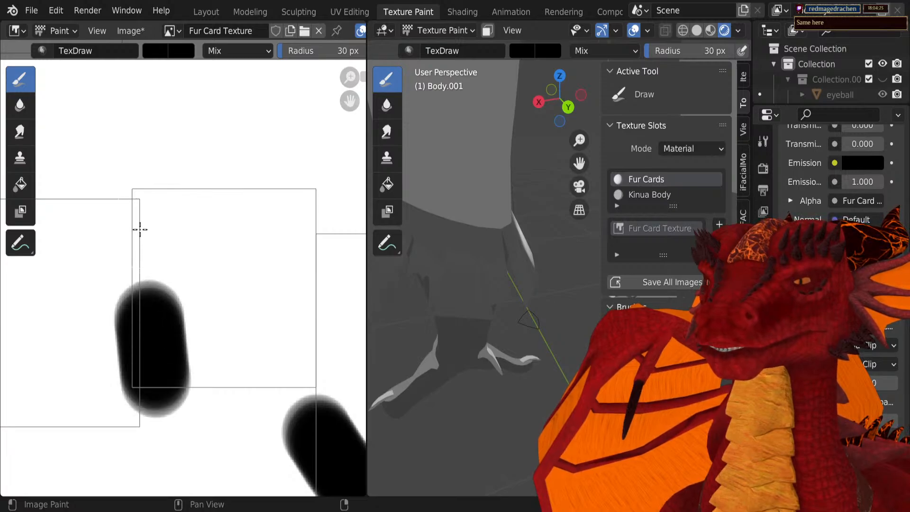
mouse_move(168, 337)
mouse_down()
mouse_move(178, 418)
mouse_move(211, 368)
mouse_move(242, 280)
mouse_move(235, 178)
mouse_move(254, 295)
mouse_move(248, 408)
mouse_move(215, 465)
mouse_move(265, 442)
mouse_move(303, 341)
mouse_move(314, 218)
mouse_up()
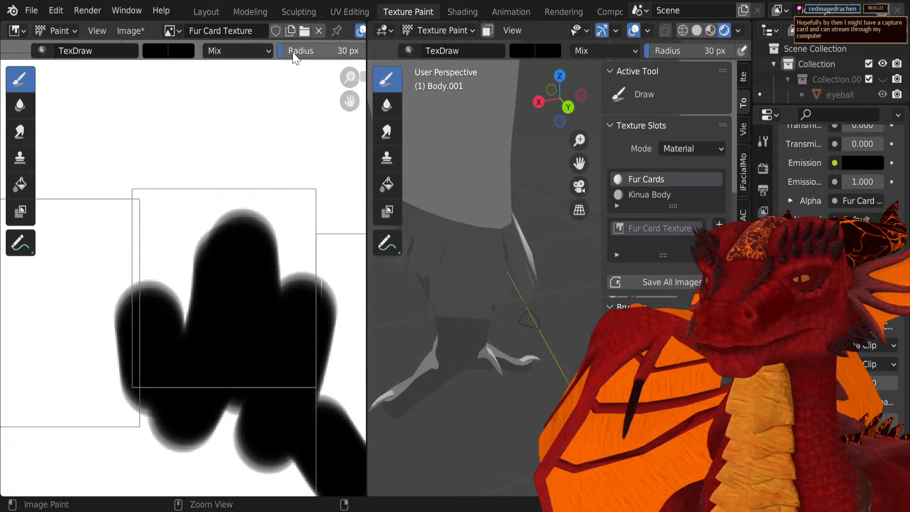
Step: Undo the last strokes near the second square's right edge and set the brush radius to 25 px
drag(285, 52, 282, 52)
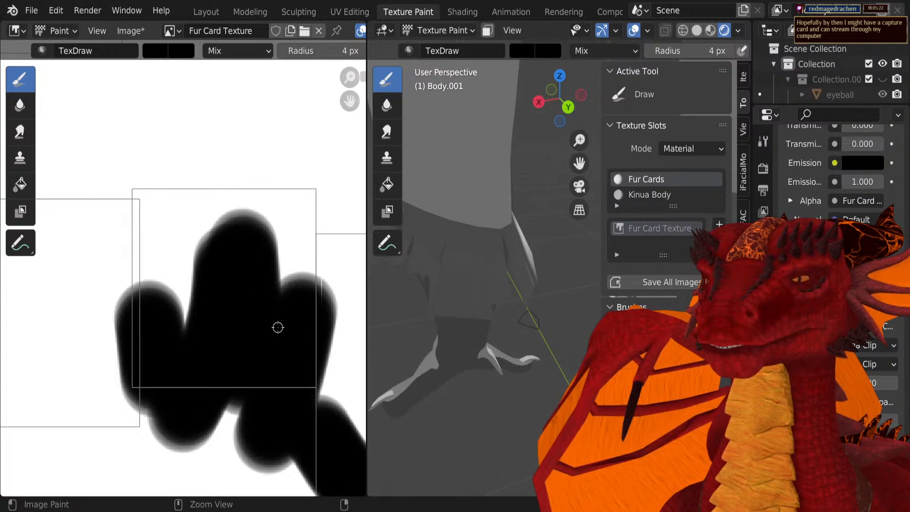
key(ctrl+z)
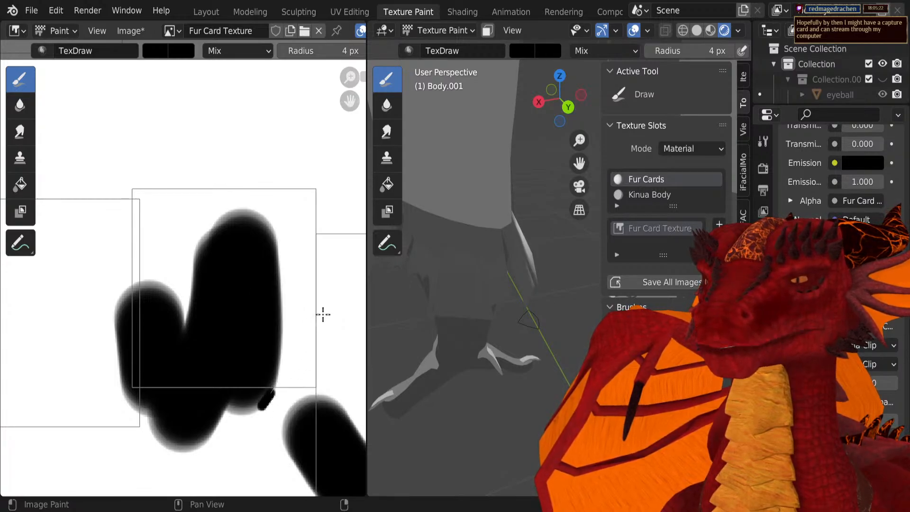
key(ctrl+z)
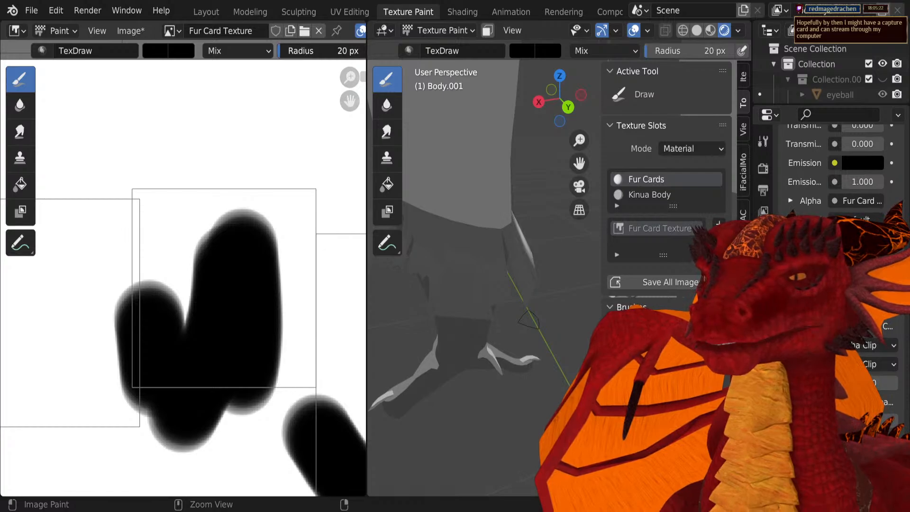
drag(318, 50, 322, 51)
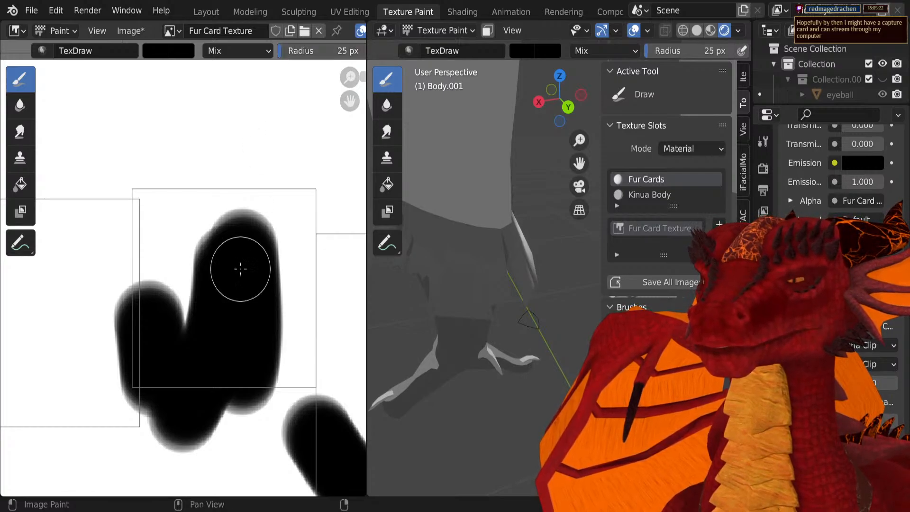
Step: Repaint the second square's right edge with slanted black fur strokes, keeping a gap beside the tall middle tuft
drag(238, 394, 282, 384)
drag(316, 346, 341, 242)
key(ctrl+z)
mouse_move(255, 386)
mouse_down()
mouse_move(275, 390)
mouse_move(329, 349)
mouse_move(367, 226)
mouse_up()
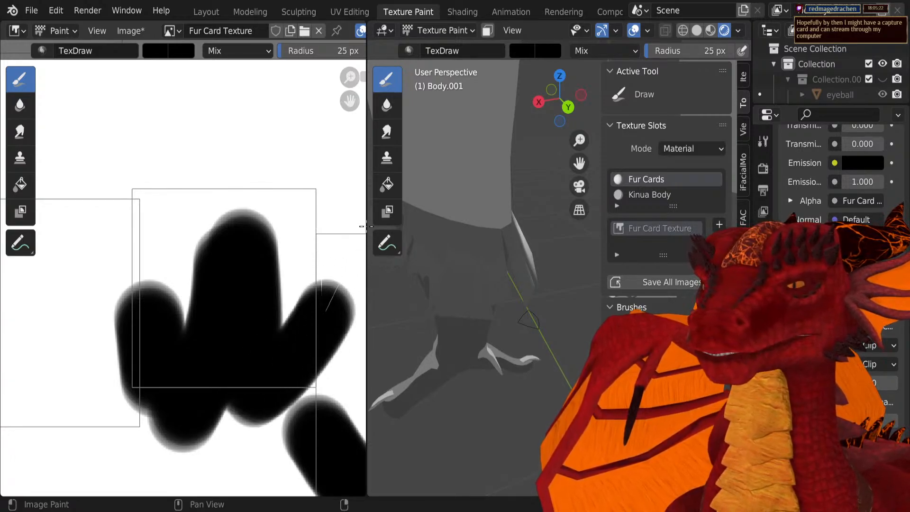
drag(329, 266, 351, 166)
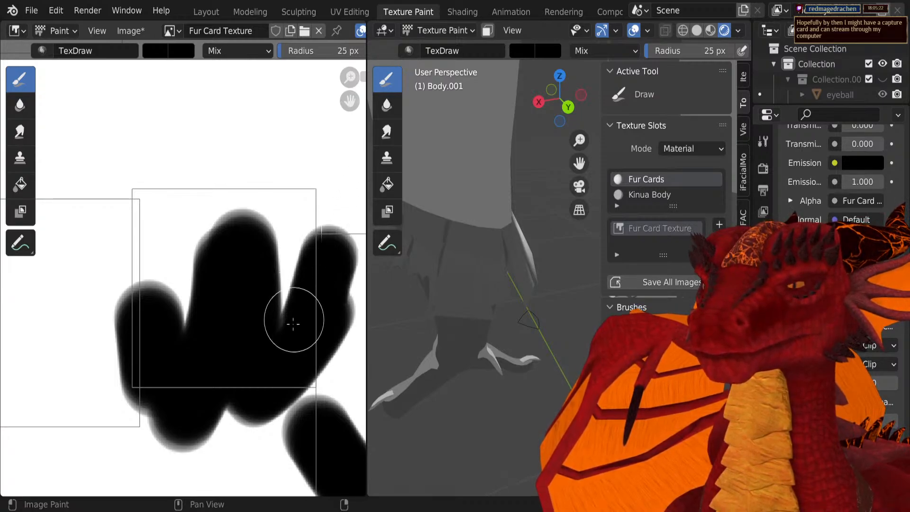
Step: Paint a vertical black fur stroke near the right edge of the third lower-row UV square from the right
shift+middle_drag(189, 370, 312, 366)
scroll(305, 365, down, 2)
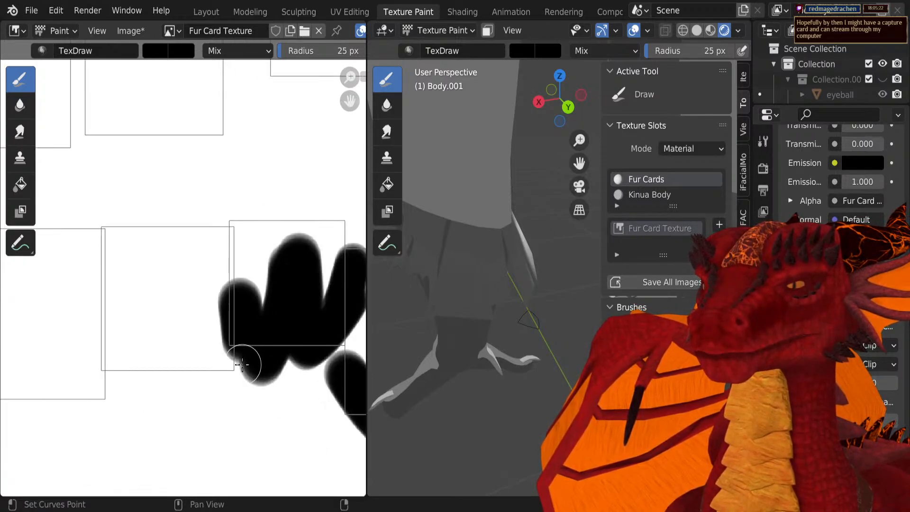
shift+middle_drag(235, 359, 284, 348)
mouse_move(274, 339)
mouse_down()
mouse_move(263, 355)
mouse_move(277, 264)
mouse_move(269, 227)
mouse_up()
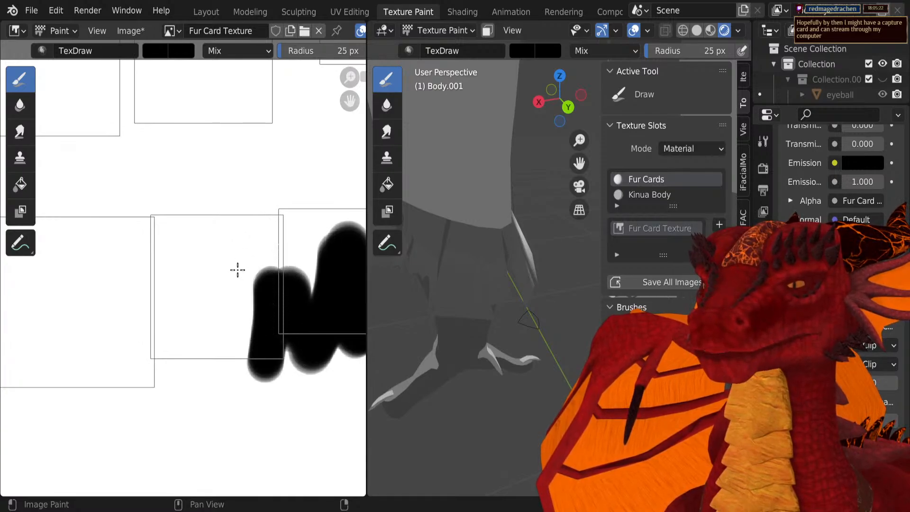
mouse_move(249, 361)
mouse_down()
mouse_move(254, 308)
mouse_move(222, 241)
mouse_move(233, 321)
mouse_up()
key(ctrl+z)
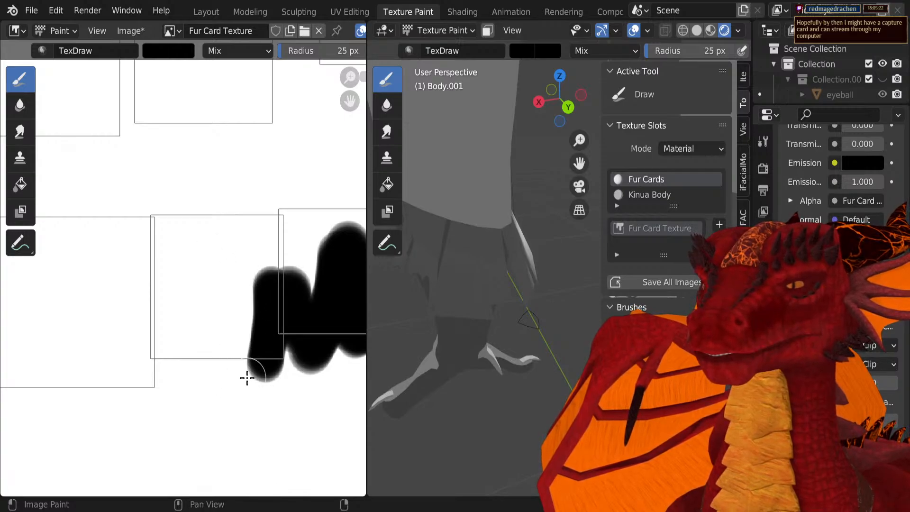
mouse_move(235, 354)
mouse_down()
mouse_move(219, 303)
mouse_move(199, 280)
mouse_move(234, 230)
mouse_up()
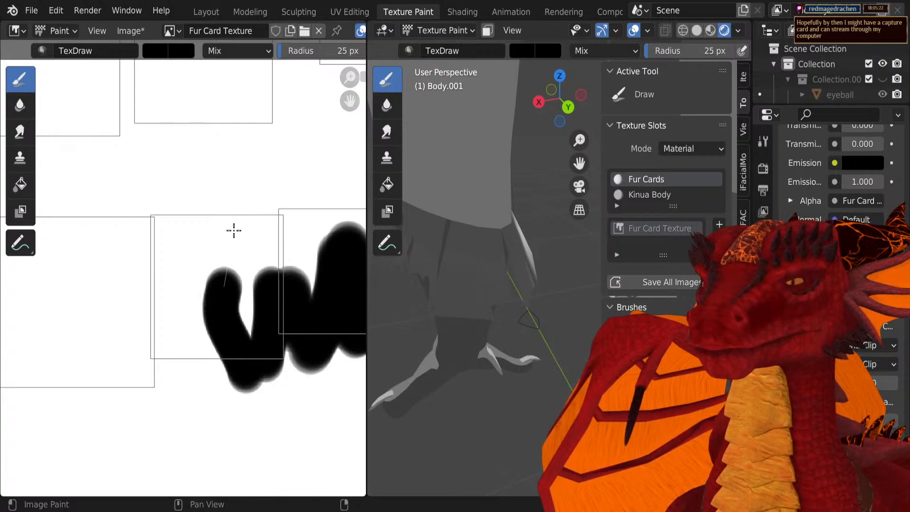
key(ctrl+z)
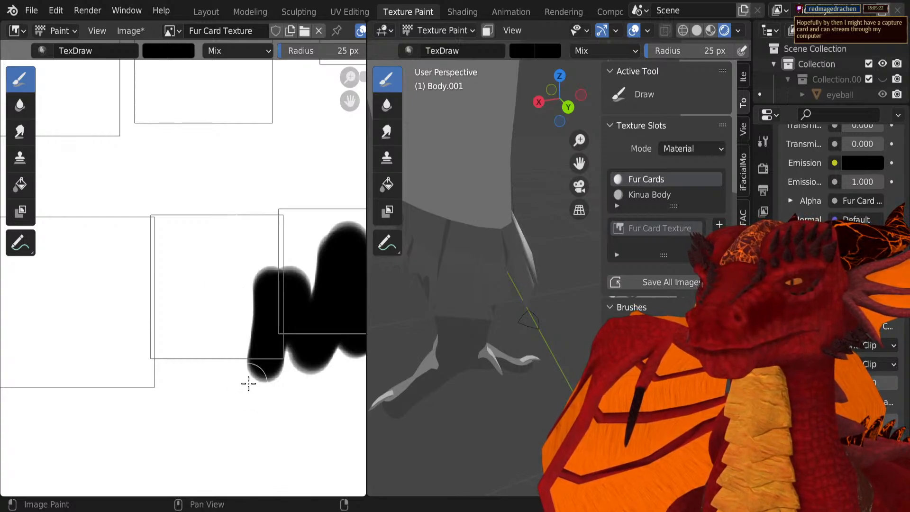
mouse_move(248, 382)
mouse_down()
mouse_move(202, 281)
mouse_move(216, 246)
mouse_move(244, 223)
mouse_up()
key(ctrl+z)
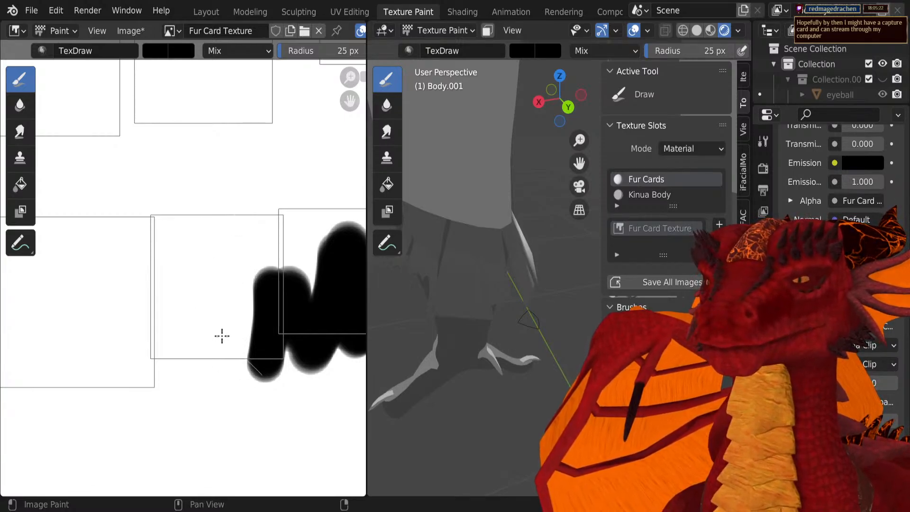
drag(221, 336, 213, 266)
key(ctrl+z)
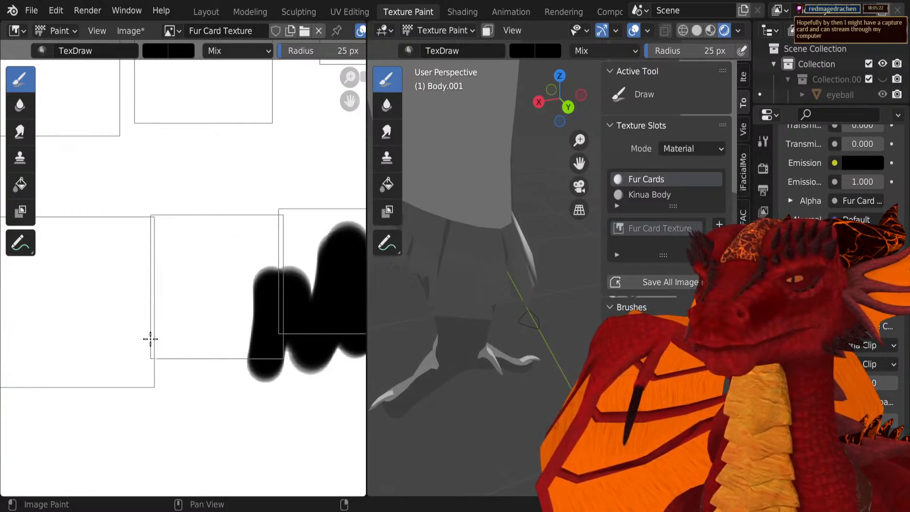
Step: Fill the third square with black fur strokes from its left edge across to the existing right-edge stroke, leaving gaps between the tips
mouse_move(153, 352)
mouse_down()
mouse_move(152, 254)
mouse_move(164, 192)
mouse_up()
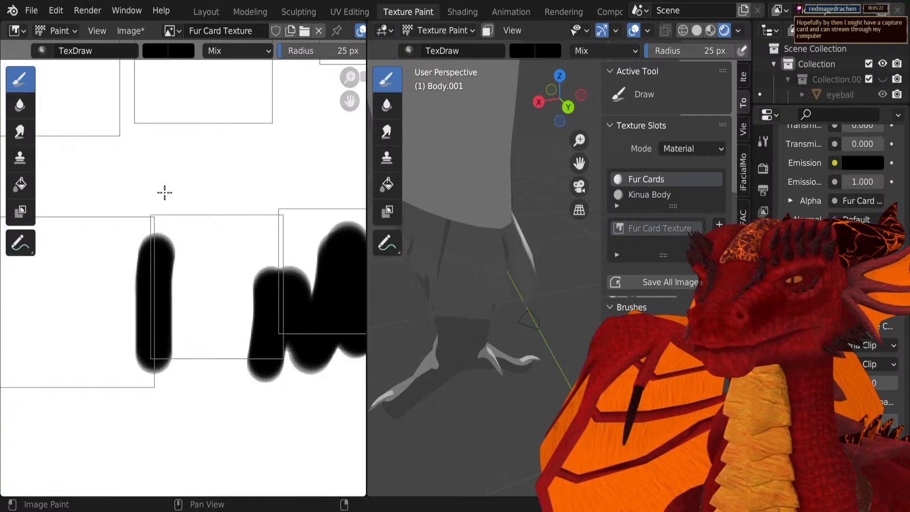
drag(179, 287, 194, 421)
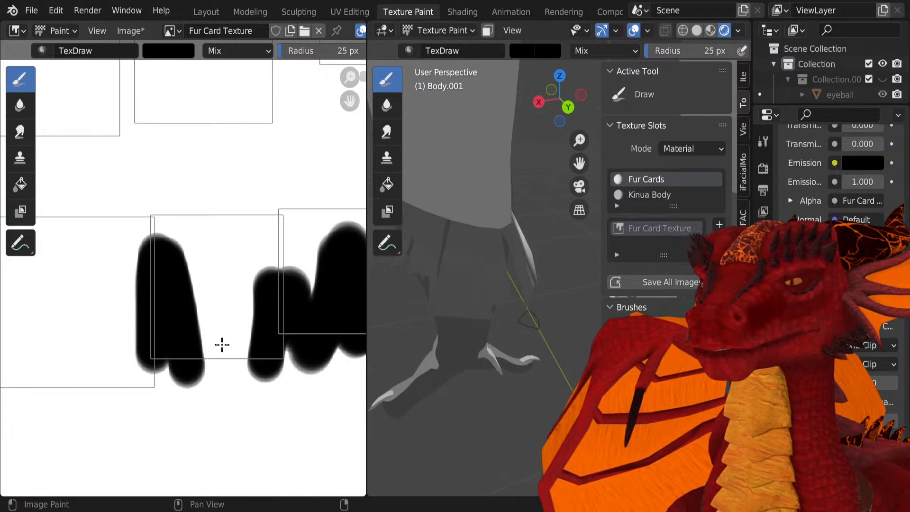
mouse_move(222, 345)
mouse_down()
mouse_move(215, 247)
mouse_move(251, 216)
mouse_move(241, 264)
mouse_up()
mouse_move(261, 350)
mouse_down()
mouse_move(266, 270)
mouse_move(280, 232)
mouse_up()
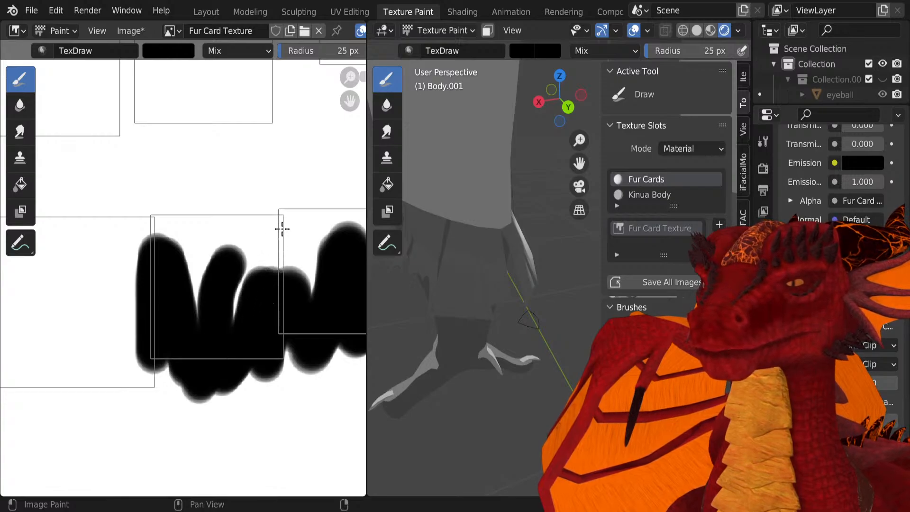
Step: Paint a slanted black fur stroke near the right edge of the fourth lower-row UV square from the right
scroll(290, 345, down, 1)
mouse_move(172, 309)
shift+middle_down()
mouse_move(291, 345)
mouse_move(270, 346)
mouse_move(279, 344)
shift+middle_up()
mouse_move(279, 368)
mouse_down()
mouse_move(245, 288)
mouse_move(245, 255)
mouse_up()
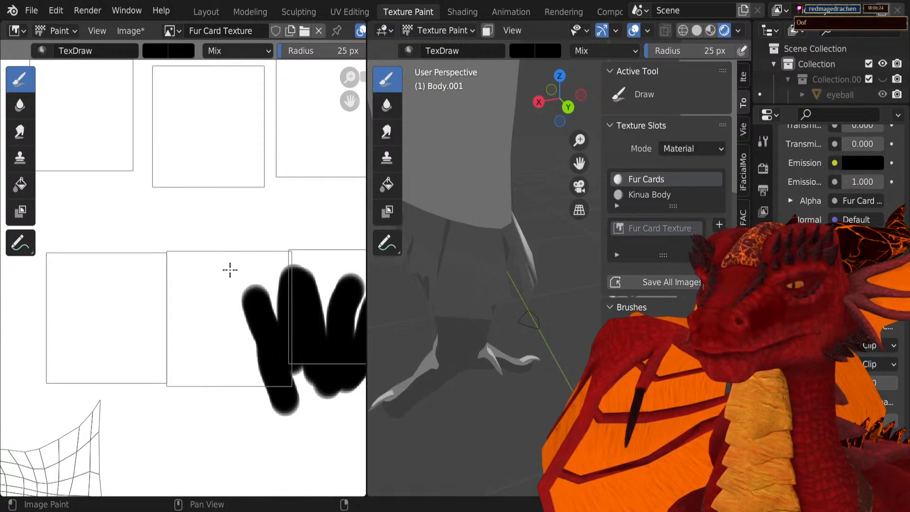
drag(240, 292, 251, 398)
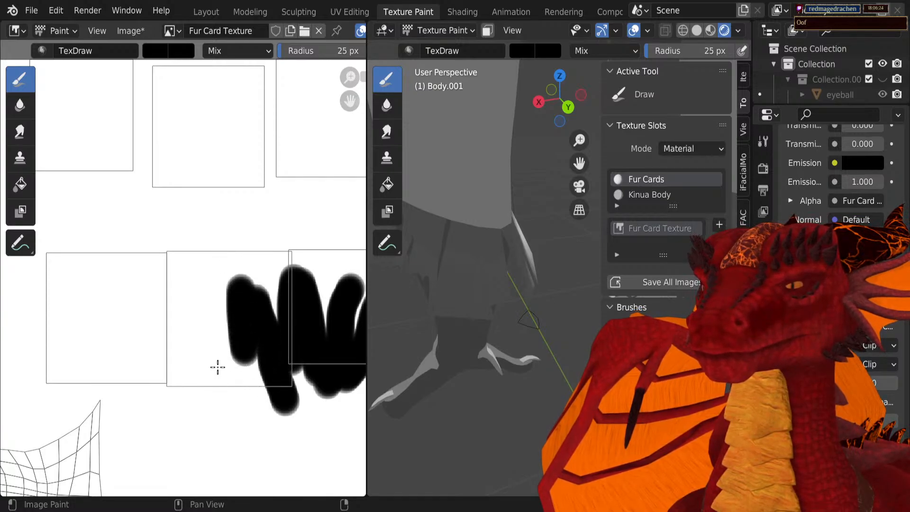
key(ctrl+z)
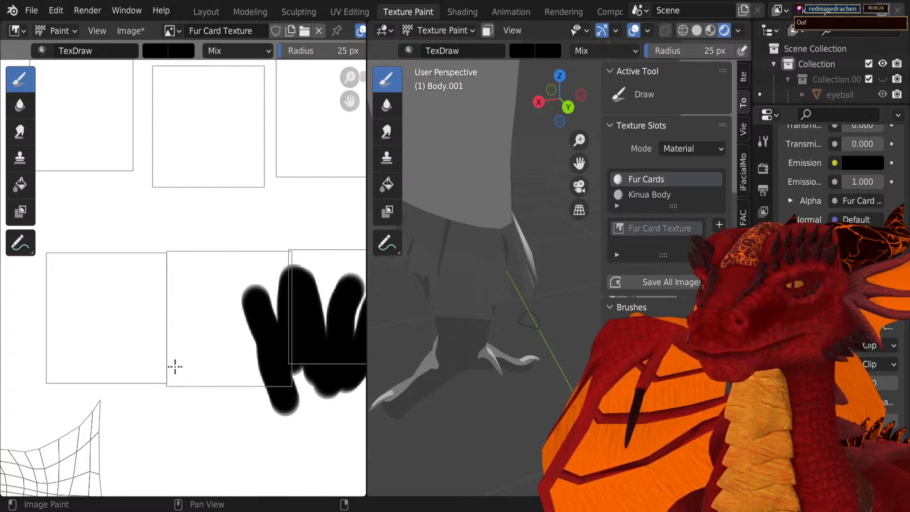
Step: Paint black fur strokes down the fourth square's left edge and up to its right-edge stroke, leaving gaps between the tips
mouse_move(170, 390)
mouse_down()
mouse_move(185, 303)
mouse_move(171, 270)
mouse_move(179, 234)
mouse_up()
drag(187, 286, 219, 441)
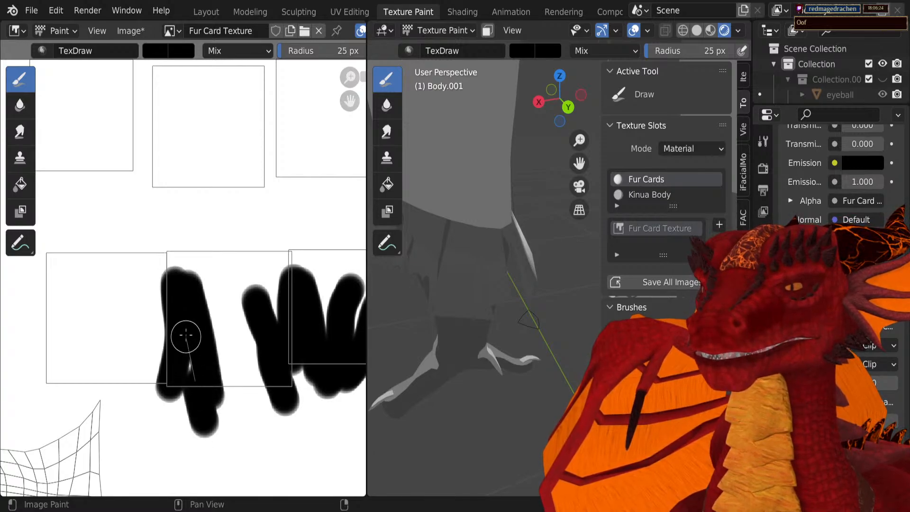
key(ctrl+z)
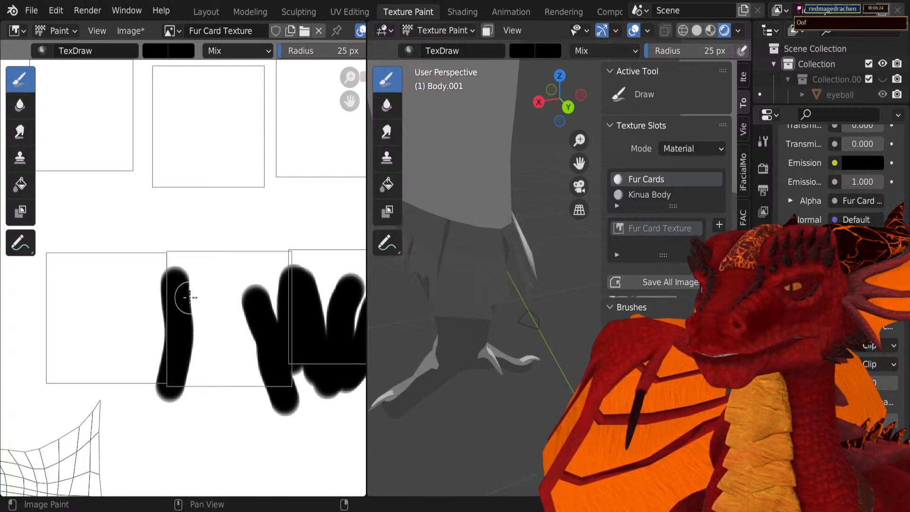
mouse_move(190, 300)
mouse_down()
mouse_move(219, 377)
mouse_move(202, 444)
mouse_up()
key(ctrl+z)
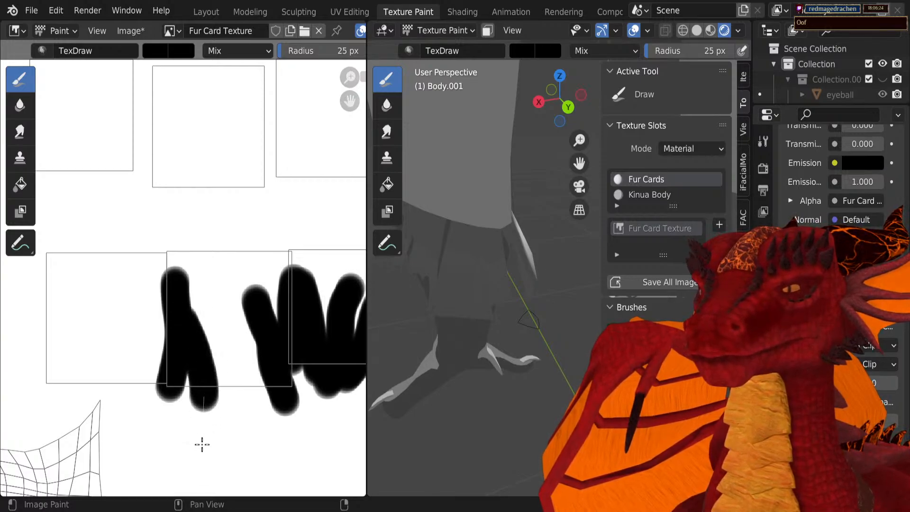
mouse_move(230, 378)
mouse_down()
mouse_move(248, 345)
mouse_move(229, 282)
mouse_move(264, 252)
mouse_up()
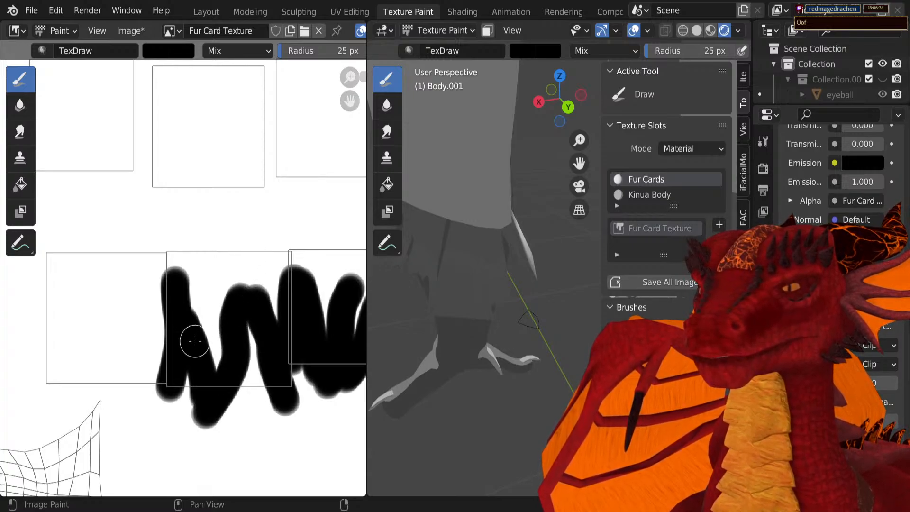
Step: Paint a curved black stroke flaring down into the lower-right corner of the leftmost lower-row square
middle_drag(195, 340, 285, 369)
drag(240, 307, 233, 439)
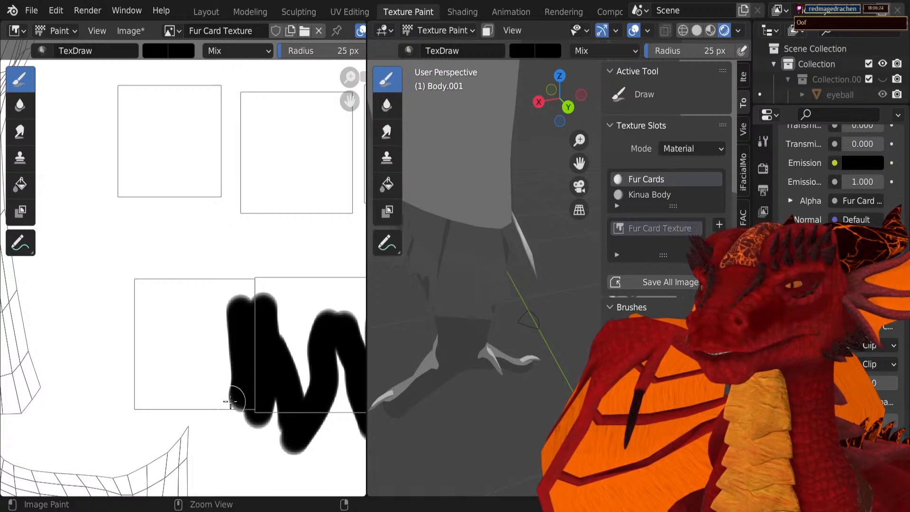
key(ctrl+z)
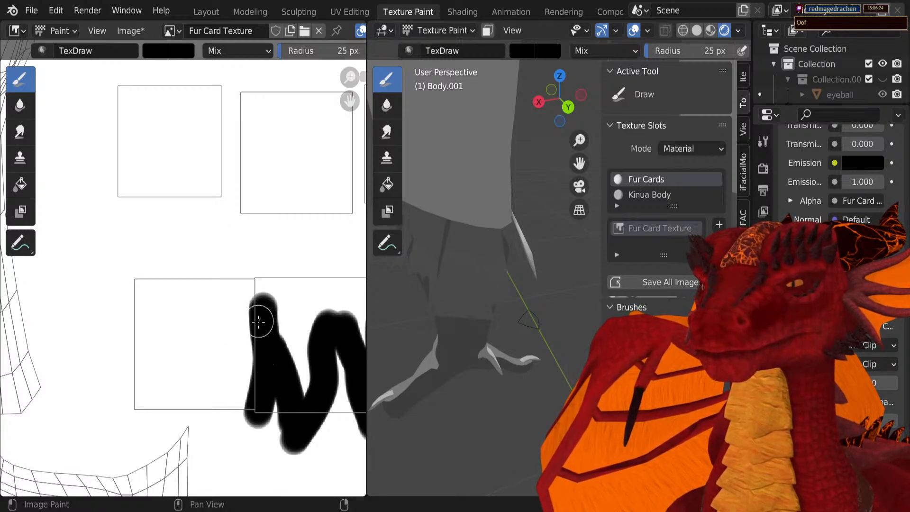
mouse_move(258, 322)
mouse_down()
mouse_move(249, 363)
mouse_move(256, 394)
mouse_move(238, 435)
mouse_move(203, 451)
mouse_up()
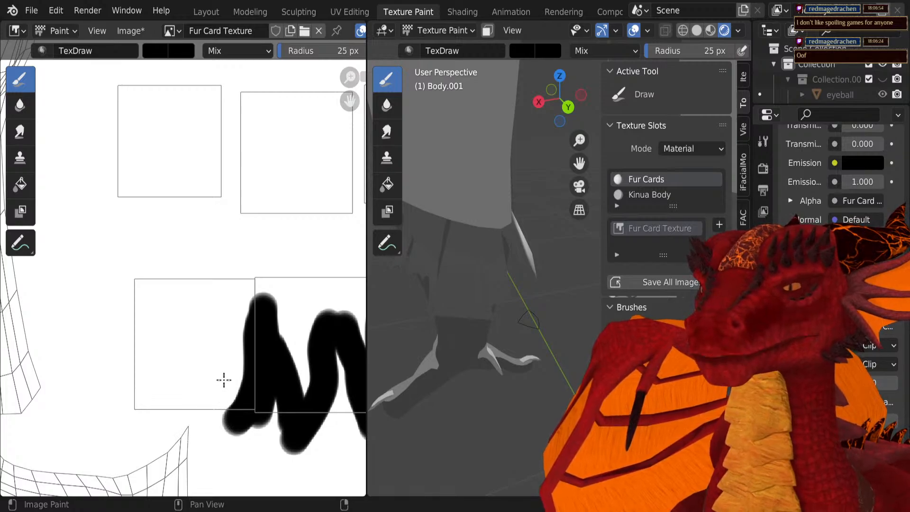
Step: Paint black fur tufts across the rest of the leftmost lower-row square, ending with a tall stroke along its left edge
mouse_move(224, 379)
mouse_down()
mouse_move(223, 299)
mouse_move(204, 319)
mouse_up()
drag(180, 353, 175, 401)
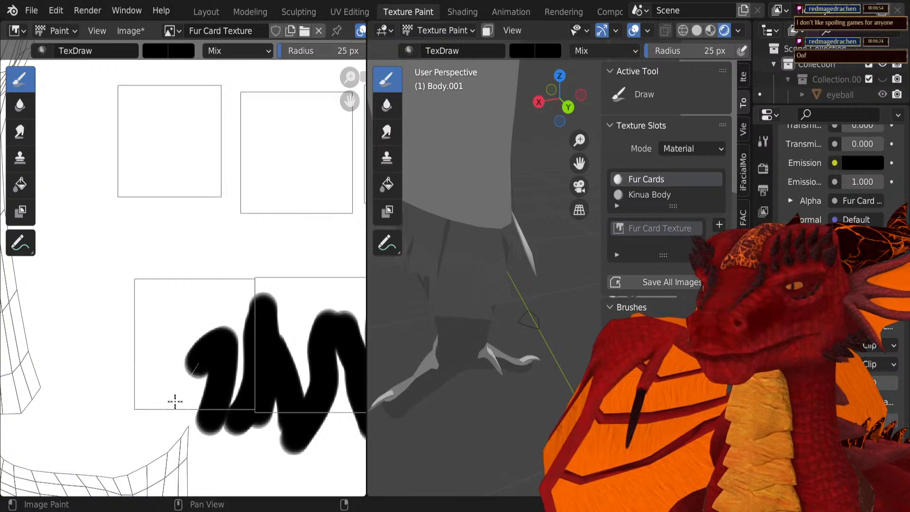
mouse_move(182, 321)
mouse_down()
mouse_move(189, 294)
mouse_move(165, 311)
mouse_up()
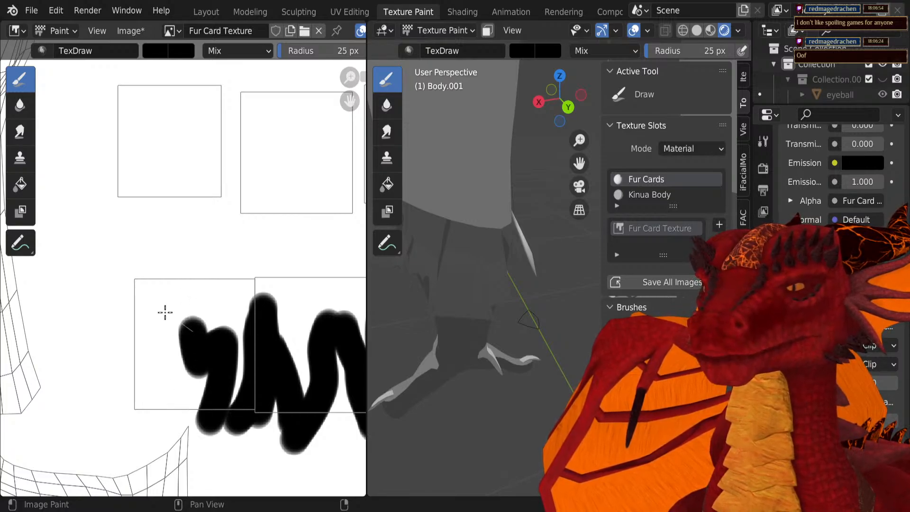
drag(174, 398, 180, 431)
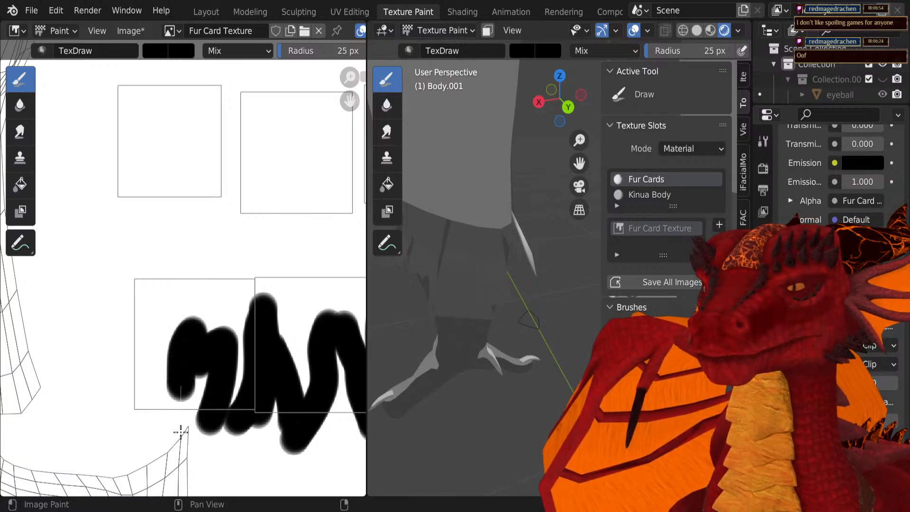
mouse_move(151, 393)
mouse_down()
mouse_move(122, 351)
mouse_move(136, 309)
mouse_move(154, 294)
mouse_move(149, 256)
mouse_up()
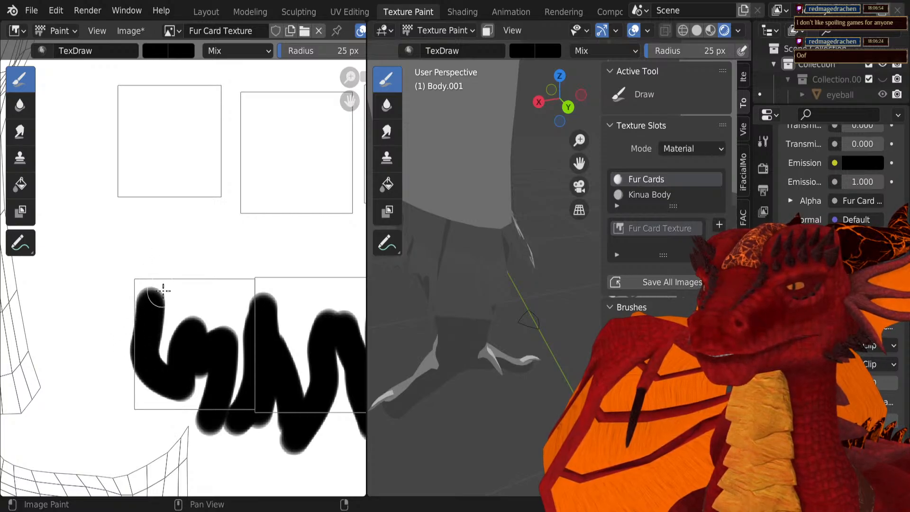
Step: Fill the white gap between the strokes of the two rightmost lower-row squares with black along their shared edge
middle_drag(163, 291, 118, 362)
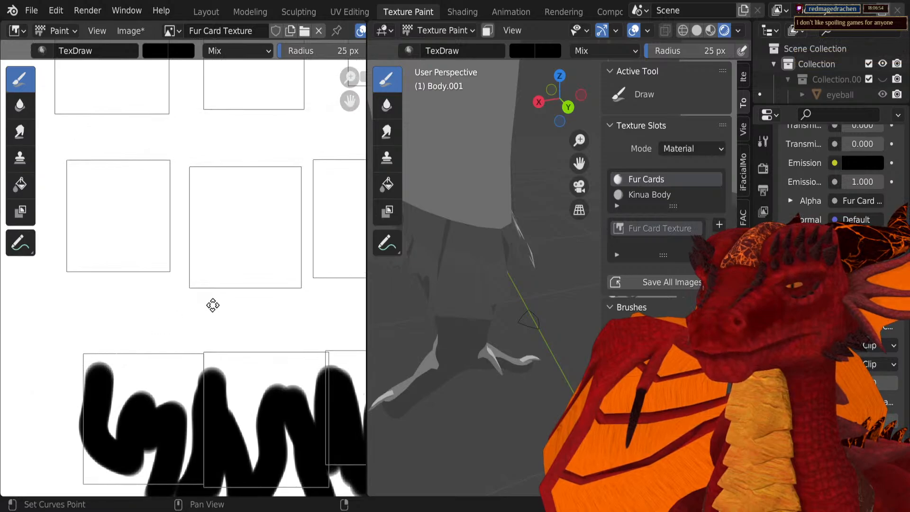
middle_drag(213, 305, 53, 378)
mouse_move(201, 343)
middle_down()
mouse_move(164, 365)
mouse_move(202, 254)
mouse_move(204, 213)
middle_up()
scroll(203, 349, down, 2)
scroll(203, 349, up, 2)
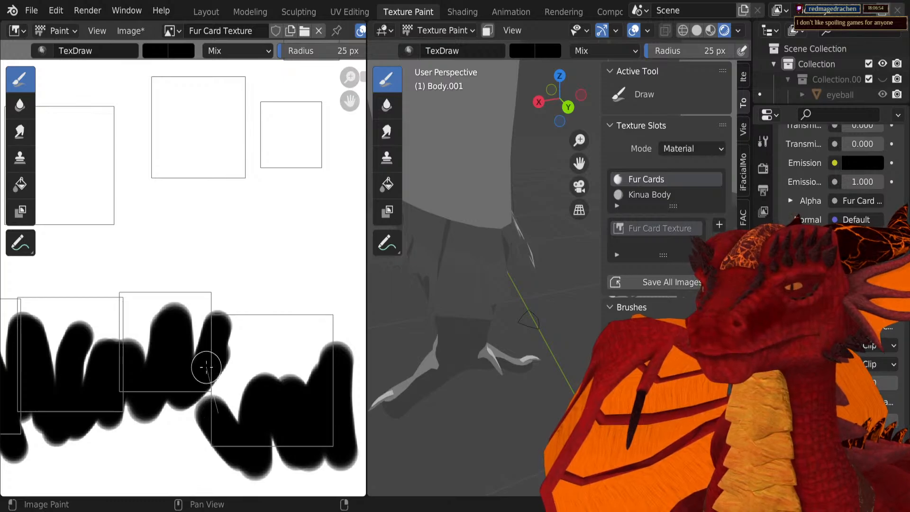
drag(206, 367, 200, 328)
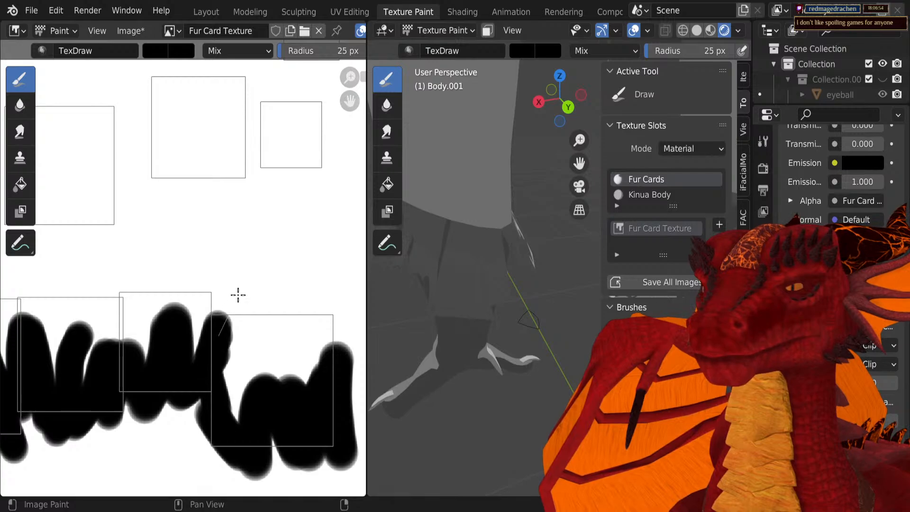
drag(206, 370, 213, 433)
Step: Paint vertical and V-shaped black fur strokes over the small rightmost UV square of the middle row
mouse_move(273, 213)
middle_down()
mouse_move(240, 367)
mouse_move(270, 354)
mouse_move(218, 357)
middle_up()
mouse_move(278, 240)
mouse_down()
mouse_move(282, 416)
mouse_move(297, 207)
mouse_up()
key(ctrl+z)
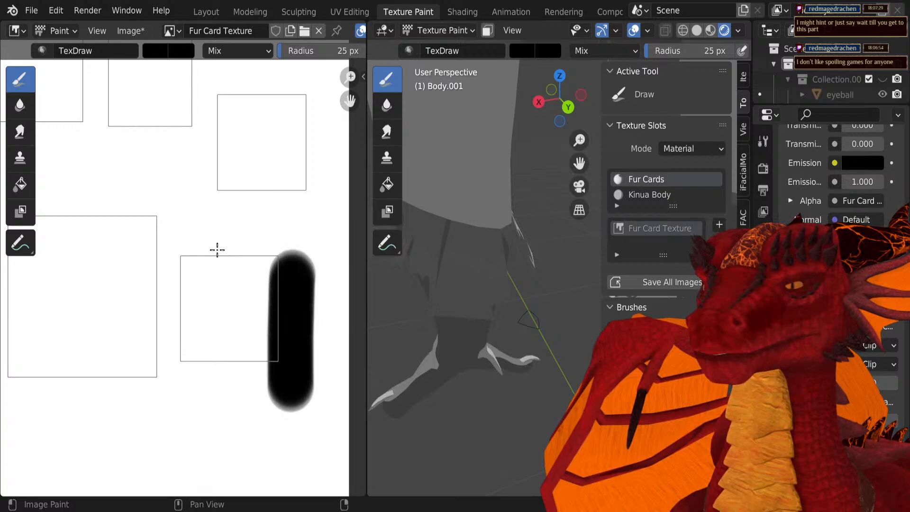
mouse_move(174, 277)
mouse_down()
mouse_move(197, 325)
mouse_move(203, 392)
mouse_move(175, 442)
mouse_up()
mouse_move(258, 350)
mouse_down()
mouse_move(285, 294)
mouse_move(287, 205)
mouse_move(269, 189)
mouse_up()
shift+middle_drag(155, 276, 285, 304)
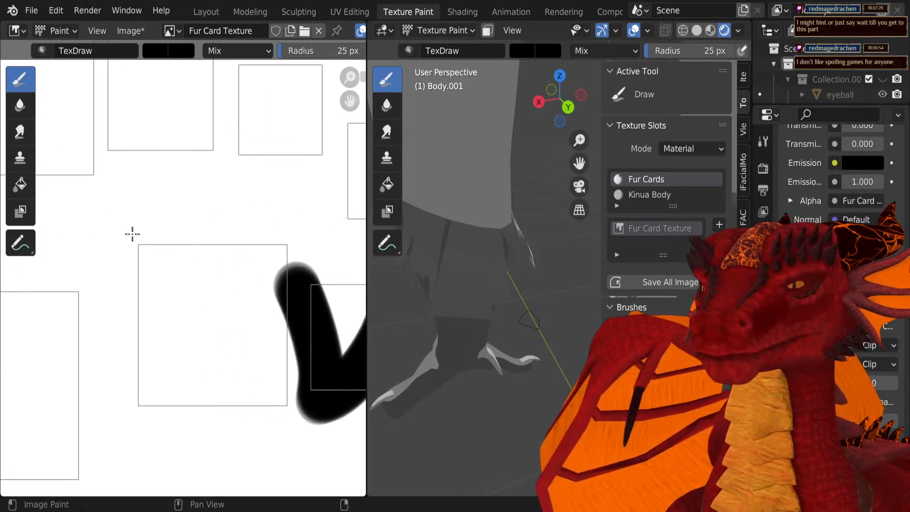
mouse_move(135, 232)
mouse_down()
mouse_move(169, 312)
mouse_move(141, 406)
mouse_move(143, 468)
mouse_move(223, 372)
mouse_move(238, 300)
mouse_move(220, 219)
mouse_move(233, 183)
mouse_move(236, 392)
mouse_move(213, 460)
mouse_move(239, 475)
mouse_up()
mouse_move(286, 389)
mouse_down()
mouse_move(309, 260)
mouse_move(301, 169)
mouse_up()
middle_drag(106, 428, 205, 425)
scroll(220, 406, down, 1)
key(ctrl+z)
key(ctrl+z)
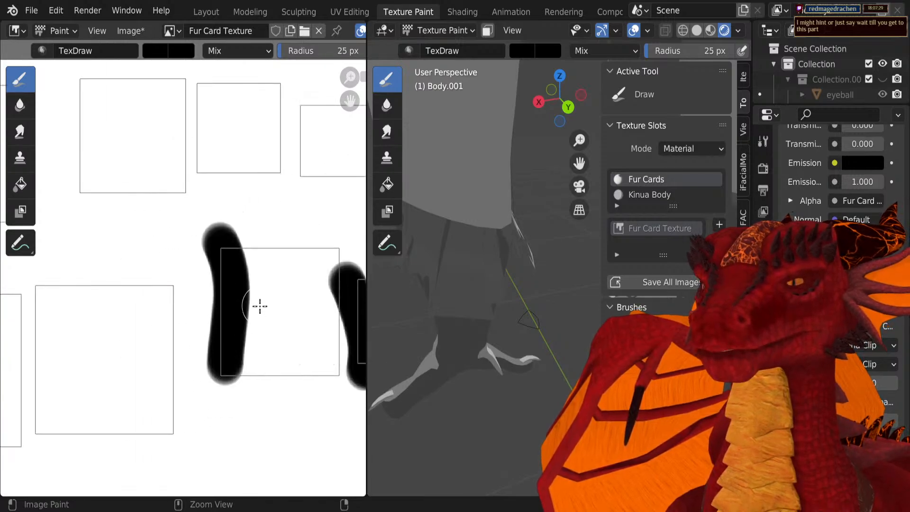
Step: Paint separate slanted black fur strokes across the second middle-row square from the right, joining the small square's strokes
mouse_move(245, 278)
mouse_down()
mouse_move(243, 361)
mouse_move(216, 421)
mouse_up()
mouse_move(245, 382)
mouse_down()
mouse_move(303, 284)
mouse_move(306, 237)
mouse_up()
key(ctrl+z)
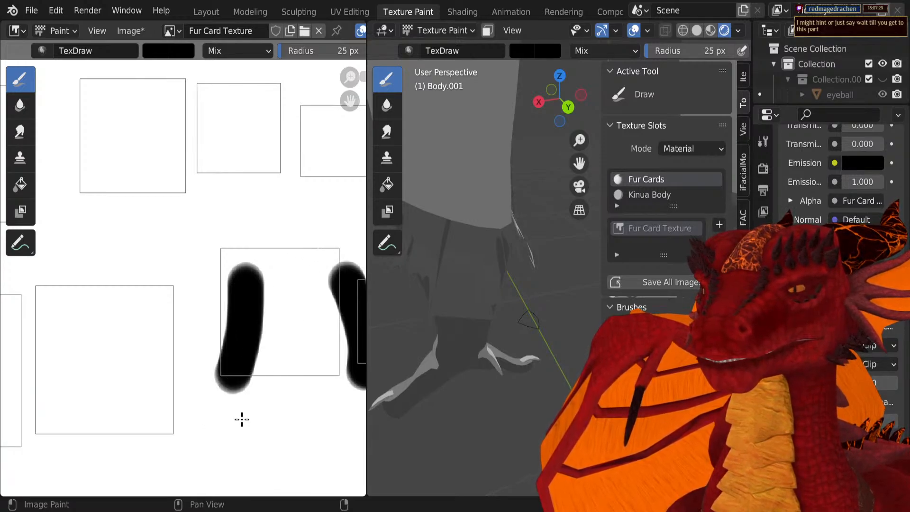
mouse_move(262, 381)
mouse_down()
mouse_move(294, 355)
mouse_move(314, 308)
mouse_move(294, 250)
mouse_move(313, 259)
mouse_up()
mouse_move(313, 371)
mouse_down()
mouse_move(346, 311)
mouse_move(353, 270)
mouse_move(342, 203)
mouse_up()
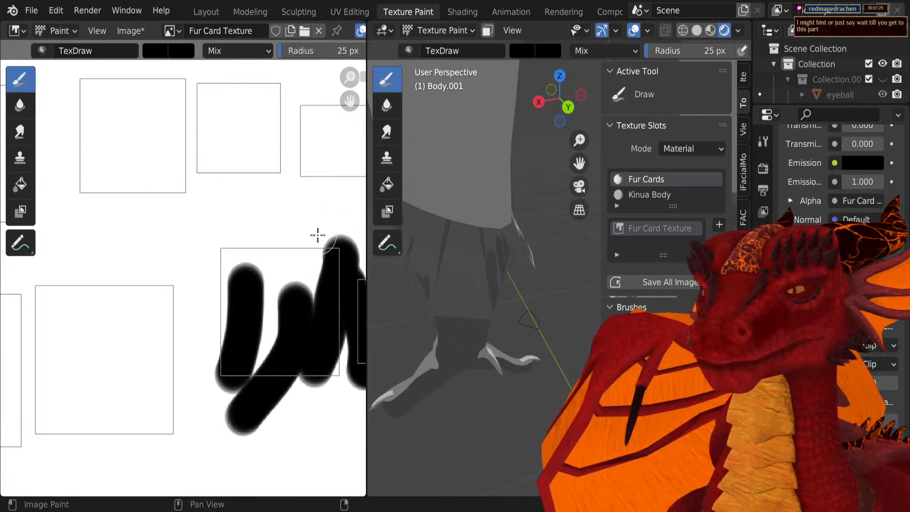
key(ctrl+z)
mouse_move(307, 384)
mouse_down()
mouse_move(347, 325)
mouse_move(349, 251)
mouse_up()
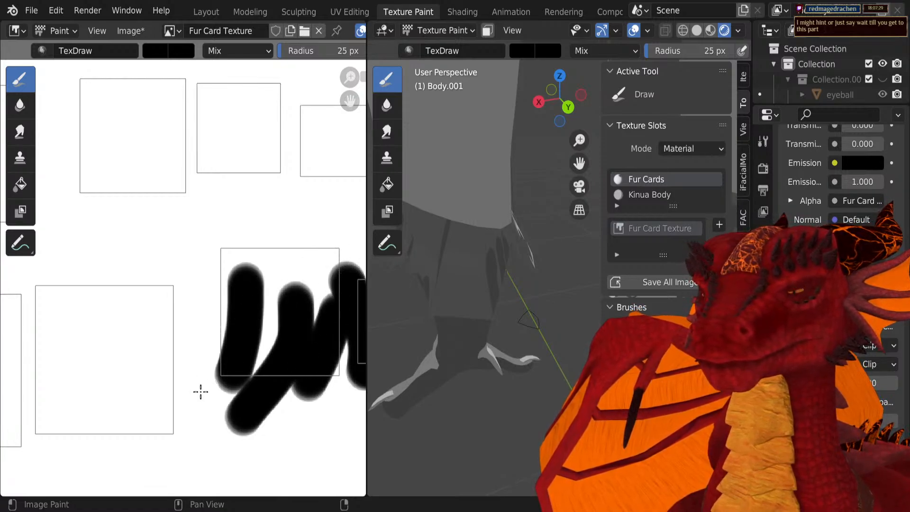
Step: Check the fur on the leg, and fill the gap in the lower-right part of the small rightmost square with black
middle_drag(500, 321, 663, 287)
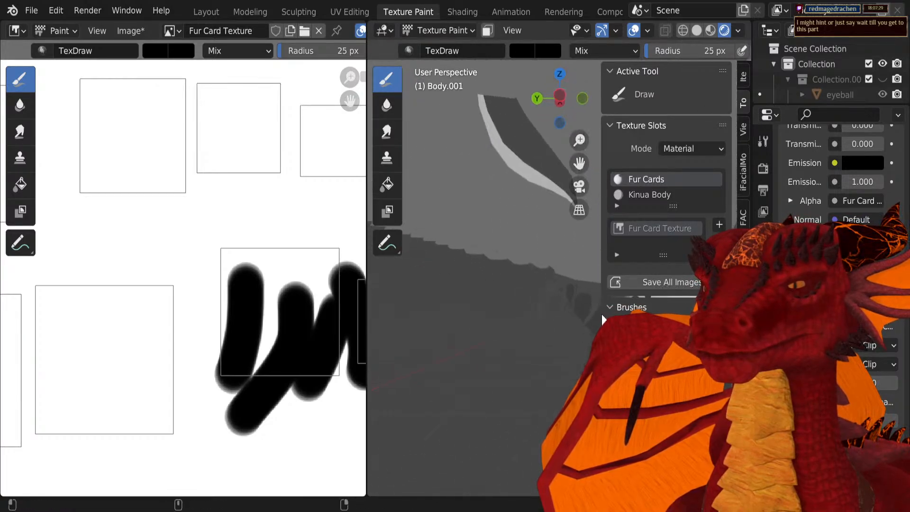
middle_drag(603, 319, 546, 180)
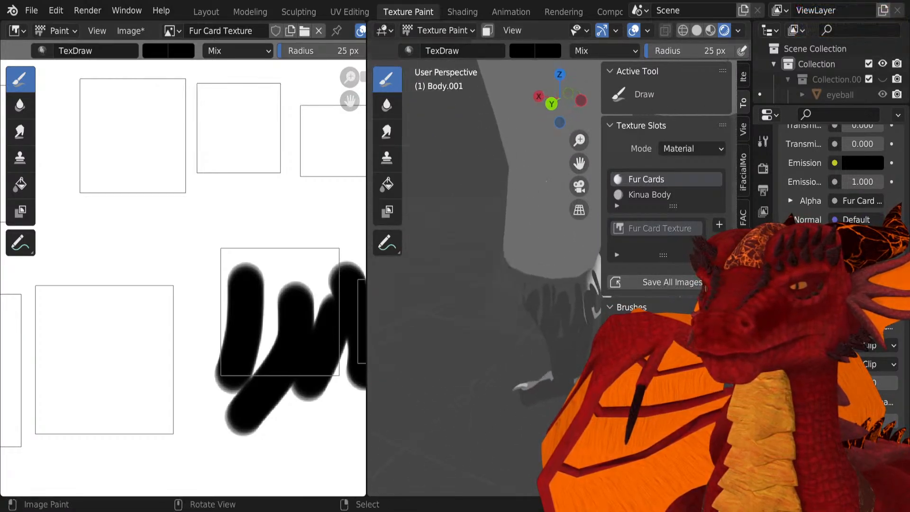
mouse_move(254, 396)
middle_down()
mouse_move(142, 387)
mouse_move(189, 325)
middle_up()
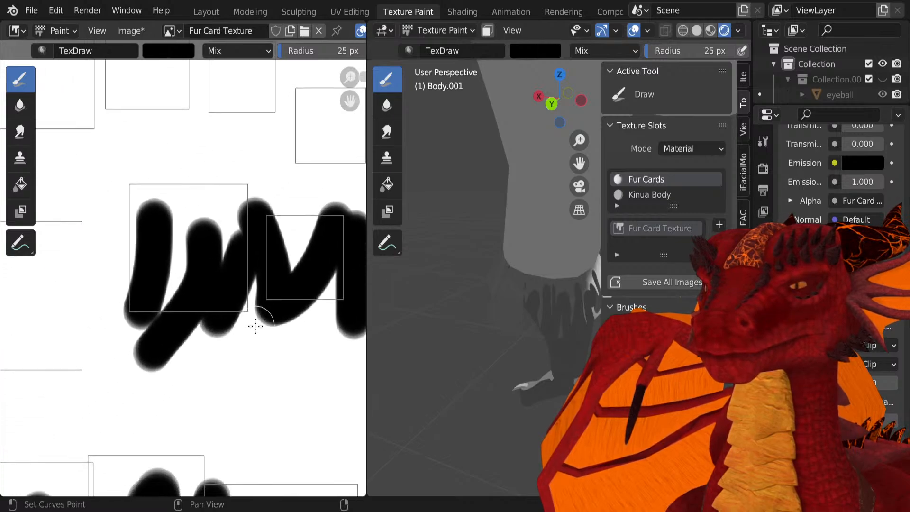
middle_drag(256, 326, 219, 329)
drag(270, 311, 331, 240)
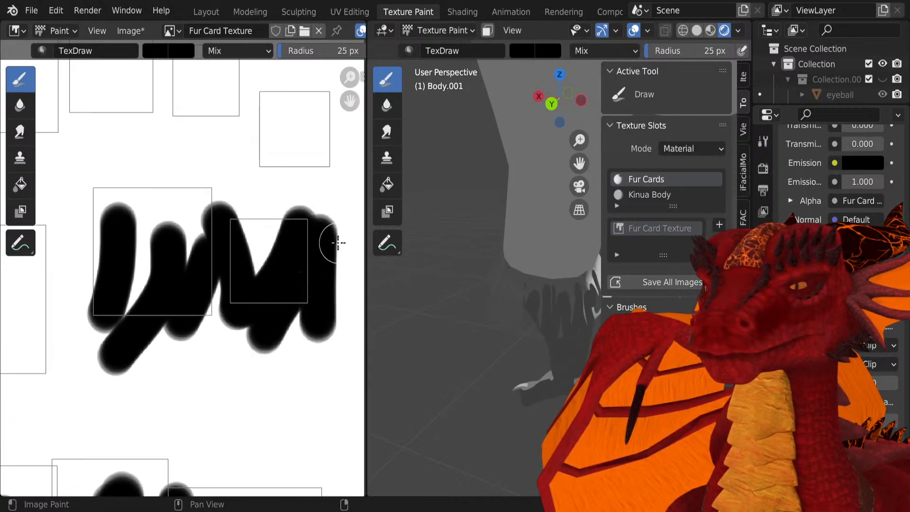
Step: Fill the white gaps at the base of the strokes in the lower row's leftmost squares, extending the black past the left edge
mouse_move(549, 362)
middle_down()
mouse_move(491, 367)
mouse_move(481, 320)
middle_up()
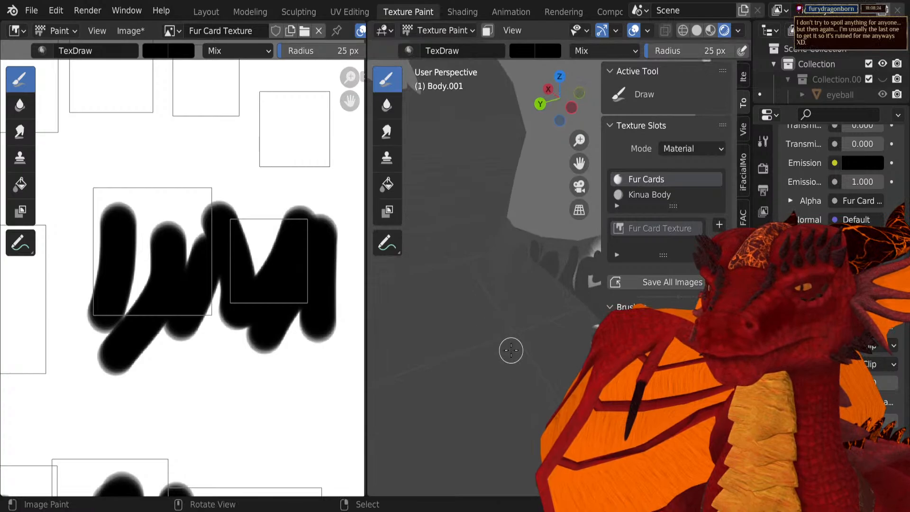
scroll(219, 362, down, 3)
middle_drag(183, 392, 230, 305)
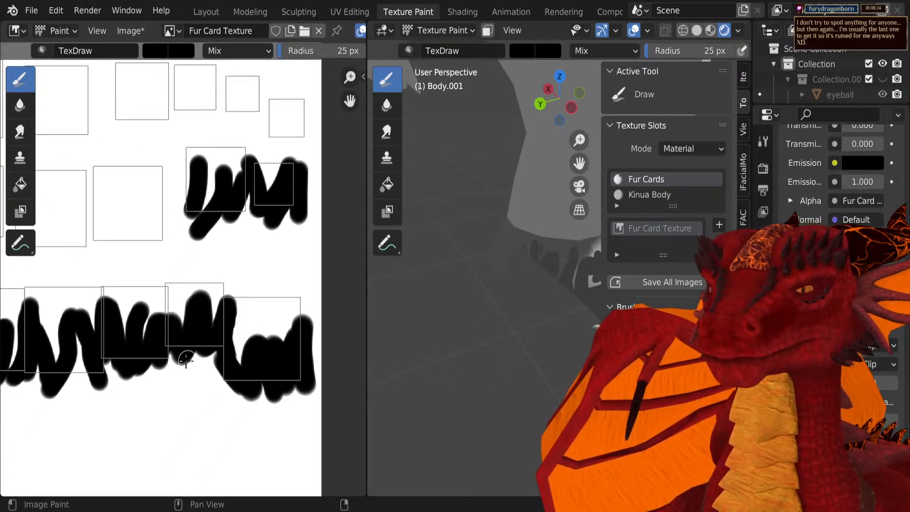
middle_drag(186, 360, 308, 372)
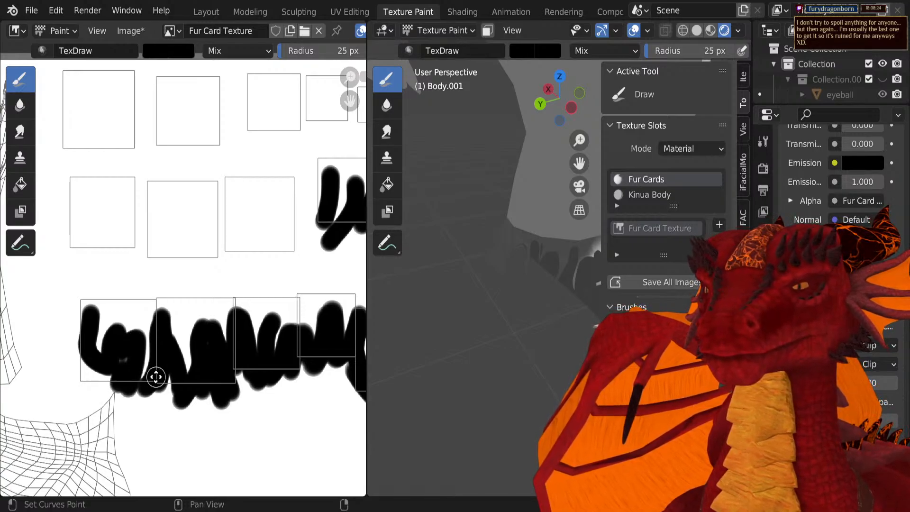
scroll(213, 369, up, 2)
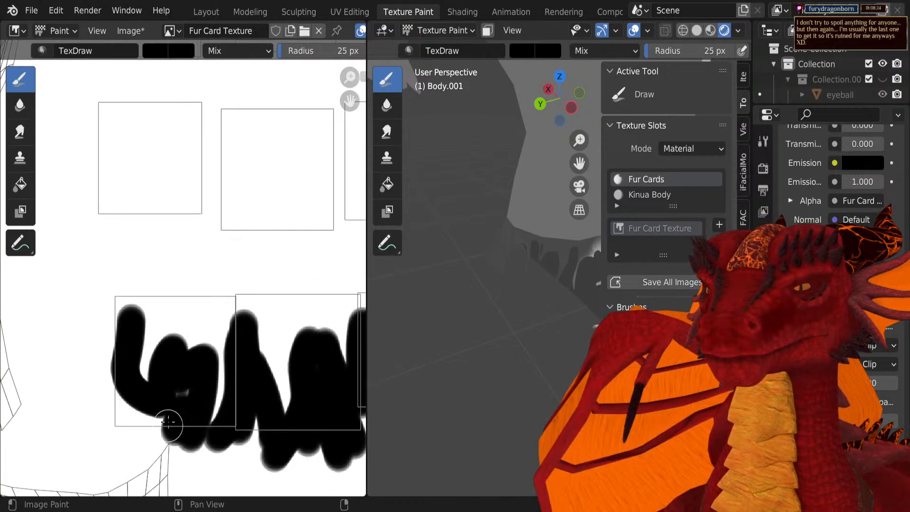
drag(168, 421, 198, 358)
mouse_move(165, 409)
mouse_down()
mouse_move(106, 434)
mouse_move(92, 399)
mouse_move(98, 355)
mouse_up()
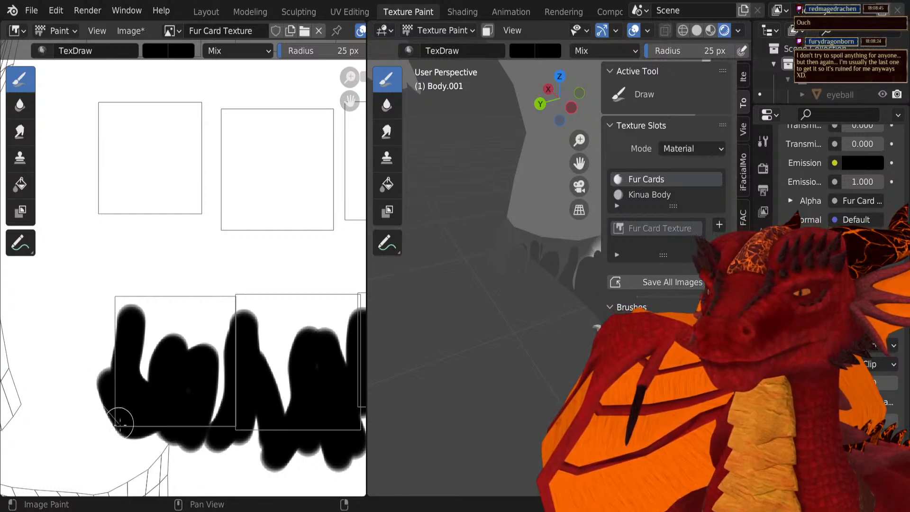
drag(120, 423, 212, 433)
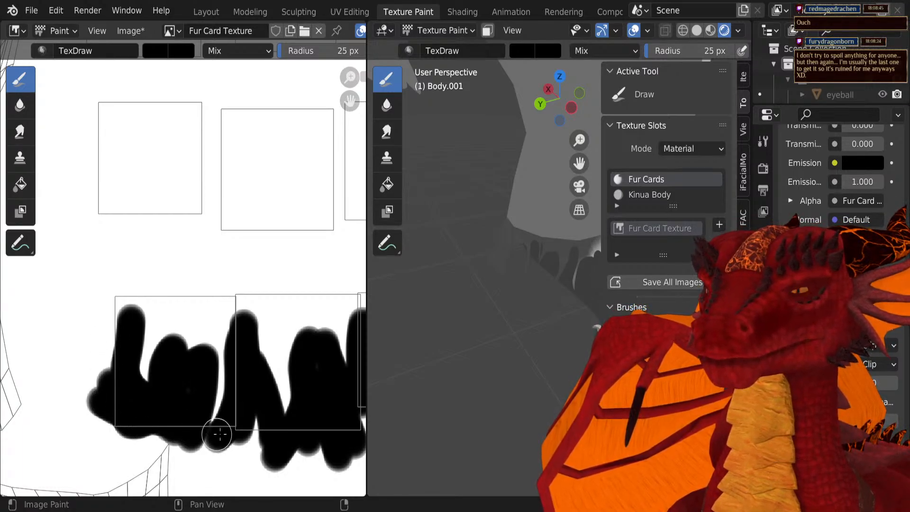
Step: Review the painted right-hand squares and examine the fur strokes on the leg's cards in the 3D view
middle_drag(273, 367, 138, 432)
middle_drag(270, 347, 96, 383)
scroll(196, 336, down, 2)
middle_drag(197, 335, 177, 359)
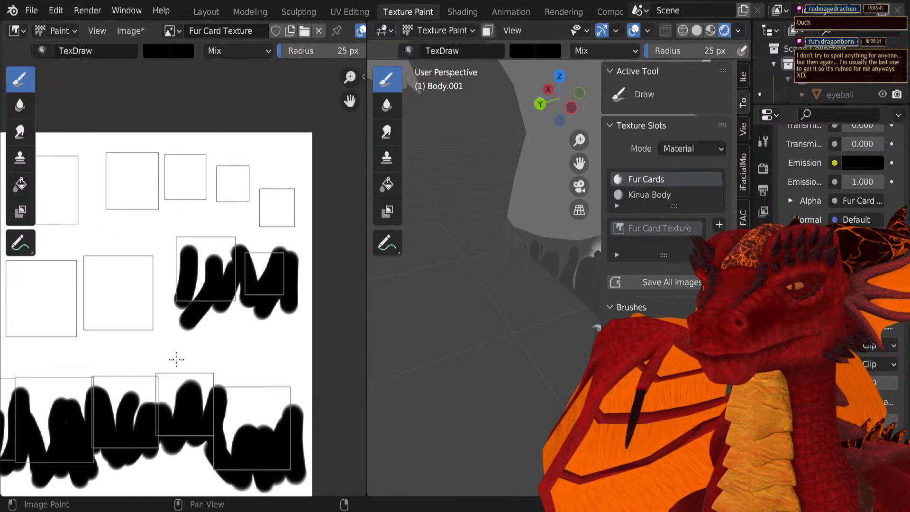
middle_drag(444, 317, 404, 341)
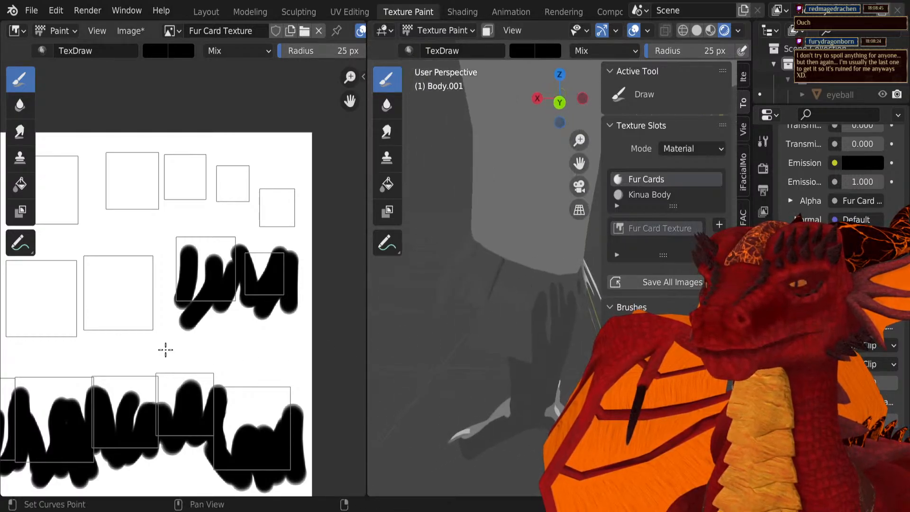
Step: Paint upright black fur strokes, joined at the base, across the middle row's third square from the right
middle_drag(165, 350, 239, 366)
scroll(218, 413, up, 2)
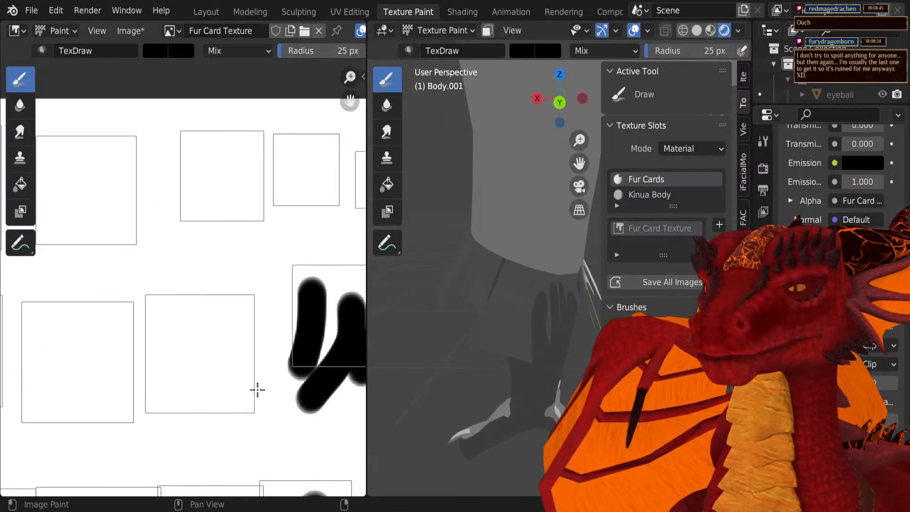
mouse_move(247, 423)
mouse_down()
mouse_move(264, 292)
mouse_move(250, 320)
mouse_up()
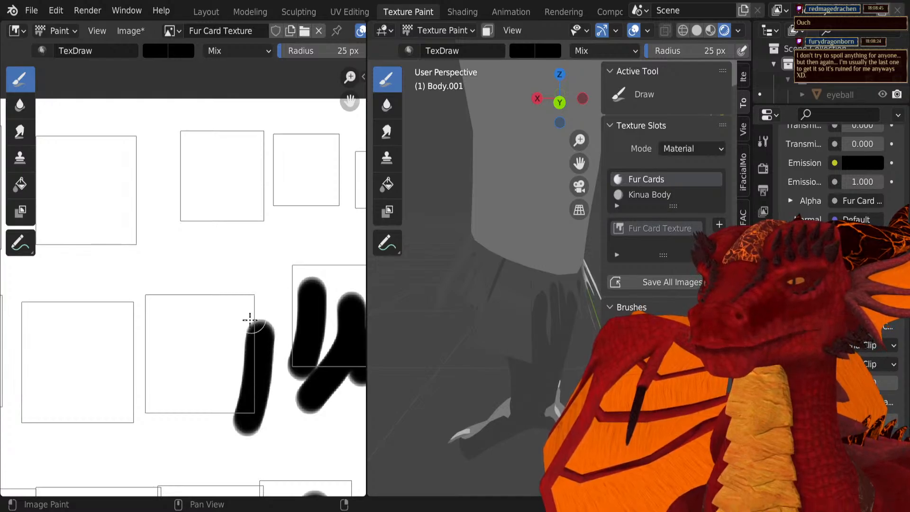
mouse_move(154, 325)
mouse_down()
mouse_move(156, 440)
mouse_move(140, 459)
mouse_move(173, 416)
mouse_move(215, 299)
mouse_move(178, 452)
mouse_up()
drag(232, 395, 262, 284)
drag(259, 325, 218, 441)
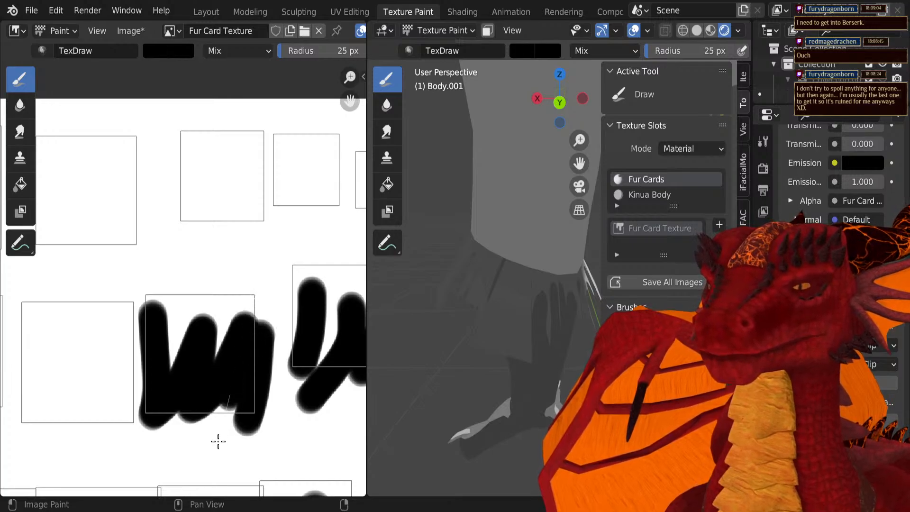
Step: Paint separate black fur strokes across the middle row's fourth square from the right, continuing them onto the edge of the leftmost square
middle_drag(209, 398, 289, 403)
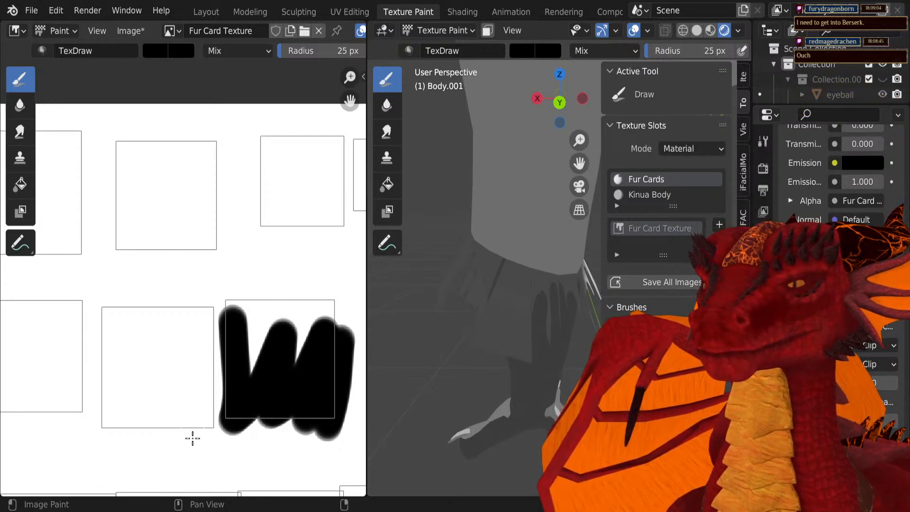
drag(210, 415, 229, 304)
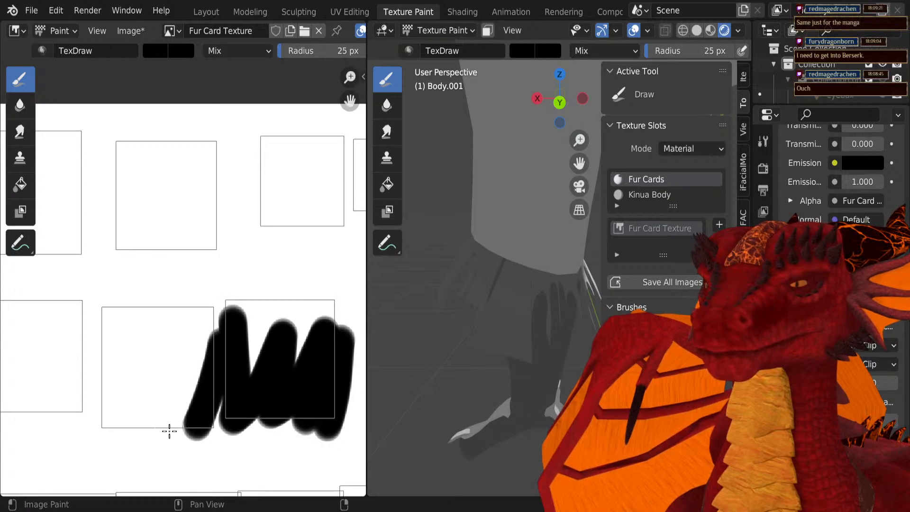
mouse_move(165, 435)
mouse_down()
mouse_move(181, 317)
mouse_move(146, 446)
mouse_up()
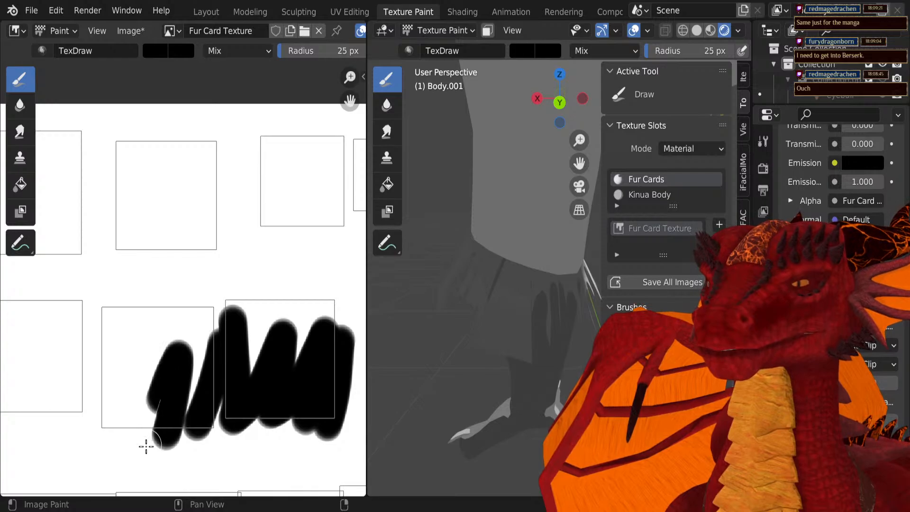
mouse_move(121, 410)
mouse_down()
mouse_move(112, 464)
mouse_move(90, 443)
mouse_move(122, 372)
mouse_move(131, 314)
mouse_up()
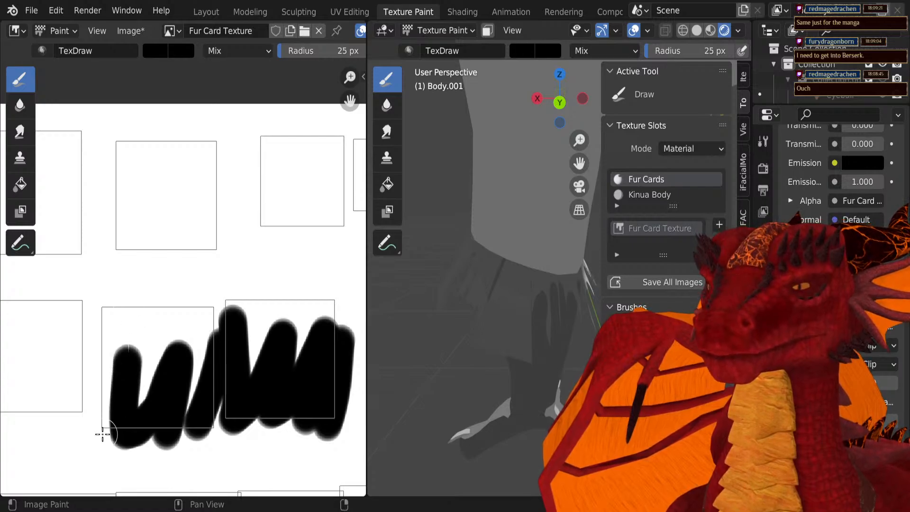
mouse_move(102, 408)
mouse_down()
mouse_move(84, 378)
mouse_move(81, 335)
mouse_move(102, 288)
mouse_up()
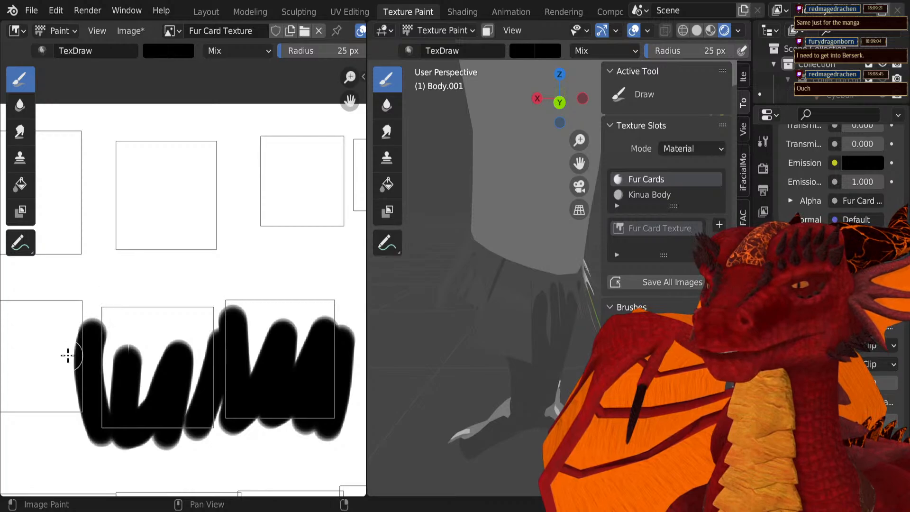
drag(67, 355, 76, 443)
Step: Paint black fur strokes across the middle row's leftmost square and extend the solid base past its lower-left corner
middle_drag(82, 425, 156, 404)
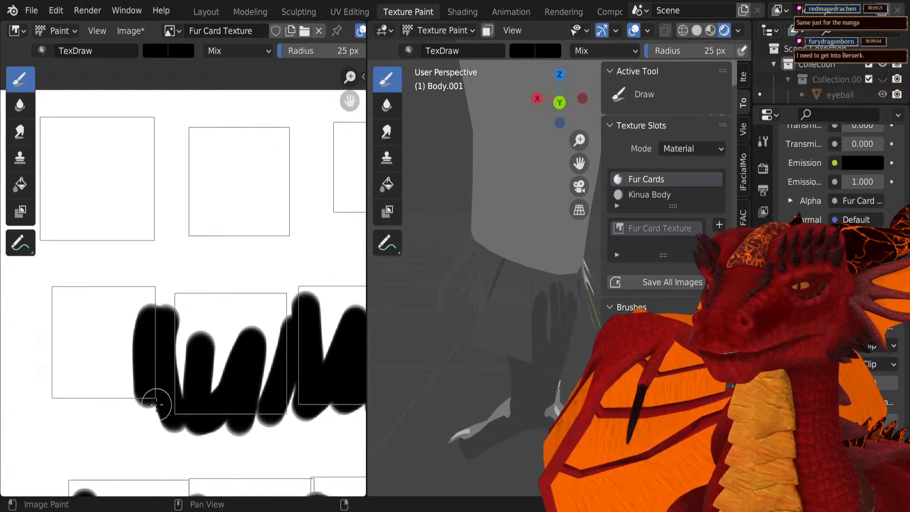
drag(111, 376, 99, 301)
mouse_move(105, 383)
mouse_down()
mouse_move(98, 439)
mouse_move(57, 326)
mouse_move(42, 357)
mouse_move(57, 410)
mouse_move(52, 431)
mouse_up()
mouse_move(35, 347)
mouse_down()
mouse_move(57, 262)
mouse_move(51, 249)
mouse_up()
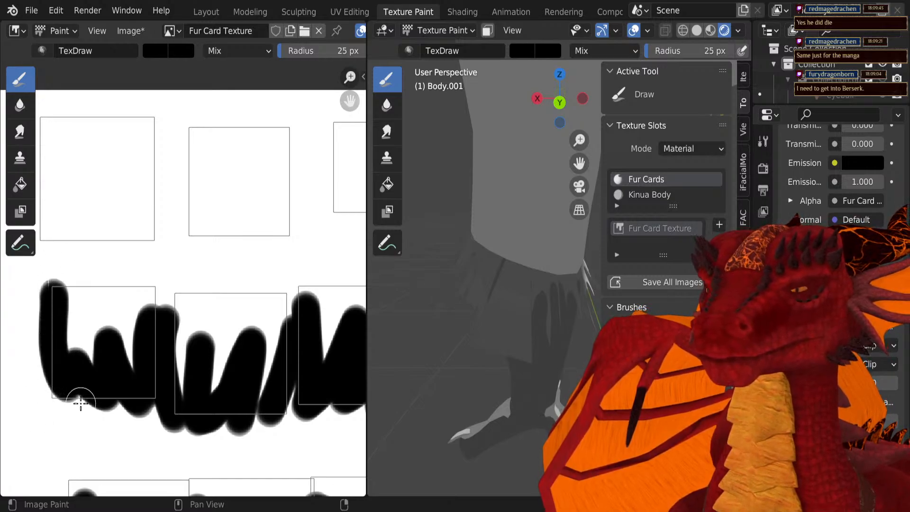
drag(81, 403, 126, 417)
Step: Review the painted middle-row squares and examine the fur strokes on the leg's cards in the 3D view
mouse_move(119, 417)
middle_down()
mouse_move(146, 400)
mouse_move(166, 406)
middle_up()
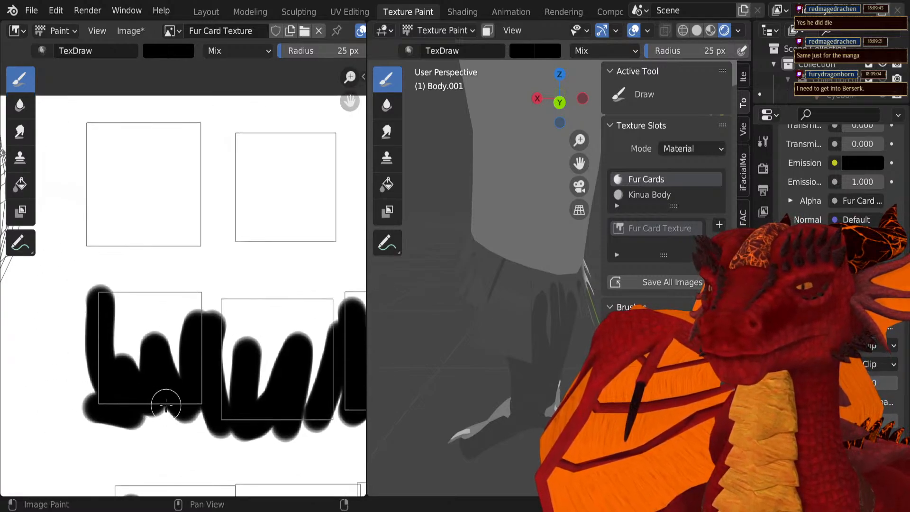
scroll(165, 405, up, 1)
scroll(130, 398, up, 1)
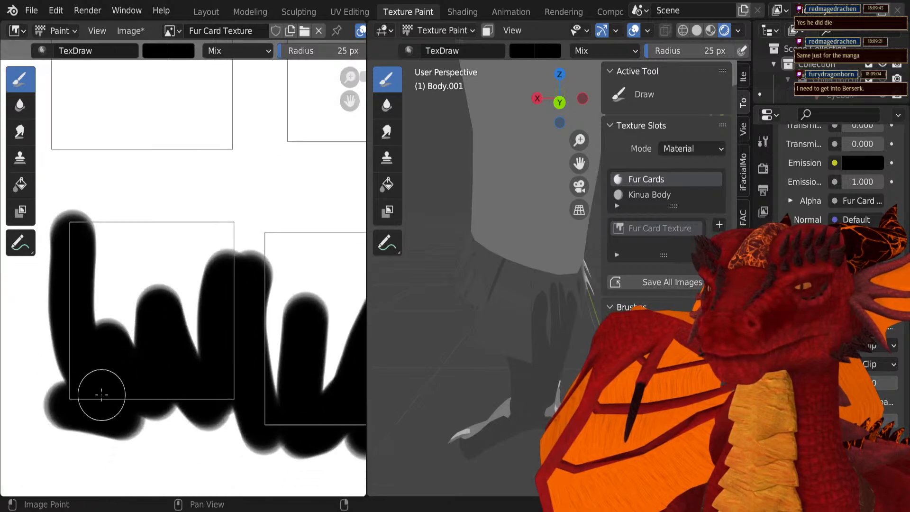
scroll(212, 406, down, 4)
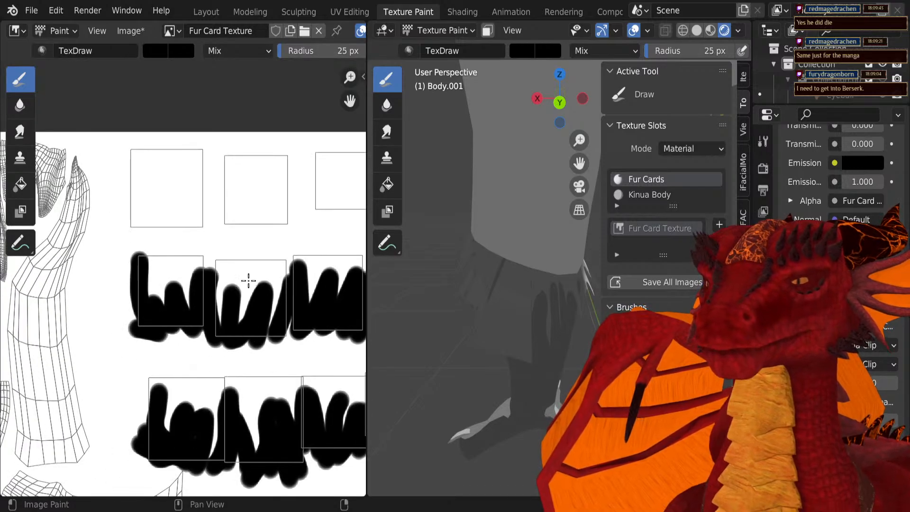
middle_drag(248, 280, 115, 351)
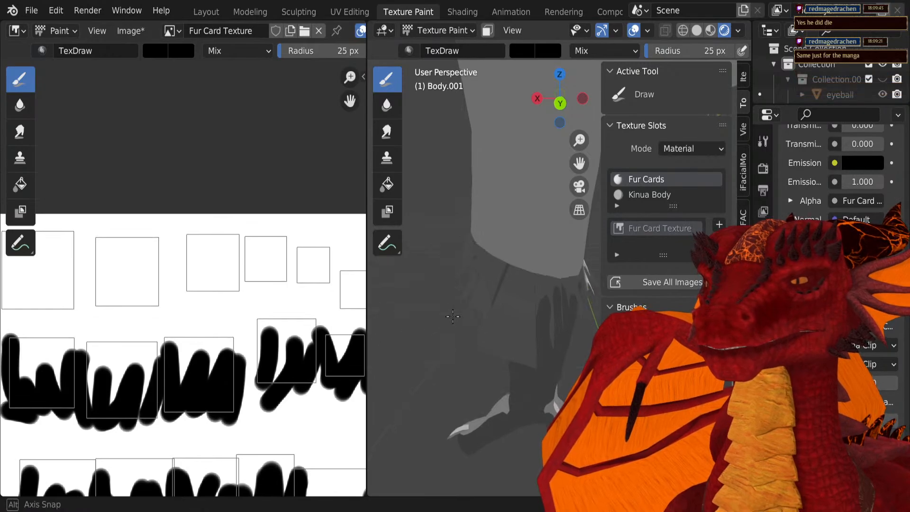
middle_drag(453, 316, 506, 316)
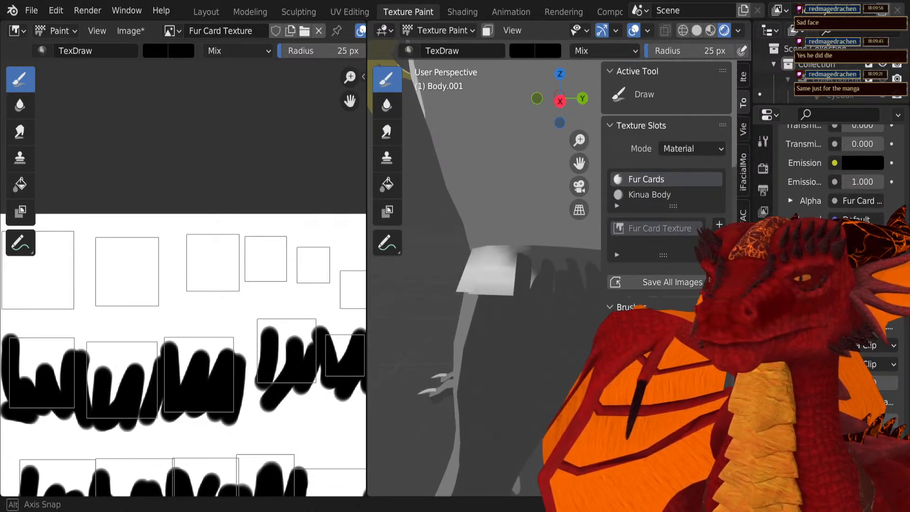
shift+middle_drag(564, 257, 518, 259)
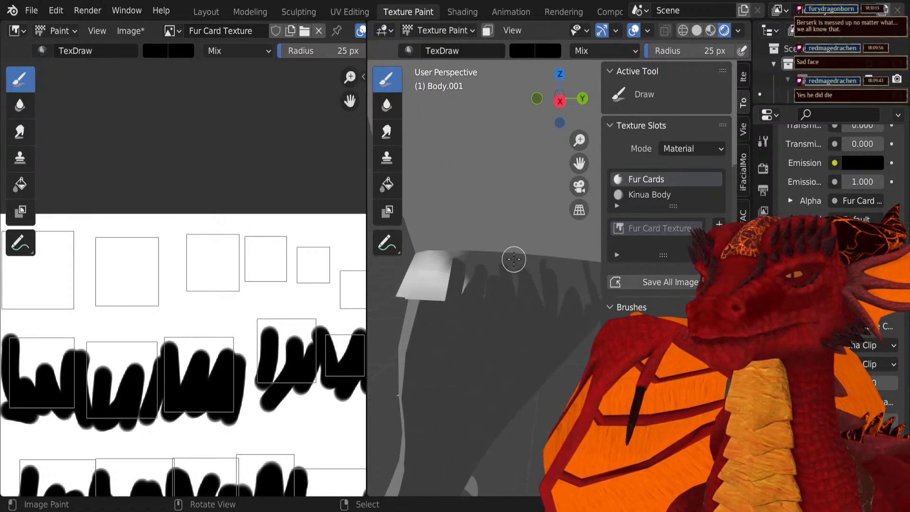
scroll(513, 259, down, 5)
middle_drag(555, 317, 498, 296)
scroll(511, 316, down, 3)
scroll(511, 316, up, 3)
scroll(497, 296, down, 2)
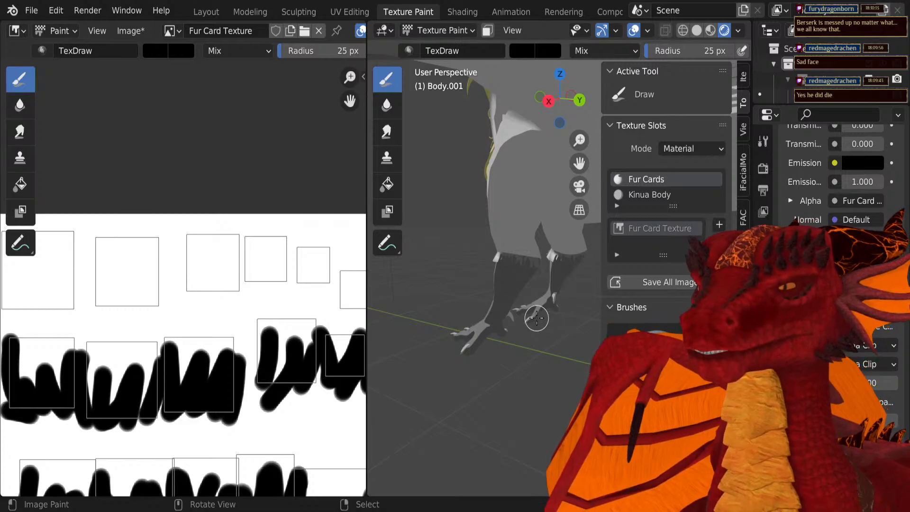
scroll(517, 281, up, 6)
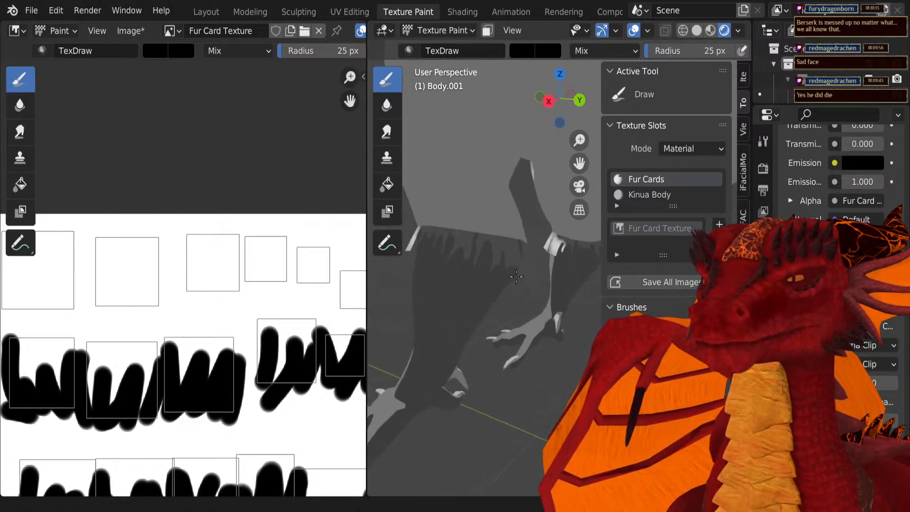
scroll(536, 320, up, 2)
Step: Compare the overall Fur Card Texture layout, including the unpainted upper row, with the cards on the other side of the leg
scroll(245, 383, down, 7)
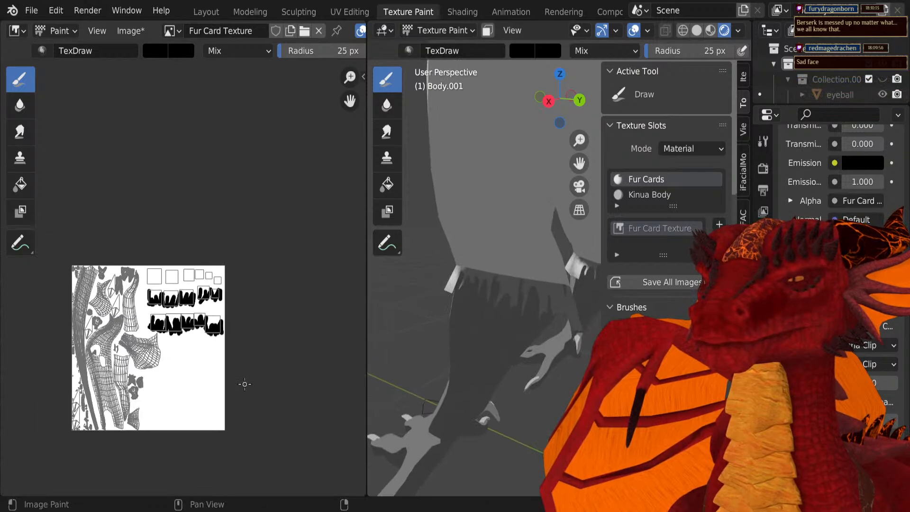
scroll(201, 348, up, 3)
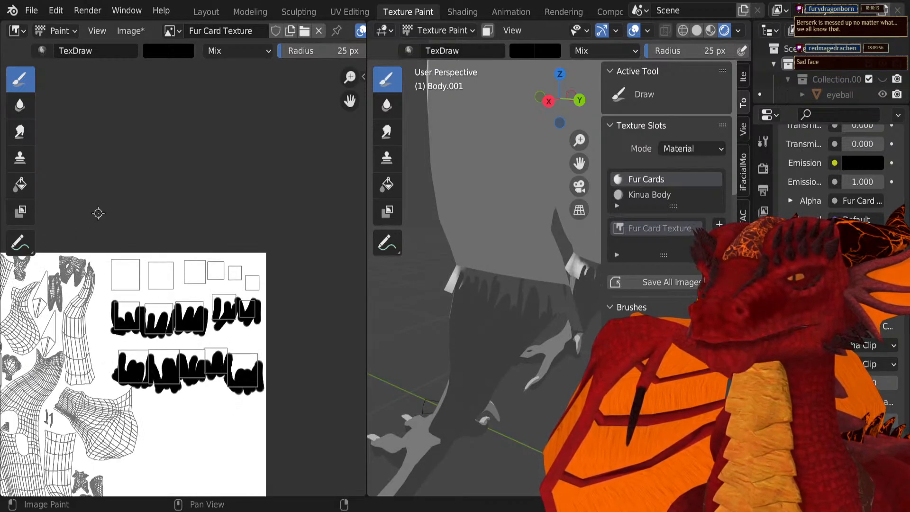
scroll(166, 331, up, 2)
middle_drag(445, 307, 526, 314)
scroll(278, 297, down, 2)
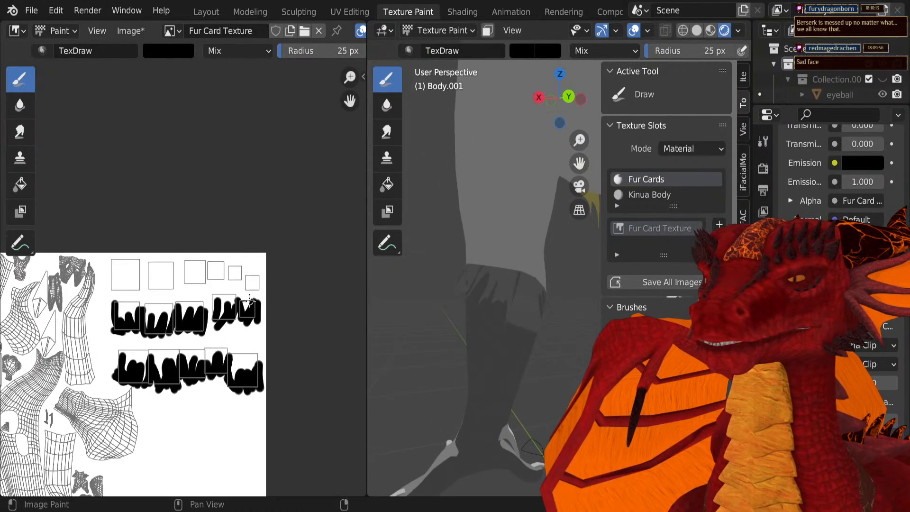
scroll(246, 303, up, 2)
middle_drag(240, 306, 305, 207)
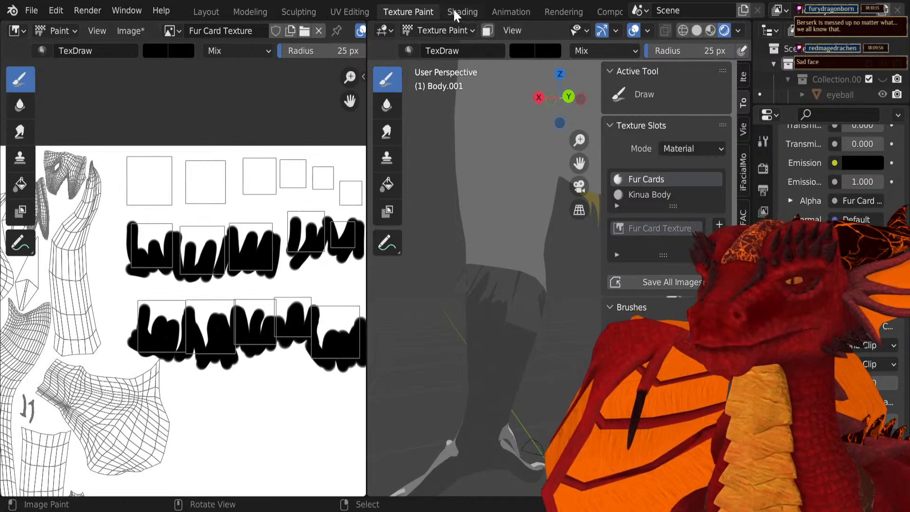
Step: In the Modeling workspace, select every fur card around the lower leg, without the leg itself, and delete them
click(260, 11)
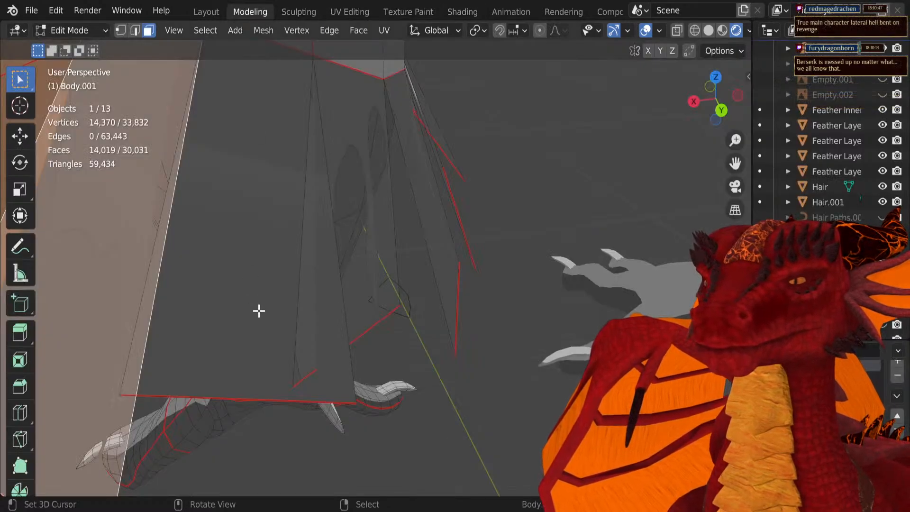
scroll(259, 311, down, 3)
middle_drag(256, 309, 365, 279)
middle_drag(288, 231, 303, 279)
key(alt+z)
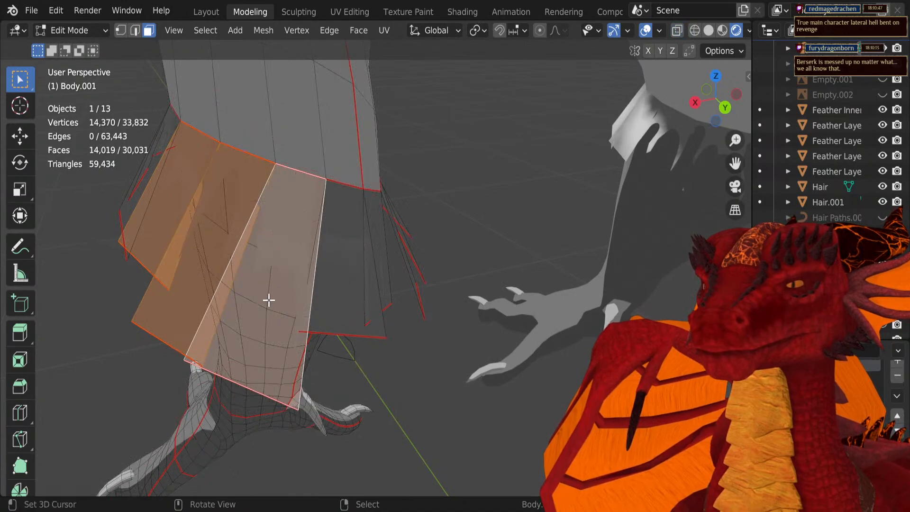
middle_drag(327, 284, 270, 286)
key(l)
key(l)
key(l)
key(l)
key(l)
key(l)
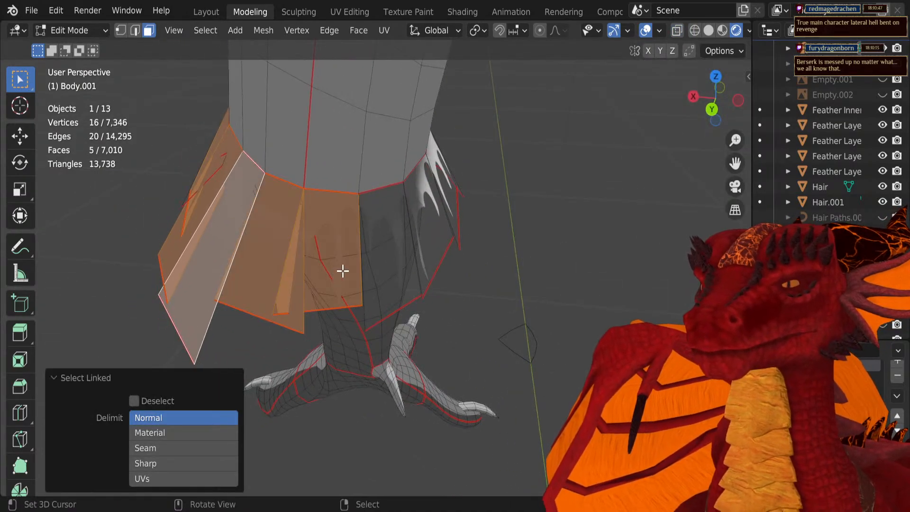
middle_drag(453, 176, 445, 247)
middle_drag(507, 298, 392, 274)
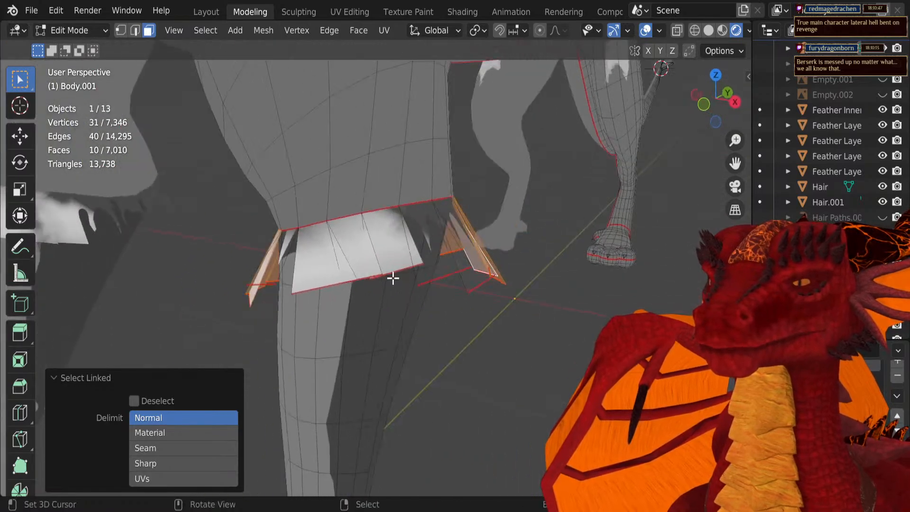
key(l)
key(l)
key(ctrl+z)
key(ctrl+z)
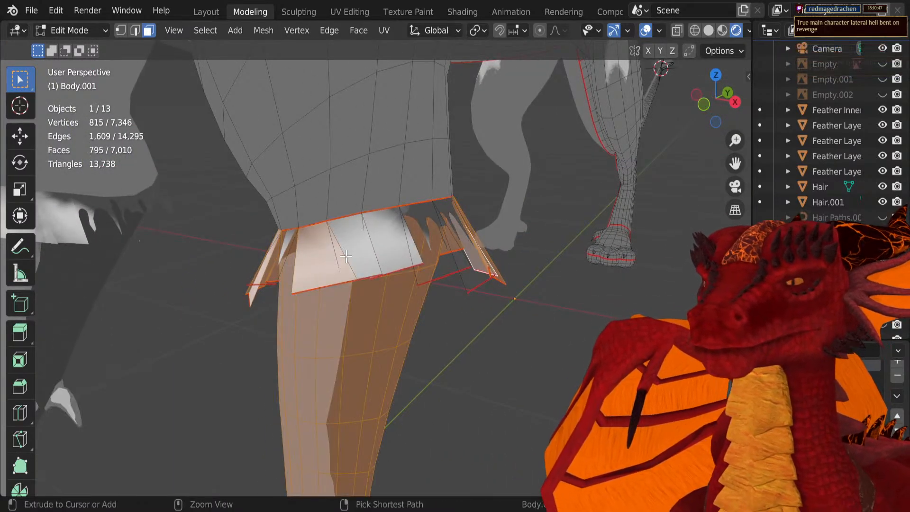
middle_drag(286, 260, 223, 269)
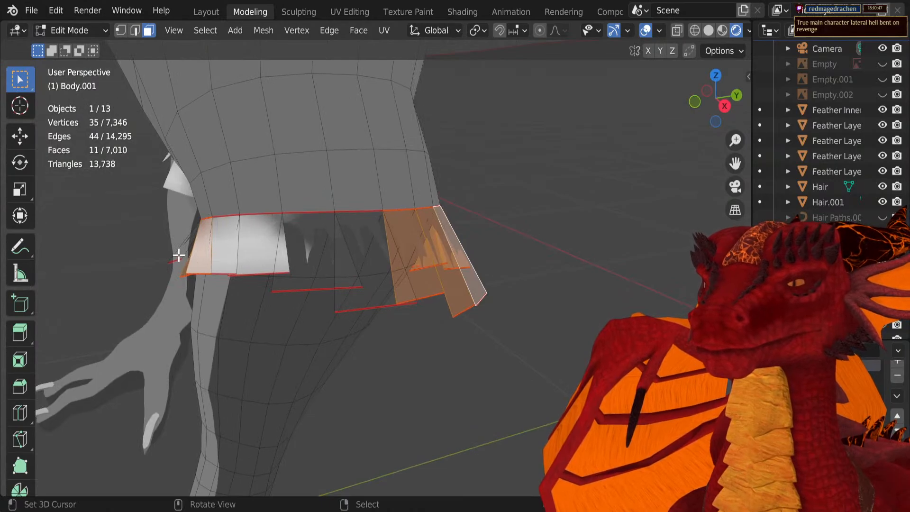
key(l)
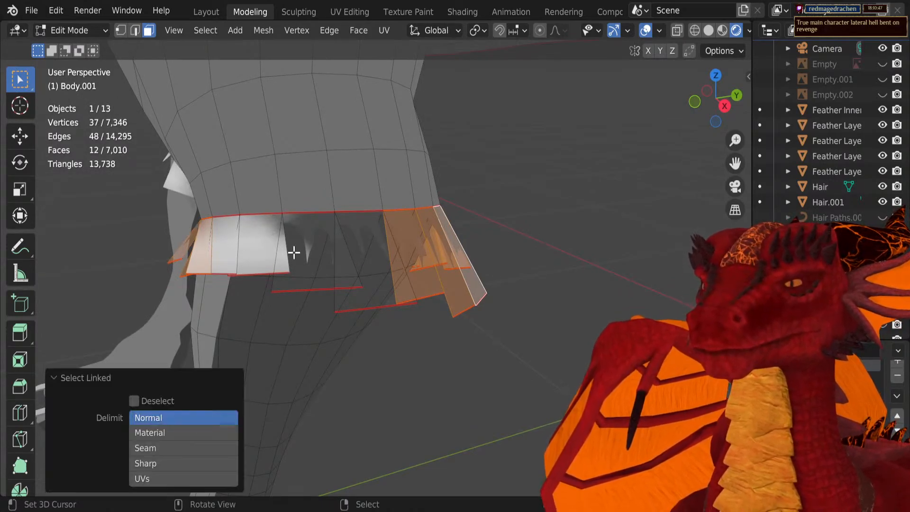
key(l)
key(l)
middle_drag(404, 258, 662, 220)
key(x)
click(296, 271)
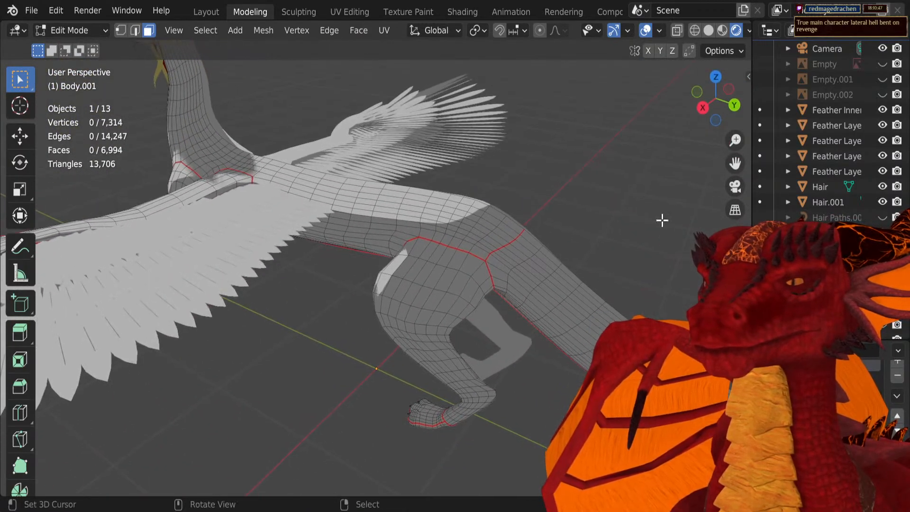
Step: Show the Empty.001 reference image in the scene, leaving Empty.002 hidden
click(882, 95)
click(883, 96)
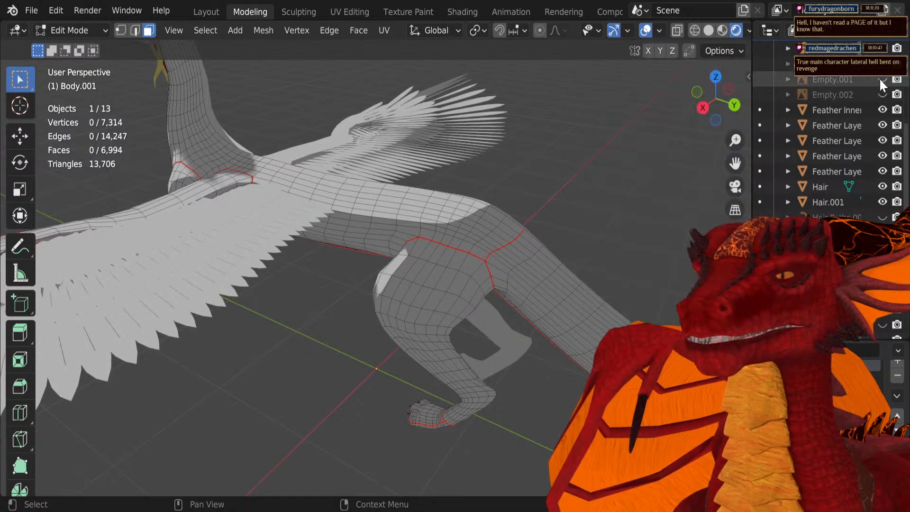
click(880, 78)
Step: Examine the fur on the reference drawings' hind legs, body, chest and neck, and compare it with the model
scroll(467, 204, down, 5)
middle_drag(466, 204, 441, 232)
shift+middle_drag(440, 232, 407, 299)
scroll(327, 214, up, 8)
scroll(305, 290, up, 3)
scroll(305, 290, up, 1)
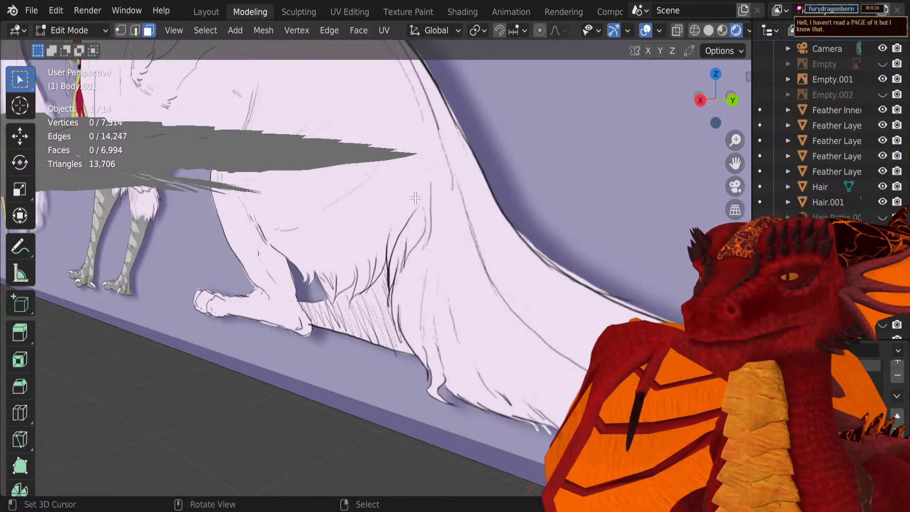
shift+middle_drag(379, 197, 497, 294)
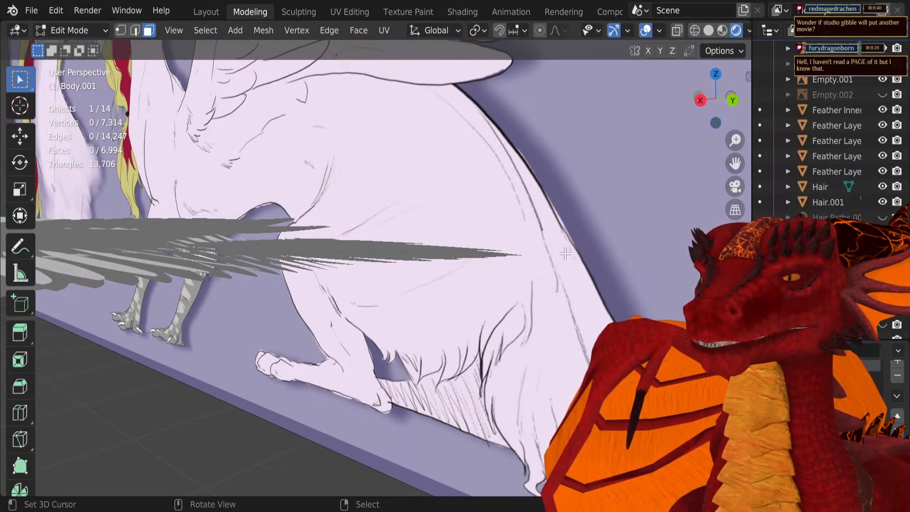
scroll(446, 229, down, 3)
shift+middle_drag(446, 229, 632, 287)
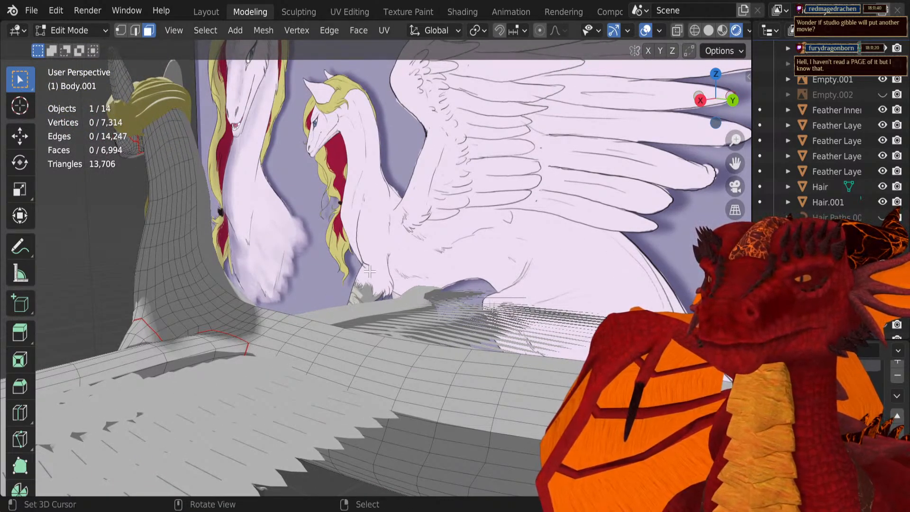
middle_drag(360, 217, 441, 329)
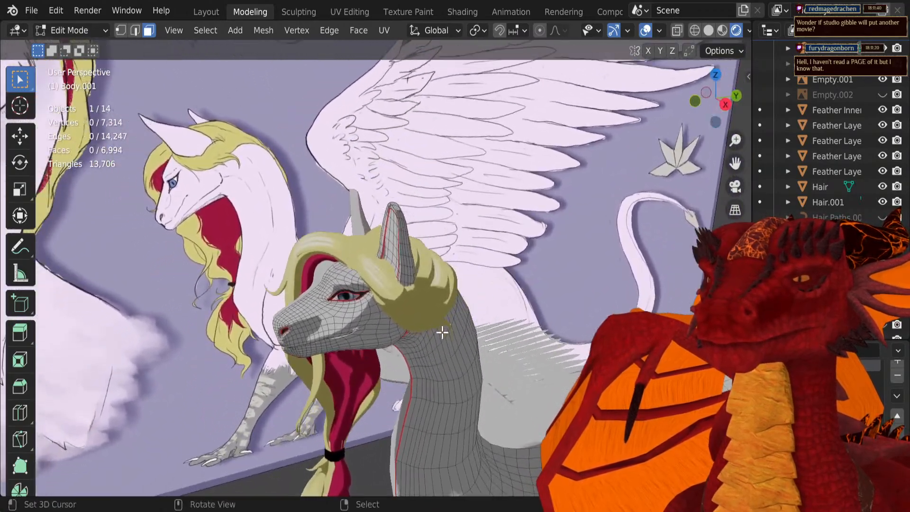
Step: Examine the ears and heads on the reference drawings and compare them with the model's ears
scroll(435, 266, up, 4)
shift+middle_drag(441, 248, 383, 306)
scroll(425, 271, down, 7)
scroll(413, 351, up, 2)
scroll(413, 351, up, 2)
scroll(359, 302, up, 3)
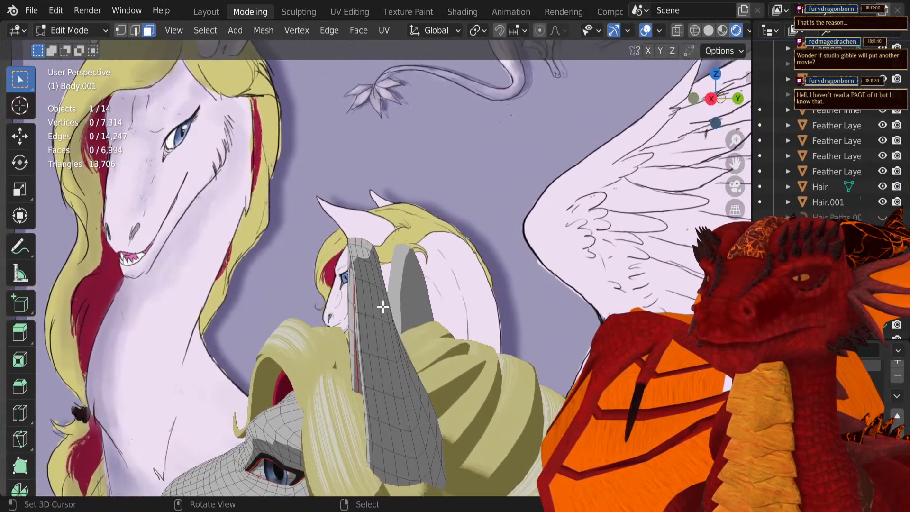
key(KP_1)
key(KP_3)
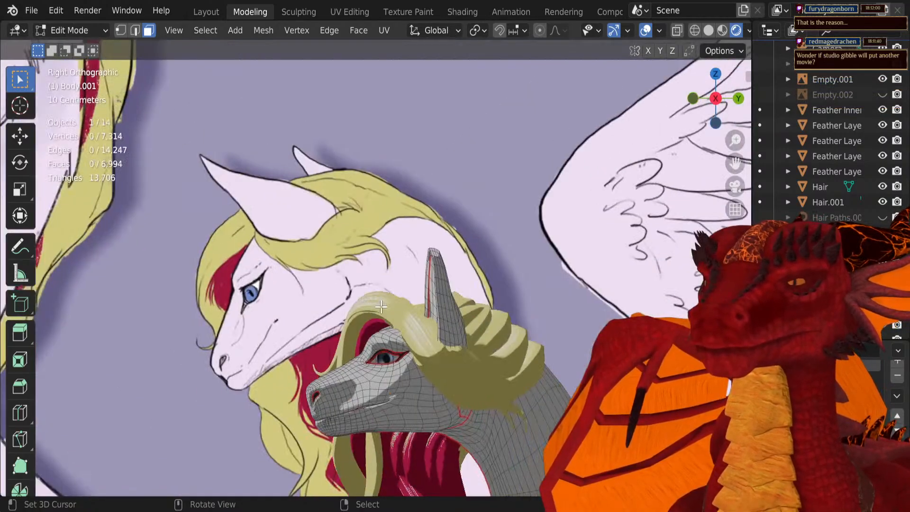
scroll(503, 269, up, 3)
mouse_move(514, 267)
shift+middle_down()
mouse_move(393, 263)
mouse_move(419, 324)
mouse_move(532, 491)
mouse_move(536, 85)
mouse_move(560, 149)
mouse_move(543, 111)
mouse_move(518, 505)
shift+middle_up()
scroll(394, 271, down, 5)
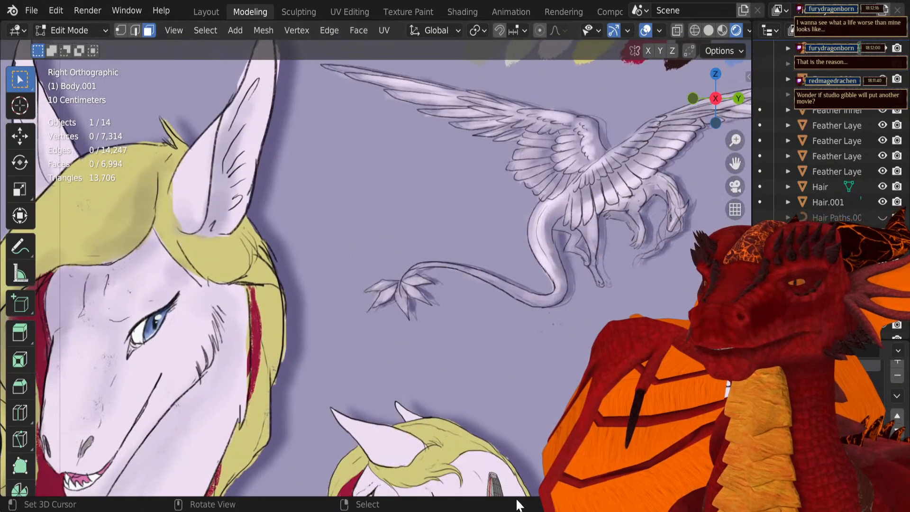
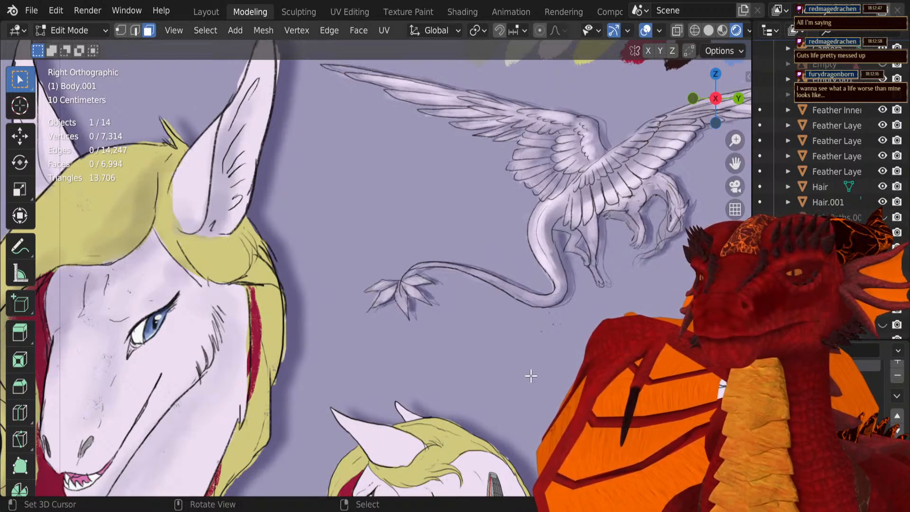
Step: Switch to vertex selection on the model's ear, pick a vertex there and inspect the ear's shape from the back and side
scroll(521, 376, down, 3)
middle_drag(521, 375, 426, 294)
scroll(416, 289, up, 8)
mouse_move(287, 256)
middle_down()
mouse_move(398, 284)
mouse_move(278, 246)
middle_up()
scroll(285, 251, up, 4)
click(394, 272)
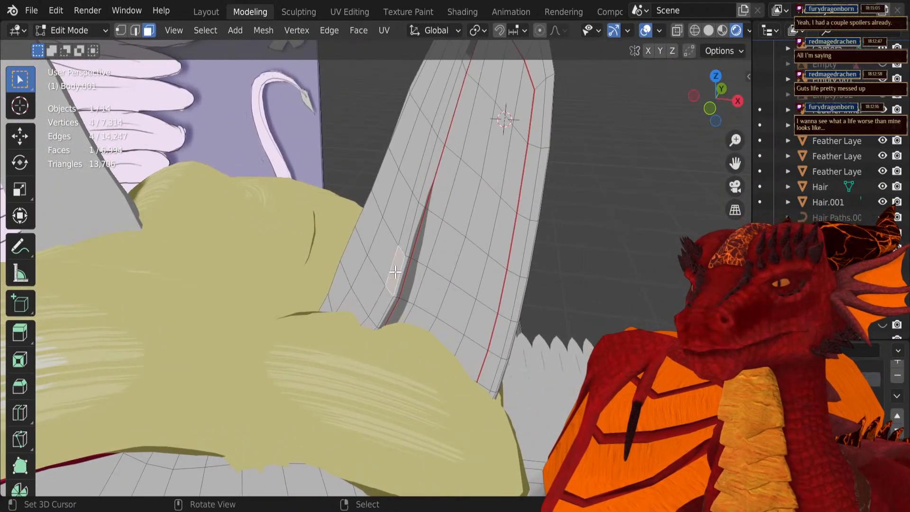
key(1)
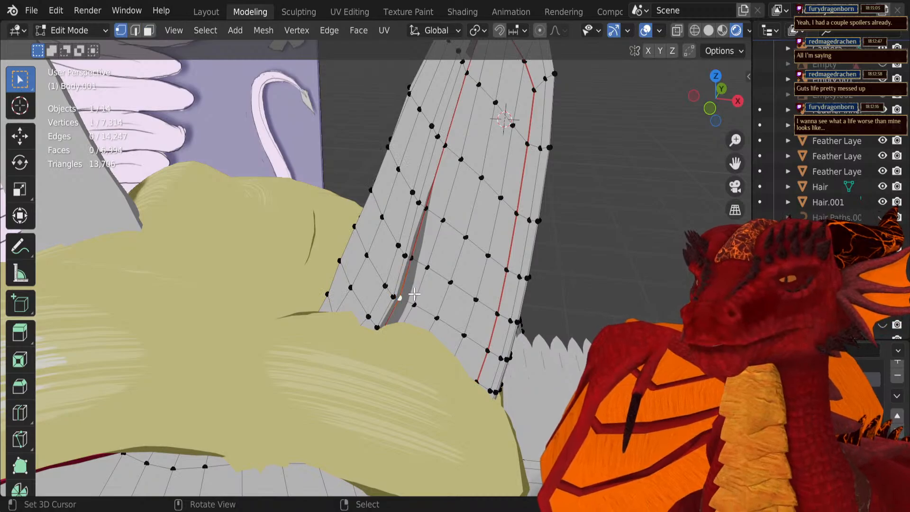
middle_drag(413, 294, 381, 326)
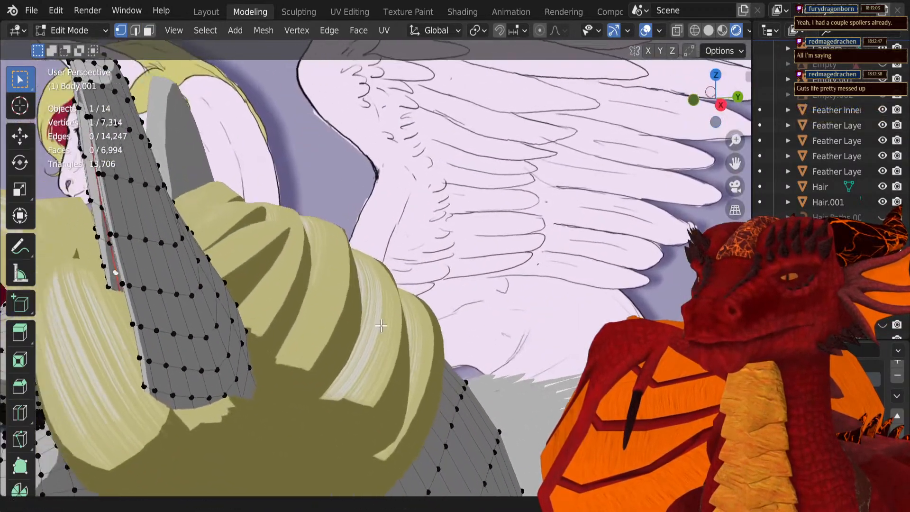
scroll(333, 226, down, 3)
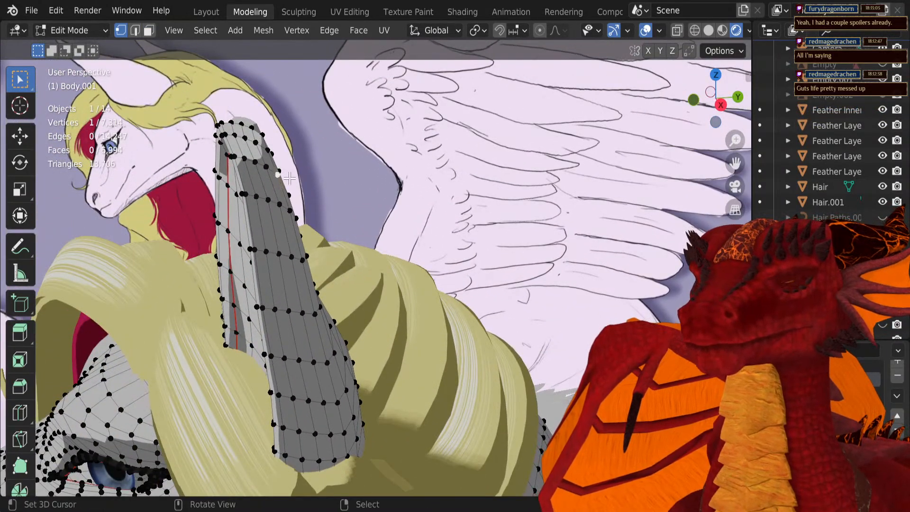
key(KP_1)
key(KP_3)
shift+middle_drag(213, 175, 260, 238)
scroll(260, 238, up, 4)
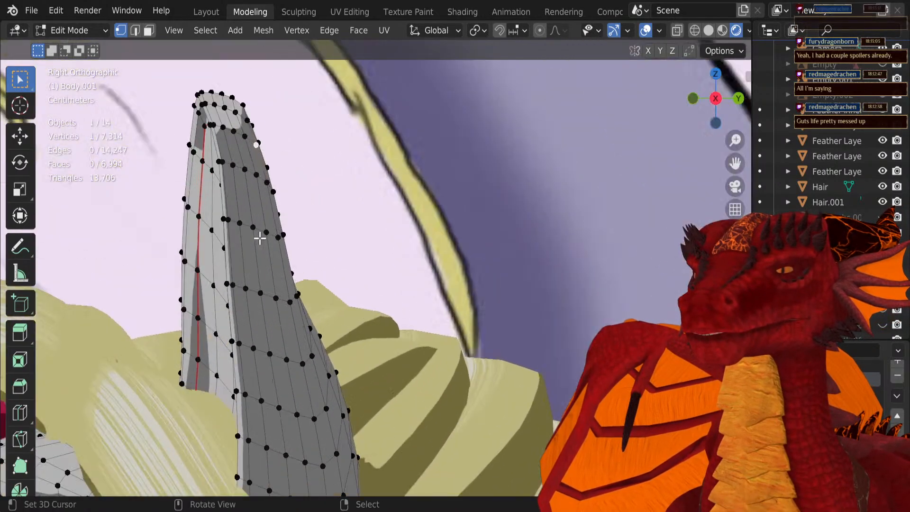
Step: Try to move a vertex on the ear's rear edge, including with smooth proportional editing
key(g)
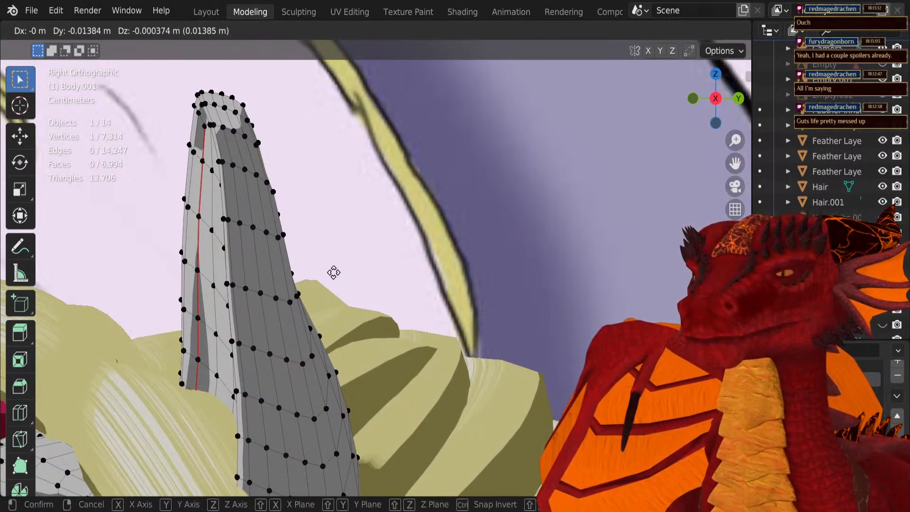
click(333, 273)
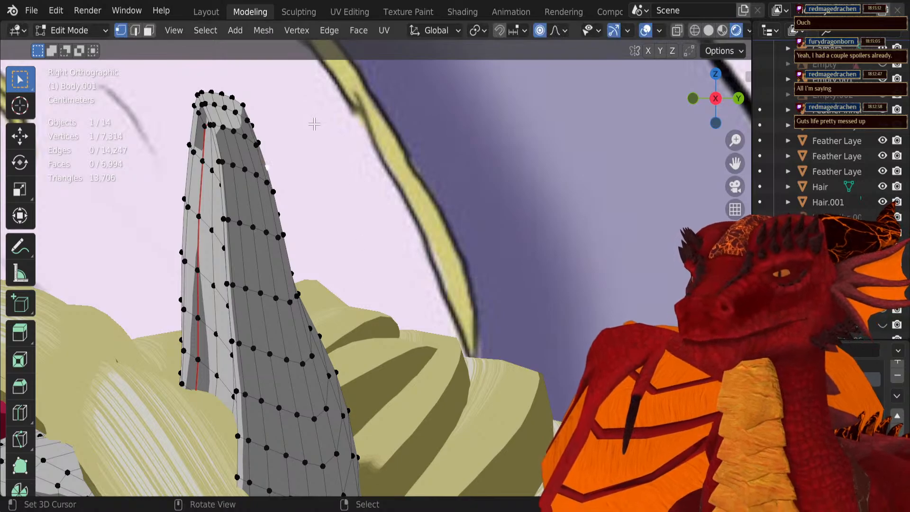
key(g)
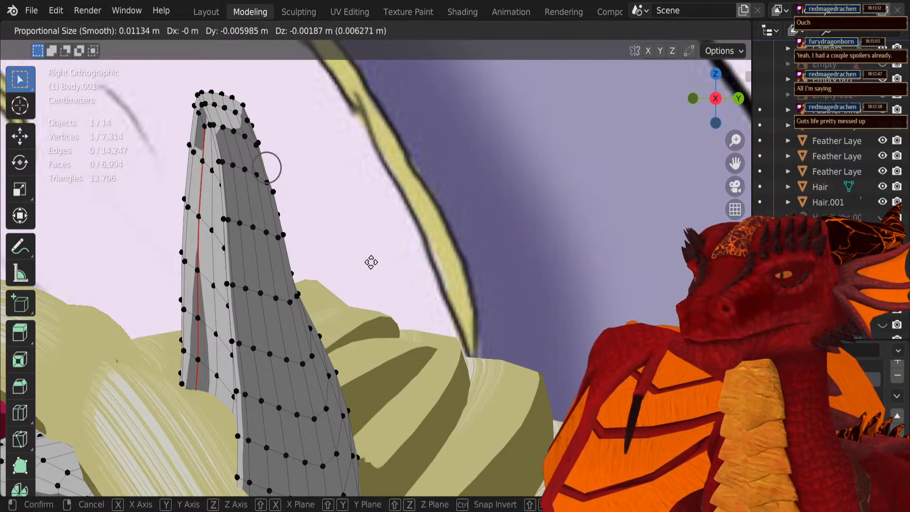
scroll(370, 262, down, 4)
right_click(349, 238)
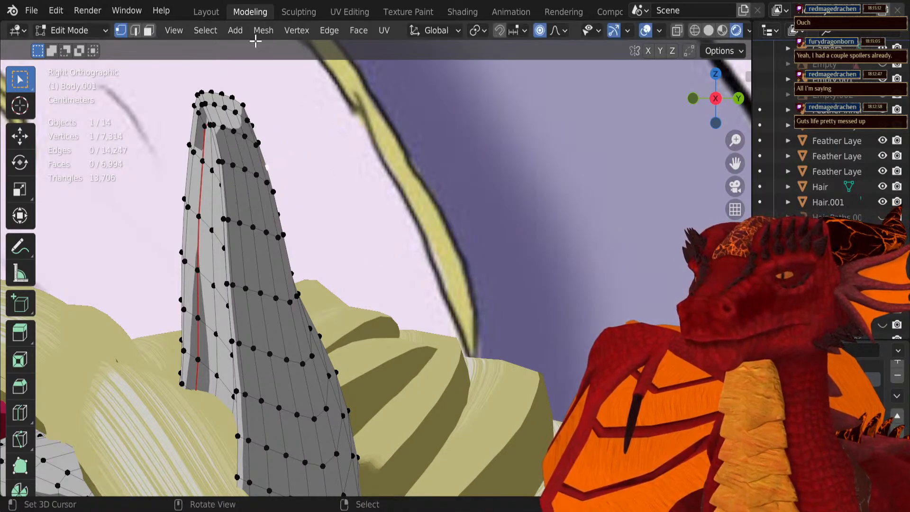
Step: Switch the body mesh to Sculpt Mode and set the Inflate/Deflate brush to subtract
key(ctrl+Tab)
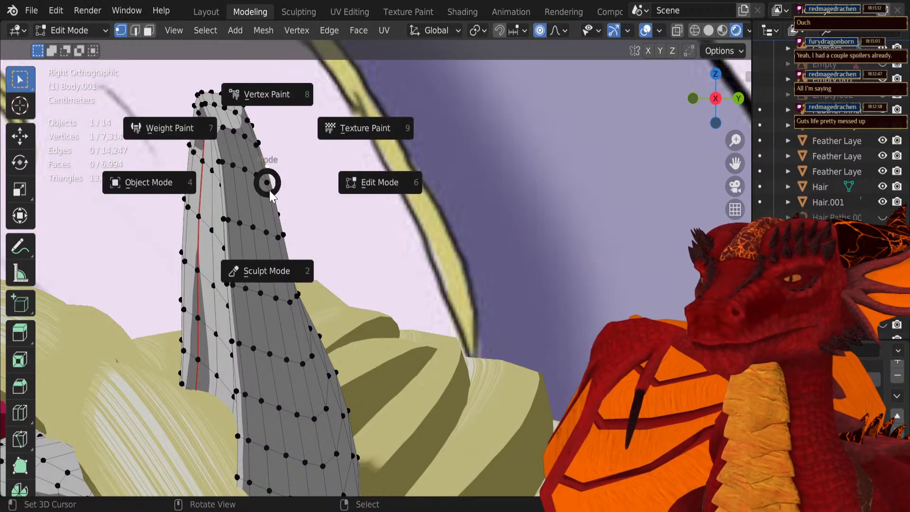
key(ctrl+Tab)
click(282, 322)
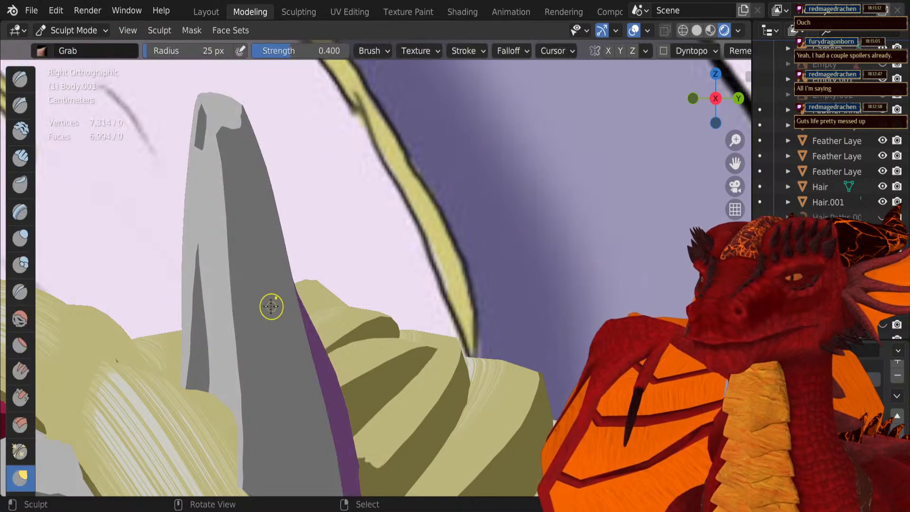
mouse_move(288, 292)
middle_down()
mouse_move(236, 294)
mouse_move(400, 292)
mouse_move(367, 311)
middle_up()
scroll(309, 295, down, 2)
middle_drag(309, 294, 262, 308)
mouse_move(262, 309)
shift+middle_down()
mouse_move(300, 327)
mouse_move(112, 203)
mouse_move(321, 294)
shift+middle_up()
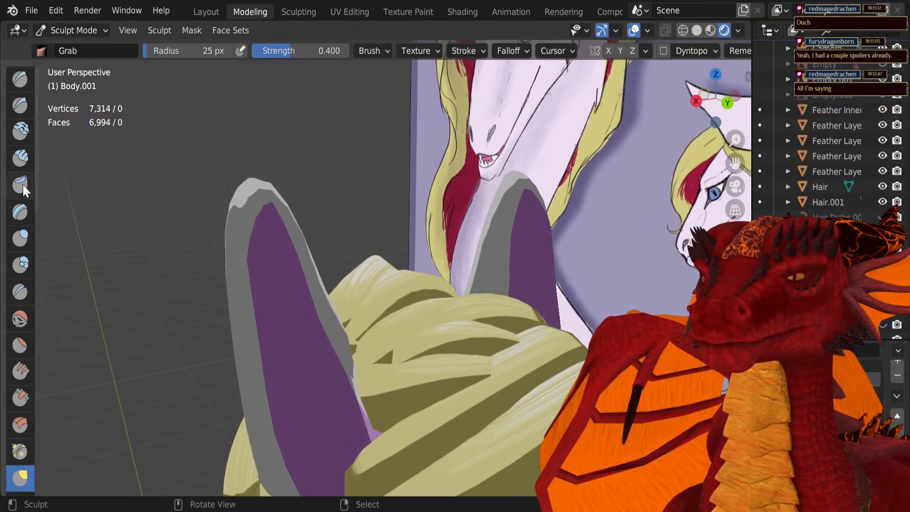
scroll(23, 183, down, 2)
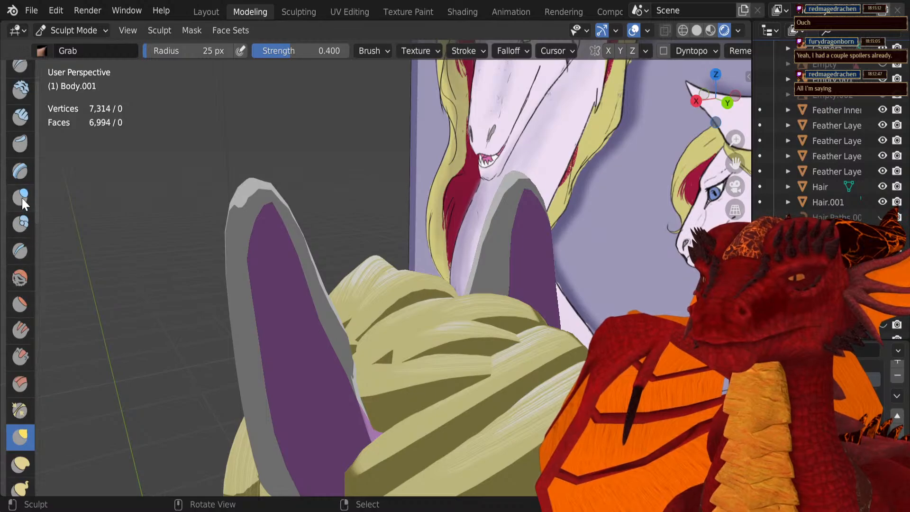
click(22, 198)
click(389, 53)
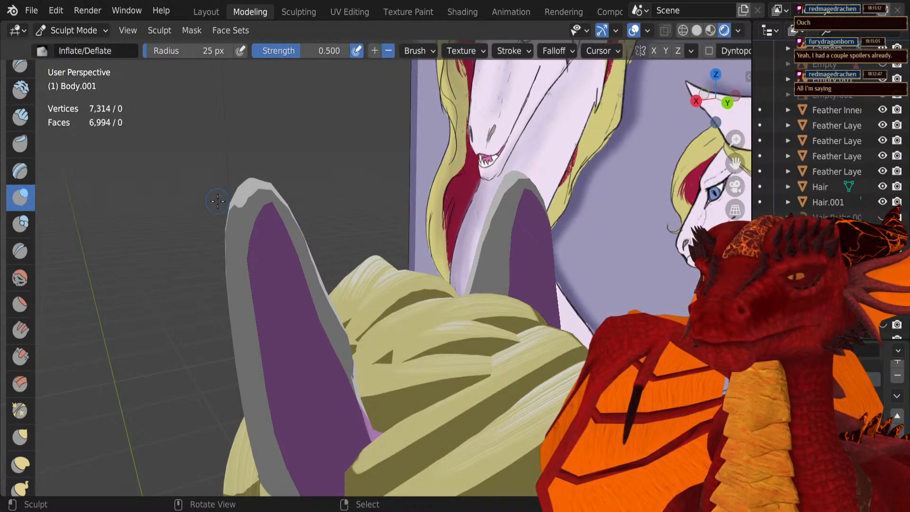
Step: Set the brush radius to 291 px and deflate the upper part of the ear to thin it
middle_drag(215, 204, 248, 219)
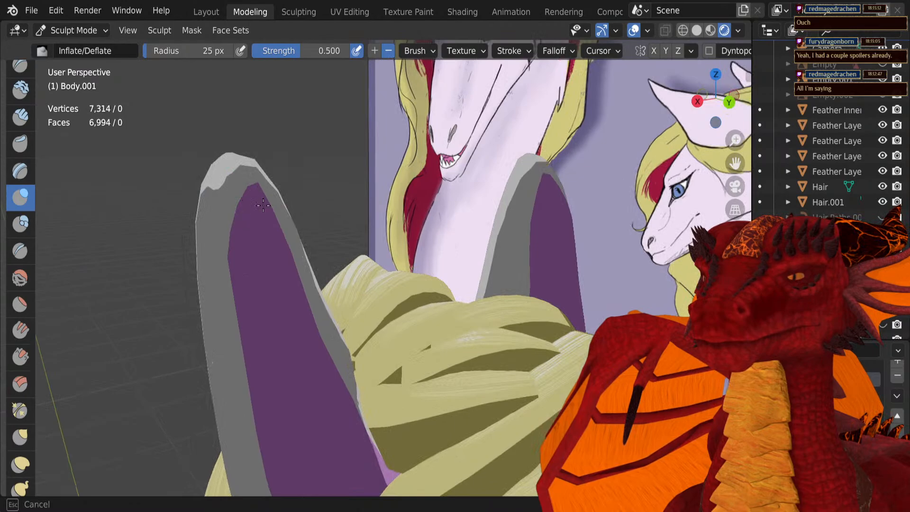
middle_drag(251, 258, 335, 195)
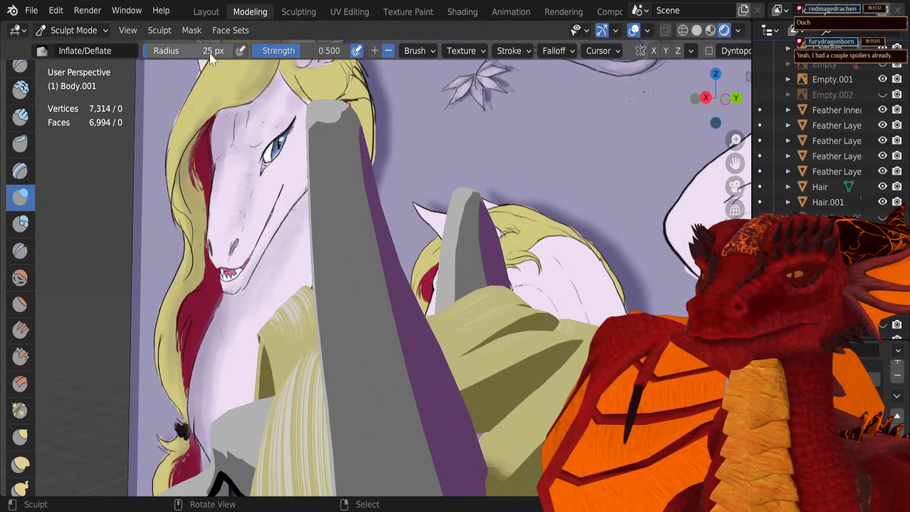
drag(209, 53, 251, 53)
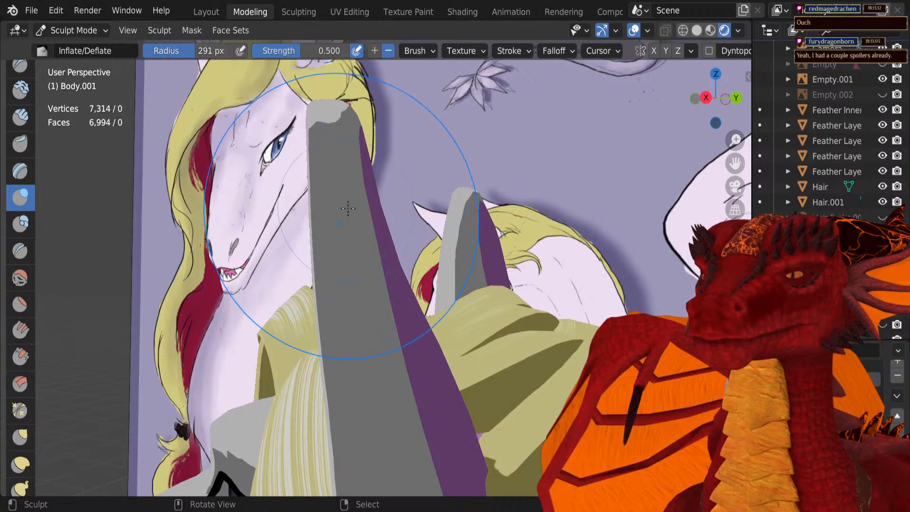
middle_drag(346, 211, 312, 223)
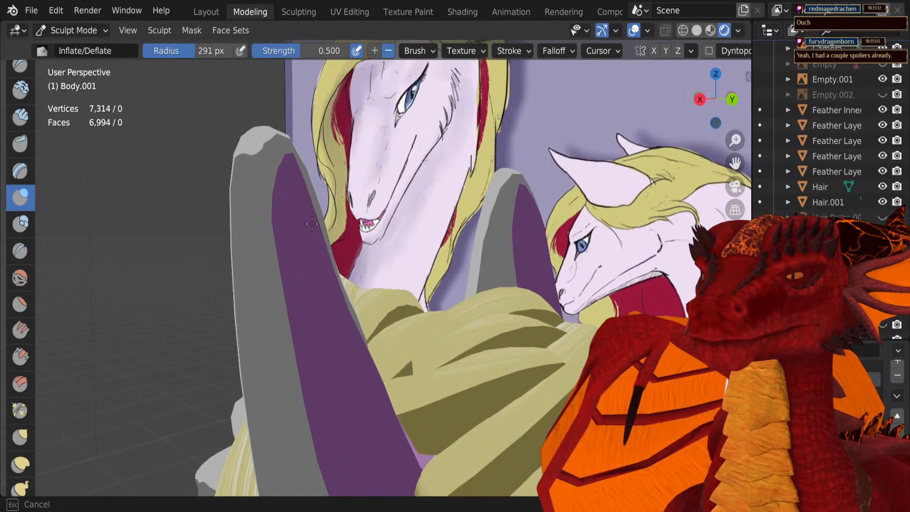
mouse_move(312, 224)
mouse_down()
mouse_move(289, 184)
mouse_move(286, 215)
mouse_move(312, 307)
mouse_up()
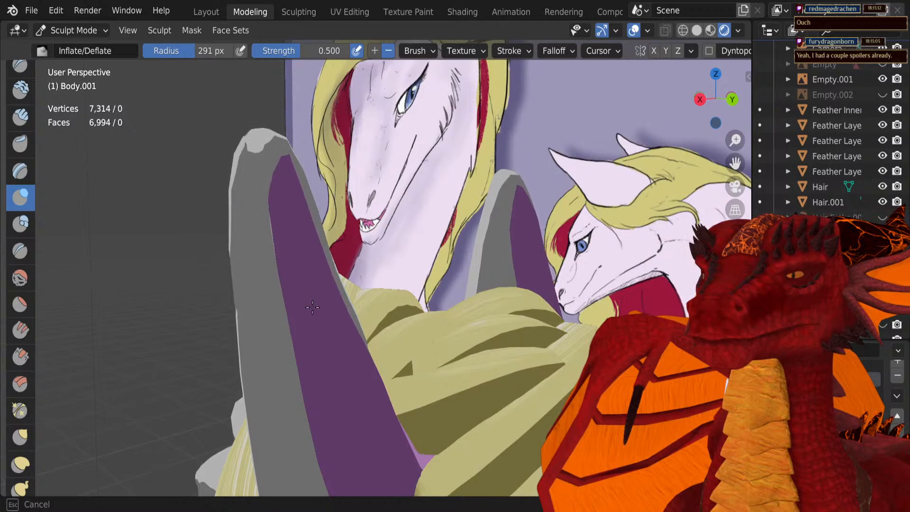
middle_drag(308, 297, 327, 282)
drag(332, 195, 325, 166)
middle_drag(322, 163, 333, 155)
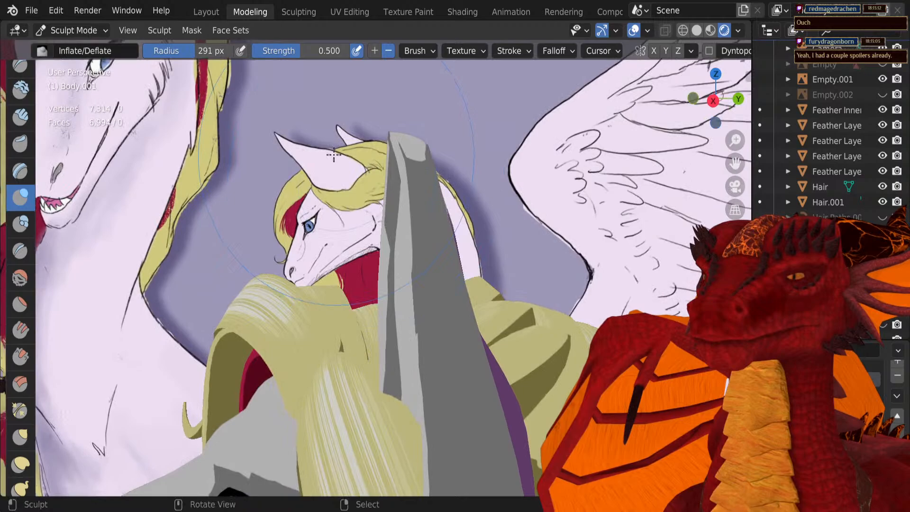
Step: With the Grab brush at 291 px and 0.400 strength, reshape the upper ear and its tip into a slimmer profile
click(15, 441)
middle_drag(331, 266, 317, 281)
mouse_move(335, 255)
mouse_down()
mouse_move(343, 248)
mouse_move(320, 222)
mouse_up()
key(KP_3)
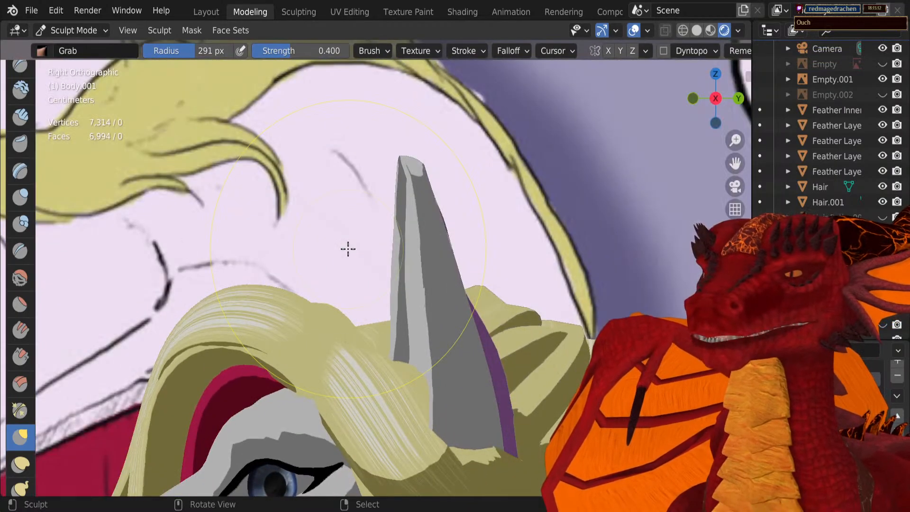
scroll(489, 193, up, 2)
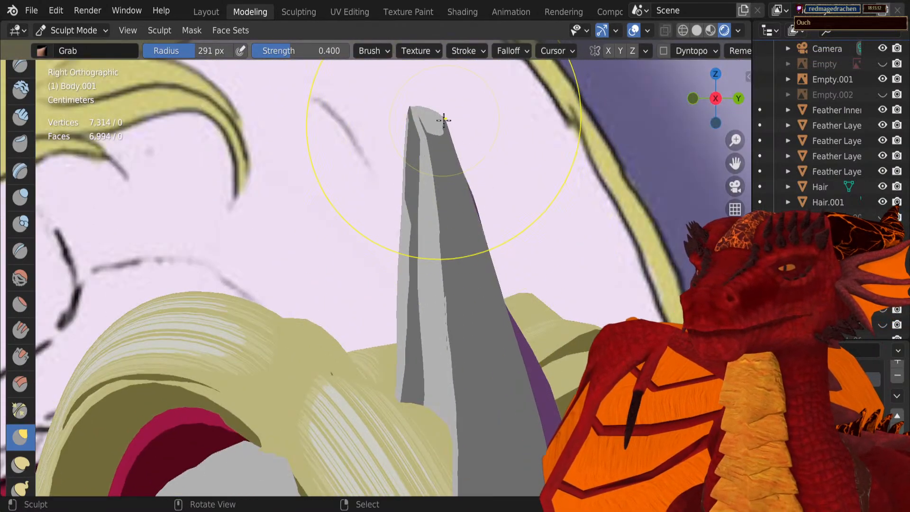
mouse_move(443, 120)
mouse_down()
mouse_move(427, 121)
mouse_move(479, 203)
mouse_move(455, 201)
mouse_up()
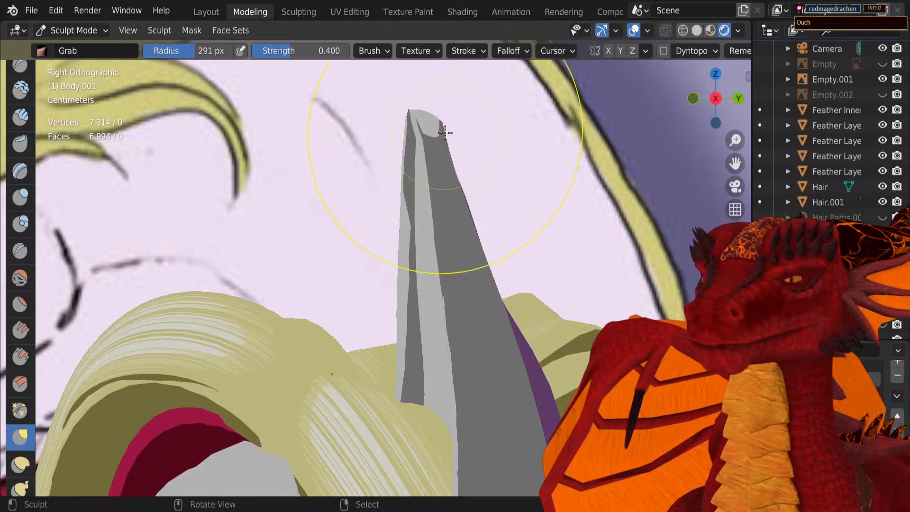
mouse_move(453, 126)
middle_down()
mouse_move(411, 181)
mouse_move(288, 189)
mouse_move(398, 199)
mouse_move(355, 192)
middle_up()
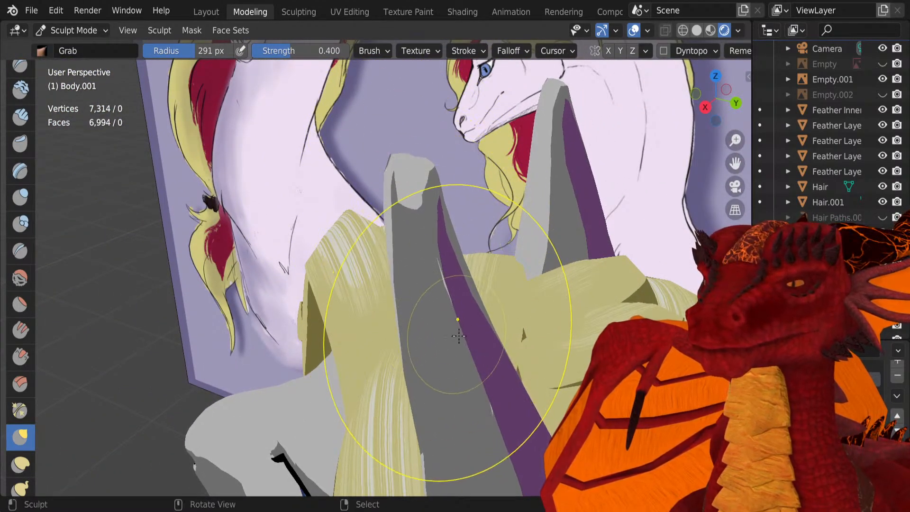
middle_drag(459, 335, 427, 264)
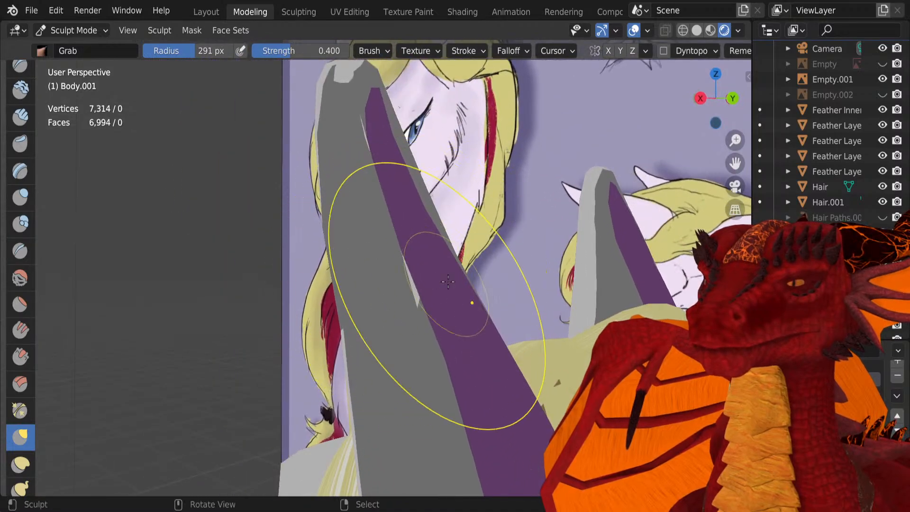
mouse_move(407, 304)
middle_down()
mouse_move(302, 327)
mouse_move(379, 334)
mouse_move(523, 417)
middle_up()
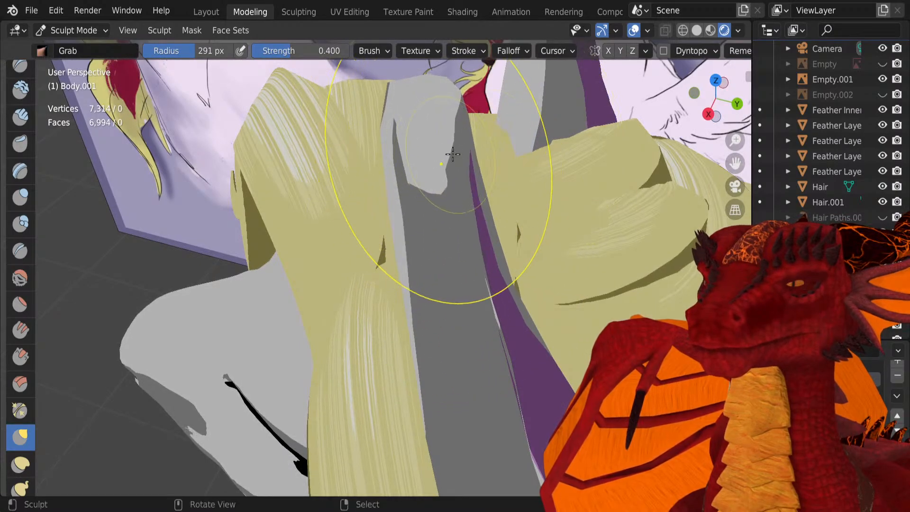
Step: In Edit Mode, select the upper part of the ear in side view and scale it to about 0.815 along Y with proportional editing
key(Tab)
middle_drag(463, 137, 479, 103)
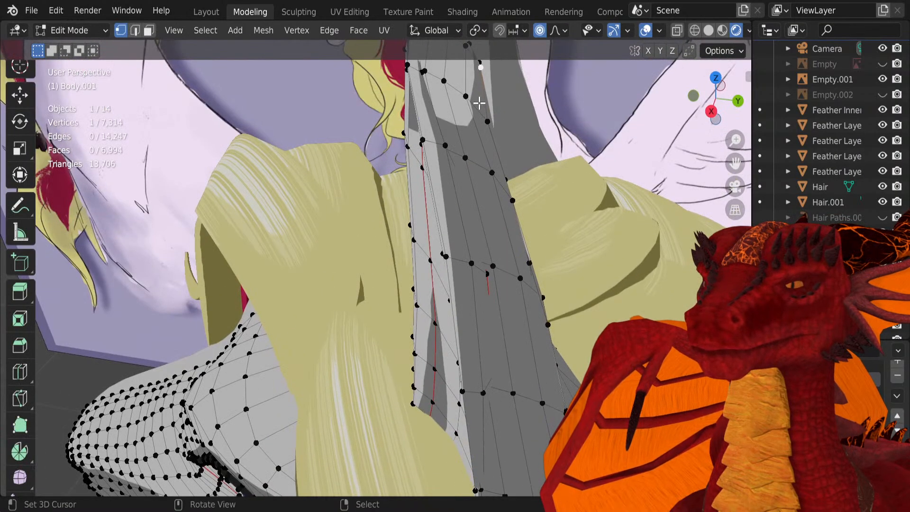
key(KP_1)
key(ctrl+KP_1)
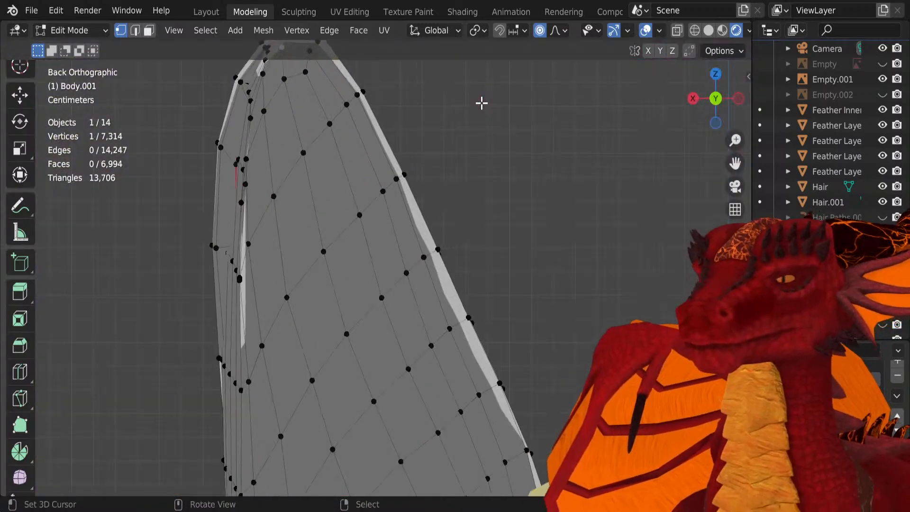
scroll(473, 110, down, 5)
key(KP_3)
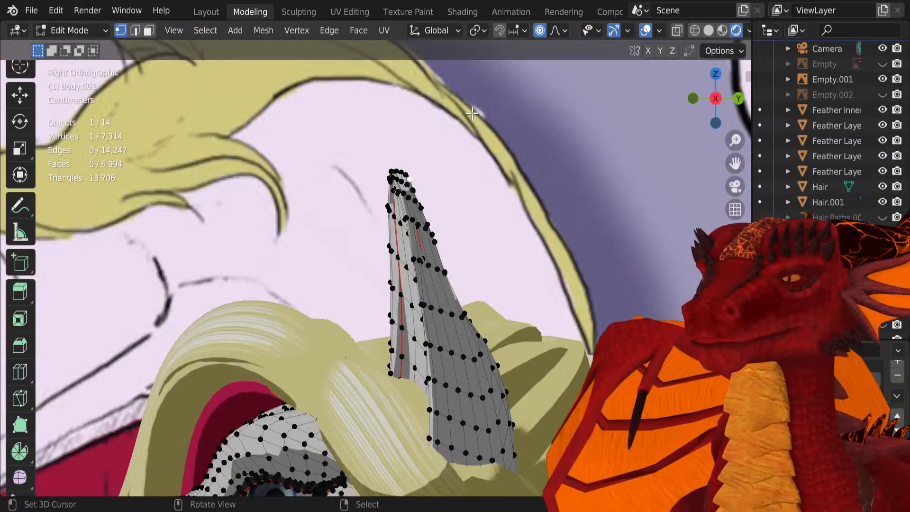
drag(337, 142, 337, 142)
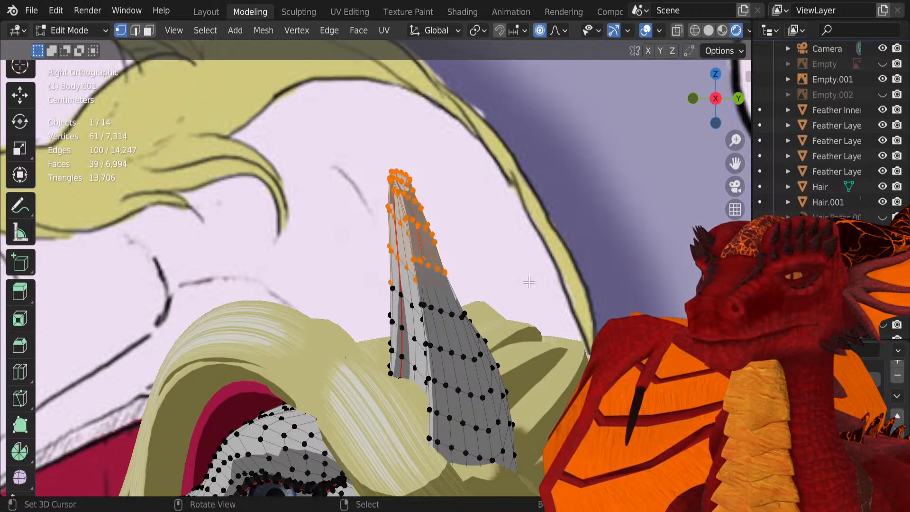
key(s)
key(y)
click(558, 290)
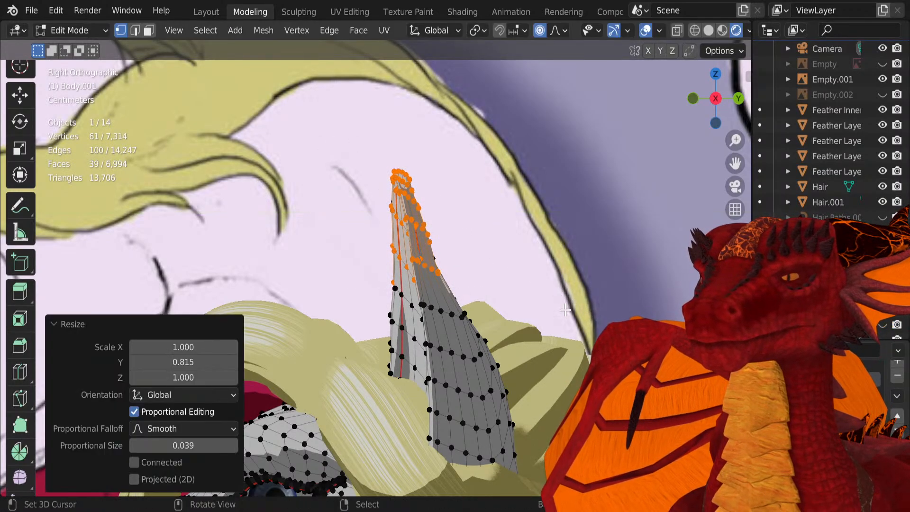
scroll(493, 298, down, 4)
scroll(426, 237, up, 4)
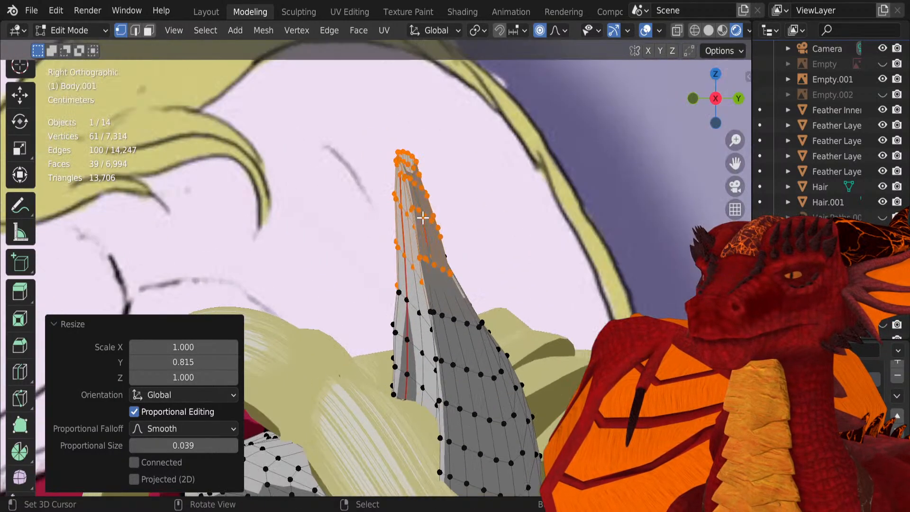
click(415, 148)
scroll(402, 227, up, 3)
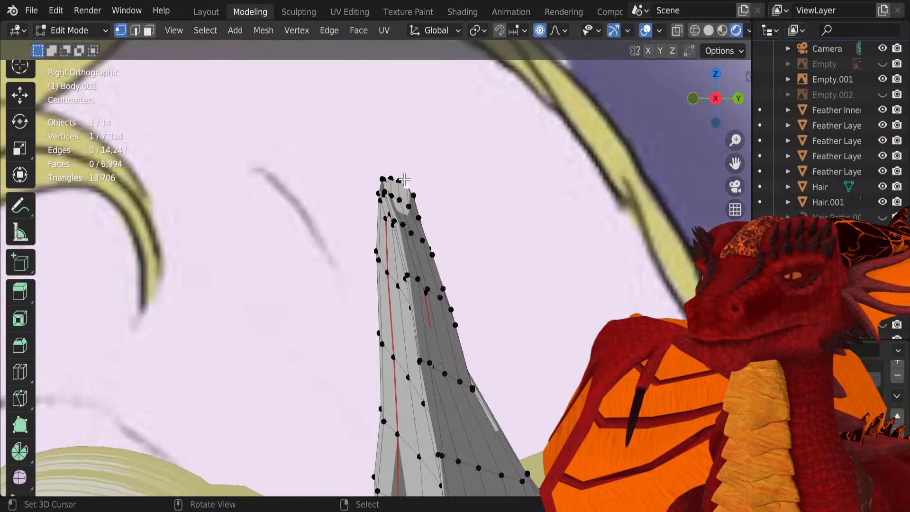
key(g)
right_click(440, 194)
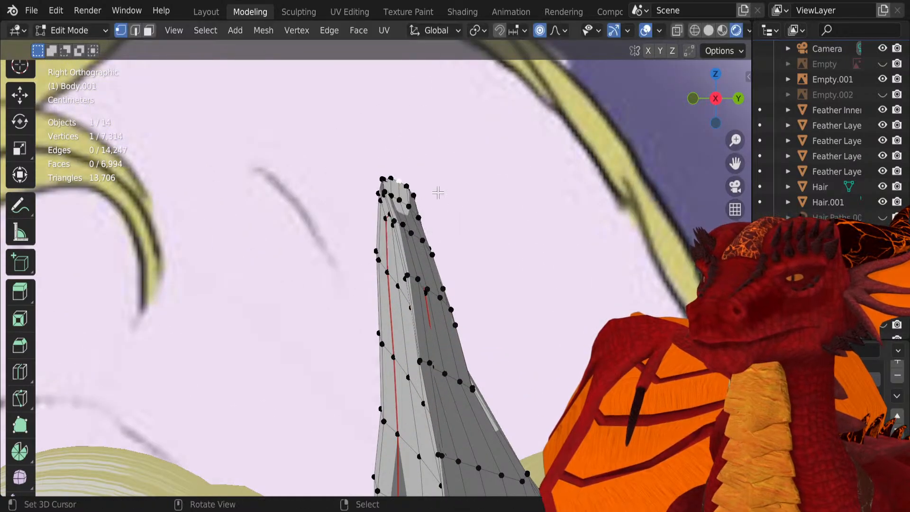
scroll(435, 200, up, 3)
scroll(435, 200, up, 1)
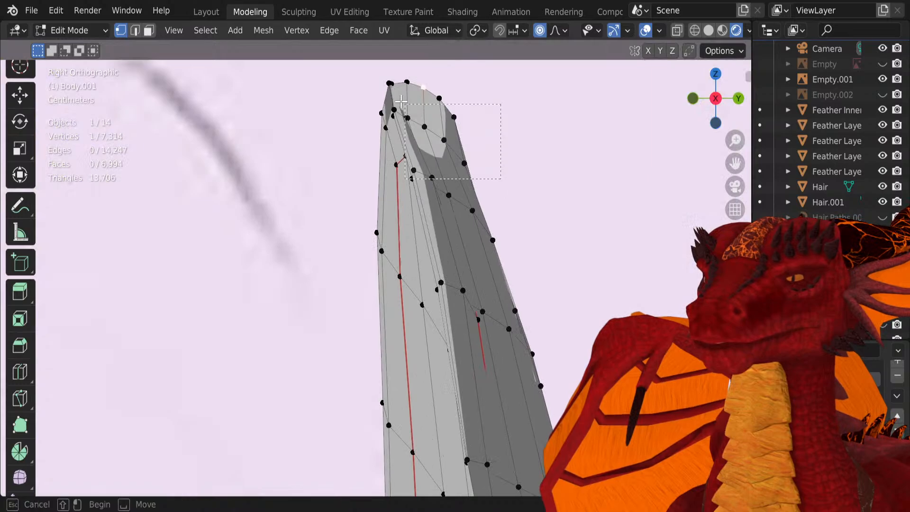
drag(401, 100, 381, 78)
key(s)
key(y)
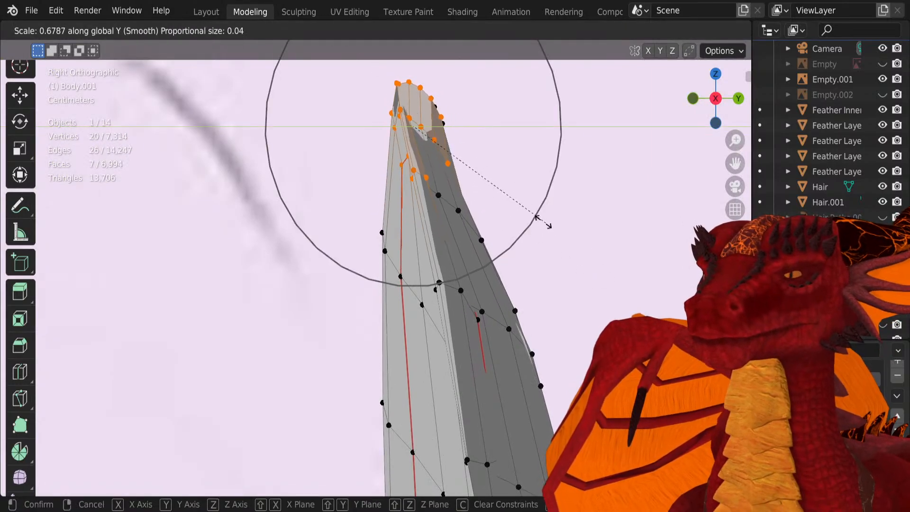
right_click(527, 206)
Step: With X-ray enabled, select the whole ear tip and scale it to about 0.692 along Y
key(alt+z)
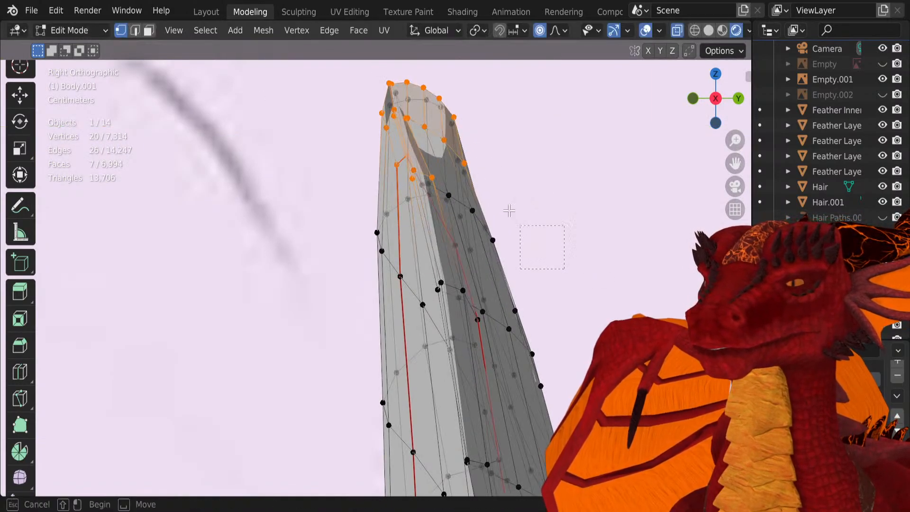
drag(335, 78, 335, 78)
key(y)
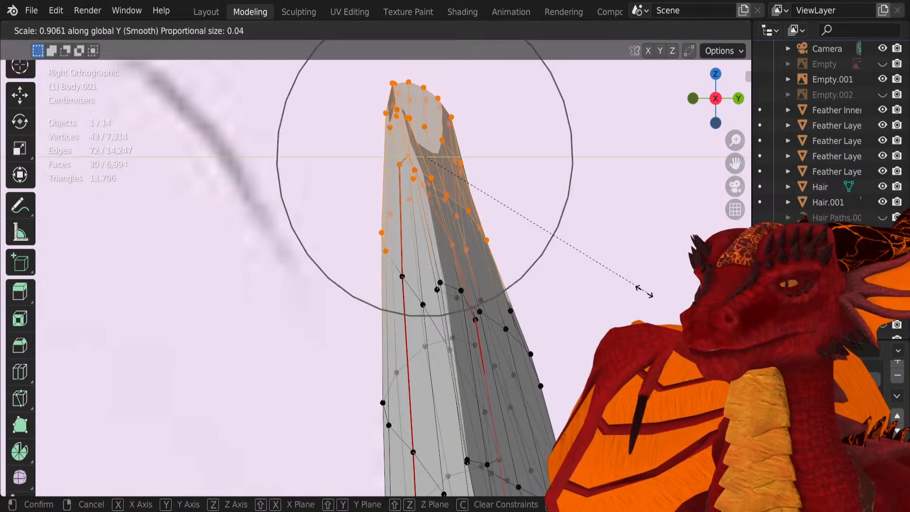
click(595, 257)
Step: Move the ear tip by about -0.007 m in Y and -0.002 m in Z, using a proportional size of 0.076
key(g)
scroll(609, 270, down, 7)
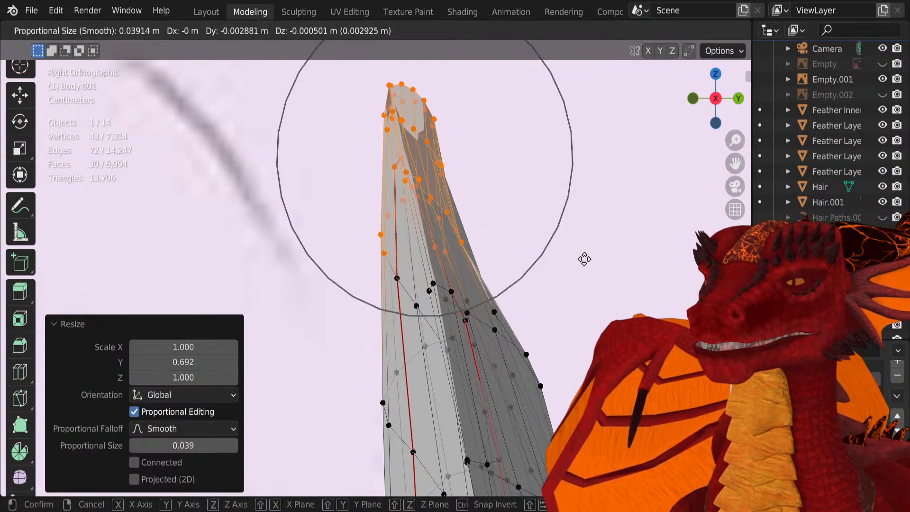
click(569, 265)
scroll(528, 372, down, 2)
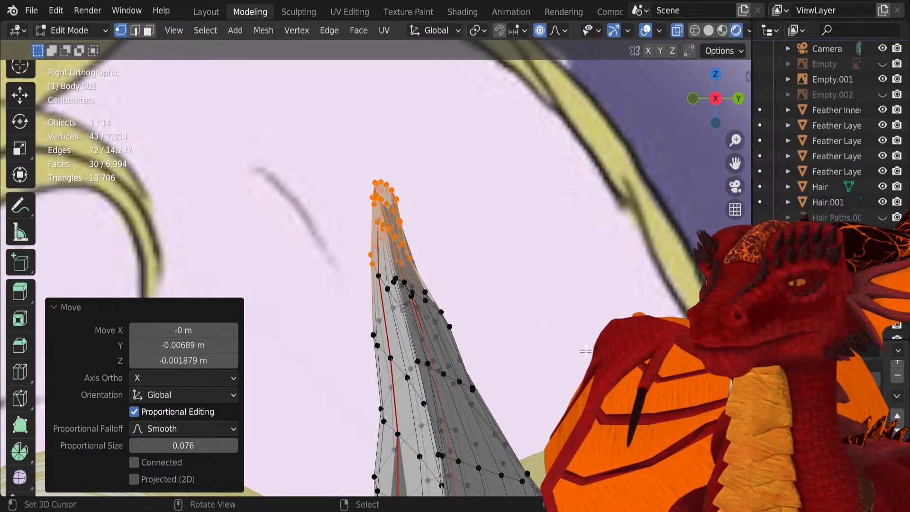
Step: Pull the ear's back edge inward about -0.009 m in Y and -0.003 m in Z, using a proportional size of 0.052
click(434, 331)
key(g)
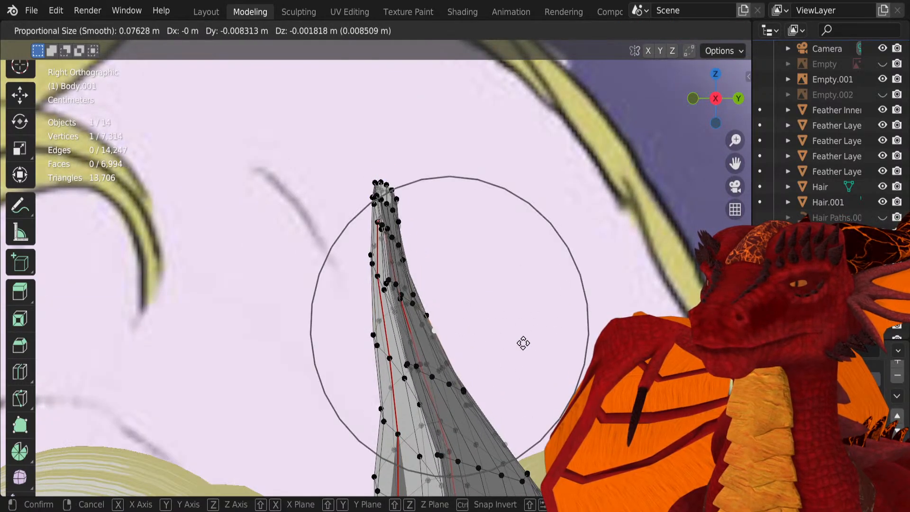
scroll(524, 343, up, 4)
click(522, 344)
scroll(518, 276, up, 2)
scroll(514, 258, down, 3)
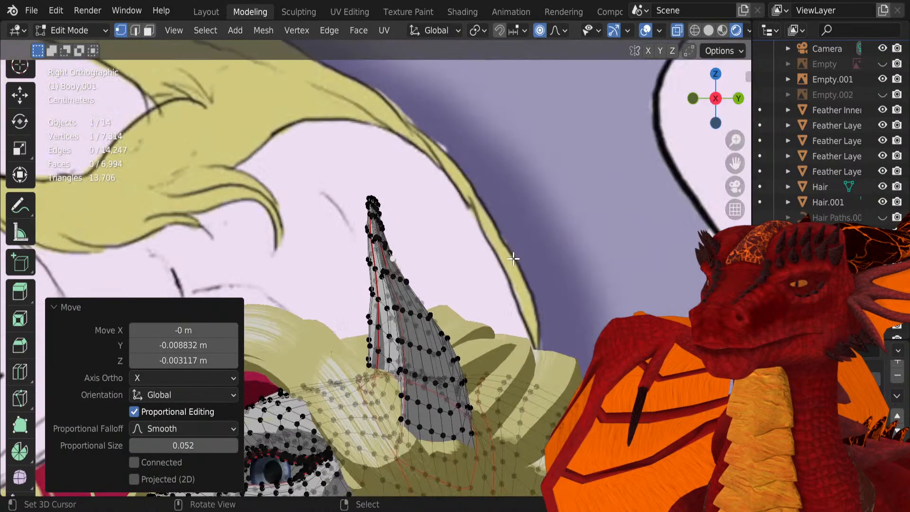
scroll(455, 315, down, 3)
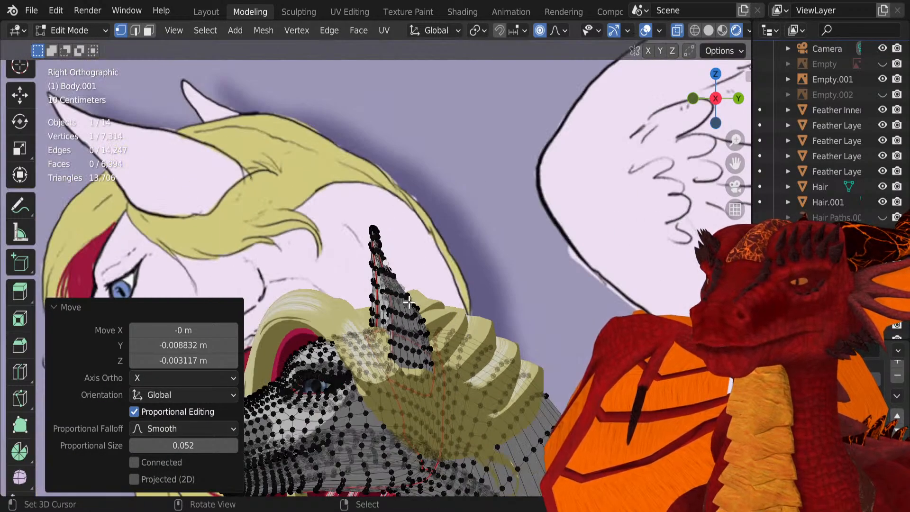
Step: With X-ray disabled, select the linked inner-ear faces using Seam as the delimiter
scroll(409, 302, up, 3)
middle_drag(408, 302, 488, 309)
scroll(408, 377, up, 3)
right_click(386, 397)
key(alt+z)
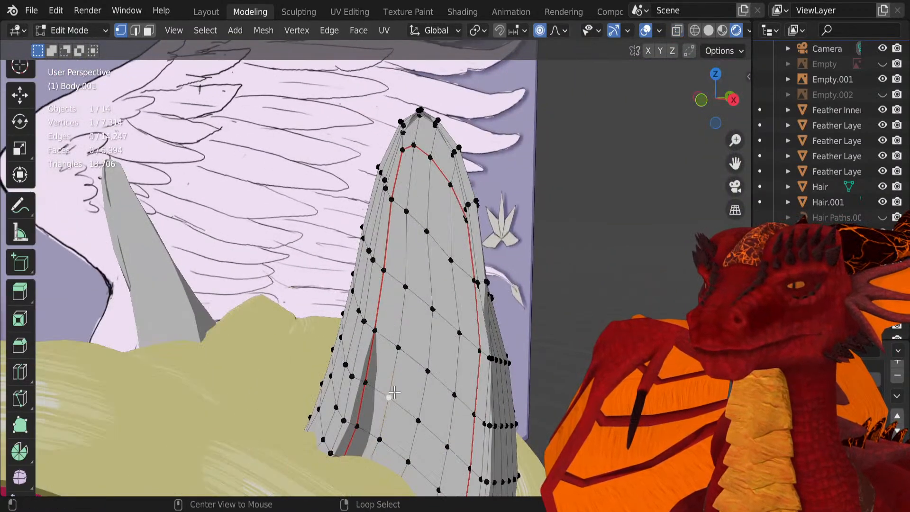
shift+middle_drag(386, 397, 351, 301)
scroll(395, 303, up, 4)
key(l)
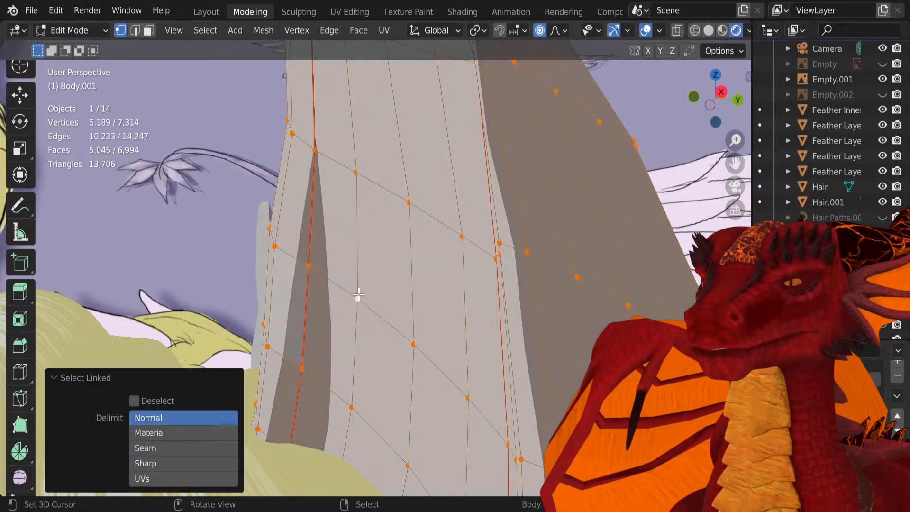
click(184, 447)
Step: In right side view with X-ray on, move the inner-ear faces about 0.01 m along Y with a proportional size of 0.022
middle_drag(360, 365, 396, 362)
key(KP_3)
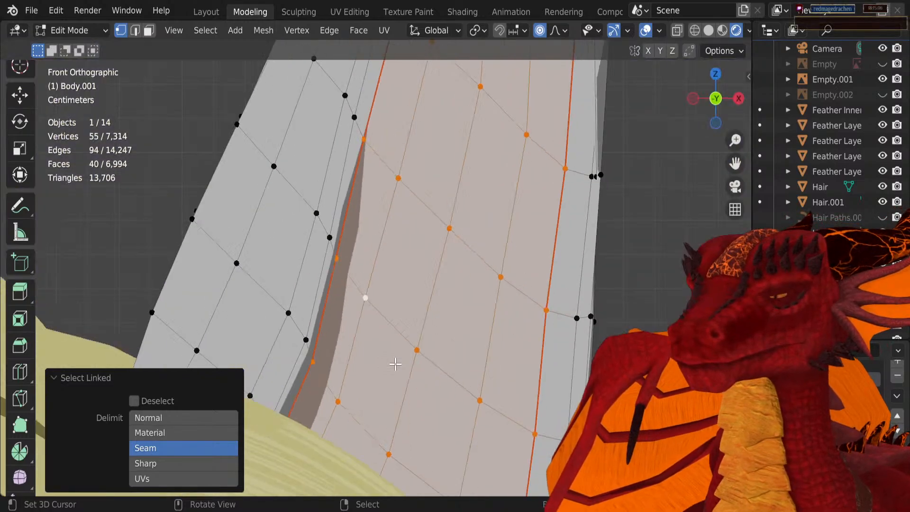
key(alt+z)
key(g)
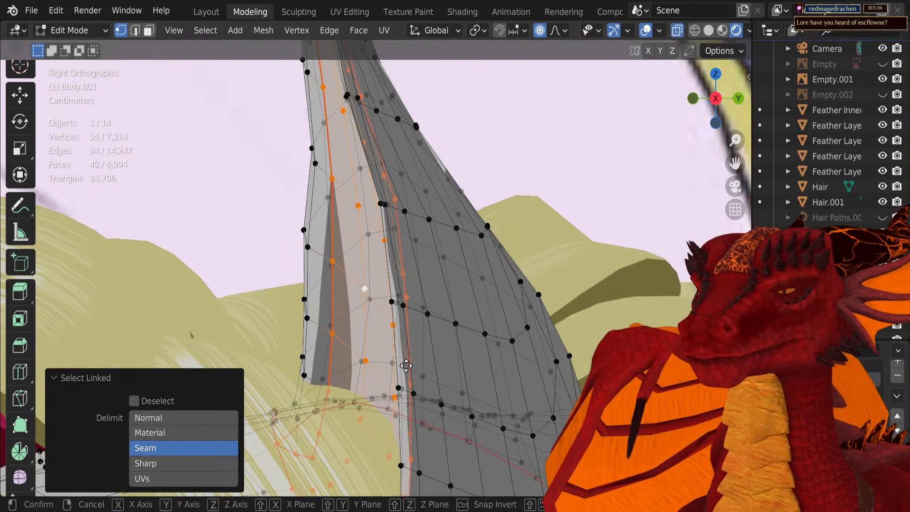
key(y)
scroll(419, 365, up, 9)
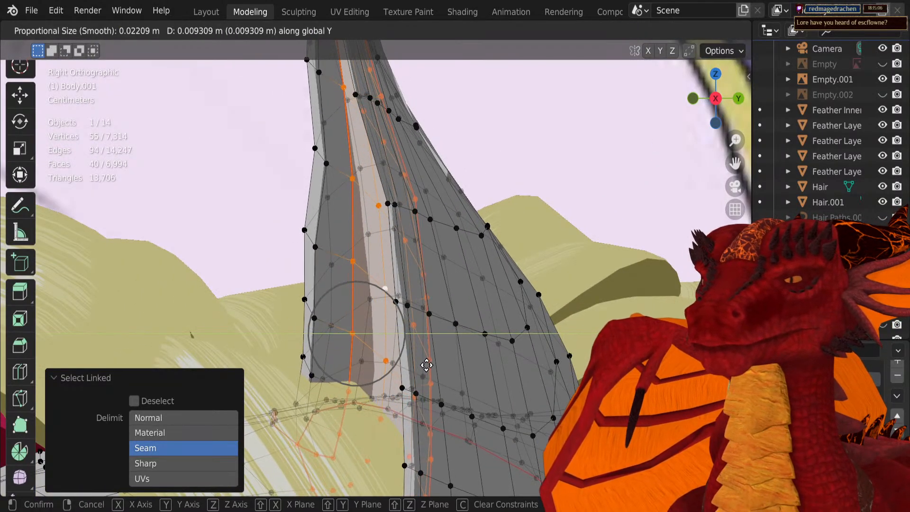
click(429, 364)
scroll(423, 364, down, 3)
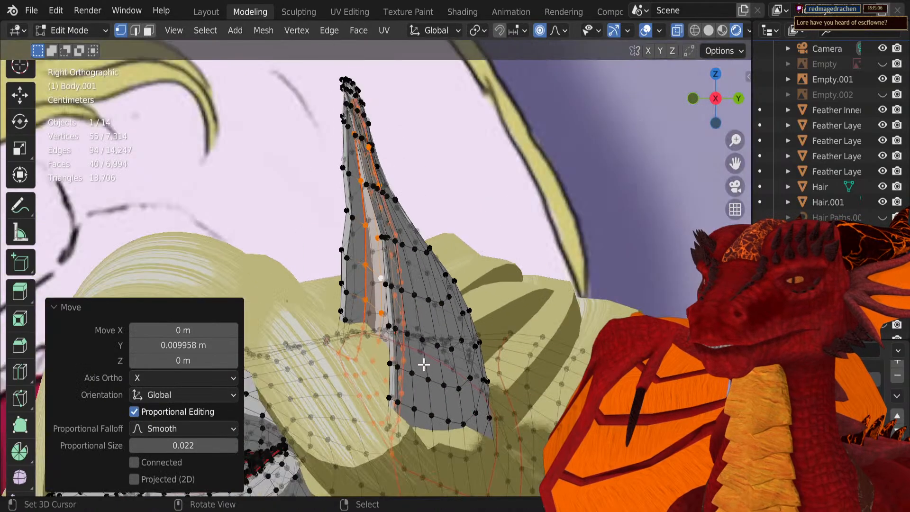
key(g)
click(421, 364)
Step: With X-ray off, move a rim vertex near the ear's base over the inner fold, using a proportional size of 0.076
middle_drag(421, 364, 442, 298)
right_click(331, 305)
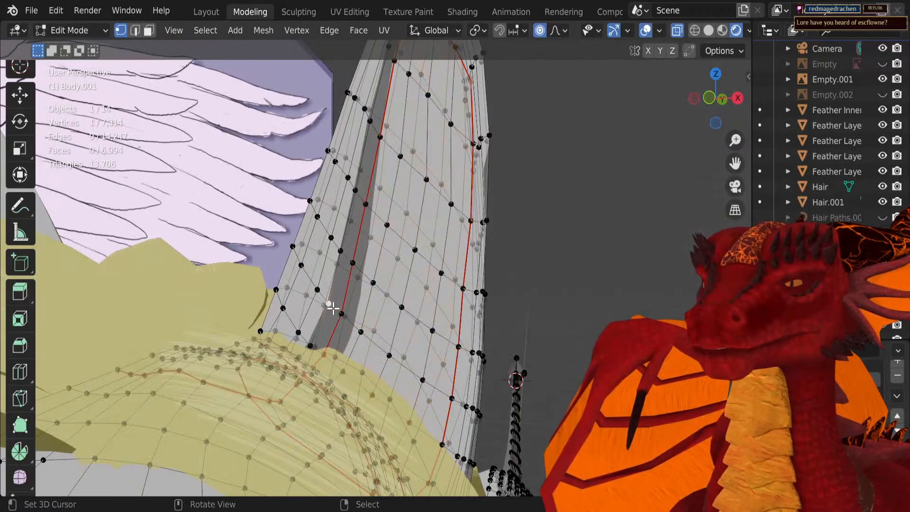
middle_drag(331, 306, 363, 316)
key(alt+z)
key(g)
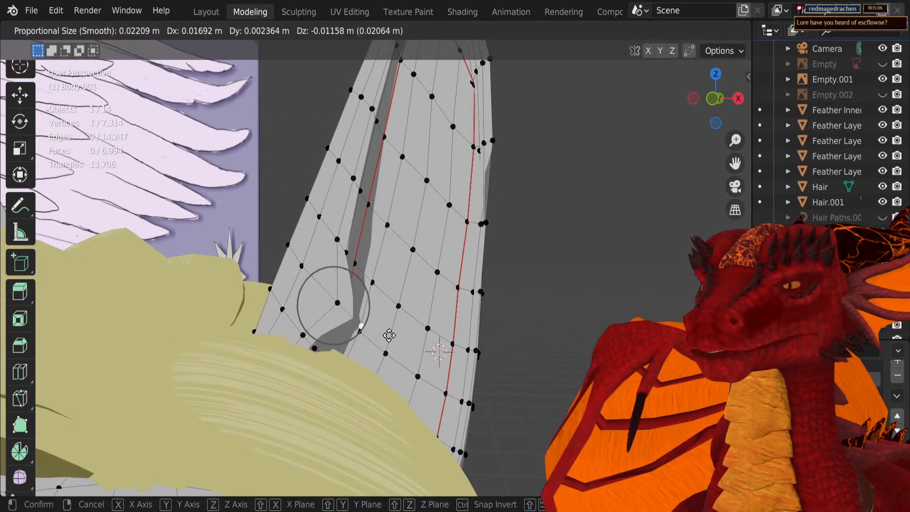
scroll(386, 332, down, 12)
click(385, 328)
Step: Shift two inner-ear seam vertices in the lower fold outward under the rim along negative X with proportional editing
right_click(370, 345)
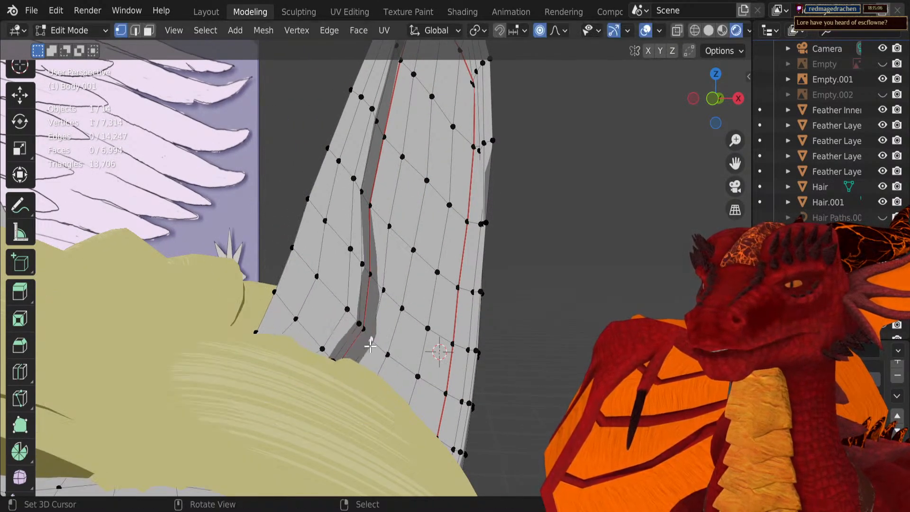
key(g)
key(x)
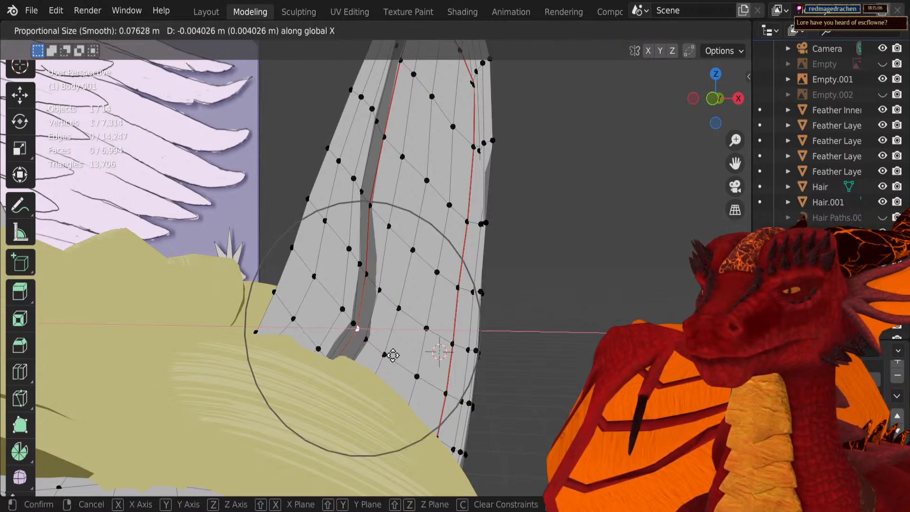
scroll(383, 350, up, 4)
click(379, 349)
right_click(361, 269)
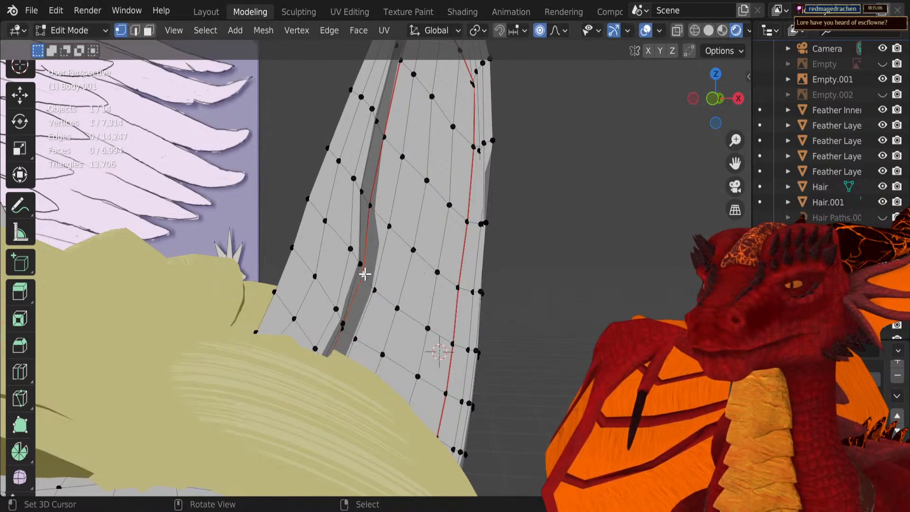
key(g)
key(x)
scroll(359, 272, down, 3)
click(357, 272)
Step: Move two rim vertices along the lower ear fold toward the inner ear with a proportional size of 0.039
right_click(342, 310)
key(g)
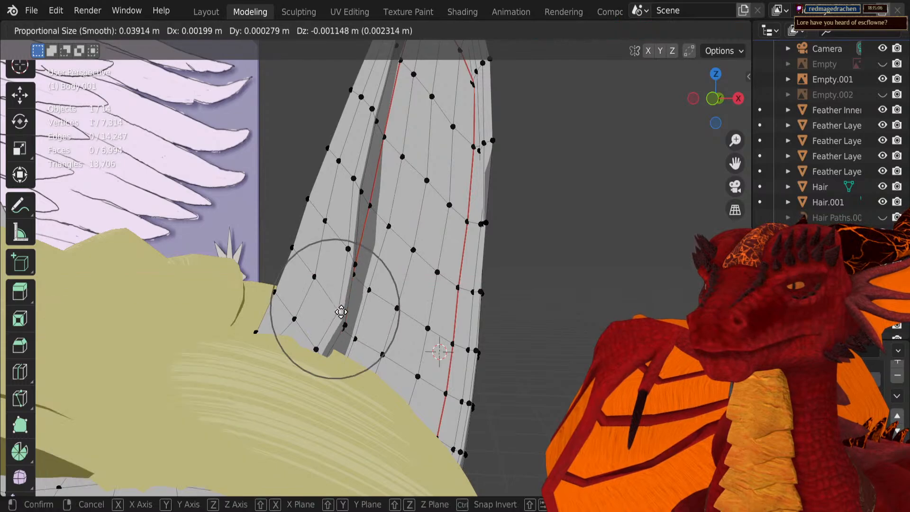
click(352, 317)
right_click(351, 254)
key(g)
key(x)
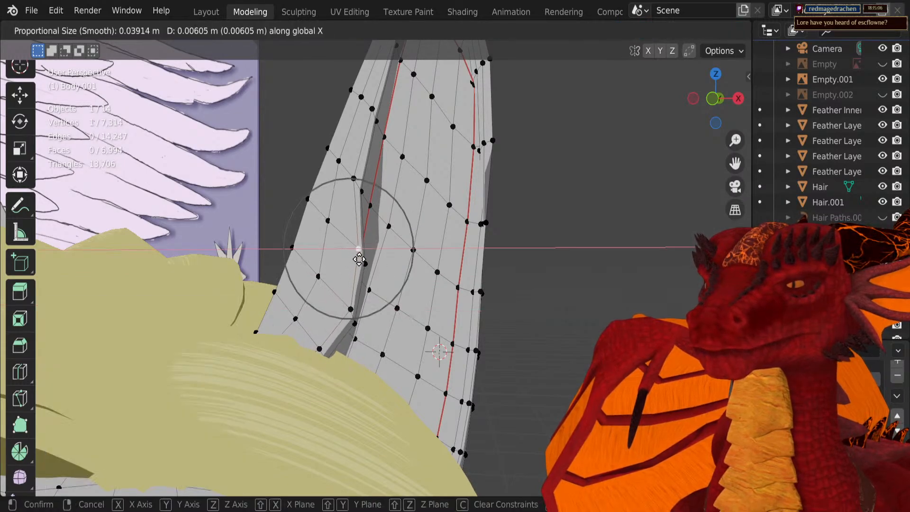
click(359, 259)
Step: Move the rim vertex at mid-ear about 0.01 m and the one at the ear's base about 0.014 m along X
right_click(353, 178)
key(g)
key(x)
click(370, 178)
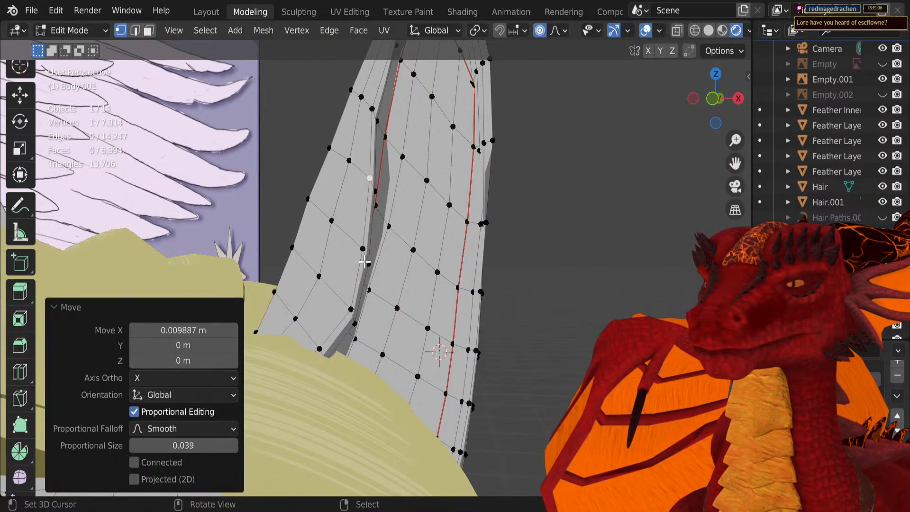
right_click(321, 350)
key(g)
click(343, 354)
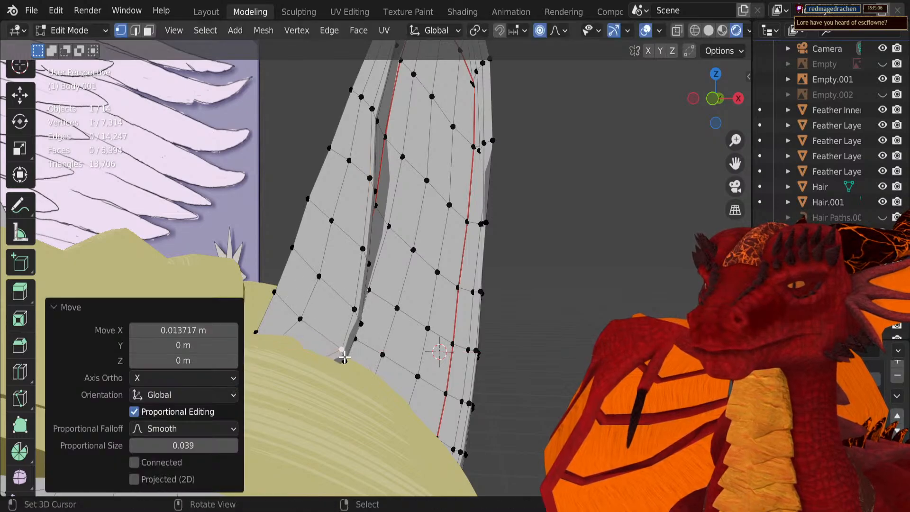
Step: Along the upper fold, move the seam vertex about -0.005 m, the rim vertex 0.009 m, and the seam vertex -0.004 m in X
shift+middle_drag(360, 264, 342, 375)
right_click(368, 237)
key(g)
click(357, 240)
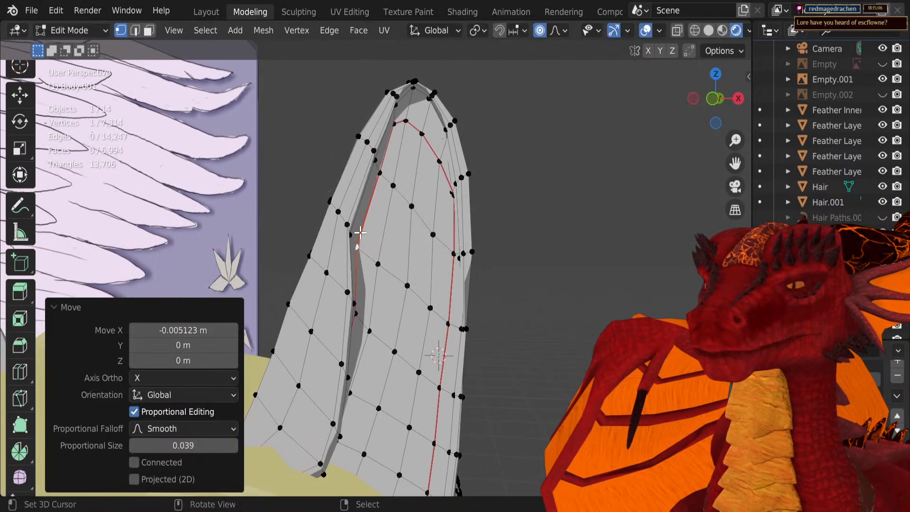
right_click(353, 230)
key(g)
key(x)
click(367, 236)
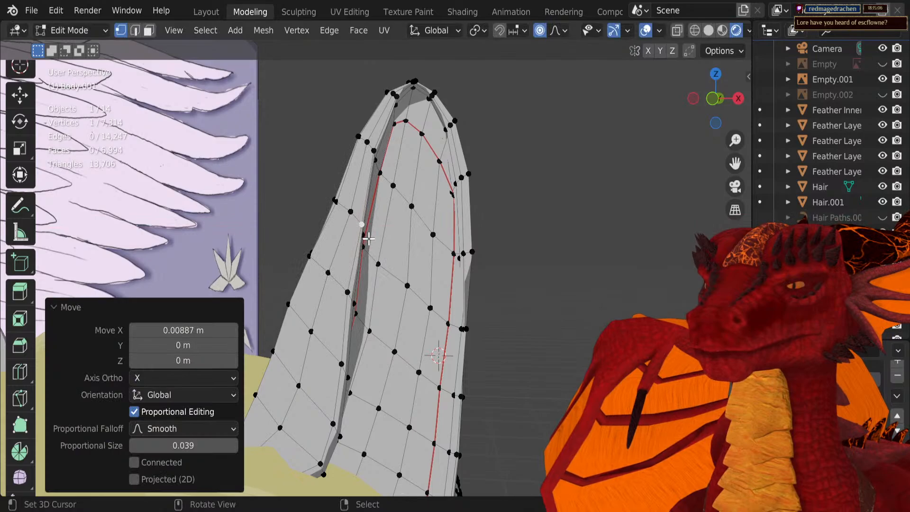
right_click(369, 245)
key(g)
key(x)
click(385, 267)
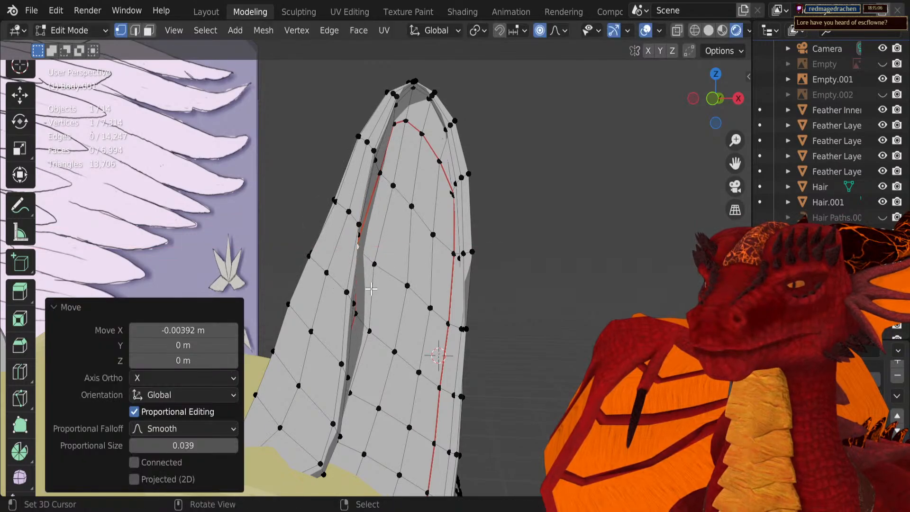
Step: Fine-tune the seam and rim vertices at the middle of the ear fold along X with a proportional size of 0.039
right_click(359, 315)
key(g)
key(x)
click(349, 303)
key(g)
key(x)
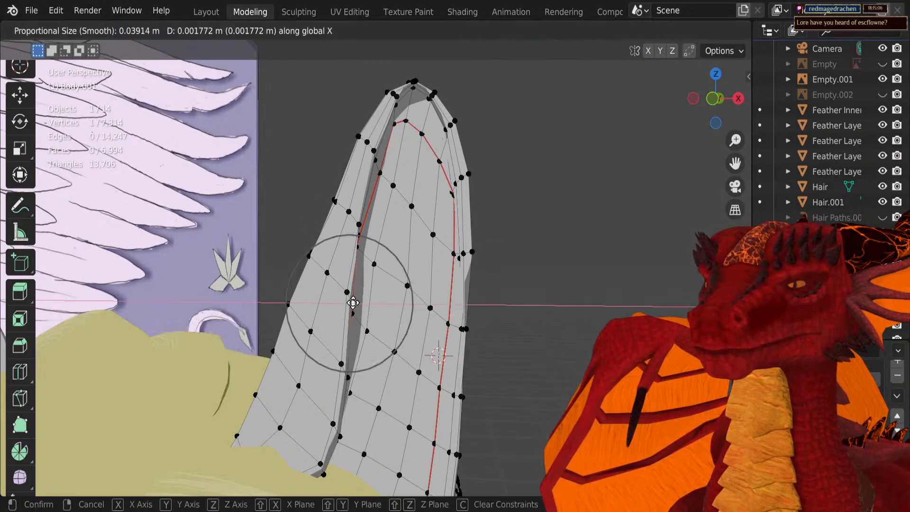
click(352, 294)
key(g)
key(x)
click(355, 289)
Step: Move the rim vertex in the upper ear fold about 0.003 m along X
scroll(358, 291, up, 3)
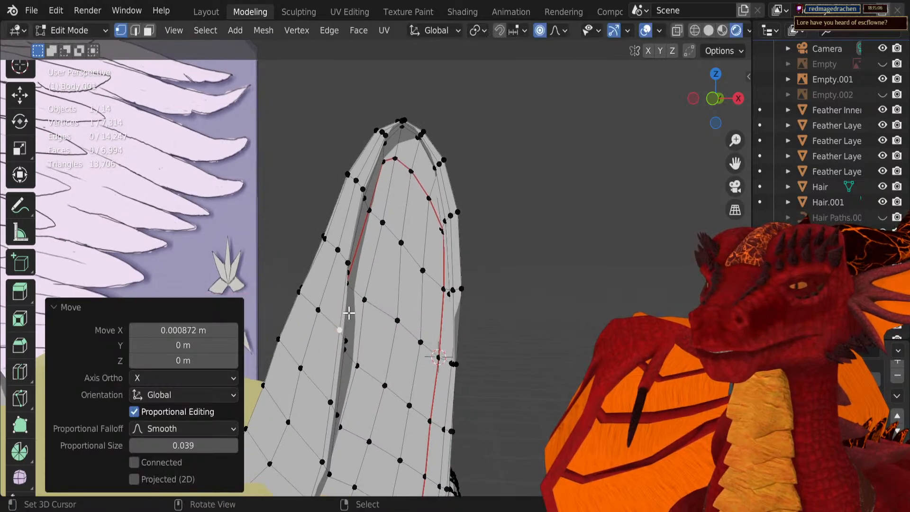
right_click(324, 259)
key(g)
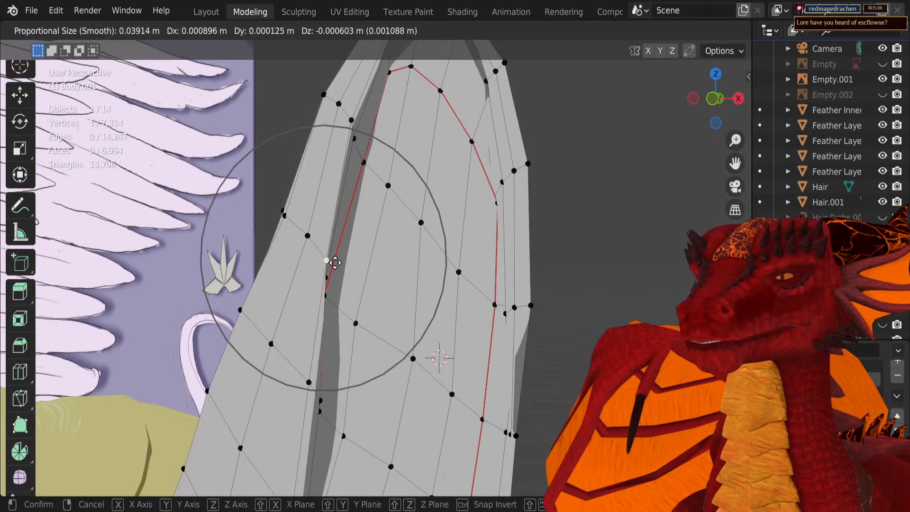
key(x)
click(345, 263)
Step: Shift the seam vertex in the upper ear fold slightly in the negative X direction
middle_drag(345, 264, 356, 184)
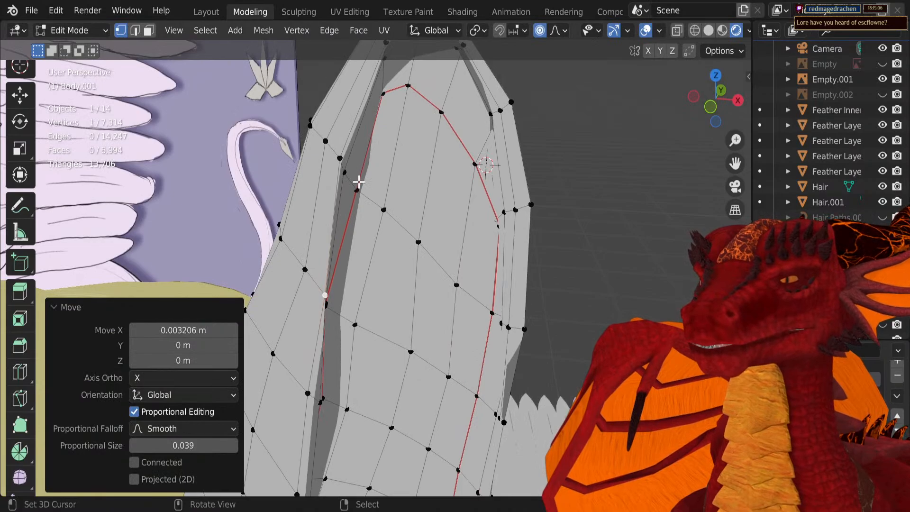
right_click(358, 185)
key(g)
key(x)
click(350, 185)
Step: Move the rim vertex beside the upper fold seam about 0.004 m along X with a proportional size of 0.017
right_click(340, 176)
key(g)
key(x)
scroll(355, 185, up, 2)
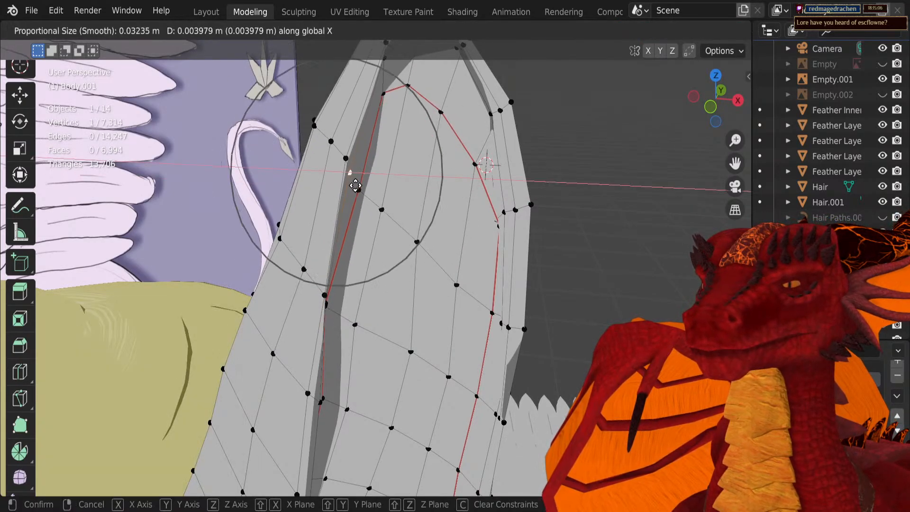
scroll(356, 186, up, 7)
click(355, 185)
Step: Move the two outer-edge vertices beside the upper fold together about 0.0036 m in X and 0.0007 m in Y
right_click(306, 122)
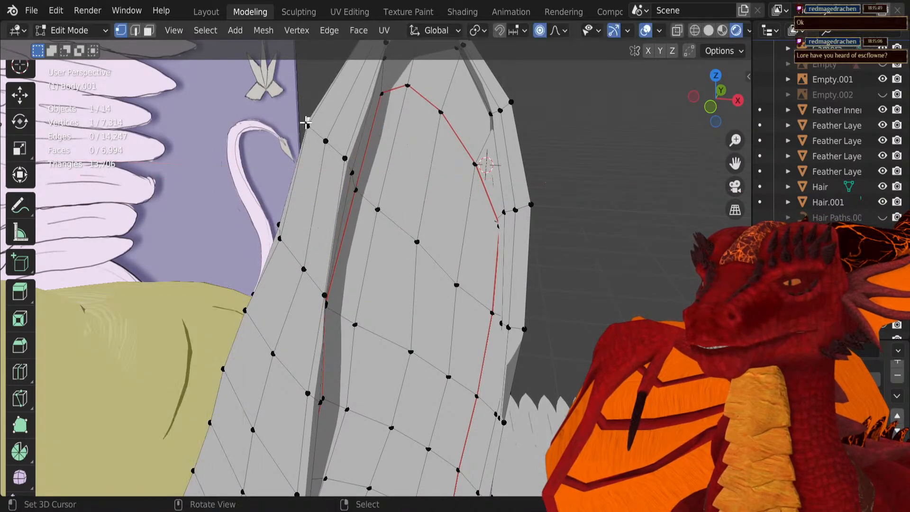
shift+right_click(309, 128)
key(g)
click(323, 129)
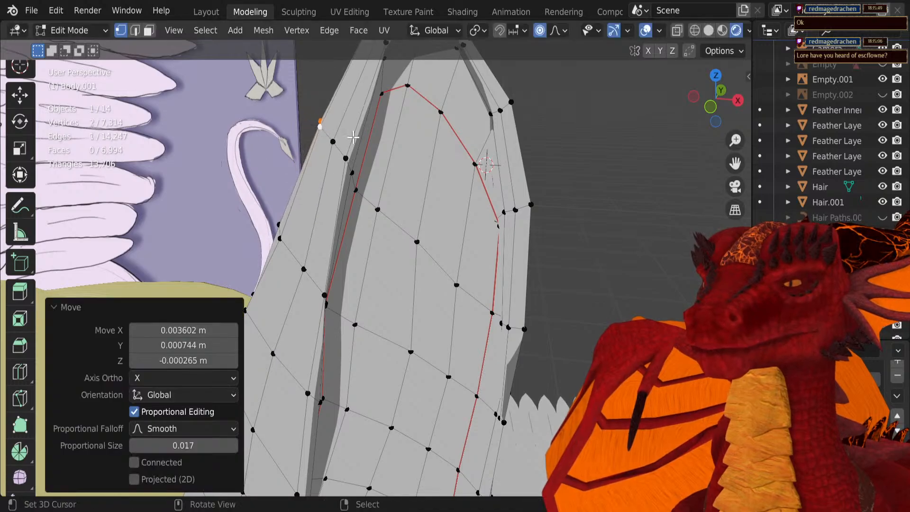
middle_drag(353, 138, 419, 153)
scroll(418, 153, down, 3)
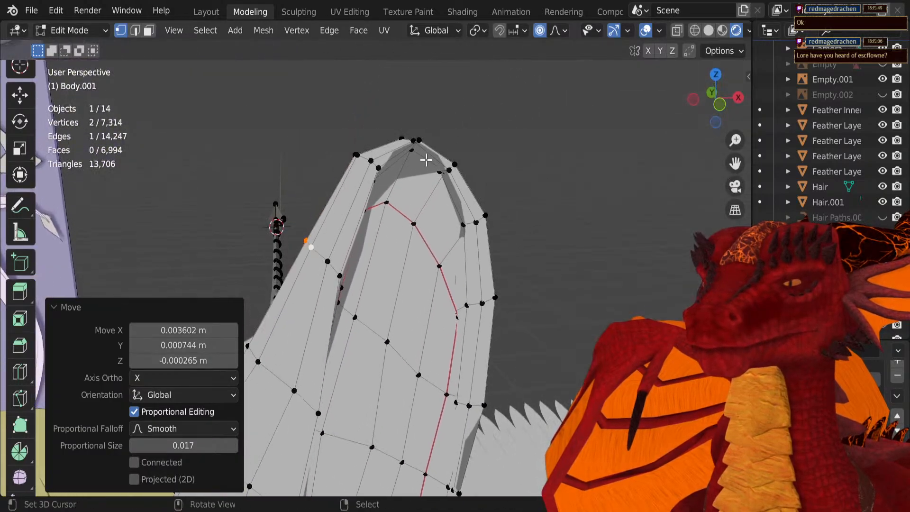
right_click(412, 150)
key(g)
right_click(412, 165)
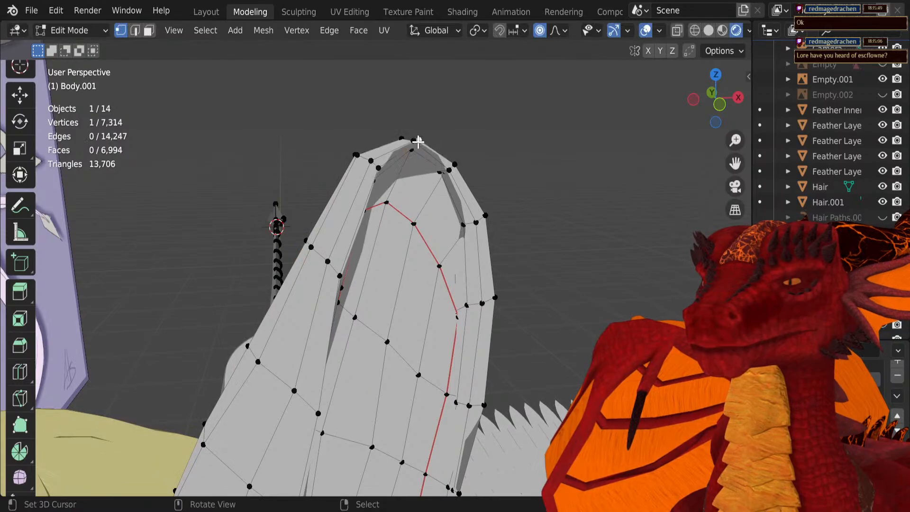
key(g)
key(z)
scroll(416, 157, down, 5)
click(413, 162)
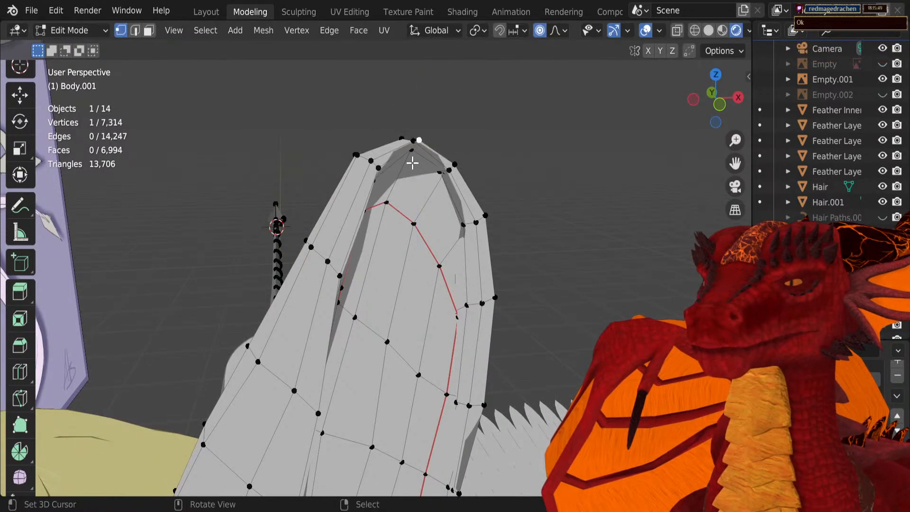
Step: Lower the inner rim vertex at the ear's tip about 0.0038 m along Z with a proportional size of 0.002
scroll(417, 142, up, 4)
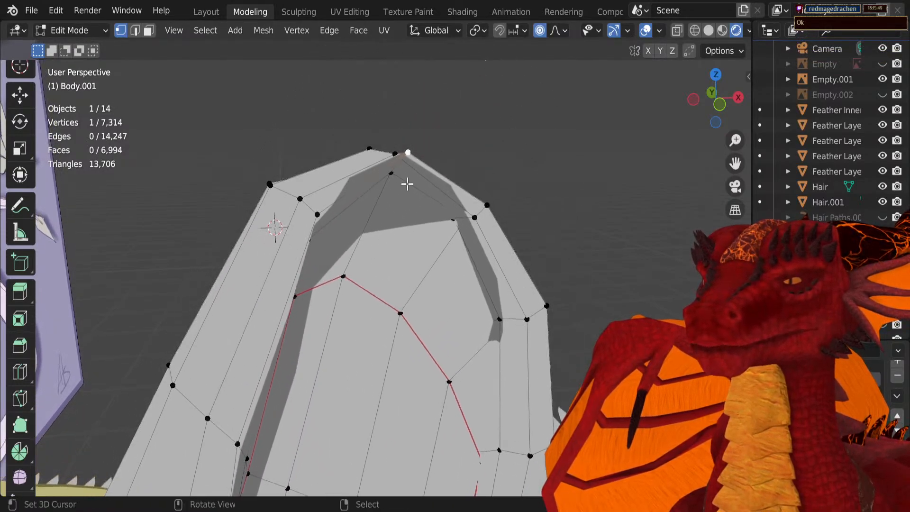
key(g)
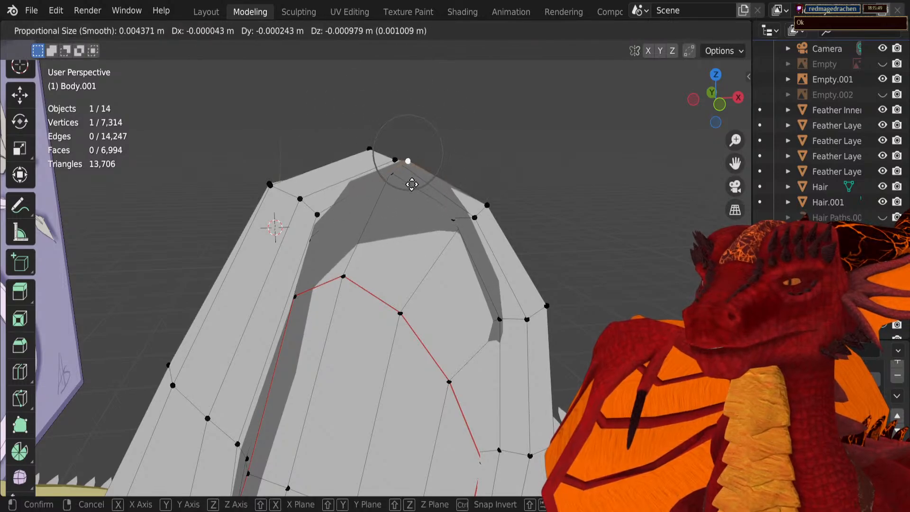
scroll(410, 185, up, 9)
key(z)
click(405, 207)
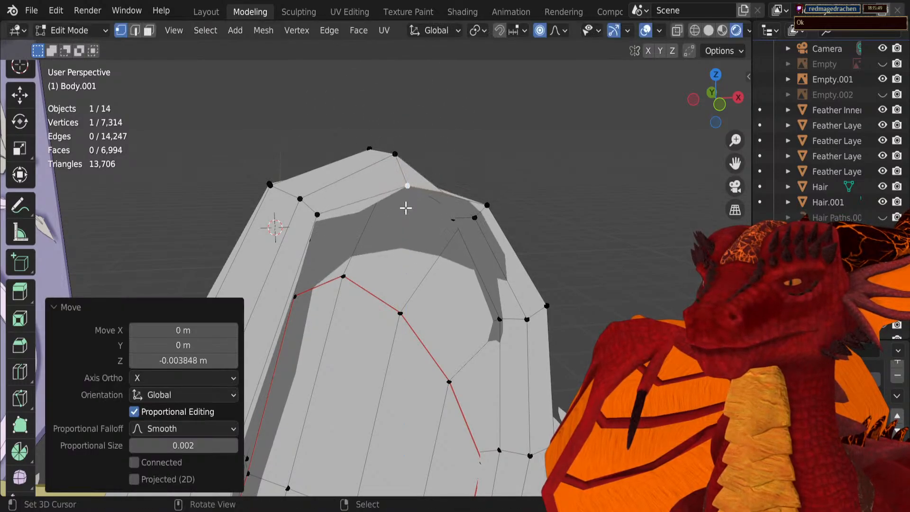
Step: Save the file and switch the body to Sculpt Mode with the Smooth brush
middle_drag(406, 207, 229, 250)
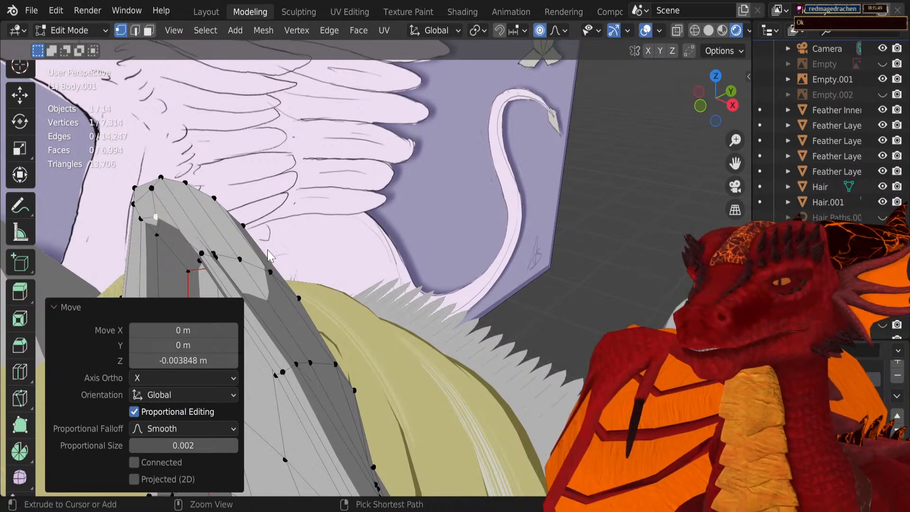
key(ctrl+s)
key(Tab)
key(ctrl+Tab)
click(285, 316)
mouse_move(286, 315)
middle_down()
mouse_move(207, 306)
mouse_move(162, 335)
middle_up()
click(24, 273)
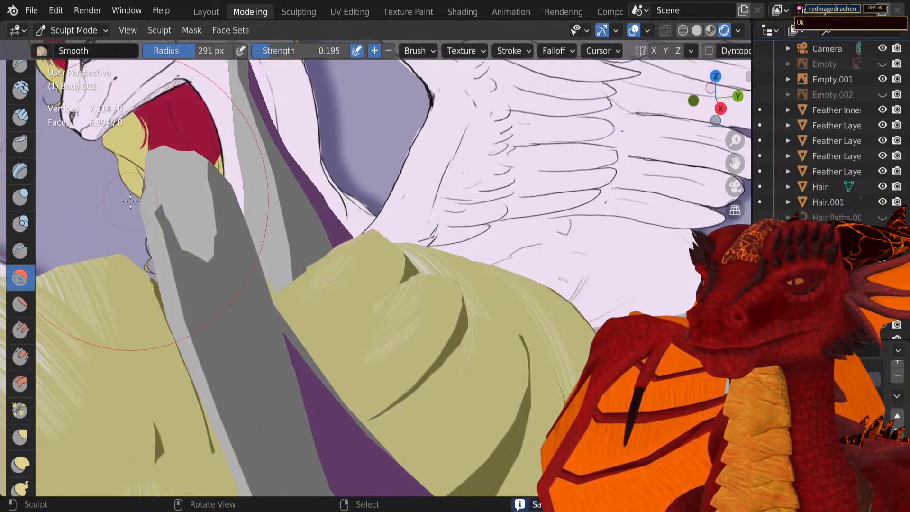
mouse_move(173, 233)
middle_down()
mouse_move(174, 222)
mouse_move(322, 162)
middle_up()
middle_drag(329, 120, 241, 245)
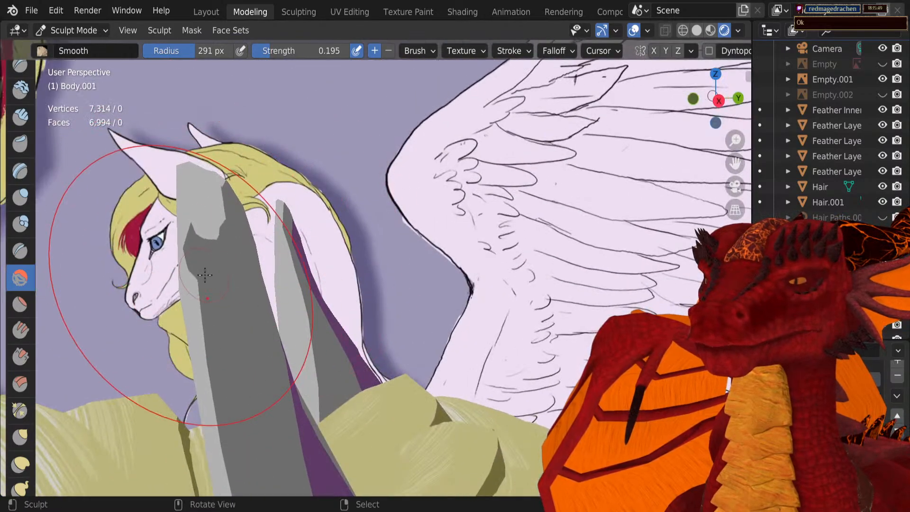
Step: Return to Edit Mode and reposition the inner-ear vertices just below the tip with a proportional size of 0.002
mouse_move(173, 379)
middle_down()
mouse_move(299, 204)
mouse_move(325, 213)
mouse_move(312, 246)
mouse_move(270, 286)
mouse_move(305, 240)
mouse_move(365, 203)
middle_up()
key(Tab)
key(g)
click(326, 233)
key(g)
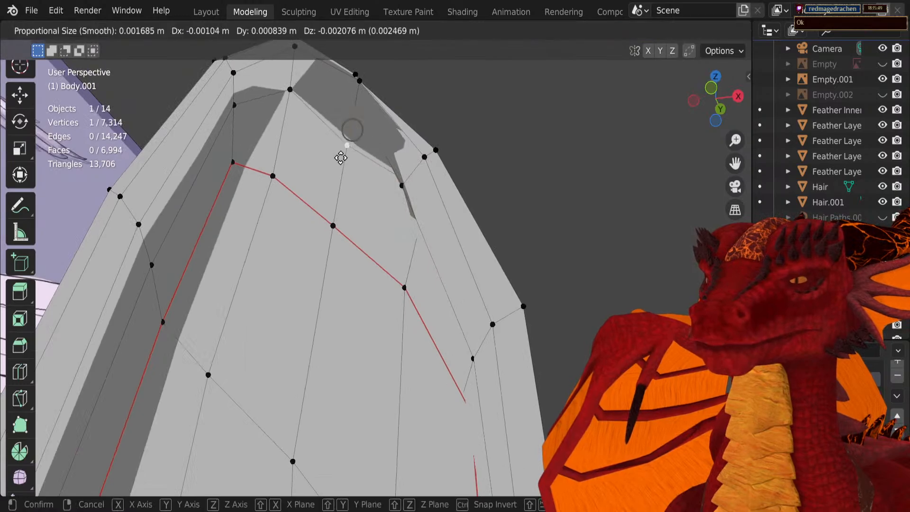
click(341, 158)
Step: Move the next inner-rim vertex below the tip about -0.0009, -0.0026 and -0.0041 m in X, Y and Z, and readjust it
middle_drag(341, 158, 225, 307)
key(g)
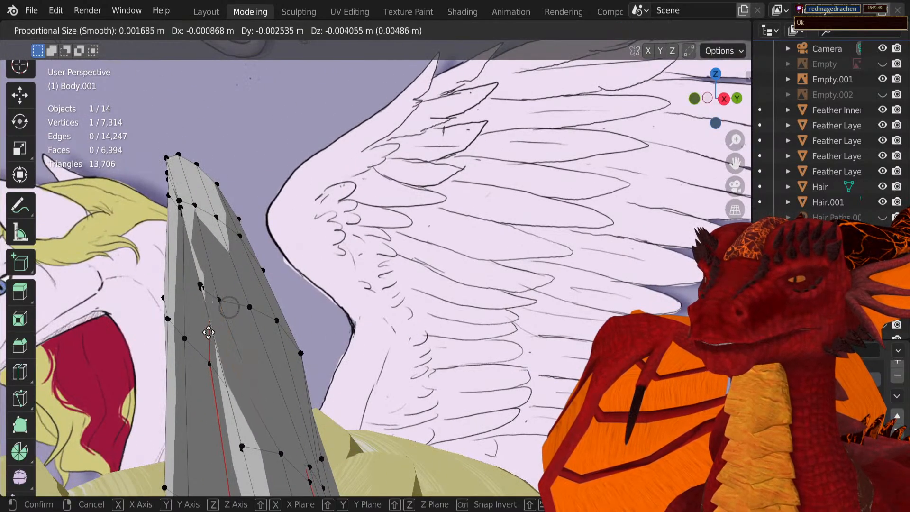
click(209, 331)
middle_drag(327, 279, 402, 242)
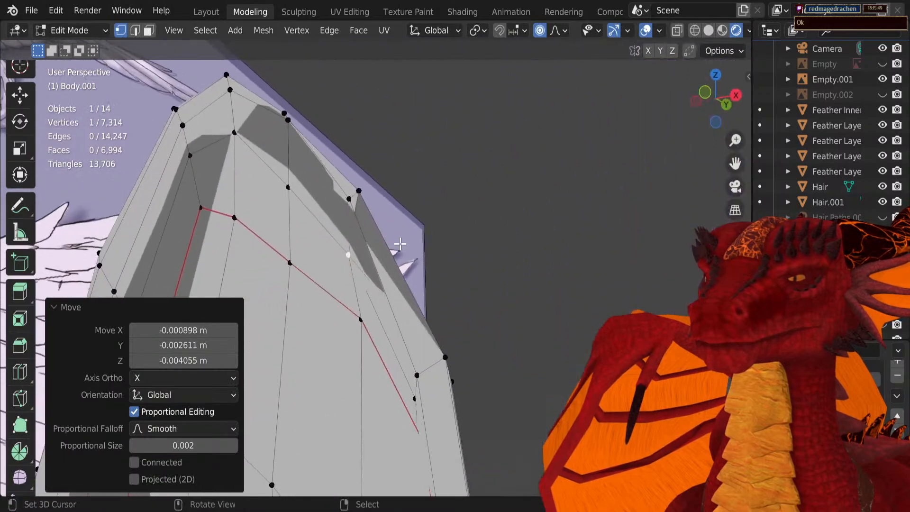
key(g)
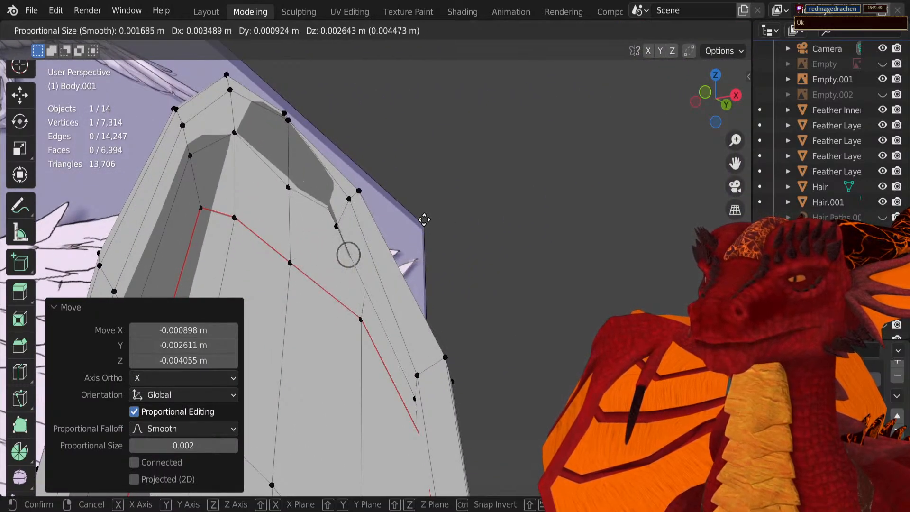
click(386, 239)
Step: Move two inner-rim vertices near the ear tip by about (0.0014, 0.0026, 0.0013) m and (0.0011, 0.0027, 0.0046) m
middle_drag(418, 192, 289, 188)
key(g)
click(358, 196)
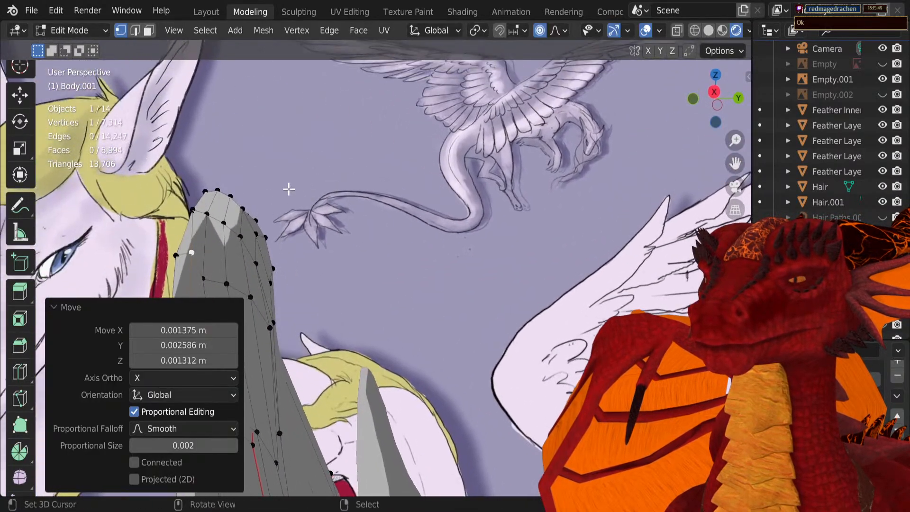
key(g)
click(224, 246)
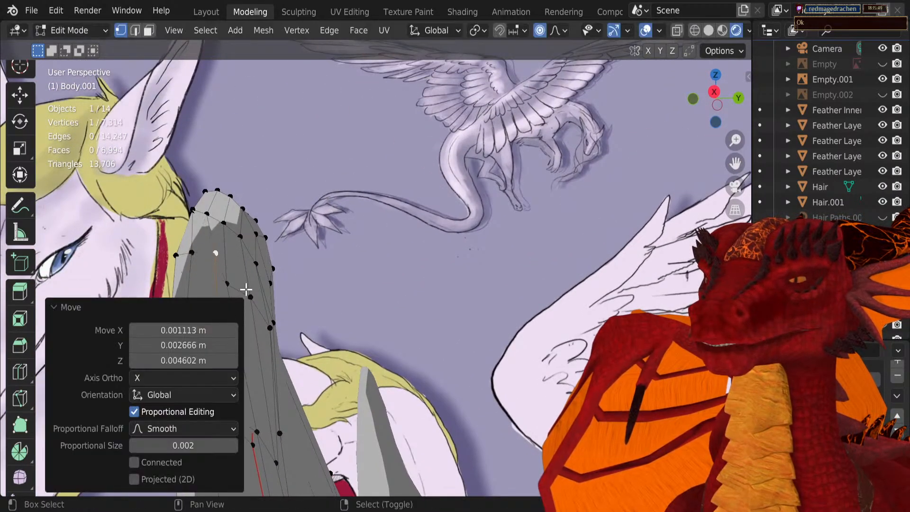
Step: Move the inner-rim vertex beside the end of the upper seam about -0.0045, -0.0058 and -0.0018 m in X, Y and Z
middle_drag(226, 246, 330, 202)
middle_drag(312, 261, 332, 263)
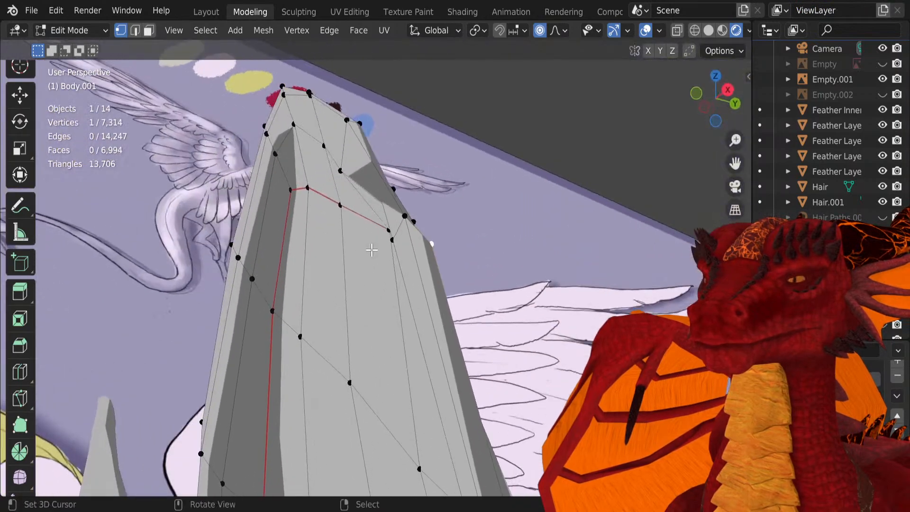
key(g)
click(327, 262)
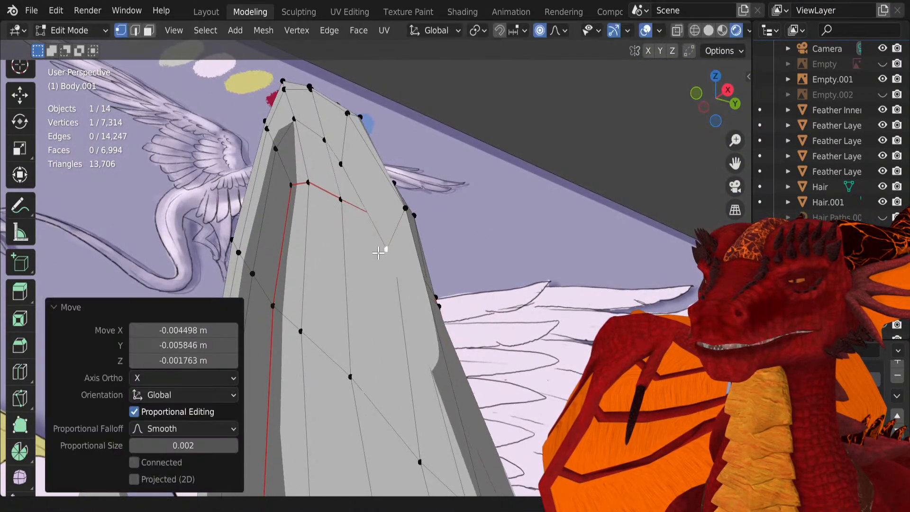
Step: In the front view, move the lower ear-fold vertex about 0.002 m in X and -0.001 m in Z with a proportional size of 0.036
middle_drag(379, 248, 440, 251)
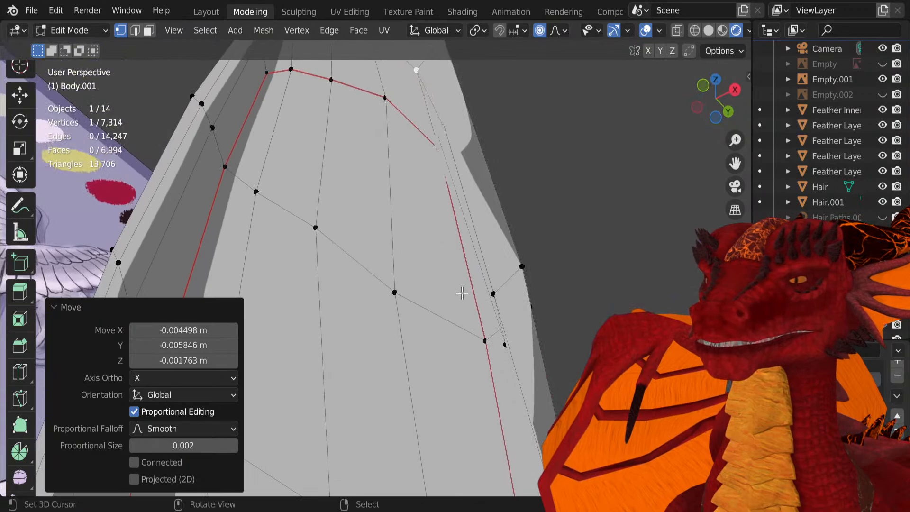
middle_drag(462, 292, 338, 307)
click(347, 284)
click(343, 279)
key(KP_1)
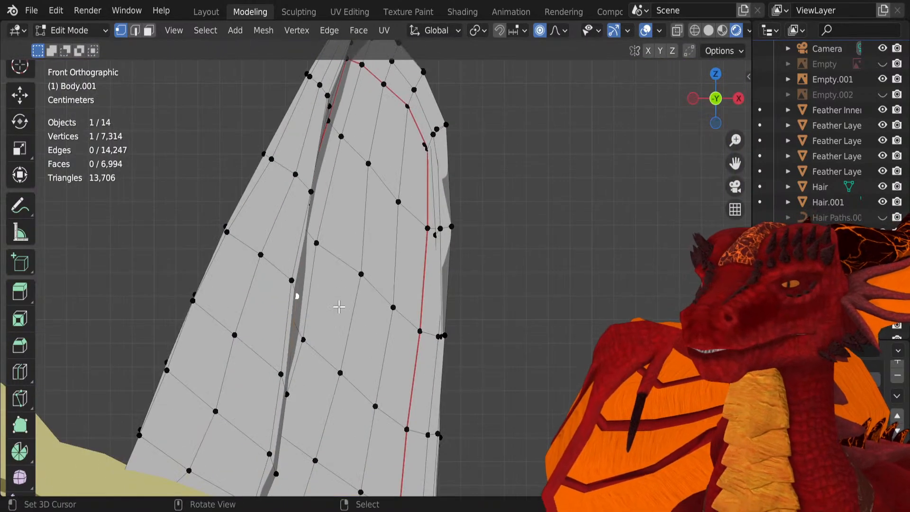
key(g)
click(339, 305)
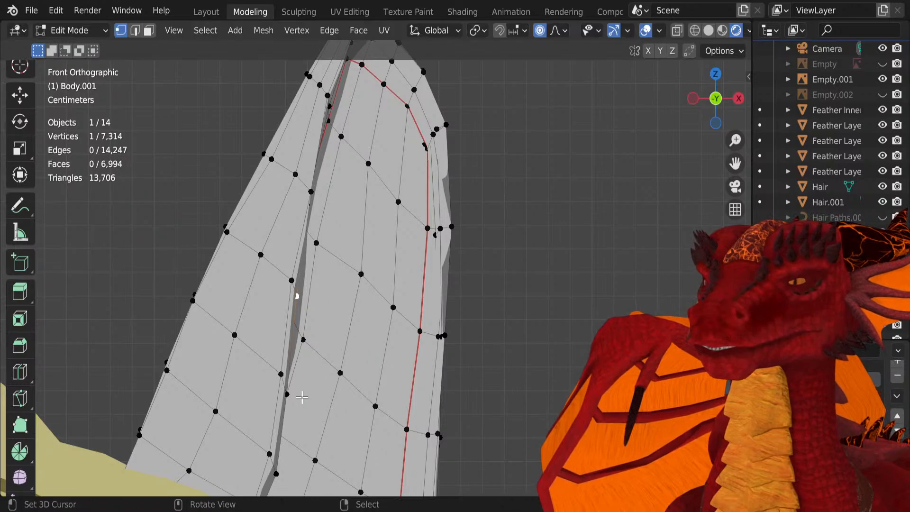
right_click(287, 394)
key(g)
scroll(292, 395, down, 17)
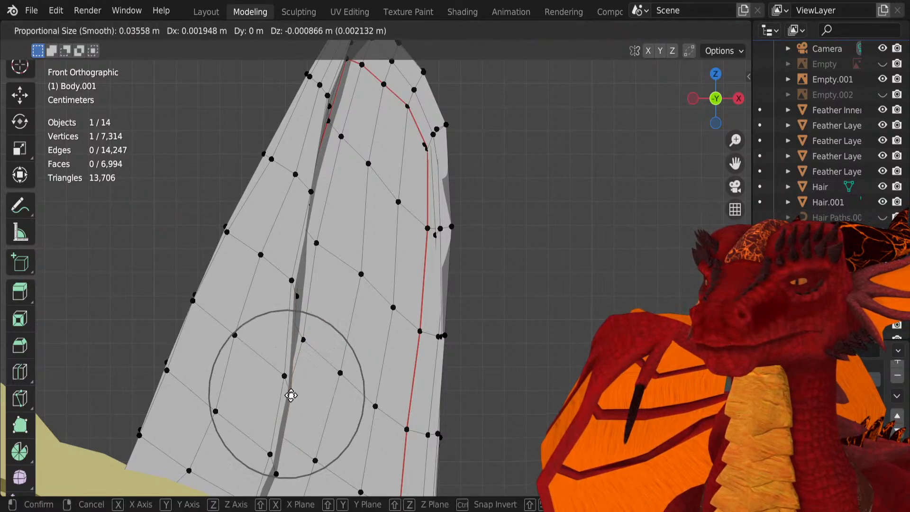
click(291, 396)
Step: Pull three vertices along the ear's sloping outline inward, from mid-ear upward, reducing the proportional size for the upper ones
right_click(210, 248)
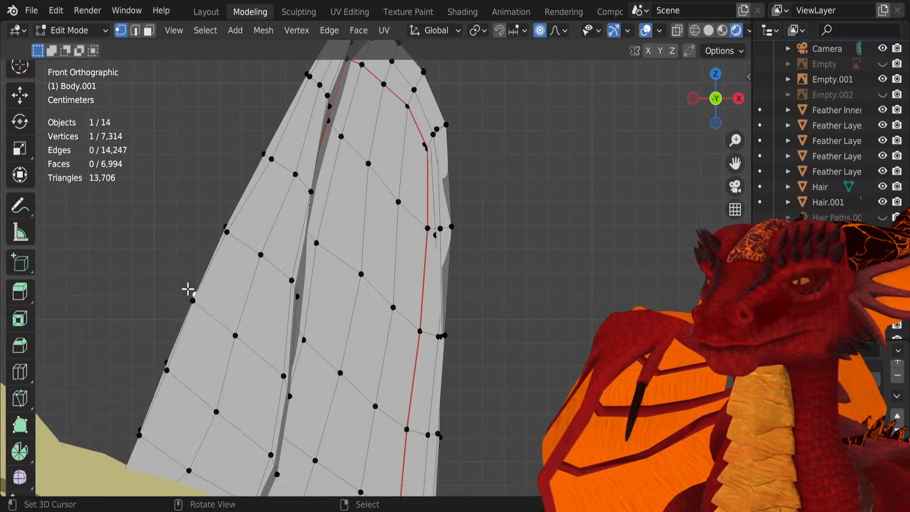
key(g)
scroll(201, 301, down, 3)
click(200, 300)
right_click(221, 230)
key(g)
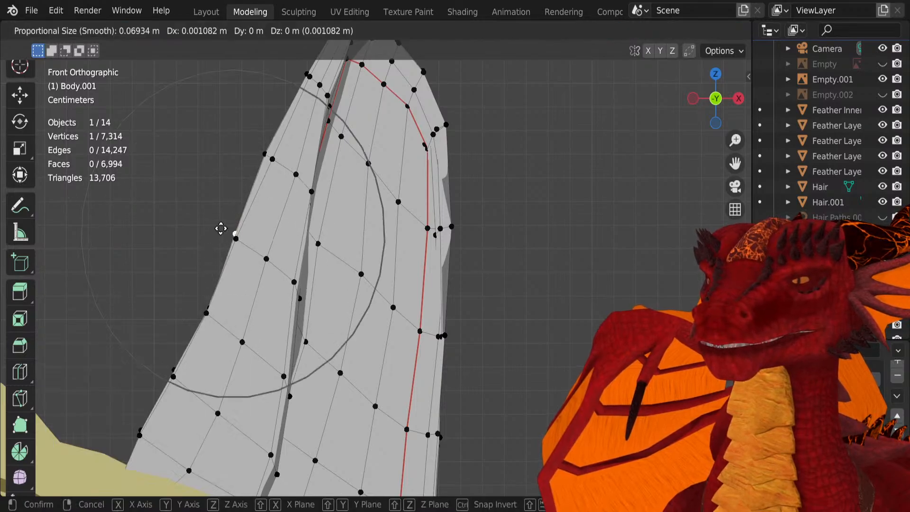
scroll(227, 228, up, 2)
click(237, 199)
right_click(258, 155)
key(g)
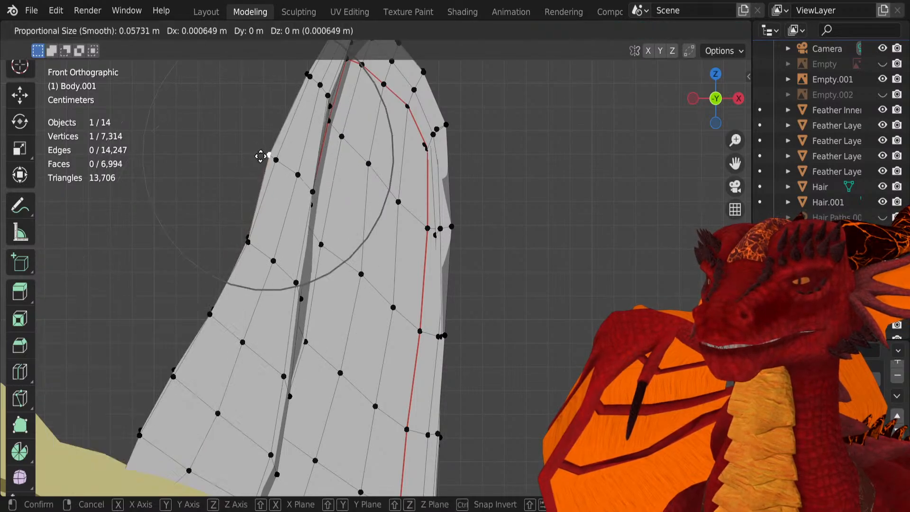
scroll(265, 158, up, 2)
click(270, 161)
Step: On the ear's straighter edge, move the upper vertex about -0.0086 m and the mid-ear vertex about -0.007 m in X, with proportional size 0.084
scroll(270, 160, down, 1)
right_click(437, 148)
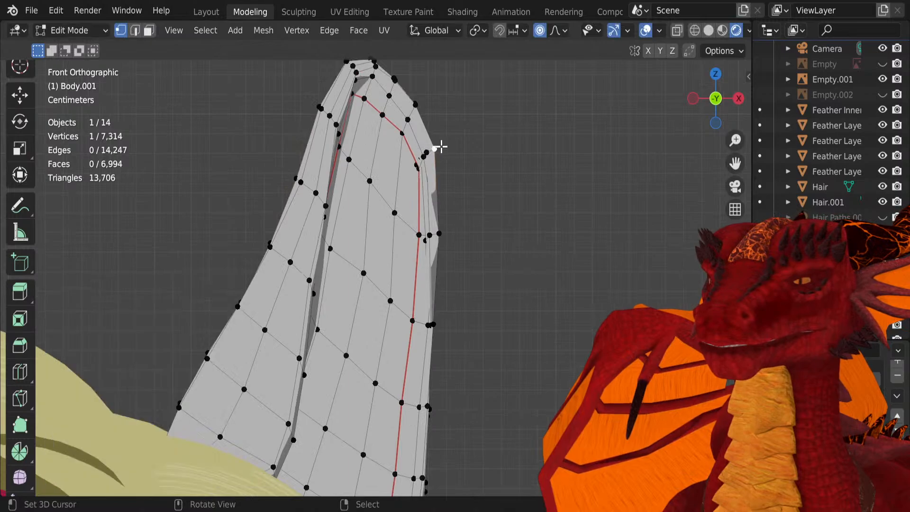
key(g)
scroll(542, 292, down, 6)
click(536, 298)
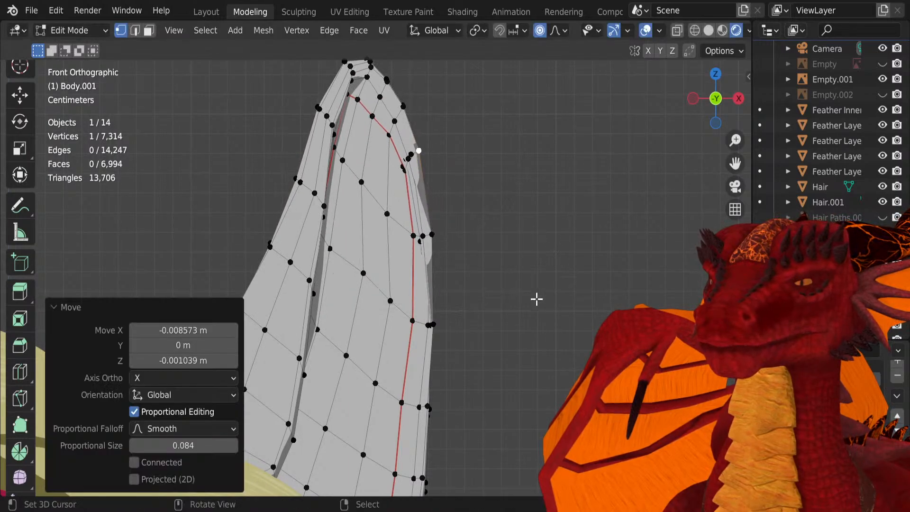
key(g)
click(529, 365)
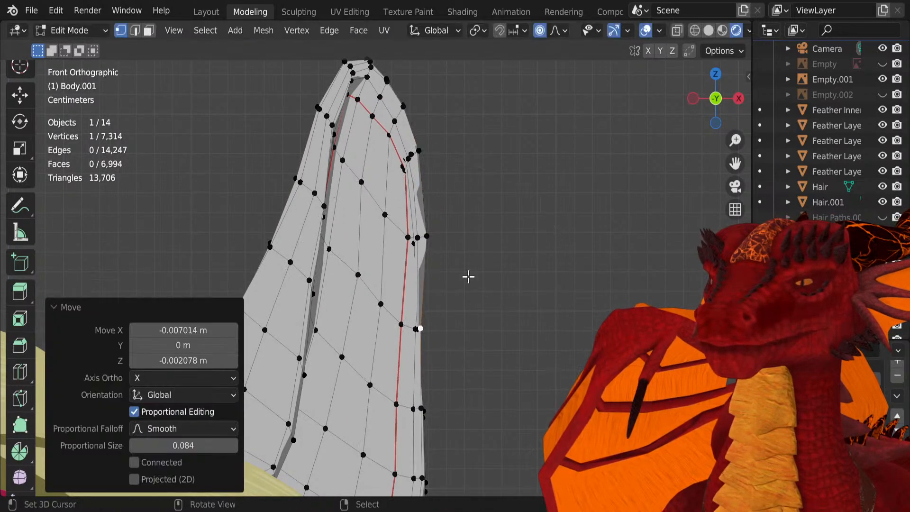
Step: Move the edge vertex between them about -0.0036 m in X and 0.0018 m in Z, and the one further down about -0.0034 m in X
right_click(435, 237)
key(g)
click(431, 236)
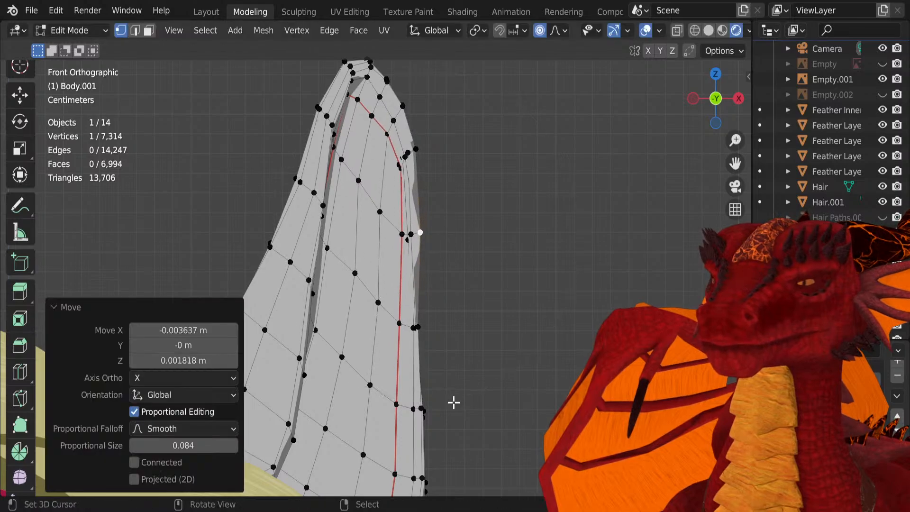
right_click(440, 409)
key(g)
click(433, 408)
scroll(429, 398, down, 5)
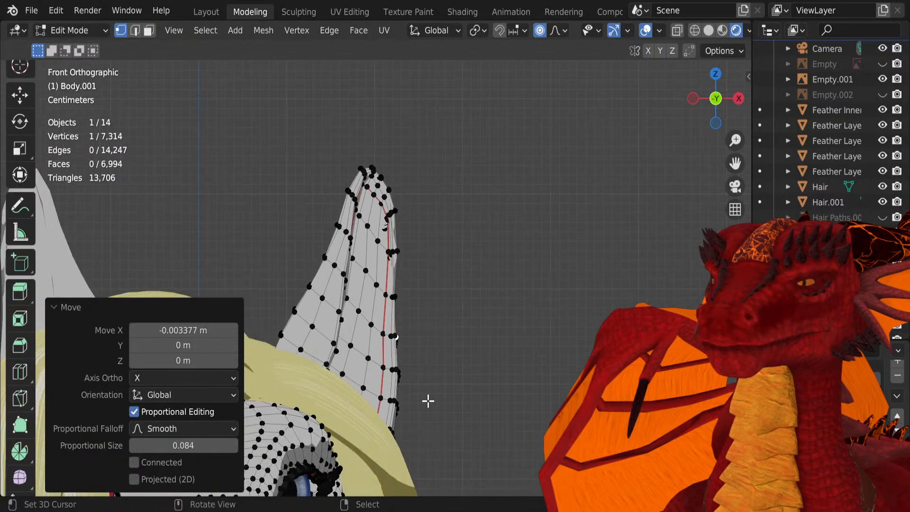
Step: Check the ear's outline without the mesh overlay and switch the body to Sculpt Mode
key(Tab)
scroll(438, 279, up, 3)
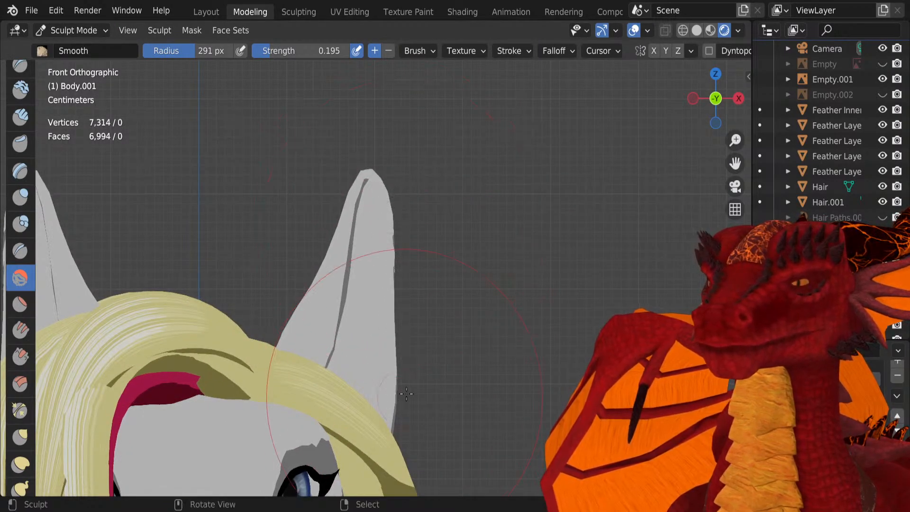
key(Tab)
scroll(455, 303, up, 4)
key(ctrl+Tab)
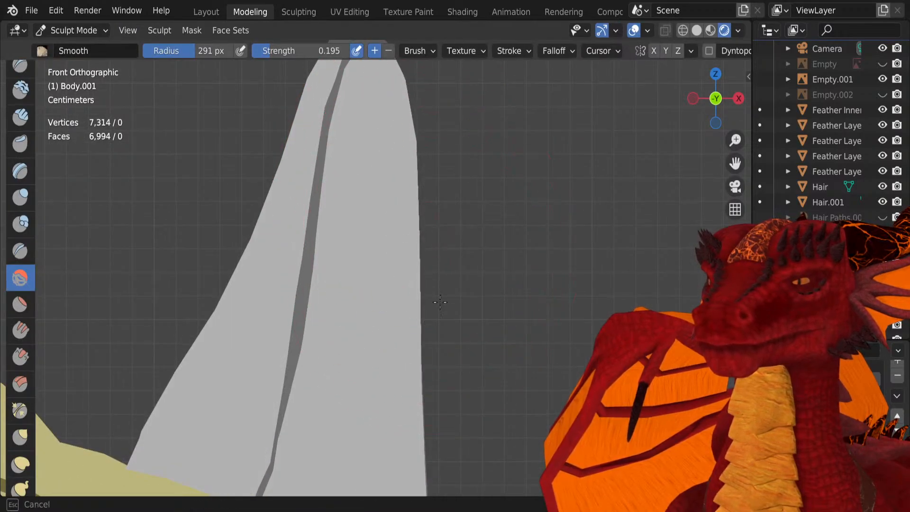
Step: Examine the slimmed ear's shape from the front, the side and behind in Sculpt Mode
mouse_move(439, 302)
middle_down()
mouse_move(501, 265)
mouse_move(321, 289)
mouse_move(355, 244)
mouse_move(405, 271)
mouse_move(442, 315)
mouse_move(525, 299)
mouse_move(585, 240)
mouse_move(414, 319)
mouse_move(431, 288)
mouse_move(329, 359)
middle_up()
key(Tab)
key(Tab)
scroll(355, 294, up, 4)
middle_drag(413, 280, 375, 274)
scroll(407, 272, up, 5)
middle_drag(445, 260, 302, 274)
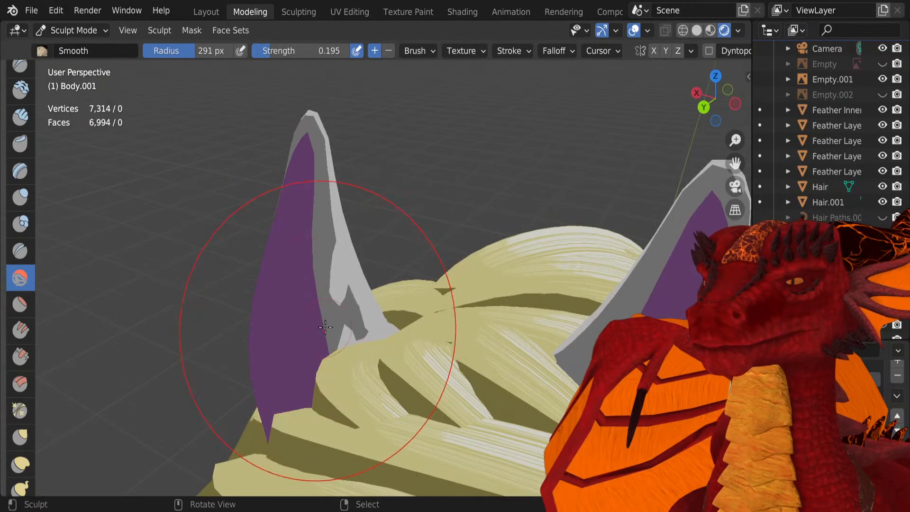
middle_drag(325, 327, 434, 370)
Step: In Edit Mode, dissolve the lengthwise edge loop running up the middle of the ear's outer surface
key(Tab)
mouse_move(433, 327)
middle_down()
mouse_move(270, 319)
mouse_move(453, 265)
mouse_move(569, 303)
mouse_move(362, 241)
mouse_move(412, 244)
mouse_move(414, 258)
middle_up()
scroll(418, 257, up, 2)
key(2)
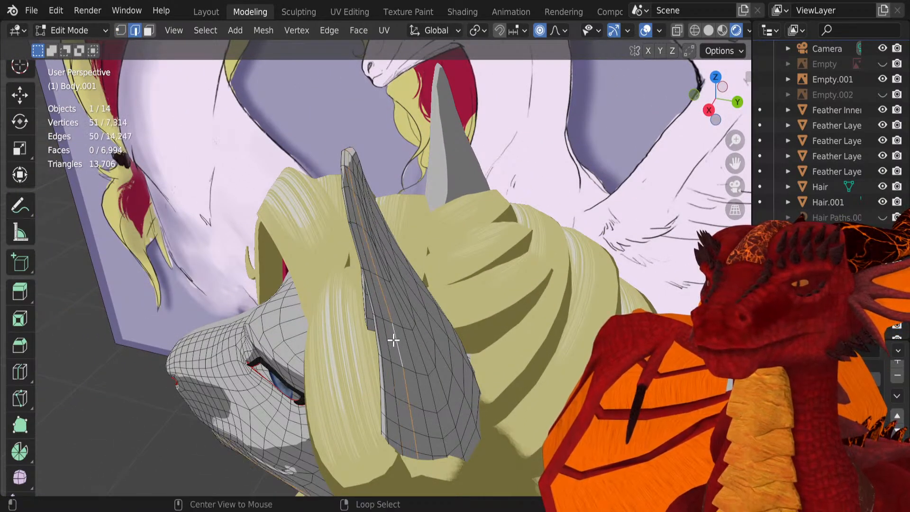
scroll(393, 340, down, 2)
mouse_move(392, 331)
middle_down()
mouse_move(406, 249)
mouse_move(498, 243)
mouse_move(452, 309)
mouse_move(516, 209)
middle_up()
key(ctrl+x)
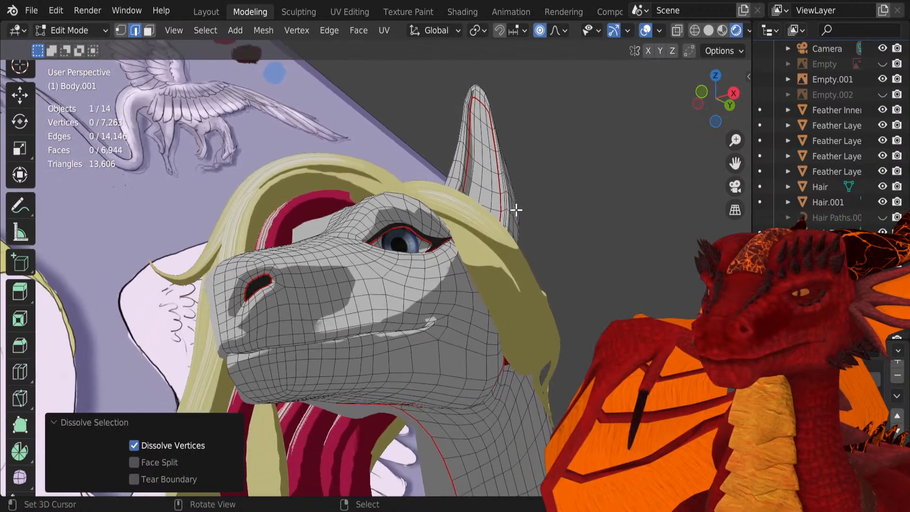
Step: Dissolve a second lengthwise edge loop on the ear's outer surface, removing its vertices as well
mouse_move(491, 267)
middle_down()
mouse_move(471, 264)
mouse_move(365, 308)
mouse_move(417, 228)
mouse_move(459, 207)
mouse_move(400, 205)
mouse_move(402, 189)
mouse_move(428, 187)
mouse_move(467, 293)
mouse_move(329, 331)
mouse_move(299, 350)
mouse_move(220, 350)
mouse_move(290, 337)
mouse_move(296, 307)
mouse_move(378, 265)
mouse_move(418, 217)
middle_up()
alt+click(382, 226)
key(ctrl+x)
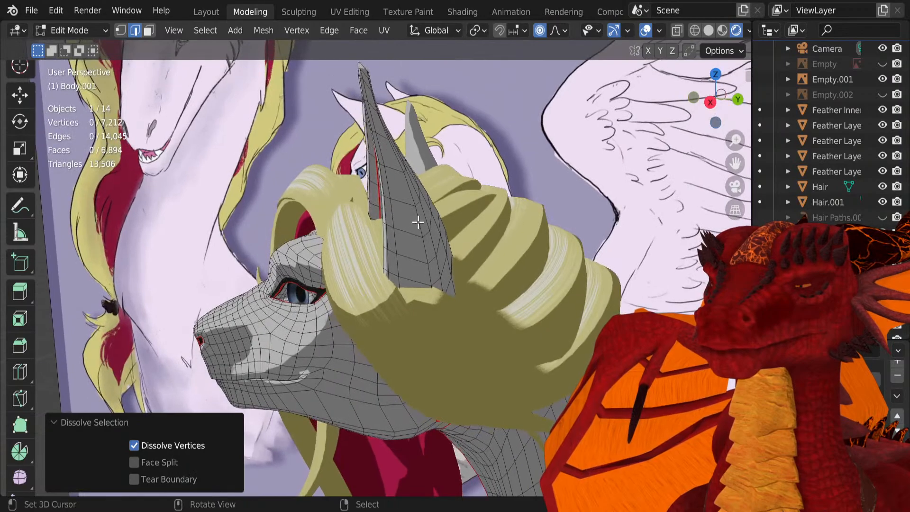
Step: Inspect the ear's profile in the right view, in Sculpt Mode with the Grab brush active and against its edge mesh
key(KP_1)
key(KP_3)
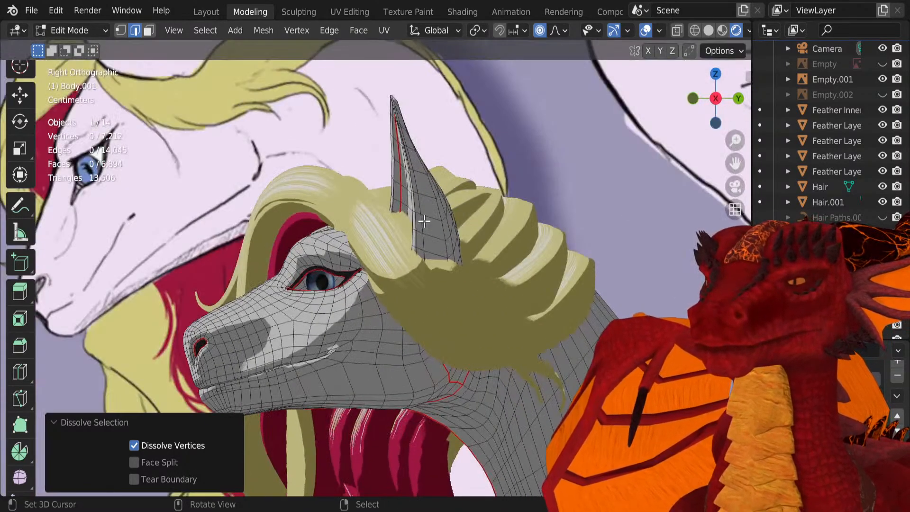
key(ctrl+Tab)
shift+middle_drag(428, 217, 406, 227)
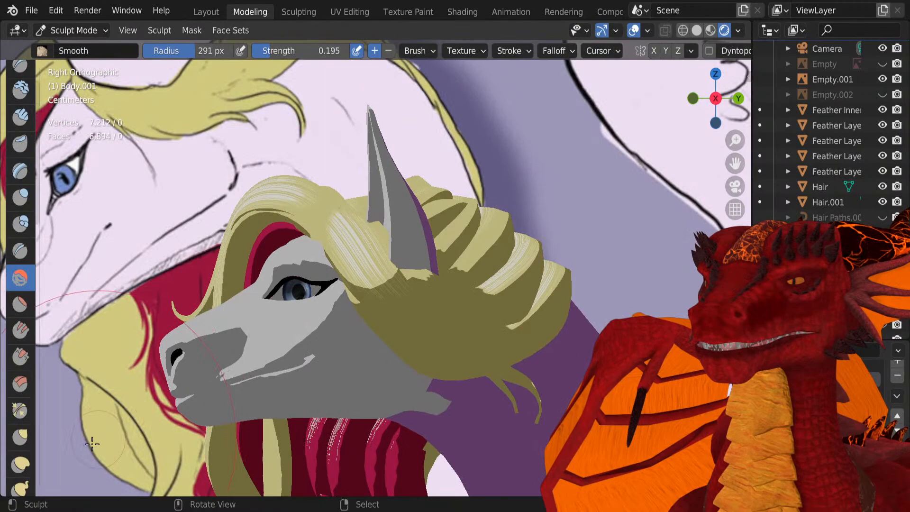
click(20, 436)
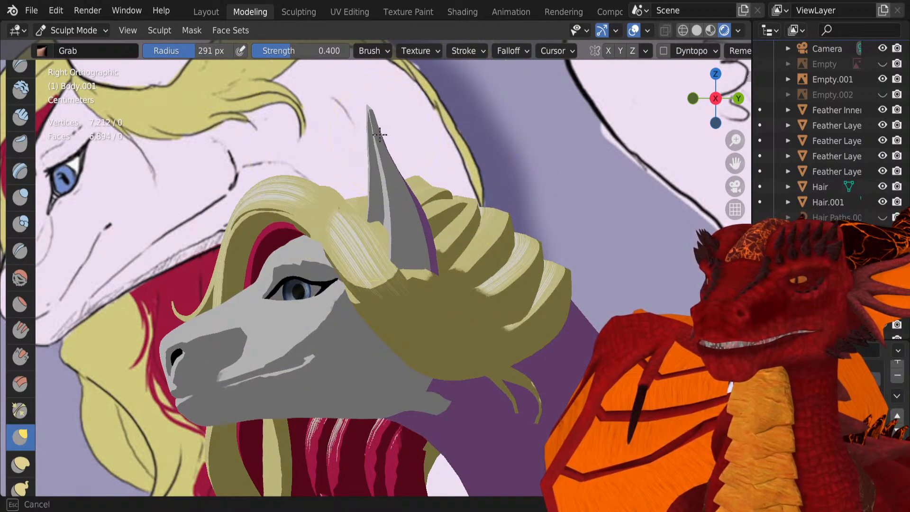
scroll(384, 142, up, 6)
key(Tab)
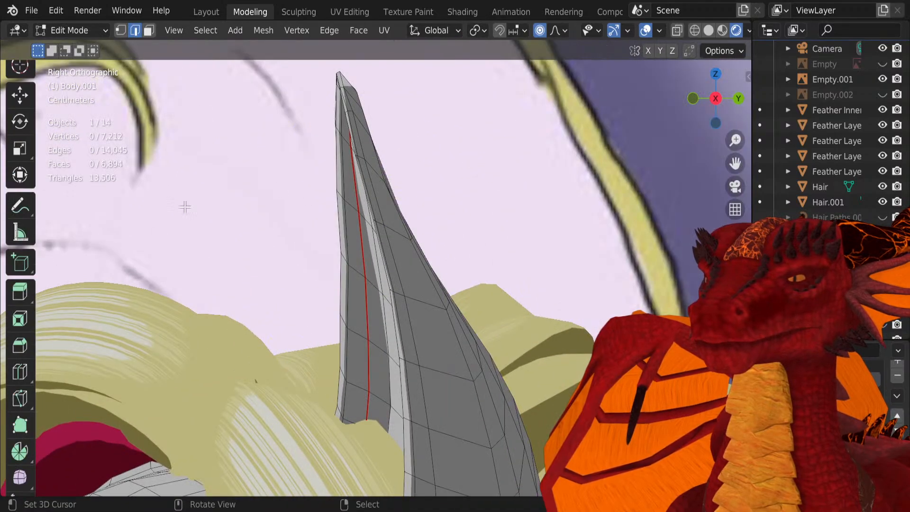
key(Tab)
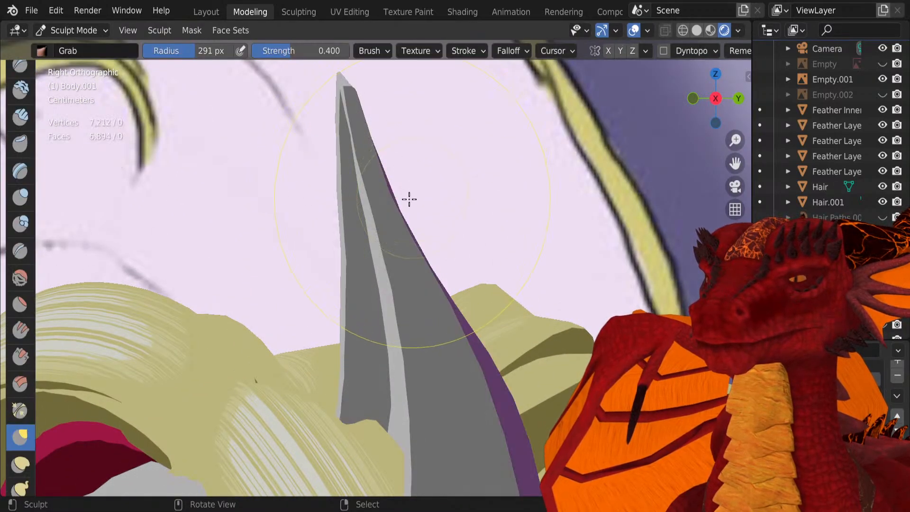
Step: Try thinning the ear with an inverted Inflate/Deflate stroke and the Flatten/Contrast brush, checking its inner side and edge from several angles
click(21, 196)
mouse_move(207, 159)
middle_down()
mouse_move(285, 260)
mouse_move(379, 211)
mouse_move(347, 217)
mouse_move(261, 199)
mouse_move(251, 208)
mouse_move(280, 260)
middle_up()
ctrl+drag(318, 236, 322, 234)
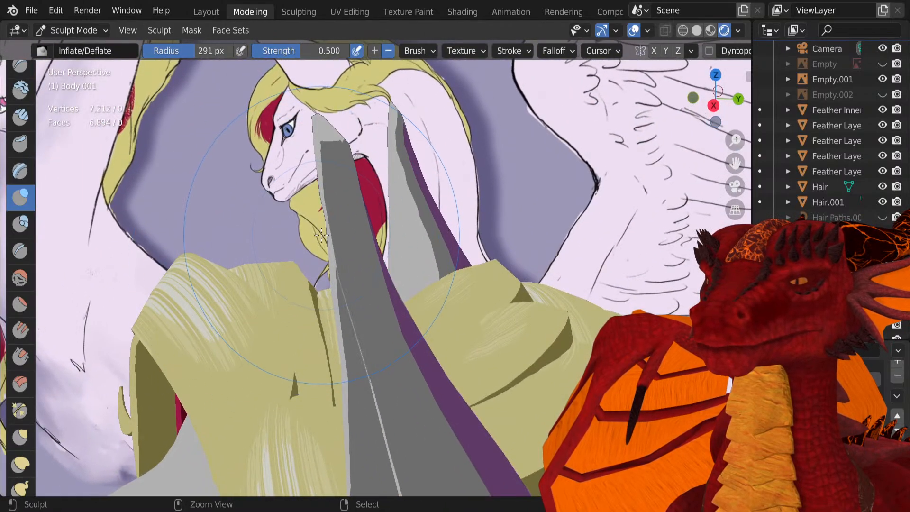
click(19, 305)
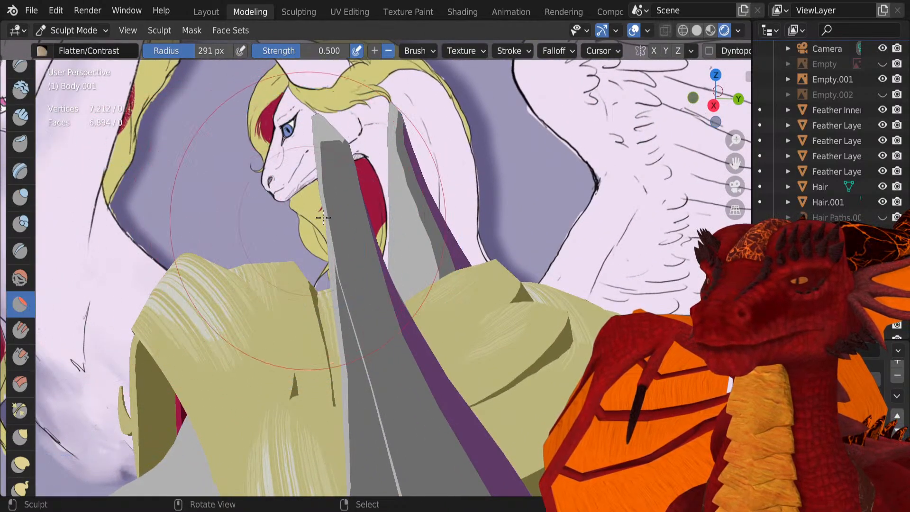
mouse_move(294, 227)
middle_down()
mouse_move(264, 243)
mouse_move(225, 320)
middle_up()
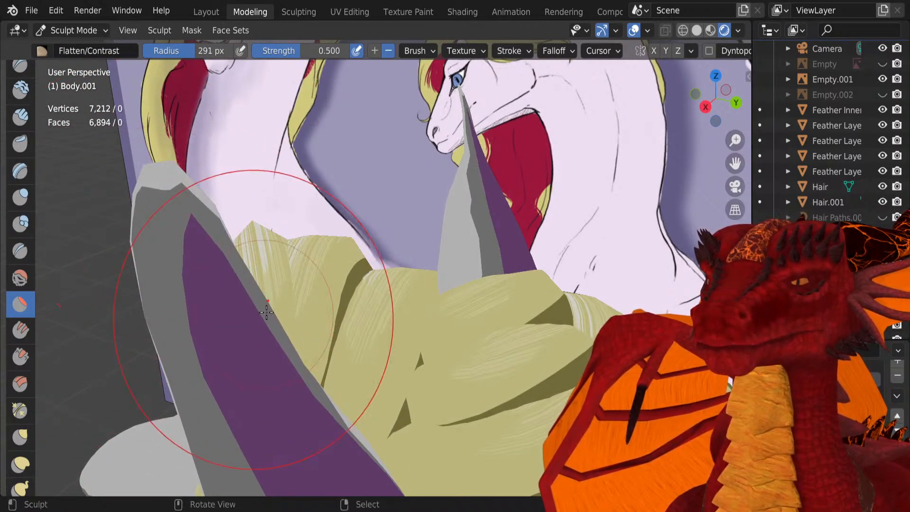
middle_drag(180, 351, 333, 278)
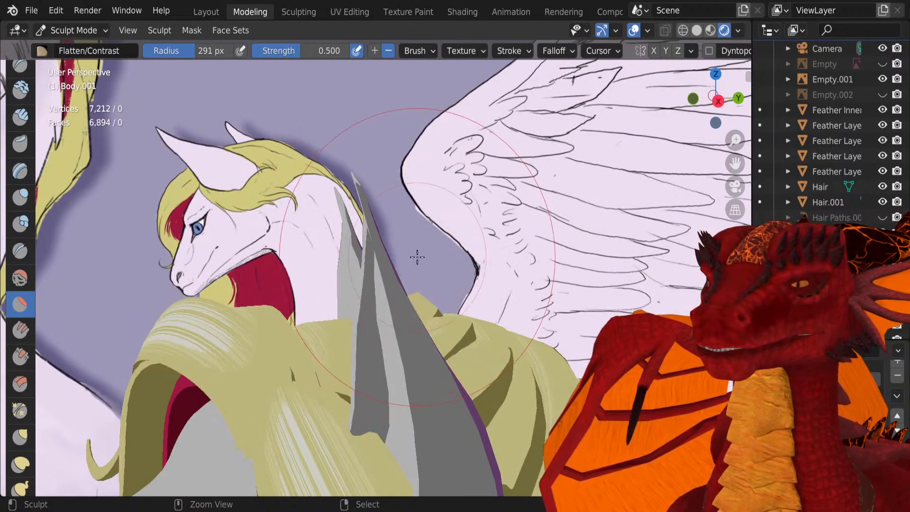
middle_drag(418, 257, 252, 269)
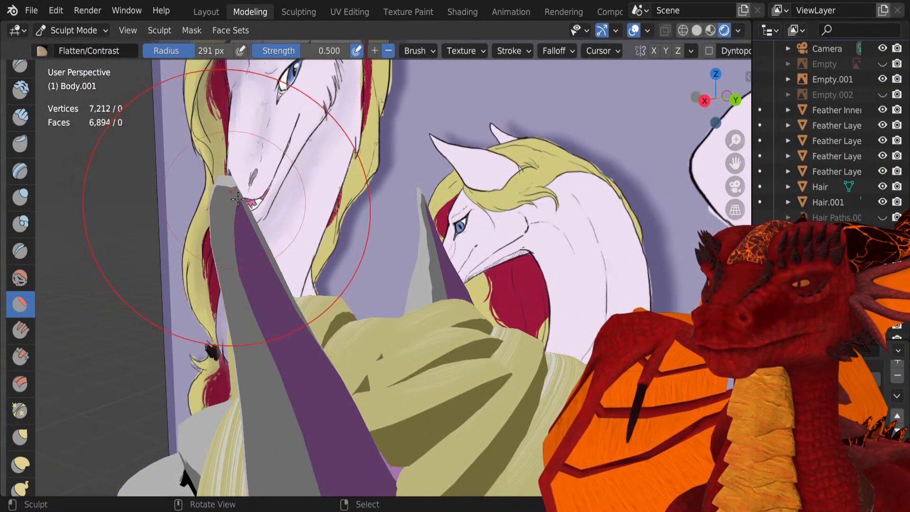
middle_drag(238, 199, 133, 211)
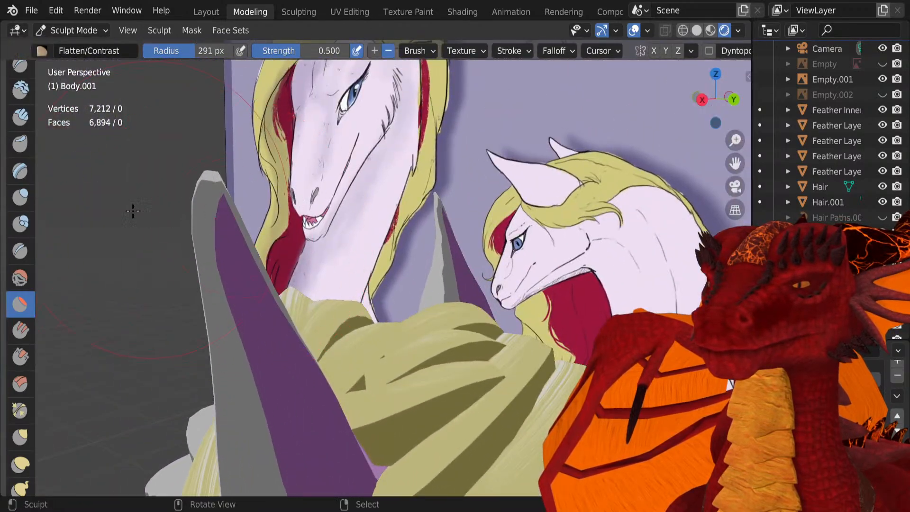
Step: In the front view, reshape the ear's upper half with the Grab brush so that its tip leans slightly outward
click(19, 278)
middle_drag(255, 348, 633, 293)
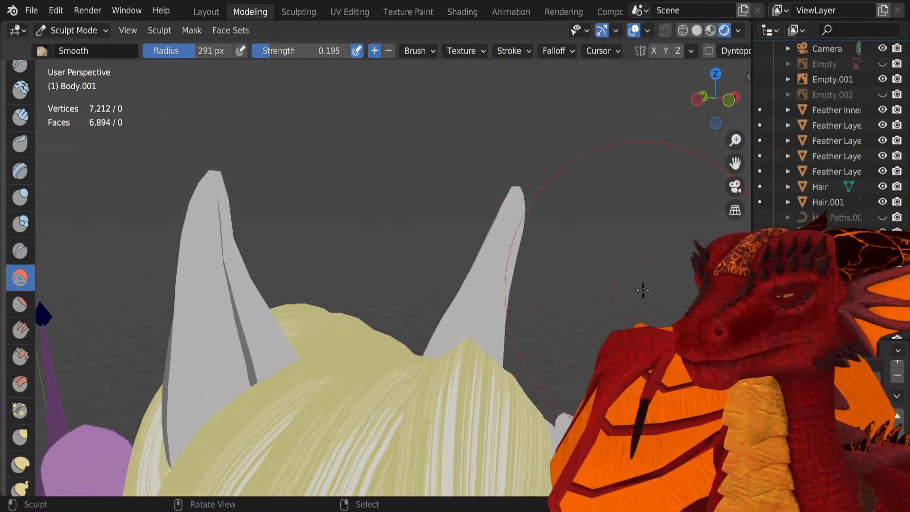
key(KP_1)
key(Tab)
shift+middle_drag(577, 248, 488, 270)
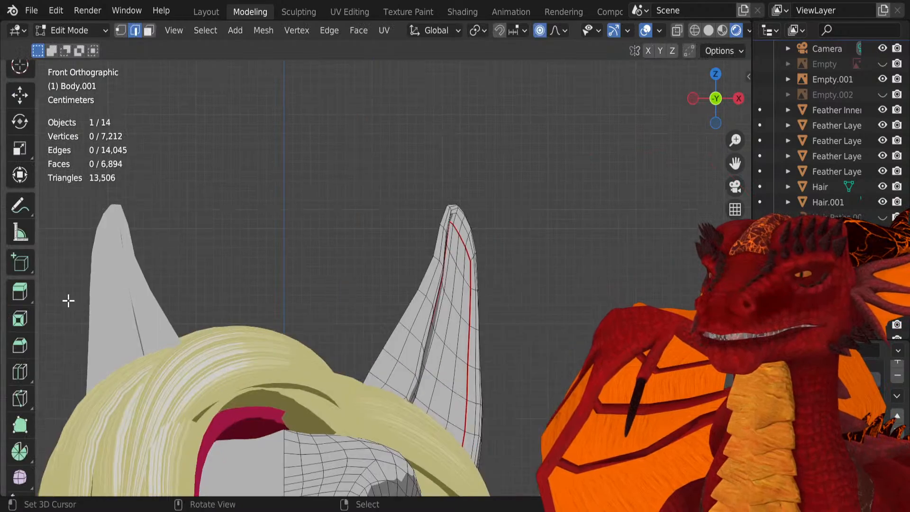
key(Tab)
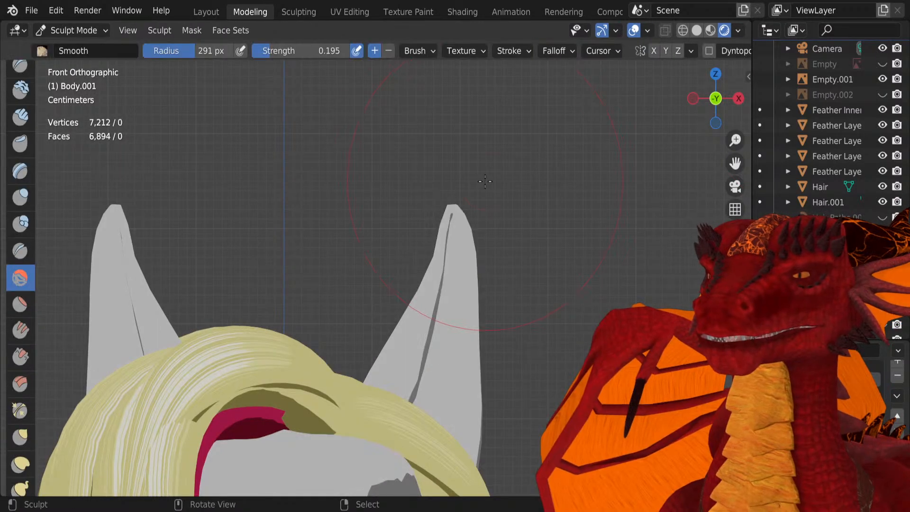
click(20, 448)
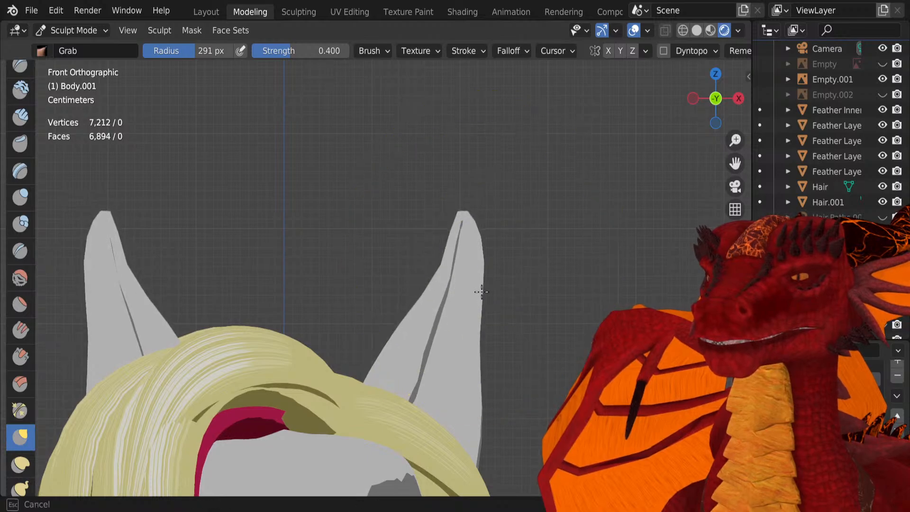
drag(482, 292, 436, 257)
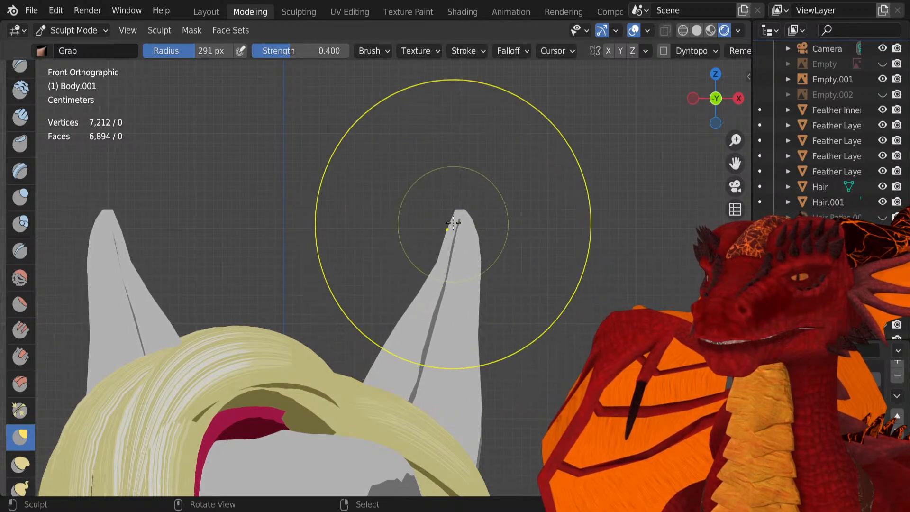
drag(453, 222, 478, 213)
Step: Return the body to Object Mode and check the ears at an angle and from the front
scroll(417, 204, down, 5)
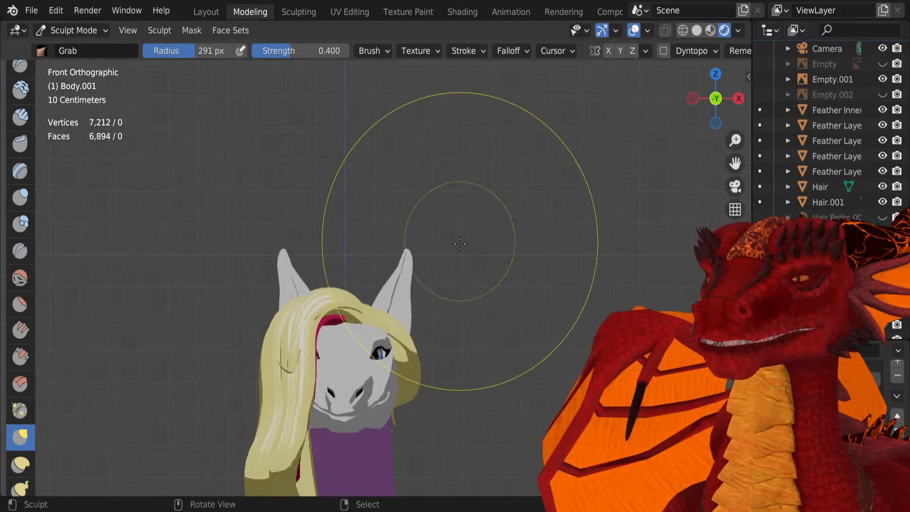
mouse_move(417, 203)
middle_down()
mouse_move(201, 279)
mouse_move(219, 229)
mouse_move(281, 269)
mouse_move(325, 264)
mouse_move(371, 221)
mouse_move(397, 227)
middle_up()
click(88, 33)
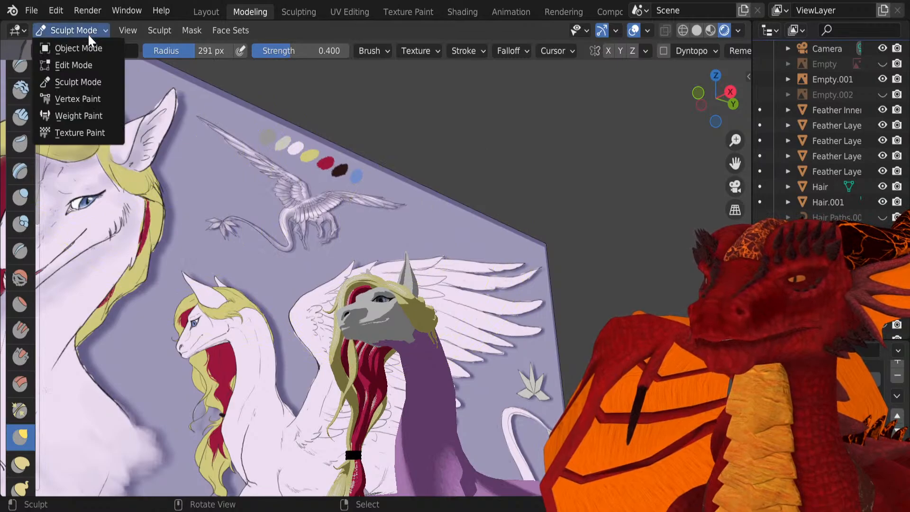
click(85, 45)
mouse_move(265, 227)
middle_down()
mouse_move(397, 316)
mouse_move(422, 293)
mouse_move(383, 276)
middle_up()
scroll(423, 293, up, 3)
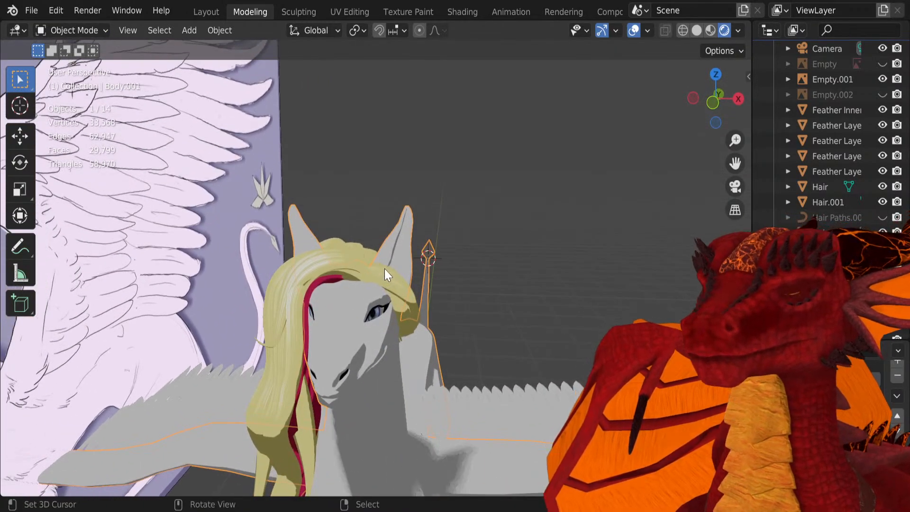
key(KP_1)
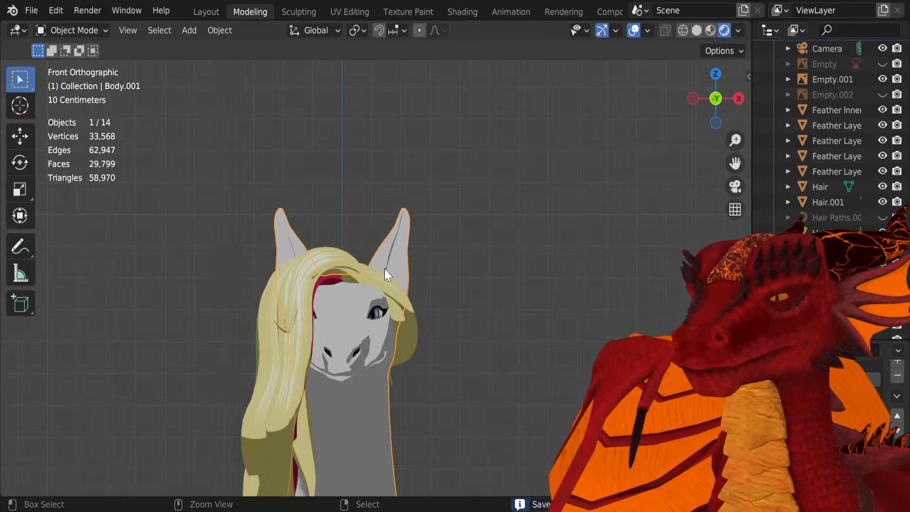
scroll(385, 268, down, 1)
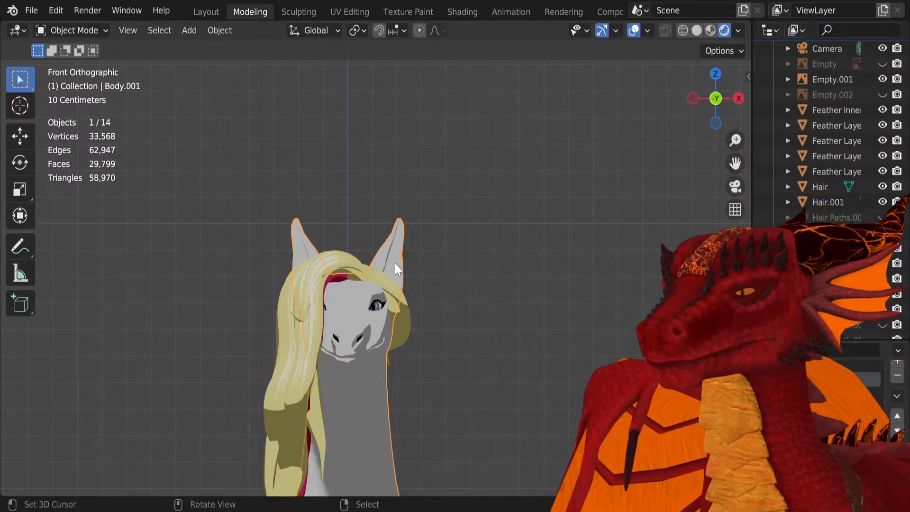
Step: Check the ears up close and the whole creature beside the reference, and save the file
scroll(374, 264, up, 5)
shift+middle_drag(403, 267, 345, 303)
scroll(377, 243, down, 4)
key(ctrl+s)
scroll(483, 275, down, 5)
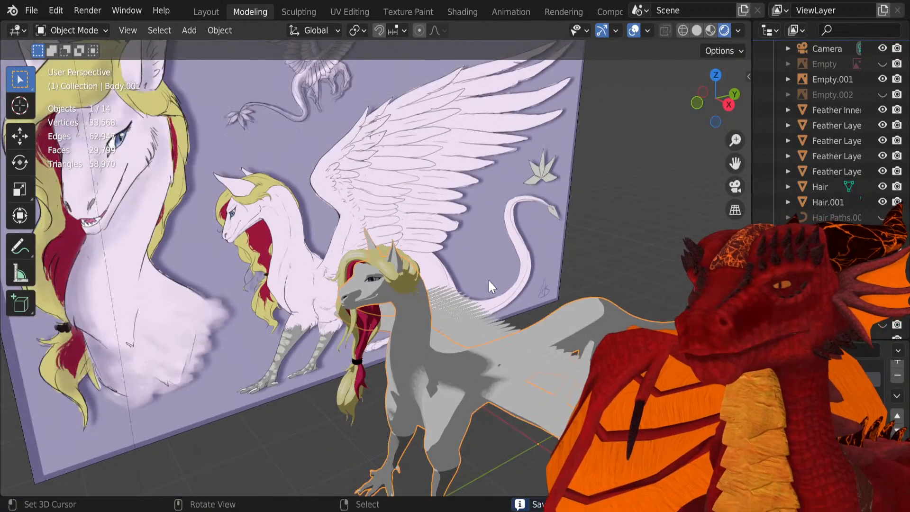
middle_drag(488, 280, 375, 275)
scroll(410, 261, down, 4)
scroll(376, 275, up, 10)
key(ctrl+s)
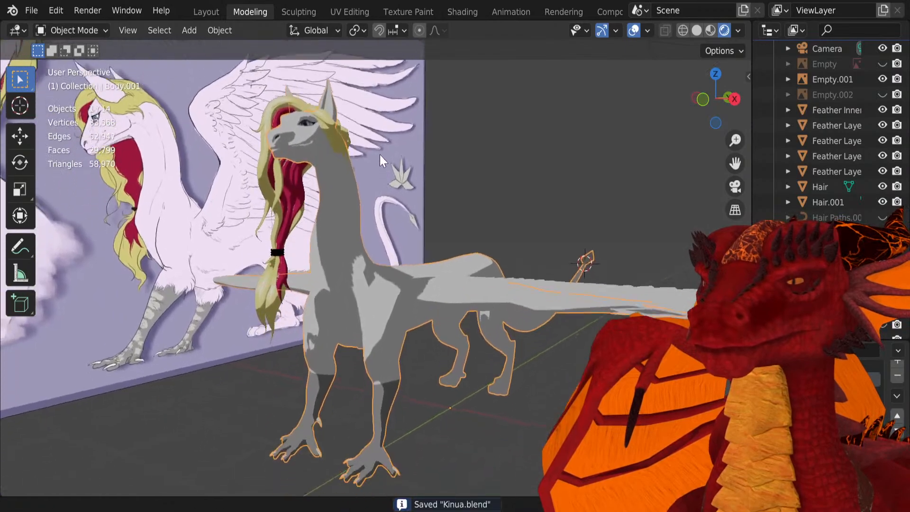
Step: Inspect the front leg's mesh around the upper seam in Edit Mode and switch the body to Texture Paint mode
key(Tab)
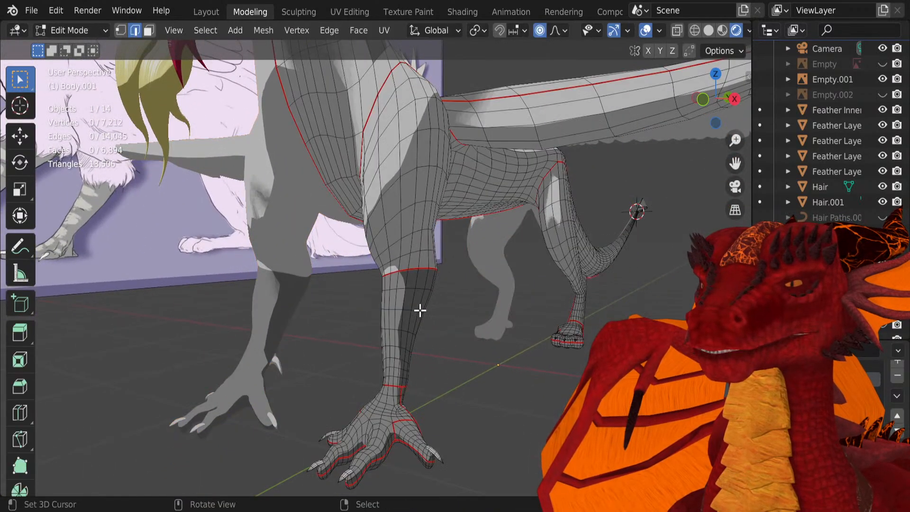
middle_drag(420, 308, 427, 269)
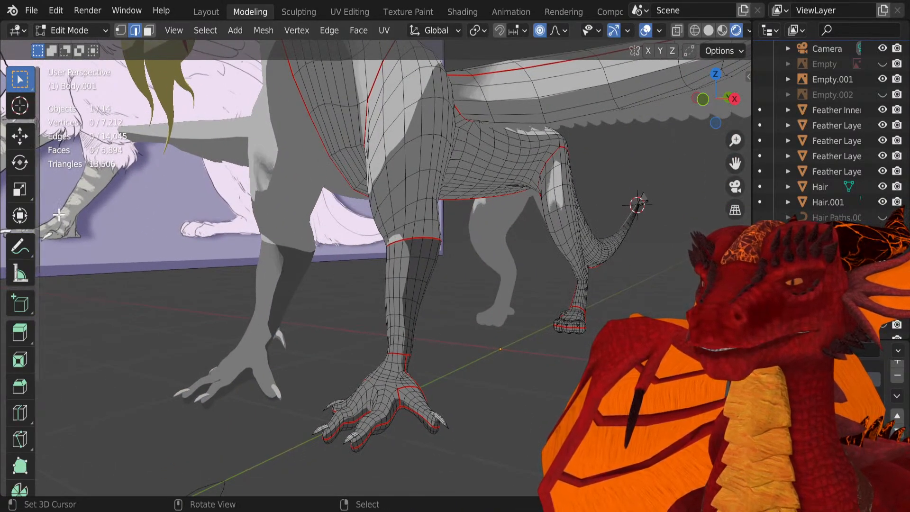
middle_drag(59, 214, 426, 271)
scroll(424, 310, down, 3)
scroll(397, 365, up, 4)
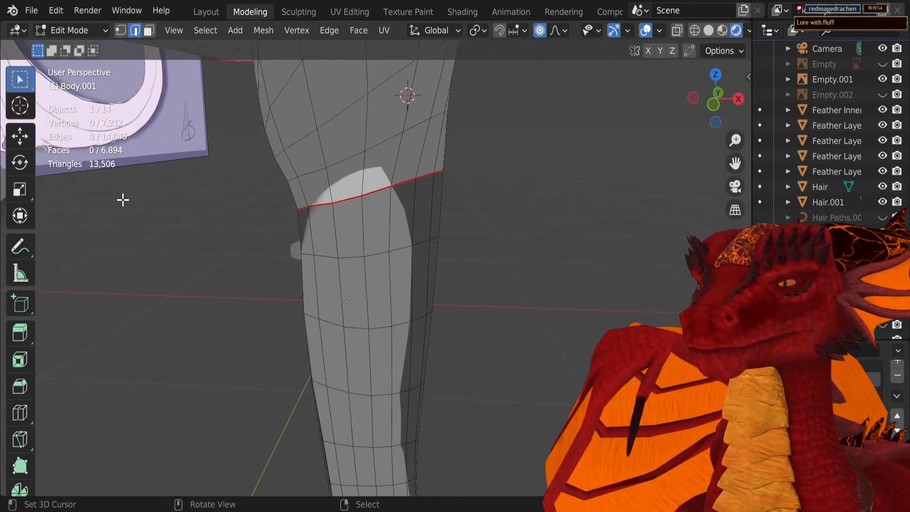
key(ctrl+Tab)
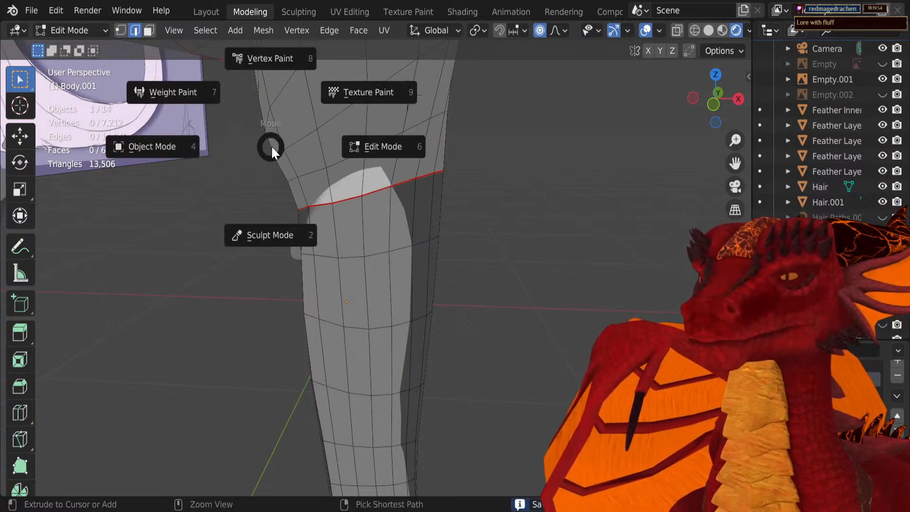
click(421, 76)
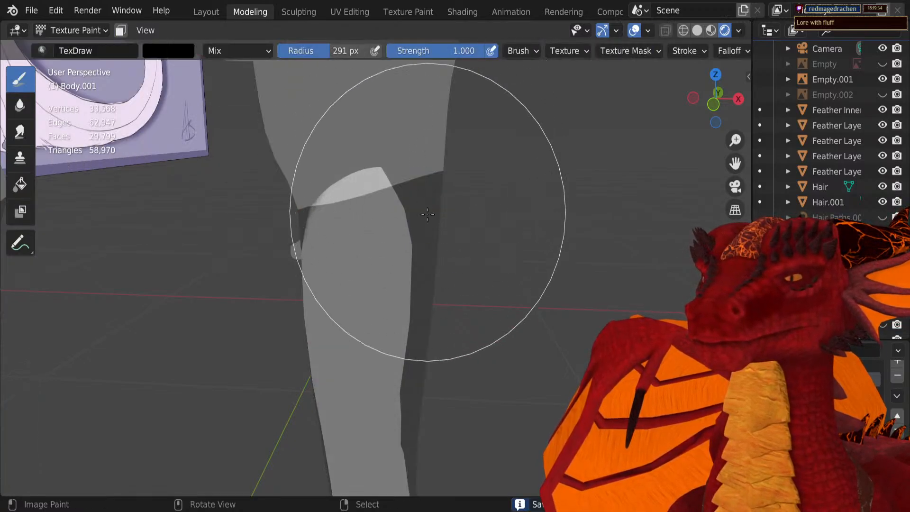
Step: Show the paint brush settings and sample the light stripe colour from the reference drawing's front leg as the brush colour
scroll(426, 185, down, 6)
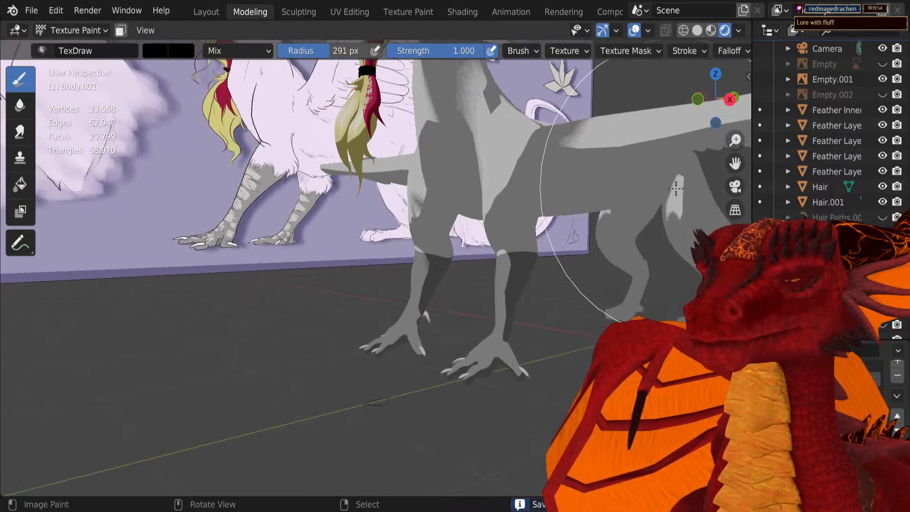
key(n)
click(738, 106)
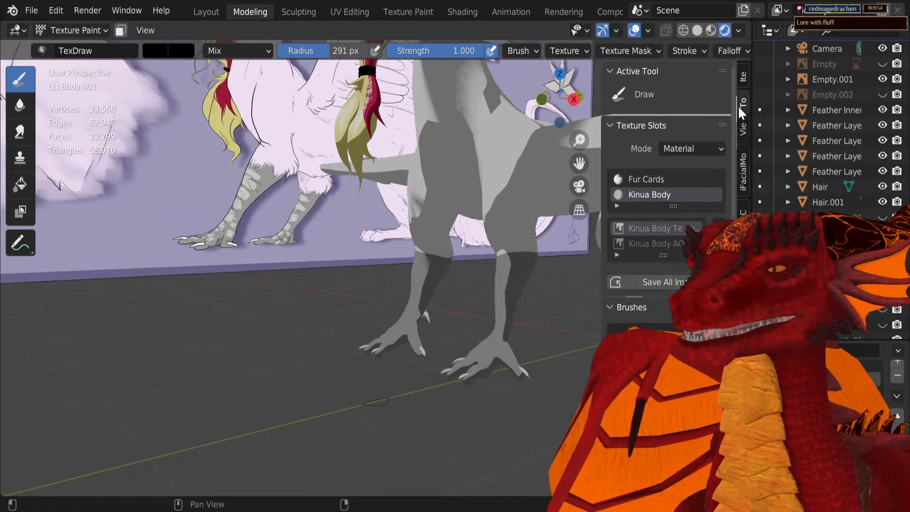
scroll(684, 193, down, 4)
scroll(663, 170, up, 2)
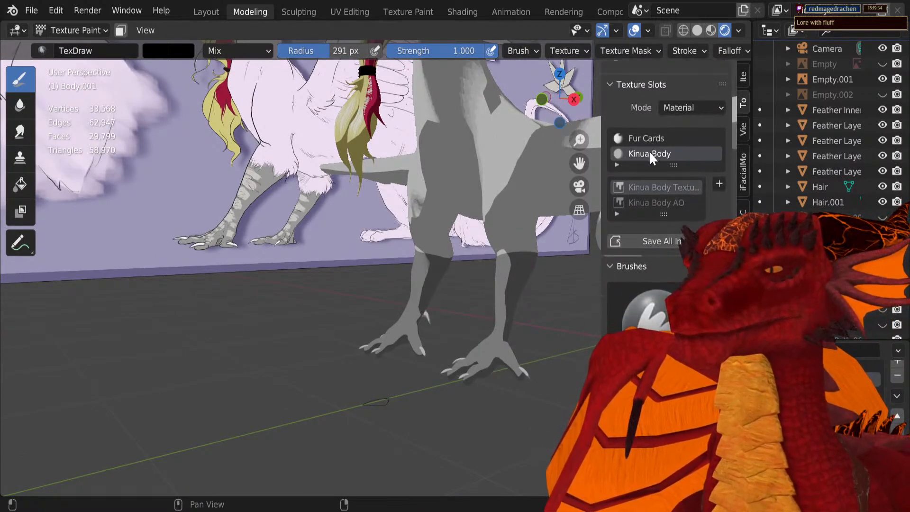
scroll(659, 201, down, 8)
scroll(659, 201, down, 7)
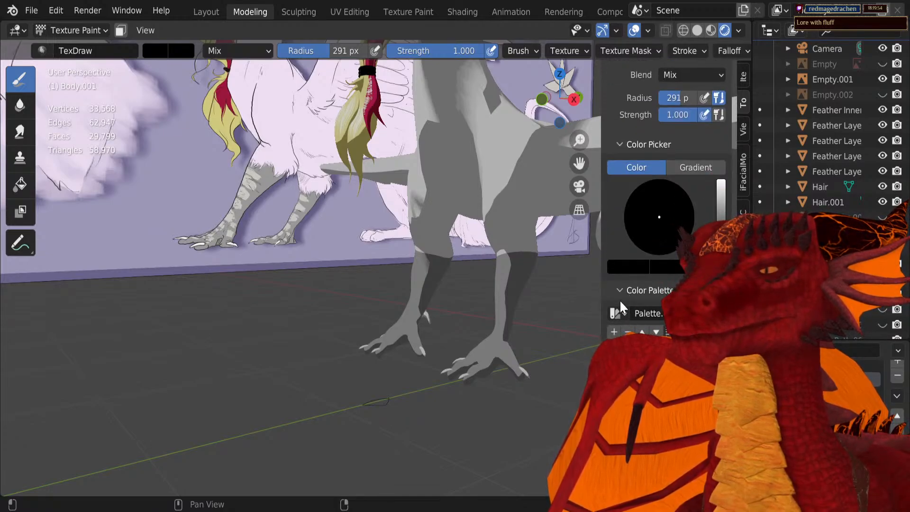
click(630, 267)
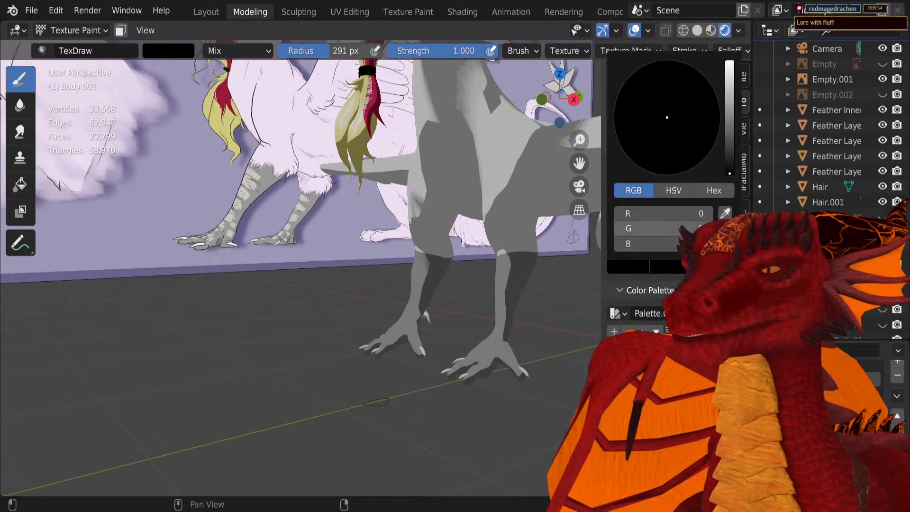
click(726, 214)
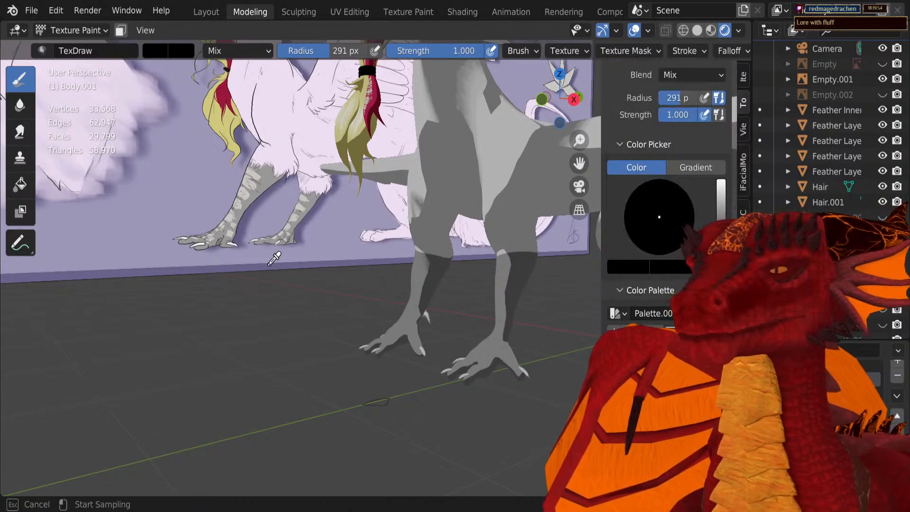
click(243, 198)
Step: Set the brush radius to 84 px and try a light horizontal band across the front leg's upper shin
shift+middle_drag(439, 267, 69, 283)
scroll(361, 288, up, 4)
middle_drag(216, 287, 315, 294)
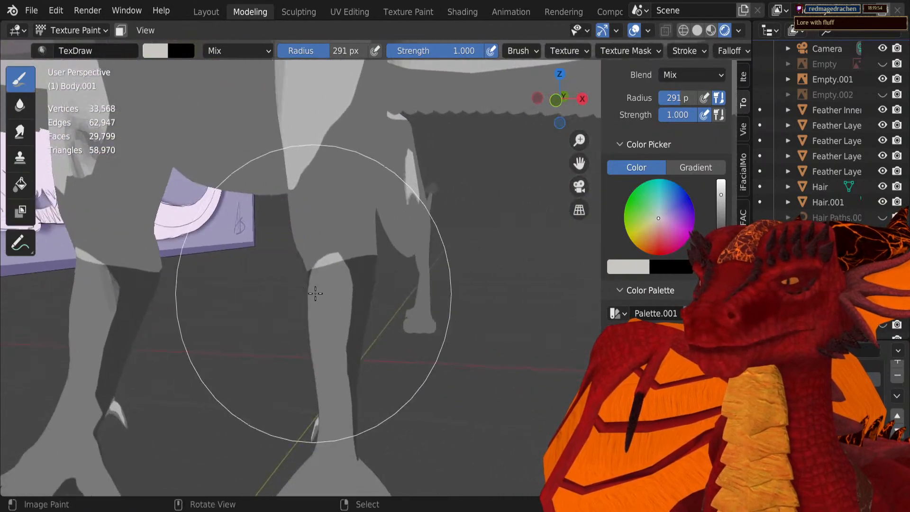
scroll(315, 293, up, 3)
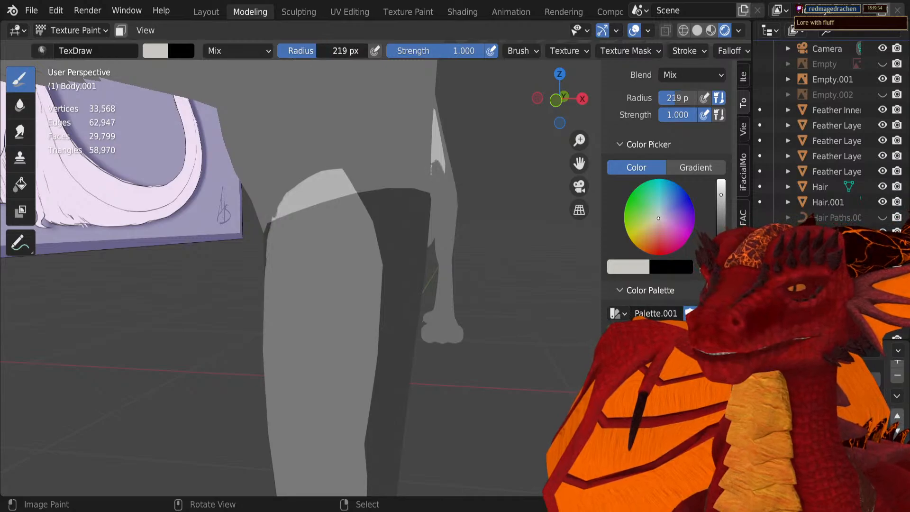
drag(297, 51, 319, 51)
scroll(325, 254, down, 3)
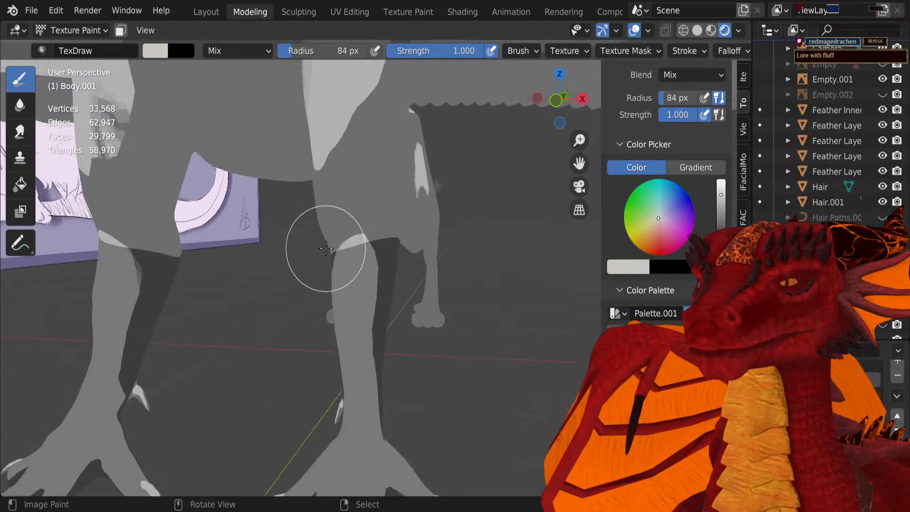
mouse_move(325, 254)
middle_down()
mouse_move(280, 263)
mouse_move(284, 248)
mouse_move(378, 251)
mouse_move(357, 319)
middle_up()
scroll(378, 252, up, 5)
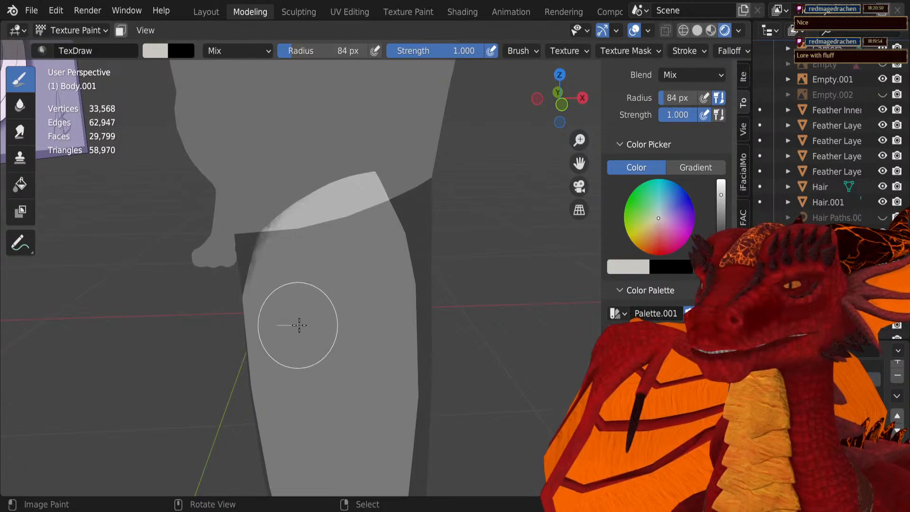
mouse_move(299, 325)
mouse_down()
mouse_move(369, 309)
mouse_move(449, 313)
mouse_up()
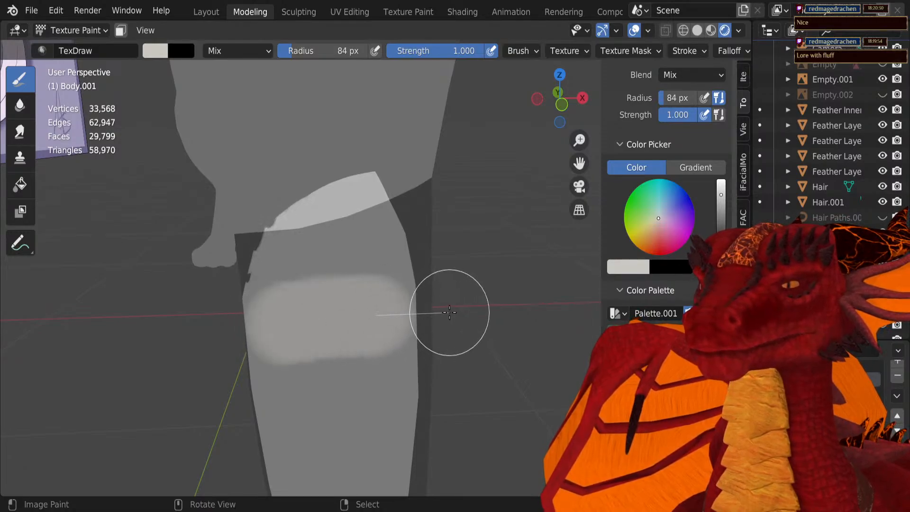
Step: Check how the trial band wraps around the front leg and remove it
scroll(431, 318, down, 5)
mouse_move(382, 344)
shift+middle_down()
mouse_move(372, 289)
mouse_move(339, 298)
mouse_move(461, 260)
mouse_move(315, 291)
mouse_move(260, 315)
shift+middle_up()
scroll(370, 298, up, 3)
scroll(367, 290, up, 3)
scroll(309, 298, down, 4)
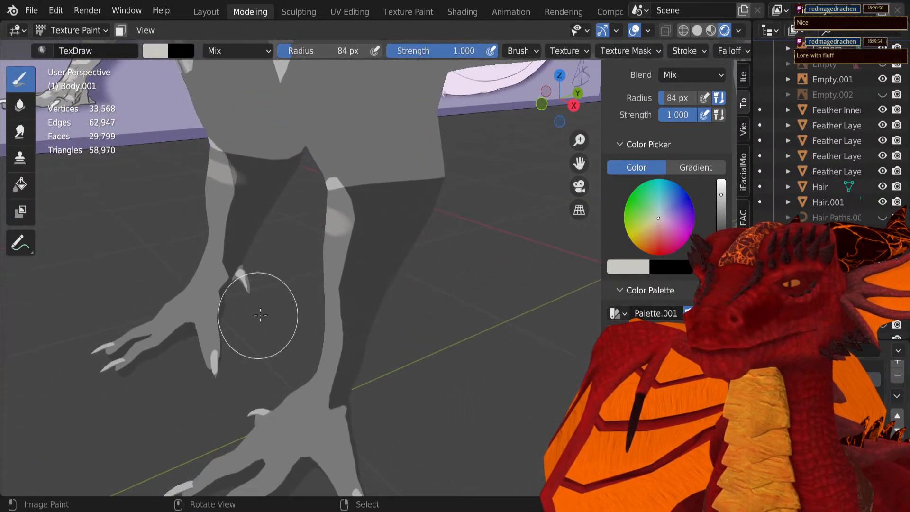
middle_drag(351, 222, 366, 219)
scroll(366, 219, up, 3)
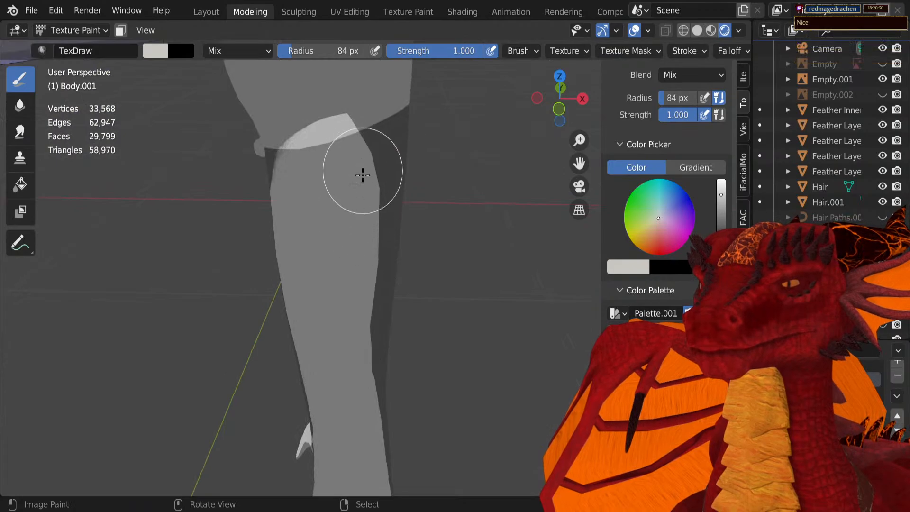
Step: Paint a light band around the front leg just below the upper seam, working from the front and the sides
scroll(348, 237, down, 3)
mouse_move(342, 261)
middle_down()
mouse_move(279, 285)
mouse_move(286, 244)
mouse_move(341, 239)
mouse_move(334, 230)
mouse_move(376, 219)
mouse_move(336, 207)
middle_up()
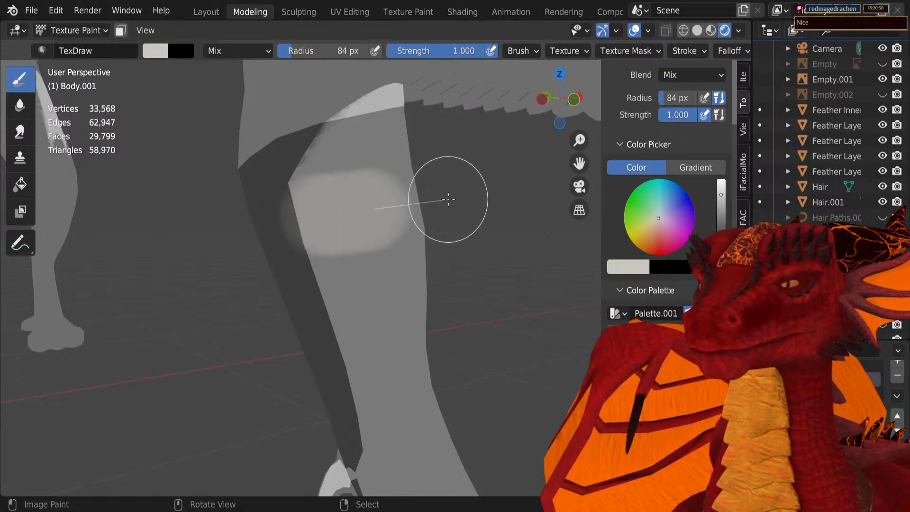
middle_drag(520, 196, 353, 216)
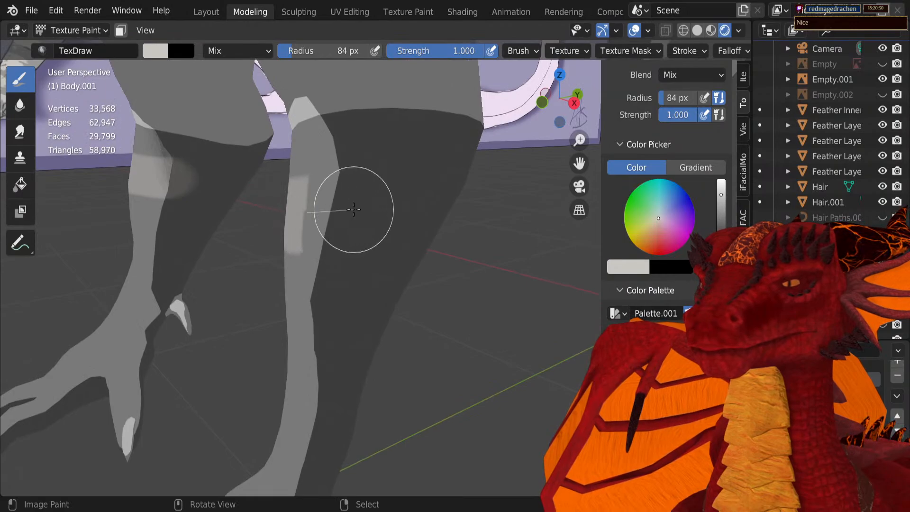
drag(353, 209, 445, 217)
scroll(349, 253, down, 3)
mouse_move(347, 253)
middle_down()
mouse_move(302, 255)
mouse_move(295, 223)
middle_up()
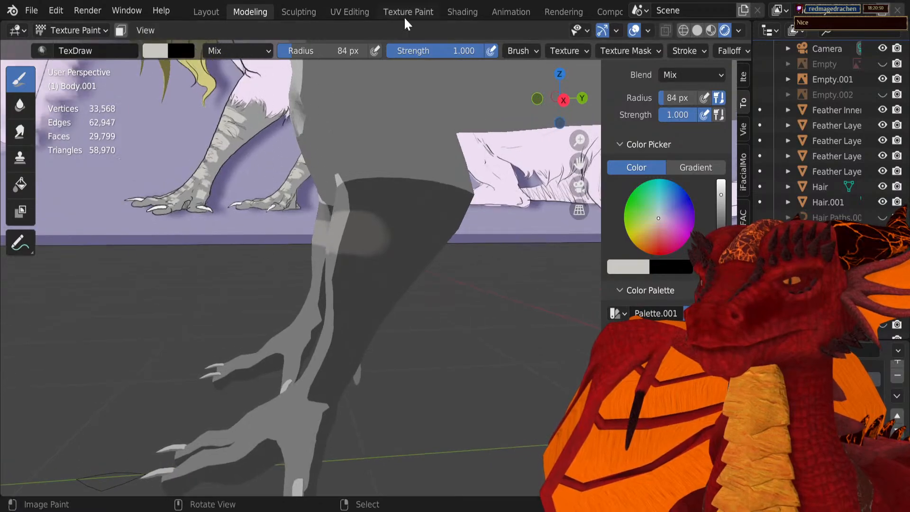
Step: Paint a second light band around the mid shin below the first, leaving a darker gap between them
mouse_move(335, 81)
middle_down()
mouse_move(451, 217)
mouse_move(357, 281)
mouse_move(426, 269)
middle_up()
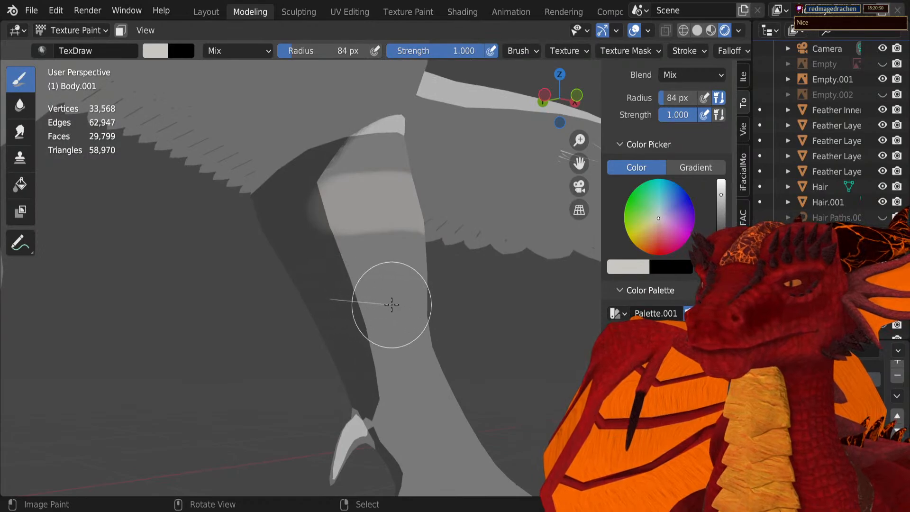
scroll(341, 286, up, 3)
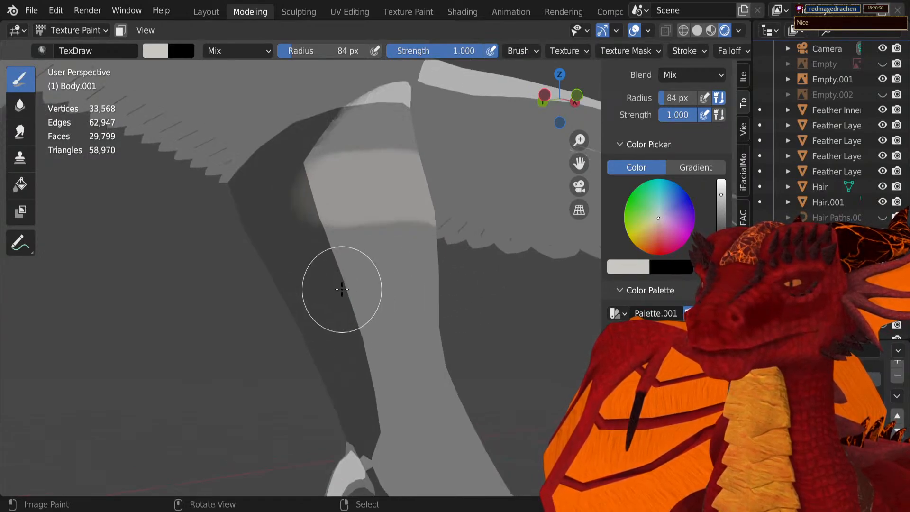
middle_drag(335, 302, 306, 315)
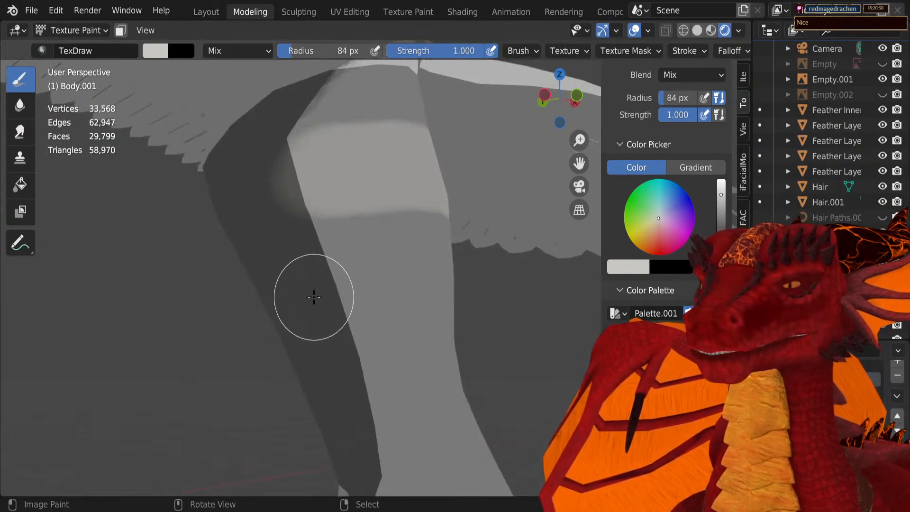
drag(374, 296, 508, 295)
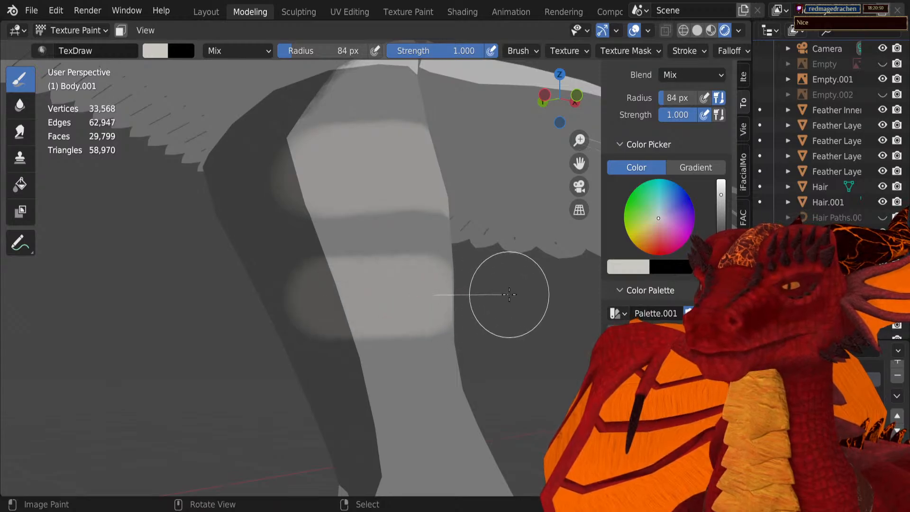
middle_drag(508, 295, 305, 307)
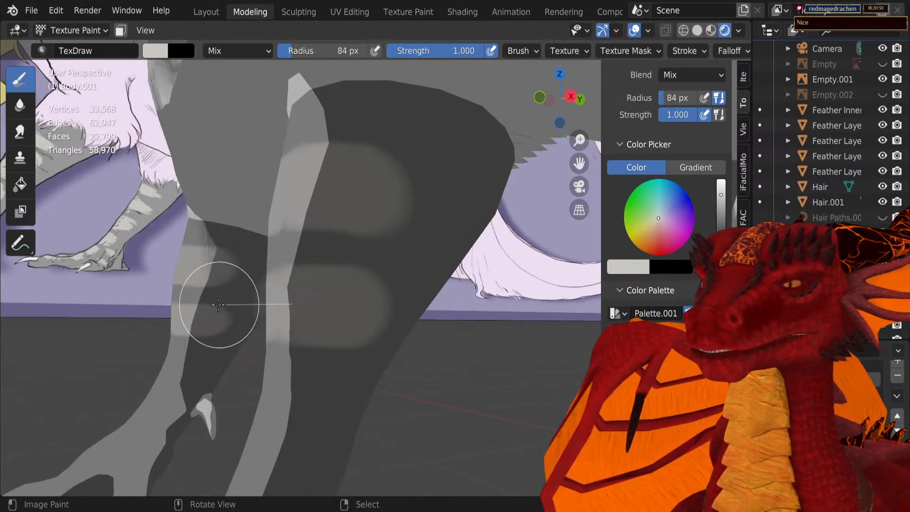
Step: Paint a third light band around the lower shin above the foot and check the back of the leg
middle_drag(232, 304, 378, 331)
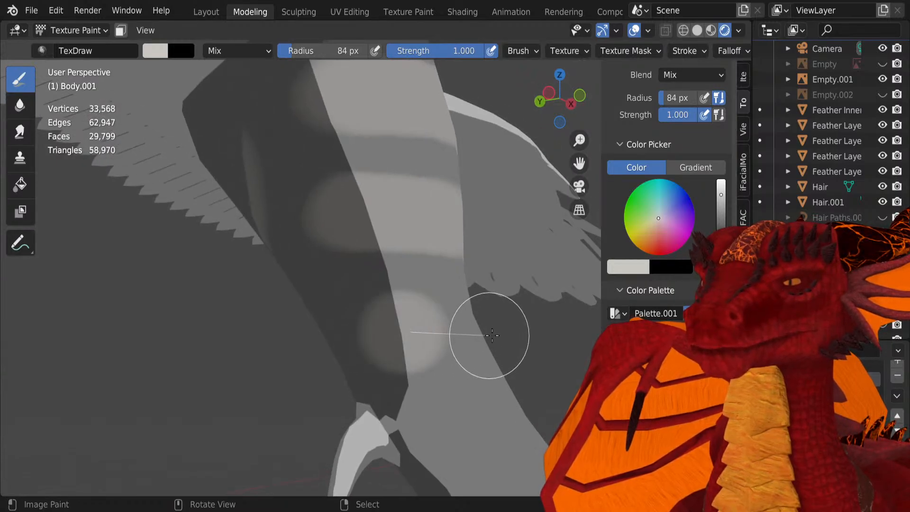
middle_drag(515, 322, 317, 335)
mouse_move(310, 344)
mouse_down()
mouse_move(344, 337)
mouse_move(369, 347)
mouse_up()
mouse_move(355, 328)
middle_down()
mouse_move(479, 334)
mouse_move(652, 301)
mouse_move(640, 297)
middle_up()
scroll(450, 213, up, 3)
shift+middle_drag(396, 191, 343, 281)
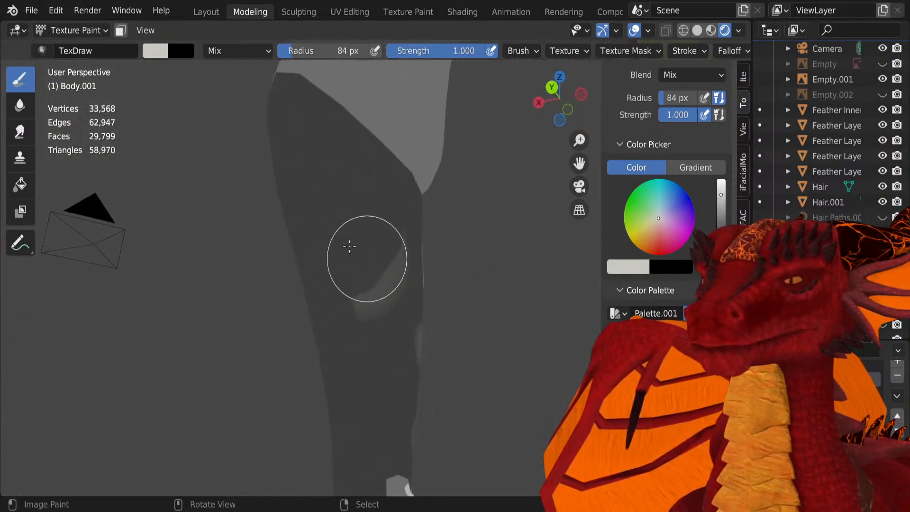
Step: In the UV Editing workspace, put the body in Edit Mode and select the lower front leg's faces up to the seams
click(349, 12)
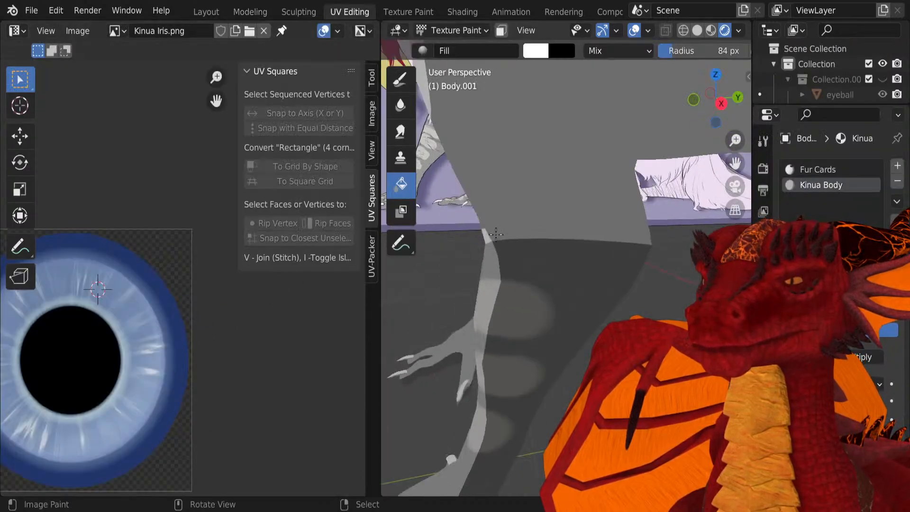
key(z)
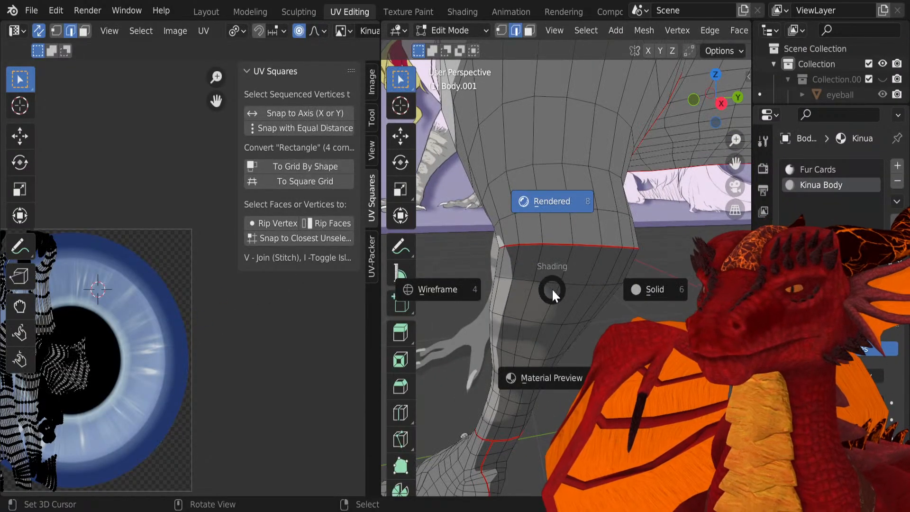
key(a)
middle_drag(52, 374, 187, 347)
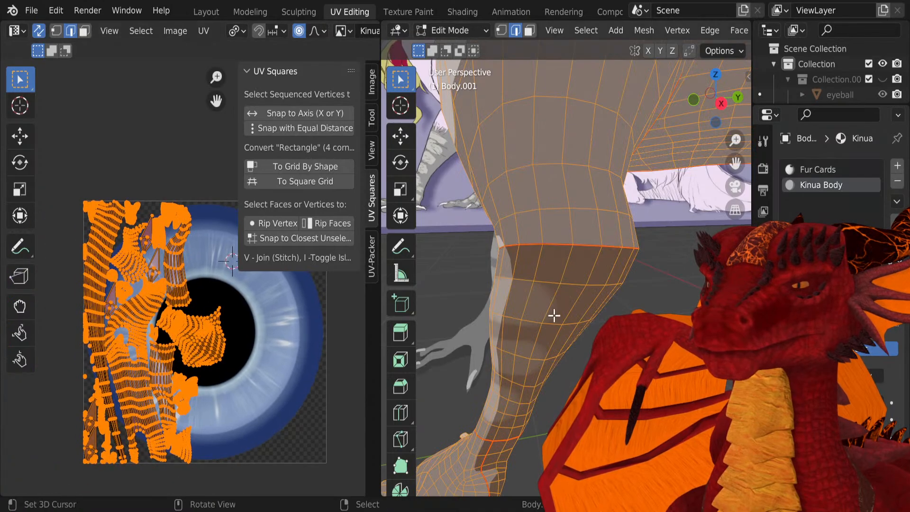
key(alt+a)
key(l)
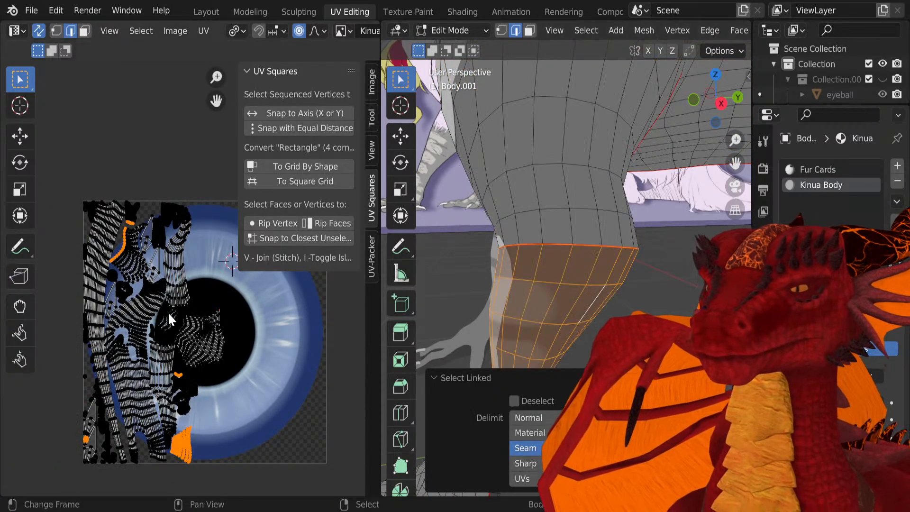
Step: Examine the body's UV layout around the selected front leg island
scroll(169, 319, up, 5)
middle_drag(207, 334, 165, 229)
middle_drag(311, 420, 163, 70)
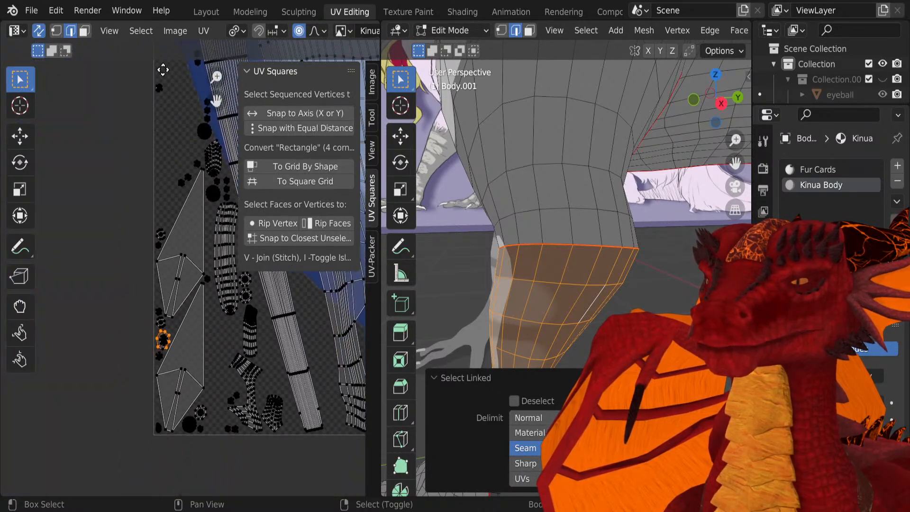
scroll(191, 277, up, 4)
middle_drag(148, 161, 142, 252)
shift+middle_drag(159, 124, 106, 301)
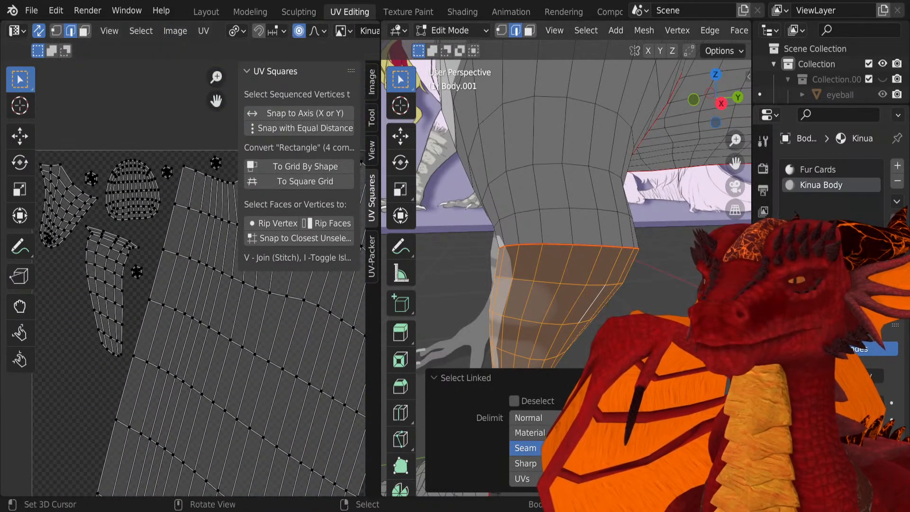
Step: Return the body to Texture Paint mode in the Modeling workspace and check the leg bands from the front
mouse_move(484, 280)
middle_down()
mouse_move(513, 260)
mouse_move(579, 275)
mouse_move(582, 207)
mouse_move(635, 252)
mouse_move(548, 260)
mouse_move(530, 271)
middle_up()
scroll(582, 207, up, 2)
key(Tab)
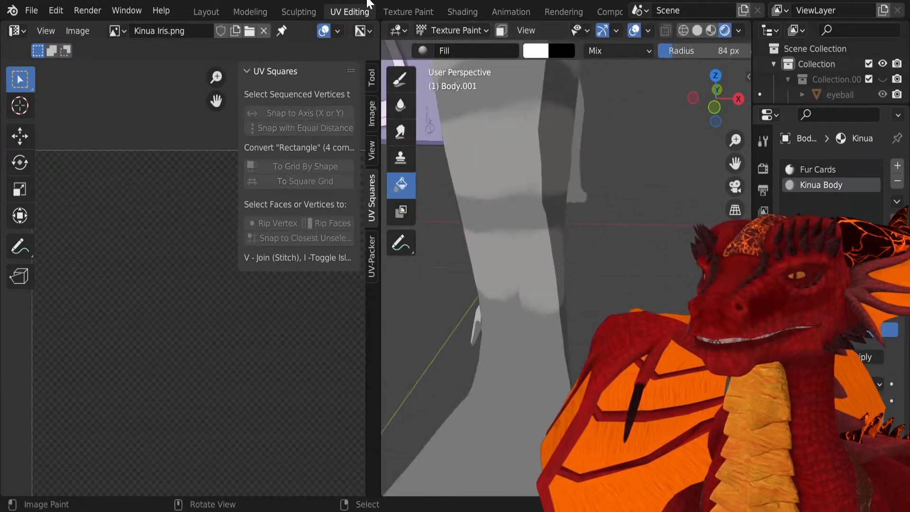
click(250, 12)
middle_drag(386, 314, 93, 366)
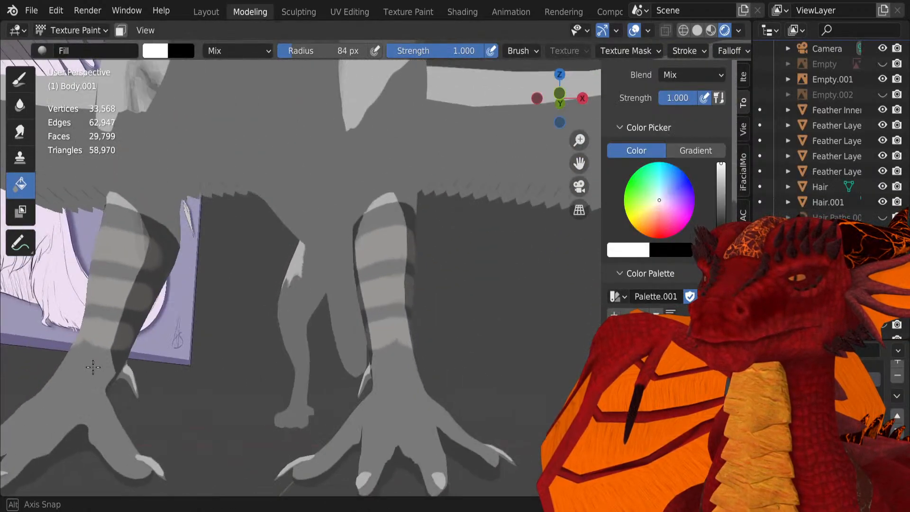
Step: Reactivate the TexDraw brush and paint a light patch on the side of the front foot below the ankle
middle_drag(404, 362, 332, 285)
scroll(331, 318, up, 6)
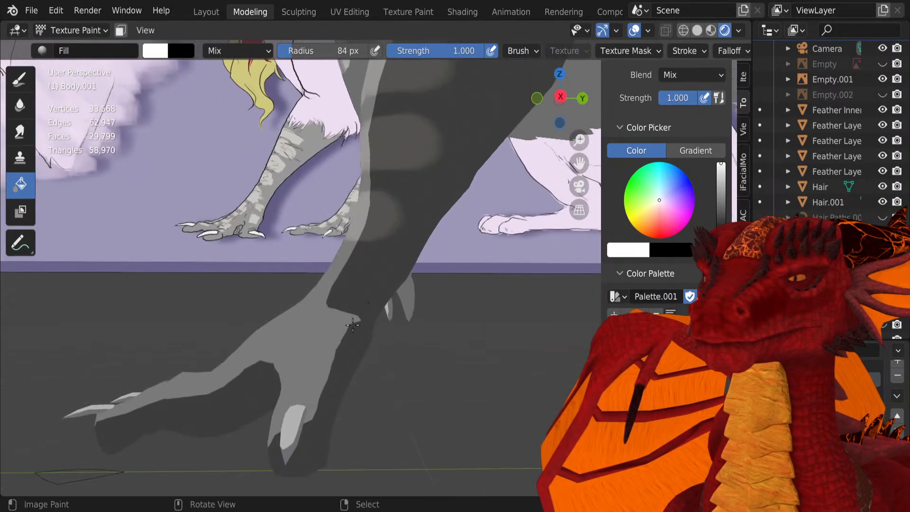
shift+middle_drag(328, 345, 380, 197)
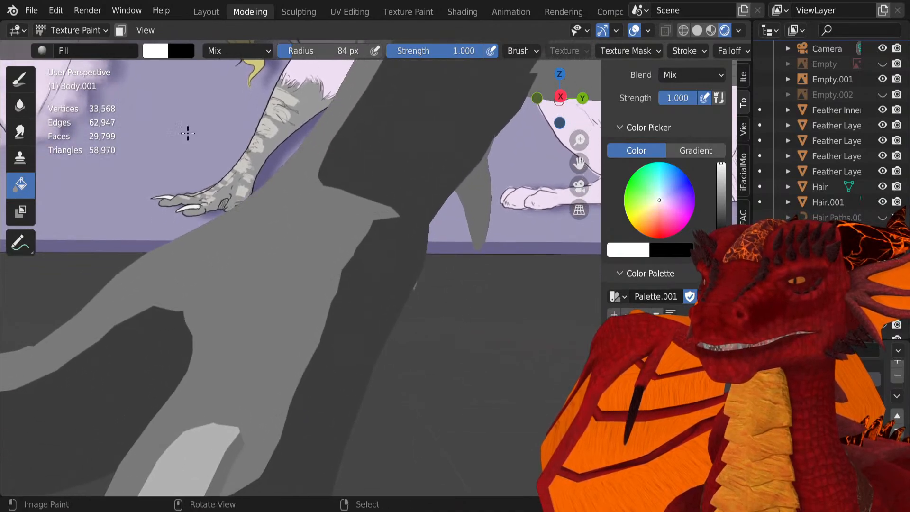
click(9, 85)
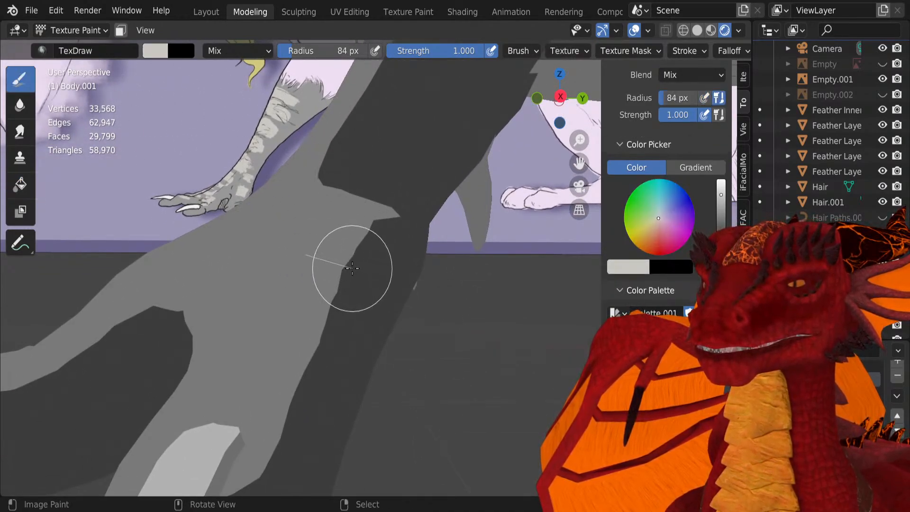
drag(381, 271, 417, 283)
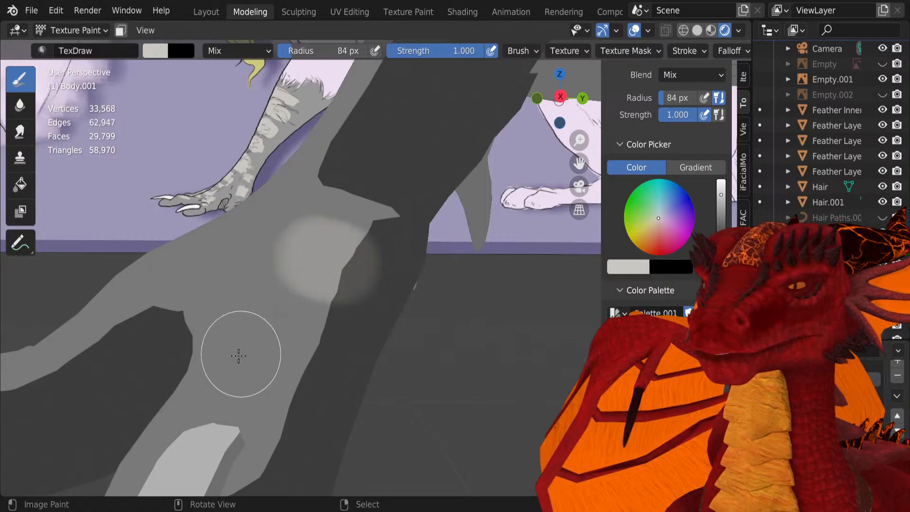
Step: Paint a second light patch farther down the front foot's outer toe and one across the front of the ankle
drag(273, 371, 357, 390)
middle_drag(251, 354, 390, 279)
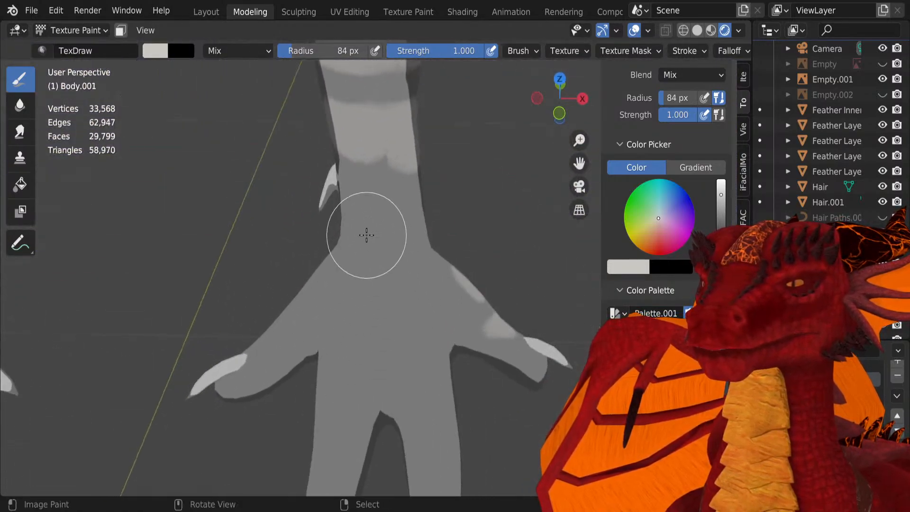
drag(427, 228, 459, 228)
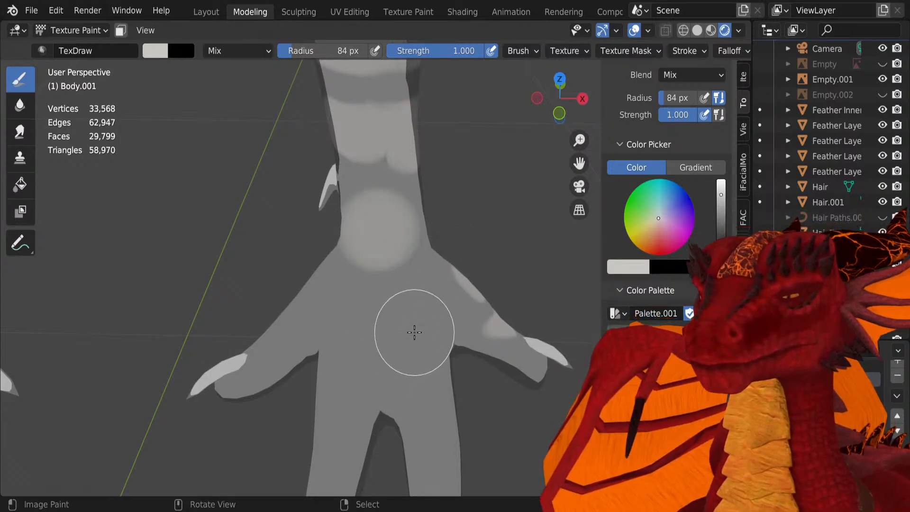
key(ctrl+z)
scroll(416, 268, up, 3)
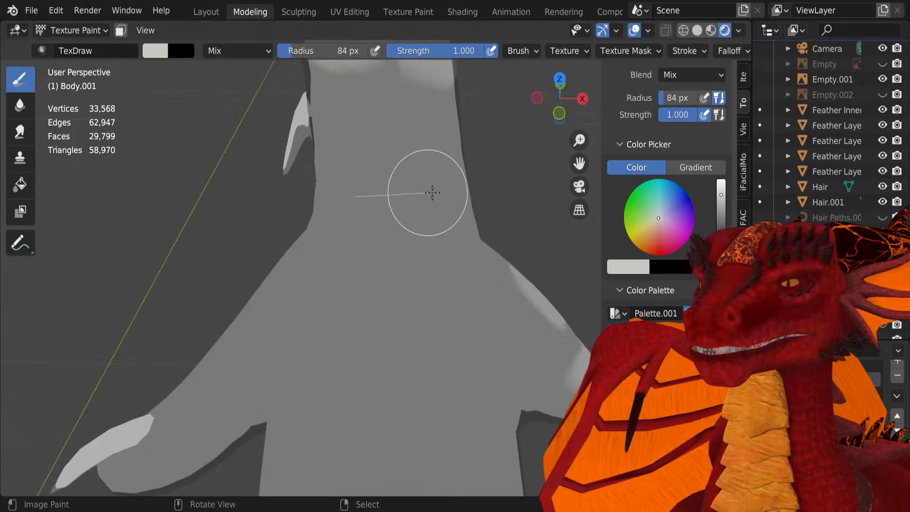
drag(433, 192, 489, 193)
shift+middle_drag(399, 355, 382, 282)
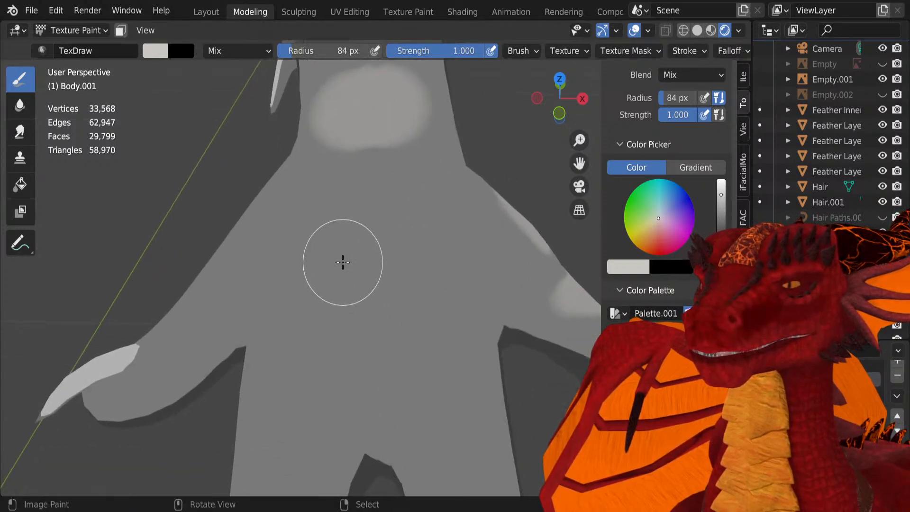
Step: Paint a large rounded light patch on the middle of the front foot's upper surface, widening it toward both sides
drag(361, 234, 473, 229)
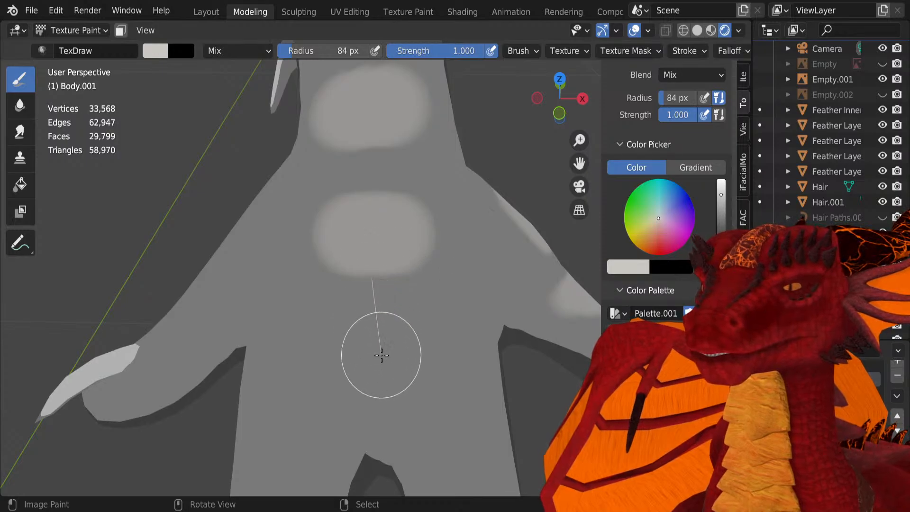
drag(381, 355, 382, 384)
drag(320, 249, 291, 190)
mouse_move(399, 287)
mouse_down()
mouse_move(450, 238)
mouse_move(467, 201)
mouse_move(438, 270)
mouse_up()
Step: Paint one light spot on each of the two knuckles behind the front foot's middle toes
mouse_move(428, 294)
shift+middle_down()
mouse_move(386, 220)
mouse_move(387, 300)
shift+middle_up()
drag(444, 287, 464, 285)
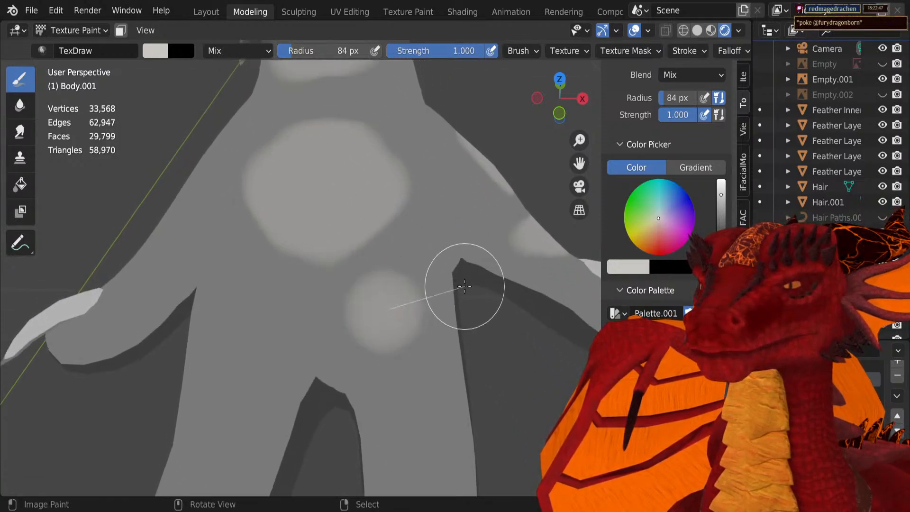
drag(224, 280, 188, 261)
shift+middle_drag(400, 405, 347, 313)
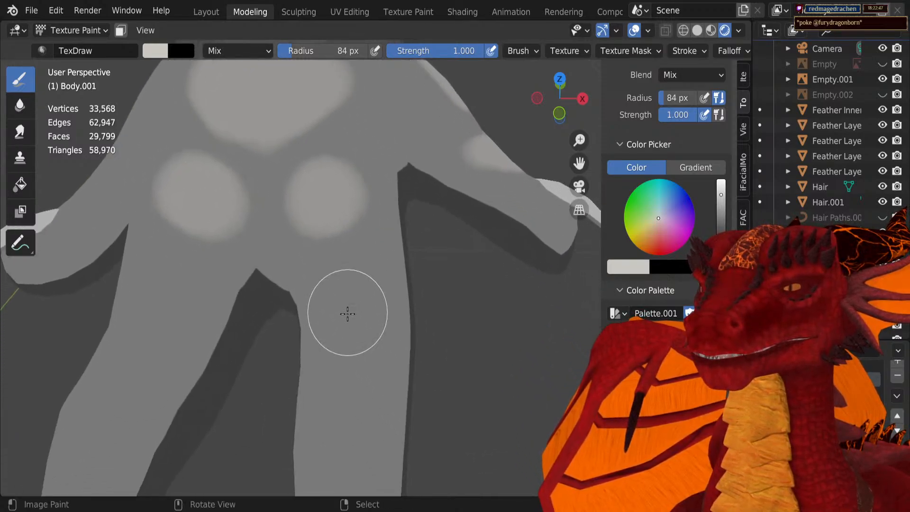
Step: Paint light spots spaced along the upper surfaces of the front foot's two middle toes
drag(422, 317, 439, 323)
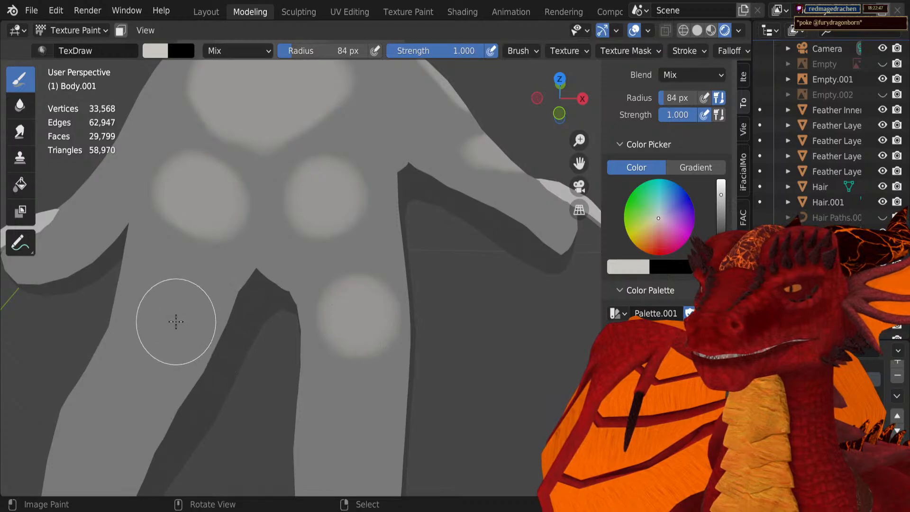
drag(351, 459, 433, 463)
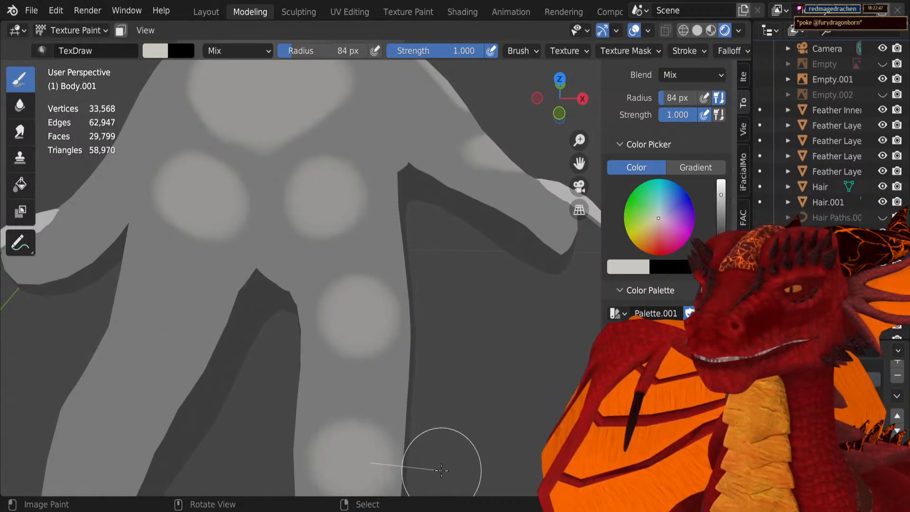
mouse_move(432, 463)
middle_down()
mouse_move(439, 335)
mouse_move(387, 334)
mouse_move(390, 408)
mouse_move(393, 367)
middle_up()
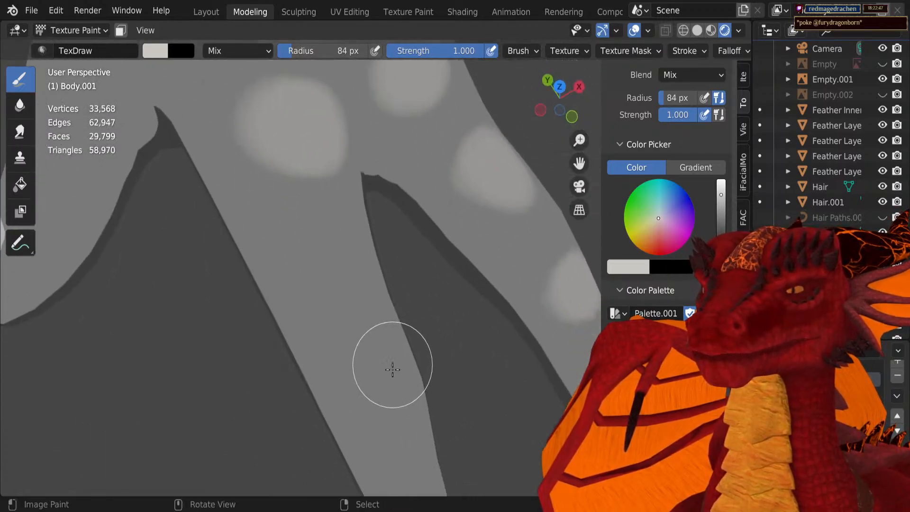
drag(337, 423, 303, 427)
mouse_move(271, 282)
mouse_down()
mouse_move(244, 298)
mouse_move(249, 285)
mouse_up()
Step: Paint light spots along the front foot's inner toe, starting at its base
scroll(250, 282, down, 2)
mouse_move(249, 282)
middle_down()
mouse_move(314, 264)
mouse_move(376, 318)
mouse_move(425, 406)
middle_up()
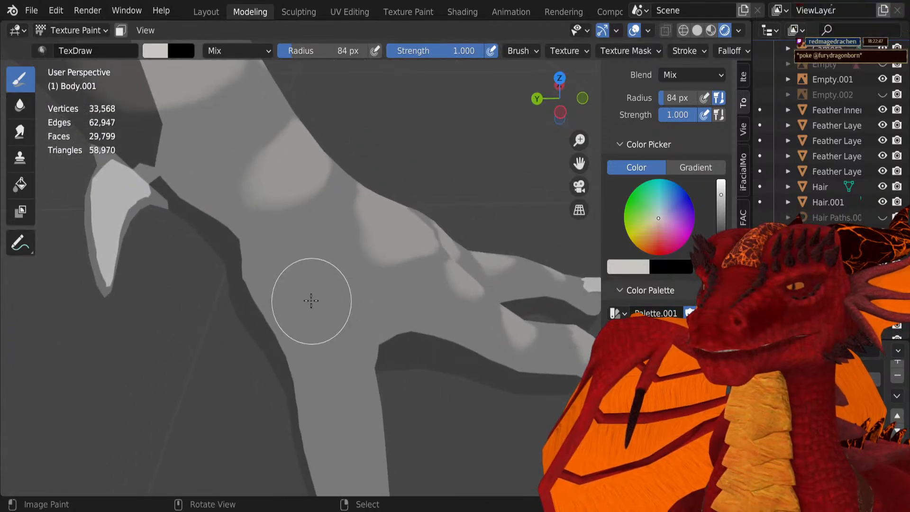
drag(337, 295, 394, 299)
shift+middle_drag(394, 300, 381, 239)
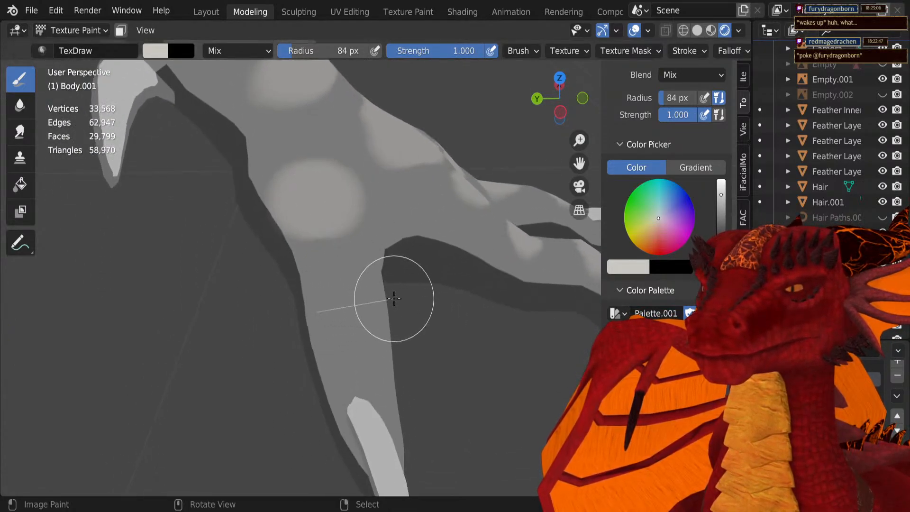
Step: Paint a large light pad patch on the sole in the center of the front foot's underside
middle_drag(424, 301, 179, 92)
scroll(331, 312, down, 6)
scroll(316, 295, up, 2)
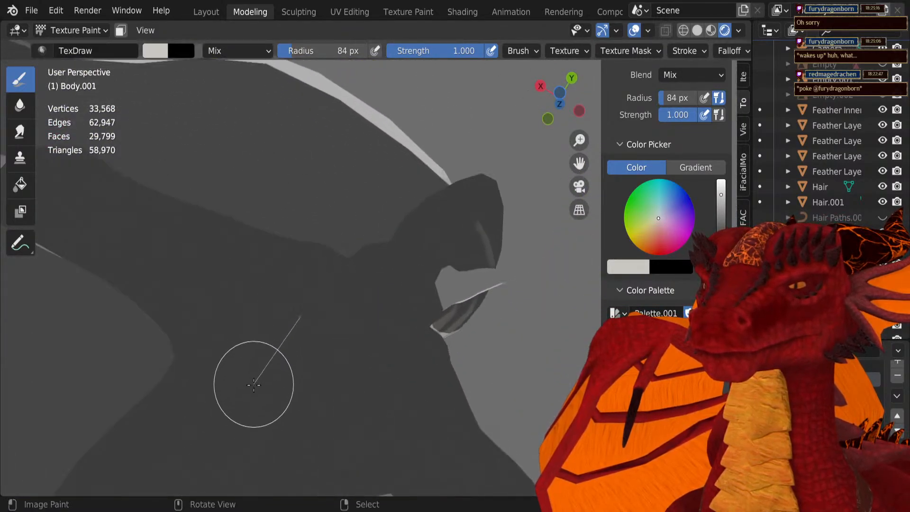
mouse_move(253, 384)
mouse_down()
mouse_move(258, 462)
mouse_move(331, 439)
mouse_move(392, 385)
mouse_move(428, 373)
mouse_up()
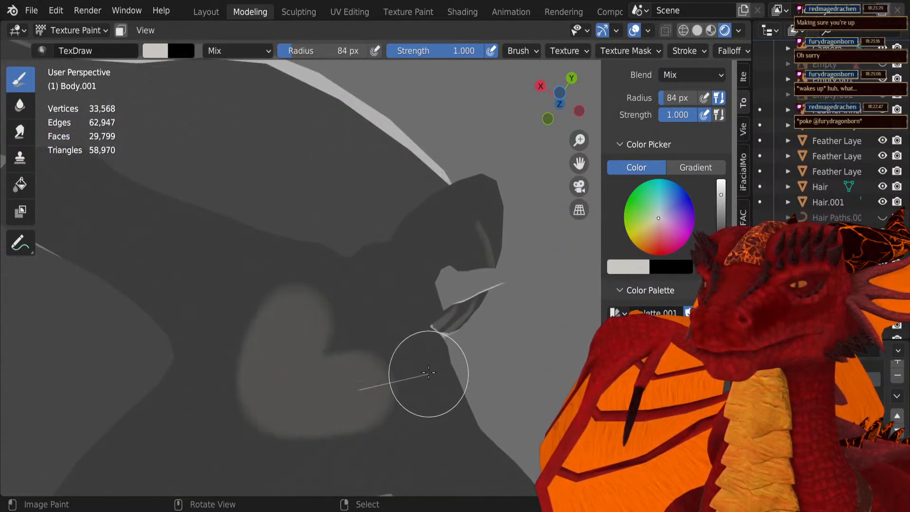
mouse_move(280, 268)
middle_down()
mouse_move(345, 382)
mouse_move(380, 252)
middle_up()
scroll(383, 350, down, 3)
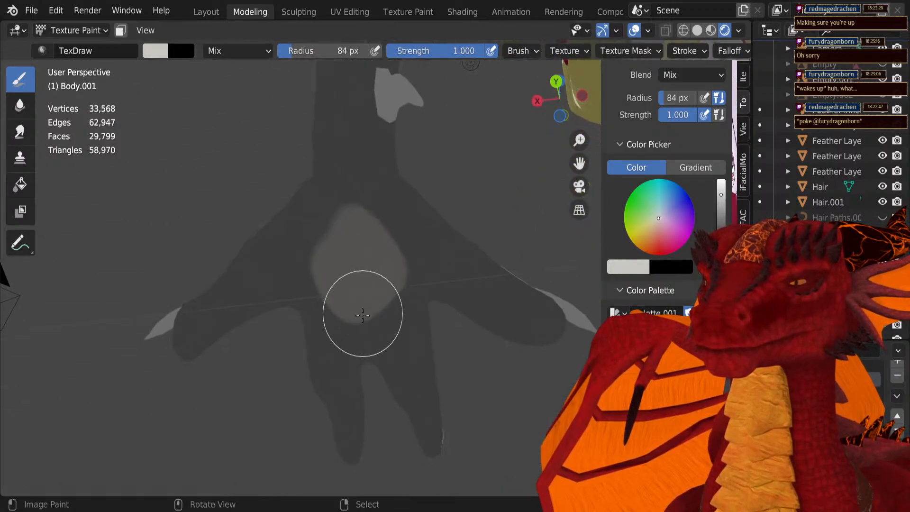
middle_drag(349, 325, 404, 278)
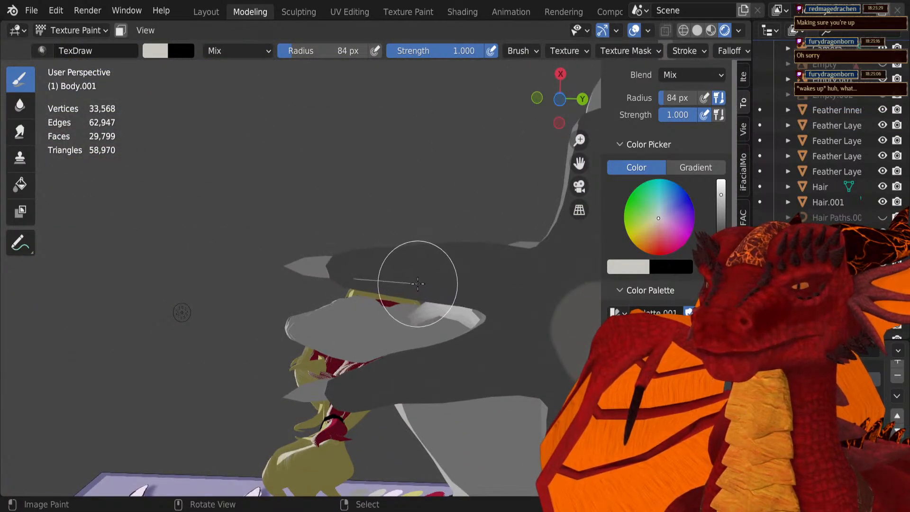
drag(426, 285, 433, 290)
key(ctrl+z)
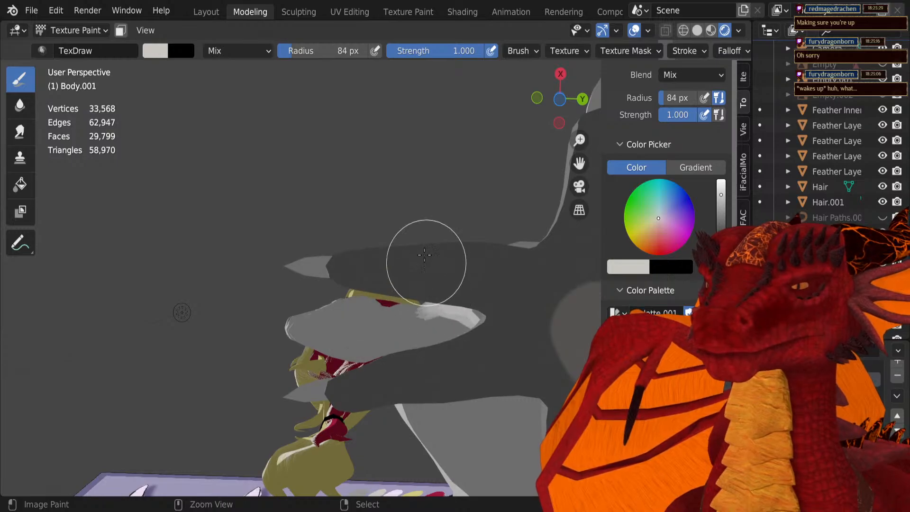
Step: Check the painted feet, switch to the Texture Paint workspace and open the list of images for the 2D image editor
mouse_move(421, 200)
middle_down()
mouse_move(457, 275)
mouse_move(475, 422)
mouse_move(419, 62)
middle_up()
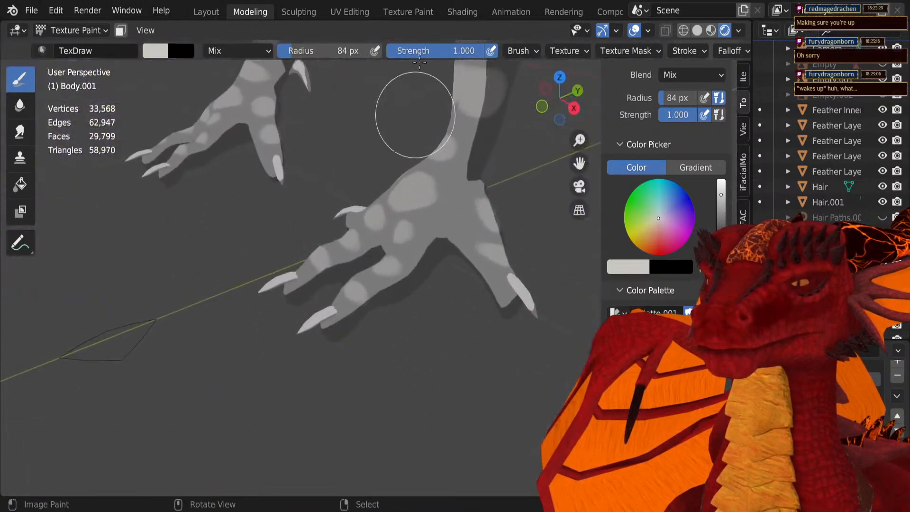
click(416, 11)
scroll(279, 305, down, 4)
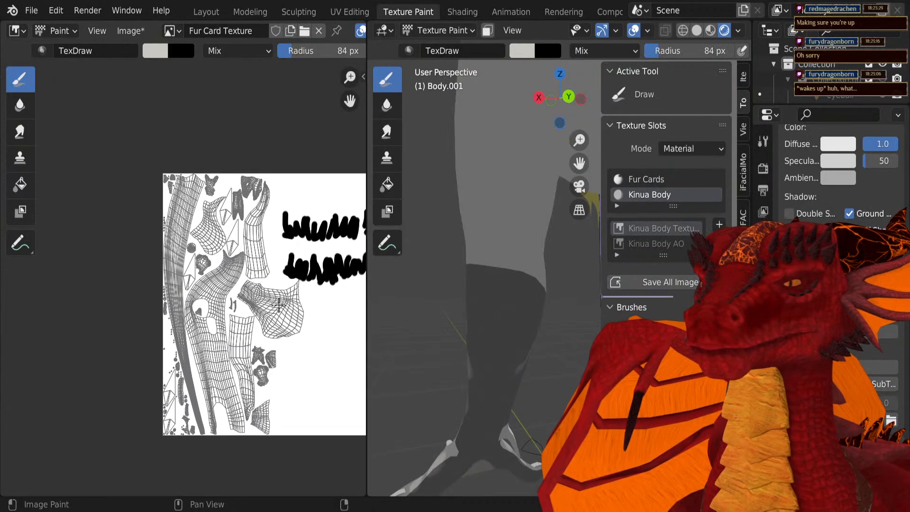
scroll(187, 280, up, 5)
mouse_move(231, 261)
middle_down()
mouse_move(248, 282)
mouse_move(201, 469)
mouse_move(199, 45)
mouse_move(226, 43)
middle_up()
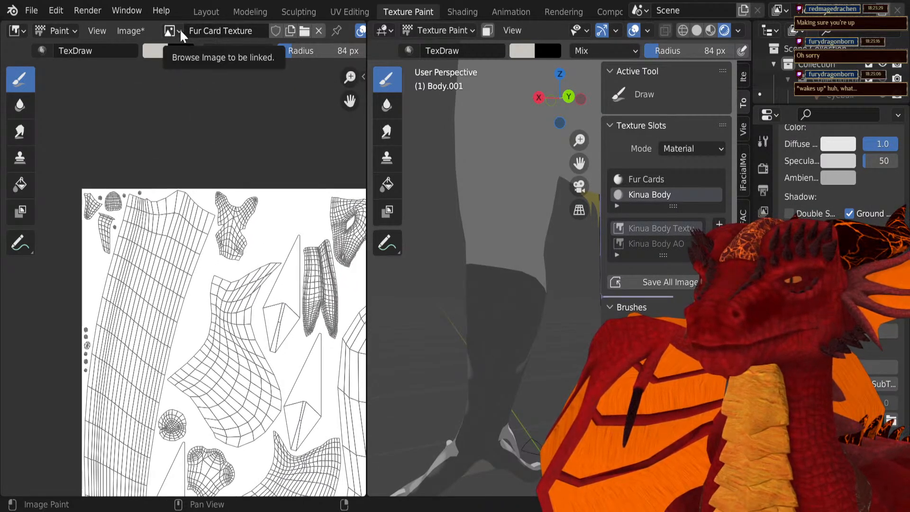
click(180, 34)
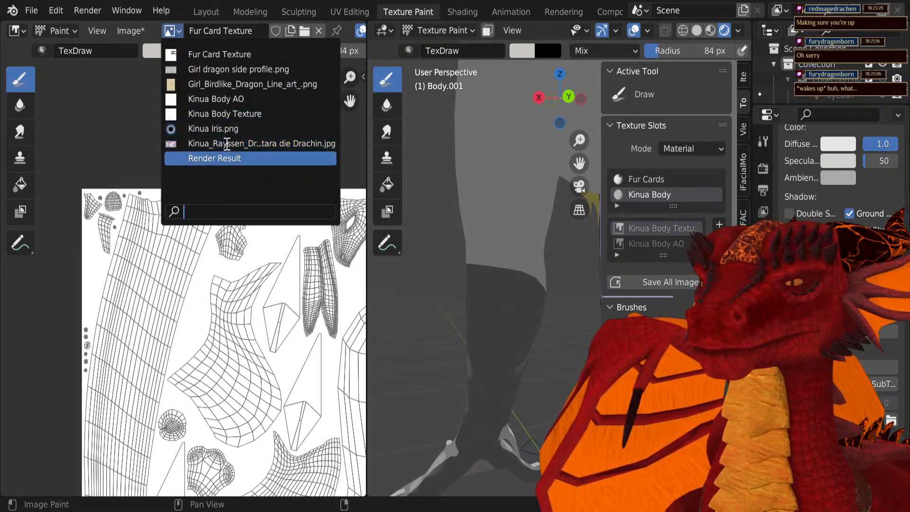
Step: Display the Kinua Body Texture in the image editor and examine the pale patch on the small grey UV island near its upper edge
click(231, 113)
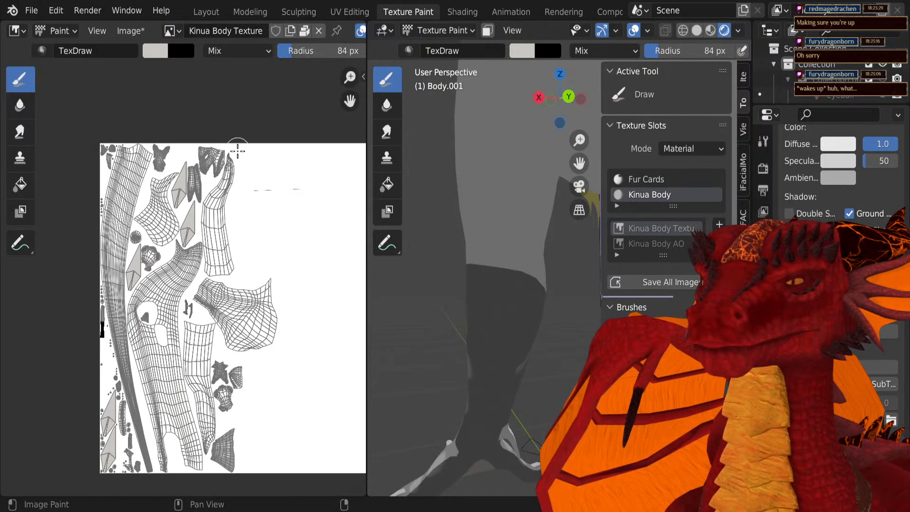
middle_drag(172, 322, 313, 329)
scroll(283, 318, up, 5)
middle_drag(287, 295, 345, 205)
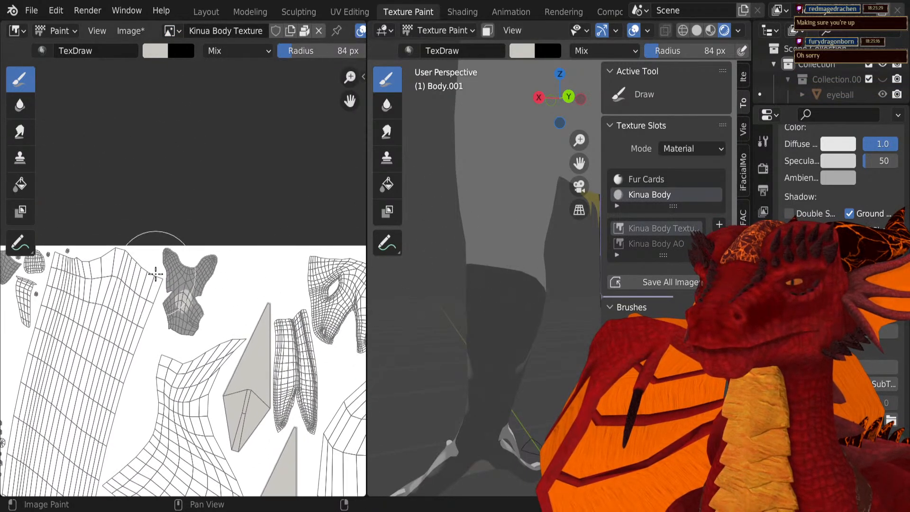
scroll(163, 286, up, 5)
middle_drag(165, 286, 174, 199)
scroll(225, 264, up, 2)
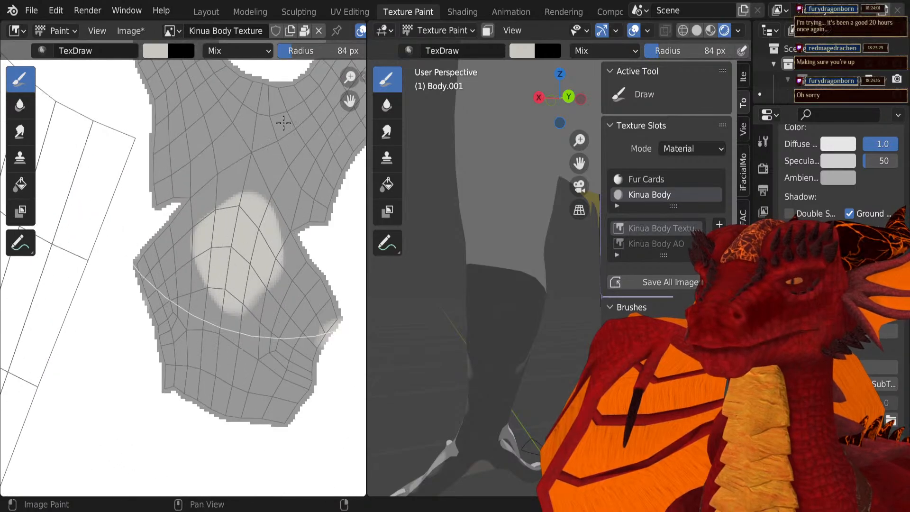
scroll(221, 223, down, 2)
scroll(211, 205, up, 6)
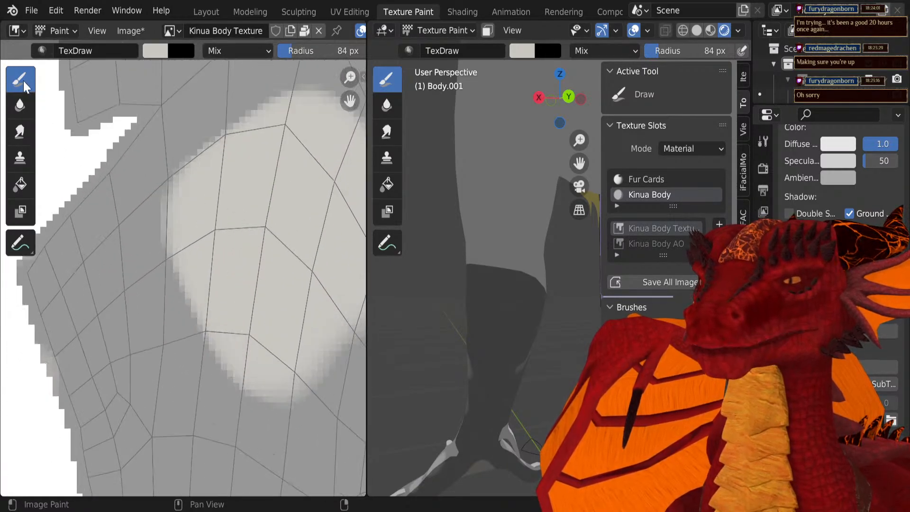
scroll(242, 203, down, 4)
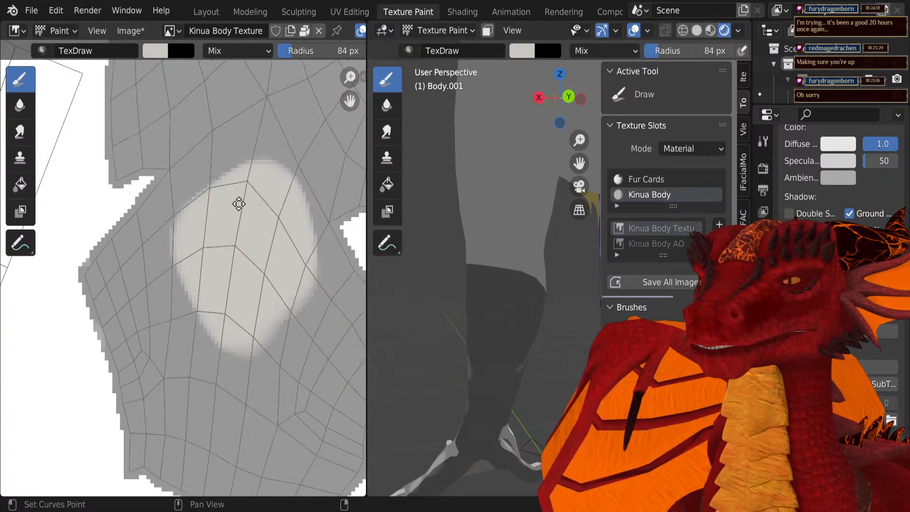
scroll(203, 271, up, 3)
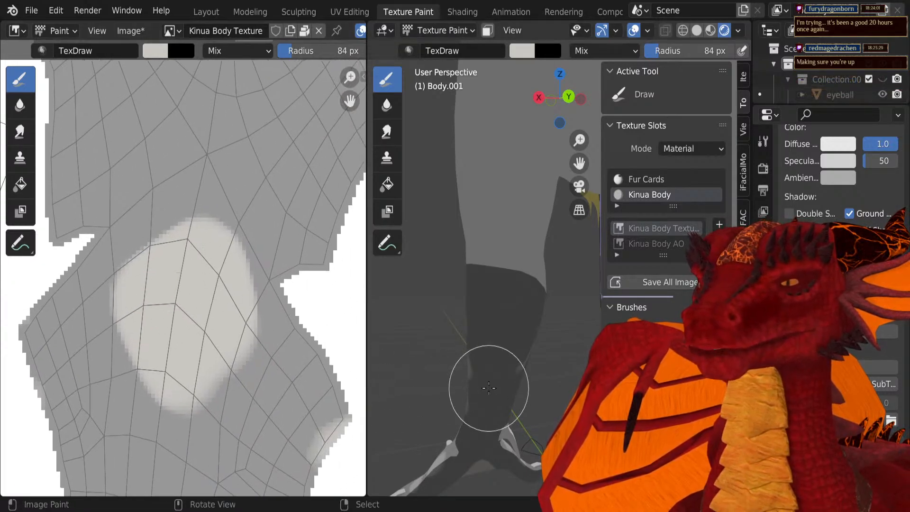
Step: Set the paint brush radius to 6 px for retouching the pale pads on the grey foot island
scroll(264, 331, down, 5)
scroll(246, 417, down, 5)
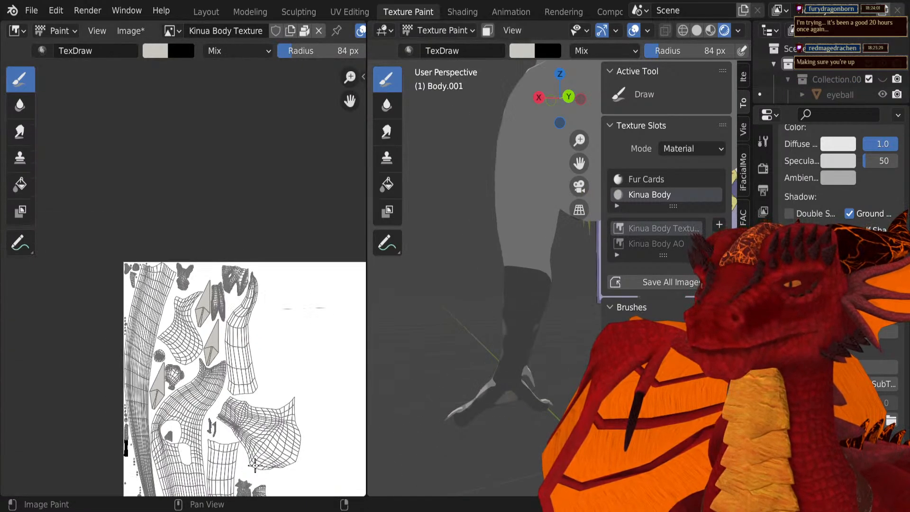
scroll(254, 465, up, 8)
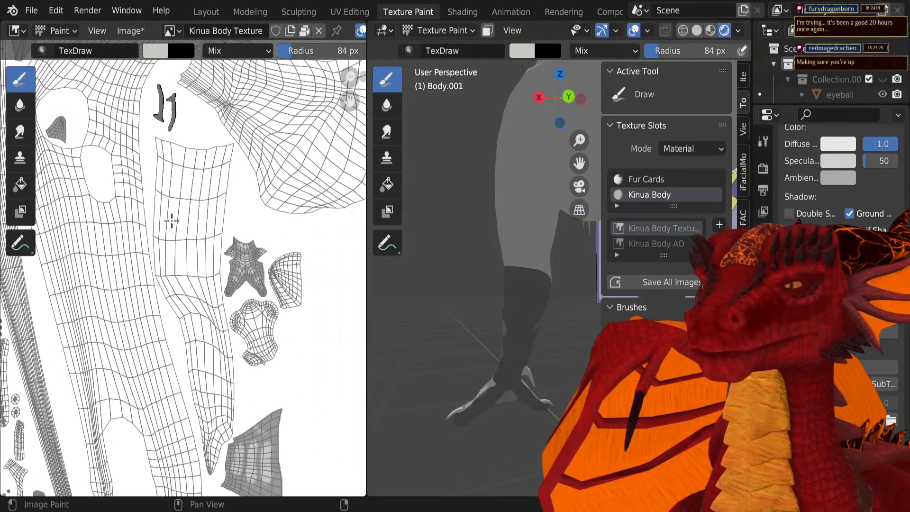
scroll(171, 220, up, 4)
shift+middle_drag(246, 234, 55, 258)
scroll(140, 260, up, 5)
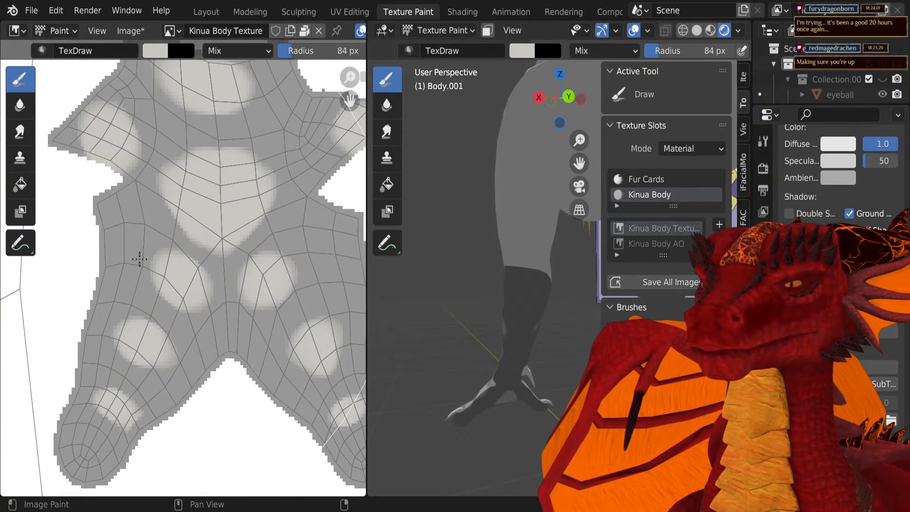
shift+middle_drag(171, 275, 118, 349)
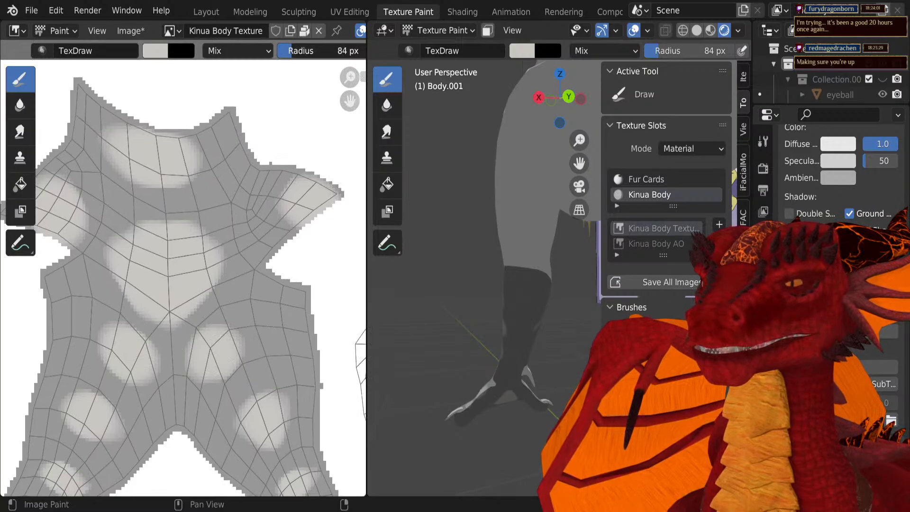
drag(281, 51, 280, 51)
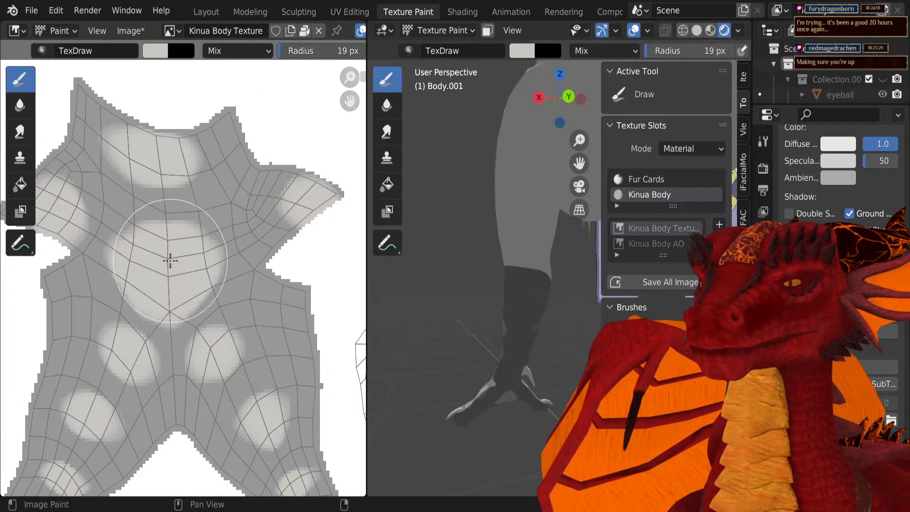
scroll(182, 276, up, 1)
scroll(166, 179, up, 5)
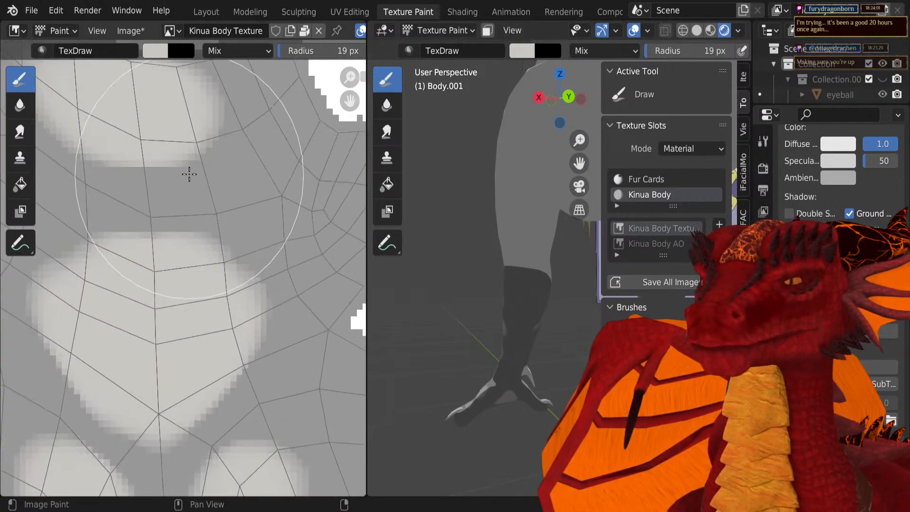
scroll(152, 268, up, 1)
scroll(168, 284, up, 1)
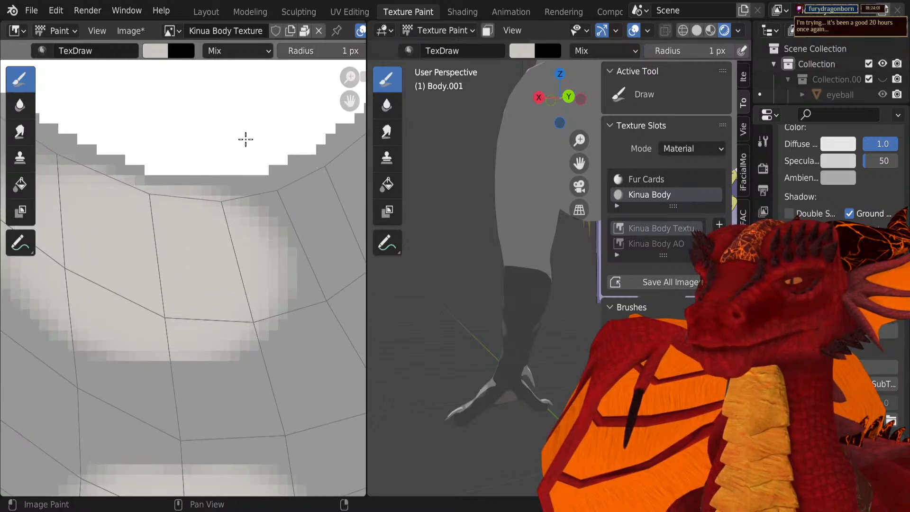
scroll(212, 263, down, 1)
scroll(243, 209, down, 3)
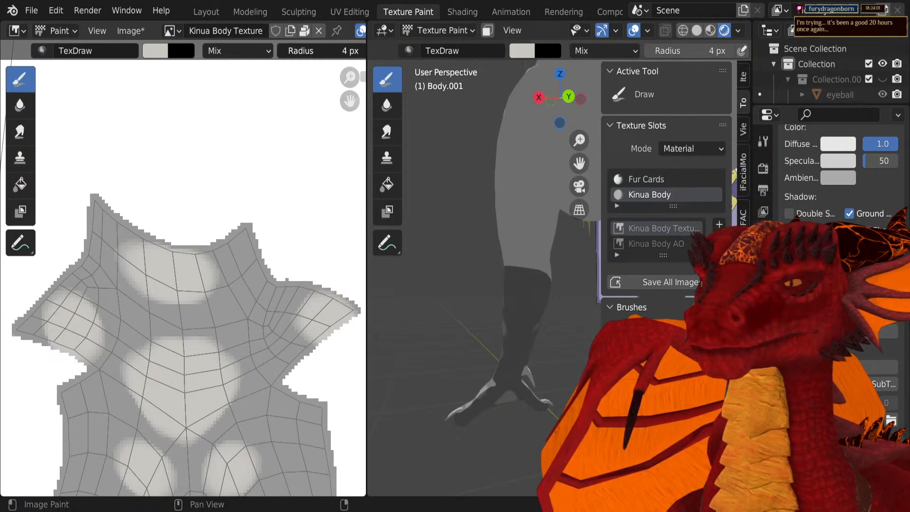
drag(313, 51, 322, 51)
scroll(186, 278, up, 2)
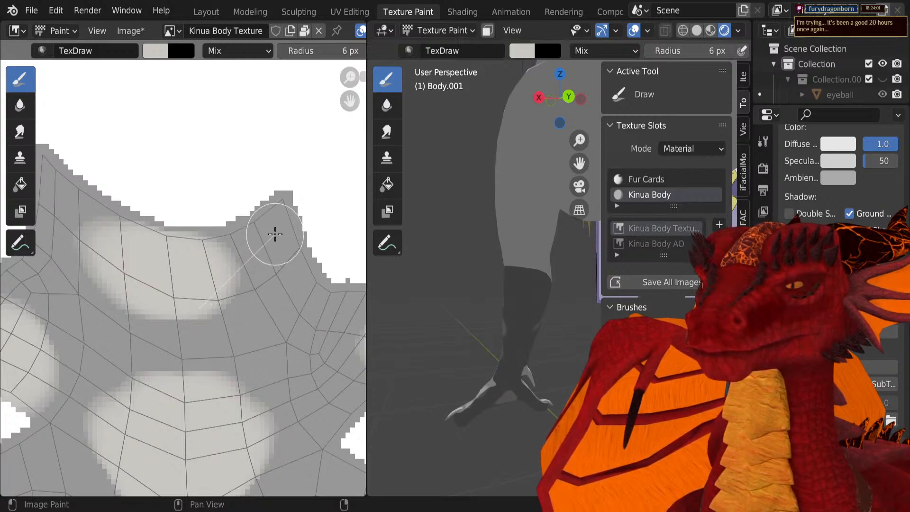
Step: Turn off stroke stabilization for the brush and extend the foot island's uppermost pale patch towards its right side
scroll(332, 52, down, 8)
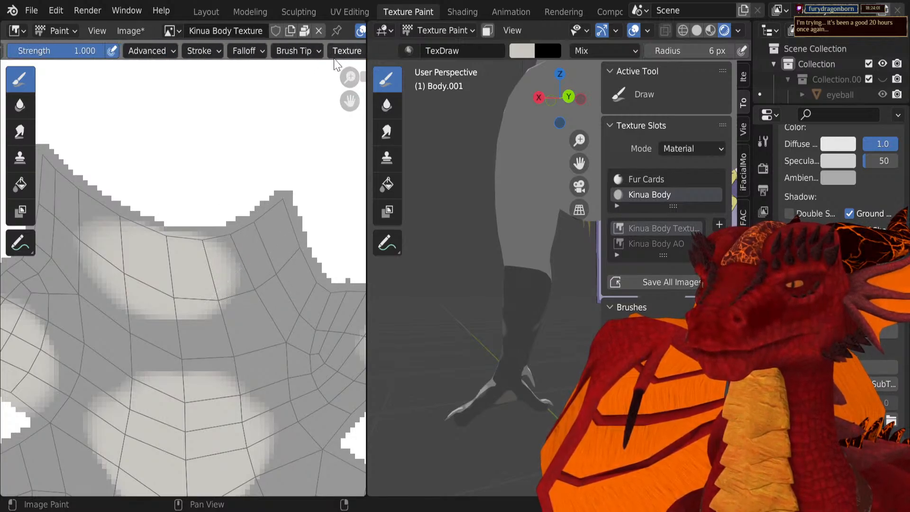
click(201, 51)
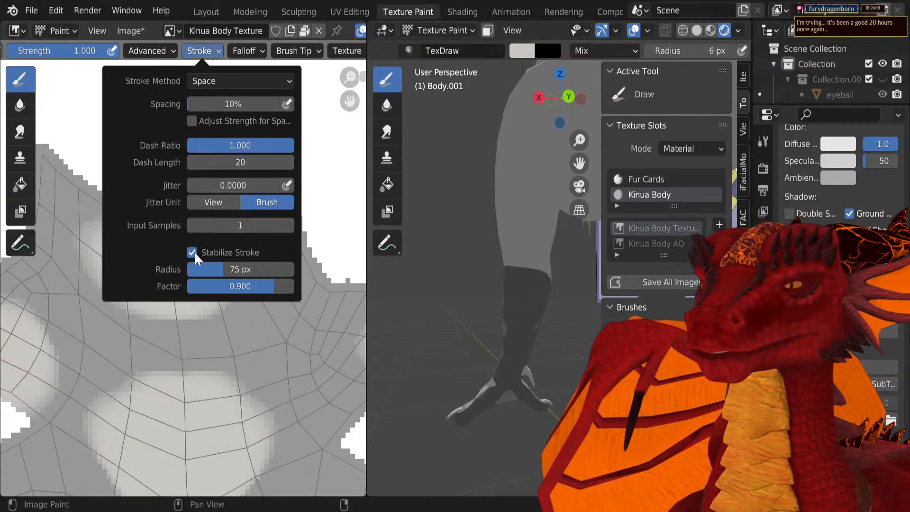
mouse_move(204, 280)
mouse_down()
mouse_move(236, 266)
mouse_move(211, 264)
mouse_up()
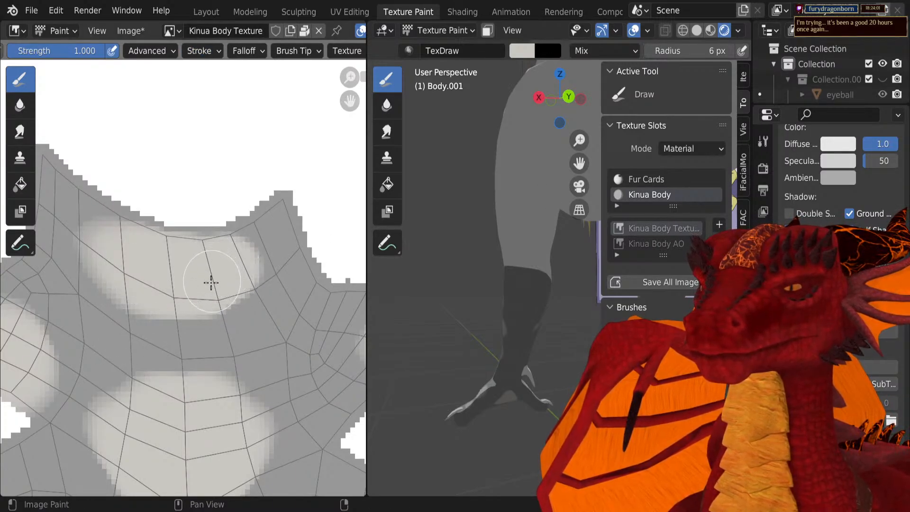
Step: Check the foot's underside on the 3D model and widen the large central pale pad on the foot island
middle_drag(518, 306, 533, 322)
shift+middle_drag(463, 386, 426, 327)
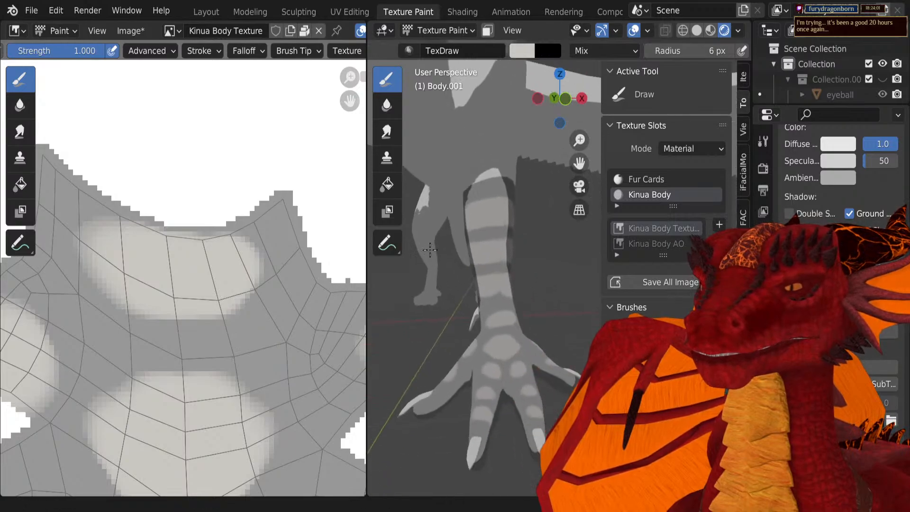
scroll(463, 291, up, 3)
scroll(493, 241, up, 3)
shift+middle_drag(462, 290, 472, 399)
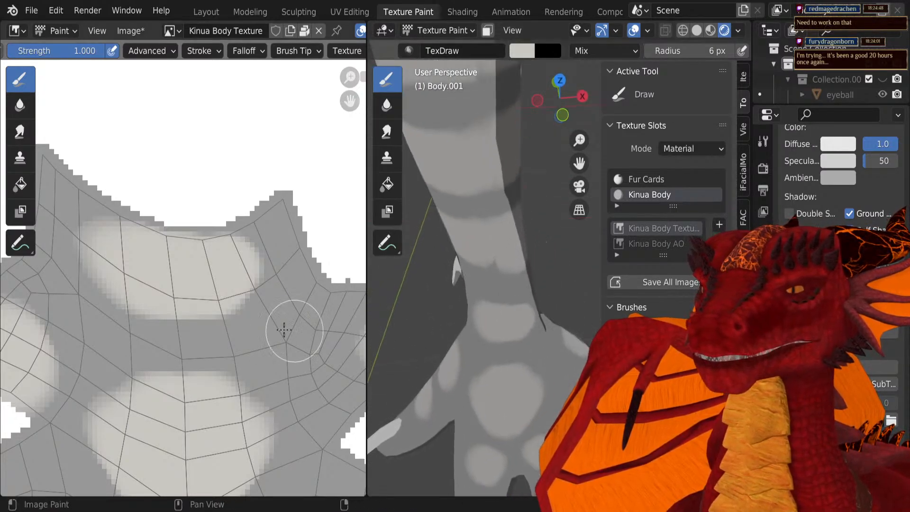
scroll(236, 345, down, 2)
middle_drag(236, 346, 236, 296)
scroll(297, 282, up, 2)
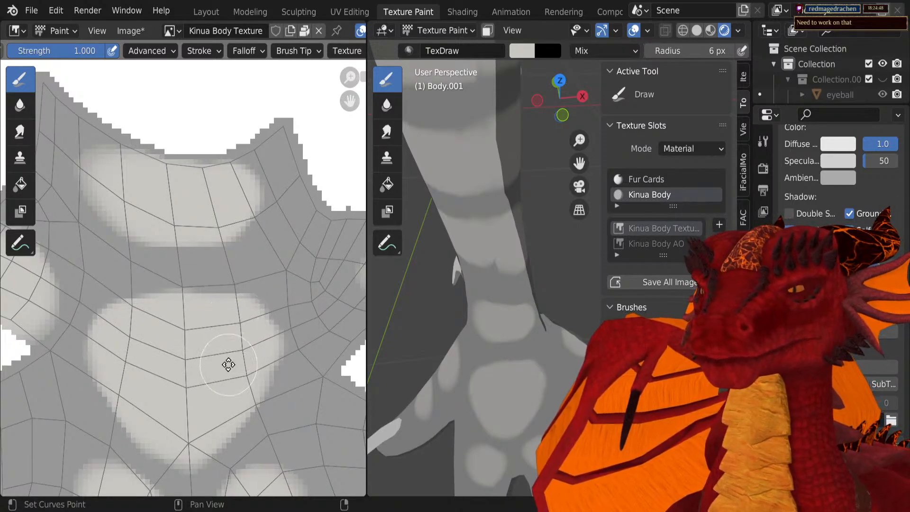
Step: Enlarge and round off the two pale pads directly below the large central pad of the foot island
middle_drag(229, 365, 241, 205)
scroll(255, 288, up, 2)
middle_drag(256, 298, 188, 259)
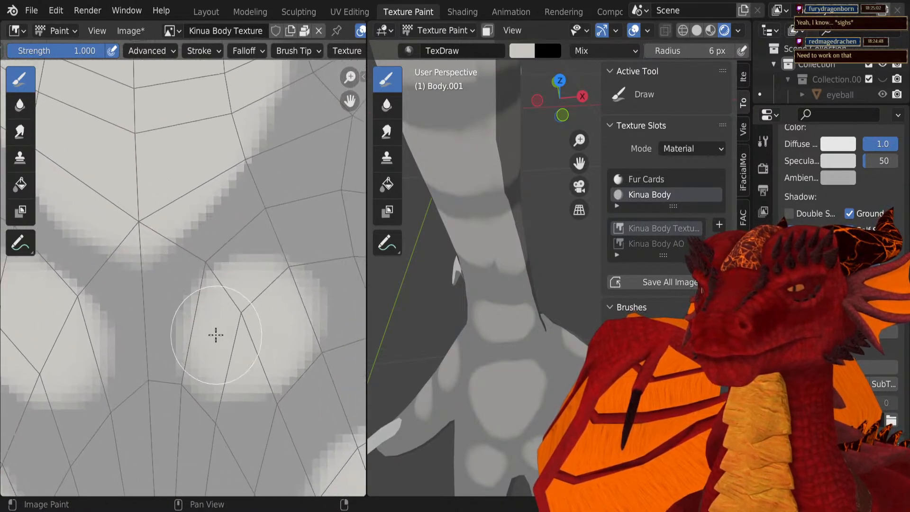
mouse_move(236, 312)
mouse_down()
mouse_move(290, 298)
mouse_move(264, 347)
mouse_move(221, 357)
mouse_up()
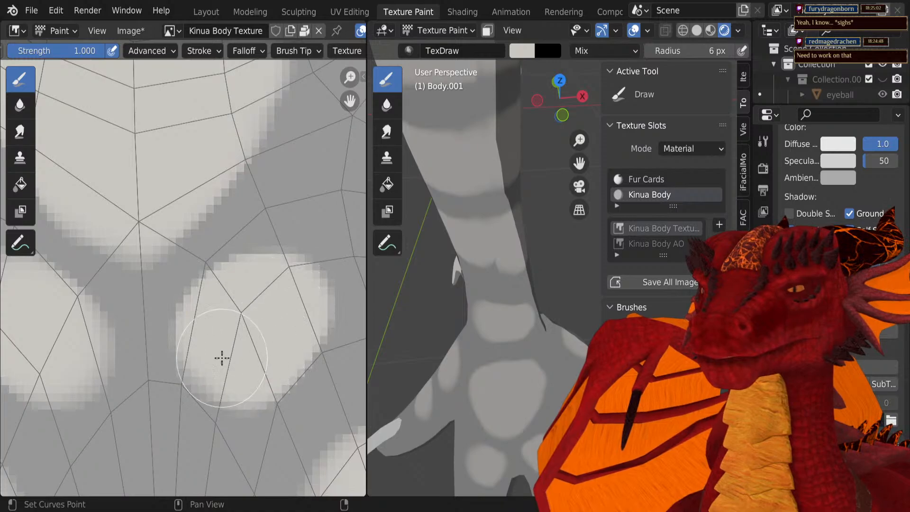
middle_drag(221, 357, 294, 349)
mouse_move(171, 398)
mouse_down()
mouse_move(65, 319)
mouse_move(90, 284)
mouse_up()
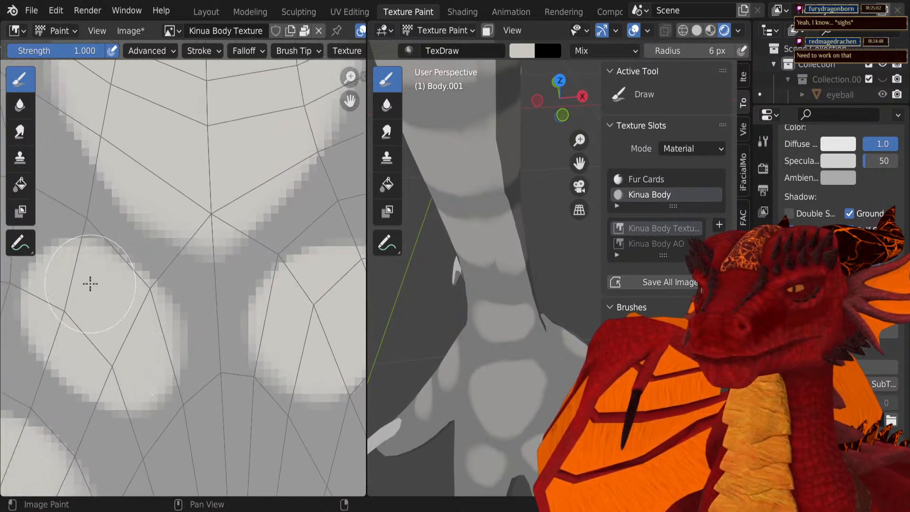
Step: Fill out and round the two lower pale pads along the right toe of the foot island
scroll(147, 340, down, 2)
middle_drag(179, 350, 142, 273)
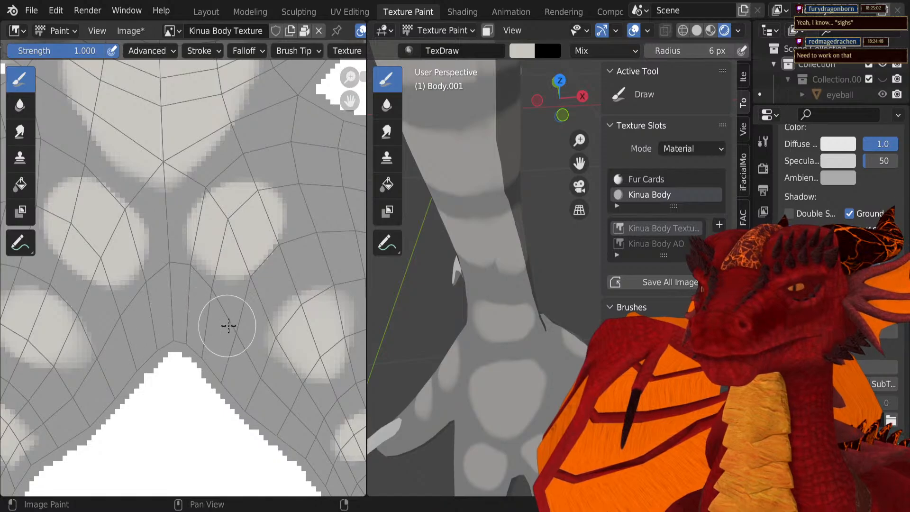
scroll(270, 319, up, 1)
middle_drag(270, 319, 144, 299)
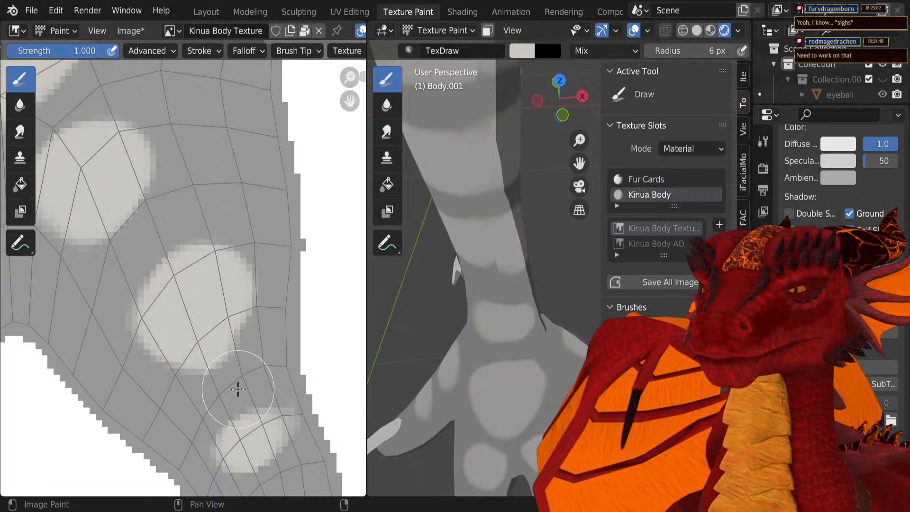
scroll(193, 272, up, 5)
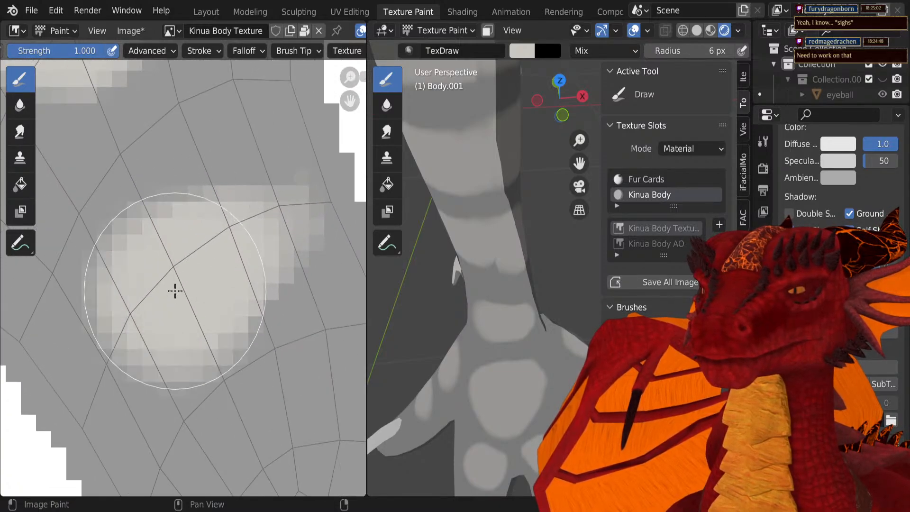
drag(175, 291, 237, 244)
scroll(209, 265, down, 2)
middle_drag(209, 266, 468, 236)
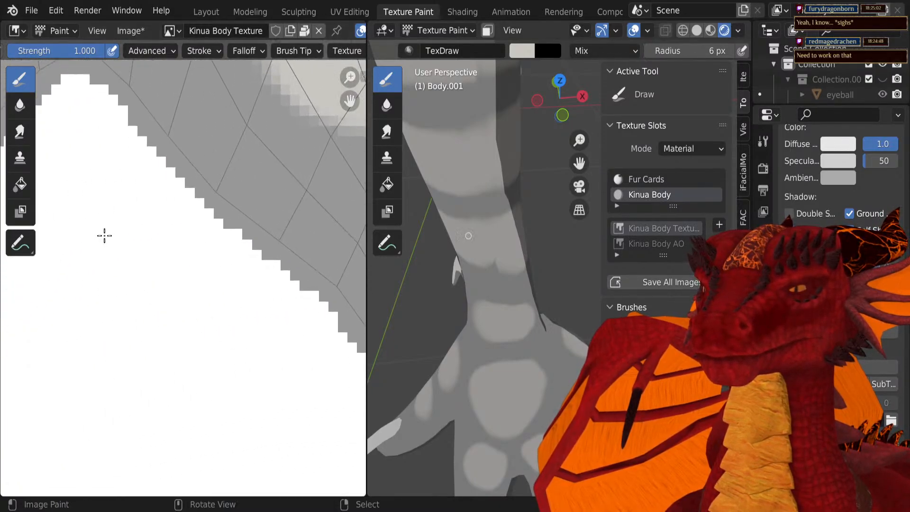
Step: Fill out and round the pale pads along the left toe of the foot island, starting from the one nearest the tip
scroll(194, 260, down, 5)
middle_drag(194, 260, 271, 287)
scroll(210, 258, up, 2)
scroll(182, 285, up, 1)
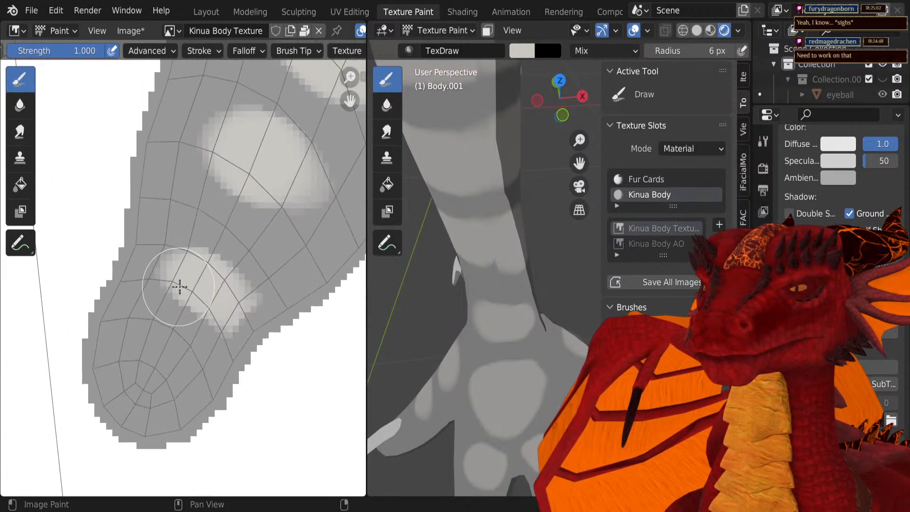
scroll(187, 284, up, 1)
scroll(225, 299, up, 2)
mouse_move(182, 273)
mouse_down()
mouse_move(260, 297)
mouse_move(240, 261)
mouse_up()
mouse_move(242, 229)
middle_down()
mouse_move(140, 434)
mouse_move(33, 476)
middle_up()
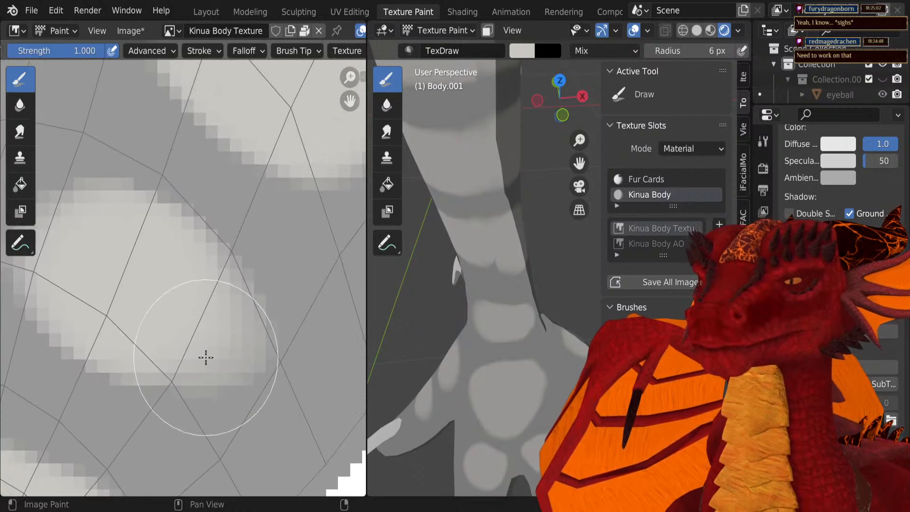
drag(205, 358, 142, 304)
mouse_move(138, 247)
middle_down()
mouse_move(55, 434)
mouse_move(67, 441)
middle_up()
drag(127, 200, 262, 262)
Step: Fill out the pale patch on the pointed left side flap of the foot island
scroll(253, 257, down, 3)
middle_drag(252, 228, 252, 262)
mouse_move(173, 214)
middle_down()
mouse_move(233, 349)
mouse_move(255, 292)
middle_up()
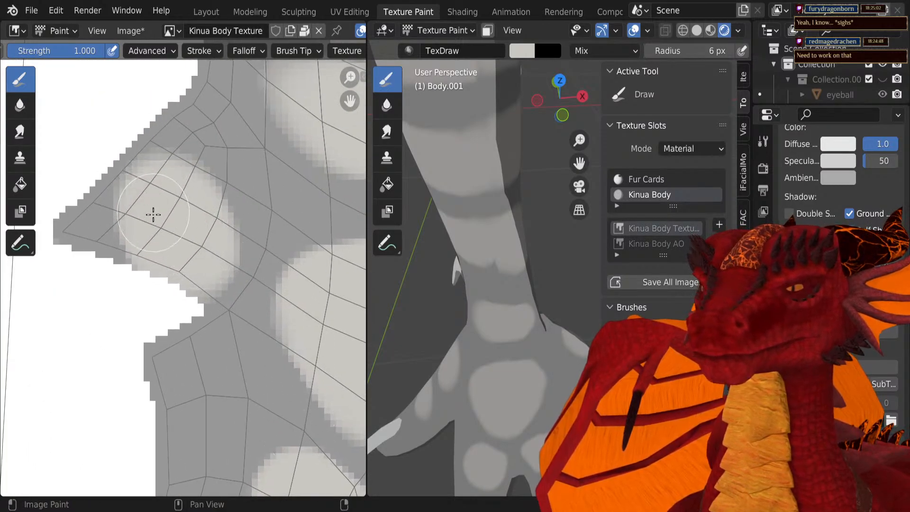
Step: Smooth the left edge of the rightmost pale stripe on the lower grey island, undoing and repainting the first stroke
scroll(230, 254, down, 11)
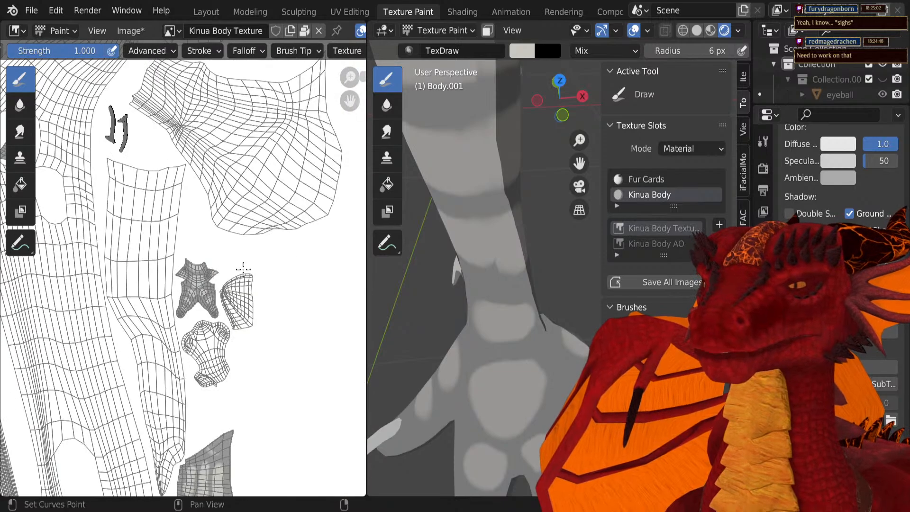
shift+middle_drag(229, 302, 229, 149)
scroll(217, 284, up, 4)
scroll(217, 347, up, 3)
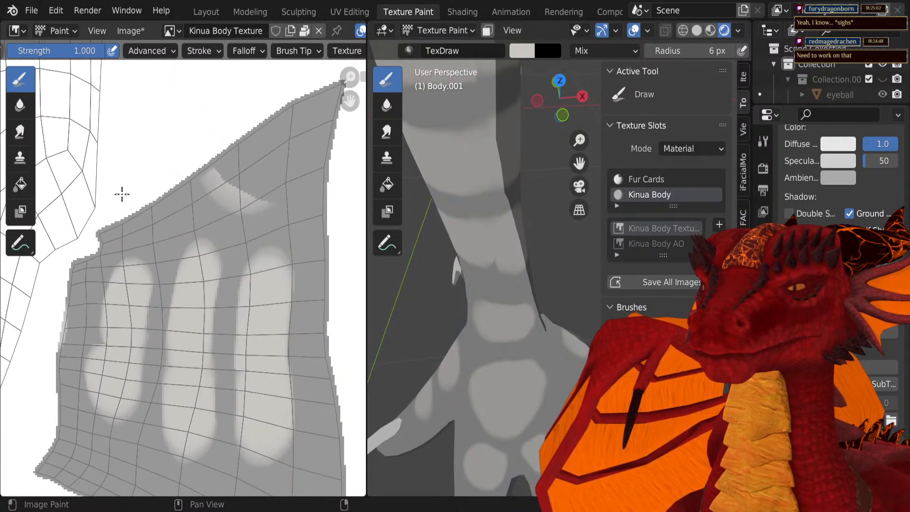
scroll(227, 353, up, 3)
mouse_move(226, 351)
middle_down()
mouse_move(166, 327)
mouse_move(161, 301)
middle_up()
drag(191, 416, 185, 336)
key(ctrl+z)
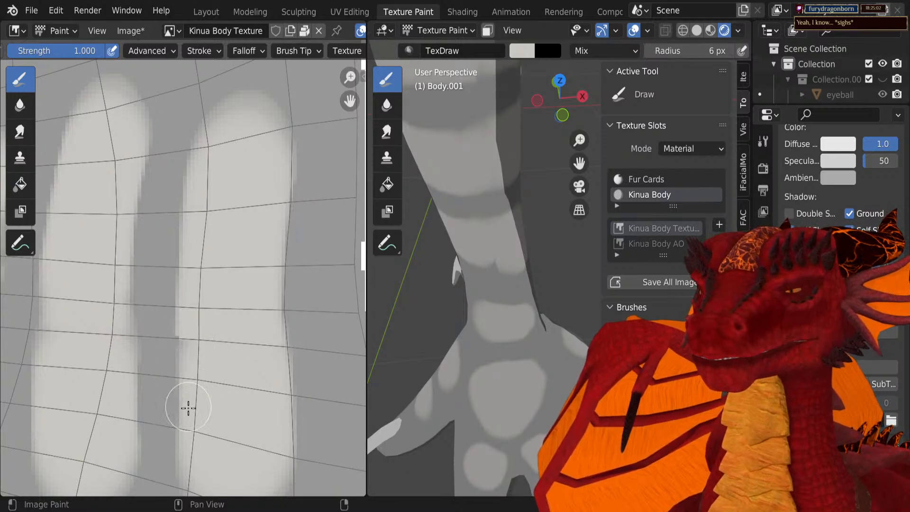
drag(196, 428, 195, 335)
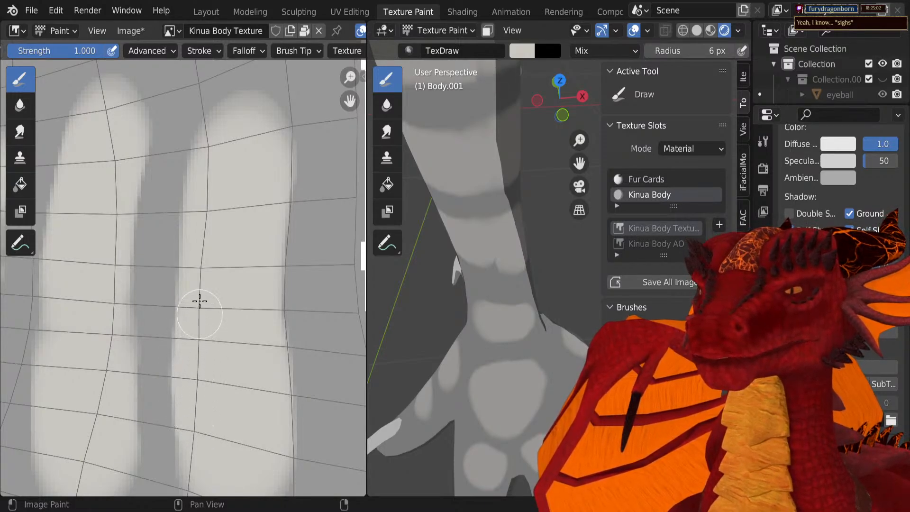
mouse_move(249, 144)
mouse_down()
mouse_move(270, 209)
mouse_move(278, 378)
mouse_up()
mouse_move(276, 443)
shift+middle_down()
mouse_move(288, 322)
mouse_move(280, 394)
shift+middle_up()
key(ctrl+z)
key(ctrl+z)
drag(216, 412, 220, 326)
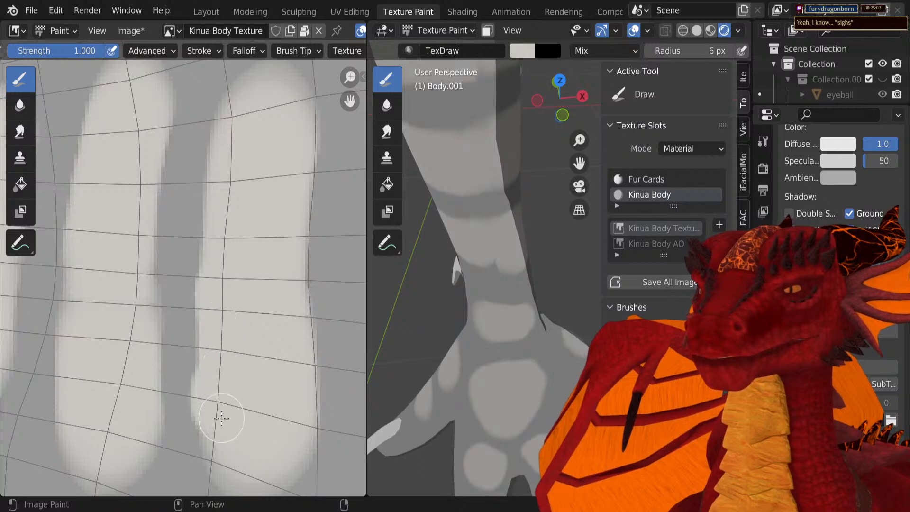
key(ctrl+z)
Step: Fill out and straighten the left edge, upper end and right edge of the rightmost pale stripe on the lower grey island
drag(217, 429, 219, 249)
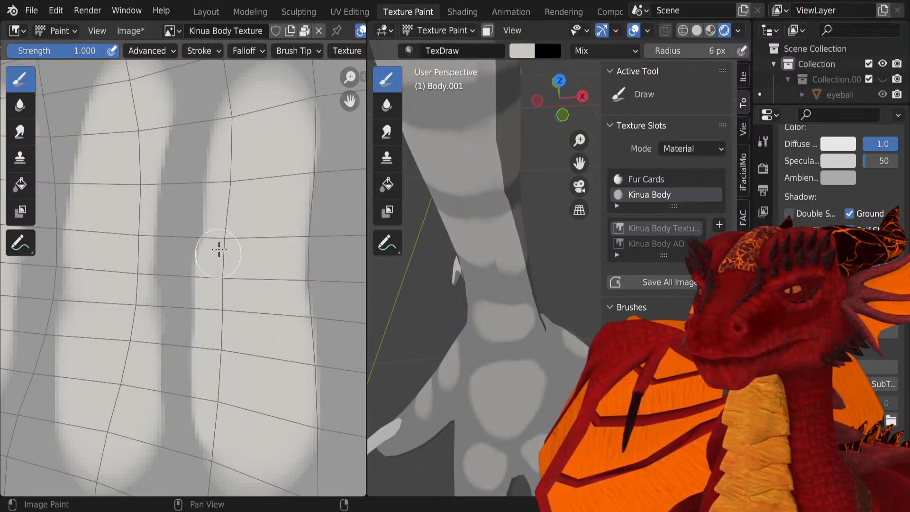
drag(231, 192, 235, 178)
mouse_move(213, 250)
mouse_down()
mouse_move(219, 138)
mouse_move(241, 92)
mouse_move(283, 87)
mouse_move(288, 287)
mouse_up()
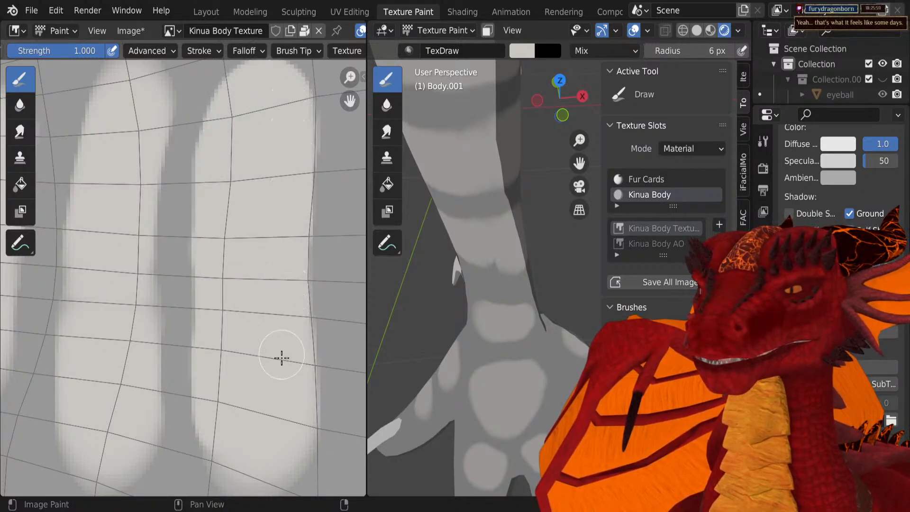
scroll(251, 263, up, 4)
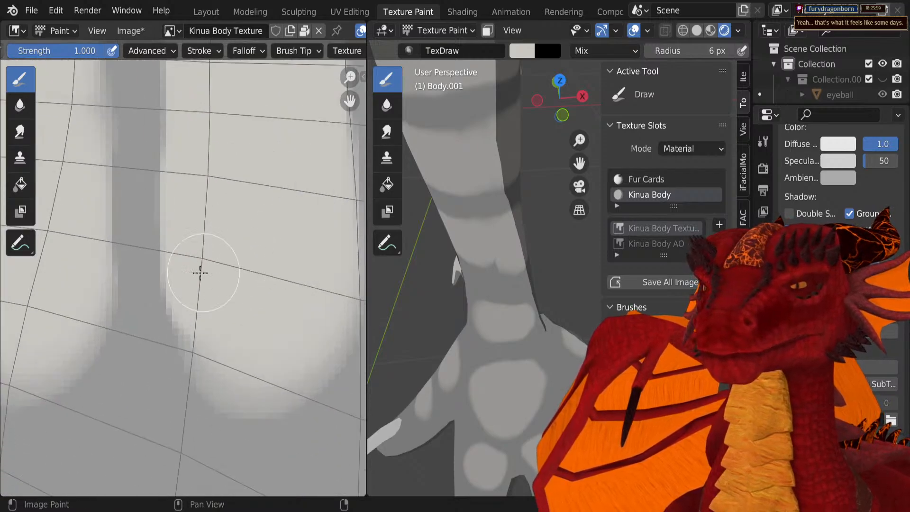
Step: Smooth both edges of the middle pale stripe on the lower grey island with the pale brush
scroll(274, 358, down, 6)
scroll(199, 358, up, 4)
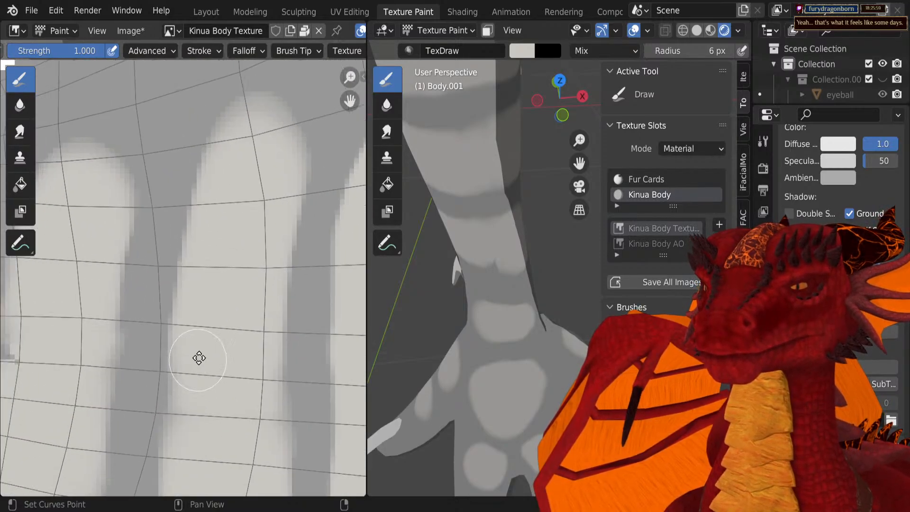
middle_drag(199, 357, 198, 419)
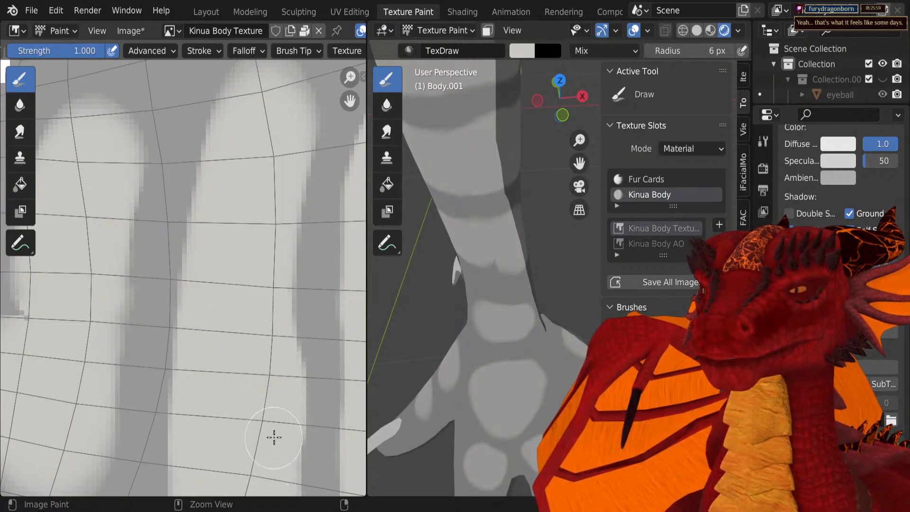
drag(276, 452, 266, 299)
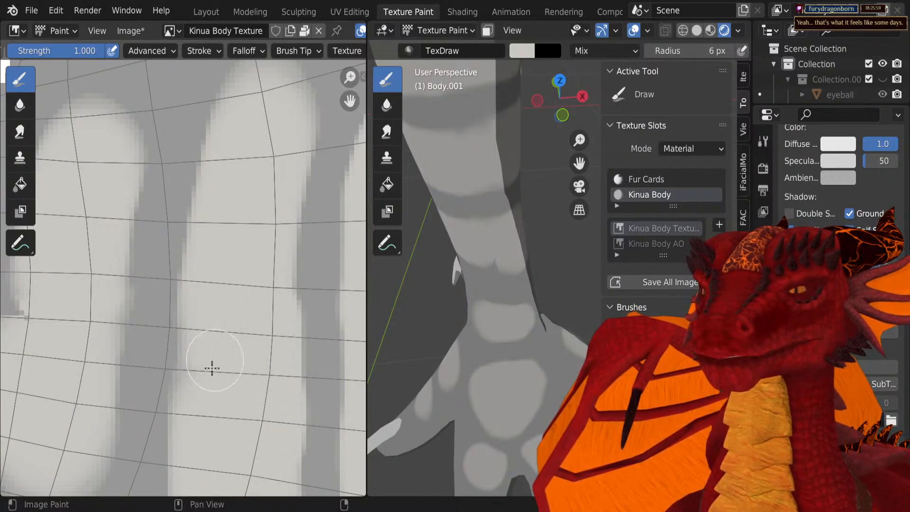
mouse_move(211, 367)
mouse_down()
mouse_move(198, 368)
mouse_move(208, 304)
mouse_up()
Step: Fill out and smooth the left edge of the leftmost pale stripe up to its rounded upper end
middle_drag(228, 236, 356, 265)
mouse_move(147, 362)
mouse_down()
mouse_move(184, 185)
mouse_move(138, 300)
mouse_move(135, 370)
mouse_up()
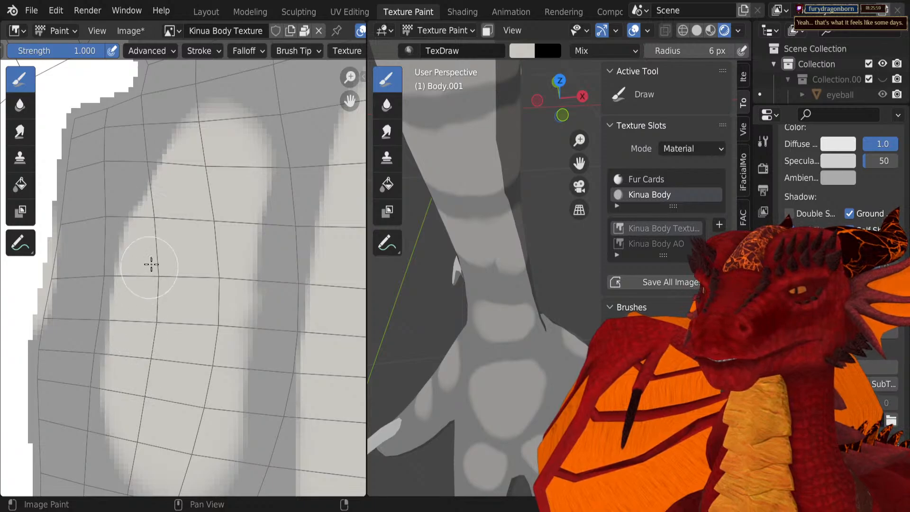
drag(166, 209, 193, 157)
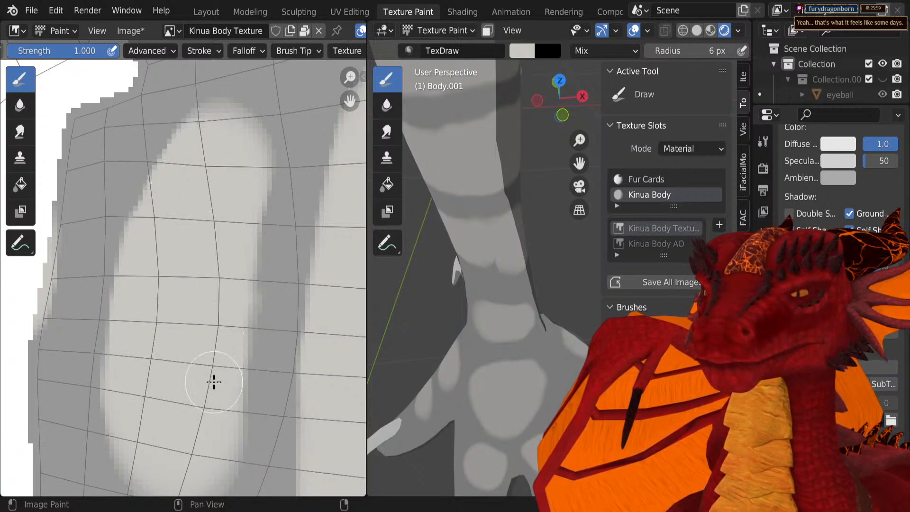
scroll(124, 290, down, 2)
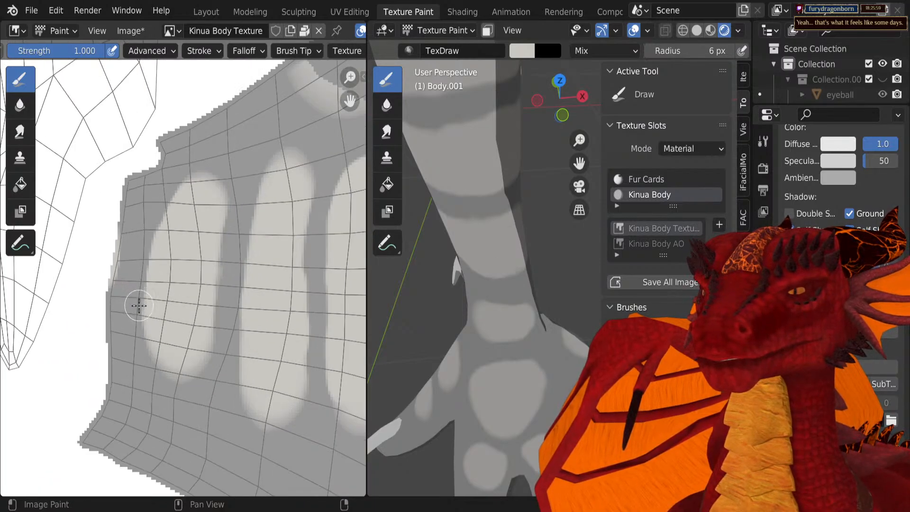
scroll(182, 294, up, 4)
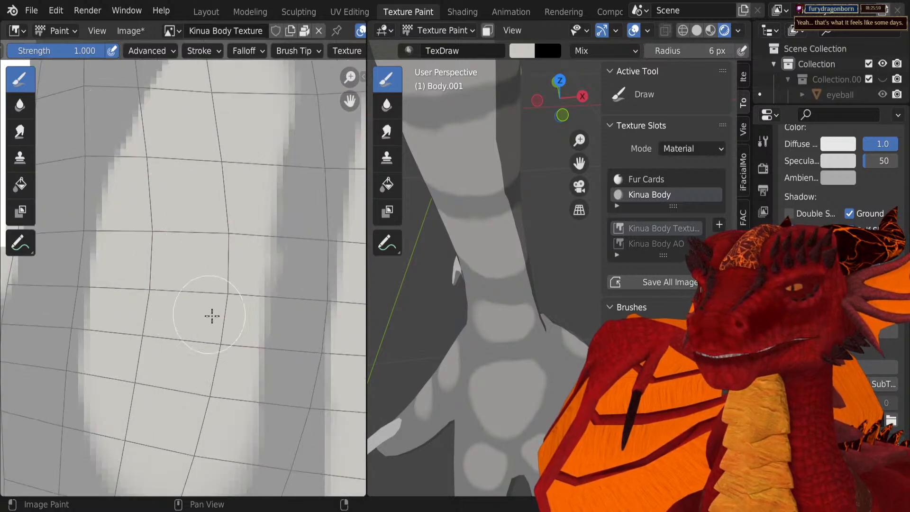
mouse_move(234, 397)
mouse_down()
mouse_move(241, 300)
mouse_move(286, 102)
mouse_move(266, 102)
mouse_move(266, 355)
mouse_move(240, 432)
mouse_move(253, 463)
mouse_move(240, 424)
mouse_move(239, 305)
mouse_move(279, 153)
mouse_move(278, 114)
mouse_up()
key(ctrl+z)
mouse_move(273, 127)
middle_down()
mouse_move(233, 256)
mouse_move(203, 238)
middle_up()
key(ctrl+z)
Step: Straighten the right edge of the leftmost pale stripe from its upper end to its lower end, undoing the stray dab
scroll(233, 269, down, 2)
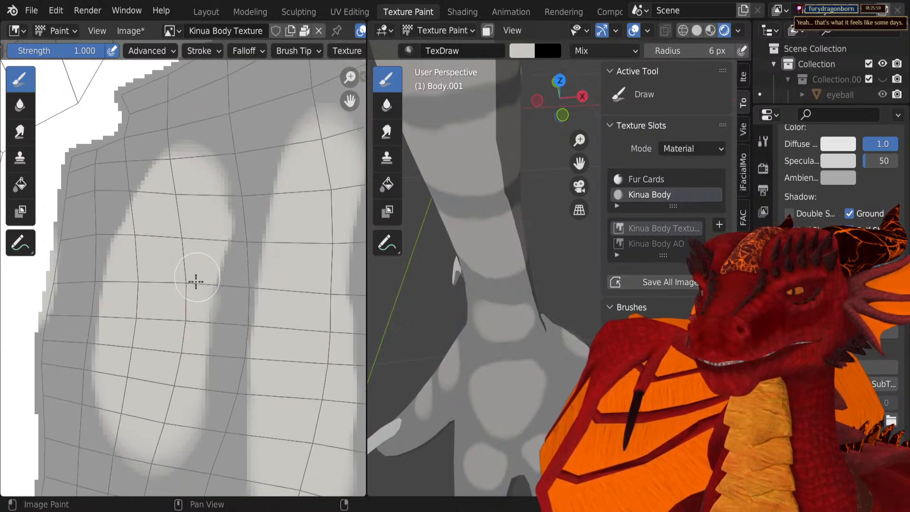
mouse_move(193, 332)
mouse_down()
mouse_move(187, 423)
mouse_move(136, 439)
mouse_move(106, 402)
mouse_move(96, 331)
mouse_move(106, 275)
mouse_move(151, 168)
mouse_up()
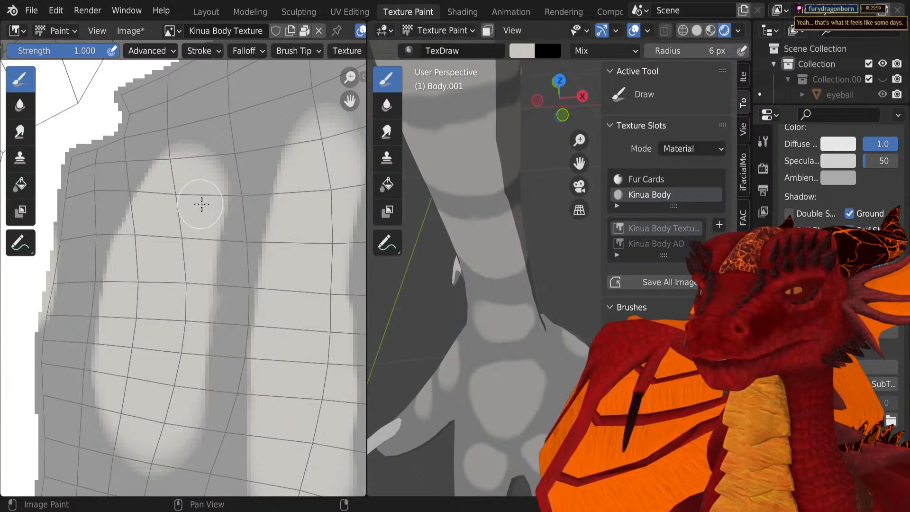
drag(207, 226, 198, 276)
drag(196, 314, 196, 315)
key(ctrl+z)
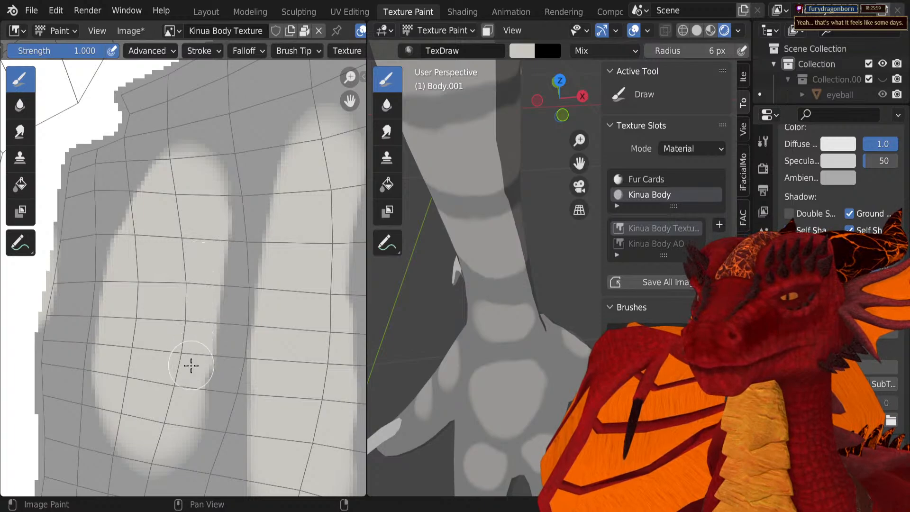
drag(187, 400, 178, 438)
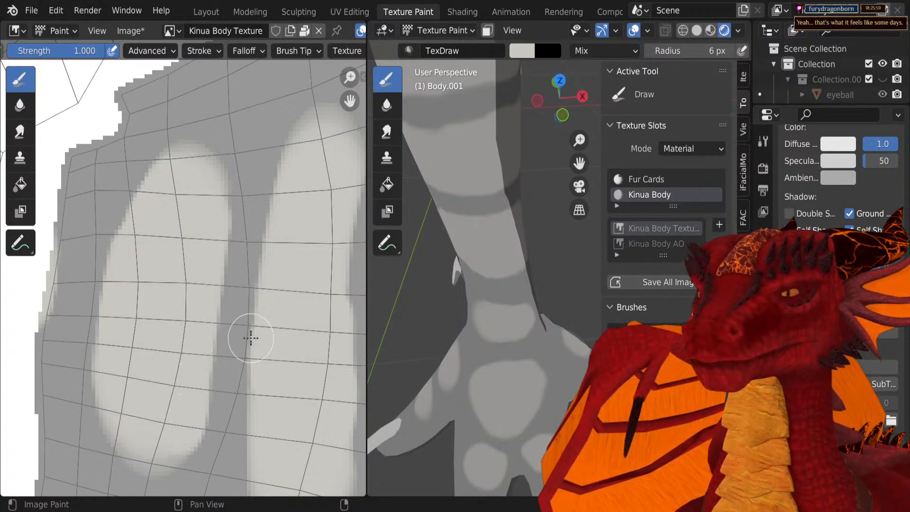
Step: Sample the island's base grey as the brush color and paint over the stray pale patch above the stripes
scroll(250, 338, down, 4)
middle_drag(296, 247, 163, 345)
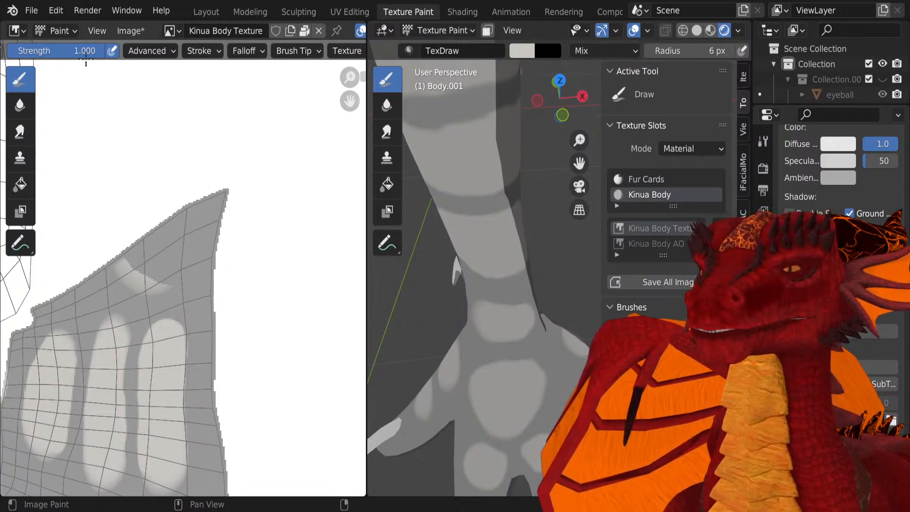
scroll(81, 52, up, 8)
click(51, 54)
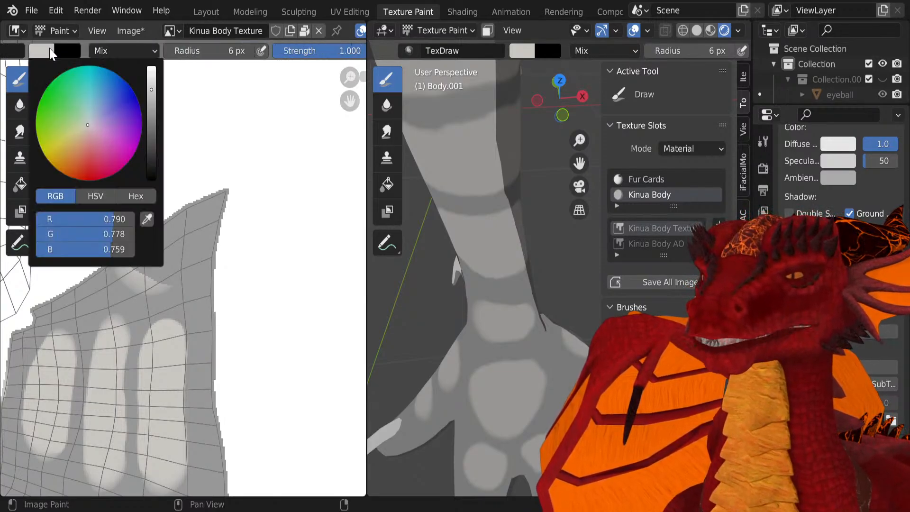
click(147, 219)
click(191, 223)
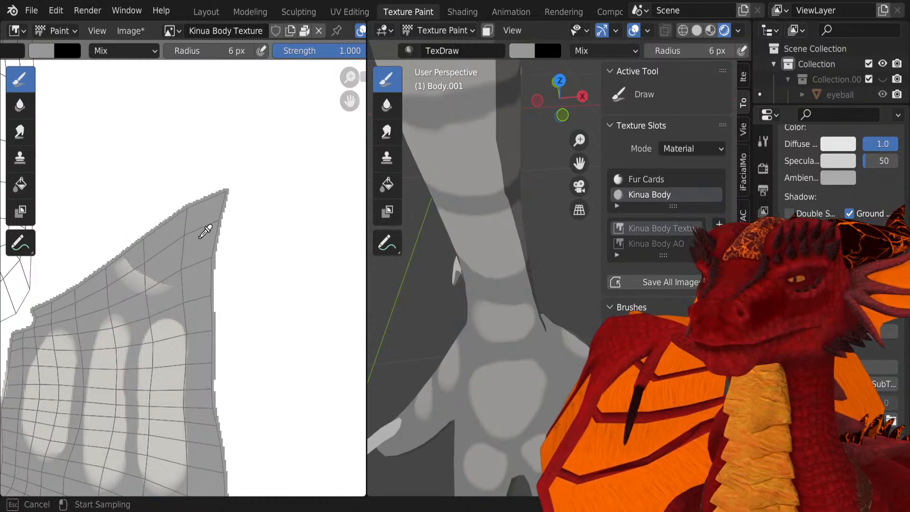
scroll(183, 266, up, 3)
mouse_move(302, 304)
mouse_down()
mouse_move(126, 237)
mouse_move(210, 302)
mouse_up()
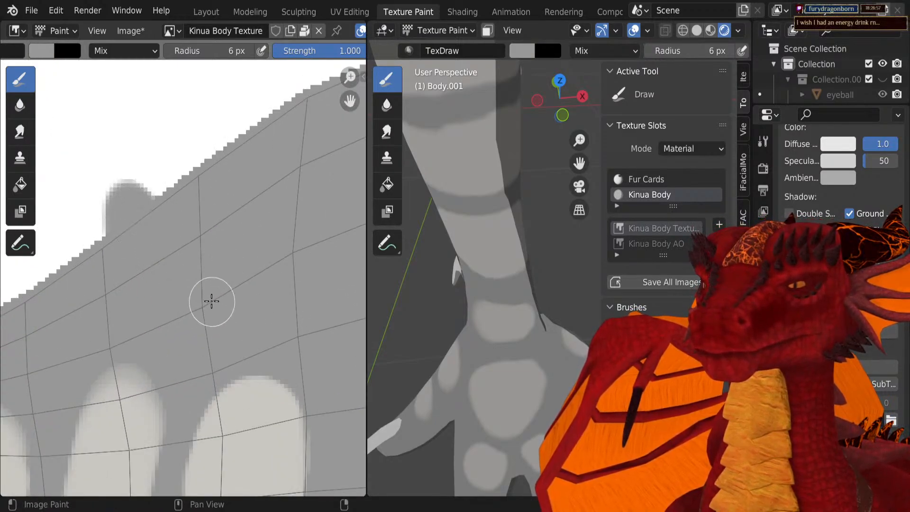
Step: Lower the brush strength to 0.197 and shade the rim of the leftmost pale stripe with the sampled grey
scroll(158, 286, down, 5)
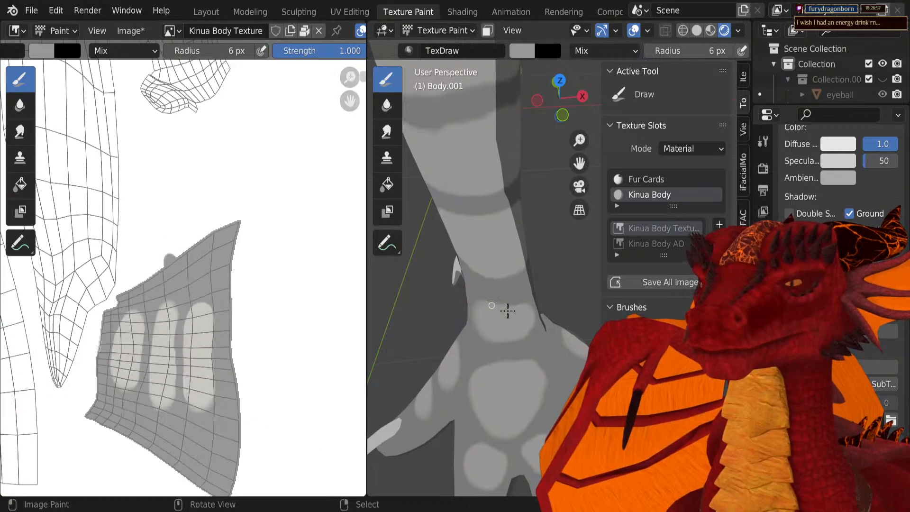
middle_drag(474, 203, 399, 219)
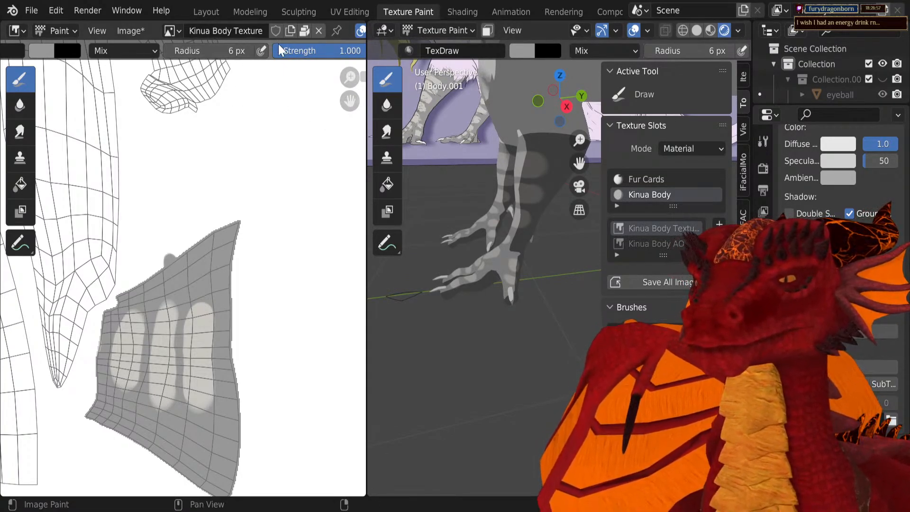
drag(334, 48, 302, 49)
scroll(208, 259, up, 4)
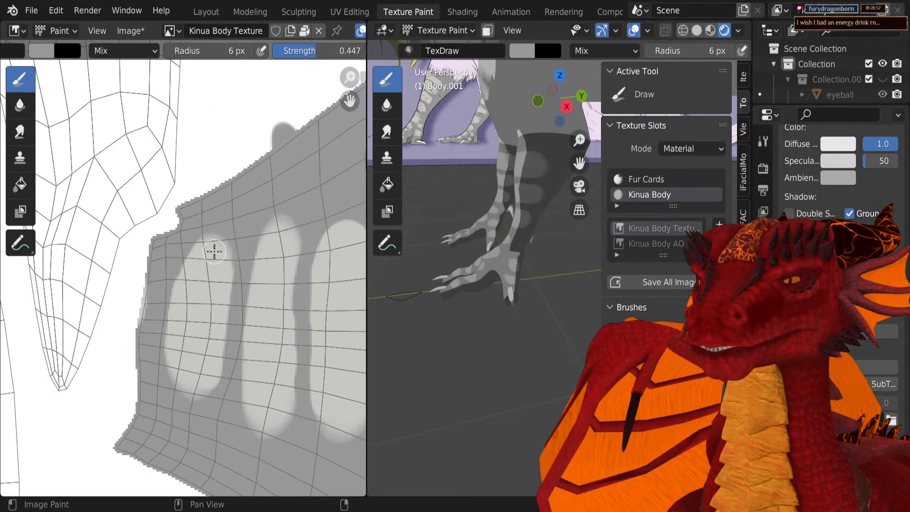
scroll(214, 251, up, 3)
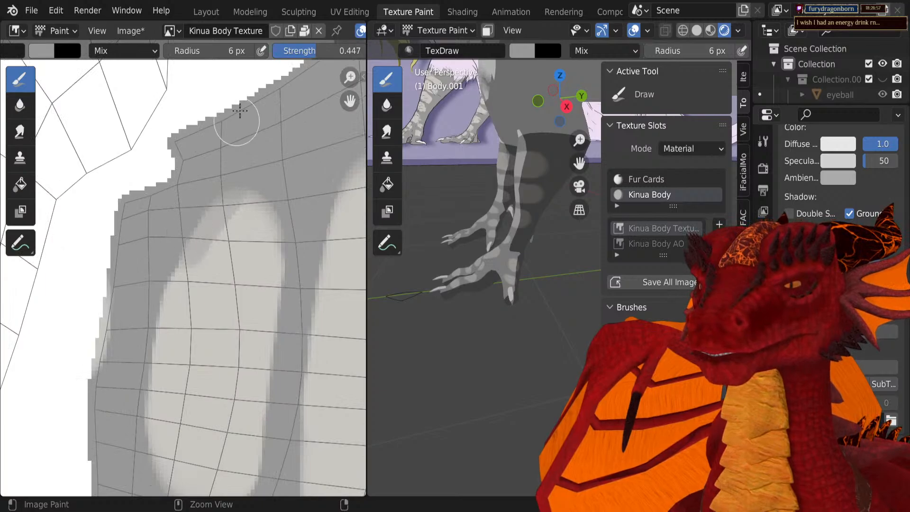
drag(335, 51, 322, 50)
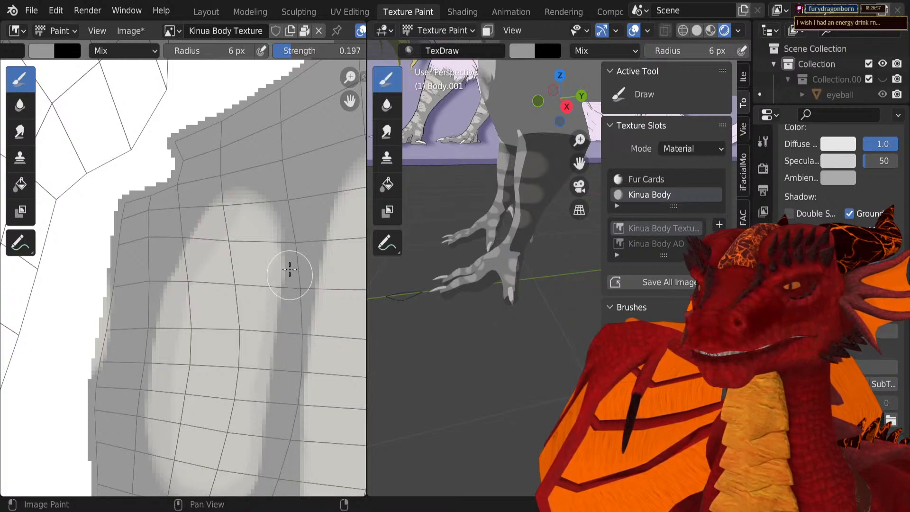
drag(259, 209, 277, 293)
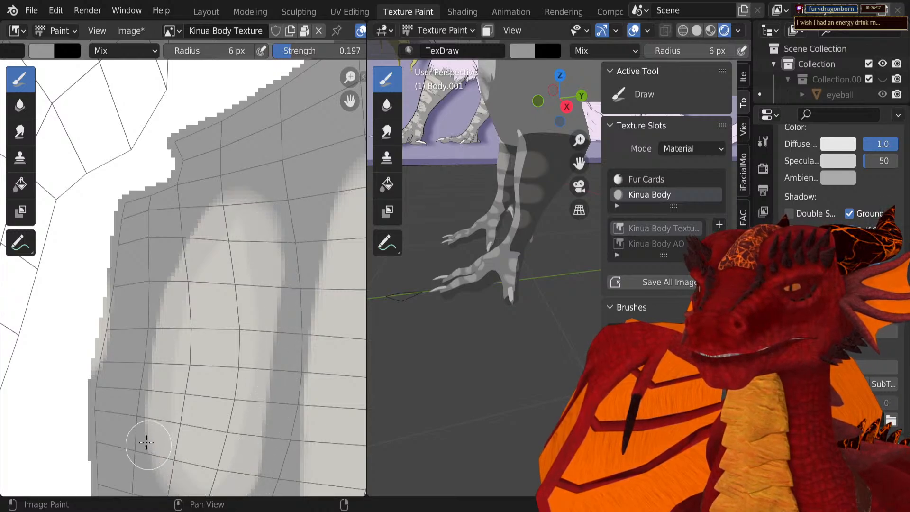
shift+middle_drag(236, 227, 150, 129)
Step: Shade the rim of the middle pale stripe with the weak grey brush, undoing and repainting the stroke at its upper end
mouse_move(228, 372)
shift+middle_down()
mouse_move(218, 357)
mouse_move(194, 374)
shift+middle_up()
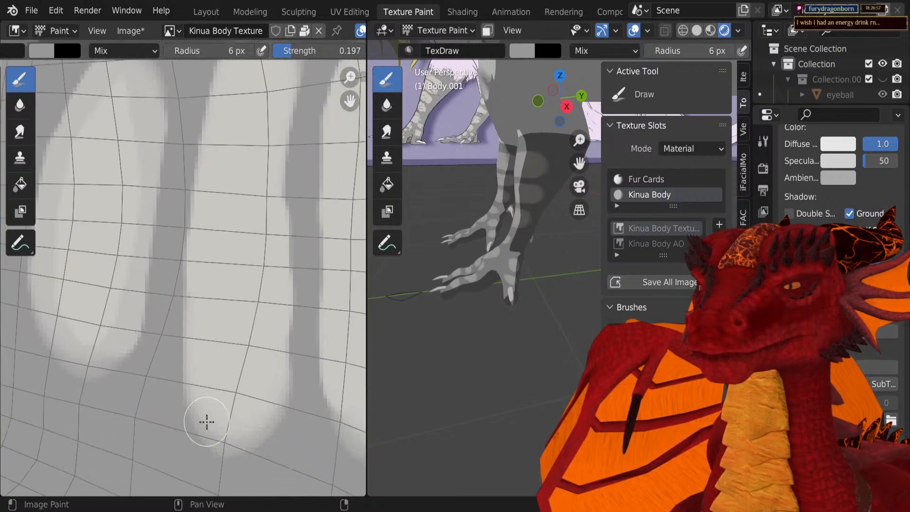
scroll(196, 395, down, 3)
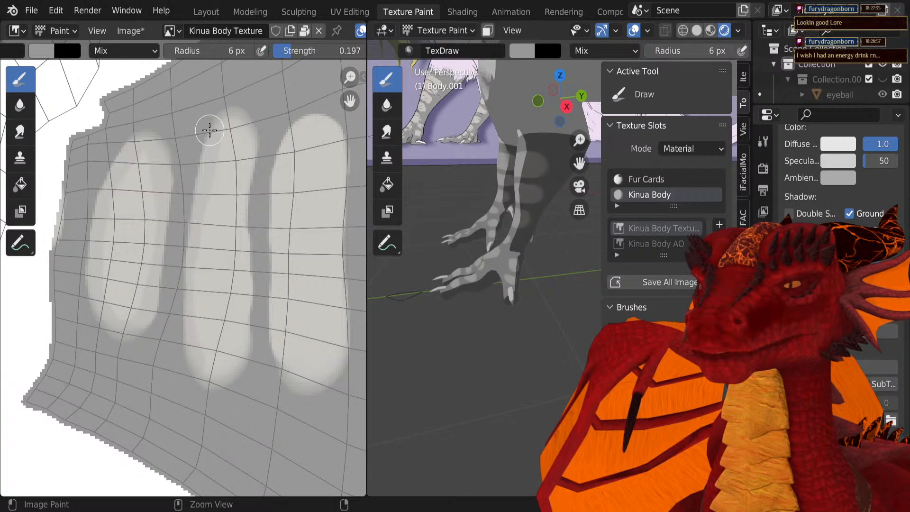
key(ctrl+z)
mouse_move(223, 108)
mouse_down()
mouse_move(190, 198)
mouse_move(188, 379)
mouse_move(237, 370)
mouse_move(251, 321)
mouse_move(258, 159)
mouse_up()
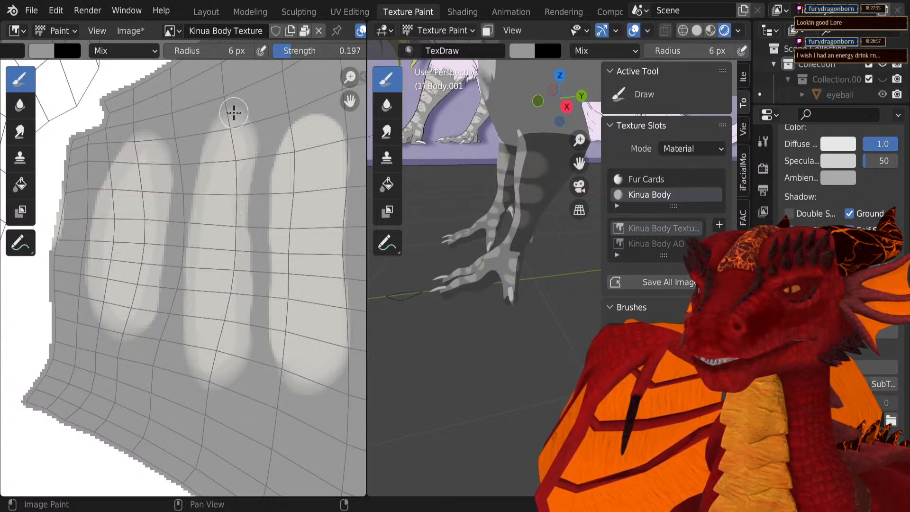
Step: Shade the rim of the rightmost pale stripe all around with the weak grey brush
middle_drag(222, 132, 152, 175)
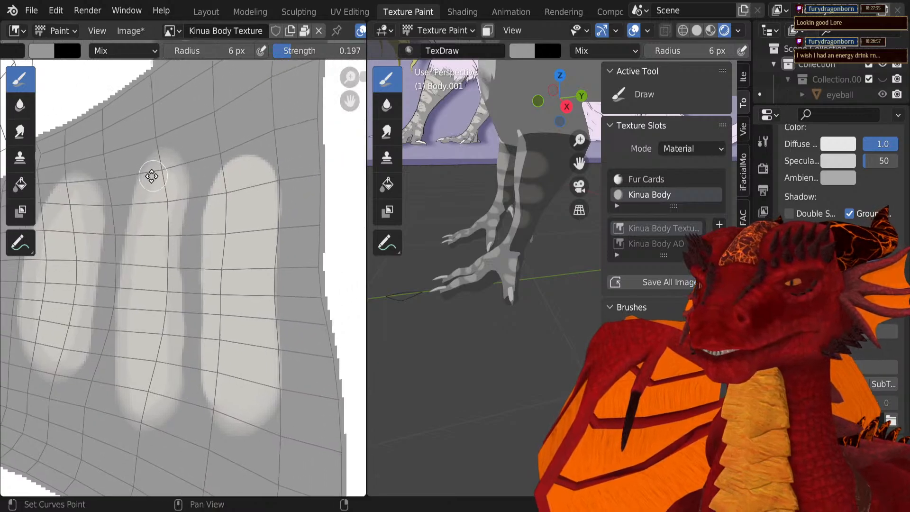
mouse_move(266, 267)
mouse_down()
mouse_move(262, 410)
mouse_move(214, 419)
mouse_move(197, 380)
mouse_move(195, 333)
mouse_move(205, 203)
mouse_up()
mouse_move(236, 160)
mouse_down()
mouse_move(267, 169)
mouse_move(212, 190)
mouse_move(259, 182)
mouse_up()
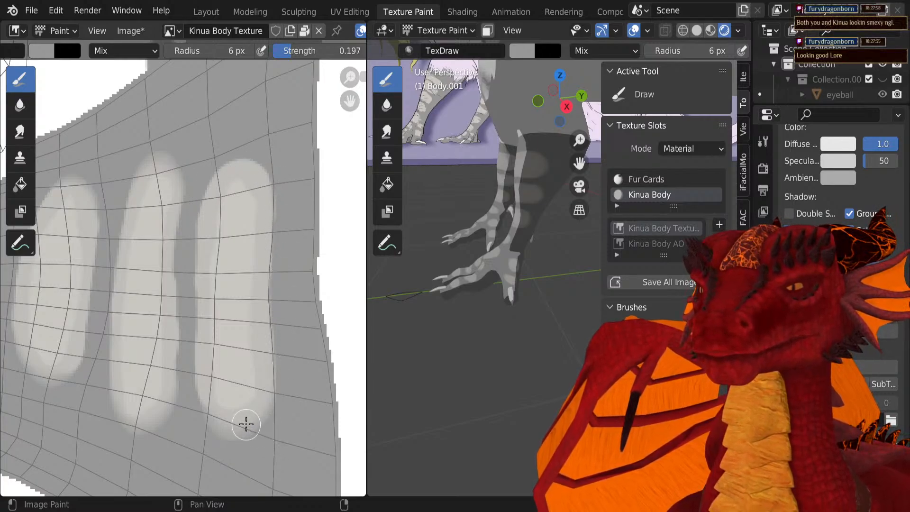
Step: Shade the rims of the pale pads on the left side flap and upper middle of the foot island with weak grey
middle_drag(526, 265, 590, 275)
scroll(590, 276, up, 2)
scroll(494, 256, up, 4)
scroll(254, 284, down, 8)
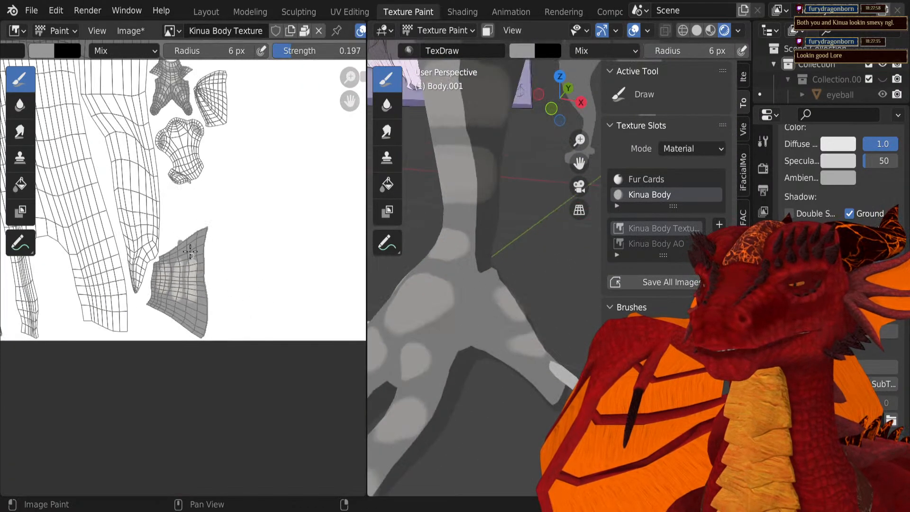
scroll(236, 349, up, 4)
scroll(123, 227, up, 2)
scroll(258, 299, up, 2)
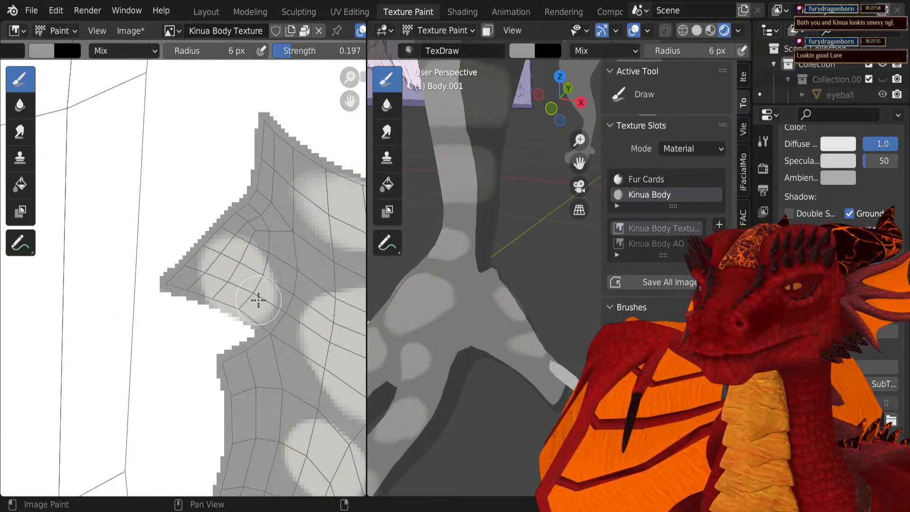
scroll(146, 223, up, 2)
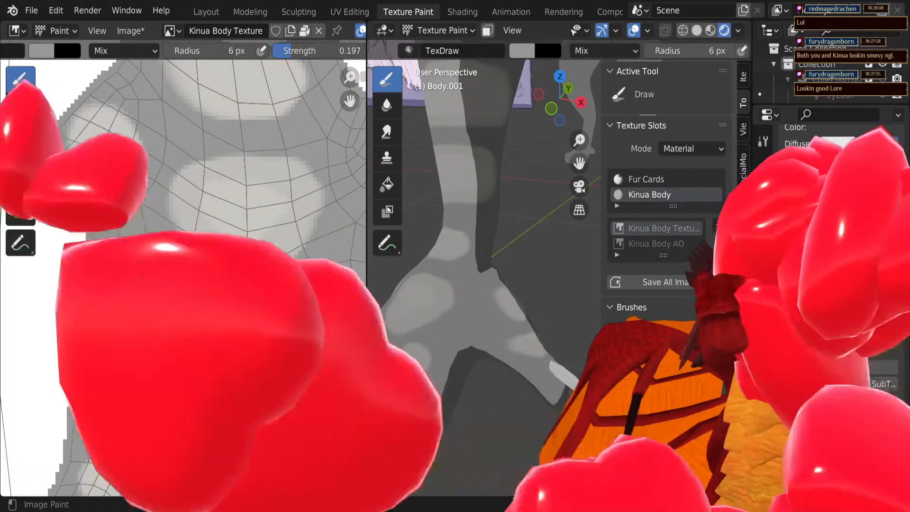
Step: Shade the rims of the pale pads on the right side flap and at the upper edge of the foot island with weak grey
middle_drag(204, 399, 214, 288)
mouse_move(238, 243)
middle_down()
mouse_move(181, 206)
mouse_move(225, 179)
middle_up()
mouse_move(135, 288)
middle_down()
mouse_move(203, 264)
mouse_move(127, 331)
middle_up()
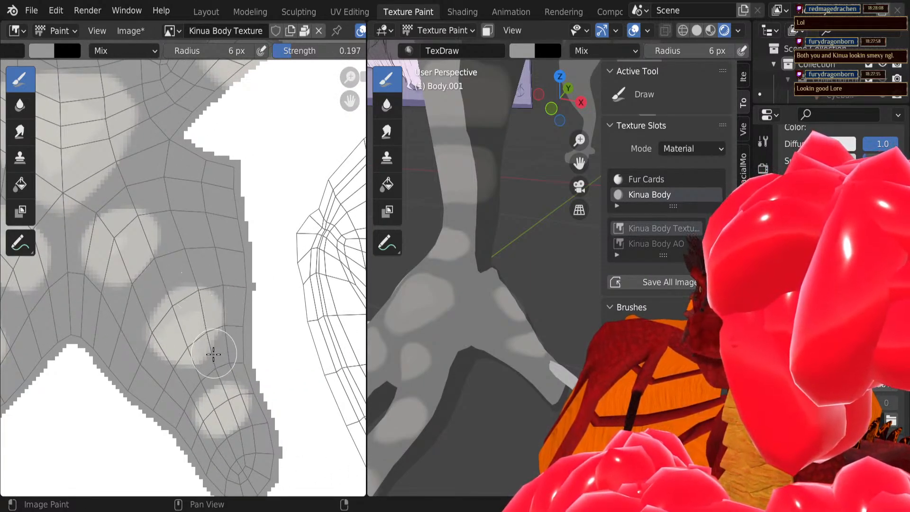
middle_drag(190, 143, 219, 406)
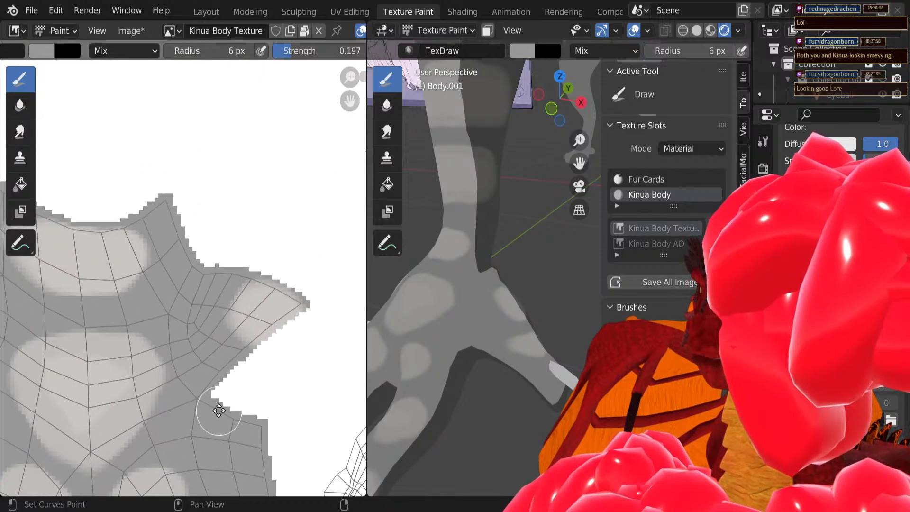
drag(247, 287, 268, 278)
middle_drag(163, 283, 205, 307)
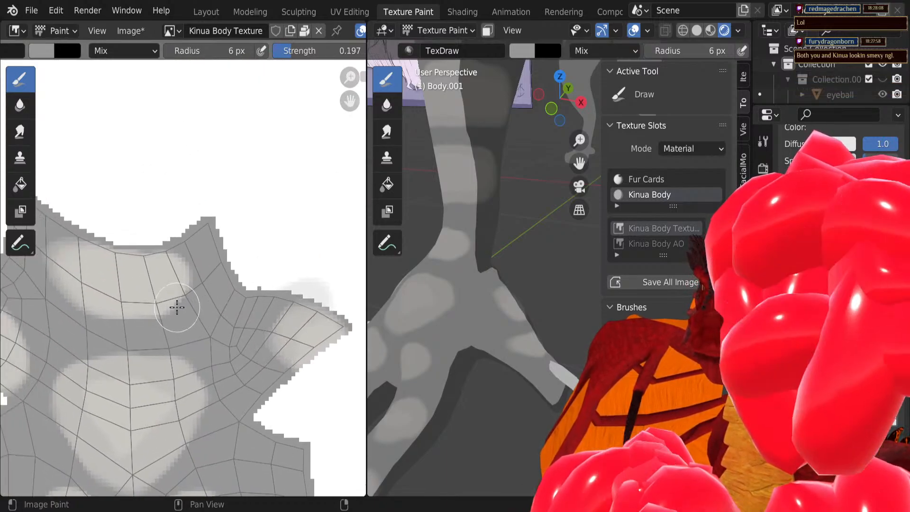
mouse_move(189, 256)
mouse_down()
mouse_move(63, 256)
mouse_move(135, 249)
mouse_up()
key(ctrl+z)
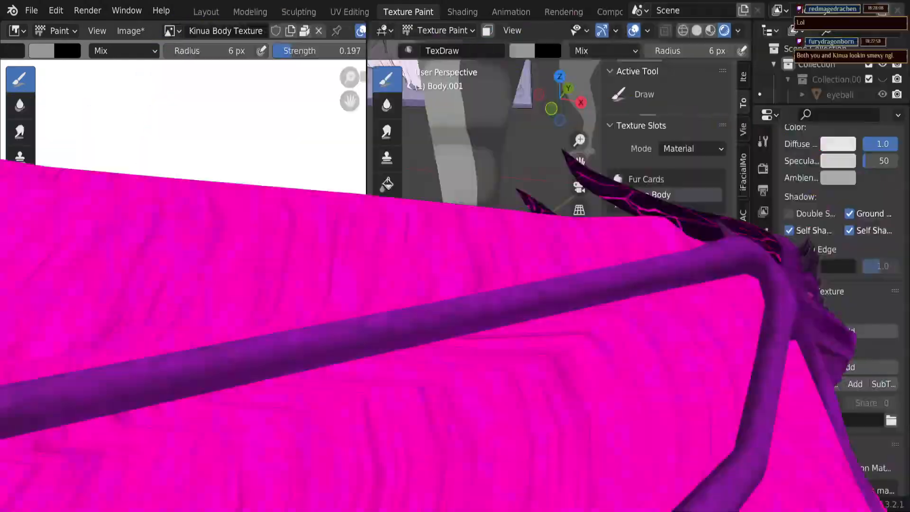
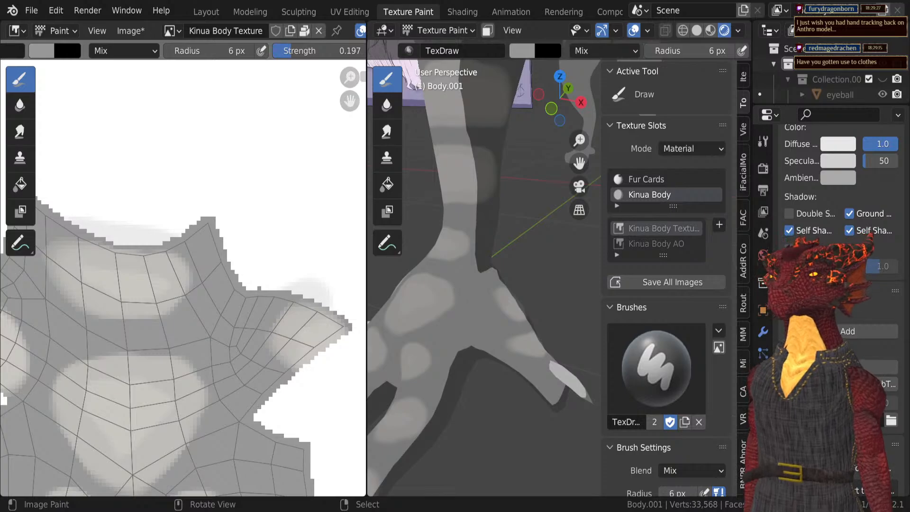
Step: Look through the UV layout for the remaining small grey toe islands with pale pads
scroll(226, 366, up, 4)
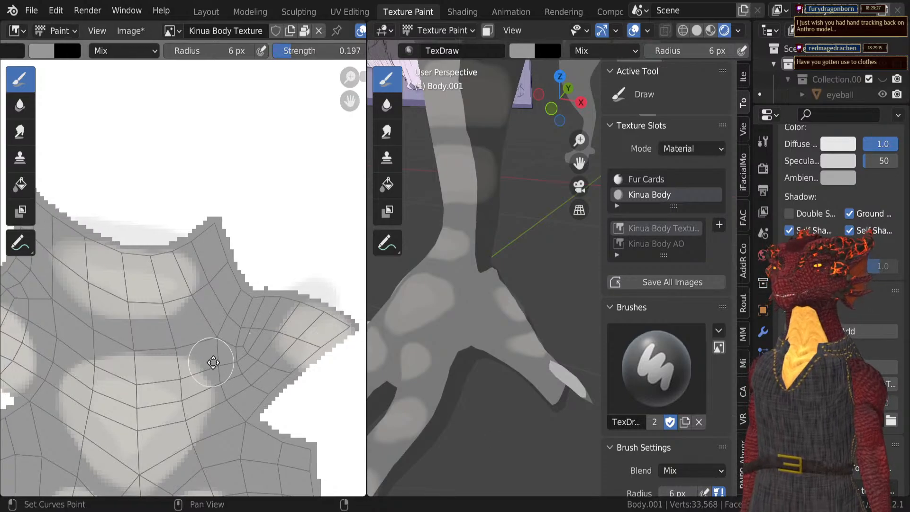
scroll(226, 366, down, 5)
middle_drag(226, 366, 200, 342)
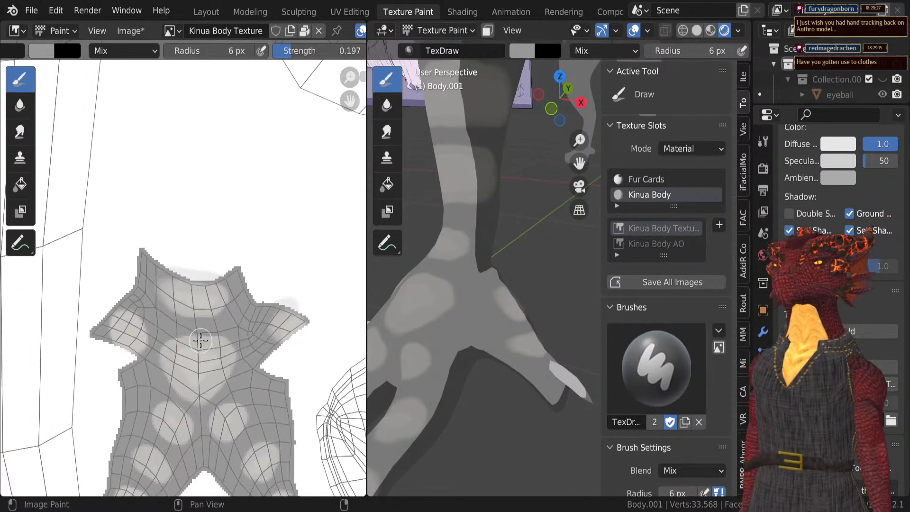
scroll(201, 343, down, 4)
middle_drag(206, 142, 308, 387)
scroll(183, 280, up, 8)
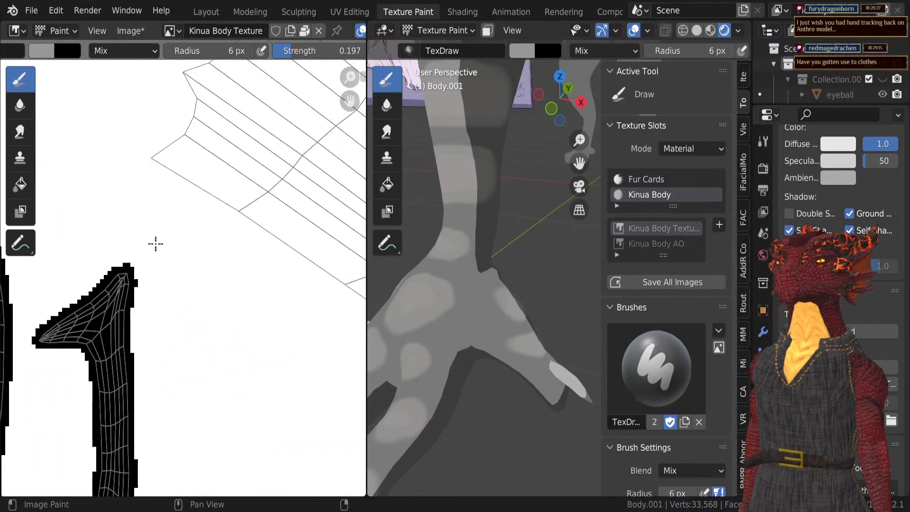
middle_drag(179, 191, 230, 491)
scroll(247, 323, down, 8)
ctrl+middle_drag(249, 195, 306, 406)
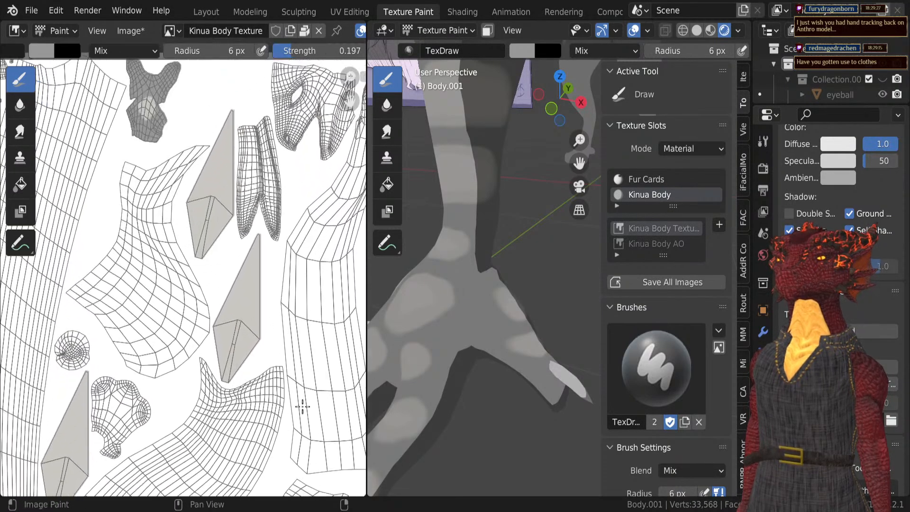
ctrl+middle_drag(235, 209, 272, 314)
ctrl+middle_drag(186, 279, 164, 309)
middle_drag(163, 308, 268, 300)
mouse_move(267, 300)
ctrl+middle_down()
mouse_move(224, 320)
mouse_move(178, 150)
ctrl+middle_up()
middle_drag(160, 362, 154, 196)
ctrl+middle_drag(176, 192, 181, 266)
middle_drag(182, 276, 189, 110)
ctrl+middle_drag(182, 286, 247, 156)
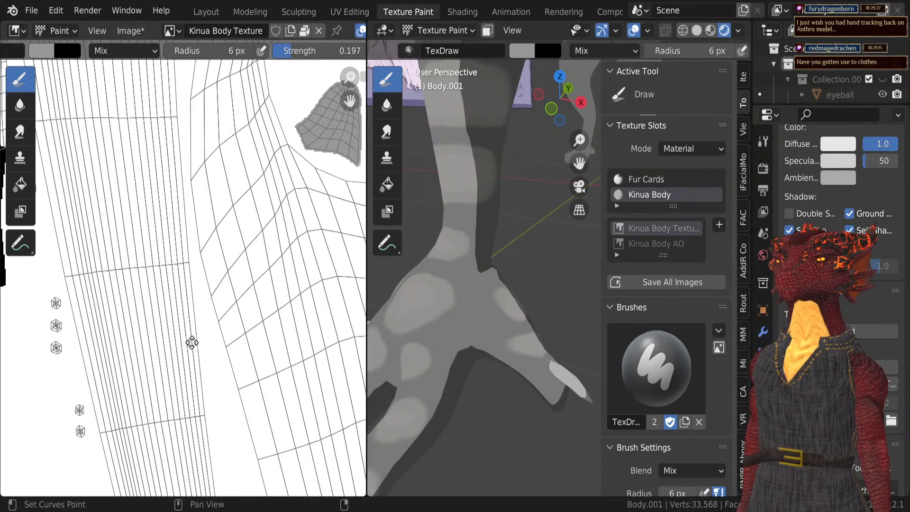
middle_drag(193, 341, 185, 81)
ctrl+middle_drag(183, 223, 191, 303)
middle_drag(192, 303, 234, 197)
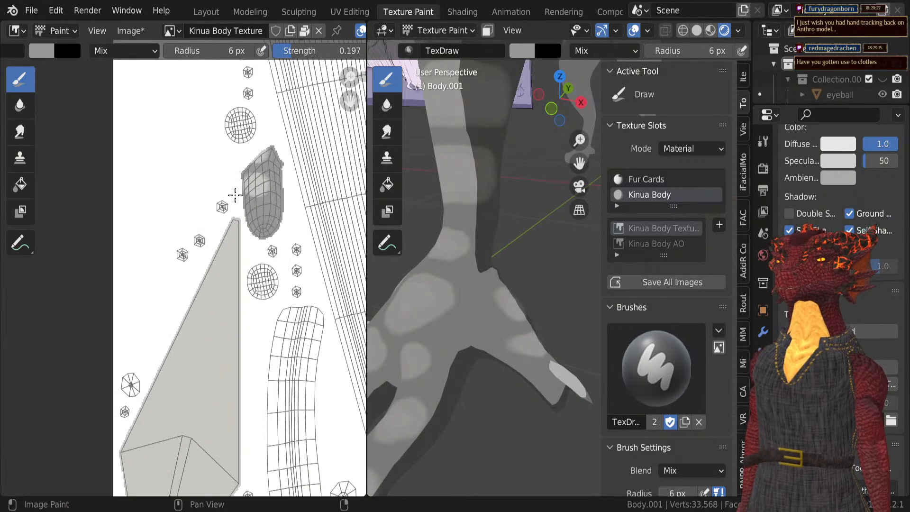
Step: Shade the rims of the pale pads on the small pointed toe island with weak grey
ctrl+middle_drag(206, 266, 235, 165)
middle_drag(308, 118, 235, 259)
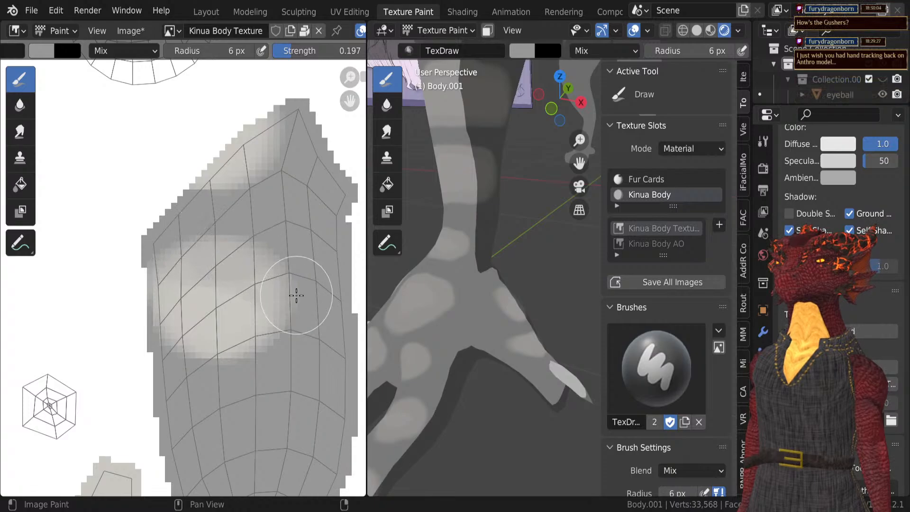
drag(300, 151, 270, 228)
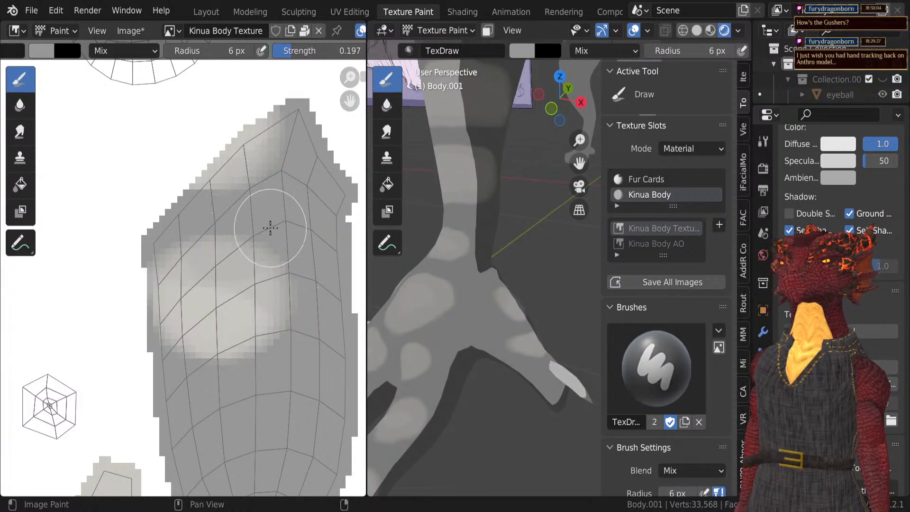
Step: Shade the rims of the two pale pads on the toe island near the lower edge of the texture
scroll(262, 290, down, 8)
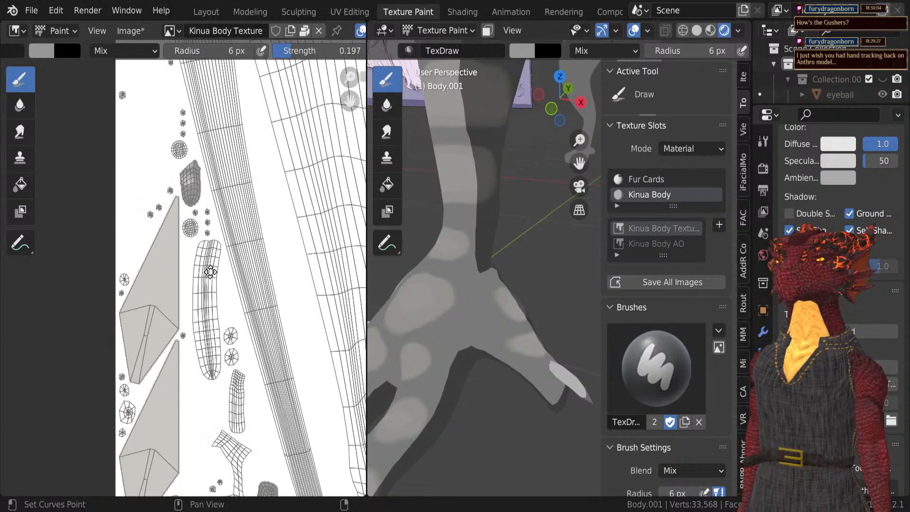
scroll(240, 227, up, 8)
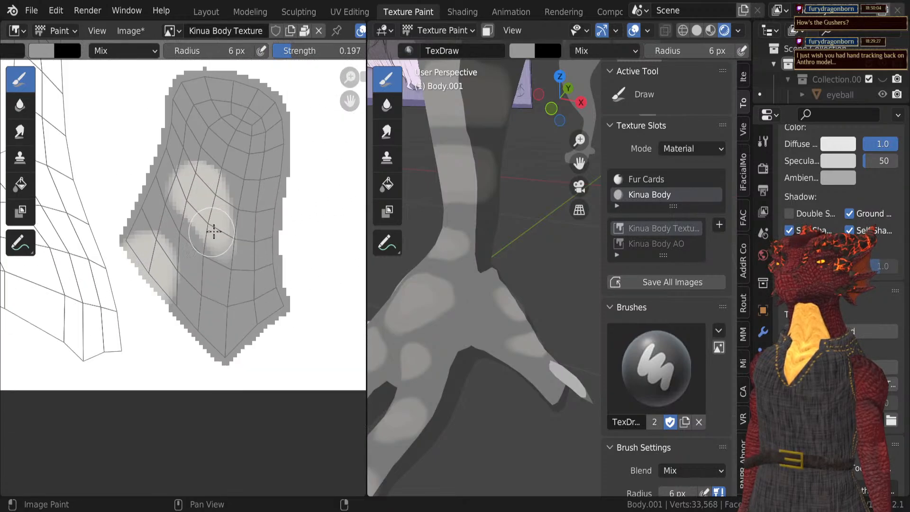
middle_drag(240, 227, 227, 372)
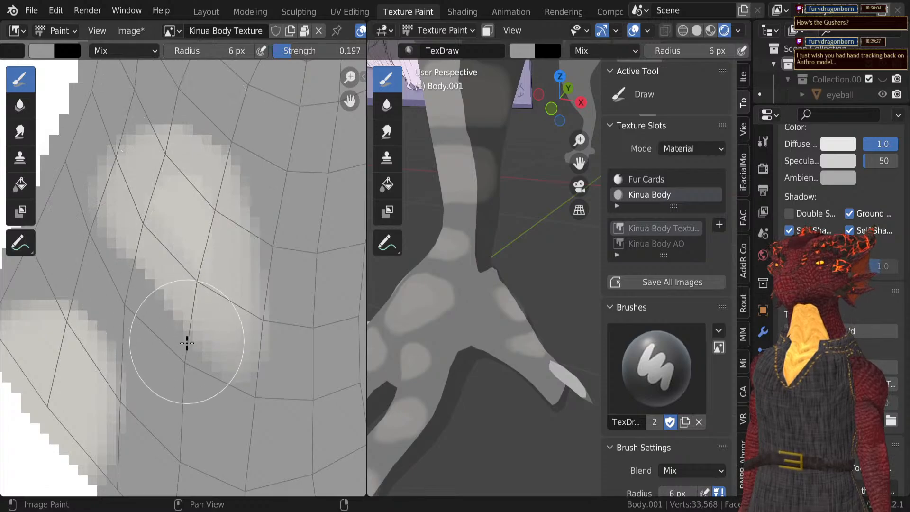
middle_drag(117, 385, 211, 318)
drag(213, 332, 199, 417)
drag(219, 251, 116, 232)
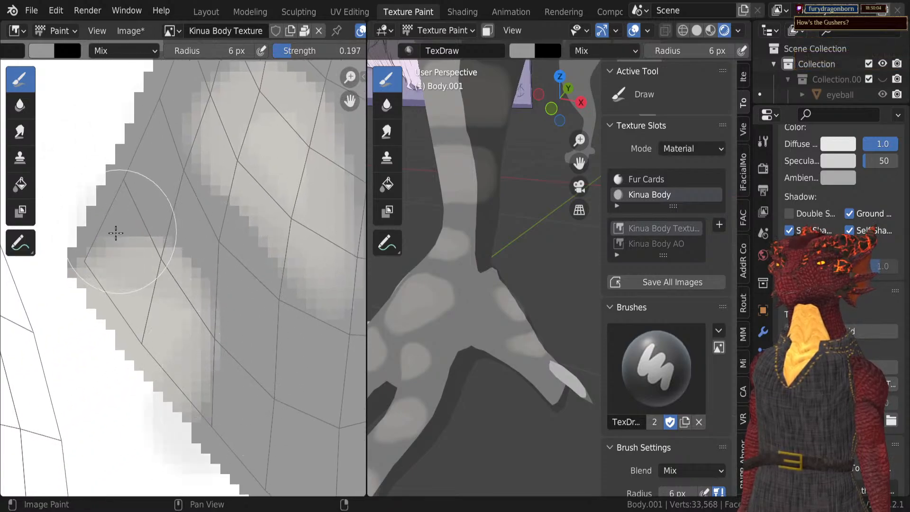
Step: Examine the shaded pads and leg stripes on the 3D model from the front of the foot
scroll(115, 233, down, 10)
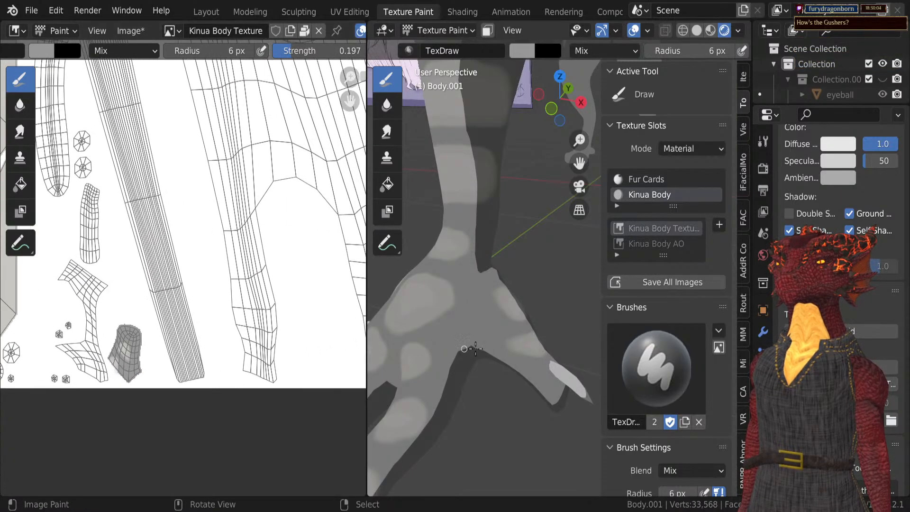
scroll(502, 342, down, 6)
middle_drag(503, 342, 552, 337)
scroll(555, 295, up, 3)
middle_drag(546, 273, 527, 245)
scroll(226, 219, down, 4)
scroll(229, 199, up, 4)
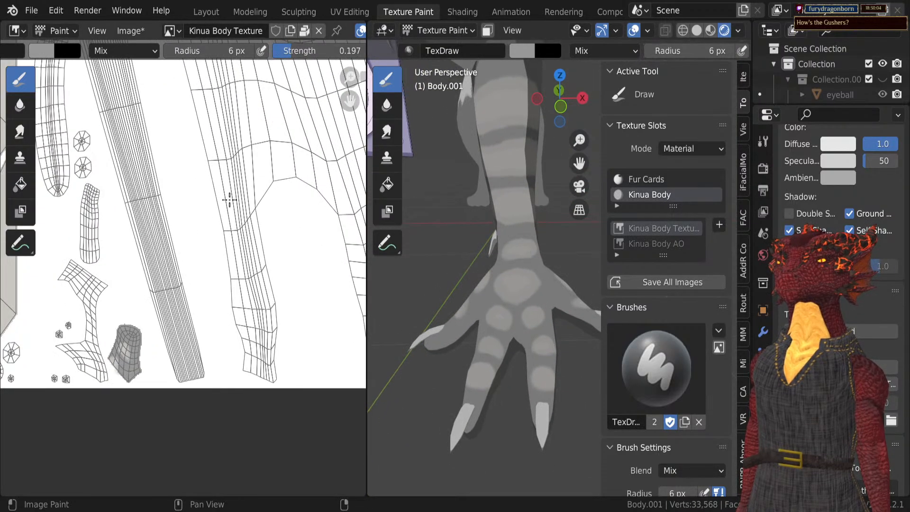
Step: Change the brush colour to black for painting around the stripes on the three-striped island
middle_drag(229, 199, 340, 284)
scroll(246, 327, up, 3)
middle_drag(225, 308, 182, 211)
middle_drag(301, 309, 200, 232)
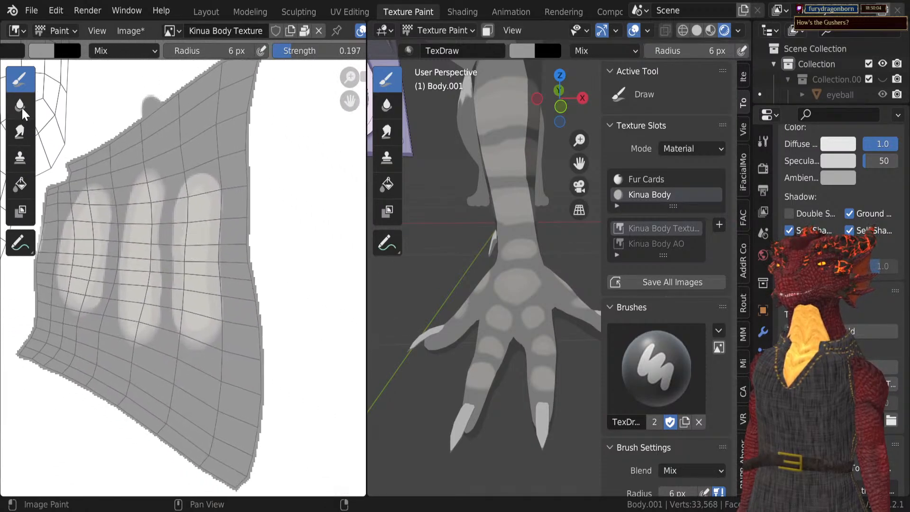
click(44, 50)
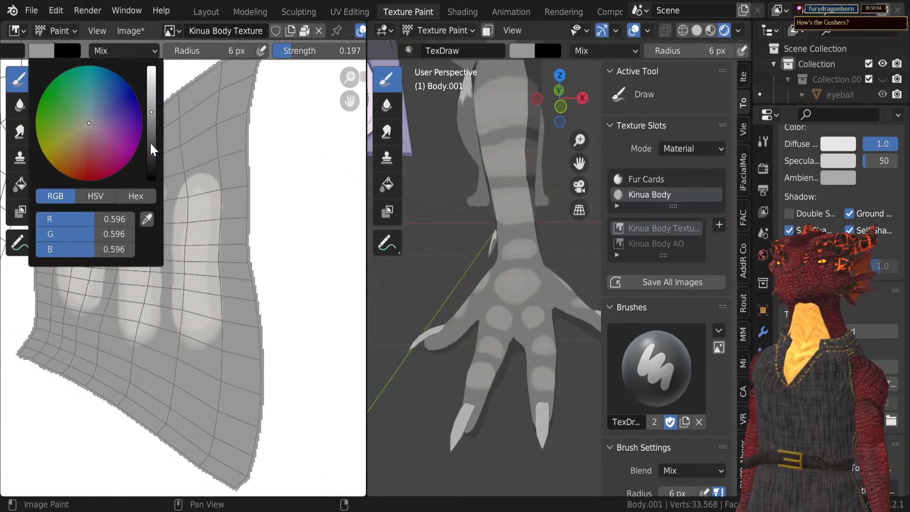
drag(152, 149, 151, 180)
scroll(190, 187, up, 2)
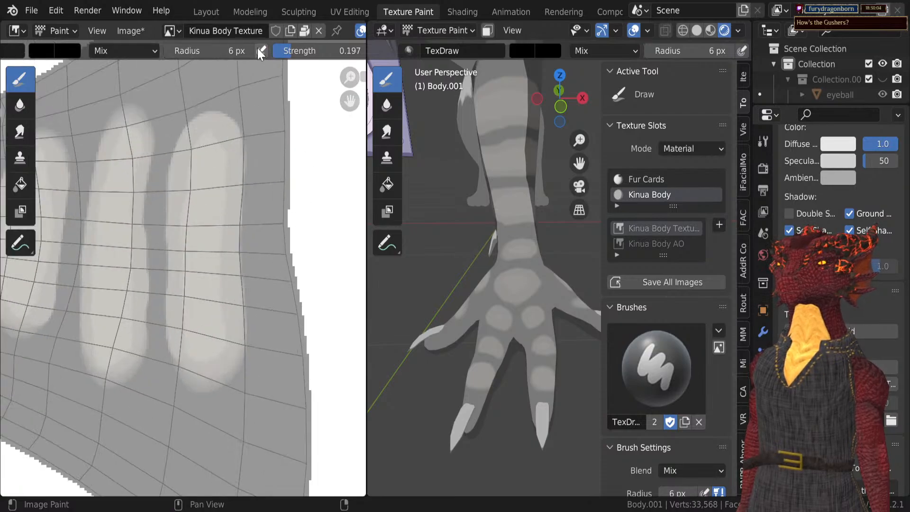
Step: Try the Curve stroke method for the brush and draw a paint curve on the striped island
scroll(257, 48, down, 5)
click(211, 50)
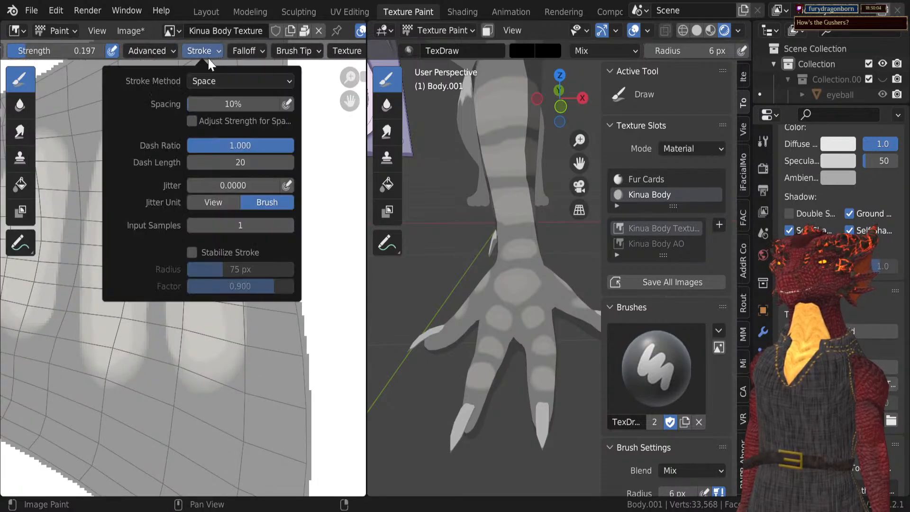
click(214, 81)
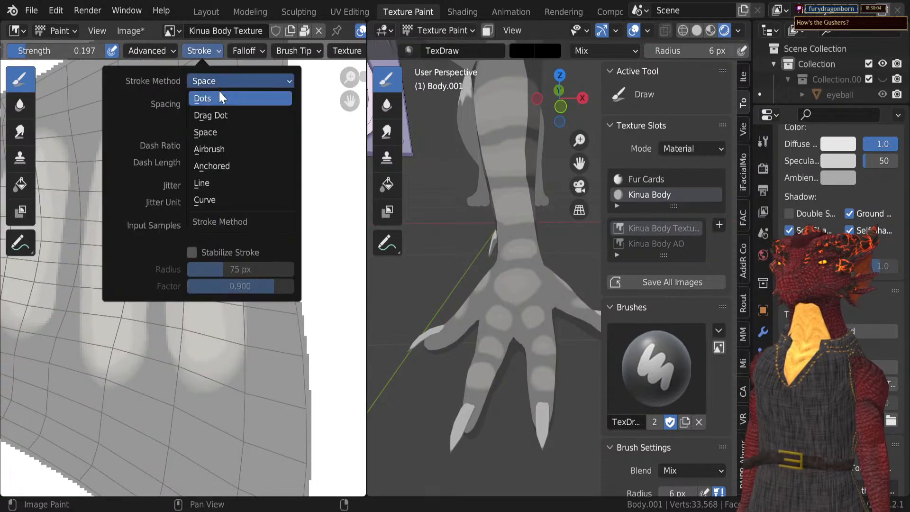
click(216, 199)
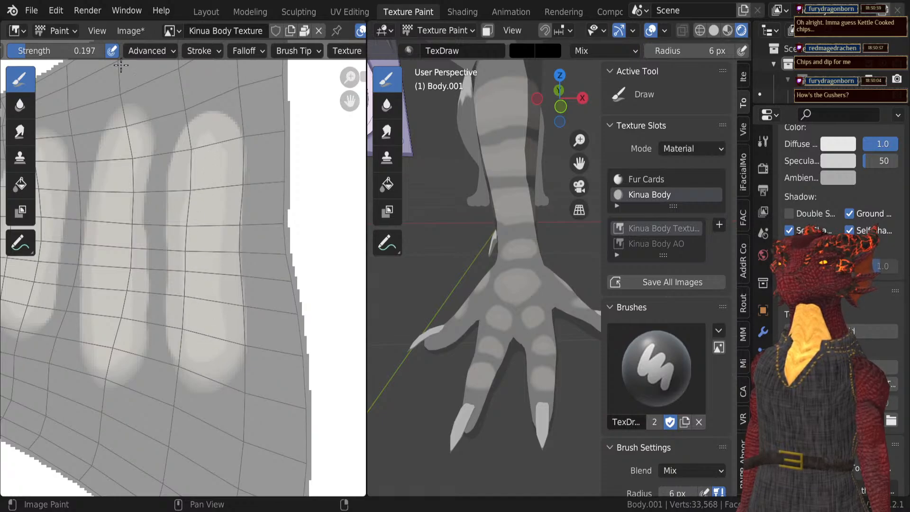
scroll(78, 47, up, 10)
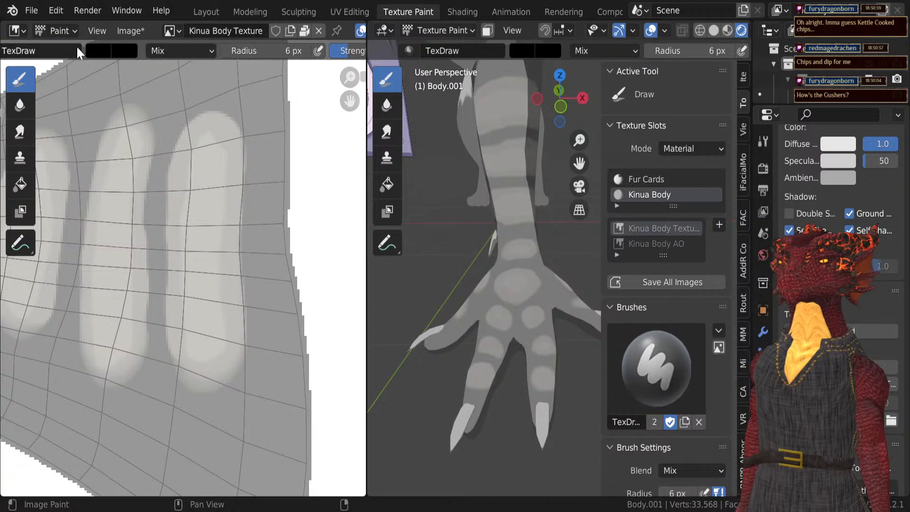
scroll(280, 52, down, 10)
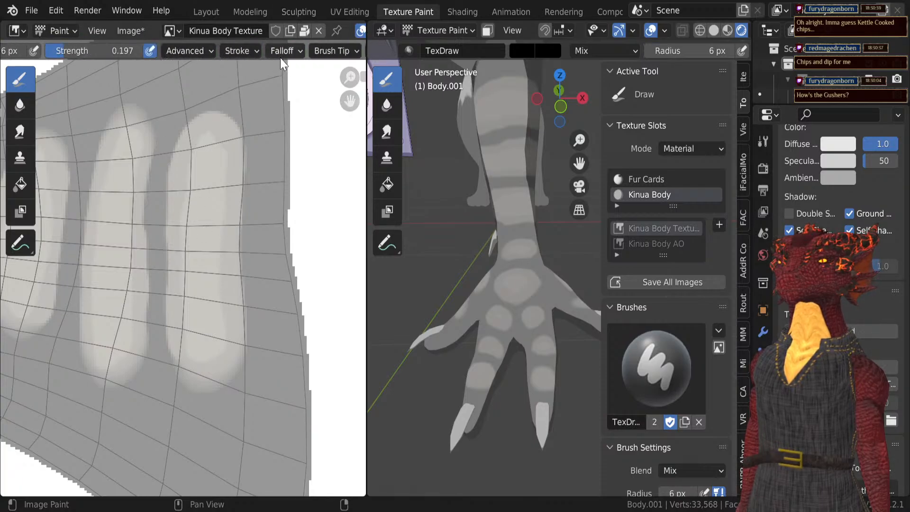
click(252, 51)
click(257, 80)
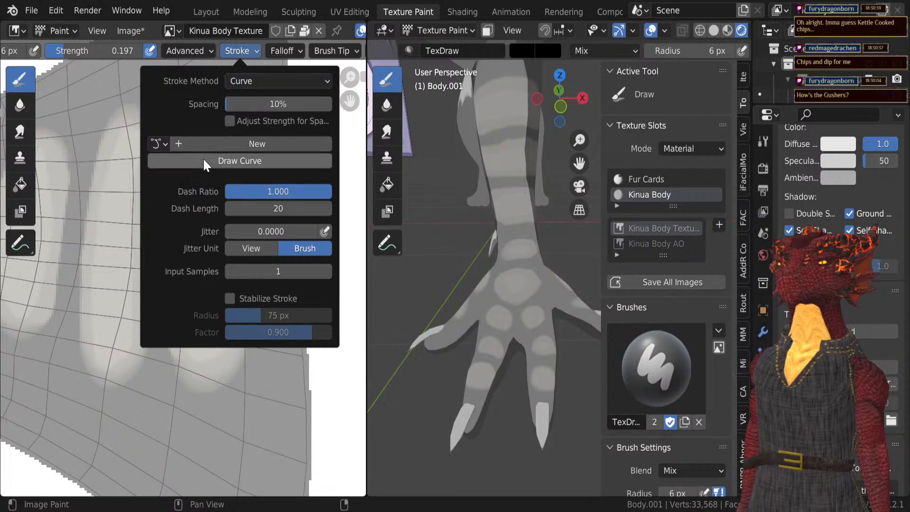
click(204, 161)
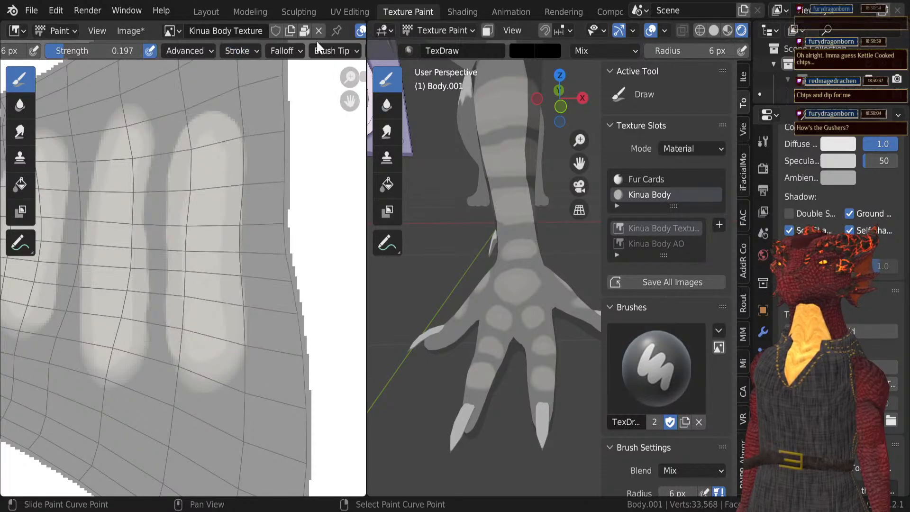
Step: Set the brush's stroke method back to Space
scroll(342, 52, down, 5)
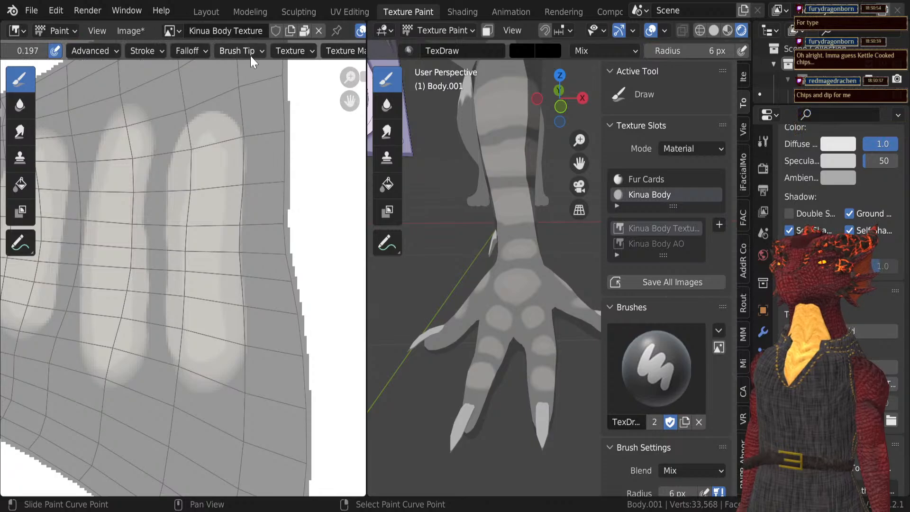
click(133, 52)
click(160, 81)
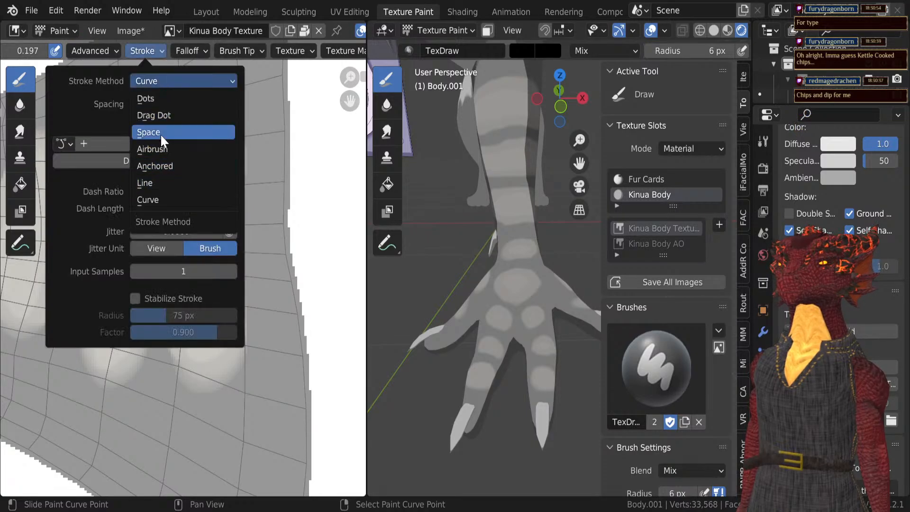
click(158, 134)
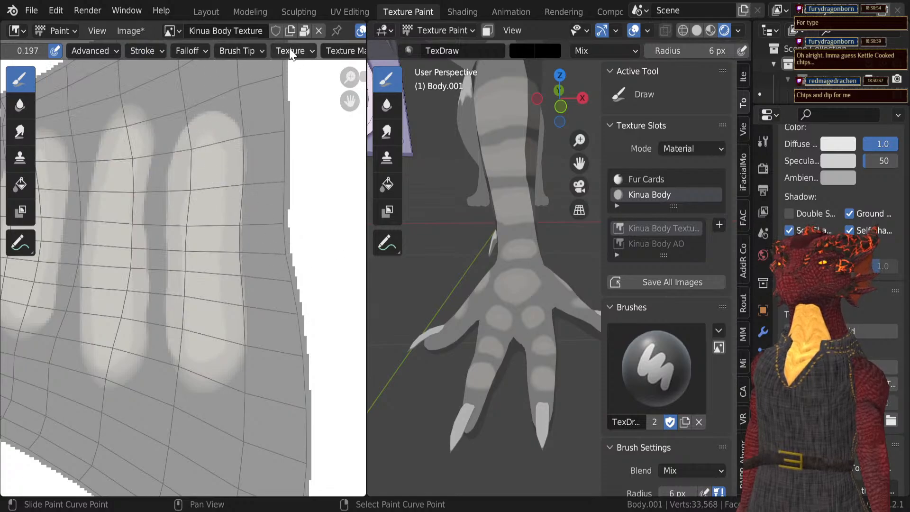
click(160, 52)
click(182, 269)
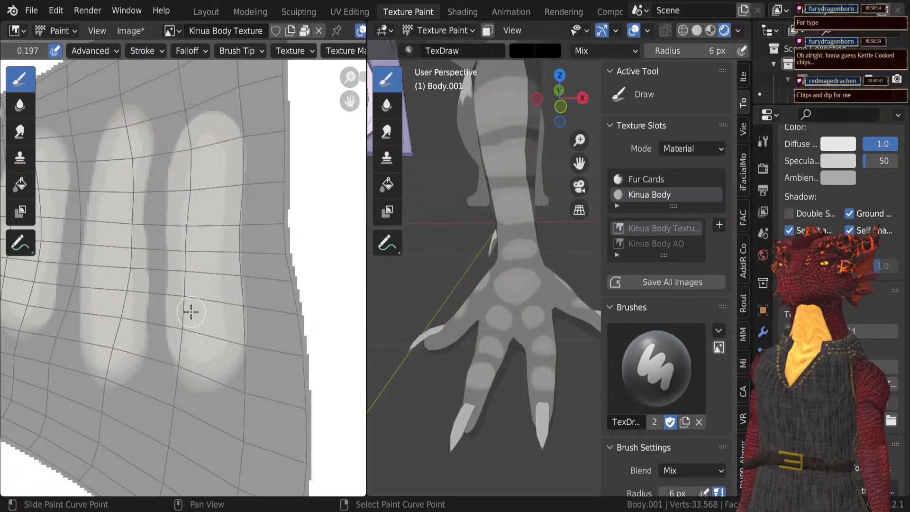
Step: Try a weak black stroke up the rightmost pale stripe and undo it
drag(192, 263, 220, 98)
key(ctrl+z)
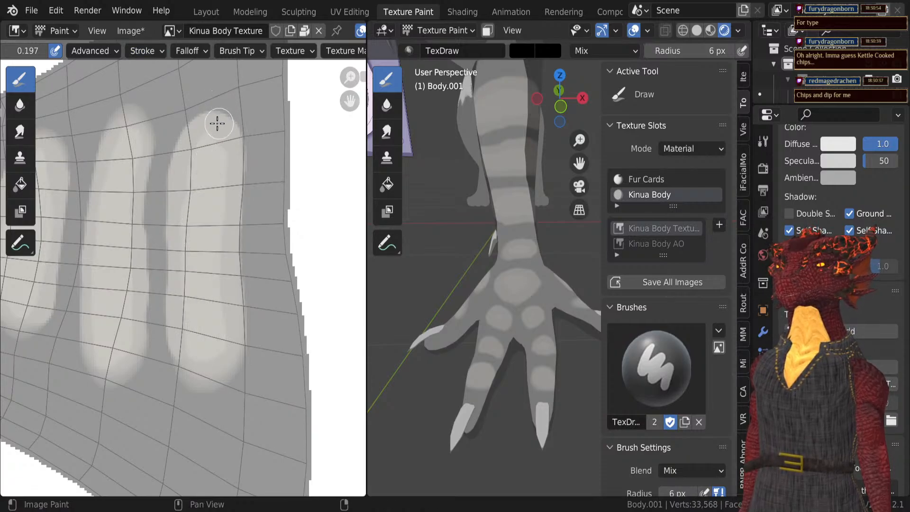
scroll(139, 56, up, 10)
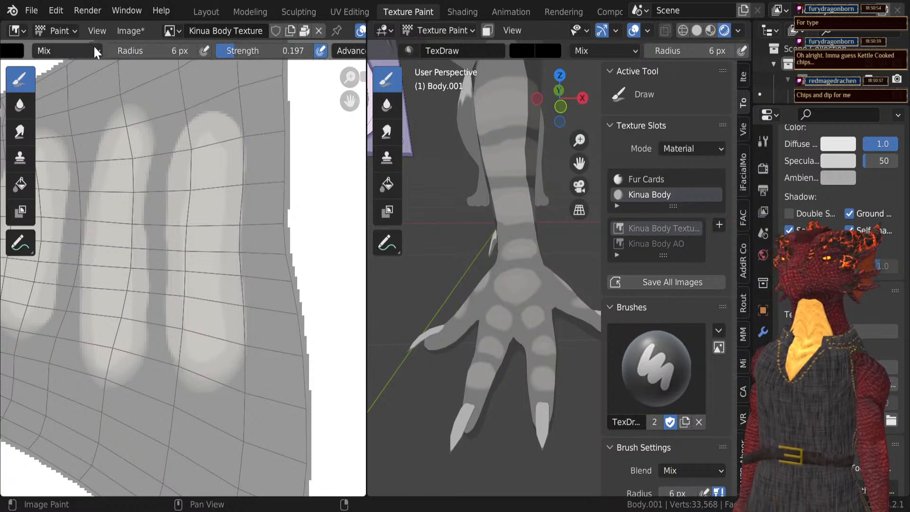
Step: Set the brush strength to 1.000 and try a black stroke up the rightmost pale stripe
scroll(266, 49, down, 8)
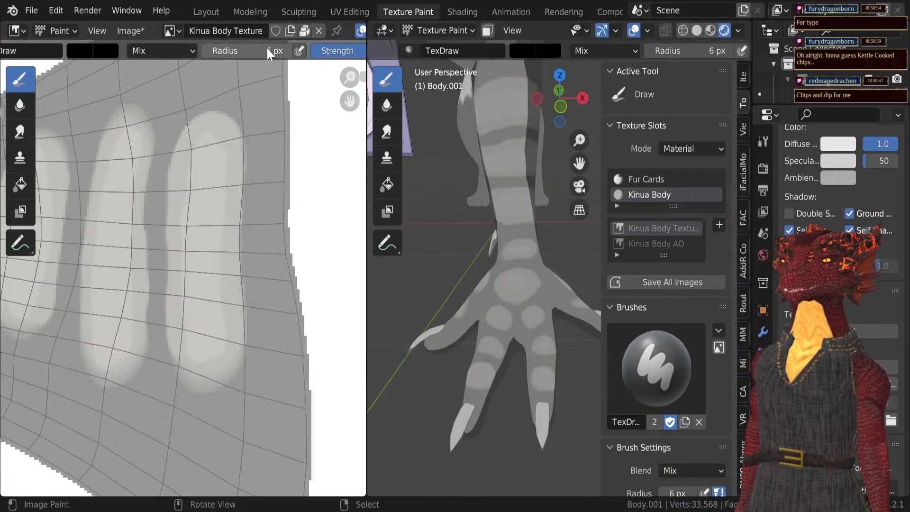
scroll(253, 53, down, 4)
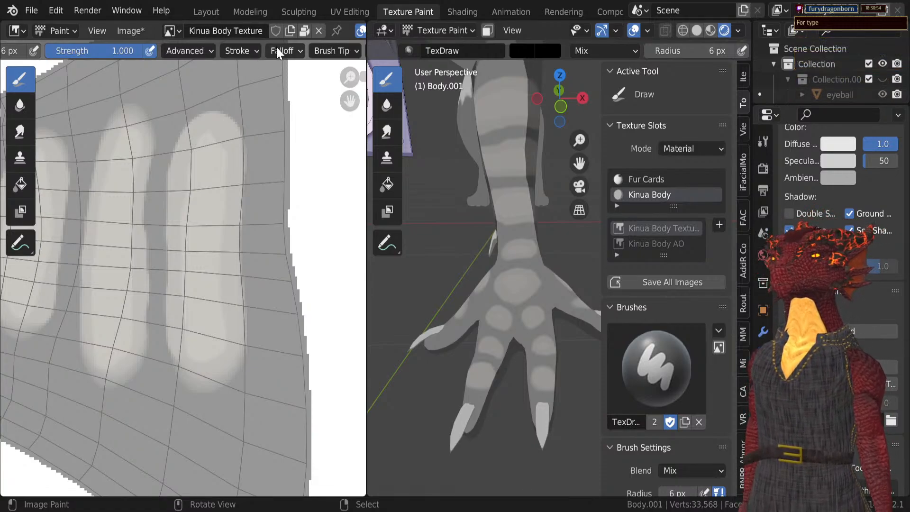
scroll(279, 47, down, 3)
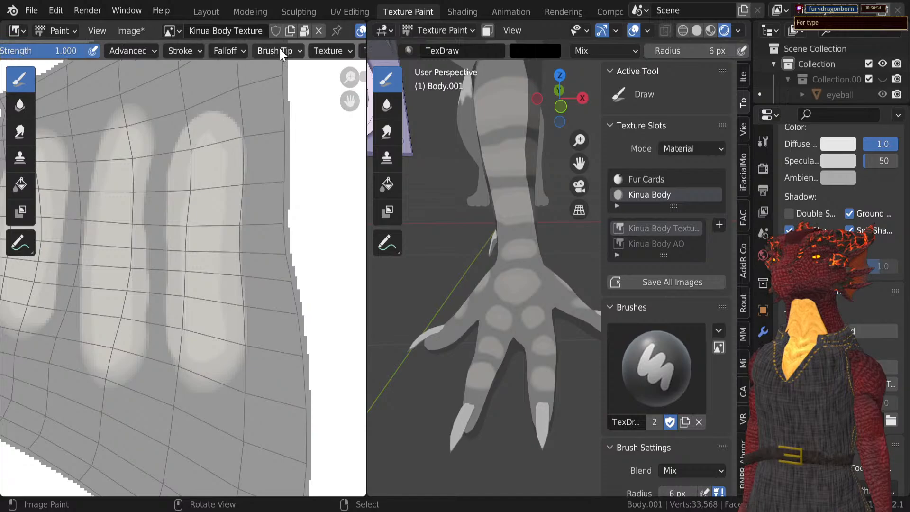
click(187, 53)
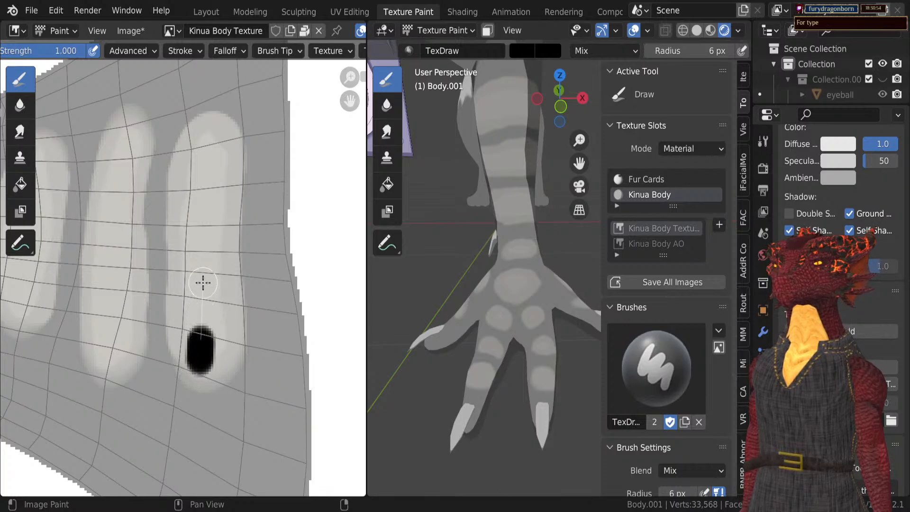
scroll(99, 36, down, 2)
scroll(100, 37, up, 2)
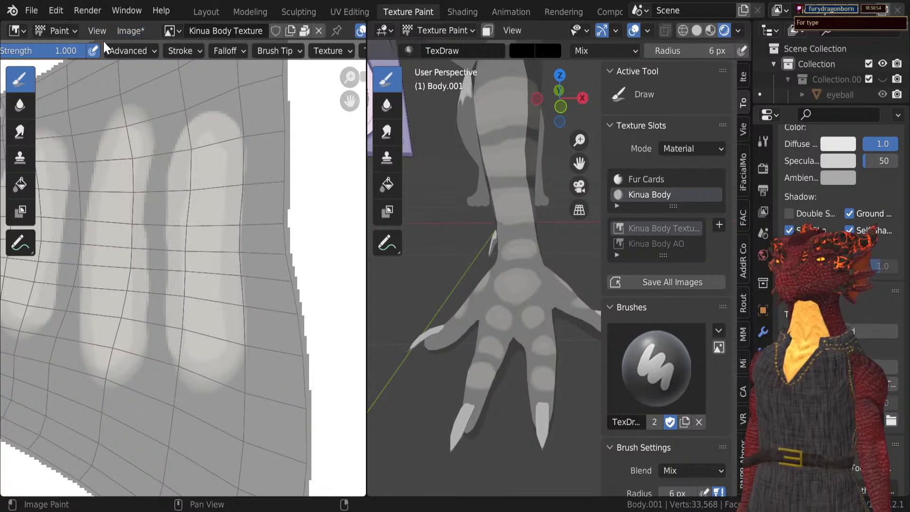
Step: Set the brush radius to 1 px, try thin full-strength black strokes down the rightmost pale stripe and undo them
scroll(104, 43, up, 12)
drag(111, 51, 97, 51)
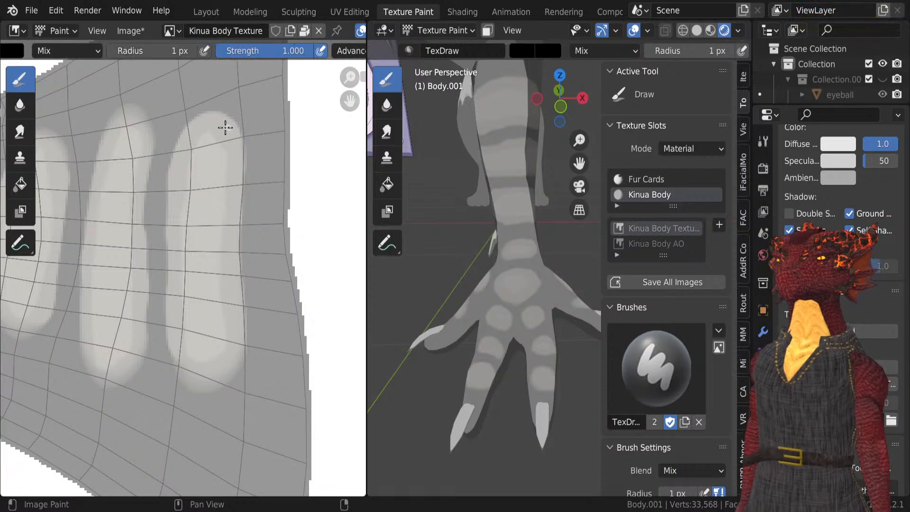
drag(203, 201, 203, 301)
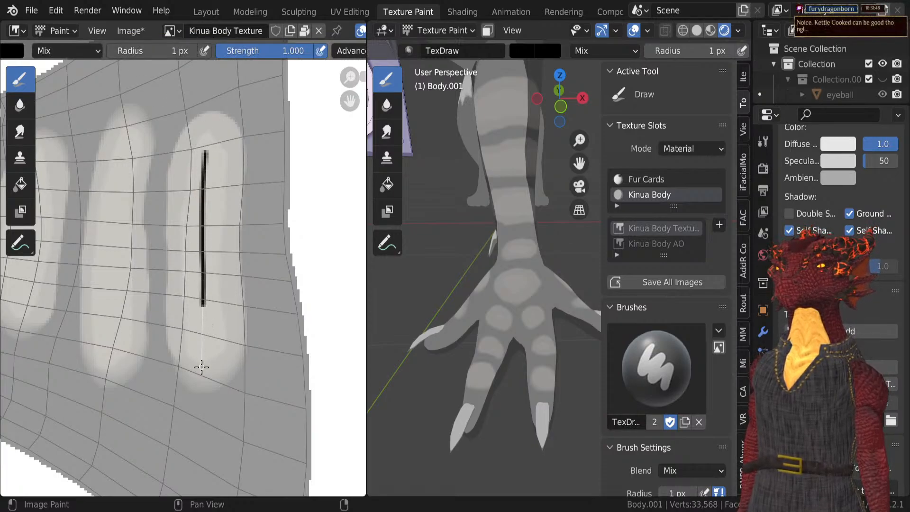
key(ctrl+z)
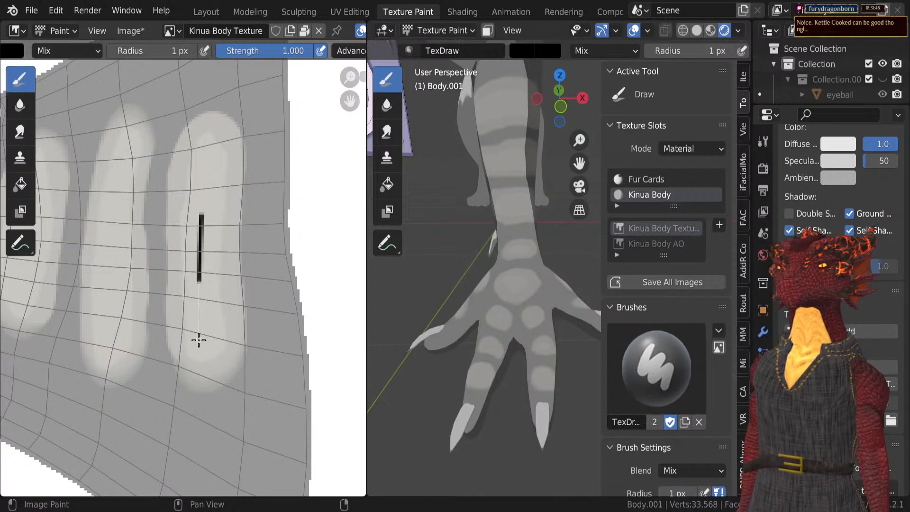
scroll(493, 171, down, 5)
middle_drag(493, 166, 429, 128)
key(ctrl+z)
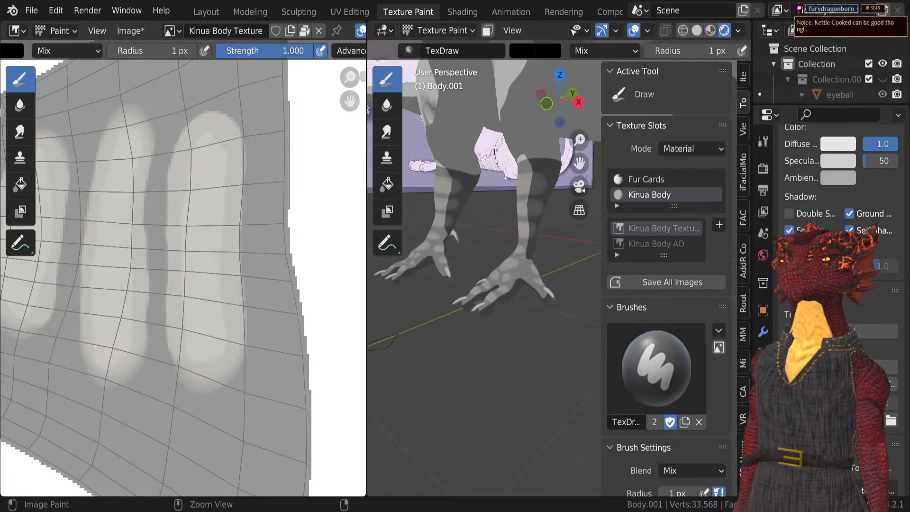
Step: Try thin black lines at 0.596 strength down the centres of the three pale stripes and undo them
drag(283, 51, 273, 51)
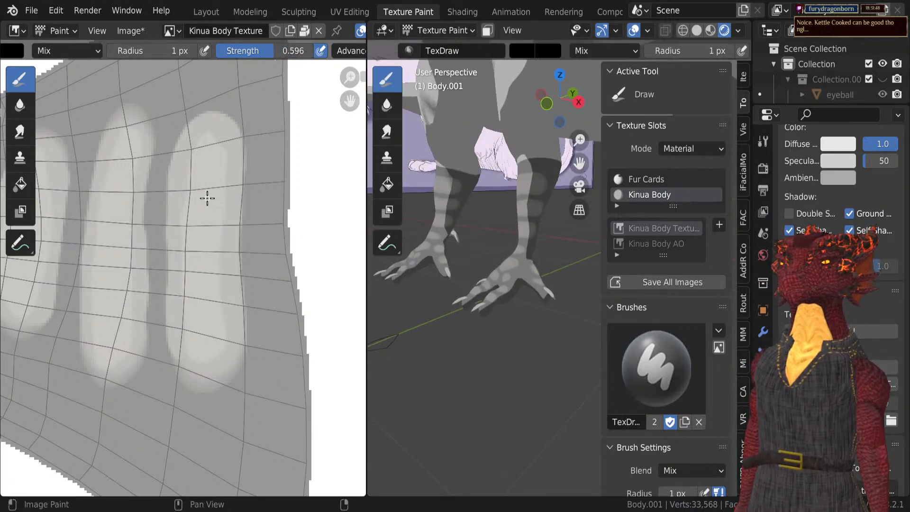
drag(207, 199, 204, 235)
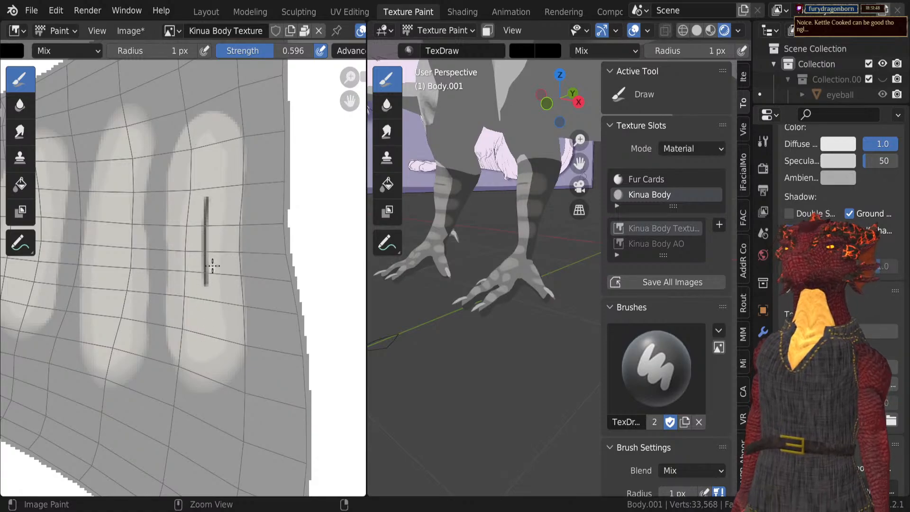
key(ctrl+z)
drag(204, 152, 199, 266)
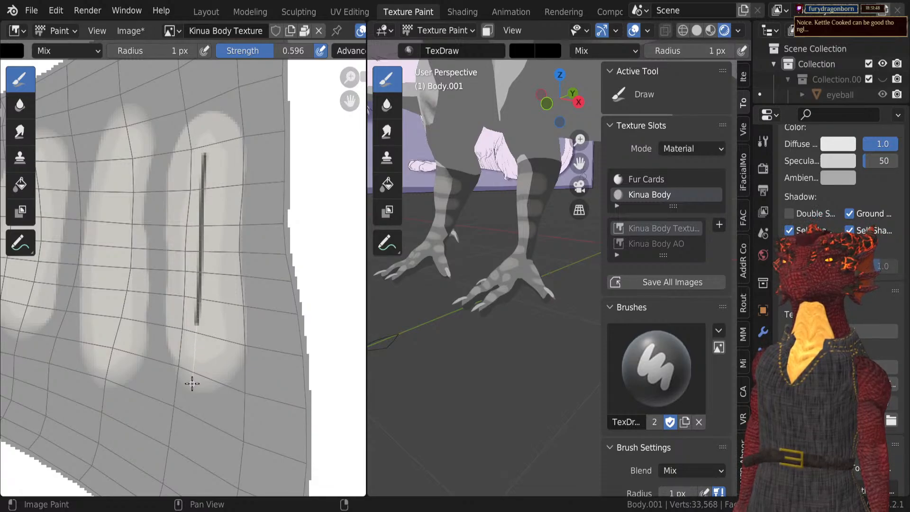
drag(190, 390, 191, 393)
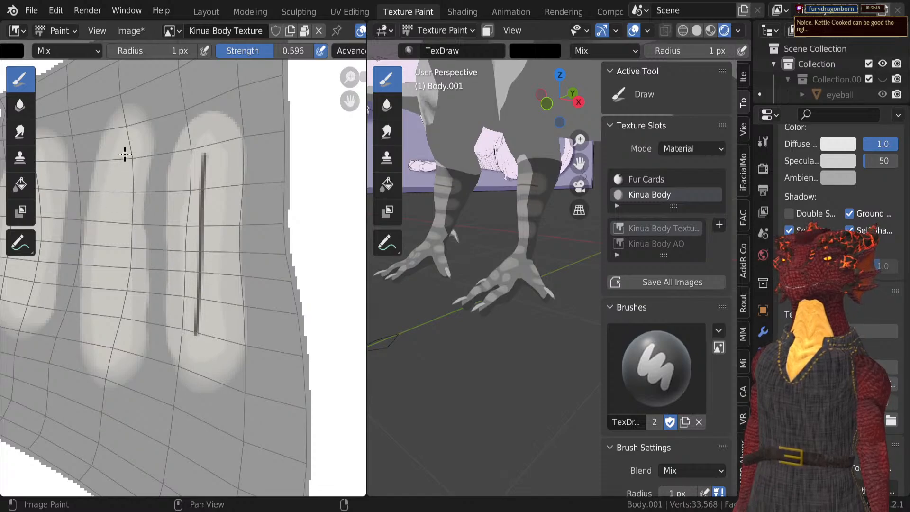
drag(125, 150, 100, 367)
middle_drag(110, 309, 210, 351)
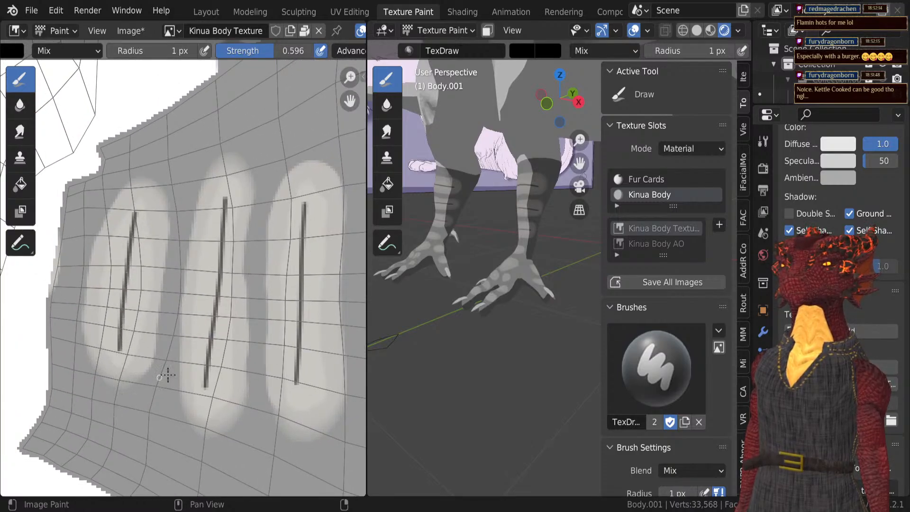
mouse_move(545, 228)
middle_down()
mouse_move(576, 226)
mouse_move(514, 194)
mouse_move(503, 228)
mouse_move(456, 267)
mouse_move(500, 303)
mouse_move(378, 224)
mouse_move(484, 230)
mouse_move(445, 205)
mouse_move(498, 280)
middle_up()
key(ctrl+z)
key(ctrl+z)
Step: Save the Kinua.blend file
key(ctrl+s)
scroll(502, 241, up, 6)
shift+middle_drag(501, 241, 521, 260)
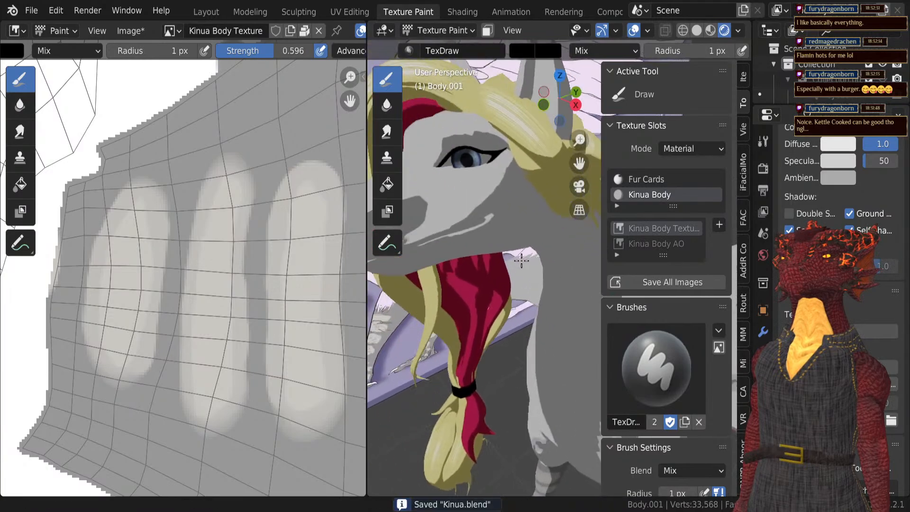
Step: Switch to the Modeling workspace and put the body mesh into Texture Paint mode
click(249, 12)
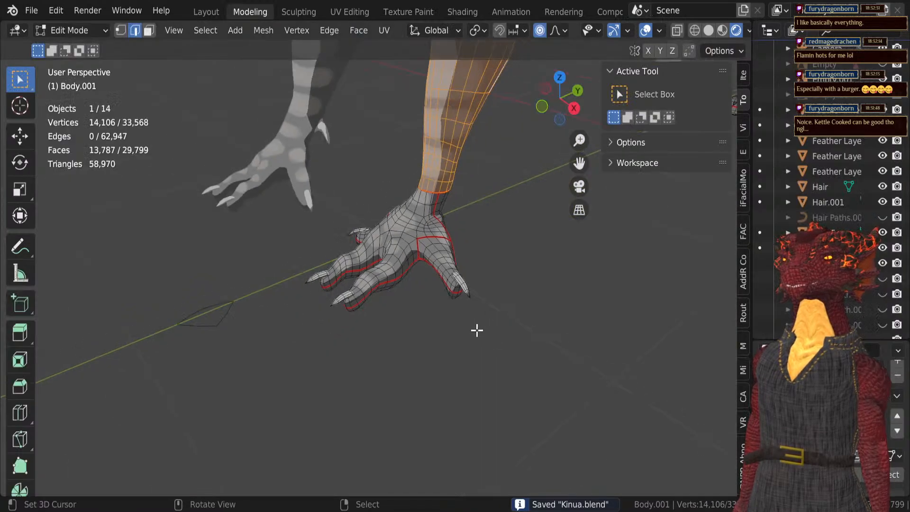
scroll(450, 237, down, 2)
middle_drag(420, 163, 474, 289)
shift+middle_drag(474, 289, 355, 280)
scroll(358, 250, up, 4)
scroll(485, 319, up, 4)
scroll(426, 320, up, 3)
scroll(394, 239, up, 2)
scroll(382, 199, up, 3)
scroll(359, 284, up, 2)
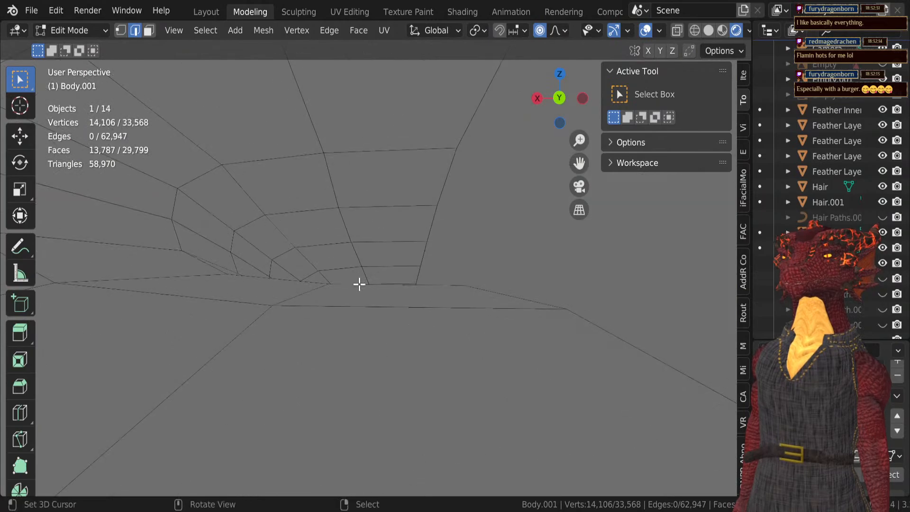
key(Tab)
key(Tab)
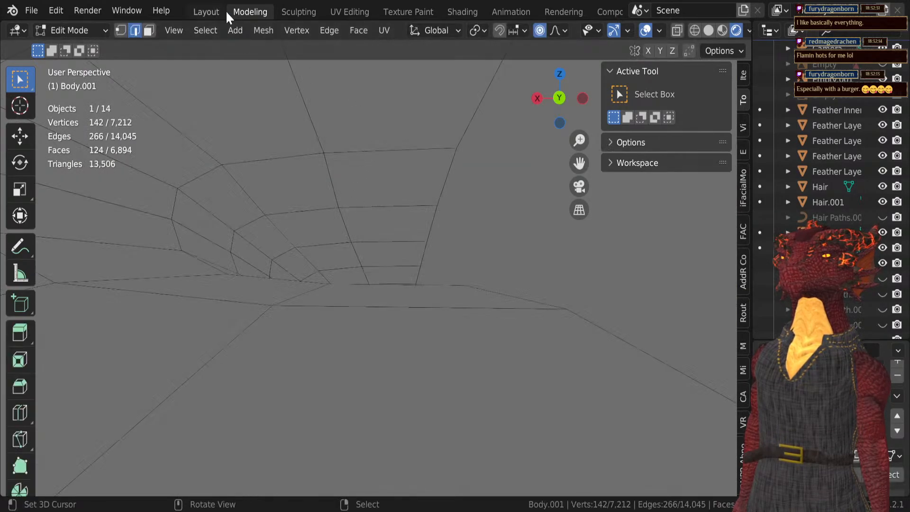
click(84, 31)
click(86, 132)
scroll(339, 218, down, 12)
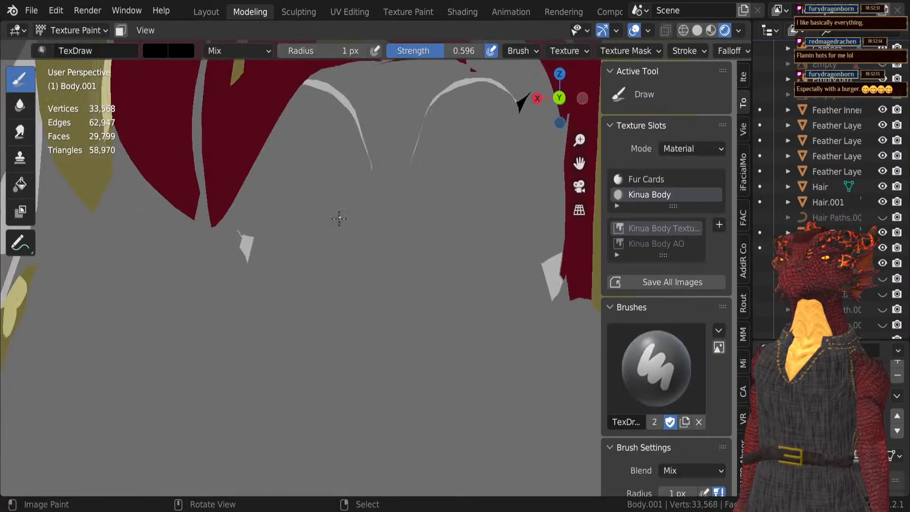
Step: Sample the pink inside the large reference portrait's mouth as the brush colour and add it to Palette.001
mouse_move(339, 218)
middle_down()
mouse_move(598, 242)
mouse_move(209, 191)
mouse_move(87, 254)
middle_up()
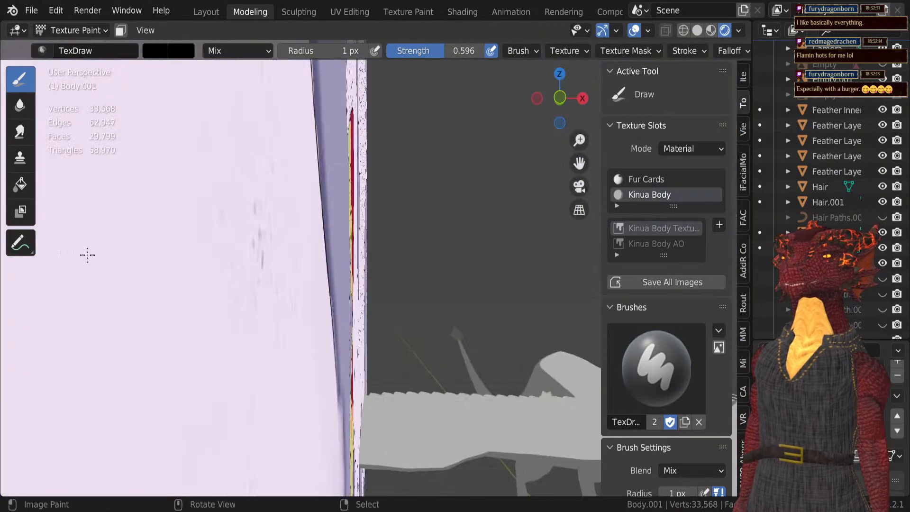
scroll(87, 254, down, 6)
middle_drag(322, 239, 228, 237)
mouse_move(291, 166)
shift+middle_down()
mouse_move(308, 275)
mouse_move(302, 299)
shift+middle_up()
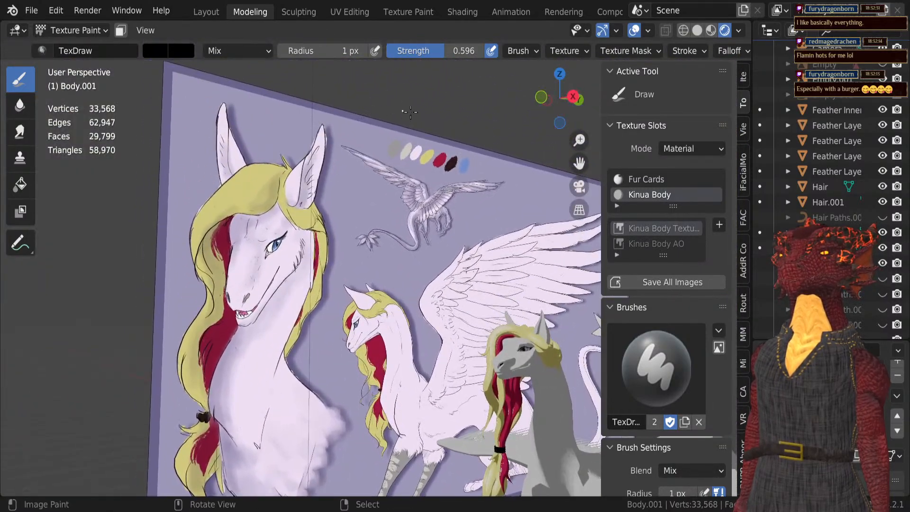
shift+middle_drag(352, 173, 408, 128)
scroll(407, 128, up, 3)
shift+middle_drag(282, 251, 362, 223)
scroll(361, 223, up, 4)
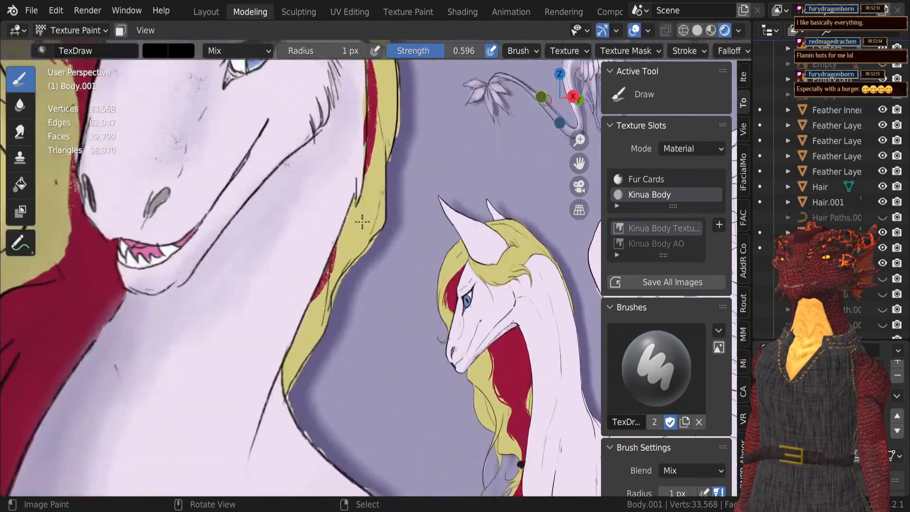
scroll(581, 265, down, 6)
scroll(619, 289, down, 10)
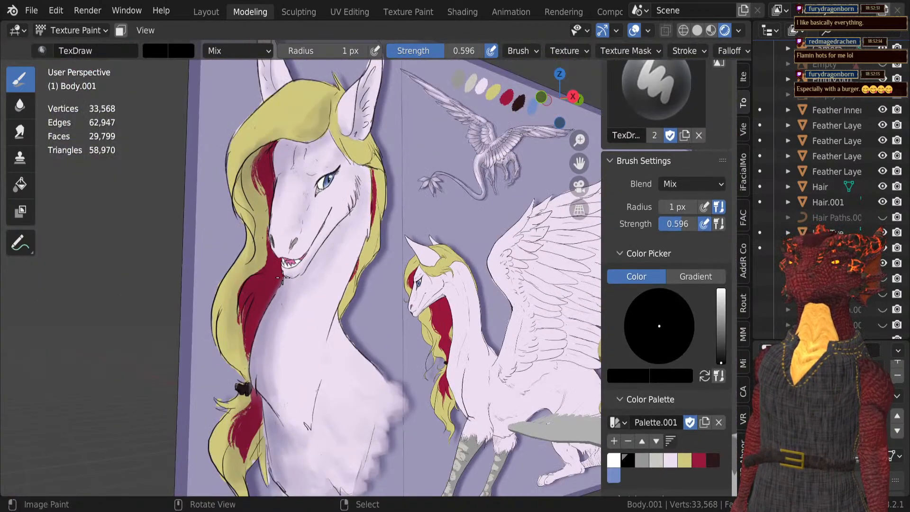
scroll(270, 267, up, 6)
scroll(270, 266, down, 3)
shift+middle_drag(270, 267, 322, 229)
scroll(321, 234, up, 7)
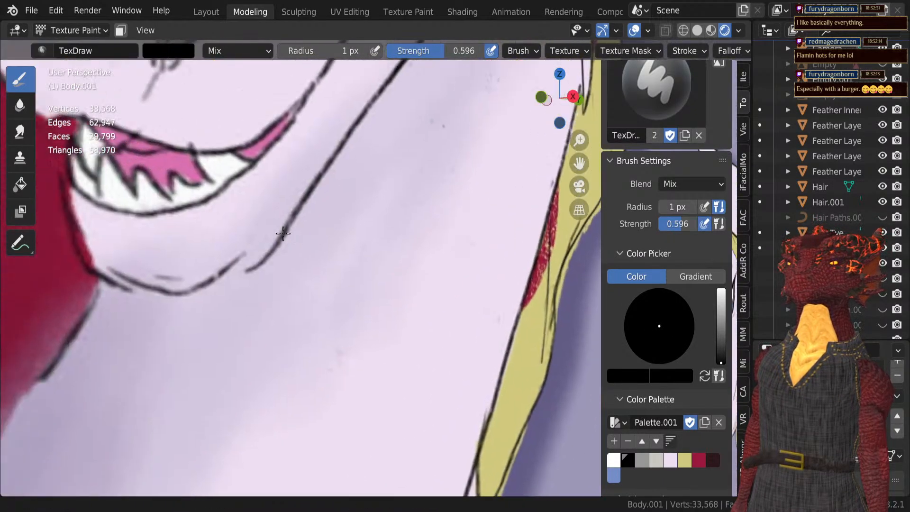
shift+middle_drag(187, 151, 327, 244)
scroll(649, 384, down, 3)
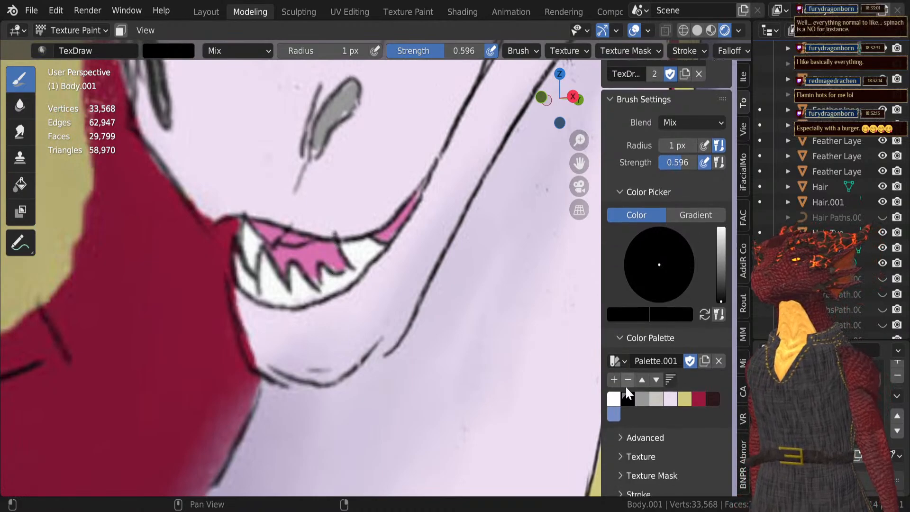
click(625, 315)
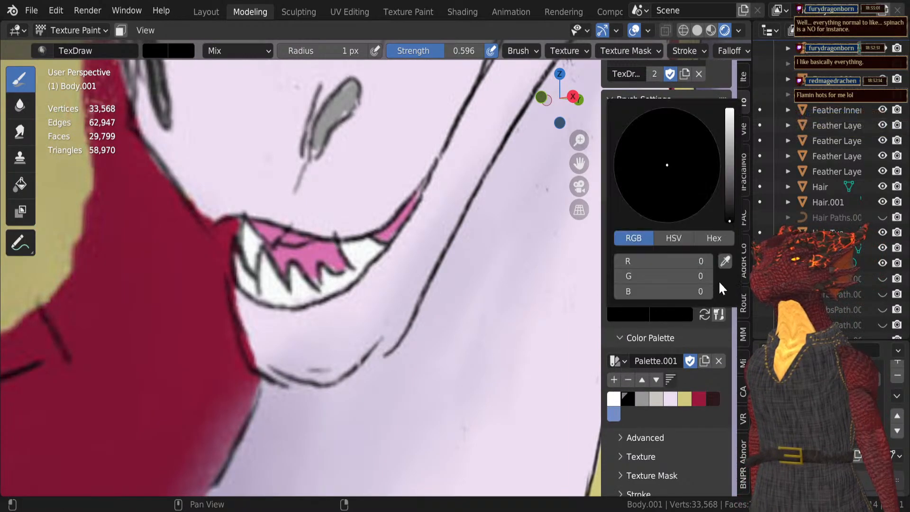
click(724, 264)
click(314, 240)
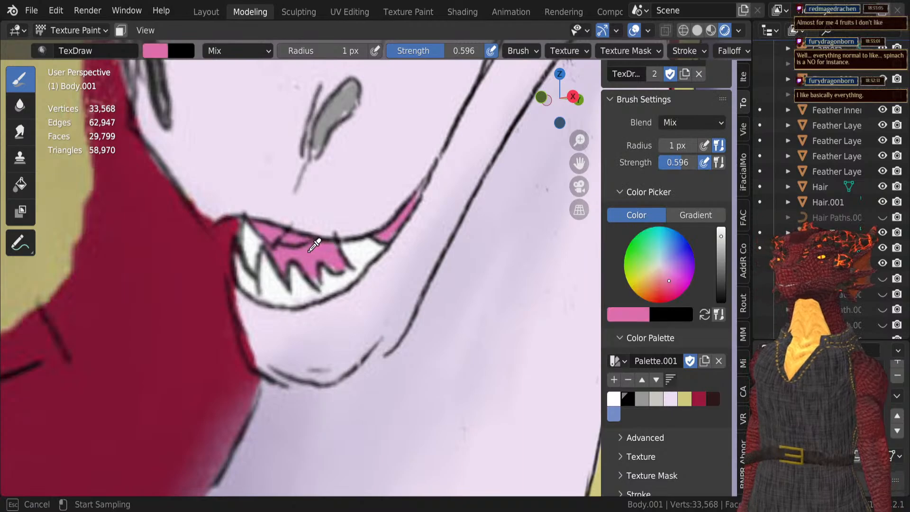
click(616, 380)
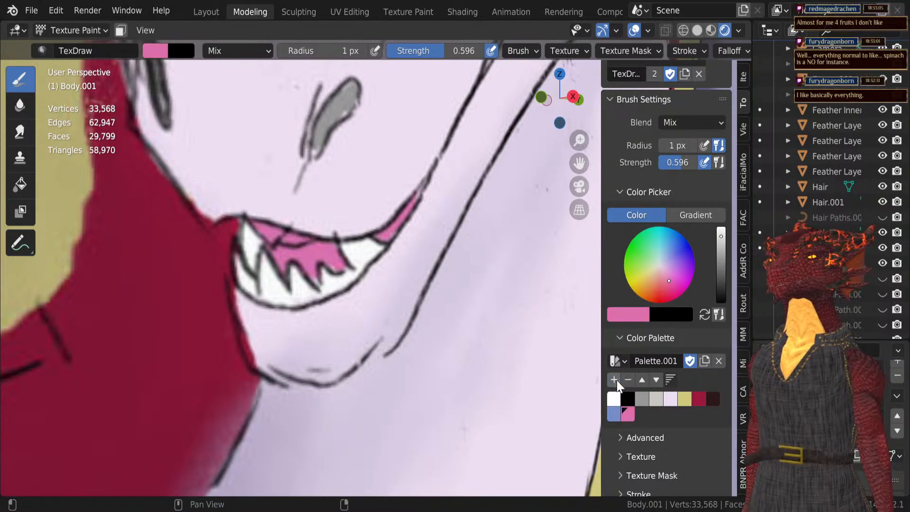
Step: Try a darker shade of the pink brush colour, and restore the pink stored in the palette
scroll(386, 289, down, 9)
shift+middle_drag(389, 289, 85, 216)
click(632, 312)
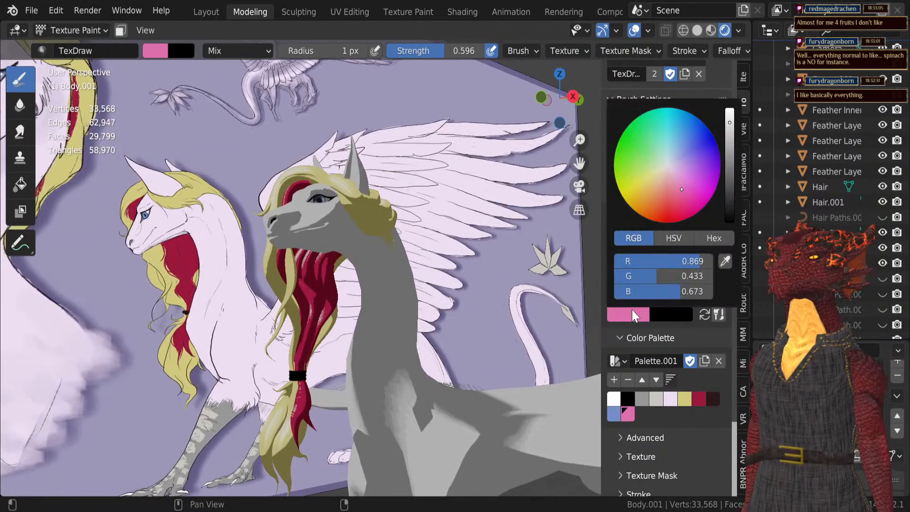
click(730, 141)
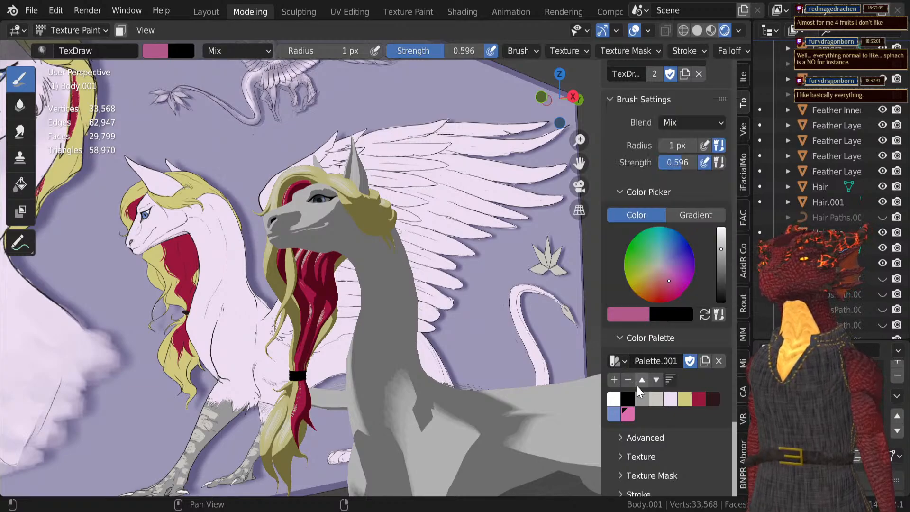
click(622, 414)
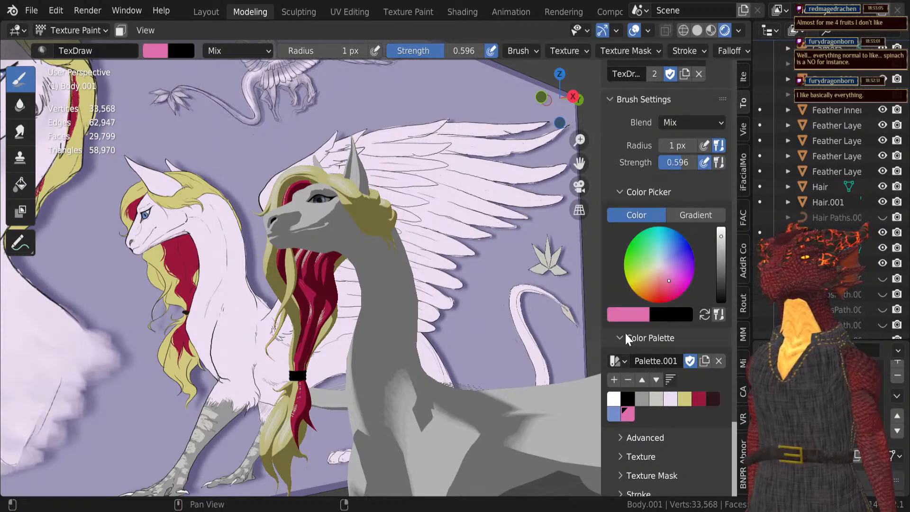
Step: Make the pink brush colour more saturated and add it to Palette.001 as another swatch
click(635, 317)
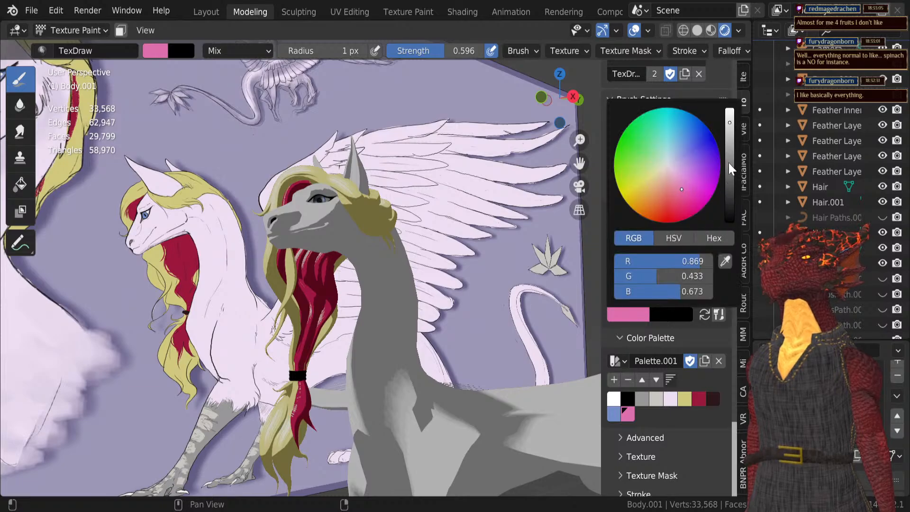
click(689, 189)
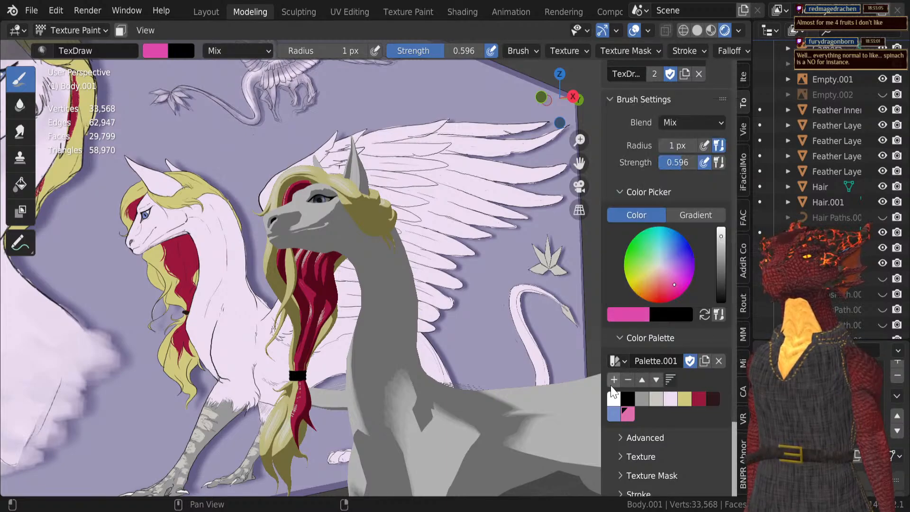
click(613, 382)
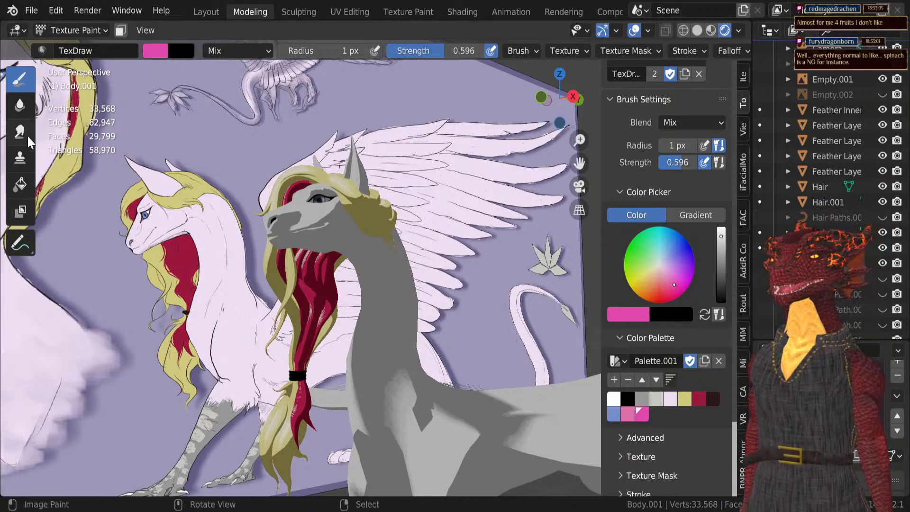
Step: Switch to the Fill tool and get a close rendered view inside the dragon's mouth
click(20, 184)
mouse_move(266, 294)
middle_down()
mouse_move(394, 338)
mouse_move(530, 290)
mouse_move(434, 284)
mouse_move(360, 242)
mouse_move(306, 351)
mouse_move(318, 281)
mouse_move(343, 288)
middle_up()
scroll(355, 237, up, 10)
scroll(347, 227, up, 4)
scroll(323, 276, down, 3)
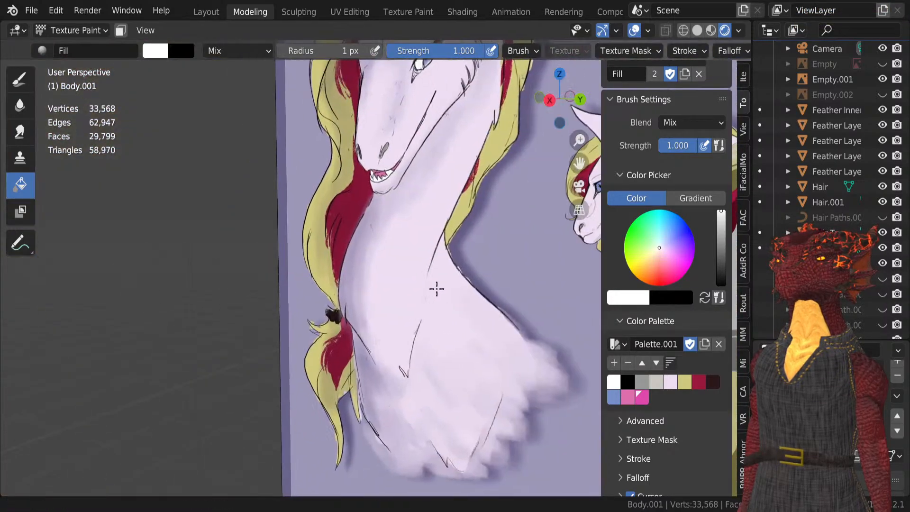
mouse_move(434, 288)
middle_down()
mouse_move(315, 261)
mouse_move(378, 264)
mouse_move(280, 263)
mouse_move(349, 252)
middle_up()
scroll(365, 262, up, 2)
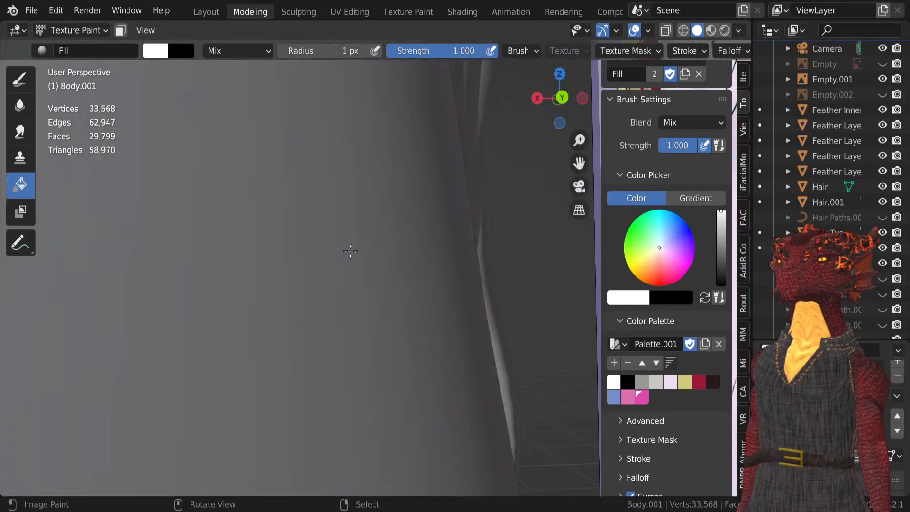
scroll(282, 265, up, 3)
shift+middle_drag(282, 266, 311, 268)
key(z)
click(308, 371)
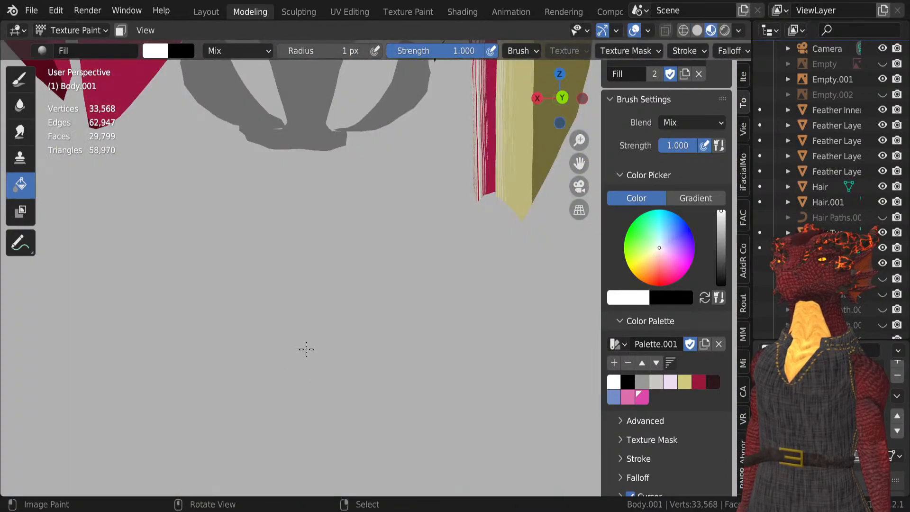
key(z)
click(335, 232)
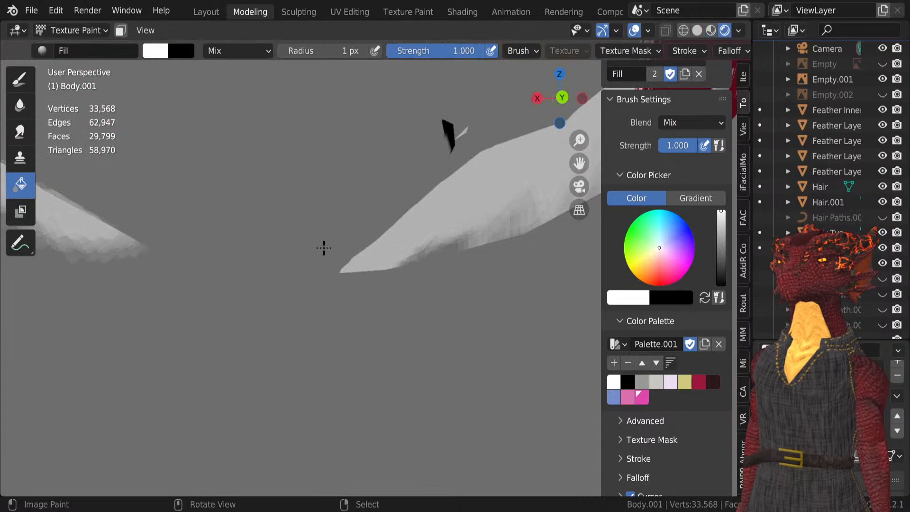
middle_drag(324, 248, 328, 251)
Step: In Edit Mode, select the linked mouth lining regions delimited by seams, leaving the teeth and tongue unselected
key(Tab)
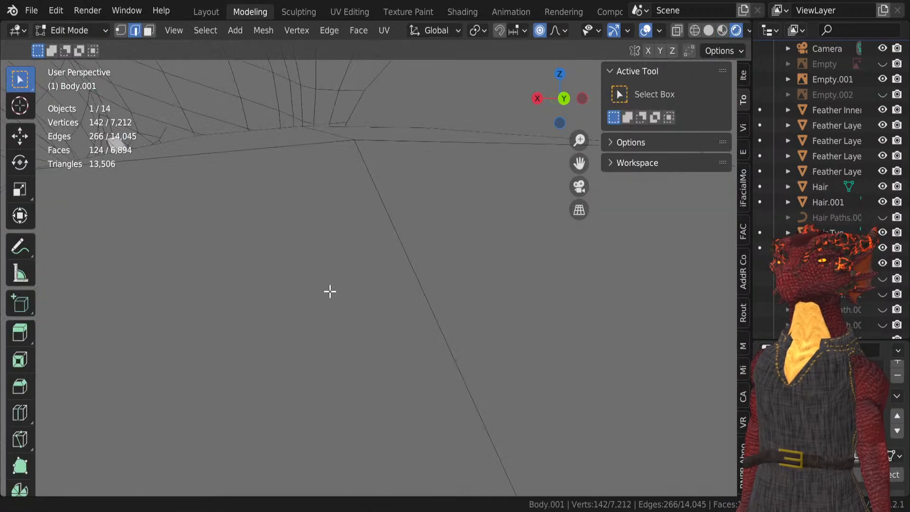
click(386, 149)
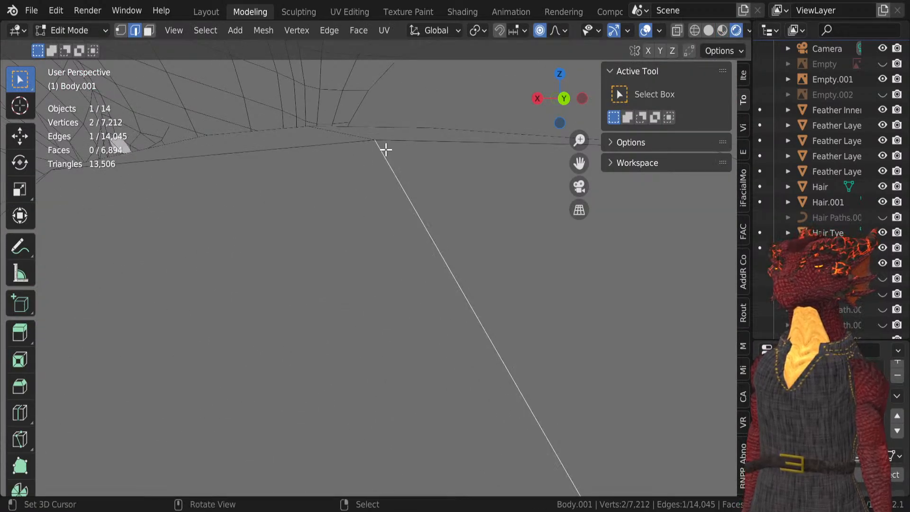
key(ctrl+l)
key(KP_Decimal)
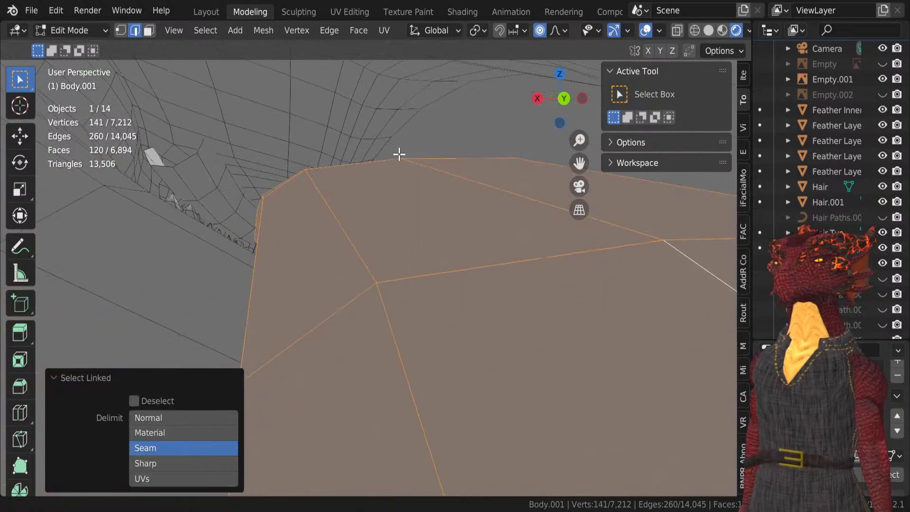
click(187, 241)
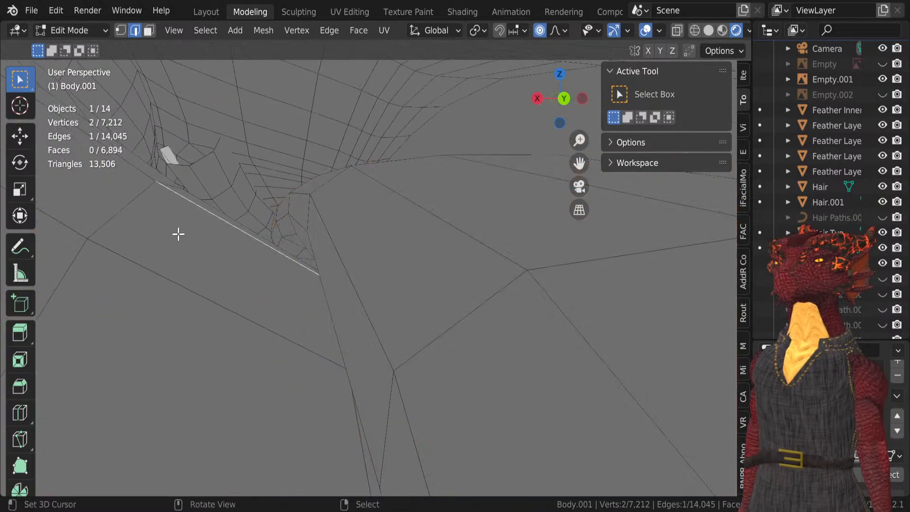
key(ctrl+l)
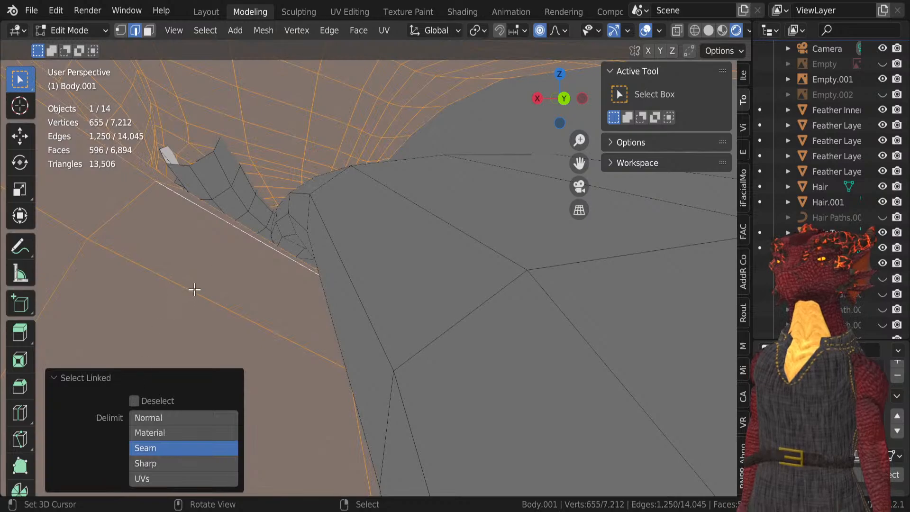
scroll(284, 229, down, 6)
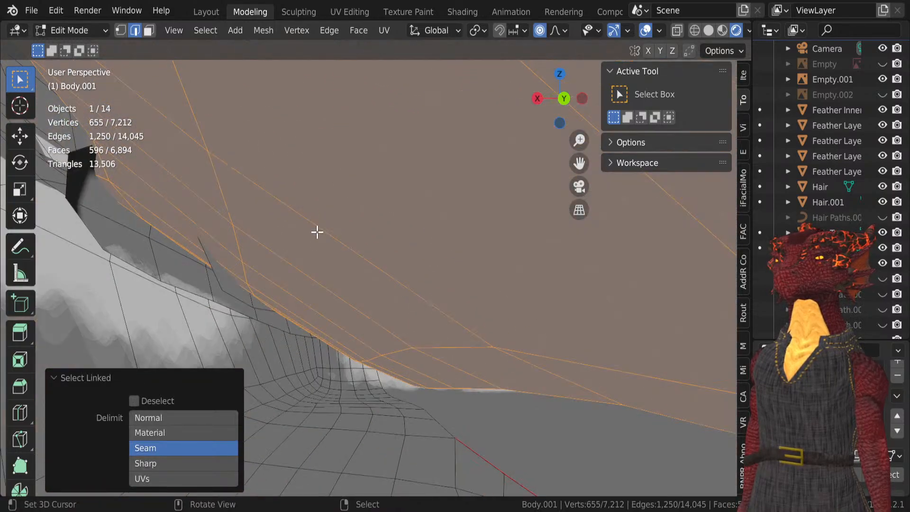
middle_drag(317, 232, 326, 249)
scroll(319, 241, up, 8)
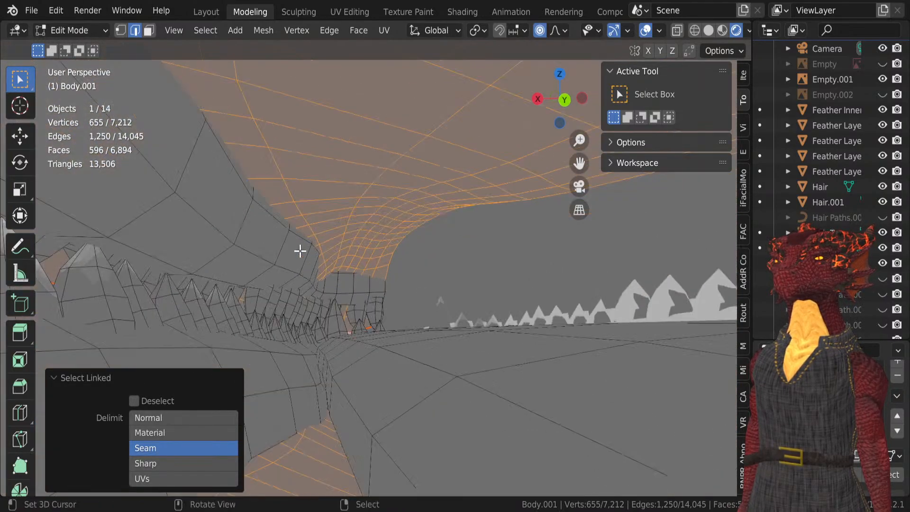
scroll(259, 242, up, 2)
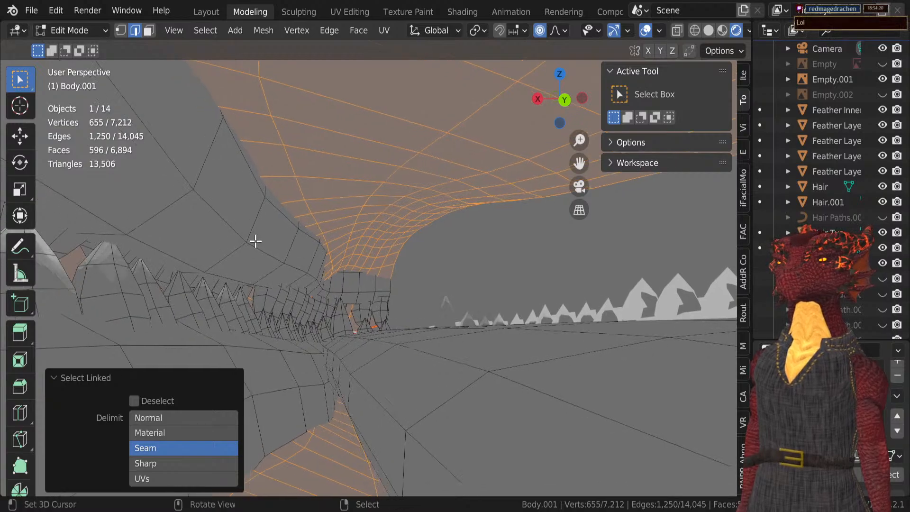
key(l)
key(l)
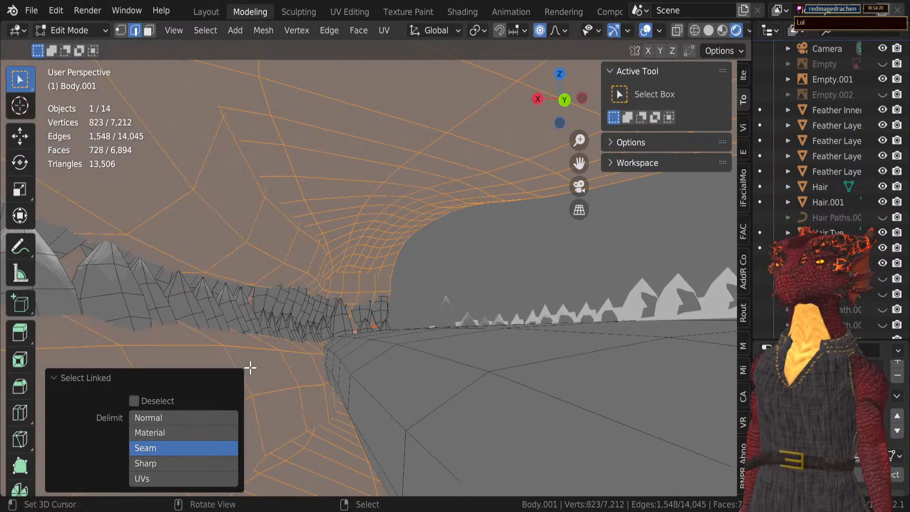
Step: Return to Texture Paint, turn on face selection masking, and fill the selected mouth lining with the lighter pink from Palette.001
key(ctrl+Tab)
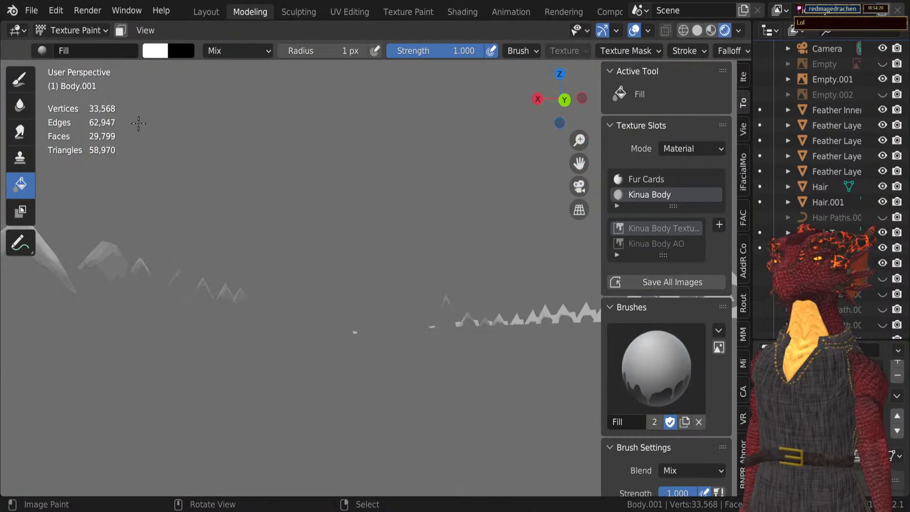
click(121, 31)
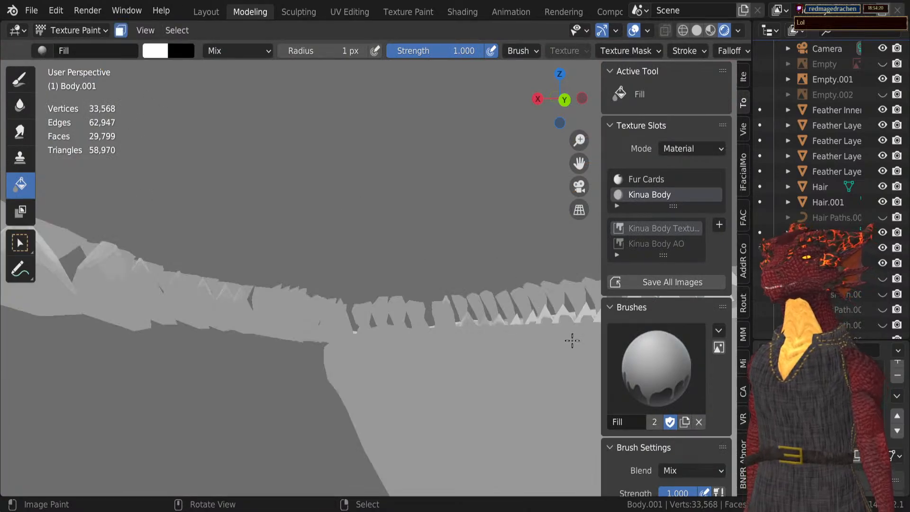
scroll(635, 367, down, 10)
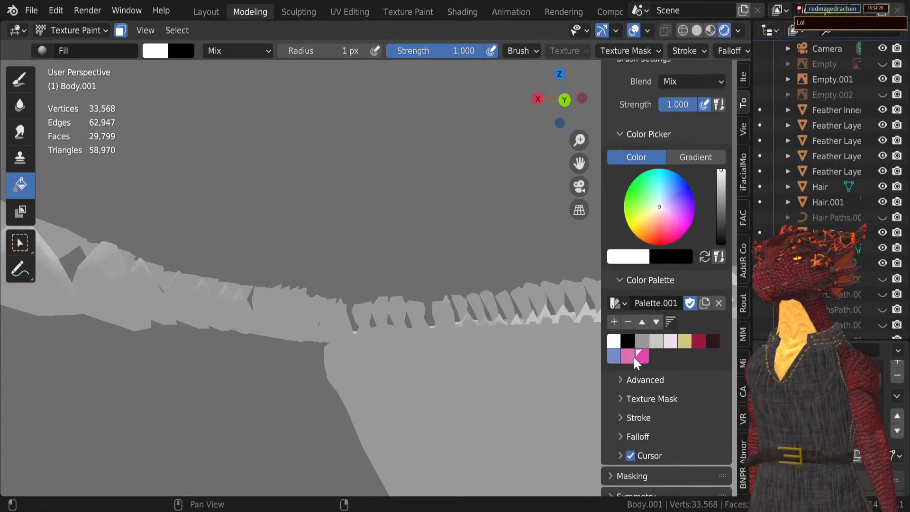
click(629, 355)
click(258, 411)
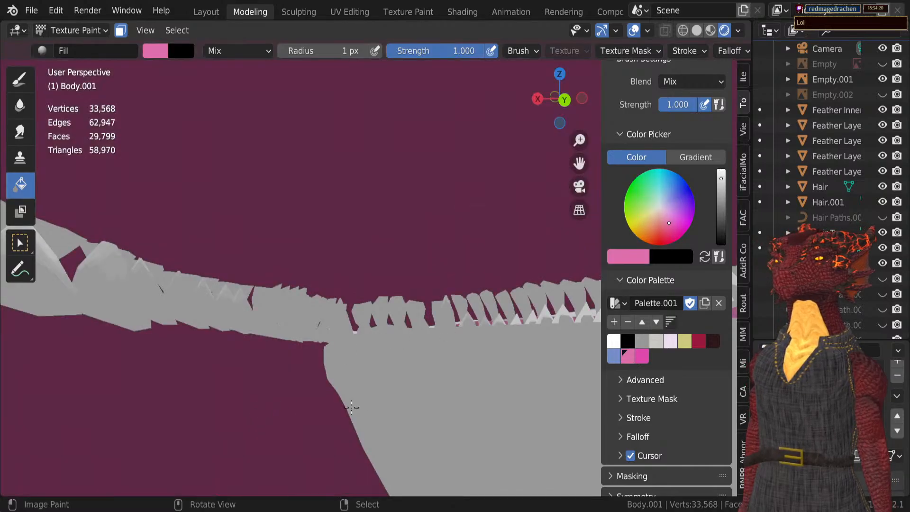
Step: Select the whole tongue up to its seams in Edit Mode and fill it with the more saturated pink in Texture Paint
key(Tab)
click(394, 399)
key(ctrl+l)
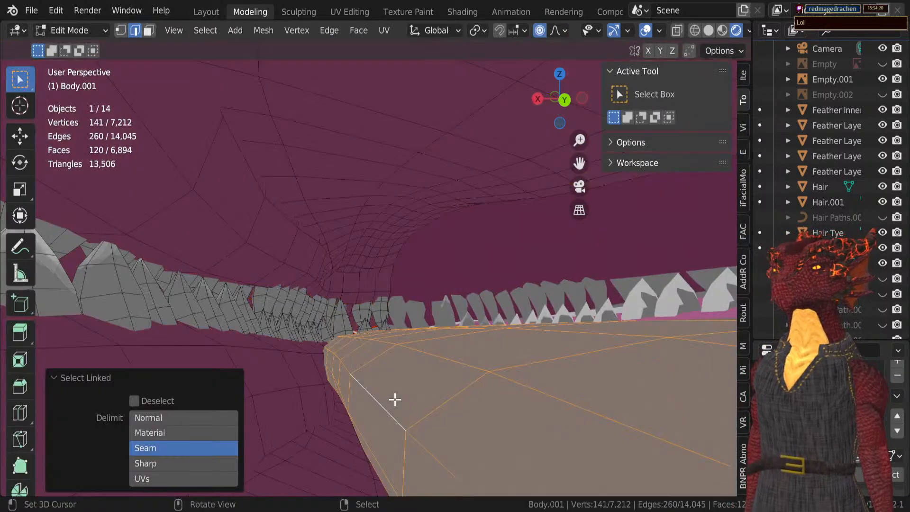
key(Tab)
scroll(644, 421, down, 10)
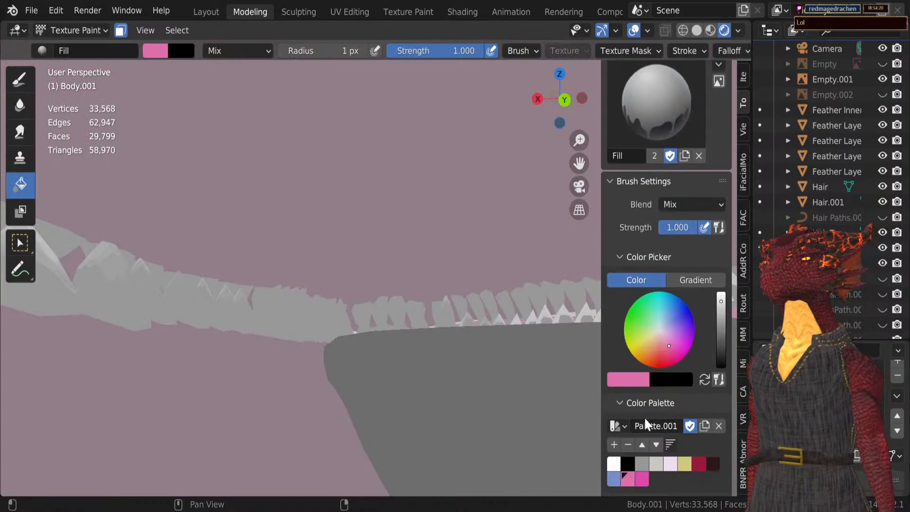
click(640, 477)
click(475, 395)
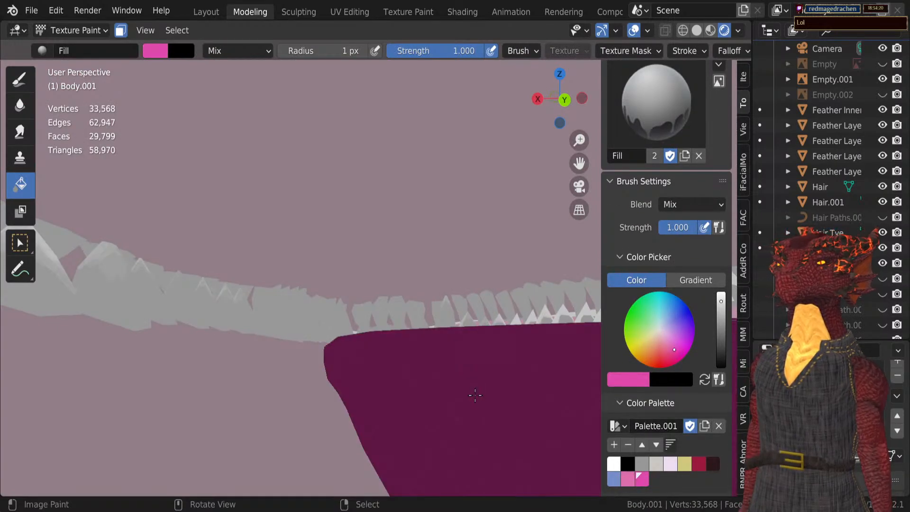
Step: Reselect the linked lining region that is still partly grey at the back of the mouth and fill it with the lighter pink
key(Tab)
scroll(252, 363, down, 4)
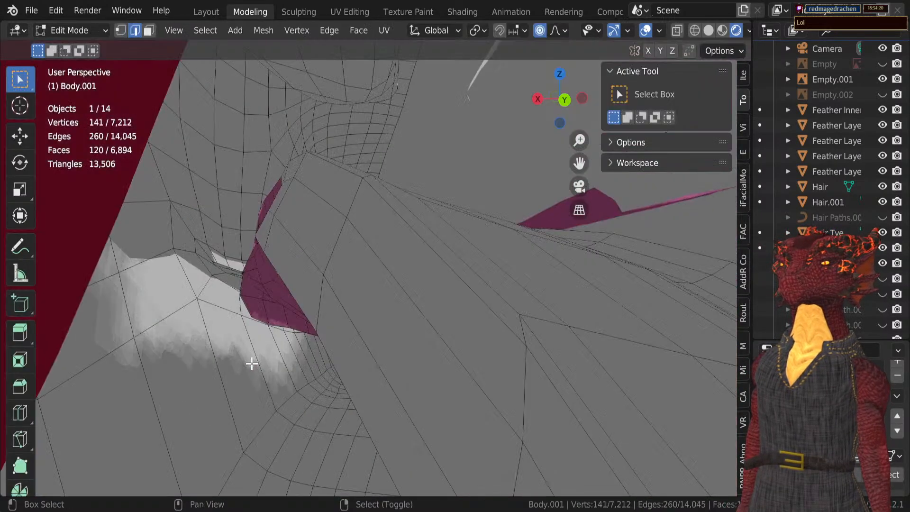
shift+middle_drag(288, 362, 261, 345)
scroll(284, 343, down, 5)
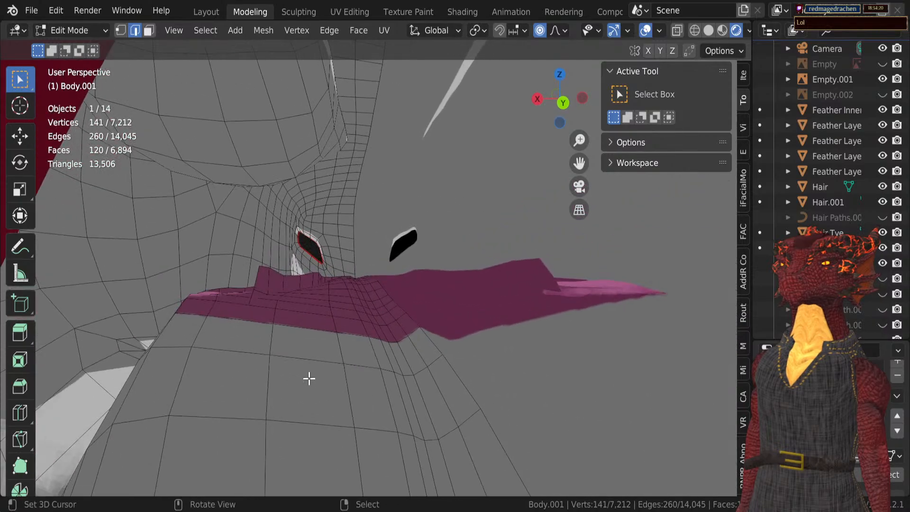
click(310, 380)
key(ctrl+l)
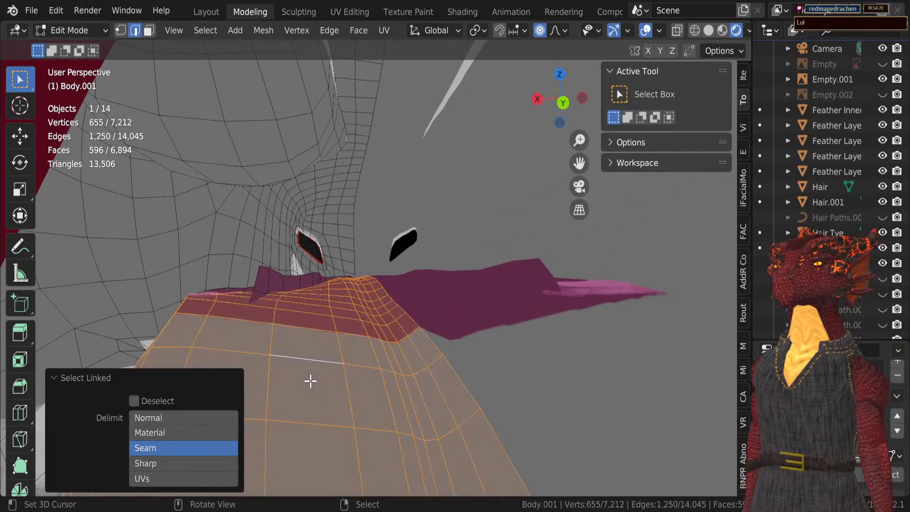
key(Tab)
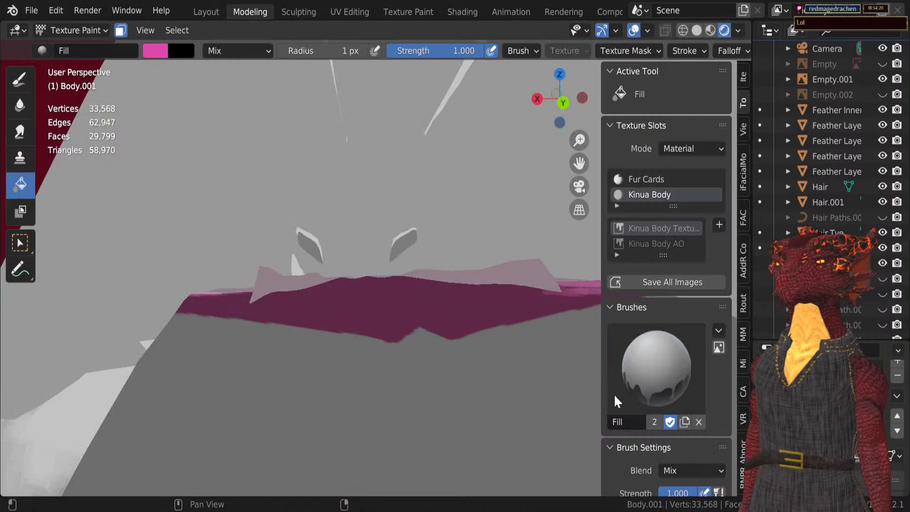
scroll(614, 396, down, 10)
scroll(619, 482, down, 8)
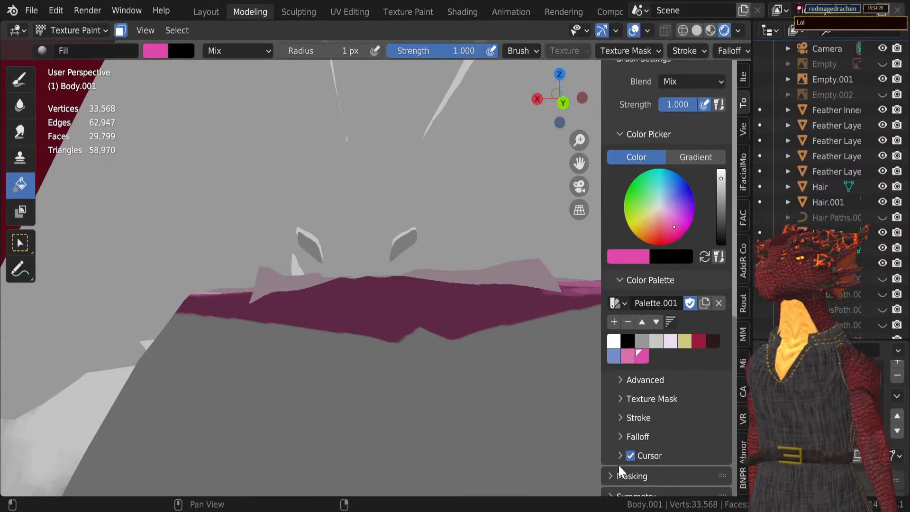
click(626, 357)
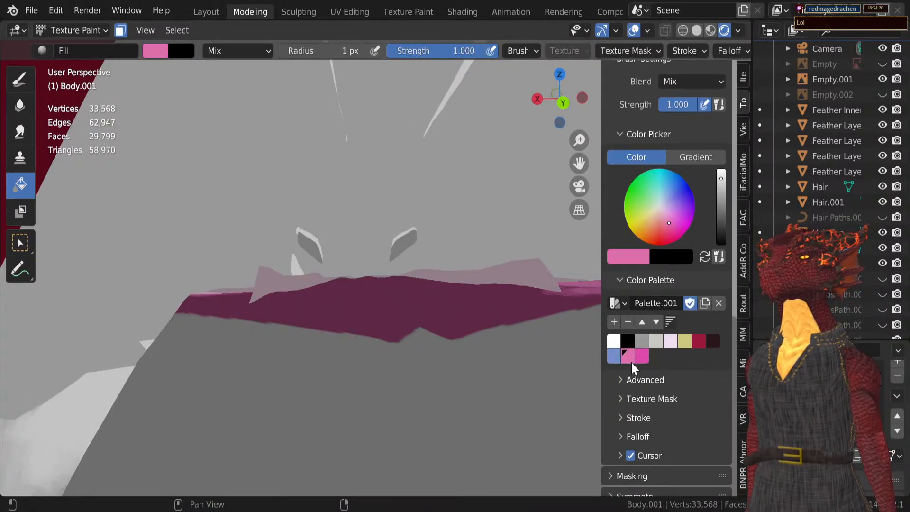
click(354, 408)
Step: Fill the remaining grey part of the masked lining region with the lighter pink from another viewing angle
scroll(349, 407, down, 3)
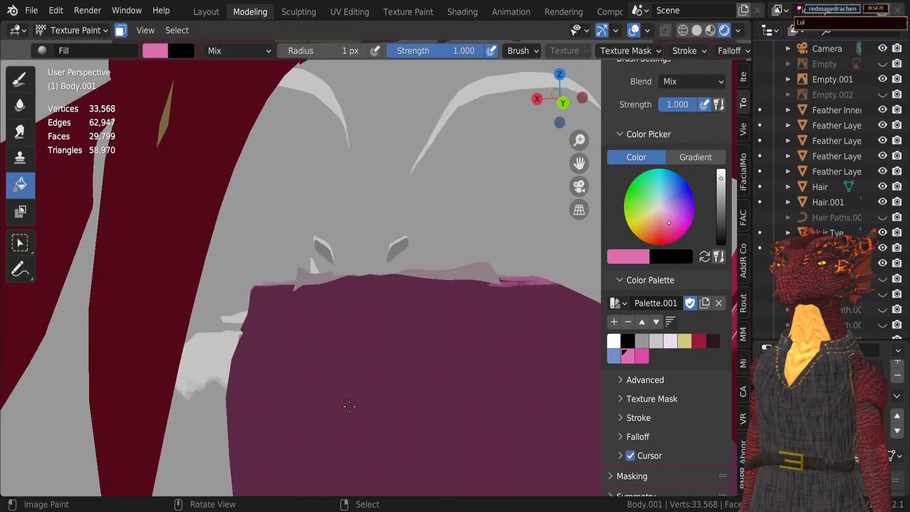
middle_drag(347, 407, 331, 379)
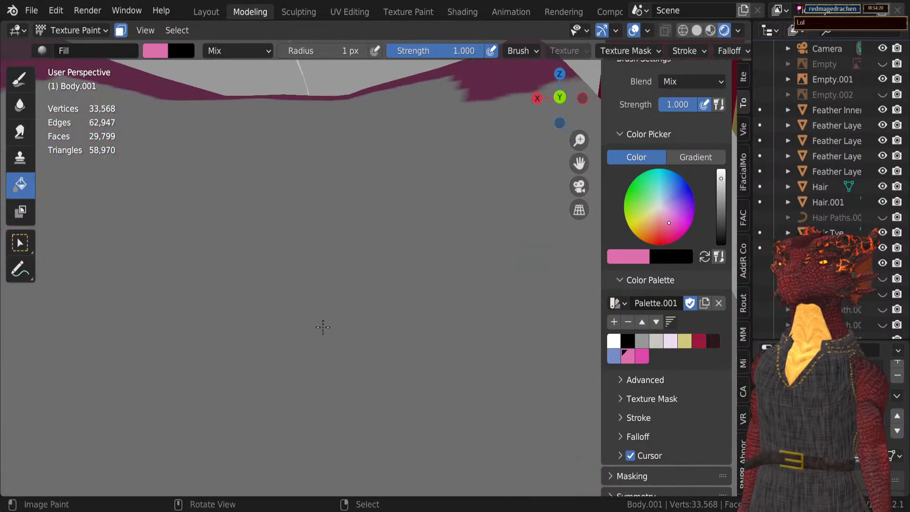
click(323, 327)
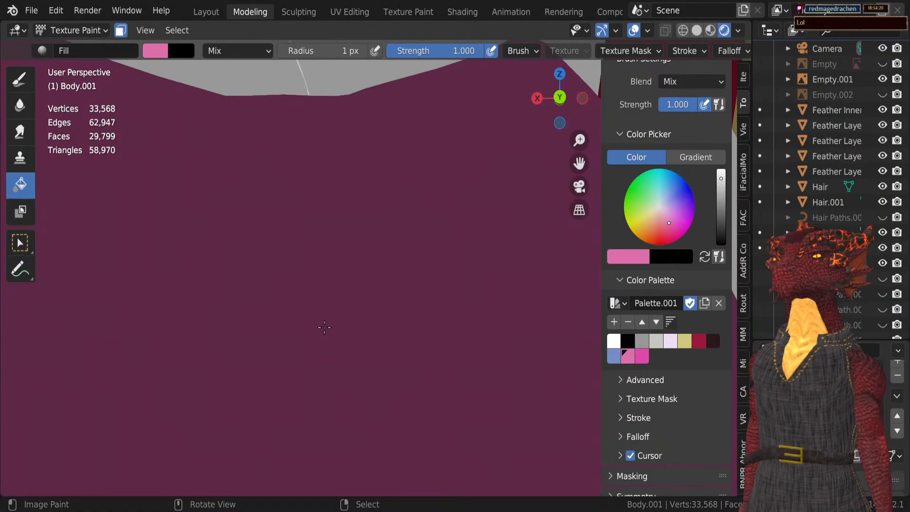
Step: Select the linked mesh piece at the back of the mouth in Edit Mode and fill it with the more saturated pink from Palette.001
scroll(323, 327, down, 5)
scroll(324, 327, up, 1)
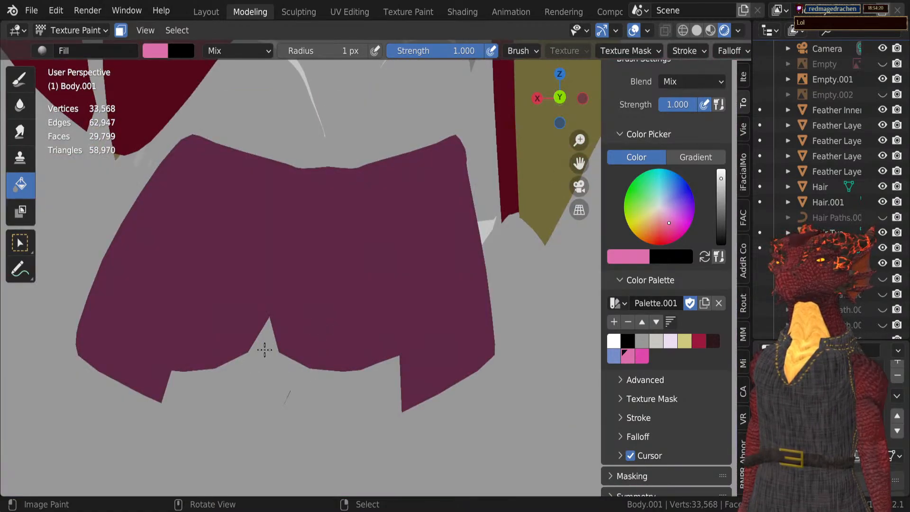
scroll(265, 350, up, 2)
mouse_move(264, 350)
middle_down()
mouse_move(307, 329)
mouse_move(253, 345)
mouse_move(268, 344)
middle_up()
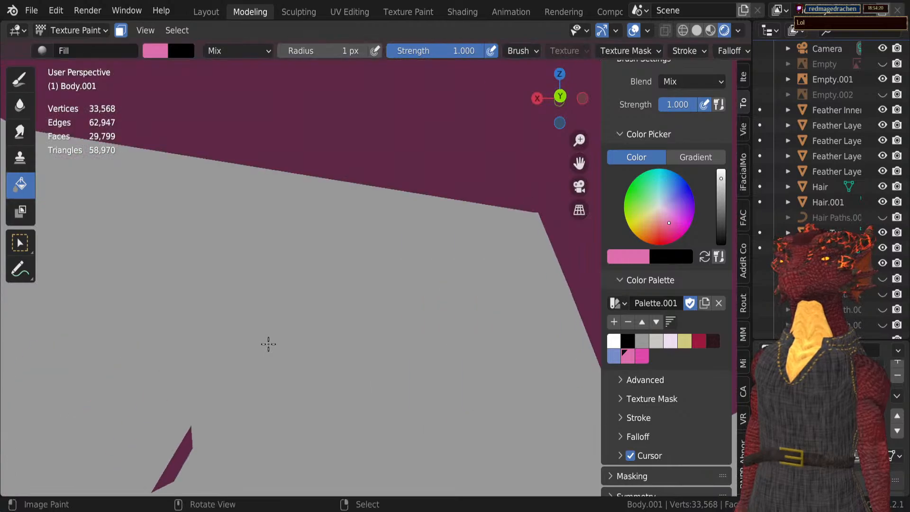
key(Tab)
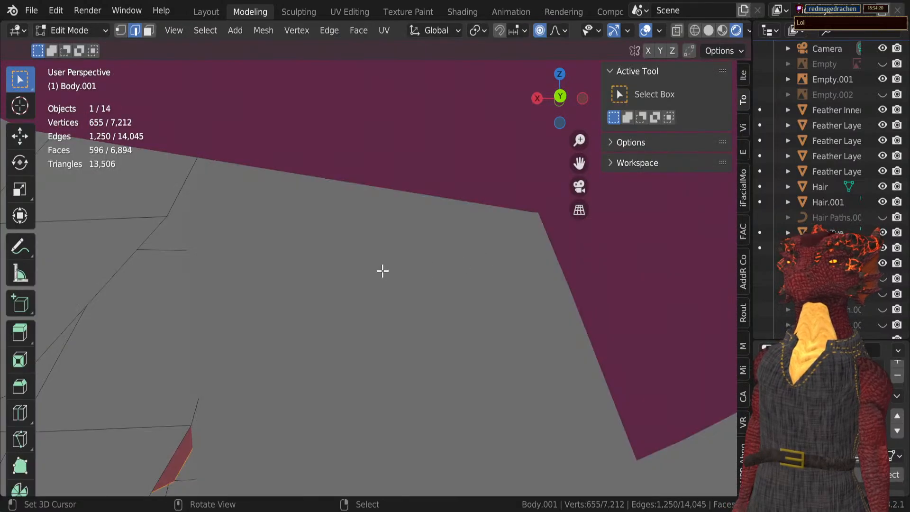
mouse_move(382, 270)
middle_down()
mouse_move(317, 264)
mouse_move(330, 276)
mouse_move(319, 266)
middle_up()
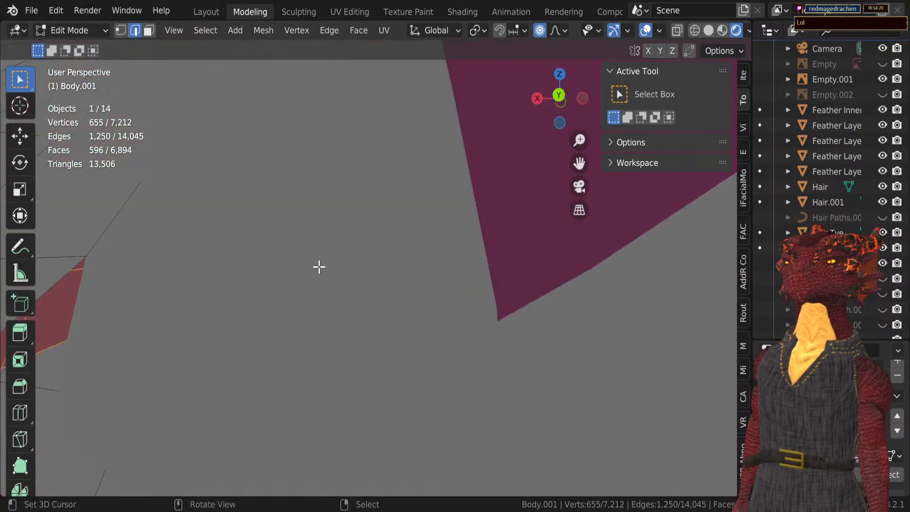
shift+middle_drag(274, 214, 292, 193)
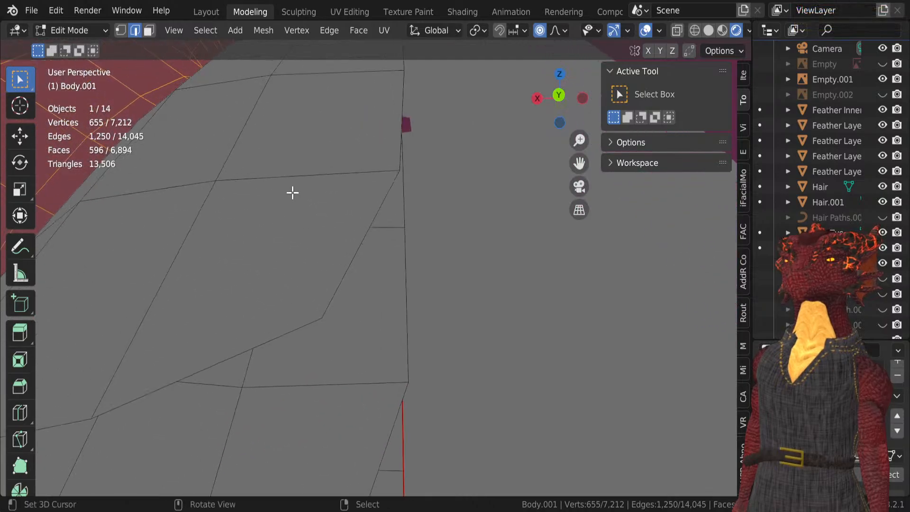
click(289, 185)
key(ctrl+l)
key(Tab)
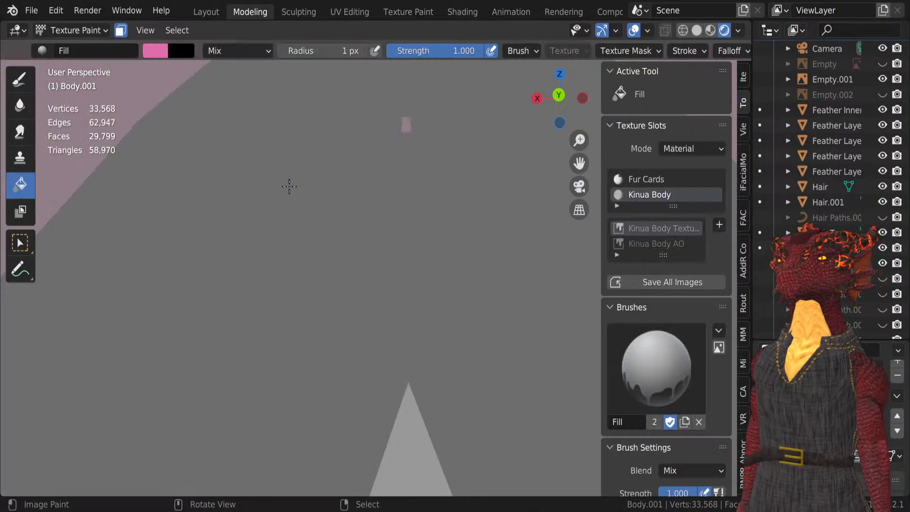
scroll(631, 379, down, 10)
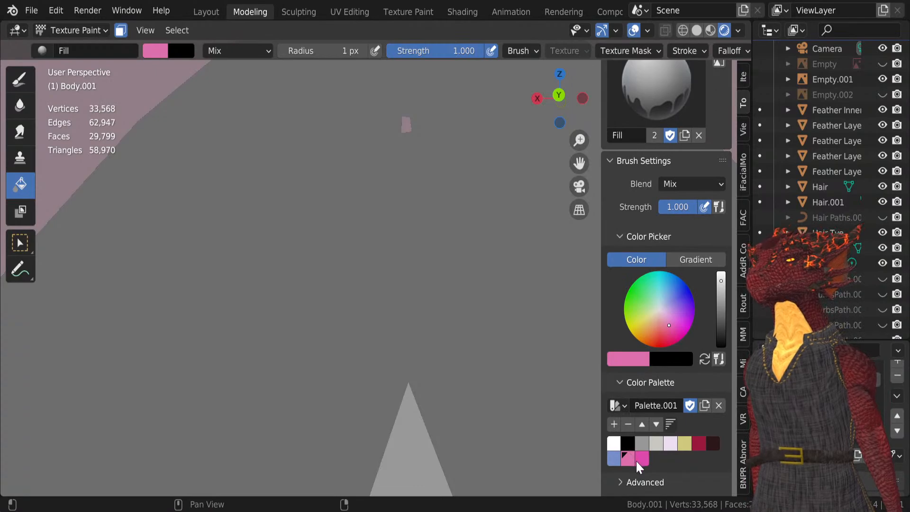
click(641, 457)
click(258, 176)
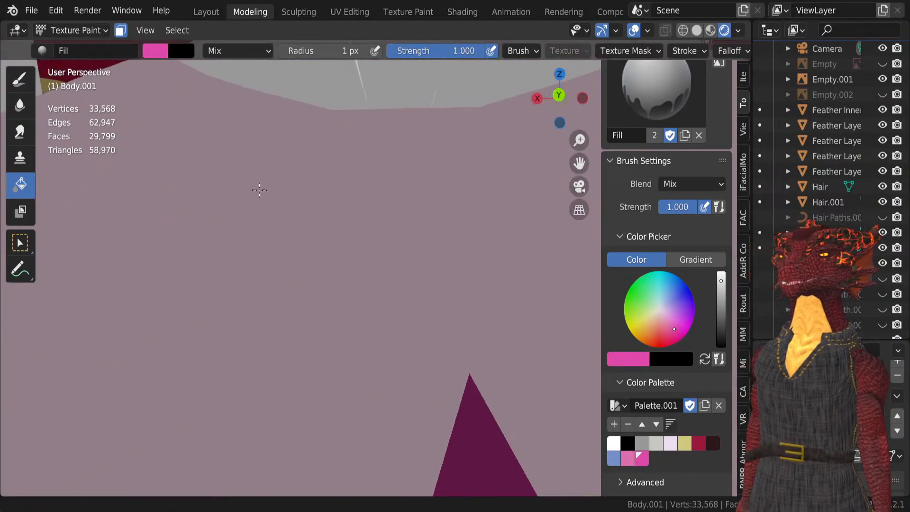
Step: Compare the whole model with the reference art from several angles and save the Blender file
shift+middle_drag(259, 190, 318, 216)
middle_drag(318, 216, 321, 331)
scroll(464, 212, down, 5)
scroll(334, 314, down, 4)
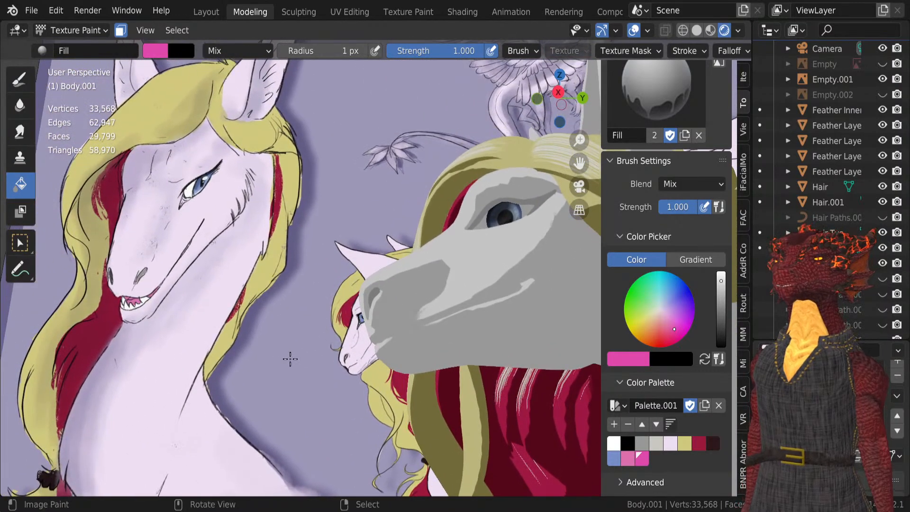
scroll(282, 364, down, 3)
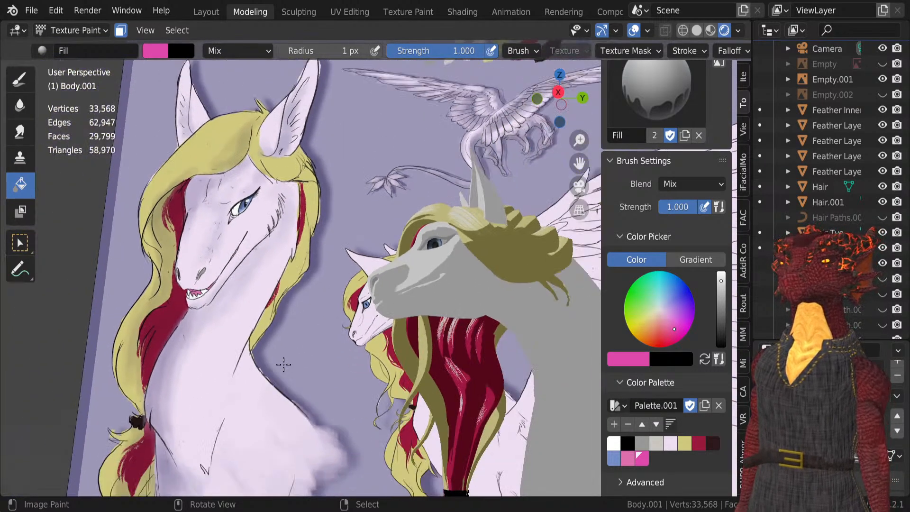
mouse_move(283, 364)
middle_down()
mouse_move(362, 432)
mouse_move(406, 406)
mouse_move(298, 406)
mouse_move(412, 354)
mouse_move(278, 271)
mouse_move(300, 284)
mouse_move(416, 293)
mouse_move(415, 224)
mouse_move(455, 273)
mouse_move(422, 315)
middle_up()
scroll(414, 229, up, 4)
key(ctrl+s)
scroll(454, 274, down, 2)
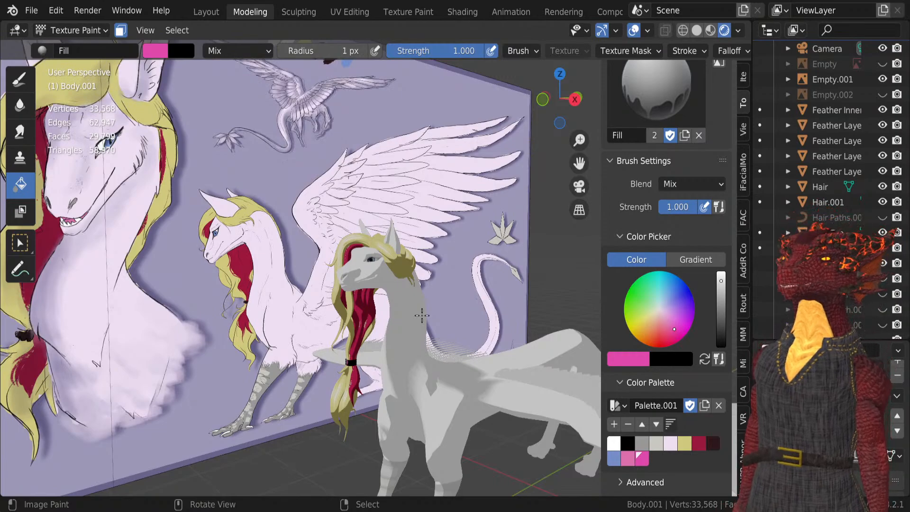
scroll(371, 251, up, 6)
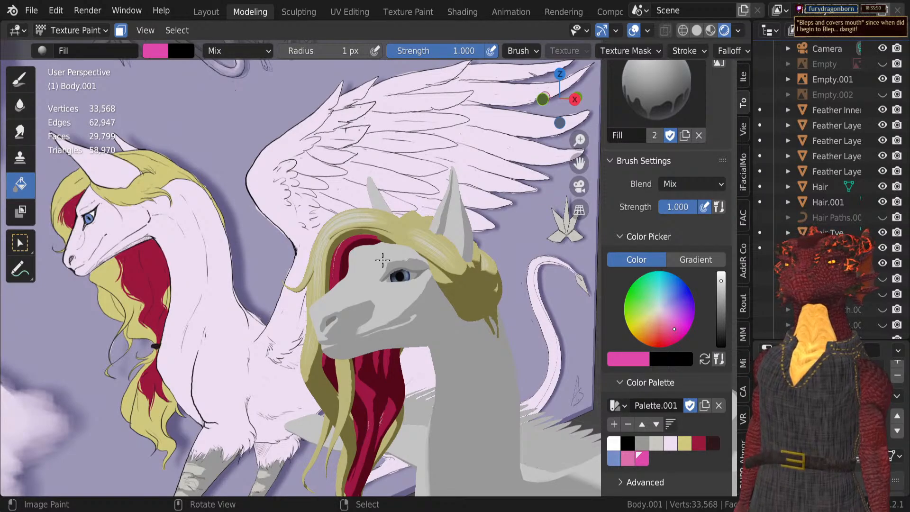
middle_drag(400, 323, 375, 279)
scroll(386, 334, down, 4)
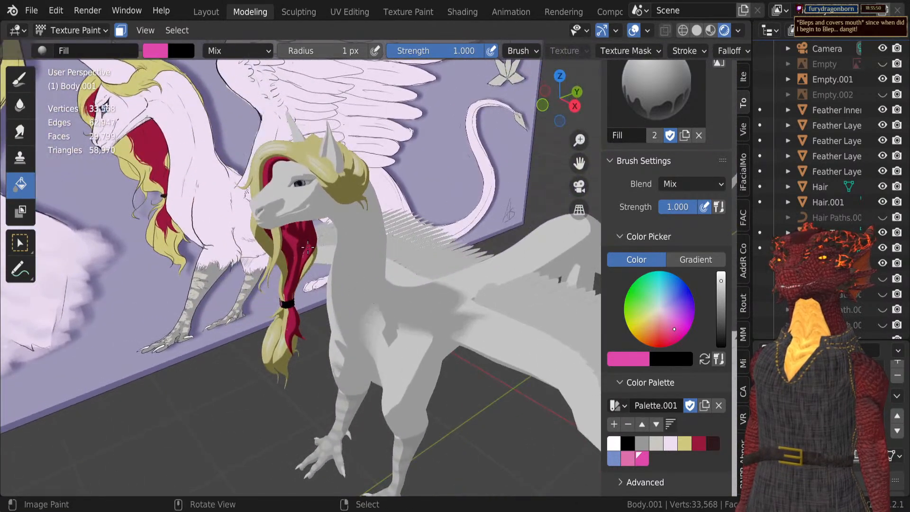
key(ctrl+s)
Step: Examine the mesh around the dragon's eye and head in Edit Mode, then return to Texture Paint mode
key(Tab)
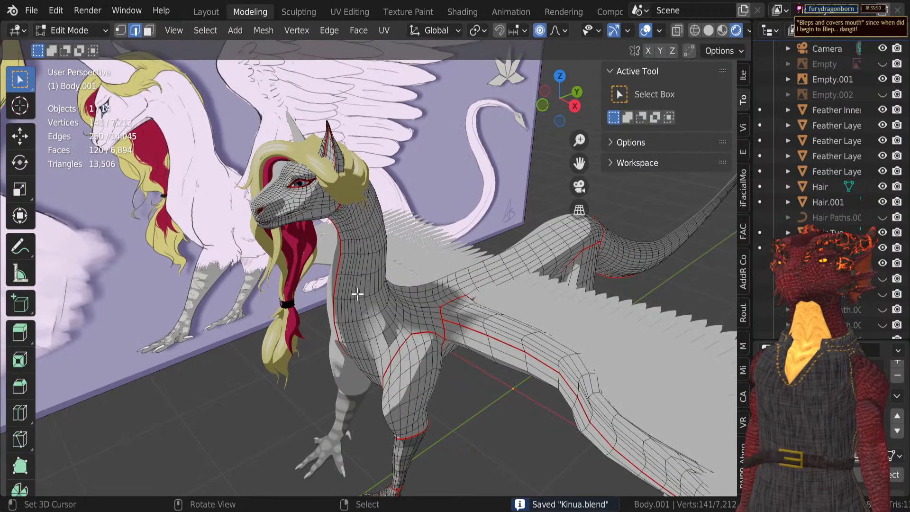
scroll(357, 285, up, 4)
shift+middle_drag(358, 278, 424, 346)
scroll(425, 346, up, 2)
middle_drag(374, 264, 405, 317)
scroll(408, 327, up, 6)
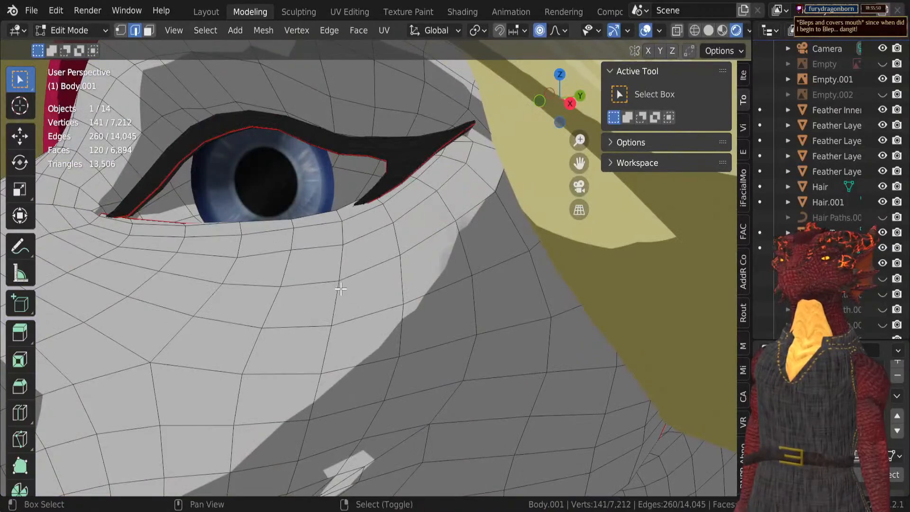
shift+middle_drag(341, 288, 369, 306)
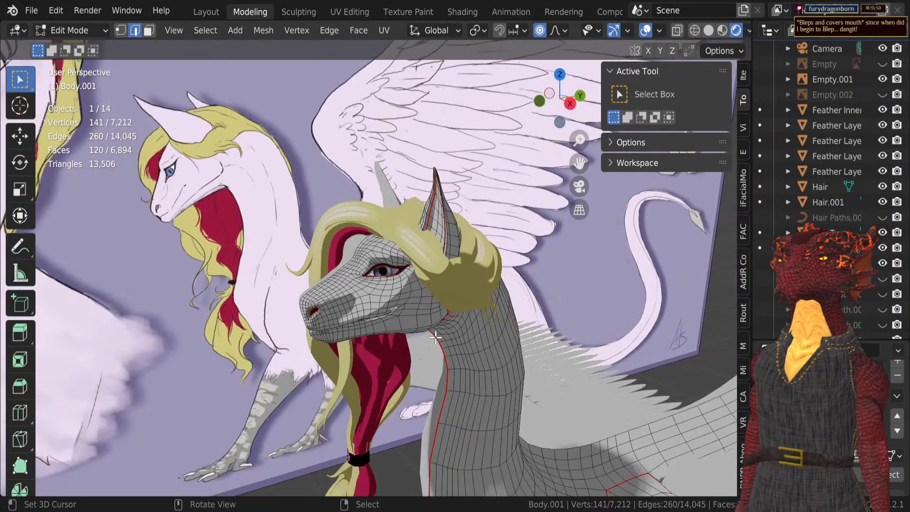
middle_drag(417, 327, 436, 328)
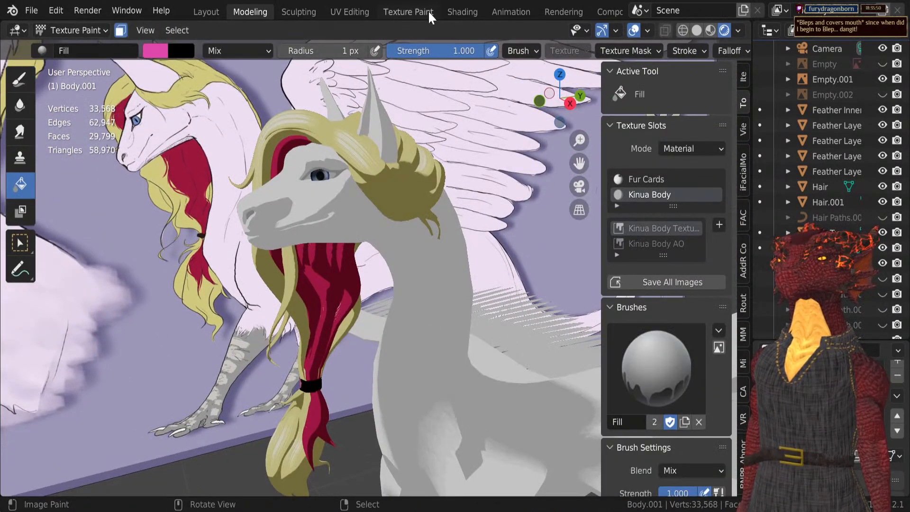
Step: Open the Texture Paint workspace, look over the body texture's UV islands, and turn off face selection masking
click(406, 12)
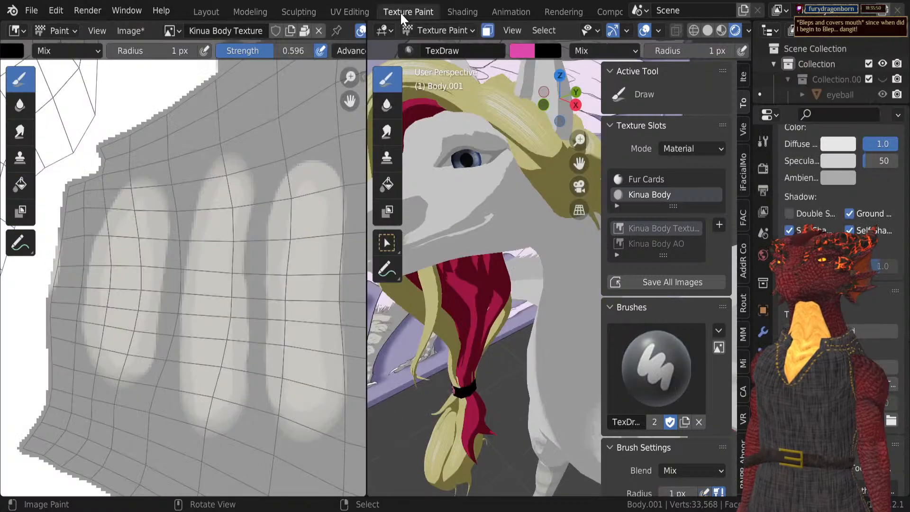
scroll(213, 233, down, 3)
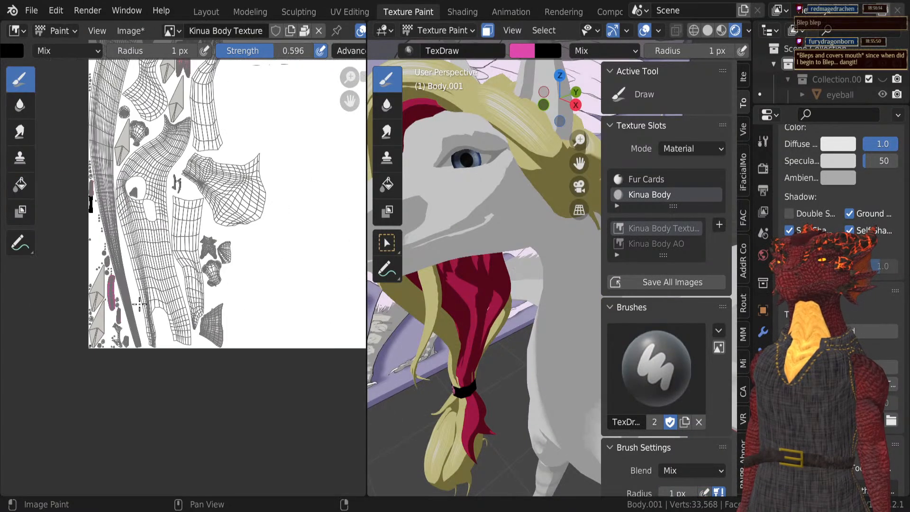
scroll(195, 233, up, 8)
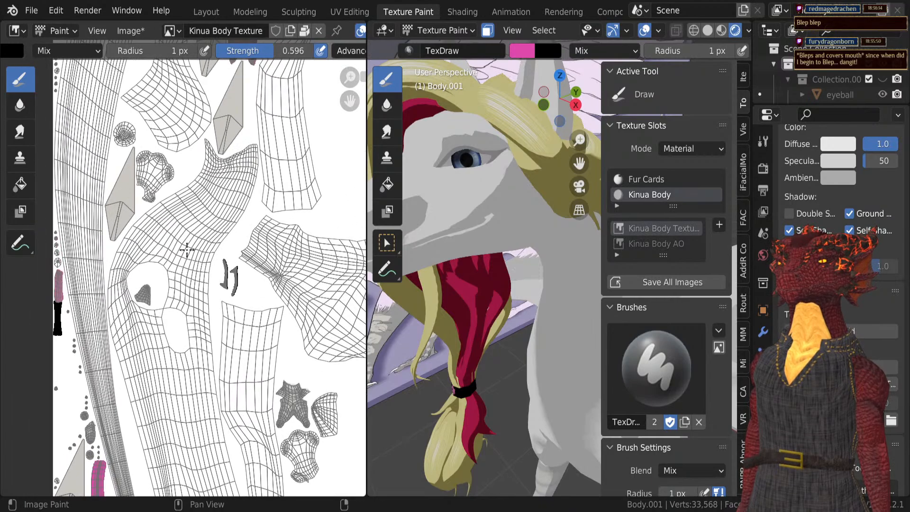
scroll(194, 175, down, 5)
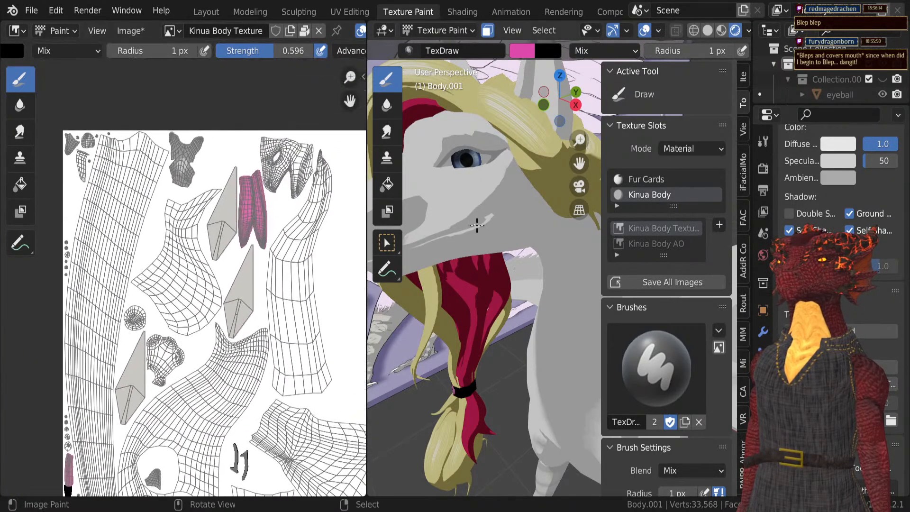
scroll(506, 211, down, 3)
scroll(506, 211, up, 4)
scroll(520, 212, up, 4)
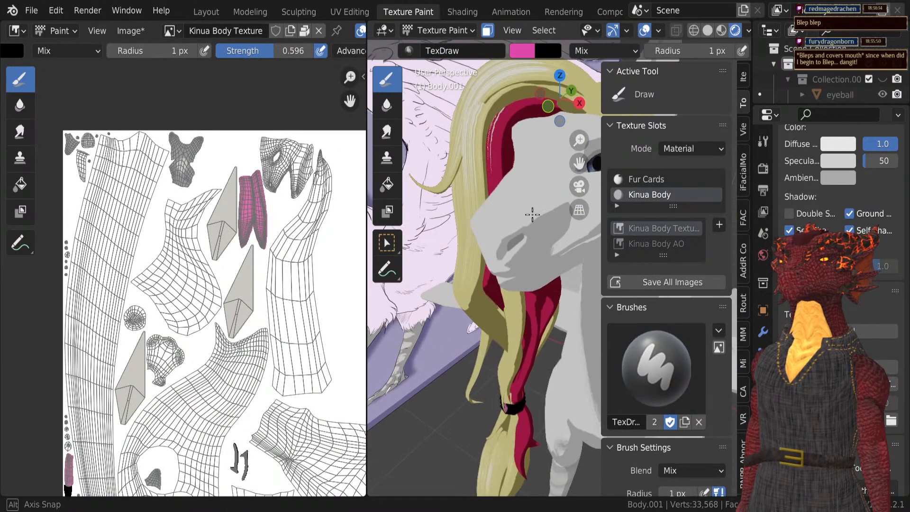
shift+middle_drag(532, 214, 490, 131)
click(488, 31)
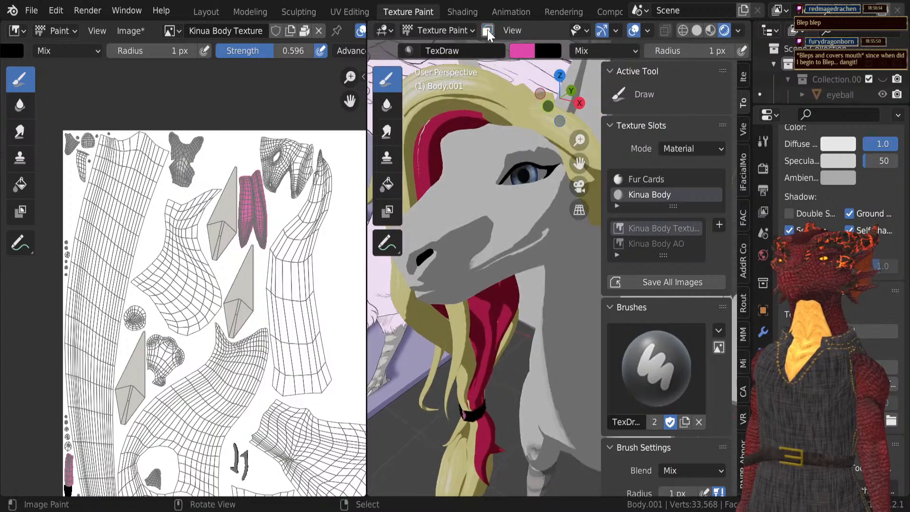
shift+middle_drag(515, 228, 448, 323)
scroll(448, 323, down, 6)
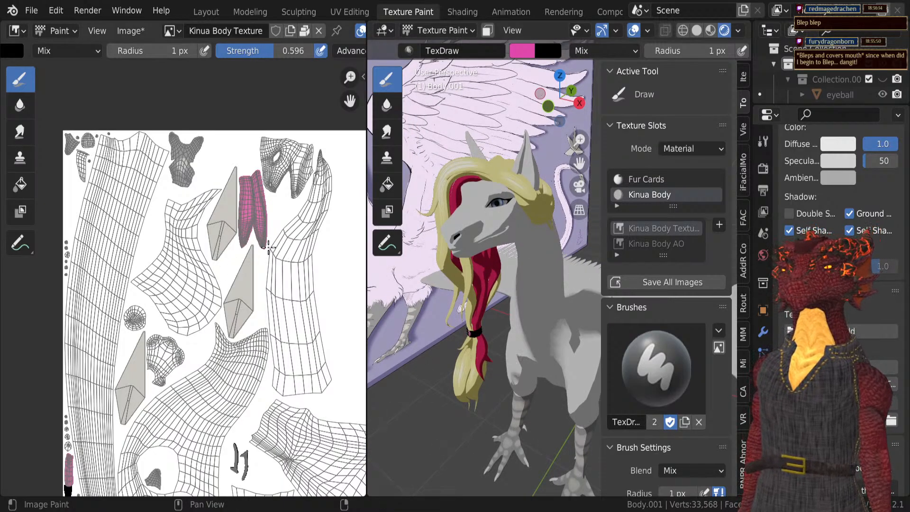
Step: Take white from Palette.001 as the brush color and darken it slightly to a light grey
scroll(277, 51, down, 8)
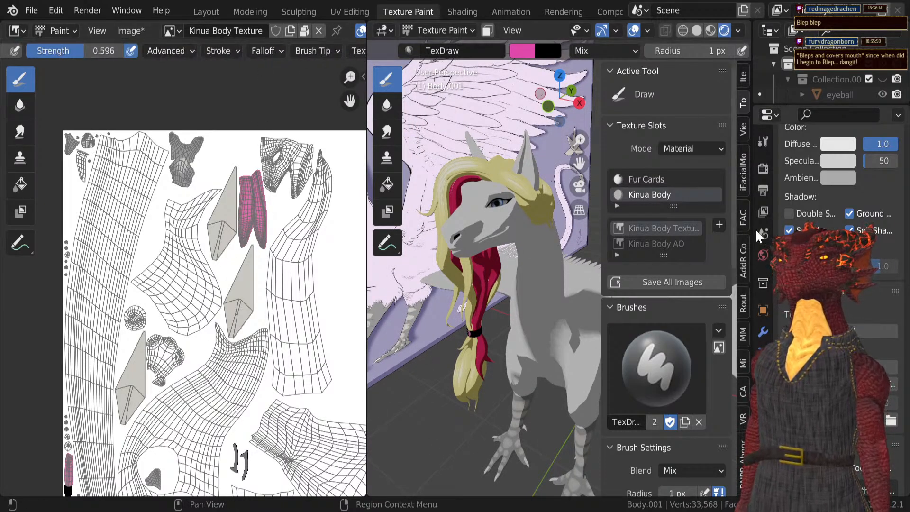
scroll(686, 318, down, 6)
scroll(686, 319, down, 6)
click(617, 460)
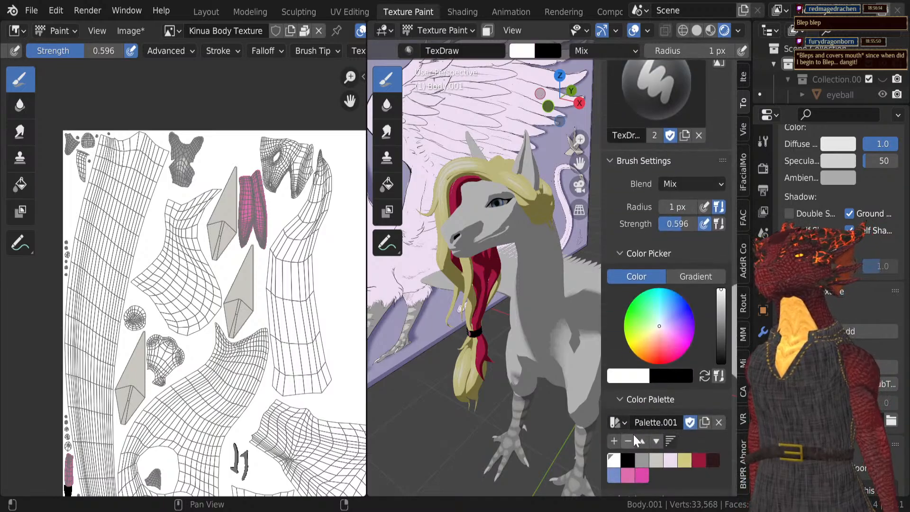
click(720, 300)
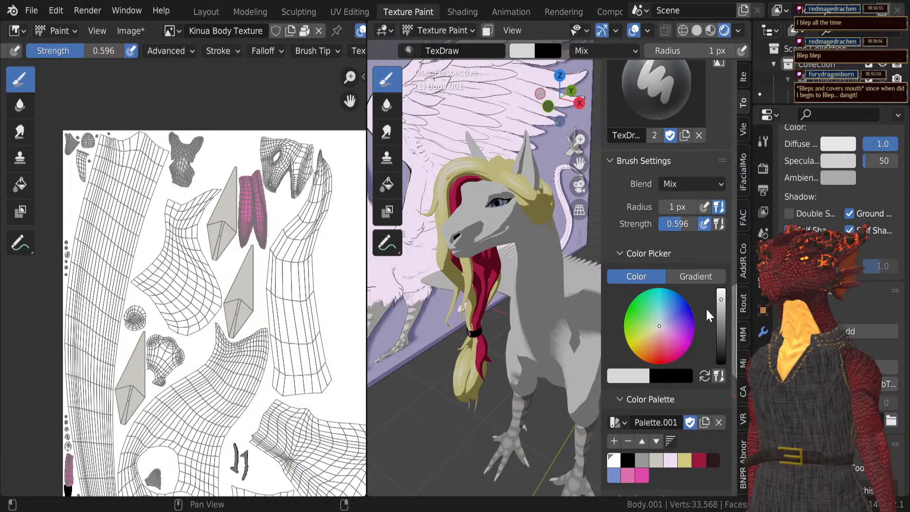
Step: Change the Draw brush's stroke method to Airbrush
scroll(317, 50, down, 5)
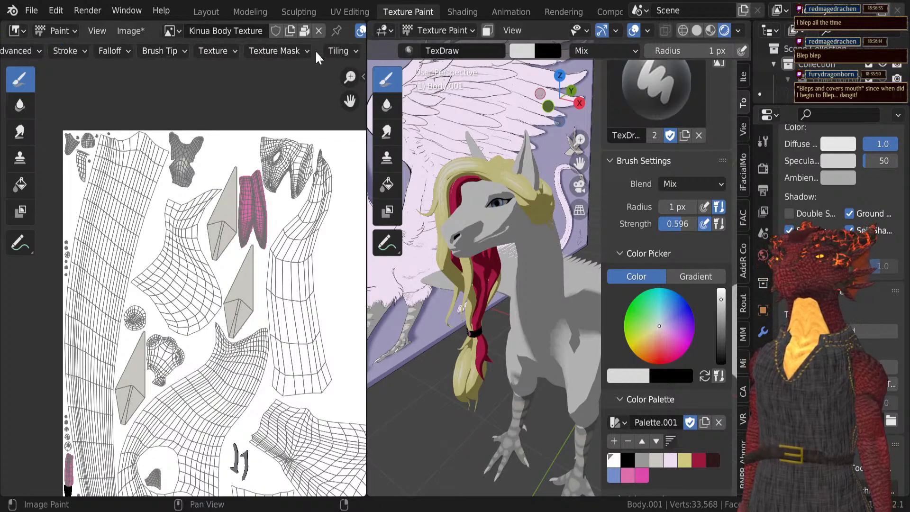
scroll(270, 48, up, 5)
click(206, 49)
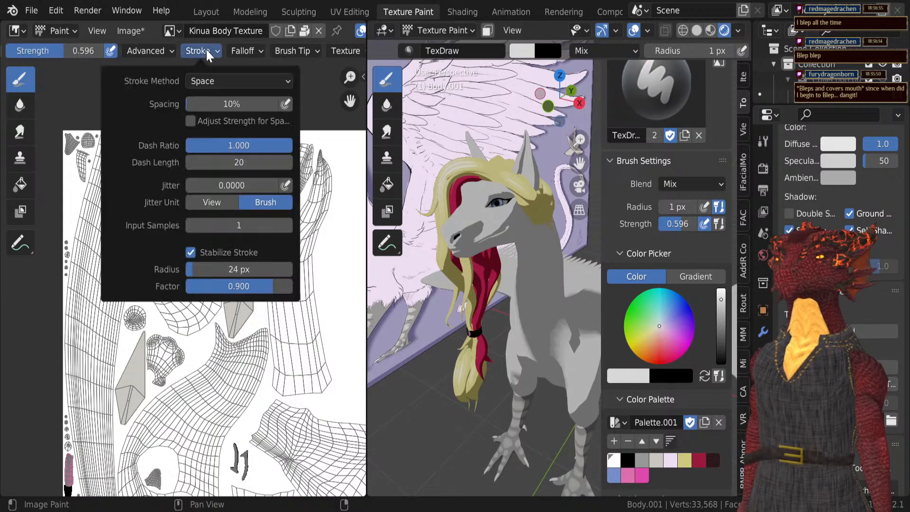
click(213, 81)
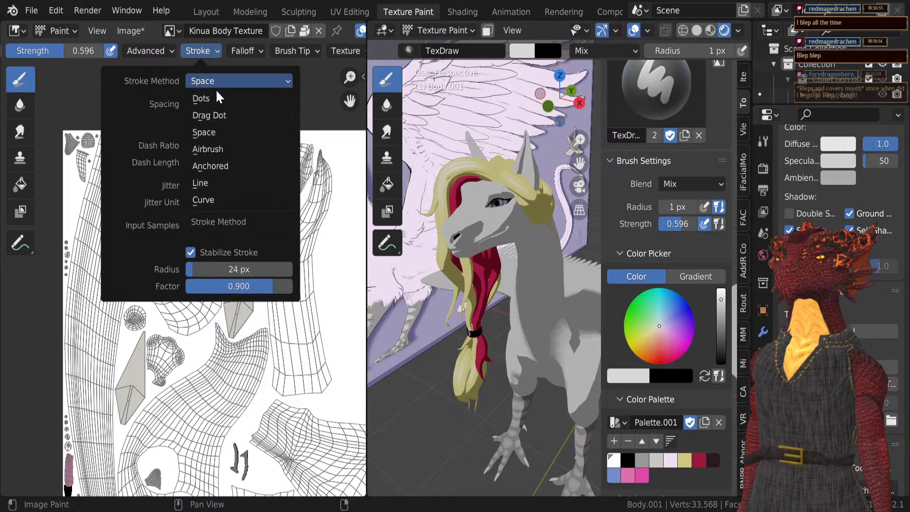
click(216, 149)
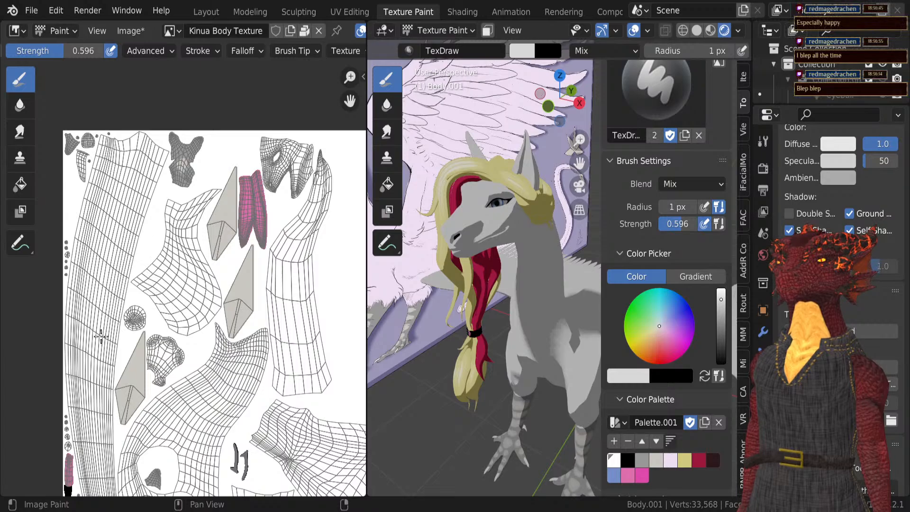
Step: Set the brush radius to 280 px and try light grey airbrush shading over the upper UV islands
scroll(155, 235, up, 6)
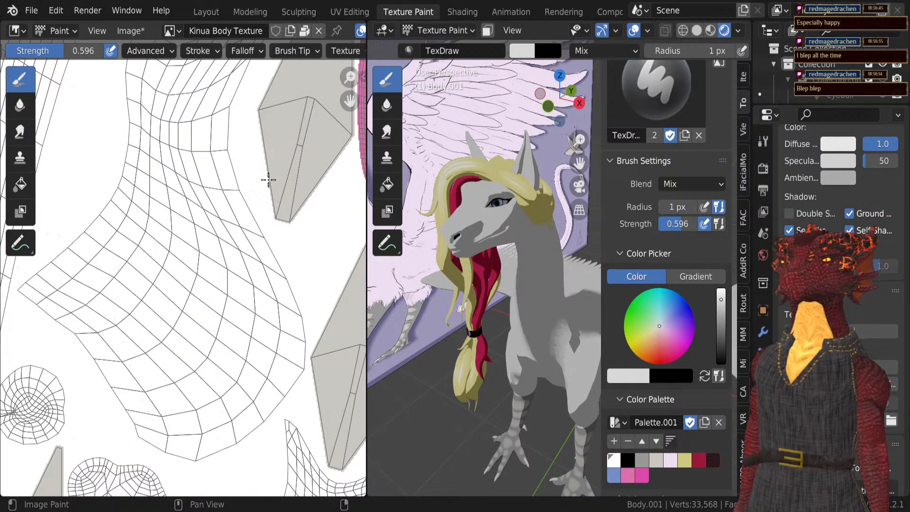
scroll(243, 232, up, 1)
middle_drag(279, 166, 256, 220)
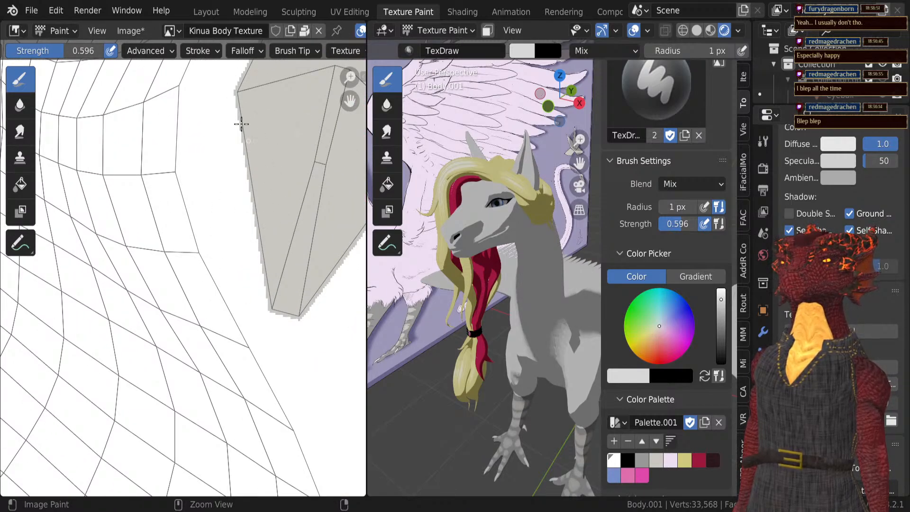
scroll(101, 89, up, 3)
scroll(76, 54, up, 8)
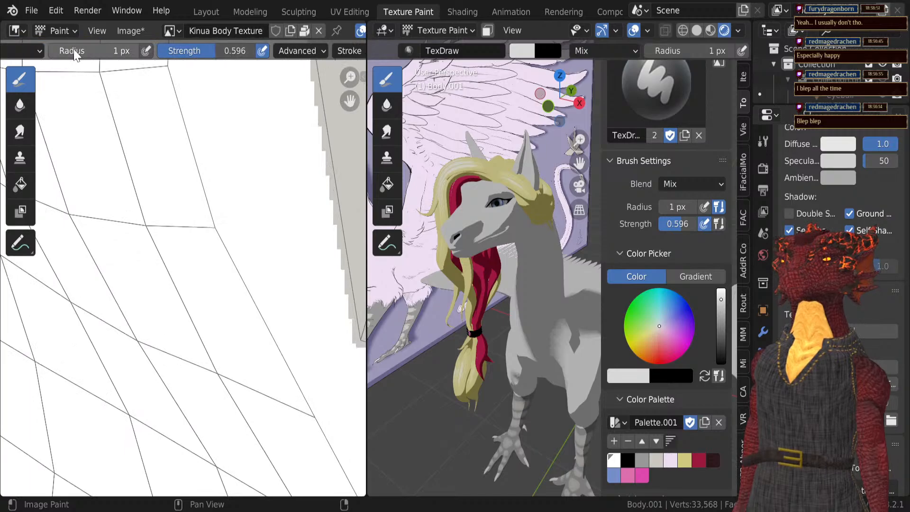
drag(74, 55, 138, 55)
scroll(142, 175, down, 5)
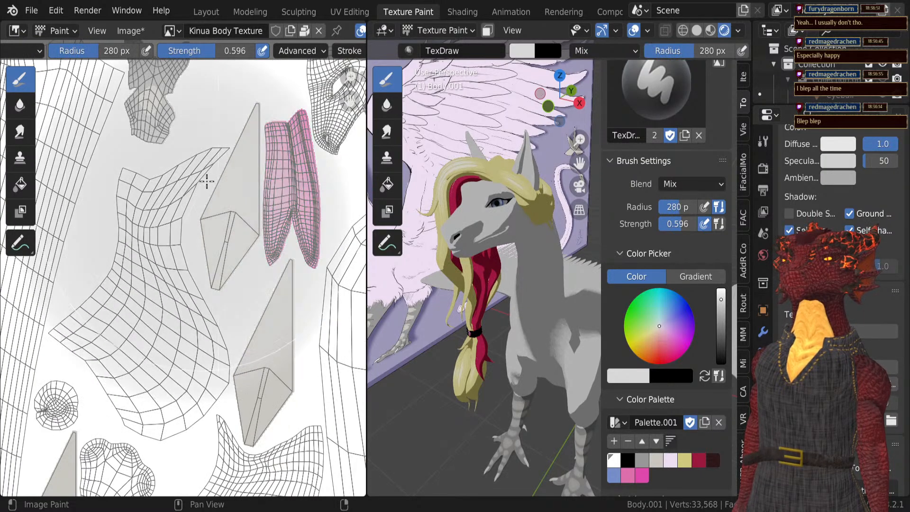
Step: Set the brush strength to 1.000 and the airbrush stroke's jitter to 0.7716
scroll(207, 181, up, 4)
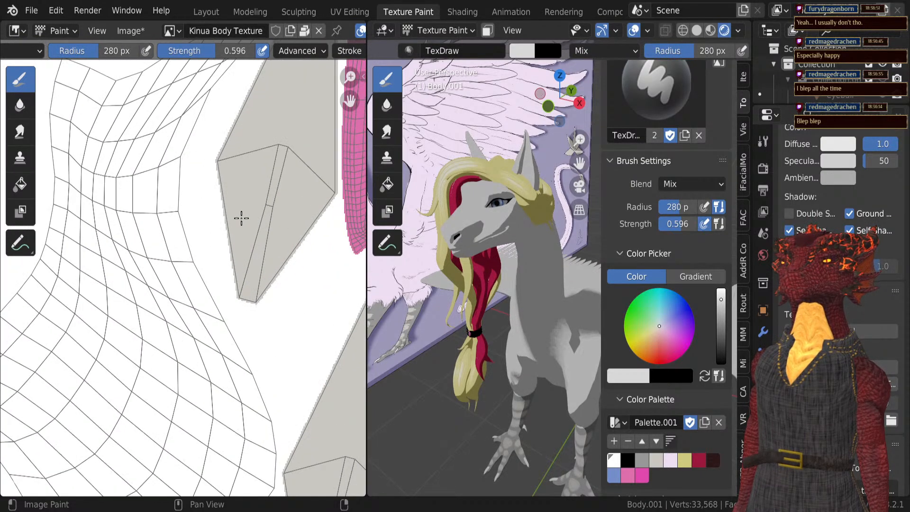
scroll(241, 218, down, 5)
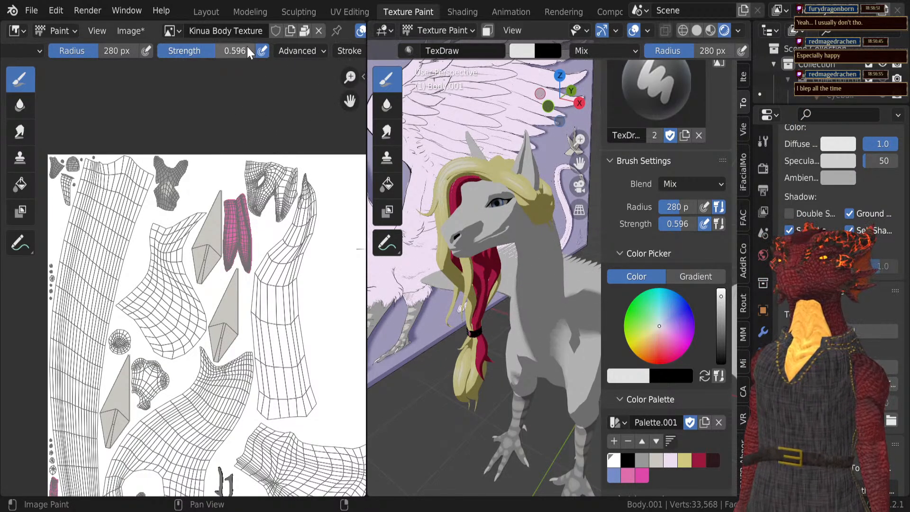
scroll(249, 52, up, 1)
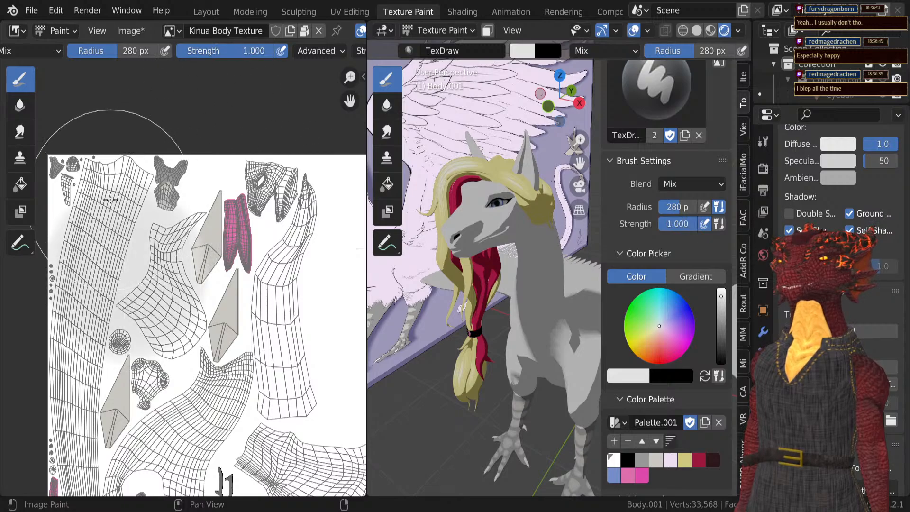
scroll(307, 56, down, 5)
click(277, 50)
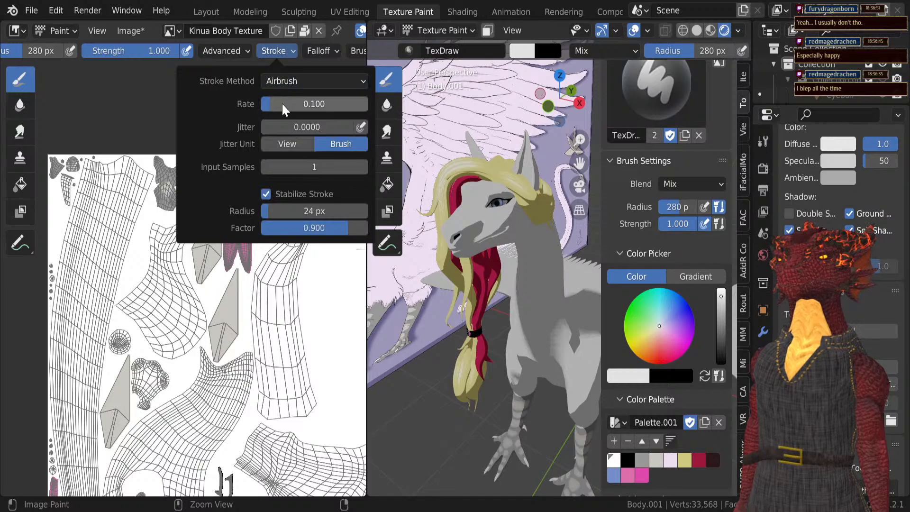
drag(299, 127, 320, 127)
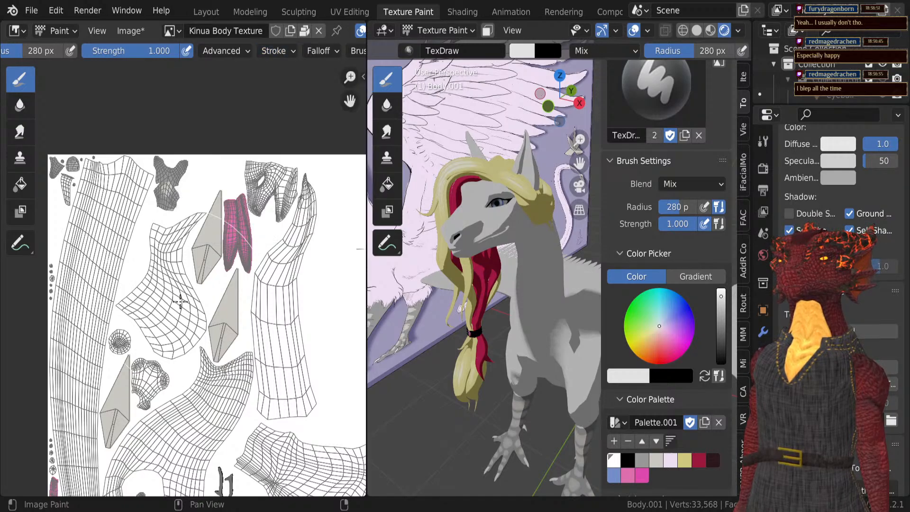
Step: Try light grey airbrush strokes on the body's UV islands at 280 px and 60 px radius, undoing each one
mouse_move(169, 316)
mouse_down()
mouse_move(178, 303)
mouse_move(137, 230)
mouse_move(166, 320)
mouse_up()
key(ctrl+z)
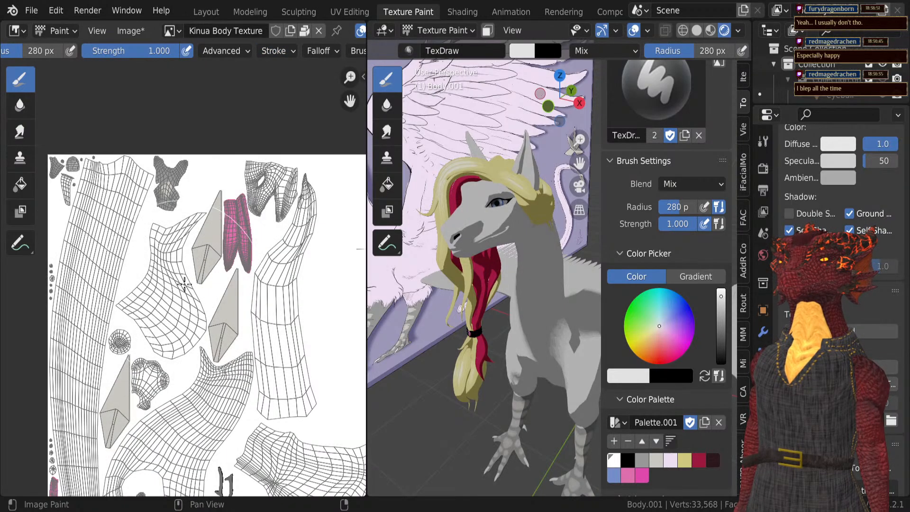
drag(44, 51, 4, 50)
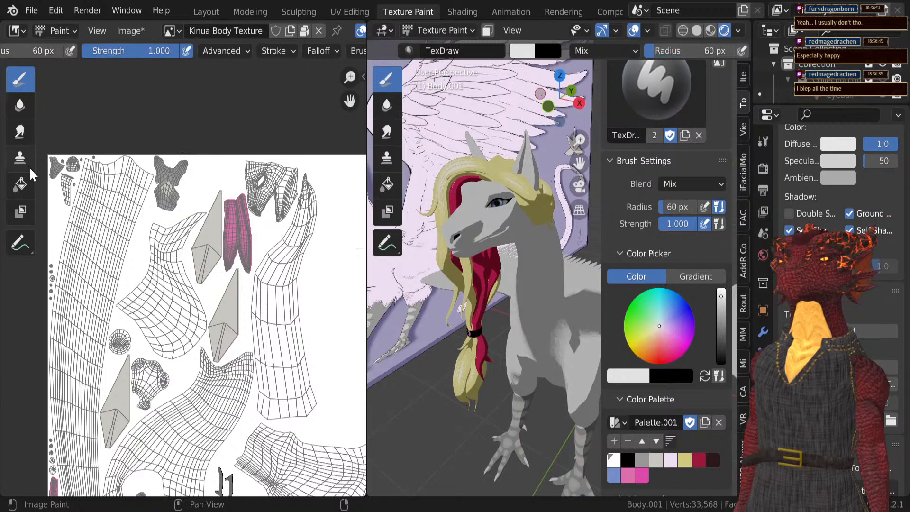
mouse_move(116, 221)
mouse_down()
mouse_move(88, 328)
mouse_move(114, 298)
mouse_up()
middle_drag(135, 305, 148, 254)
key(ctrl+z)
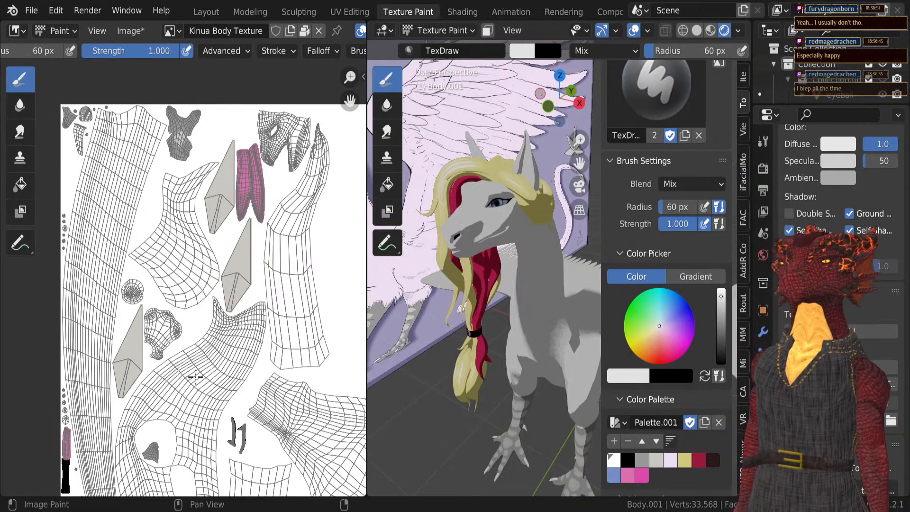
mouse_move(194, 374)
mouse_down()
mouse_move(216, 379)
mouse_move(239, 360)
mouse_up()
middle_drag(239, 360, 204, 335)
key(ctrl+z)
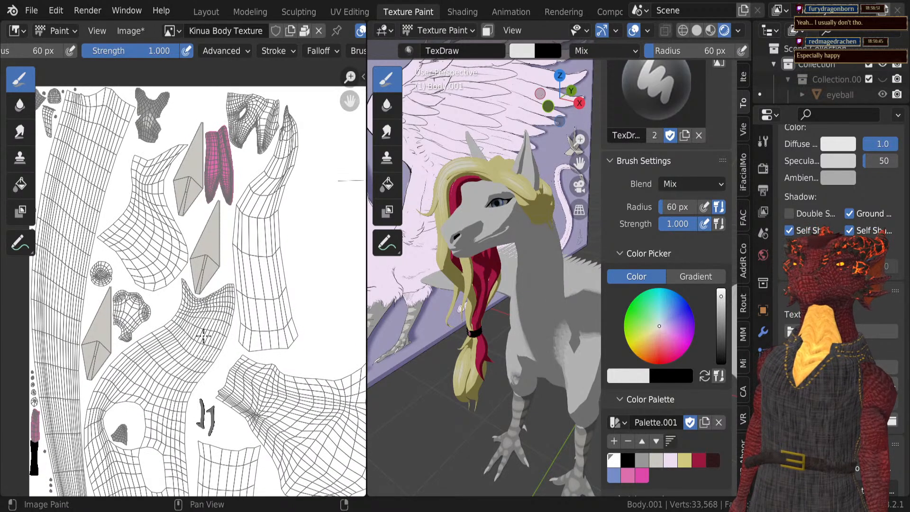
Step: Reduce the brush radius to 6 px and its strength to 0.534
click(95, 58)
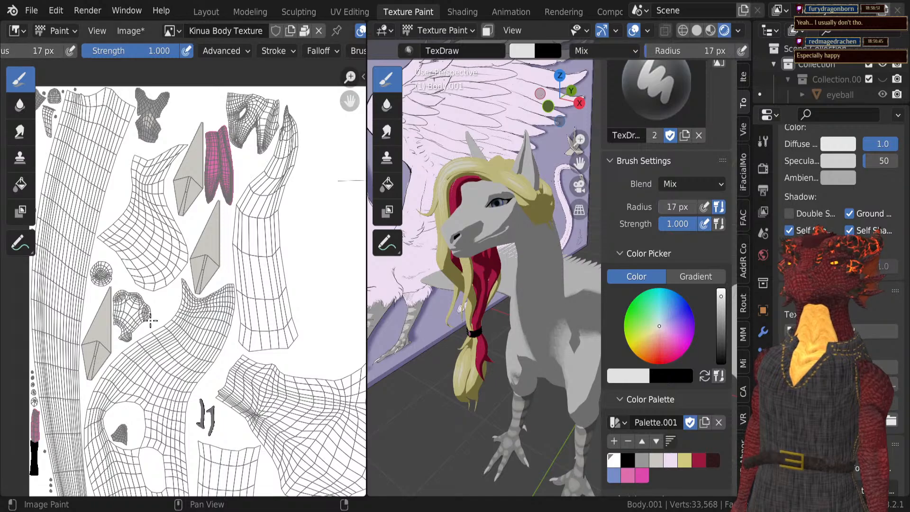
middle_drag(178, 392, 205, 327)
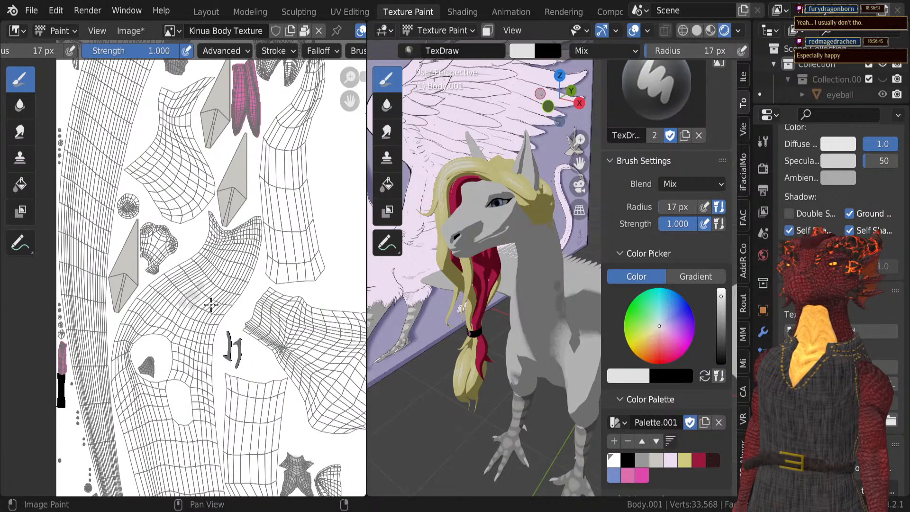
drag(34, 50, 17, 51)
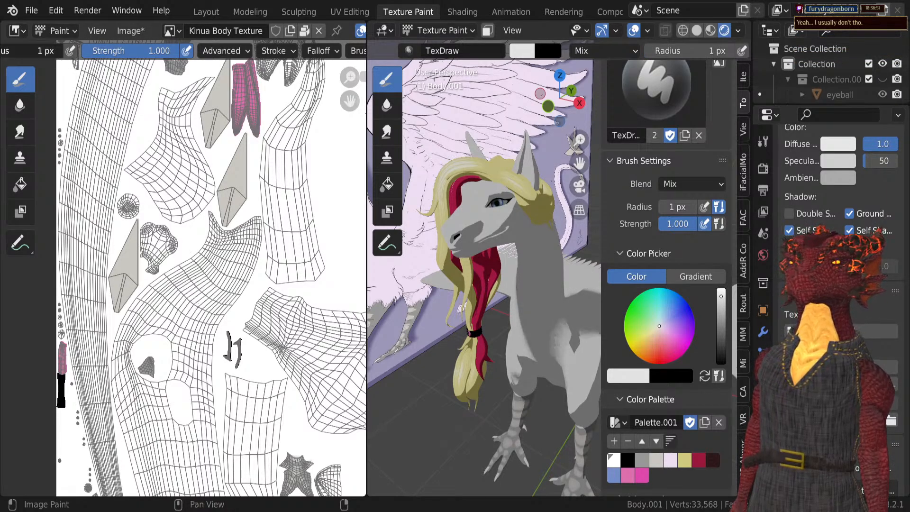
drag(34, 50, 18, 51)
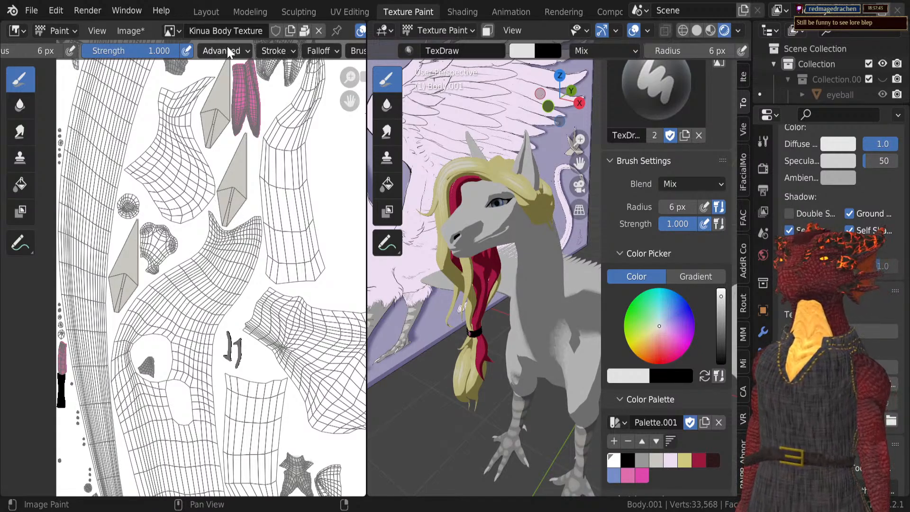
drag(152, 51, 136, 51)
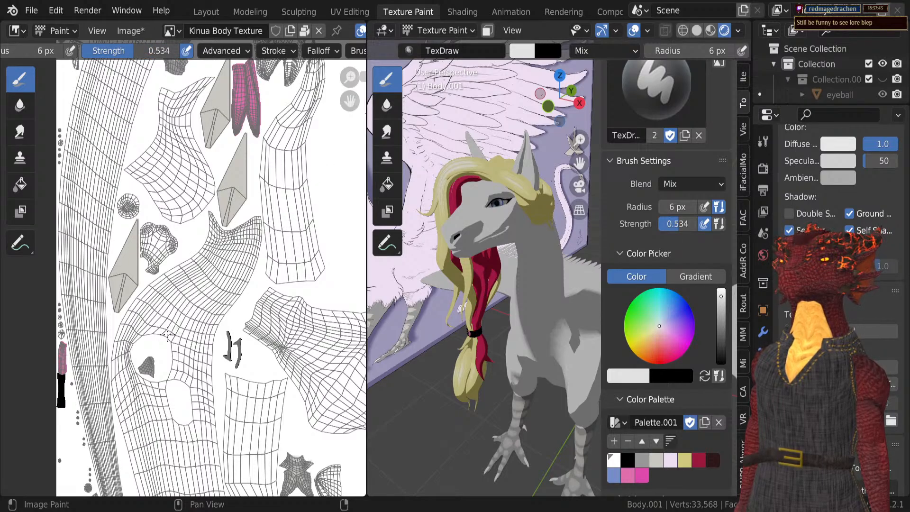
Step: Apply the smooth preset to the brush's custom falloff curve
middle_drag(506, 334, 450, 327)
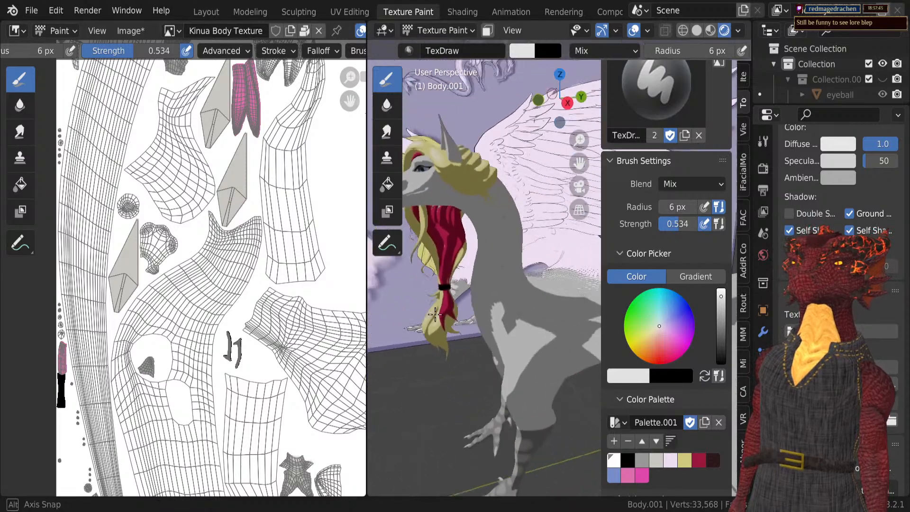
scroll(476, 260, up, 3)
shift+middle_drag(504, 249, 480, 259)
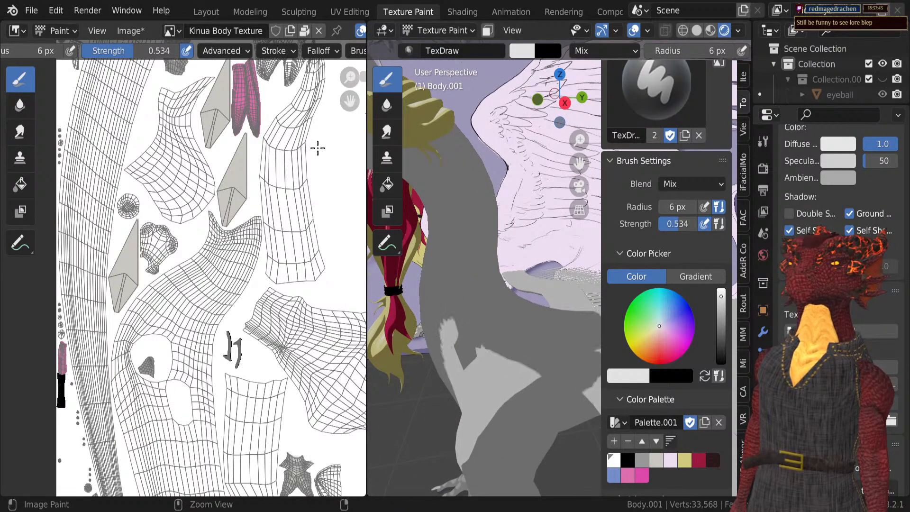
click(323, 50)
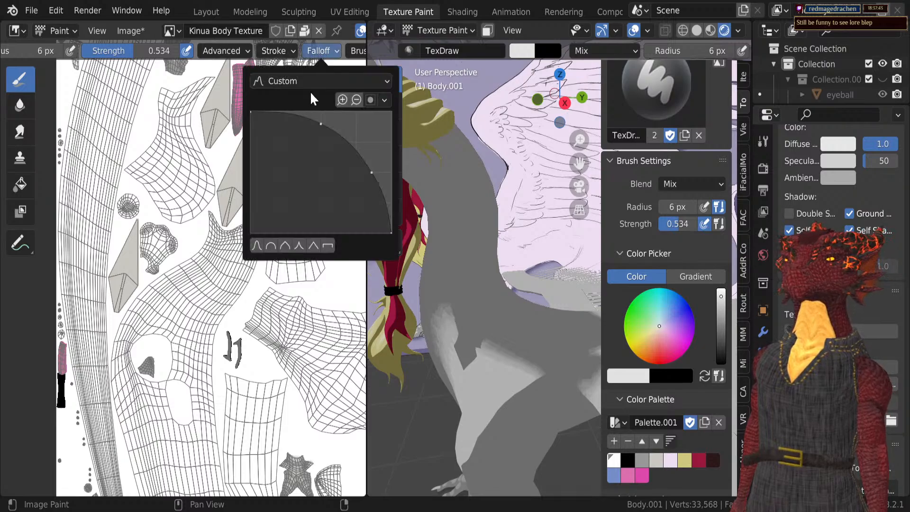
click(257, 245)
Step: Set the airbrush stroke rate to 1.000 and turn off Stabilize Stroke
click(295, 51)
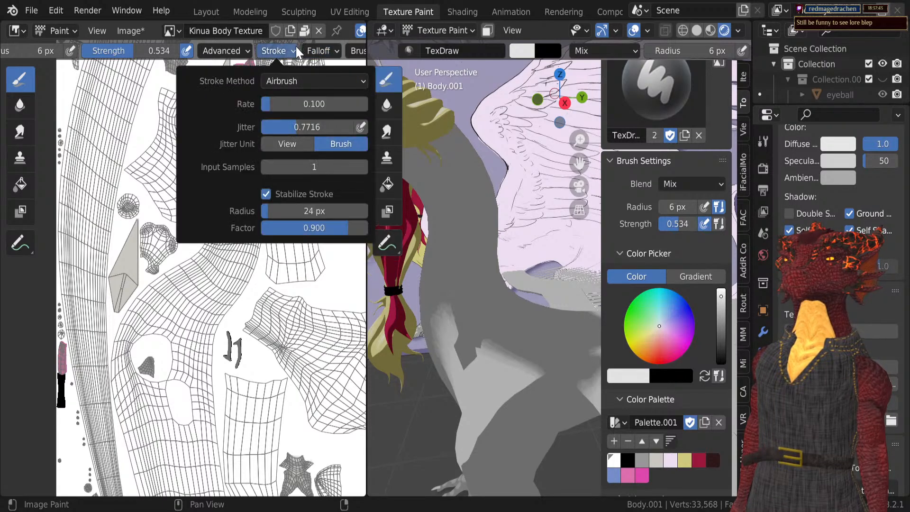
drag(291, 108, 389, 108)
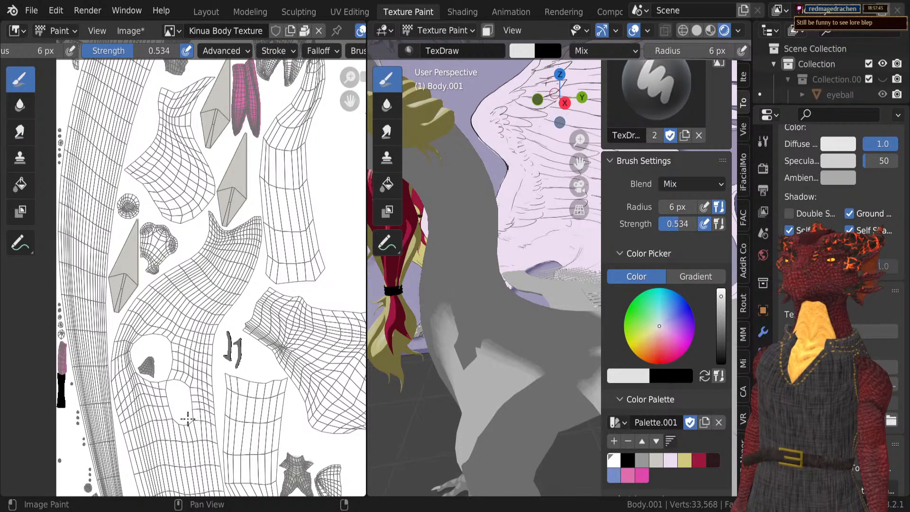
click(277, 51)
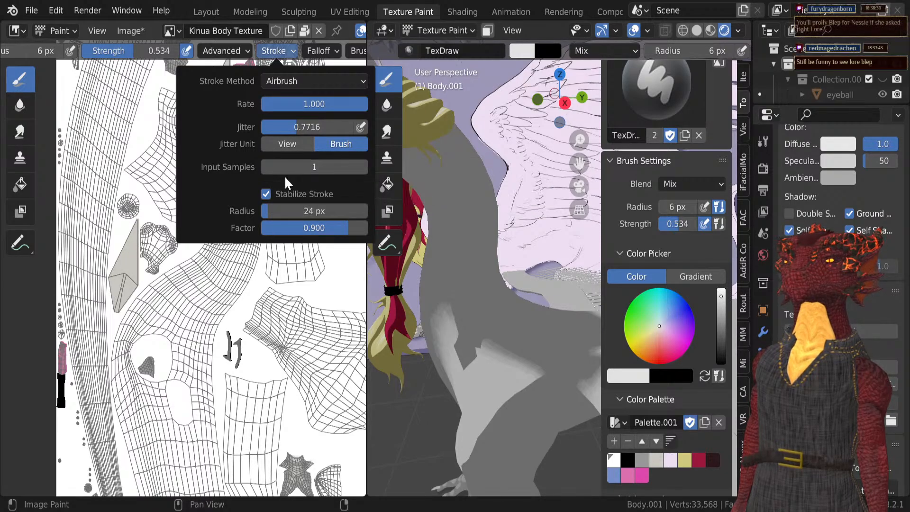
click(266, 193)
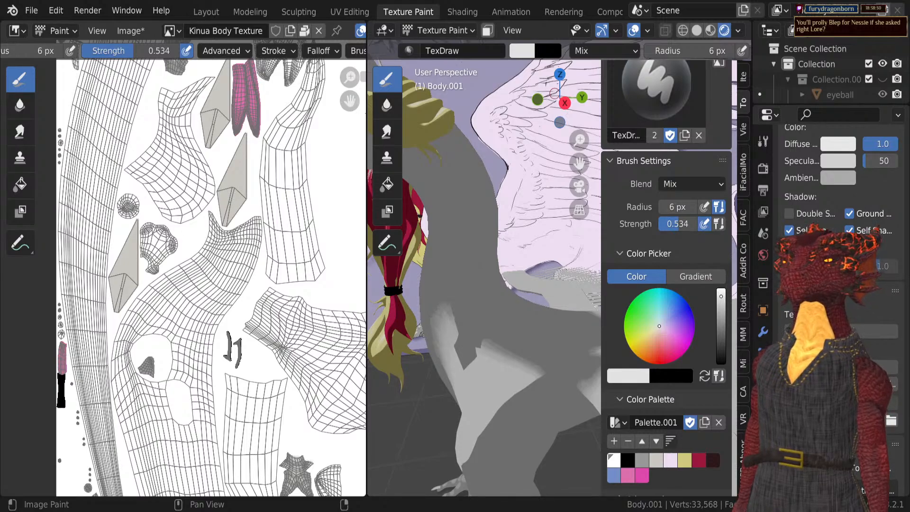
Step: Put the body mesh into Edit Mode and set the image paint brush radius to 500 px
scroll(201, 264, up, 6)
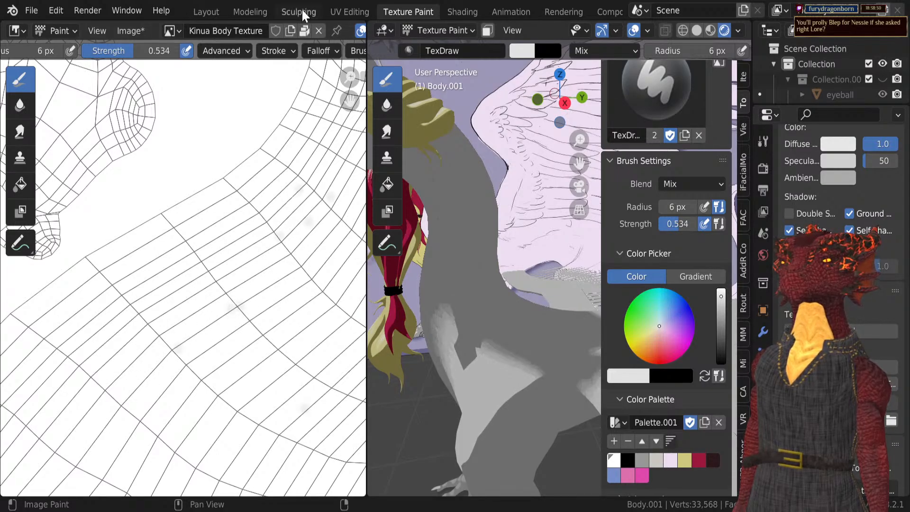
scroll(272, 171, down, 2)
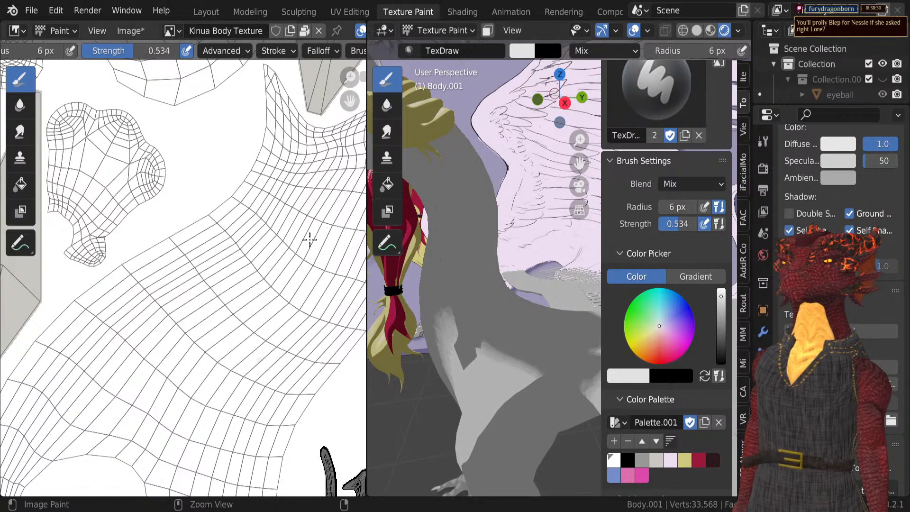
key(Tab)
click(292, 53)
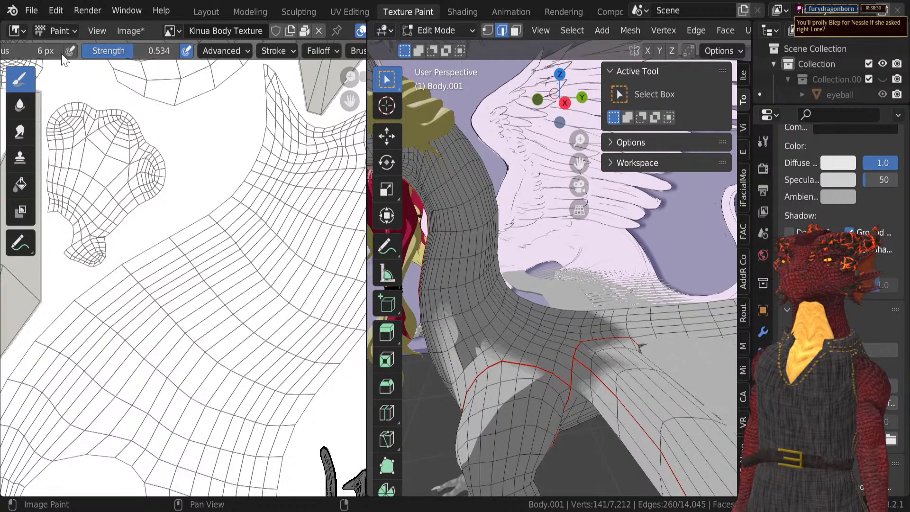
drag(62, 54, 159, 54)
Step: Try broad light grey shading across the body texture, check it on the dragon's neck and head, and undo it
scroll(242, 315, down, 6)
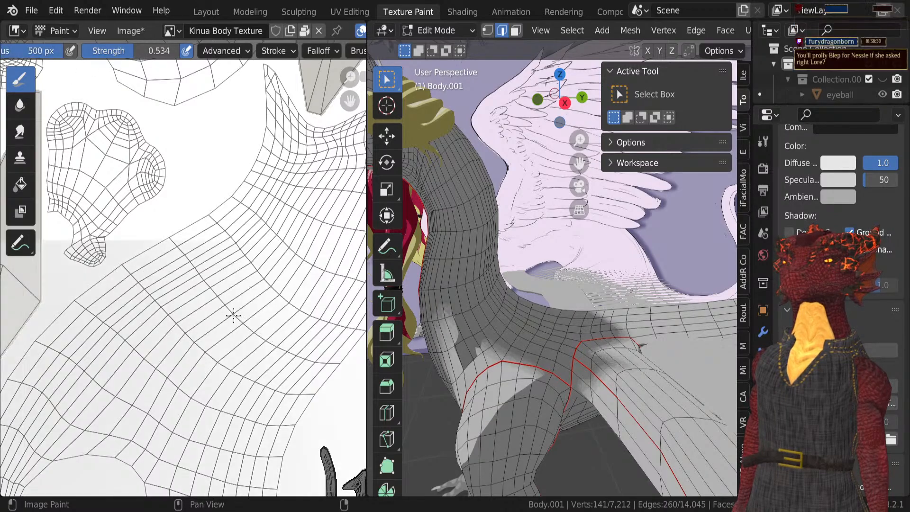
mouse_move(208, 365)
mouse_down()
mouse_move(194, 341)
mouse_move(190, 237)
mouse_up()
scroll(490, 313, down, 1)
middle_drag(490, 313, 592, 318)
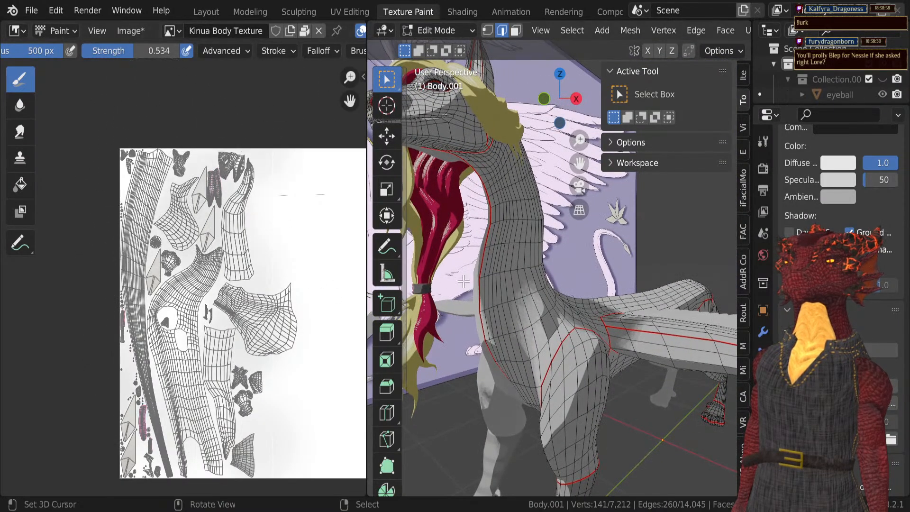
middle_drag(488, 284, 532, 321)
key(ctrl+z)
key(ctrl+z)
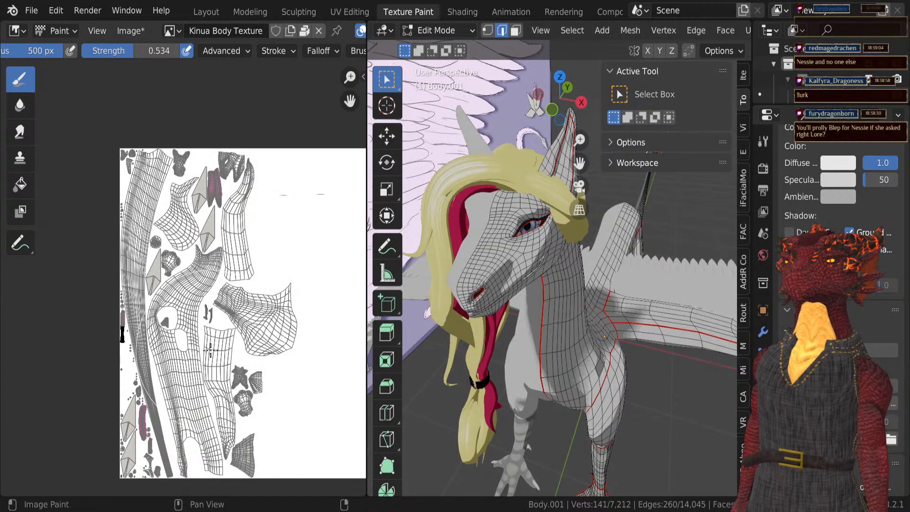
Step: Airbrush soft light grey over the texture's lower blank area and the upper UV islands, checking the shading on the dragon's wing and foreleg
drag(180, 432, 296, 434)
drag(158, 204, 186, 233)
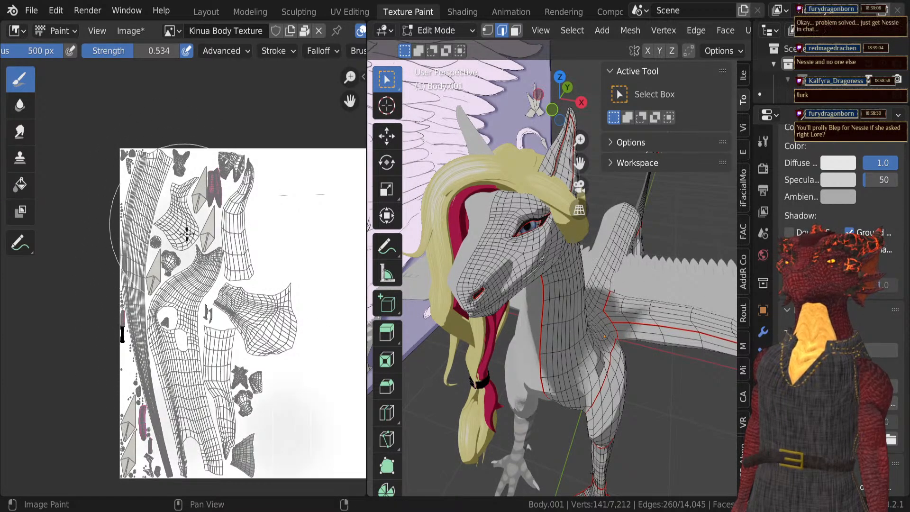
scroll(175, 316, up, 3)
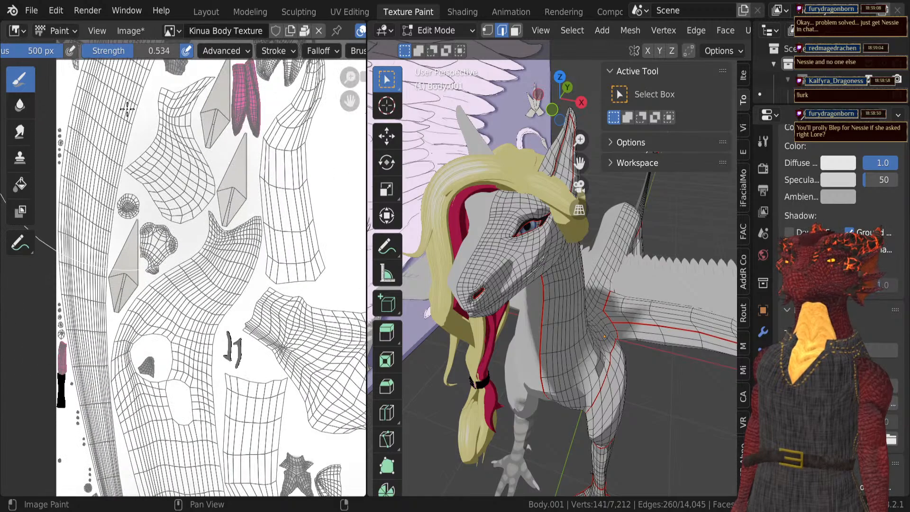
scroll(189, 275, down, 2)
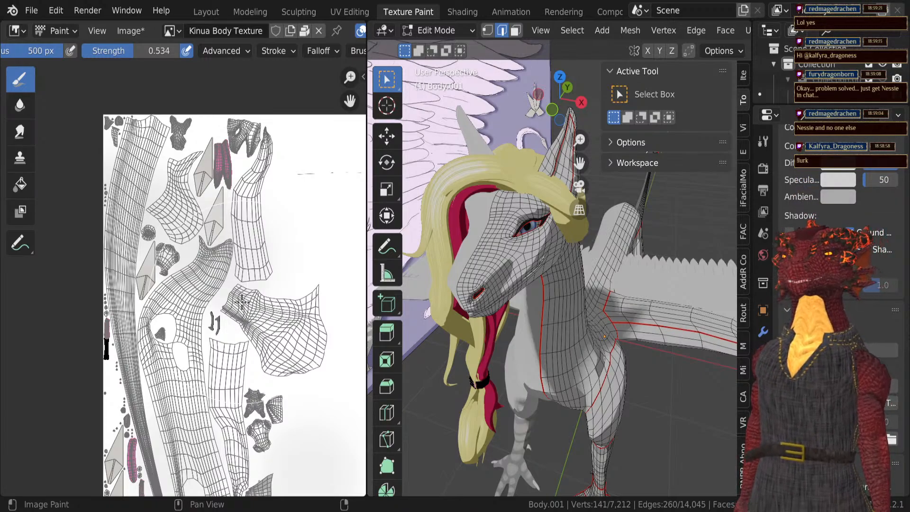
scroll(589, 299, down, 5)
middle_drag(589, 299, 388, 283)
scroll(526, 302, up, 4)
scroll(229, 347, up, 2)
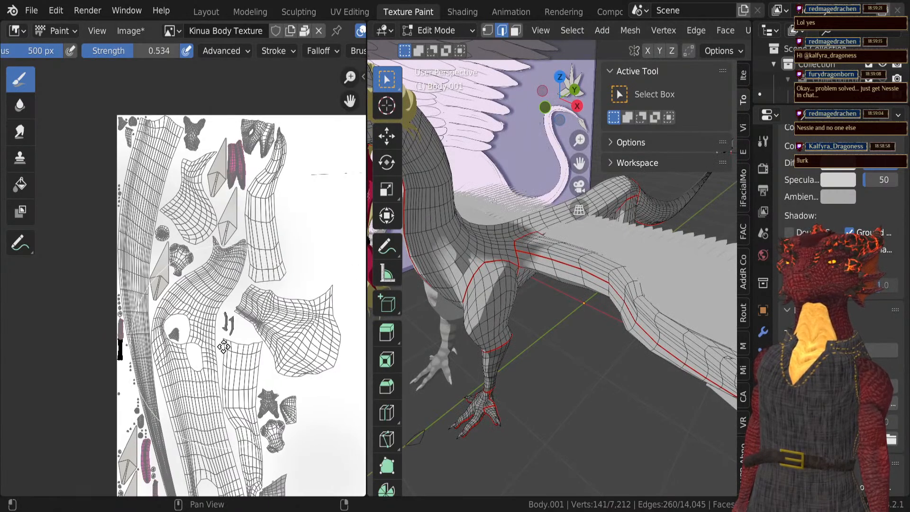
Step: Airbrush soft light grey over the central body UV island beside its round opening
scroll(246, 327, up, 2)
mouse_move(265, 369)
mouse_down()
mouse_move(261, 396)
mouse_move(268, 386)
mouse_up()
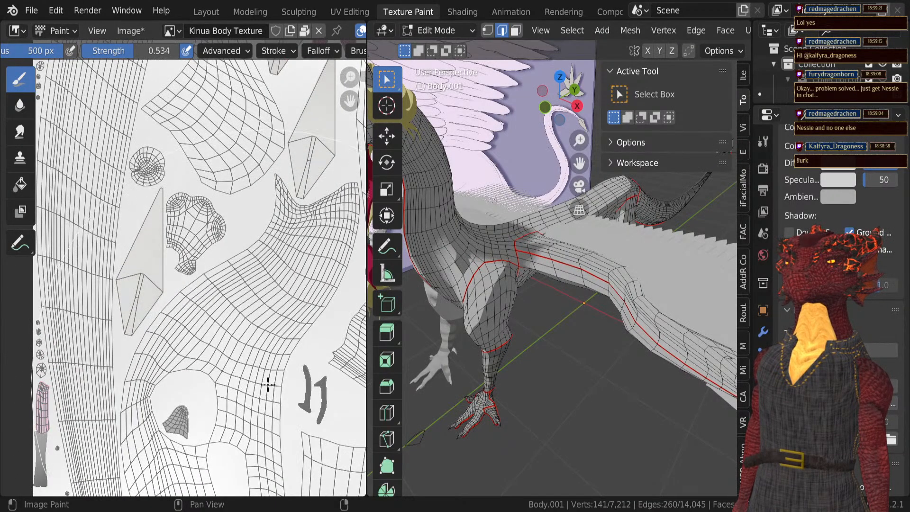
scroll(268, 381, down, 3)
scroll(216, 302, down, 4)
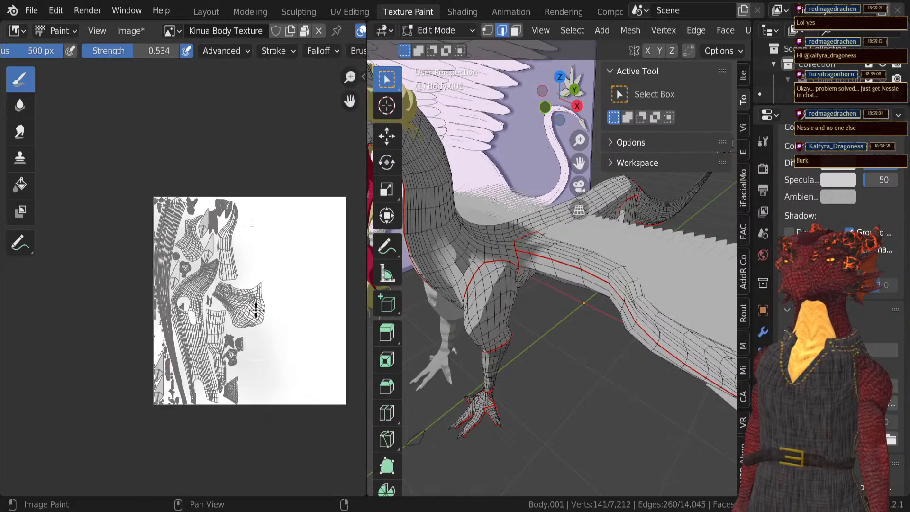
scroll(216, 302, up, 3)
scroll(478, 298, down, 3)
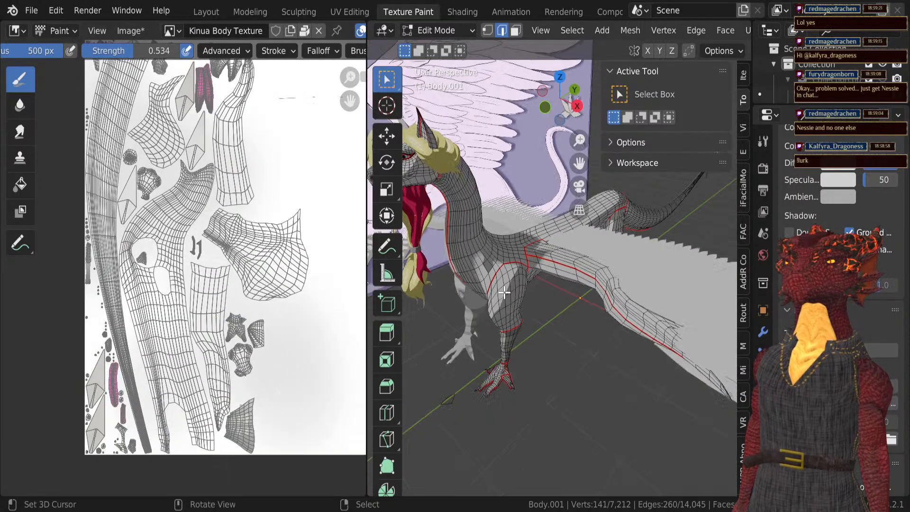
Step: Airbrush soft light grey over the head's UV island and its neighbours, checking the shading on the dragon's head from several sides
mouse_move(479, 299)
middle_down()
mouse_move(532, 285)
mouse_move(477, 239)
mouse_move(559, 304)
middle_up()
key(Tab)
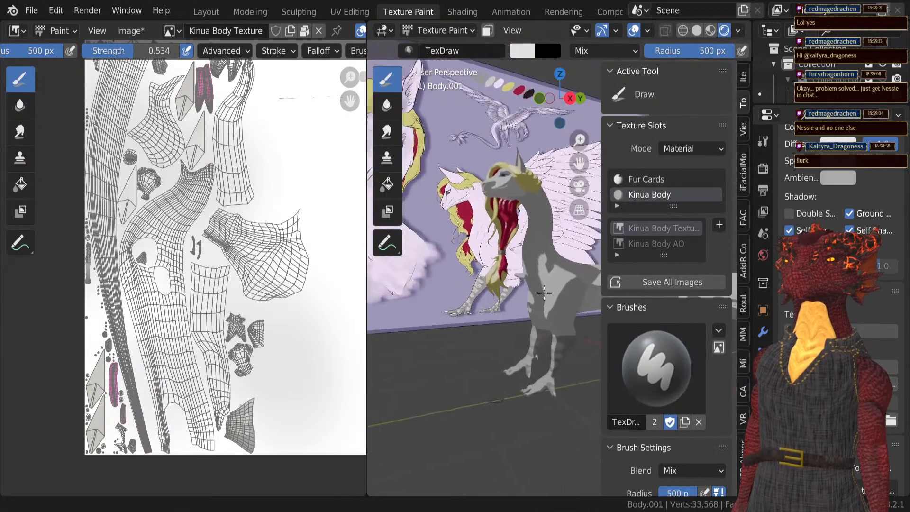
scroll(531, 232, up, 4)
shift+middle_drag(514, 94, 517, 227)
key(Tab)
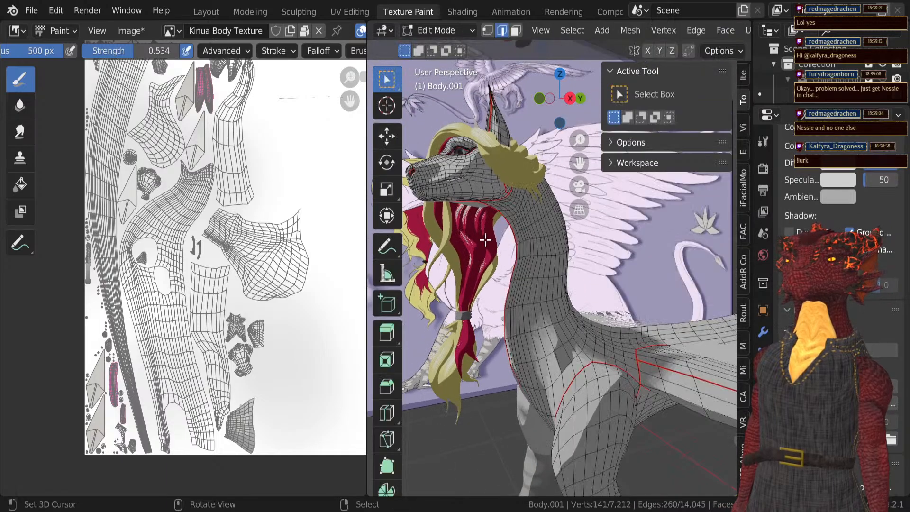
middle_drag(252, 232, 295, 335)
scroll(279, 256, up, 2)
middle_drag(264, 125, 200, 247)
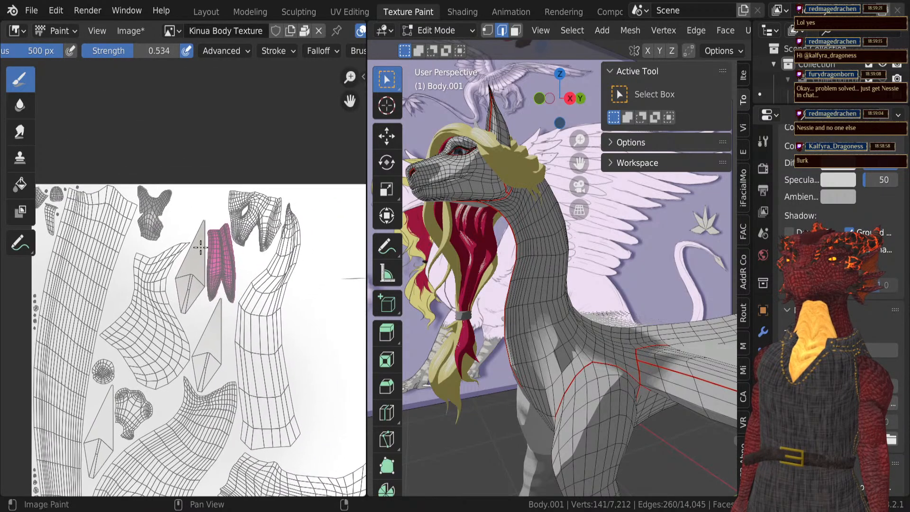
key(Tab)
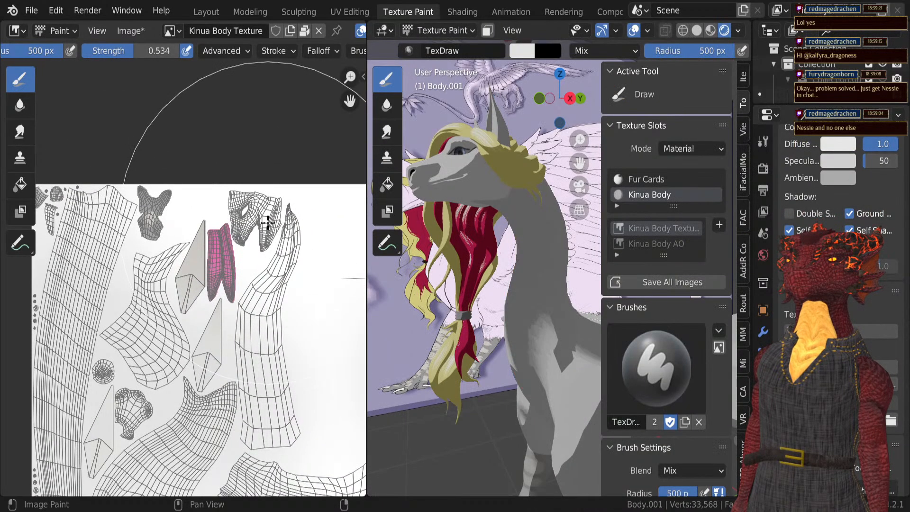
mouse_move(261, 229)
mouse_down()
mouse_move(256, 237)
mouse_move(306, 206)
mouse_move(293, 202)
mouse_up()
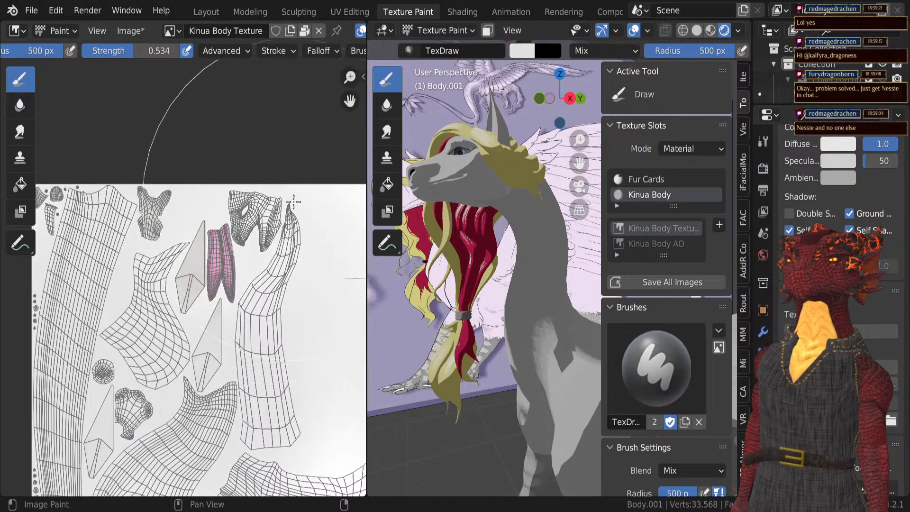
middle_drag(516, 185, 474, 189)
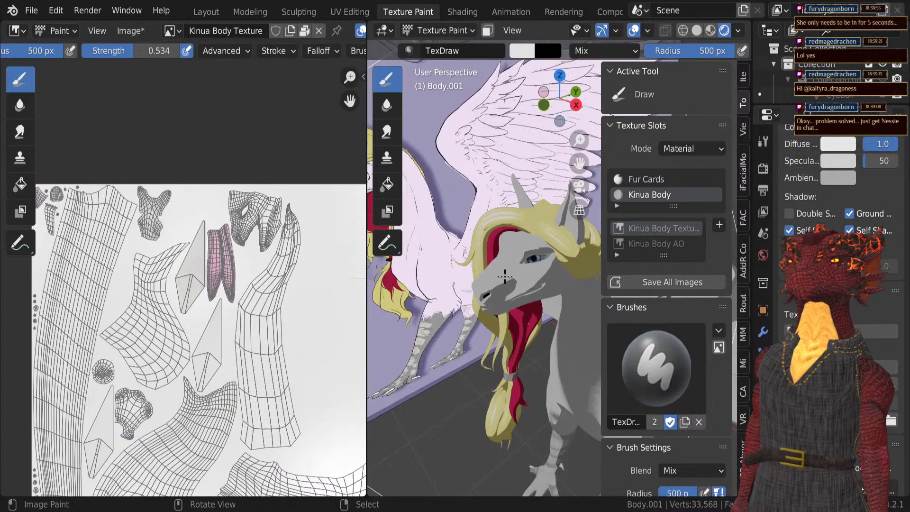
middle_drag(505, 276, 662, 280)
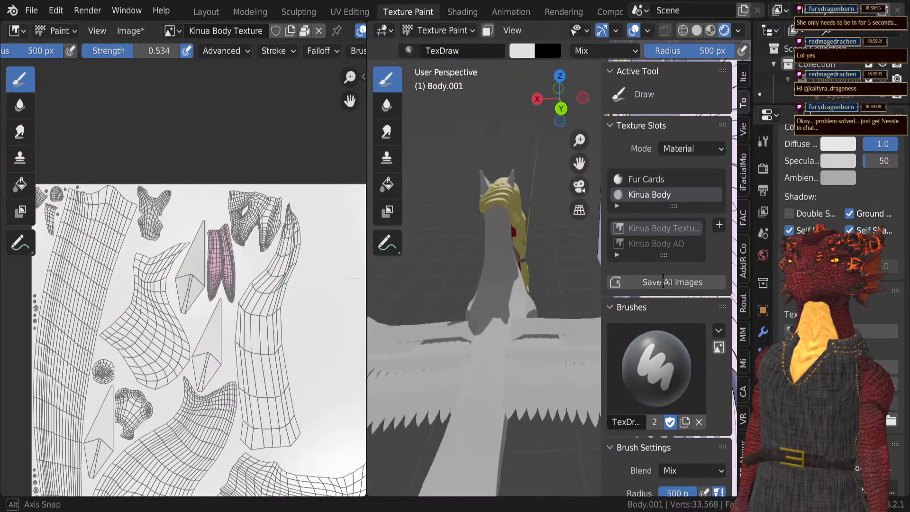
Step: Switch the 3D view to Material Preview shading and examine the dragon's face and neck in and out of Edit Mode
key(z)
click(492, 390)
mouse_move(474, 359)
middle_down()
mouse_move(610, 352)
mouse_move(575, 316)
middle_up()
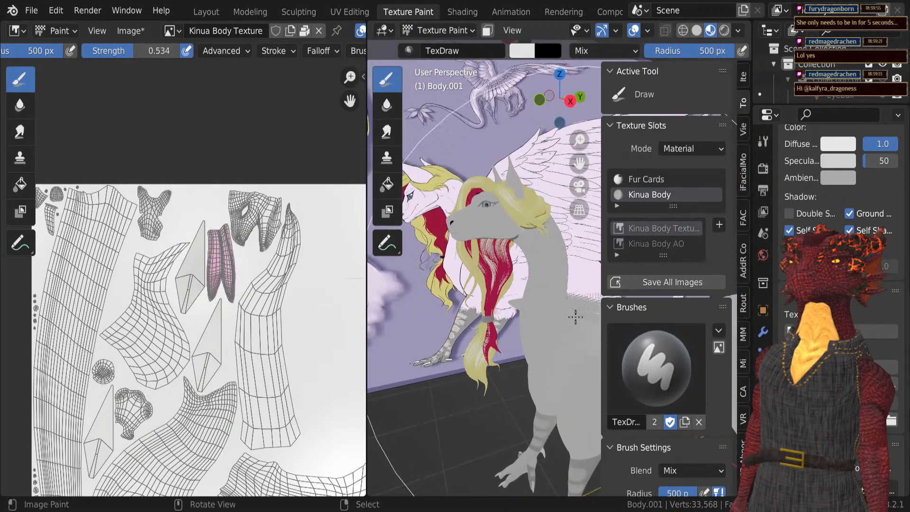
scroll(509, 240, up, 2)
mouse_move(510, 240)
middle_down()
mouse_move(513, 255)
mouse_move(485, 229)
middle_up()
scroll(504, 174, up, 5)
key(Tab)
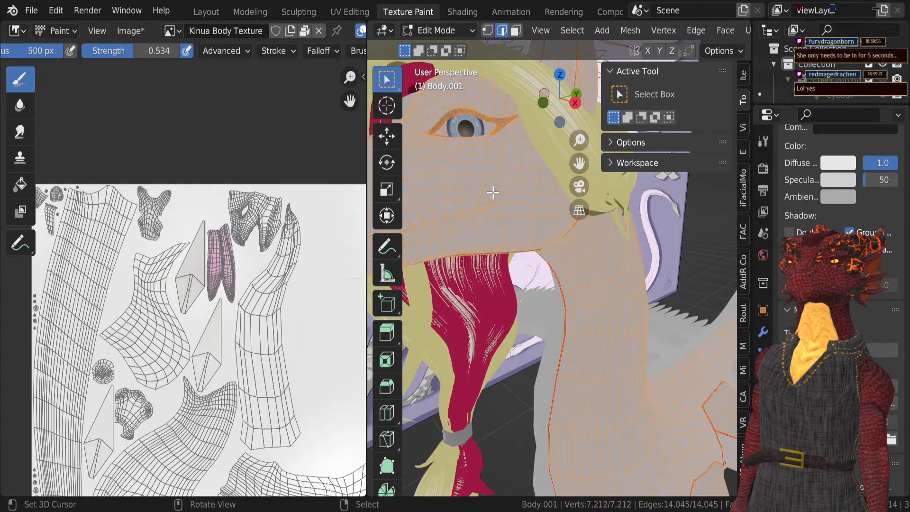
key(Tab)
scroll(492, 193, down, 6)
key(Tab)
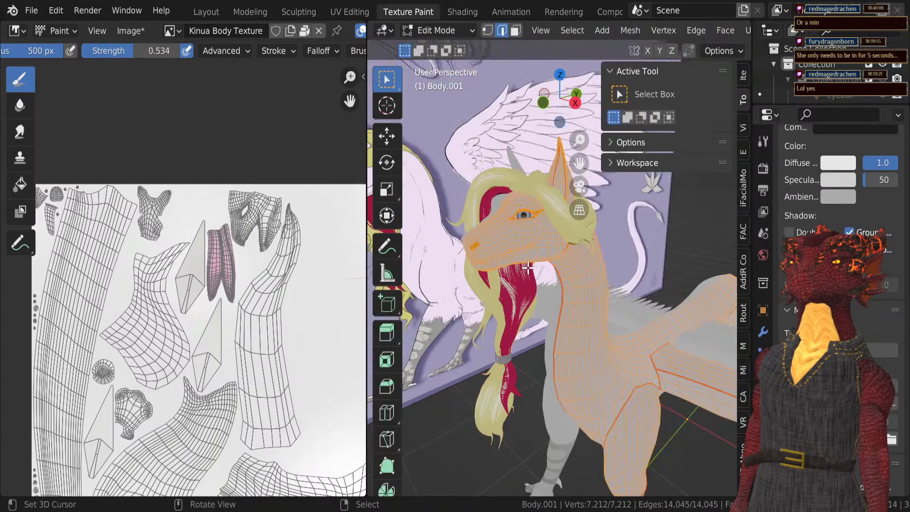
scroll(528, 267, down, 3)
middle_drag(568, 290, 540, 293)
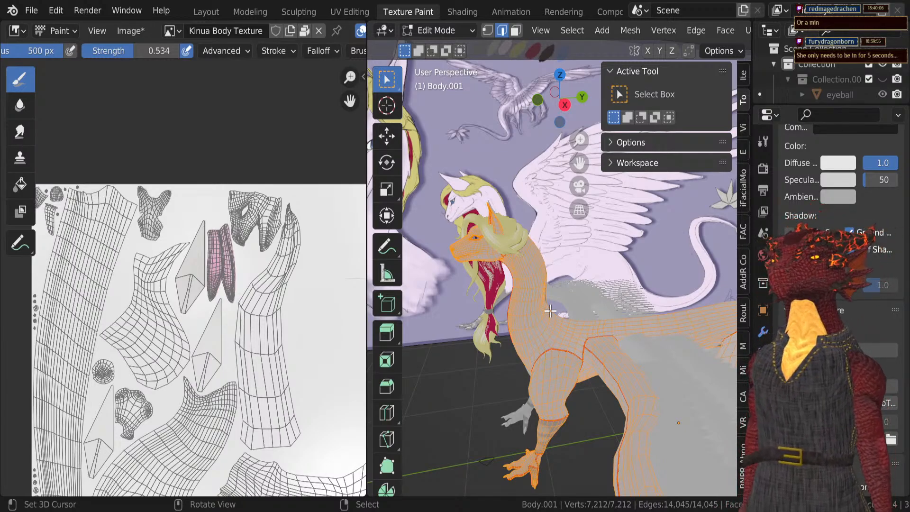
Step: Review the overall shading on the body texture, save the file, and switch to the Modeling workspace
scroll(306, 317, up, 4)
scroll(257, 325, down, 5)
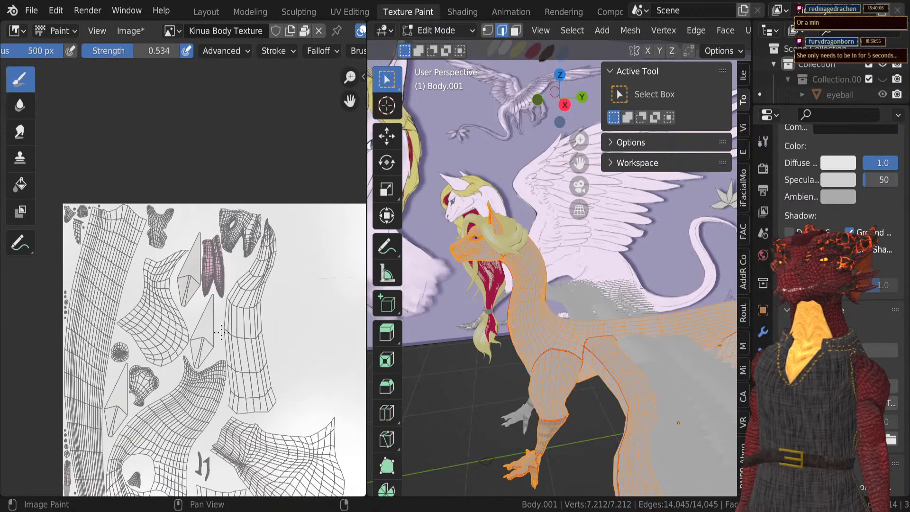
middle_drag(220, 328, 217, 265)
scroll(214, 260, down, 3)
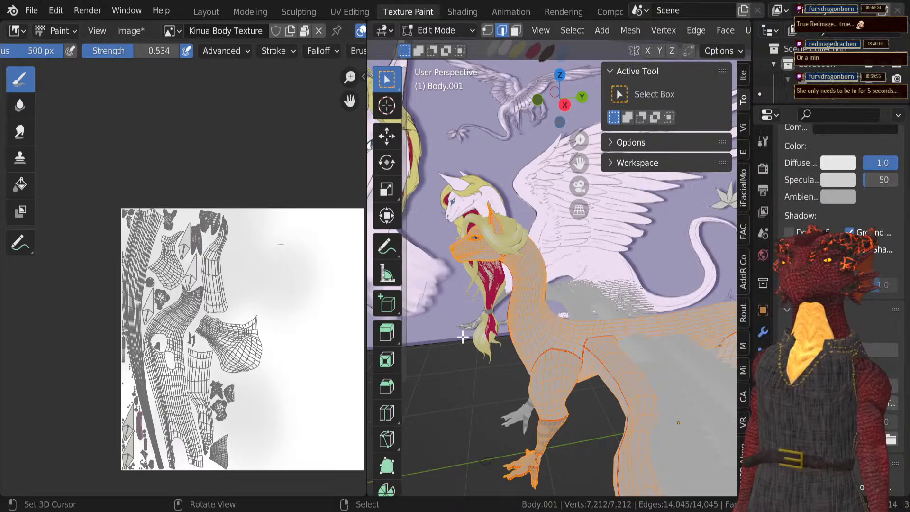
scroll(510, 345, down, 3)
middle_drag(510, 344, 585, 251)
key(ctrl+s)
click(260, 16)
scroll(459, 254, down, 3)
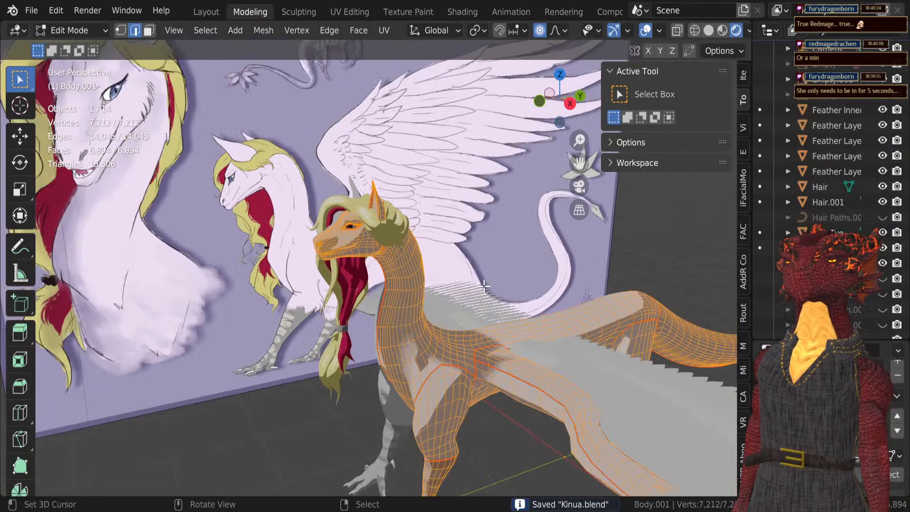
key(ctrl+s)
Step: Compare the dragon with the reference art in right orthographic view and put the body in Object Mode
middle_drag(486, 278, 460, 286)
key(KP_3)
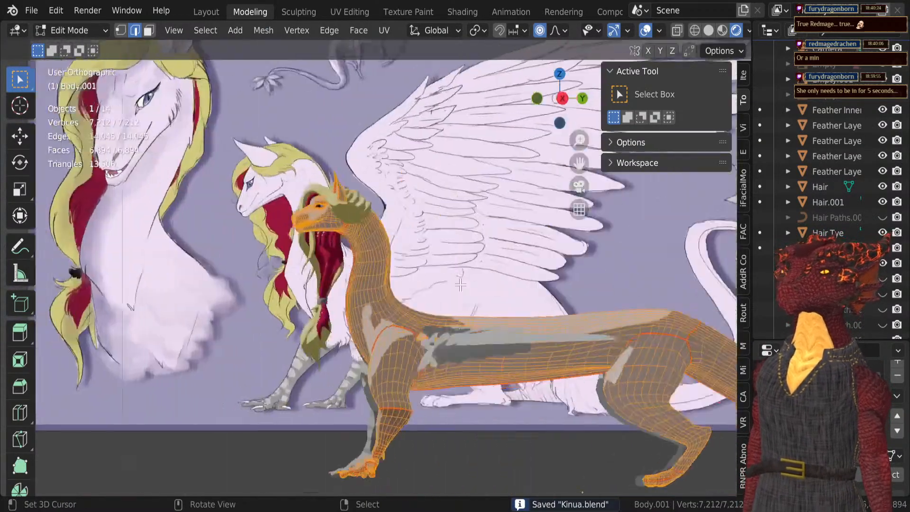
scroll(476, 293, down, 1)
scroll(448, 252, down, 2)
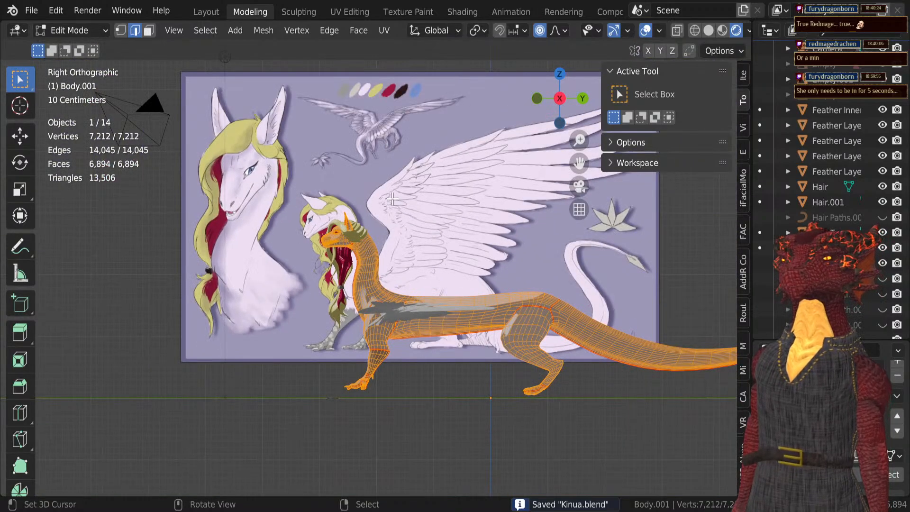
mouse_move(392, 199)
middle_down()
mouse_move(417, 231)
mouse_move(429, 286)
middle_up()
key(Tab)
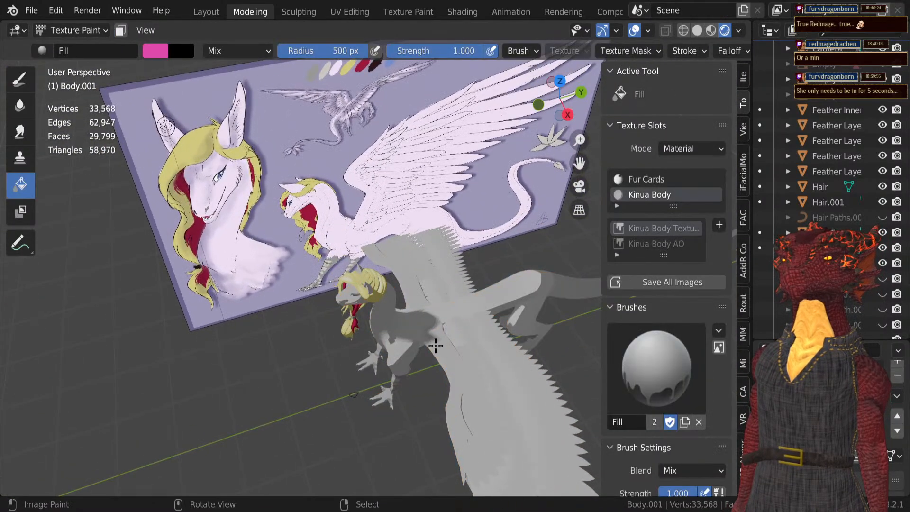
key(Tab)
click(66, 29)
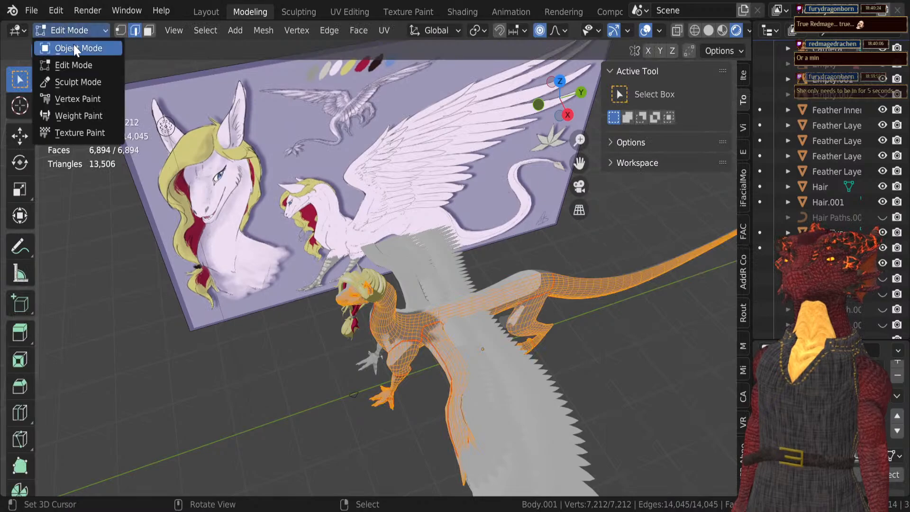
click(73, 45)
middle_drag(282, 224, 386, 262)
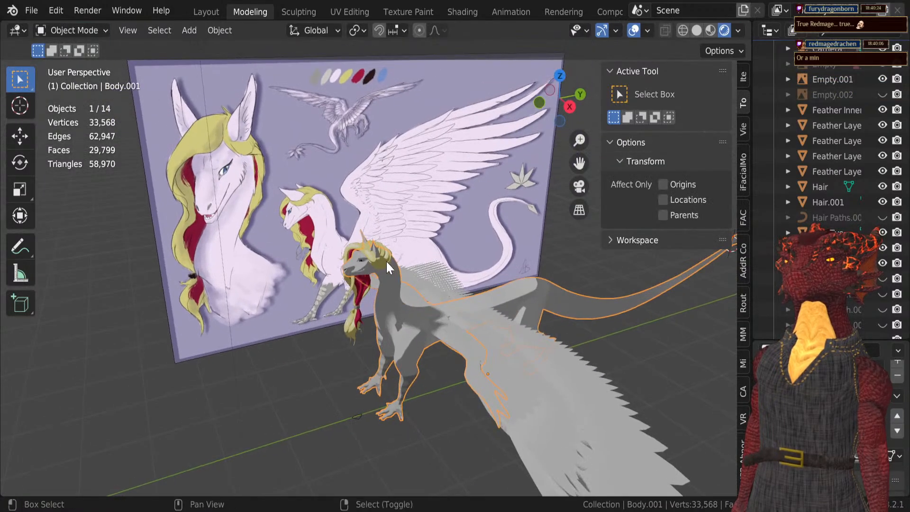
shift+click(386, 261)
shift+click(499, 366)
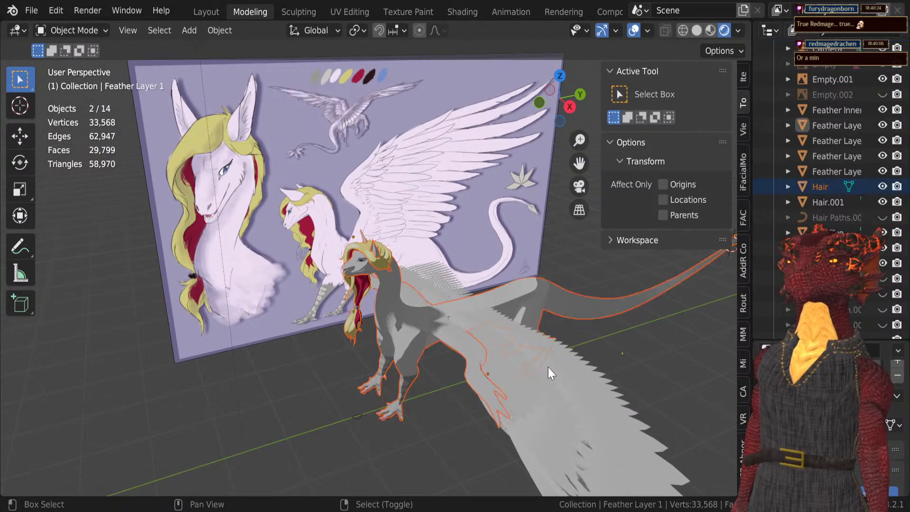
shift+click(519, 378)
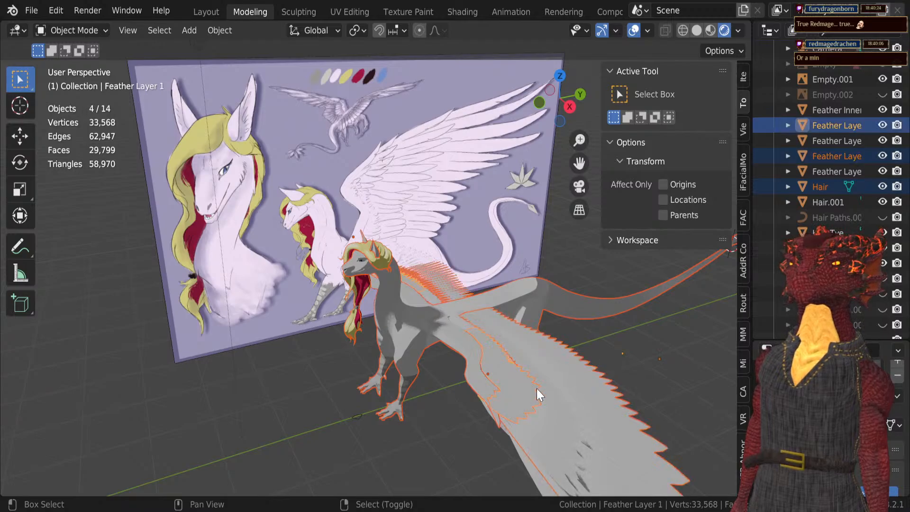
scroll(543, 389, down, 5)
middle_drag(543, 386, 604, 392)
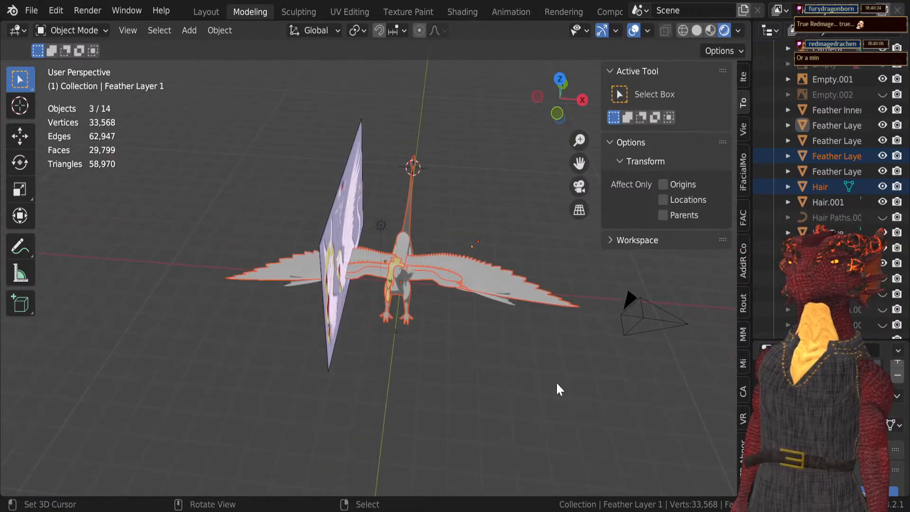
key(a)
middle_drag(506, 361, 385, 352)
scroll(384, 353, up, 5)
scroll(279, 258, up, 2)
shift+middle_drag(290, 266, 284, 260)
scroll(280, 259, down, 3)
key(g)
key(y)
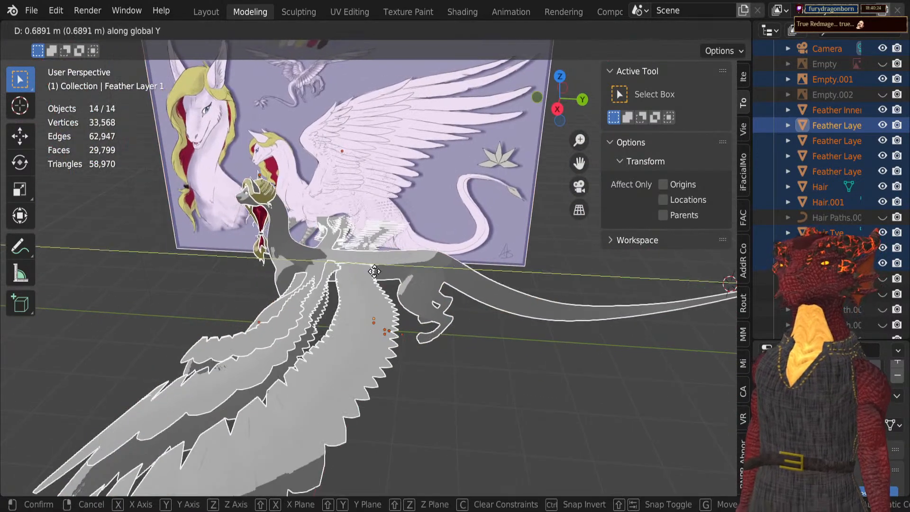
right_click(387, 271)
Step: Unhide the run of hidden objects, including the Path objects, near the end of the collection
click(323, 323)
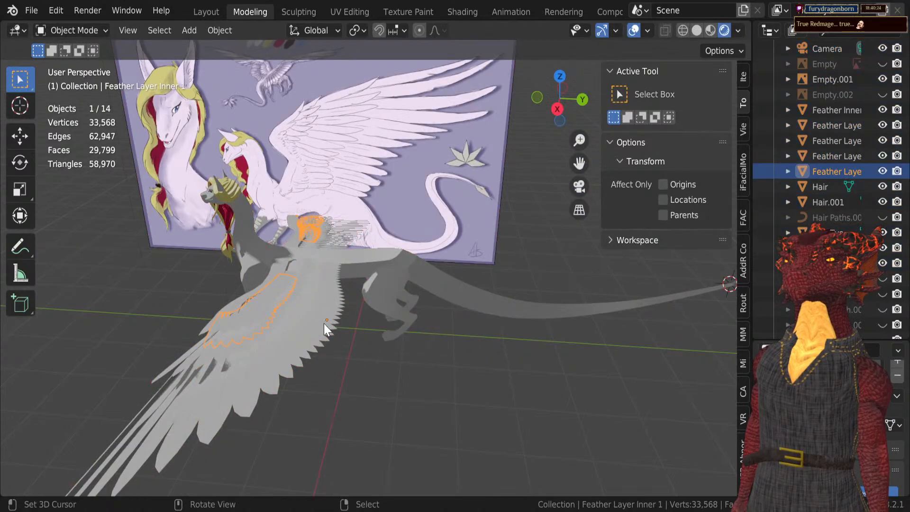
middle_drag(323, 323, 516, 283)
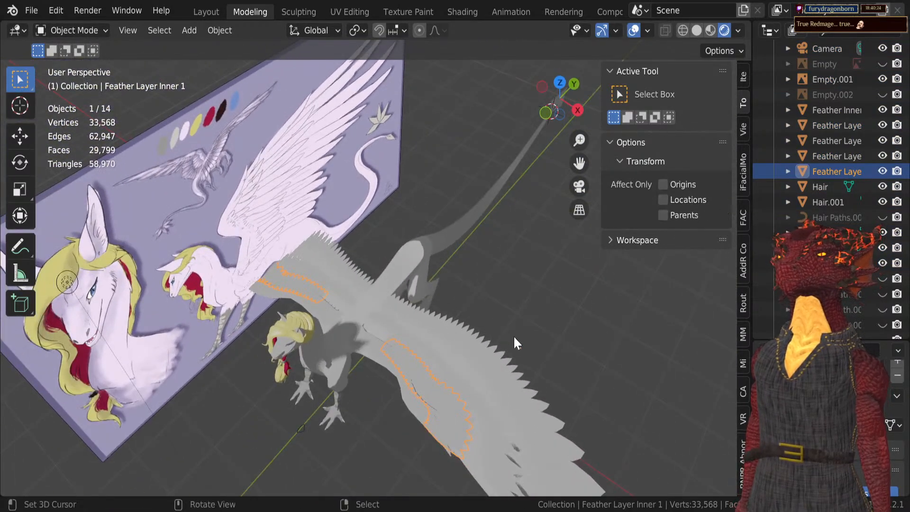
middle_drag(513, 334, 463, 294)
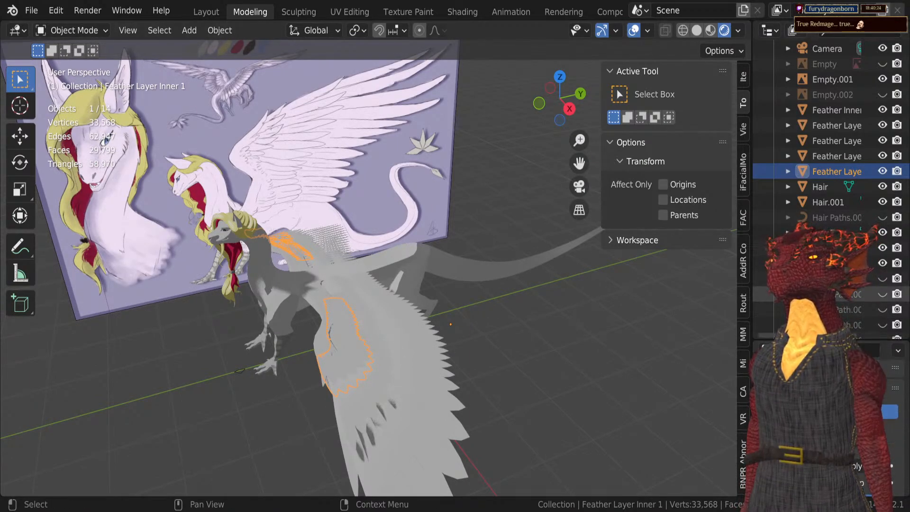
scroll(883, 250, down, 2)
scroll(882, 250, up, 5)
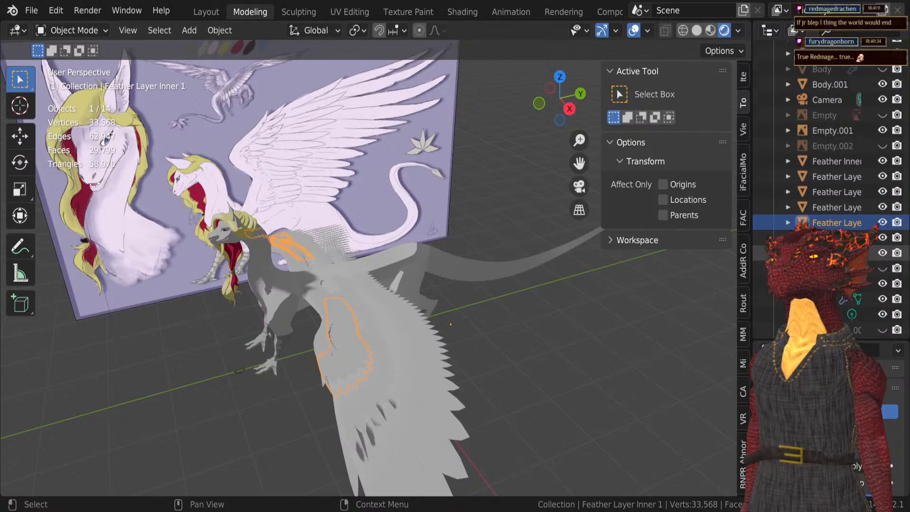
scroll(883, 250, down, 5)
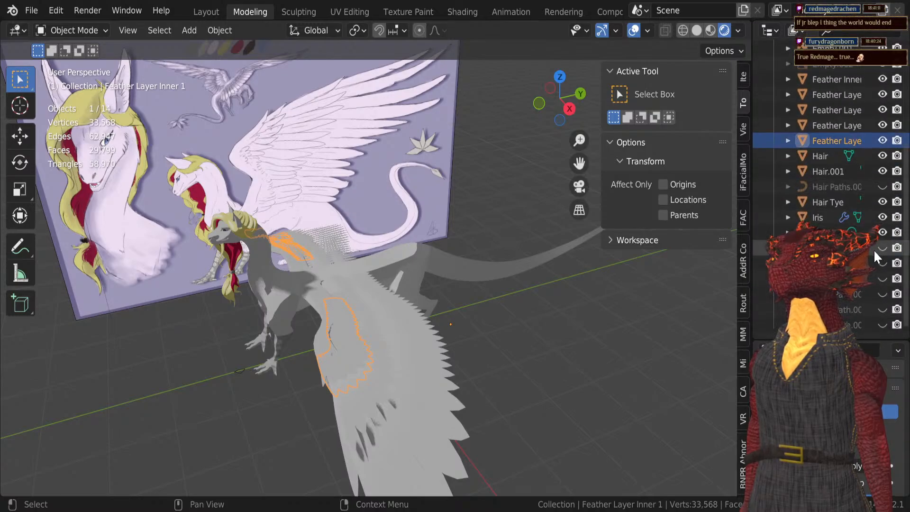
drag(880, 248, 881, 316)
Step: Select all visible objects and move them 1.7427 m along the global Y axis
scroll(494, 310, down, 7)
key(a)
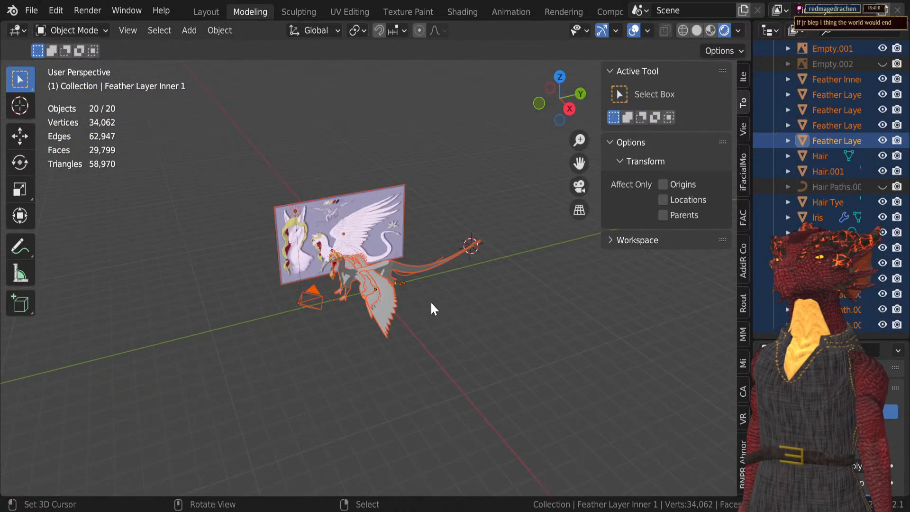
middle_drag(431, 300, 406, 289)
key(g)
key(y)
click(436, 290)
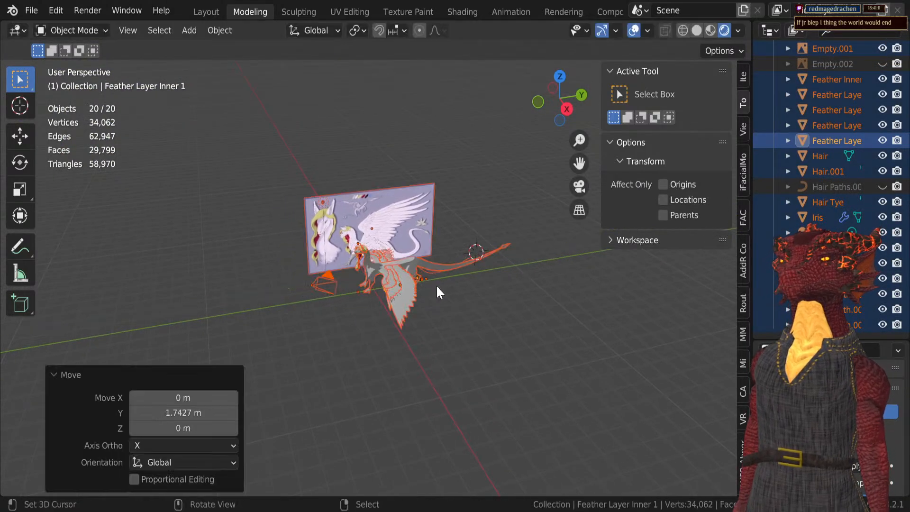
Step: Move the selected objects a further 0.48543 m along the global Y axis
scroll(411, 272, up, 7)
key(g)
key(y)
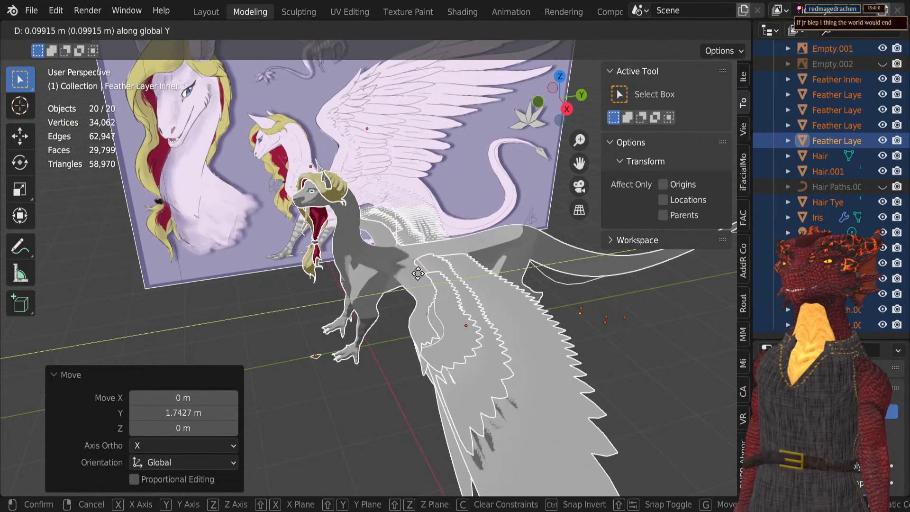
click(448, 288)
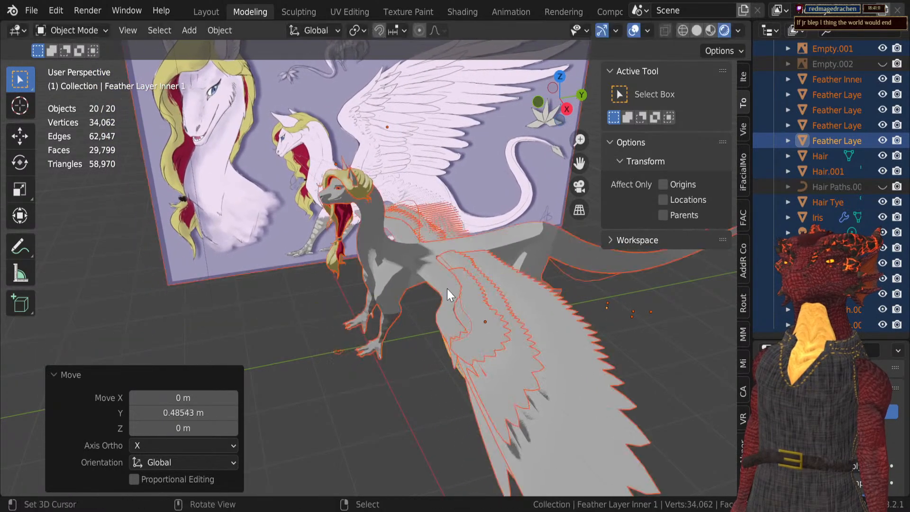
Step: Move all selected objects -0.1633 m along the global Z axis, checking against the reference art in right orthographic view
middle_drag(447, 288, 433, 259)
key(KP_1)
key(KP_3)
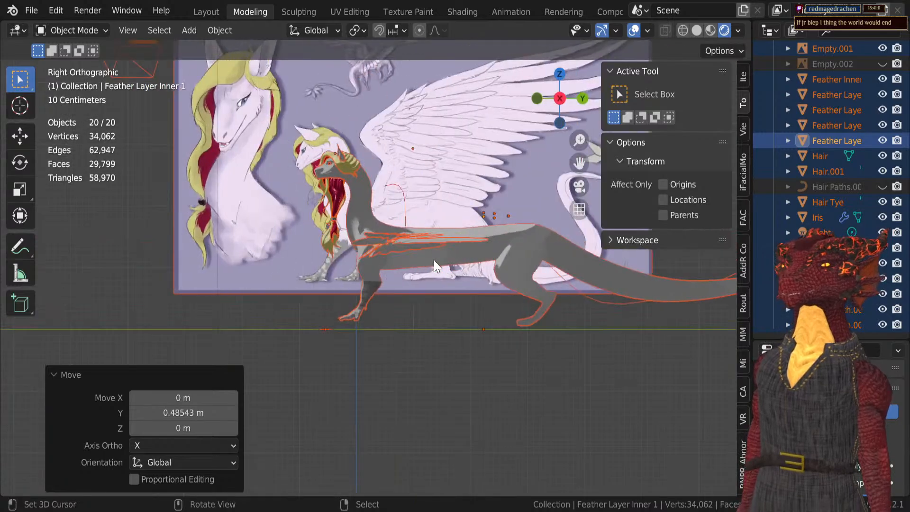
scroll(391, 253, up, 3)
key(g)
key(z)
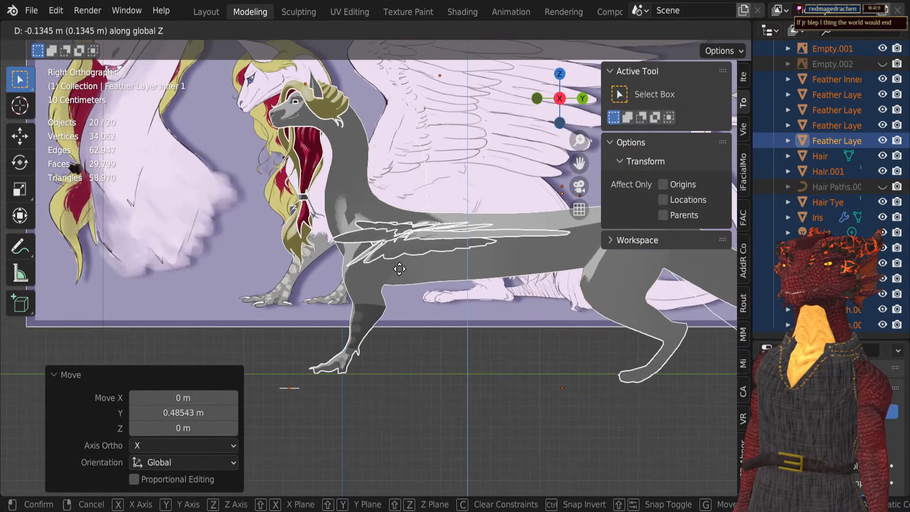
click(399, 263)
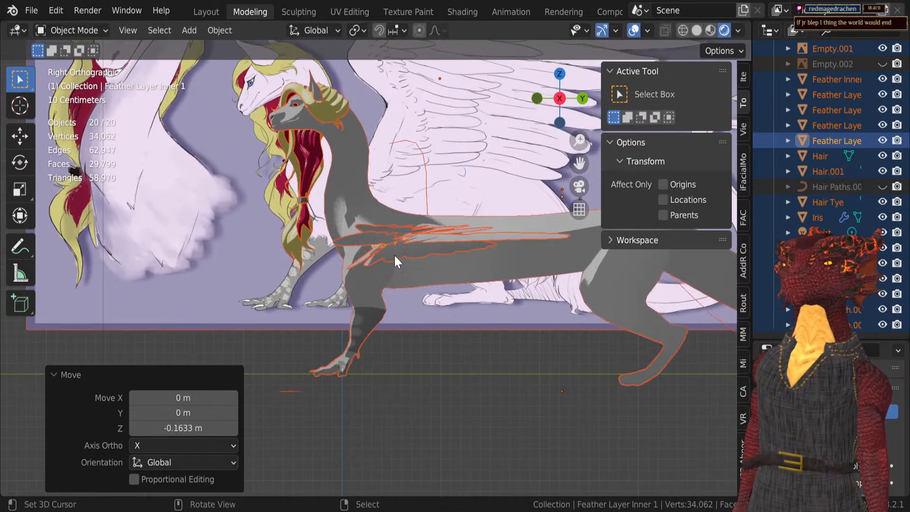
Step: Move the selected objects 0.060036 m along the global Y axis and save the file
shift+middle_drag(380, 202, 419, 250)
scroll(417, 246, up, 3)
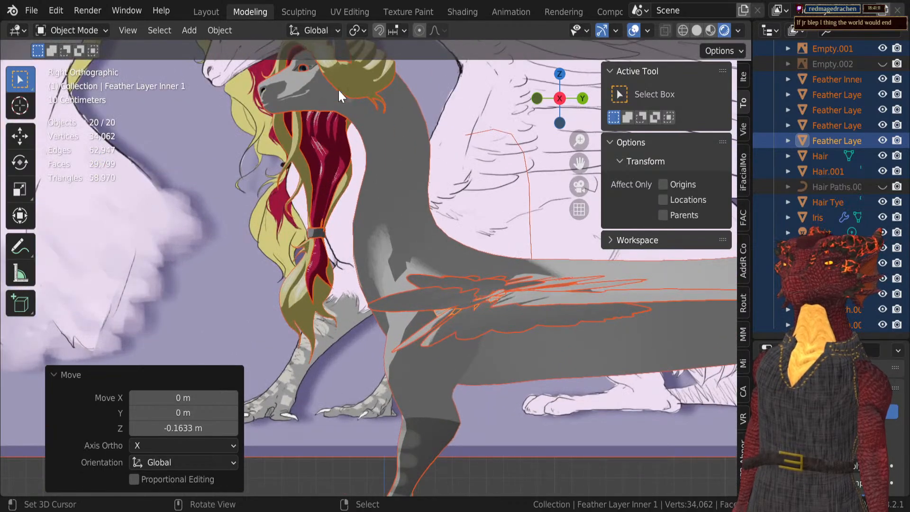
scroll(338, 89, down, 3)
key(g)
key(y)
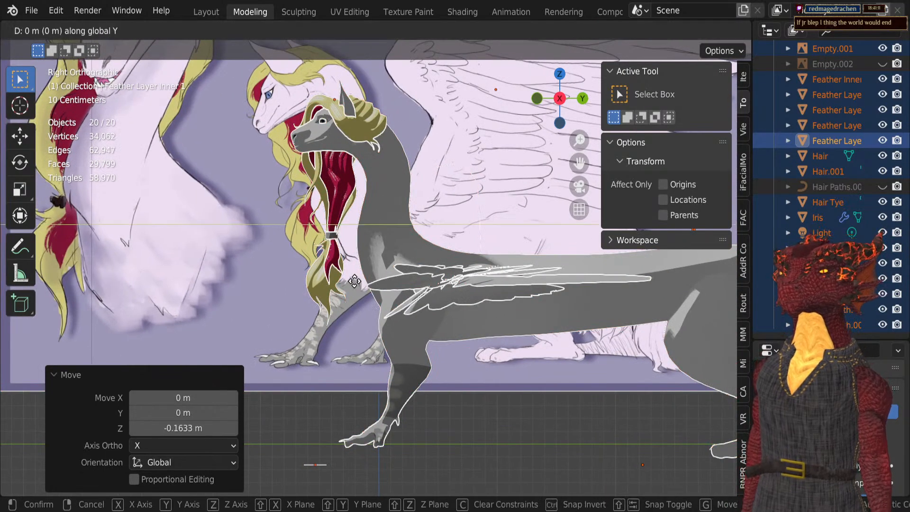
click(362, 281)
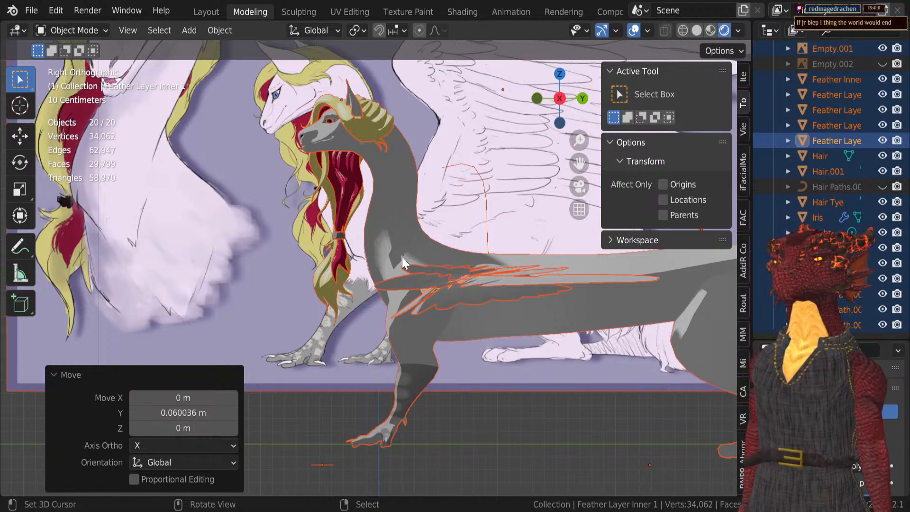
scroll(401, 255, down, 2)
key(ctrl+s)
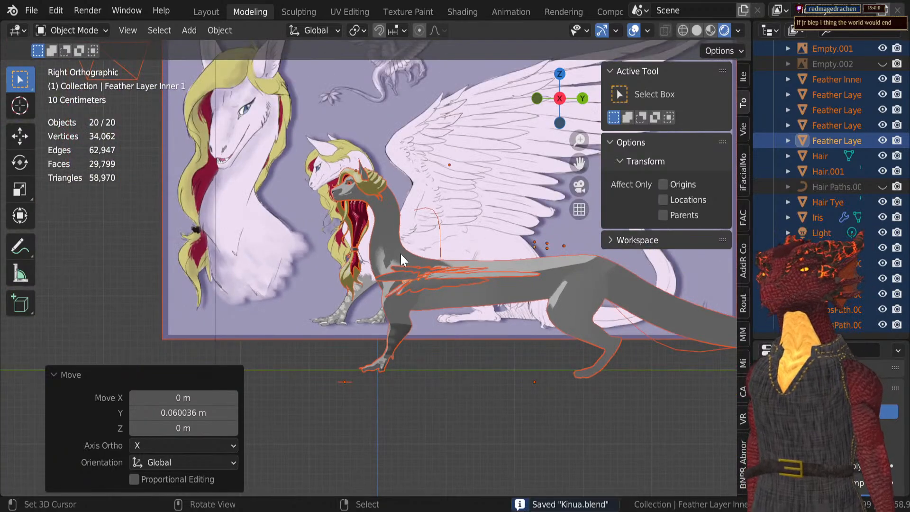
Step: Pull the NurbsPath.002 curve away from the dragon by about -2.86, -7.22 and 2.11 m in X, Y and Z, and delete it
scroll(400, 253, down, 3)
scroll(400, 252, up, 3)
scroll(400, 252, down, 3)
middle_drag(400, 252, 434, 226)
click(410, 268)
key(g)
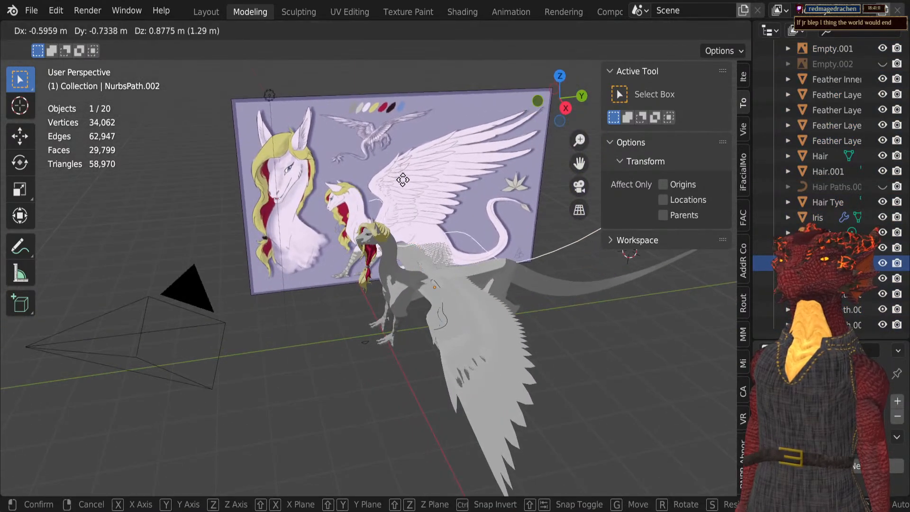
click(144, 135)
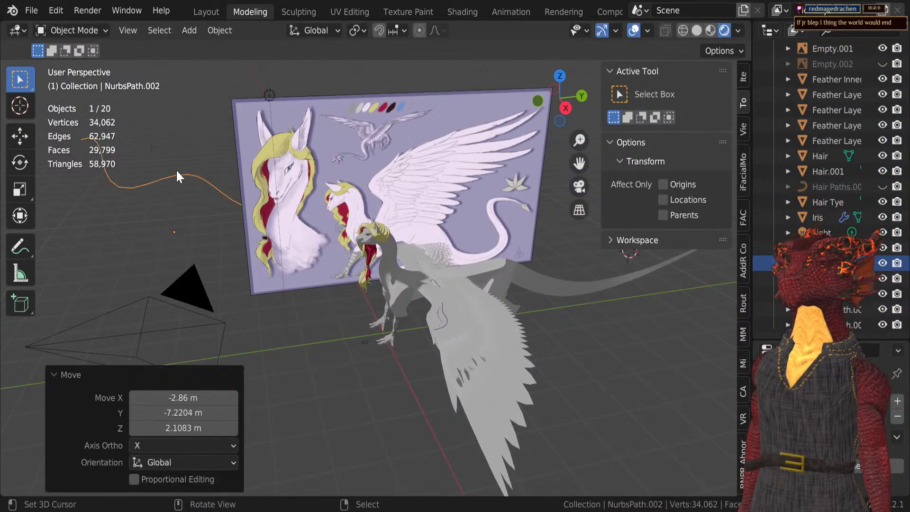
key(Delete)
Step: Select the dragon's body by its front feet and switch to the Texture Paint workspace
middle_drag(291, 216, 396, 323)
scroll(444, 271, up, 5)
scroll(343, 214, up, 3)
click(315, 415)
key(Tab)
key(Tab)
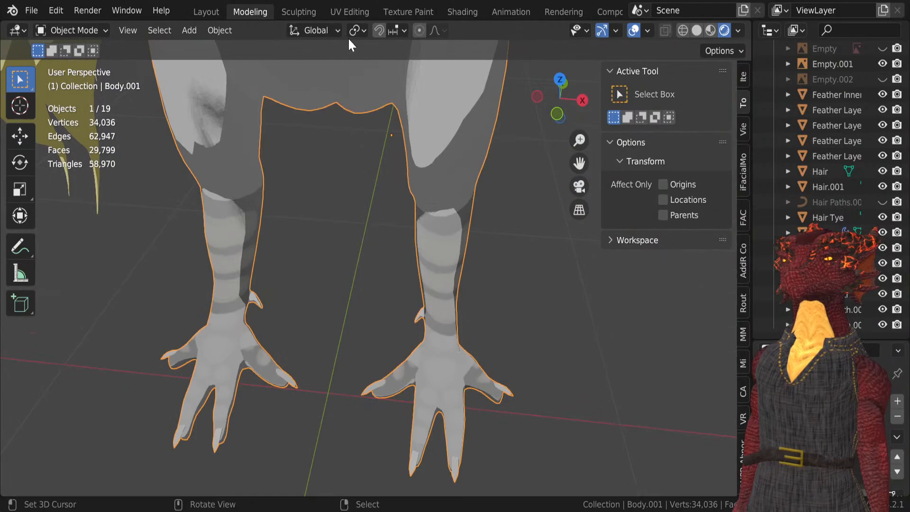
click(405, 12)
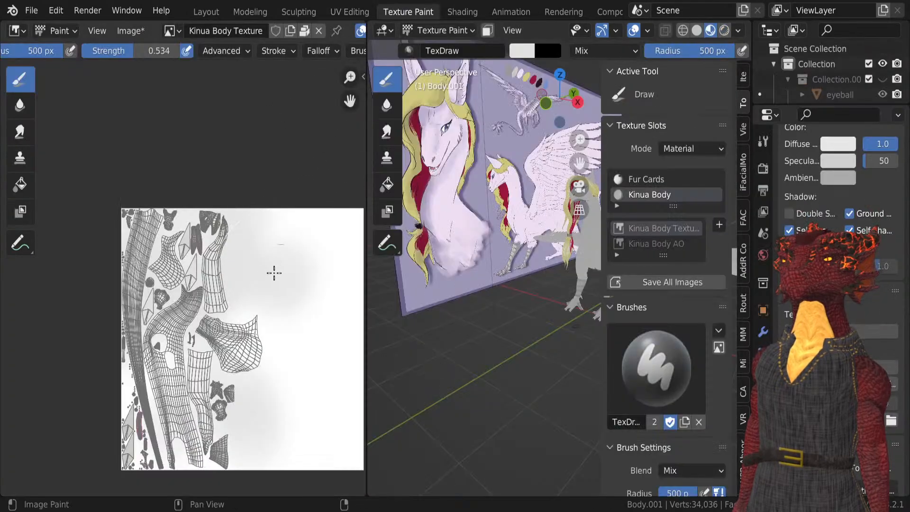
Step: Undo the path deletion, the whole-model moves and the grey shading on the Kinua Body Texture, back to the earlier body mesh selection
key(ctrl+z)
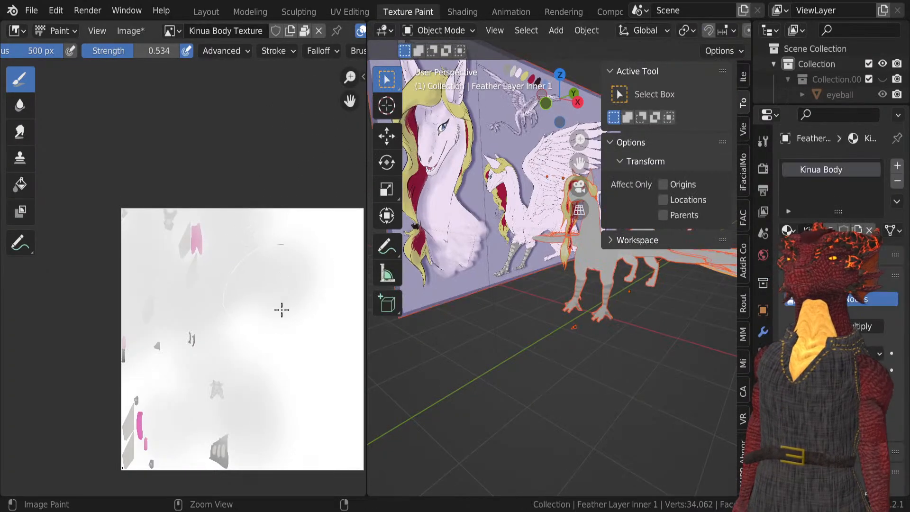
key(ctrl+z)
key(ctrl+z)
key(ctrl+z)
key(ctrl+z)
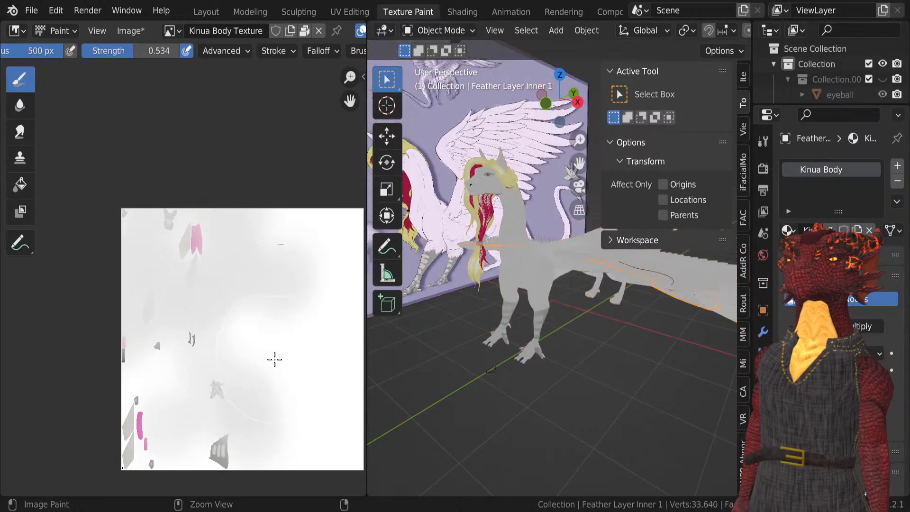
key(ctrl+z)
key(ctrl+z)
key(ctrl+z)
key(ctrl+z)
key(ctrl+z)
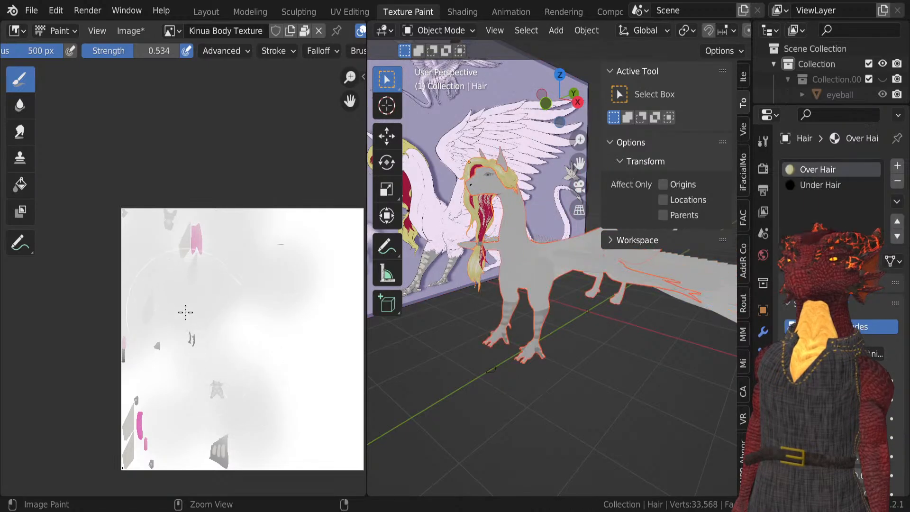
key(ctrl+z)
key(ctrl+z)
key(ctrl+z)
key(ctrl+z)
key(ctrl+z)
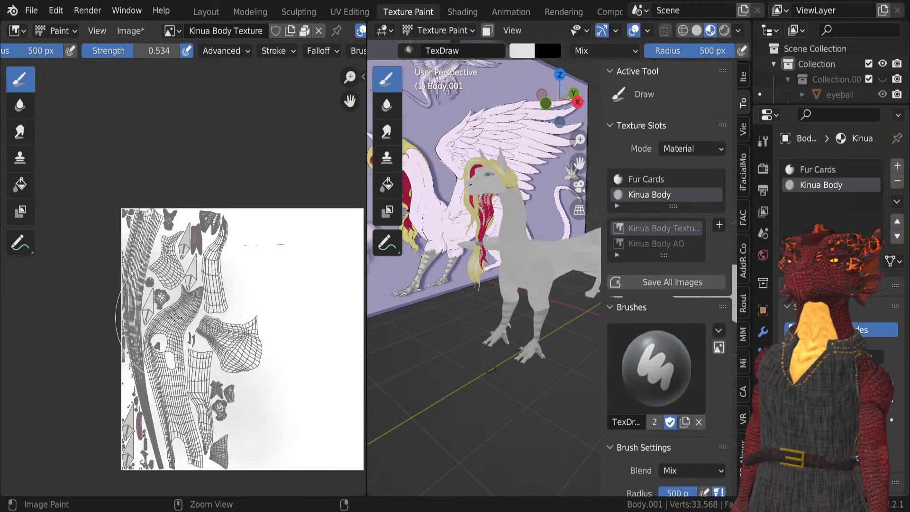
key(ctrl+z)
key(ctrl+z)
key(ctrl+z)
key(ctrl+z)
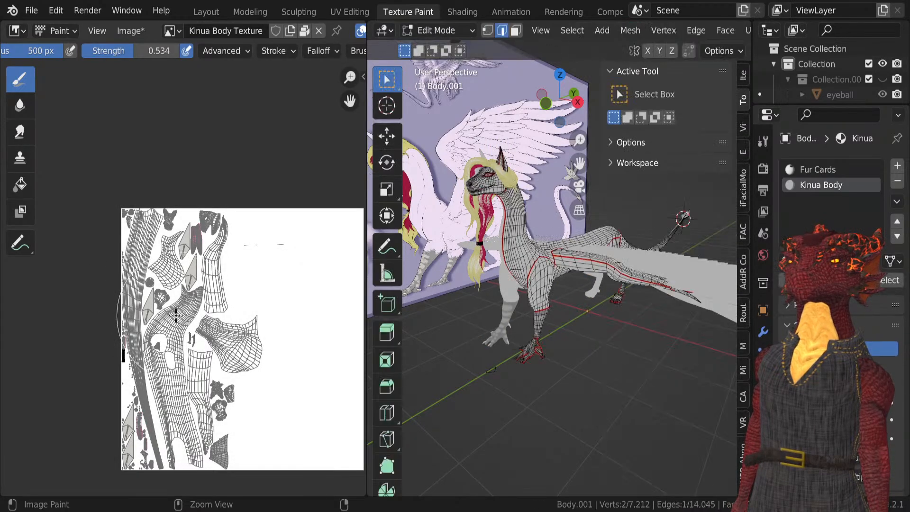
key(ctrl+z)
Step: Check the body's UV islands on the texture and its underside in the viewport, and return to the Modeling workspace
scroll(176, 317, up, 7)
scroll(172, 329, down, 2)
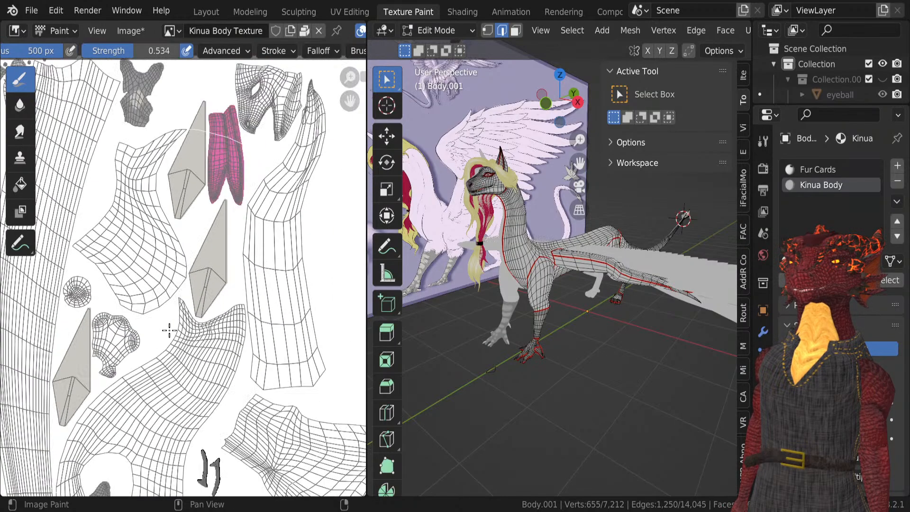
shift+middle_drag(170, 329, 197, 329)
ctrl+middle_drag(567, 353, 505, 333)
key(Tab)
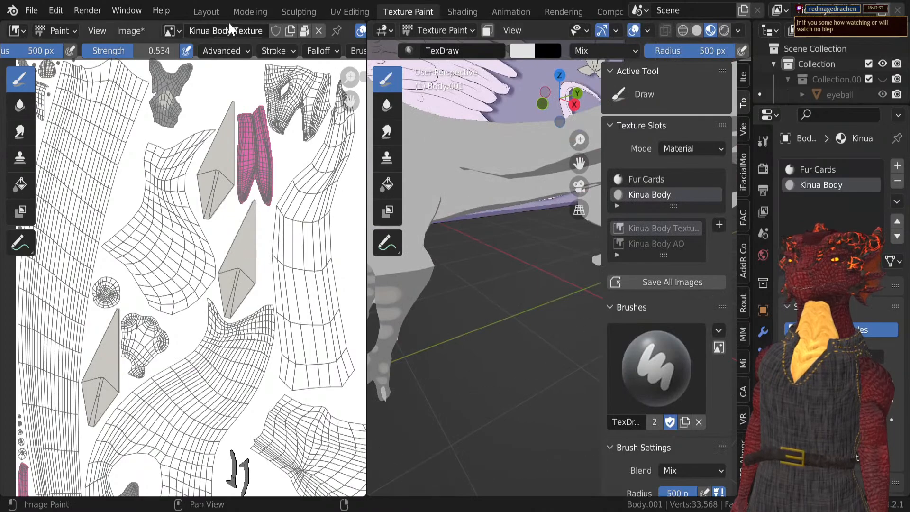
click(246, 8)
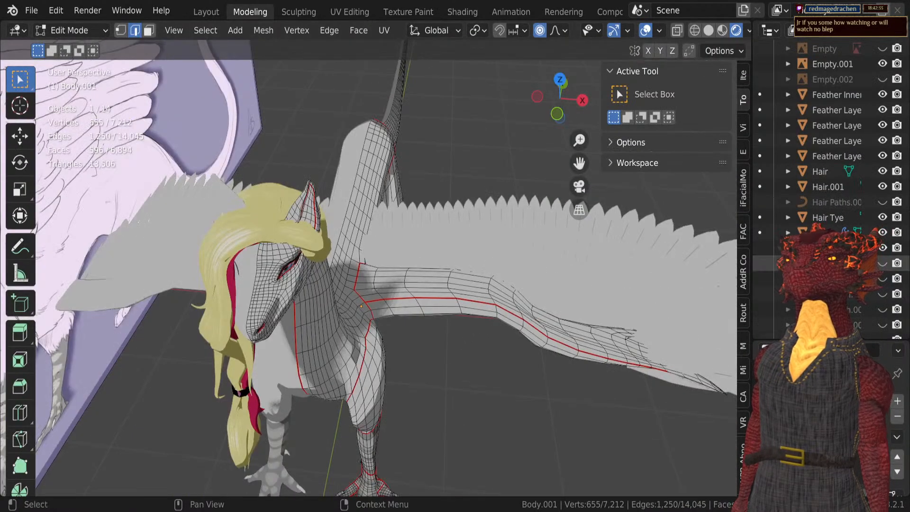
Step: Select the hidden objects near the end of the collection and all of the body's geometry, and put the body in Object Mode
click(871, 263)
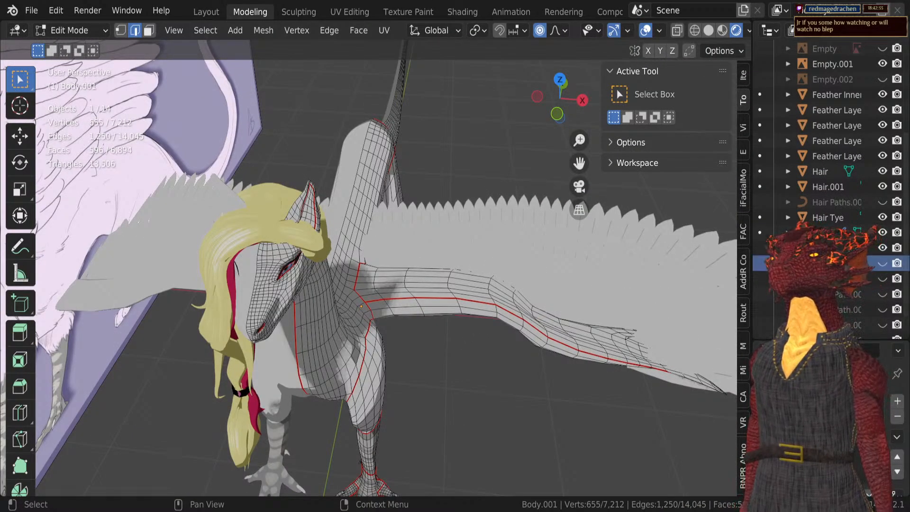
scroll(871, 268, down, 1)
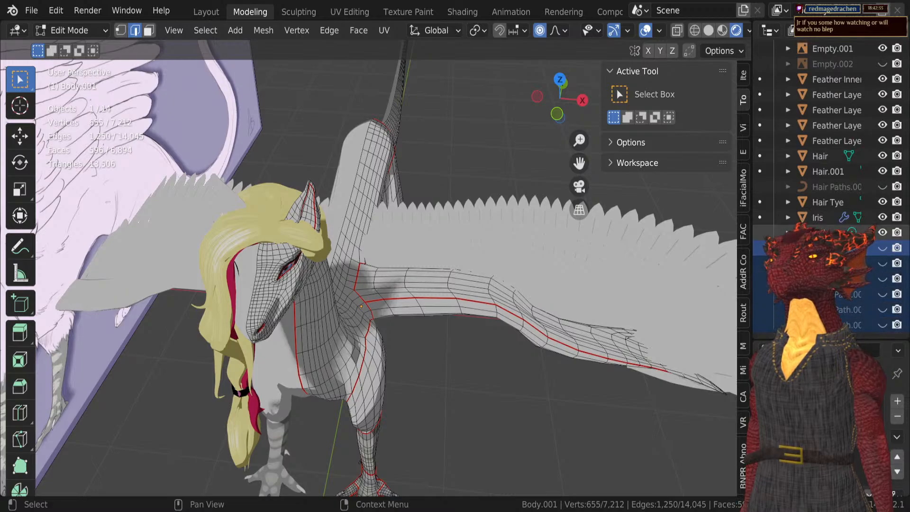
key(a)
middle_drag(577, 329, 510, 329)
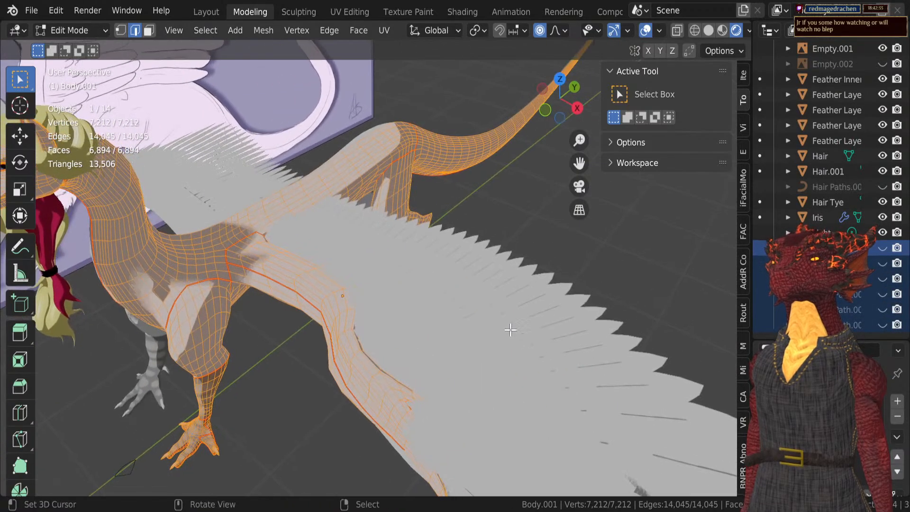
key(Tab)
key(a)
key(g)
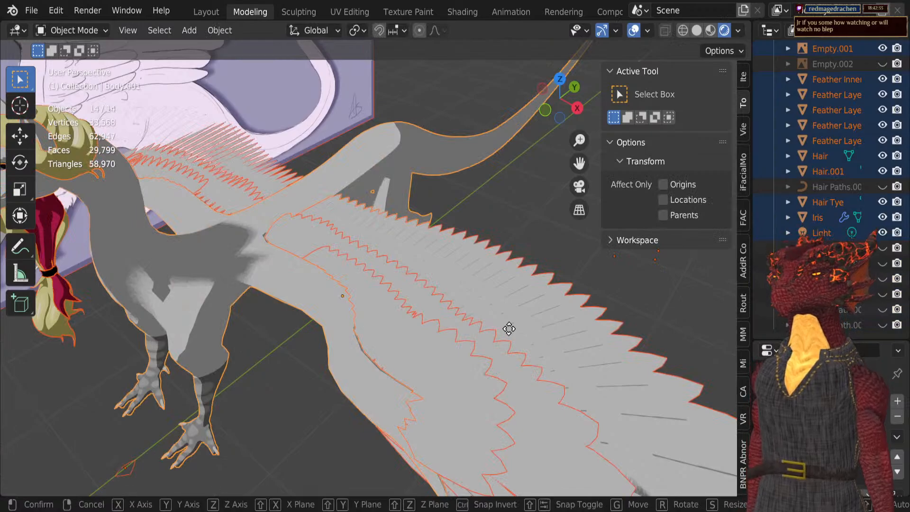
key(y)
right_click(534, 311)
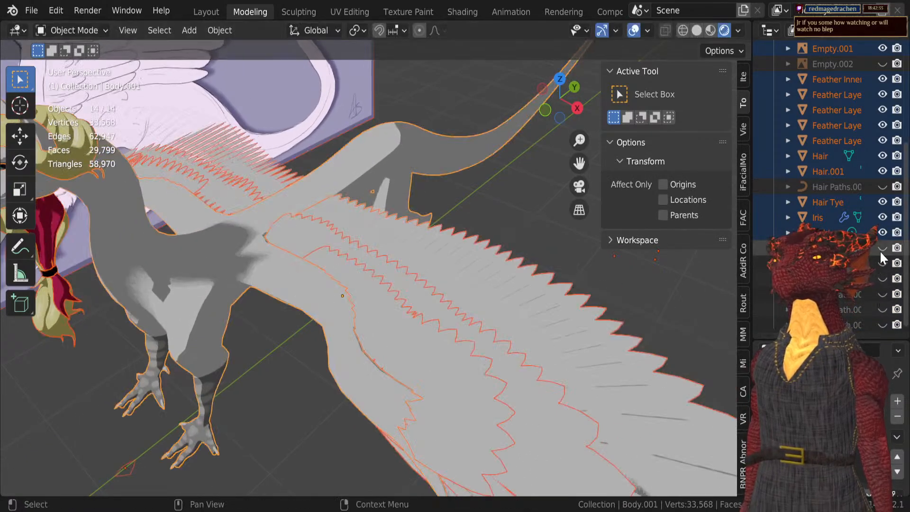
Step: Unhide the run of hidden objects near the end of the collection, including the Path objects, and select everything visible
drag(880, 250, 884, 292)
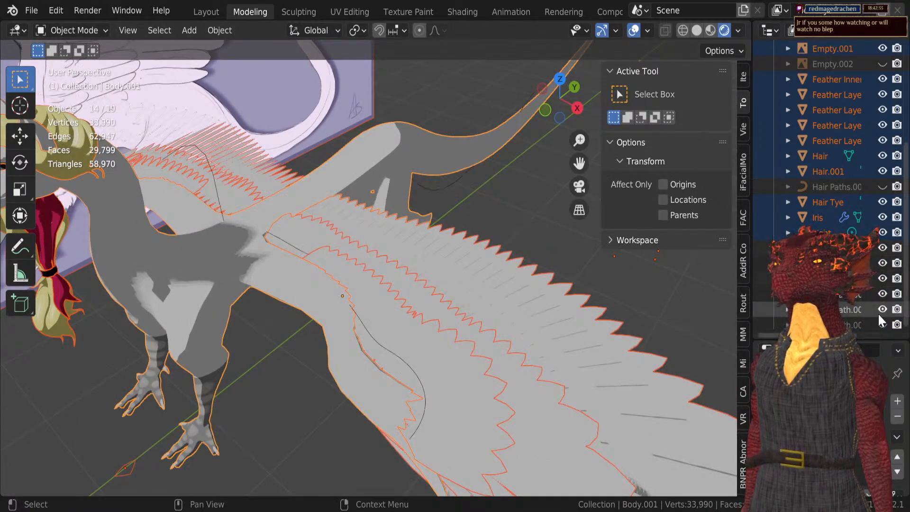
click(882, 326)
key(a)
Step: Move all selected objects 2.1664 m along the global Y axis
key(g)
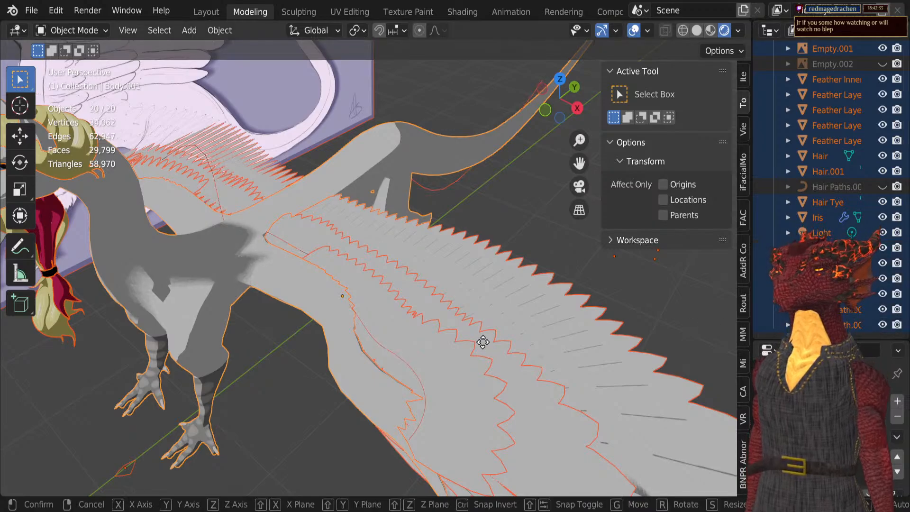
key(y)
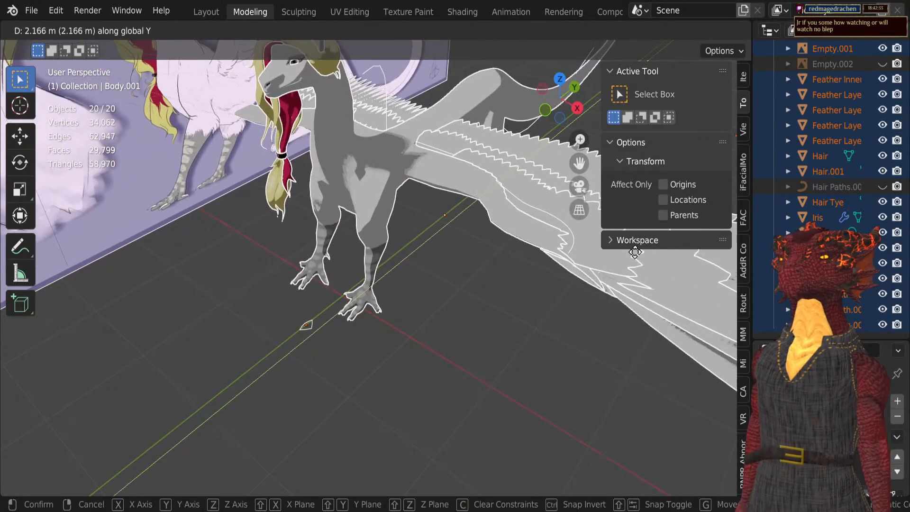
click(635, 252)
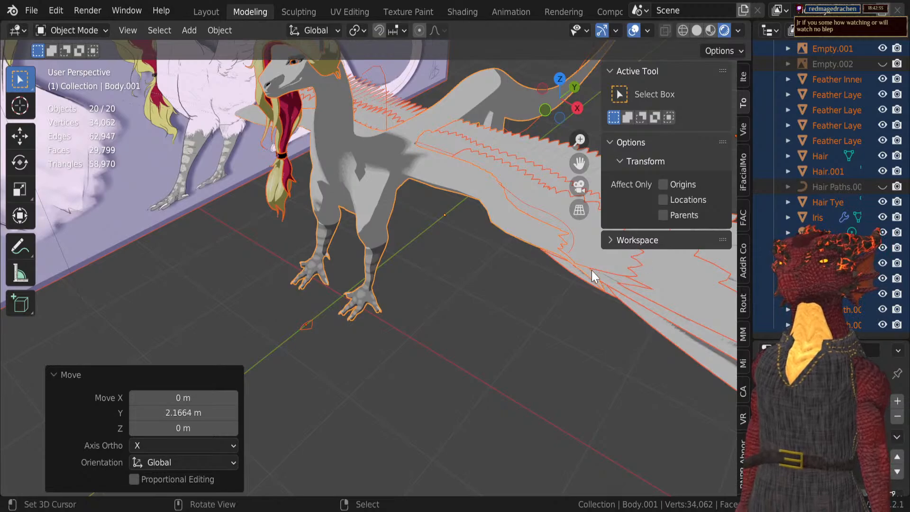
Step: Lower the selected objects by 0.14409 m along the global Z axis in right orthographic view
key(KP_3)
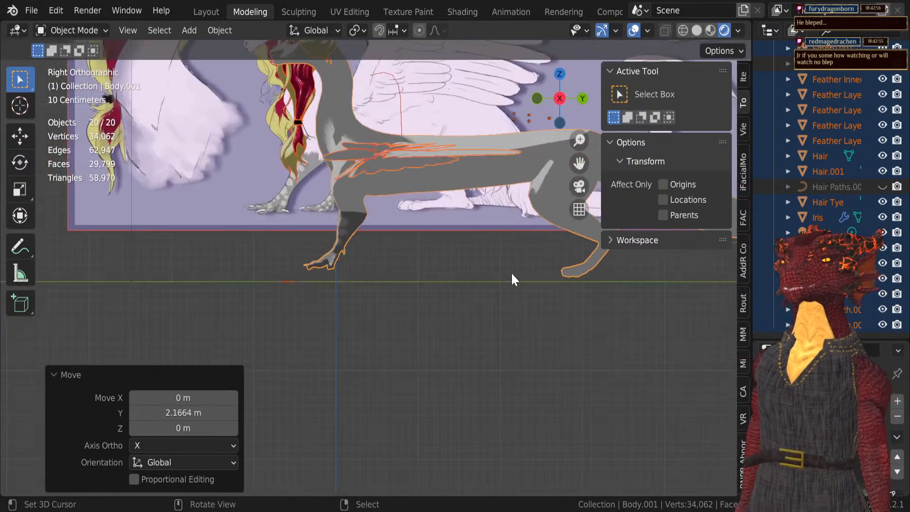
key(g)
key(z)
click(427, 271)
Step: Shift the selected objects a further 0.1641 m along the global Y axis
key(g)
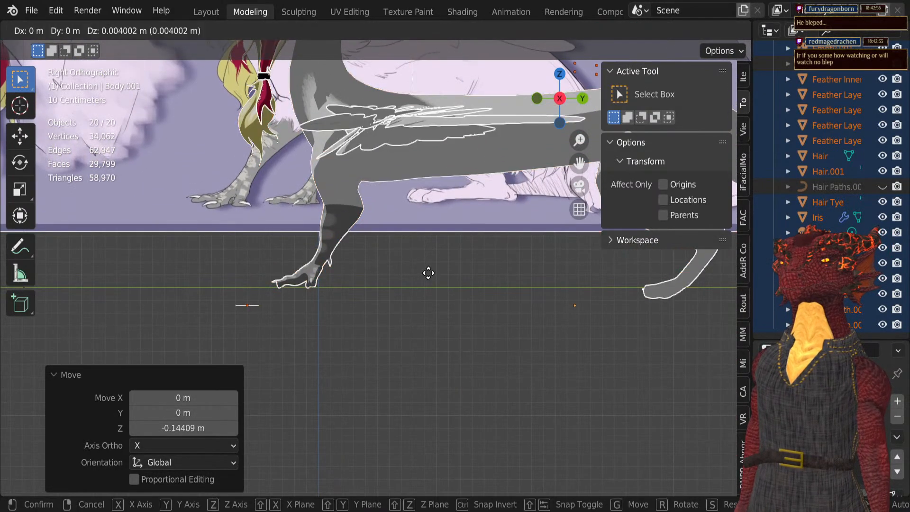
key(y)
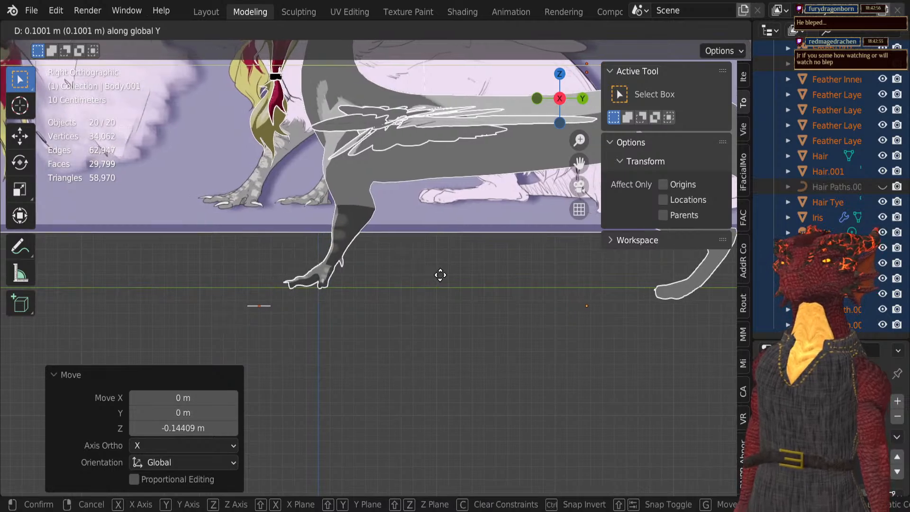
click(447, 271)
Step: Compare the dragon's head with the reference art and try another move of the selection along the global Y axis
shift+middle_drag(422, 222, 469, 397)
shift+middle_drag(427, 159, 454, 254)
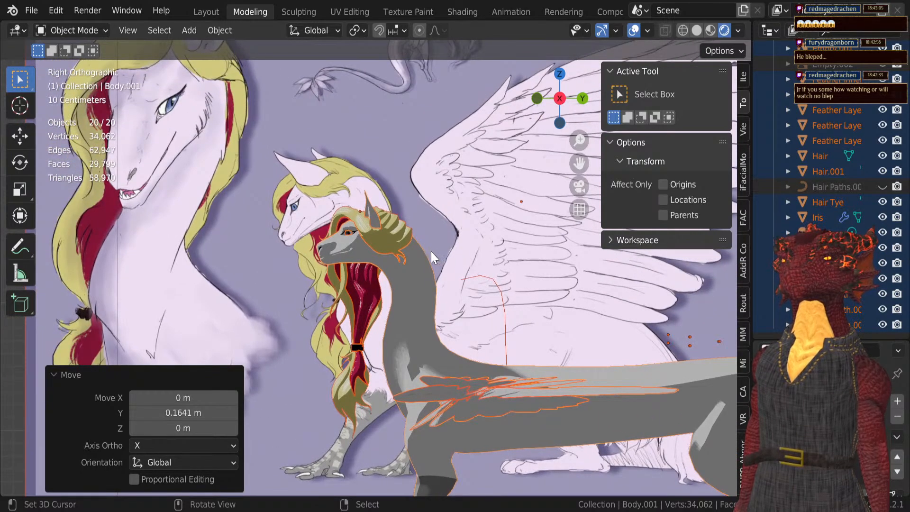
scroll(423, 253, up, 3)
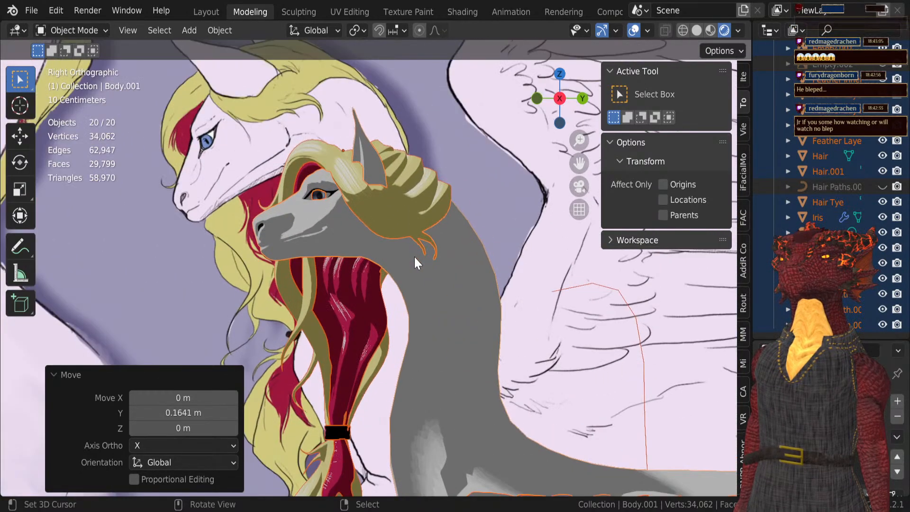
key(g)
key(y)
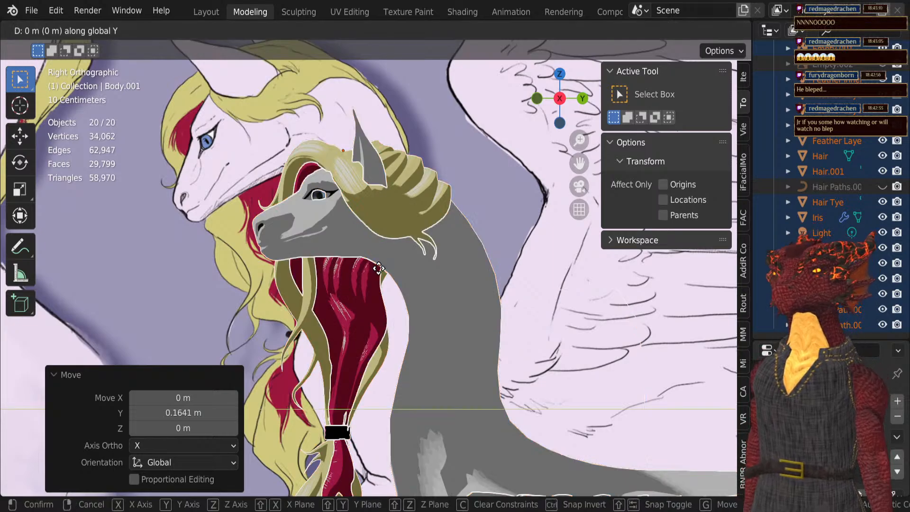
click(378, 266)
scroll(378, 265, down, 7)
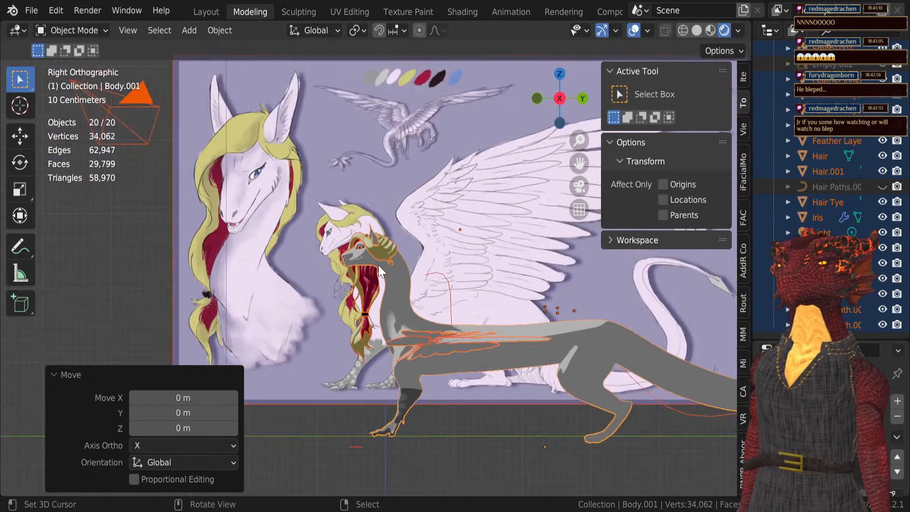
Step: Shift all selected objects a further 0.020748 m along the global Y axis, check the head against the reference art and save the file
key(g)
key(y)
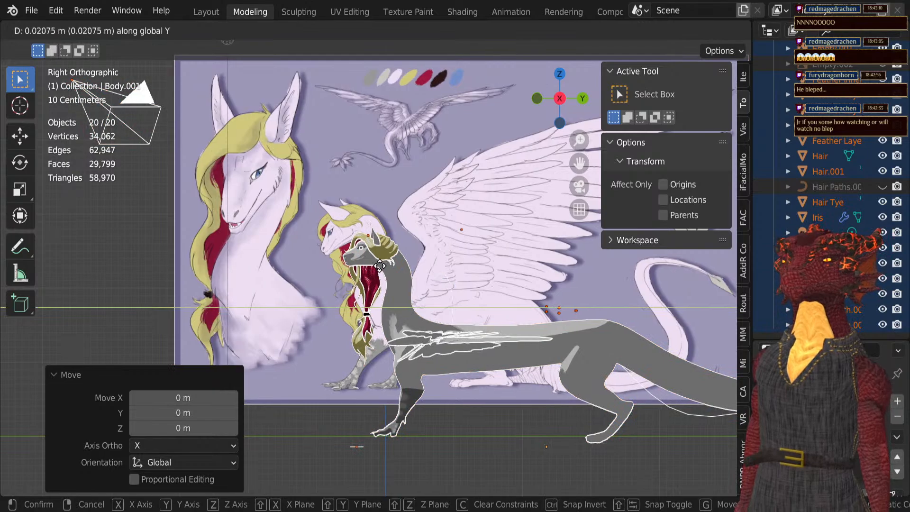
click(379, 266)
scroll(393, 258, up, 3)
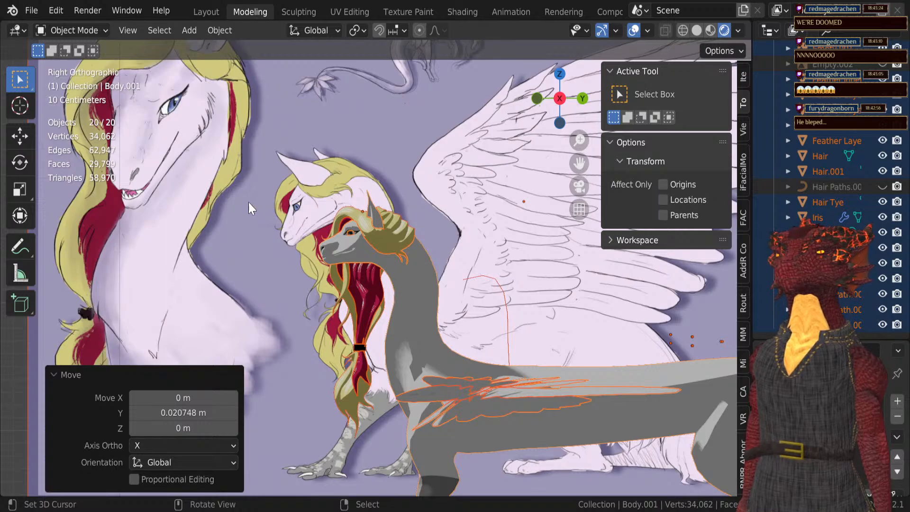
scroll(282, 226, up, 4)
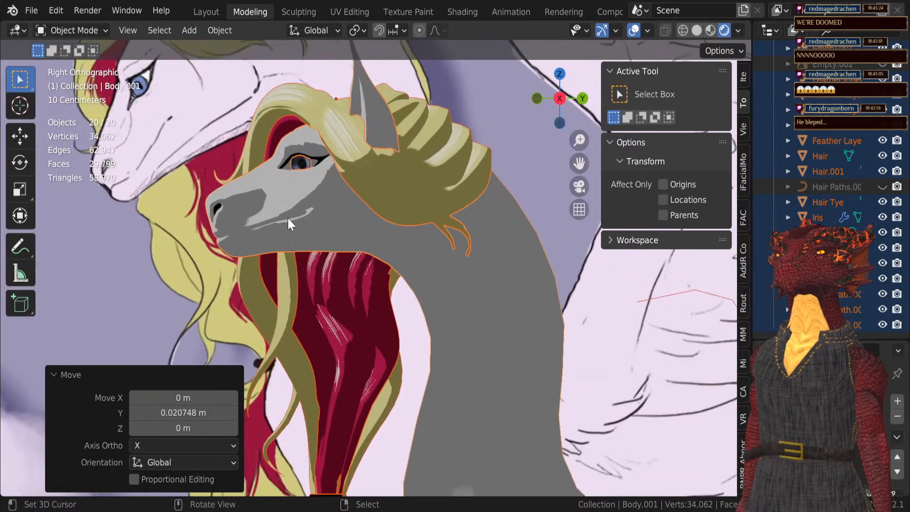
scroll(351, 252, down, 3)
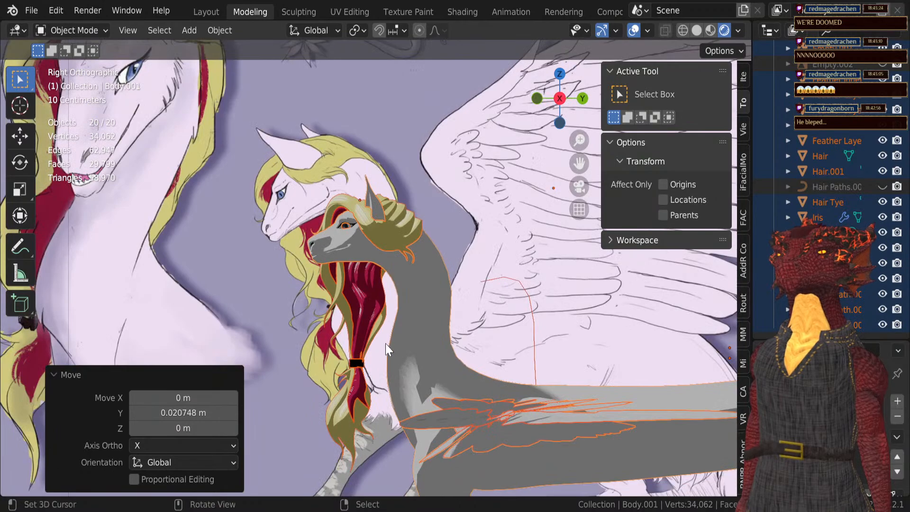
shift+middle_drag(391, 363, 334, 185)
key(ctrl+s)
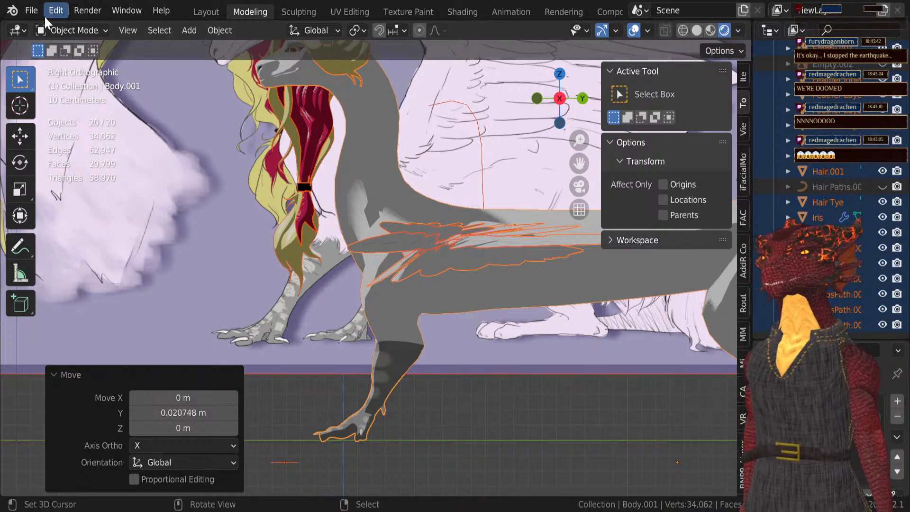
Step: Delete the small armature near the dragon's tail tip and select all remaining objects
click(32, 11)
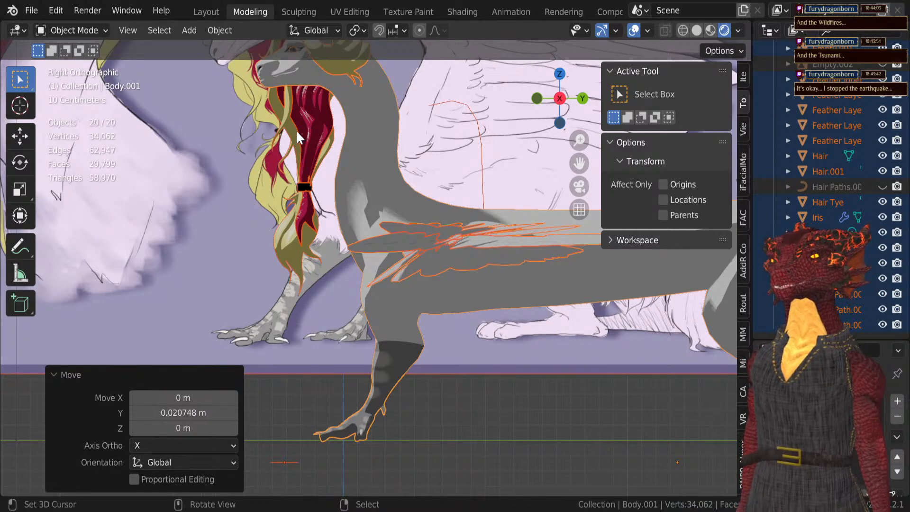
scroll(319, 212, down, 10)
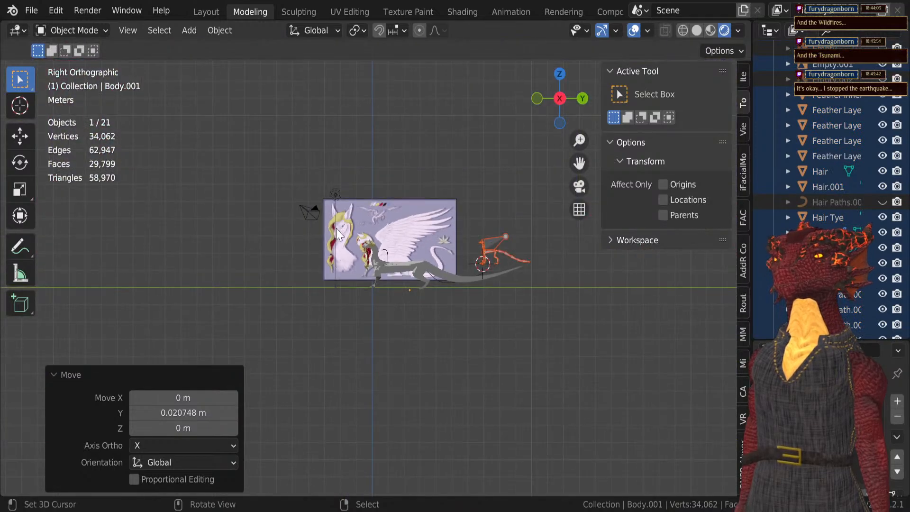
scroll(336, 228, up, 4)
middle_drag(539, 236, 380, 243)
key(Delete)
key(a)
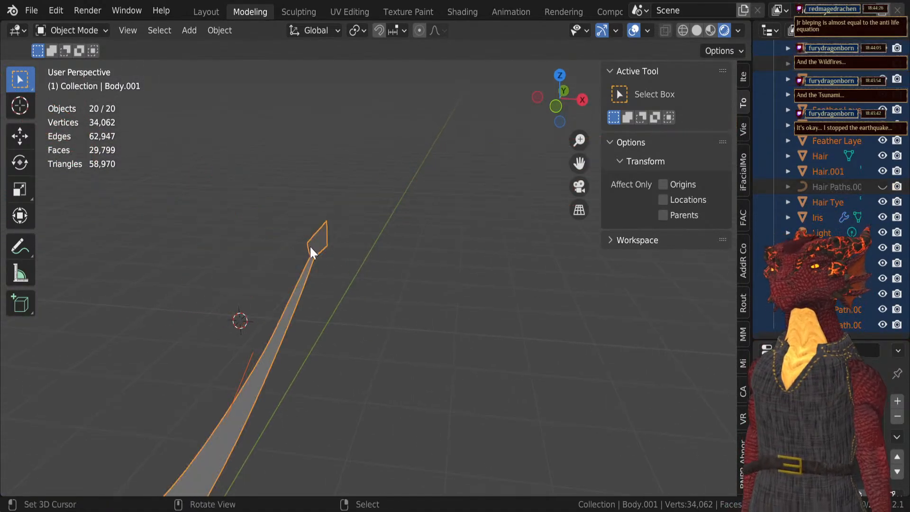
click(35, 10)
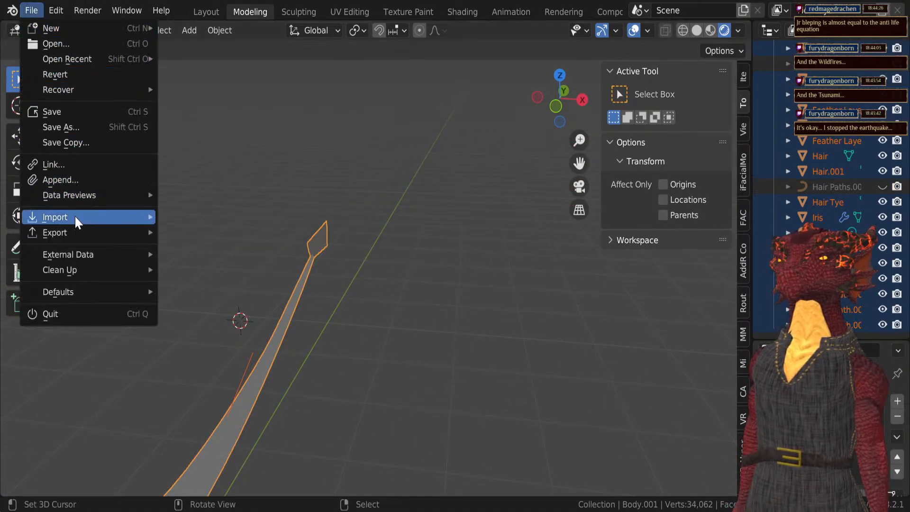
key(Escape)
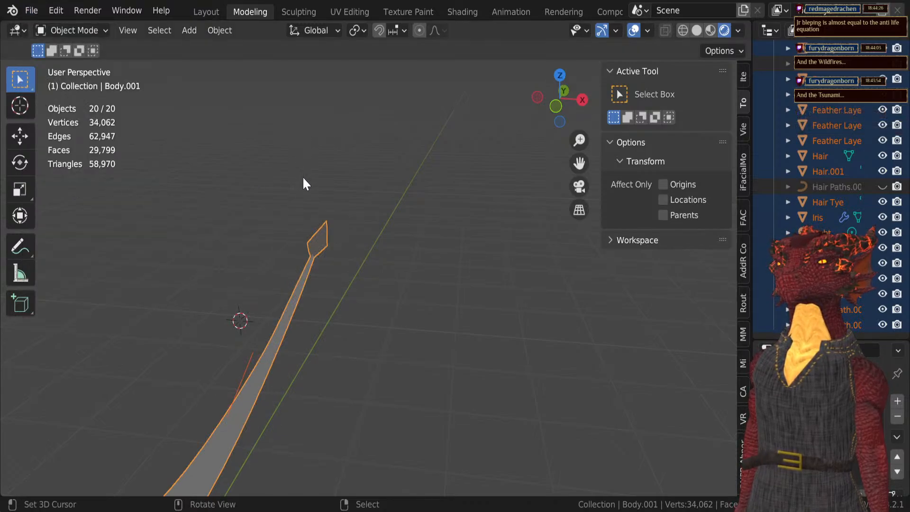
key(ctrl+z)
key(ctrl+shift+z)
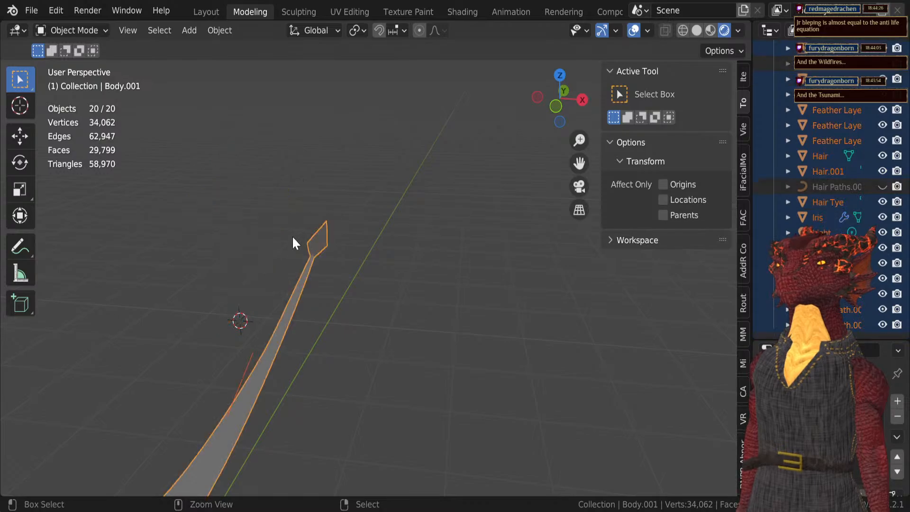
Step: Bring the winged, multi-limbed armature into the scene and view it above the dragon's tail
click(32, 10)
mouse_move(60, 57)
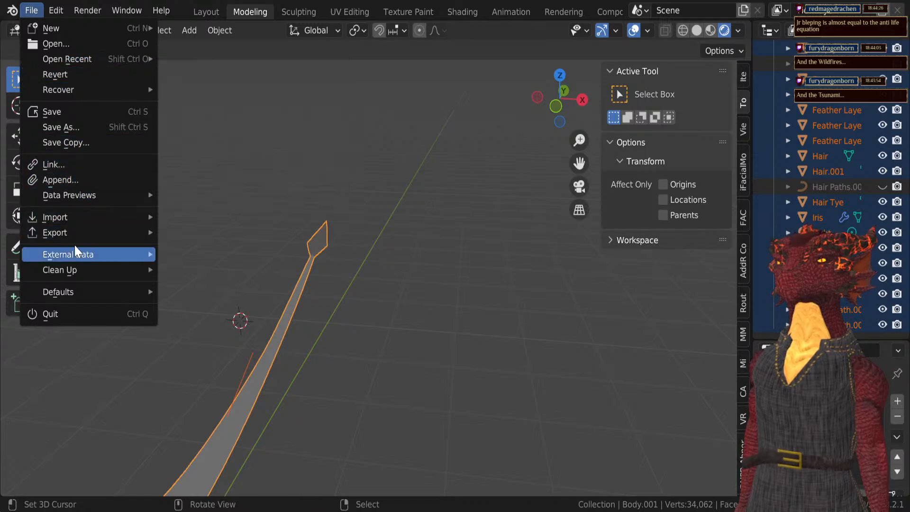
click(68, 183)
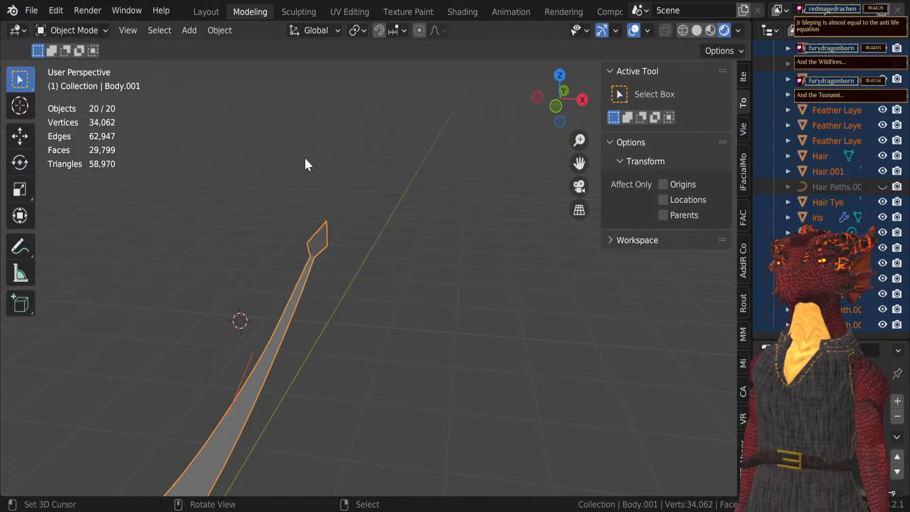
key(ctrl+v)
scroll(301, 165, down, 8)
scroll(346, 190, up, 4)
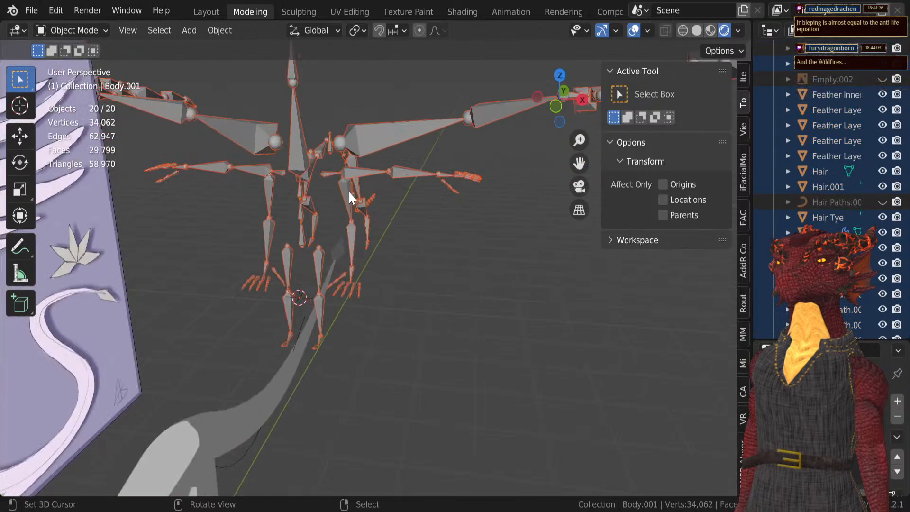
middle_drag(349, 195, 296, 197)
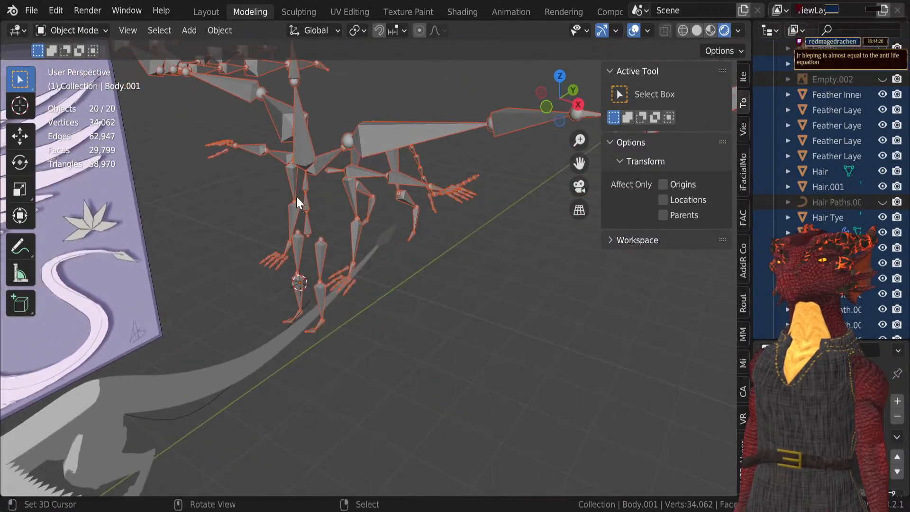
Step: Make the armature the active object, pick its Neckbase bone in Edit Mode, and return to Object Mode in right orthographic view
click(328, 153)
key(Tab)
click(329, 161)
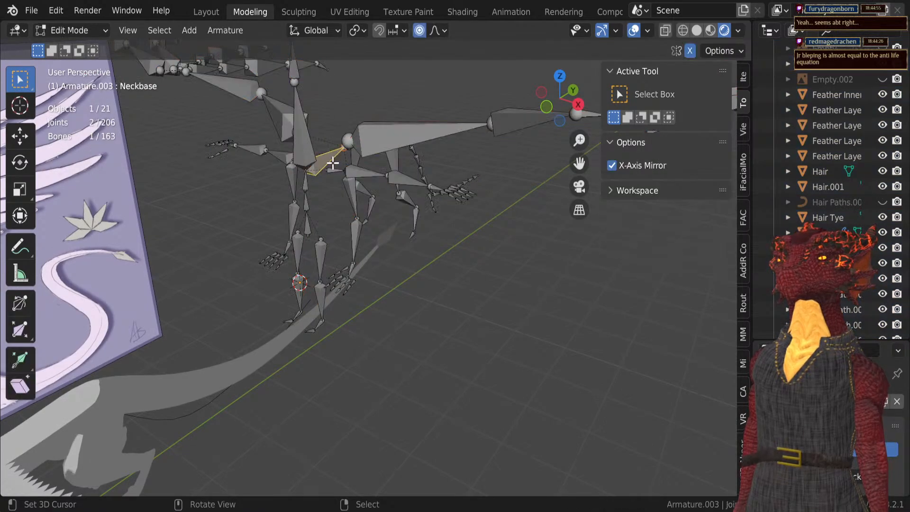
key(Tab)
key(KP_3)
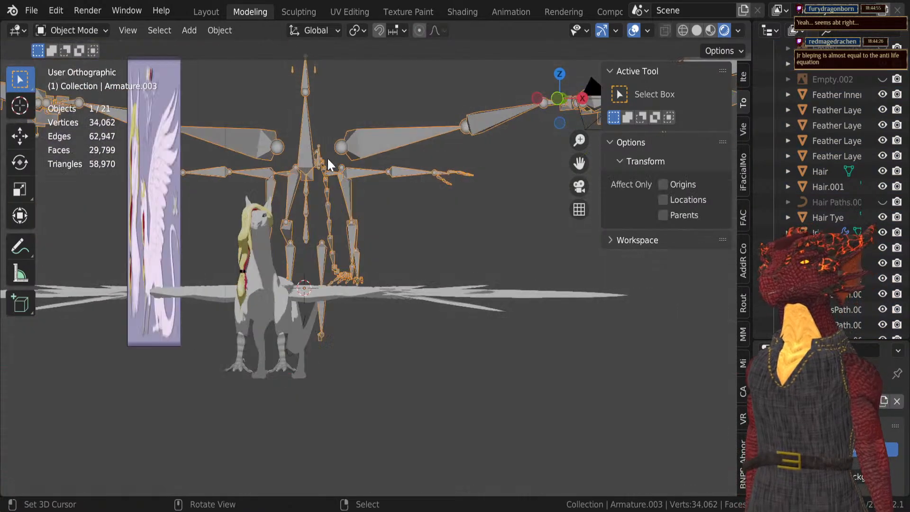
Step: Try aligning the armature with the dragon by moving it -6.7531 m in Y and -1.0945 m in Z and scaling it to 0.695
scroll(328, 161, down, 4)
scroll(330, 169, down, 1)
key(g)
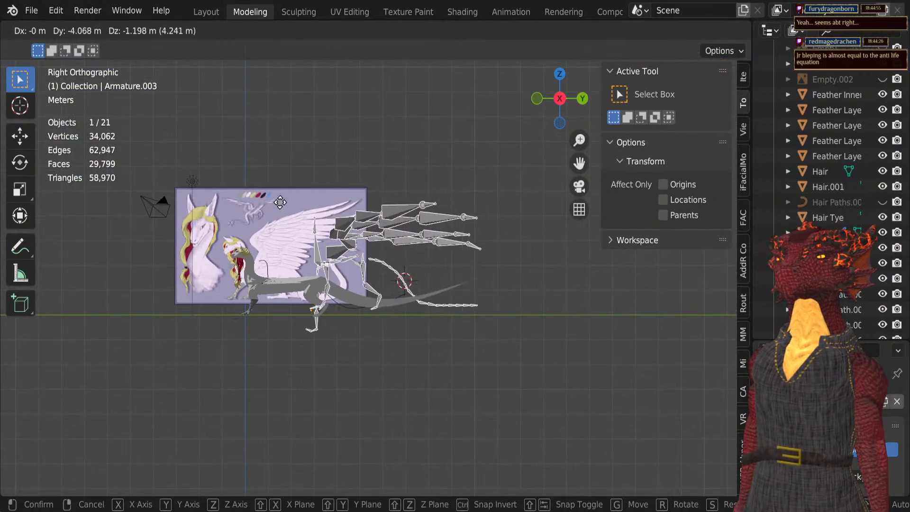
click(220, 195)
scroll(220, 195, up, 5)
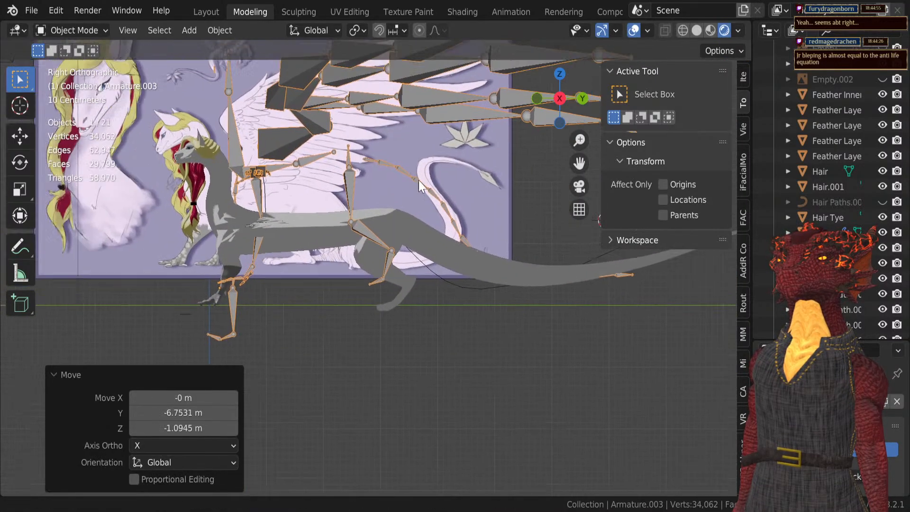
scroll(526, 322, up, 2)
key(s)
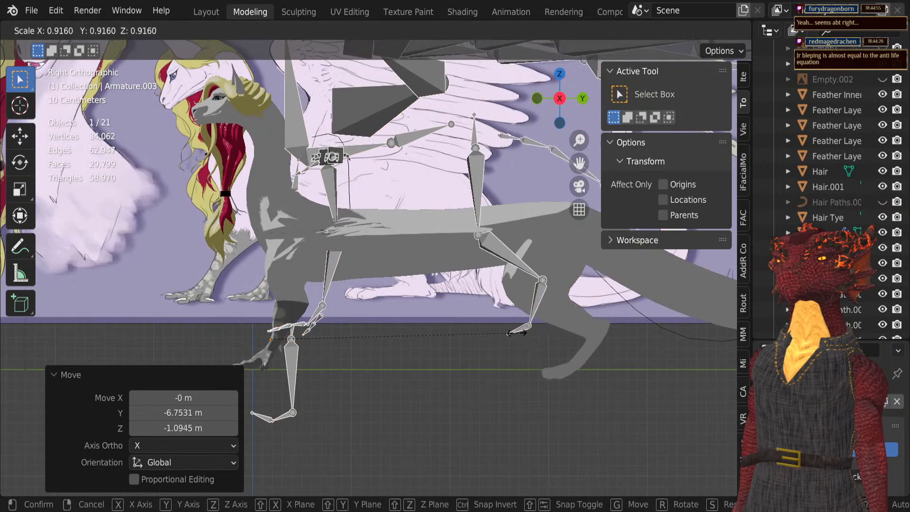
click(434, 306)
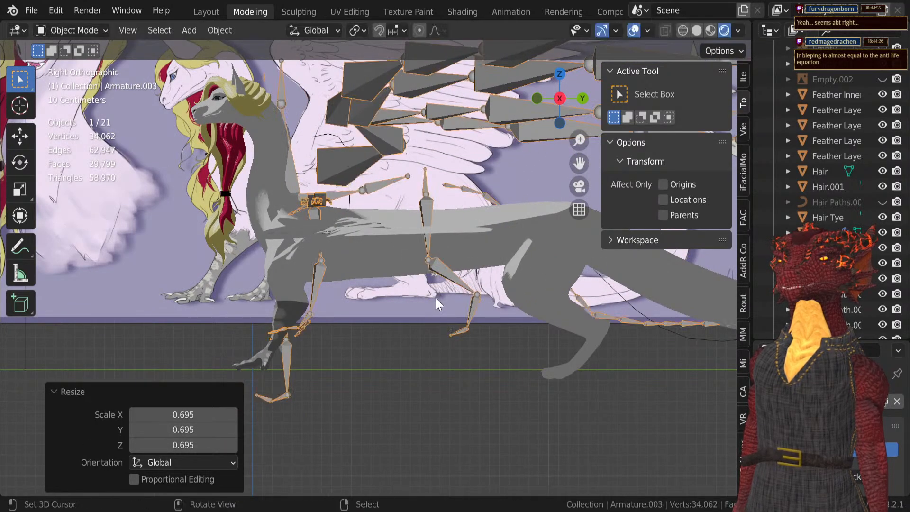
key(ctrl+z)
key(ctrl+z)
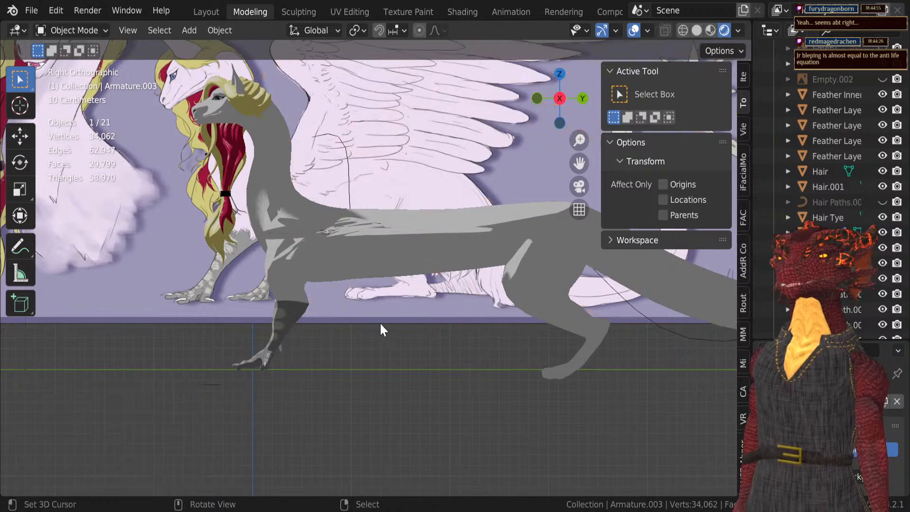
Step: Reset the 3D cursor to the world origin and fit the dragon, reference art and armature in view
scroll(351, 332, down, 2)
key(shift+c)
scroll(321, 343, up, 4)
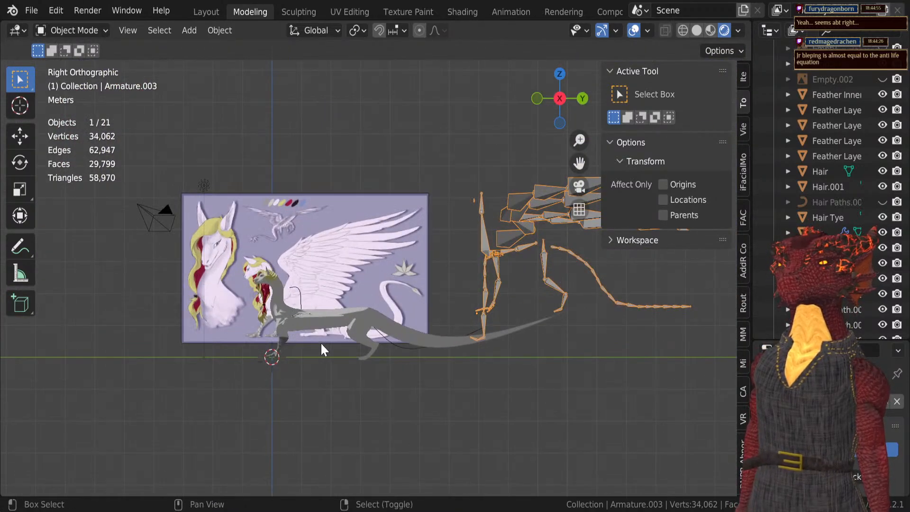
key(shift+a)
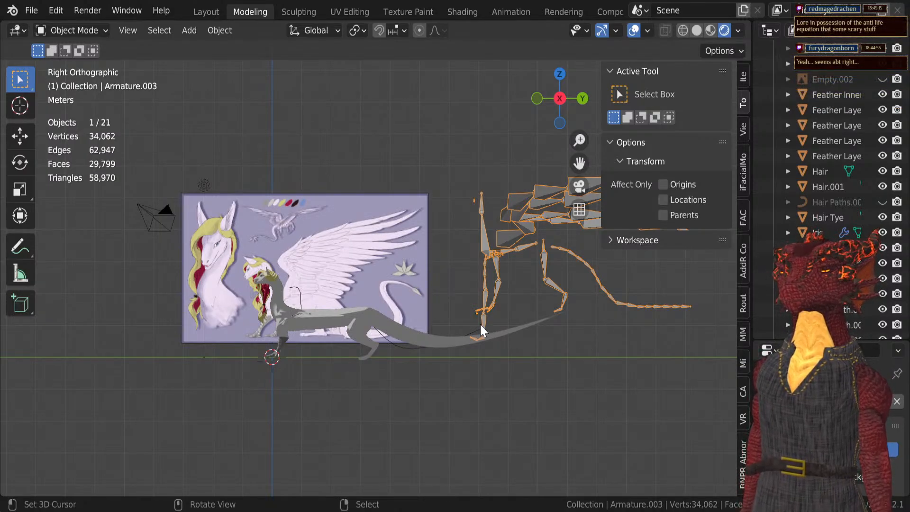
Step: Reset the 3D cursor to the world origin, snap the armature to it with its offset kept, and enter Edit Mode
key(shift+s)
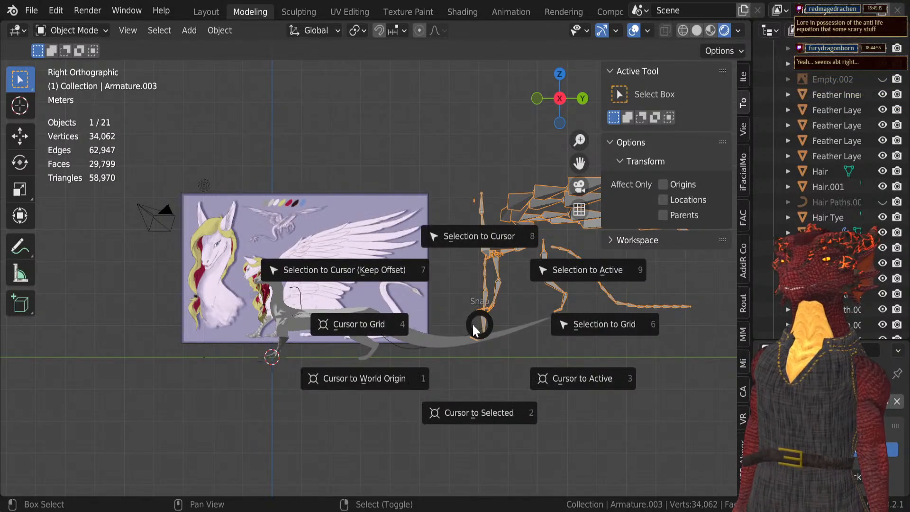
click(467, 435)
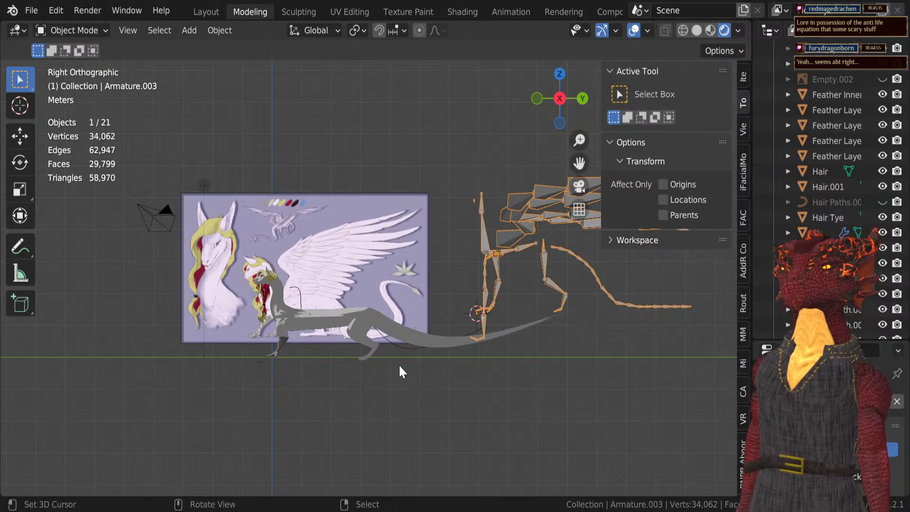
key(shift+c)
key(KP_3)
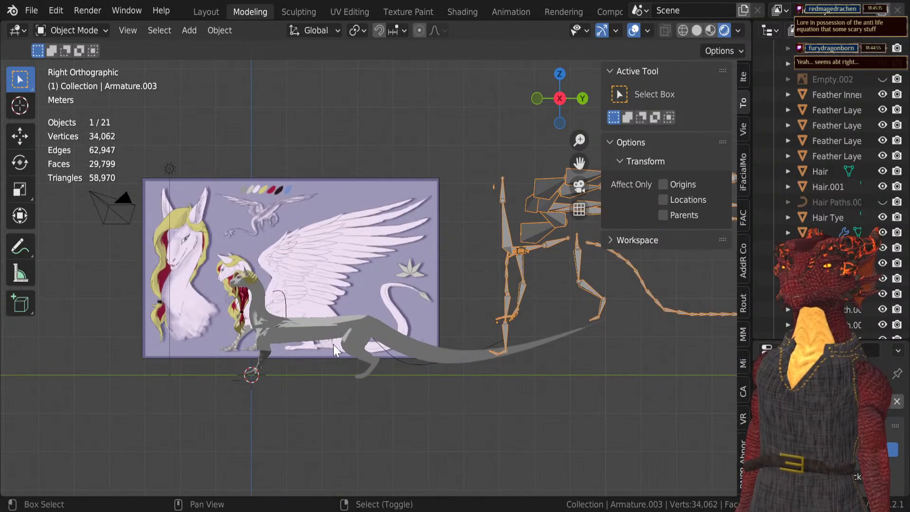
key(shift+s)
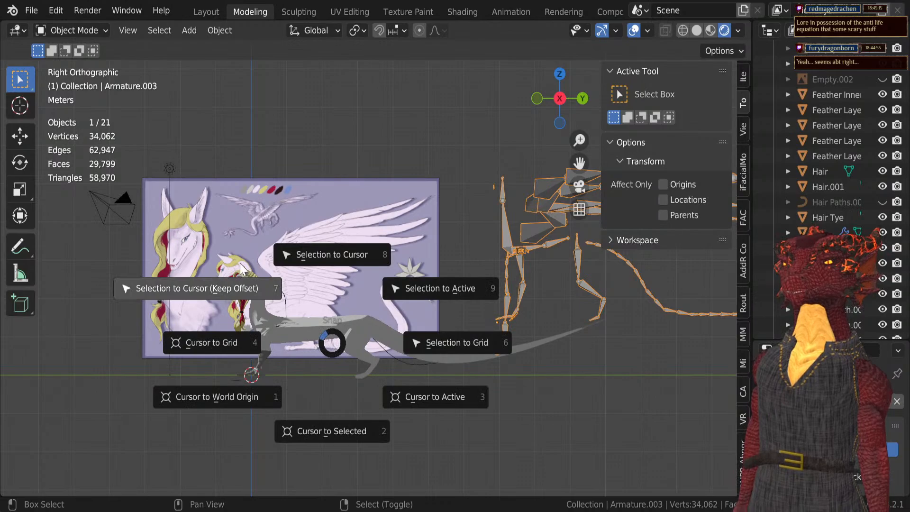
click(240, 262)
shift+middle_drag(237, 294, 299, 247)
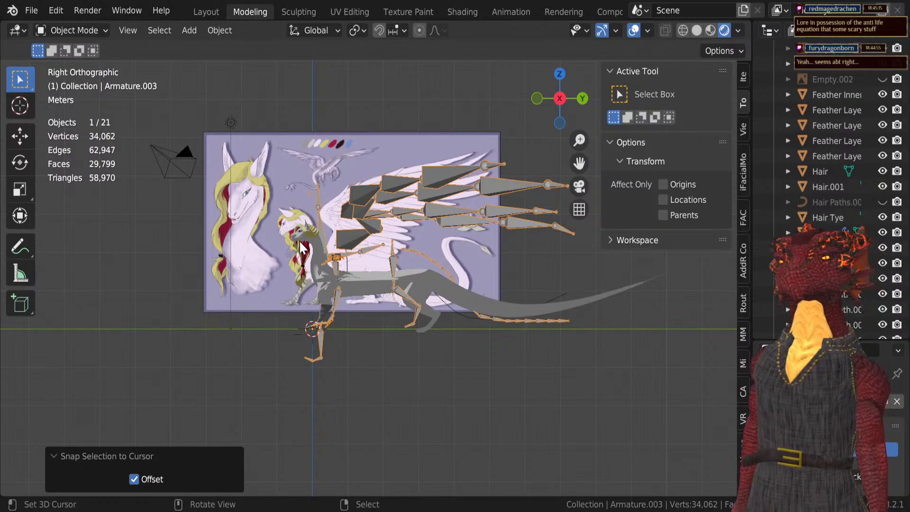
scroll(340, 219, up, 5)
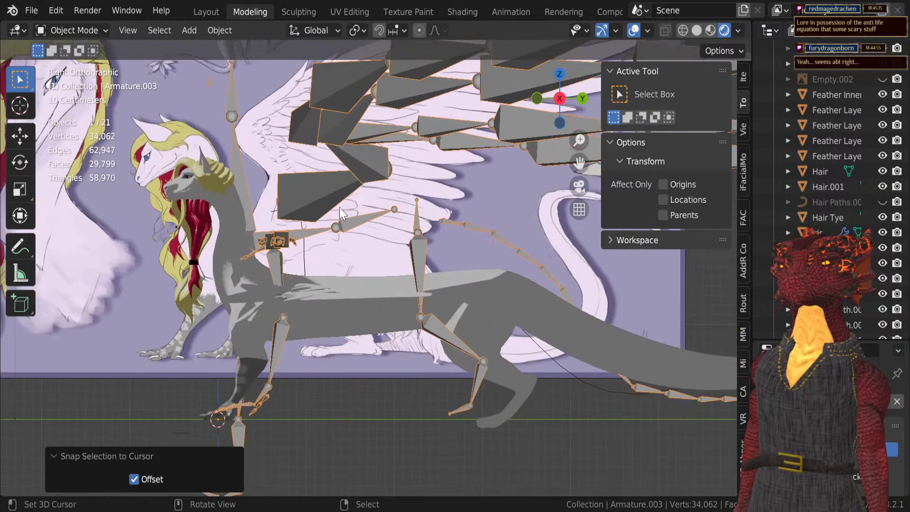
shift+middle_drag(252, 165, 344, 266)
key(Tab)
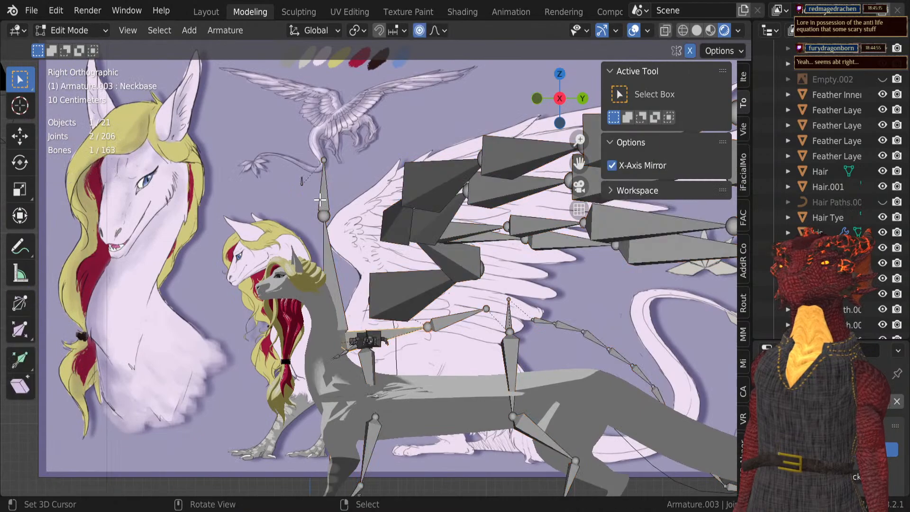
Step: Try to lower the Head and Eye.L bones about 1.03 m along global Z
click(322, 204)
key(g)
key(z)
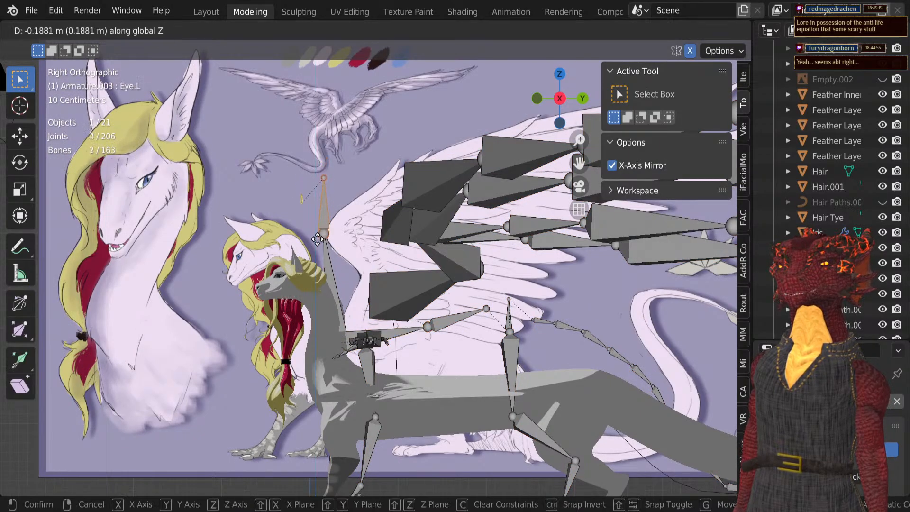
click(311, 313)
scroll(311, 332, up, 3)
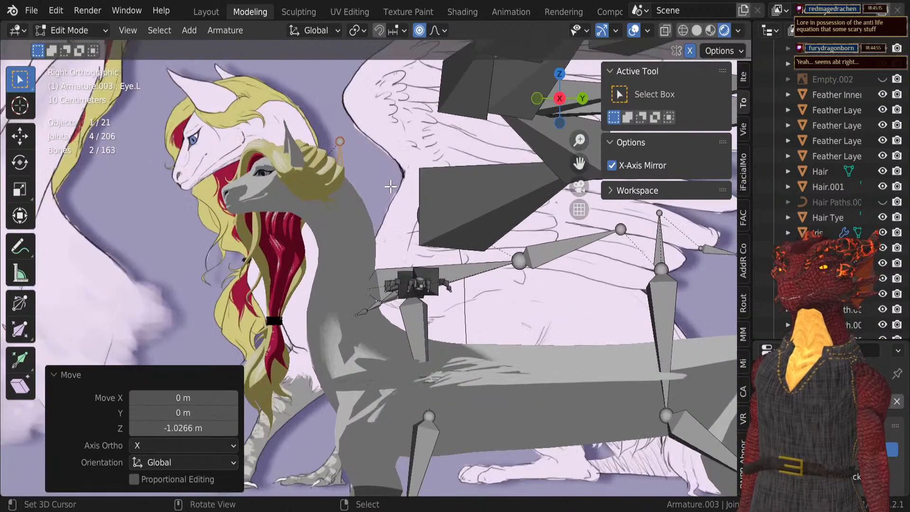
key(ctrl+z)
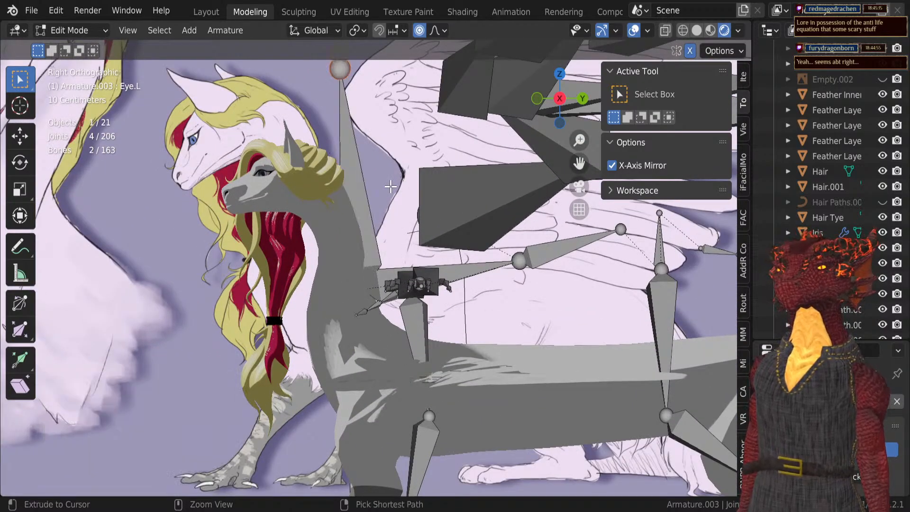
Step: Turn on In Front in the armature's viewport display settings so the bones draw over the mesh
scroll(390, 186, down, 6)
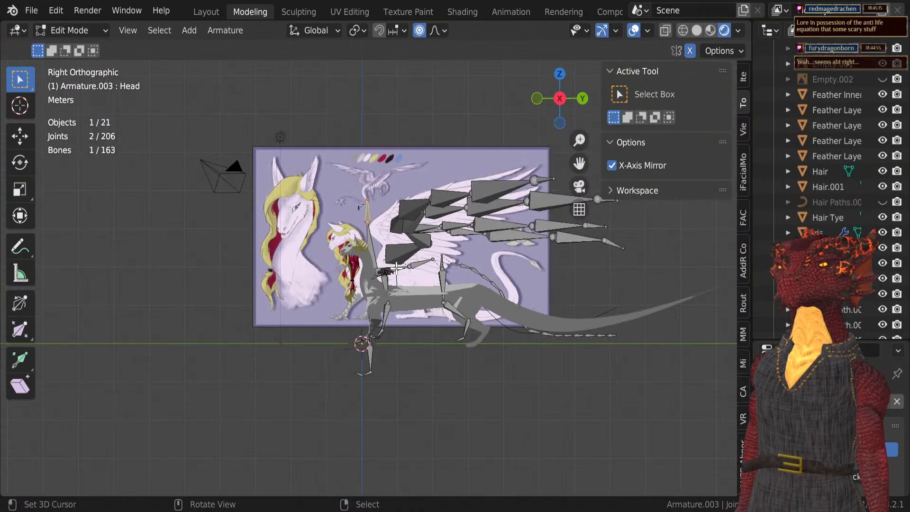
click(392, 258)
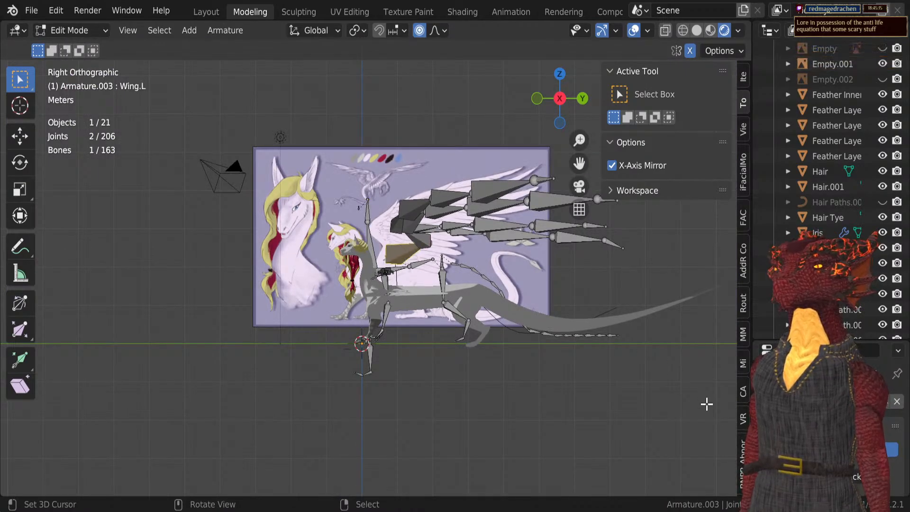
click(764, 474)
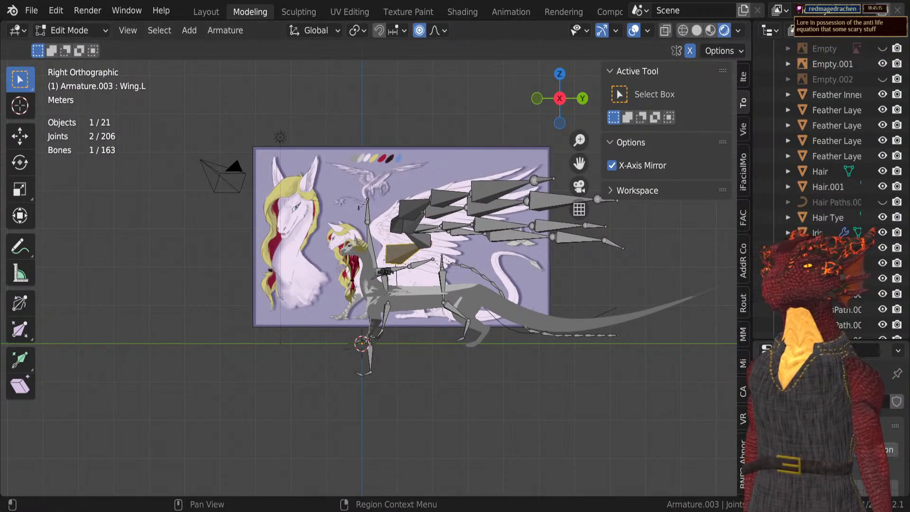
scroll(829, 426, down, 4)
scroll(830, 426, down, 3)
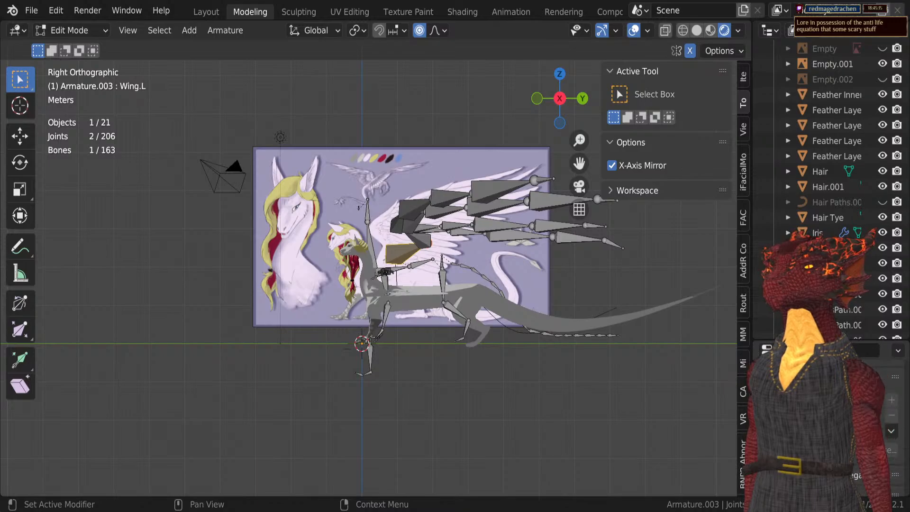
scroll(829, 426, up, 6)
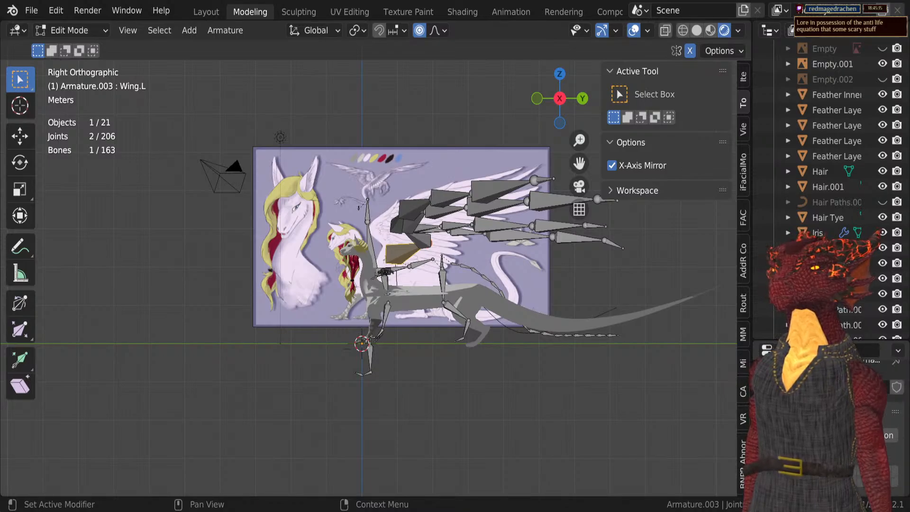
scroll(829, 426, down, 3)
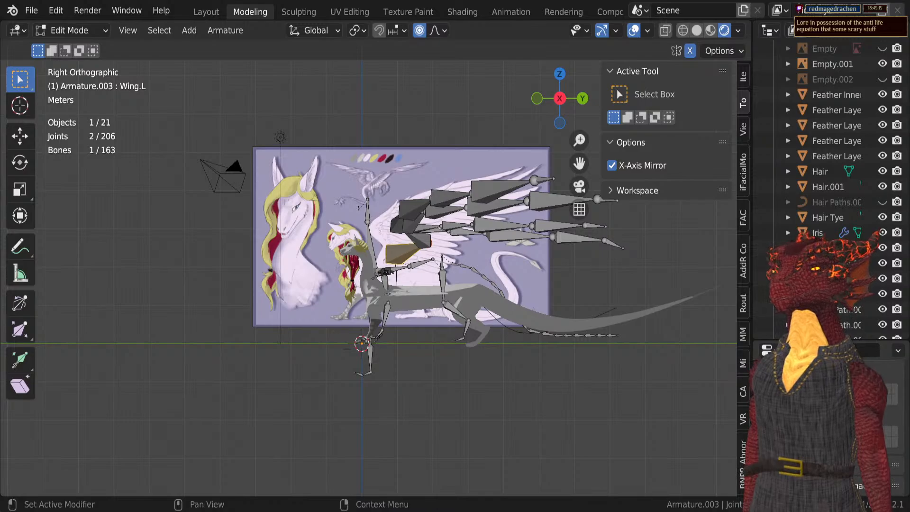
scroll(829, 427, down, 2)
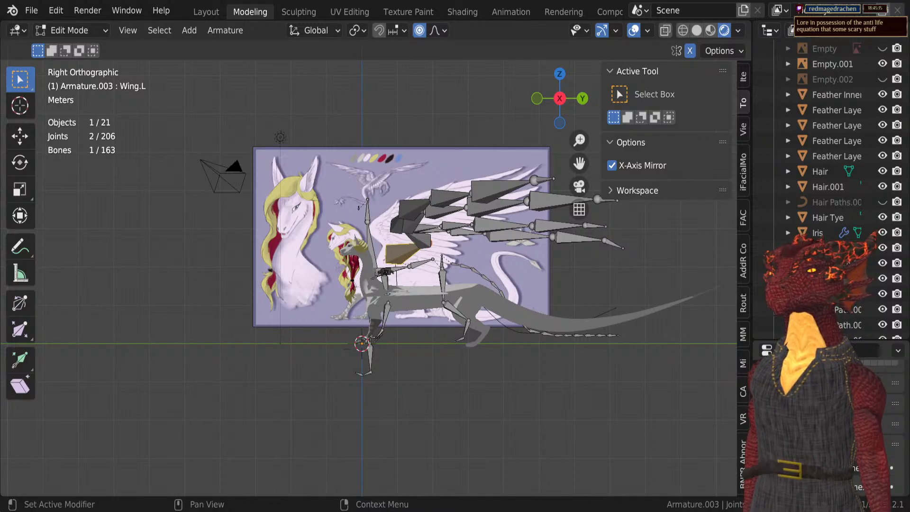
click(832, 476)
click(832, 493)
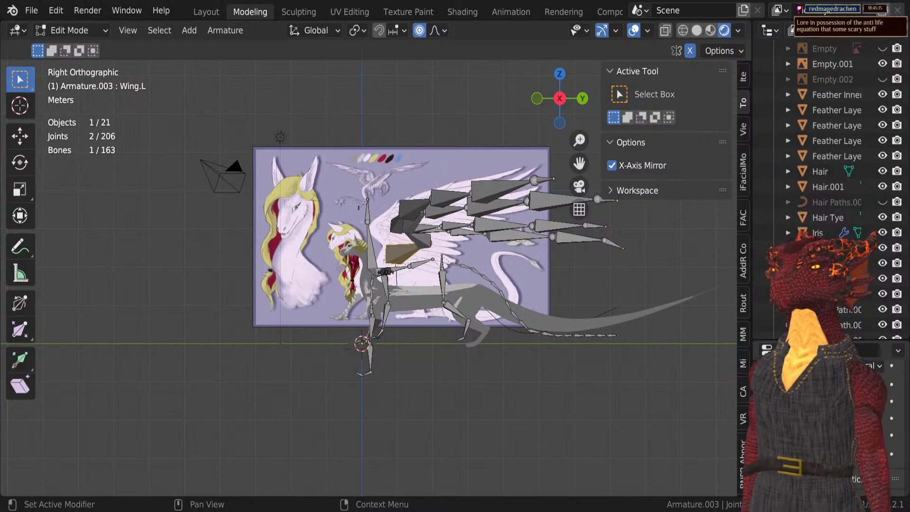
Step: Select all bones and move them down about 0.48 m to lower the rig into the dragon's body
scroll(380, 279, up, 5)
key(a)
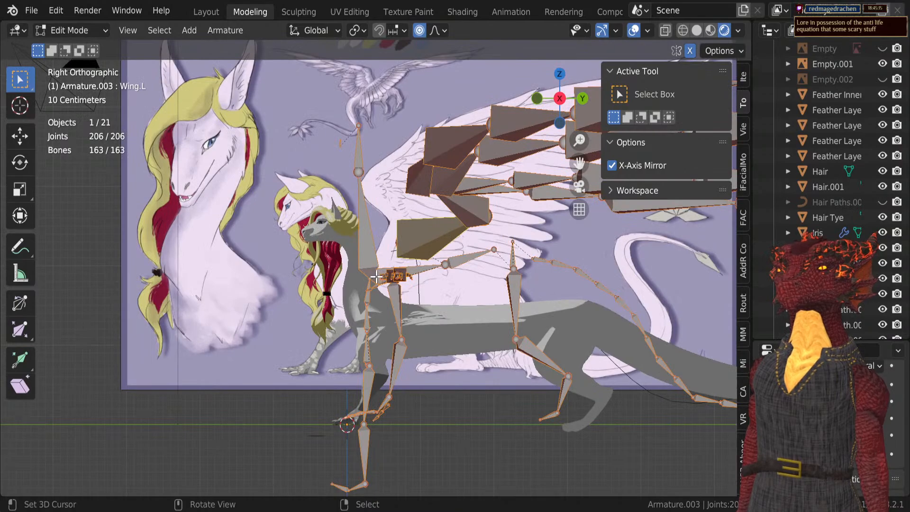
scroll(375, 282, up, 4)
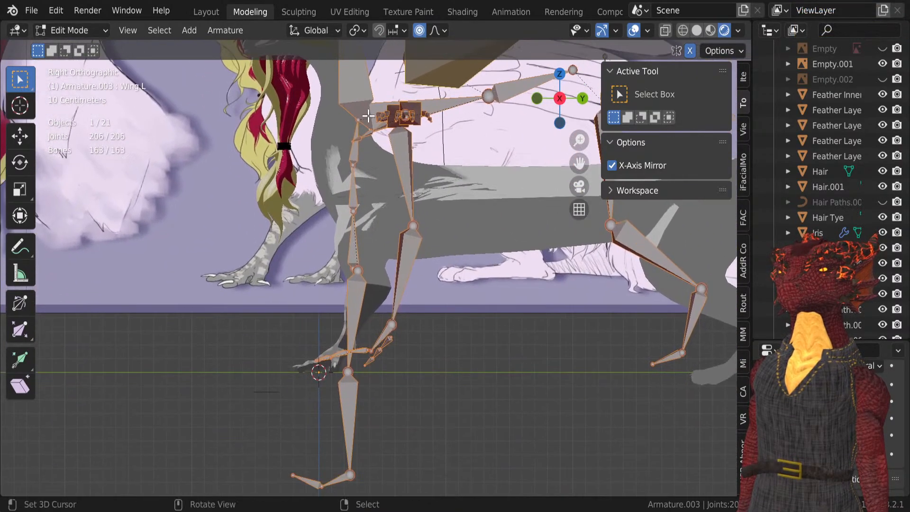
key(g)
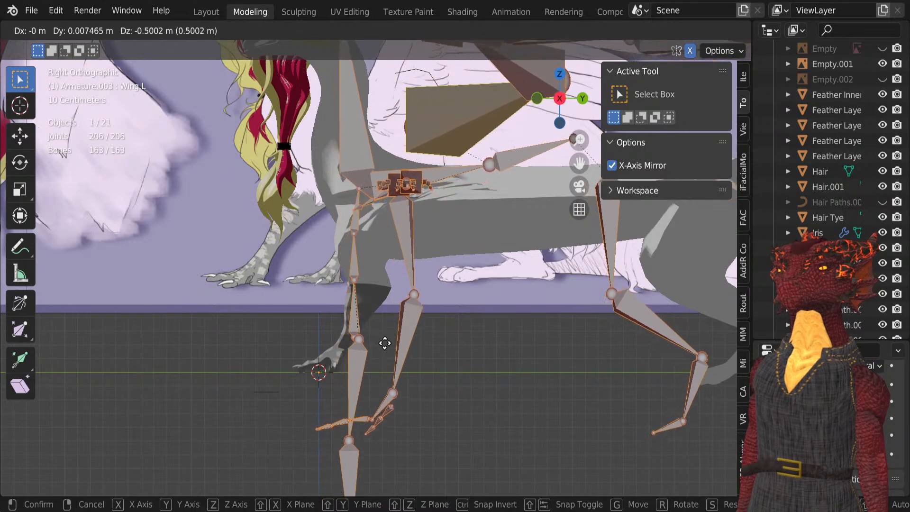
click(381, 338)
scroll(358, 172, up, 1)
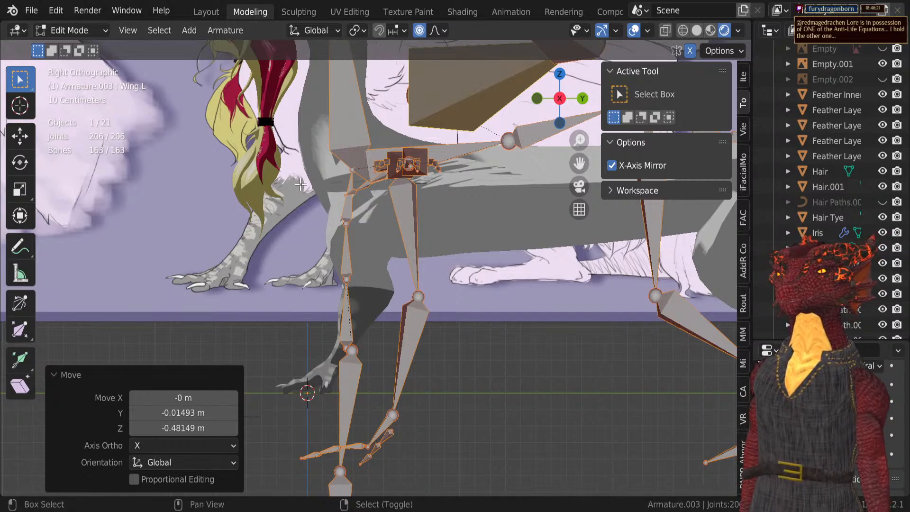
Step: Move the Head bone down and forward to the back of the dragon's head and scale it to 0.475
shift+middle_drag(330, 135, 377, 331)
click(375, 113)
key(g)
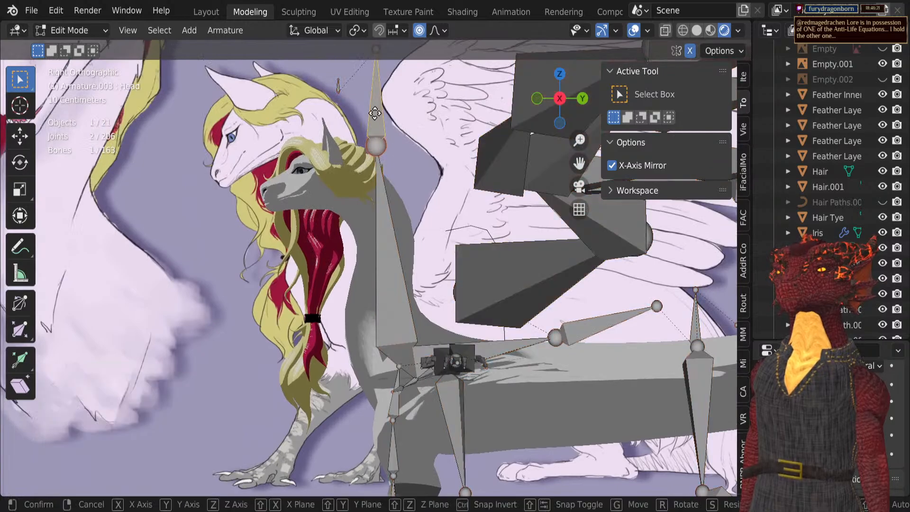
key(Escape)
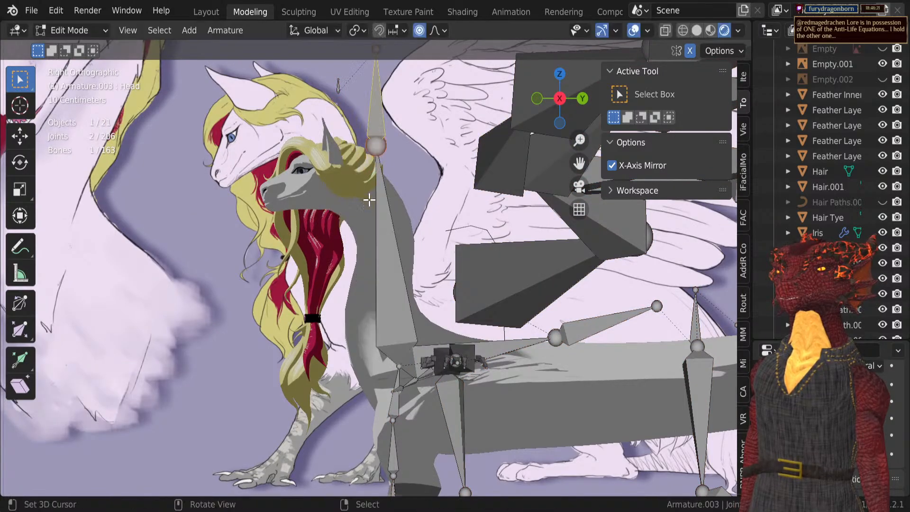
scroll(398, 283, down, 4)
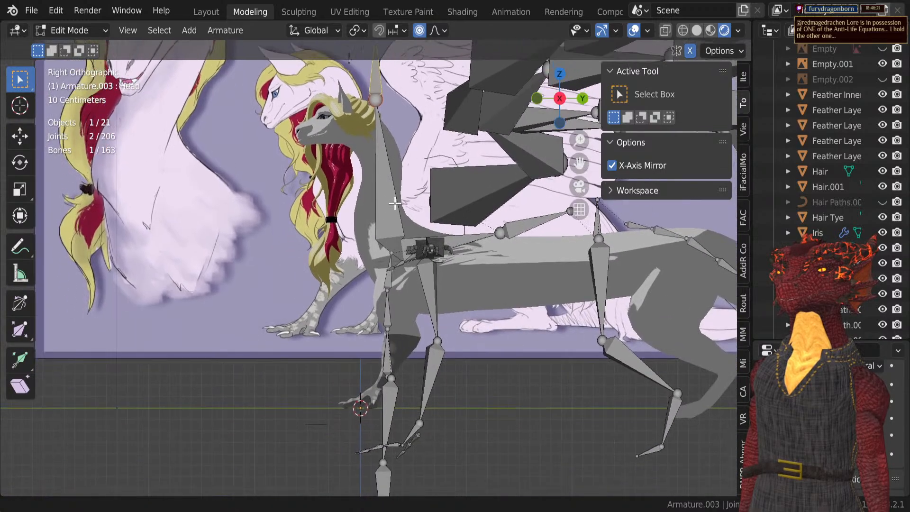
scroll(400, 236, up, 2)
key(g)
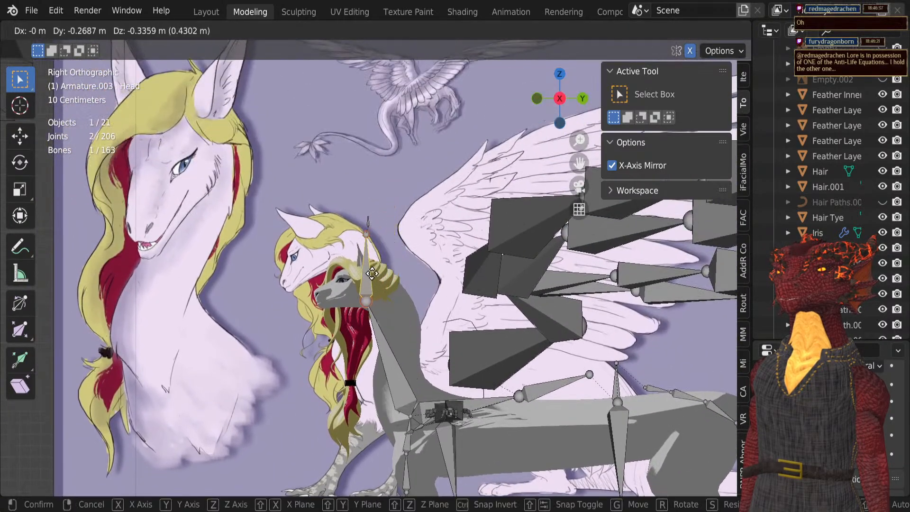
click(372, 275)
scroll(373, 276, up, 4)
key(s)
click(398, 329)
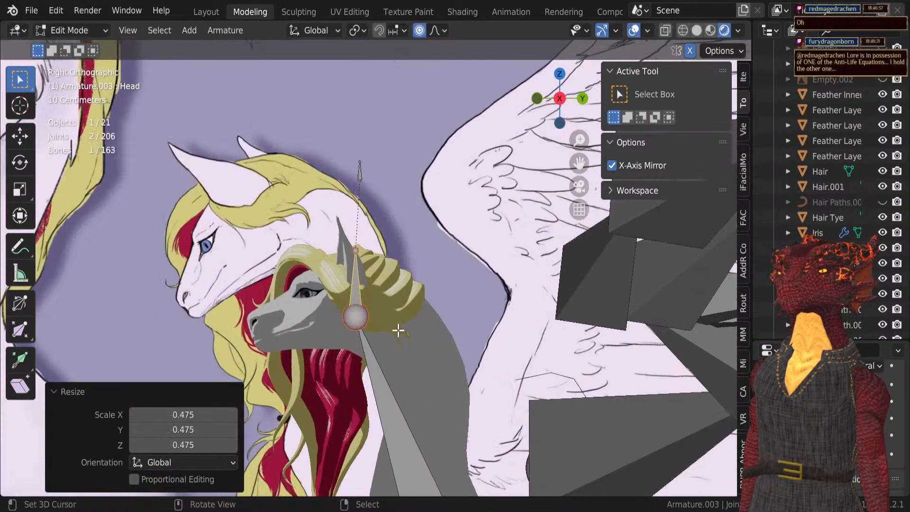
Step: Enlarge the Head bone by 1.2 and shift it forward so its base sits behind the jaw
key(g)
click(394, 351)
key(s)
click(403, 360)
scroll(418, 377, up, 2)
scroll(419, 377, up, 2)
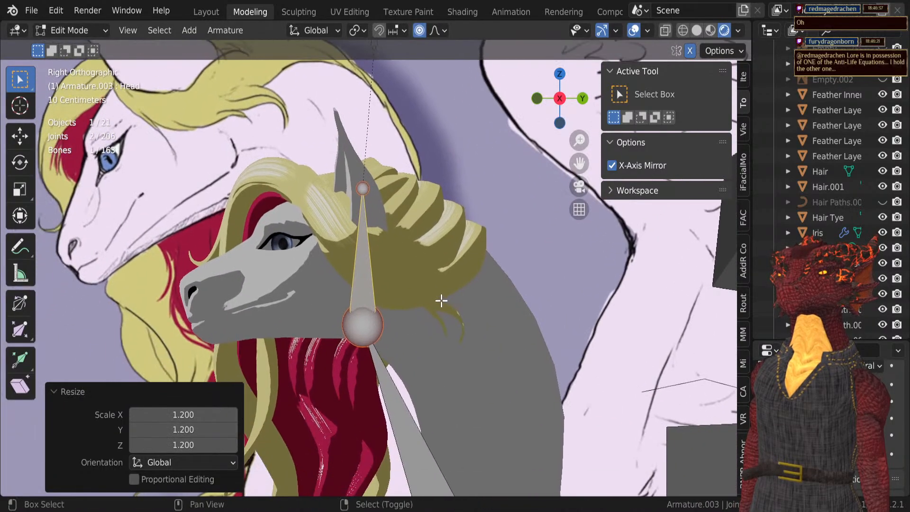
key(g)
click(398, 293)
key(g)
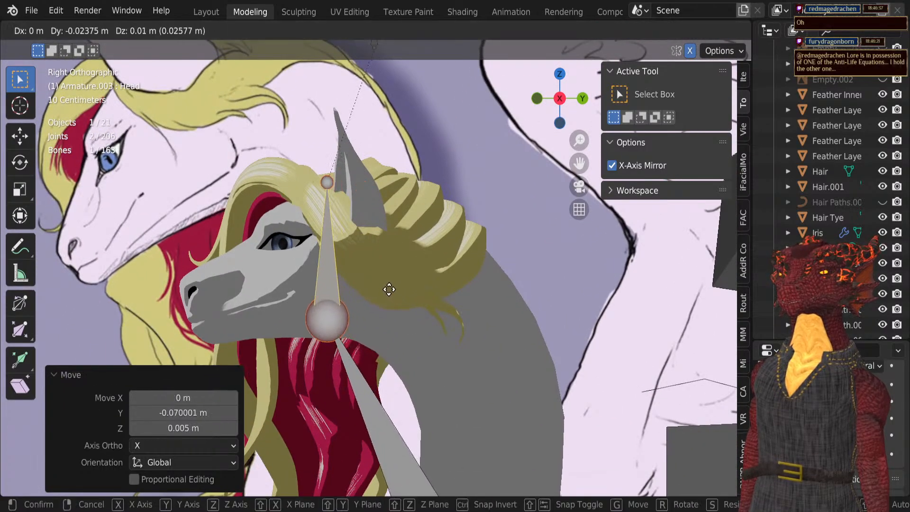
click(382, 289)
Step: Move the Eye.L bone down onto the dragon's eye and scale it to 0.504
shift+middle_drag(386, 115, 385, 169)
right_click(370, 95)
key(g)
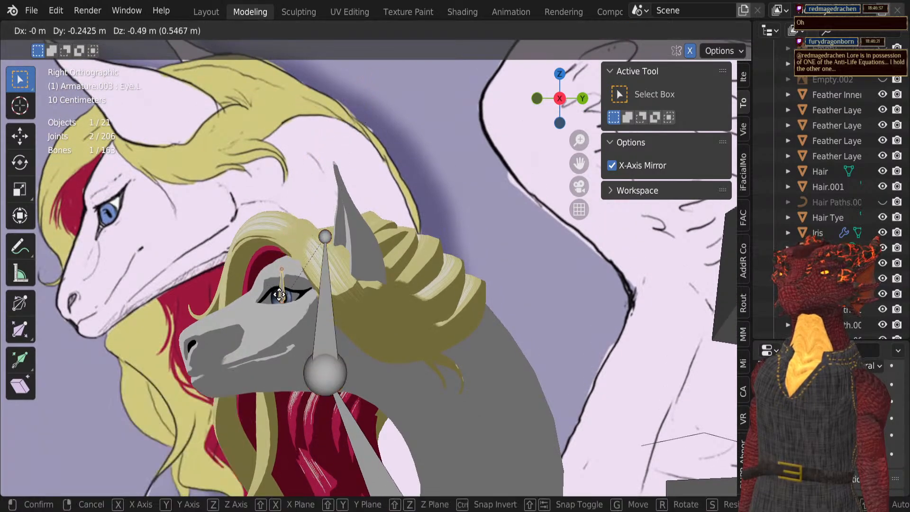
click(283, 302)
key(s)
click(294, 303)
scroll(293, 303, up, 2)
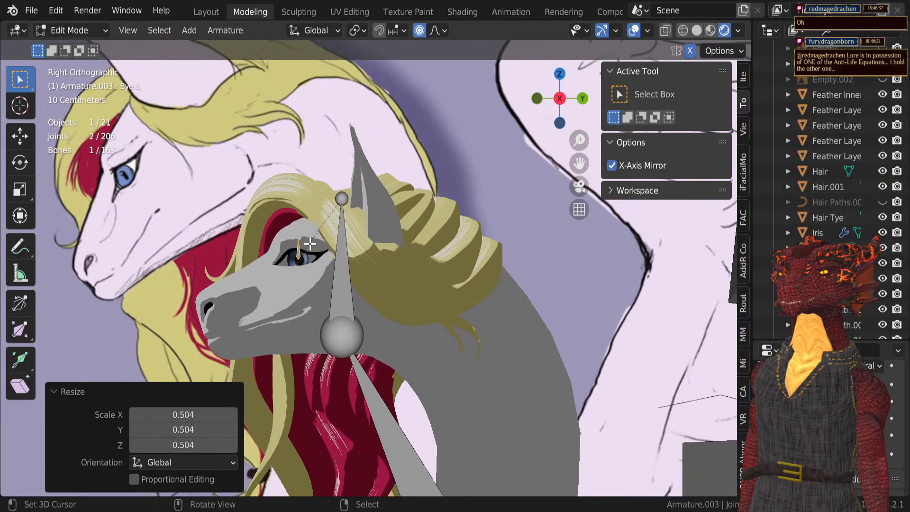
Step: Fine-tune the Eye.L bone to centre it on the iris, scaling it by 1.003
key(g)
click(322, 280)
key(g)
key(s)
click(320, 280)
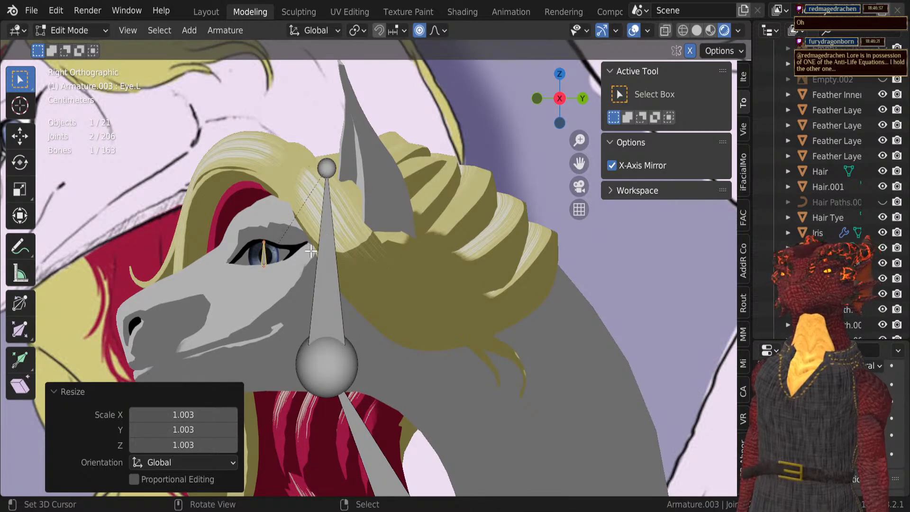
scroll(333, 292, down, 3)
shift+middle_drag(349, 338, 312, 124)
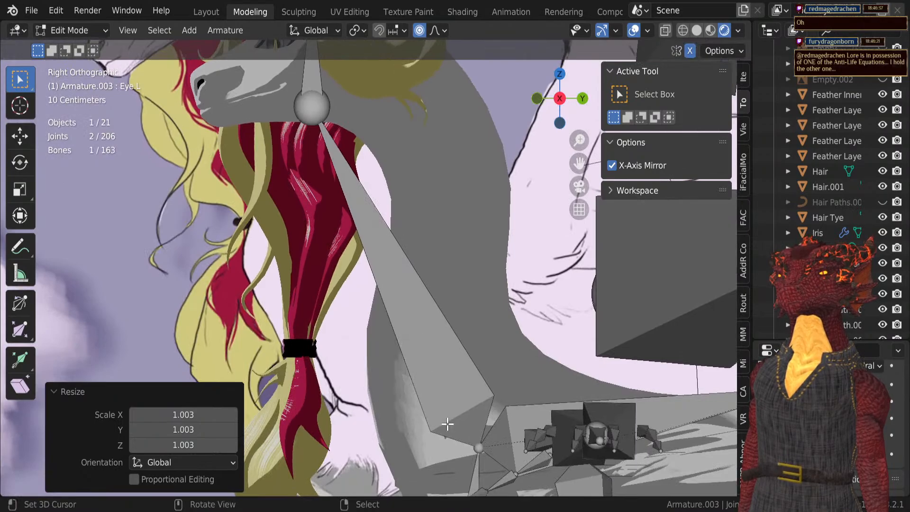
click(480, 449)
key(g)
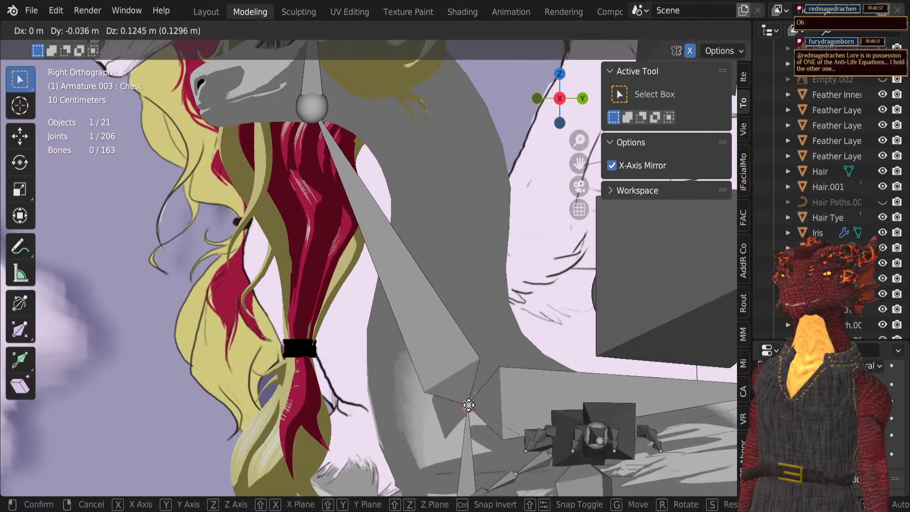
key(Escape)
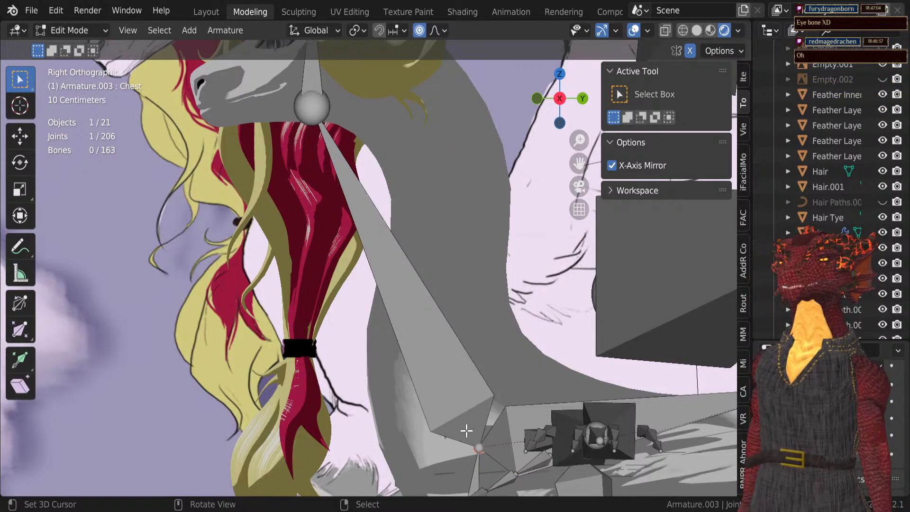
Step: Examine the neck-base and chest bones in side view and how the whole rig lies against the dragon's body
scroll(461, 355, down, 2)
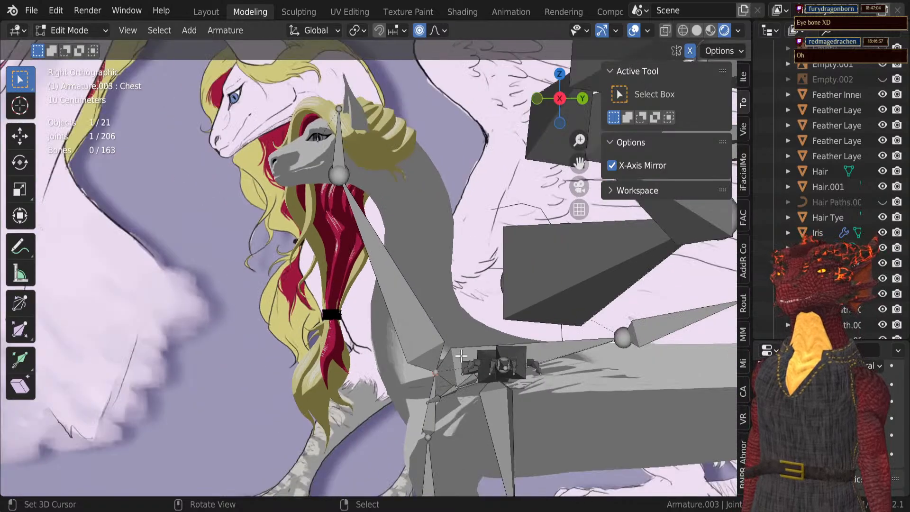
scroll(456, 370, up, 4)
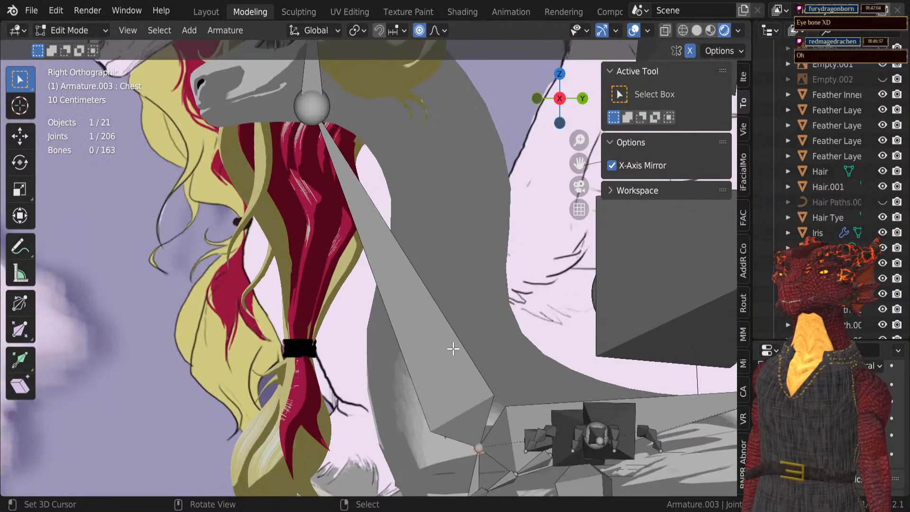
shift+middle_drag(453, 381, 366, 280)
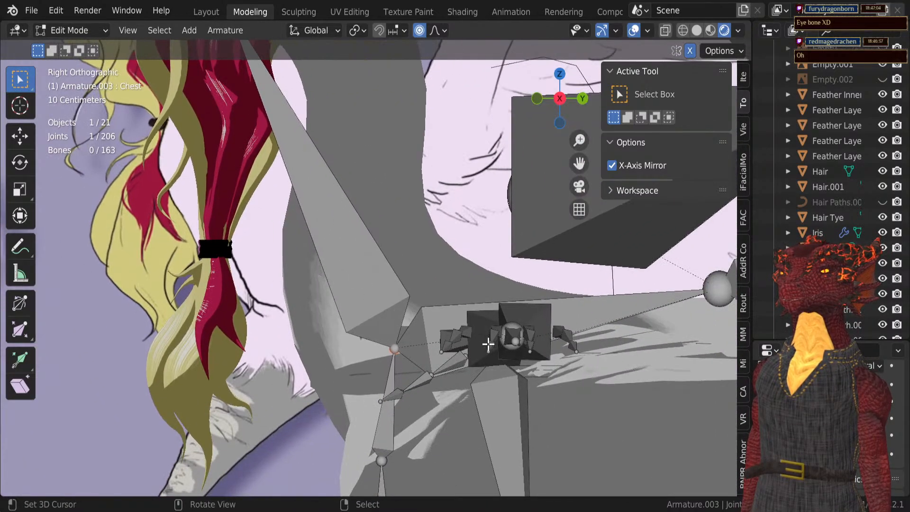
right_click(498, 325)
shift+right_click(603, 318)
scroll(605, 317, down, 3)
shift+middle_drag(603, 317, 467, 225)
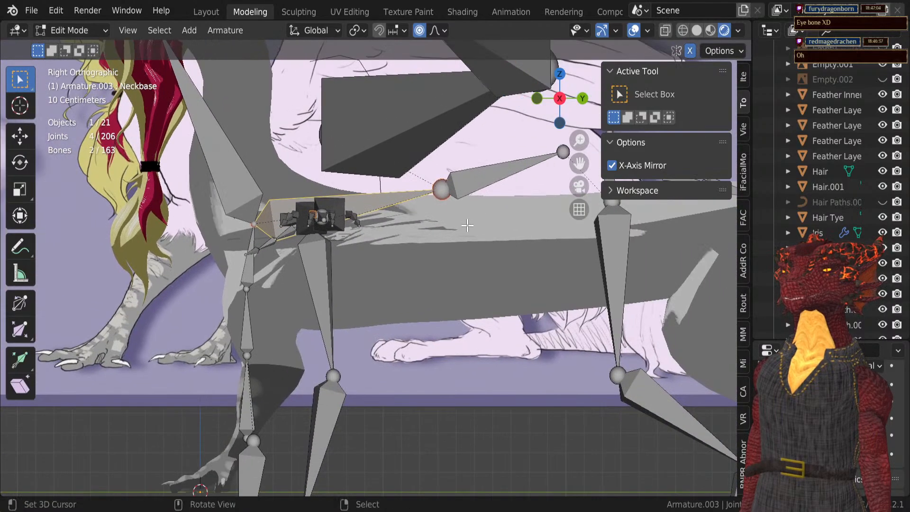
scroll(467, 226, down, 7)
scroll(634, 371, down, 1)
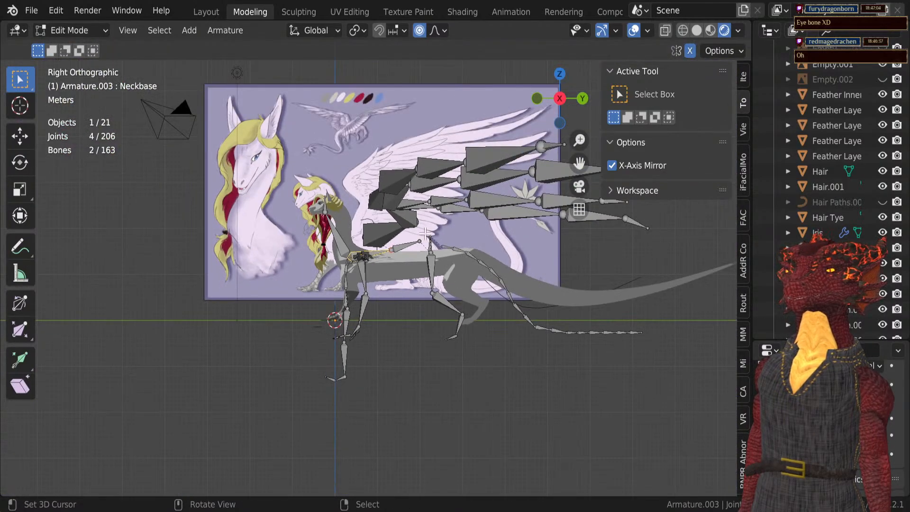
scroll(432, 271, up, 4)
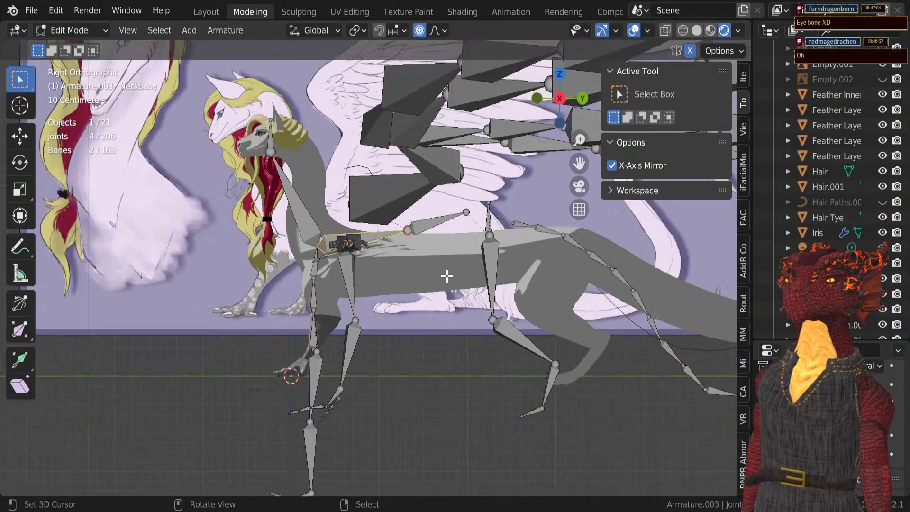
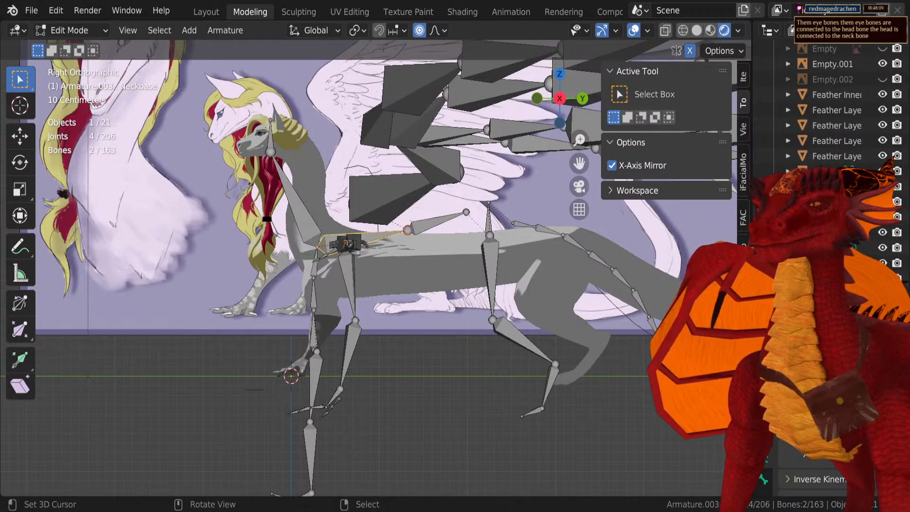
scroll(374, 260, up, 1)
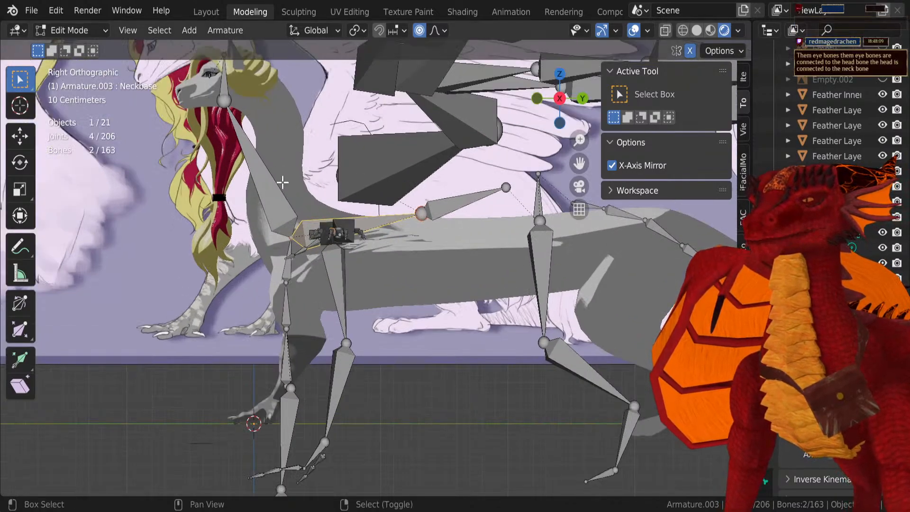
scroll(376, 254, up, 5)
shift+middle_drag(298, 53, 344, 162)
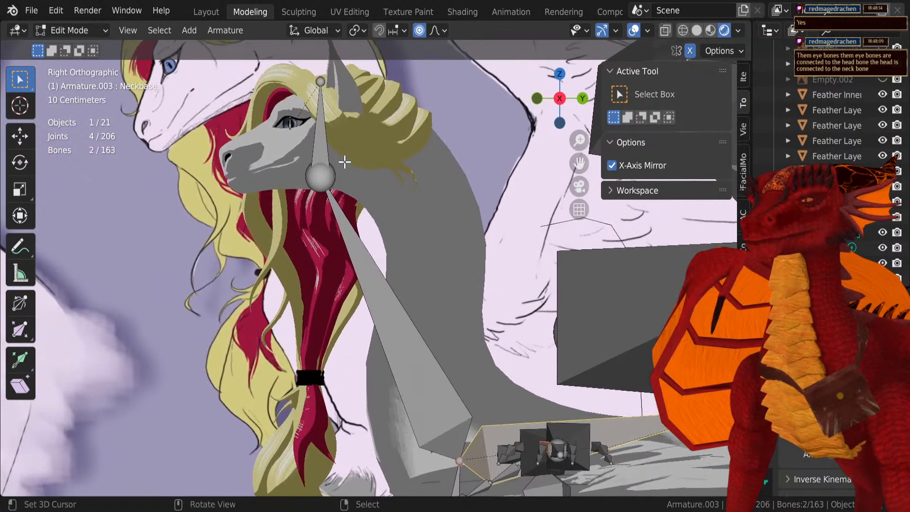
click(389, 299)
click(461, 456)
key(g)
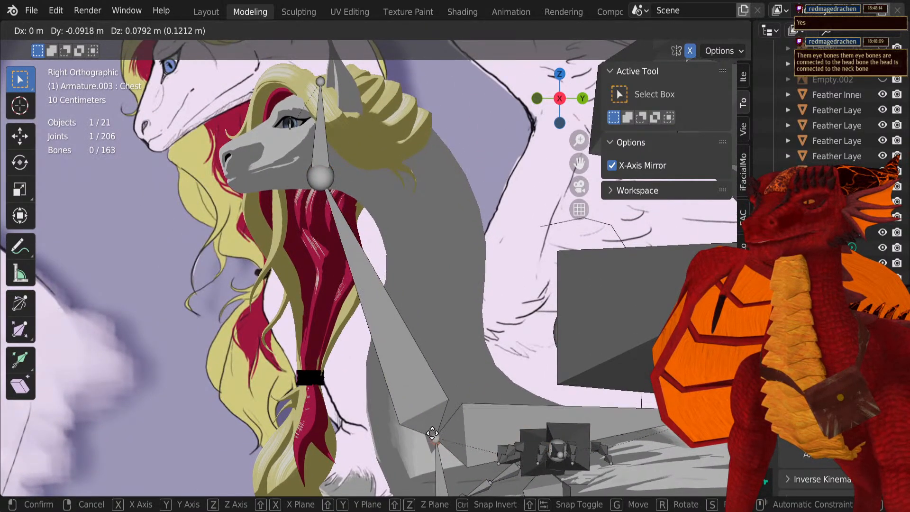
right_click(382, 268)
Step: Select the spine, hips, left front leg and left arm bones together with the left hand's finger bones
scroll(394, 341, down, 4)
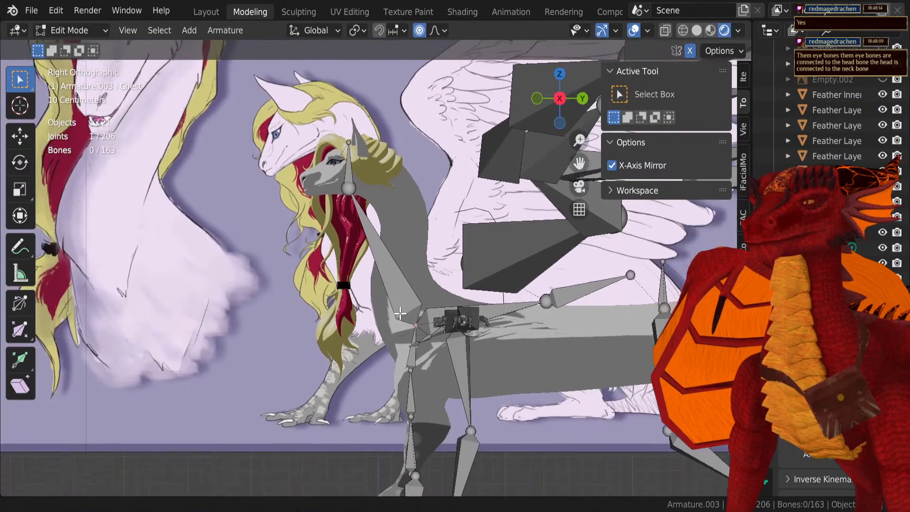
click(404, 379)
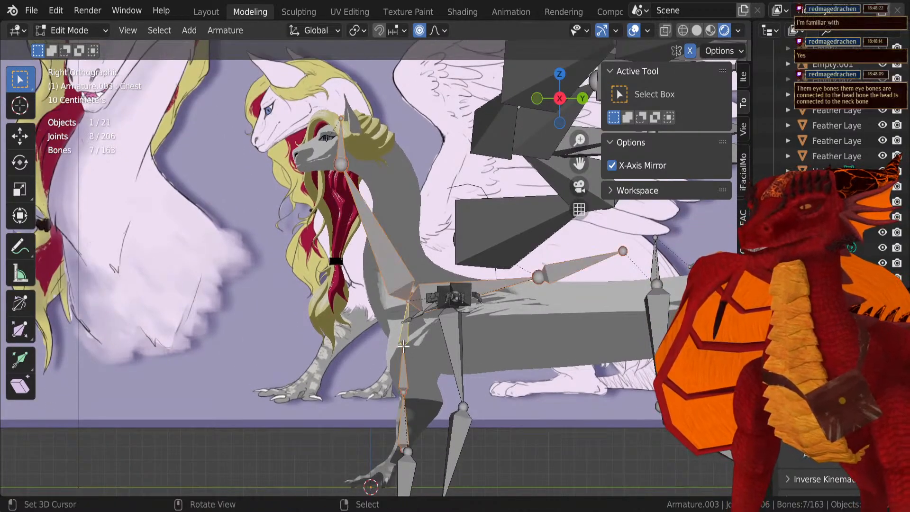
shift+click(405, 342)
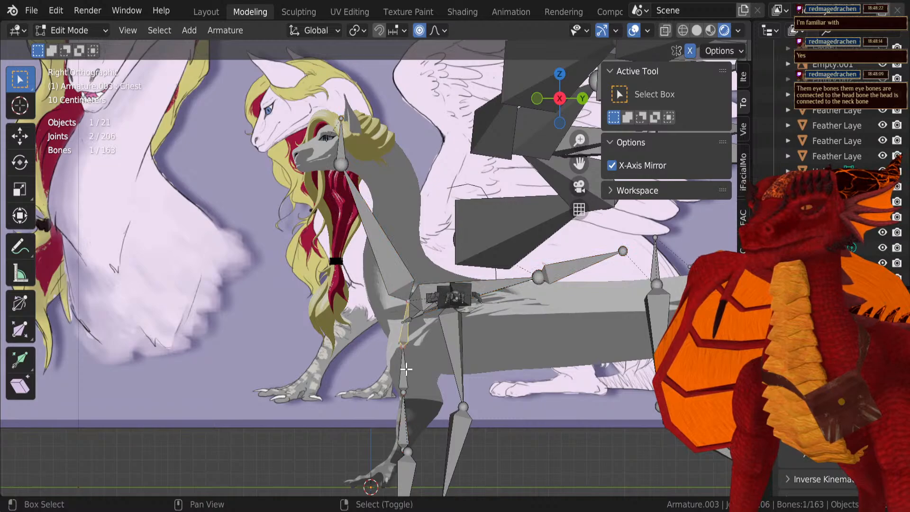
shift+right_click(404, 419)
shift+middle_drag(407, 466, 407, 311)
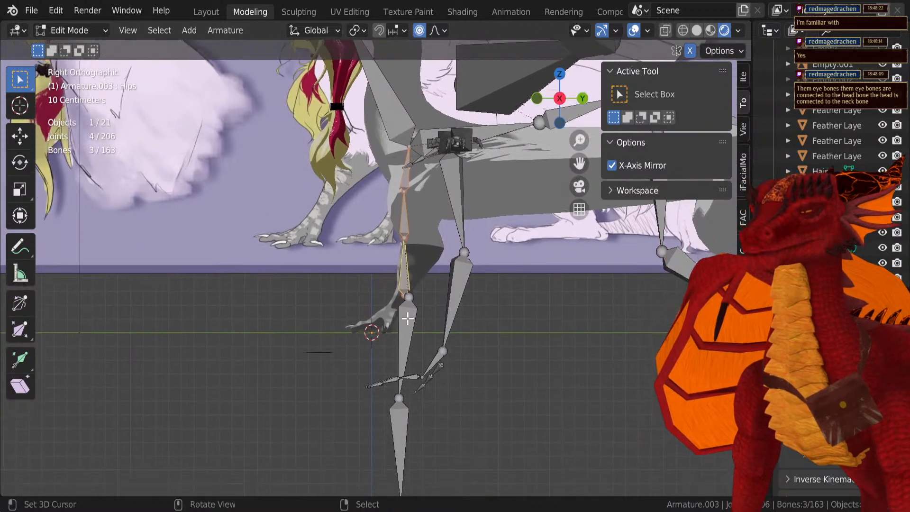
shift+click(408, 318)
middle_drag(409, 151, 445, 219)
key(l)
scroll(453, 258, down, 3)
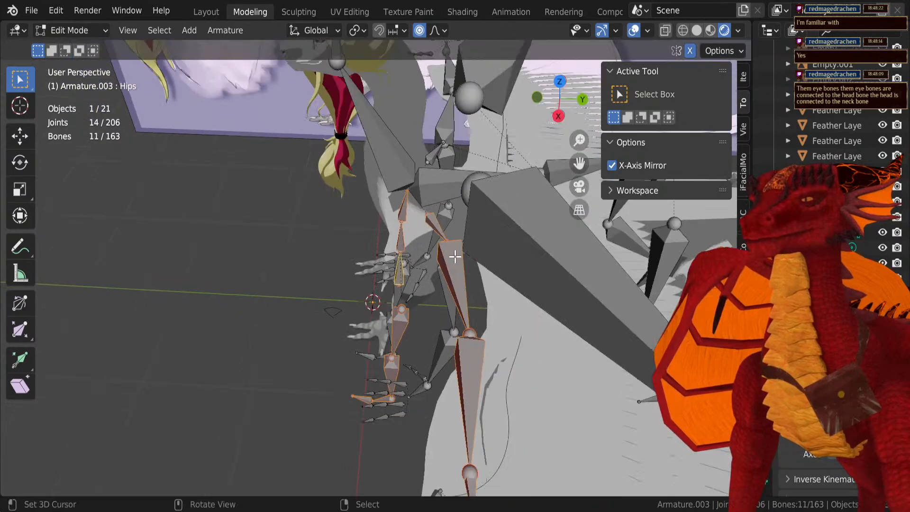
middle_drag(453, 259, 456, 233)
scroll(441, 375, up, 4)
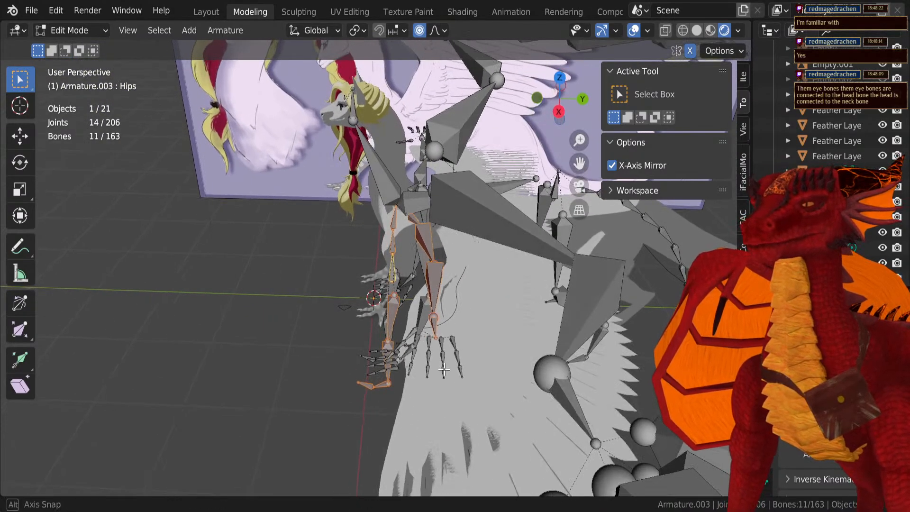
drag(486, 436, 367, 338)
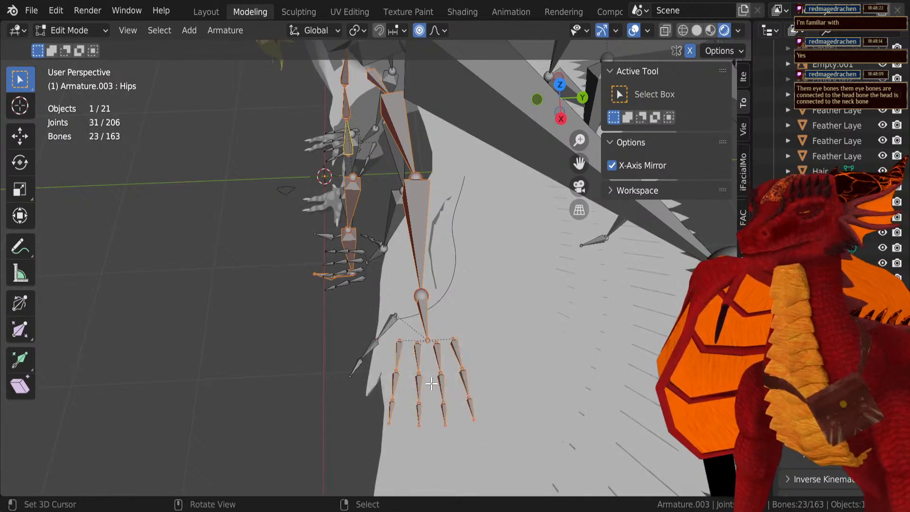
Step: Delete all finger and thumb bones of the outstretched left arm, including the Pinky.L bone
key(b)
drag(383, 369, 383, 370)
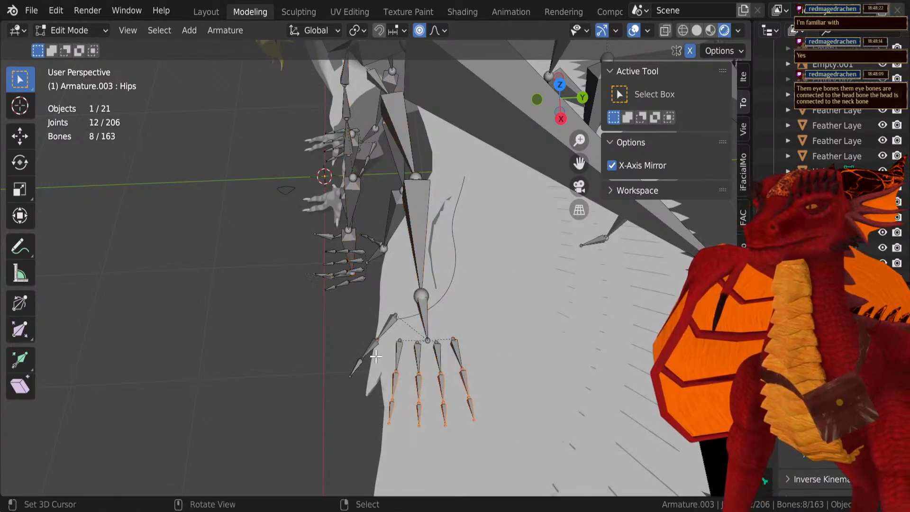
key(b)
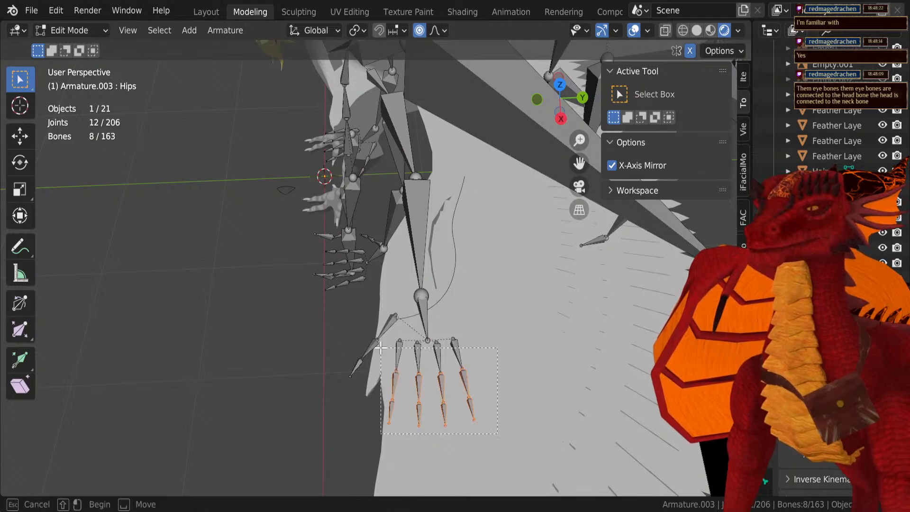
shift+drag(381, 341, 381, 340)
shift+drag(400, 413, 348, 298)
key(x)
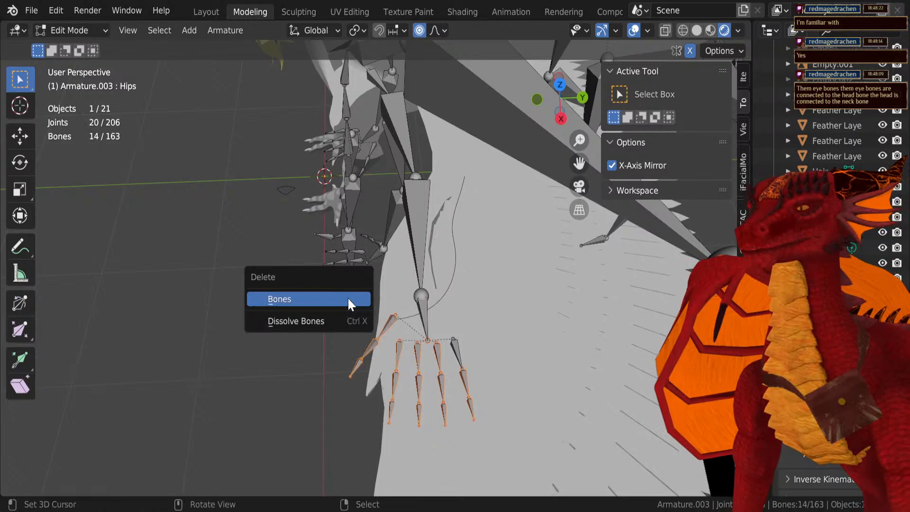
click(323, 306)
click(455, 352)
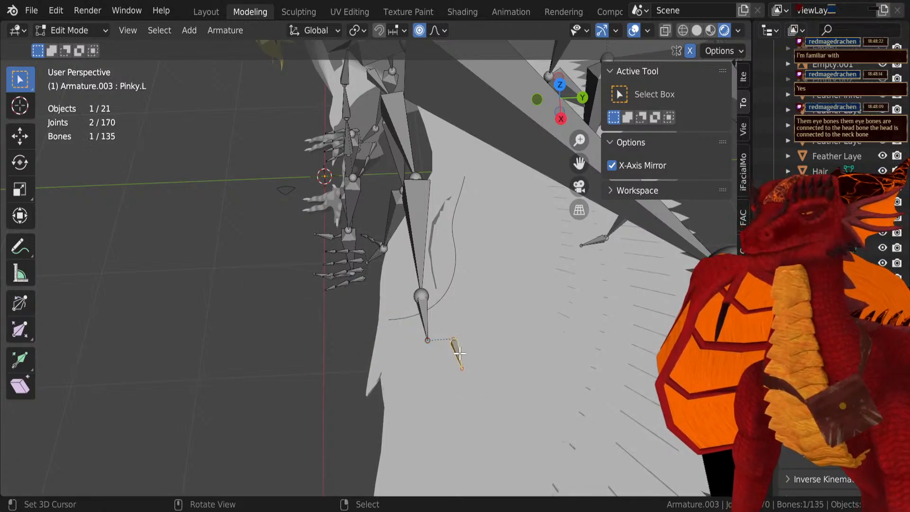
key(x)
click(455, 352)
Step: Move the left hand, forearm, bicep and shoulder bones by about -0.033 m in X, -0.145 m in Y and 0.022 m in Z
drag(430, 304, 435, 304)
shift+click(420, 227)
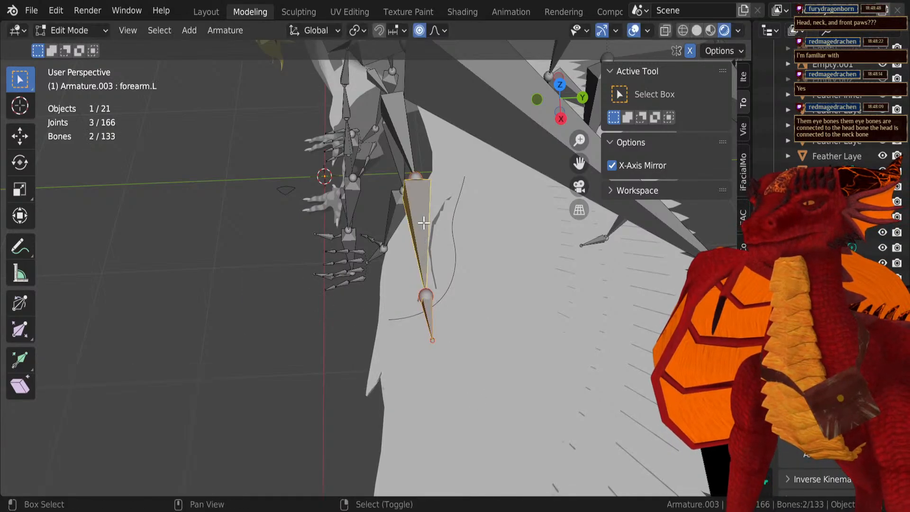
shift+click(400, 138)
middle_drag(407, 138, 513, 109)
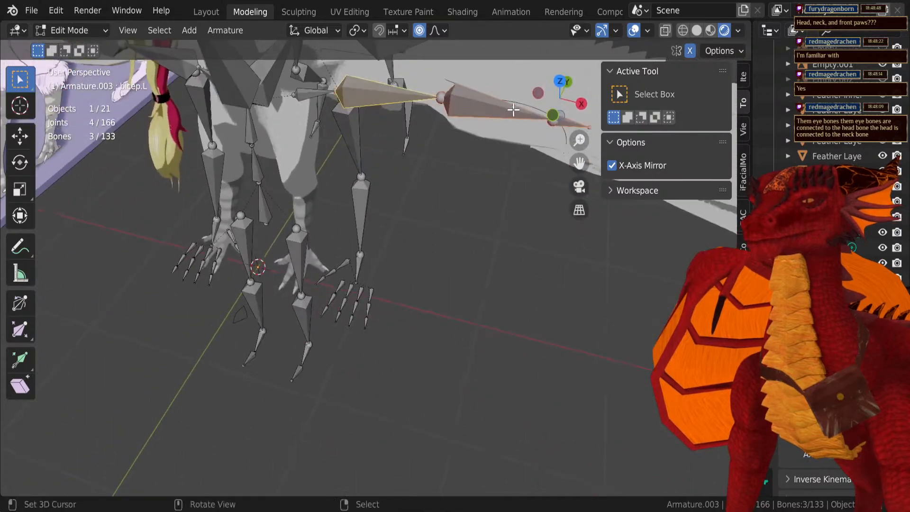
shift+click(326, 91)
middle_drag(327, 91, 326, 122)
key(g)
click(325, 115)
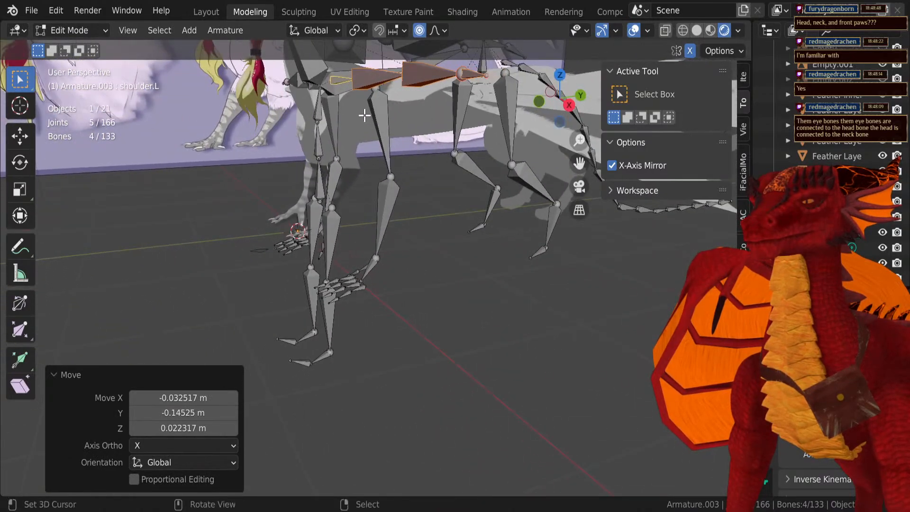
Step: Extend the arm selection with the spine and hips bones and the left humanoid leg down to Foot.L and Toes.L
shift+click(316, 115)
shift+click(321, 179)
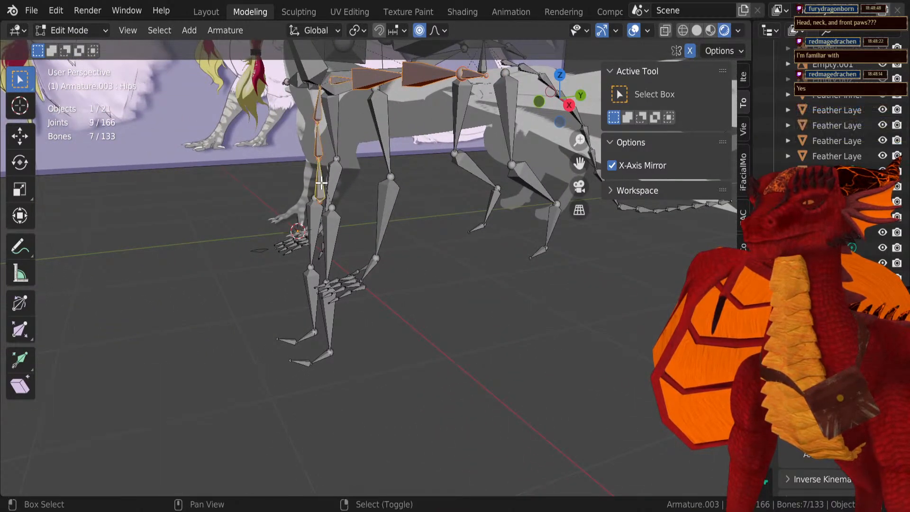
shift+click(334, 224)
shift+click(332, 314)
shift+click(324, 357)
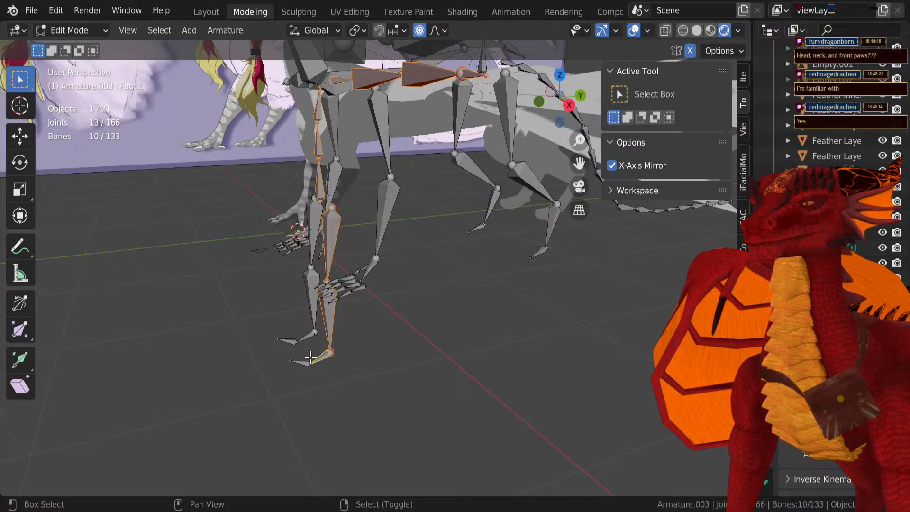
shift+click(303, 363)
middle_drag(419, 333, 443, 275)
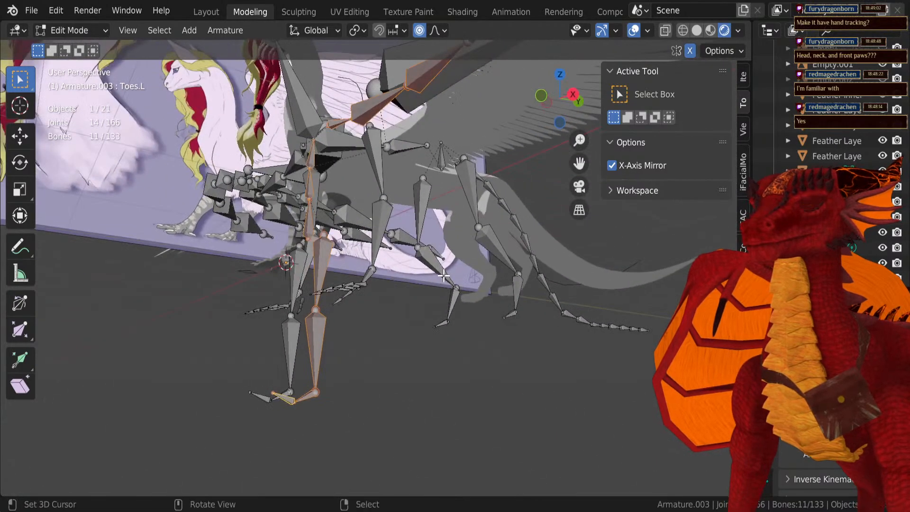
Step: Try to move the selected arm, spine and leg bones about 1.31 m up and 0.215 m forward in side view
key(KP_1)
key(KP_3)
key(g)
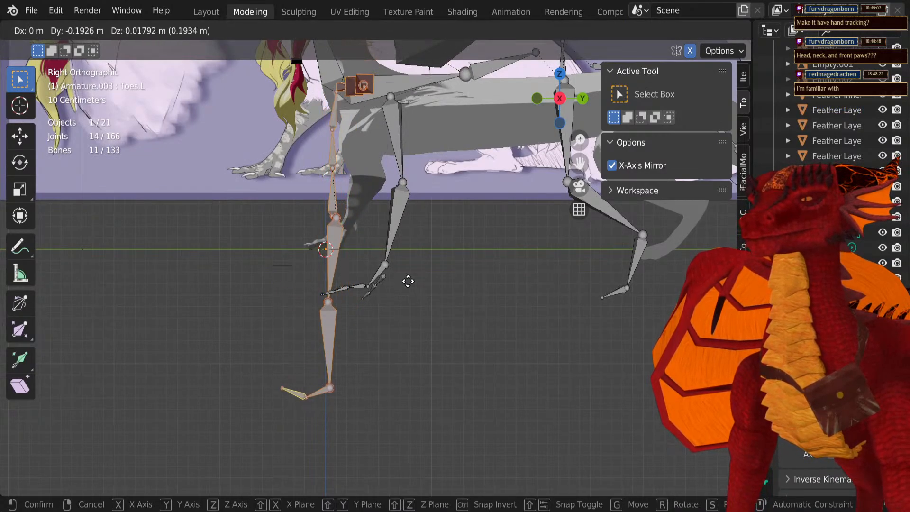
click(406, 137)
shift+middle_drag(465, 206, 503, 348)
Step: Try scaling the selected arm, spine and leg bones to 0.535 and lowering them about 0.824 m along Z
key(s)
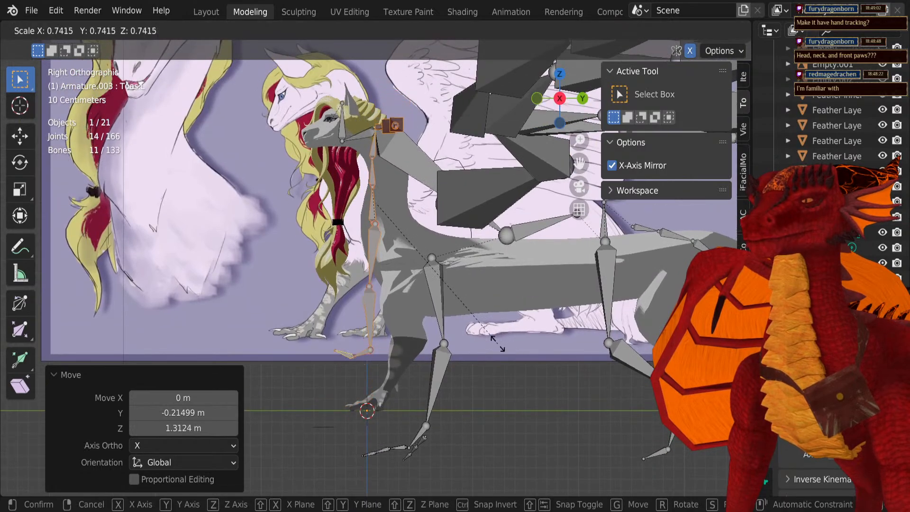
click(460, 307)
key(g)
key(z)
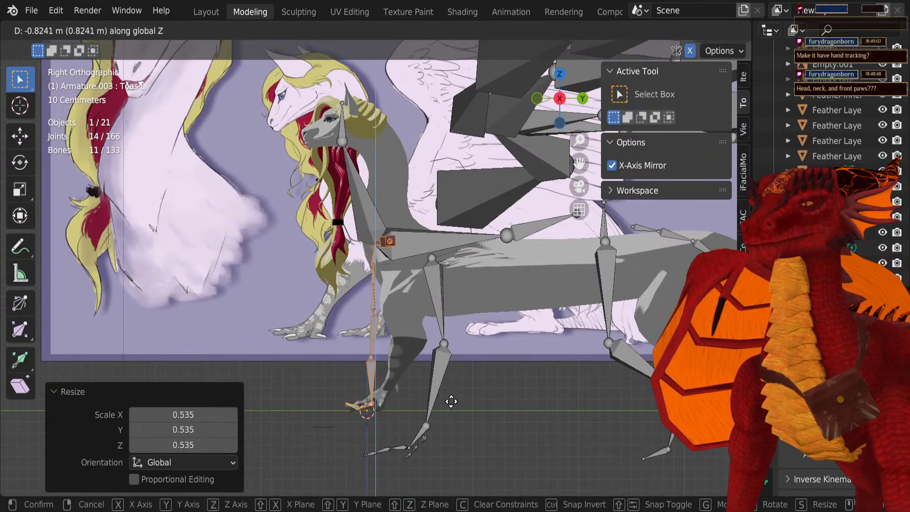
click(454, 400)
scroll(477, 406, up, 4)
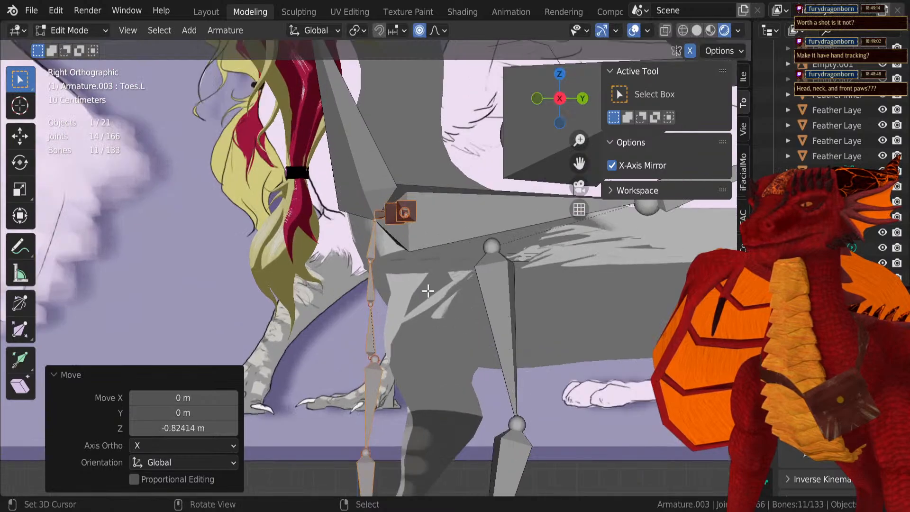
scroll(404, 247, down, 1)
scroll(530, 430, down, 3)
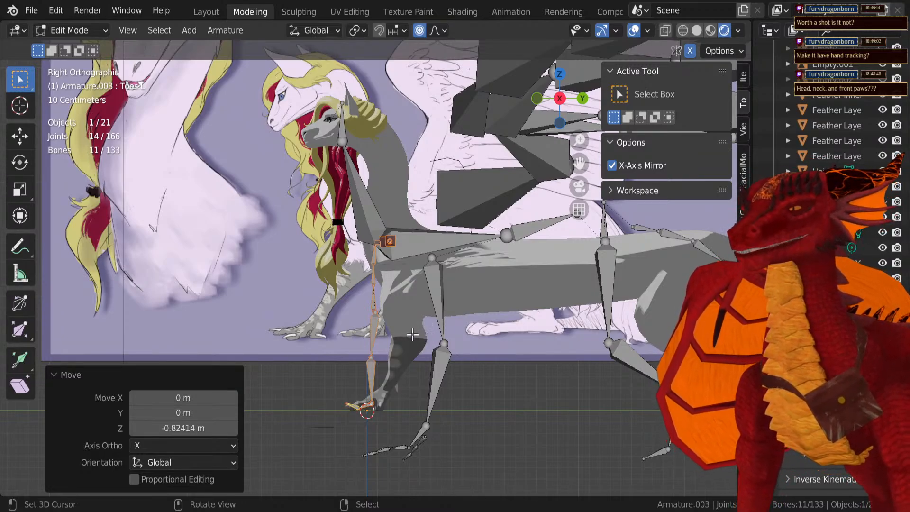
Step: Undo the last lowering, scaling and side-view move of the selected bones, and inspect the rig from the front
middle_drag(397, 324, 368, 295)
key(ctrl+z)
key(ctrl+z)
key(ctrl+z)
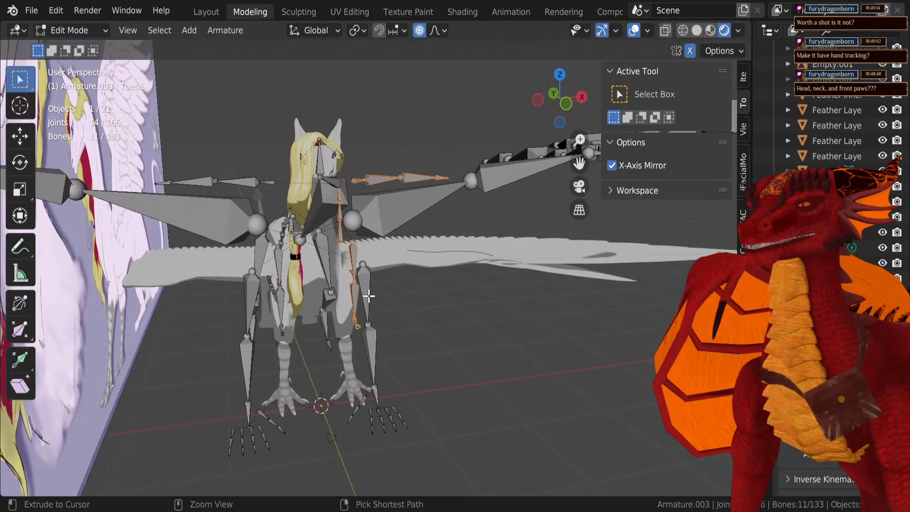
alt+middle_drag(395, 343, 394, 342)
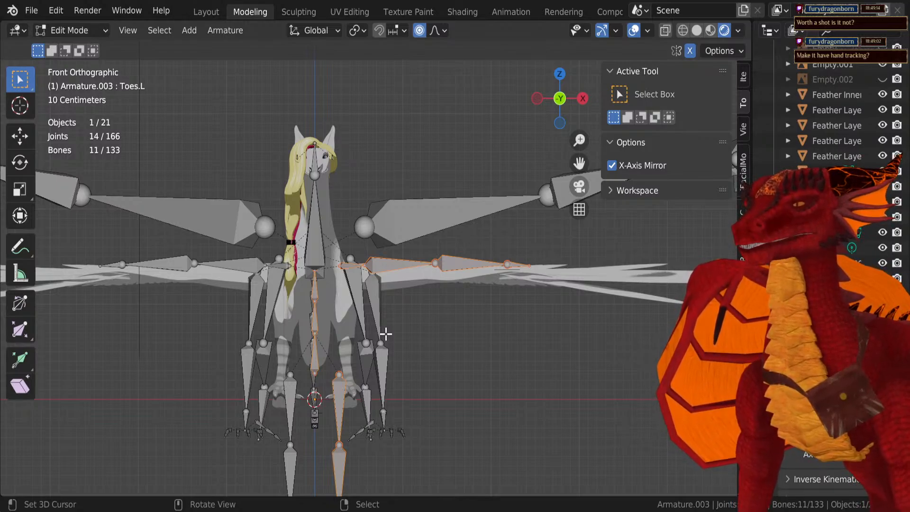
scroll(385, 334, up, 5)
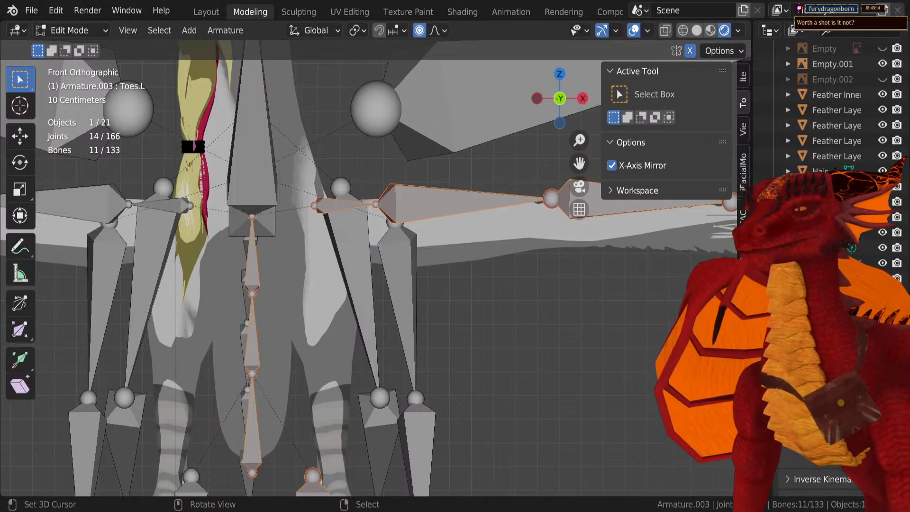
Step: Extend the bone selection with the right humanoid leg and the right humanoid arm
scroll(429, 400, down, 3)
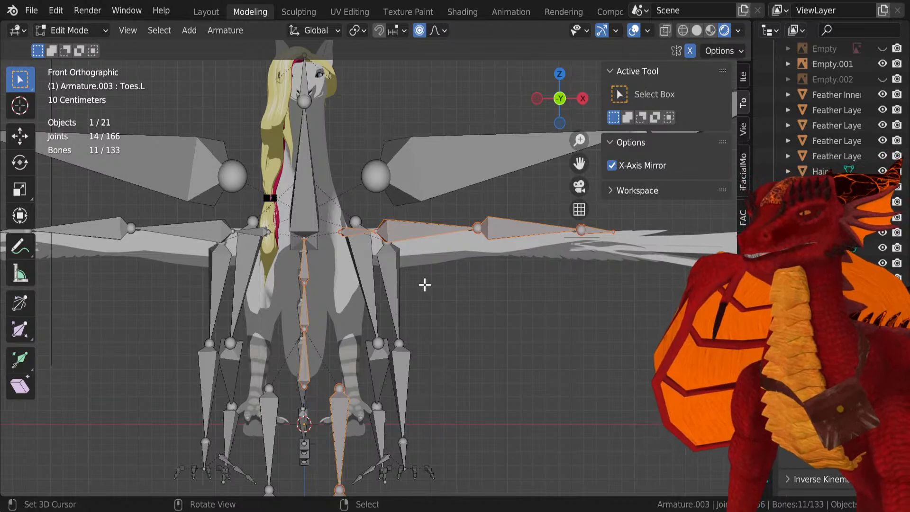
middle_drag(522, 260, 524, 300)
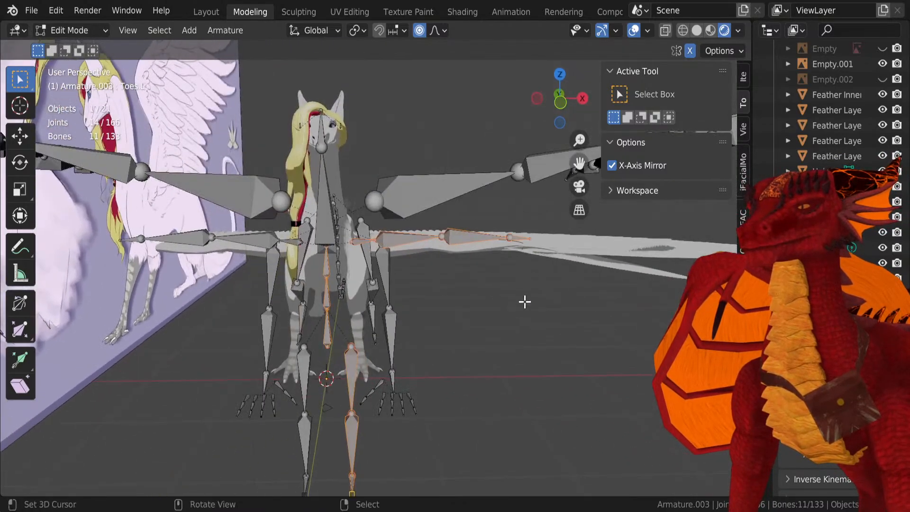
key(s)
right_click(497, 363)
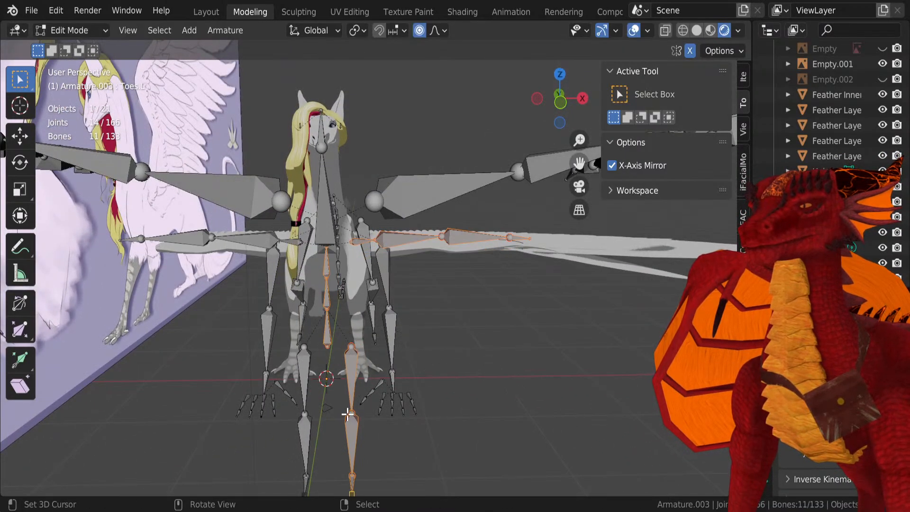
key(l)
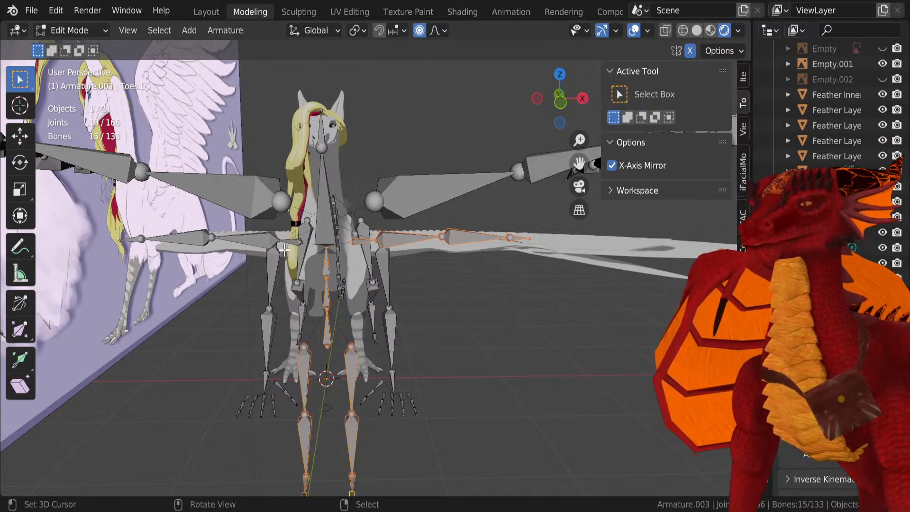
key(l)
key(KP_1)
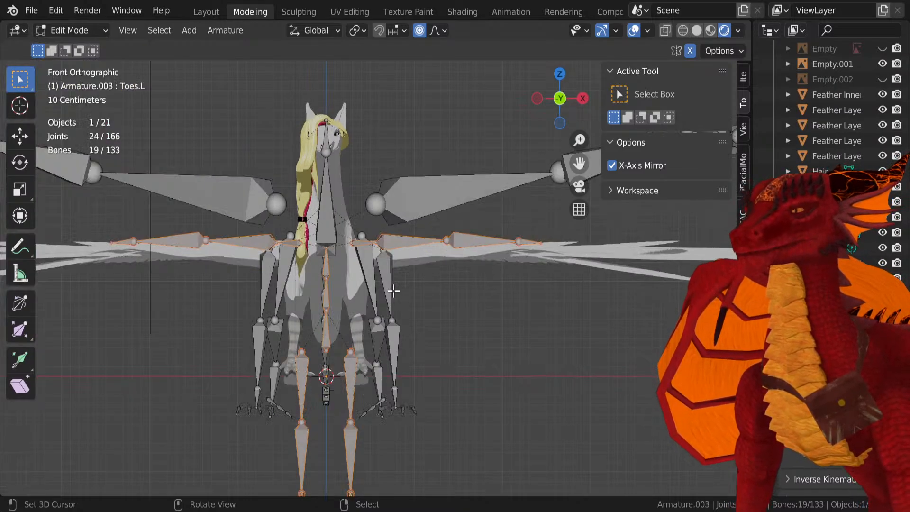
Step: Try scaling the selected arm, spine and leg bones to 0.532 and raising them about 0.521 m along Z, and undo both changes
shift+middle_drag(415, 276, 411, 205)
key(s)
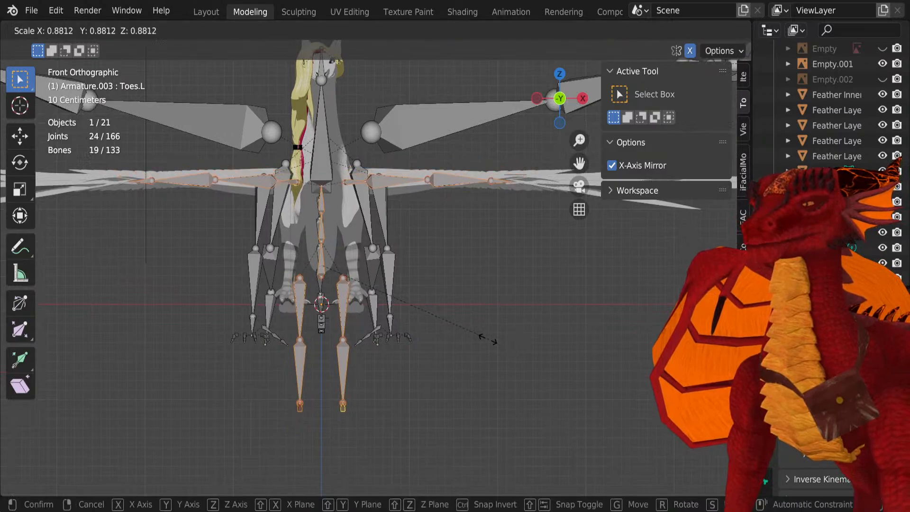
click(424, 300)
key(g)
key(z)
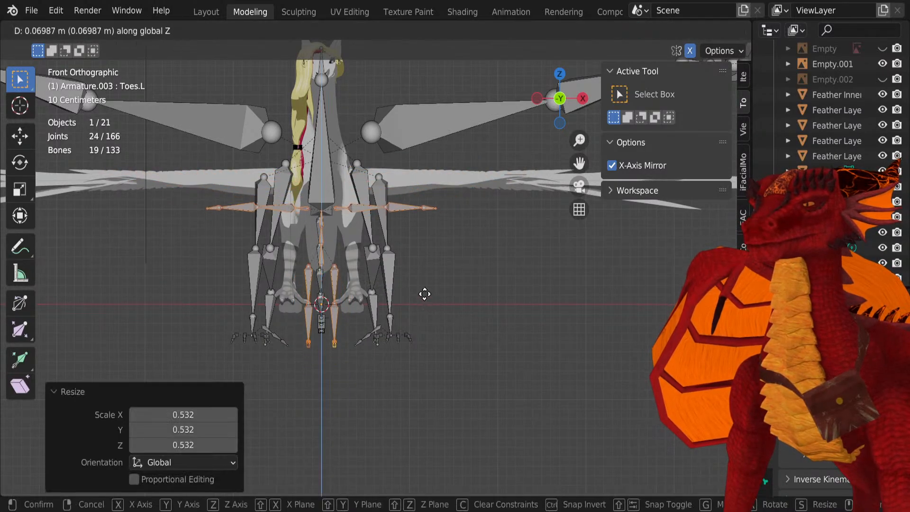
click(428, 252)
key(KP_3)
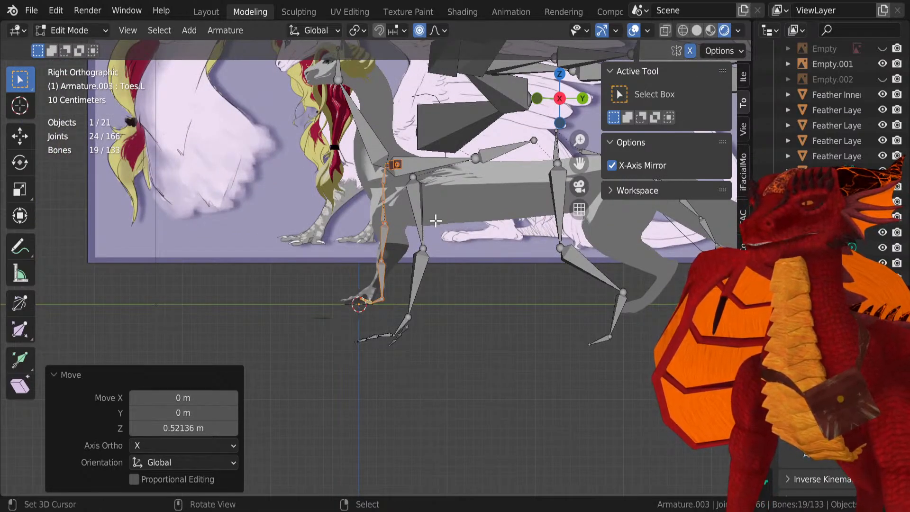
key(ctrl+z)
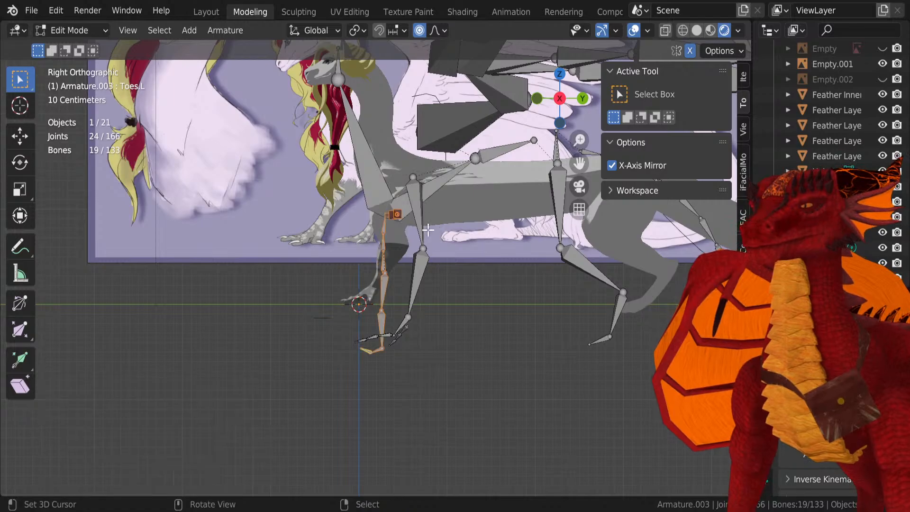
key(ctrl+z)
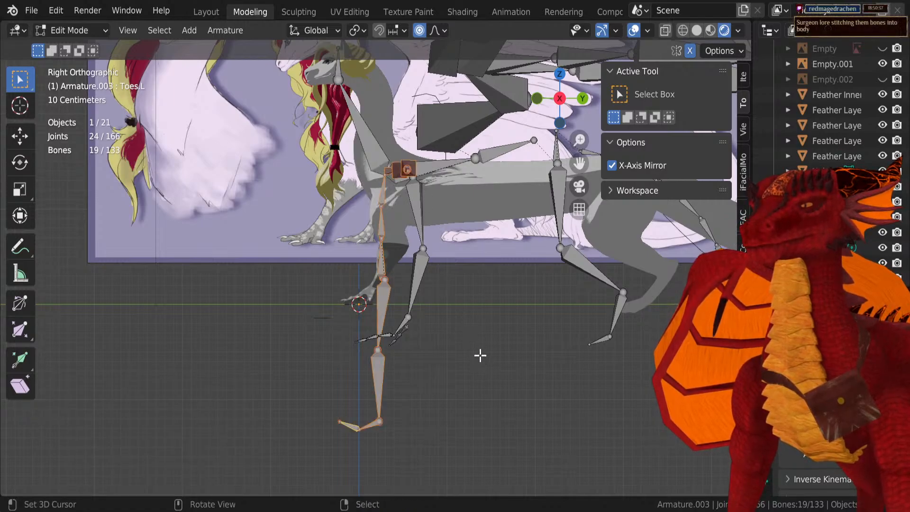
Step: Raise the selected arm, spine and leg bones about 1.30 m along Z
key(g)
key(z)
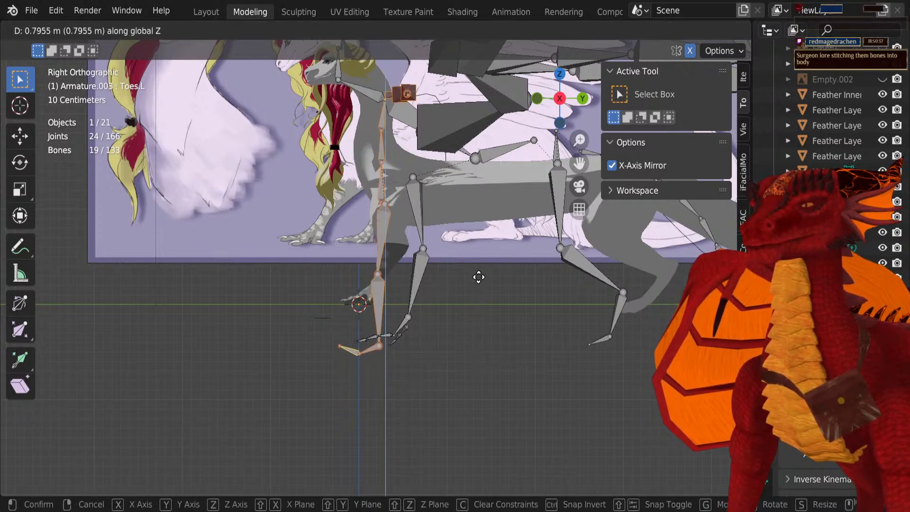
click(478, 232)
Step: Scale the selected arm, spine and leg bones to 0.693 and lower them about 0.521 m along Z
key(s)
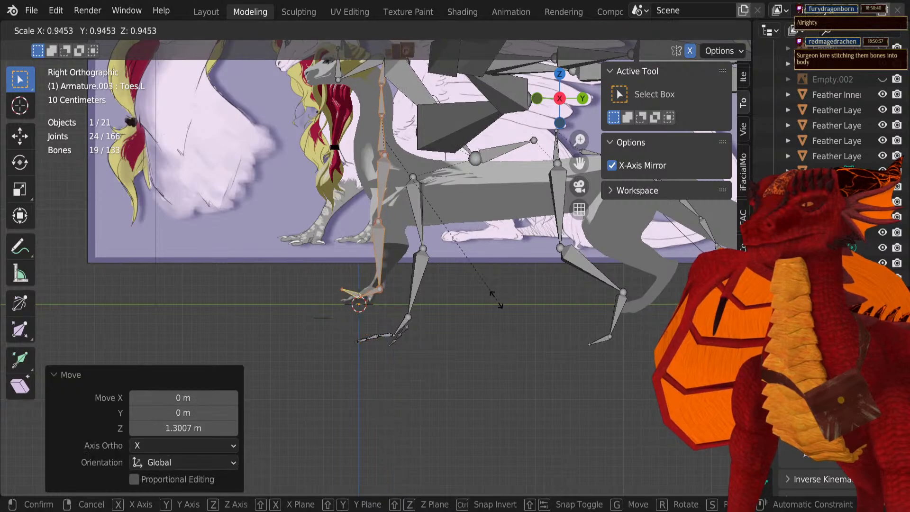
click(454, 265)
key(g)
key(z)
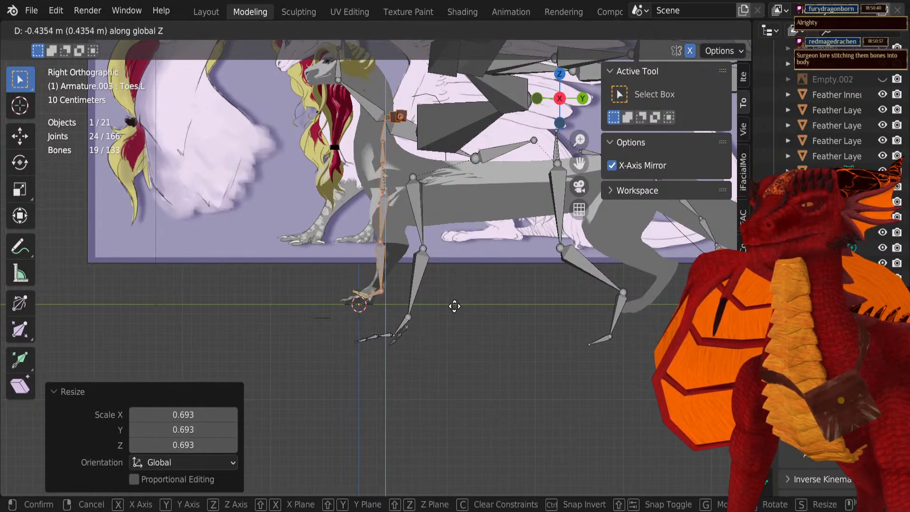
click(455, 315)
Step: Move the selected arm, spine and leg bones about -0.268 m along Y, in front of the model's chest
scroll(370, 233, up, 3)
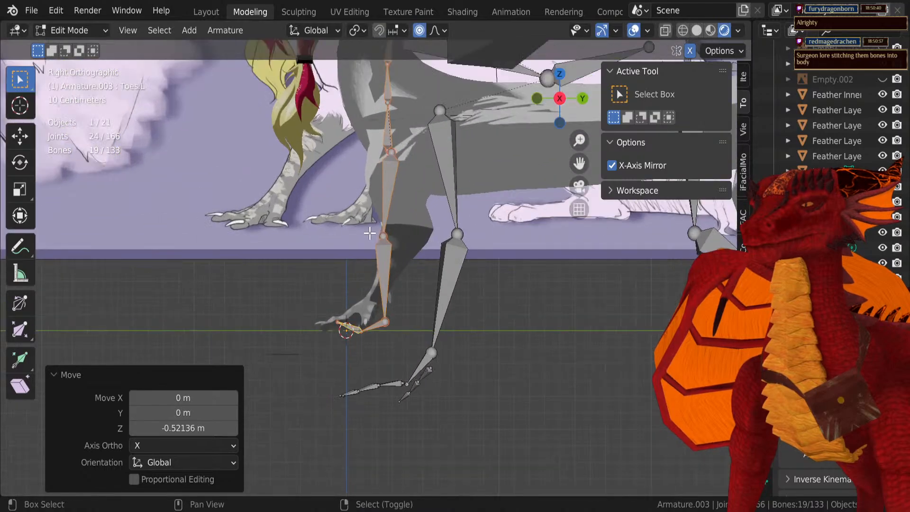
shift+middle_drag(369, 233, 385, 333)
key(g)
key(y)
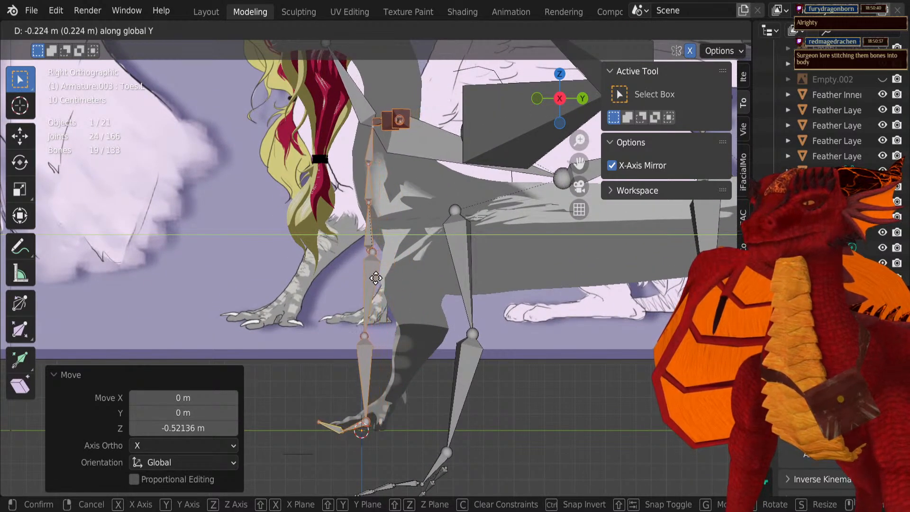
click(374, 278)
shift+middle_drag(359, 175, 371, 242)
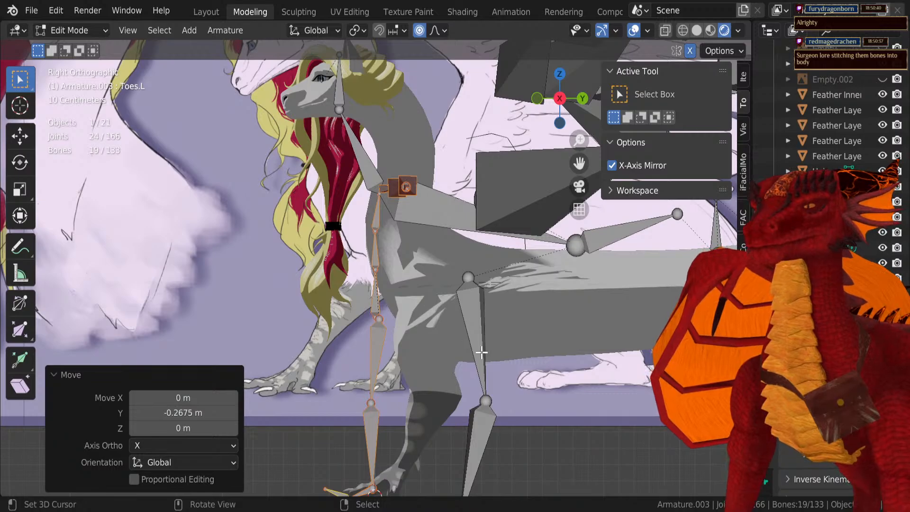
key(s)
key(Escape)
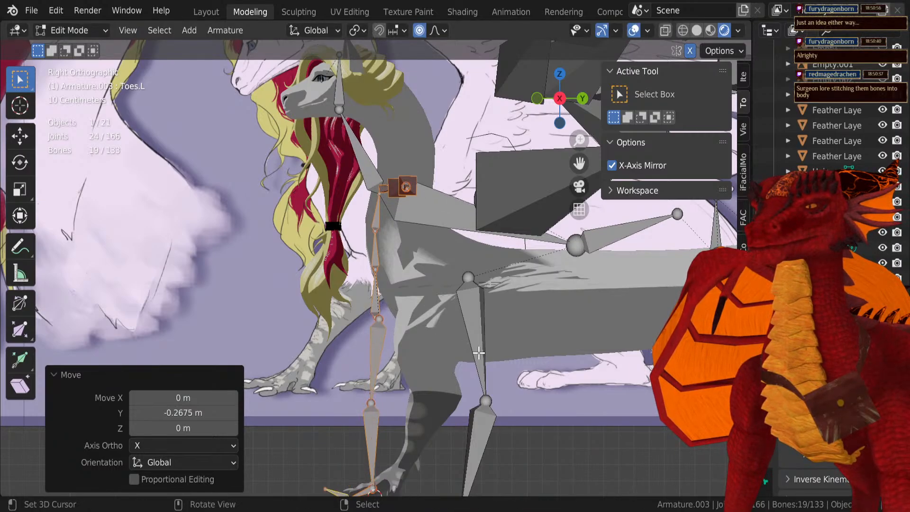
Step: Try to move the Neckbase joint in side view
scroll(478, 351, down, 2)
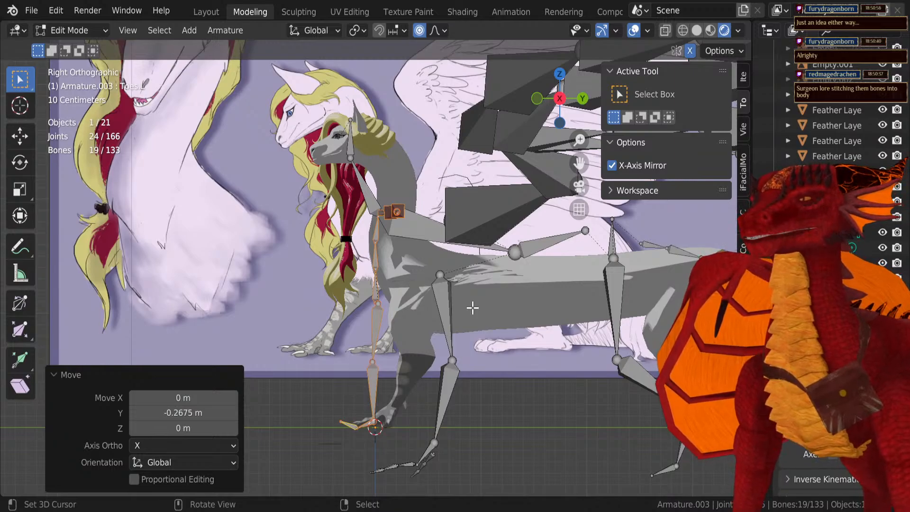
scroll(396, 260, up, 5)
scroll(481, 225, up, 3)
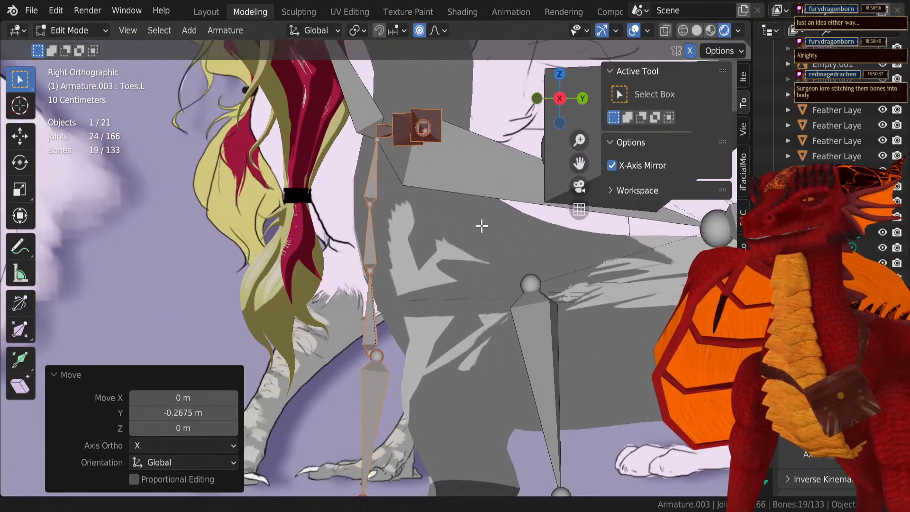
scroll(437, 258, down, 3)
shift+middle_drag(441, 305, 429, 246)
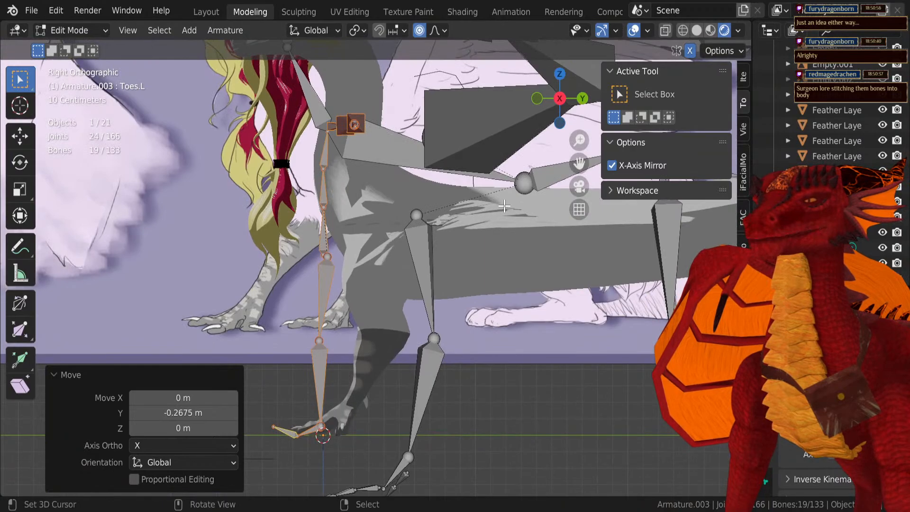
right_click(518, 190)
key(g)
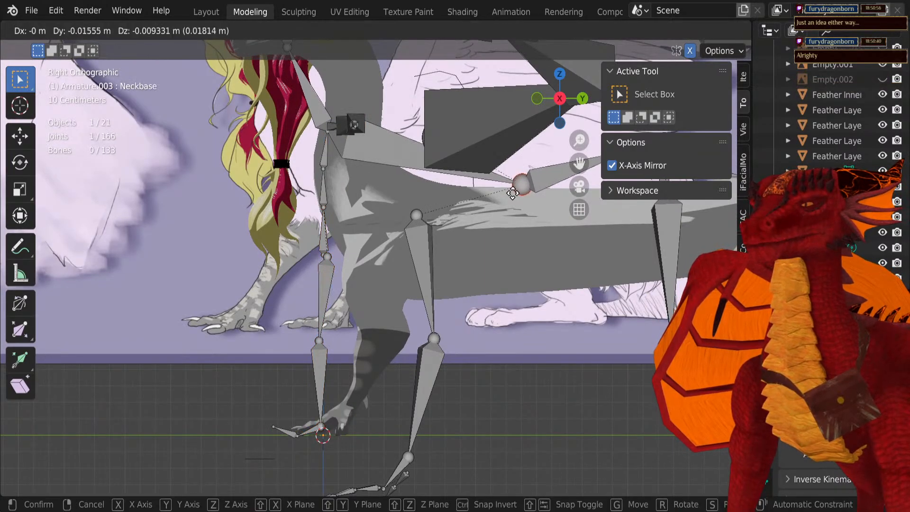
right_click(515, 189)
Step: Select the Neck bone and try to move it in side view
shift+middle_drag(294, 212, 338, 292)
shift+middle_drag(338, 164, 335, 210)
right_click(329, 165)
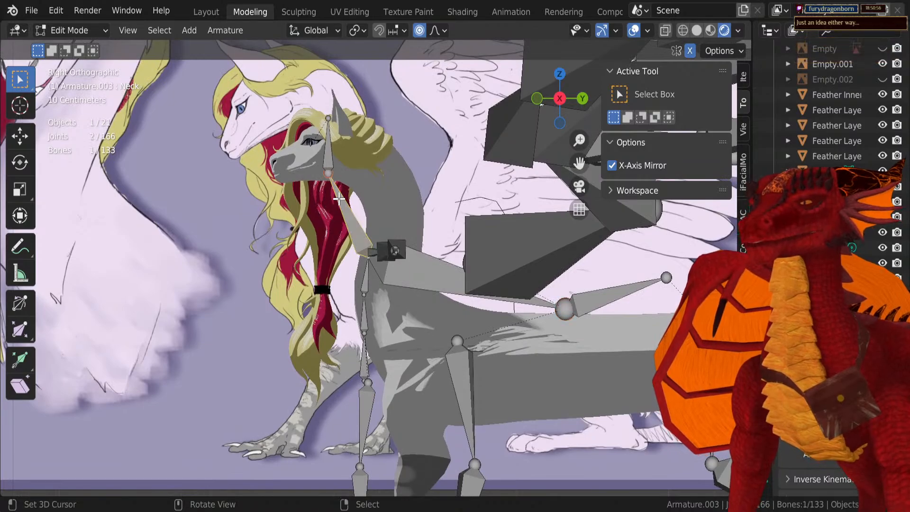
right_click(328, 172)
right_click(363, 247)
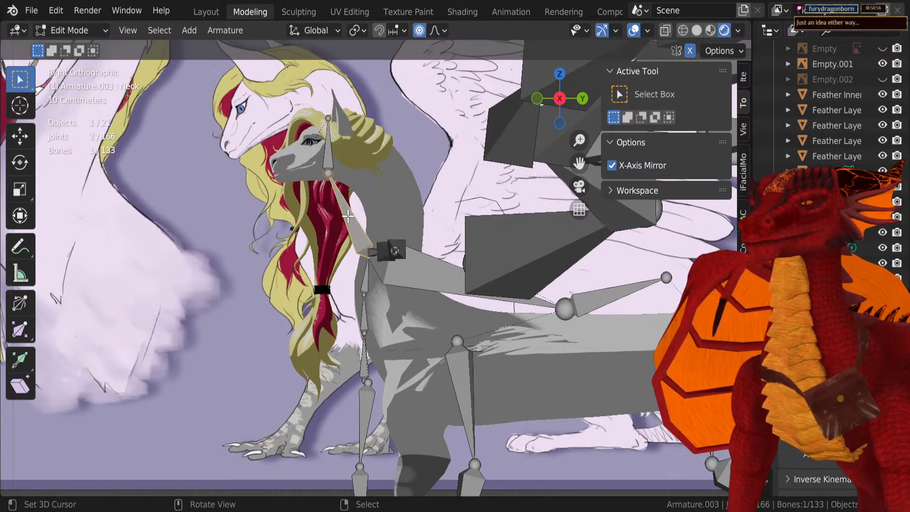
scroll(365, 172, up, 4)
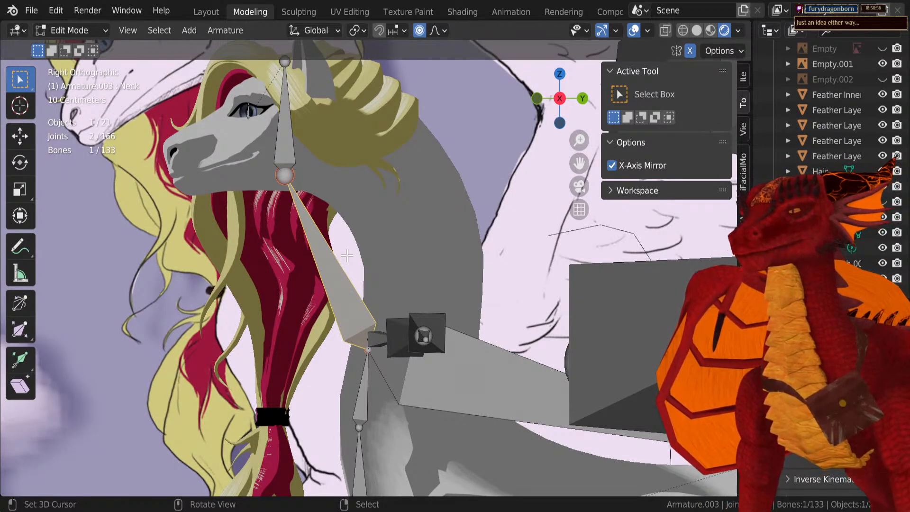
scroll(365, 375, down, 2)
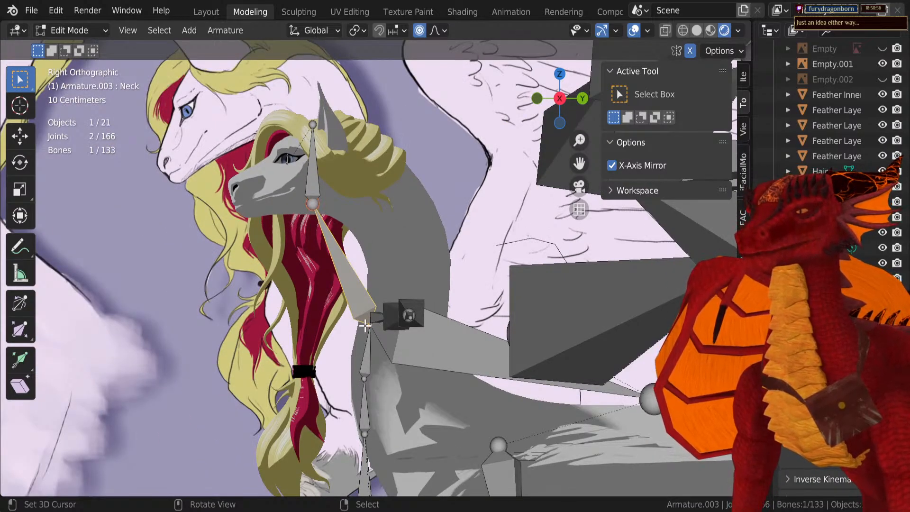
key(g)
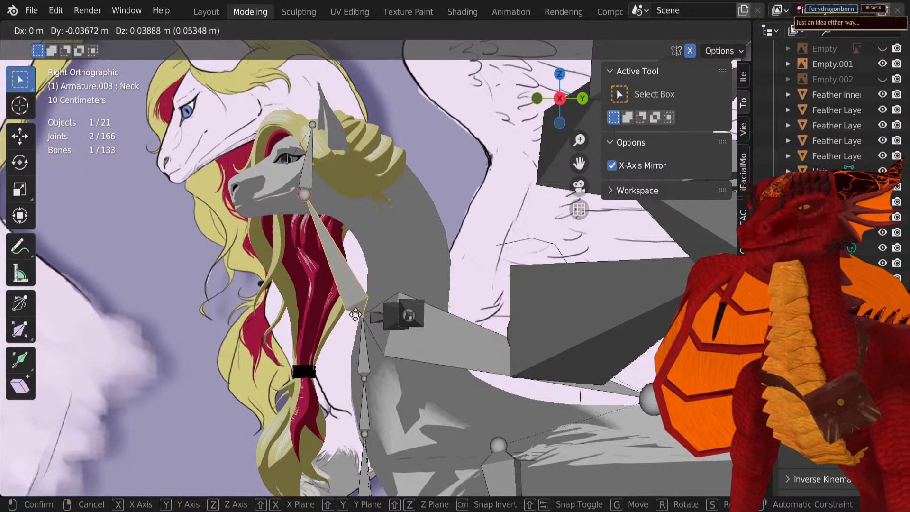
right_click(359, 315)
Step: Move the Head bone about 0.041 m back and 0.013 m down in side view
click(311, 184)
key(g)
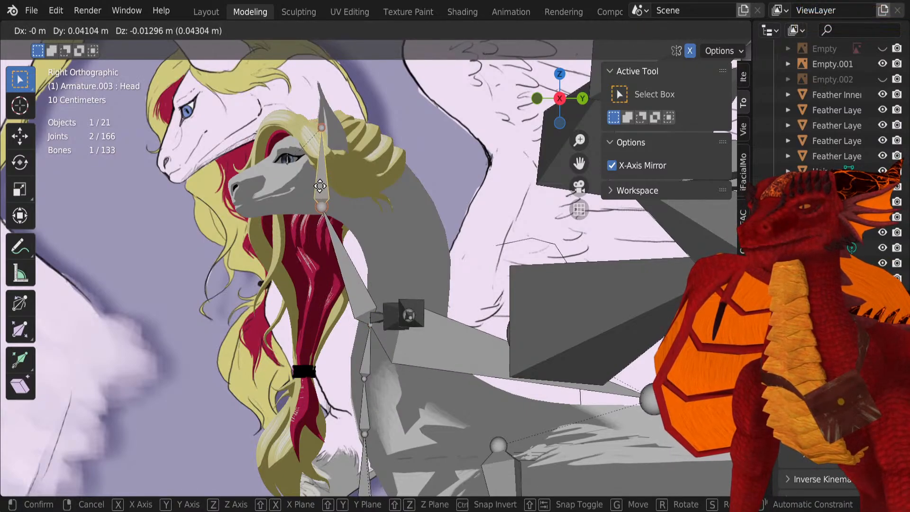
click(324, 188)
Step: Select the bone chains of both humanoid arms and both humanoid legs
click(367, 325)
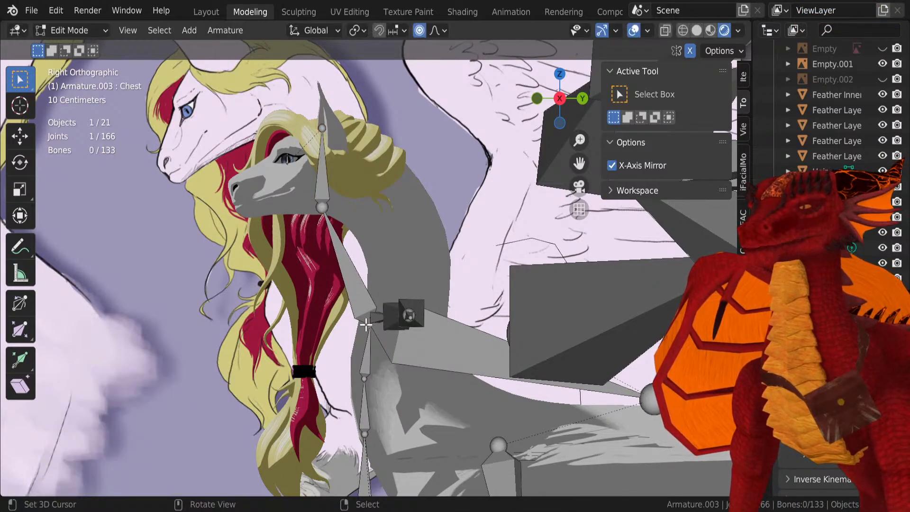
middle_drag(397, 327, 427, 369)
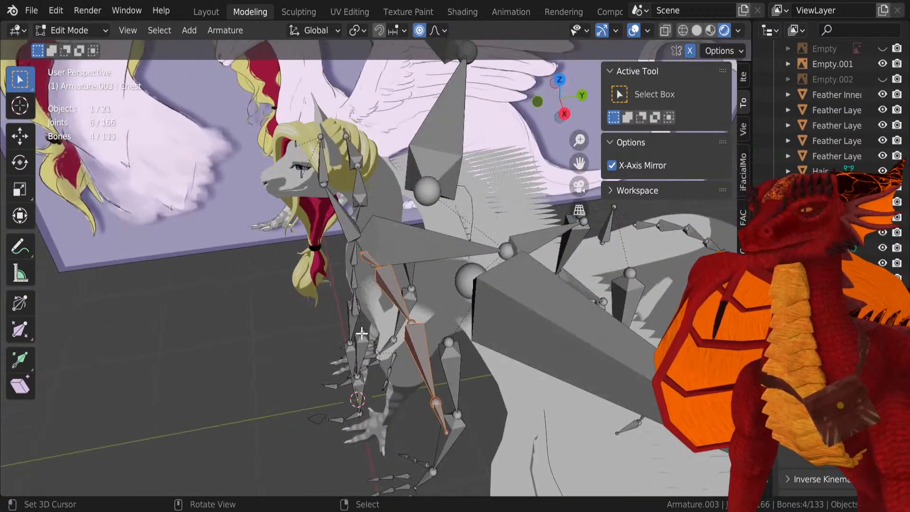
click(353, 279)
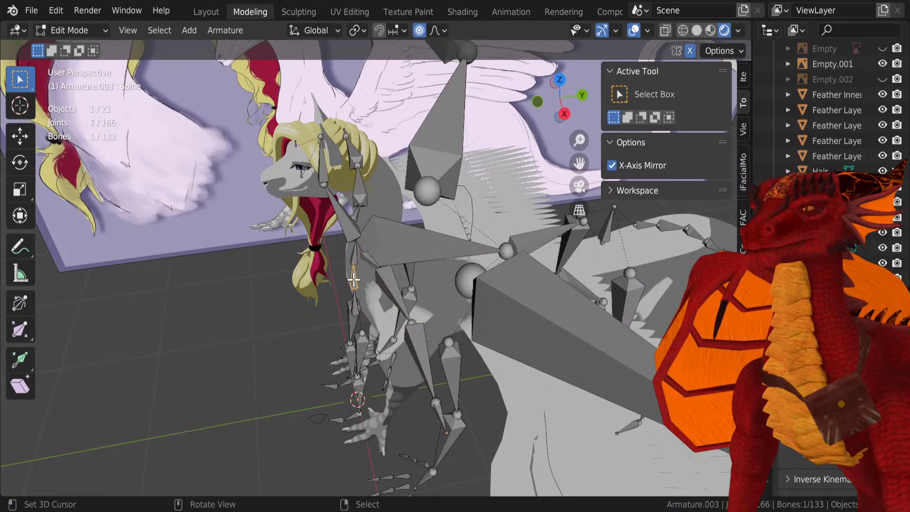
click(393, 290)
middle_drag(364, 357, 400, 325)
key(l)
key(l)
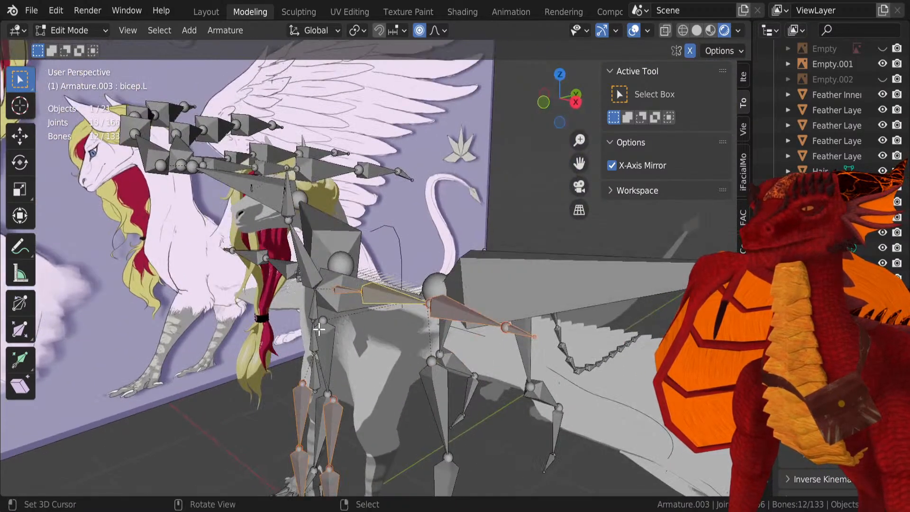
key(l)
middle_drag(268, 264, 303, 264)
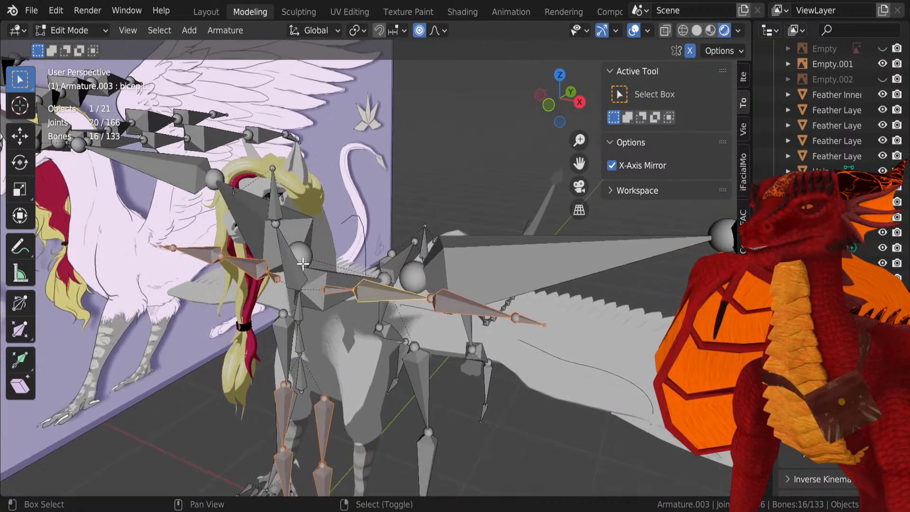
Step: Extend the arm and leg selection with the chest, spine and hips bones
shift+right_click(300, 309)
shift+right_click(299, 341)
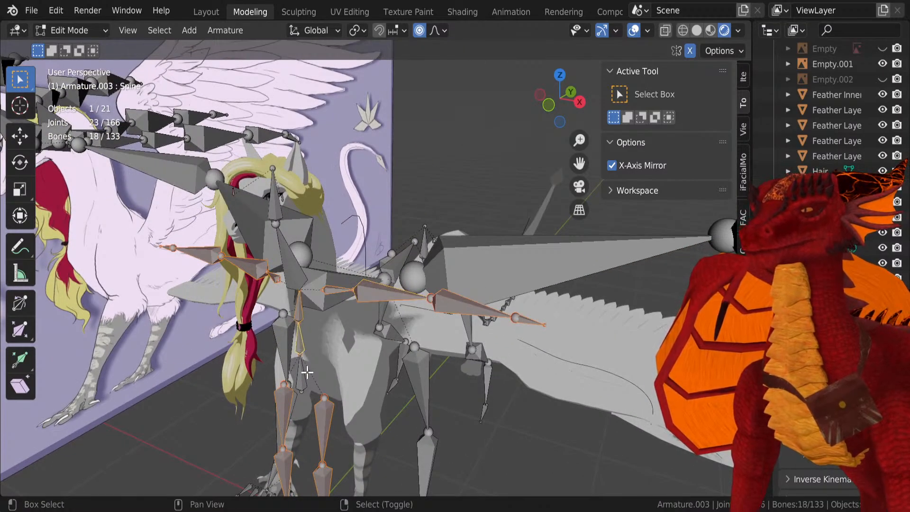
shift+right_click(305, 372)
Step: Move the selected arm, leg, chest, spine and hips bones forward and up in side view to meet the base of the Neck bone
key(KP_3)
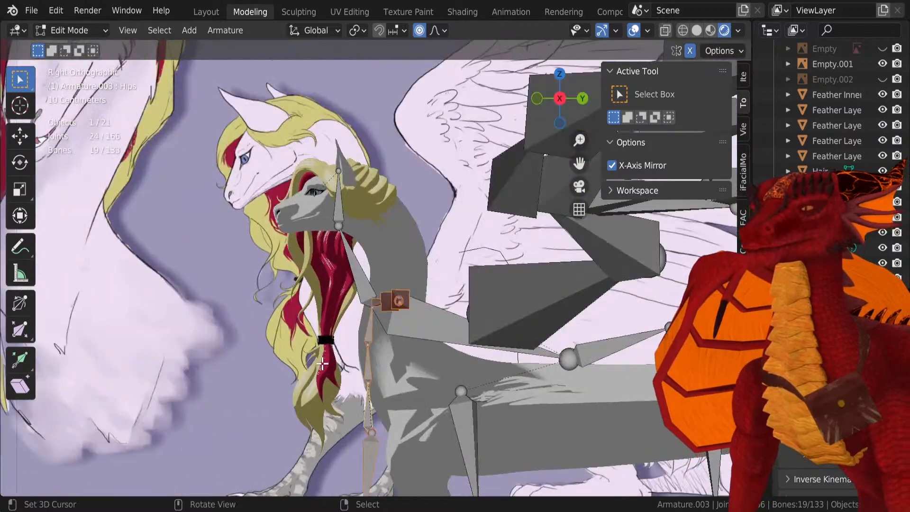
shift+middle_drag(326, 368, 316, 240)
key(g)
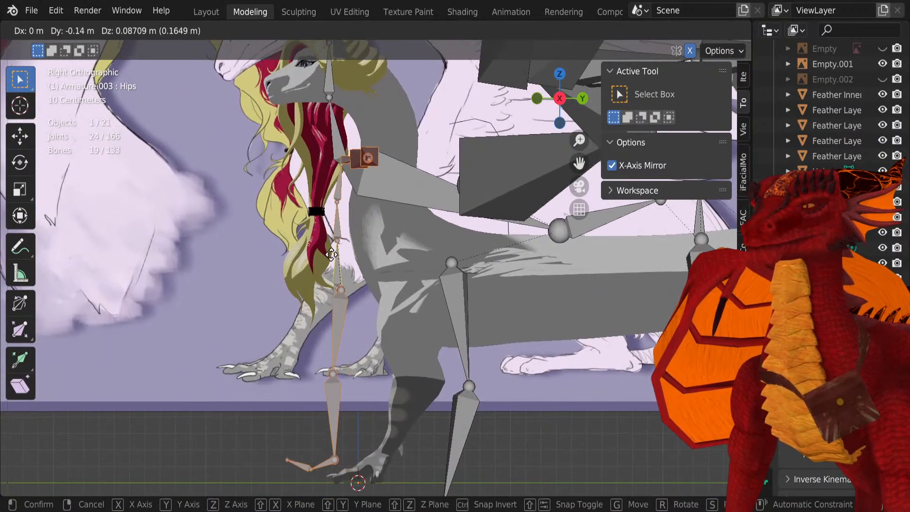
click(344, 265)
scroll(360, 268, up, 3)
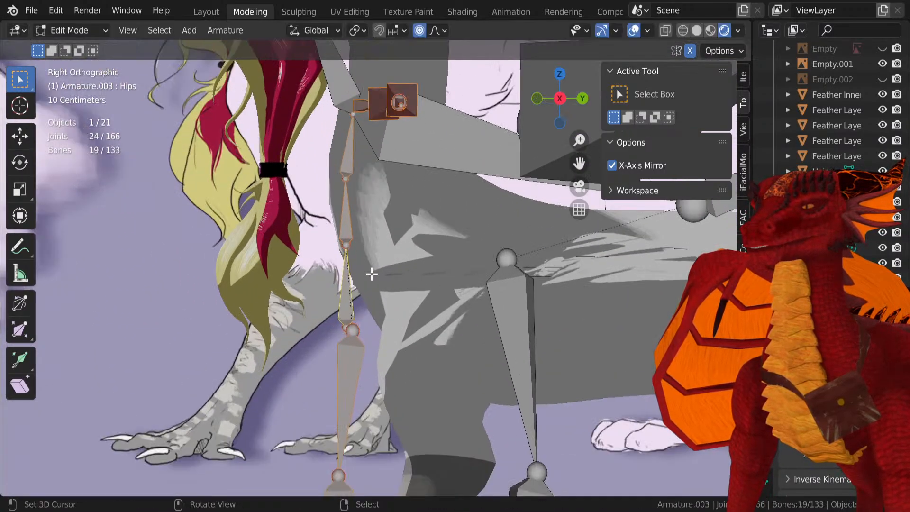
shift+middle_drag(350, 191, 354, 269)
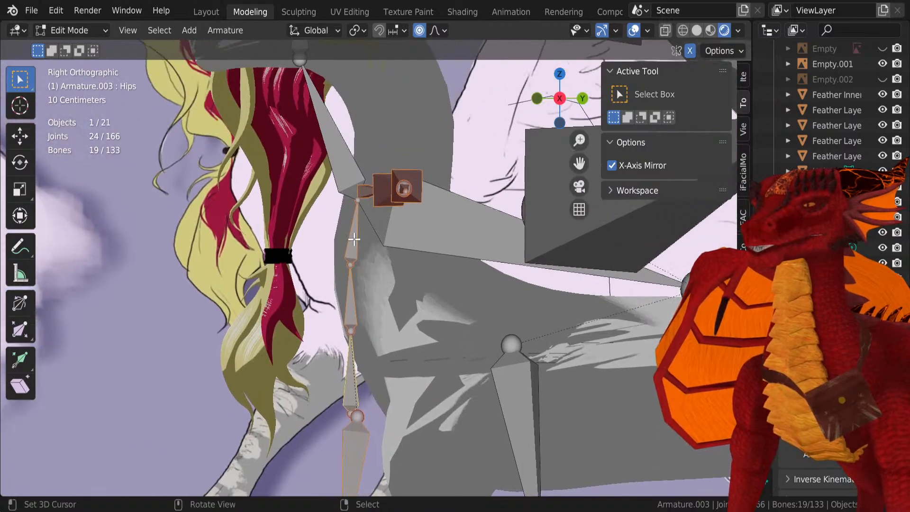
key(g)
key(z)
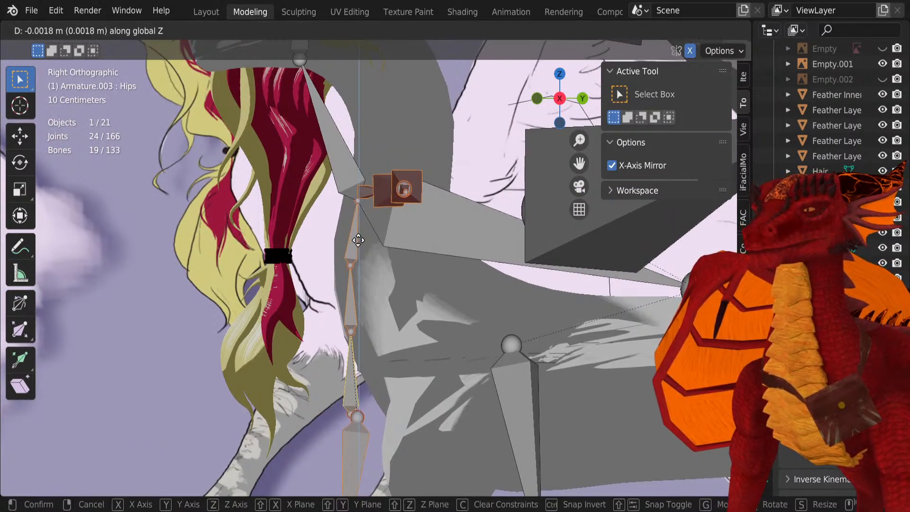
click(357, 240)
Step: Scale up the selected humanoid bones and raise them about 0.096 m along global Z
scroll(403, 266, down, 3)
key(s)
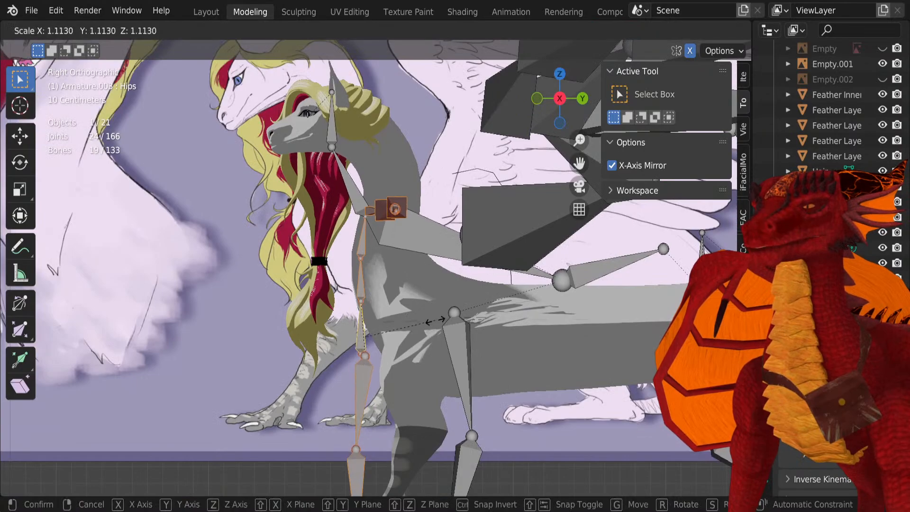
click(450, 312)
key(g)
key(z)
click(449, 310)
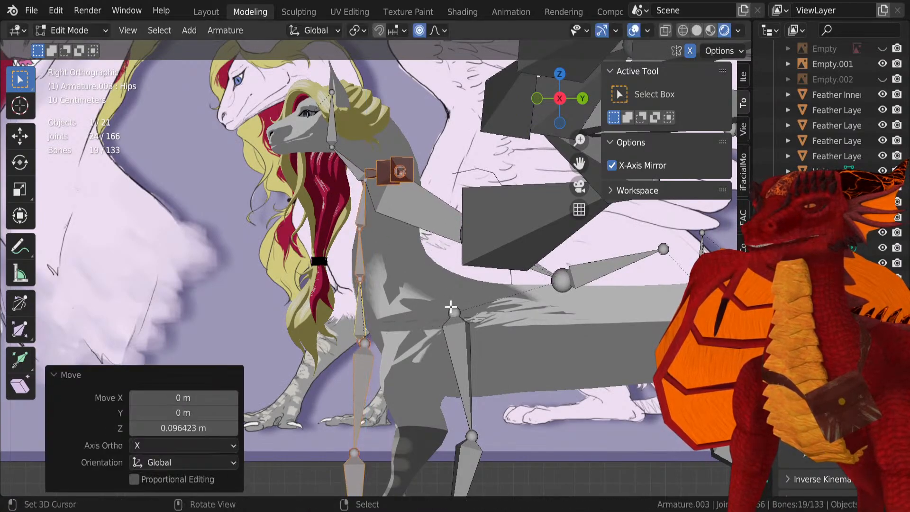
Step: Raise the selected humanoid bones along global Z, scale them by 0.857 and lower them about 0.155 m
scroll(440, 306, down, 2)
key(g)
key(z)
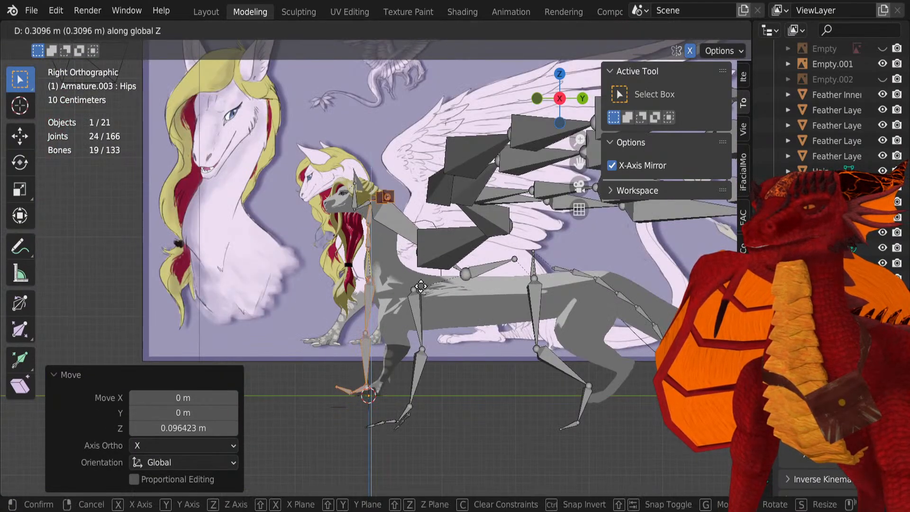
click(423, 291)
key(s)
click(446, 308)
key(g)
key(z)
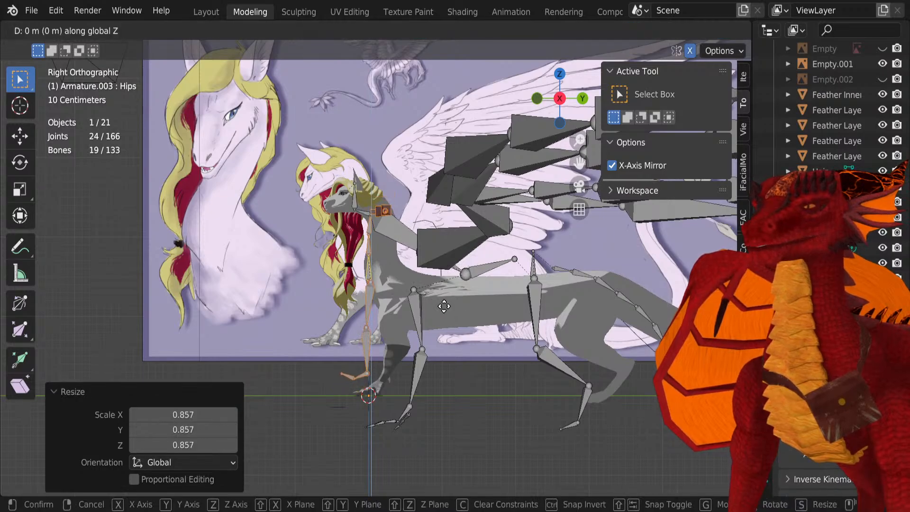
click(445, 320)
Step: Scale the selected humanoid bones up slightly and raise them along global Z by about 0.032 m and a further 0.015 m
key(s)
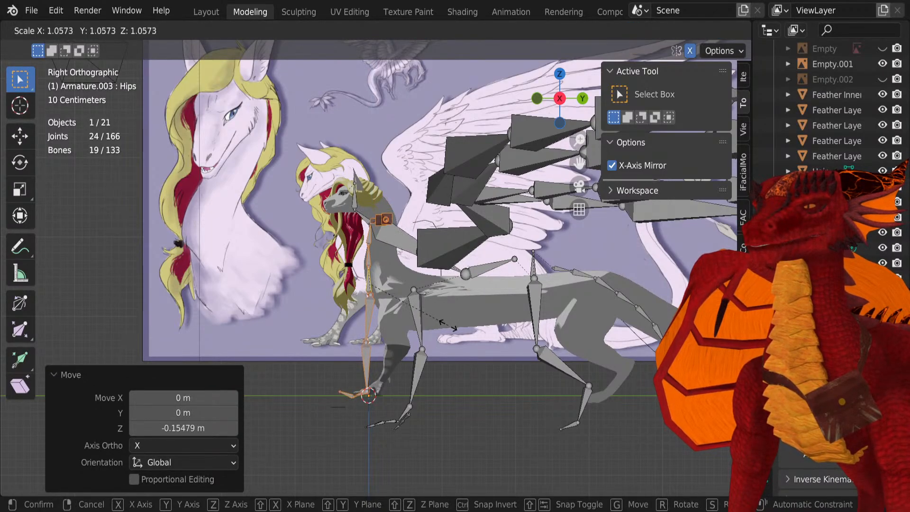
click(447, 324)
key(g)
key(z)
click(448, 324)
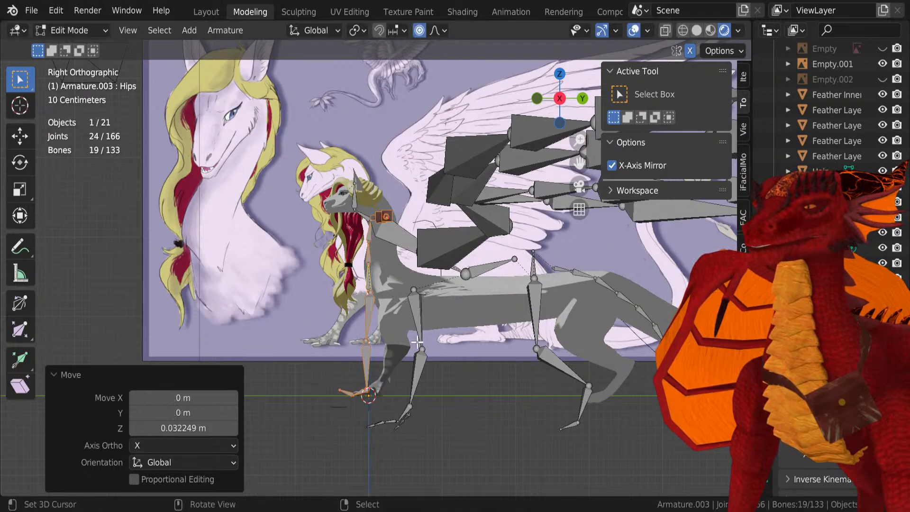
scroll(448, 324, up, 2)
key(g)
key(z)
click(396, 275)
Step: Examine how the scaled humanoid bones line up with the dragon's neck, chest and ground level in side view
scroll(375, 175, up, 4)
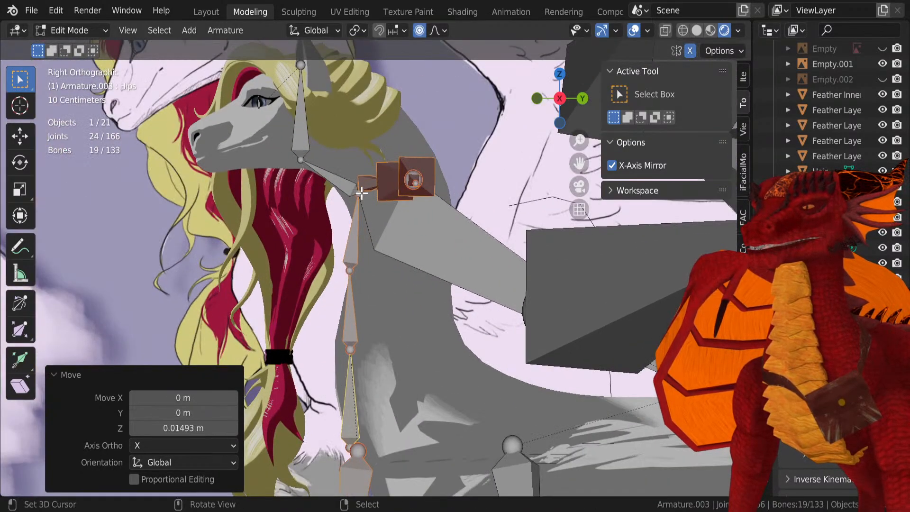
scroll(356, 204, down, 4)
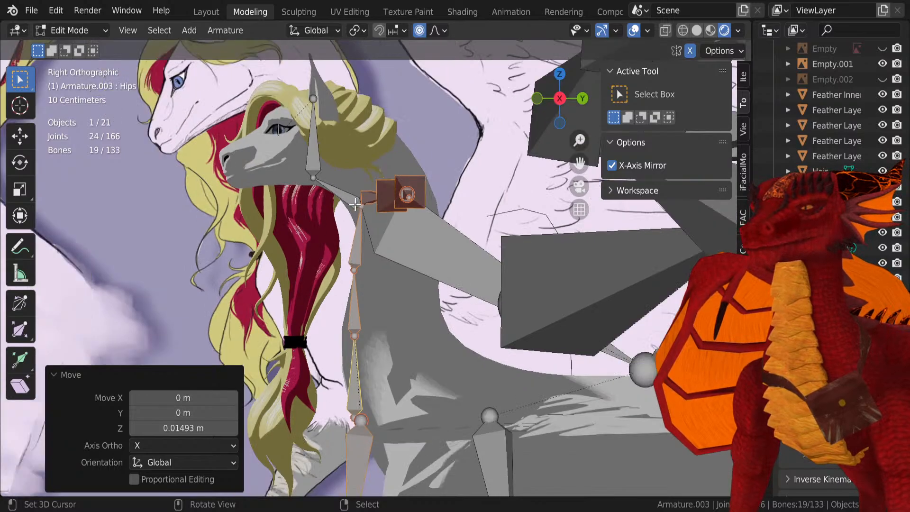
scroll(366, 221, up, 2)
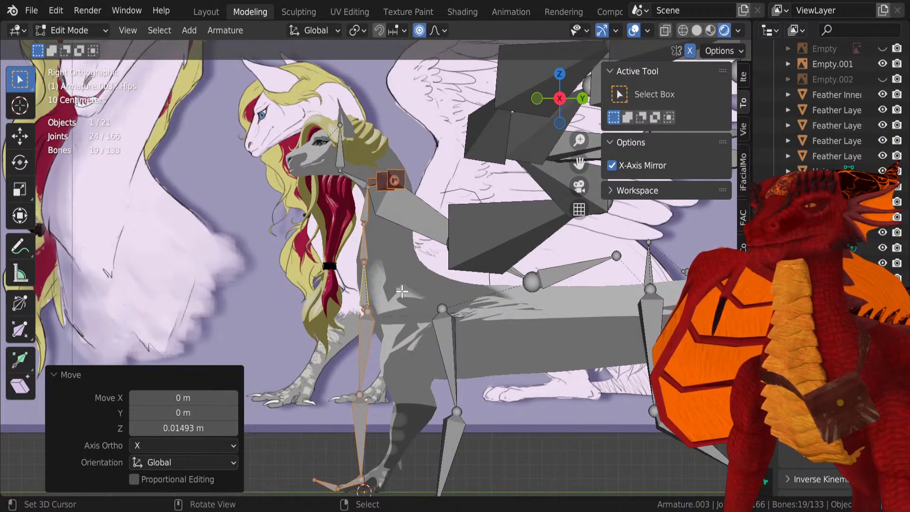
scroll(402, 291, down, 3)
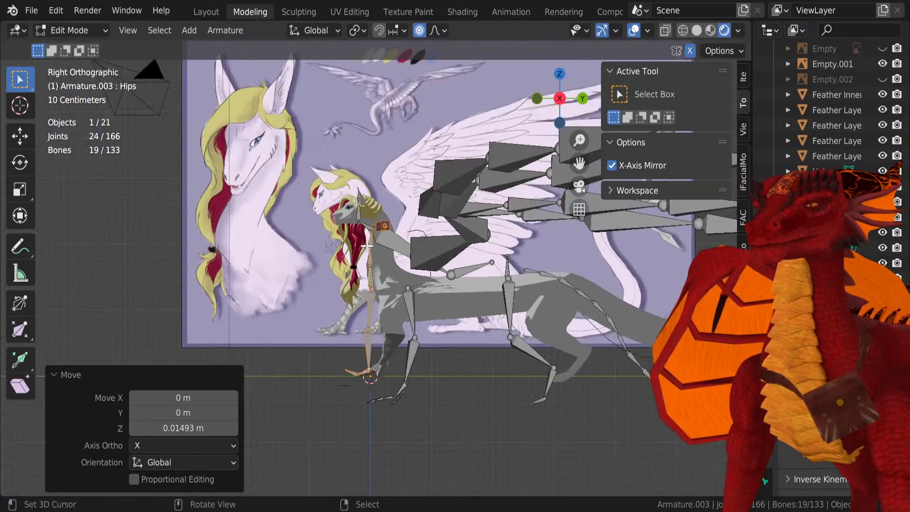
scroll(367, 245, up, 3)
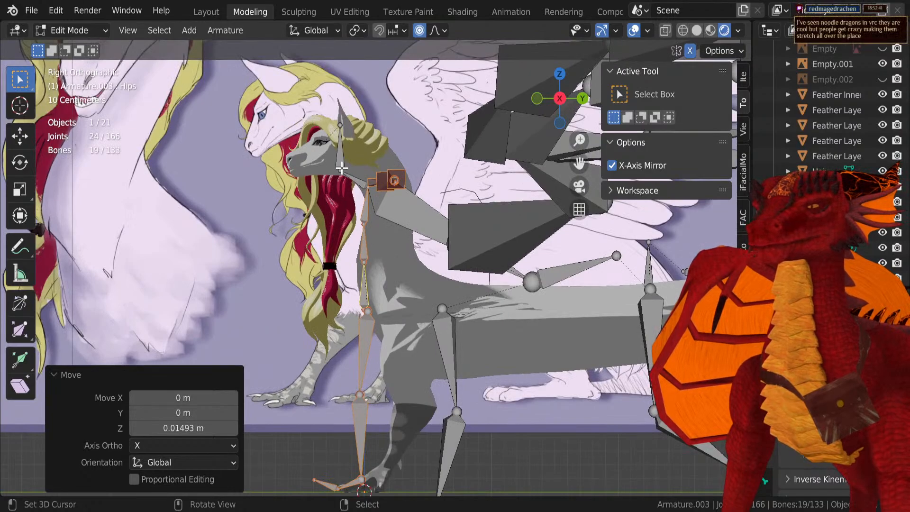
shift+middle_drag(341, 168, 374, 196)
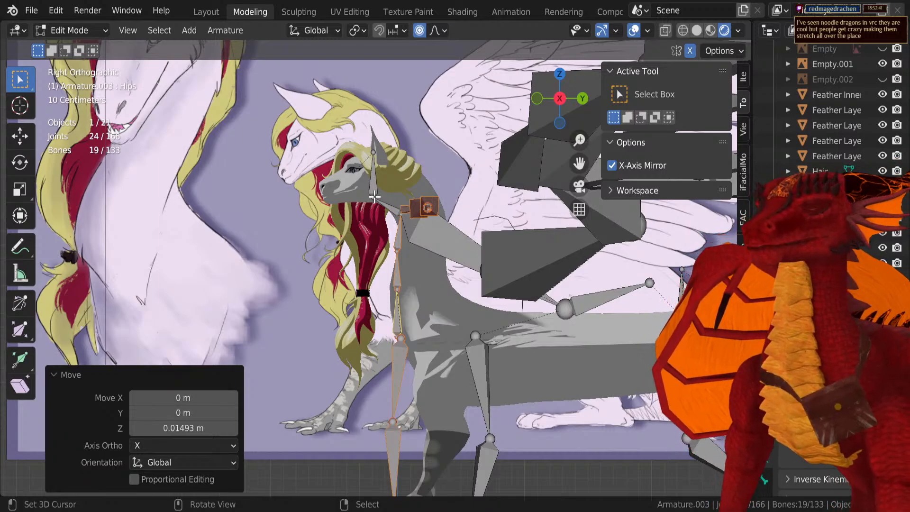
shift+middle_drag(408, 197, 365, 176)
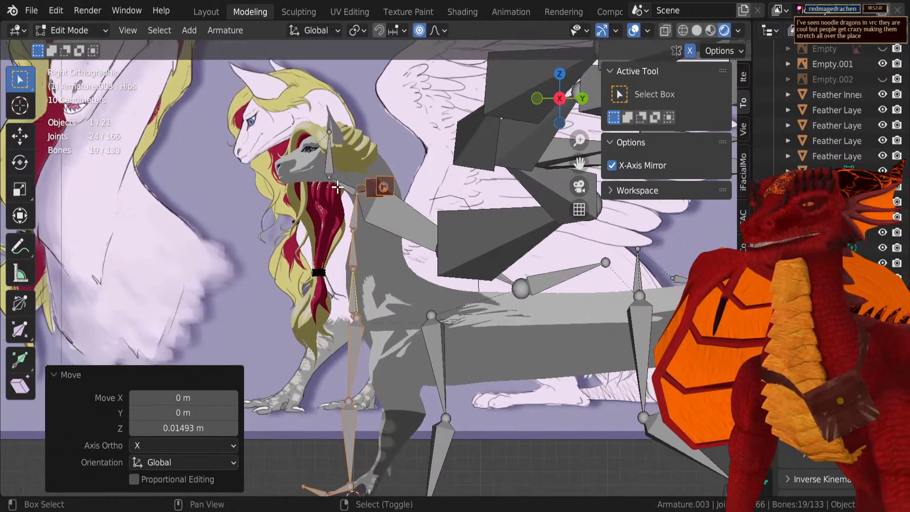
shift+middle_drag(400, 304, 396, 299)
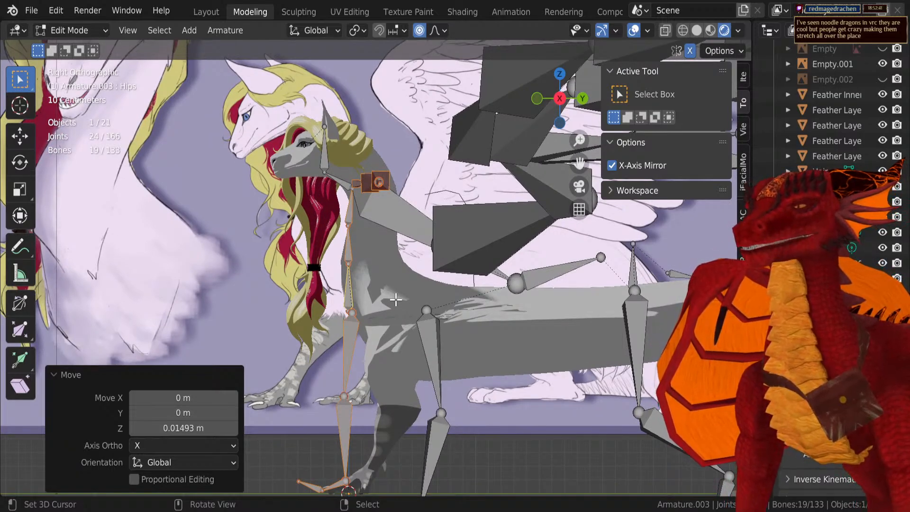
scroll(396, 299, down, 3)
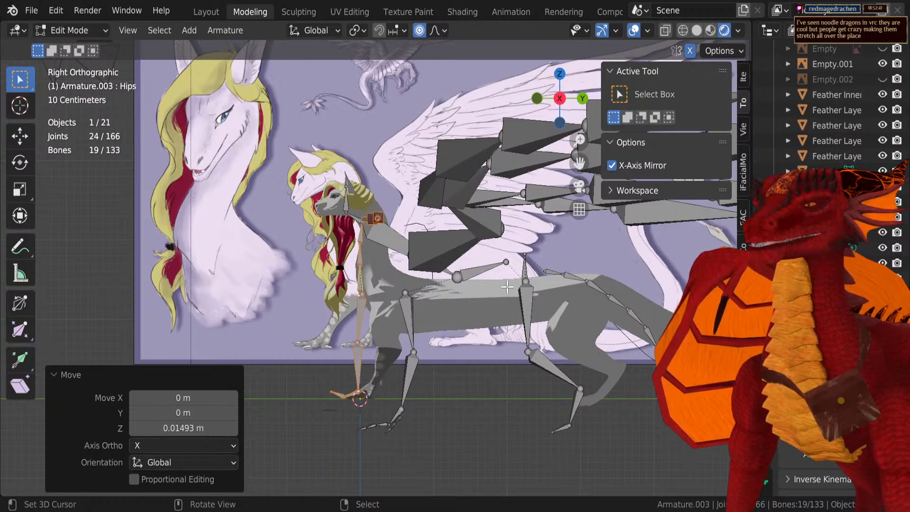
scroll(552, 302, down, 2)
Step: Select the complete left wing bone chain with all its finger bones and delete it with X-axis mirroring enabled
shift+middle_drag(552, 303, 442, 345)
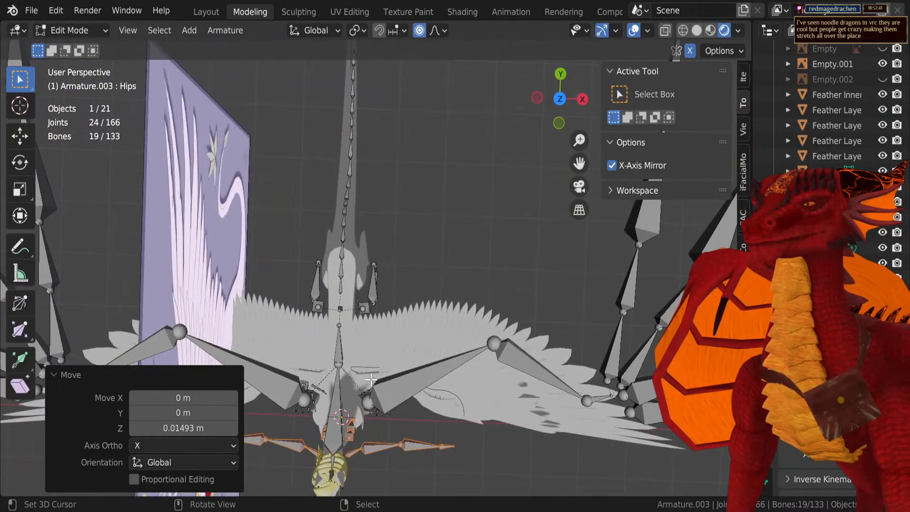
click(423, 395)
shift+click(525, 358)
key(KP_Decimal)
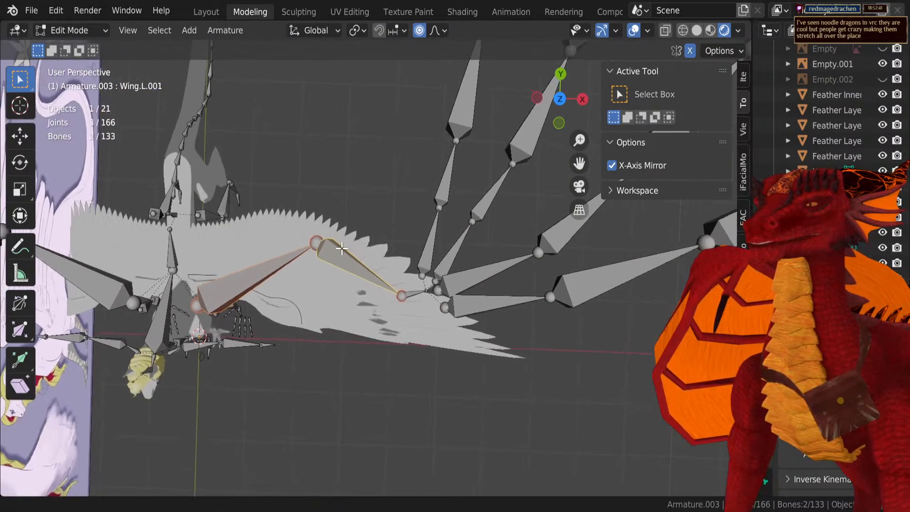
shift+click(423, 294)
key(l)
key(l)
key(l)
key(l)
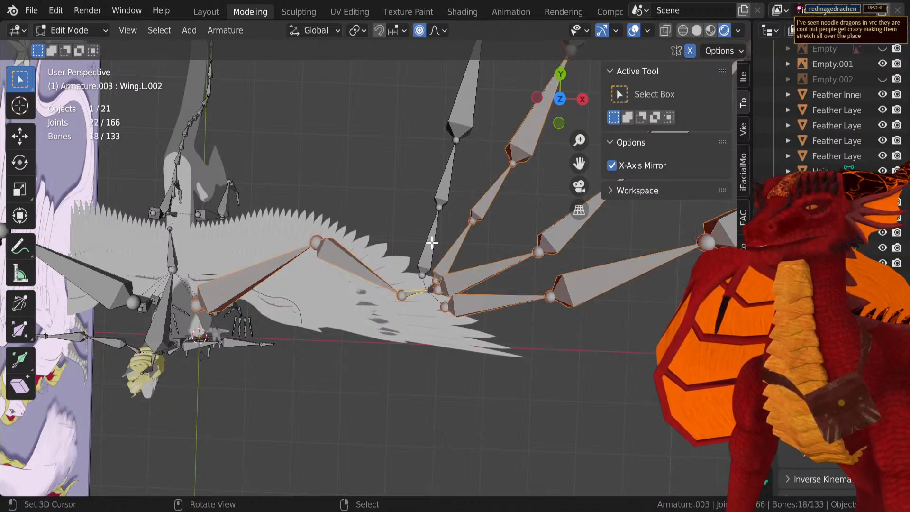
scroll(440, 178, down, 4)
key(x)
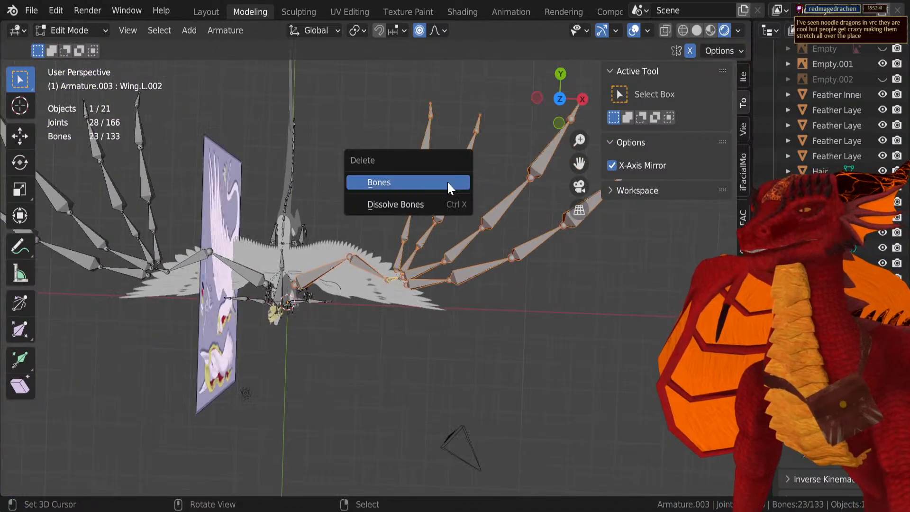
click(442, 181)
Step: Move the Neckbase joint about 1.073 m forward and 0.193 m down into the dragon's chest in side view
scroll(349, 241, up, 6)
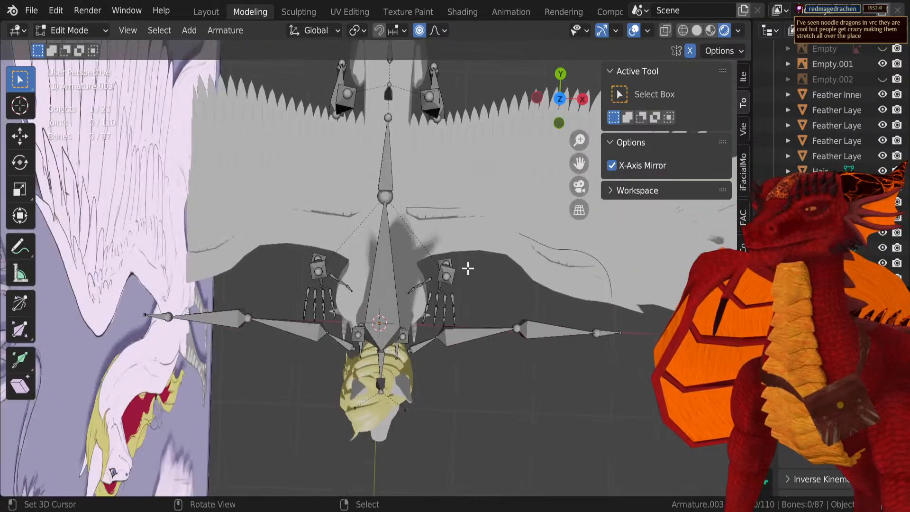
middle_drag(467, 264, 405, 167)
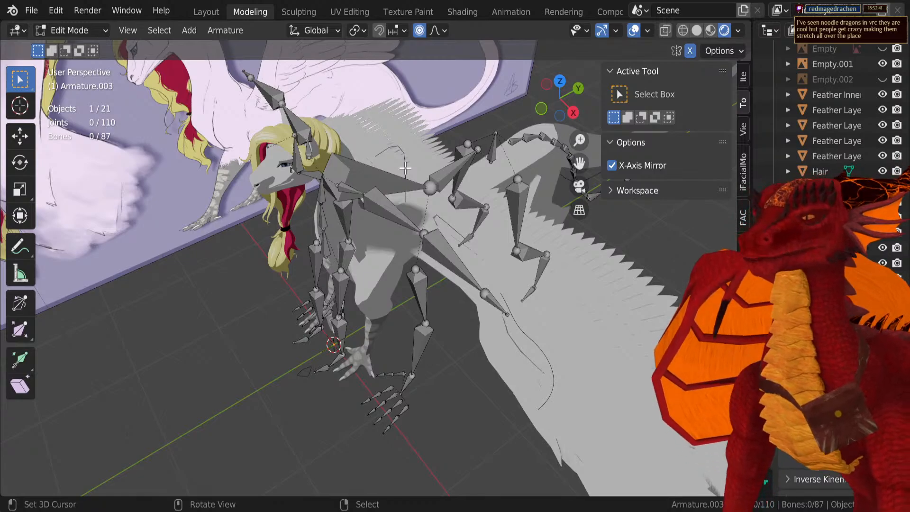
key(KP_3)
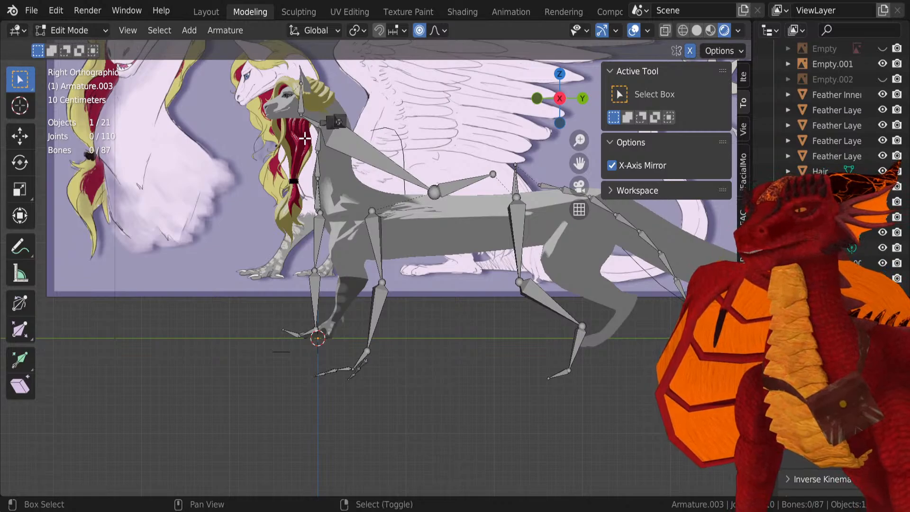
scroll(422, 197, up, 6)
shift+middle_drag(455, 208, 441, 221)
right_click(525, 218)
scroll(525, 218, down, 2)
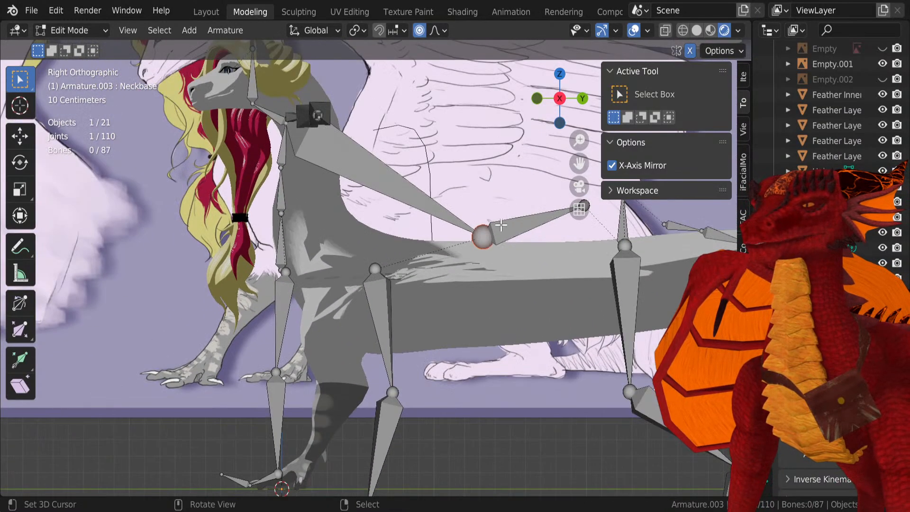
key(g)
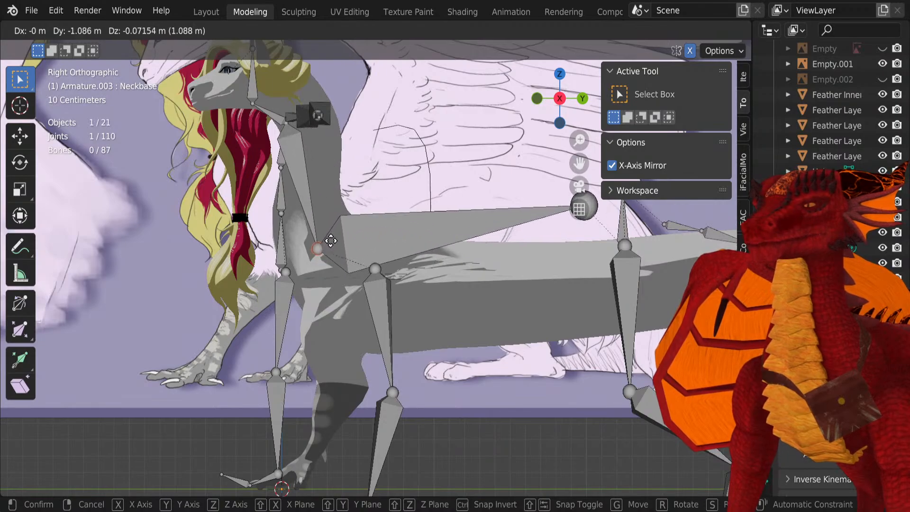
click(327, 247)
Step: Move the joint at the far end of the Neckbase bone about 1 m forward and 0.4 m down, just behind the front leg
shift+middle_drag(491, 235, 386, 222)
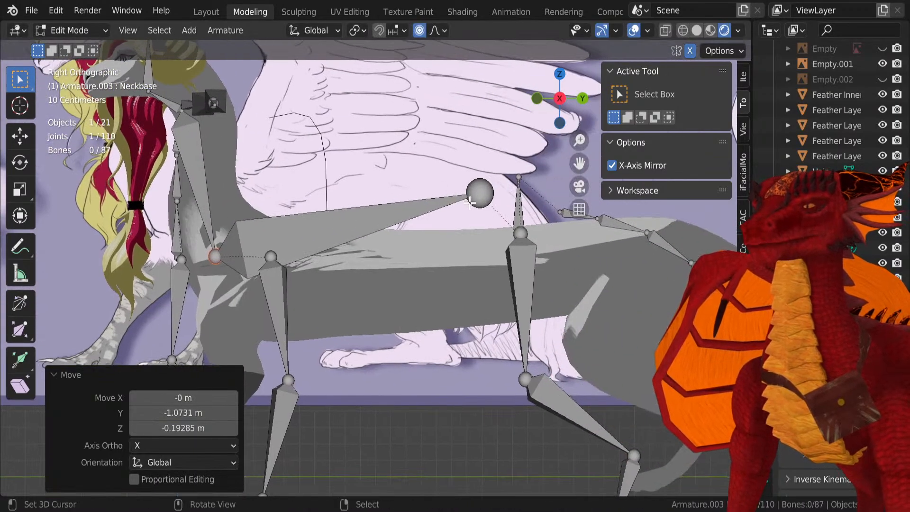
right_click(481, 193)
key(g)
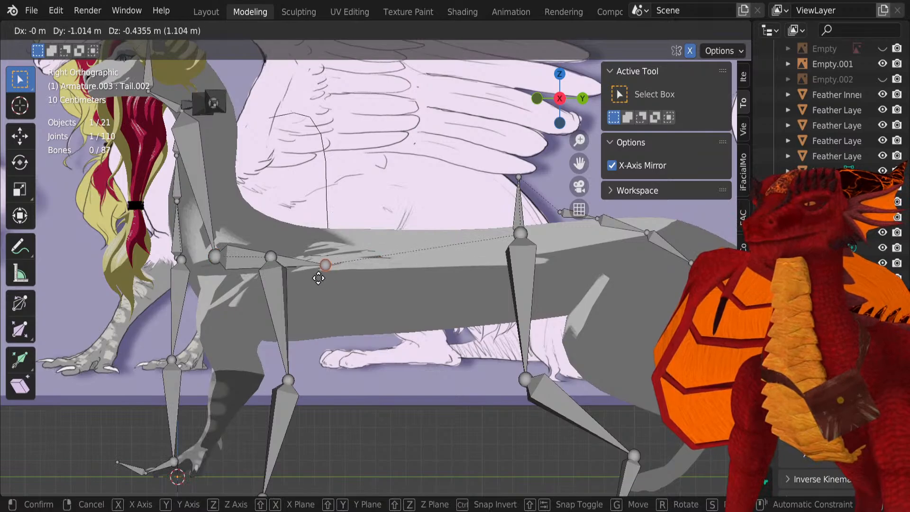
click(316, 274)
Step: Select the thigh and shin bones of the dragon's left front leg
right_click(272, 306)
shift+middle_drag(272, 305, 331, 190)
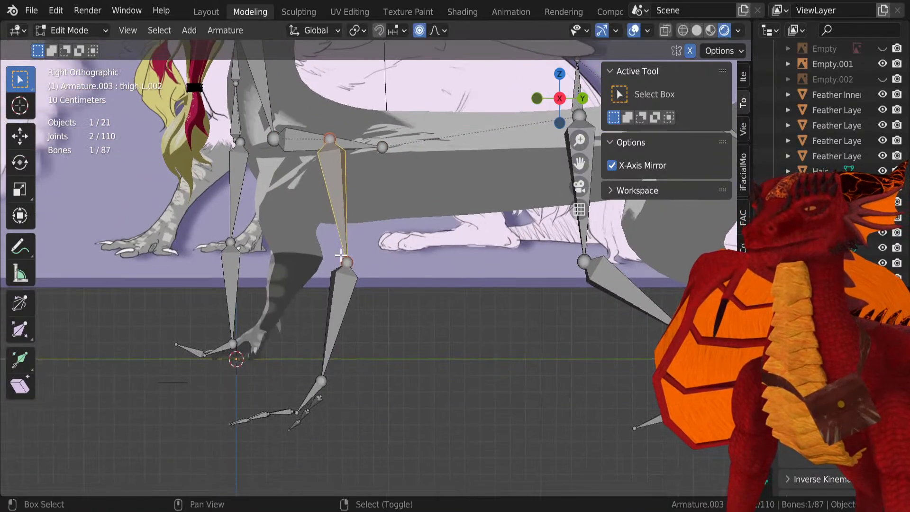
shift+right_click(327, 344)
scroll(303, 331, down, 1)
shift+middle_drag(281, 289, 376, 351)
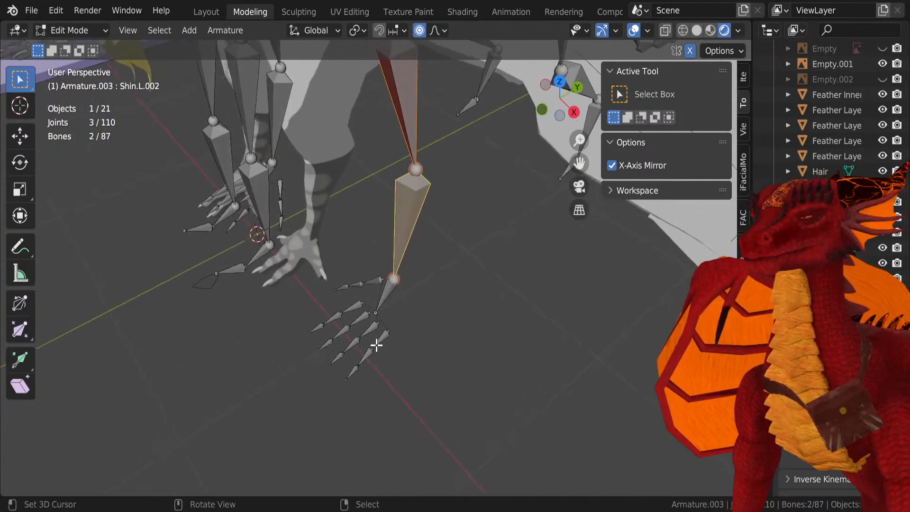
Step: Select every finger bone chain on the left and right front feet and delete those bones
right_click(377, 345)
key(l)
key(l)
key(l)
key(l)
key(l)
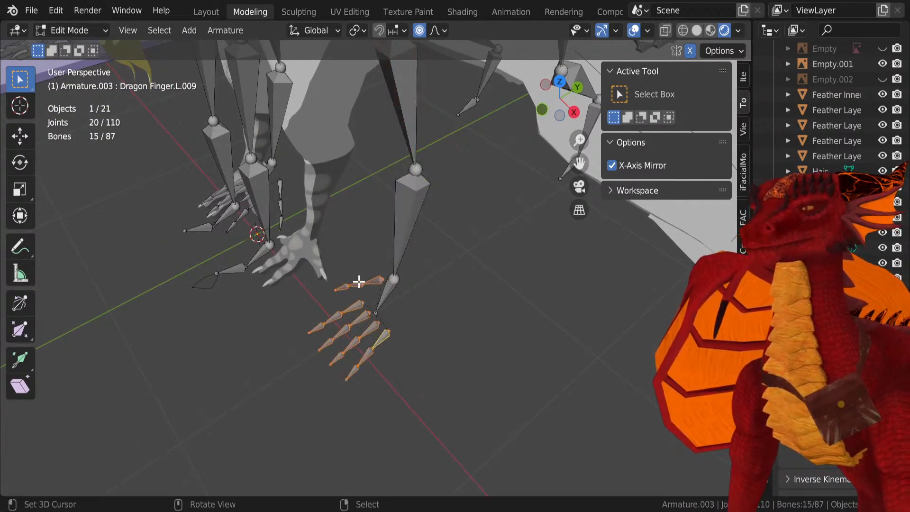
middle_drag(321, 285, 469, 261)
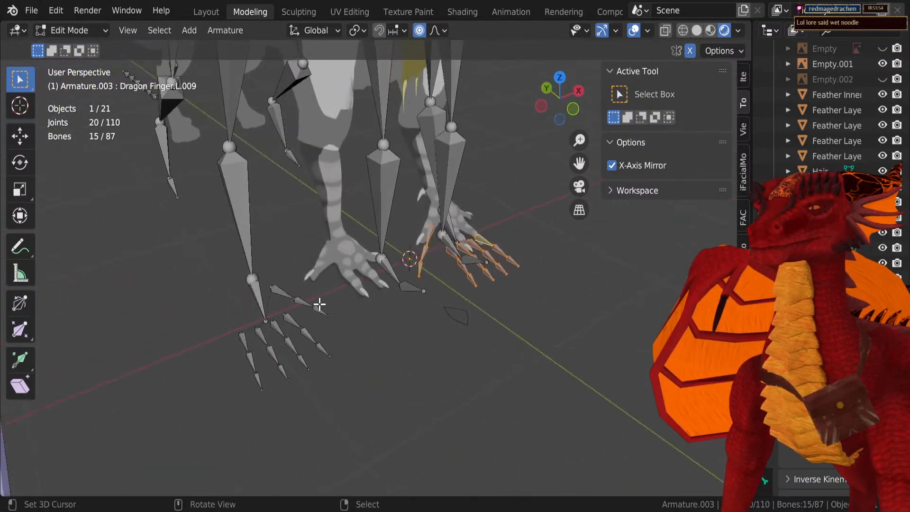
key(l)
key(l)
key(l)
key(l)
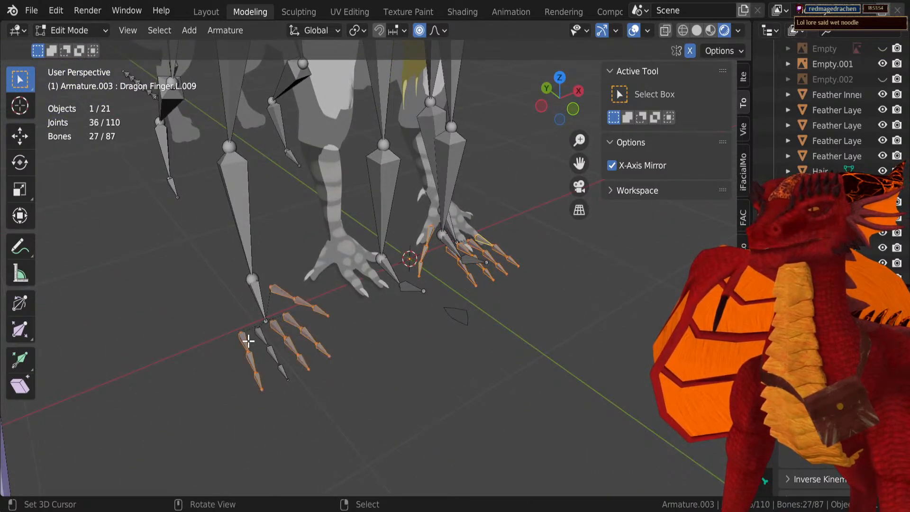
key(l)
key(x)
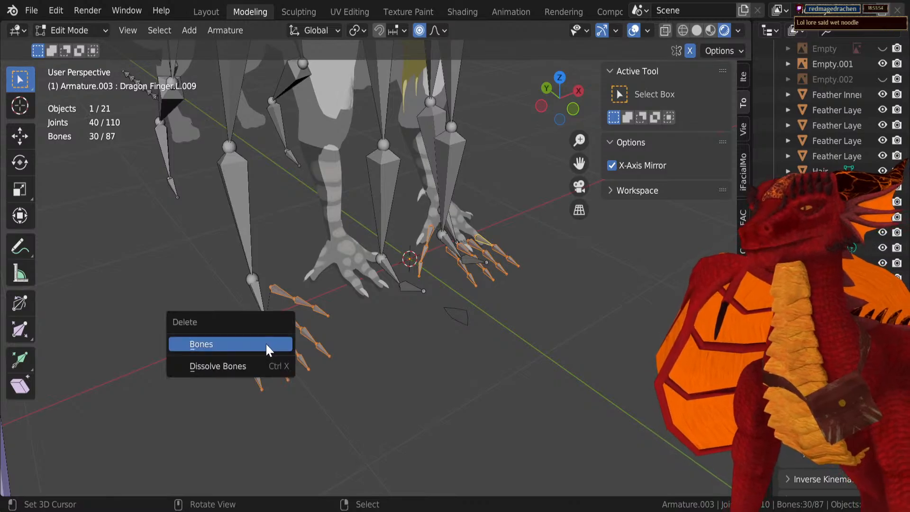
click(265, 342)
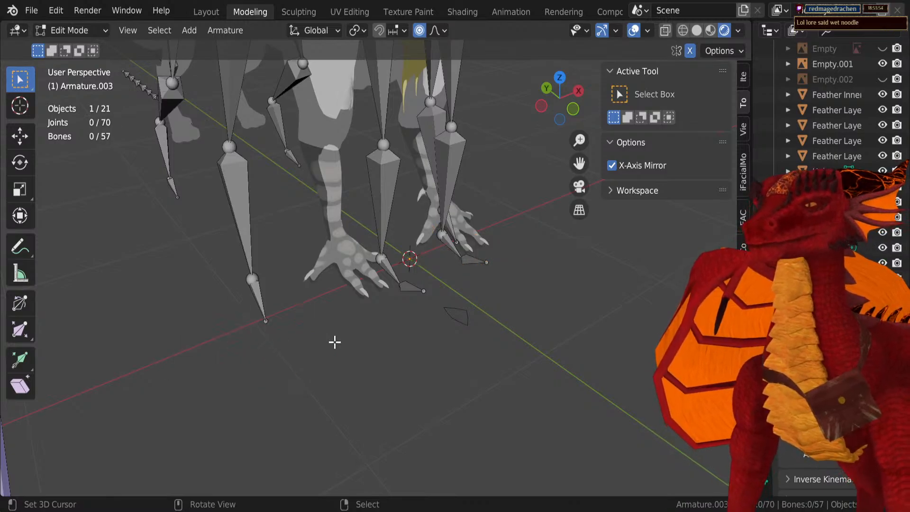
Step: Select the thigh, shin and foot bones of the left front leg and scale them uniformly to about 0.64
middle_drag(335, 341, 437, 217)
key(KP_3)
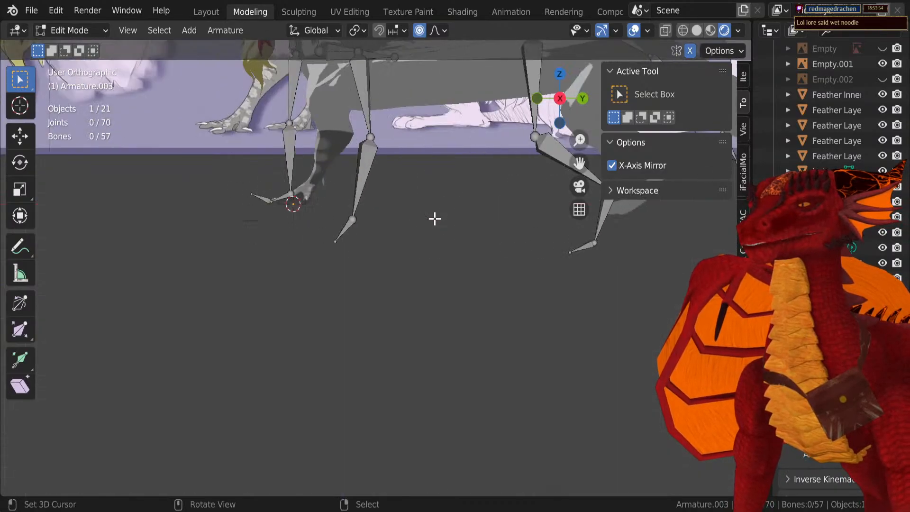
shift+middle_drag(297, 121, 276, 260)
scroll(276, 260, up, 3)
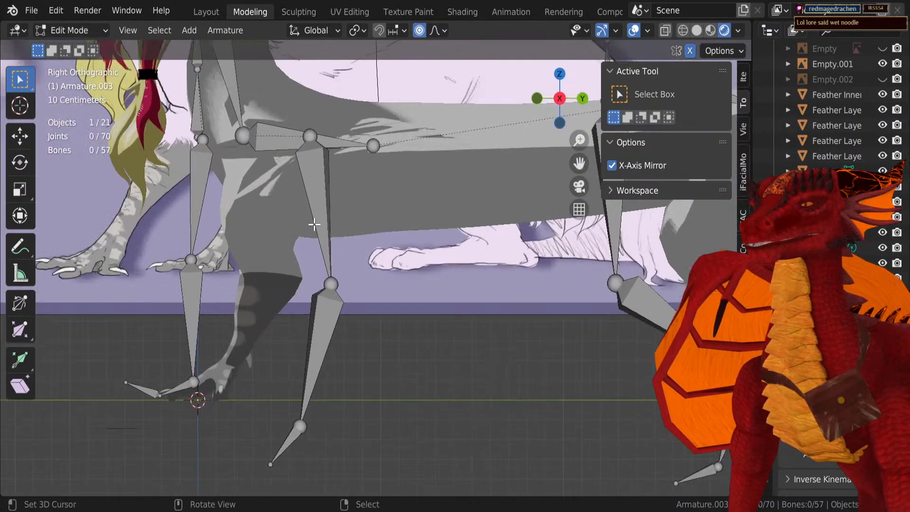
click(327, 227)
shift+click(314, 389)
key(s)
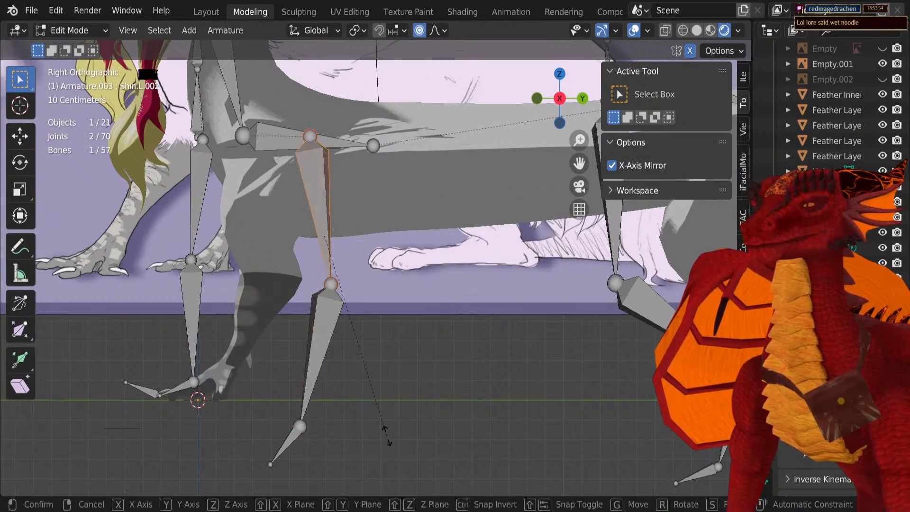
key(Escape)
shift+click(318, 360)
shift+click(318, 360)
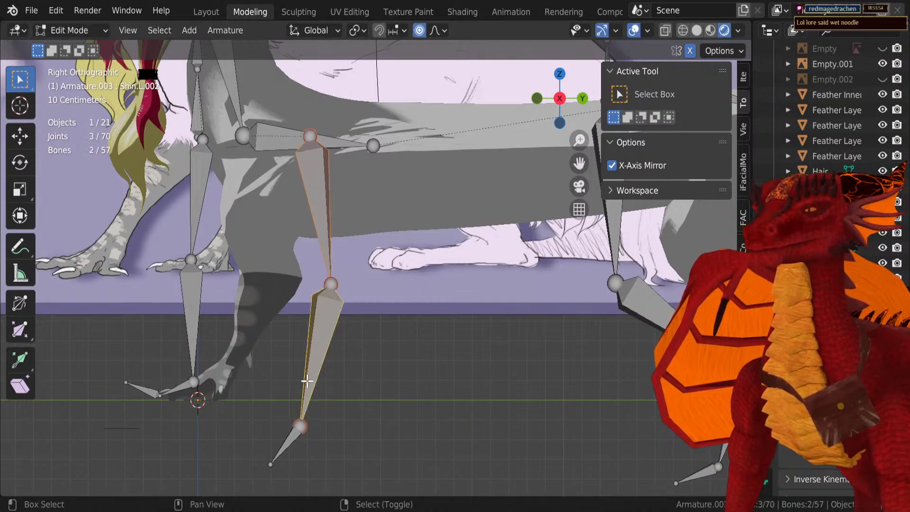
shift+click(293, 433)
key(s)
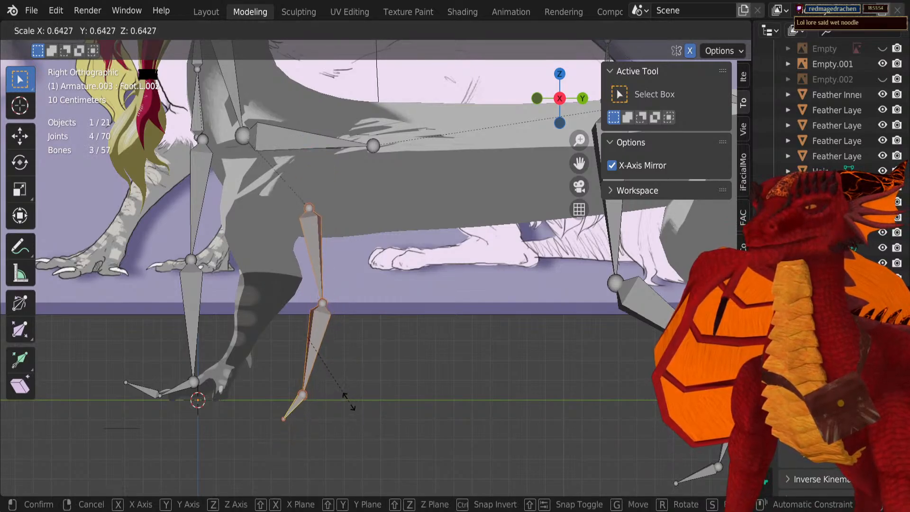
click(334, 395)
Step: Move the selected leg bones forward into the dragon's front leg and rotate them by 3.56° in side view
key(g)
click(343, 355)
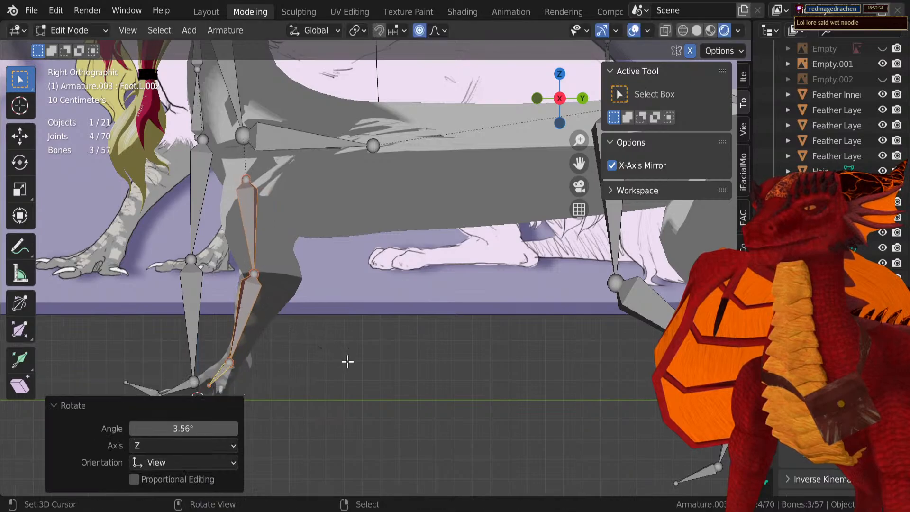
shift+middle_drag(375, 323, 404, 310)
Step: Rotate the left front foot bone slightly and move its tip joint about 0.028 m forward and 0.015 m up
click(239, 367)
scroll(240, 367, up, 5)
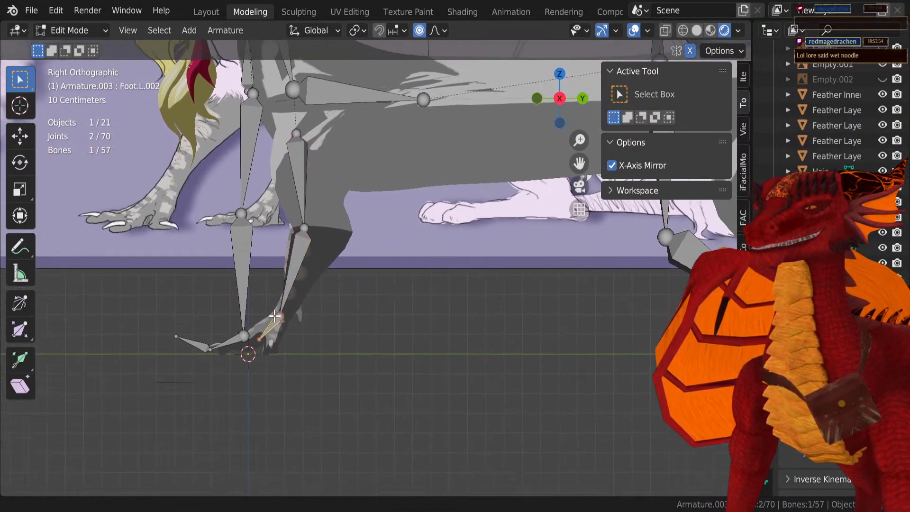
key(r)
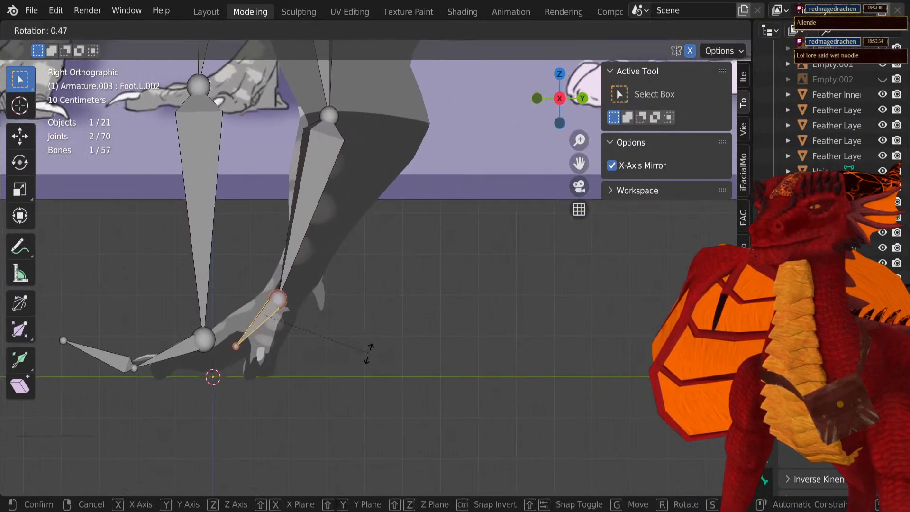
click(369, 361)
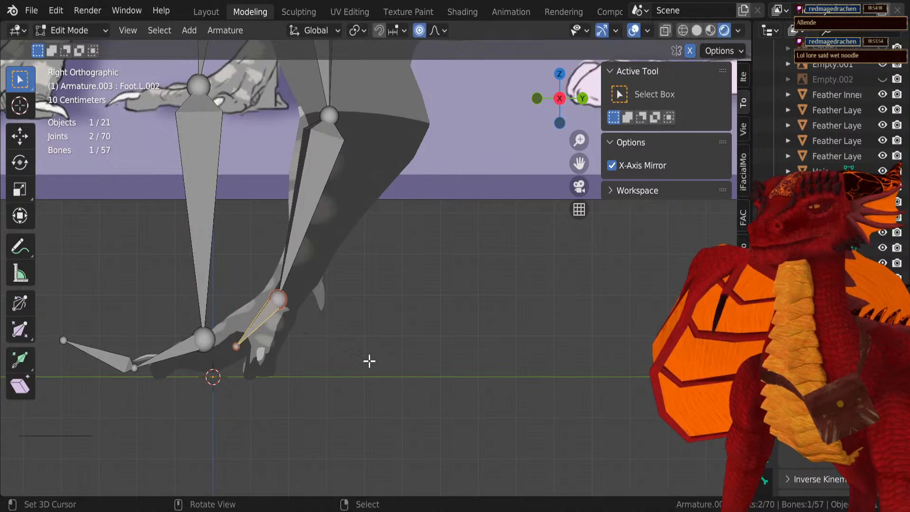
key(g)
click(261, 310)
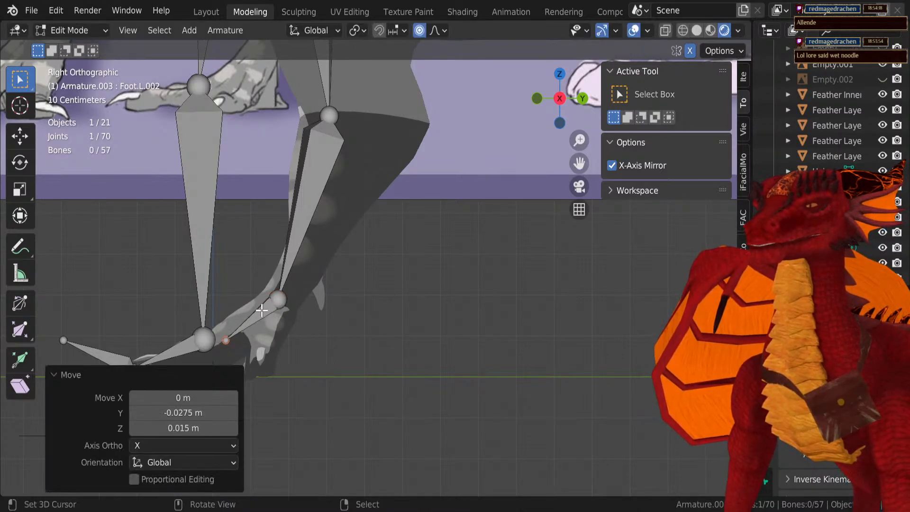
Step: Adjust the ankle, knee and upper thigh joints to the dragon's front leg, shifting the knee about 0.073 m backward
right_click(284, 301)
key(g)
click(286, 307)
right_click(336, 116)
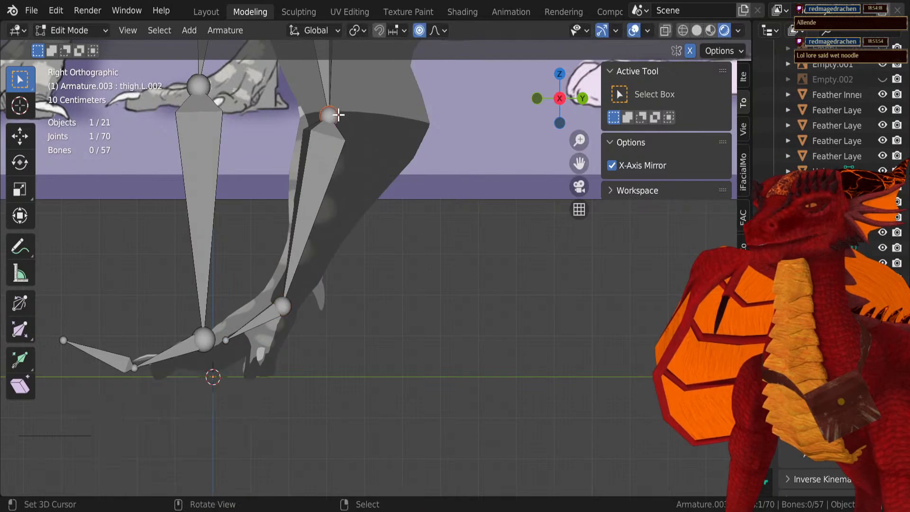
key(g)
click(362, 114)
key(KP_Decimal)
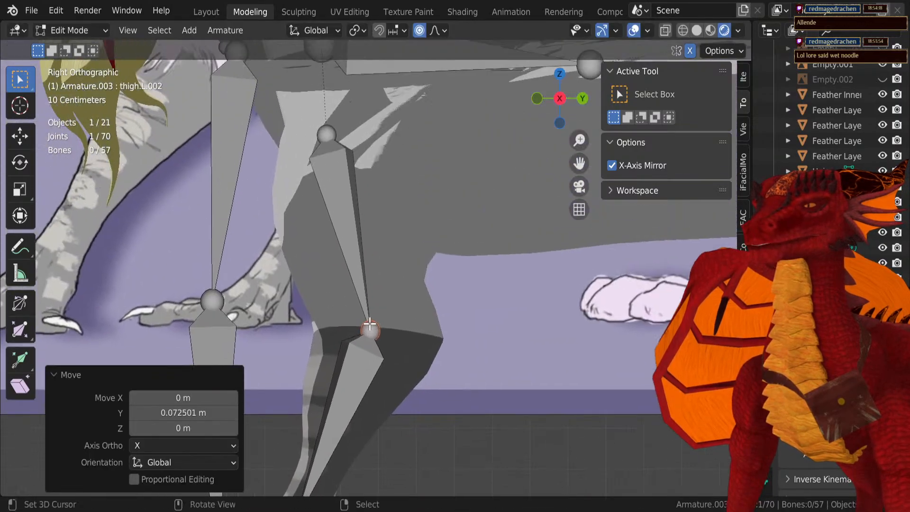
right_click(317, 135)
key(g)
click(327, 137)
Step: Move the joint at the upper end of the neck-side Neckbase bone about 0.093 m straight down
scroll(327, 137, down, 4)
shift+middle_drag(358, 172, 329, 341)
right_click(294, 196)
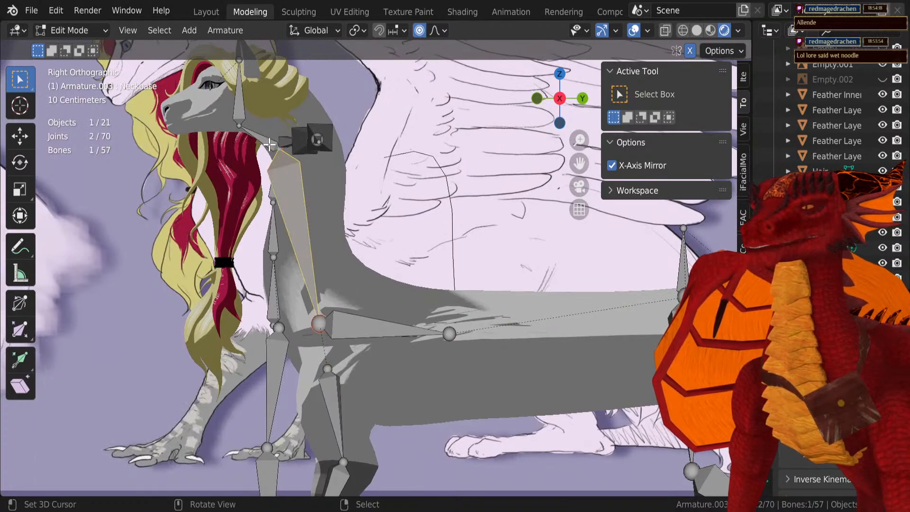
scroll(274, 149, down, 3)
scroll(274, 150, up, 4)
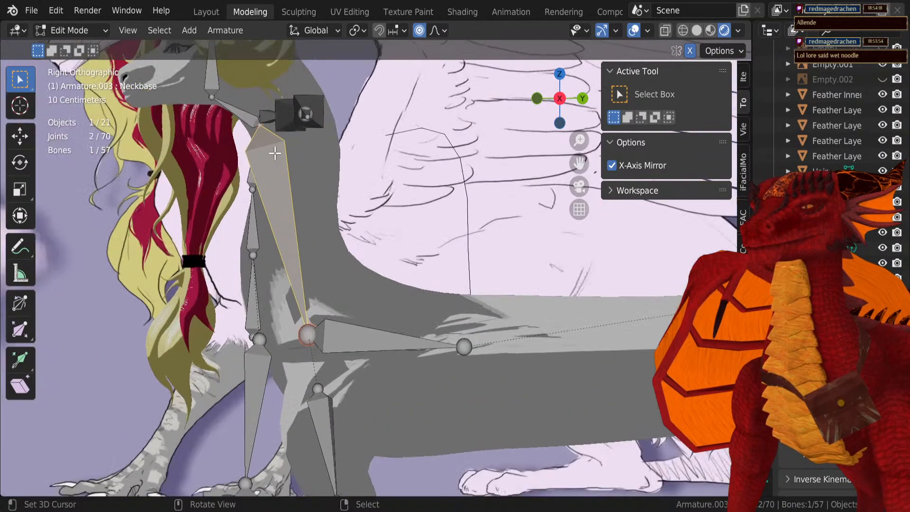
right_click(261, 128)
key(g)
key(z)
click(256, 149)
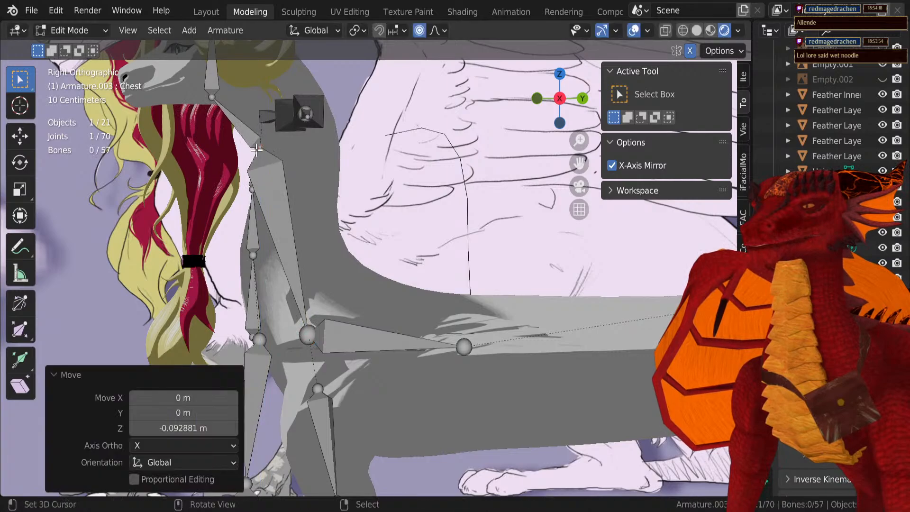
Step: Select the shoulder bones at the dragon's neck and move them about 0.136 m straight down
right_click(264, 121)
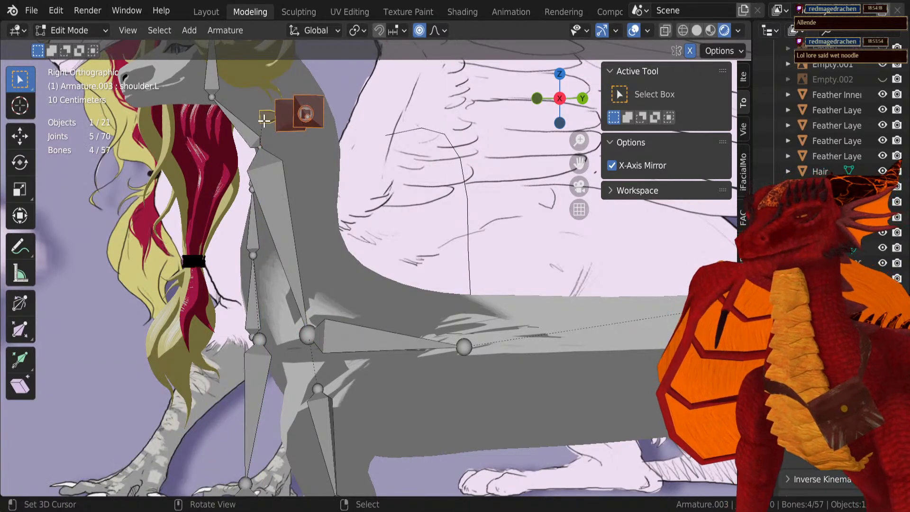
key(g)
key(z)
click(265, 154)
shift+scroll(275, 212, down, 5)
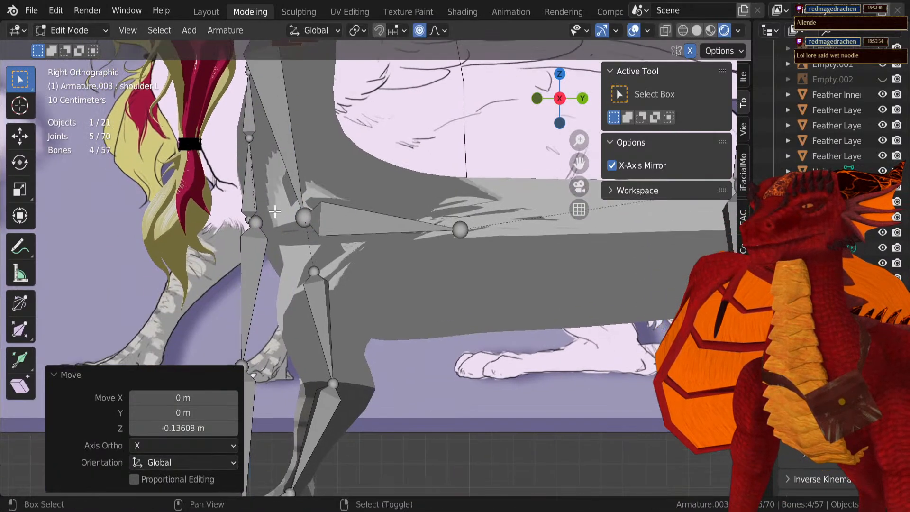
shift+scroll(341, 260, down, 5)
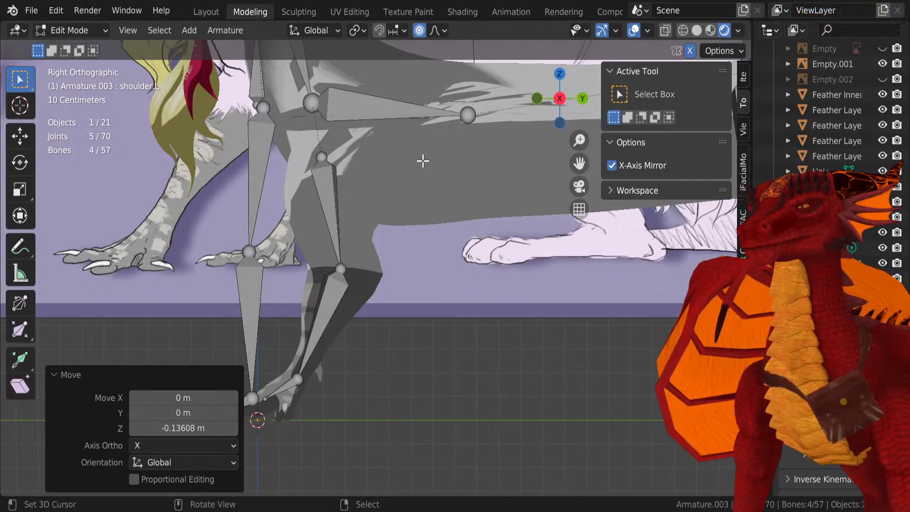
scroll(423, 162, down, 5)
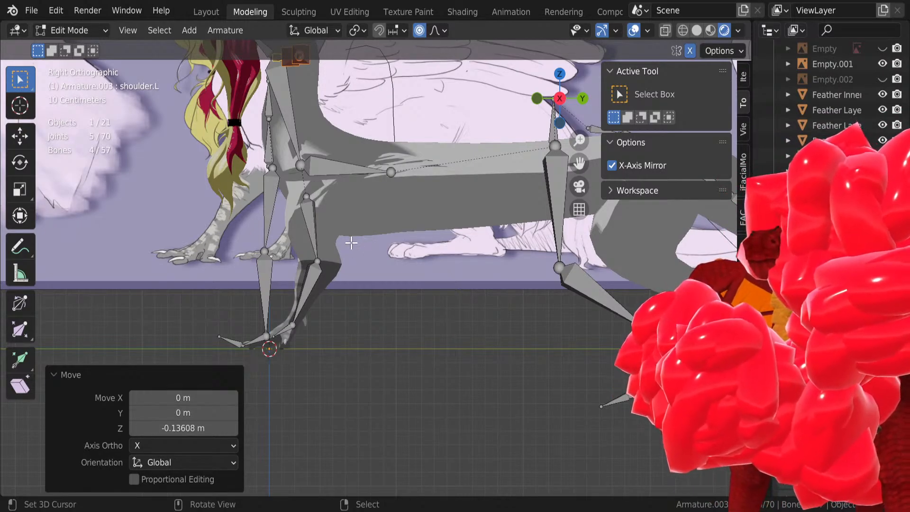
scroll(351, 242, up, 1)
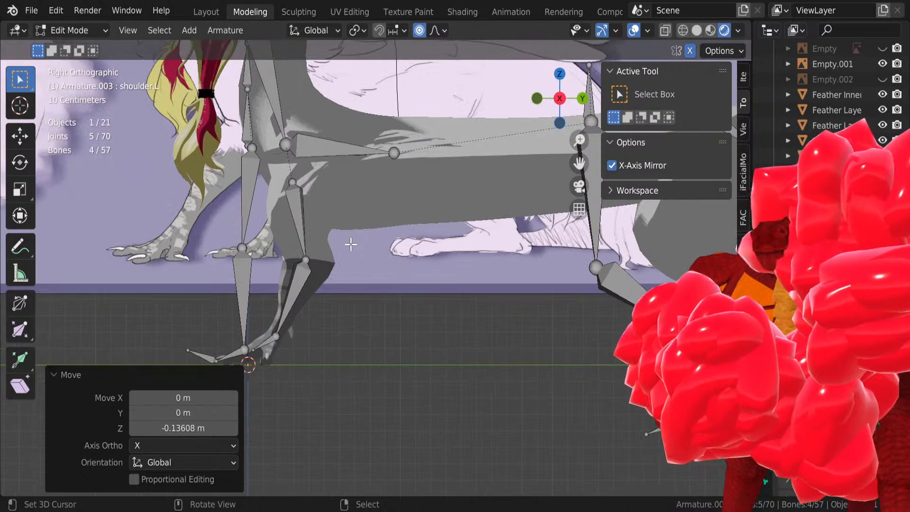
click(350, 255)
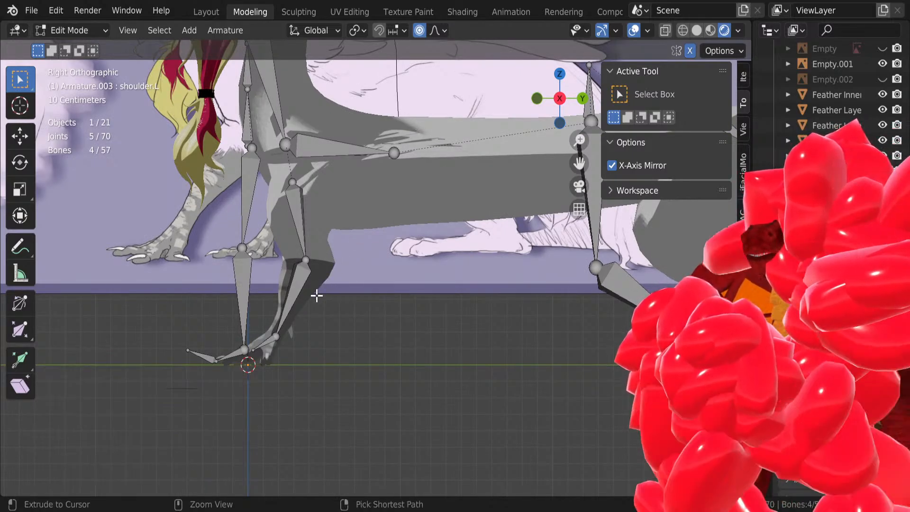
Step: Undo the shoulder, neck and front leg adjustments and the deletion of the finger bones
key(ctrl+z)
key(ctrl+z)
key(ctrl+z)
key(ctrl+z)
key(ctrl+z)
shift+middle_drag(319, 299, 359, 297)
key(ctrl+z)
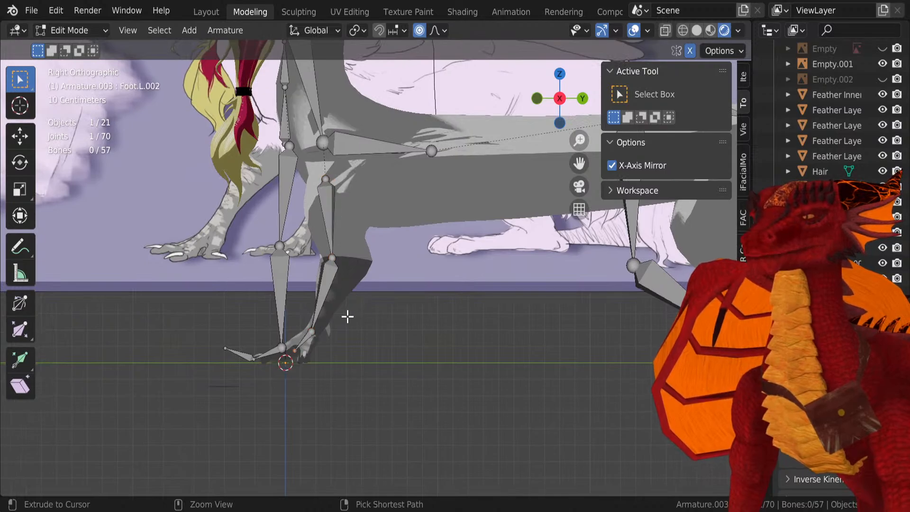
key(ctrl+z)
key(ctrl+z)
key(ctrl+z)
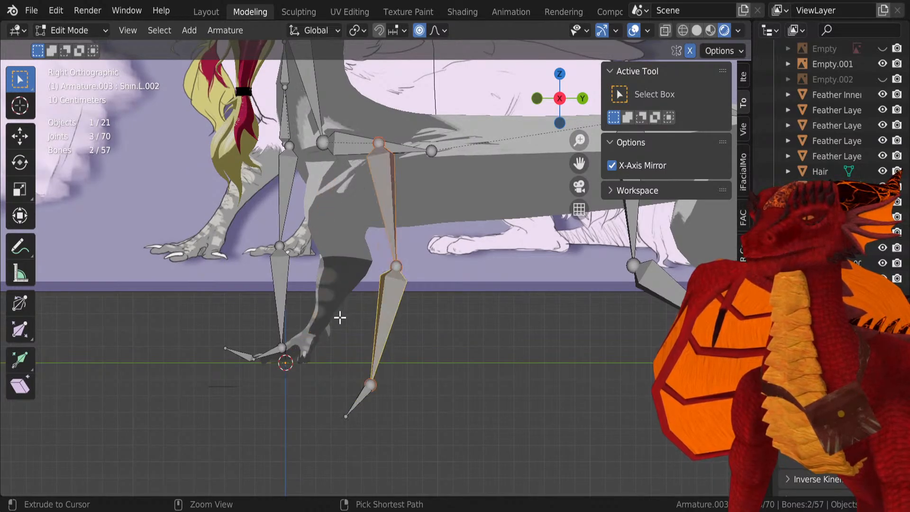
key(ctrl+z)
key(ctrl+z)
key(ctrl+z)
Step: Select the complete outermost finger bone chain of the left front foot
middle_drag(340, 320, 422, 409)
click(434, 413)
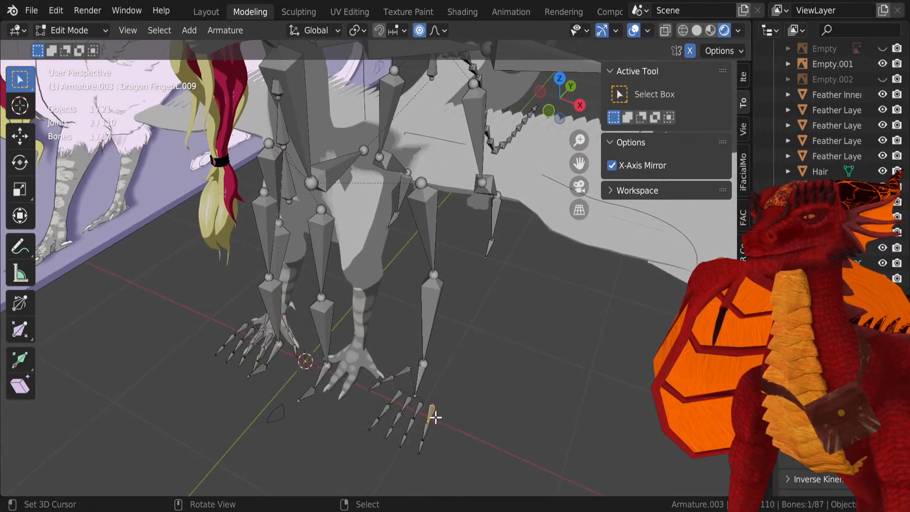
key(l)
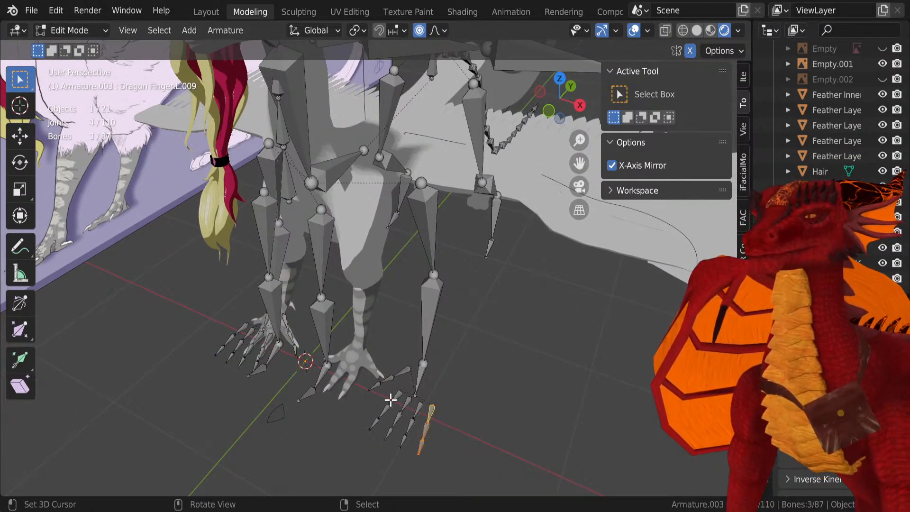
key(KP_1)
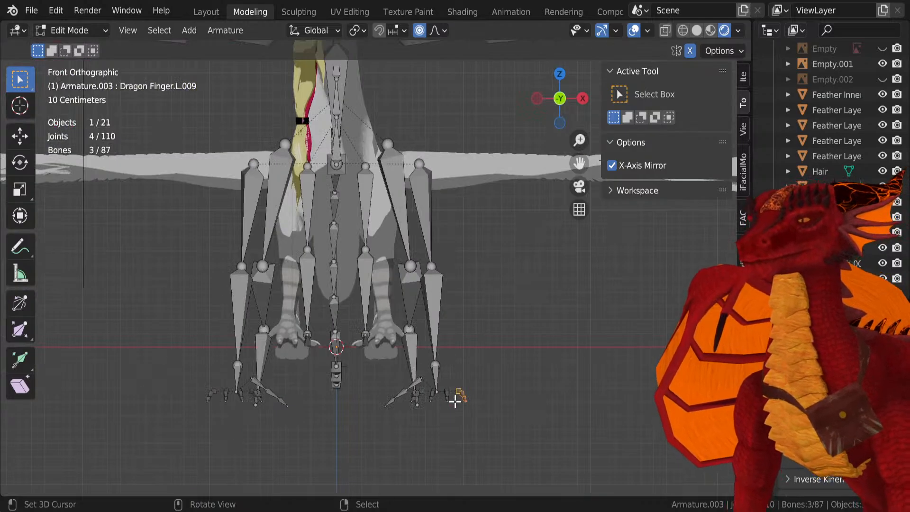
middle_drag(424, 336, 413, 286)
scroll(443, 336, up, 6)
key(r)
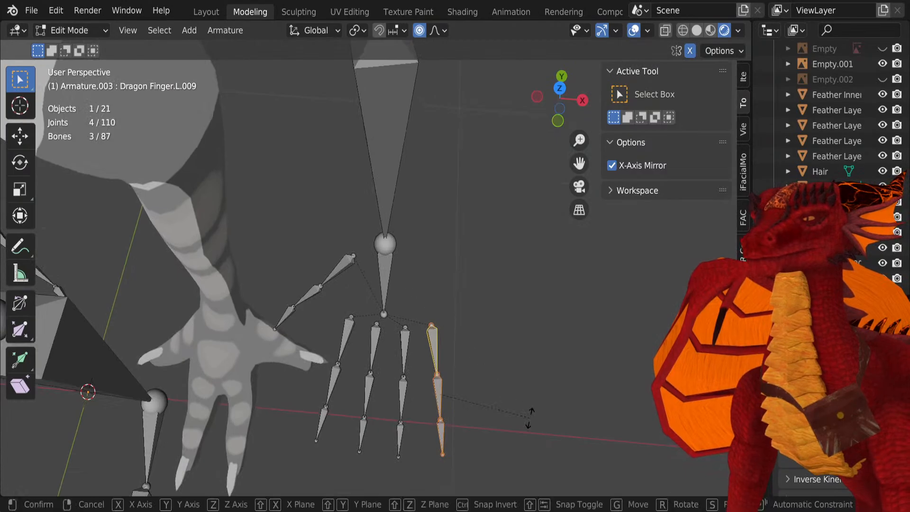
key(z)
key(Escape)
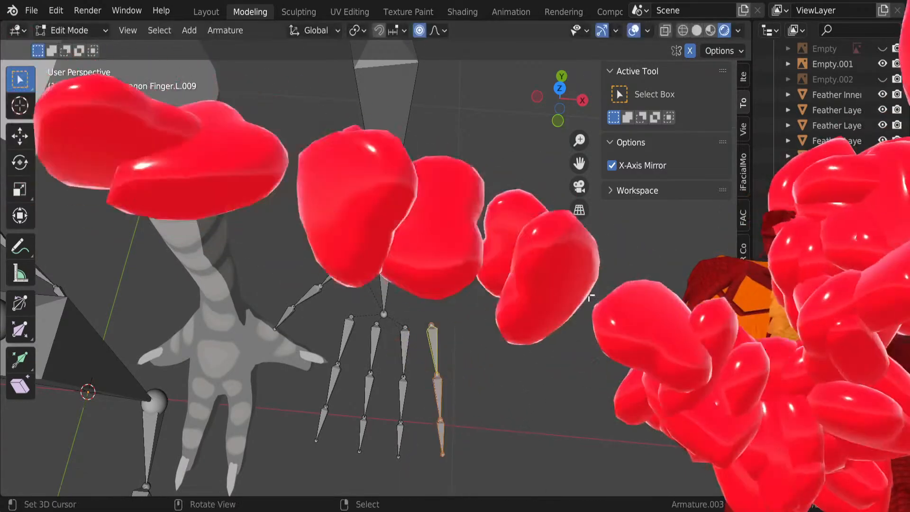
Step: Rotate the selected finger chain outward about global Z, then move it about 0.108 m along X, -0.009 m along Y and 0.05 m up
key(r)
key(z)
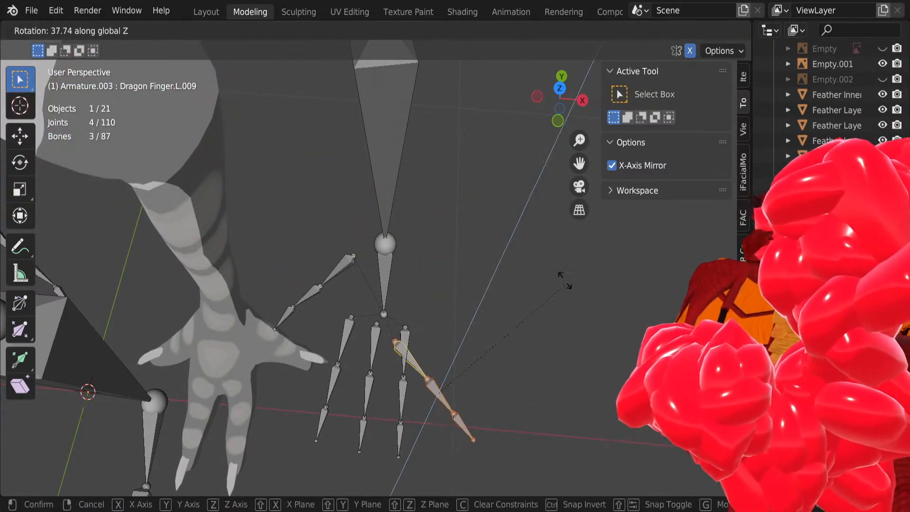
click(452, 318)
middle_drag(452, 318, 337, 232)
key(g)
click(362, 310)
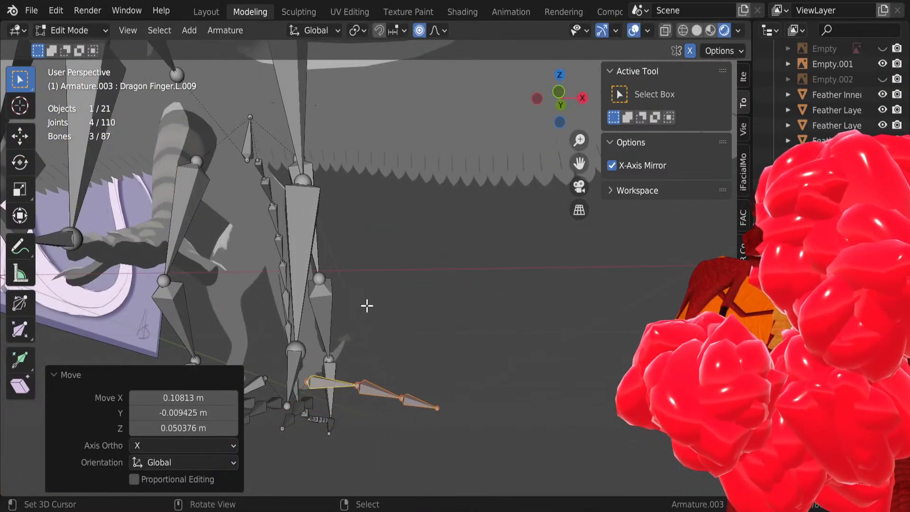
Step: Move the selected outermost finger chain about 0.049 m along X, 0.342 m along Y and 0.04 m up, and fine-tune its position beside the foot
middle_drag(367, 307, 287, 422)
key(g)
click(419, 378)
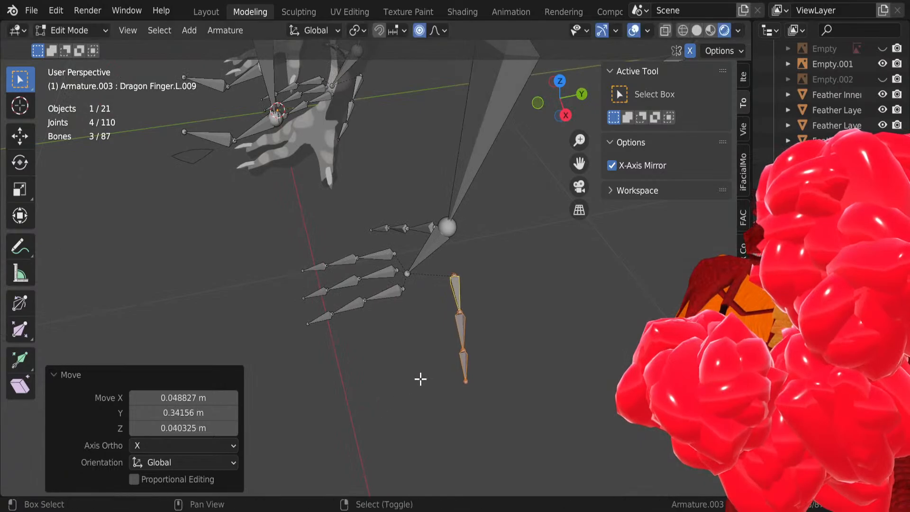
middle_drag(419, 379, 479, 353)
key(g)
click(317, 303)
Step: Lower the middle bone of the outermost finger along global Z
click(406, 358)
key(g)
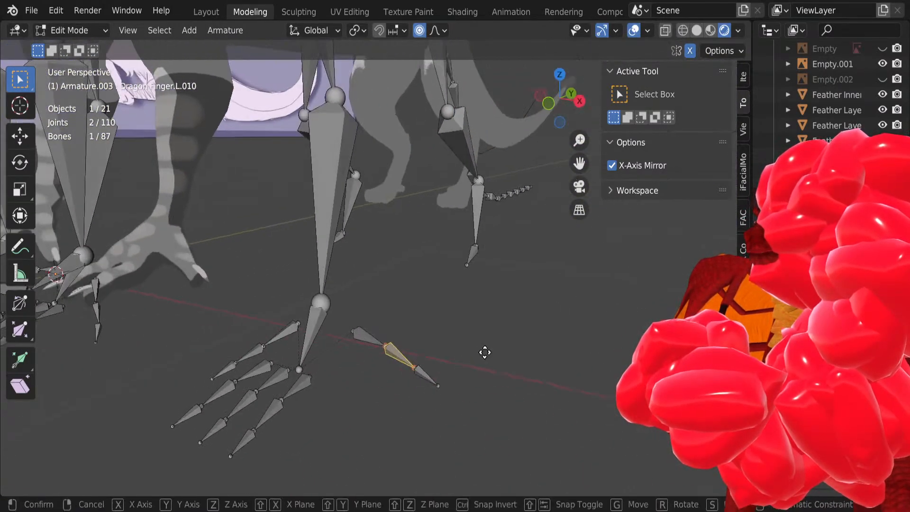
key(z)
click(485, 362)
Step: Rotate the outermost finger's tip bone in the front view and move it about -0.029 m along X and -0.056 m along Z
click(434, 381)
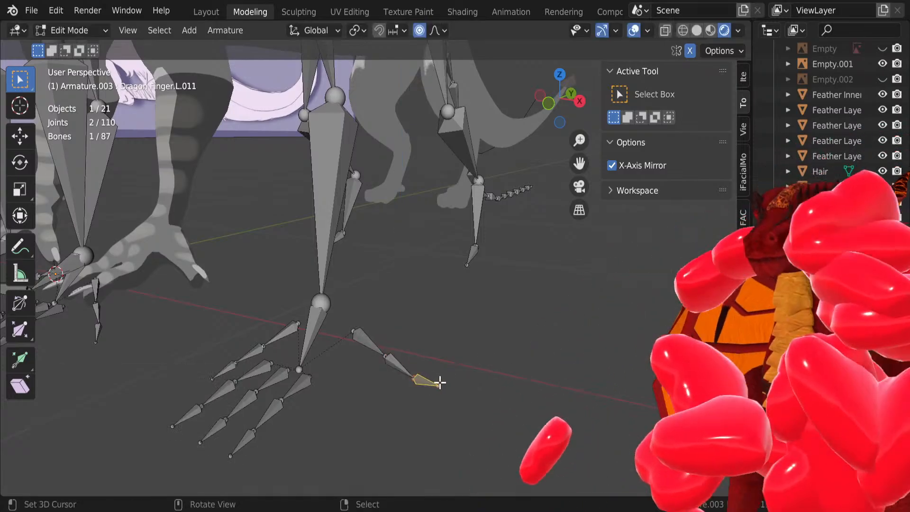
key(KP_1)
key(r)
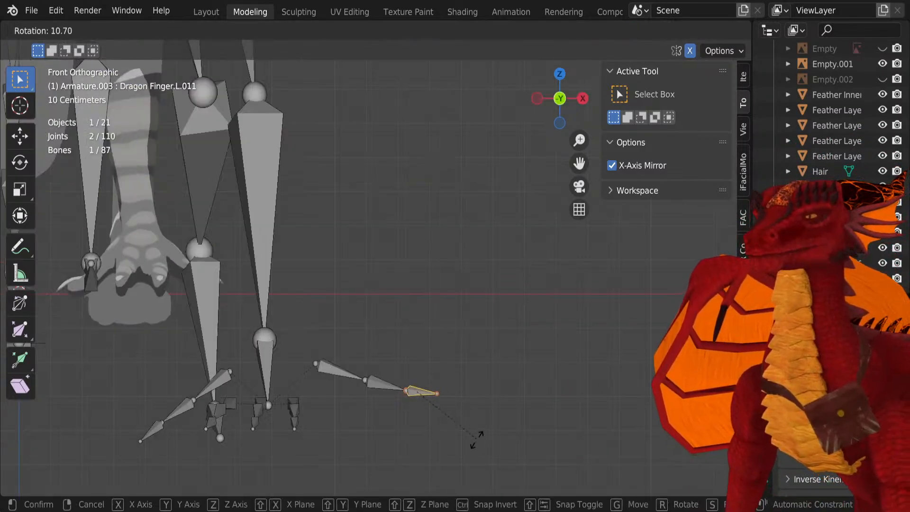
click(465, 444)
key(g)
click(453, 466)
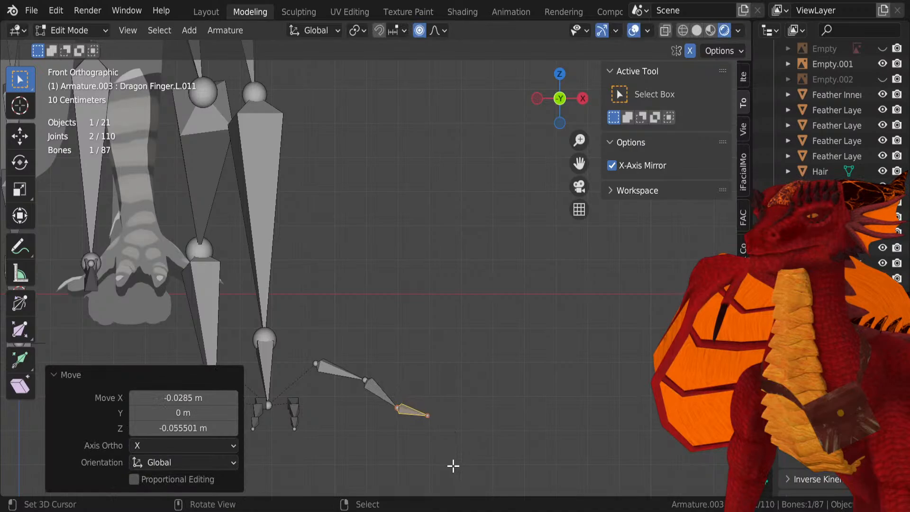
Step: Reposition the outermost finger's middle bone in the front view and rotate it -17.2°
click(393, 398)
key(g)
click(435, 436)
key(r)
click(386, 402)
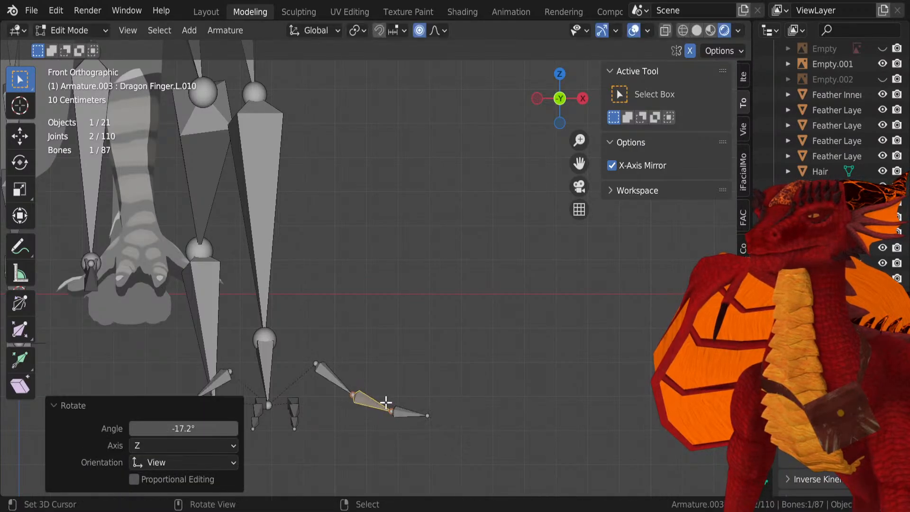
Step: Delete the innermost of the three forward-pointing finger chains on the left foot
shift+middle_drag(386, 402, 476, 341)
middle_drag(378, 301, 388, 396)
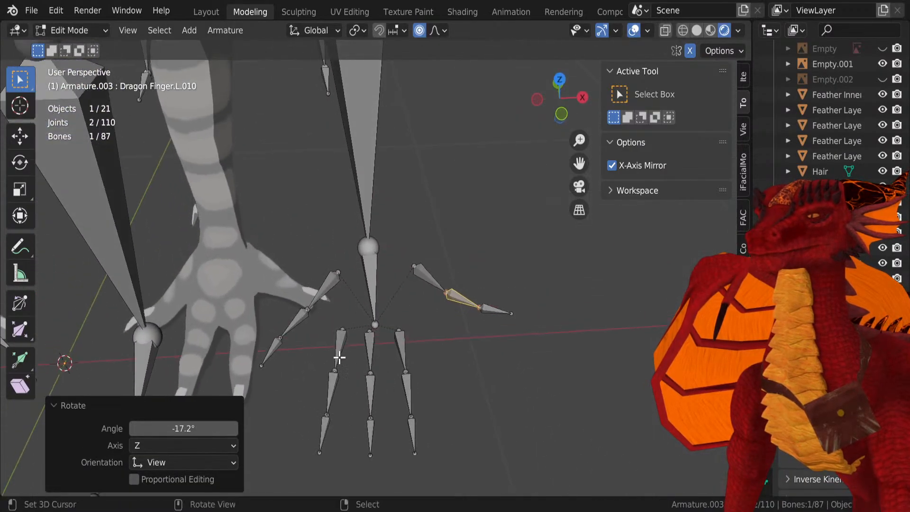
click(339, 353)
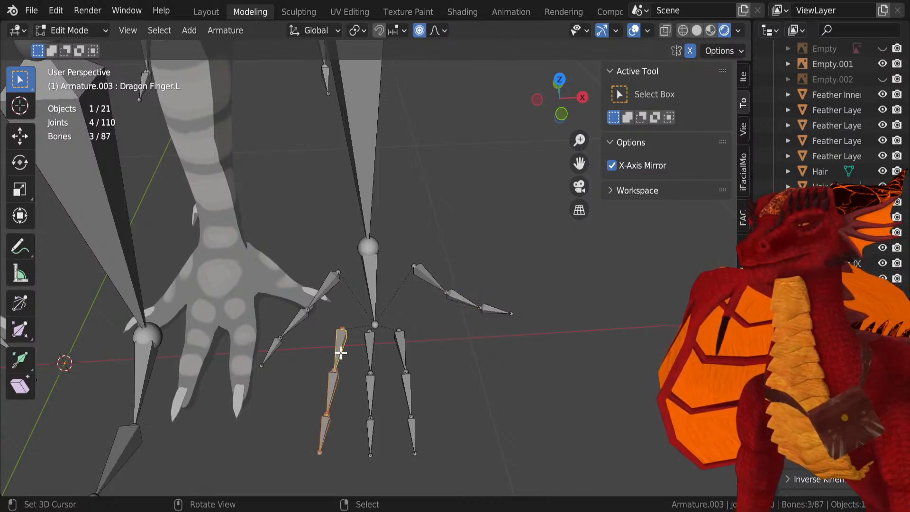
key(x)
click(340, 351)
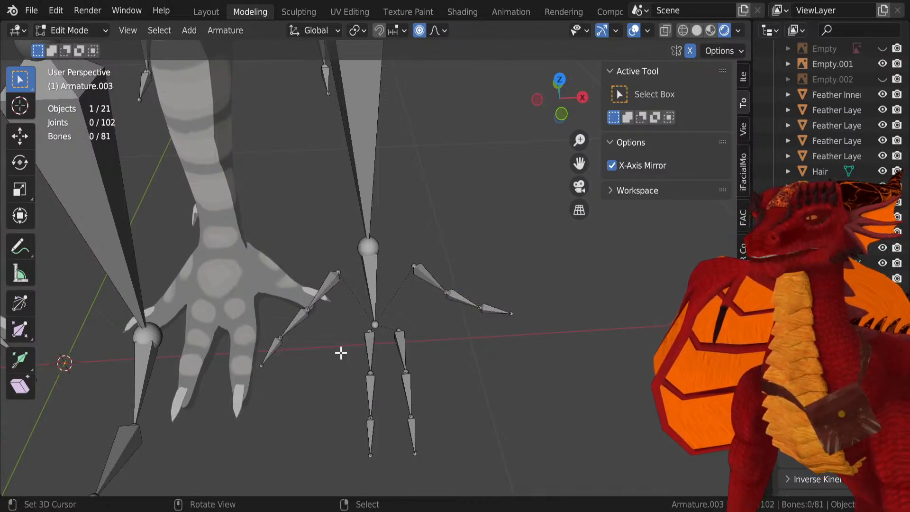
Step: Select the adjacent forward-pointing finger chain and shift it slightly inward along global X
click(368, 345)
key(ctrl+l)
key(g)
key(x)
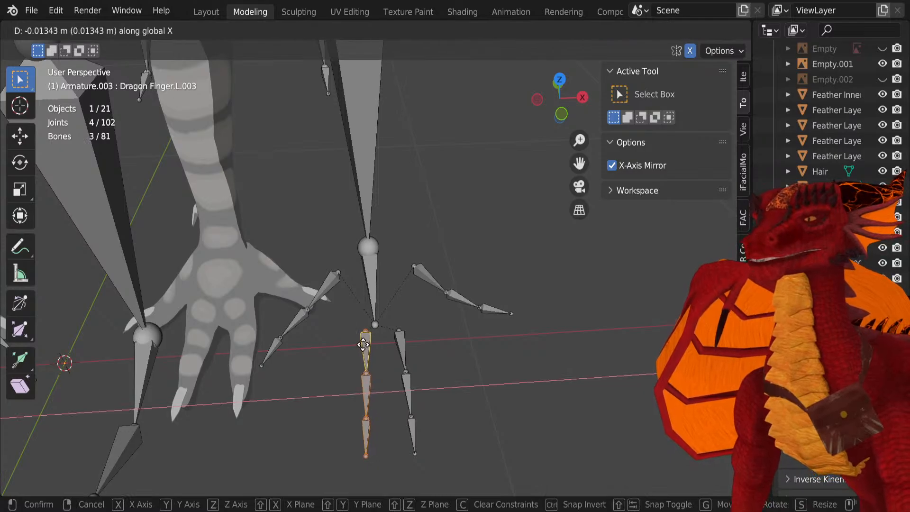
click(441, 310)
Step: Move and rotate the tip bone of the outermost finger to continue the finger's line
click(495, 309)
middle_drag(495, 309, 497, 257)
key(g)
click(562, 351)
key(r)
click(563, 352)
Step: Select the left leg bones with the foot and all four finger chains, and move them about -0.28 m along Y and 0.435 m up
middle_drag(563, 352, 326, 362)
click(399, 289)
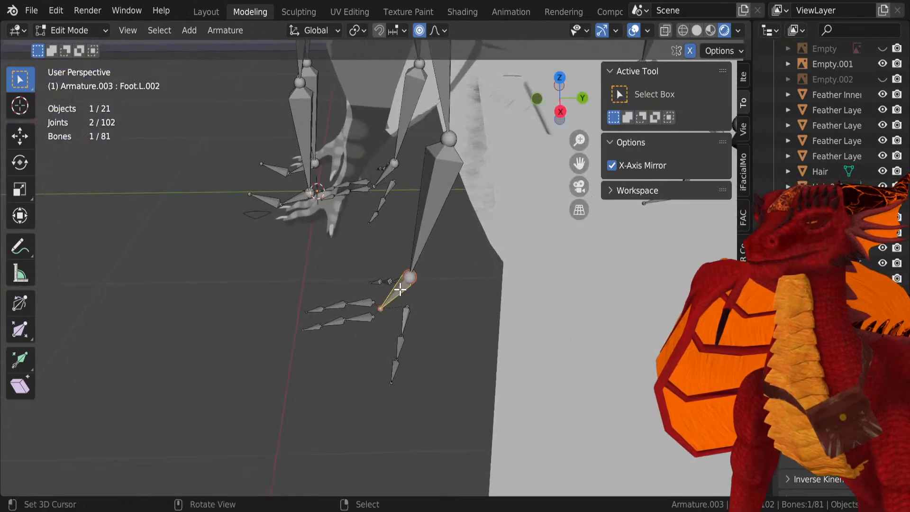
key(l)
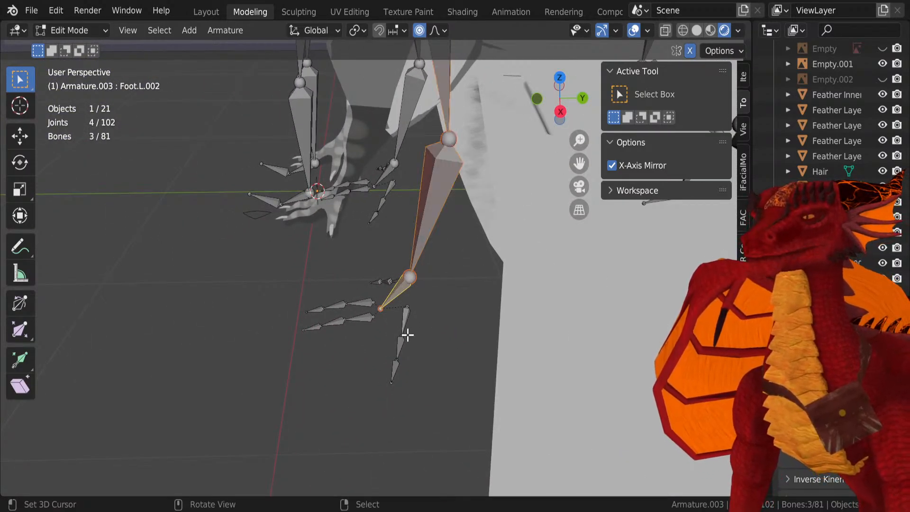
key(l)
key(l)
key(l)
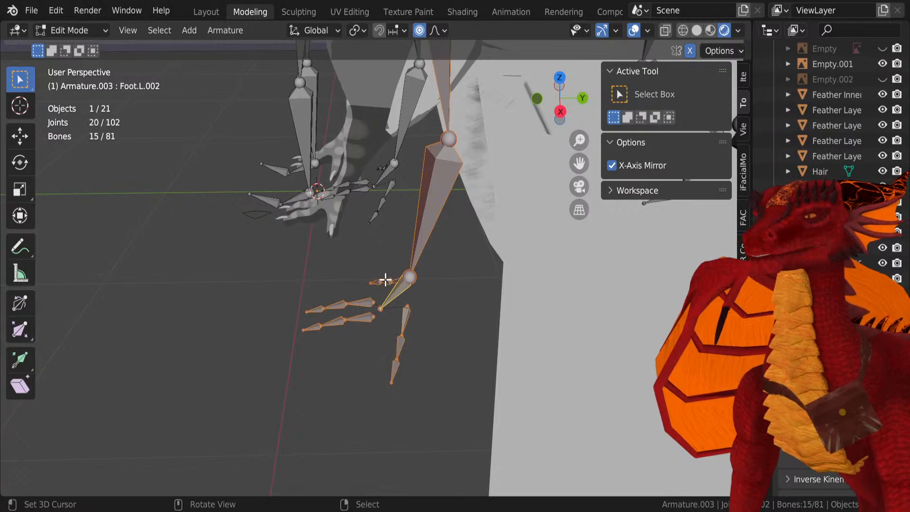
key(KP_1)
key(KP_3)
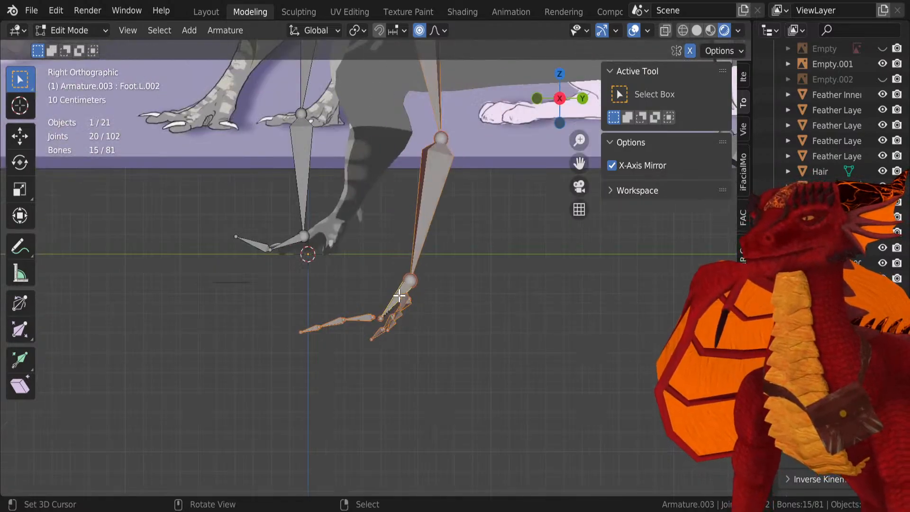
key(g)
click(348, 211)
Step: Scale the selected leg and foot bones to 0.648 and lower them about 0.08 m along global Z
key(s)
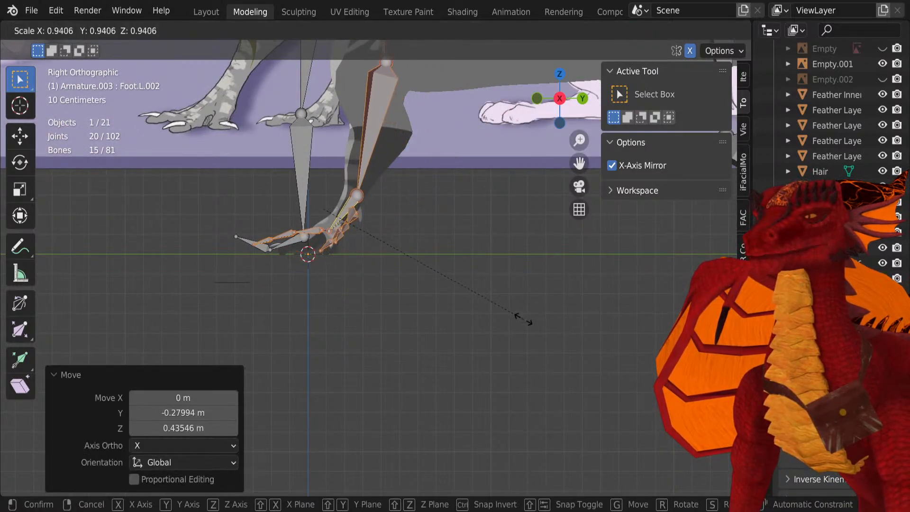
click(463, 283)
key(g)
key(z)
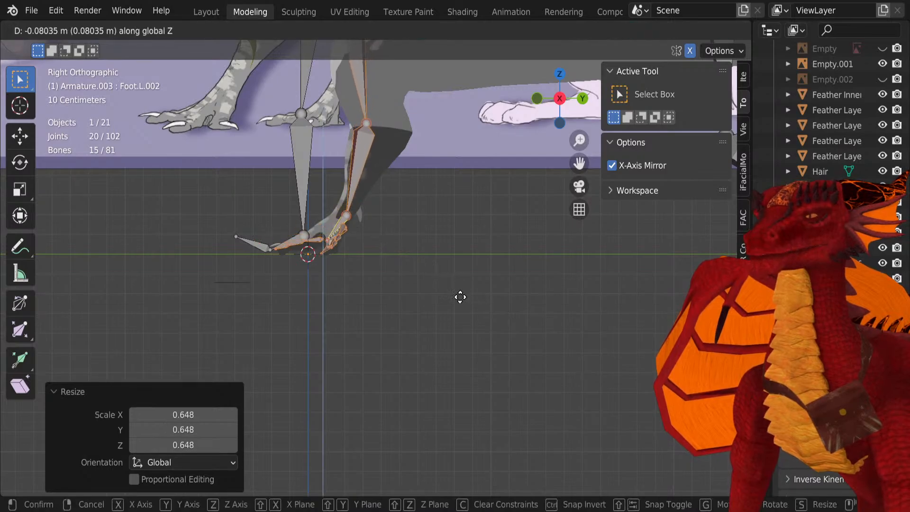
click(461, 299)
Step: Move the joint between the upper and lower leg bones about 0.08 m along Y and slightly down
scroll(353, 273, up, 3)
click(353, 273)
key(g)
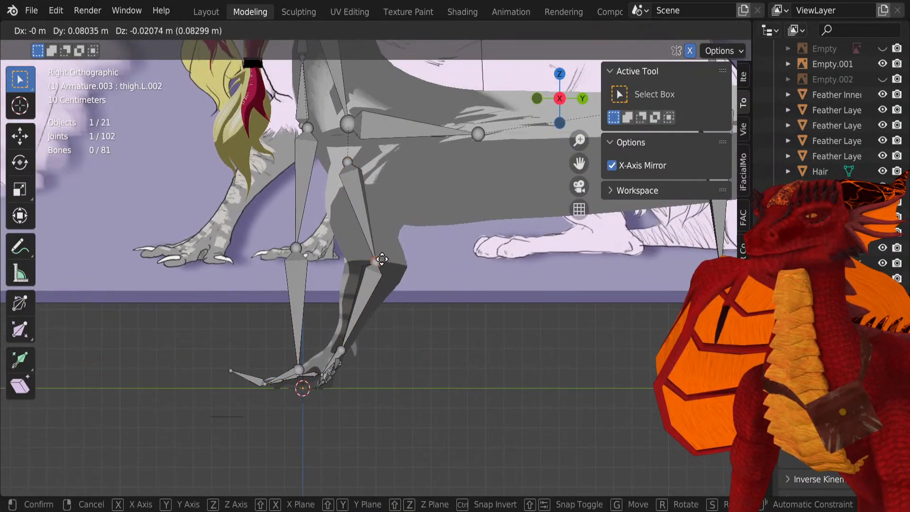
click(375, 270)
Step: Move the top joint of the upper leg bone about 0.054 m along Y and -0.016 m along Z
click(344, 169)
key(g)
right_click(352, 169)
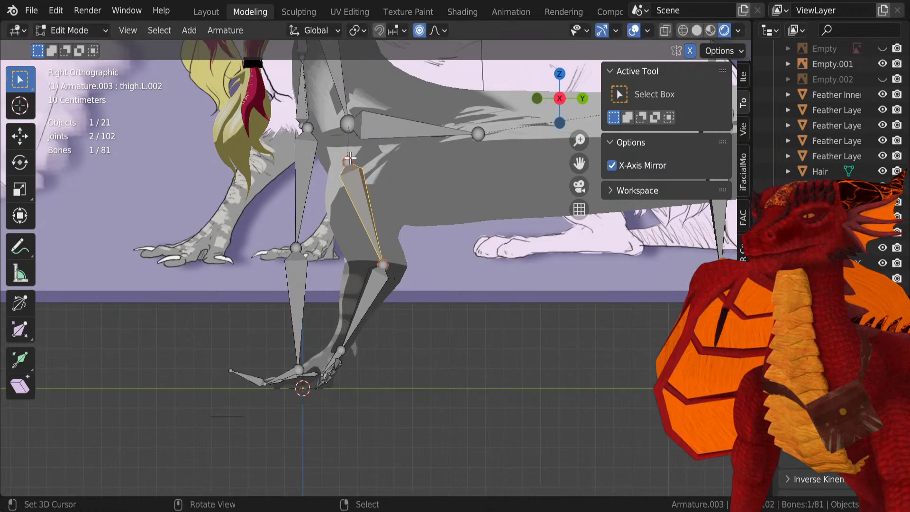
right_click(350, 159)
key(g)
click(361, 162)
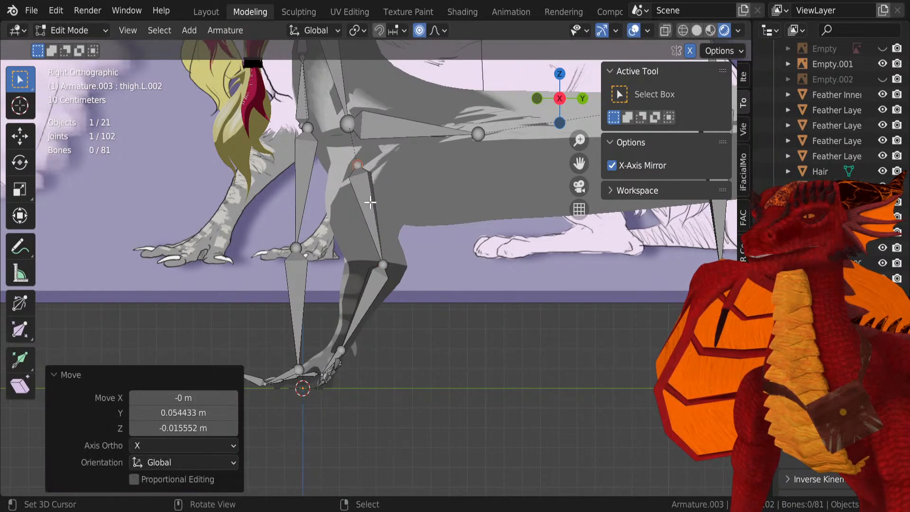
Step: Shift the joint between the upper and lower leg bones about -0.036 m along Y, and nudge it again to fit the leg
click(386, 265)
key(g)
click(380, 264)
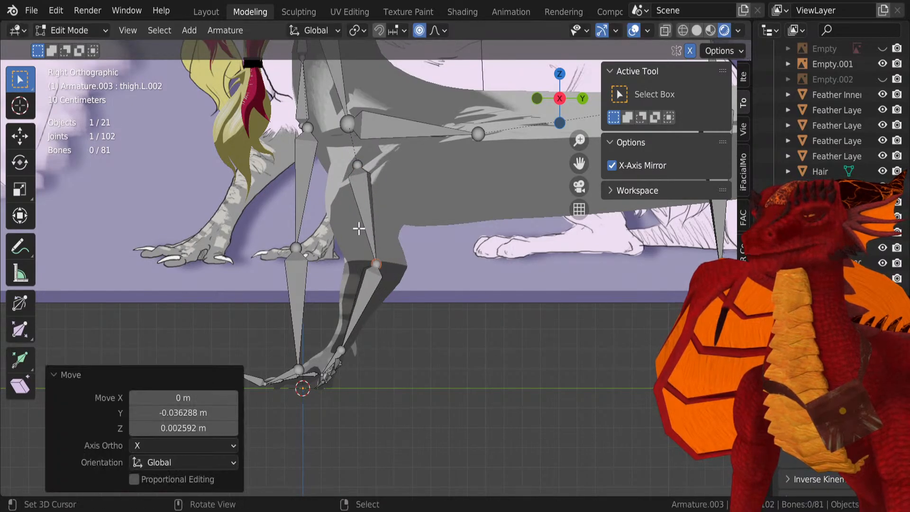
key(g)
click(390, 261)
Step: Rotate the foot bone 10.4° in the side view, and move and scale it to fit the dragon's foot
shift+middle_drag(386, 248, 382, 261)
right_click(325, 379)
scroll(337, 368, up, 5)
shift+middle_drag(327, 377, 453, 177)
key(r)
click(521, 337)
key(g)
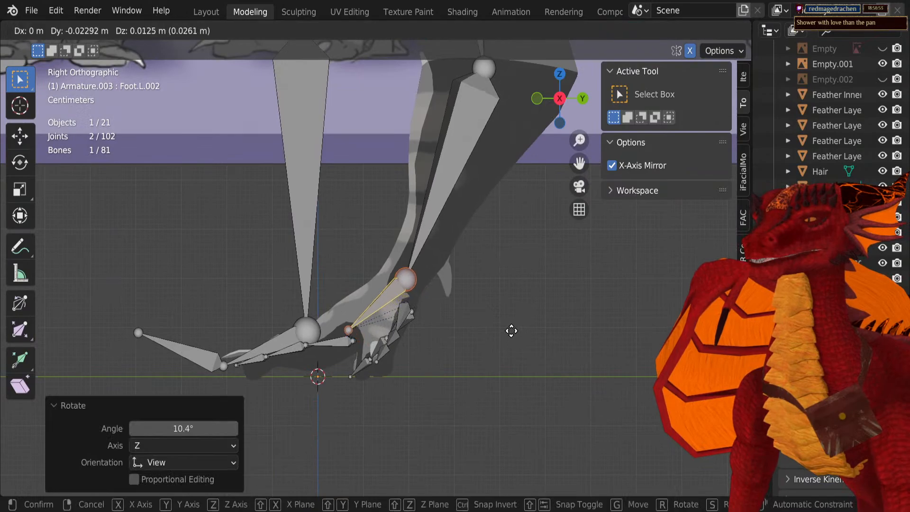
click(516, 334)
key(s)
click(499, 326)
Step: Move the outer finger's base bone about -0.02 m along Y, and rotate that finger's tip bone -26.8°
right_click(401, 316)
key(g)
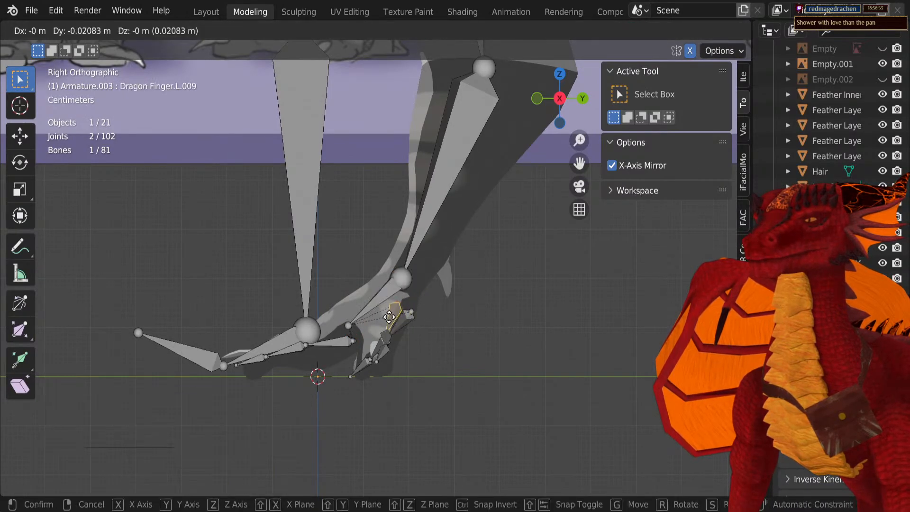
click(386, 315)
middle_drag(387, 315, 437, 321)
right_click(473, 333)
key(r)
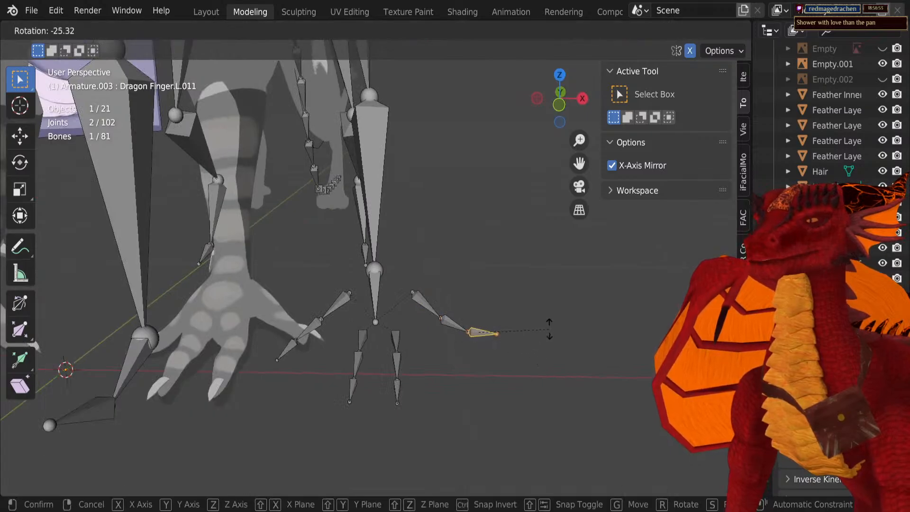
click(550, 328)
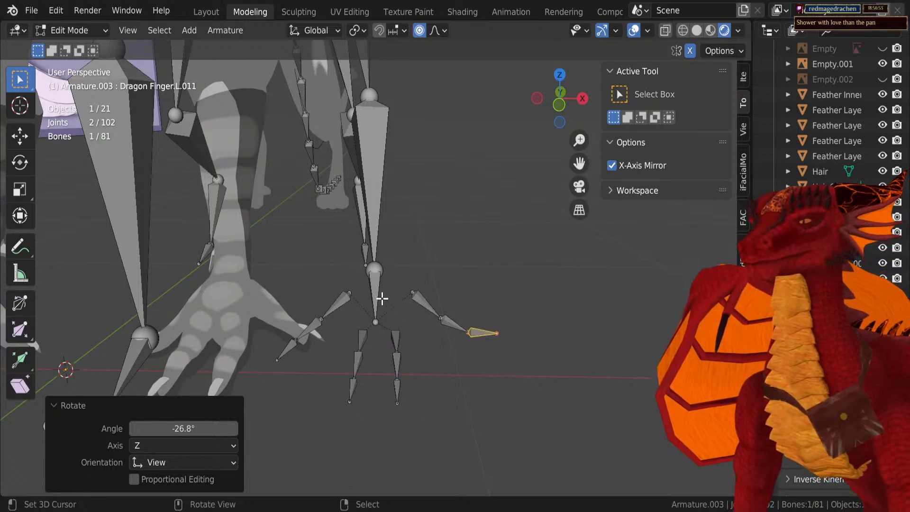
Step: Select the leg, foot and all four finger chains and move them about -0.436 m along global X onto the dragon's foot
key(l)
key(l)
key(l)
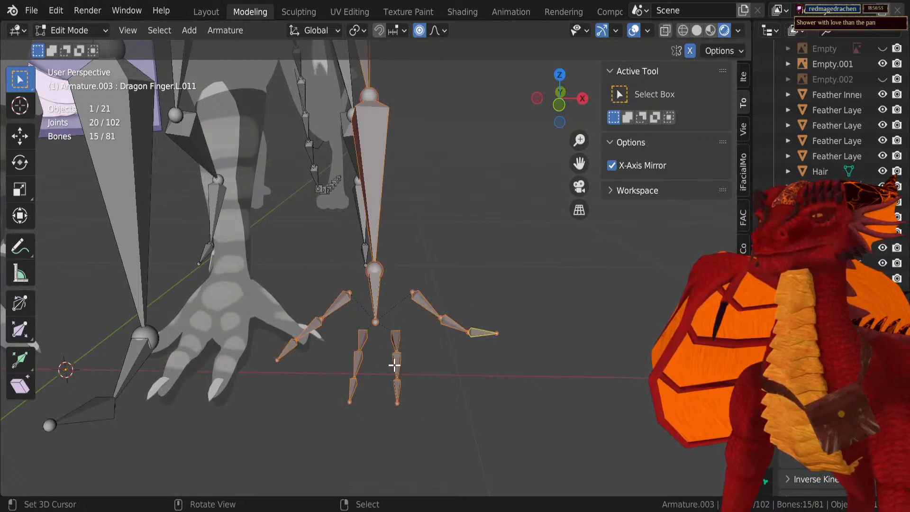
key(g)
key(x)
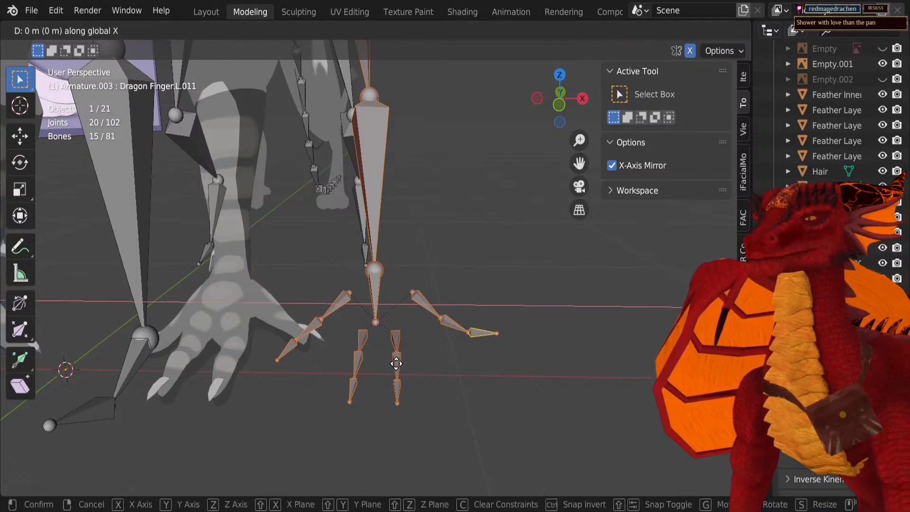
click(229, 360)
Step: Move the base joint of the inner side finger about -0.045 m along Y and 0.016 m up in the side view
middle_drag(243, 345, 165, 262)
key(KP_3)
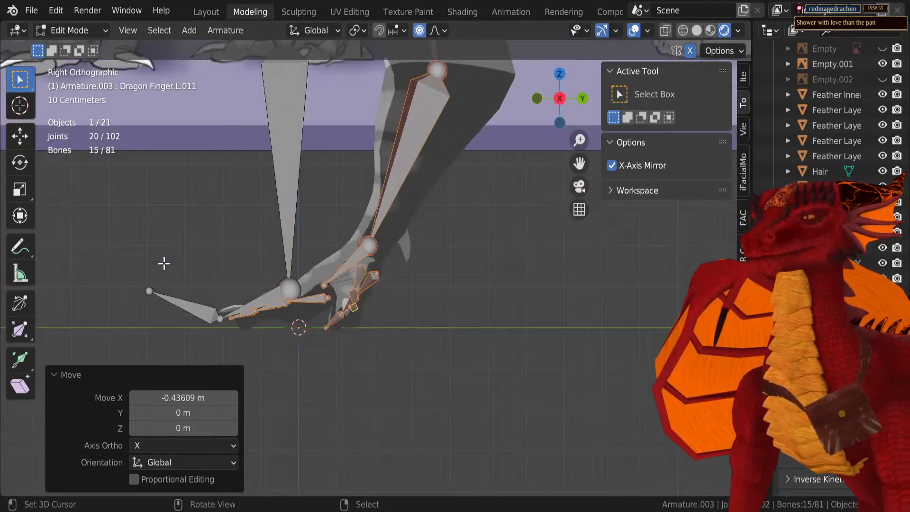
scroll(377, 275, up, 4)
click(370, 279)
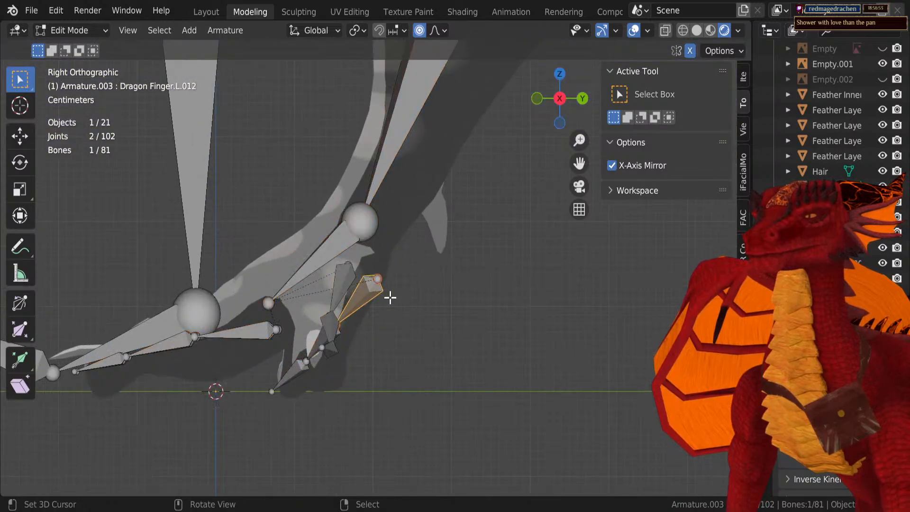
click(377, 278)
key(g)
click(334, 280)
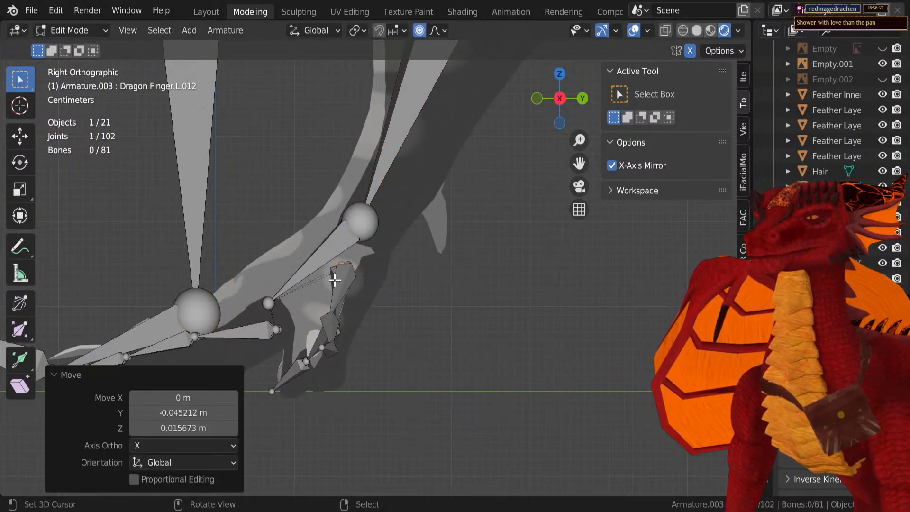
Step: Rotate the outer finger's tip bone 9.94° and move it about -0.05 m along X and 0.02 m down
middle_drag(427, 300, 429, 352)
right_click(332, 335)
middle_drag(336, 334, 519, 342)
key(r)
click(512, 373)
middle_drag(512, 374, 505, 345)
key(g)
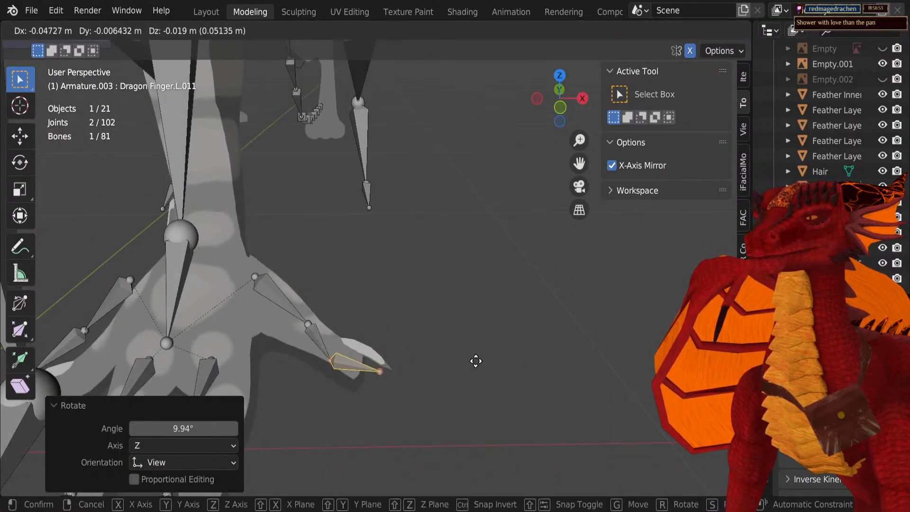
click(474, 361)
Step: Move the outer finger's first knuckle joint about -0.03 m along X, and its base joint about -0.022 m along X
click(308, 324)
key(g)
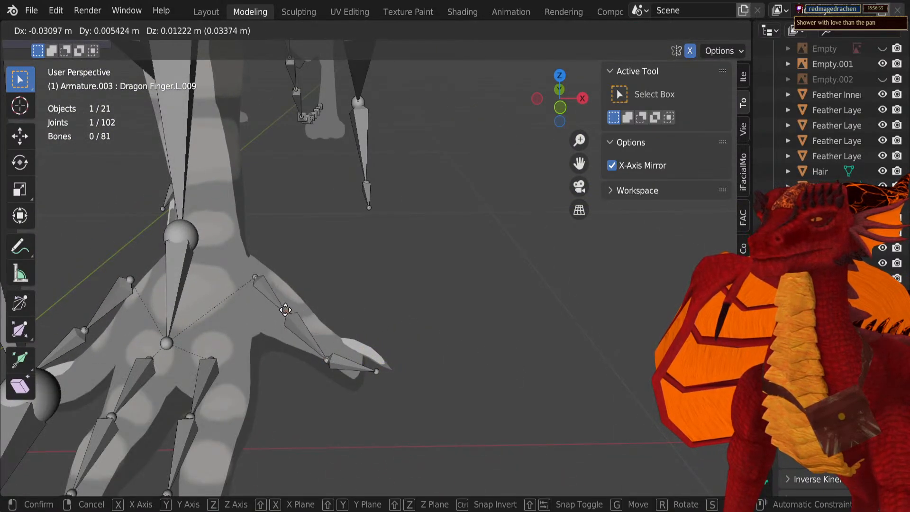
click(287, 315)
click(254, 276)
key(g)
click(241, 274)
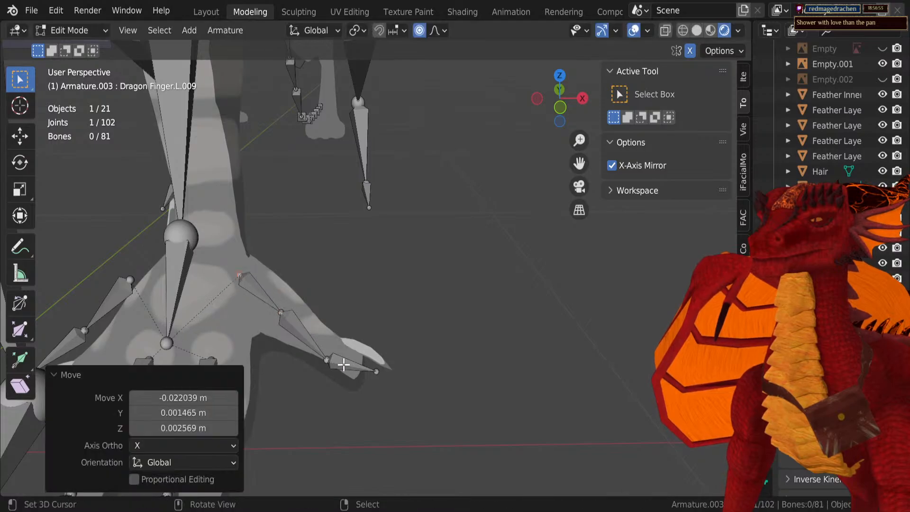
Step: Raise the outer finger's second knuckle about 0.021 m, and move its tip about -0.039 m along X and 0.007 m up
right_click(324, 357)
middle_drag(324, 356, 333, 316)
key(g)
click(333, 303)
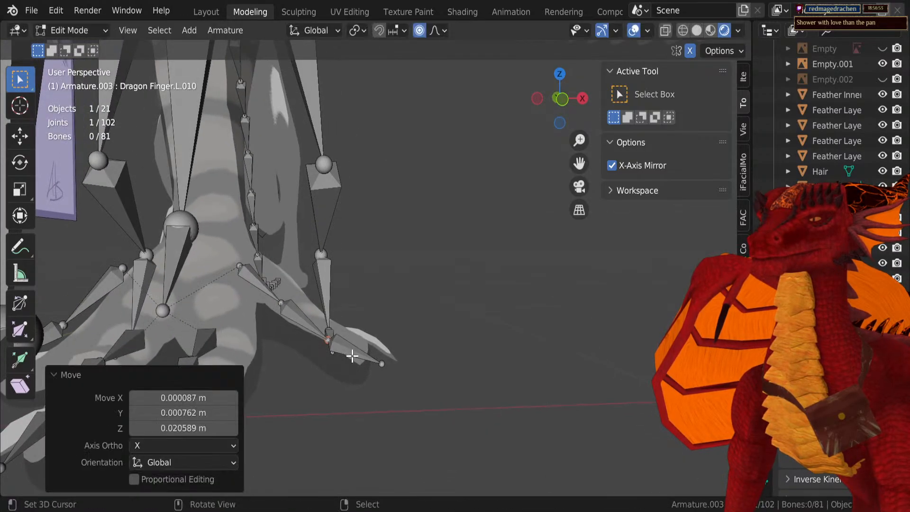
click(383, 365)
click(356, 362)
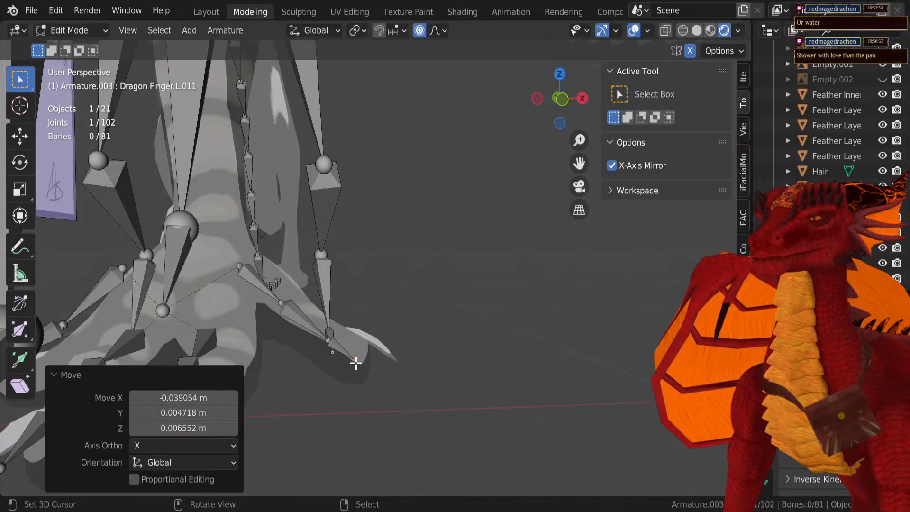
Step: Move the base bone of the inner side finger about 0.039 m along X and -0.017 m along Y
right_click(326, 335)
middle_drag(325, 340, 363, 372)
shift+middle_drag(362, 372, 455, 295)
key(g)
click(234, 319)
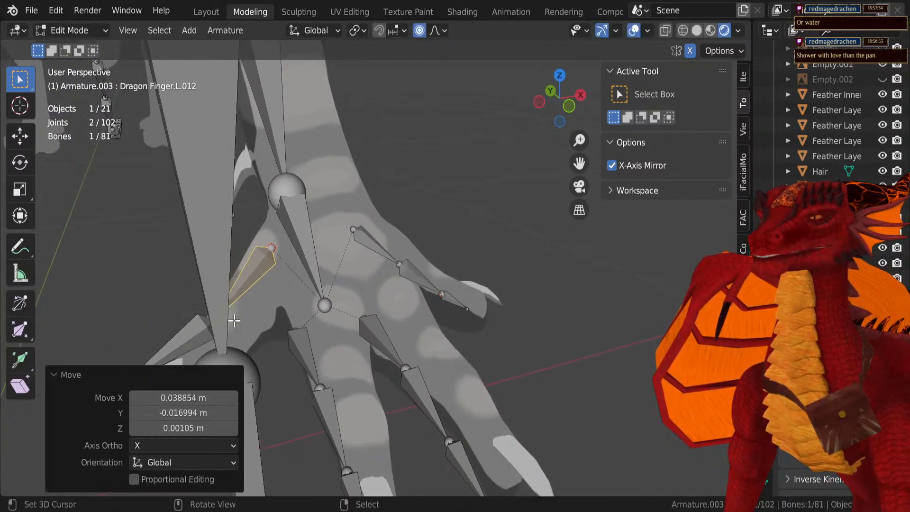
Step: Move the inner side finger's middle bone about 0.033 m along X and -0.011 m along Y, scale it down to about 0.87, and reposition it
right_click(208, 338)
key(g)
click(223, 338)
key(s)
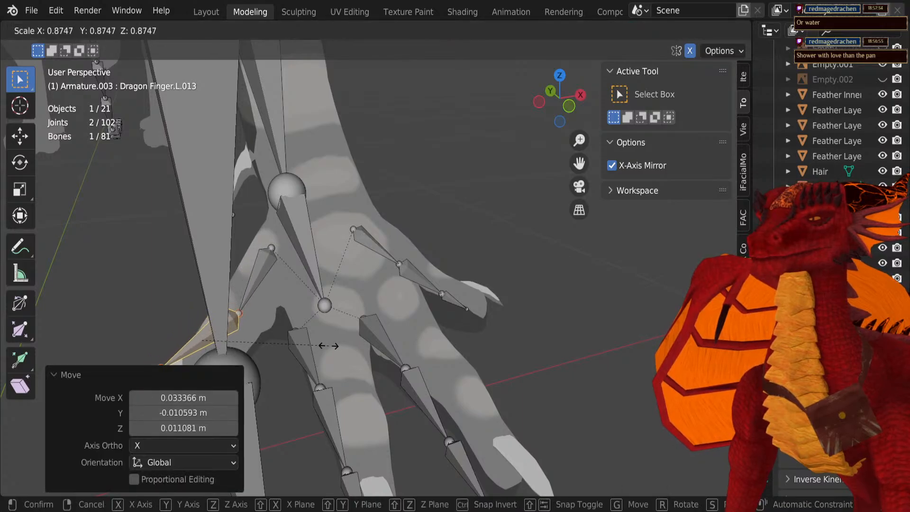
click(314, 344)
key(g)
click(334, 335)
Step: Move the tip joint of the inner side finger inward toward the end of the finger mesh
shift+middle_drag(244, 359, 316, 284)
right_click(200, 327)
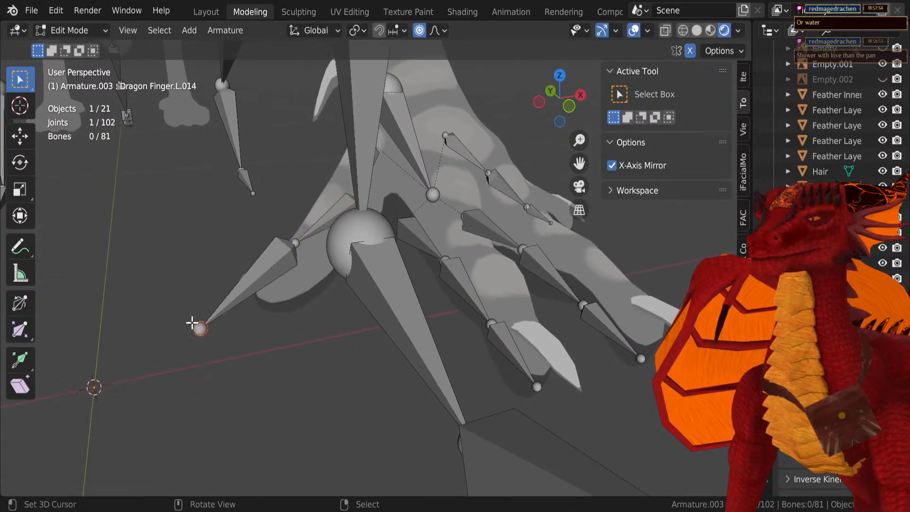
key(g)
click(236, 280)
Step: Move the inner side finger's tip bone into the claw and rotate it 19.5° in the view plane
right_click(266, 268)
middle_drag(266, 268, 341, 259)
key(g)
click(374, 260)
key(r)
click(427, 327)
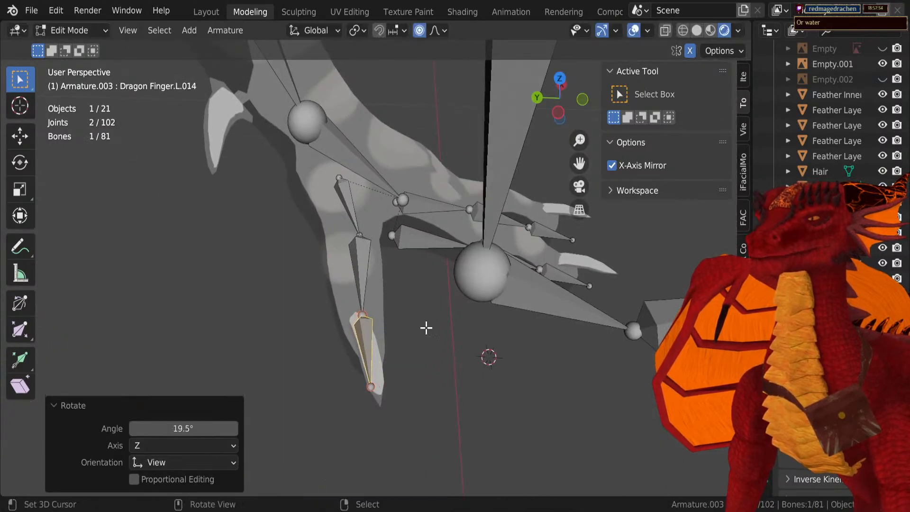
key(g)
click(427, 307)
Step: Reposition the inner side finger's first and second knuckle joints to follow the finger mesh
middle_drag(371, 310, 513, 209)
right_click(385, 258)
key(g)
click(389, 261)
right_click(511, 225)
key(g)
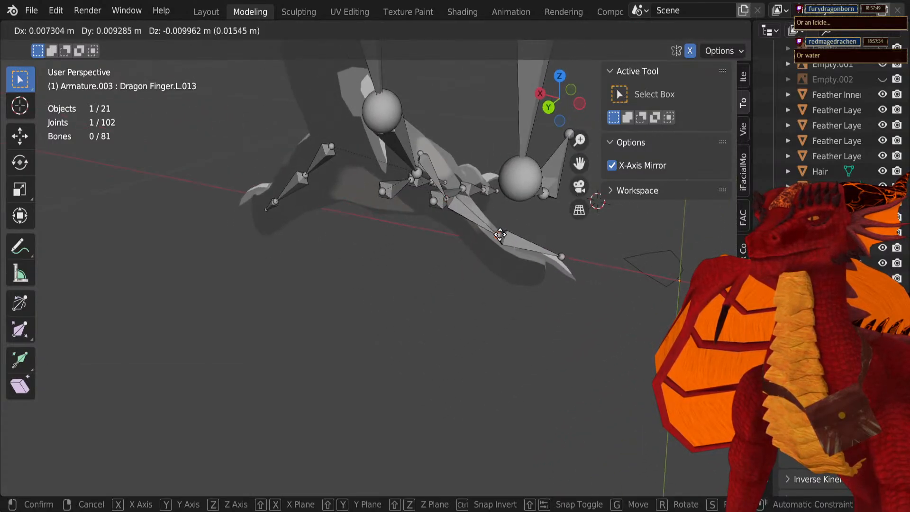
click(520, 239)
Step: Rotate the inner side finger's tip bone 12.2°, scale it to 0.816, and move it about 0.005 m along X and 0.008 m down
right_click(520, 241)
key(r)
click(553, 350)
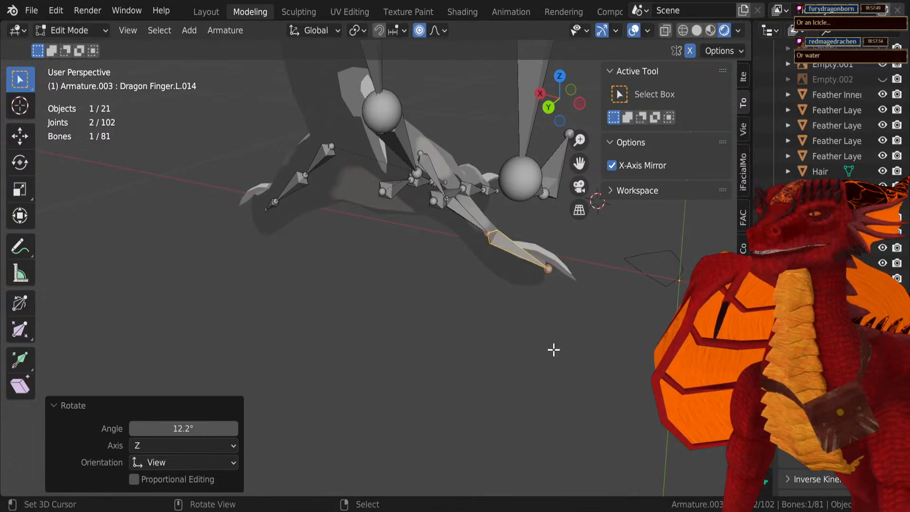
middle_drag(553, 349, 440, 353)
scroll(419, 373, up, 2)
key(s)
click(469, 373)
key(g)
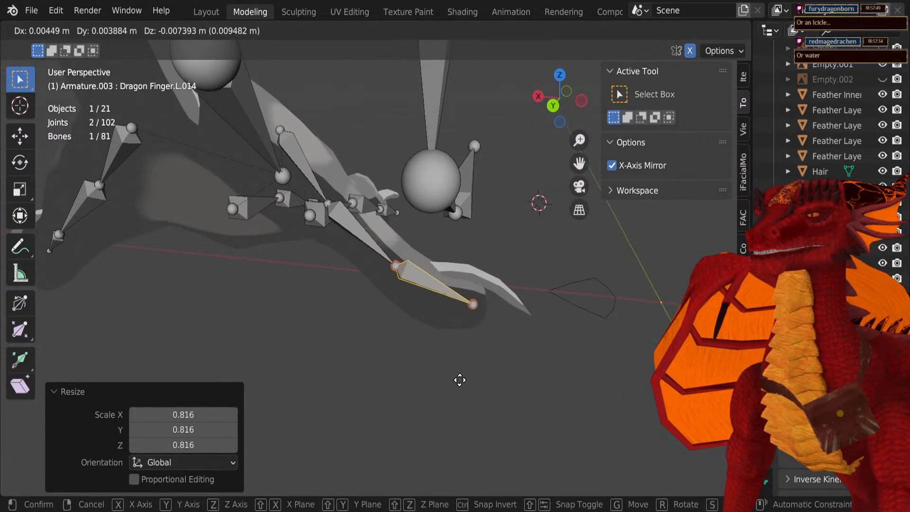
click(459, 380)
Step: Move the front leg's foot and shin bones together about 0.032 m along the X axis
middle_drag(357, 242, 366, 217)
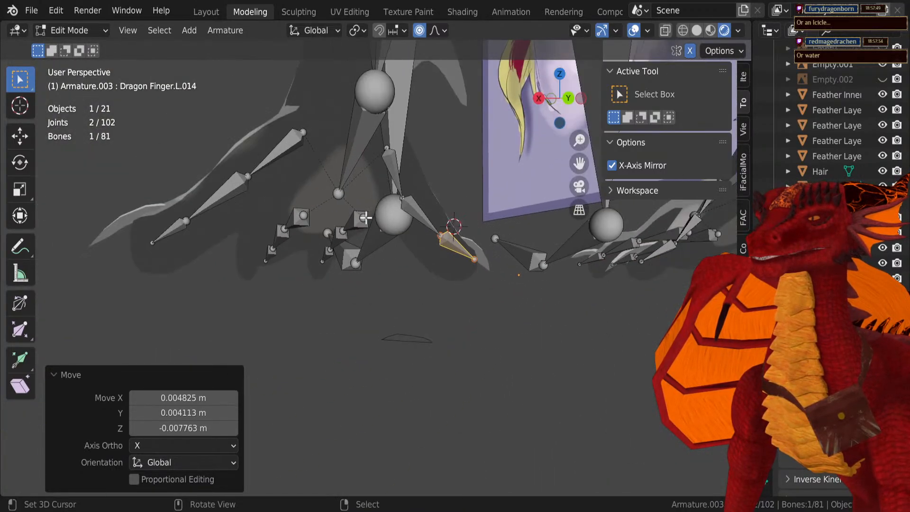
click(336, 179)
middle_drag(337, 180, 454, 344)
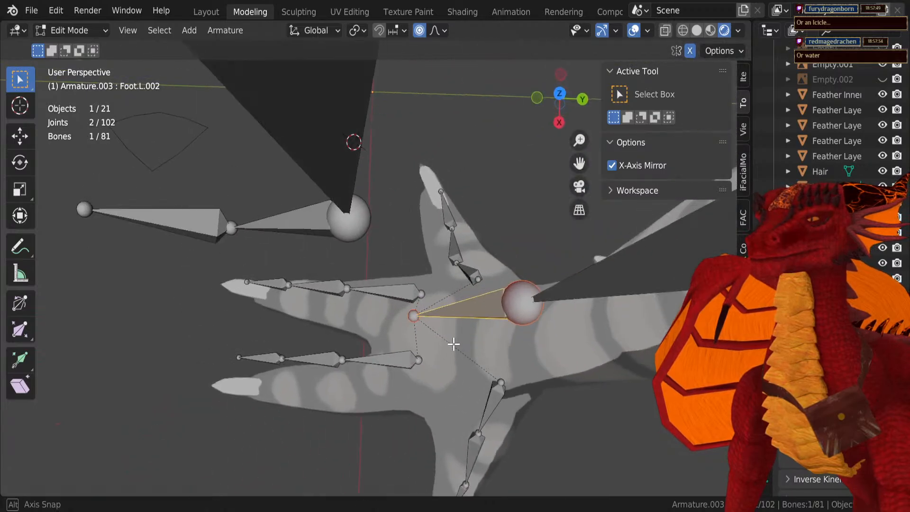
key(g)
key(Escape)
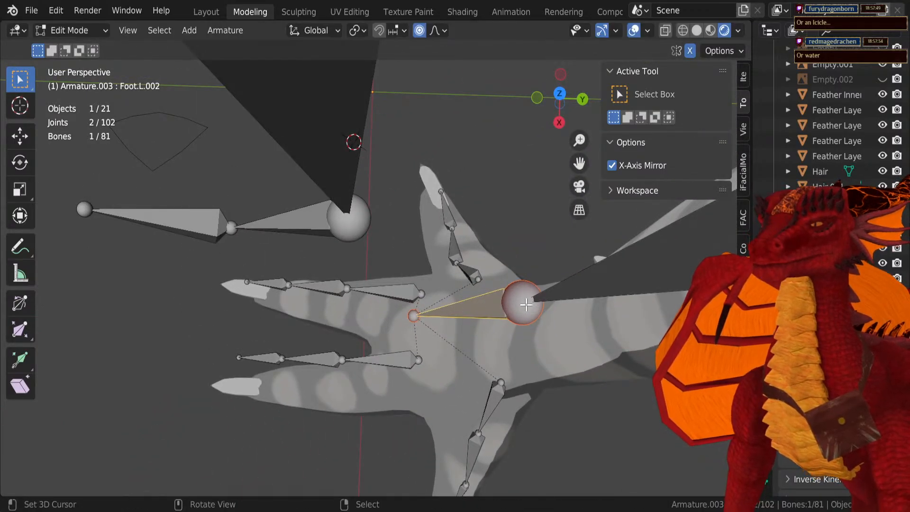
shift+click(557, 296)
middle_drag(557, 295, 481, 280)
key(g)
key(x)
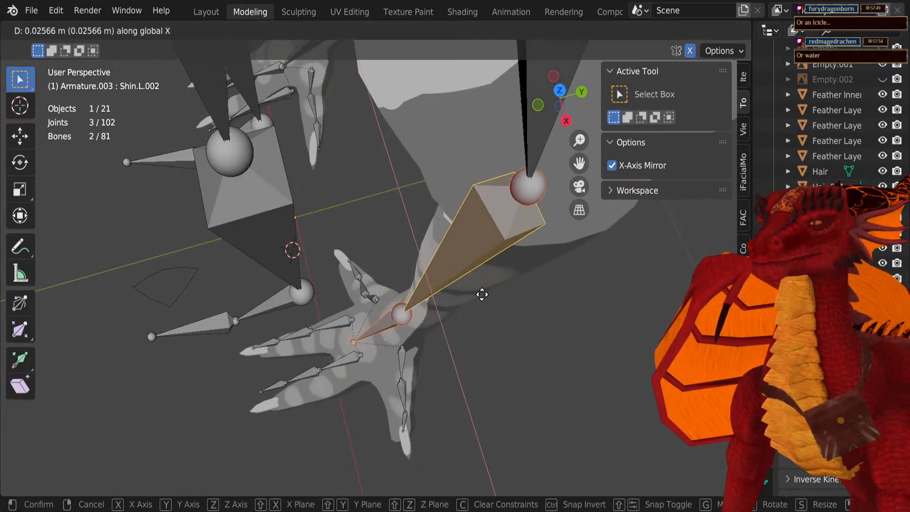
click(481, 297)
Step: Shift the outer middle finger's three-bone chain along X to centre it in the mesh and rotate it 5.01° about Z
middle_drag(374, 344, 400, 290)
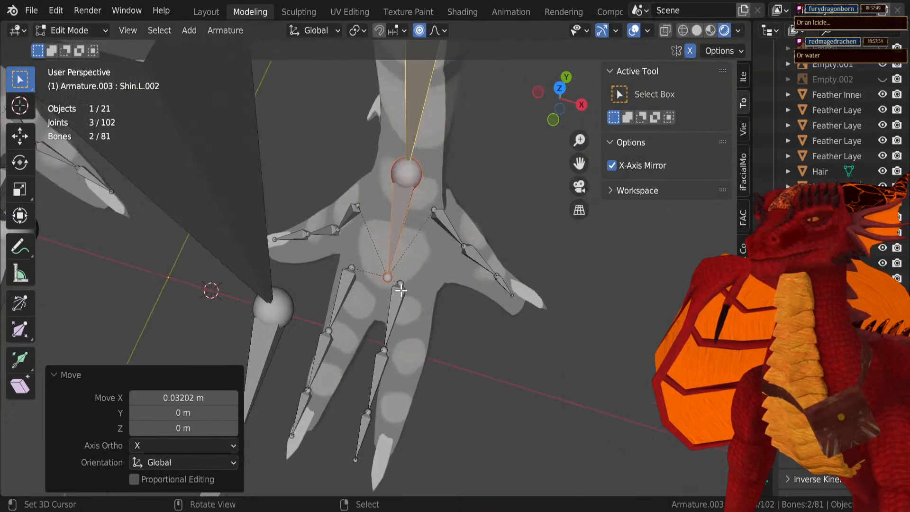
click(396, 326)
middle_drag(394, 326, 404, 331)
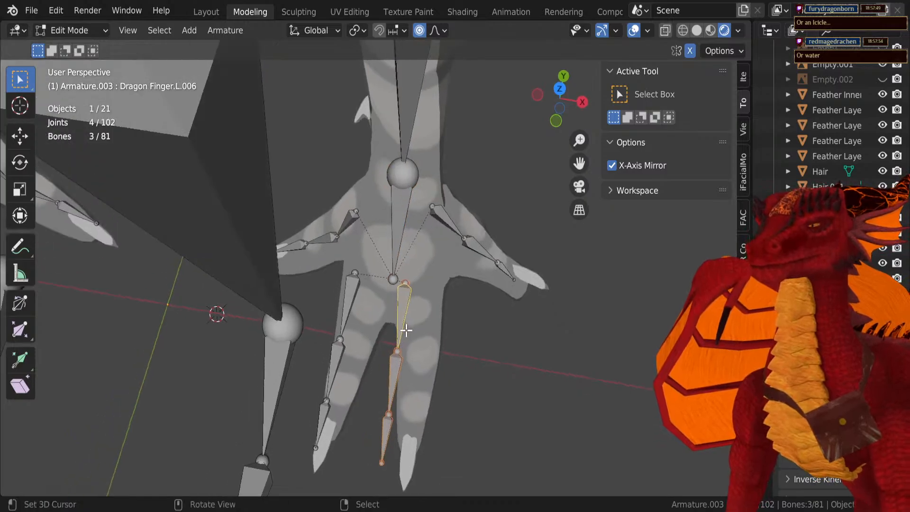
key(g)
key(x)
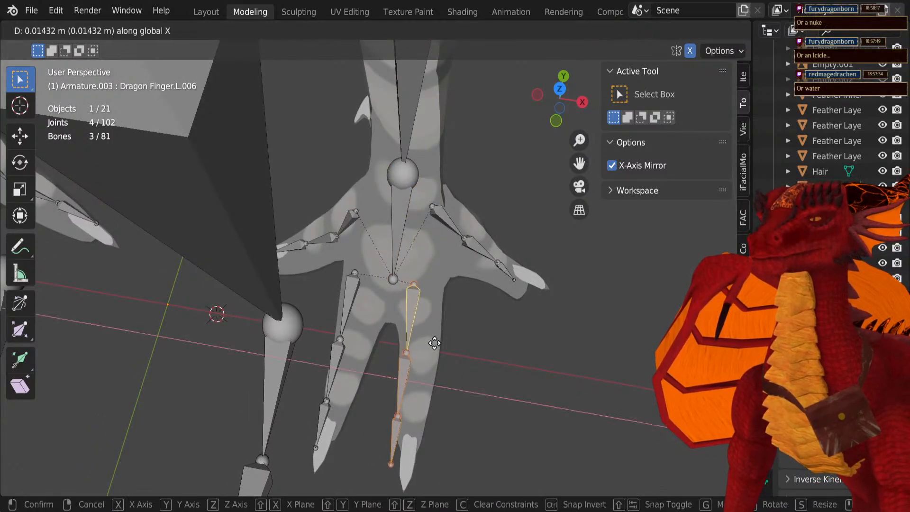
click(440, 348)
key(r)
key(z)
click(532, 423)
key(g)
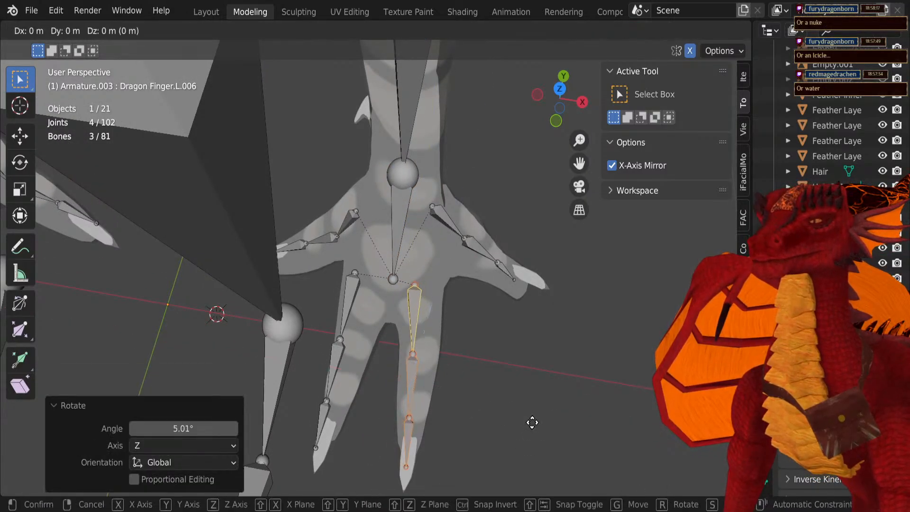
click(534, 422)
Step: Move the inner middle finger's three-bone chain about 0.017 m along the X axis
click(341, 322)
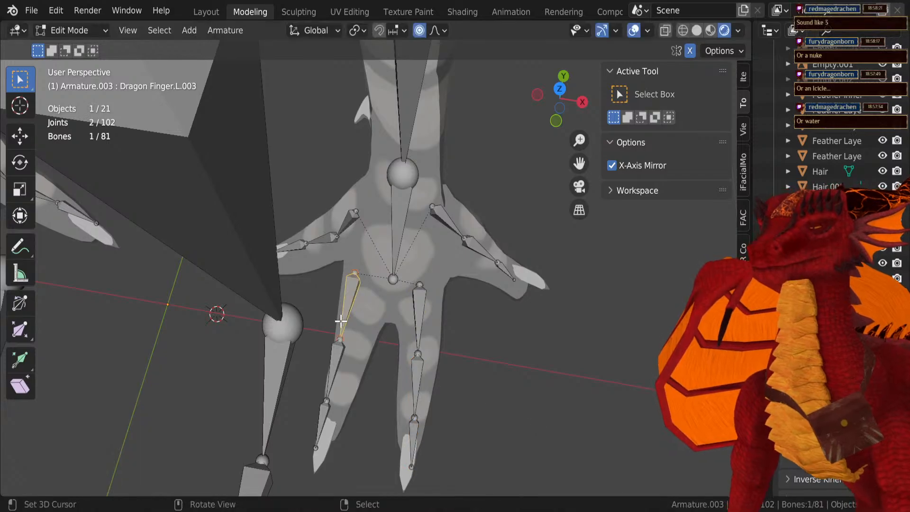
key(g)
key(x)
click(376, 348)
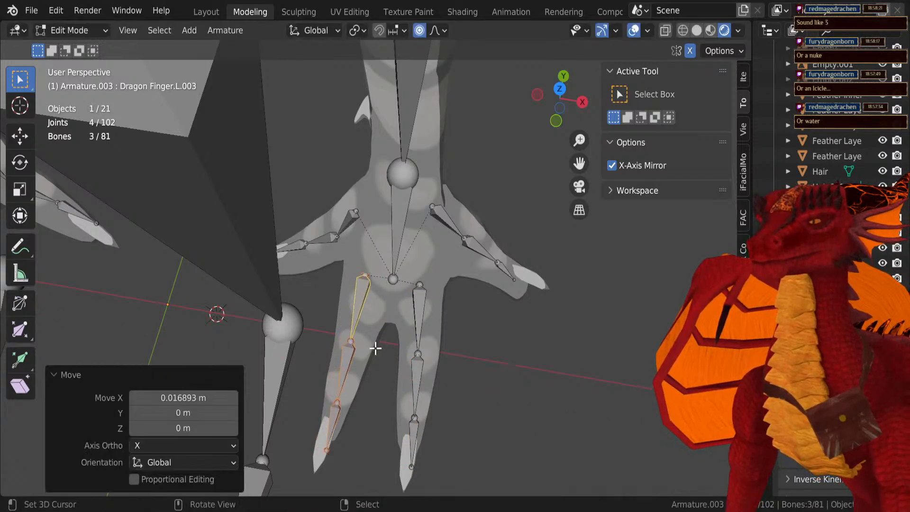
Step: Select the rear hip bone with the linked hind leg and tail bones, and move them about 0.74 m along Y to the hindquarters
middle_drag(408, 347, 384, 216)
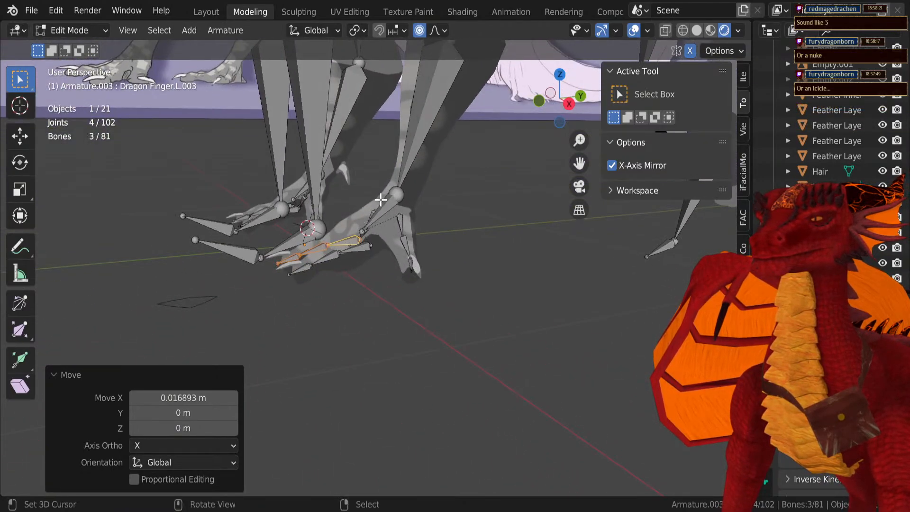
scroll(384, 217, down, 3)
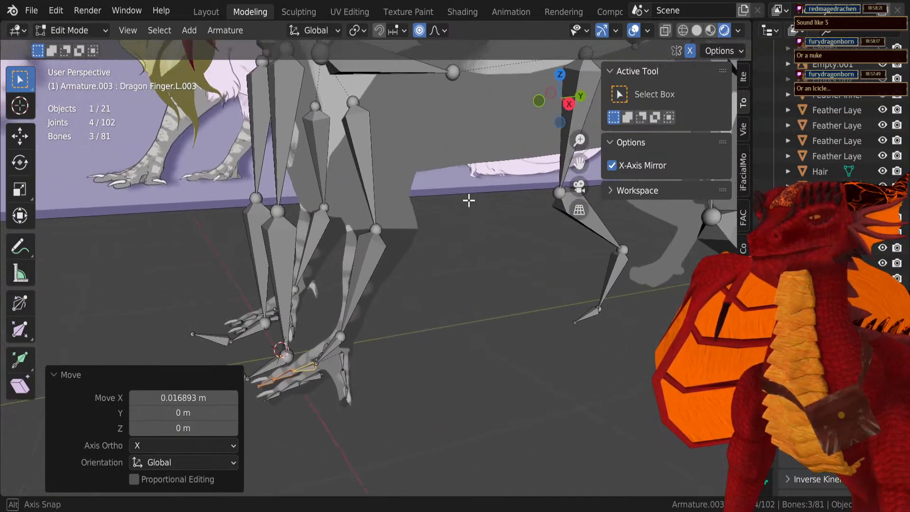
middle_drag(468, 200, 193, 280)
key(KP_1)
key(KP_3)
scroll(221, 268, down, 3)
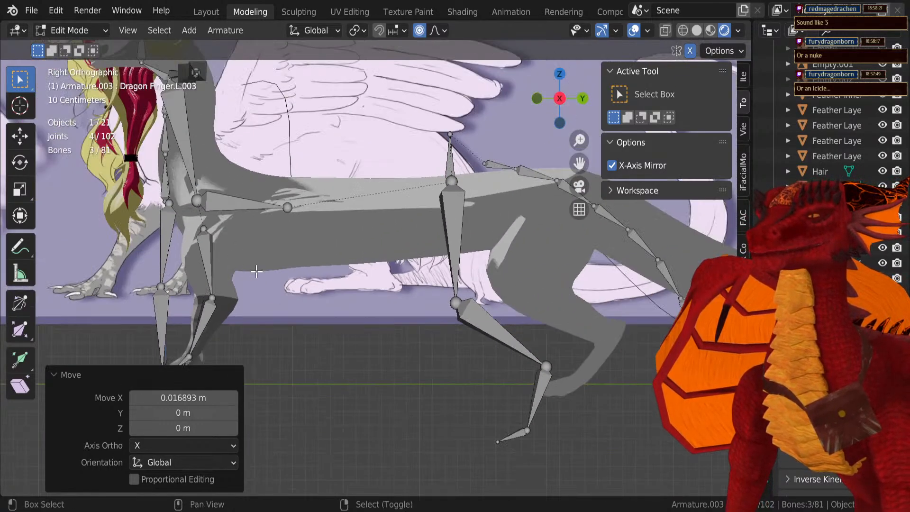
shift+middle_drag(255, 271, 195, 241)
click(388, 129)
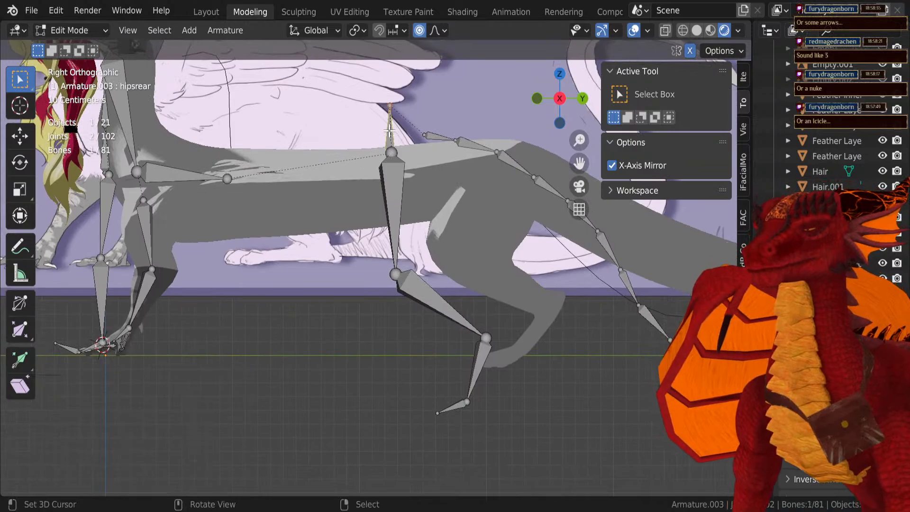
key(ctrl+l)
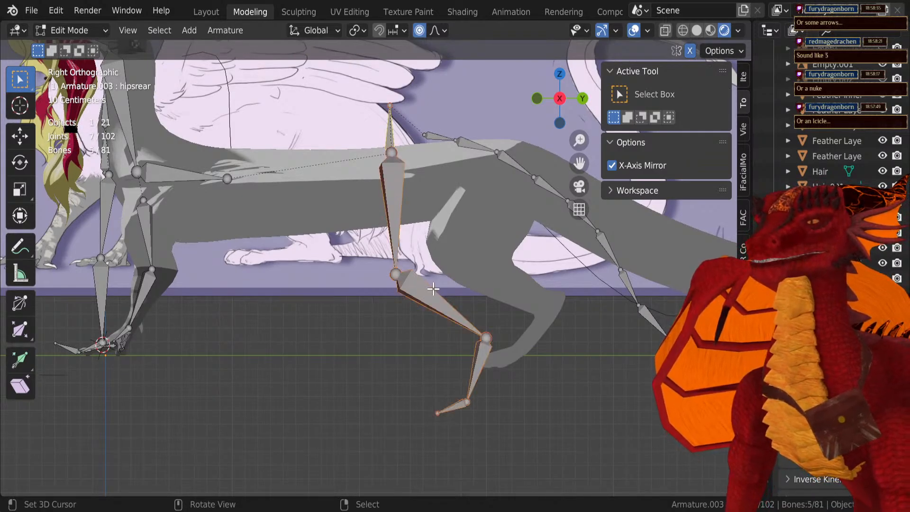
key(l)
scroll(463, 169, down, 4)
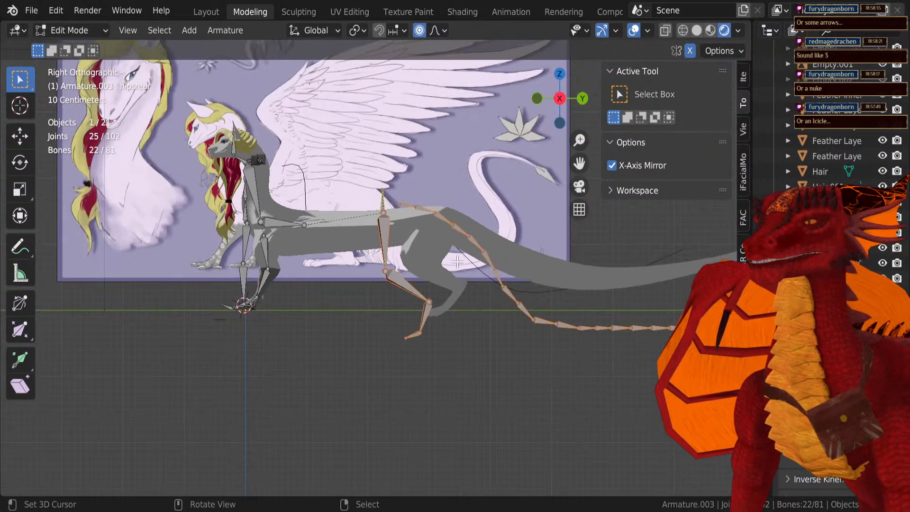
key(g)
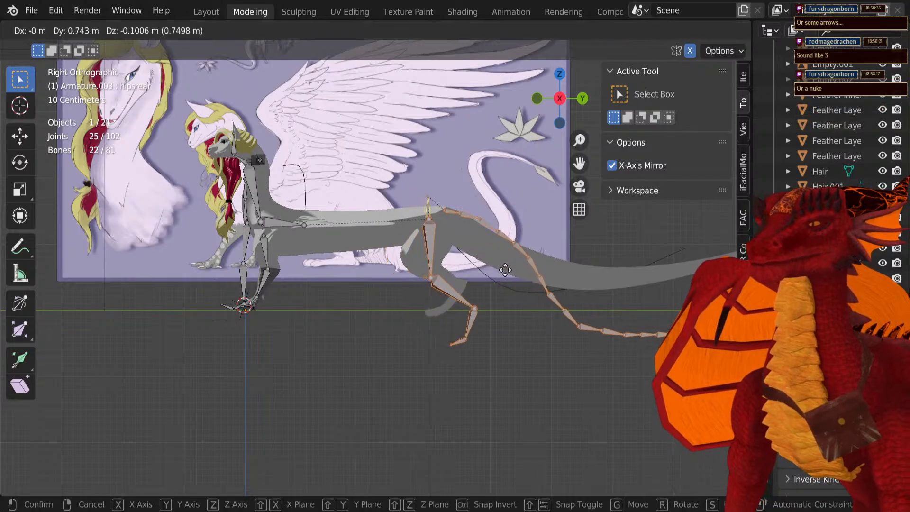
click(504, 264)
Step: Move the hind leg's knee joint onto the mesh's knee, and its hock joint about -0.23 m along Y and 0.364 m up
scroll(450, 261, up, 4)
scroll(450, 261, up, 1)
click(423, 297)
key(g)
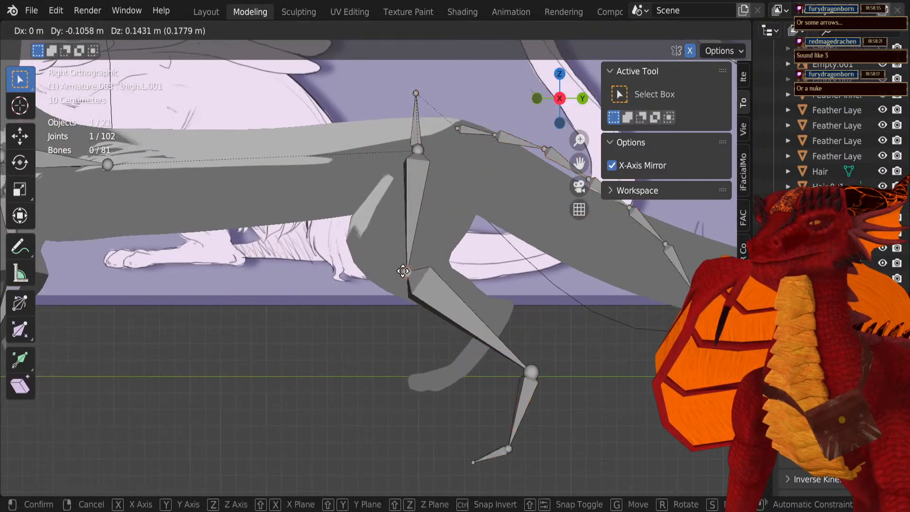
click(374, 245)
click(531, 373)
key(g)
click(495, 312)
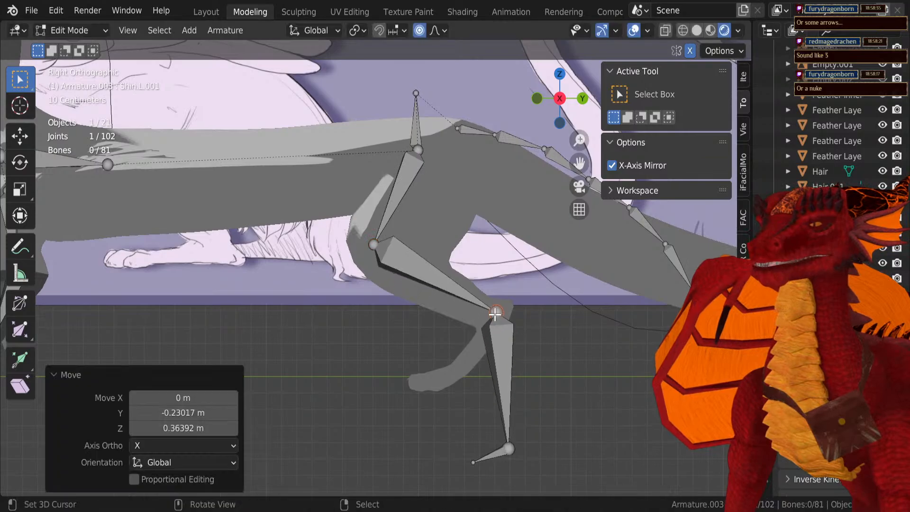
Step: Move the hind ankle joint about -0.292 m along Y and 0.435 m up, and the toe tip -0.345 m along Y and 0.473 m up
click(512, 447)
key(g)
click(466, 377)
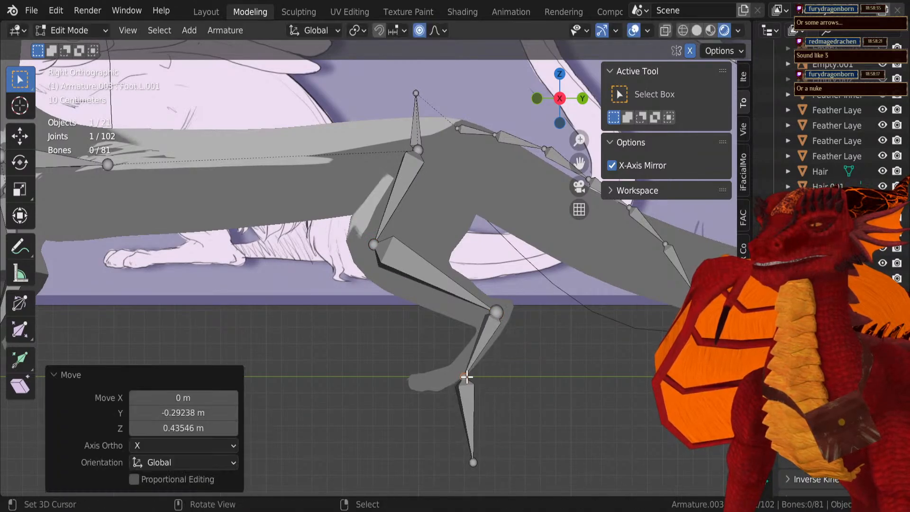
click(476, 462)
key(g)
click(426, 388)
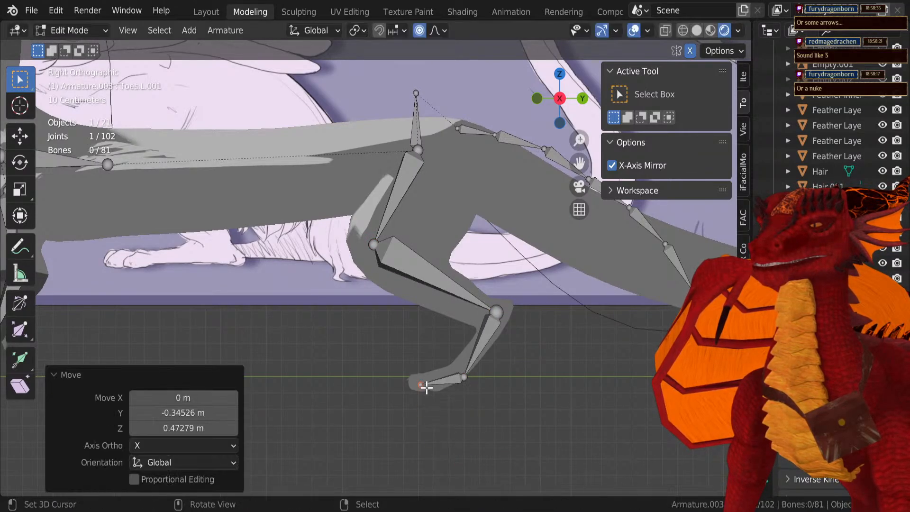
Step: Fine-tune the hind ankle joint and toe tip so the toe bone sits inside the paw
right_click(465, 374)
key(g)
click(453, 373)
right_click(416, 384)
key(g)
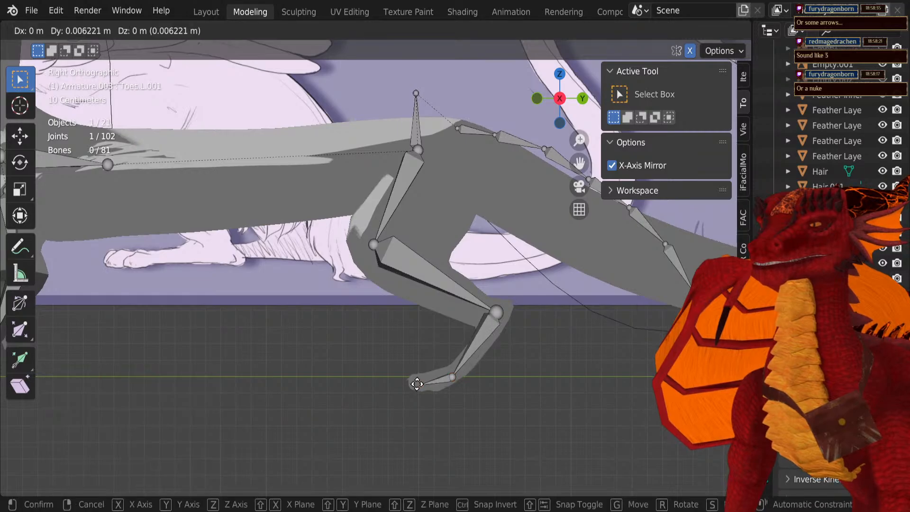
click(414, 380)
Step: Select the entire hind leg bone chain and move it about -0.262 m along the X axis
right_click(482, 310)
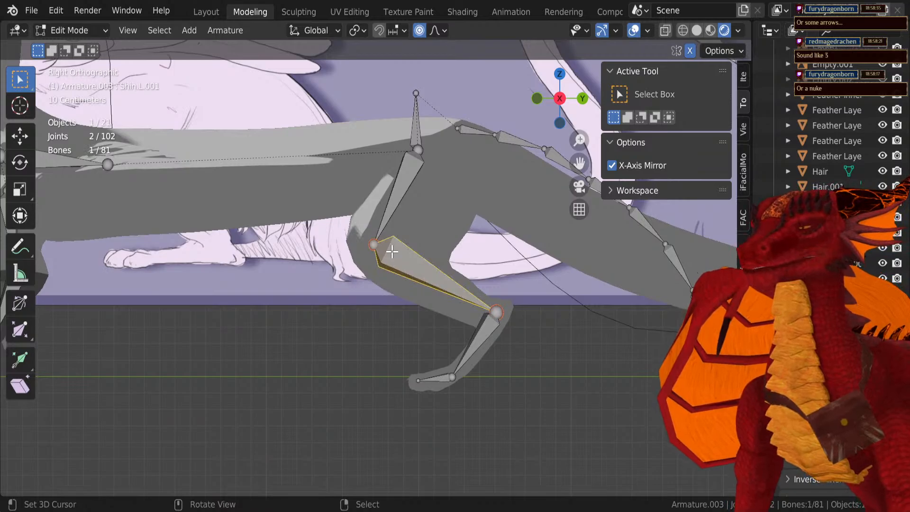
key(l)
middle_drag(393, 253, 521, 383)
key(g)
key(x)
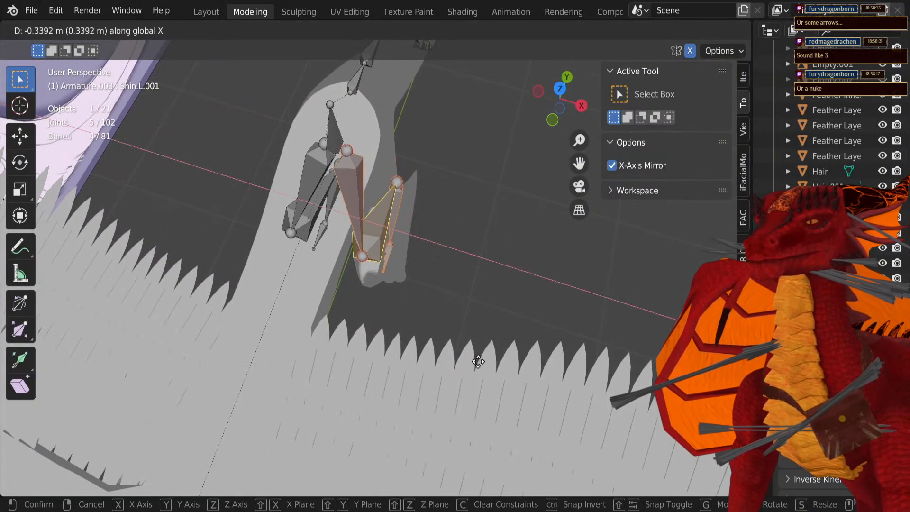
click(494, 362)
Step: Scale the rear hip bone to 0.812 and move it about 0.009 m along Y and 0.115 m down
middle_drag(494, 362, 243, 259)
key(KP_3)
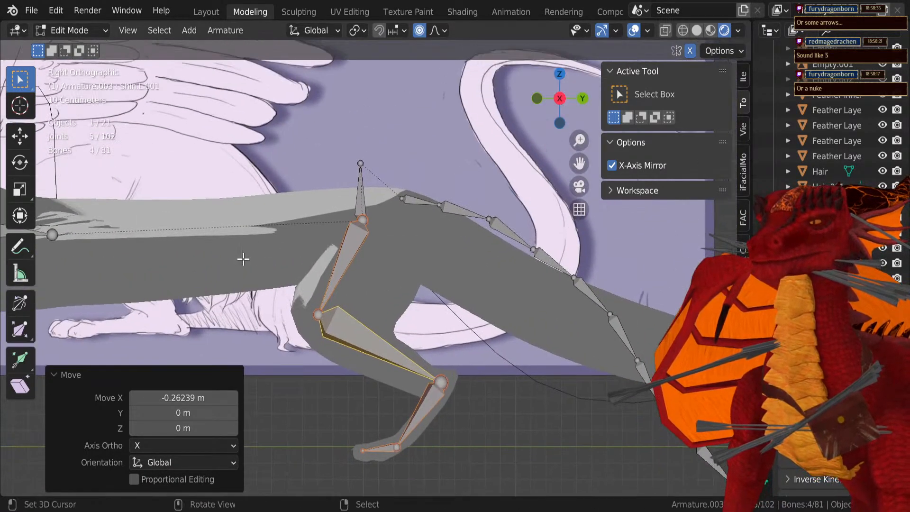
click(352, 192)
key(s)
click(443, 265)
key(g)
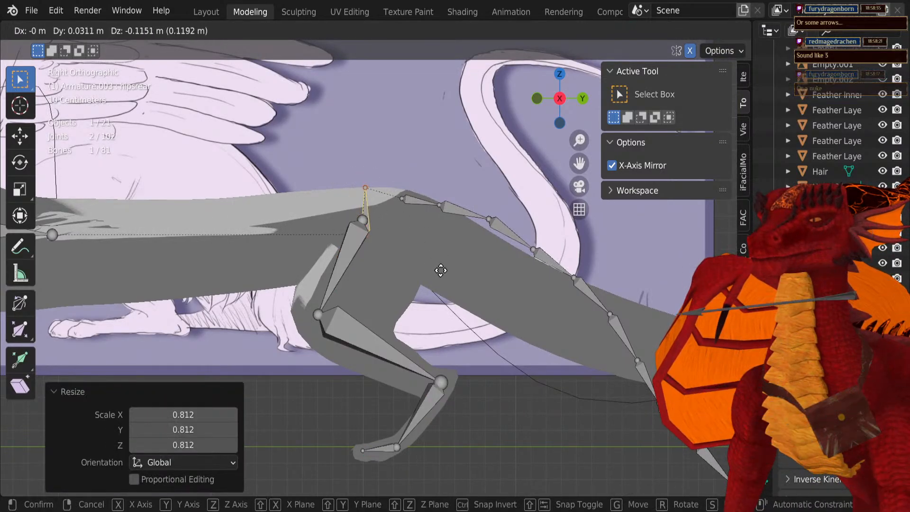
click(437, 270)
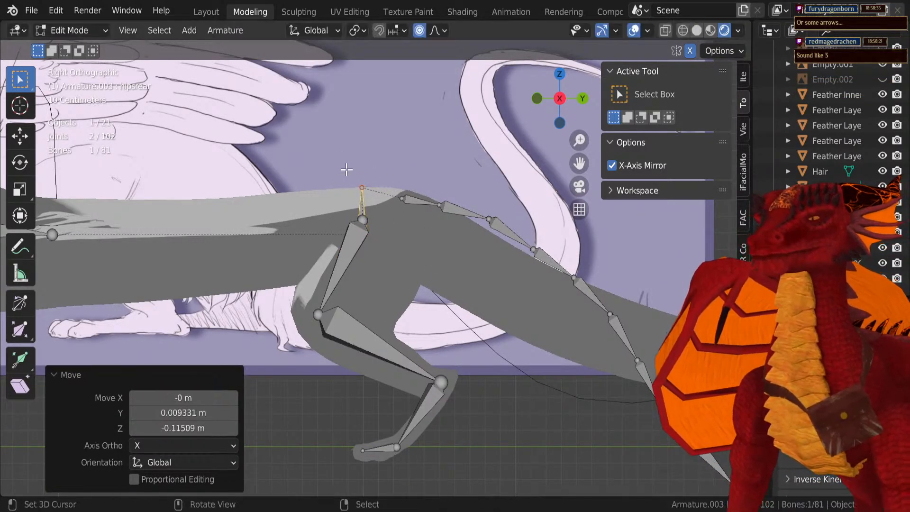
Step: Move the spine bone's end joint back along the body to the start of the hind leg at the hips
shift+middle_drag(334, 169, 468, 174)
click(187, 243)
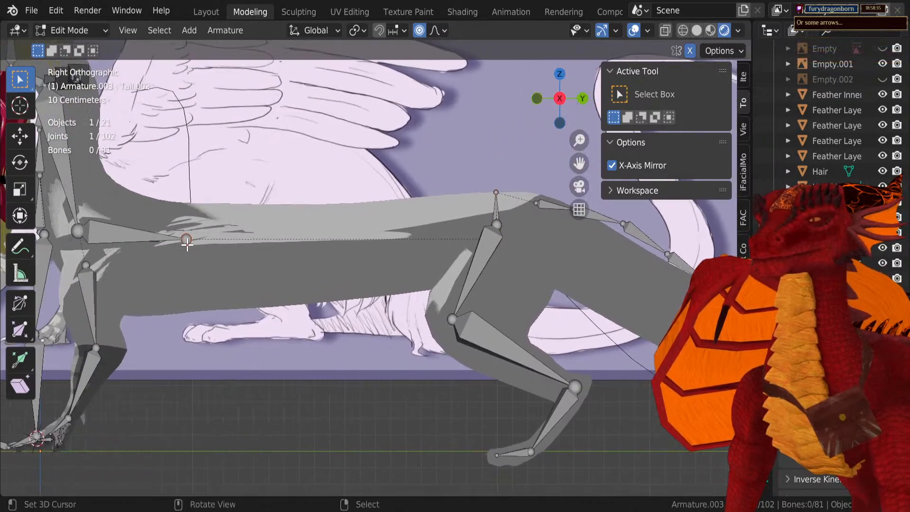
key(g)
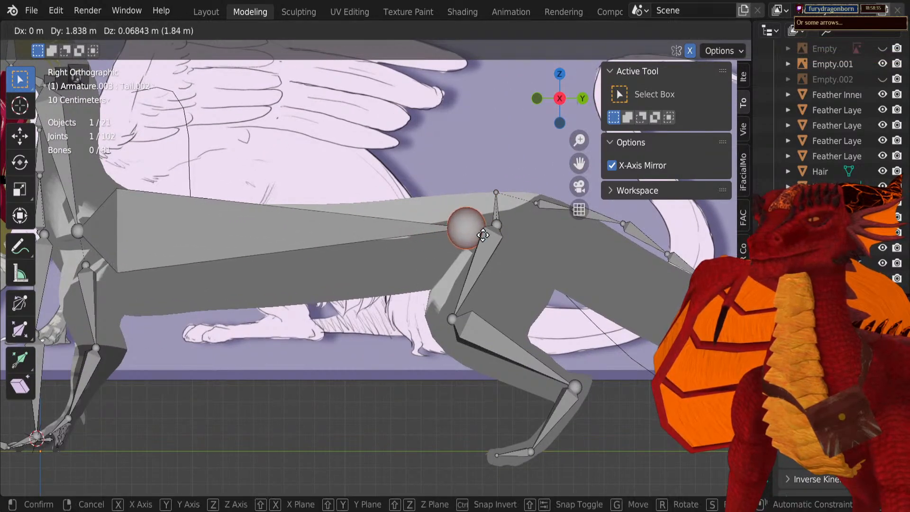
click(493, 239)
Step: Subdivide the lengthened spine bone between shoulders and hips with 5 cuts
click(254, 234)
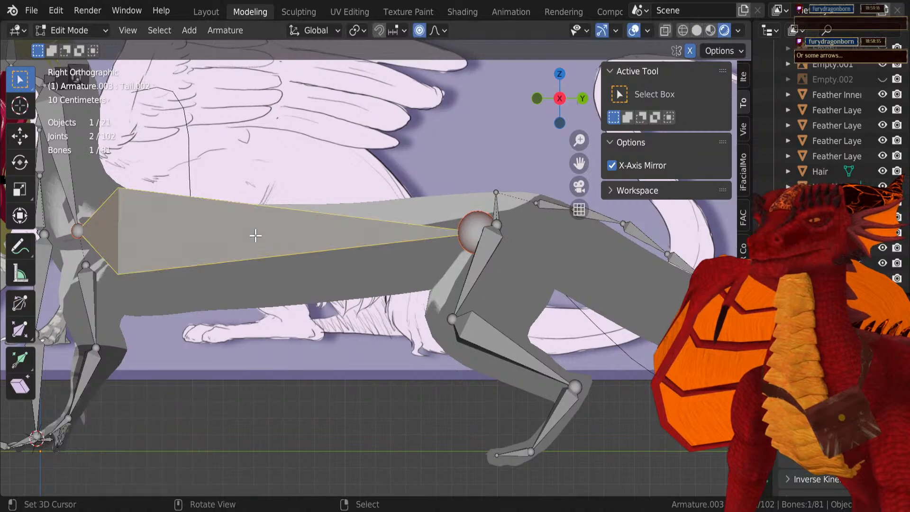
right_click(254, 234)
click(243, 236)
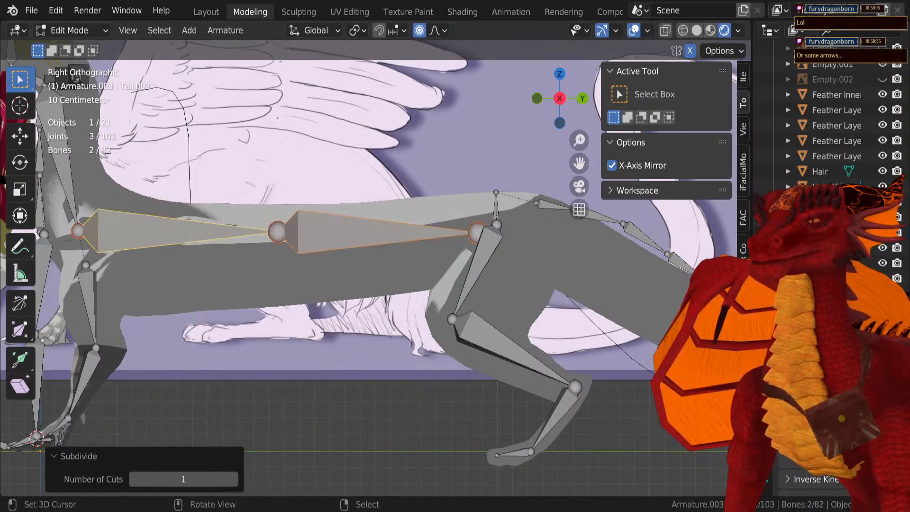
click(234, 479)
click(234, 479)
click(234, 479)
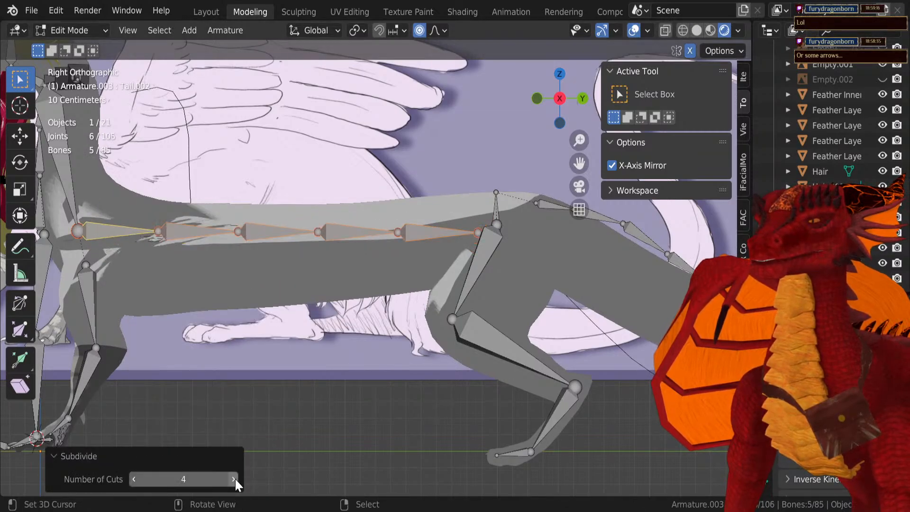
click(235, 477)
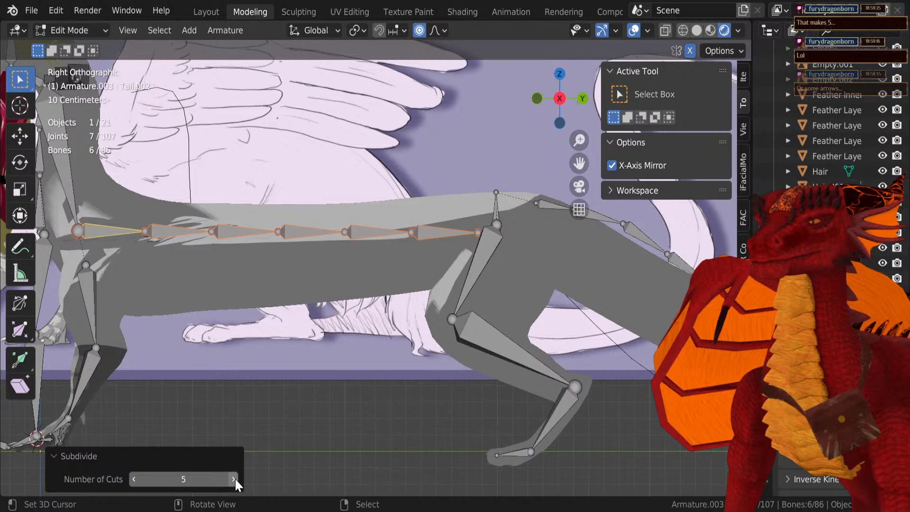
Step: Select the entire old tail bone chain behind the hips and delete its bones
shift+middle_drag(396, 368, 85, 269)
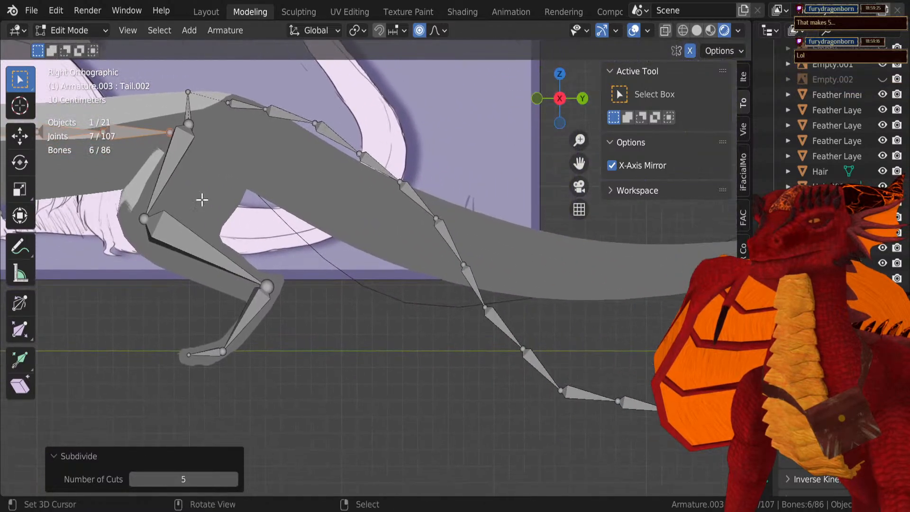
scroll(444, 273, down, 3)
shift+middle_drag(444, 273, 325, 228)
shift+middle_drag(296, 192, 393, 222)
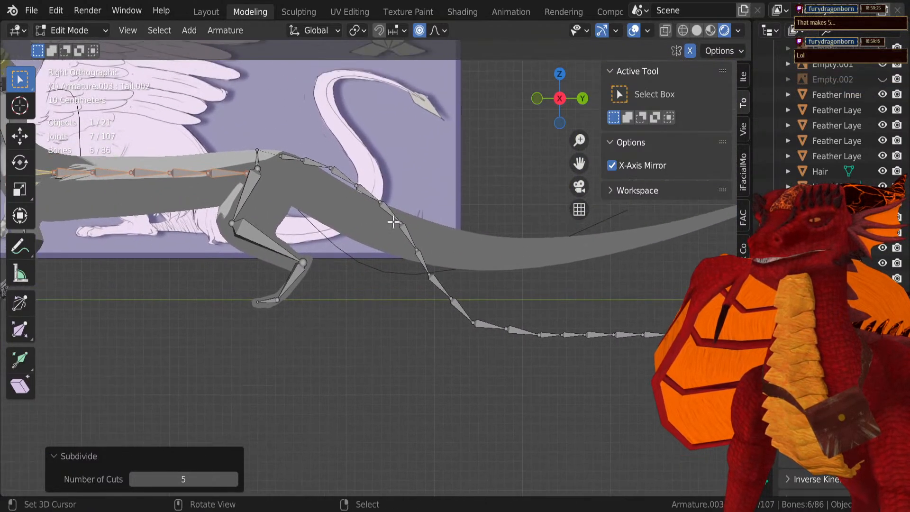
click(290, 157)
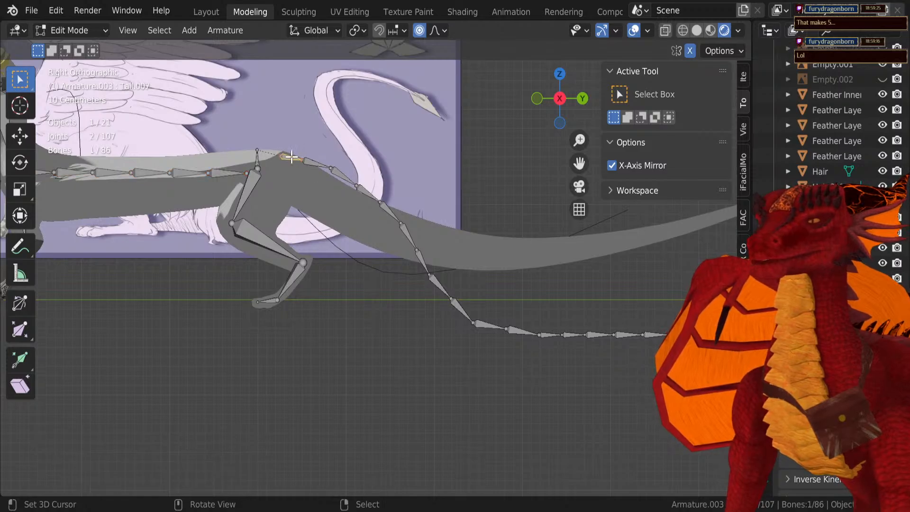
key(l)
key(x)
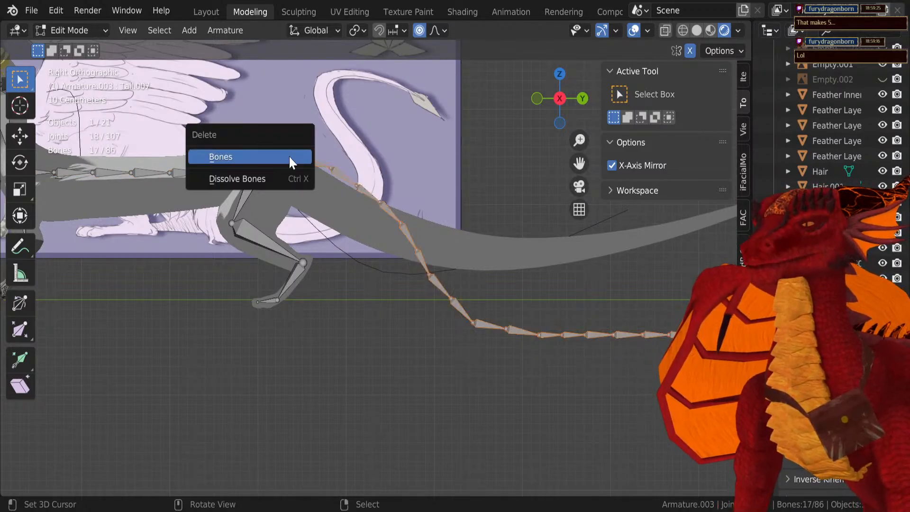
click(289, 156)
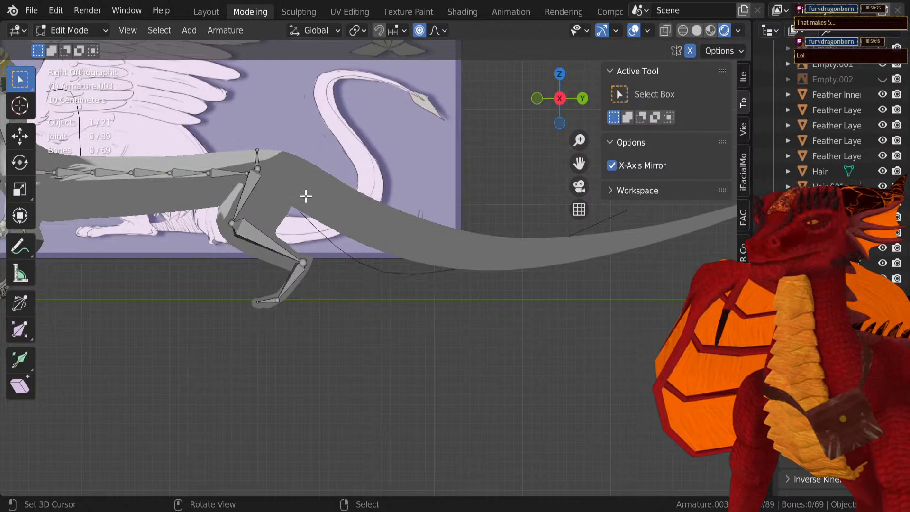
Step: Add a new bone to the armature, bring it above the base of the tail and rotate it 113°
scroll(306, 196, down, 4)
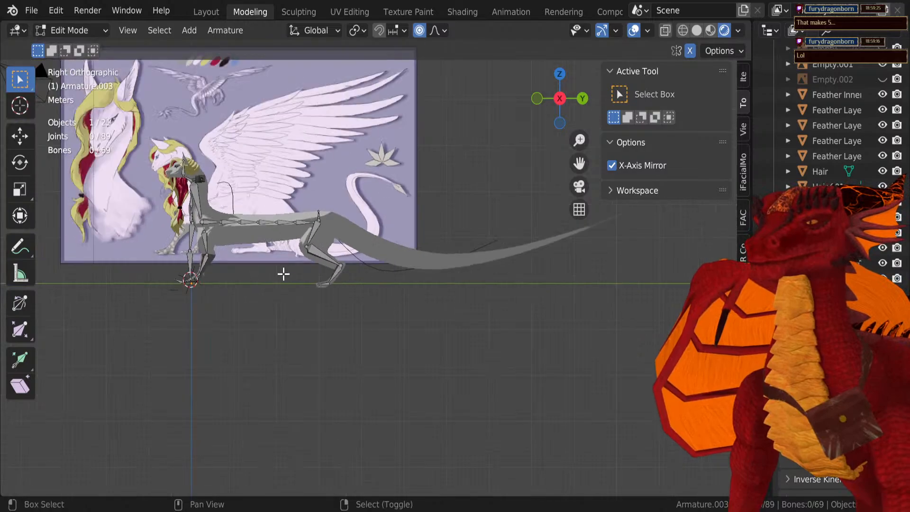
key(shift+a)
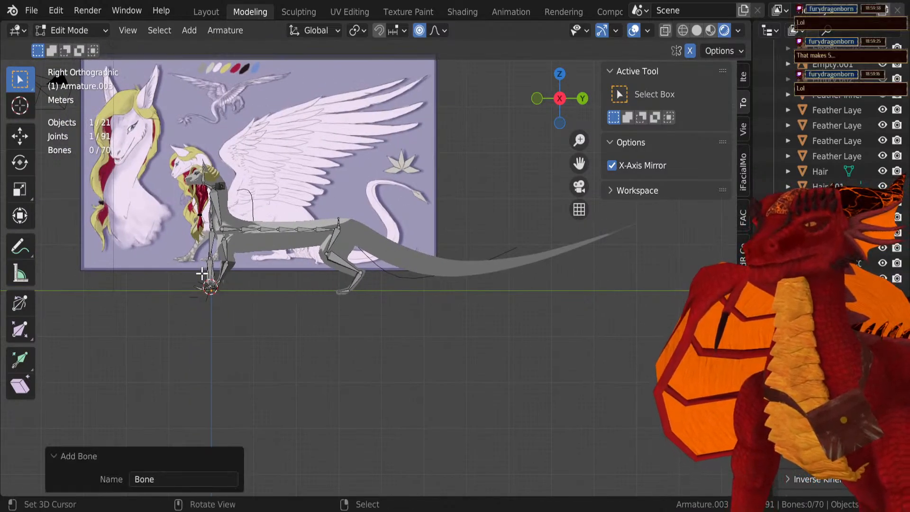
click(202, 278)
key(g)
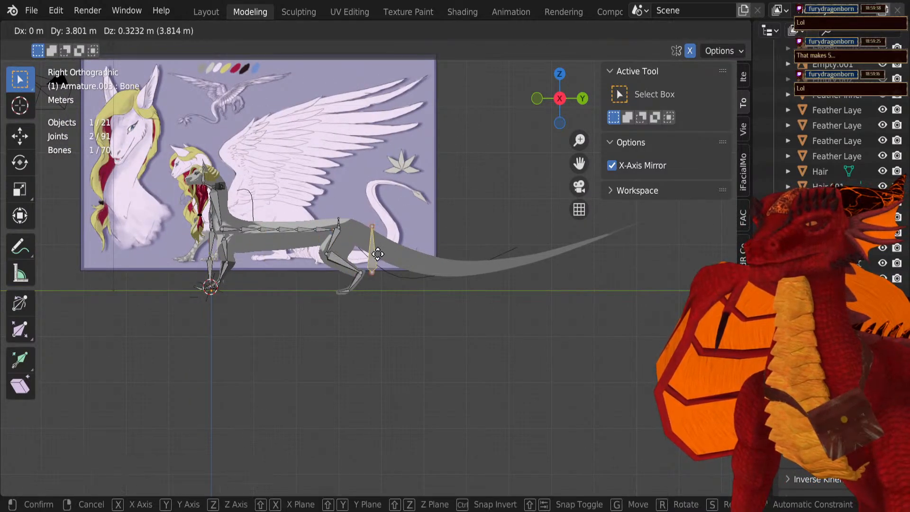
click(362, 220)
key(r)
click(320, 226)
Step: Scale down the new bone and move it about -0.076 m along Y and 0.658 m down into the tail base
scroll(433, 225, up, 5)
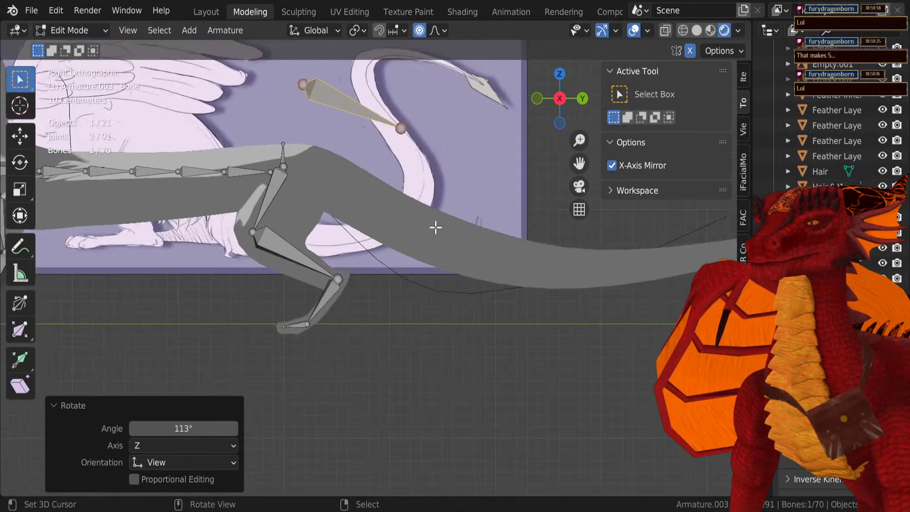
key(s)
click(408, 214)
key(g)
click(400, 289)
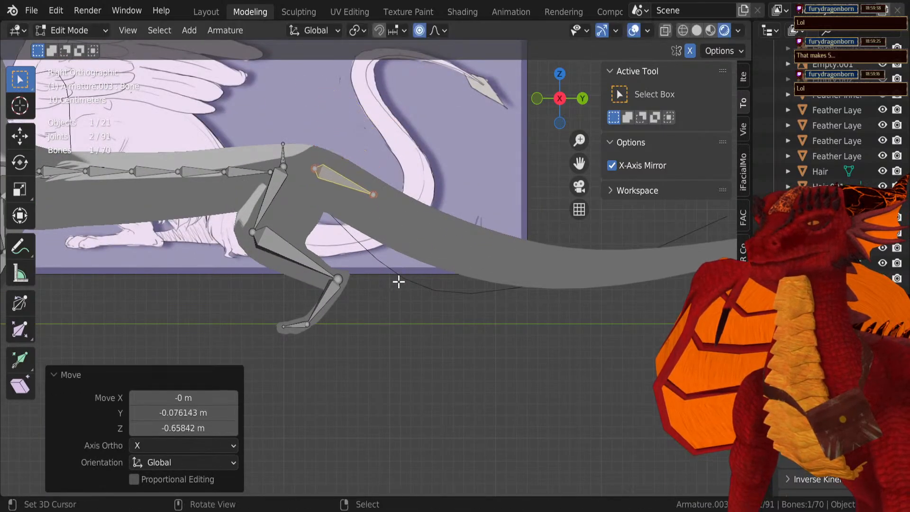
Step: Parent the new tail base bone to the rear hip bone (hipsrear) using Keep Offset
scroll(341, 228, up, 5)
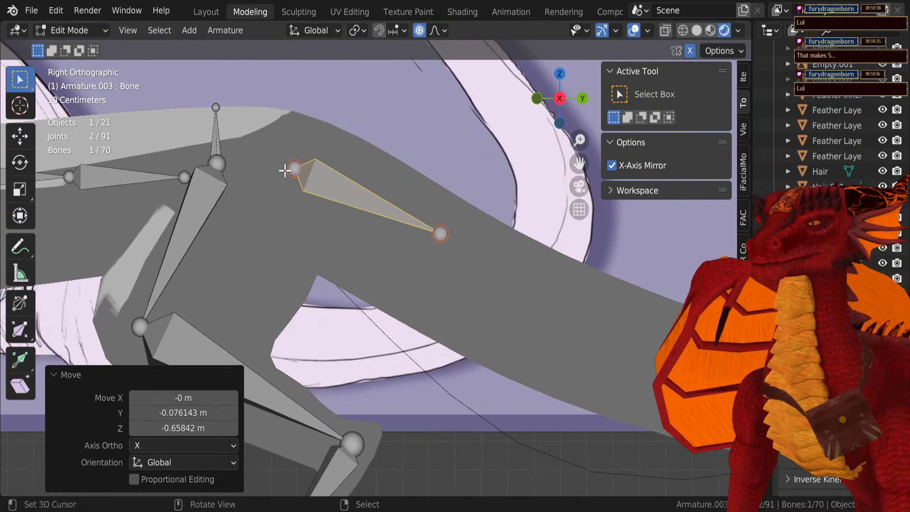
click(220, 131)
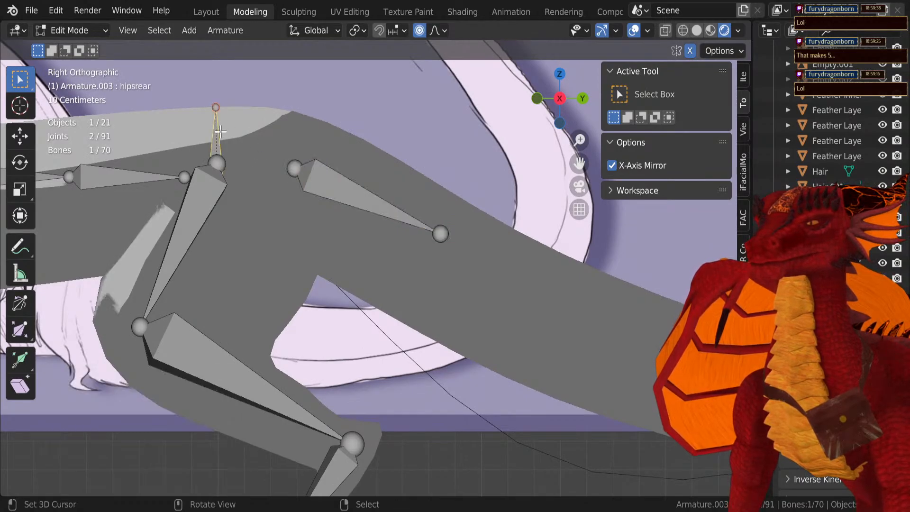
key(ctrl+p)
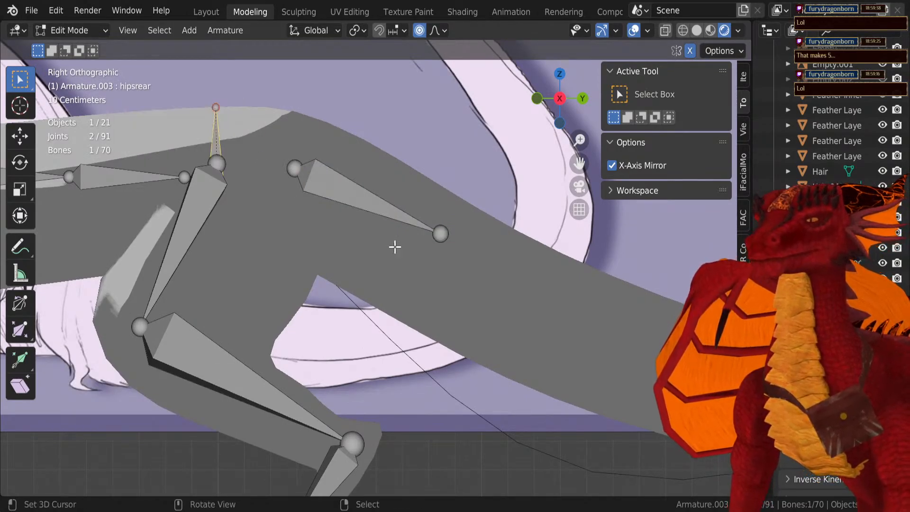
click(364, 196)
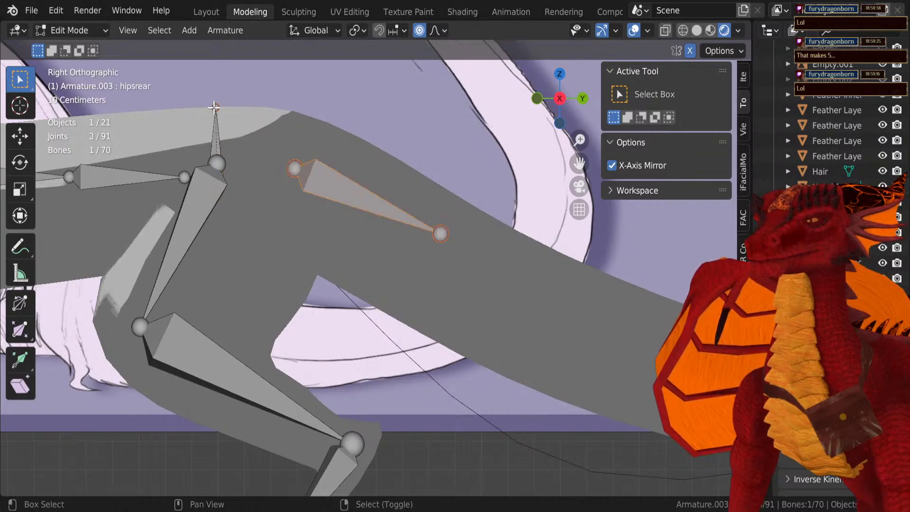
key(ctrl+p)
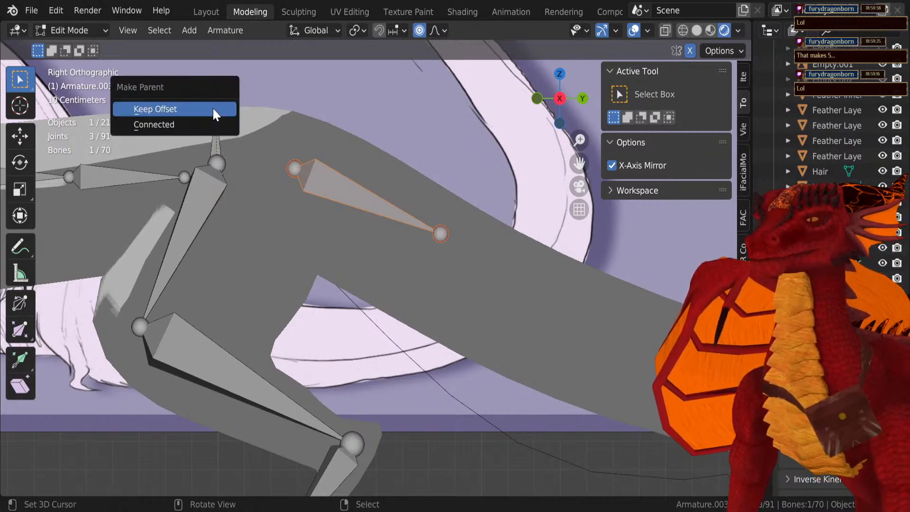
click(215, 110)
drag(441, 233, 642, 245)
scroll(472, 263, down, 8)
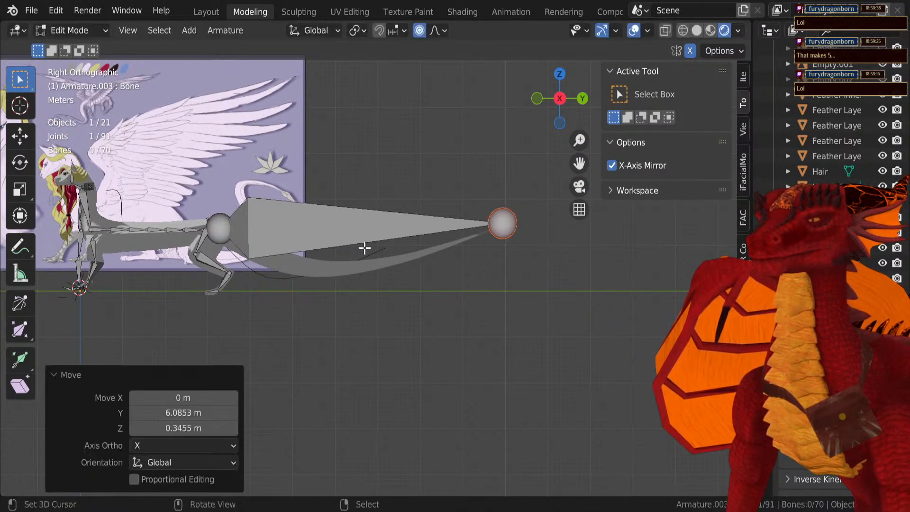
key(g)
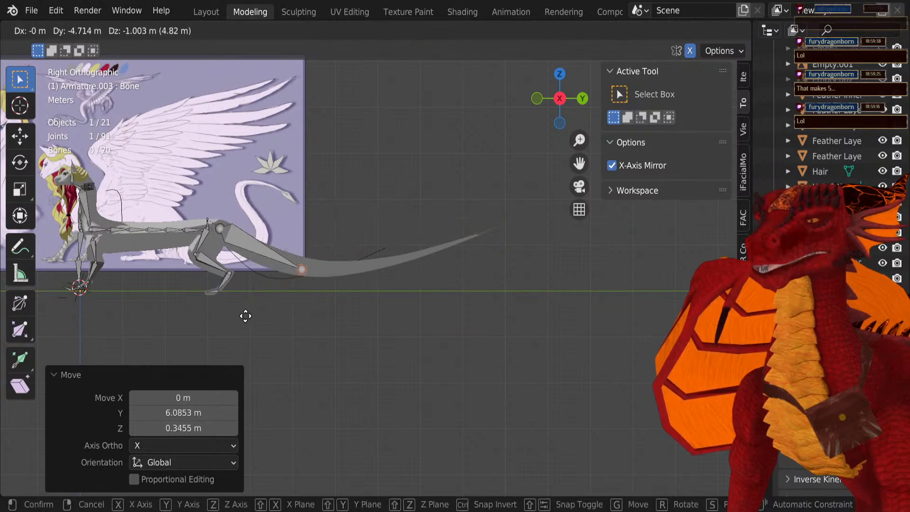
click(255, 312)
scroll(331, 285, up, 2)
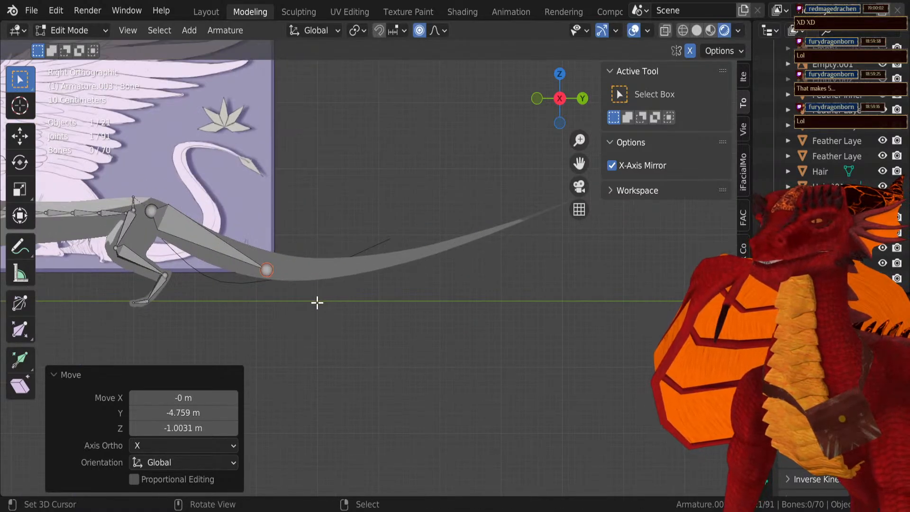
key(ctrl+z)
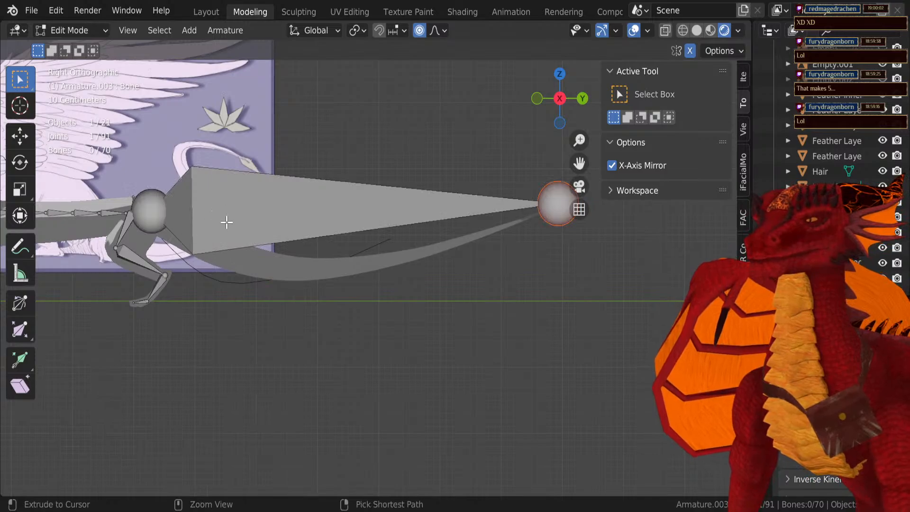
key(ctrl+z)
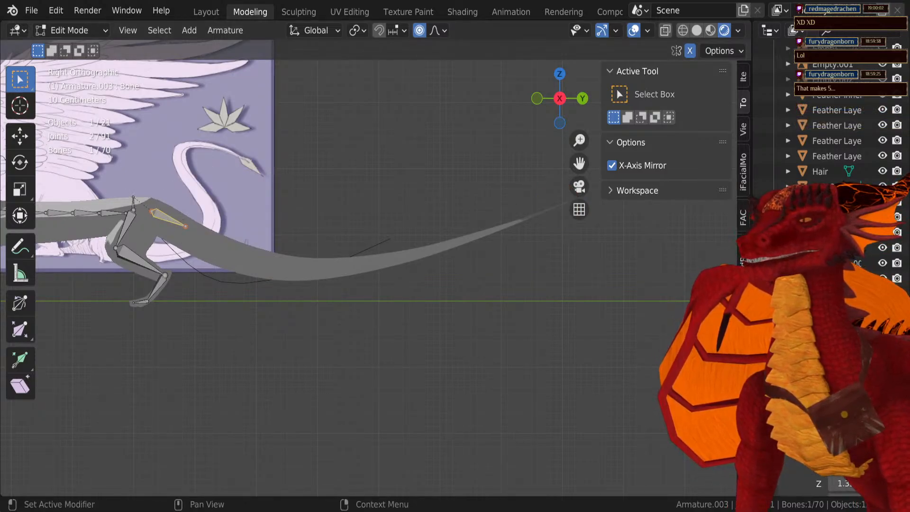
Step: Rename the tail base bone as Tail and extrude a bone from its tip about 1.772 m along Y and 0.673 m down
text(Tail)
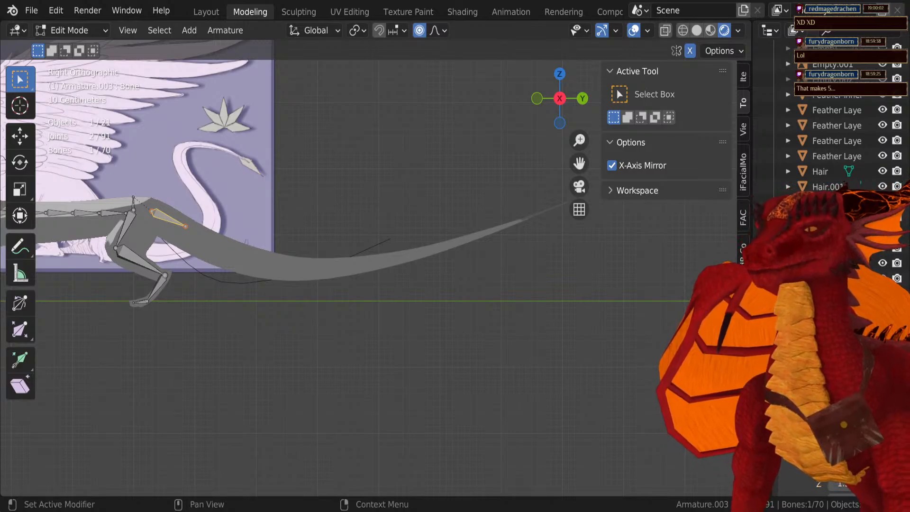
key(Return)
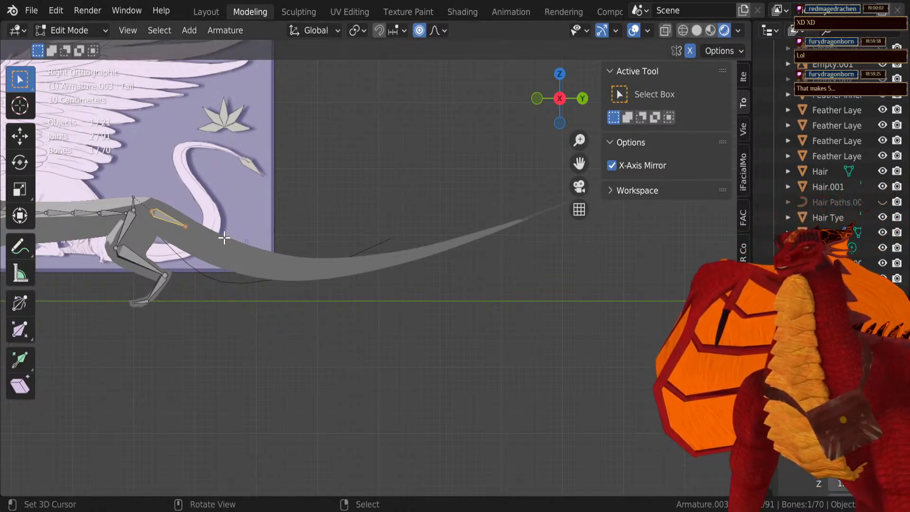
key(e)
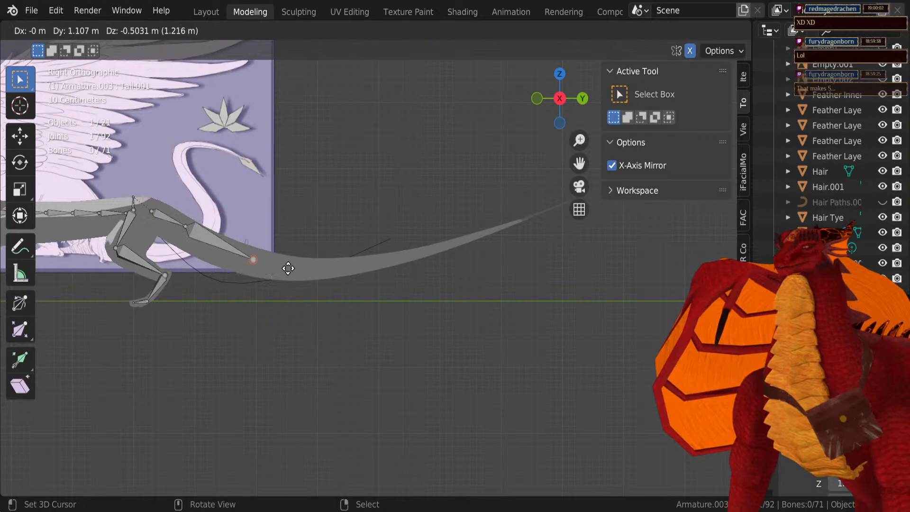
click(329, 279)
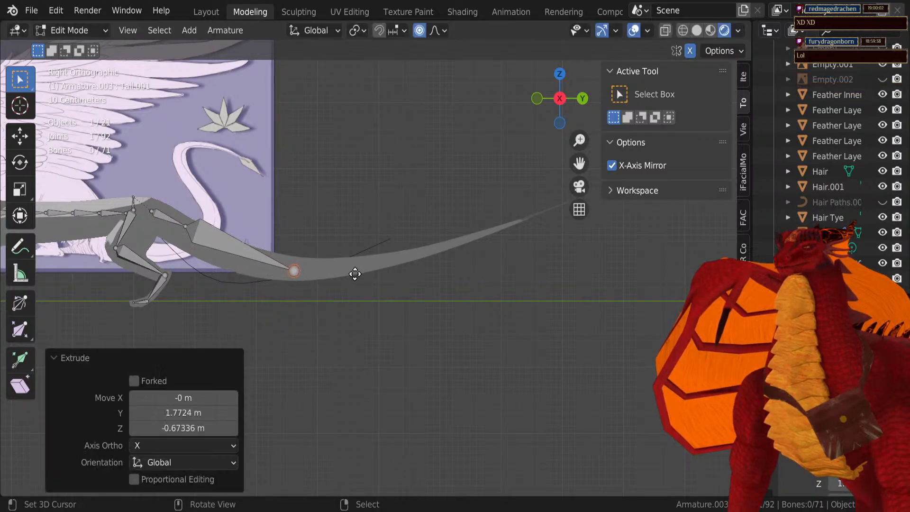
Step: Extrude two more tail bones, about 1.85 m along Y and 0.224 m up, and about 2.446 m along Y and 0.774 m up
key(e)
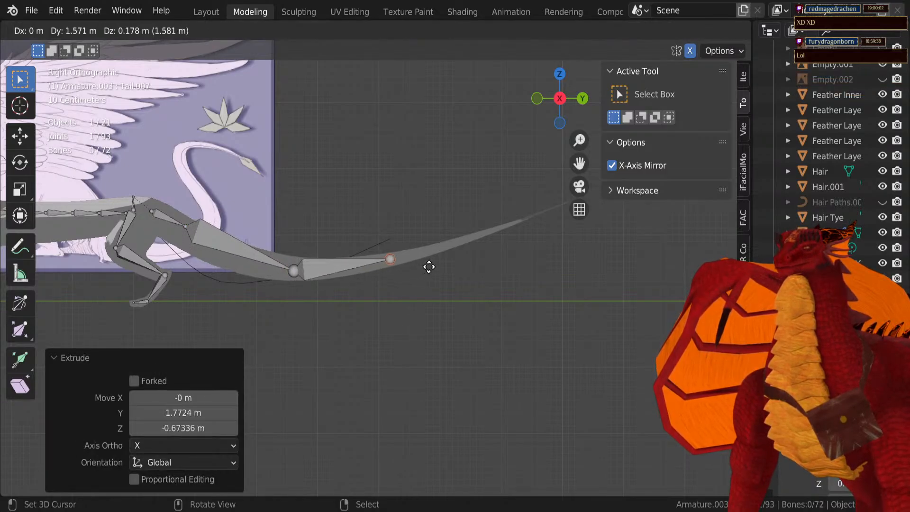
click(446, 264)
shift+middle_drag(468, 250, 365, 298)
key(e)
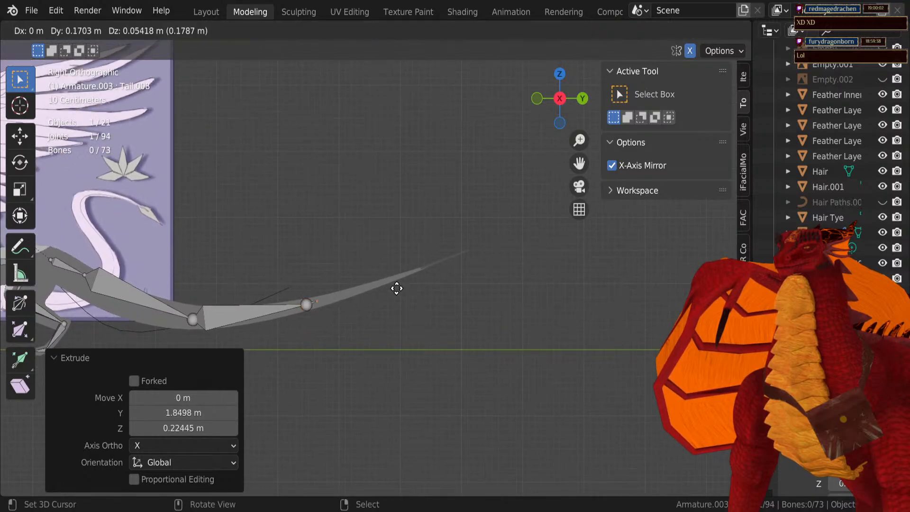
click(527, 243)
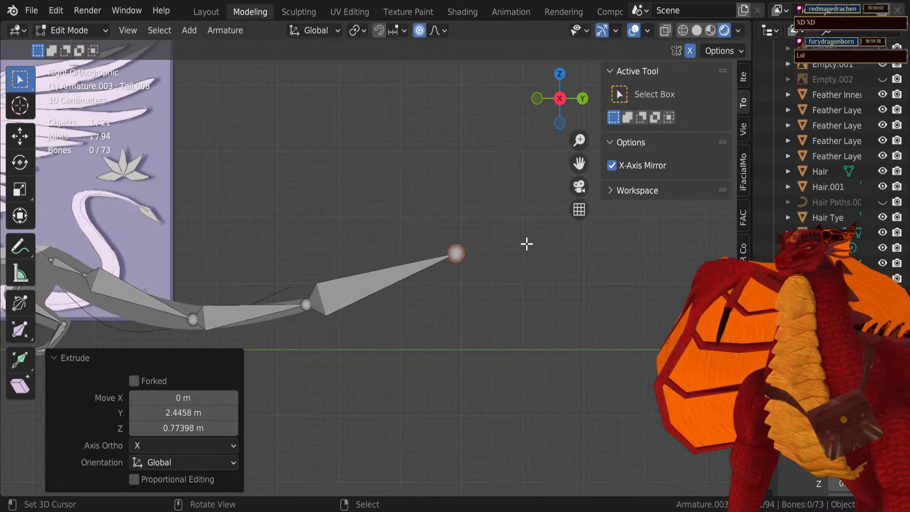
Step: Select the three main tail bones and subdivide them with 4 cuts
click(346, 292)
right_click(127, 280)
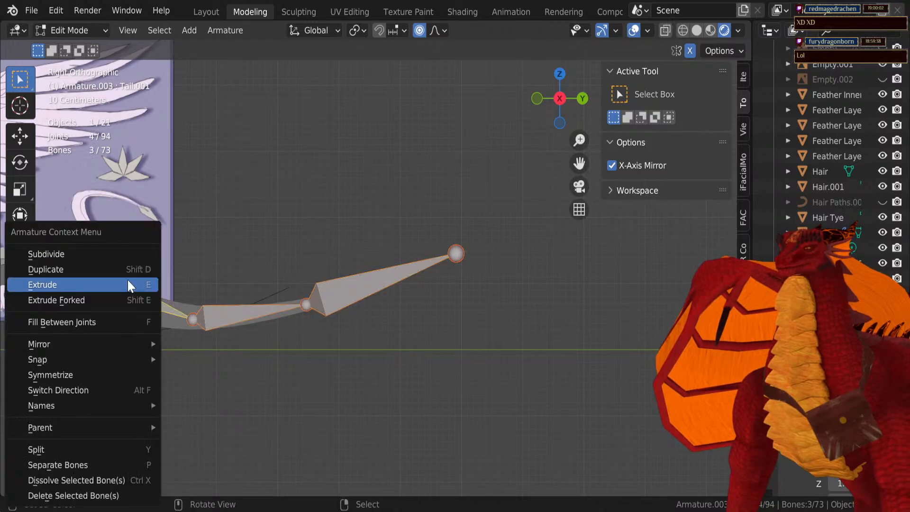
click(119, 252)
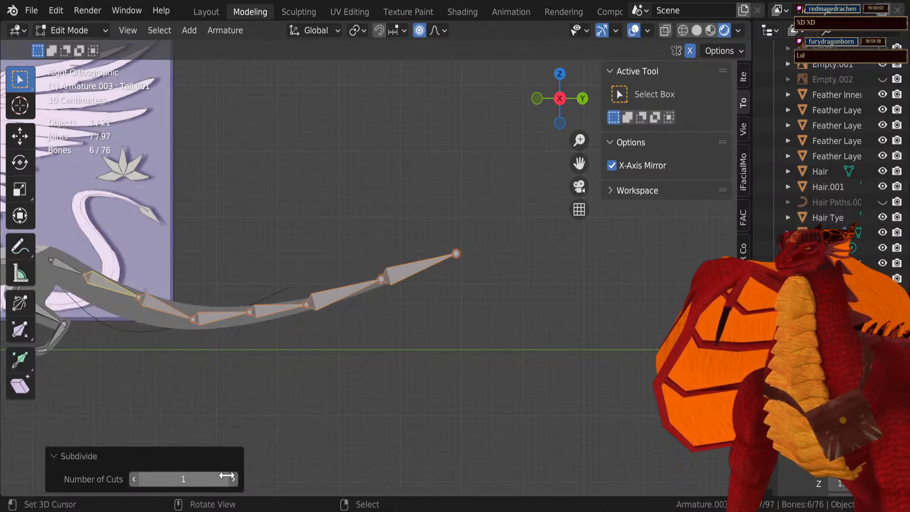
click(230, 477)
click(247, 439)
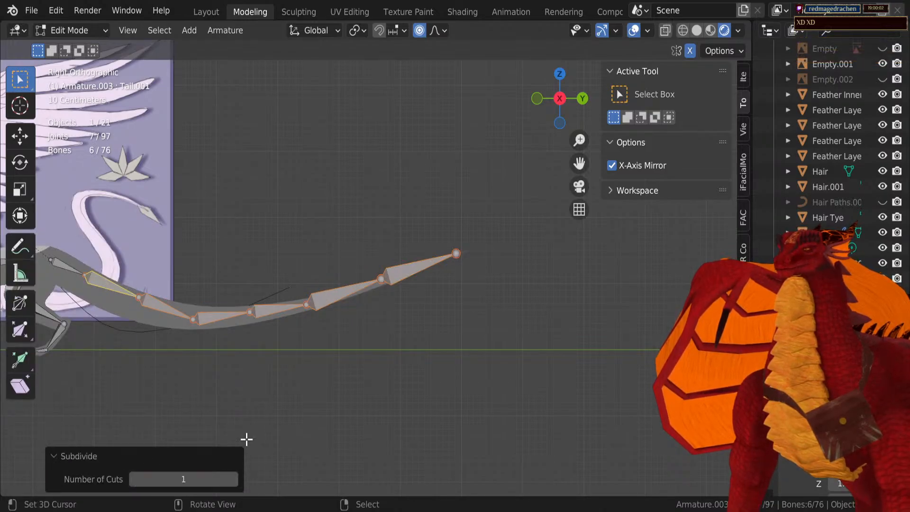
click(234, 479)
click(234, 479)
click(234, 479)
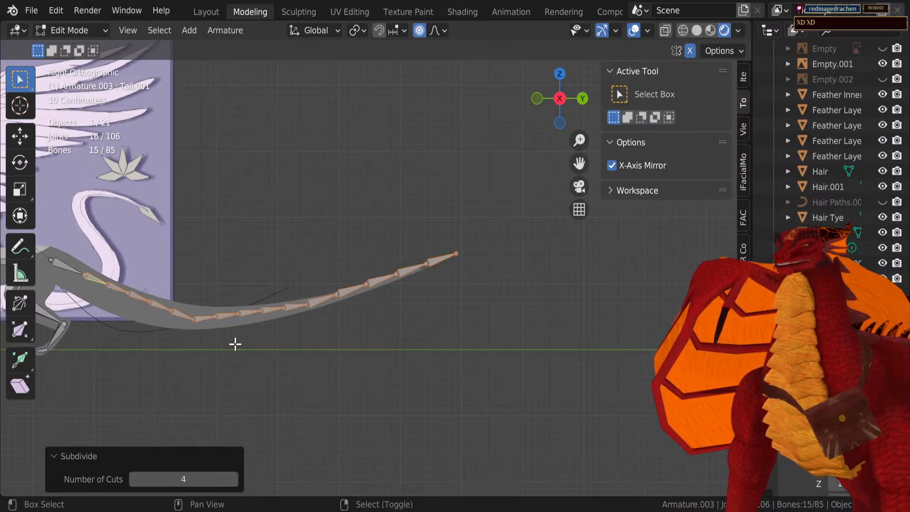
Step: Rotate the subdivided tail bone Tail.009, just before the chain's lowest bend, by about -7.67°
scroll(325, 309, up, 3)
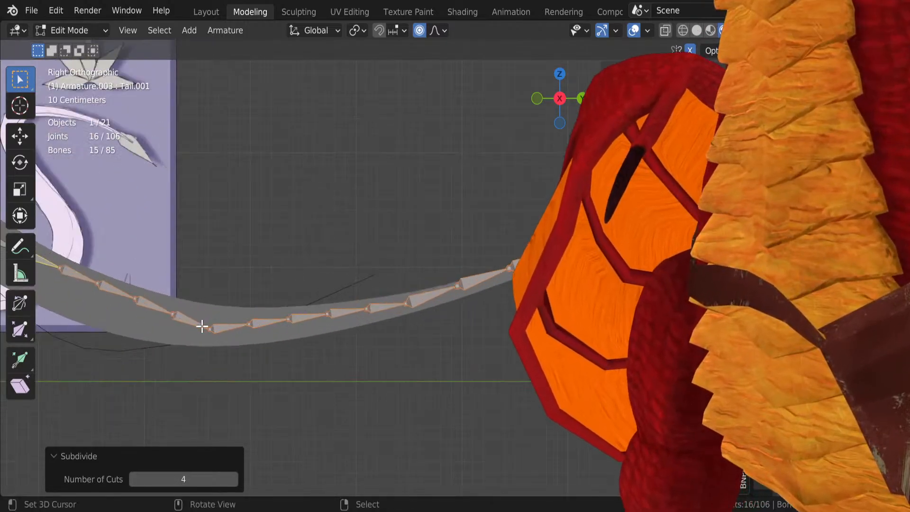
click(202, 326)
key(r)
click(335, 384)
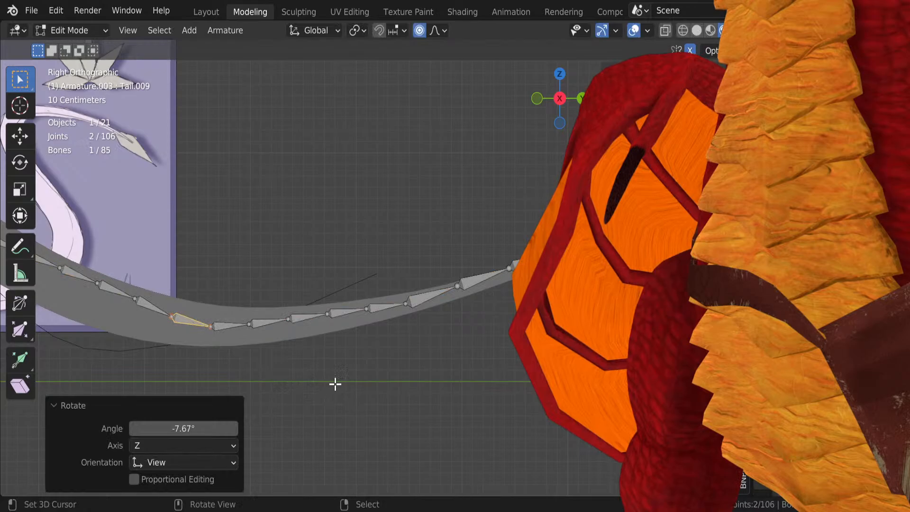
Step: Lower two bones nearer the tail base along Z to follow the mesh, moving Tail.012 down about 0.09 m
right_click(116, 294)
key(g)
key(z)
click(116, 304)
right_click(71, 280)
key(g)
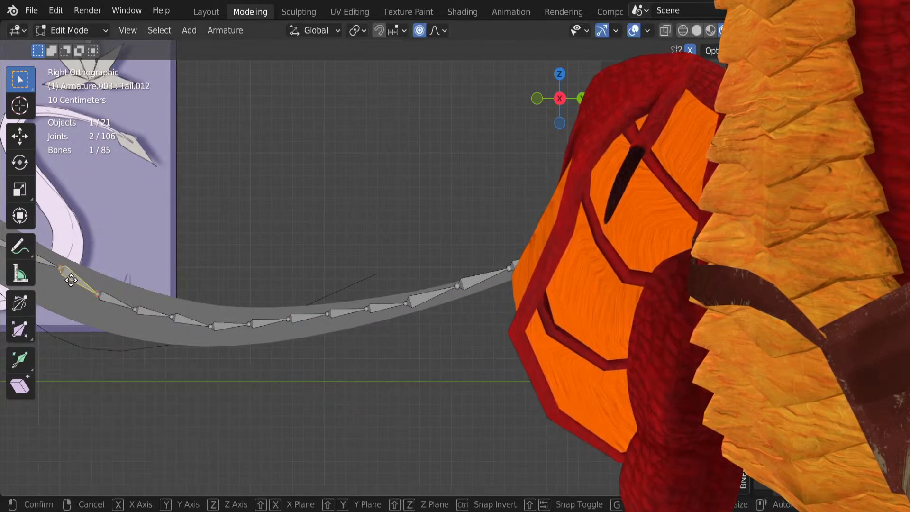
key(z)
click(72, 290)
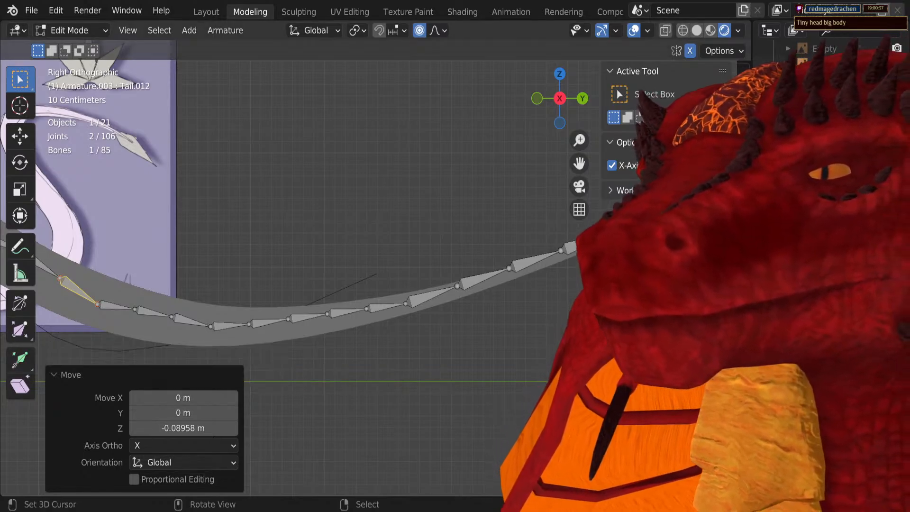
Step: Move Tail.019 about 0.018 m along Y and 0.013 m down, and Tail.020 about 0.004 m along Y and 0.054 m down
right_click(577, 242)
key(g)
click(577, 242)
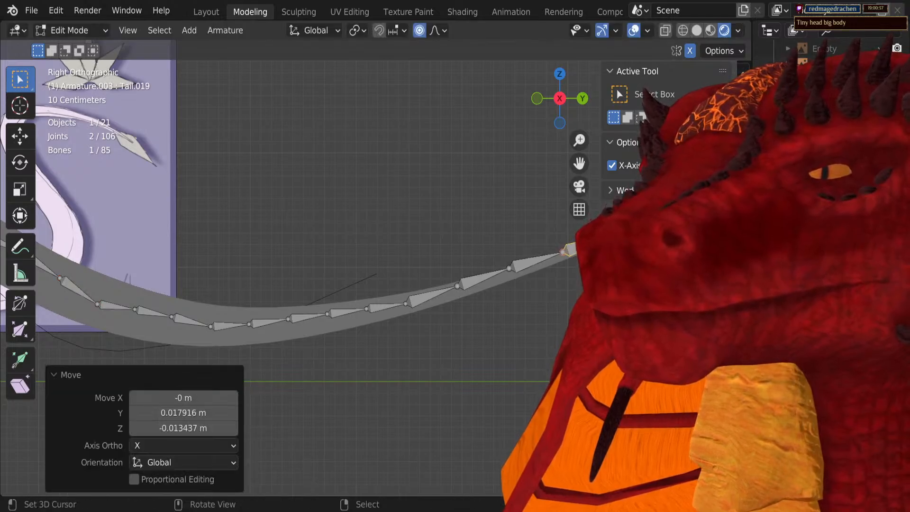
right_click(535, 260)
key(g)
click(539, 265)
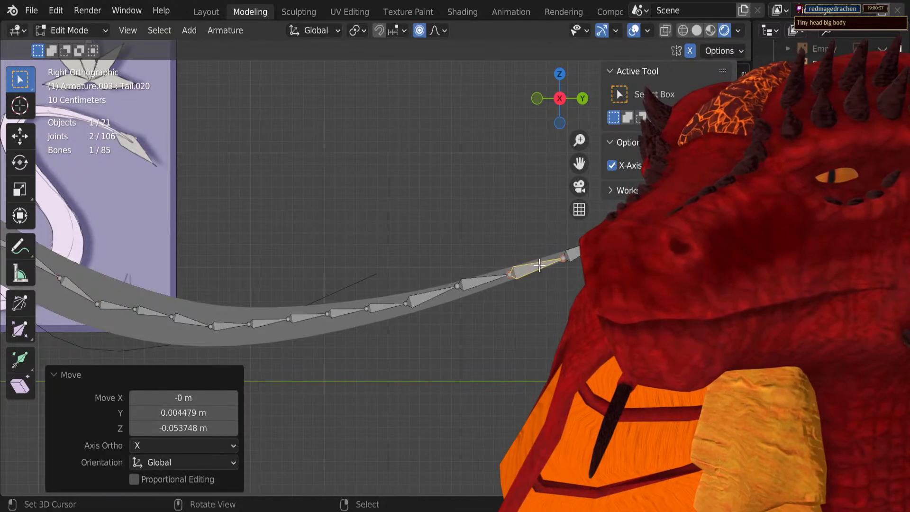
Step: Rotate Tail.021 by about -5.03° and move Tail.010 about -0.031 m along Y and 0.054 m down
right_click(466, 283)
key(r)
click(339, 311)
shift+middle_drag(339, 310, 487, 334)
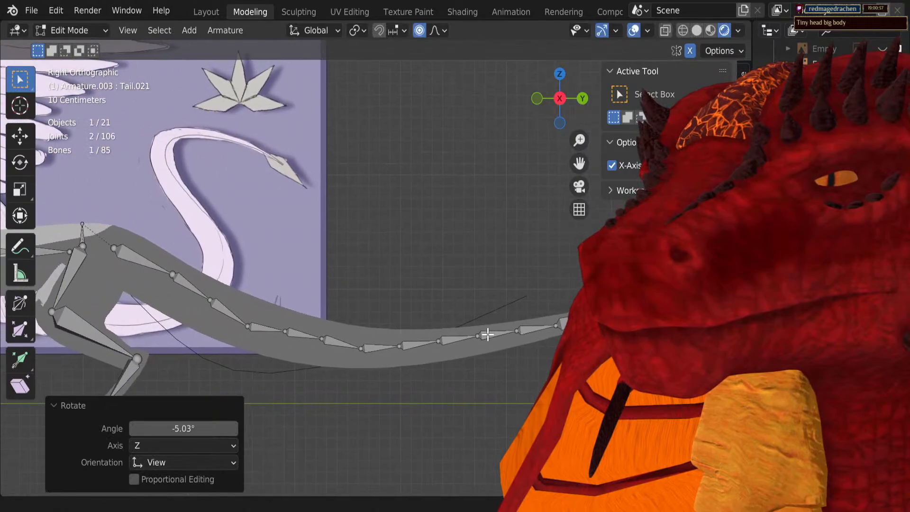
scroll(488, 334, up, 4)
right_click(351, 376)
key(g)
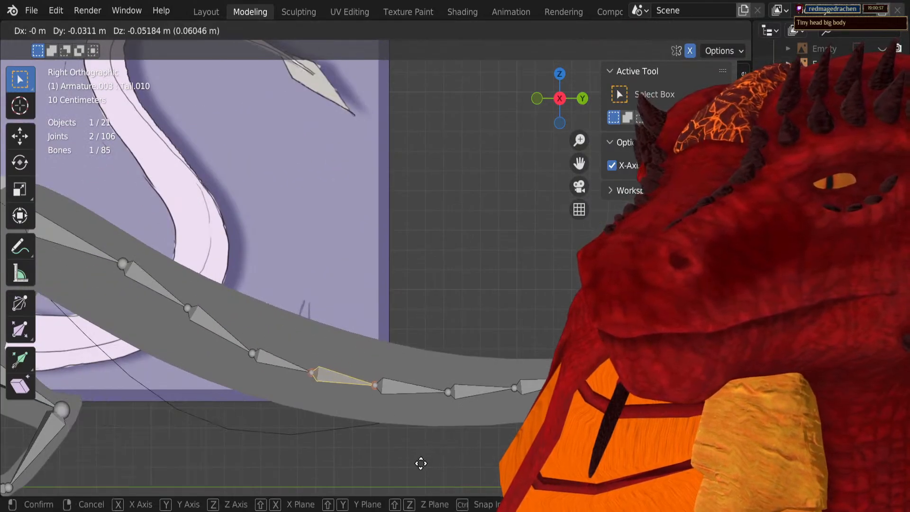
click(421, 460)
Step: Return to Object Mode and clear the stray NURBS path curves around the body and wings out of the scene view
shift+middle_drag(365, 365, 497, 400)
scroll(497, 400, down, 3)
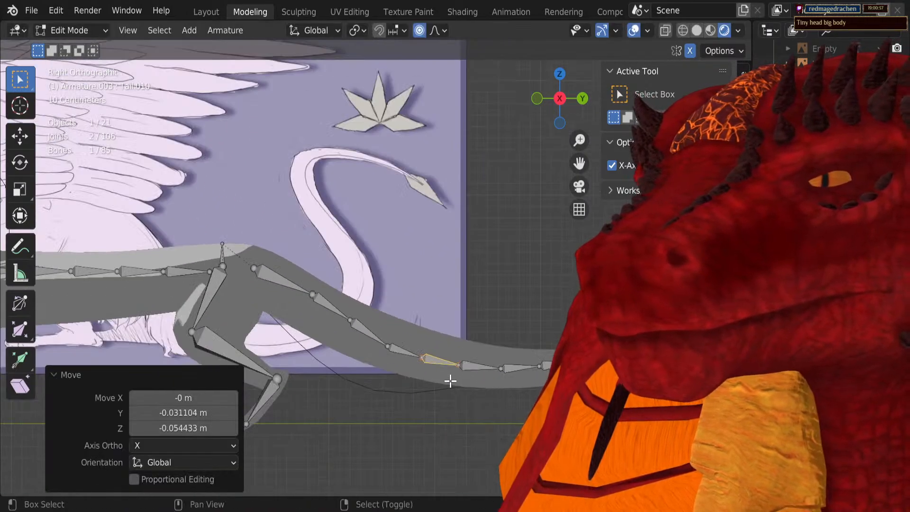
shift+middle_drag(450, 381, 443, 287)
scroll(443, 260, down, 4)
shift+middle_drag(379, 254, 489, 253)
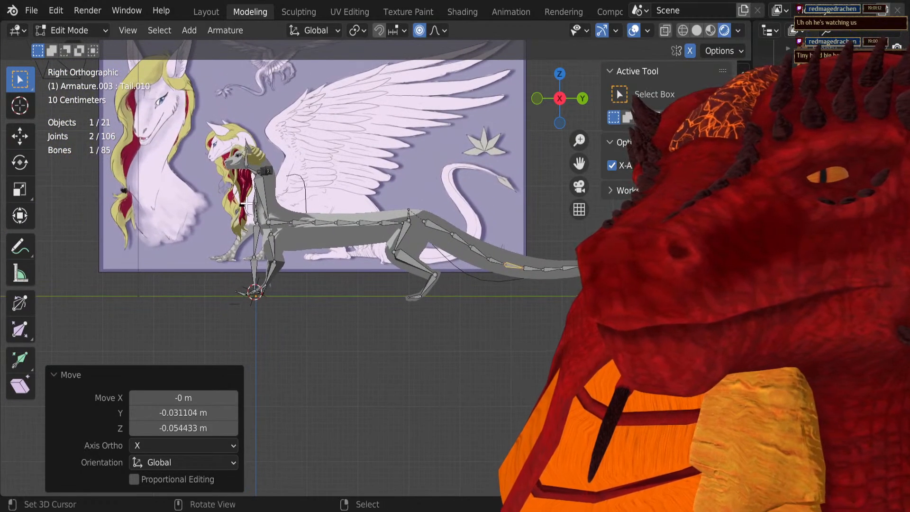
middle_drag(243, 204, 284, 275)
scroll(336, 242, up, 5)
scroll(334, 238, down, 4)
key(Tab)
right_click(229, 288)
right_click(226, 282)
middle_drag(227, 283, 217, 260)
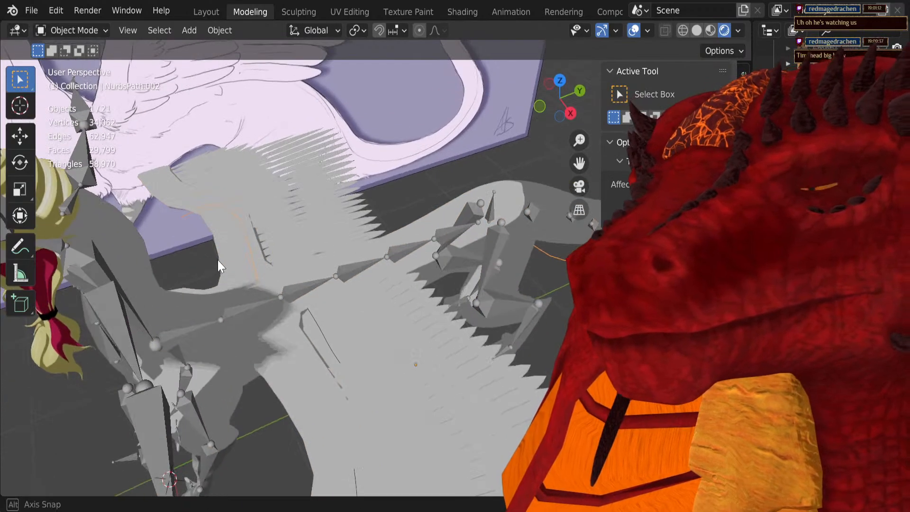
key(h)
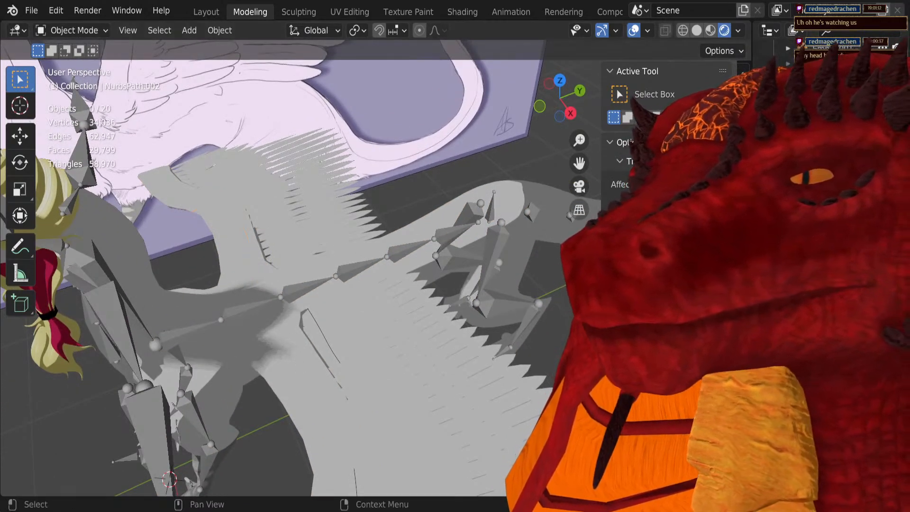
key(alt+h)
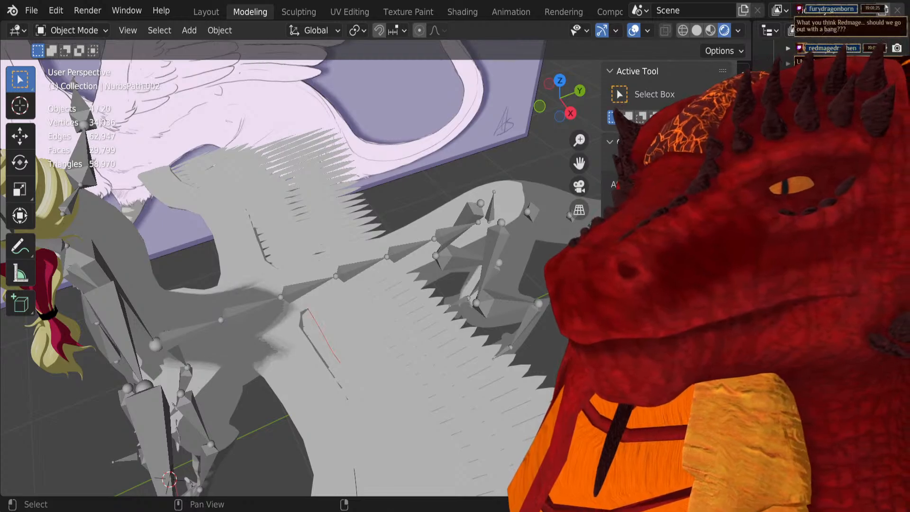
key(Delete)
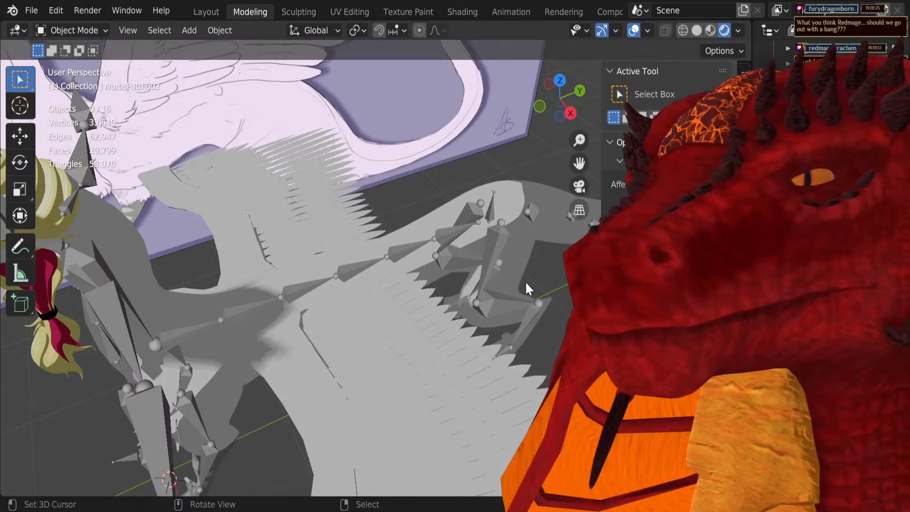
Step: Select the armature Armature.003 and switch it into Edit Mode
middle_drag(525, 281, 237, 233)
scroll(345, 231, up, 6)
scroll(400, 289, down, 4)
scroll(370, 244, up, 2)
click(381, 255)
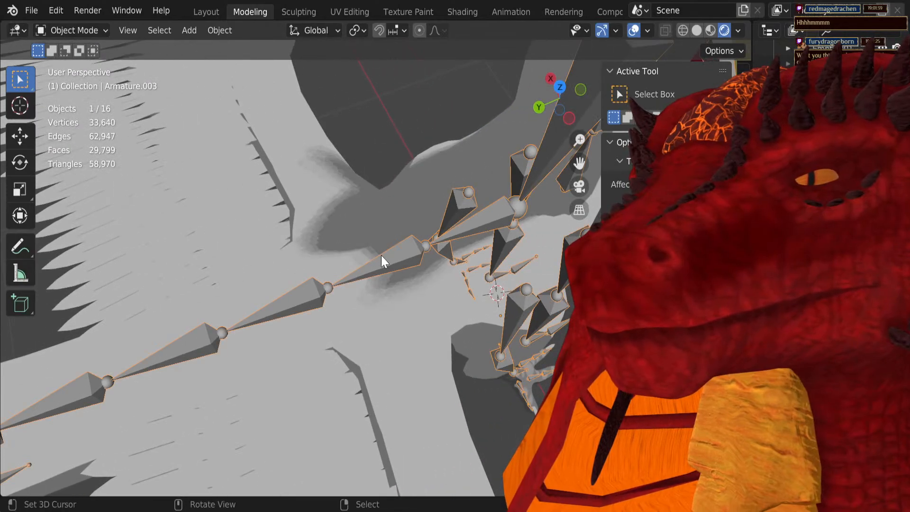
scroll(381, 255, down, 1)
middle_drag(382, 255, 531, 256)
scroll(424, 213, down, 2)
middle_drag(351, 250, 375, 308)
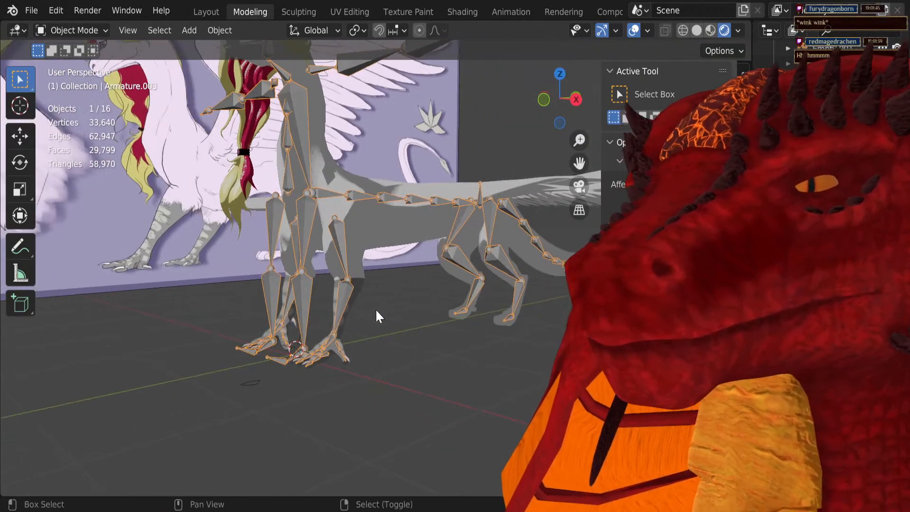
key(shift+a)
key(Tab)
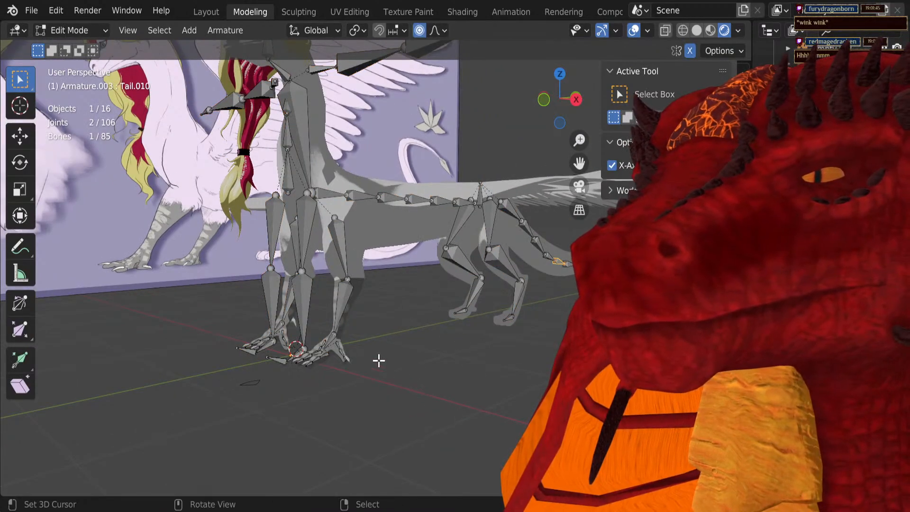
key(Tab)
key(Tab)
Step: Add a new single bone to the armature at the 3D cursor between the front feet
click(340, 292)
middle_drag(340, 292, 386, 311)
key(shift+a)
click(330, 321)
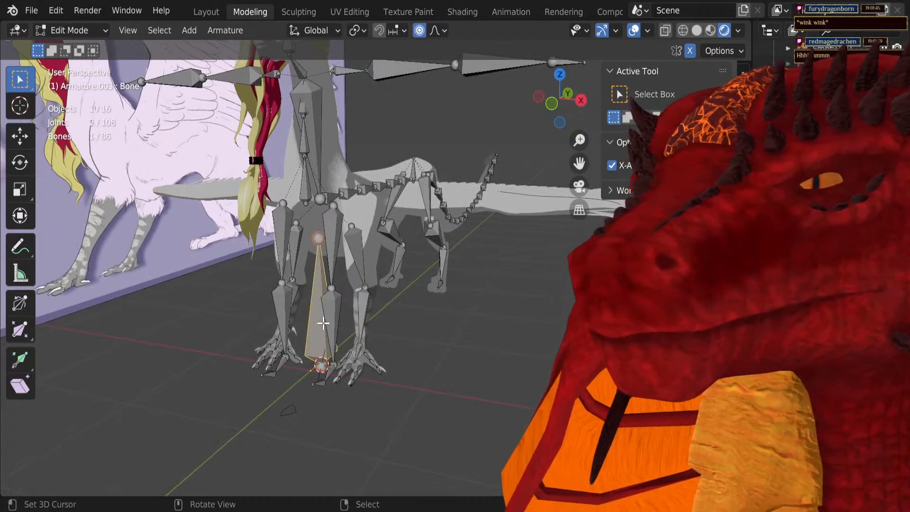
Step: Move the new Wing.L bone about 0.532 m along X and 0.059 m up, and rotate it about 96.6° in front view
middle_drag(330, 321, 428, 353)
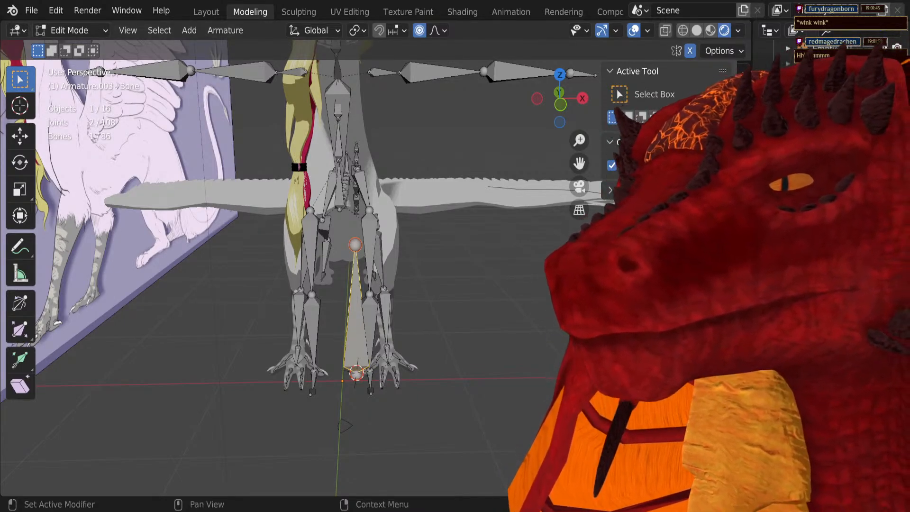
key(g)
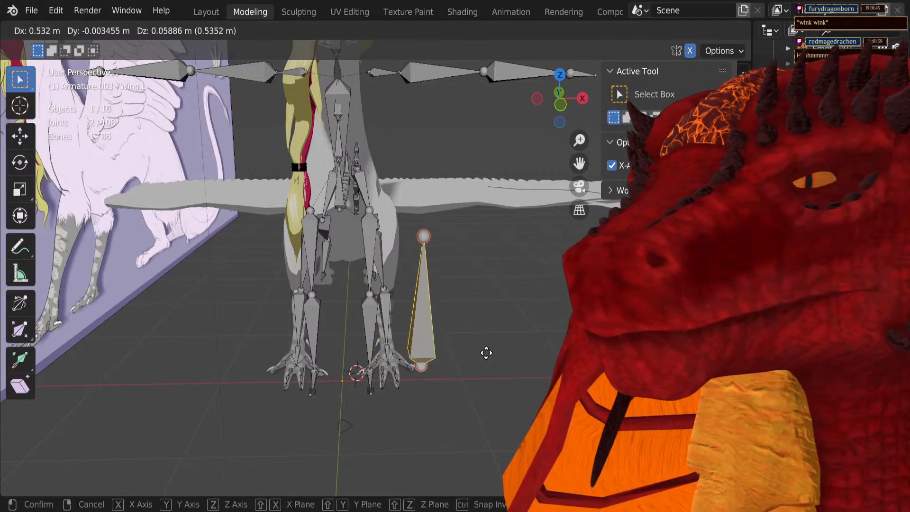
click(485, 351)
key(KP_1)
key(r)
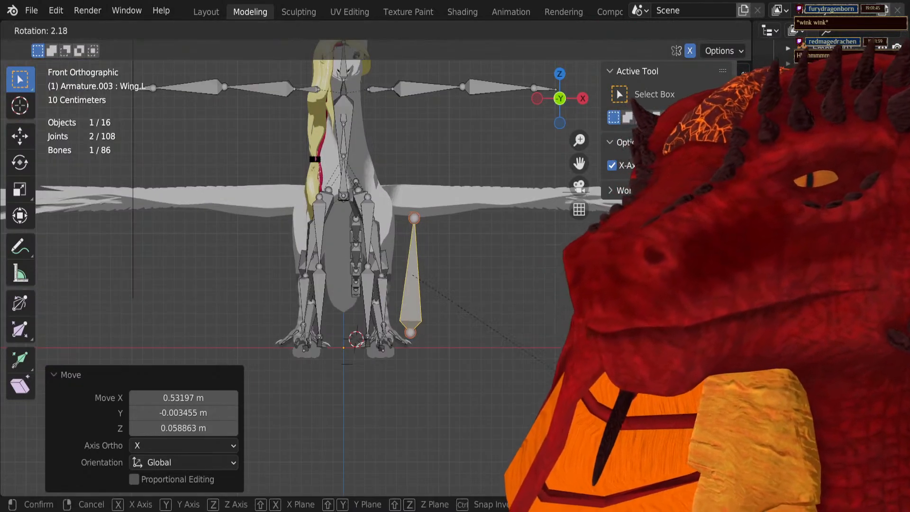
click(444, 277)
Step: Move the Wing.L bone over to the base of the left wing and raise it about 0.734 m along Z
middle_drag(443, 277, 500, 381)
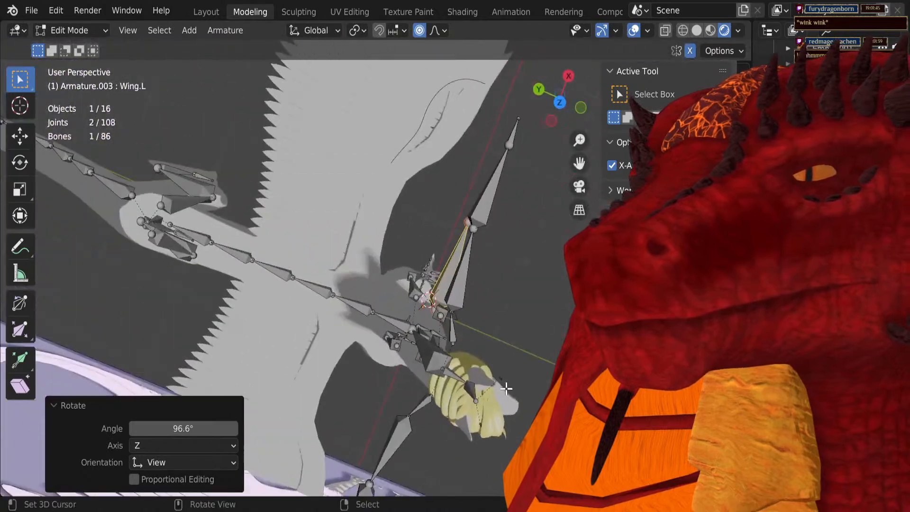
key(g)
click(405, 333)
middle_drag(405, 334, 233, 164)
key(g)
key(z)
click(230, 107)
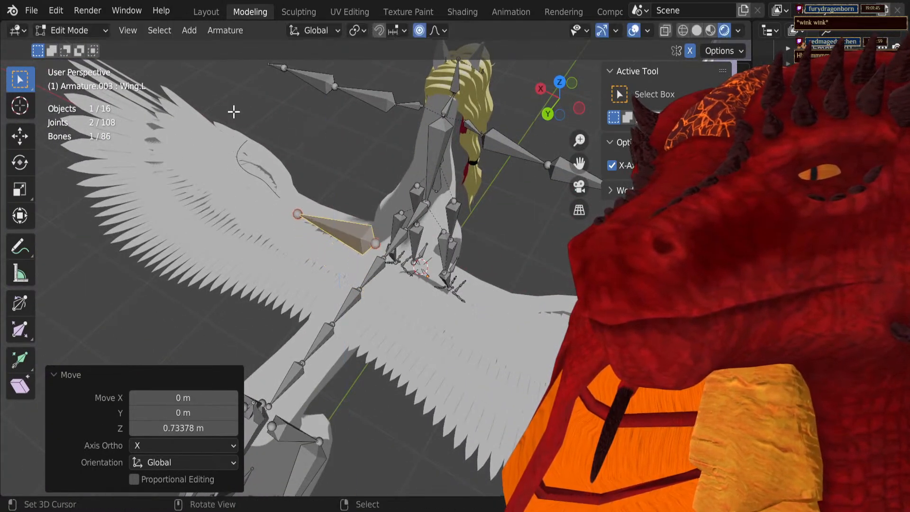
Step: Adjust the Wing.L bone's height and move its root joint about 0.065 m along X, 0.03 m along Y and 0.071 m down
middle_drag(247, 111, 508, 303)
key(g)
key(z)
click(305, 229)
scroll(345, 202, up, 4)
click(417, 198)
key(g)
click(408, 219)
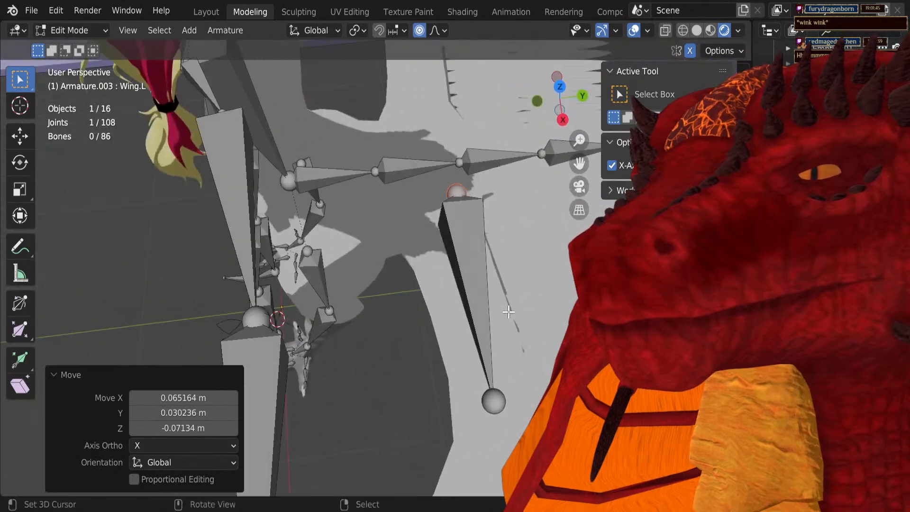
Step: Shift the Wing.L bone's tip and root joints slightly to align the bone inside the wing base
right_click(497, 408)
key(g)
click(479, 412)
key(g)
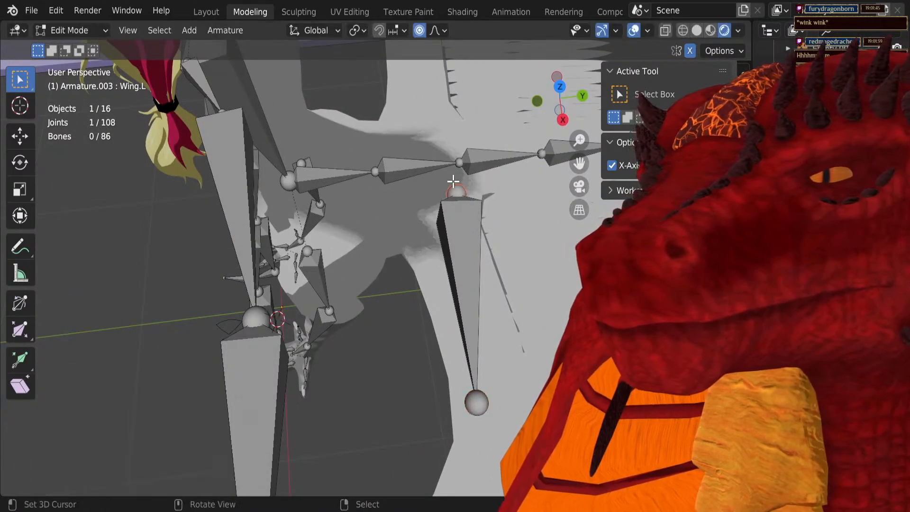
click(433, 194)
Step: Extrude a second wing bone from the Wing.L tip about 0.738 m along X, -0.411 m along Y and 0.226 m down
middle_drag(432, 195, 428, 256)
right_click(351, 248)
key(e)
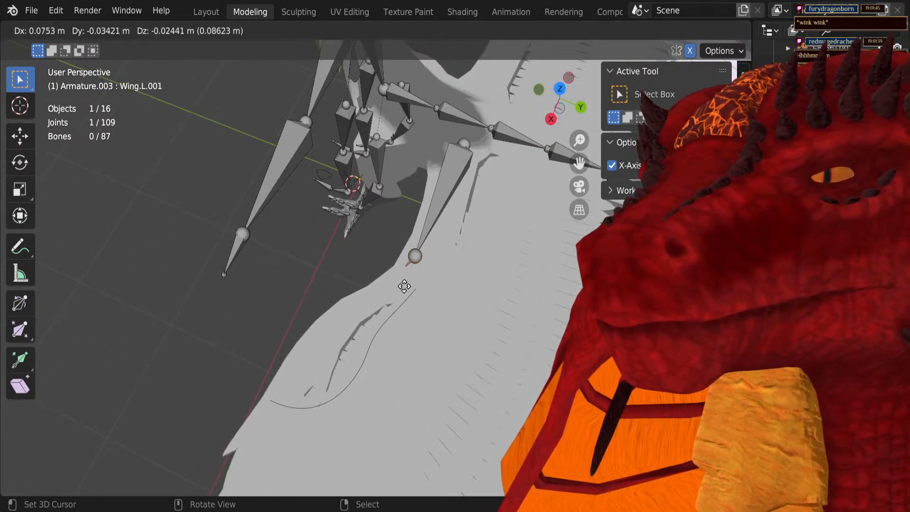
click(316, 342)
Step: Raise the second wing bone's tip about 0.215 m, and shift it about -0.143 m along X and 0.052 m along Y
middle_drag(317, 342, 538, 291)
key(g)
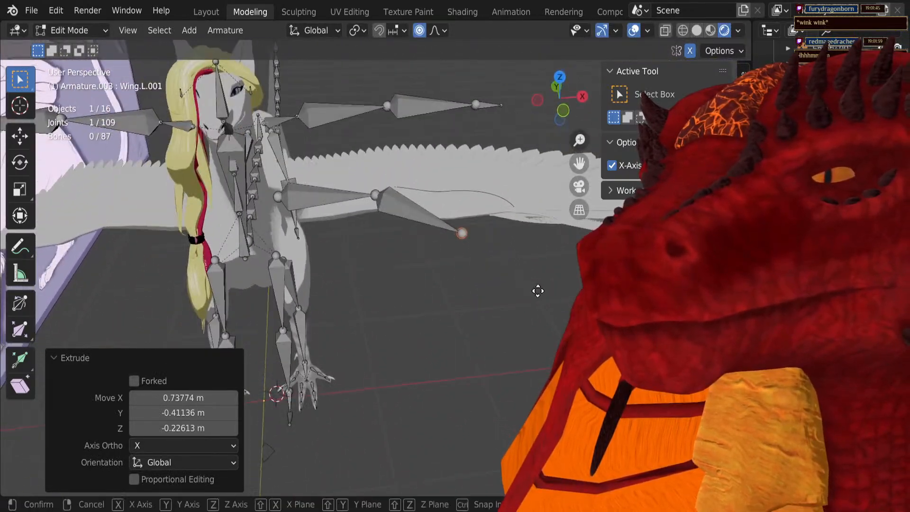
key(z)
click(538, 267)
scroll(455, 323, up, 3)
shift+middle_drag(533, 258, 387, 418)
key(g)
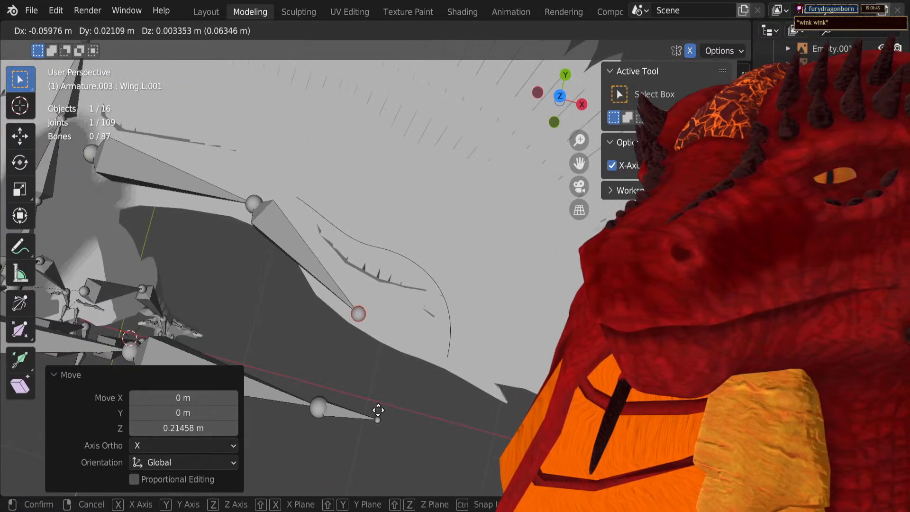
click(363, 400)
Step: Extrude a third wing bone about 0.753 m along X, -0.169 m along Y and 0.033 m down along the wing's leading edge
key(e)
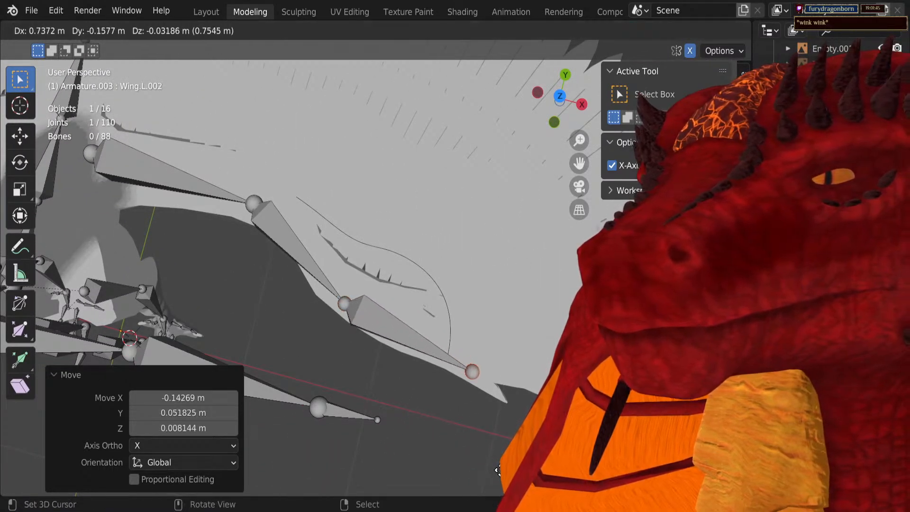
click(505, 438)
scroll(473, 398, down, 3)
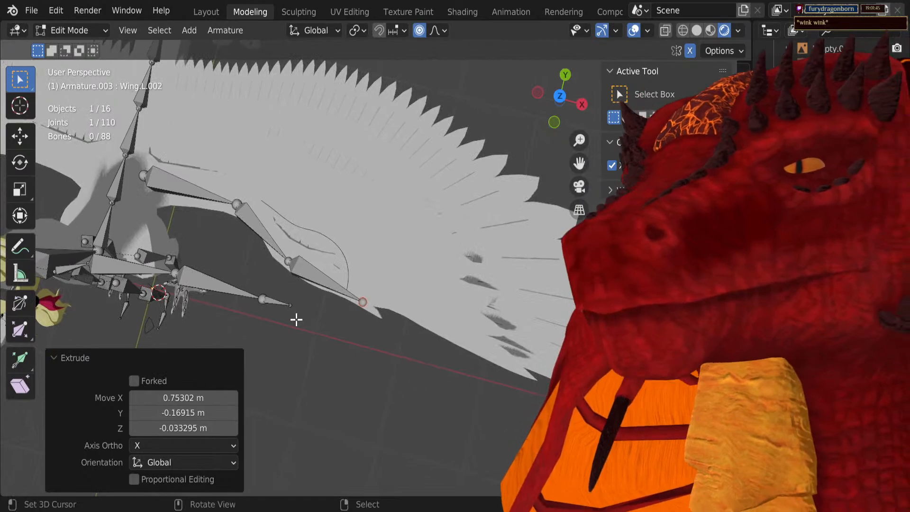
middle_drag(296, 319, 337, 181)
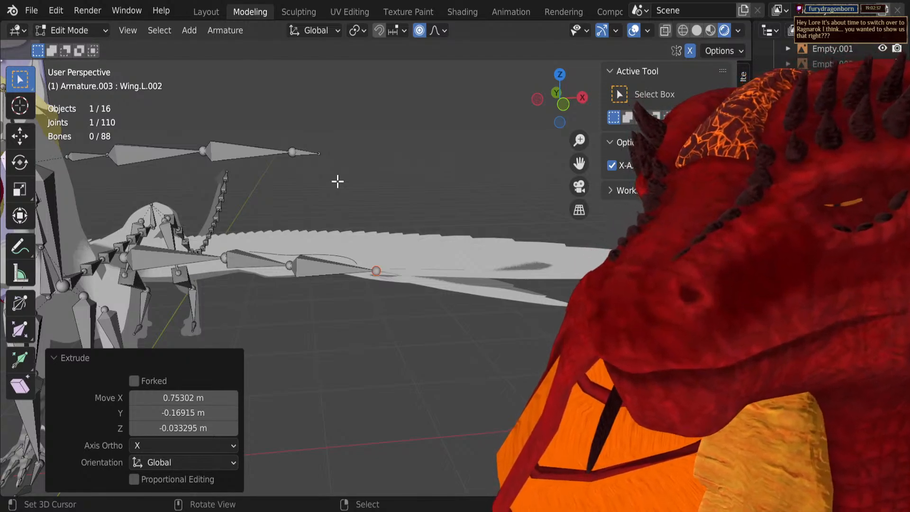
Step: Symmetrize the three selected left wing bones to create the matching bone chain on the opposite wing
shift+middle_drag(337, 181, 548, 155)
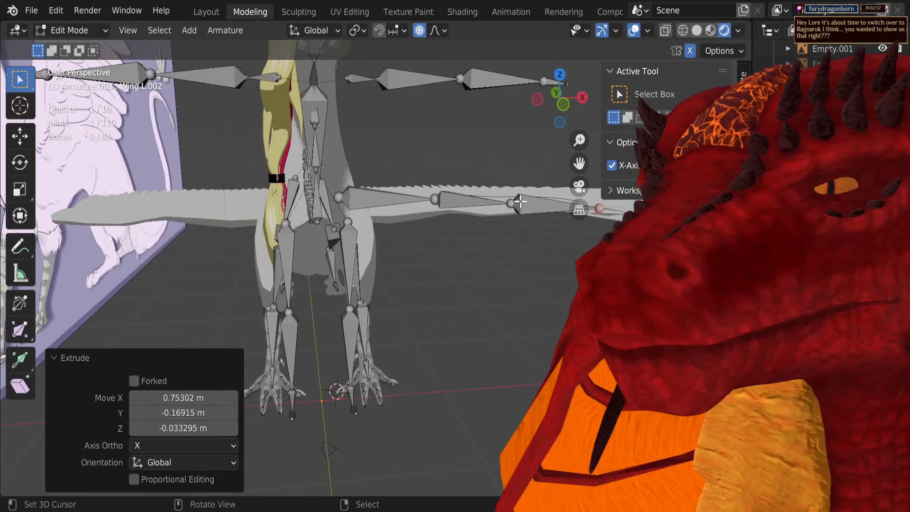
shift+click(520, 201)
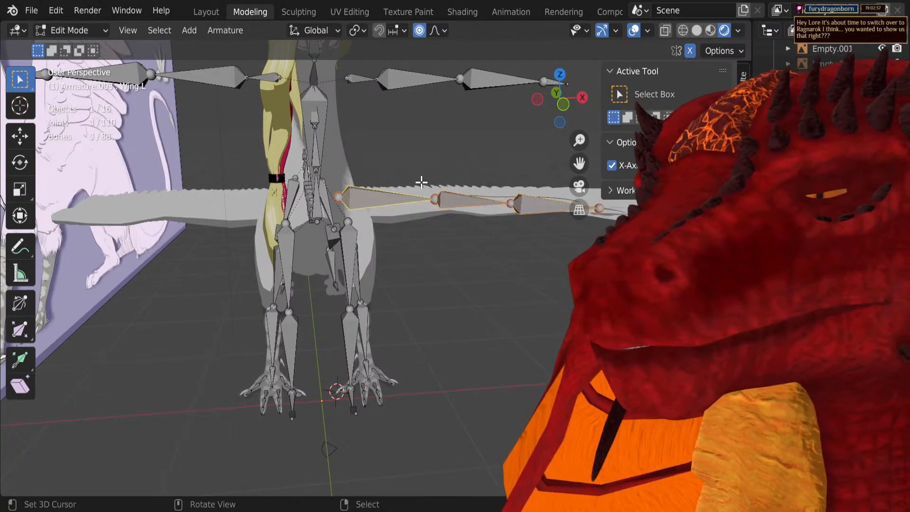
key(w)
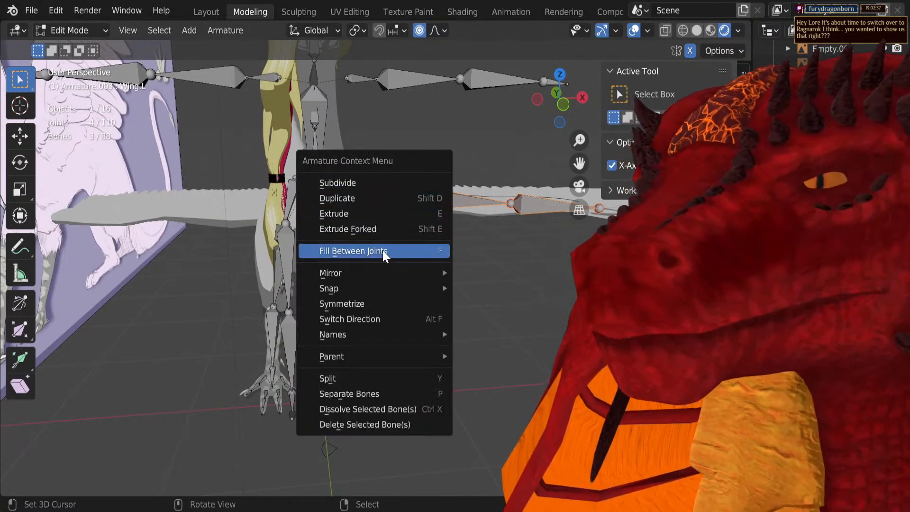
click(368, 303)
middle_drag(368, 303, 344, 273)
scroll(345, 272, up, 3)
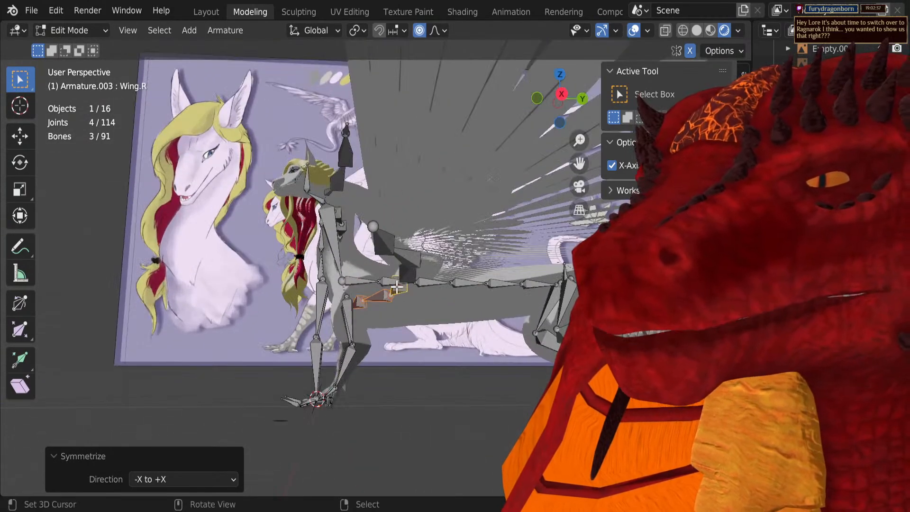
Step: Select the Neckbase bone and its lower joint to inspect where the neck meets the spine chain
click(396, 286)
scroll(388, 283, up, 3)
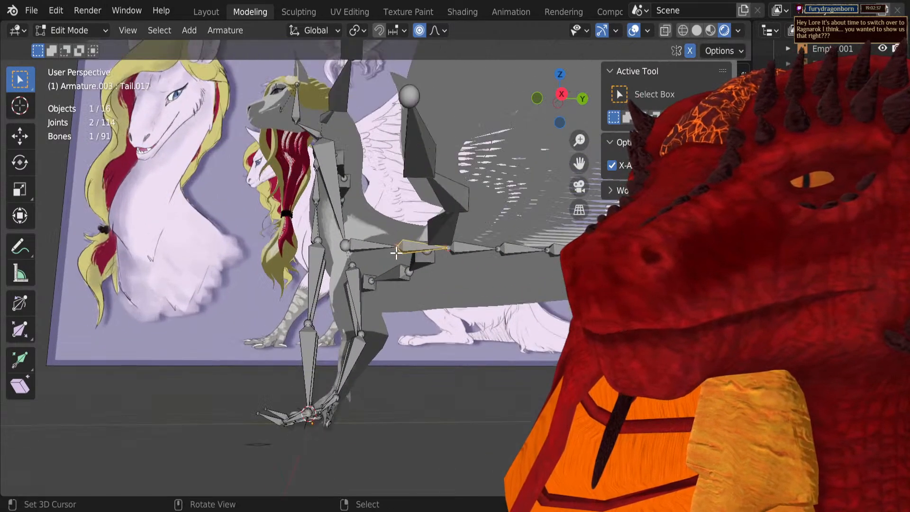
shift+middle_drag(326, 139, 383, 234)
scroll(355, 175, up, 3)
scroll(384, 234, up, 2)
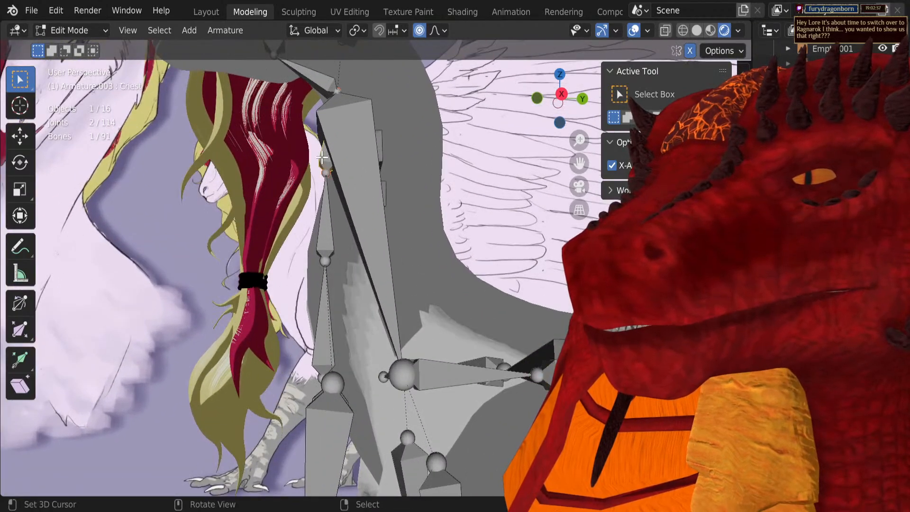
click(359, 163)
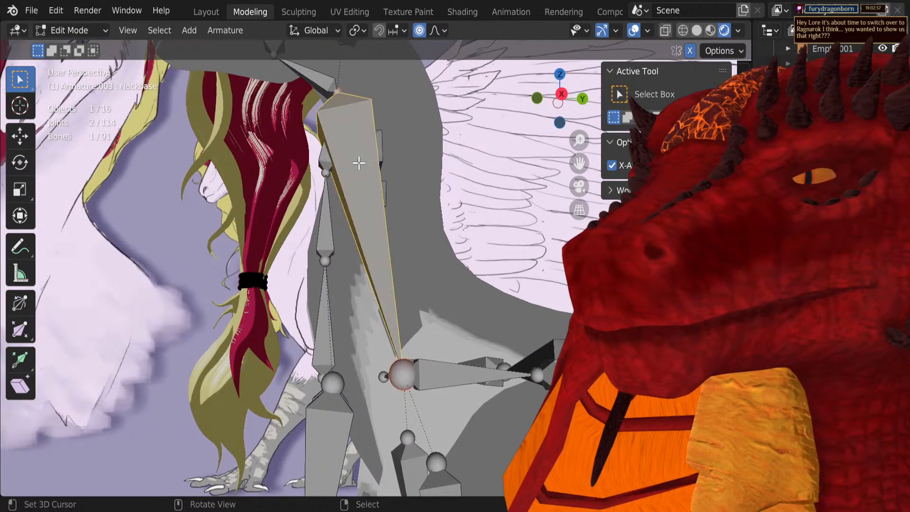
click(400, 382)
scroll(391, 320, down, 2)
middle_drag(354, 280, 359, 274)
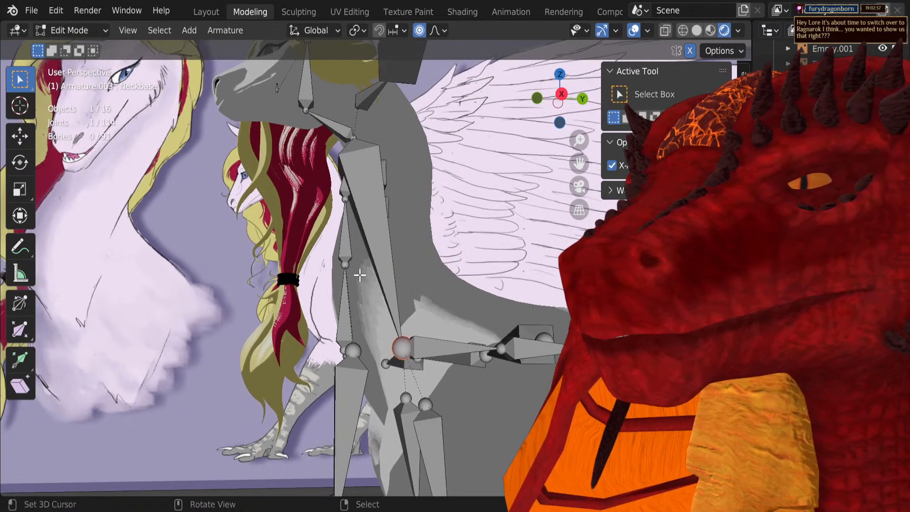
Step: Select the three-bone chain from Chest down to Hips and examine its placement against the front of the body
middle_drag(294, 128, 329, 163)
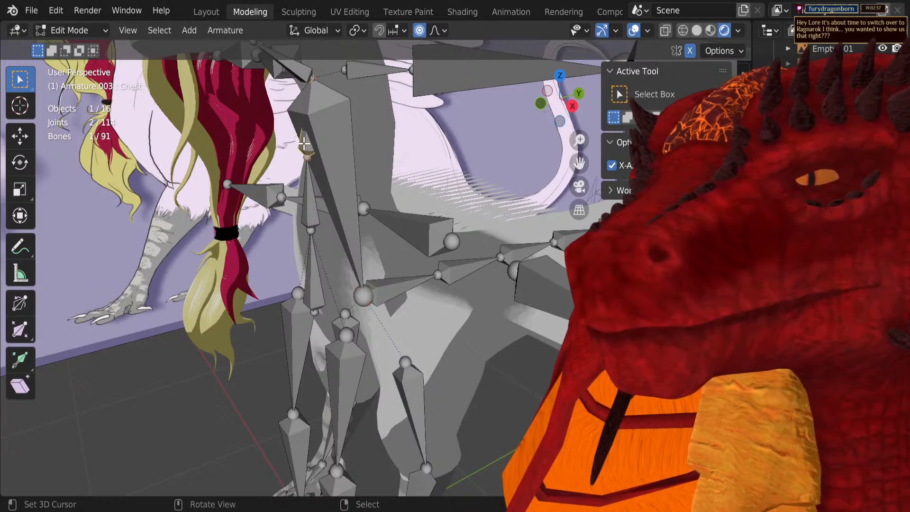
shift+click(306, 188)
middle_drag(325, 270, 398, 289)
shift+middle_drag(393, 342, 281, 172)
middle_drag(329, 143, 308, 151)
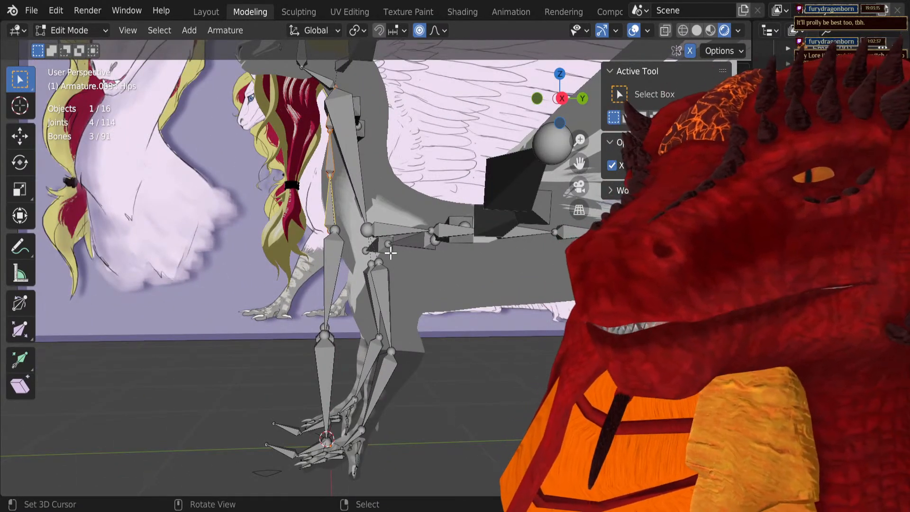
mouse_move(333, 214)
middle_down()
mouse_move(379, 274)
mouse_move(422, 263)
mouse_move(431, 183)
mouse_move(333, 224)
middle_up()
scroll(551, 267, down, 5)
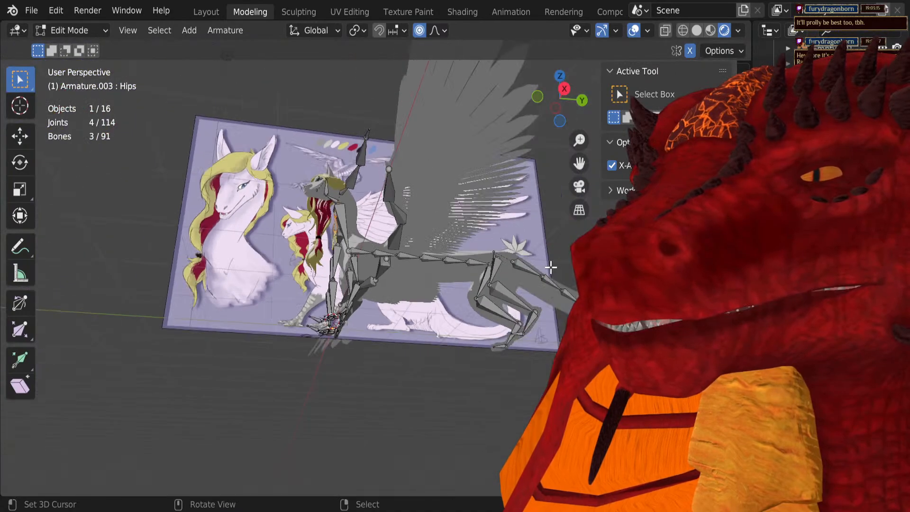
scroll(416, 248, up, 5)
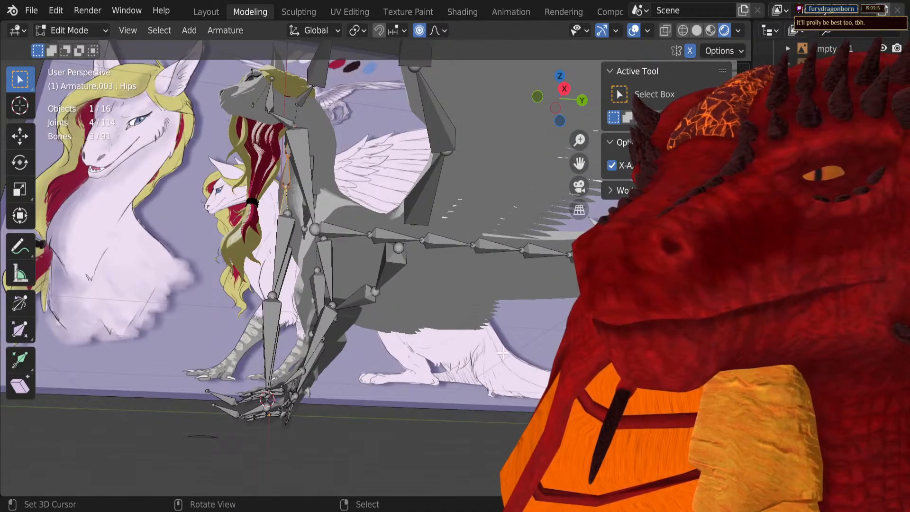
mouse_move(502, 353)
middle_down()
mouse_move(372, 301)
mouse_move(432, 362)
mouse_move(507, 371)
mouse_move(236, 340)
mouse_move(404, 278)
mouse_move(500, 340)
middle_up()
scroll(396, 309, up, 4)
Step: Select the upper-leg and shin bones of both rear-set front legs plus Foot.L.002, and examine their relation to the wings and body
shift+middle_drag(332, 280, 355, 313)
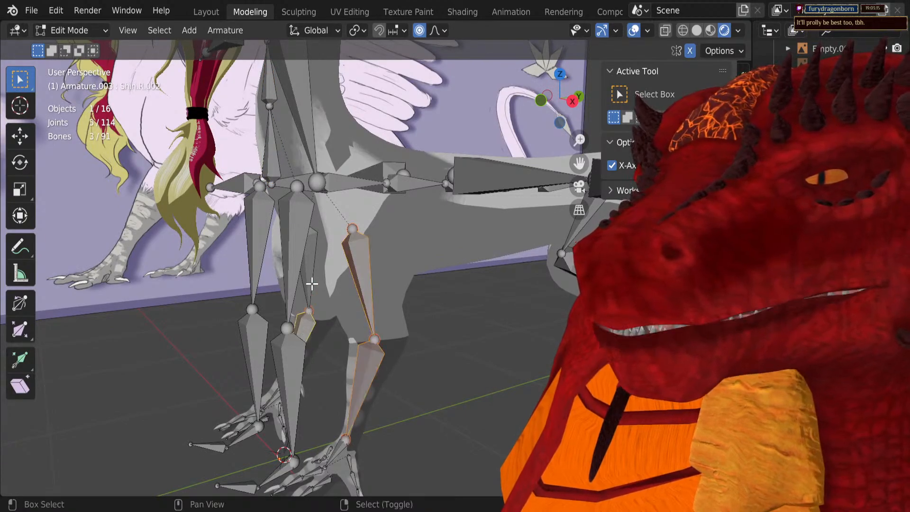
middle_drag(335, 450, 324, 433)
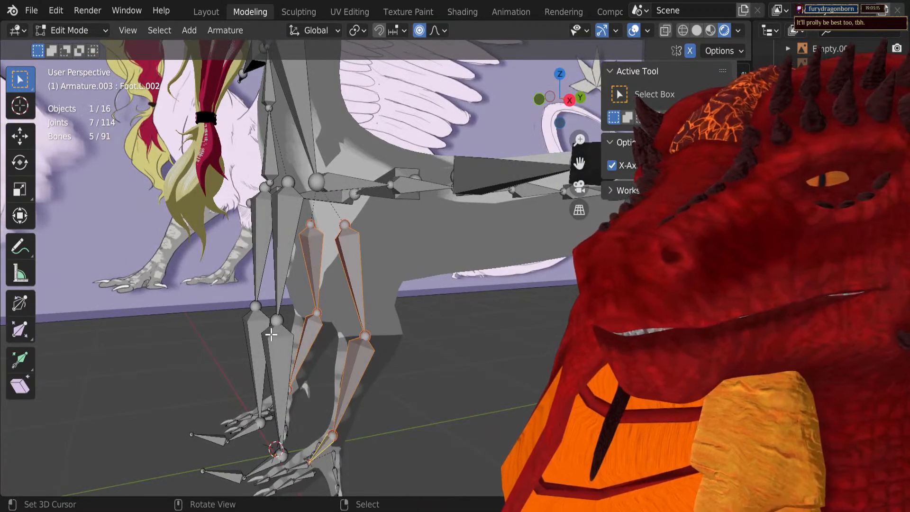
shift+middle_drag(268, 290, 297, 328)
scroll(332, 269, up, 2)
scroll(376, 386, down, 3)
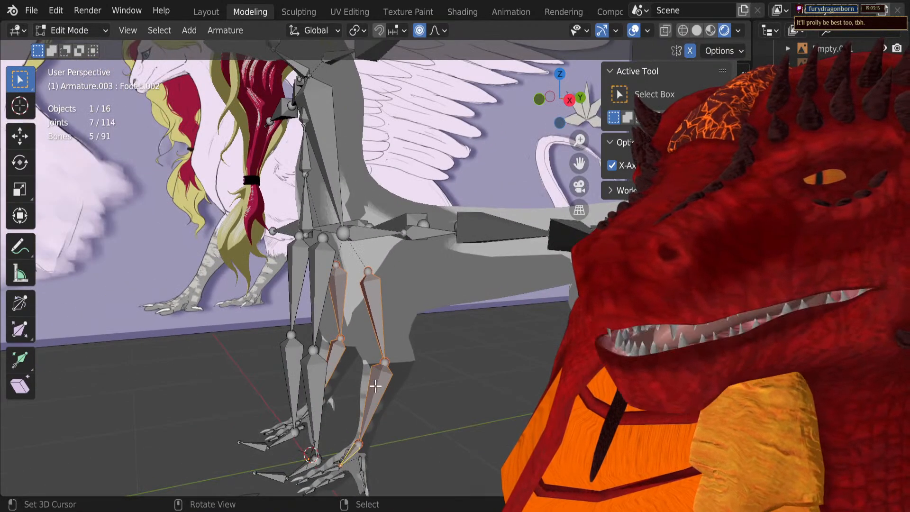
scroll(330, 106, down, 4)
scroll(368, 274, up, 4)
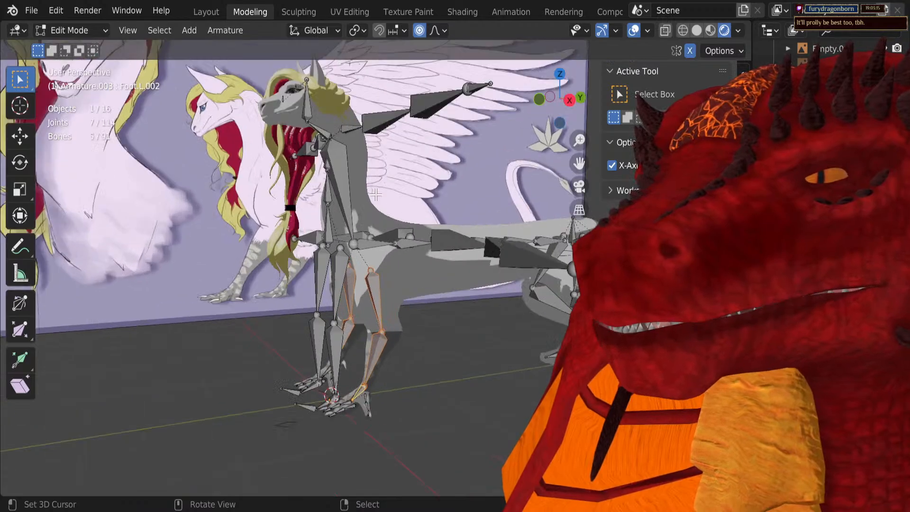
middle_drag(434, 154, 423, 215)
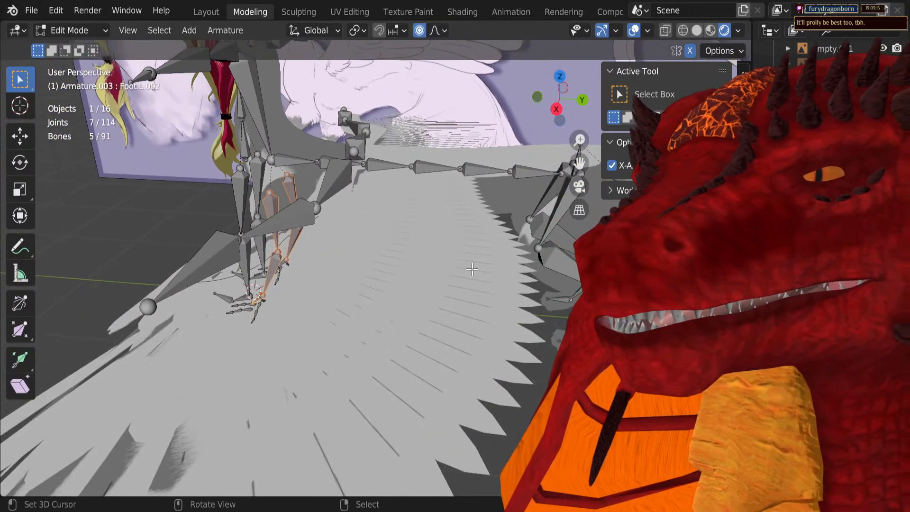
scroll(470, 269, down, 4)
middle_drag(466, 265, 434, 152)
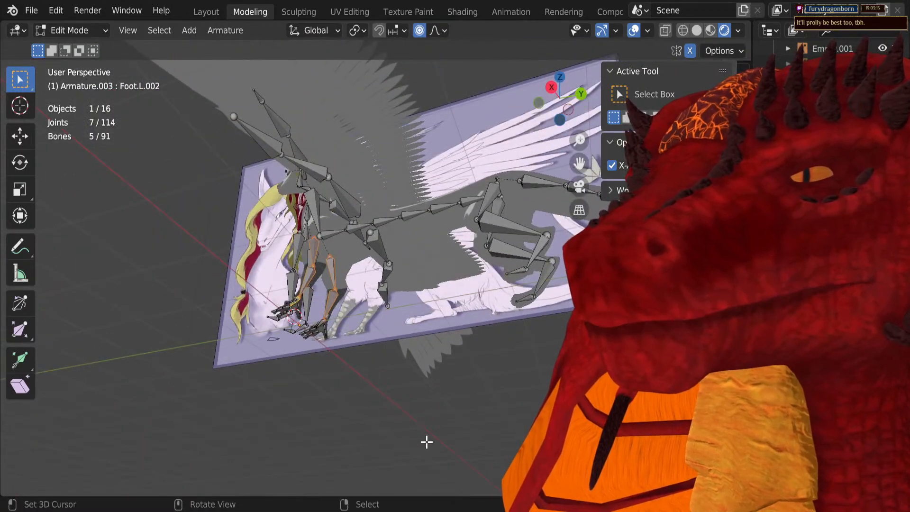
middle_drag(426, 441, 409, 283)
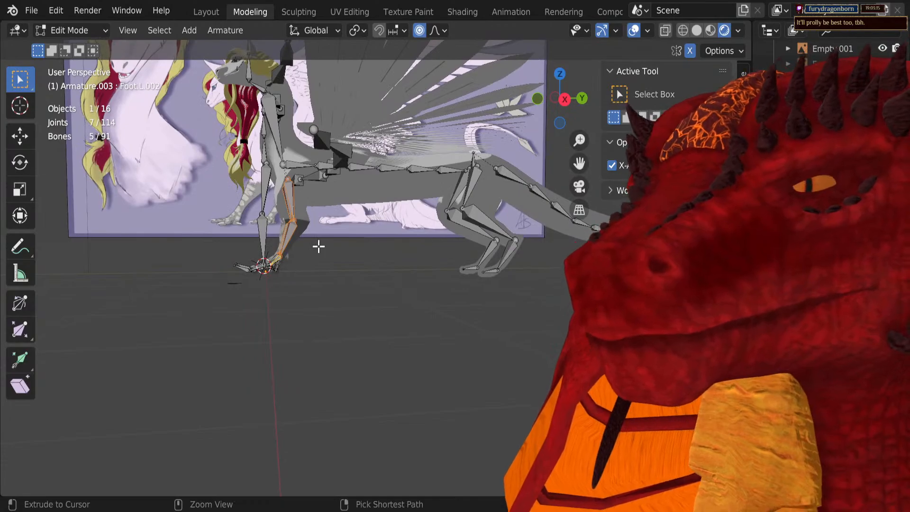
middle_drag(310, 242, 389, 311)
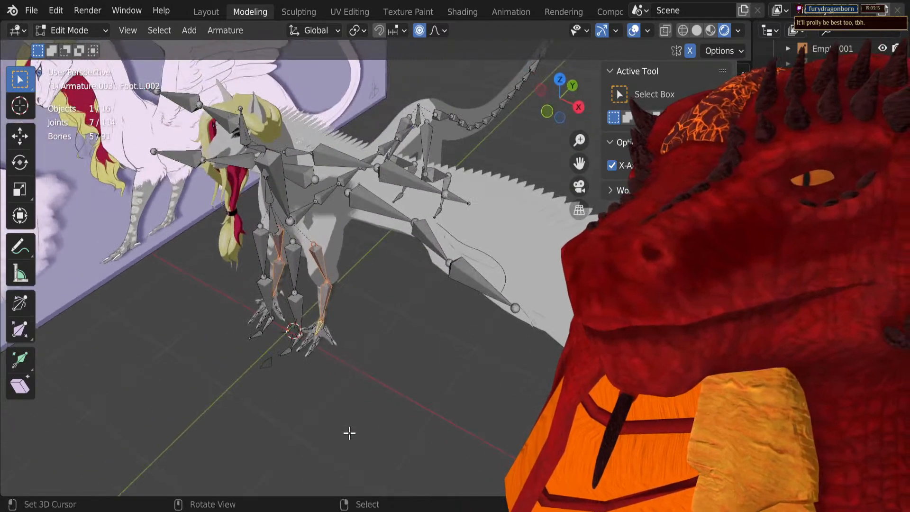